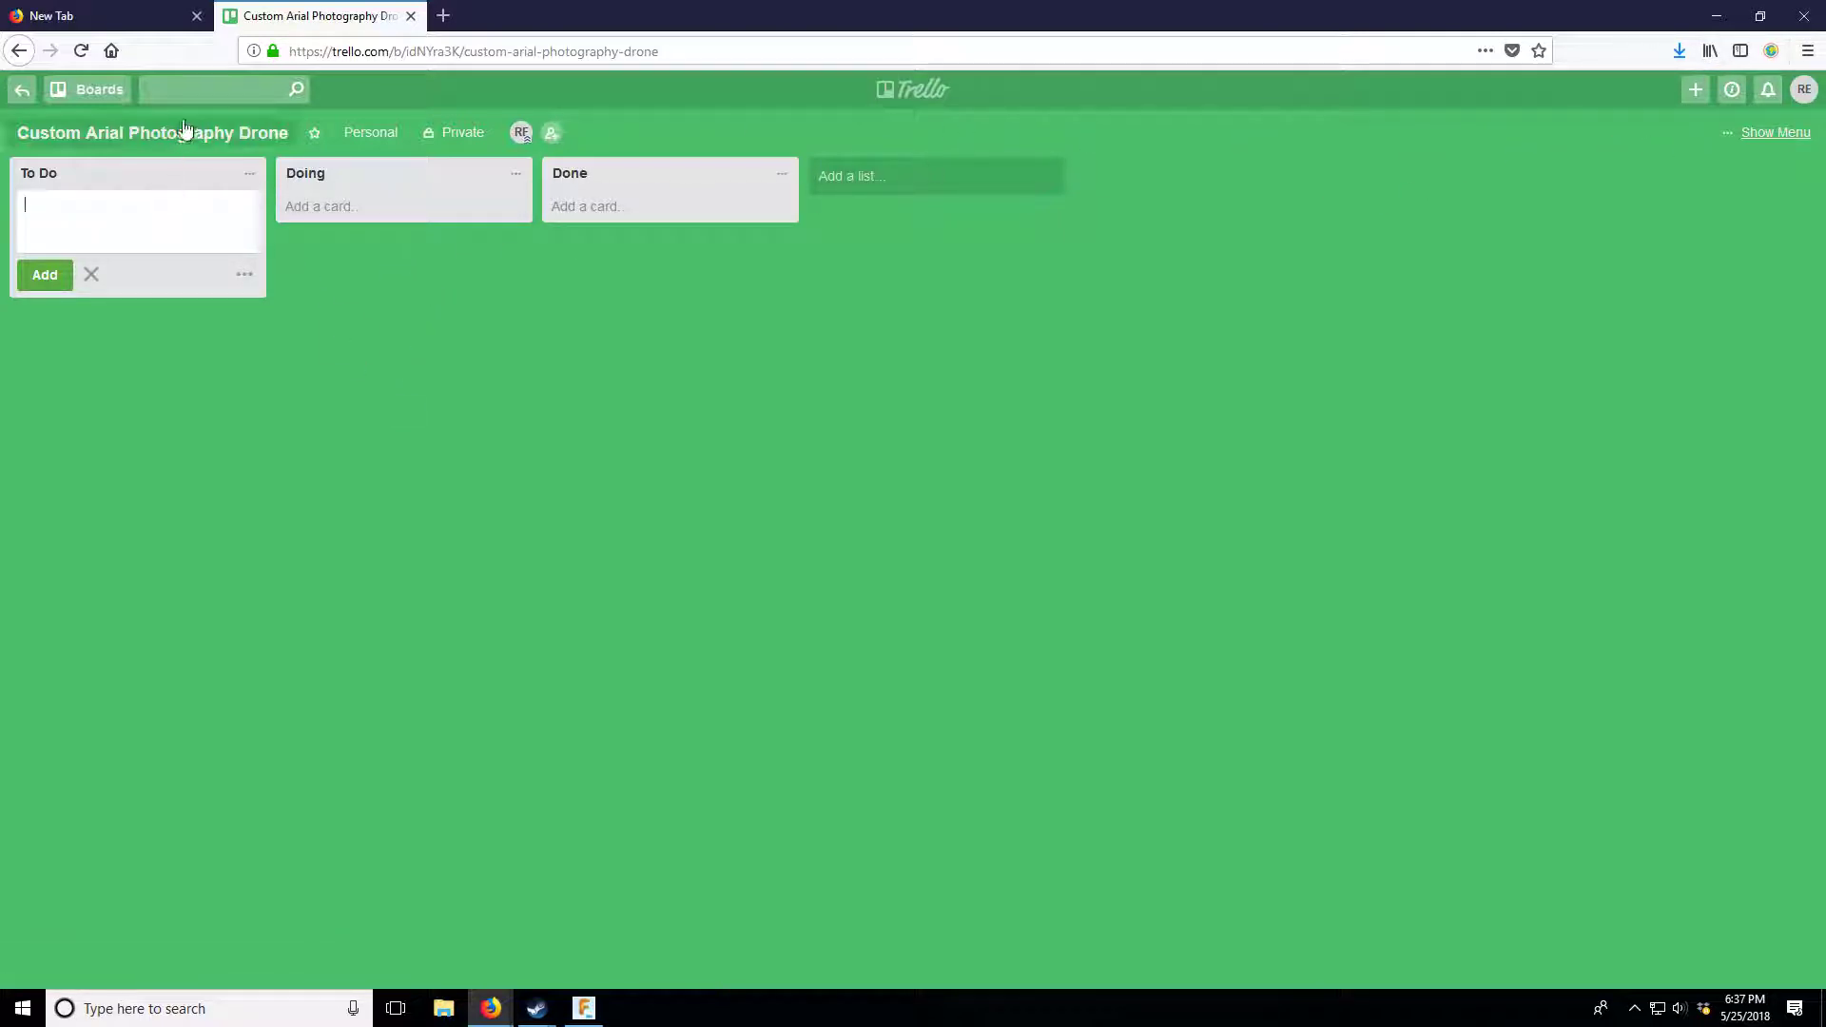
- Rename the To Do list as "Features" on the Custom Arial Photography Drone board
click(249, 173)
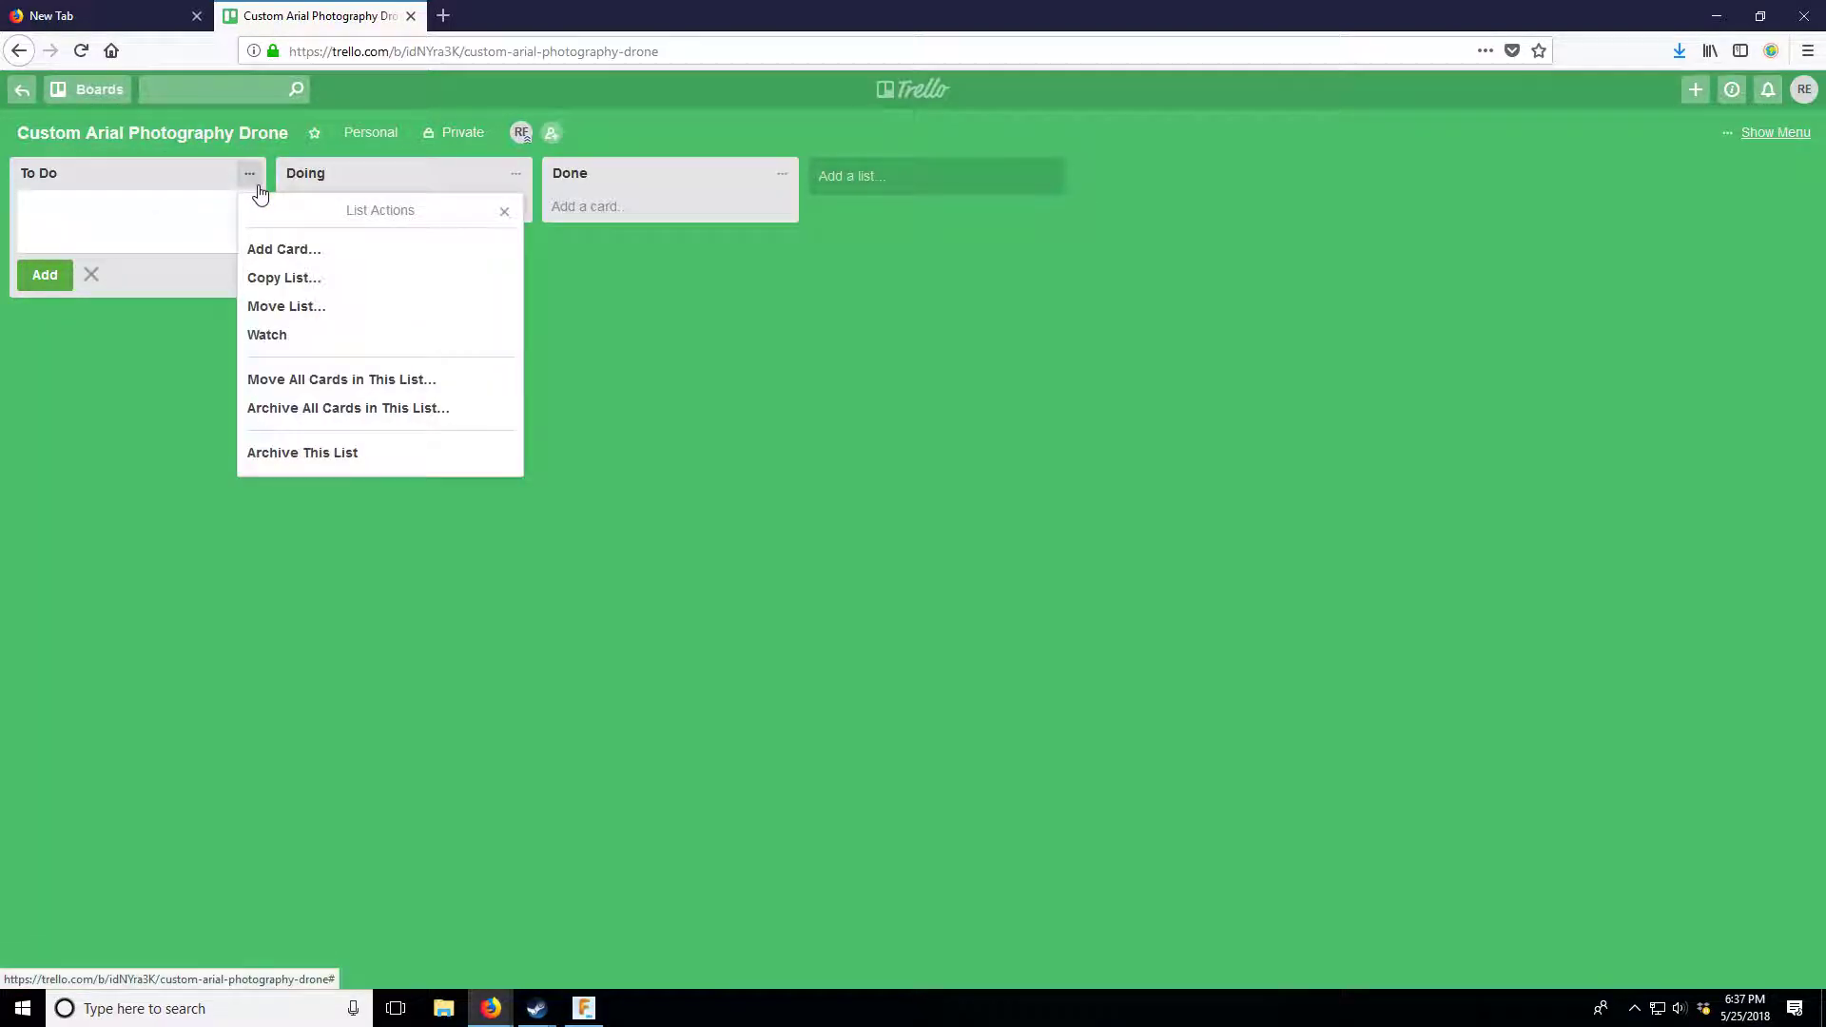
click(262, 251)
click(66, 174)
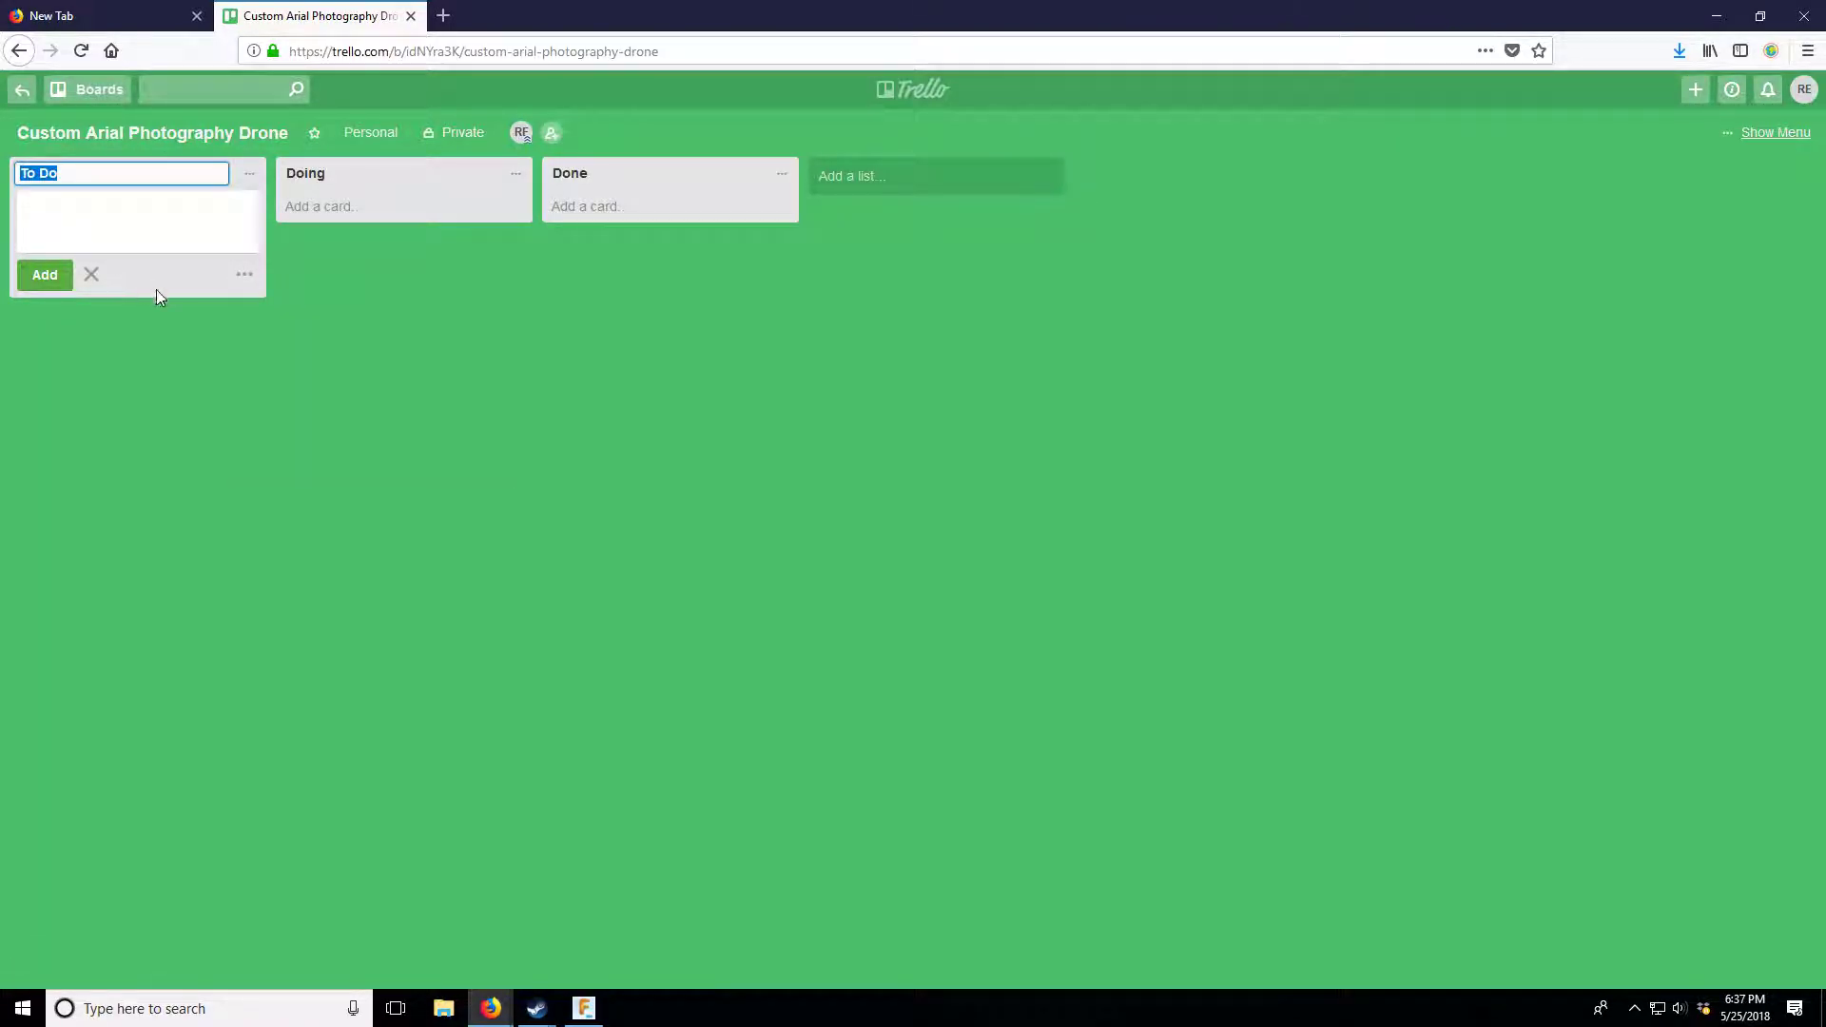
text(Features)
- Add a card titled "21+ Minute Flight Time" to the Features list
click(104, 230)
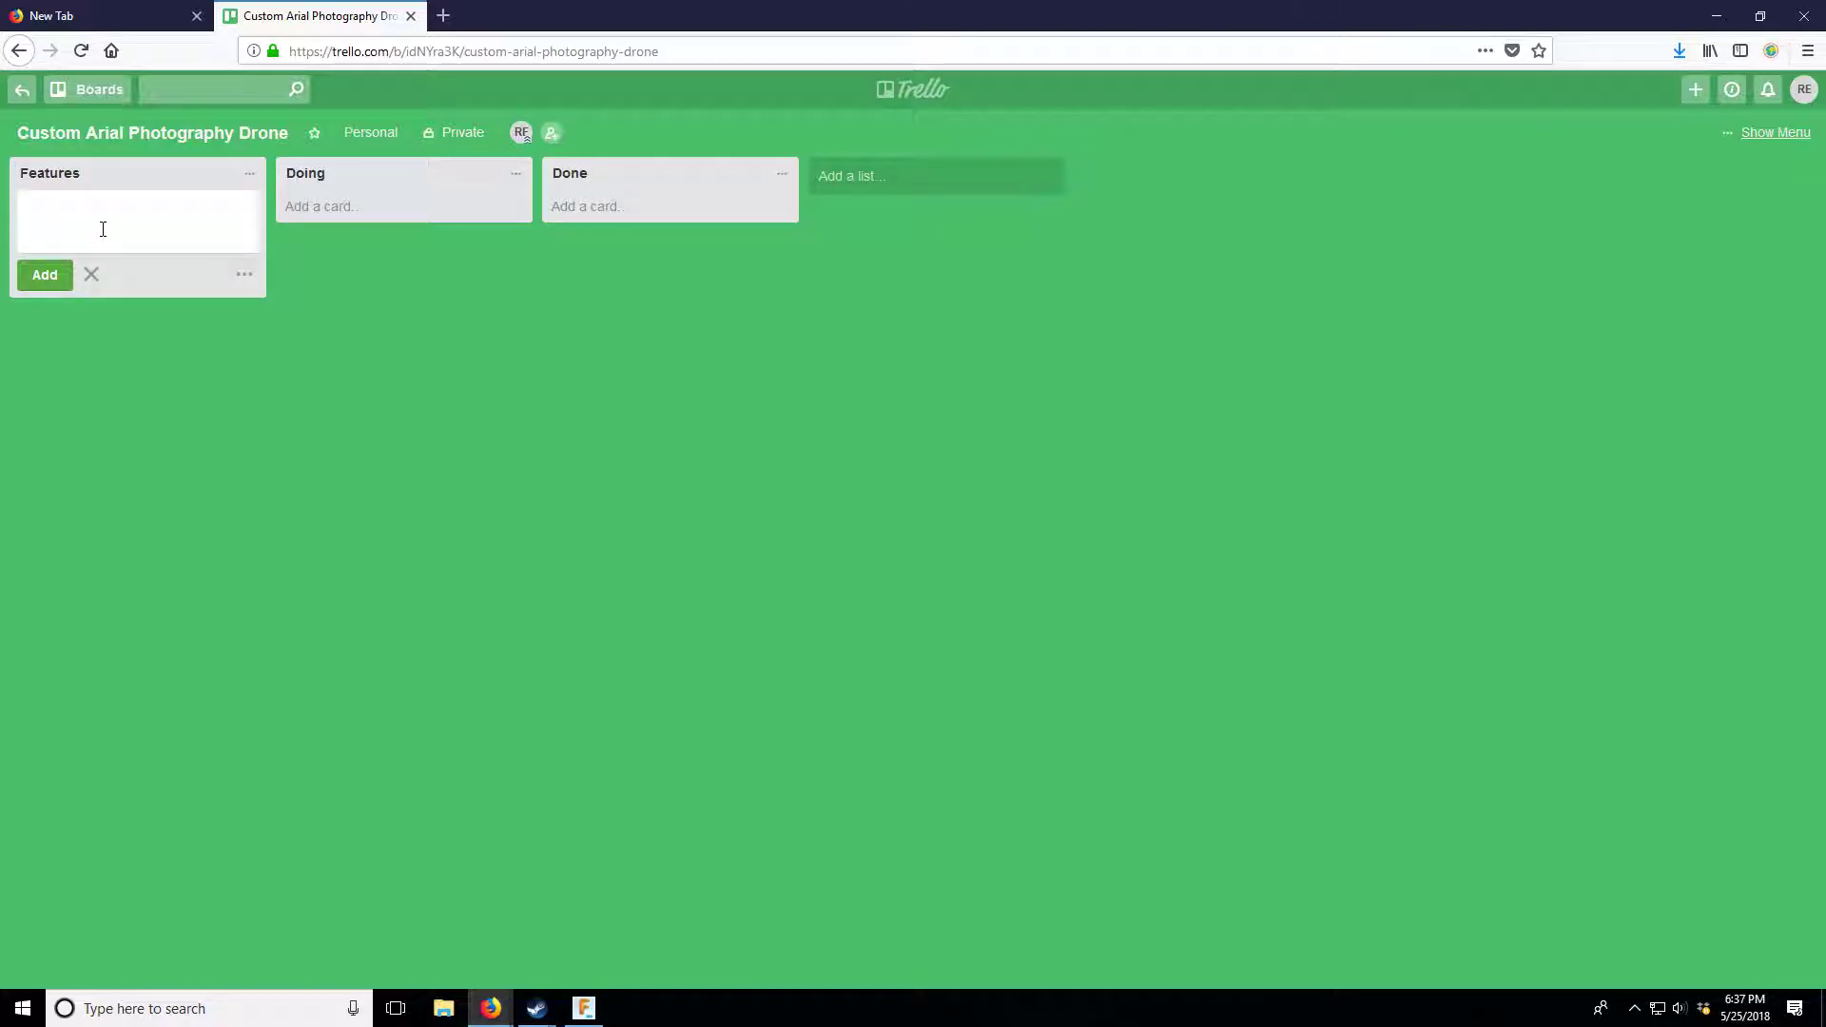
text(21)
text(+ Fligh)
key(BackSpace)
key(BackSpace)
key(BackSpace)
key(BackSpace)
key(BackSpace)
text(minute F)
key(BackSpace)
key(BackSpace)
key(BackSpace)
key(BackSpace)
key(BackSpace)
key(BackSpace)
key(BackSpace)
key(BackSpace)
text(Minute Flight Time)
click(49, 282)
- Add a card titled "folds up to size of mavic pro" to the Features list
text(Folds Up to)
key(BackSpace)
key(BackSpace)
key(BackSpace)
key(BackSpace)
key(BackSpace)
key(BackSpace)
key(BackSpace)
key(BackSpace)
key(BackSpace)
key(BackSpace)
key(BackSpace)
text(folds up to size of mavic pro)
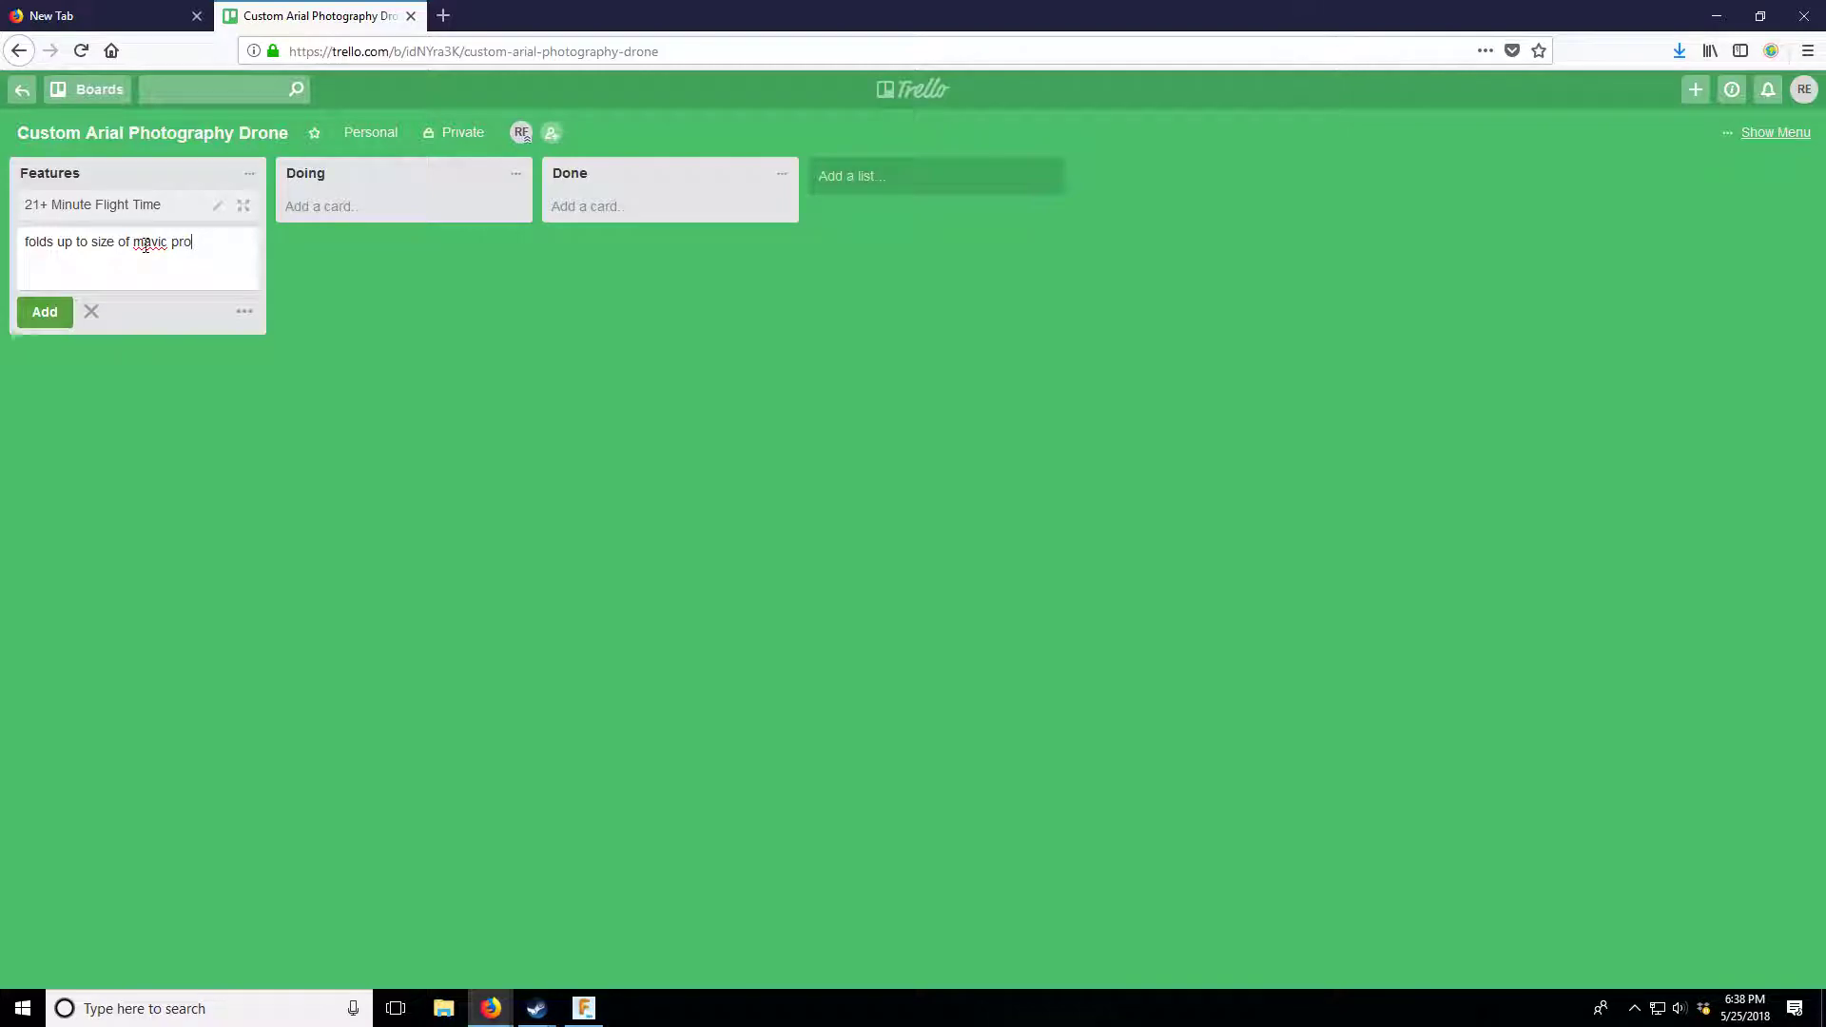
click(54, 306)
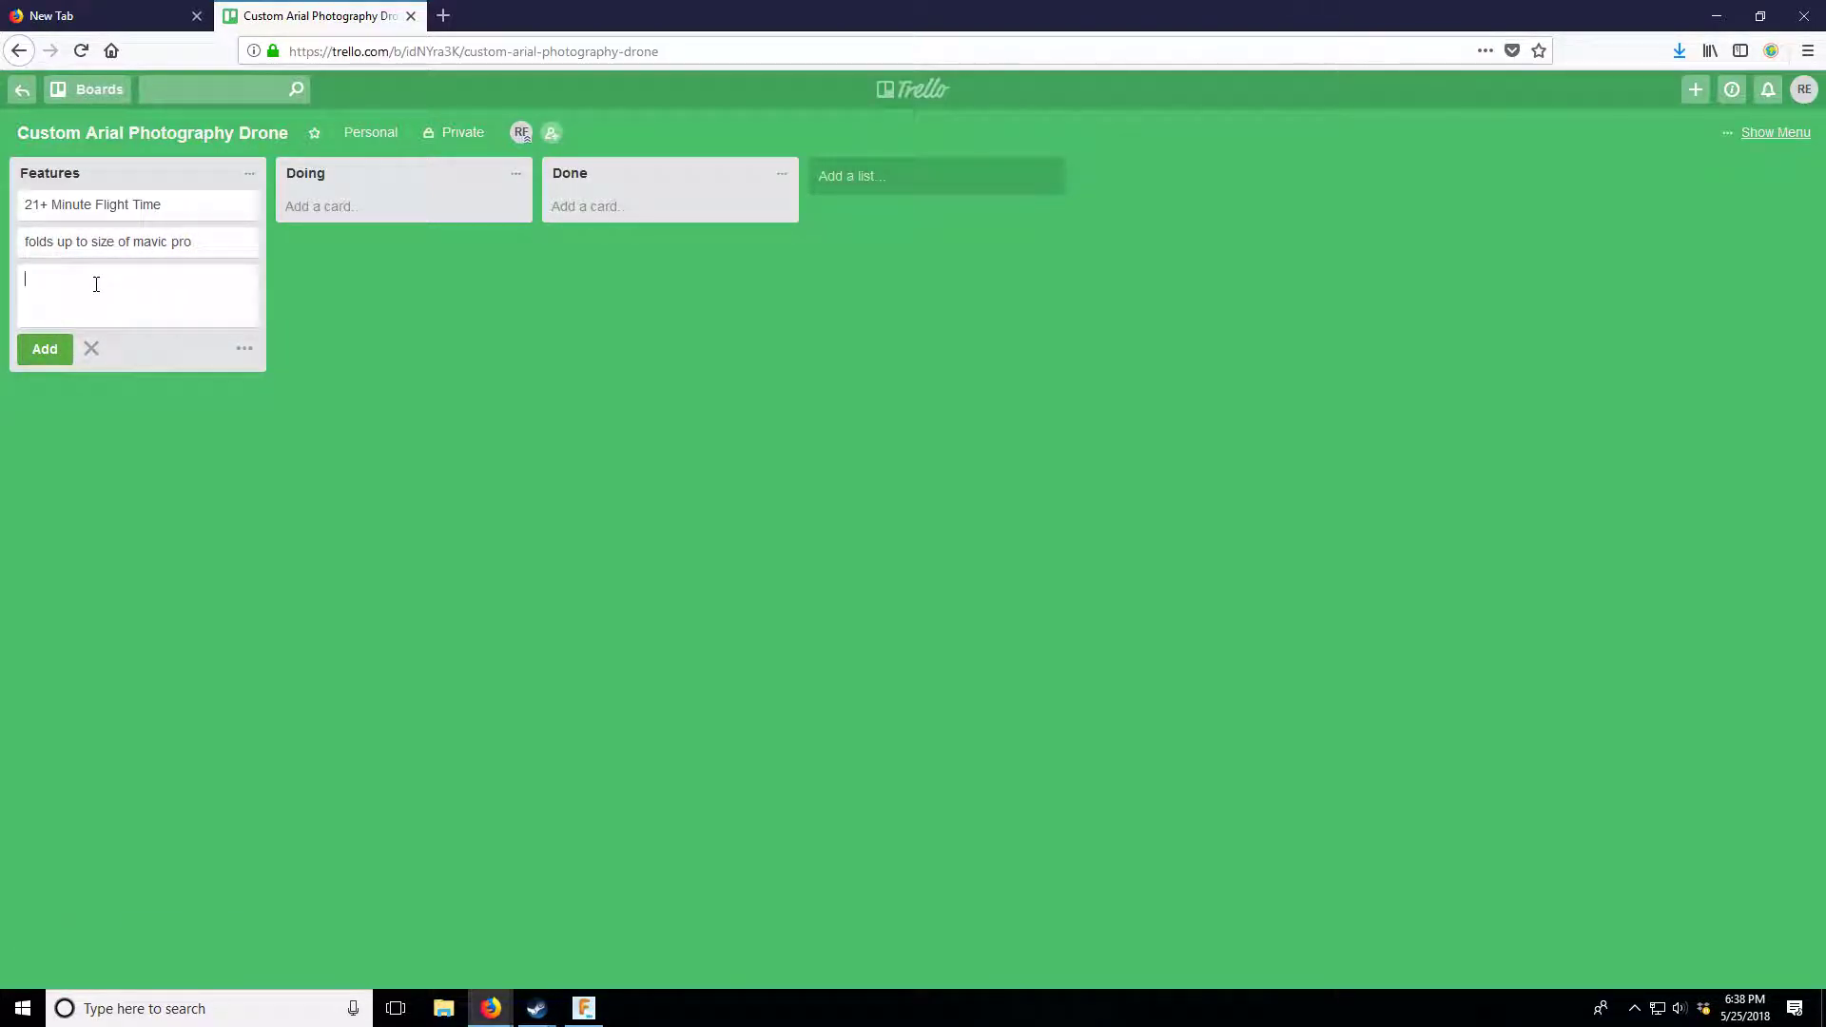
- Add the cards "hold at least a go pro hero 5 session" and "camera gimbal" to the Features list
text(hold at least a go pro hero 5 session)
click(38, 354)
text(camera gimbal)
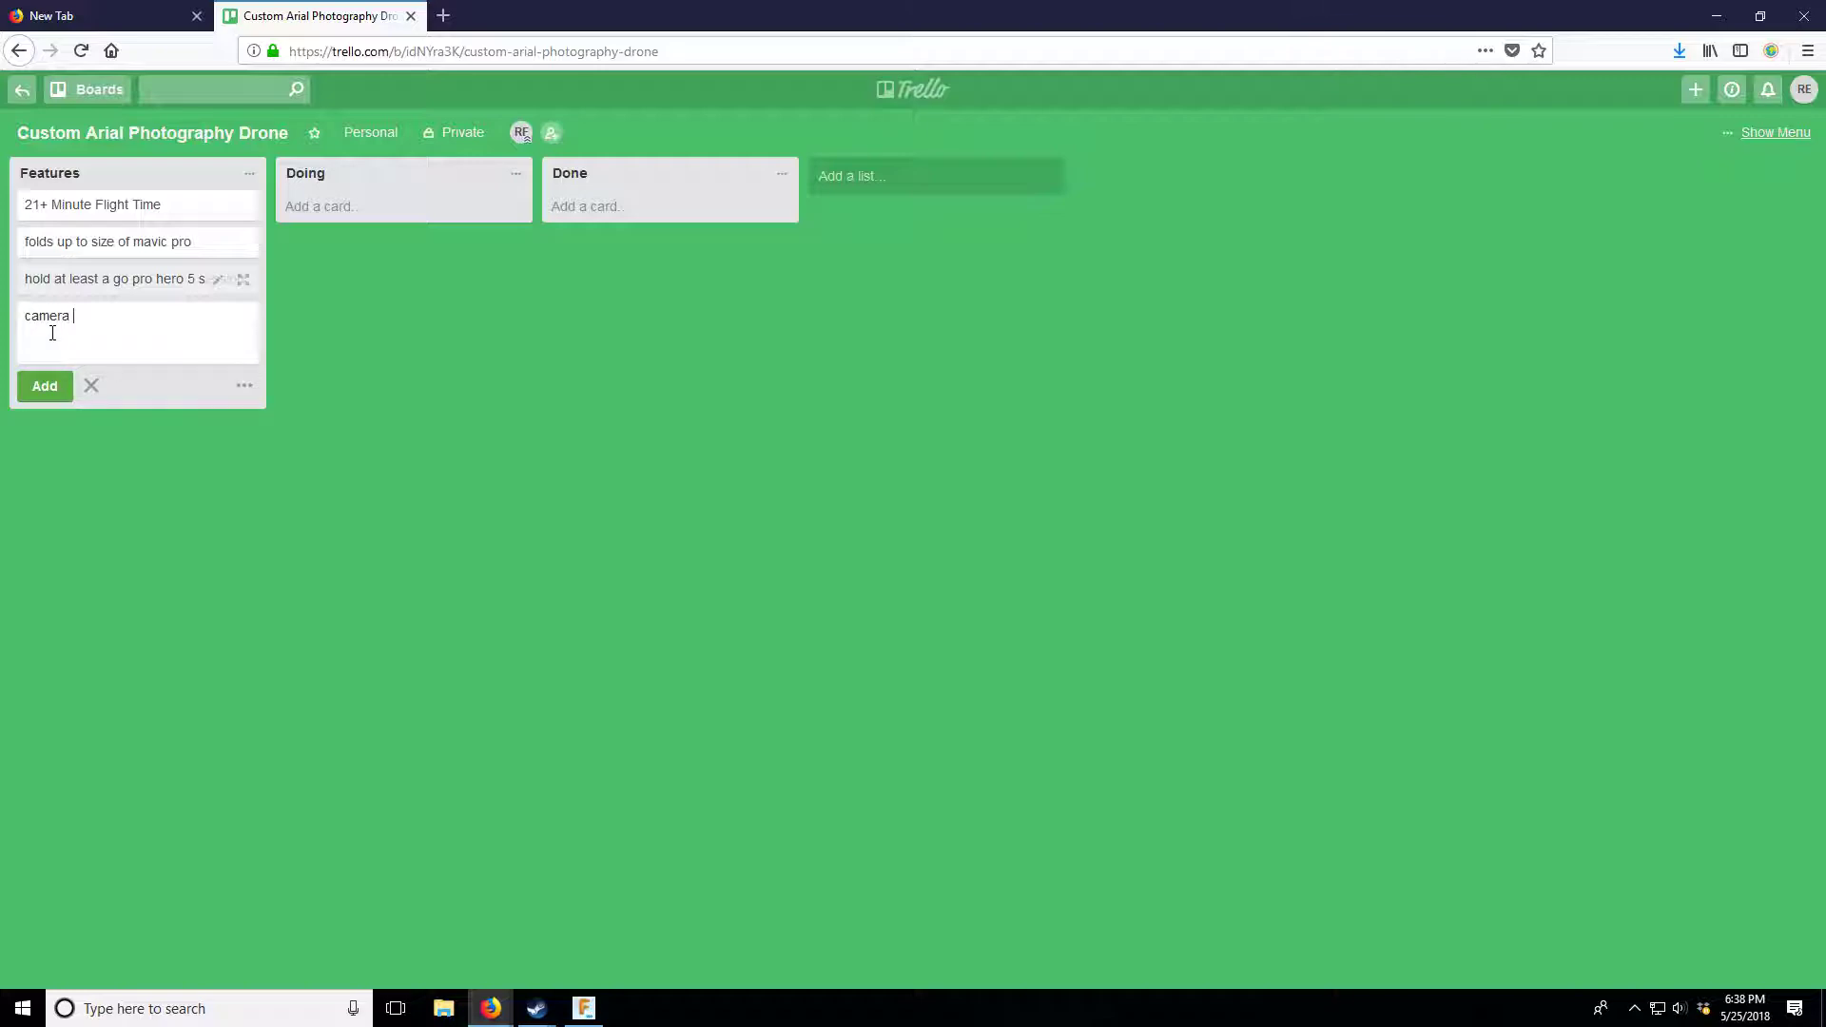
click(52, 385)
- Add the cards "gps" and "INAV Firmware" to the Features list
text(gps)
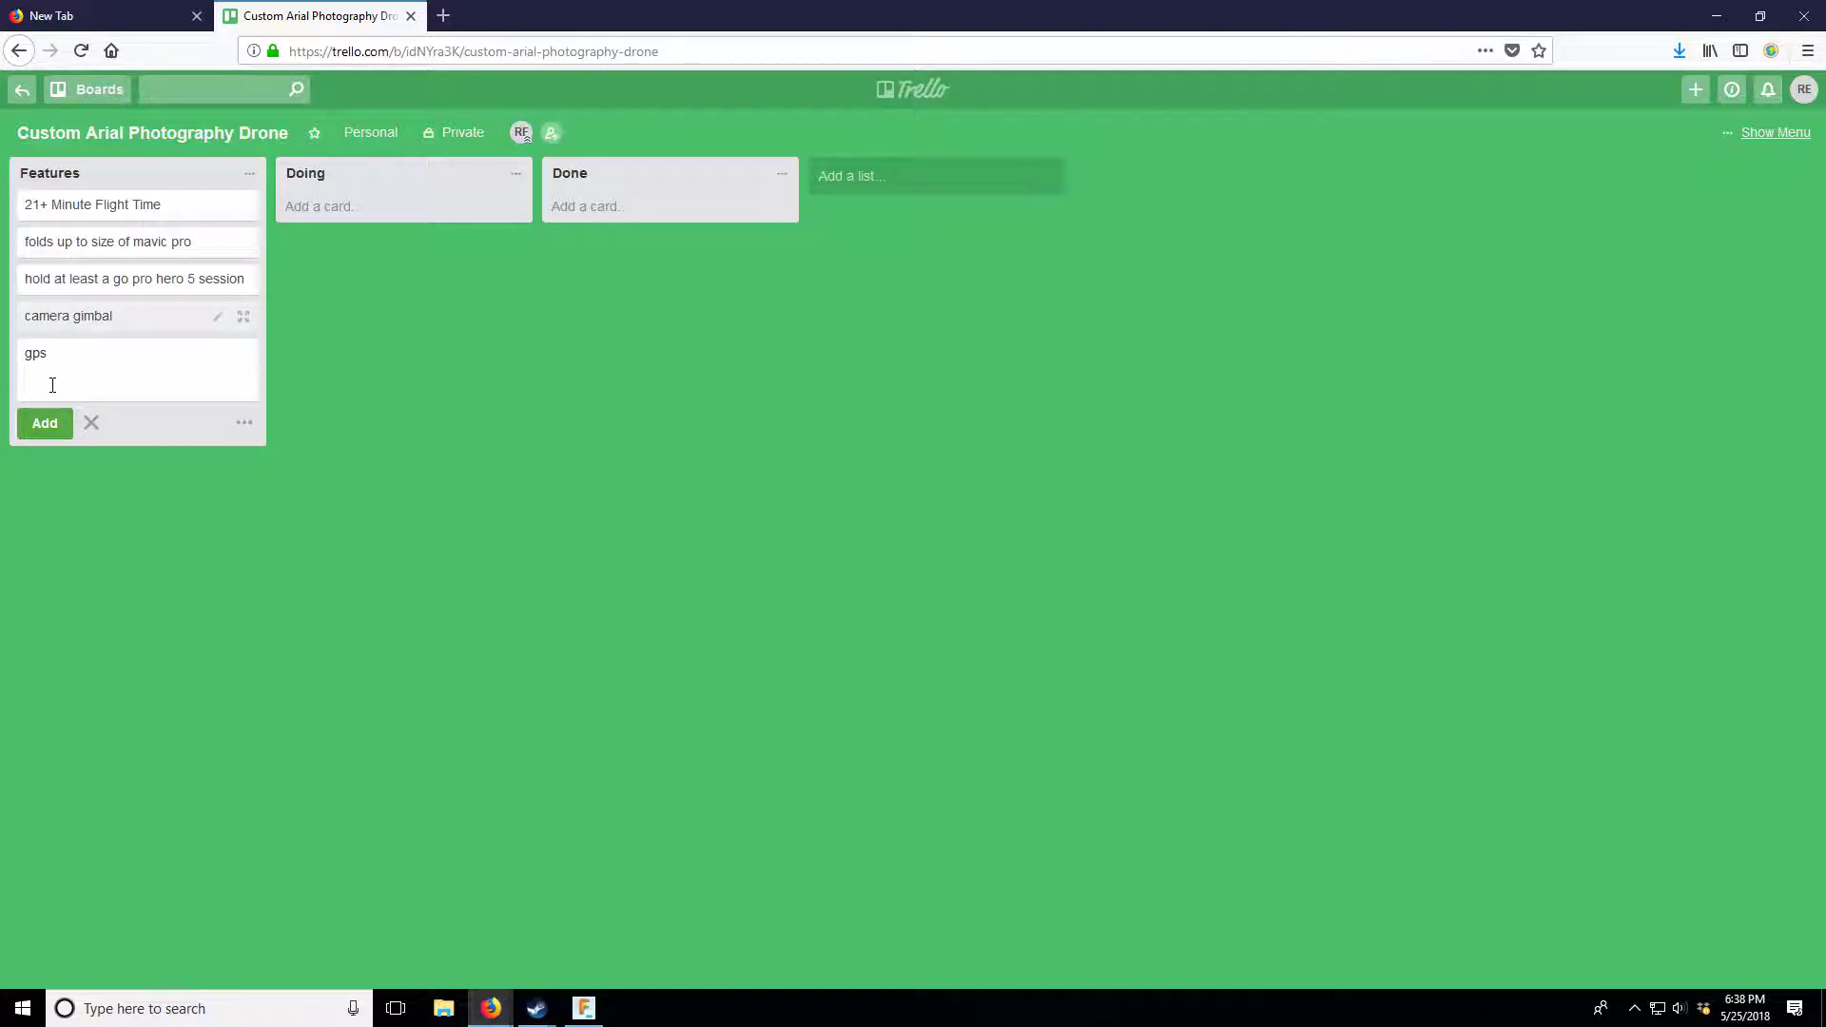
click(49, 426)
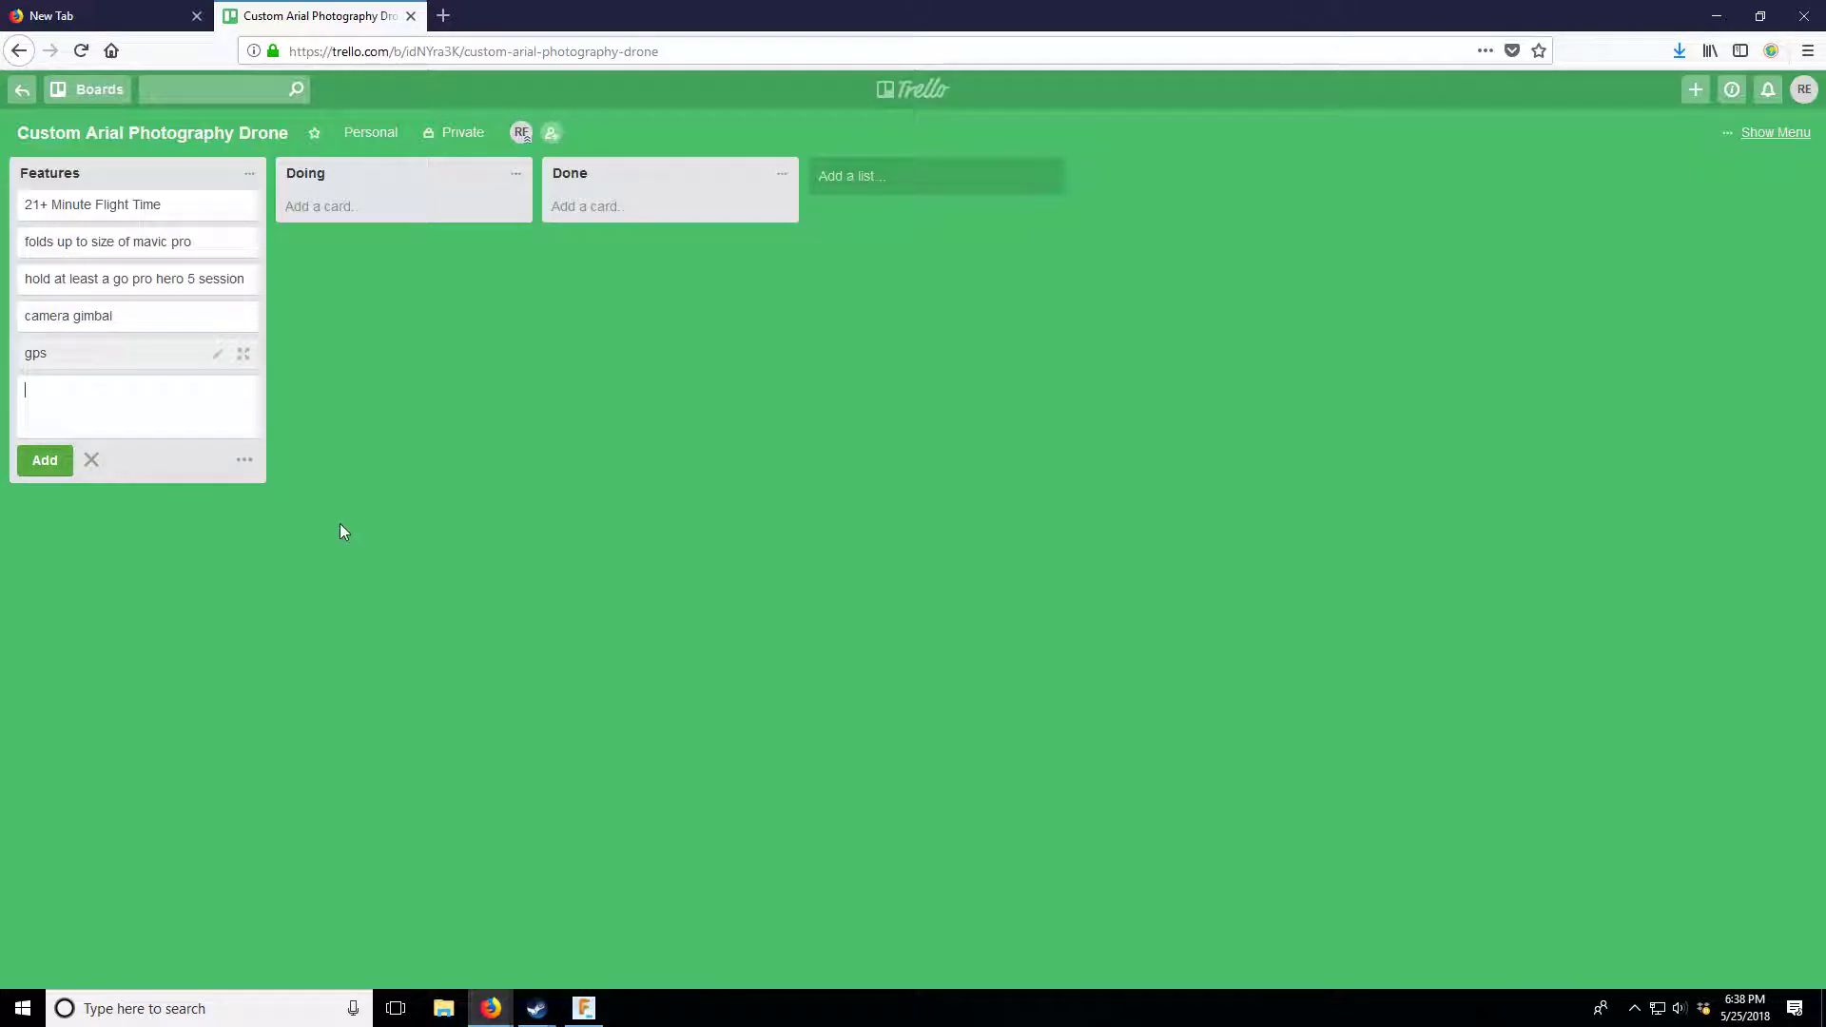
text(INAV Firmware)
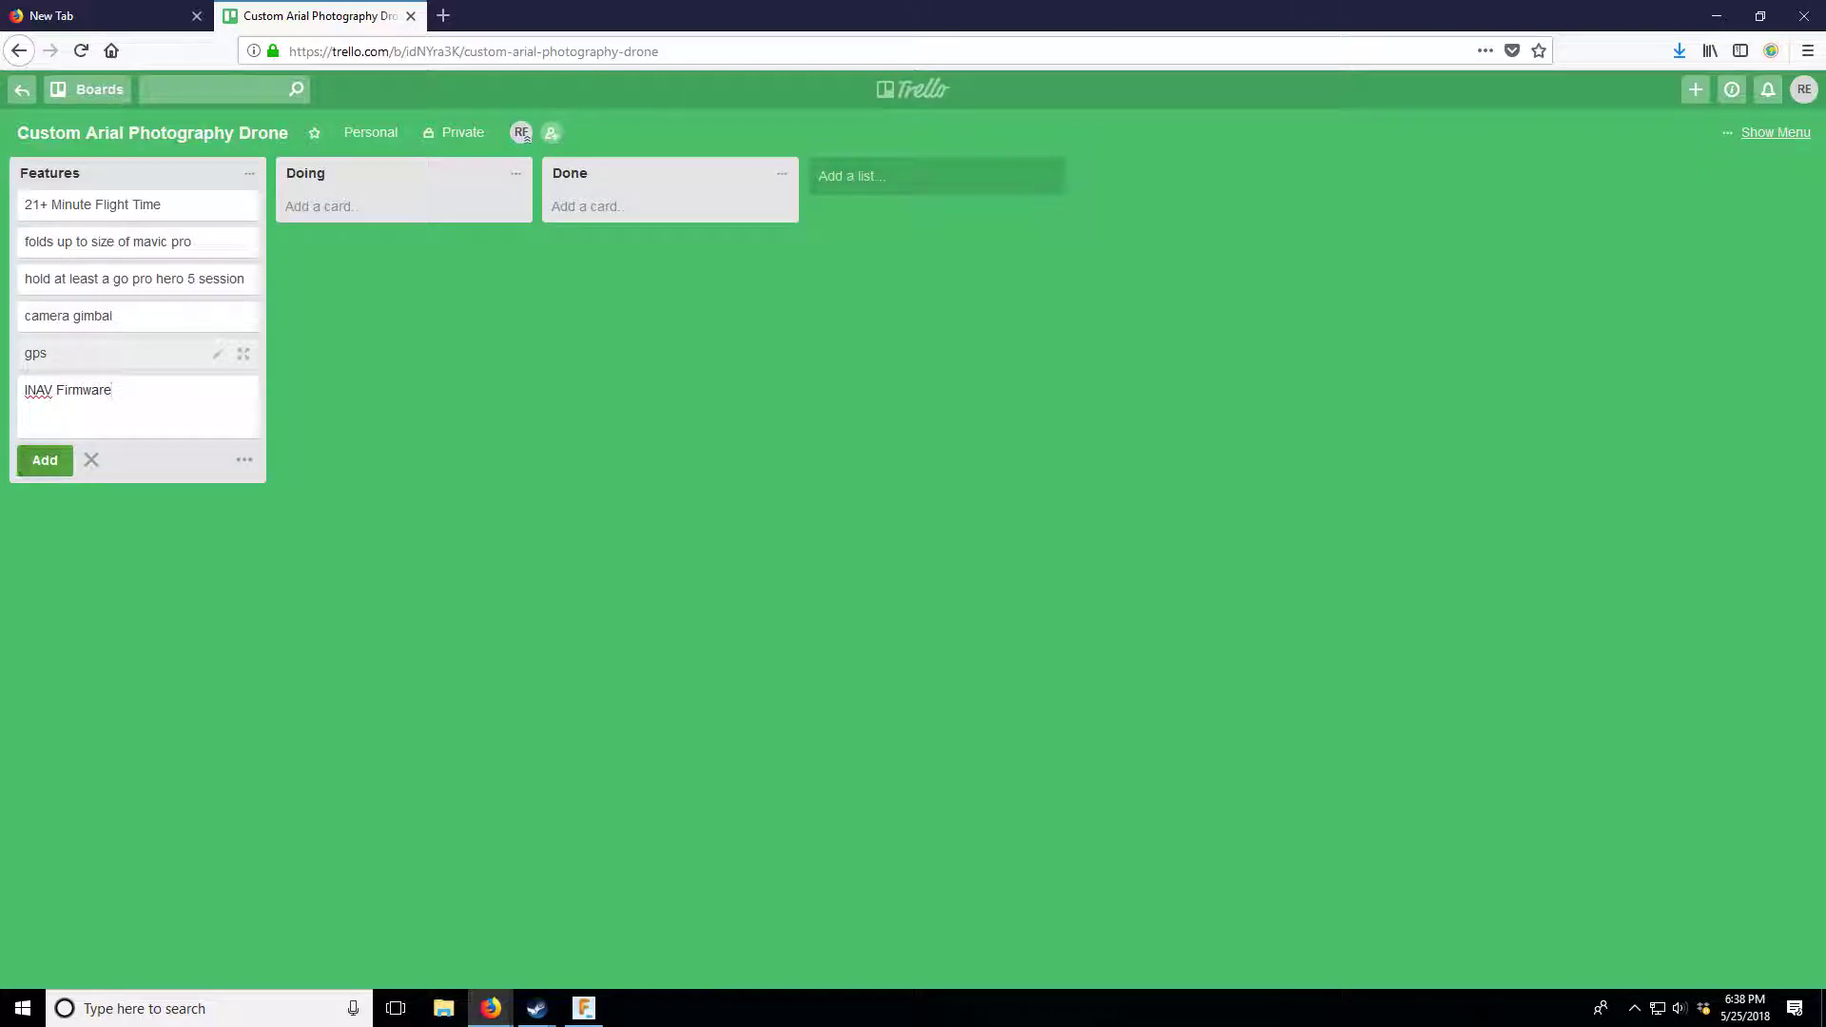
click(30, 460)
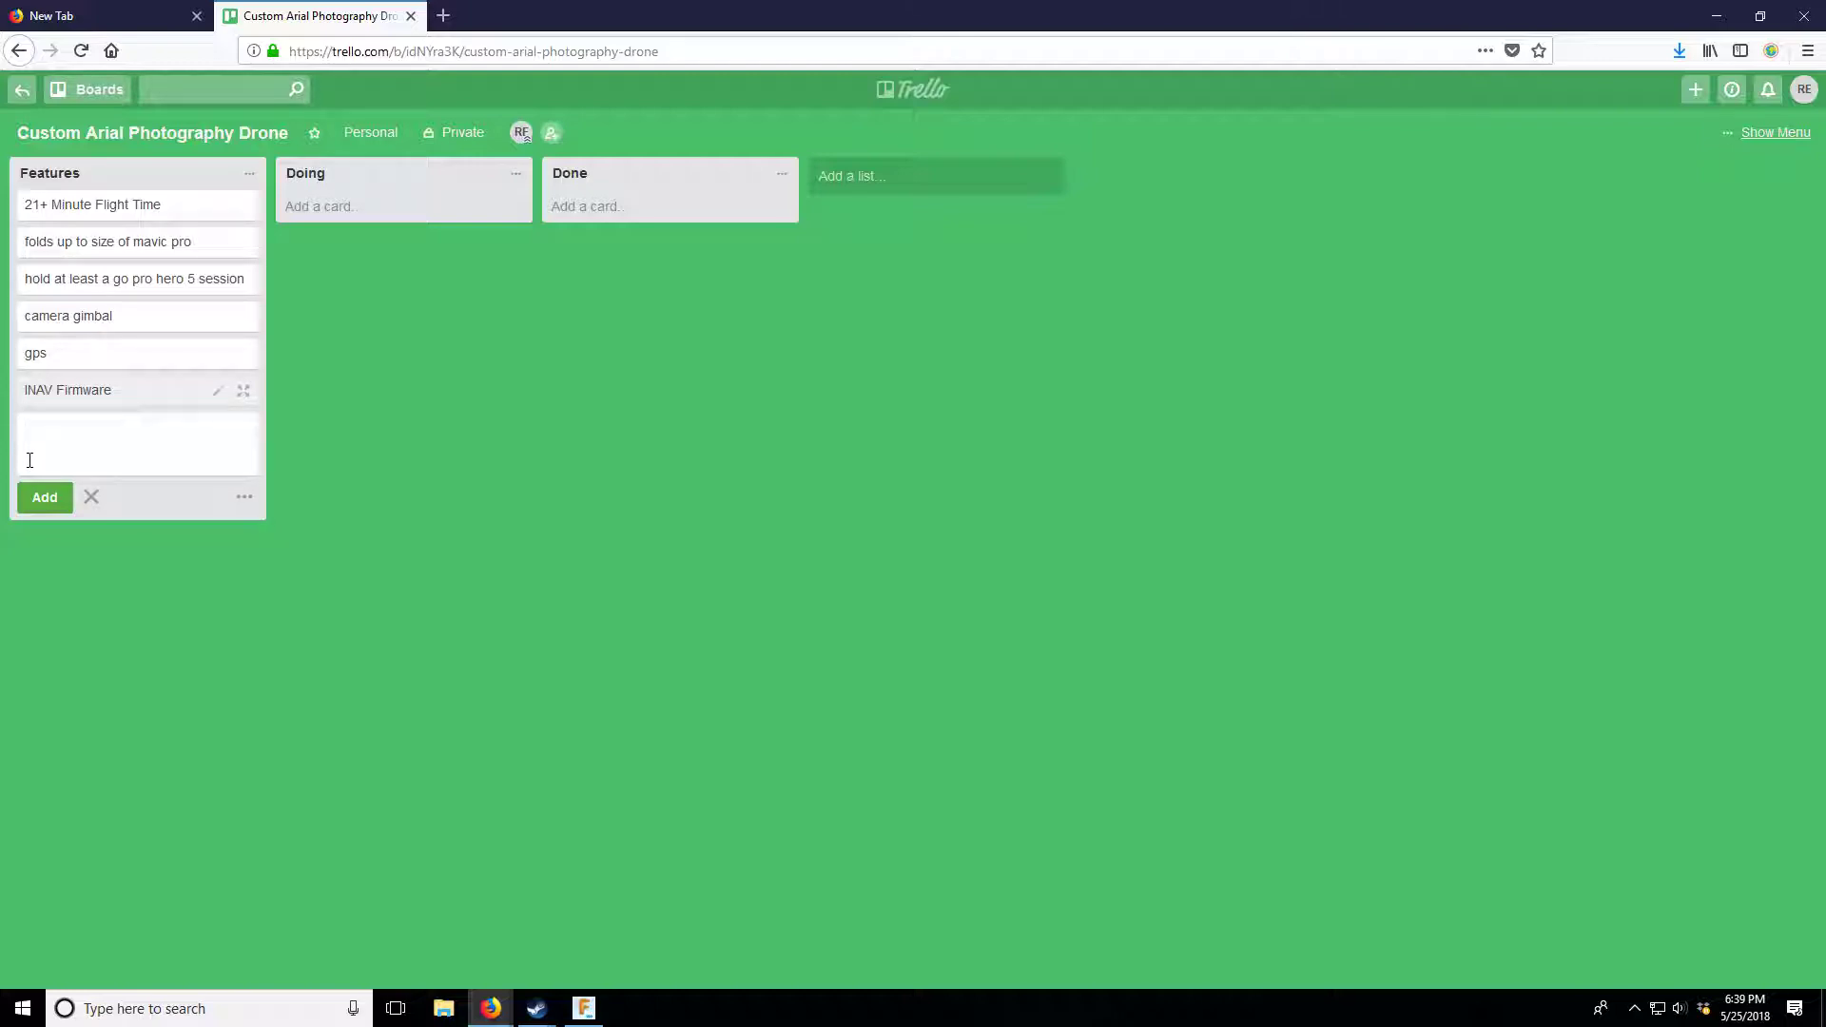
- Add the cards "Quiet" and "Crossfire" to the Features list
text(Quie)
key(BackSpace)
text(et)
click(43, 502)
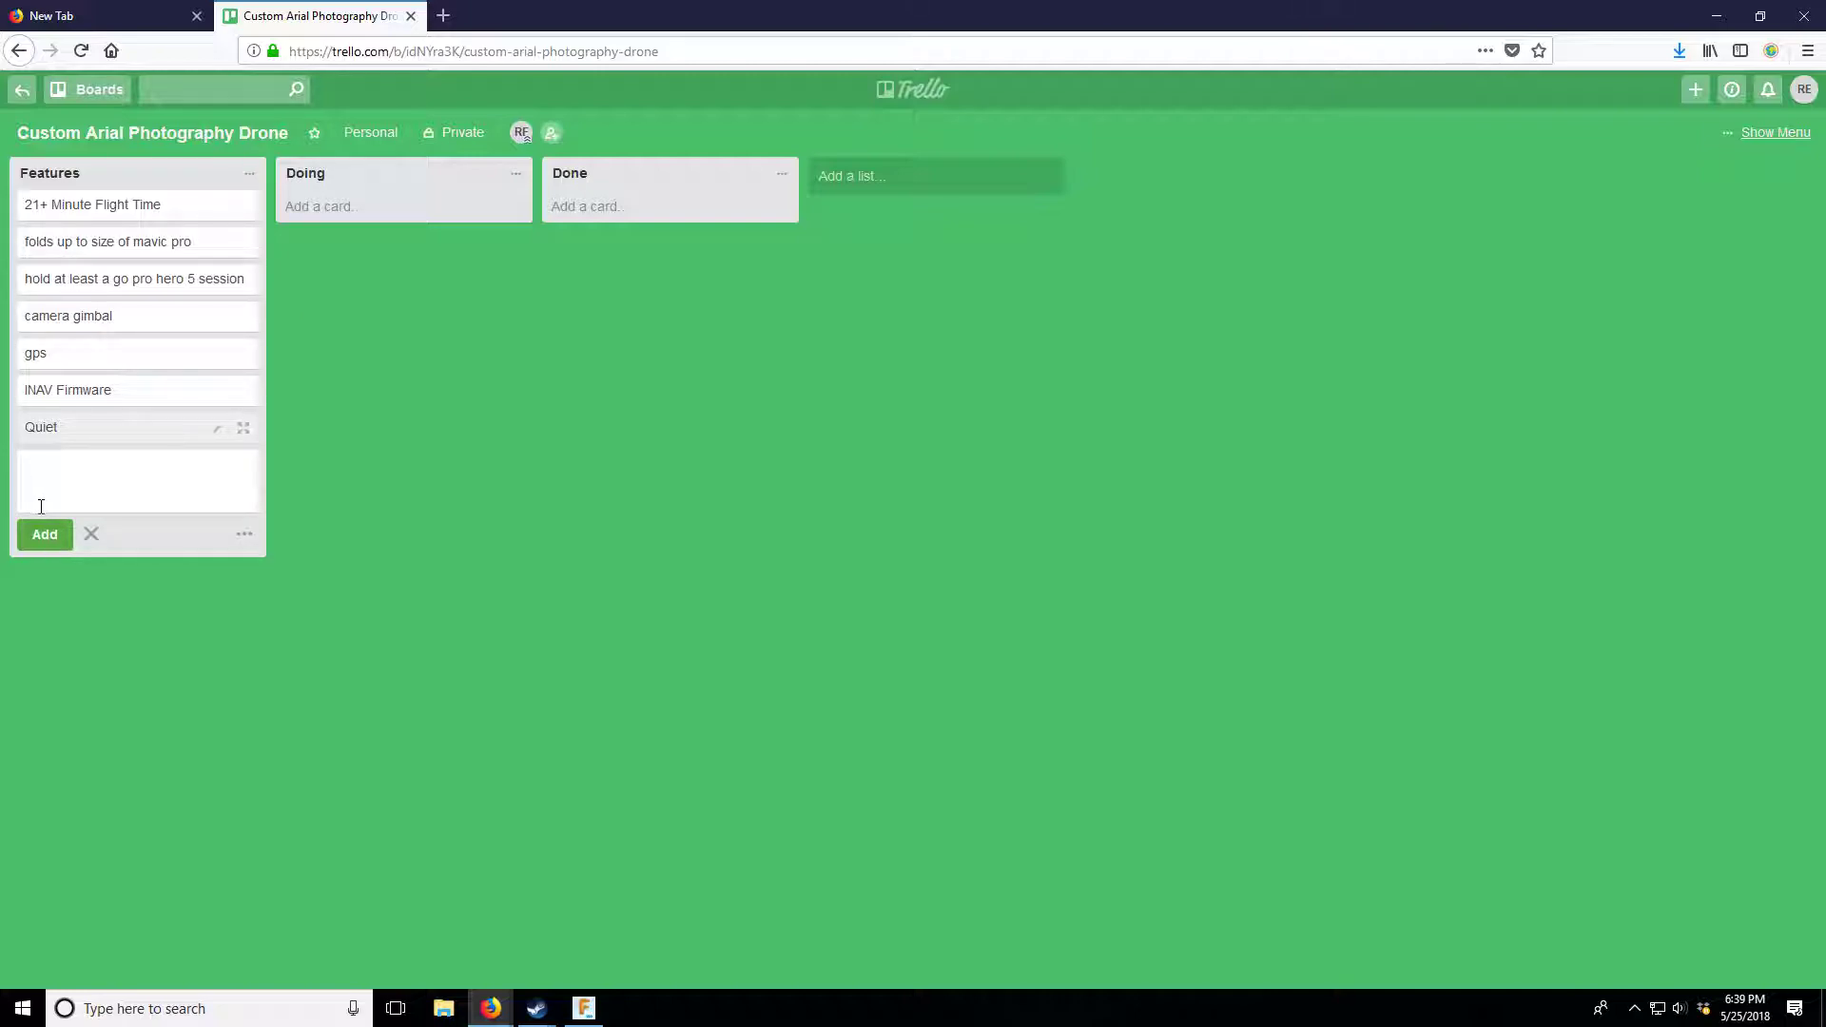
text(Crossfire)
click(49, 540)
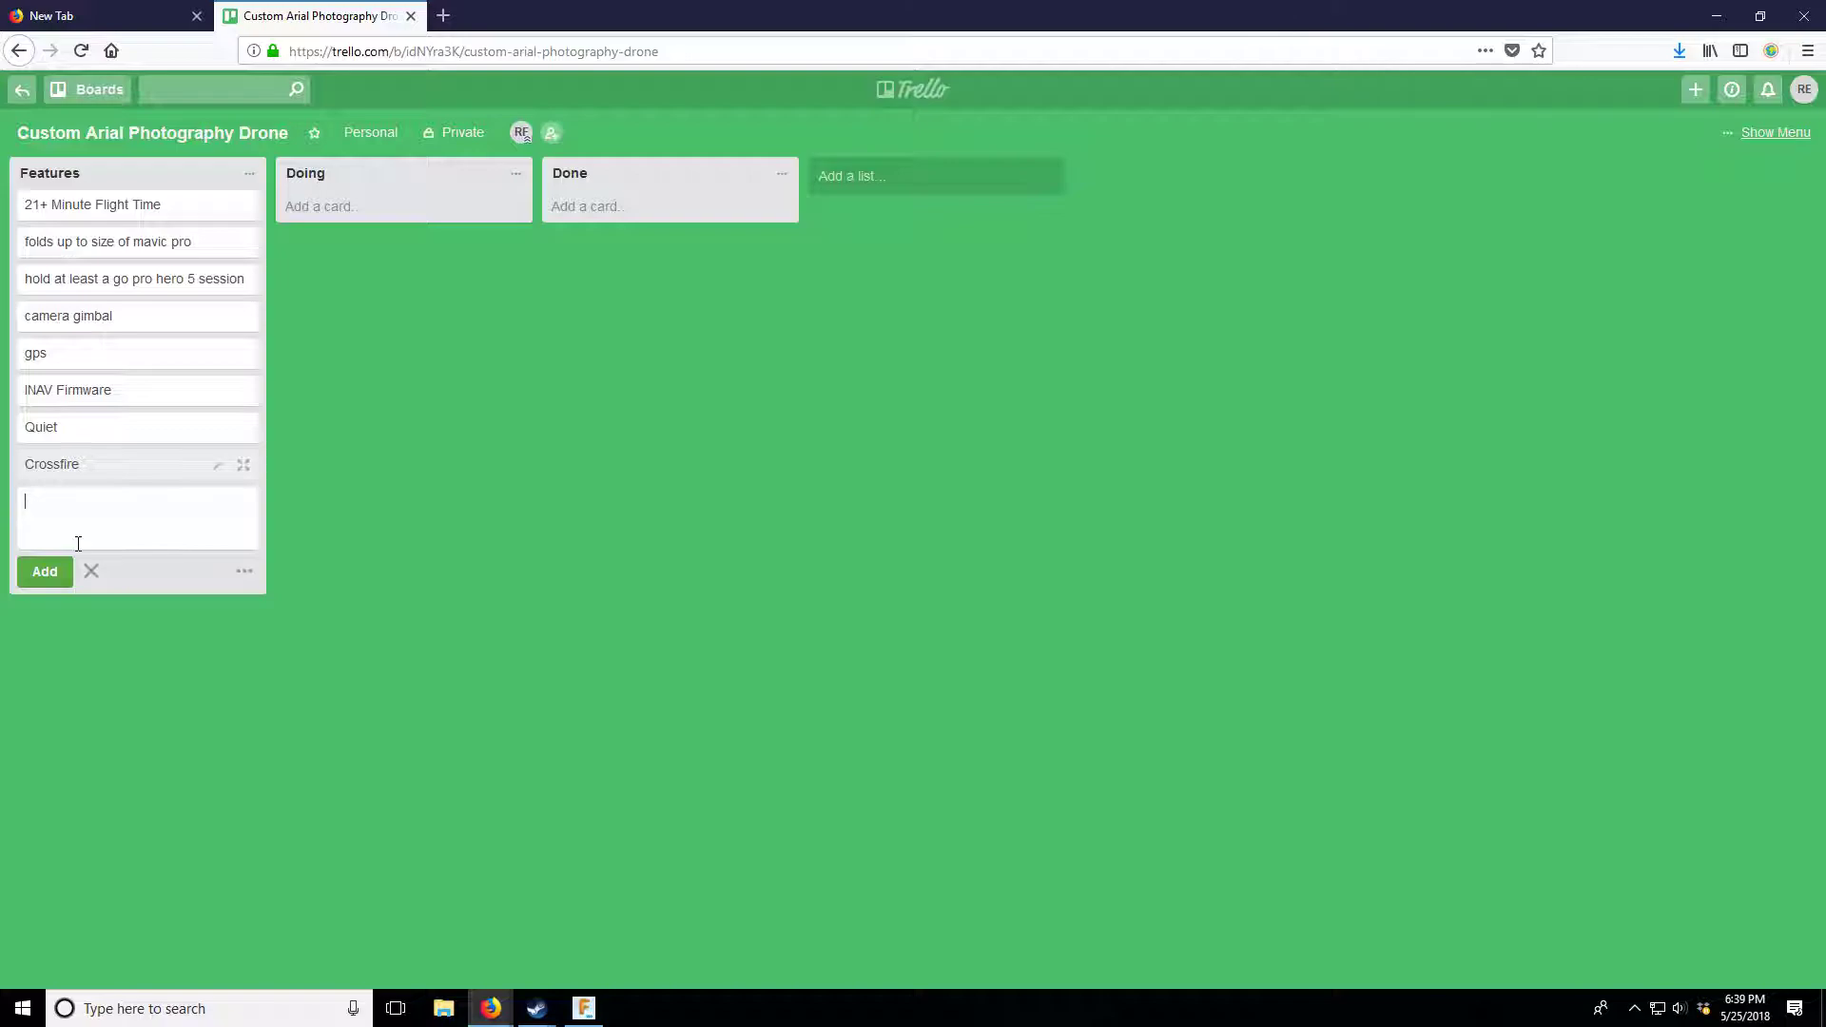
- Rename the Crossfire card as "TBS Crossfire" and save it
click(218, 464)
click(26, 466)
text(TBS)
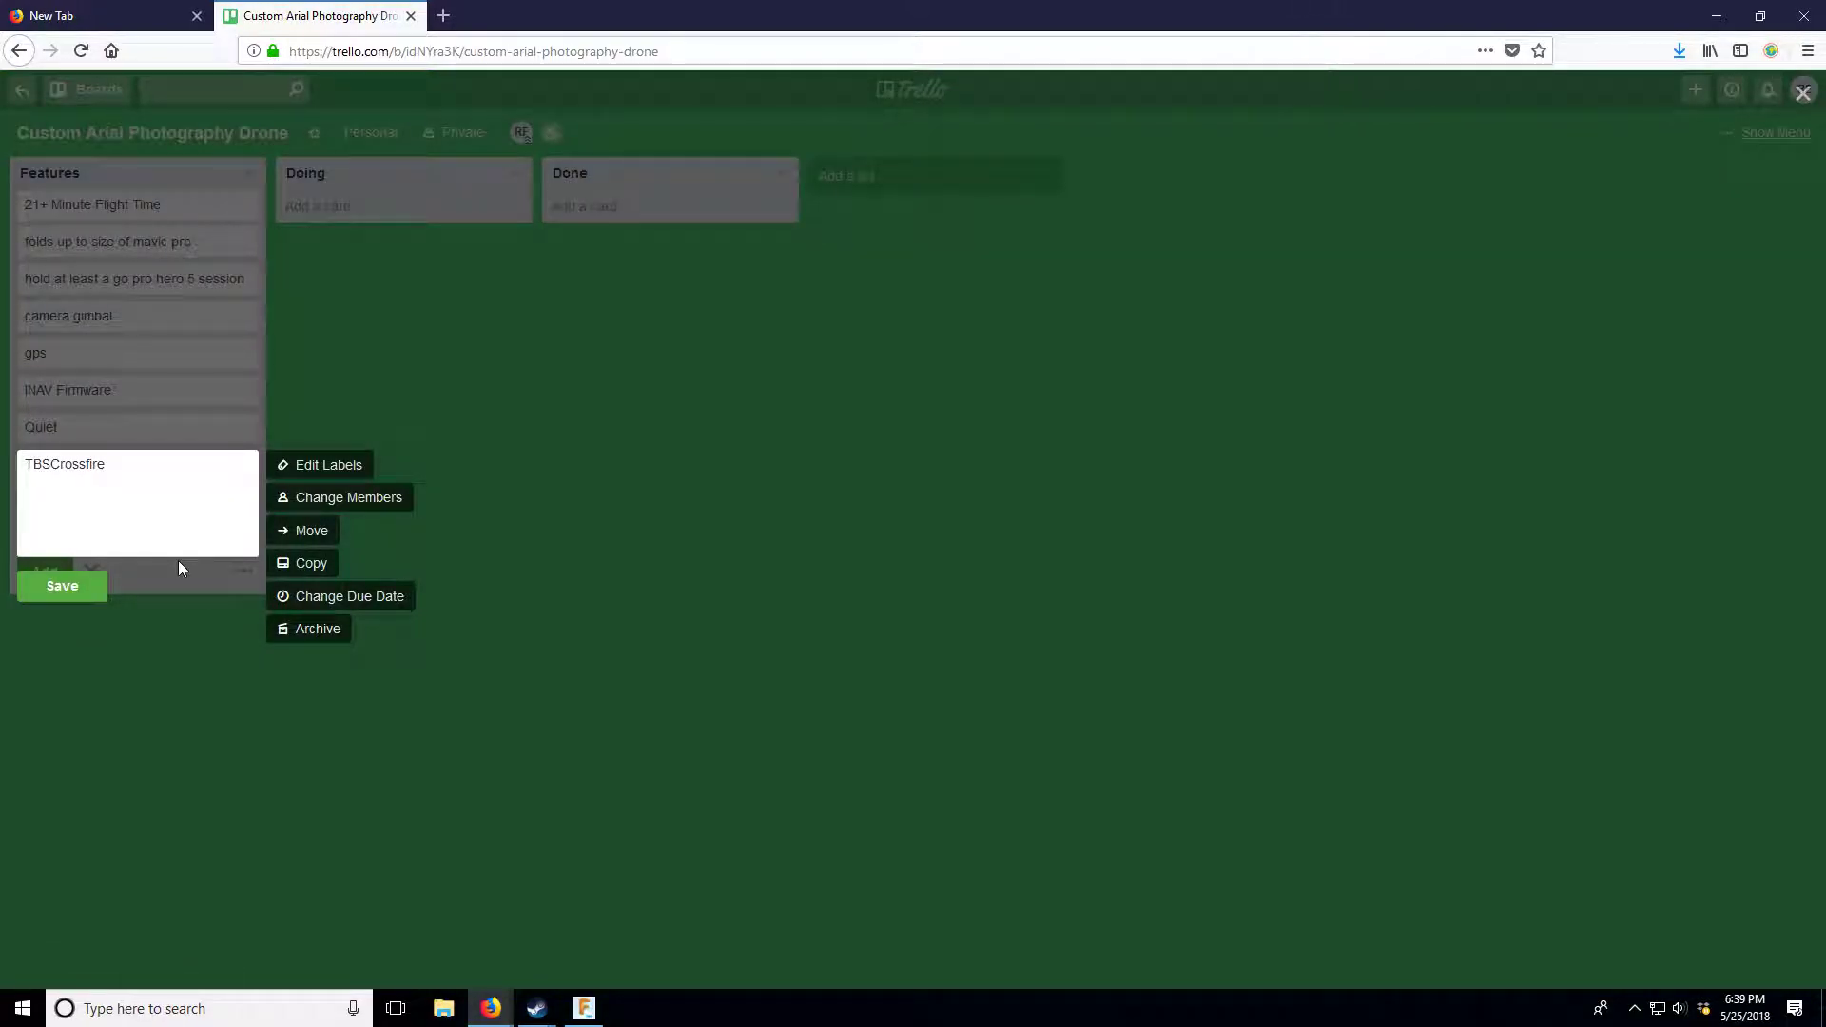
click(61, 586)
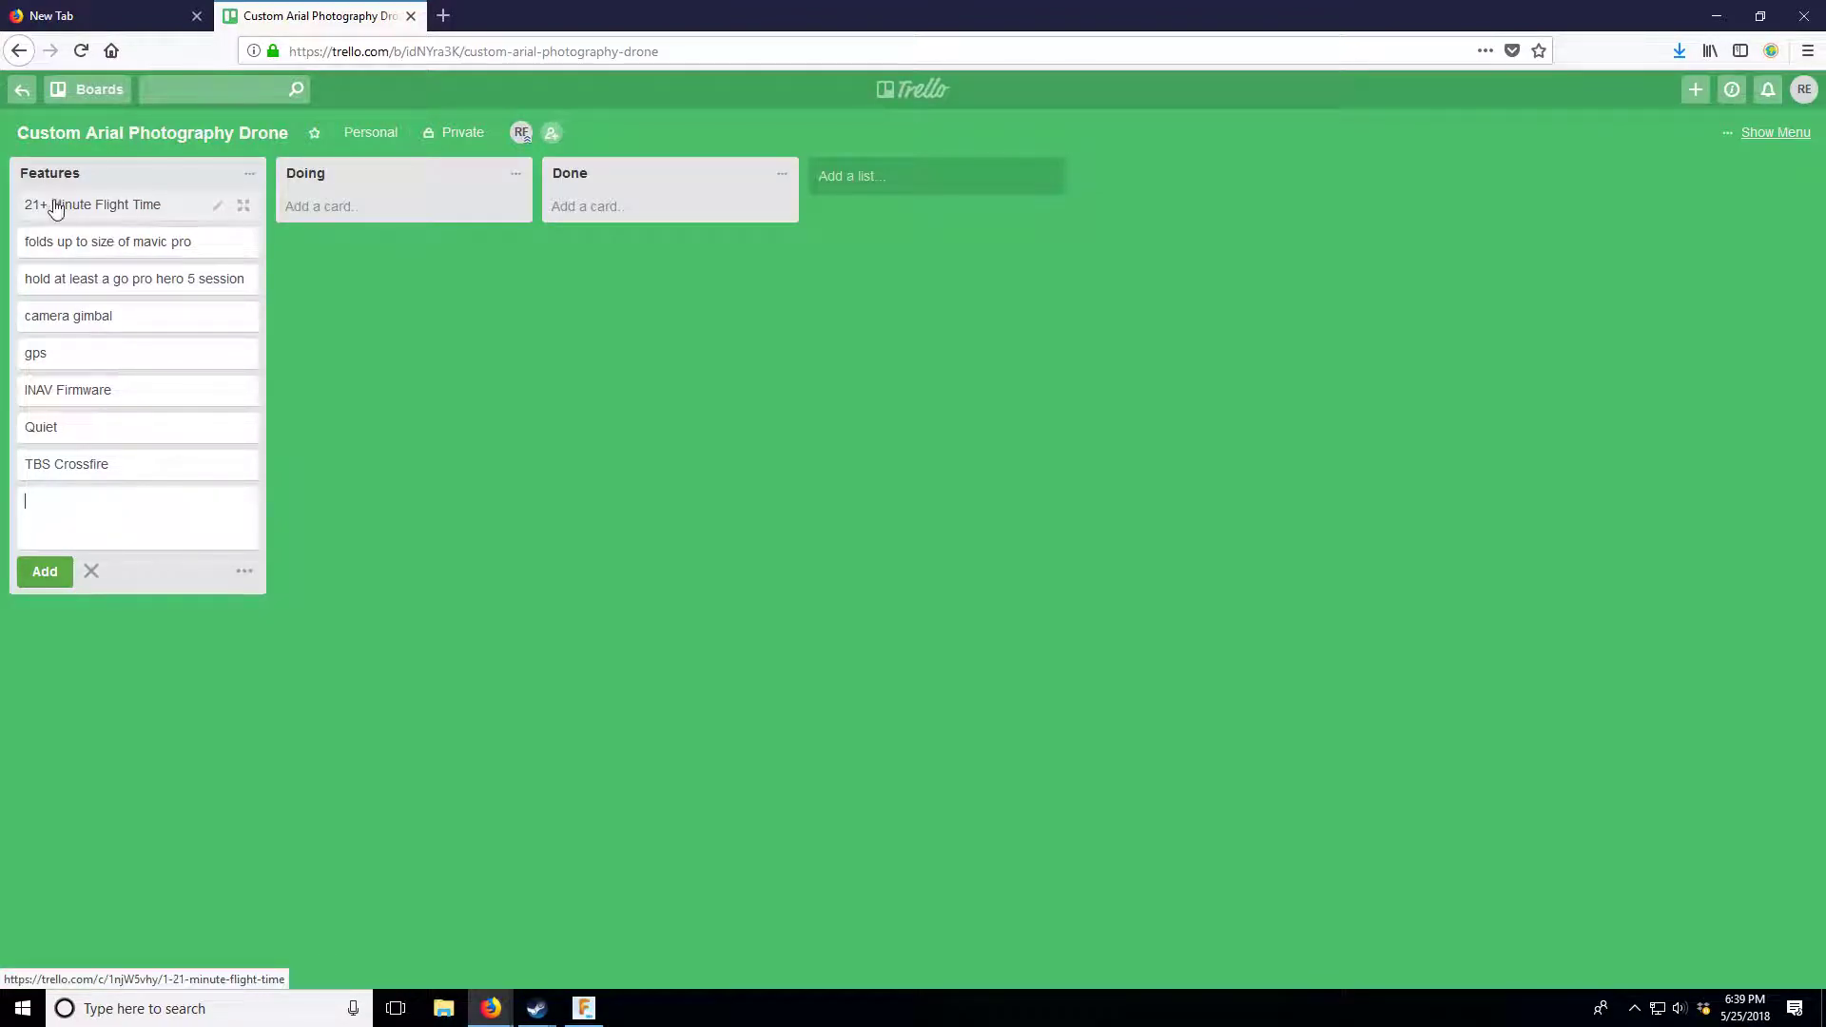
- Search the web in the empty browser tab for "wikipedia battery sizes" and open Wikipedia's List of battery sizes article
click(86, 9)
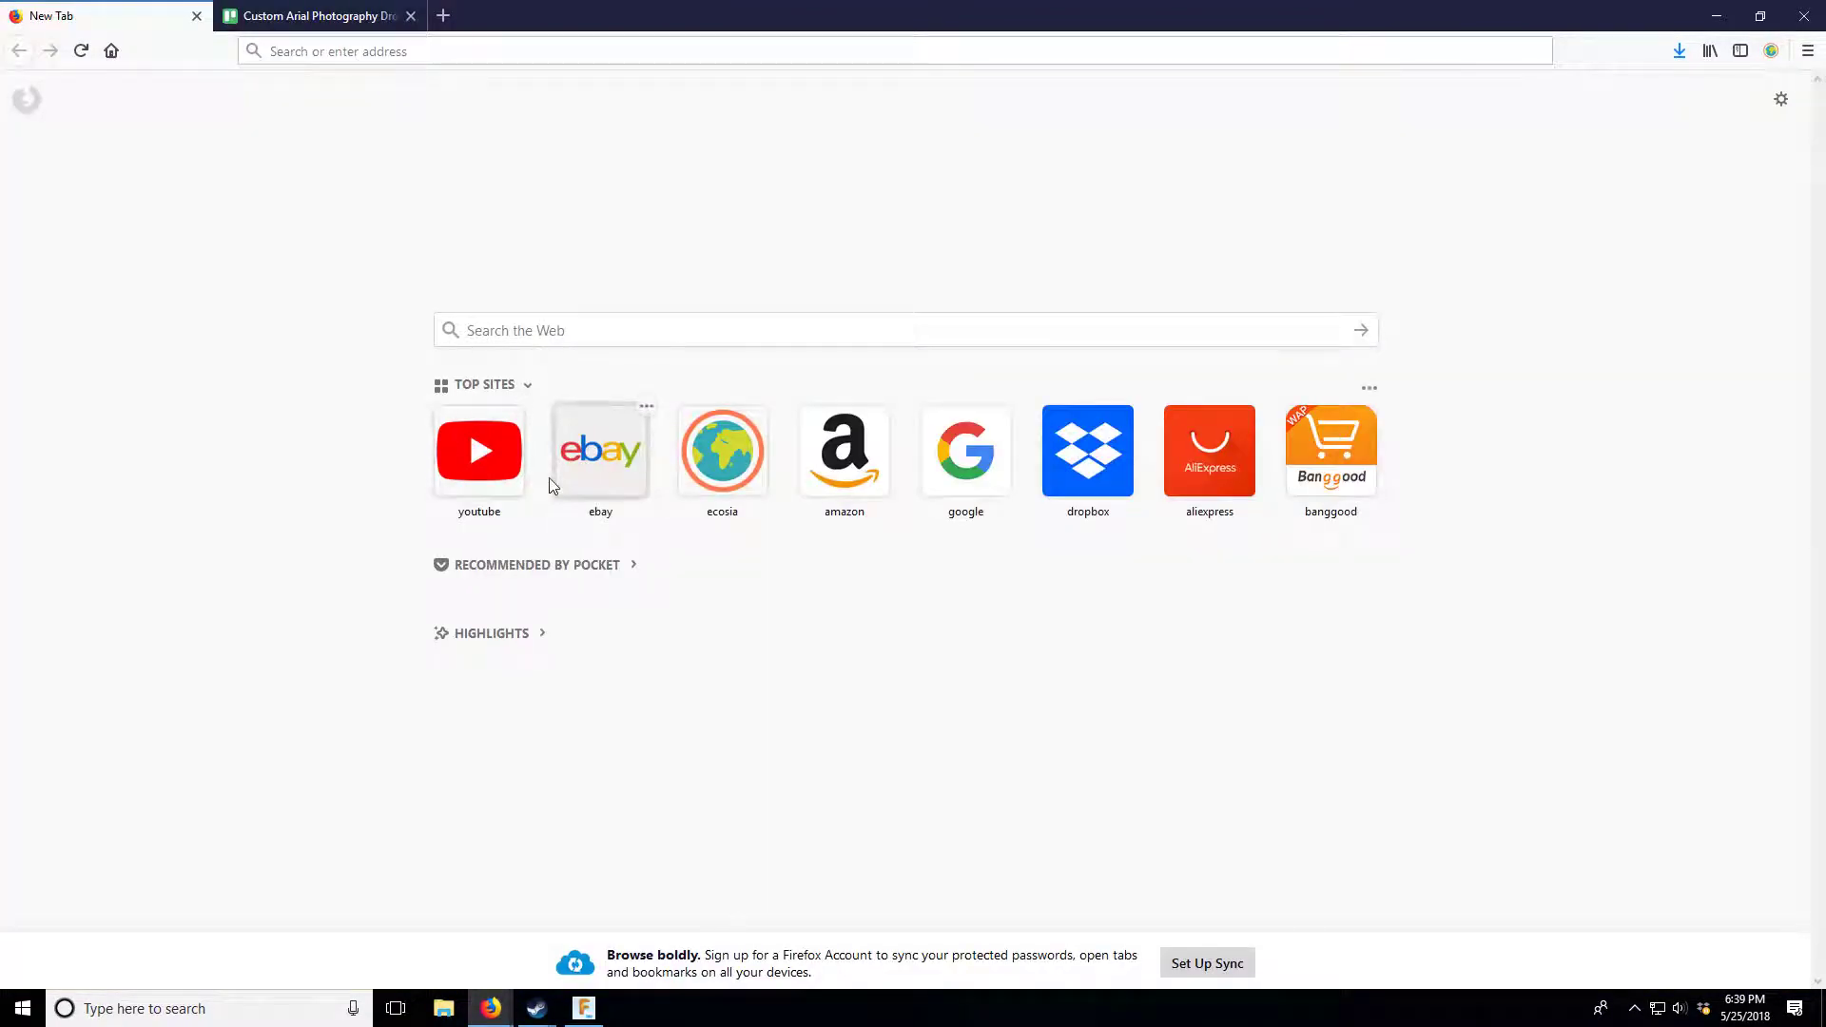
click(556, 328)
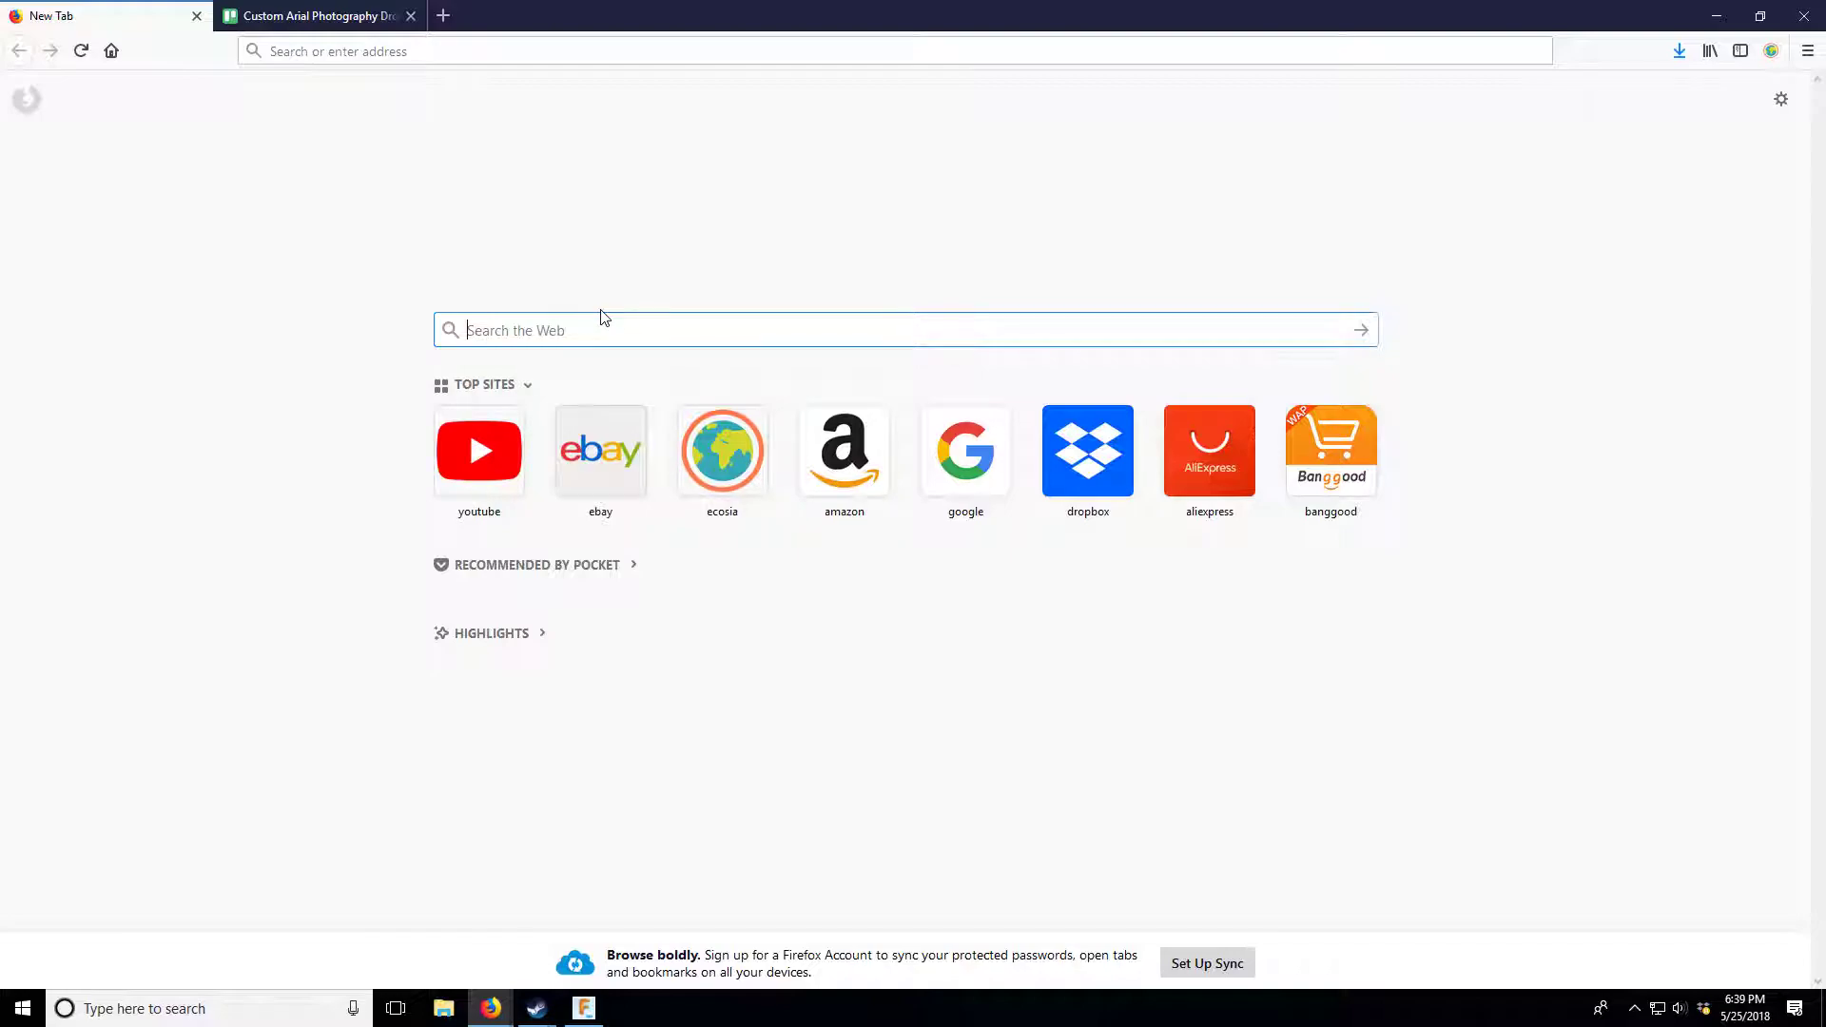
text(wiki)
text(ia)
key(Return)
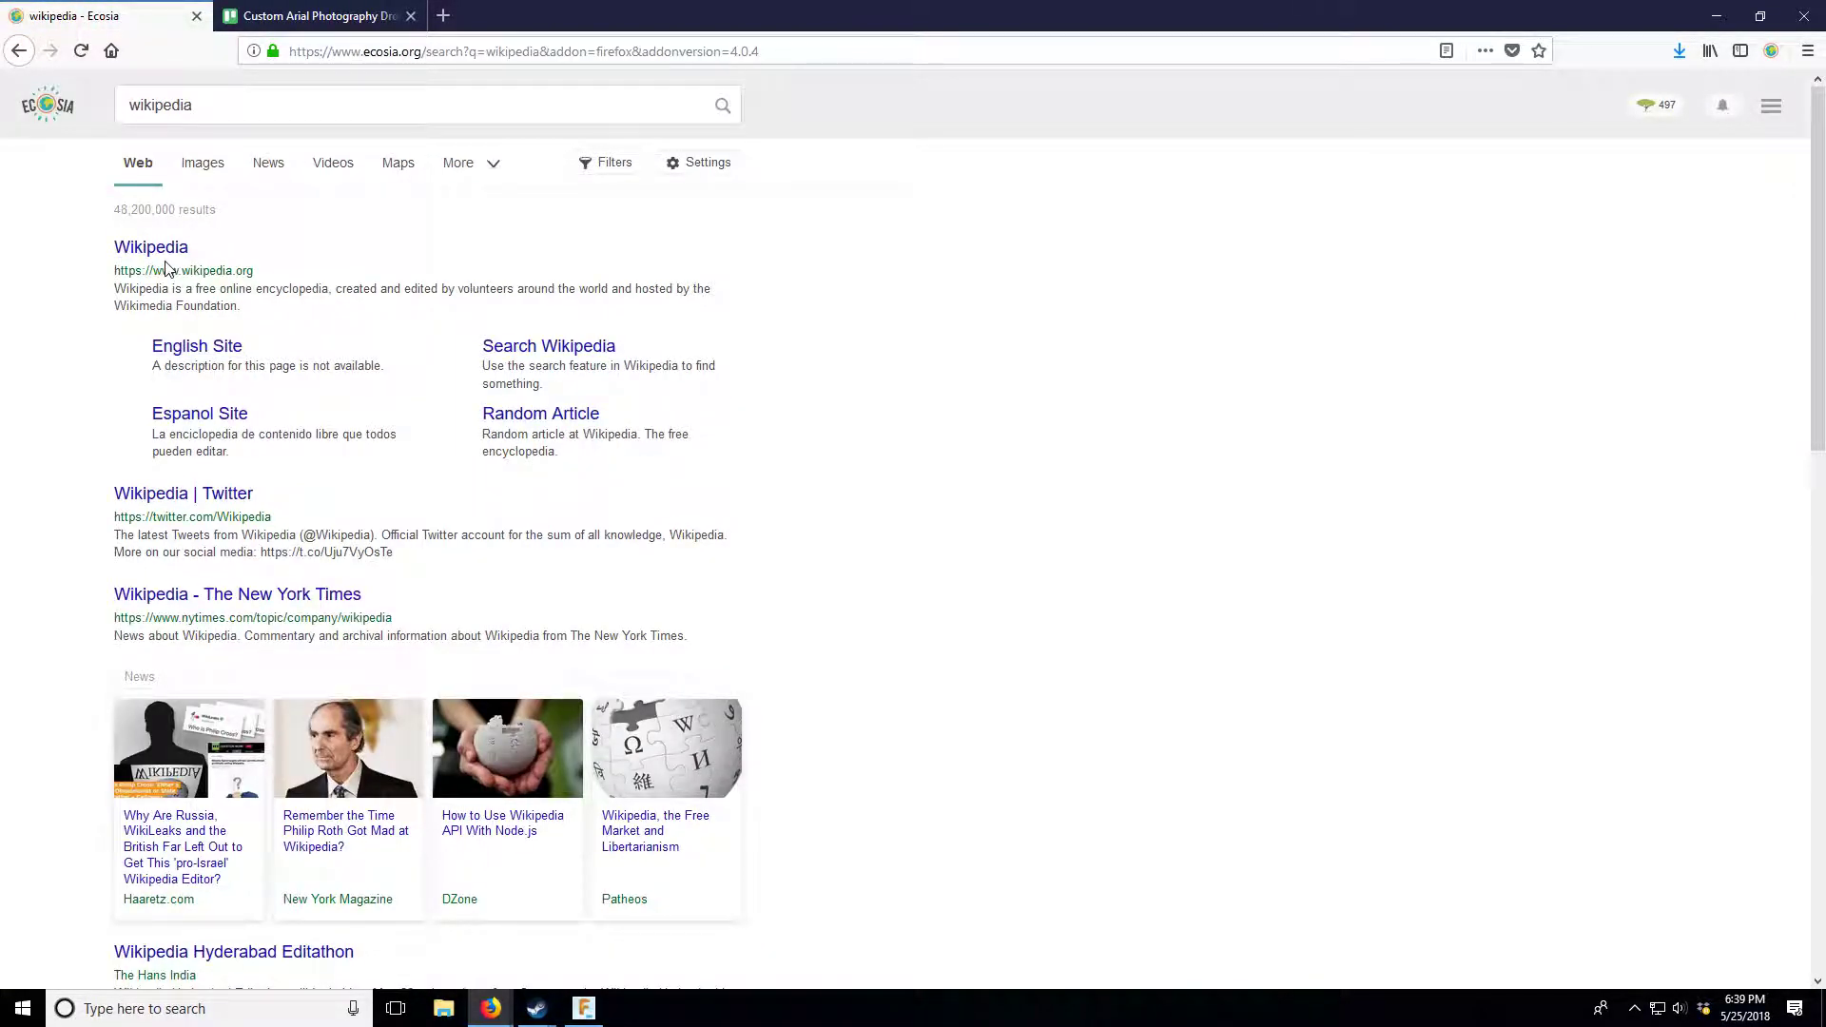
click(276, 116)
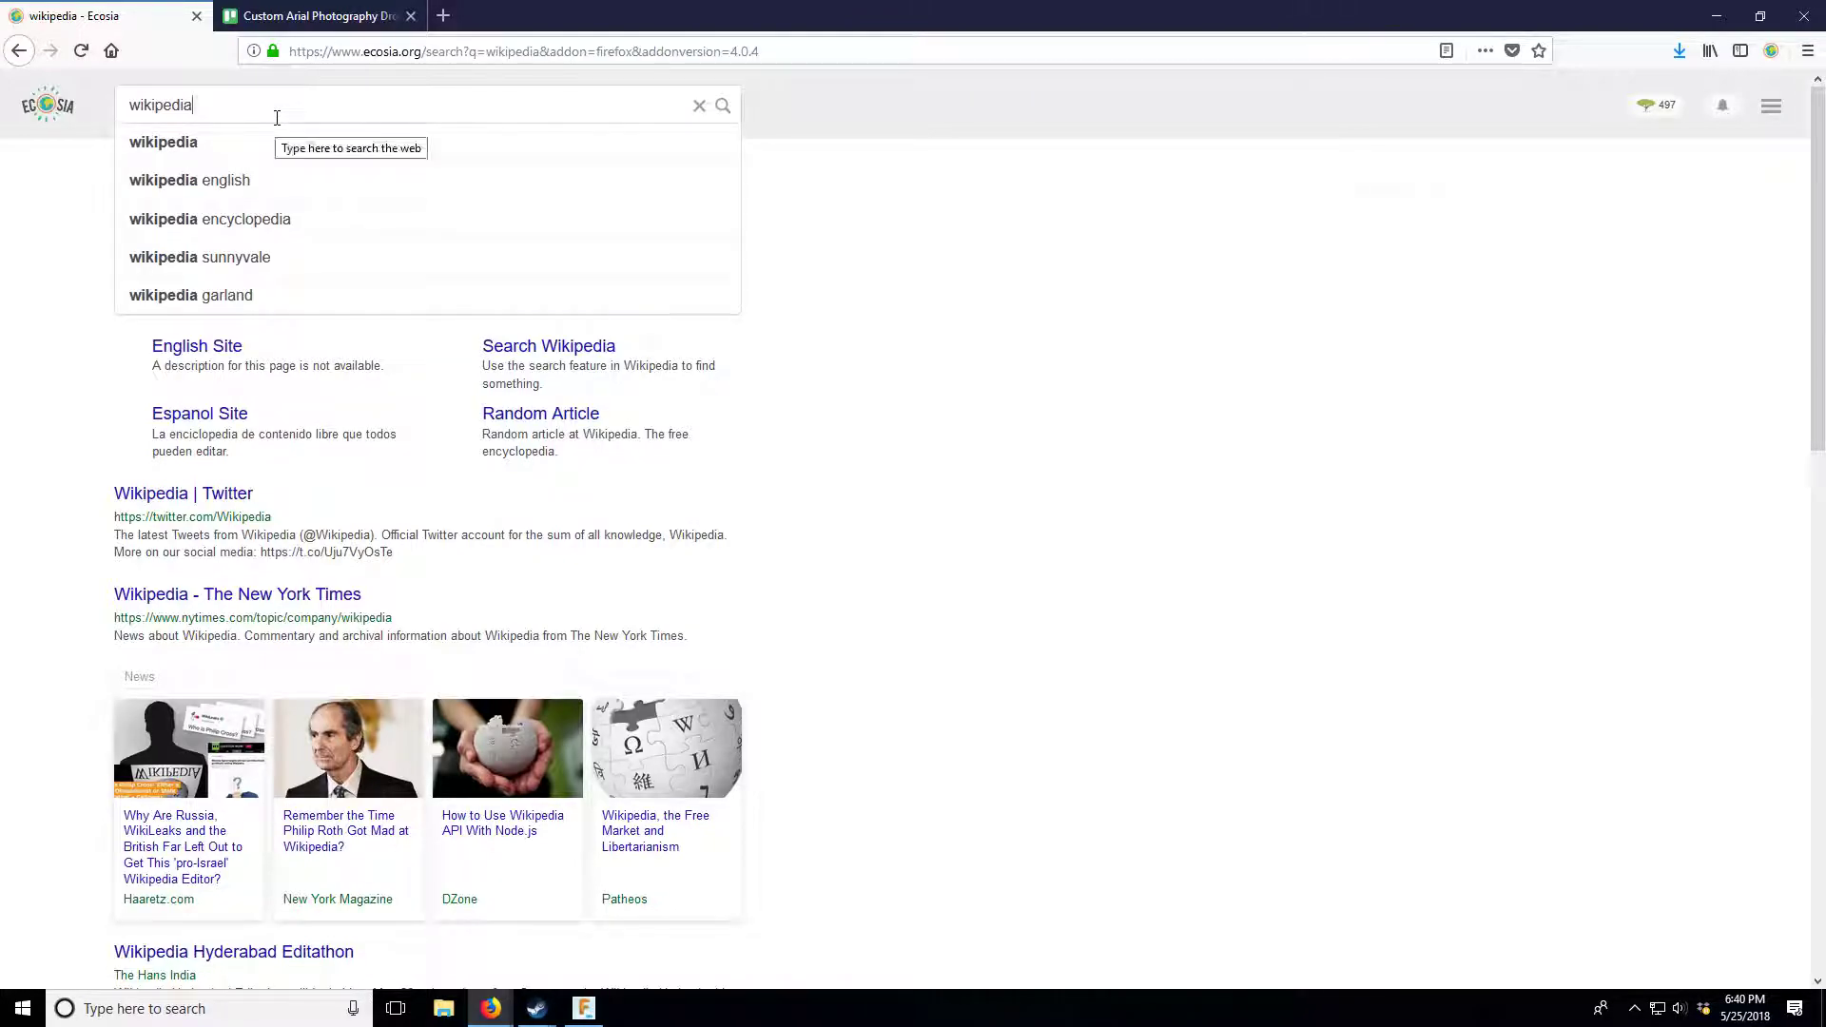
text(battery sizes)
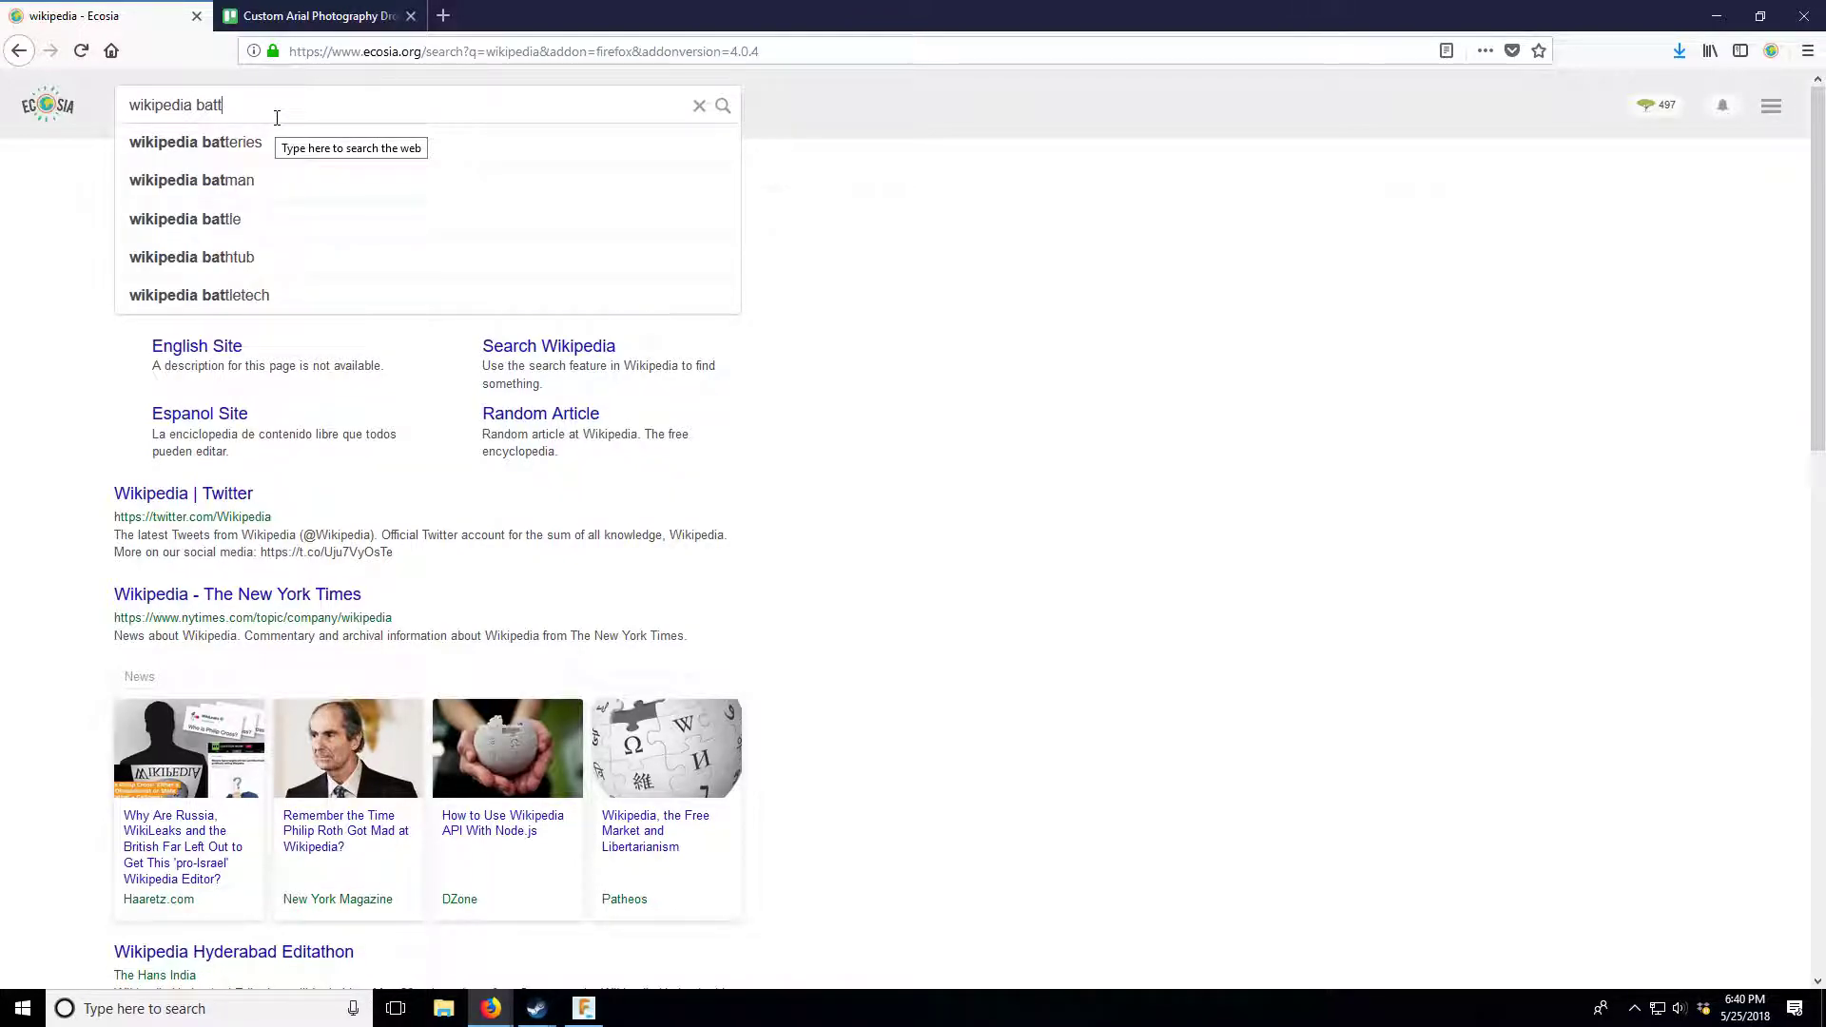
key(Return)
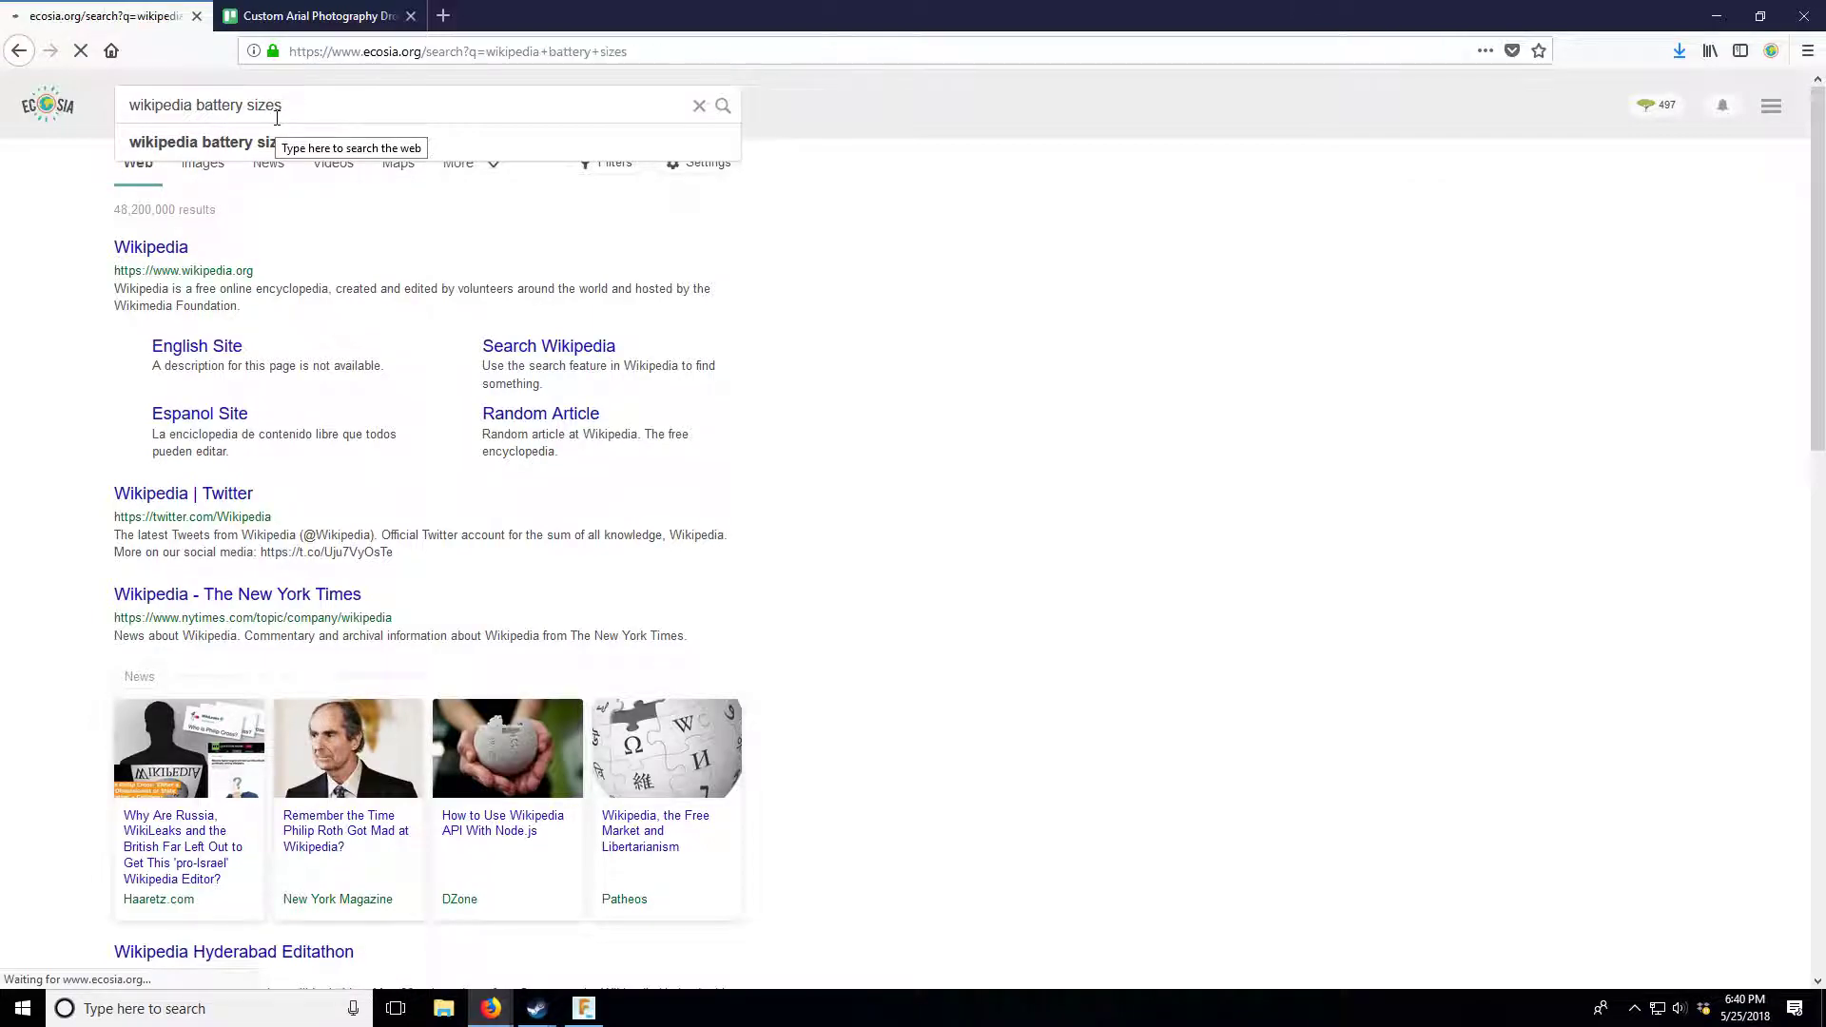
click(191, 247)
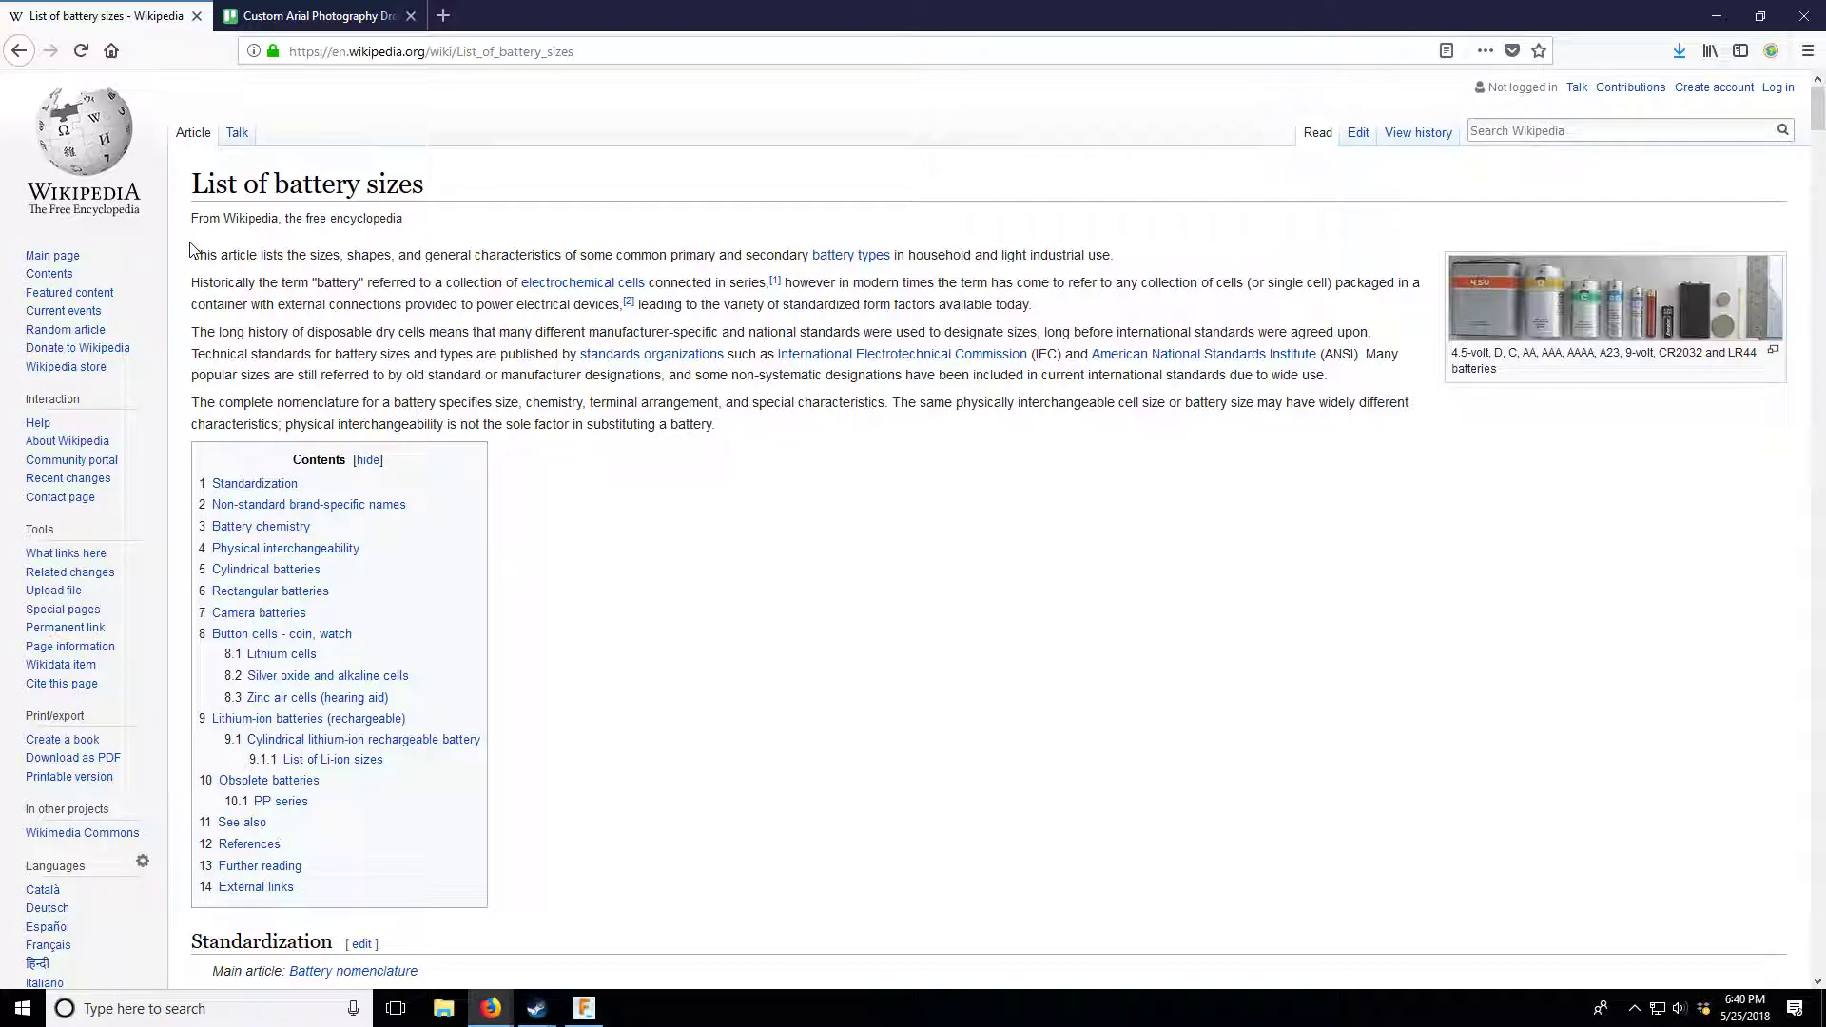
- Examine the battery size tables in the Wikipedia article, especially the camera batteries and the lithium button cells
scroll(677, 538, down, 20)
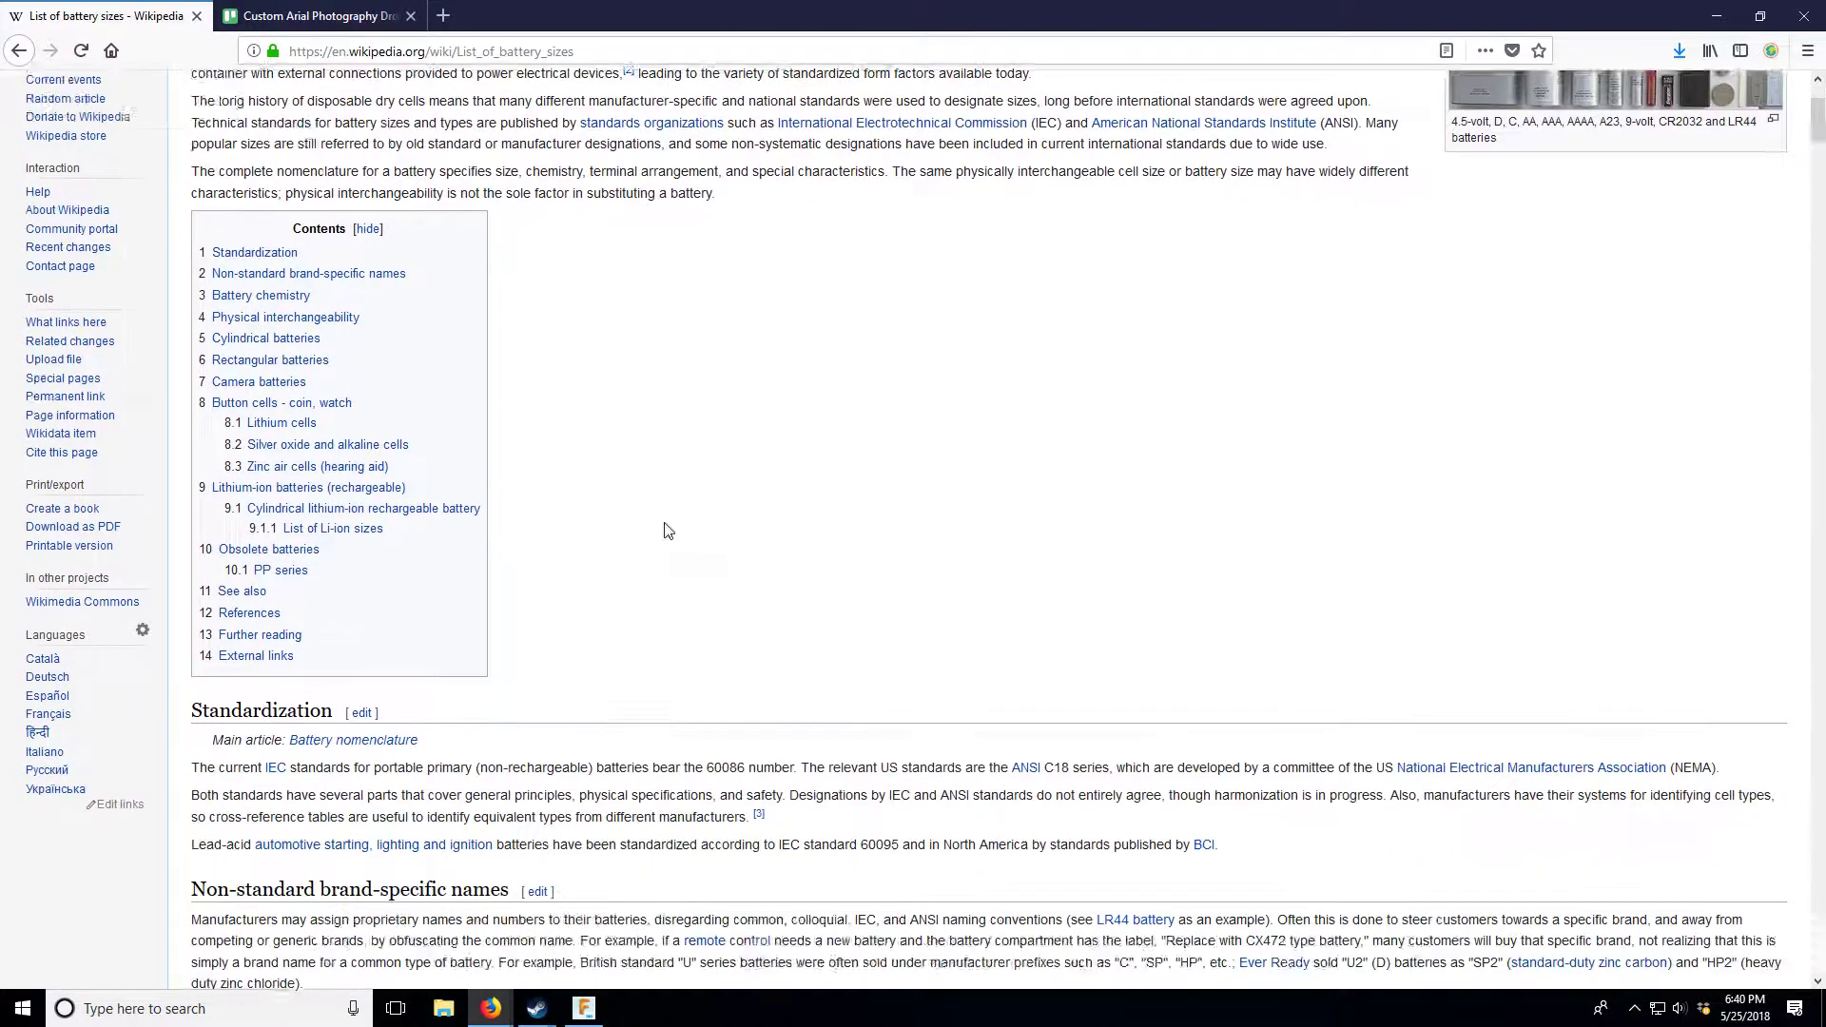
scroll(637, 557, down, 20)
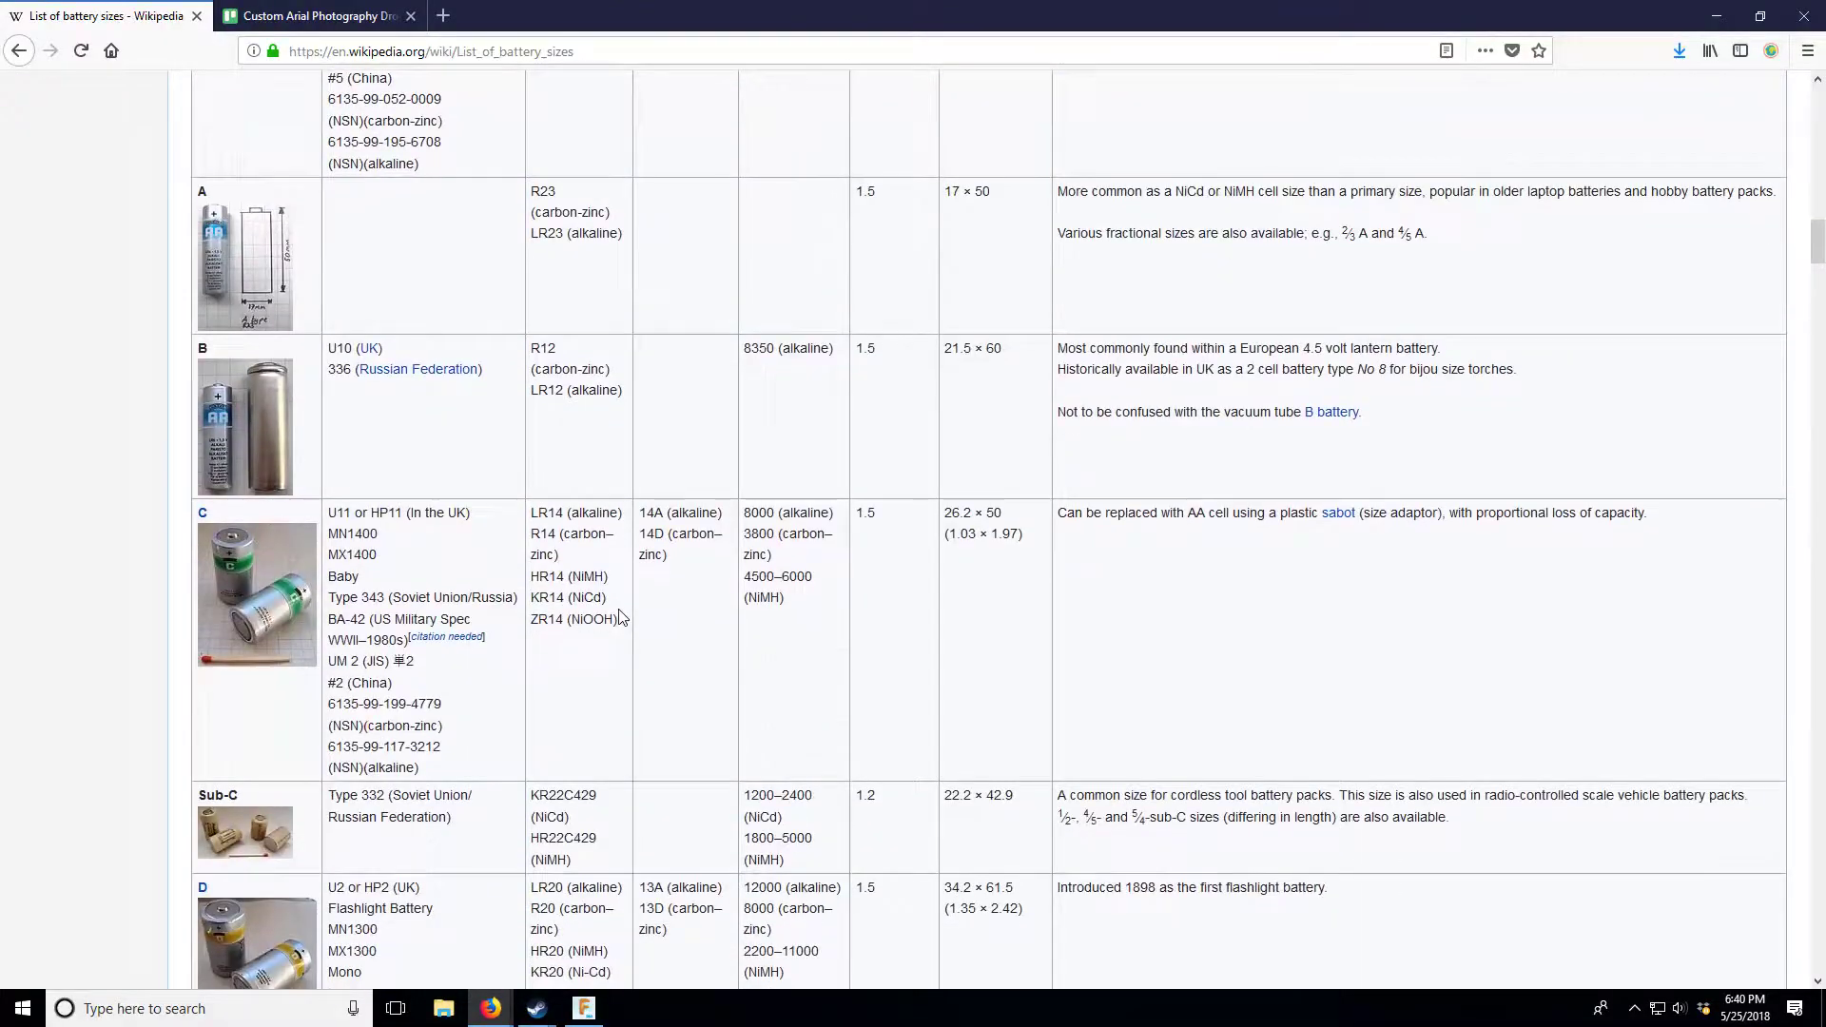
scroll(587, 614, down, 12)
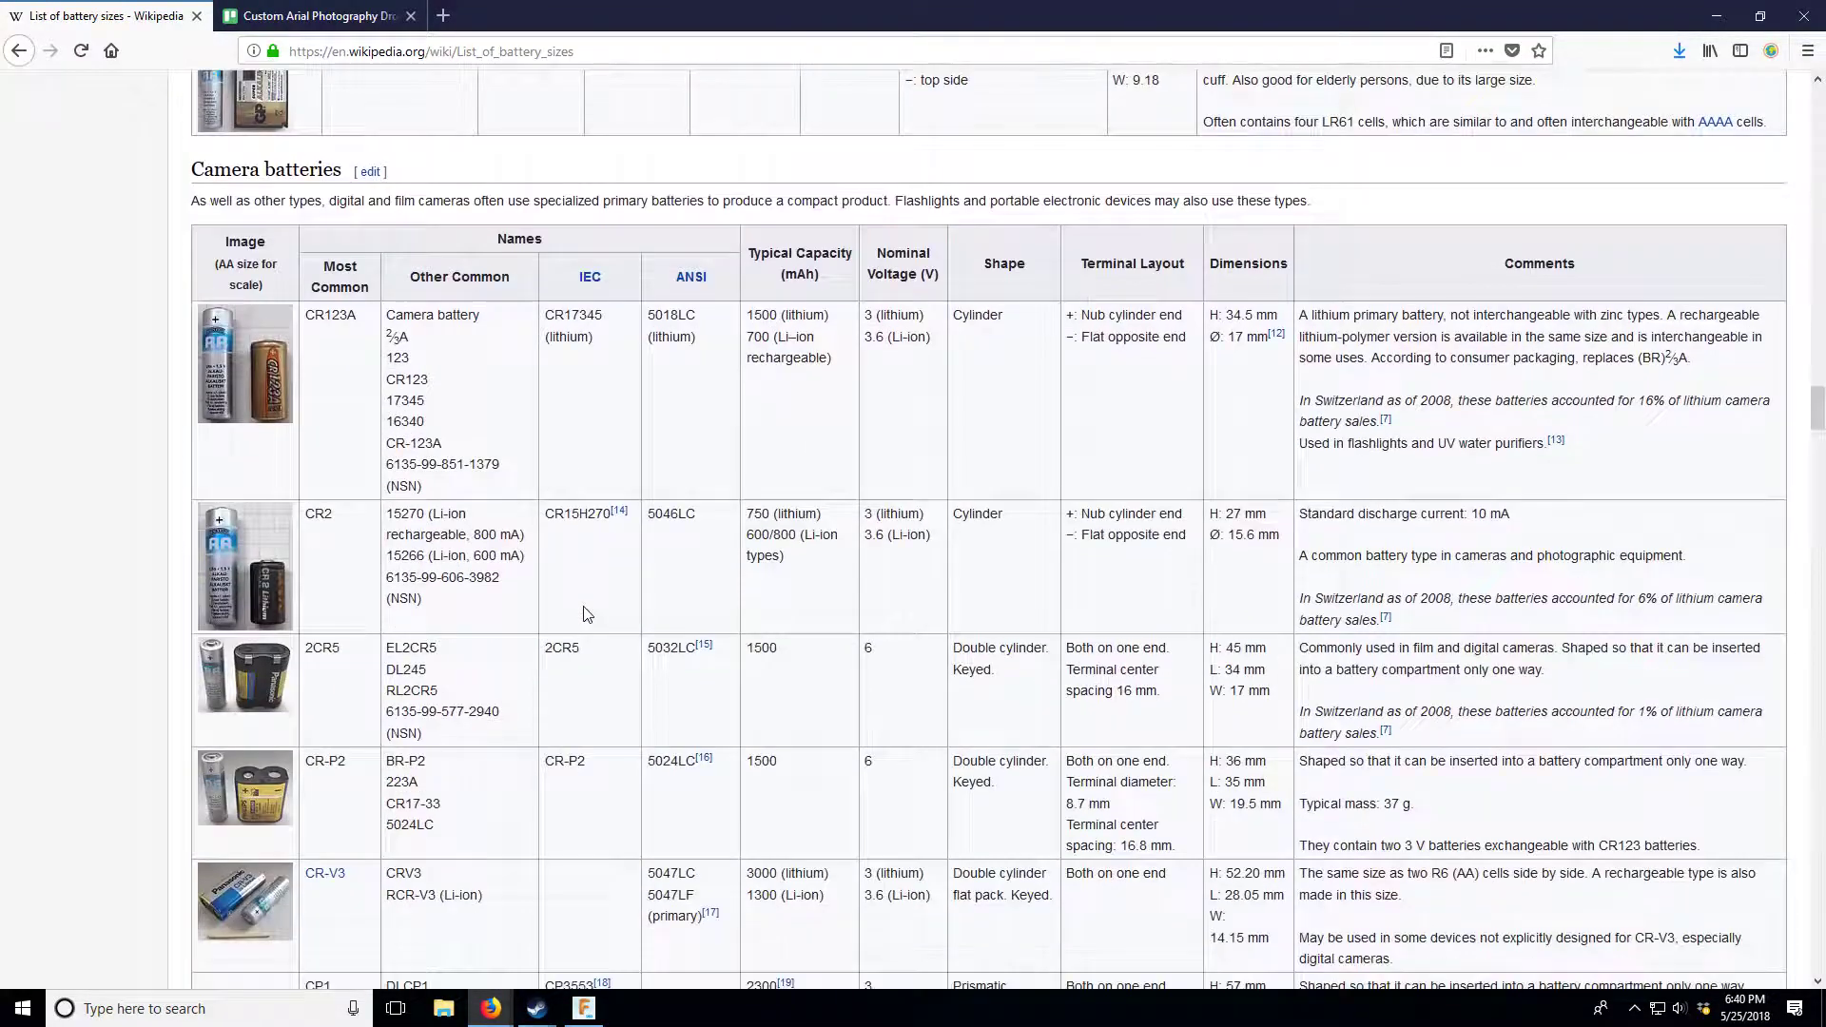
scroll(587, 614, up, 8)
scroll(464, 663, down, 20)
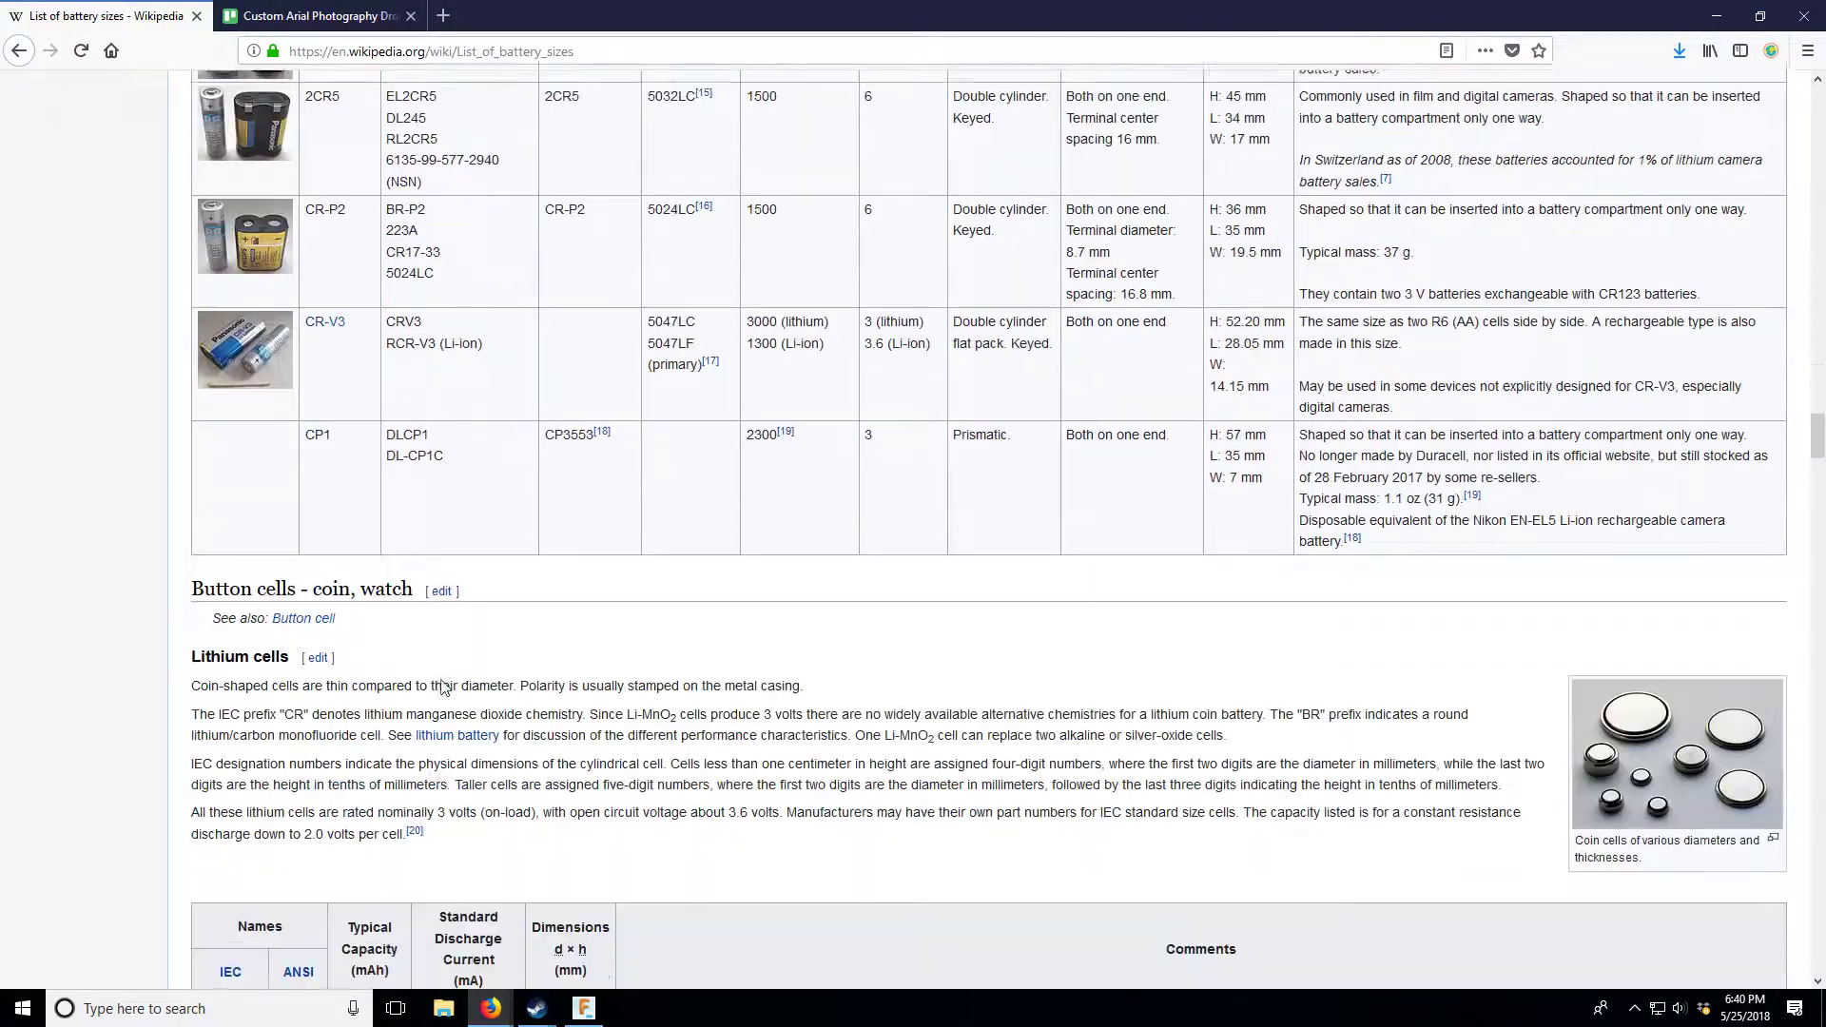
scroll(440, 677, up, 2)
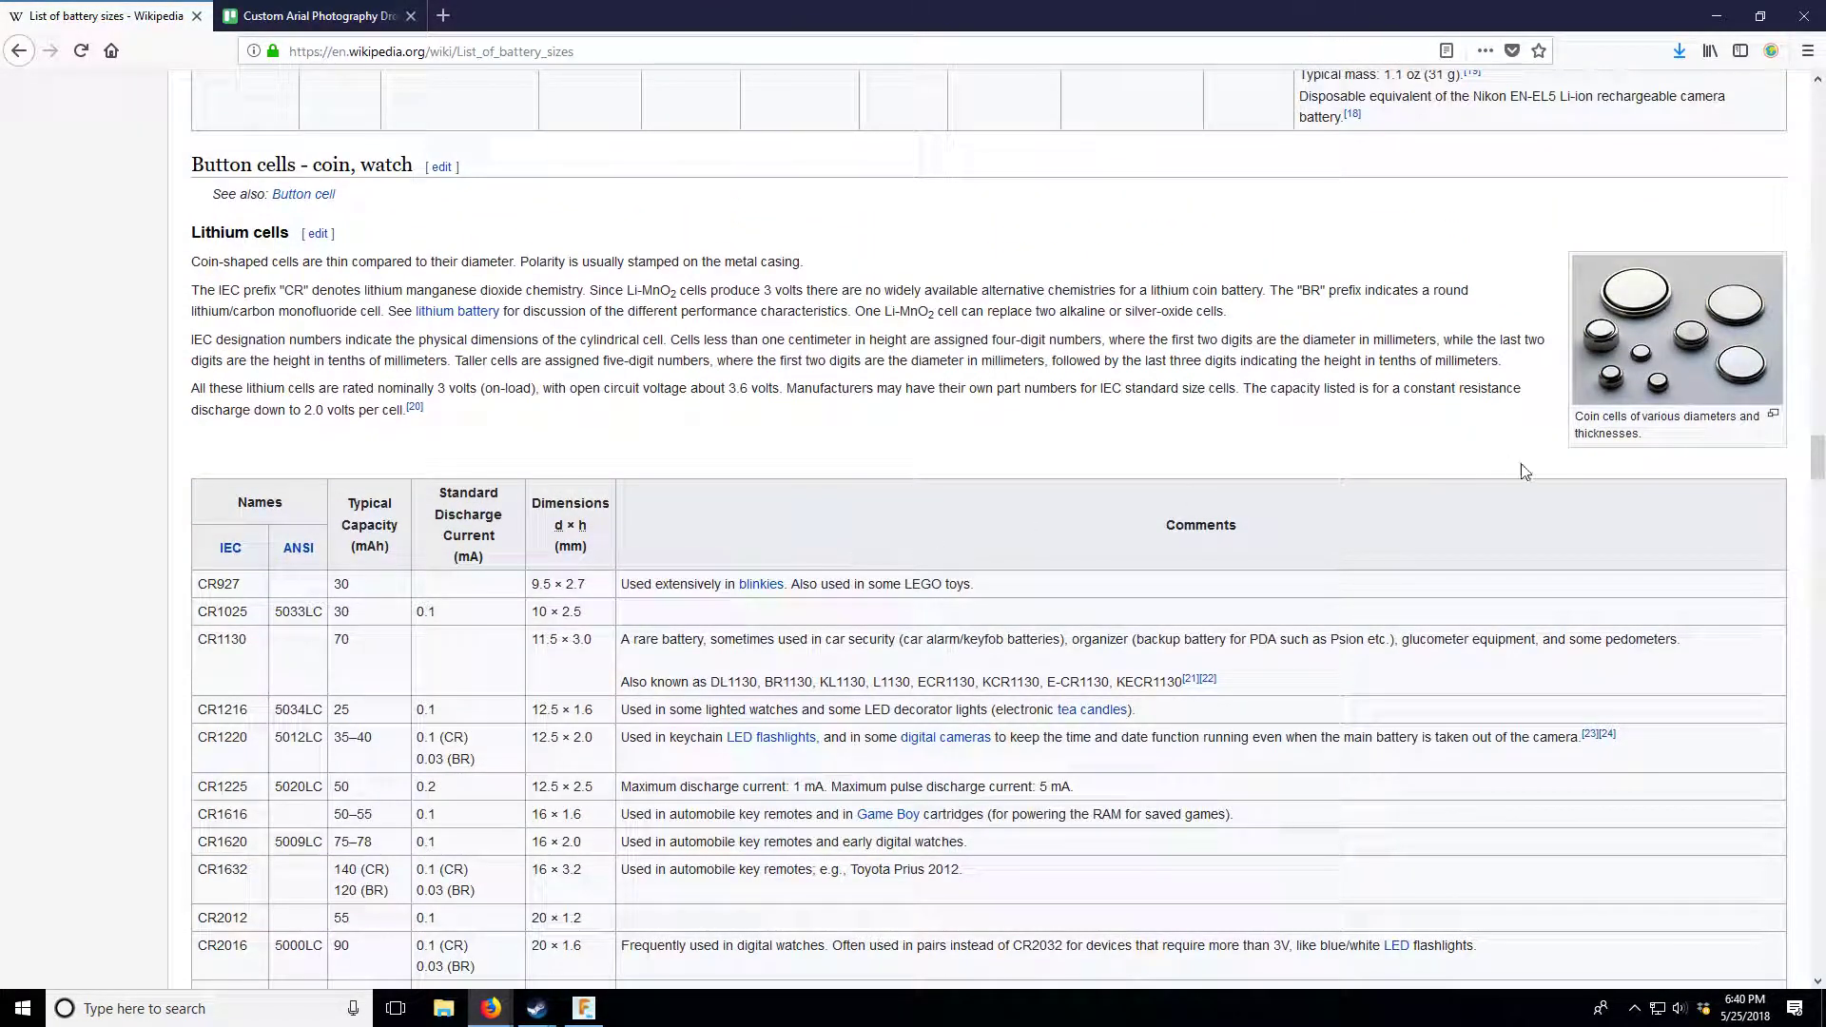
scroll(1528, 463, down, 5)
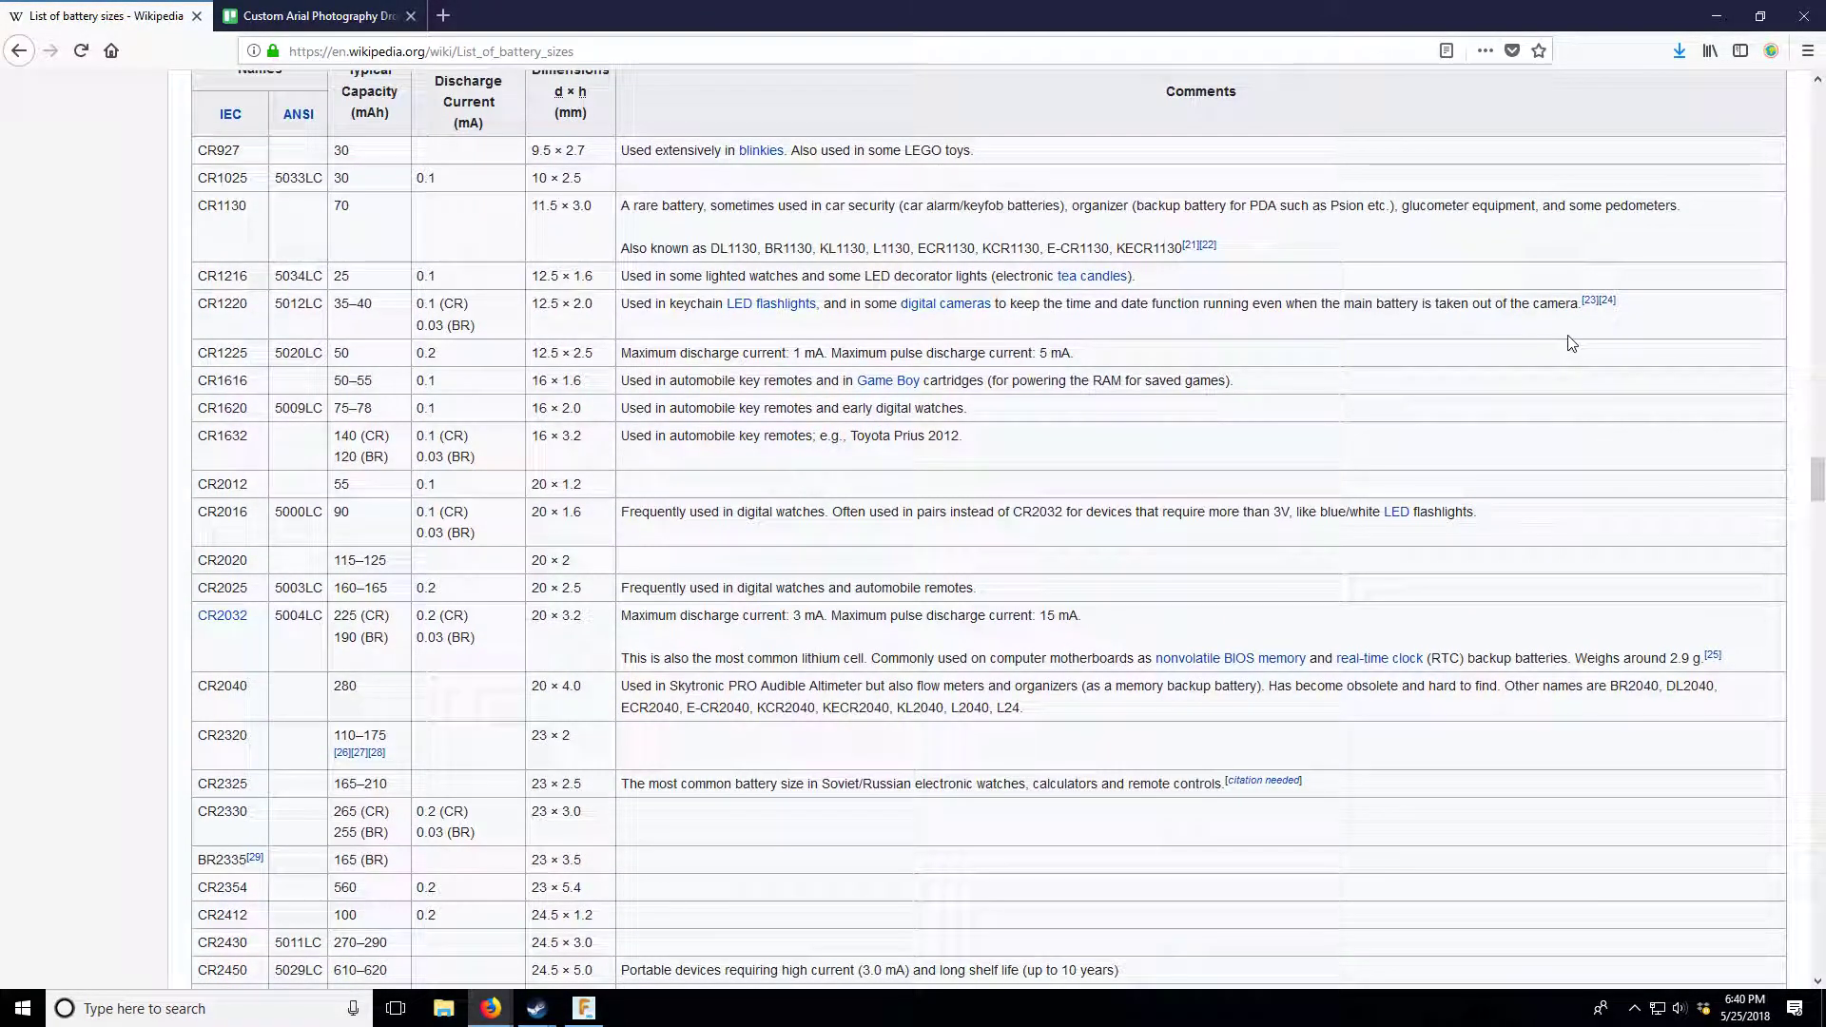
scroll(1355, 471, up, 5)
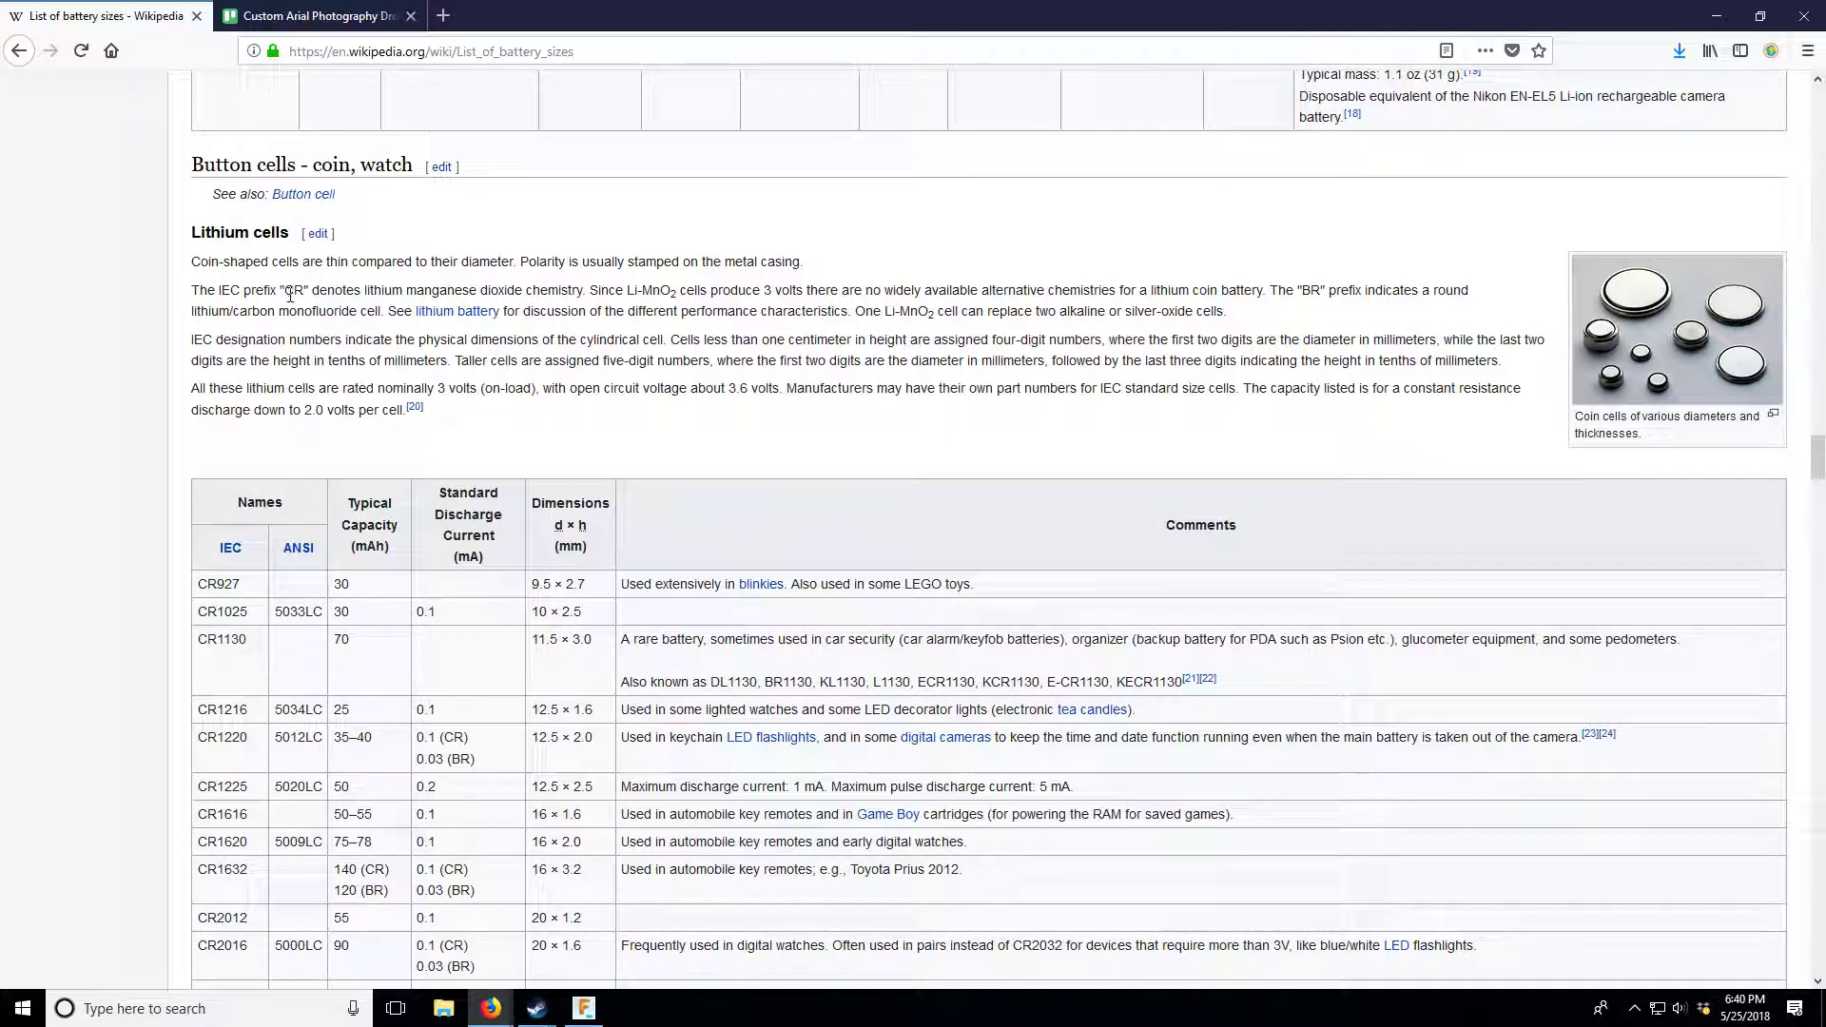
scroll(489, 422, down, 3)
scroll(489, 422, down, 6)
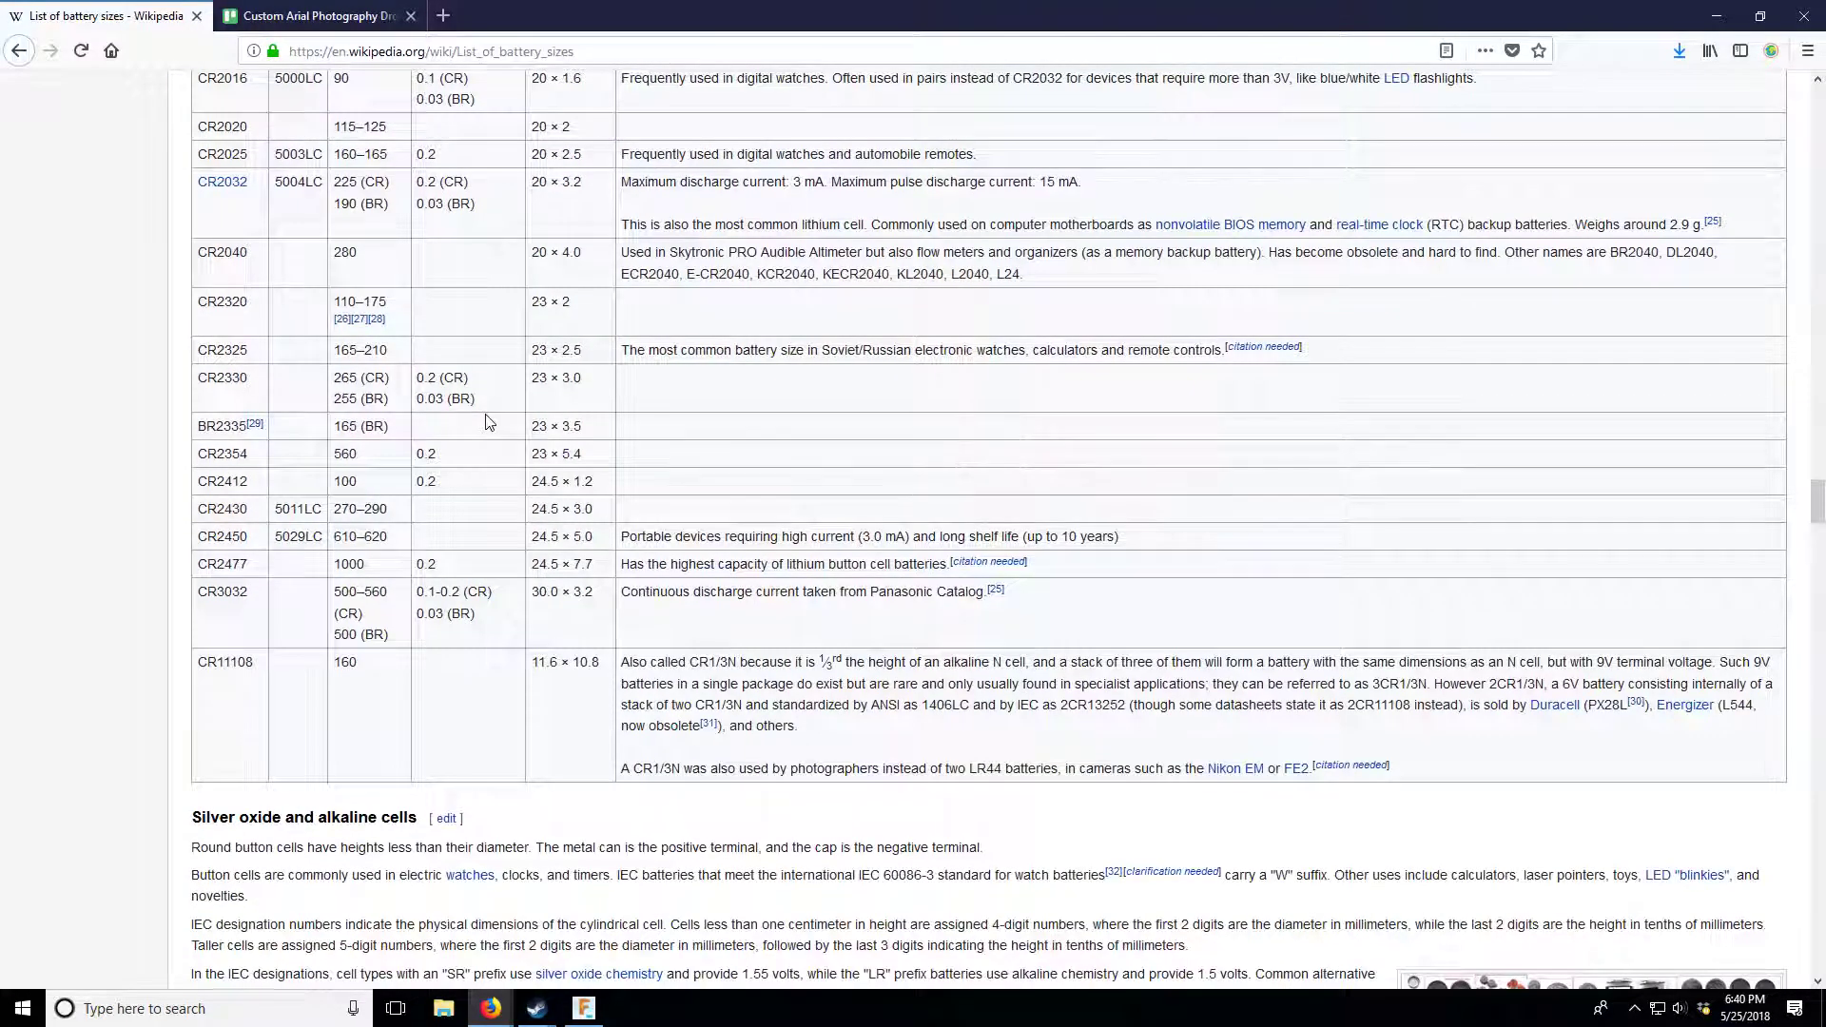
scroll(487, 418, up, 7)
click(305, 13)
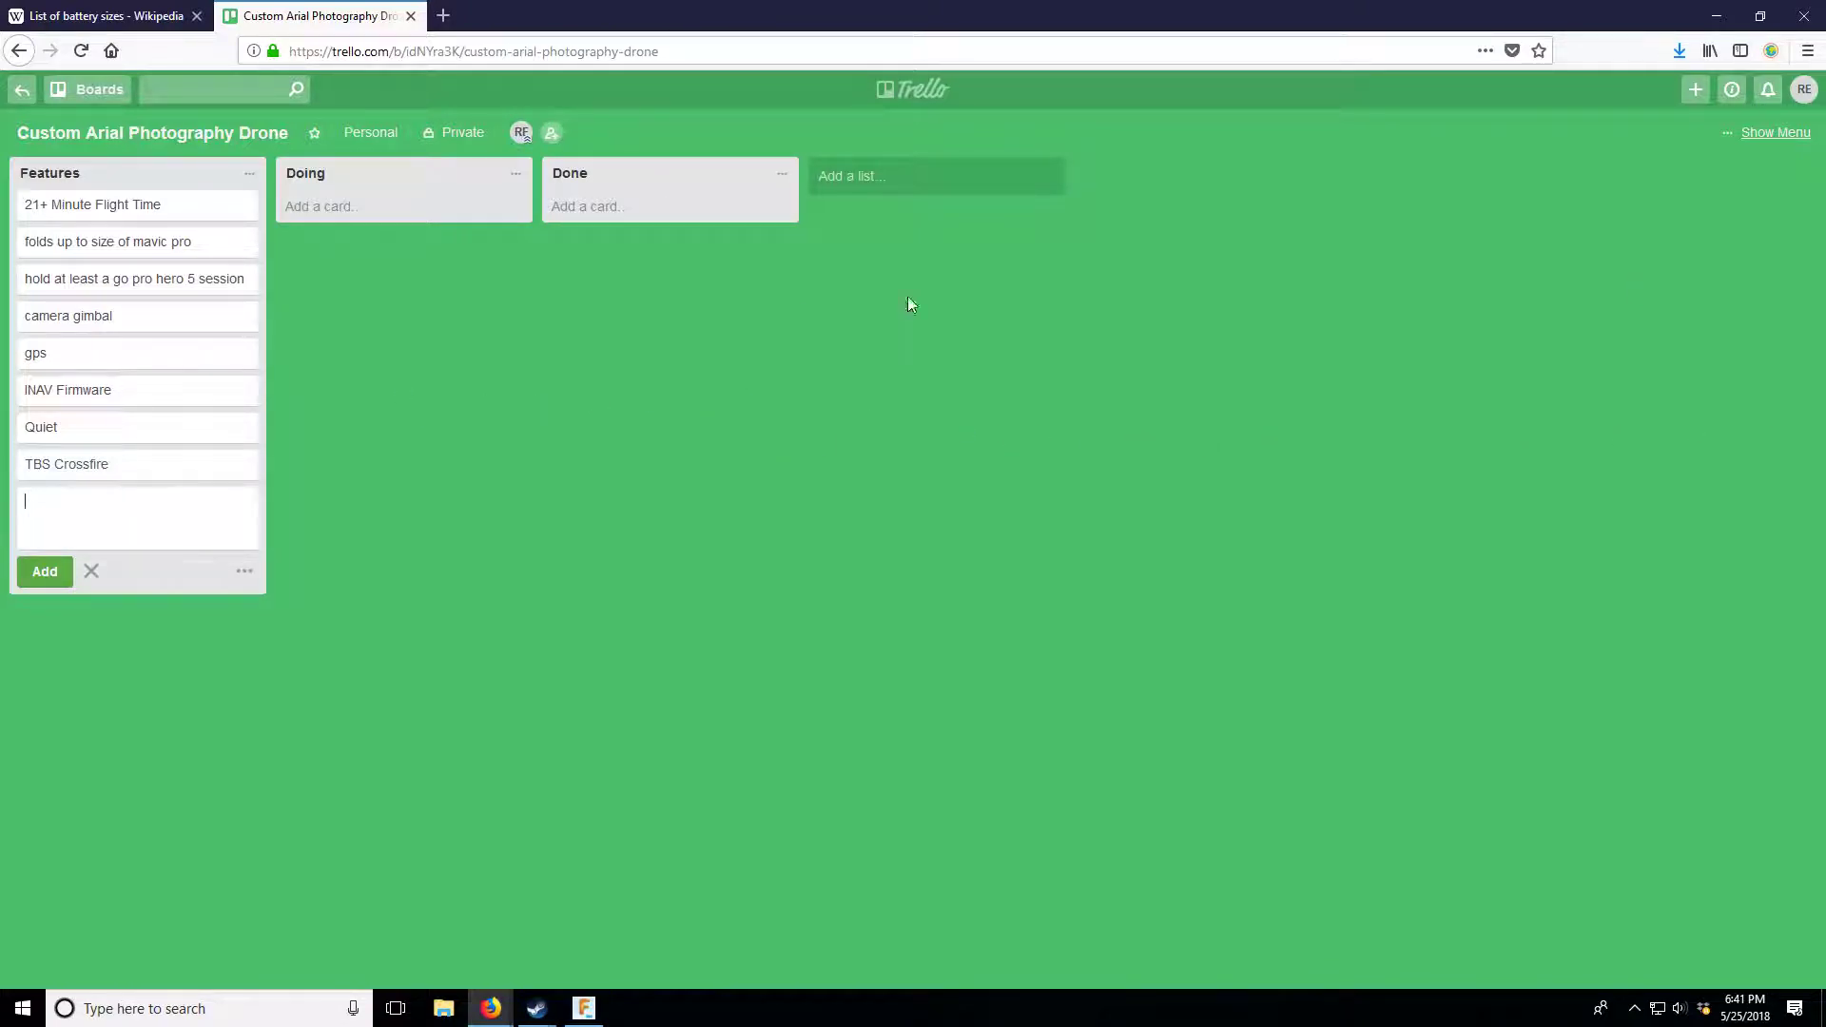
click(105, 15)
scroll(666, 682, down, 5)
scroll(662, 676, up, 7)
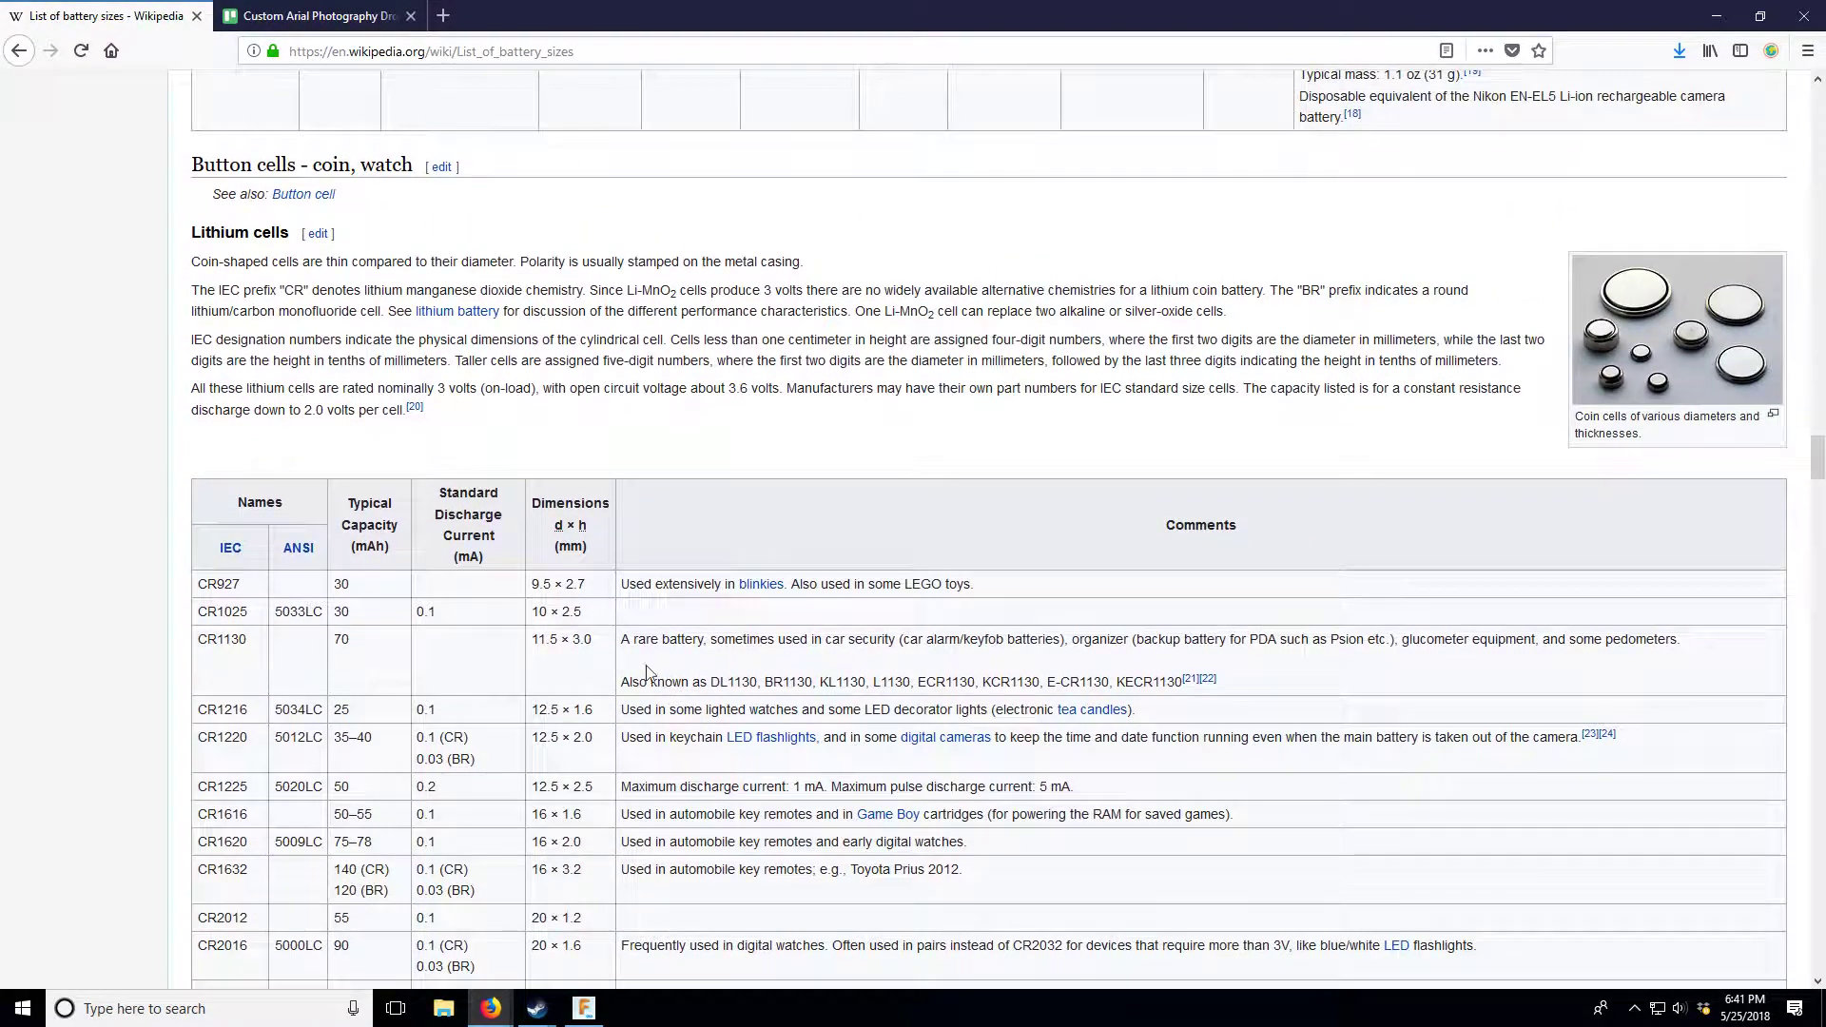
- Search the web for "venom power" in a new browser tab
click(443, 16)
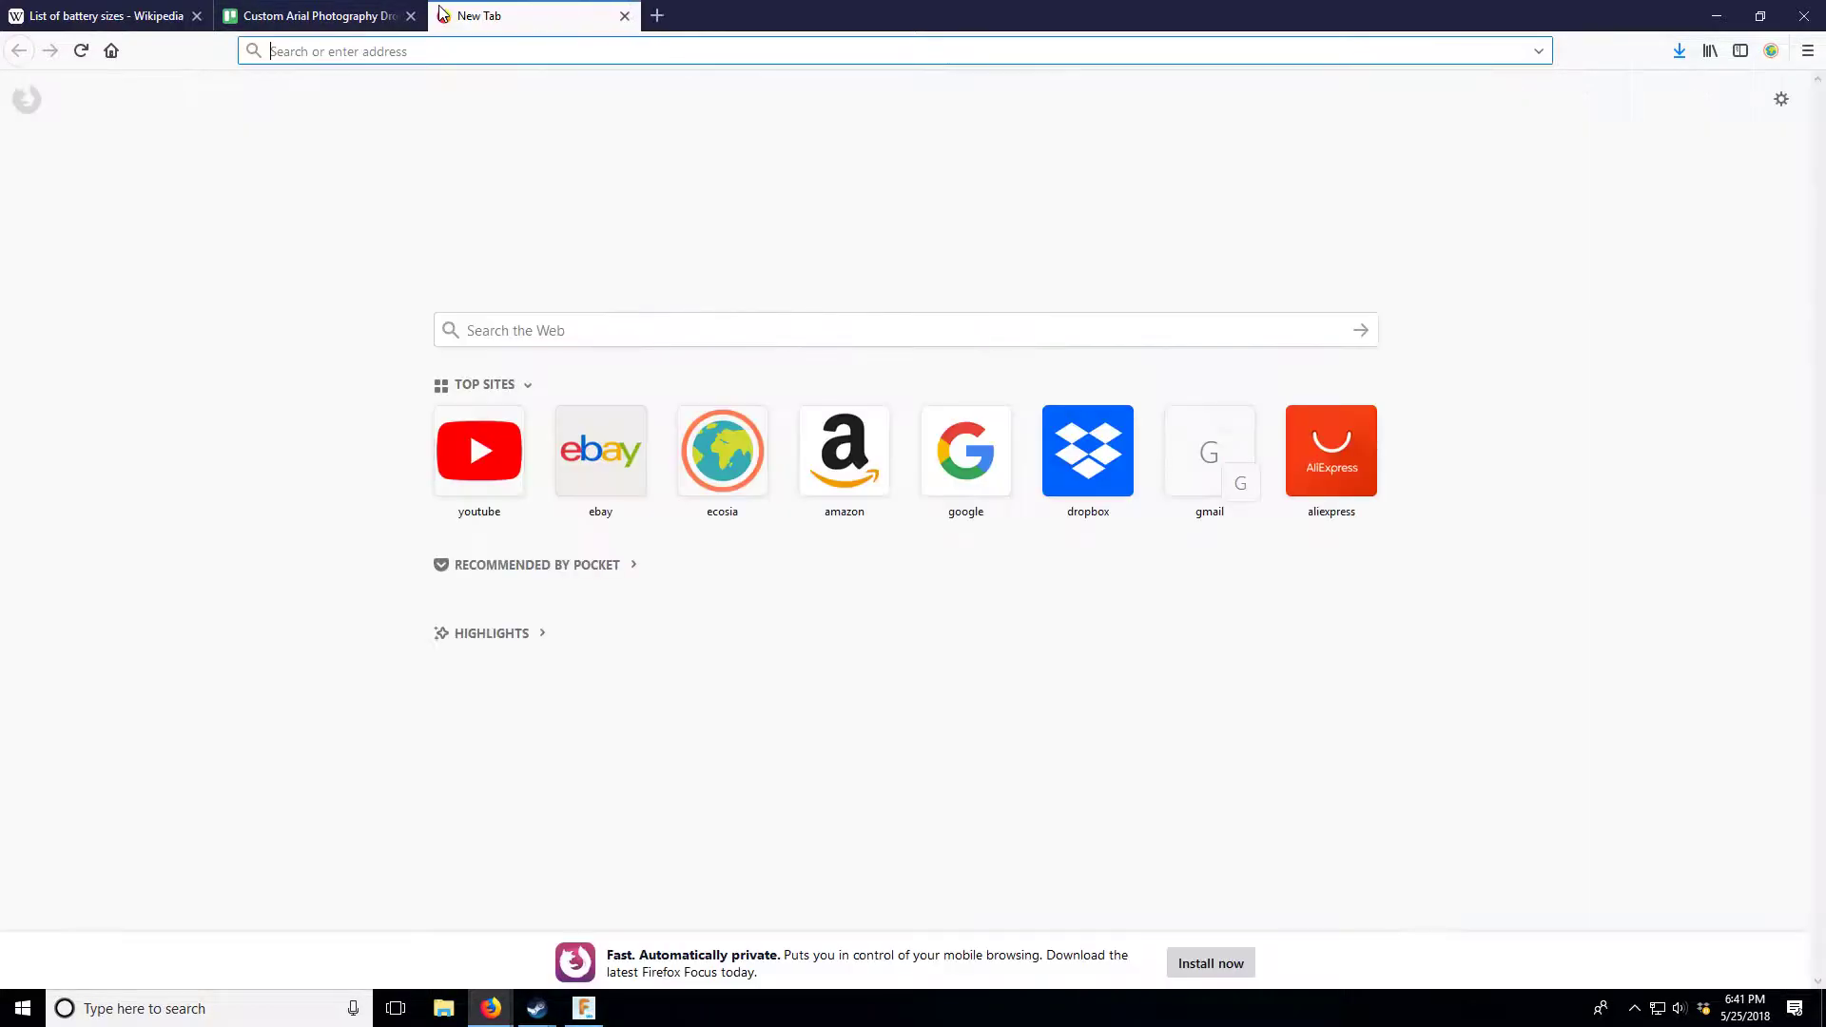
text(venom powe)
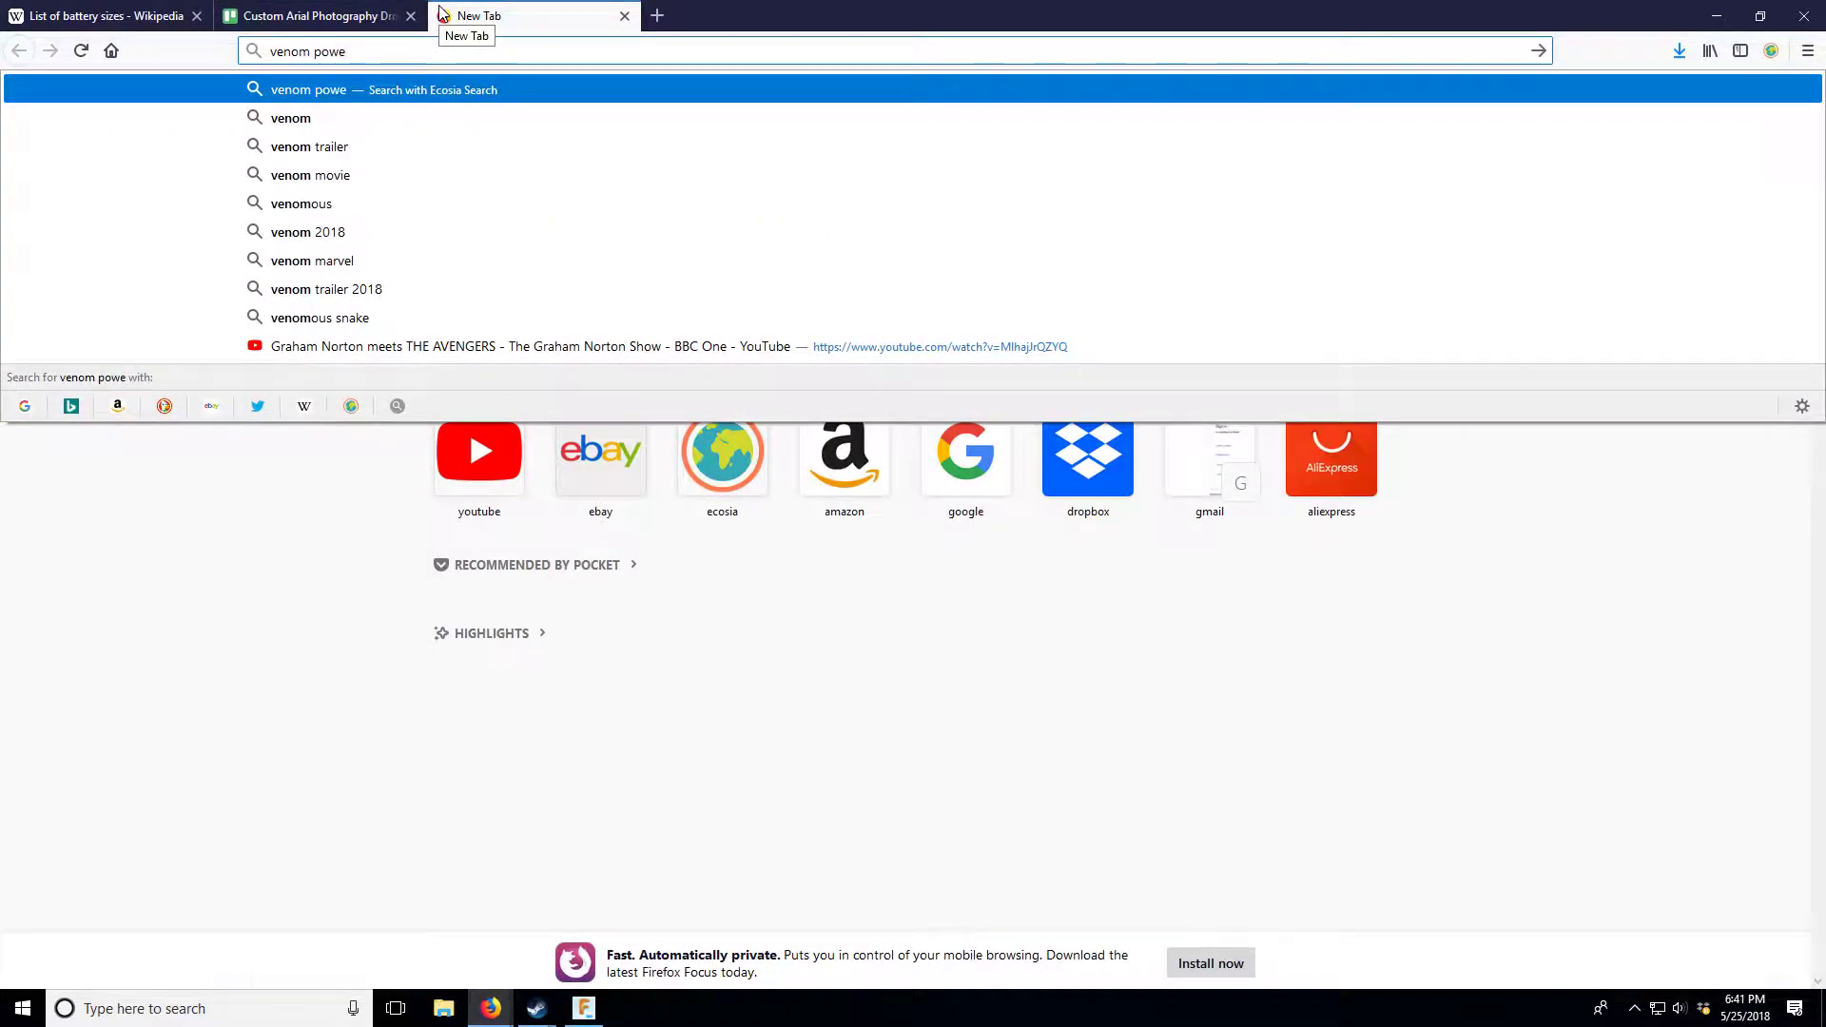
key(Return)
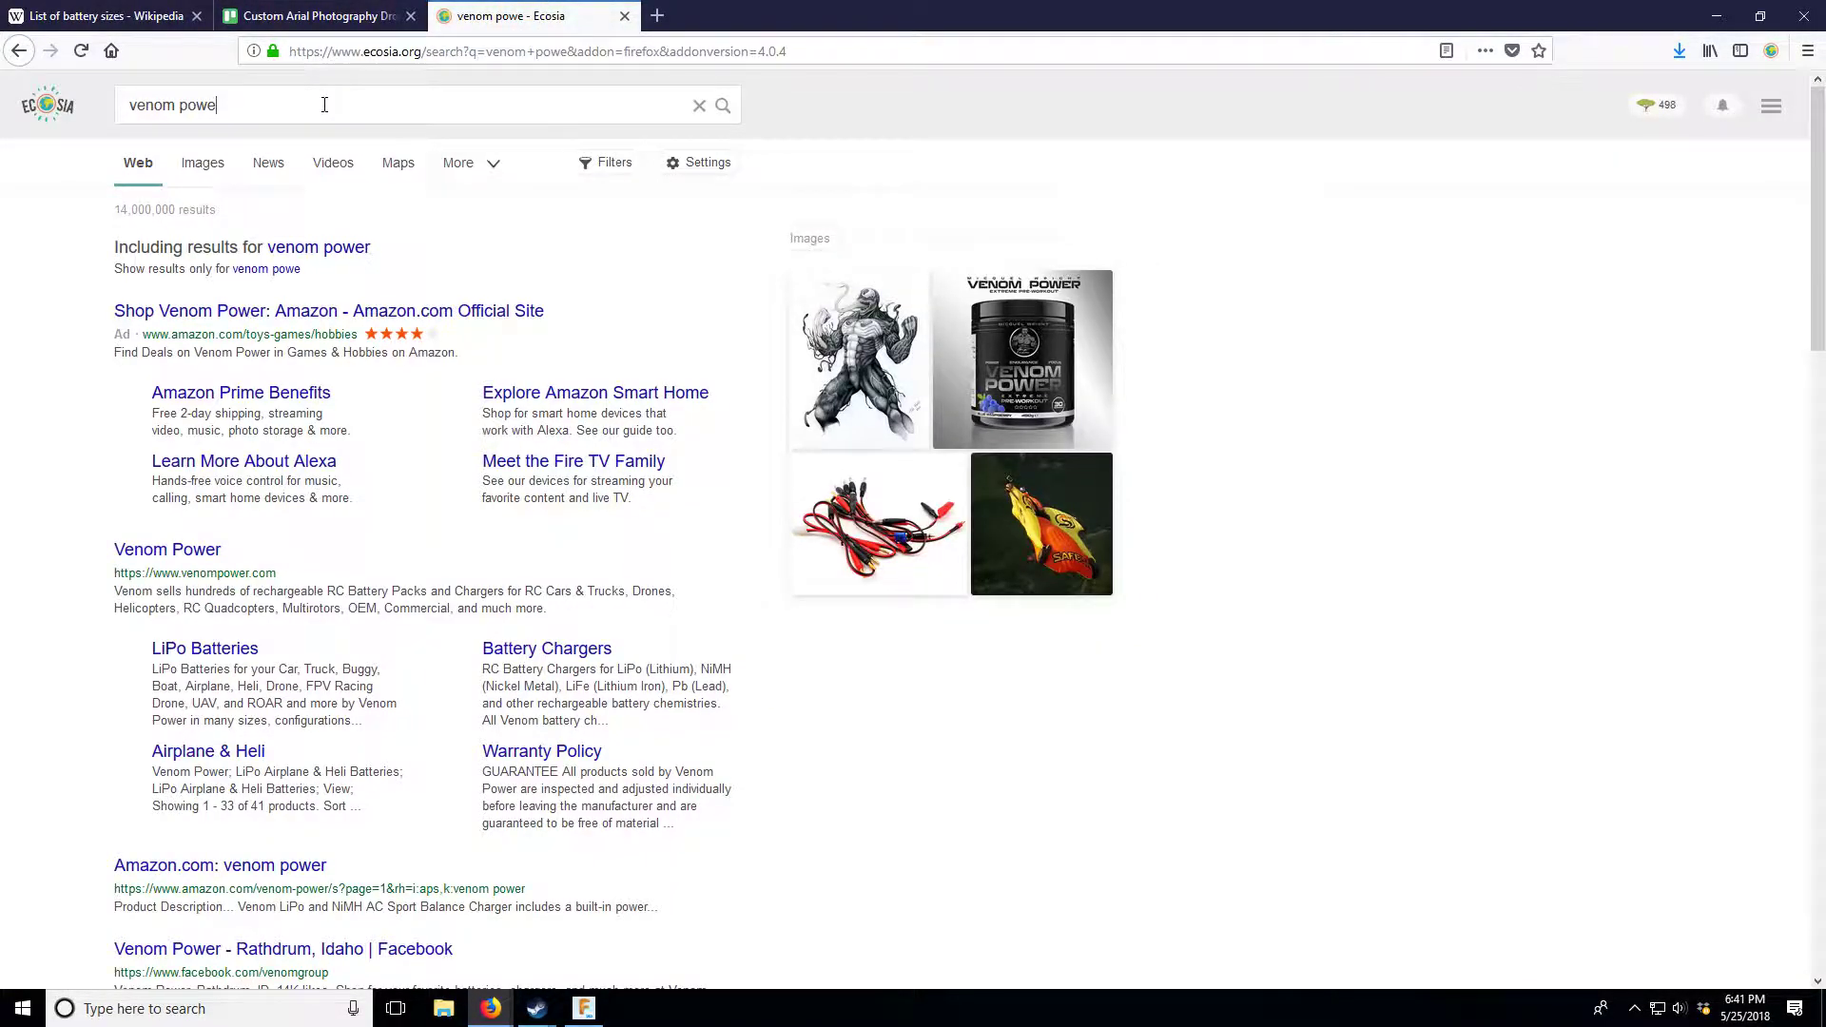
text(r)
key(Return)
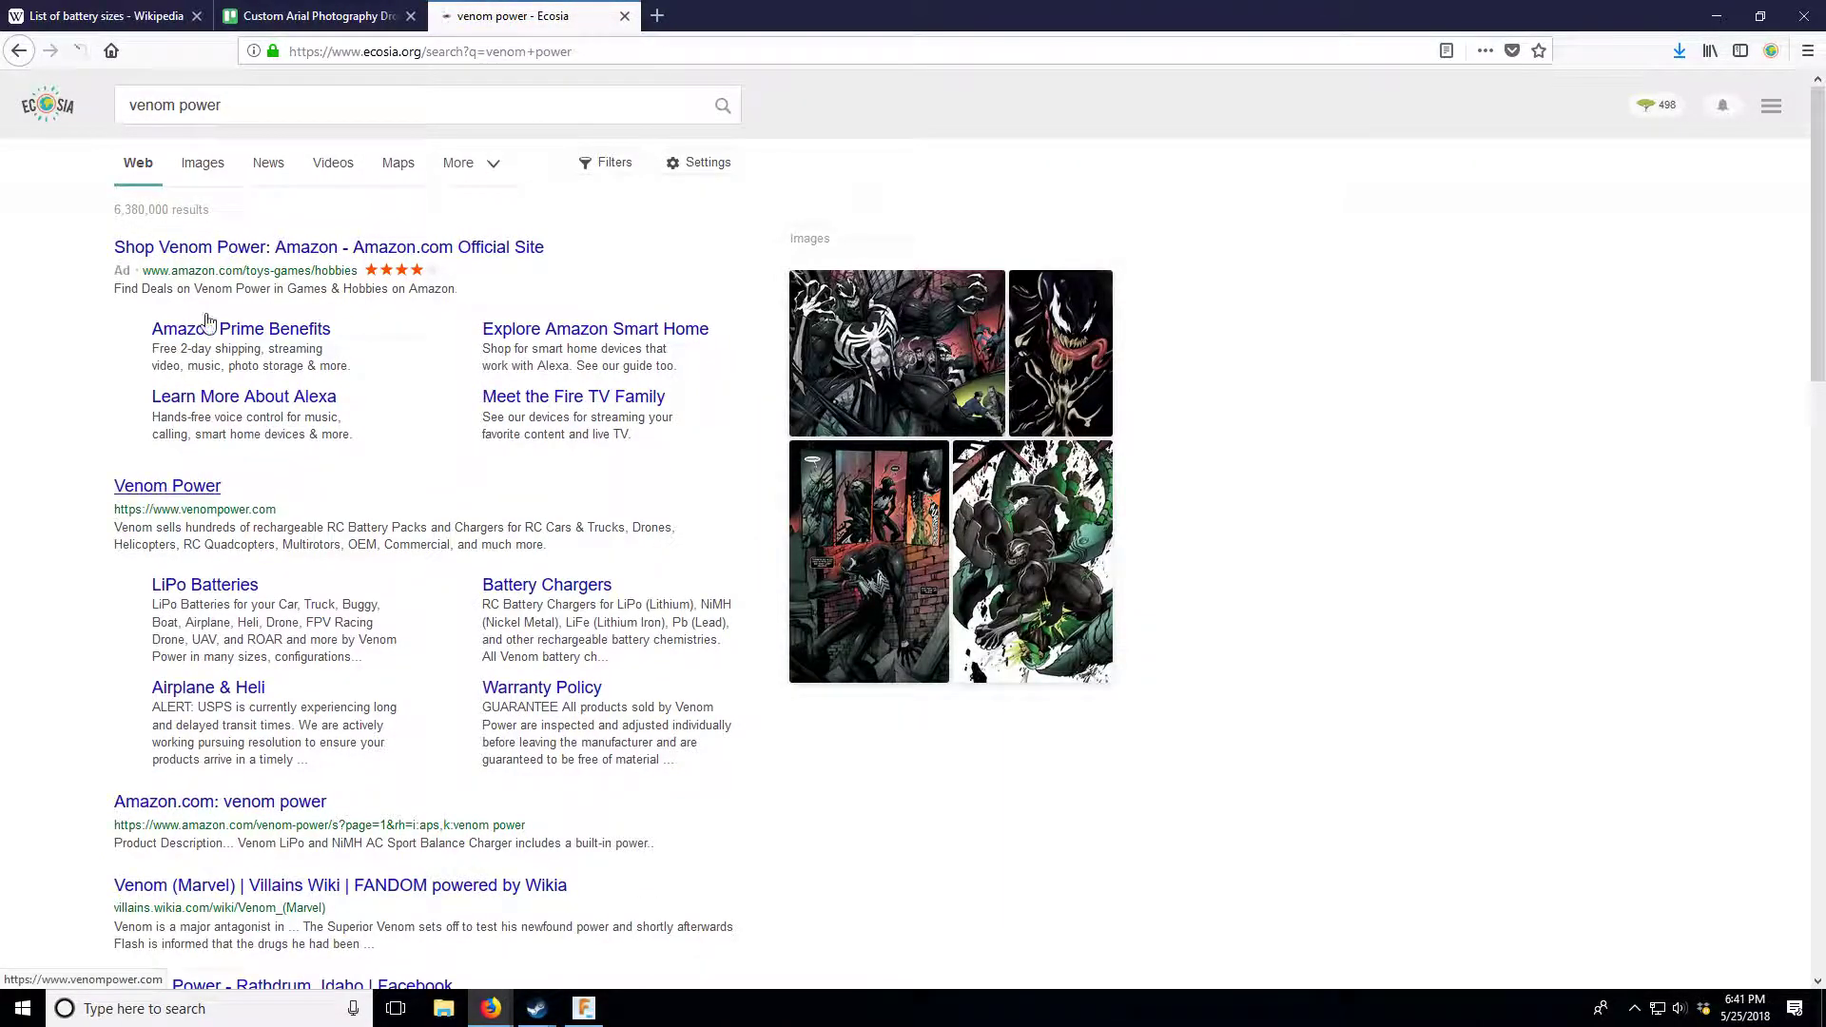
- Look over the Venom Power homepage and its top-selling batteries
click(313, 15)
click(514, 15)
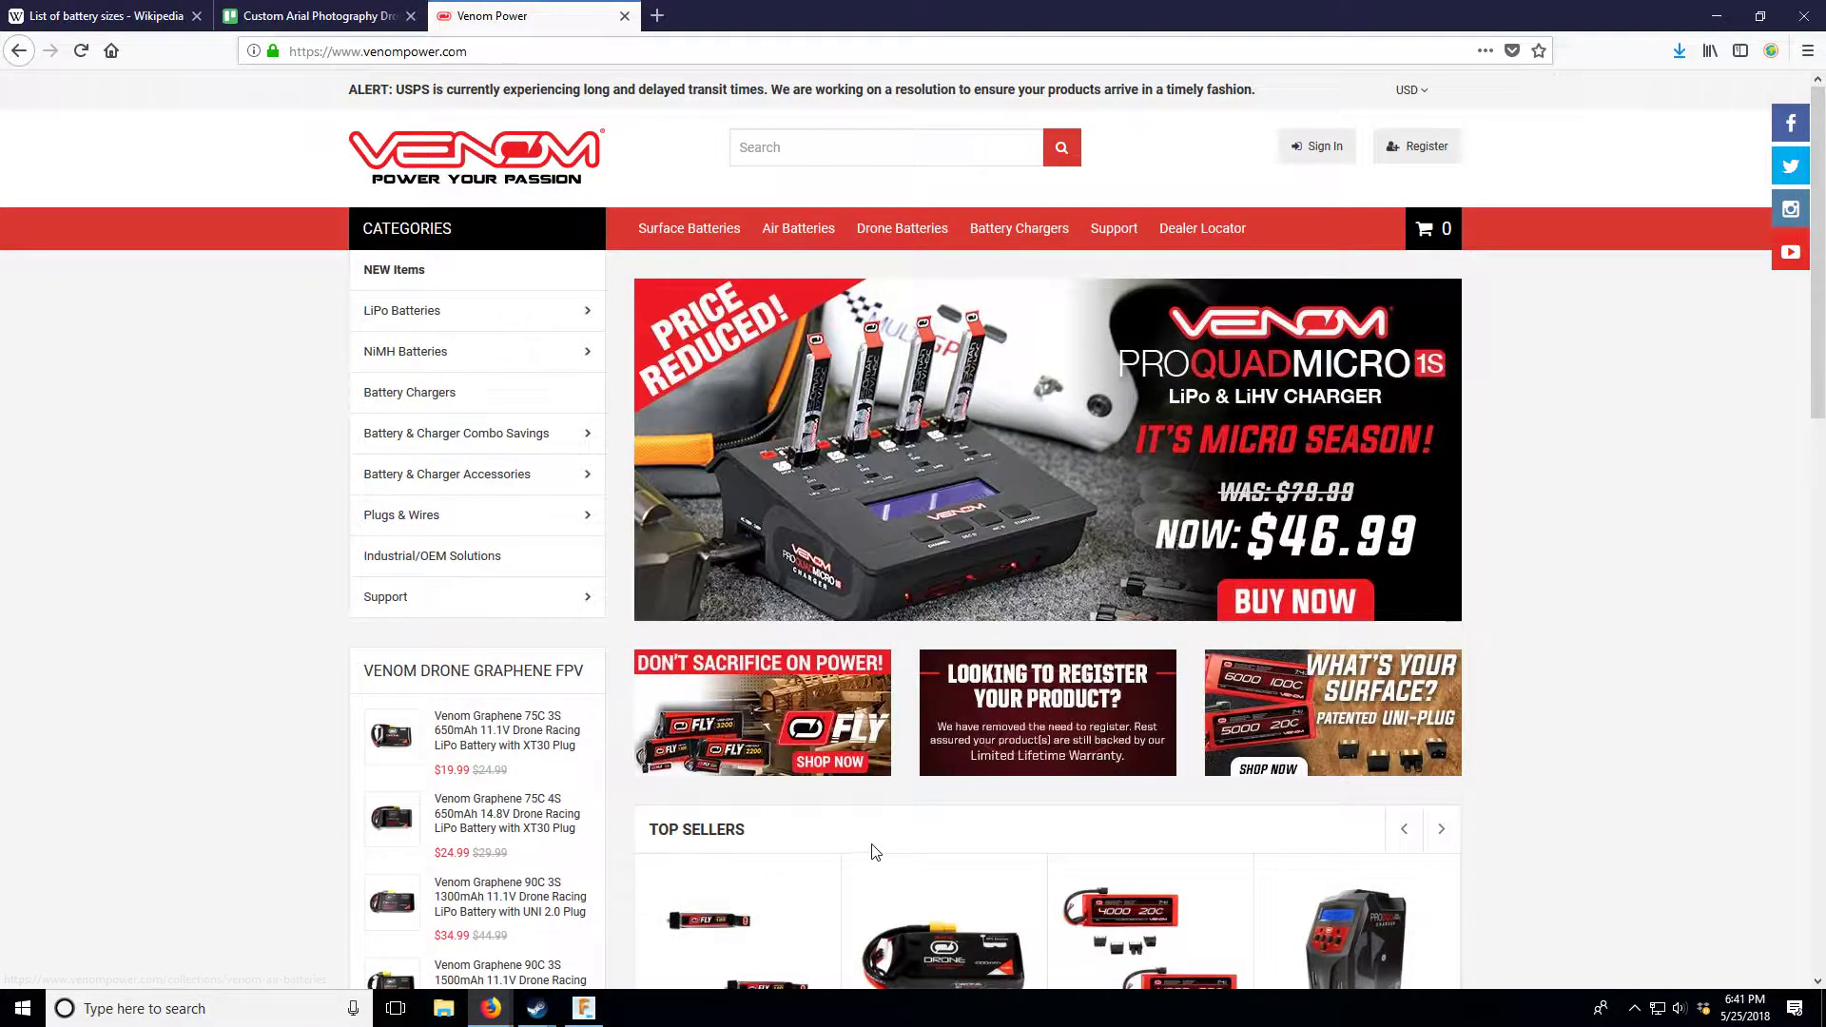
scroll(869, 848, down, 2)
- Return to the Wikipedia battery sizes article and find its table of rechargeable lithium-ion cell sizes
click(105, 15)
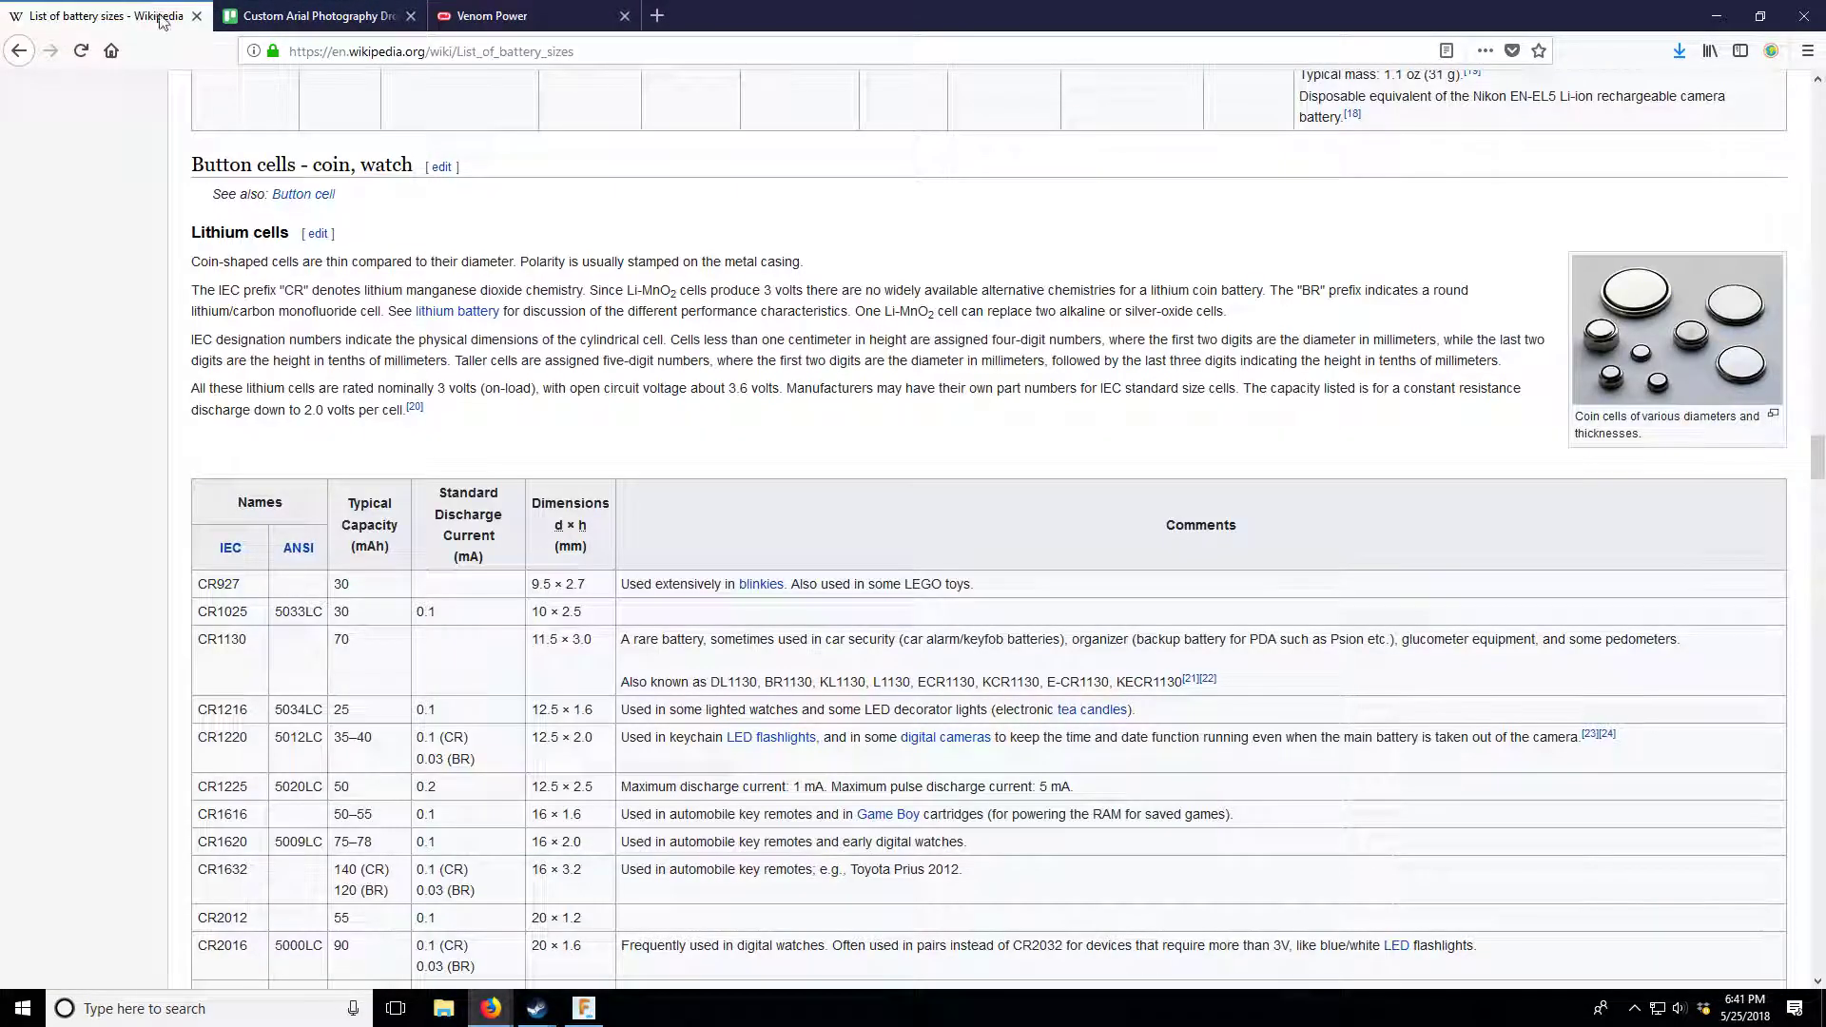
scroll(669, 735, down, 1)
scroll(669, 735, down, 3)
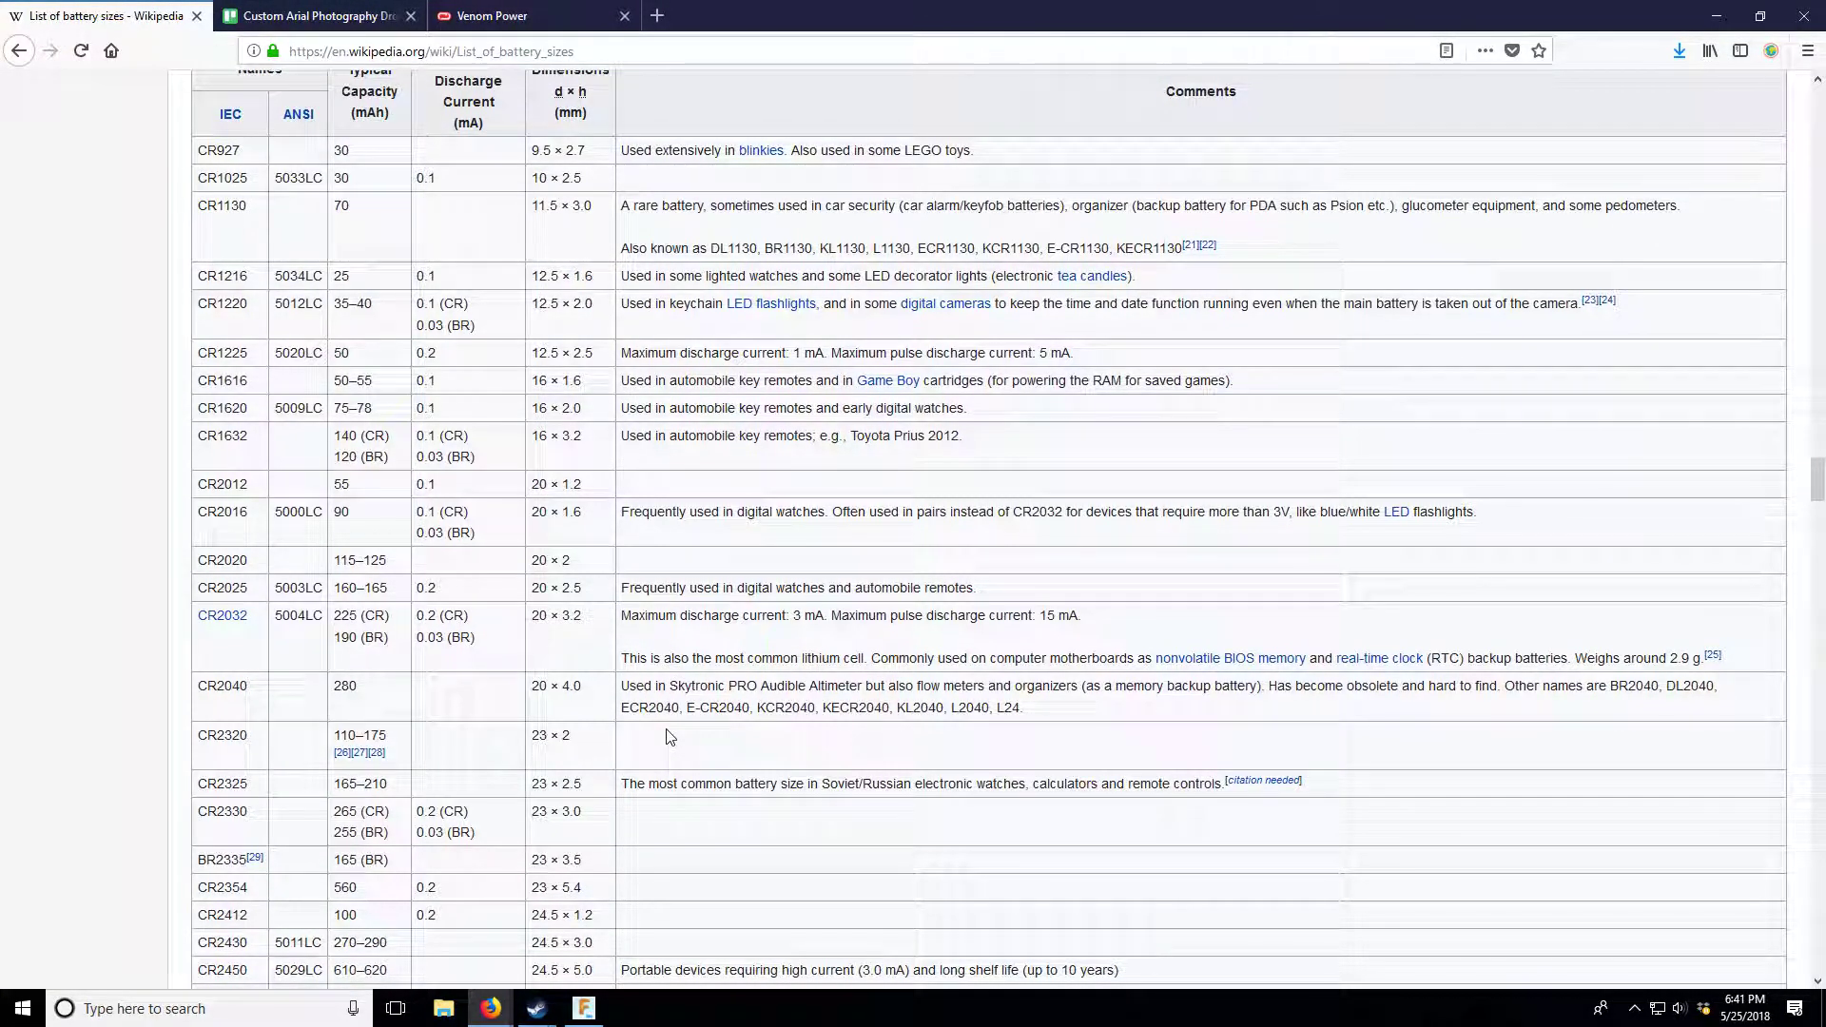
scroll(669, 735, down, 3)
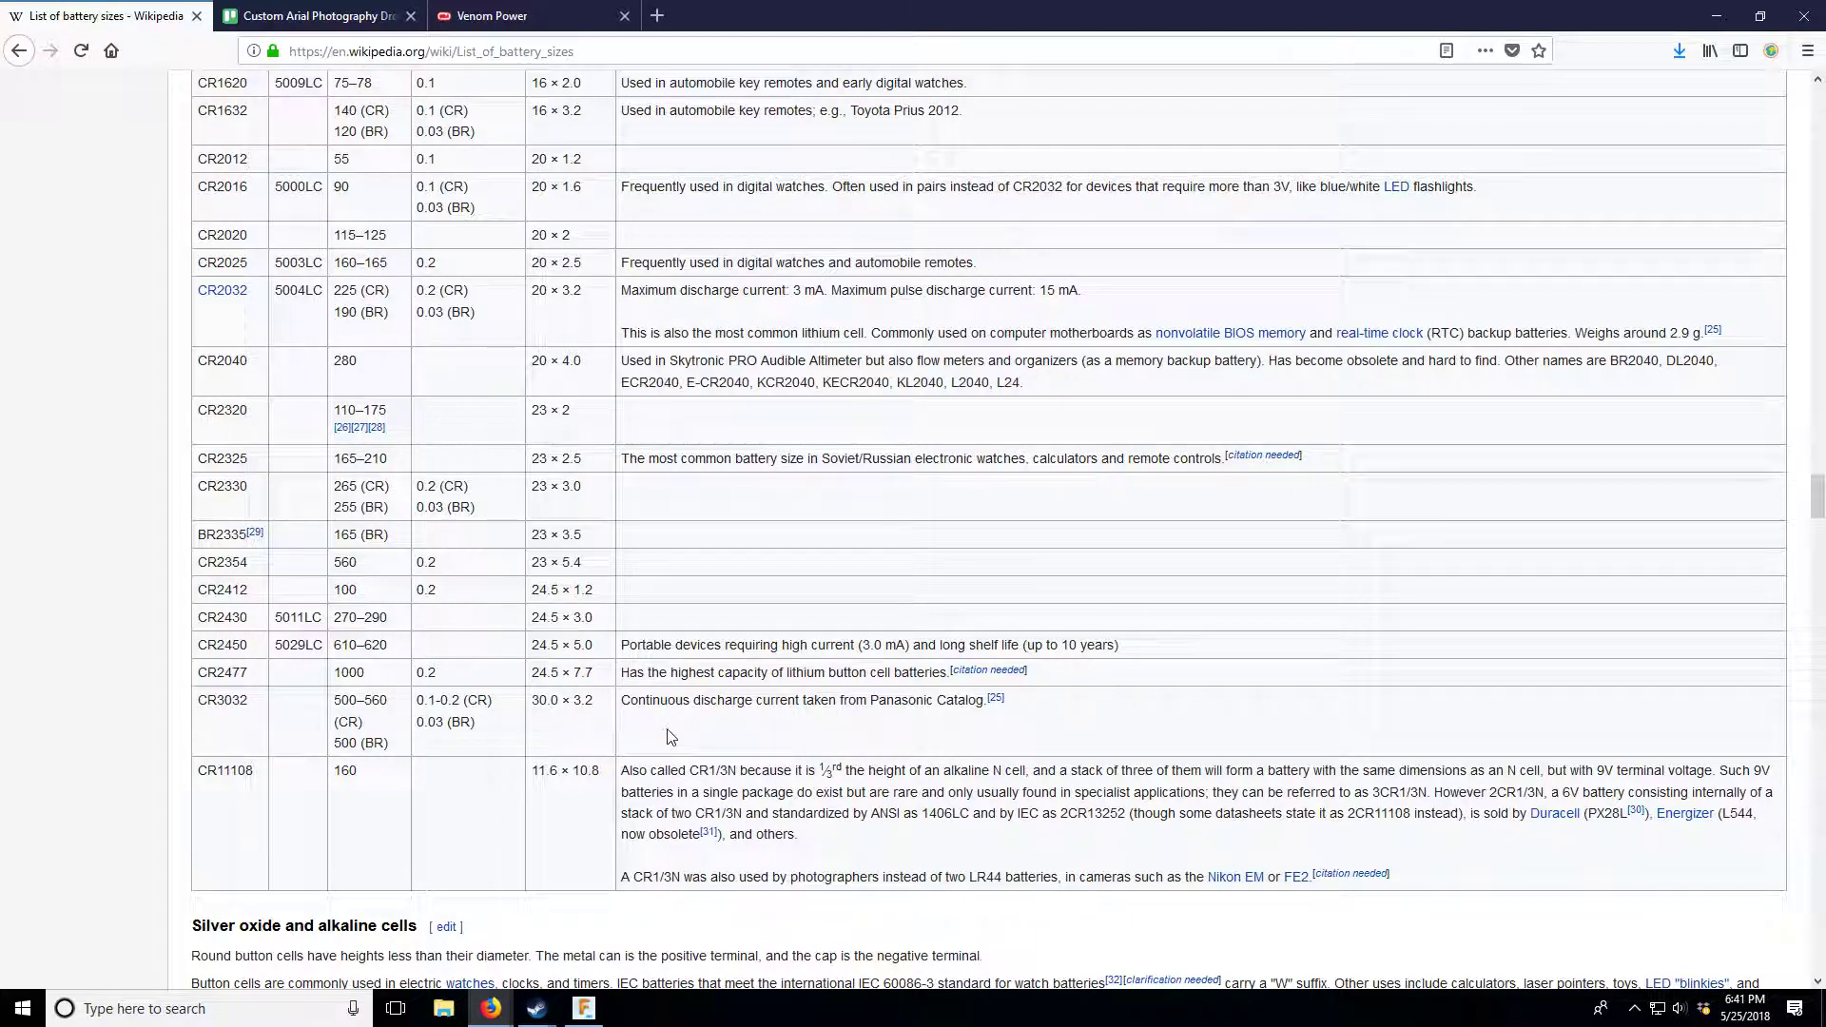
scroll(554, 590, up, 1)
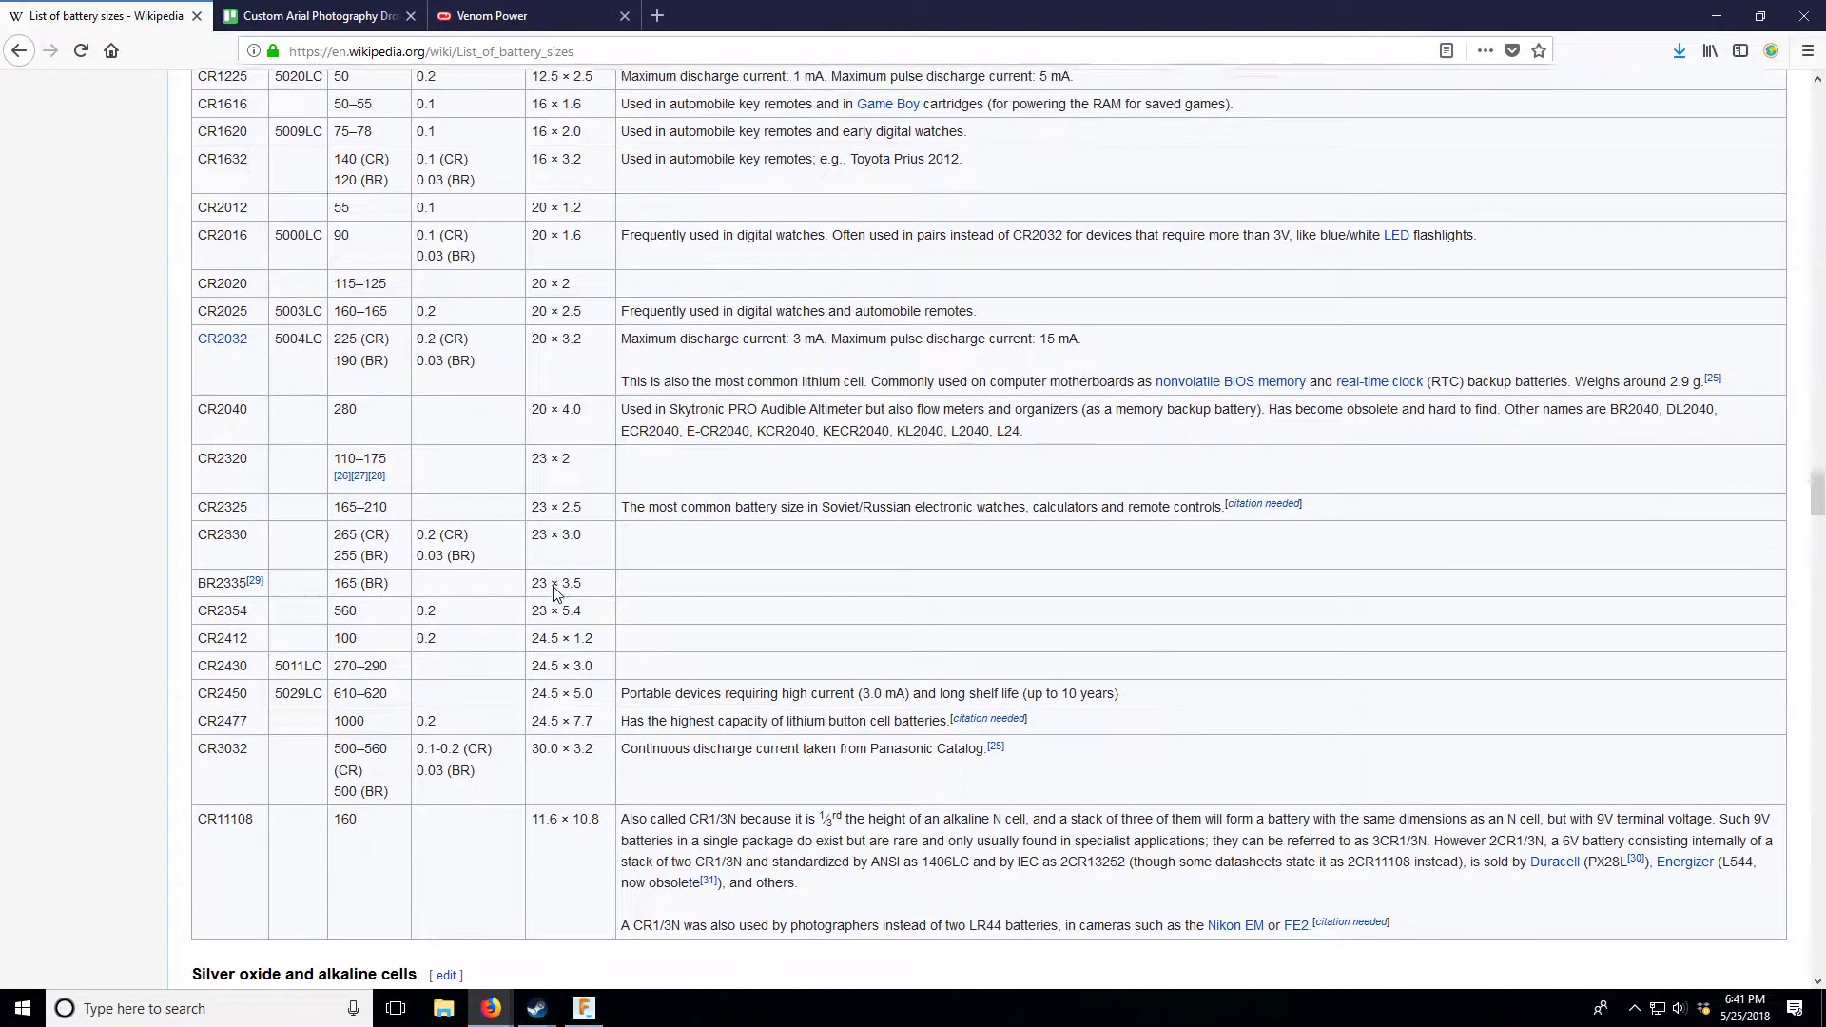
scroll(554, 590, up, 5)
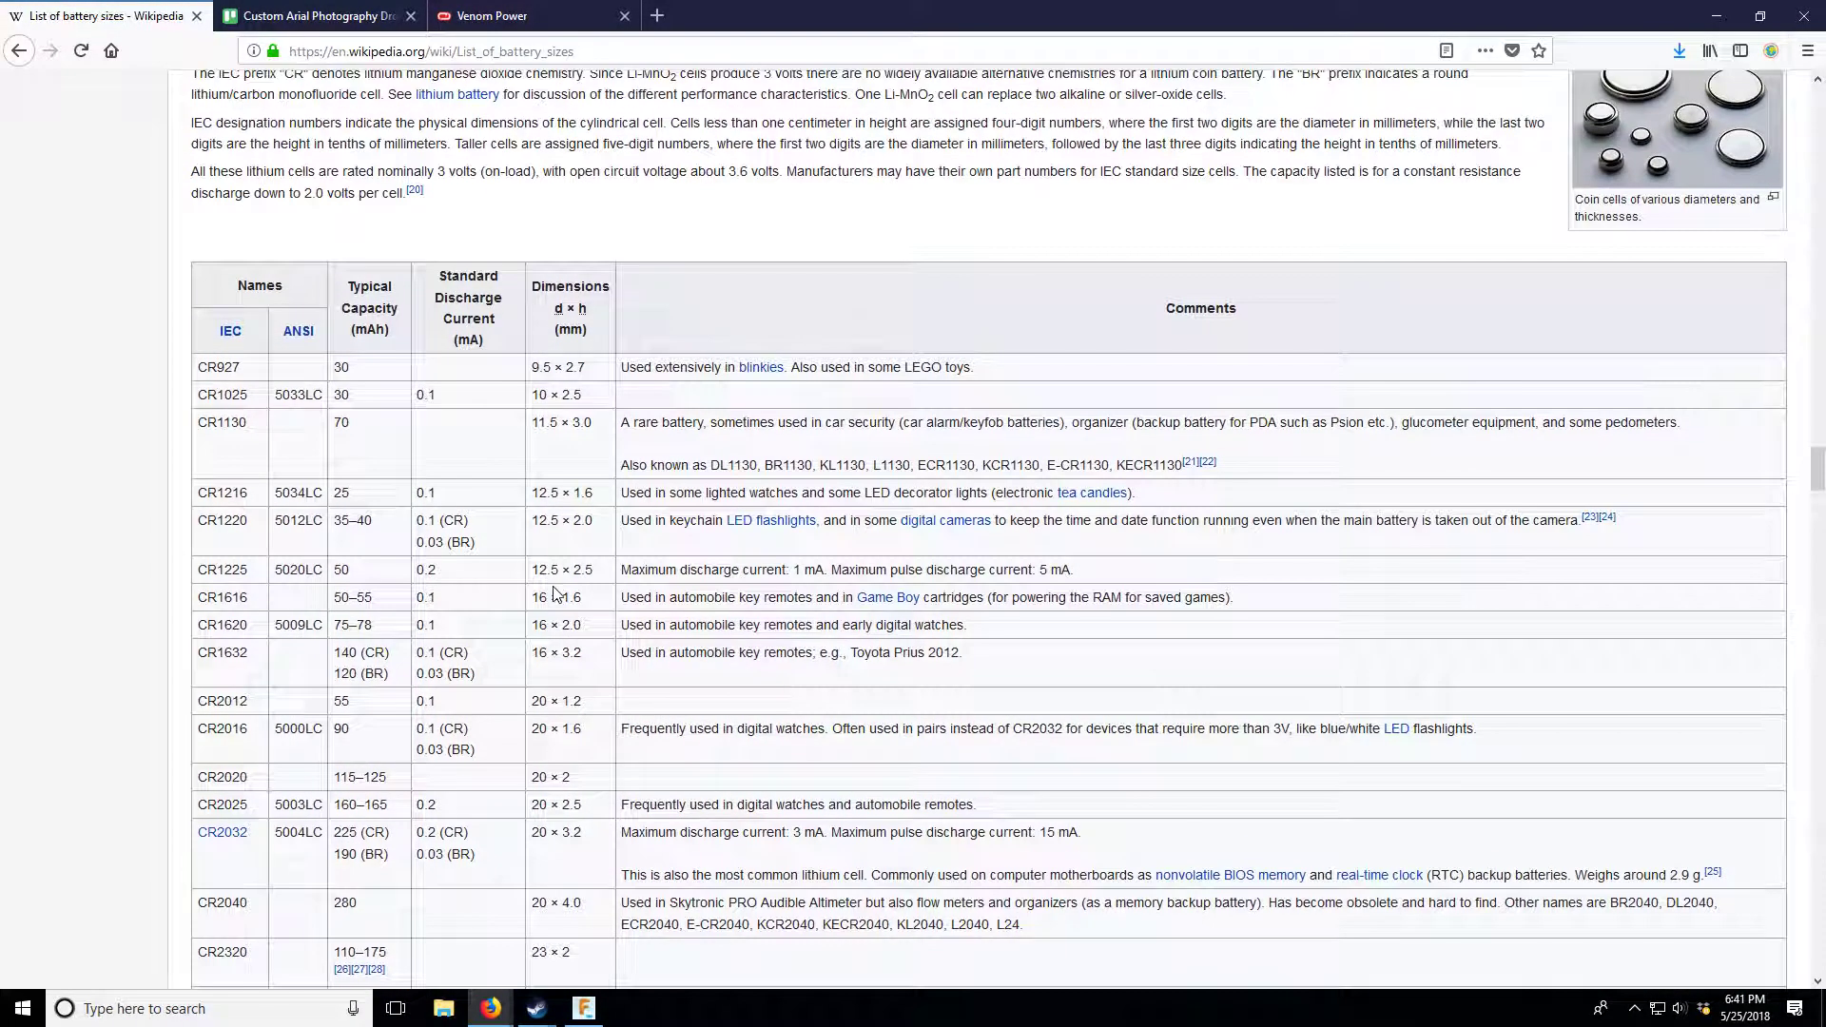
scroll(557, 590, down, 15)
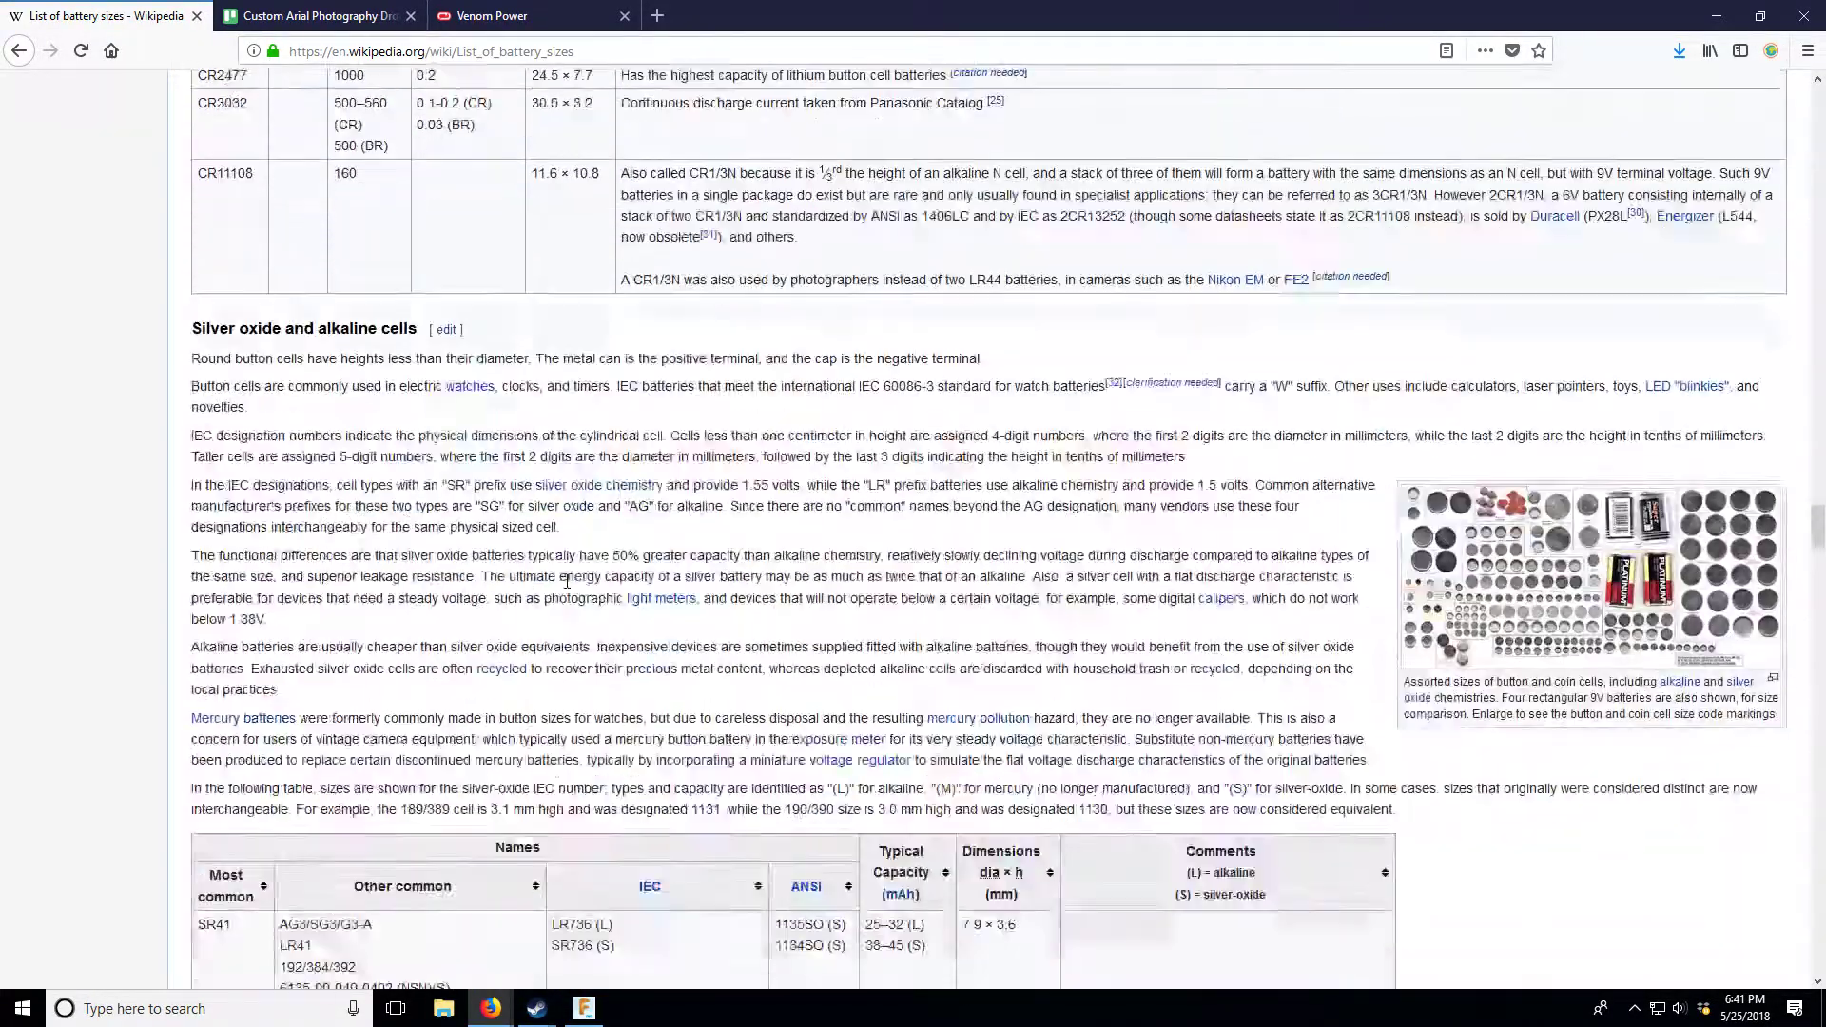
scroll(567, 585, up, 2)
scroll(566, 583, down, 12)
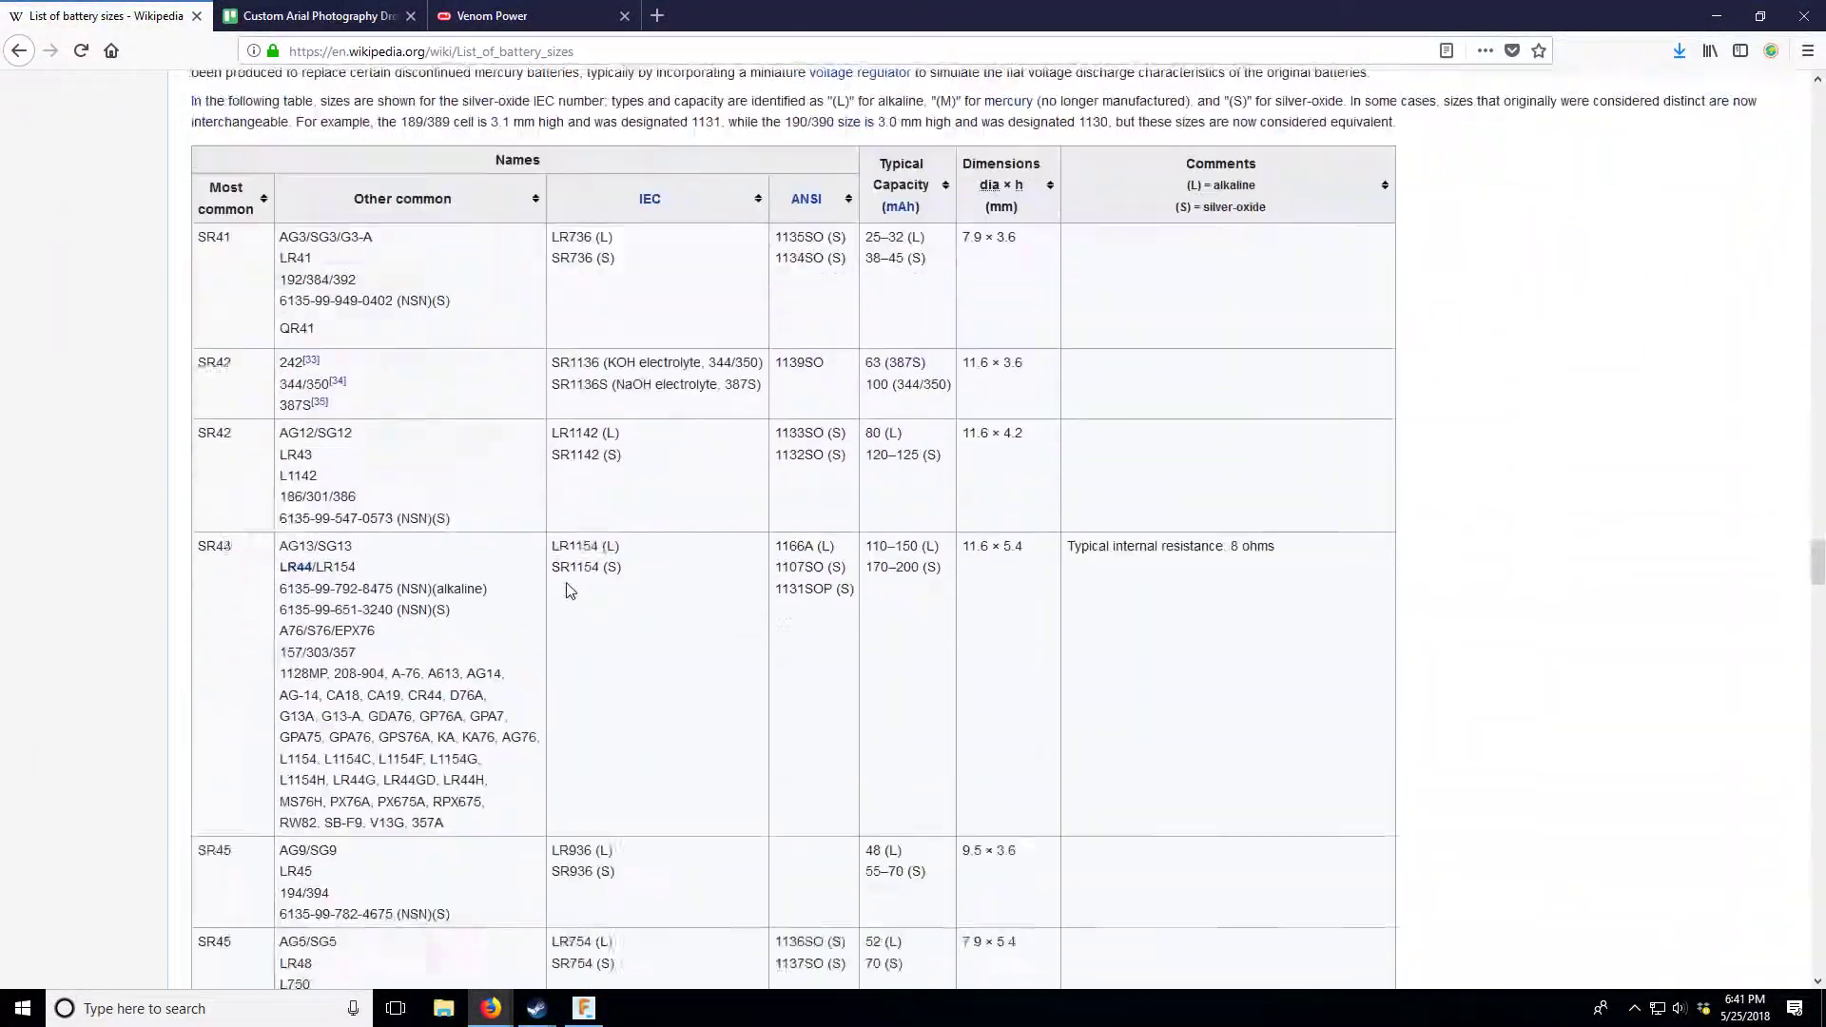
scroll(566, 583, down, 16)
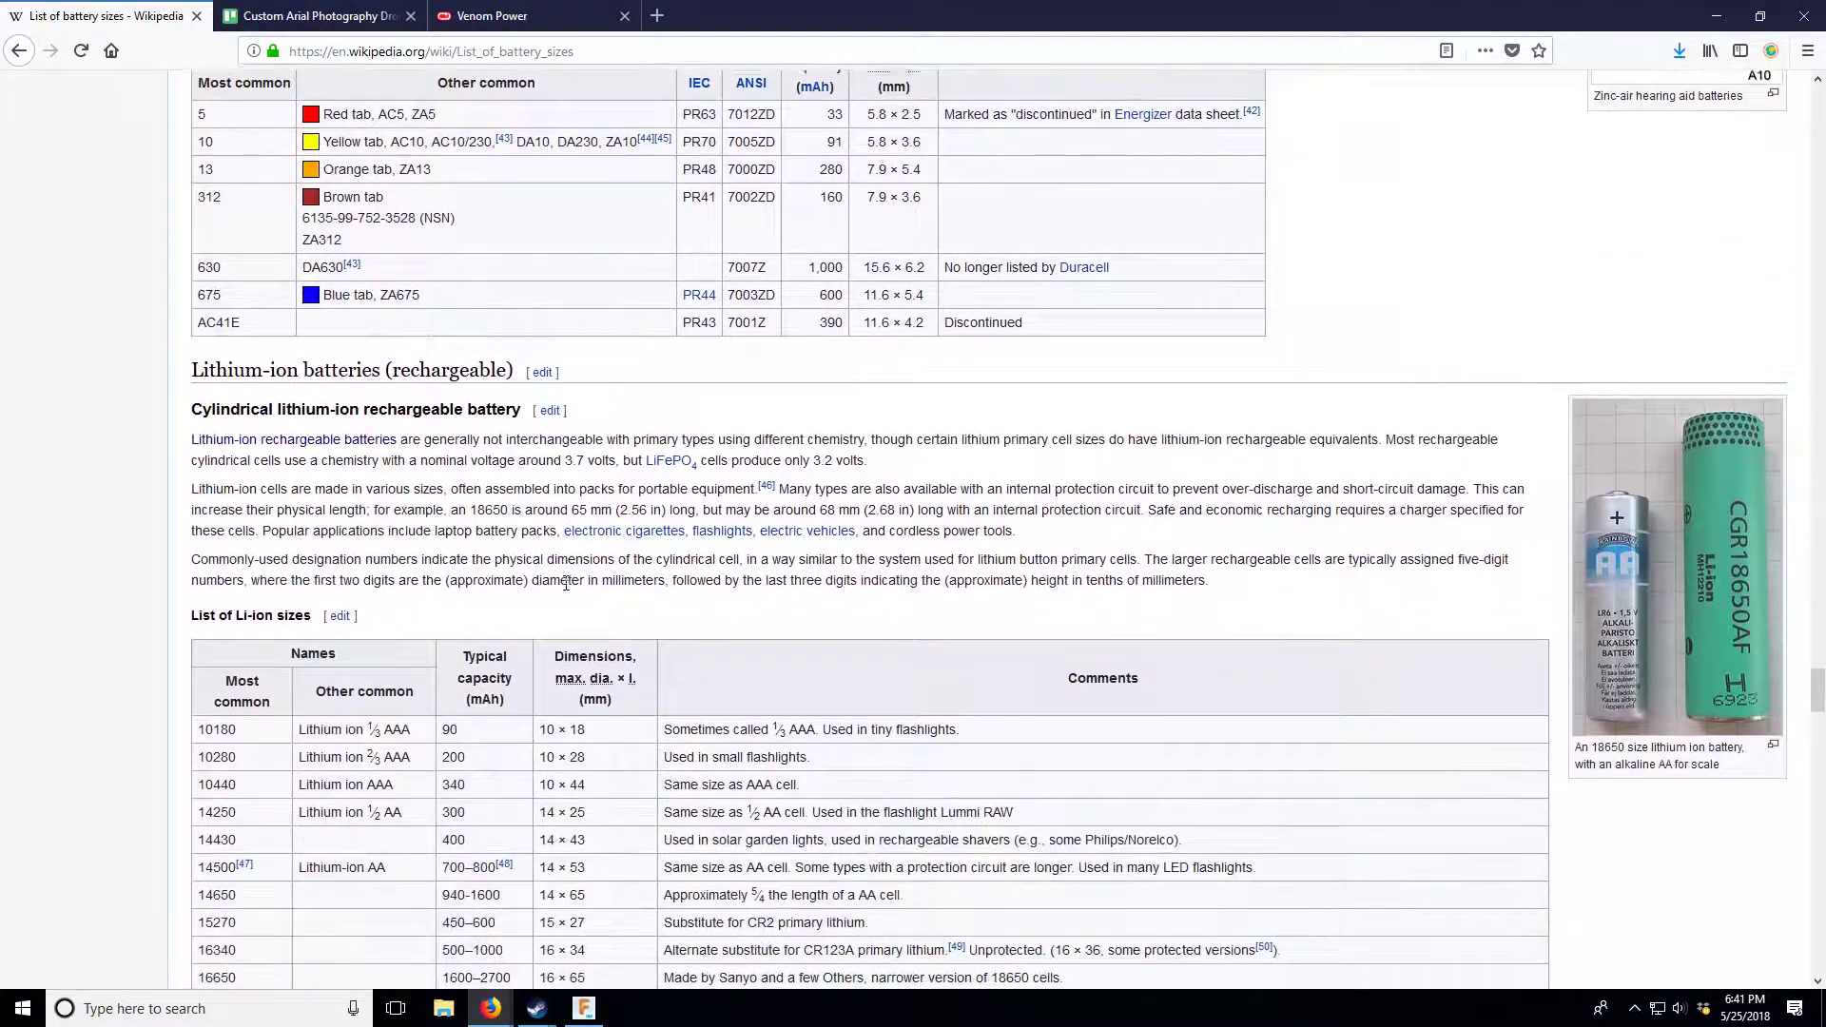
scroll(565, 590, up, 2)
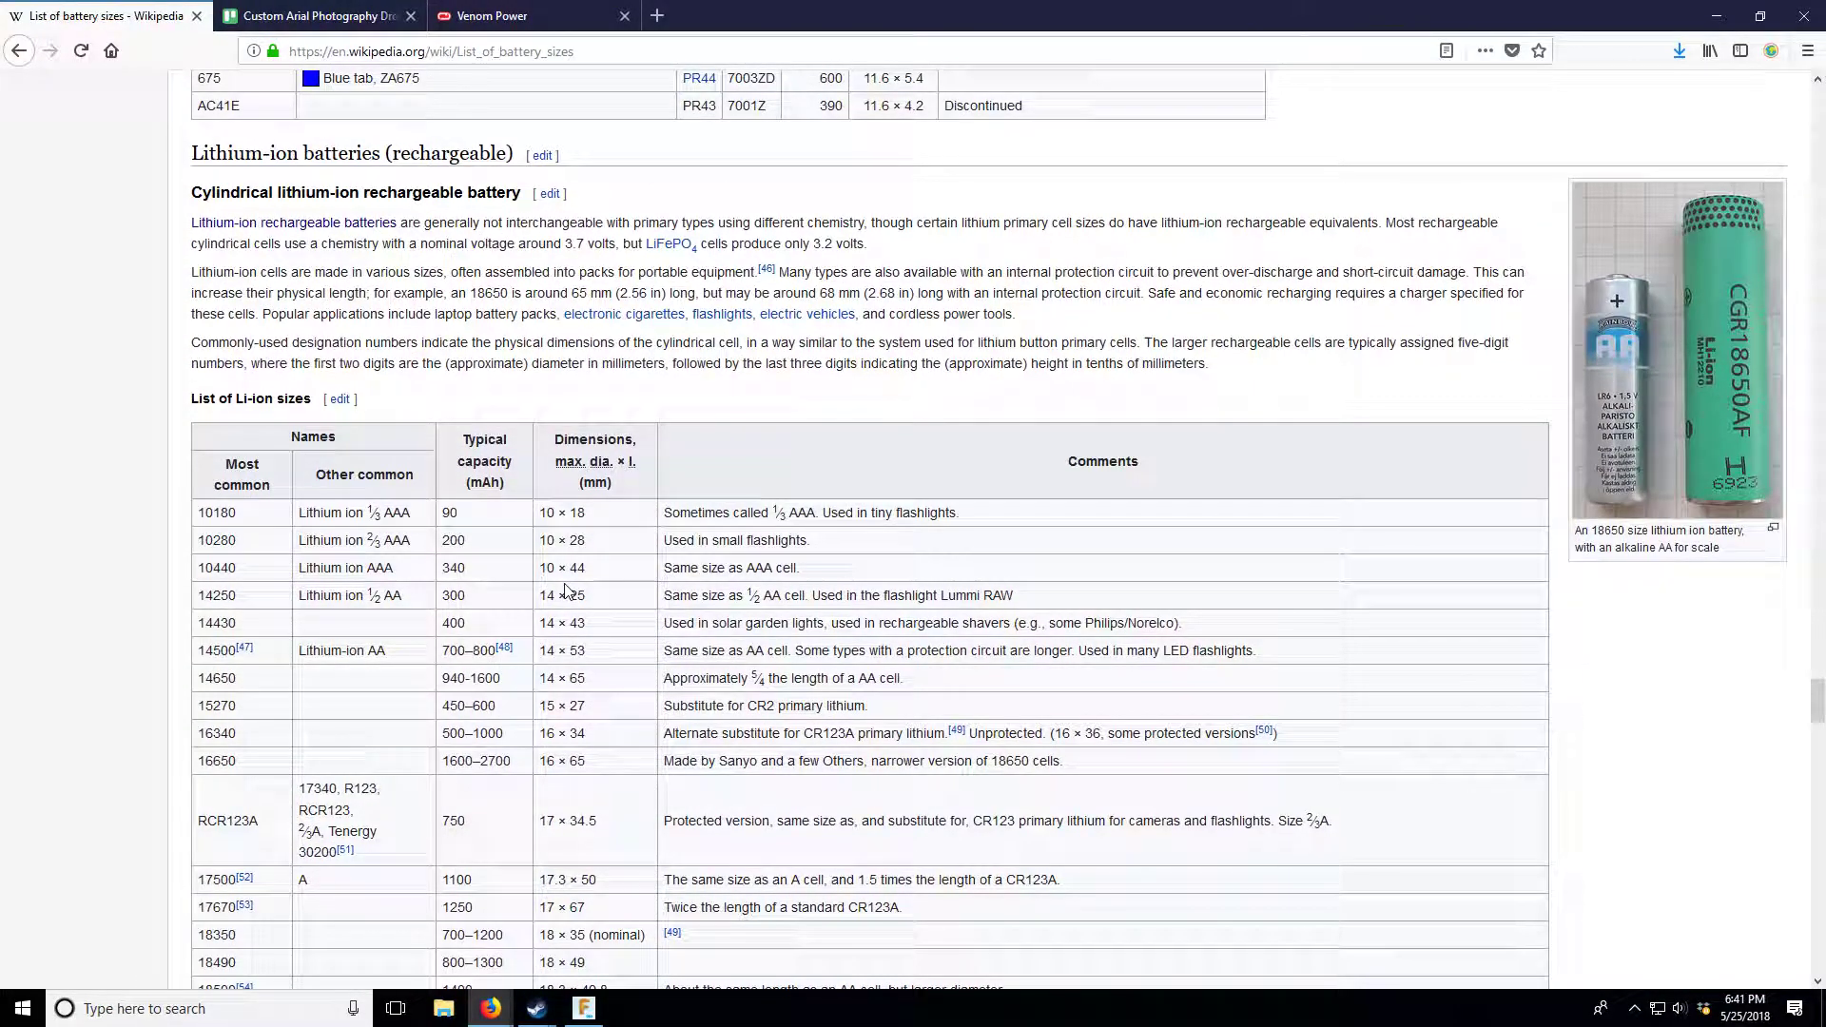
scroll(567, 590, down, 3)
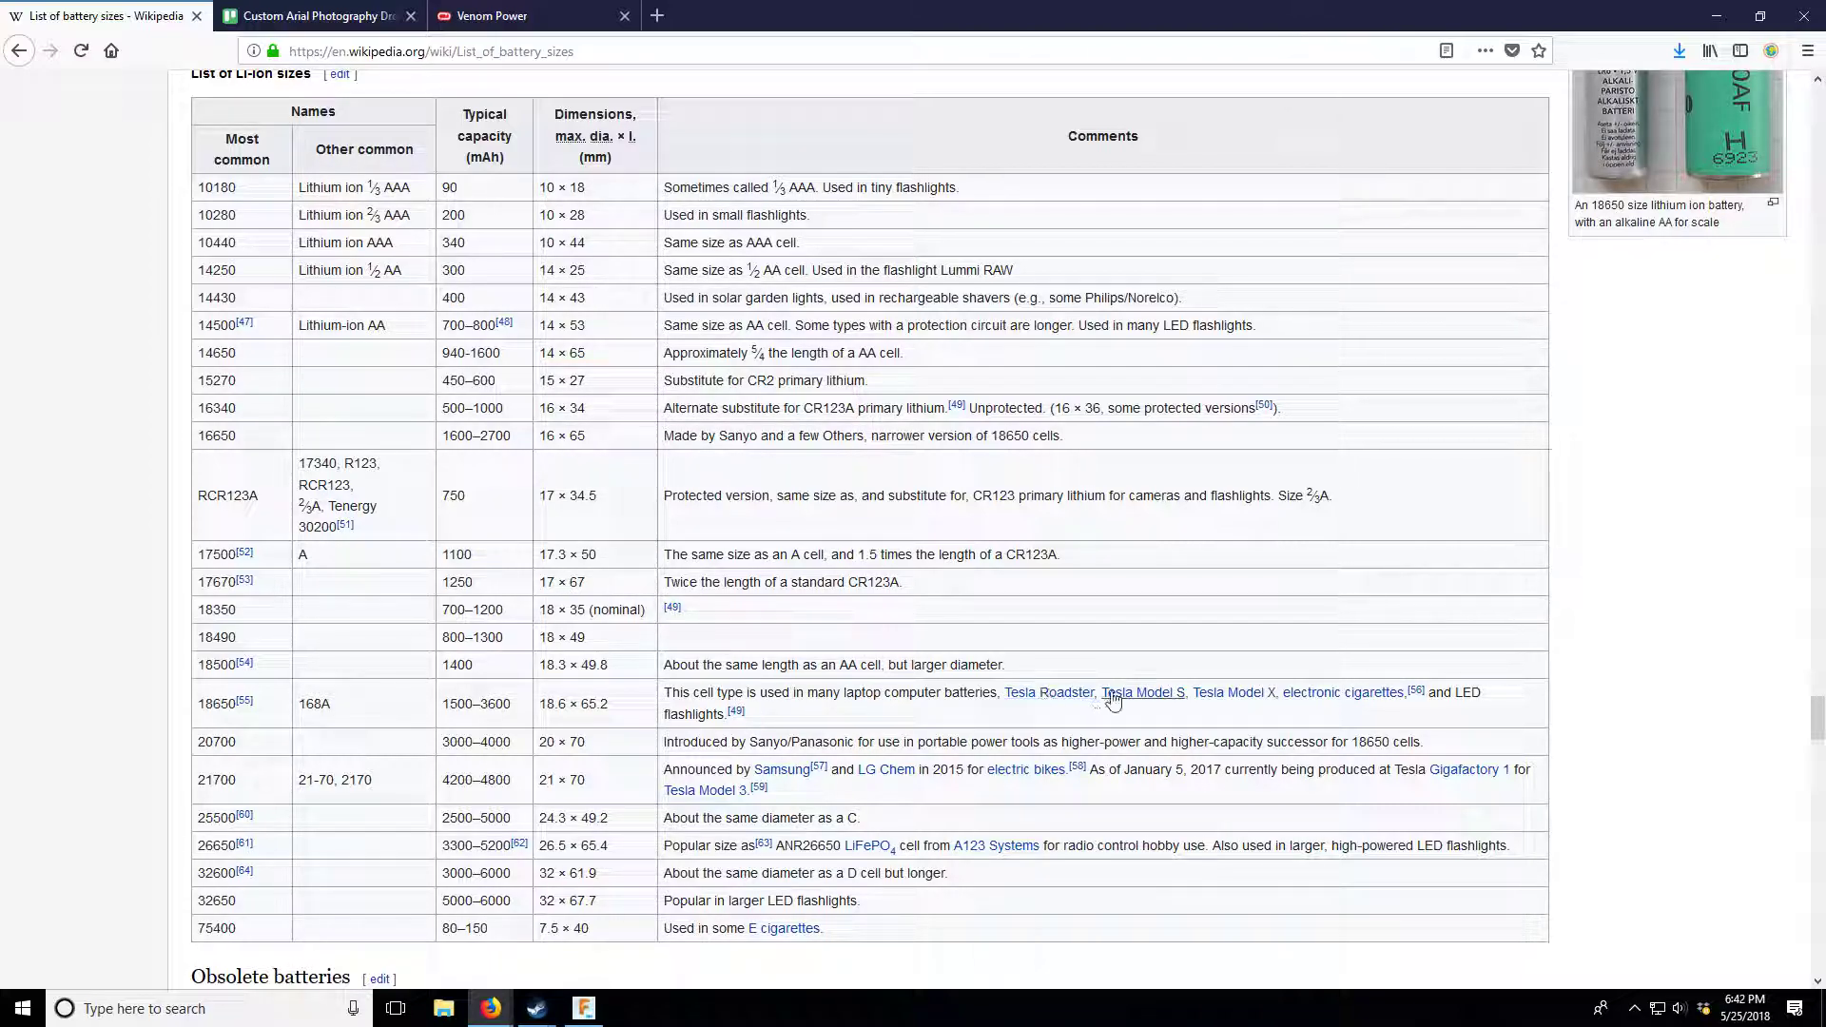
- Examine the 18650 entry in the Li-ion sizes table and preview the linked Tesla Roadster article
scroll(378, 688, up, 3)
scroll(379, 688, down, 2)
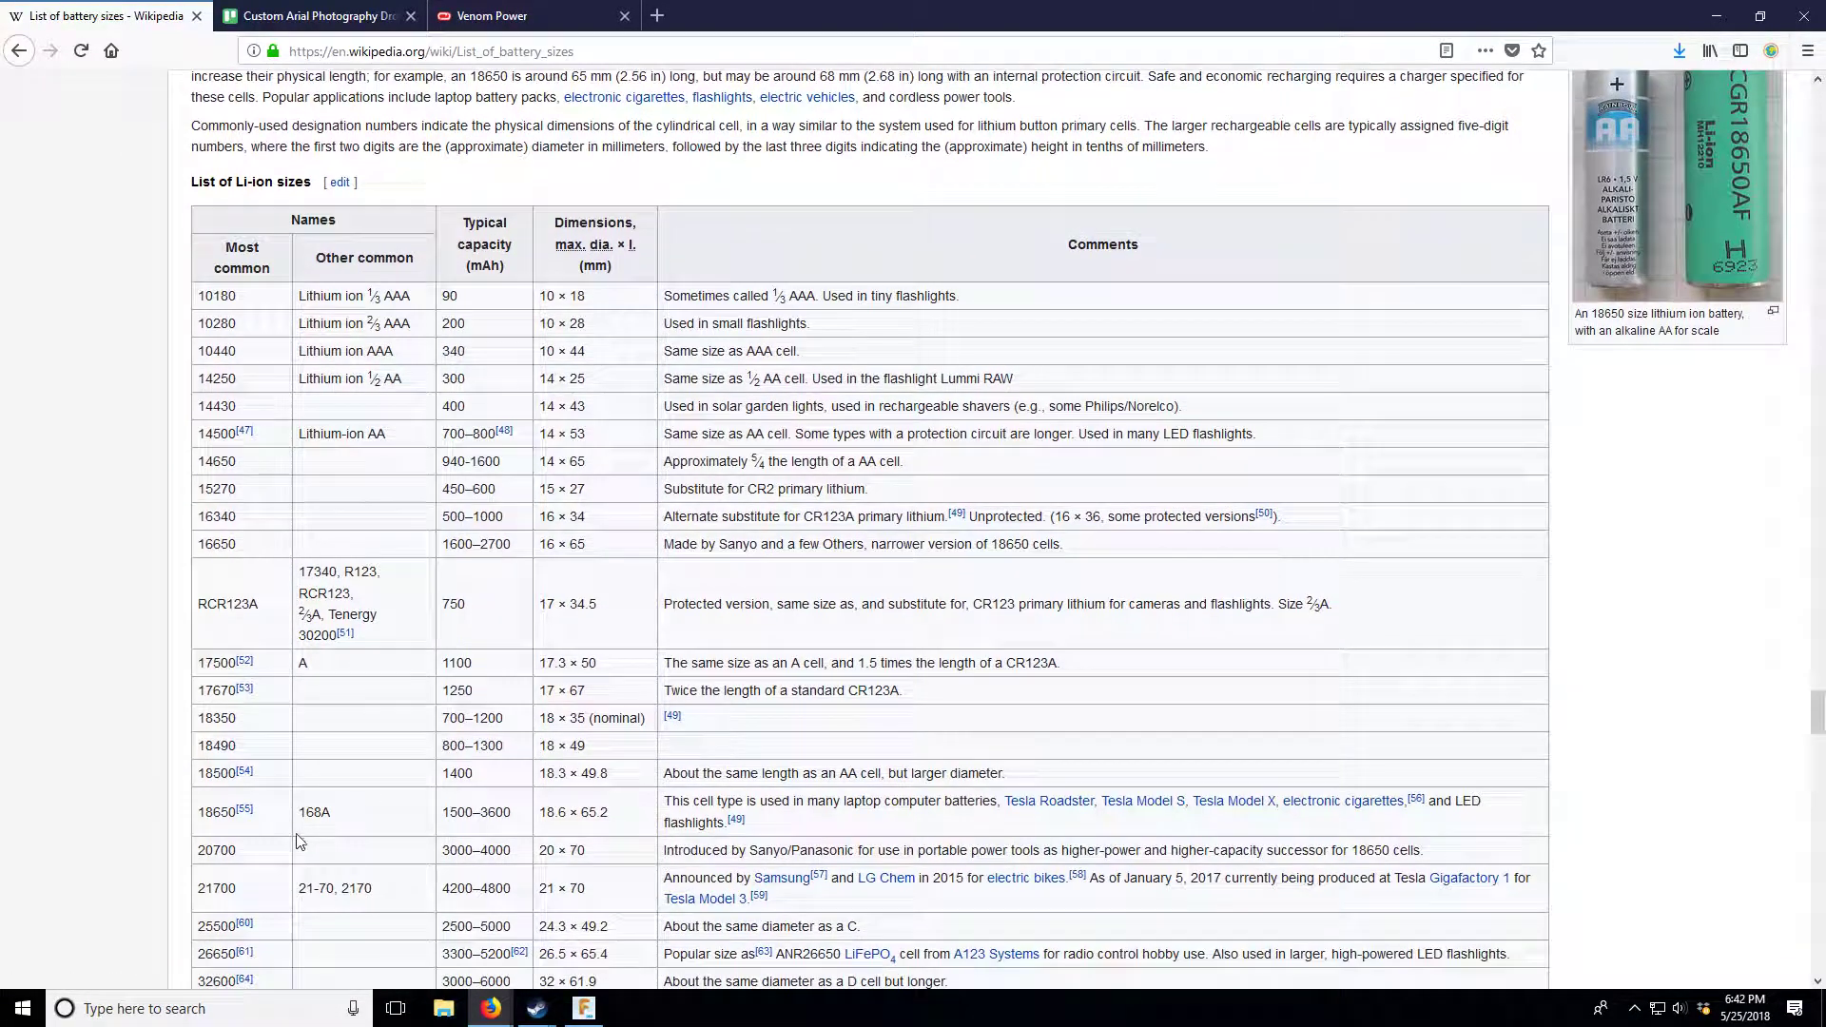
drag(201, 809, 233, 807)
click(233, 820)
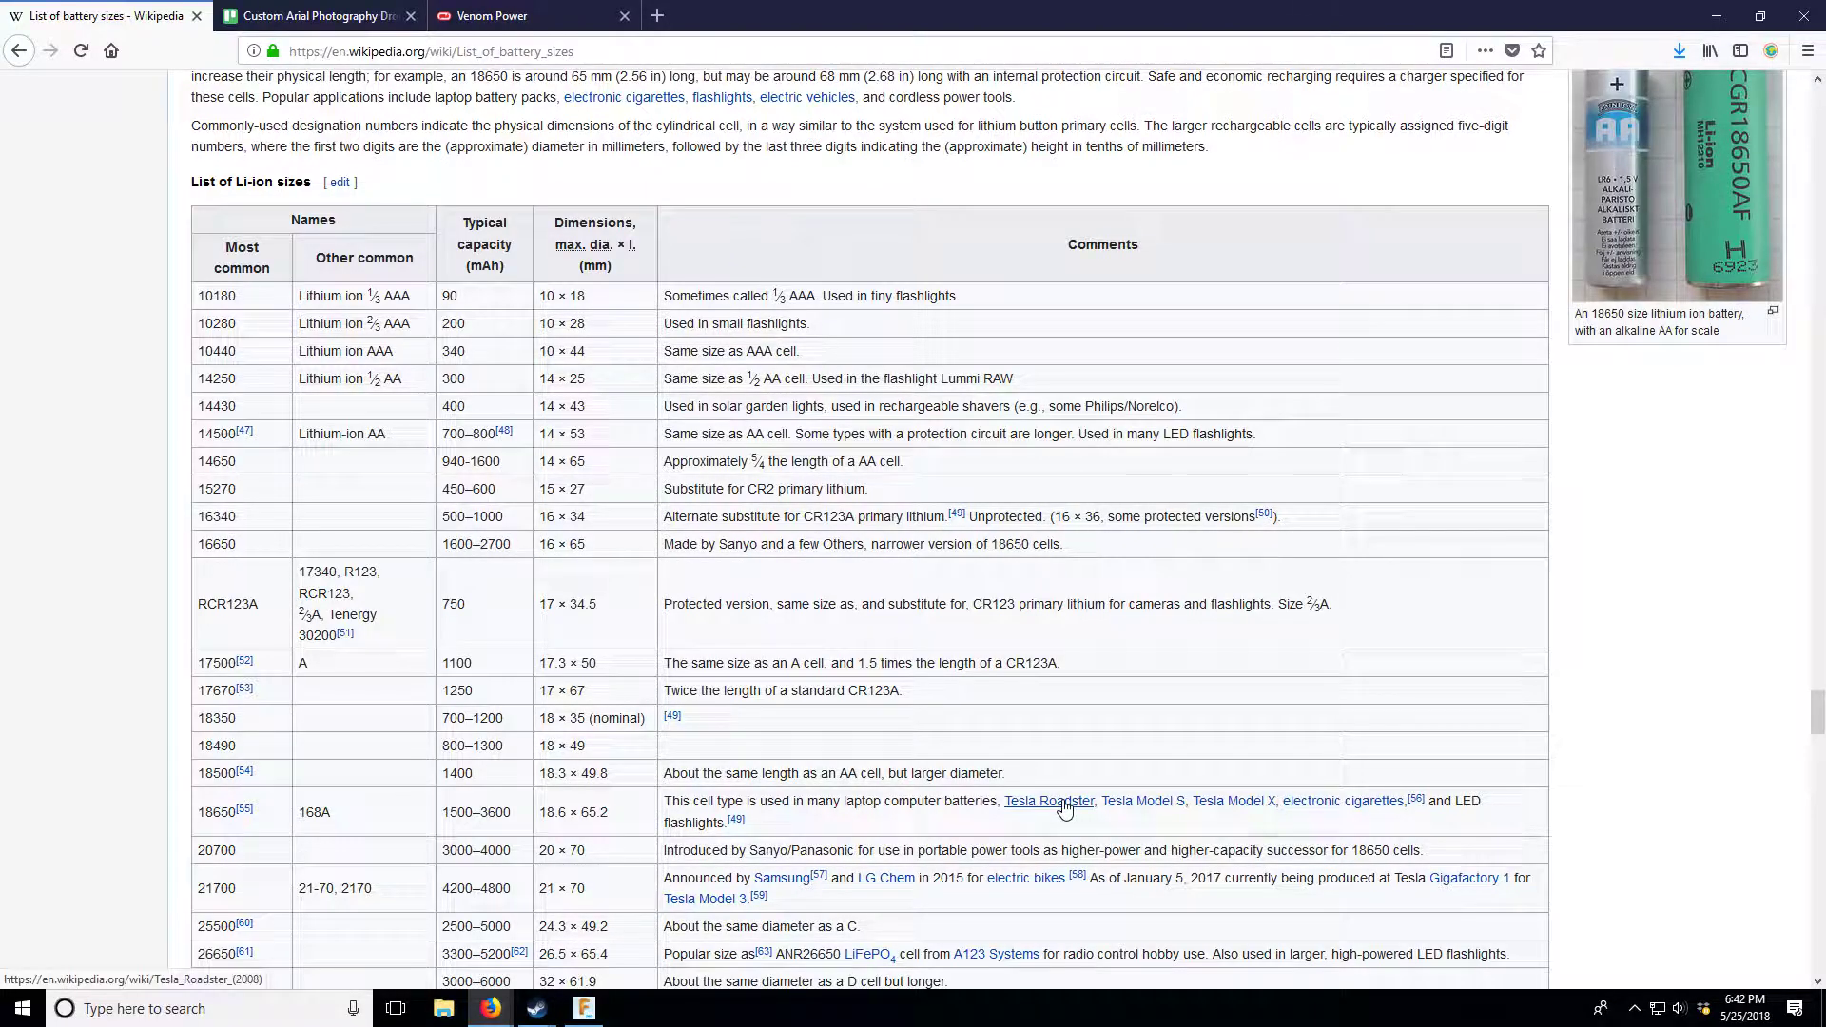
mouse_move(1050, 807)
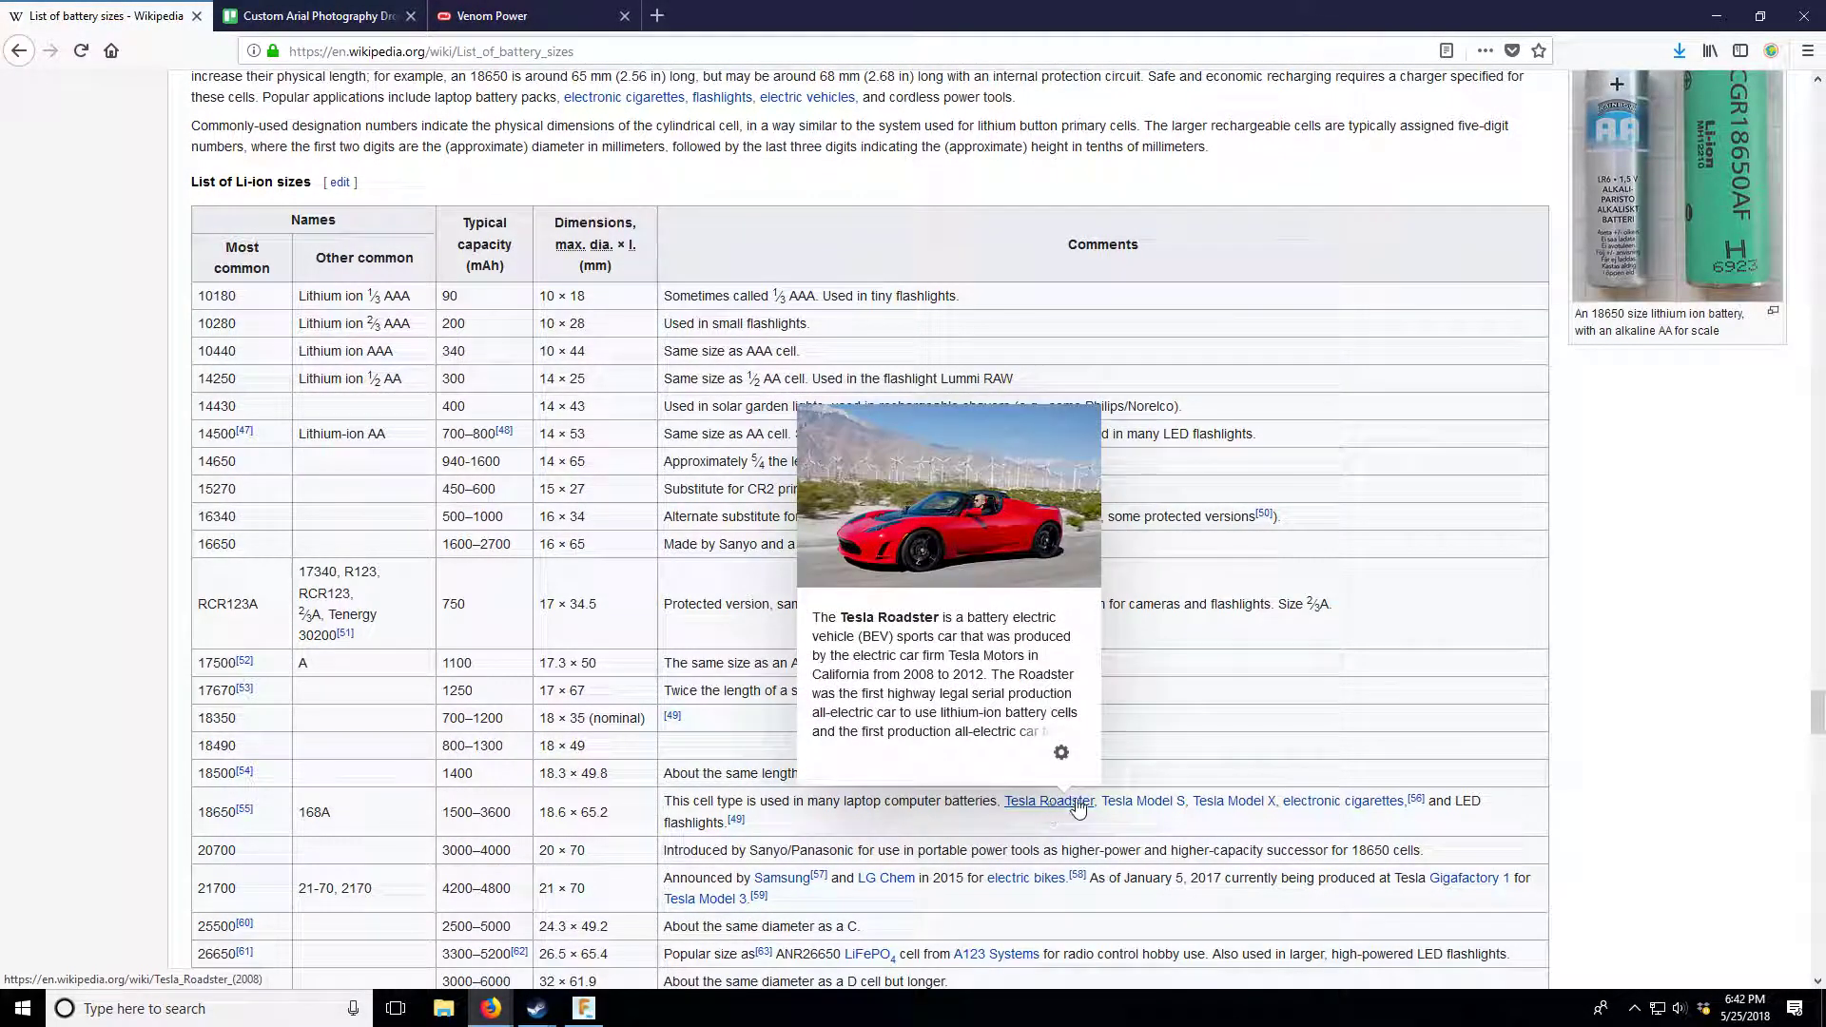
mouse_move(1231, 806)
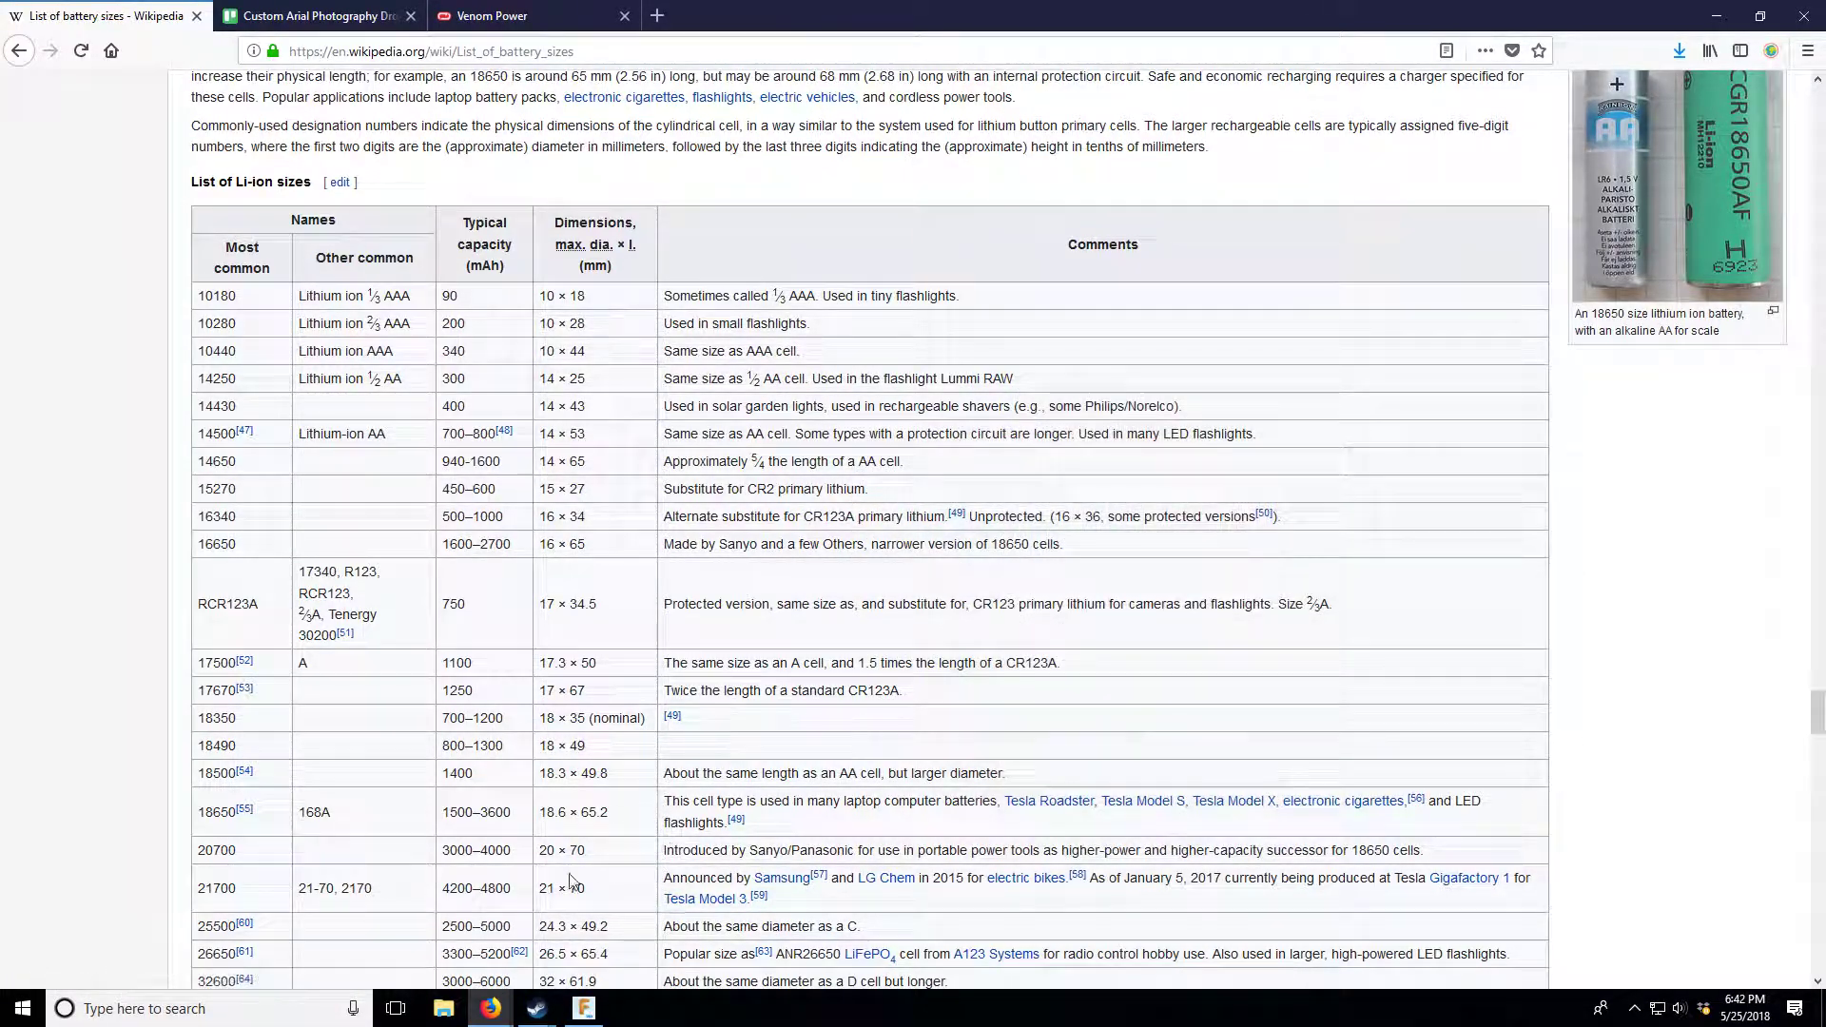
- Compare the 18650 cell with the other Li-ion sizes and preview the Tesla Model X article linked among its uses
scroll(360, 903, down, 3)
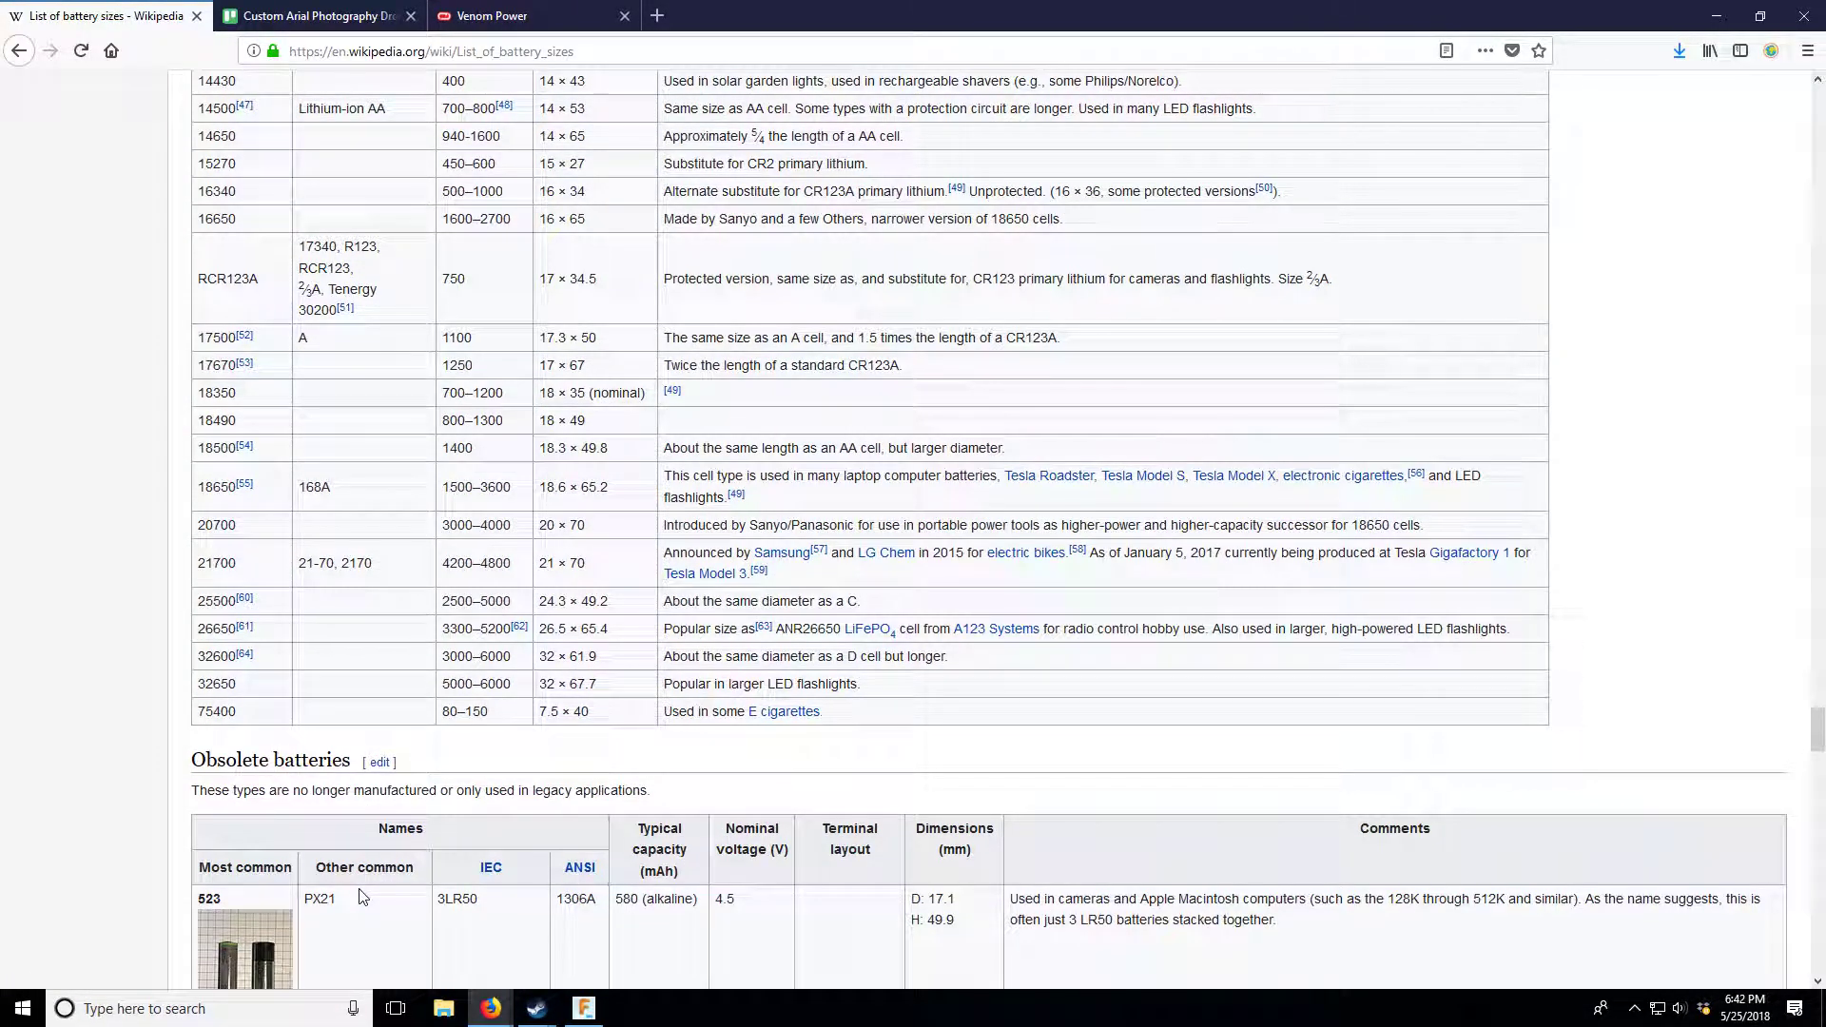
scroll(360, 896, up, 2)
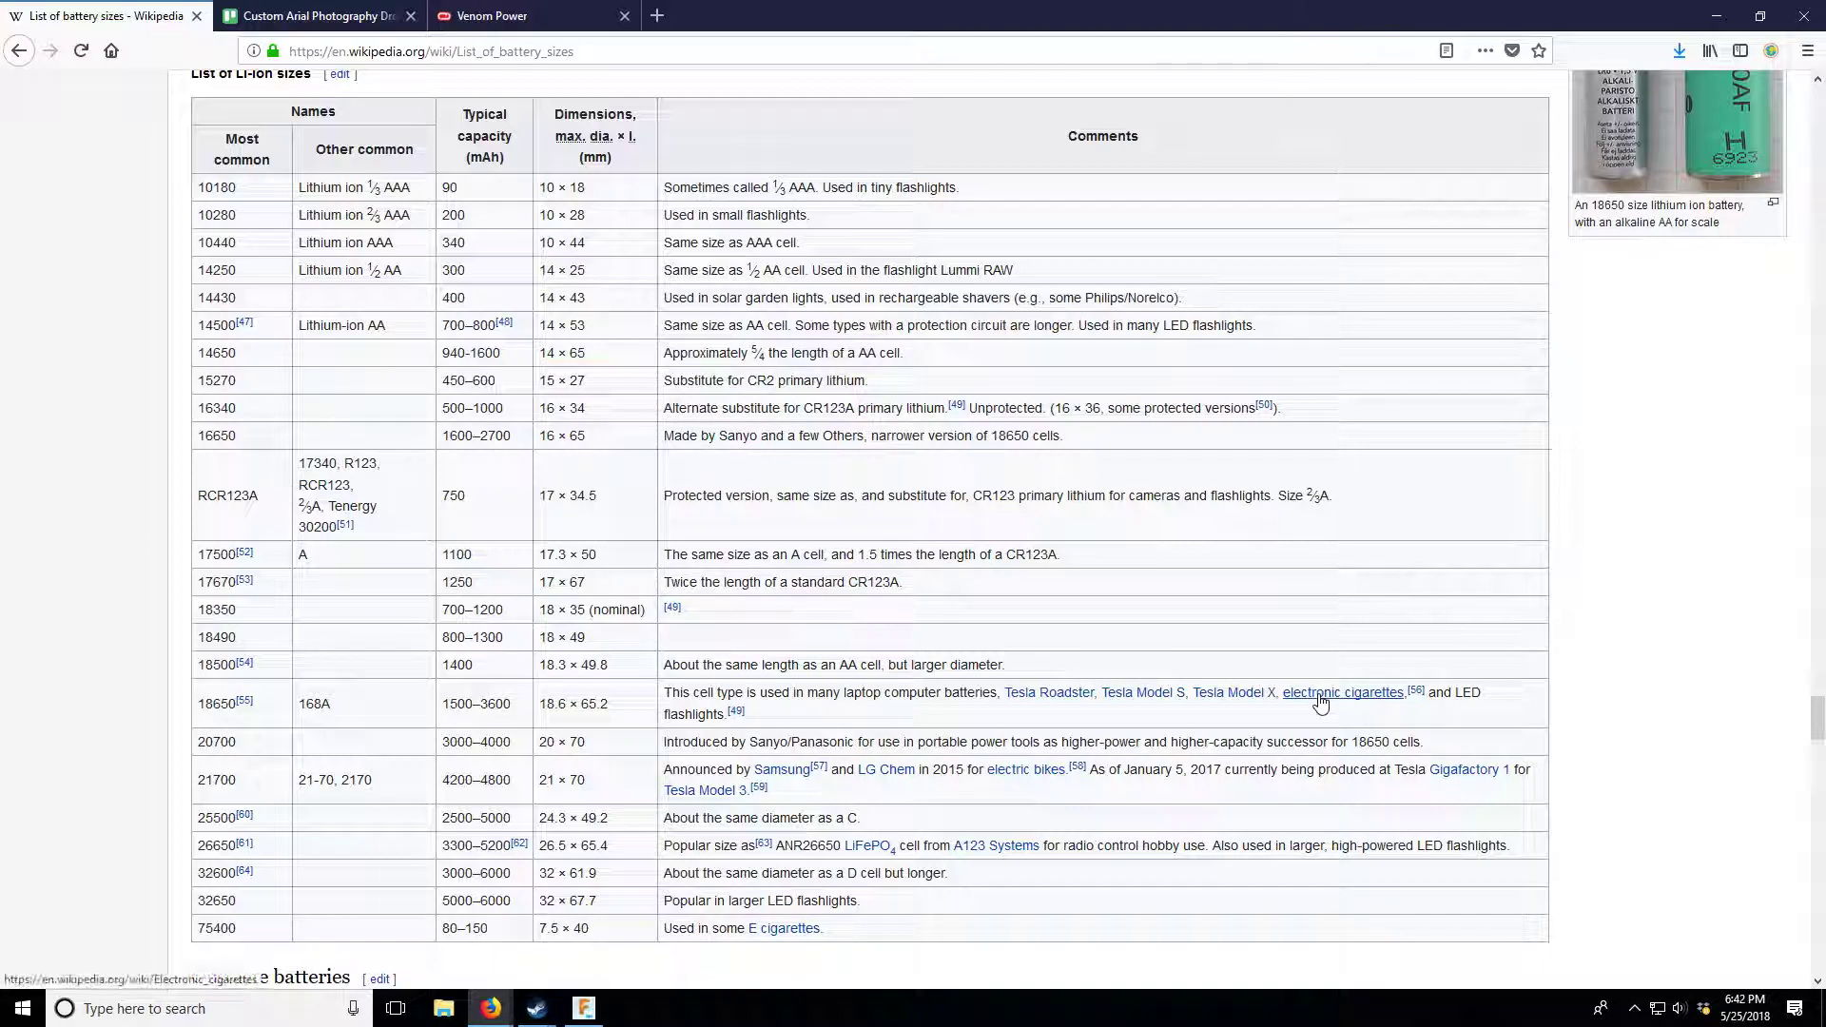
mouse_move(1321, 704)
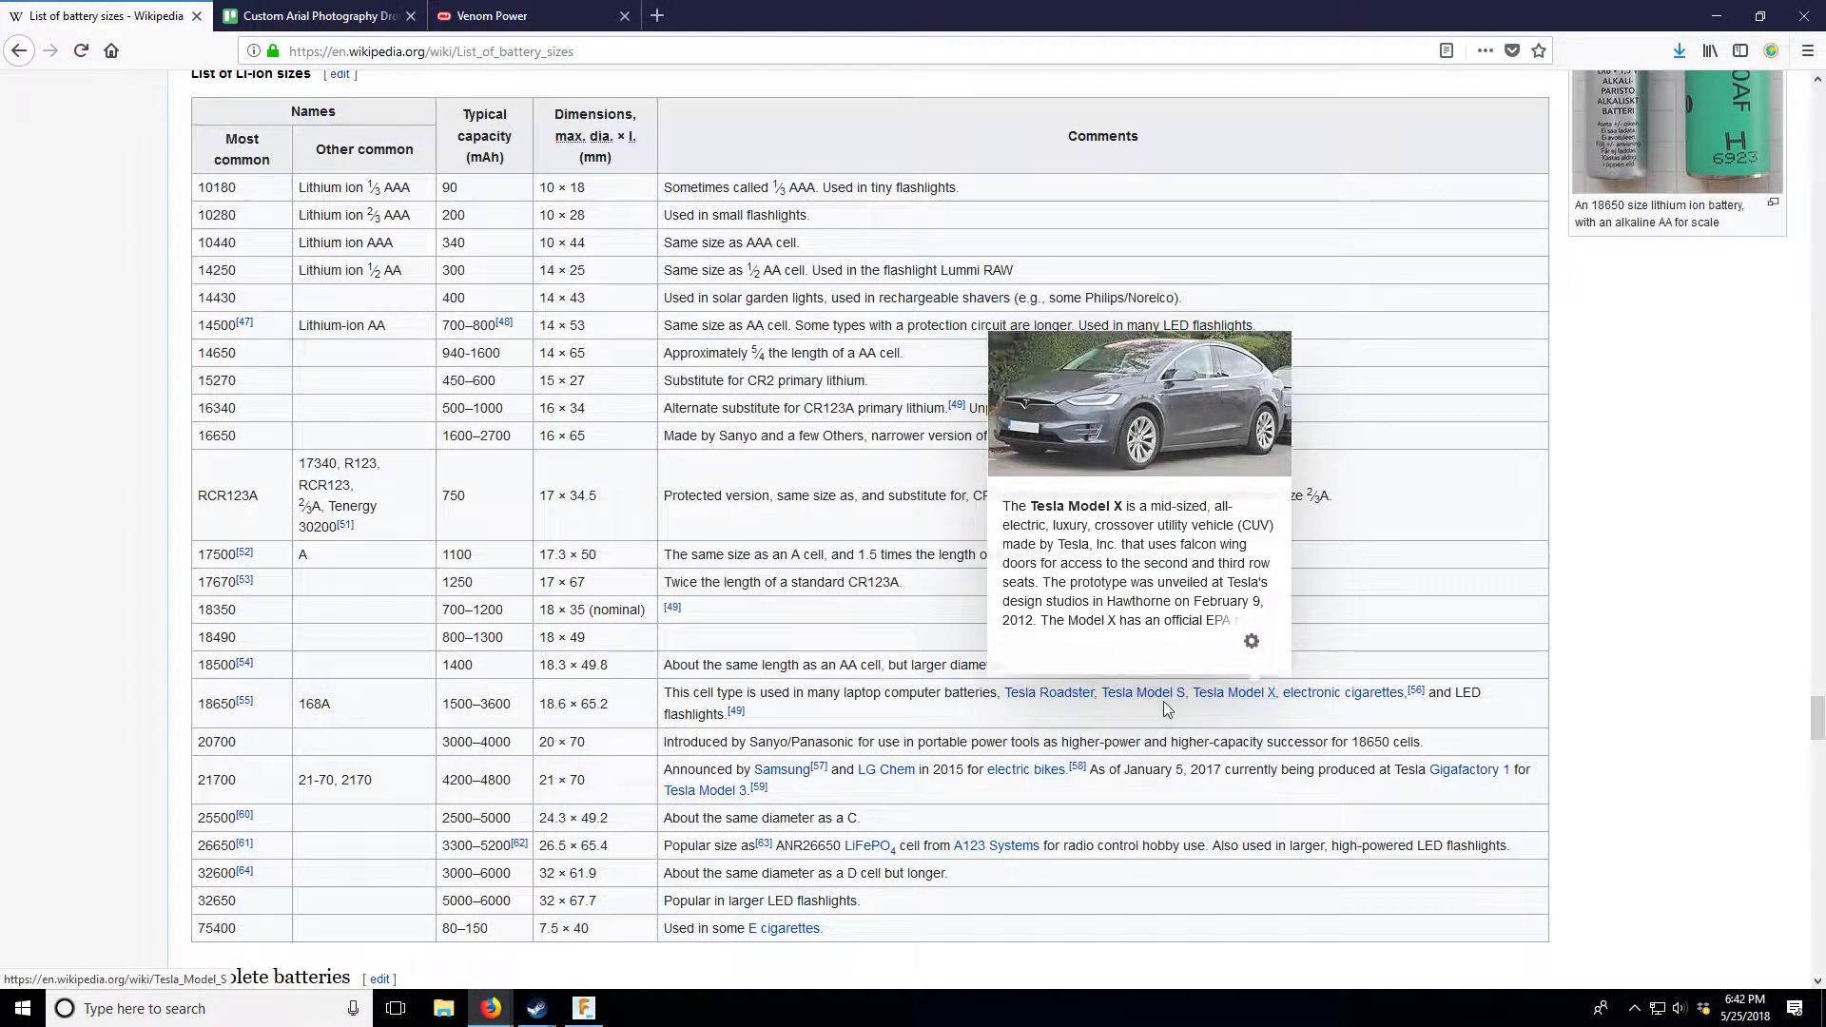
mouse_move(1079, 709)
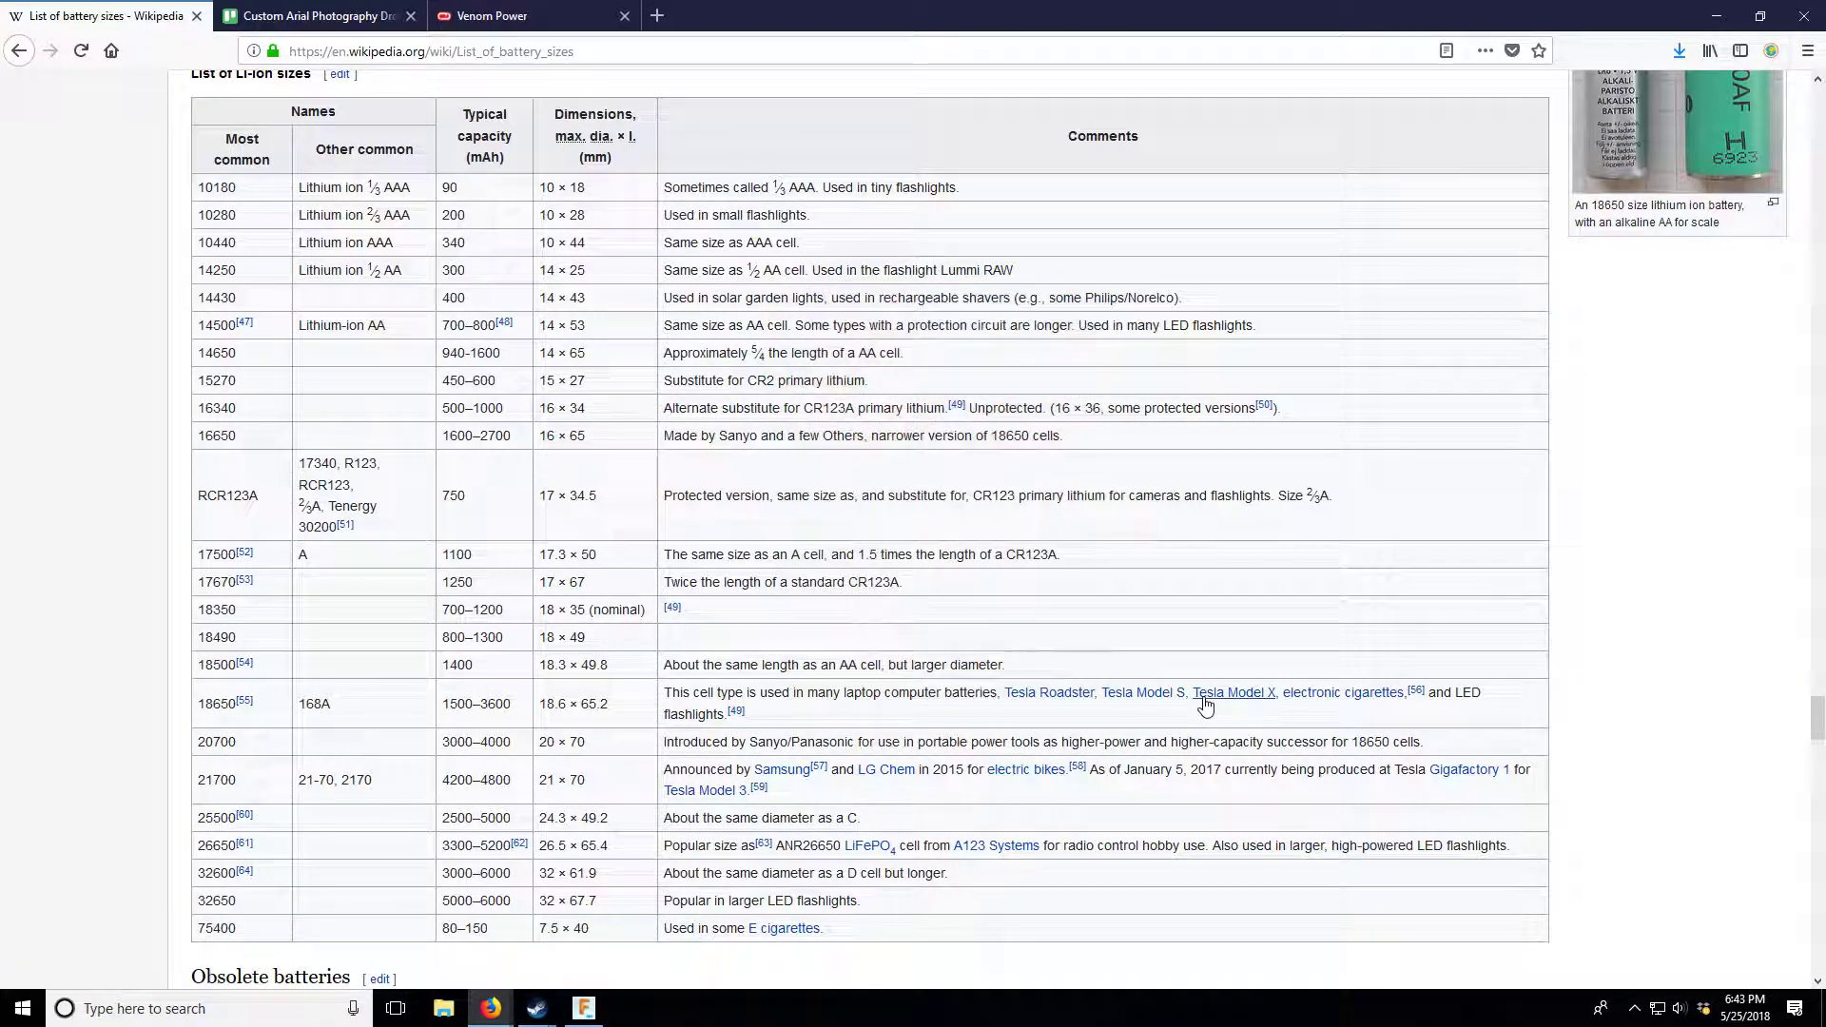
mouse_move(1206, 706)
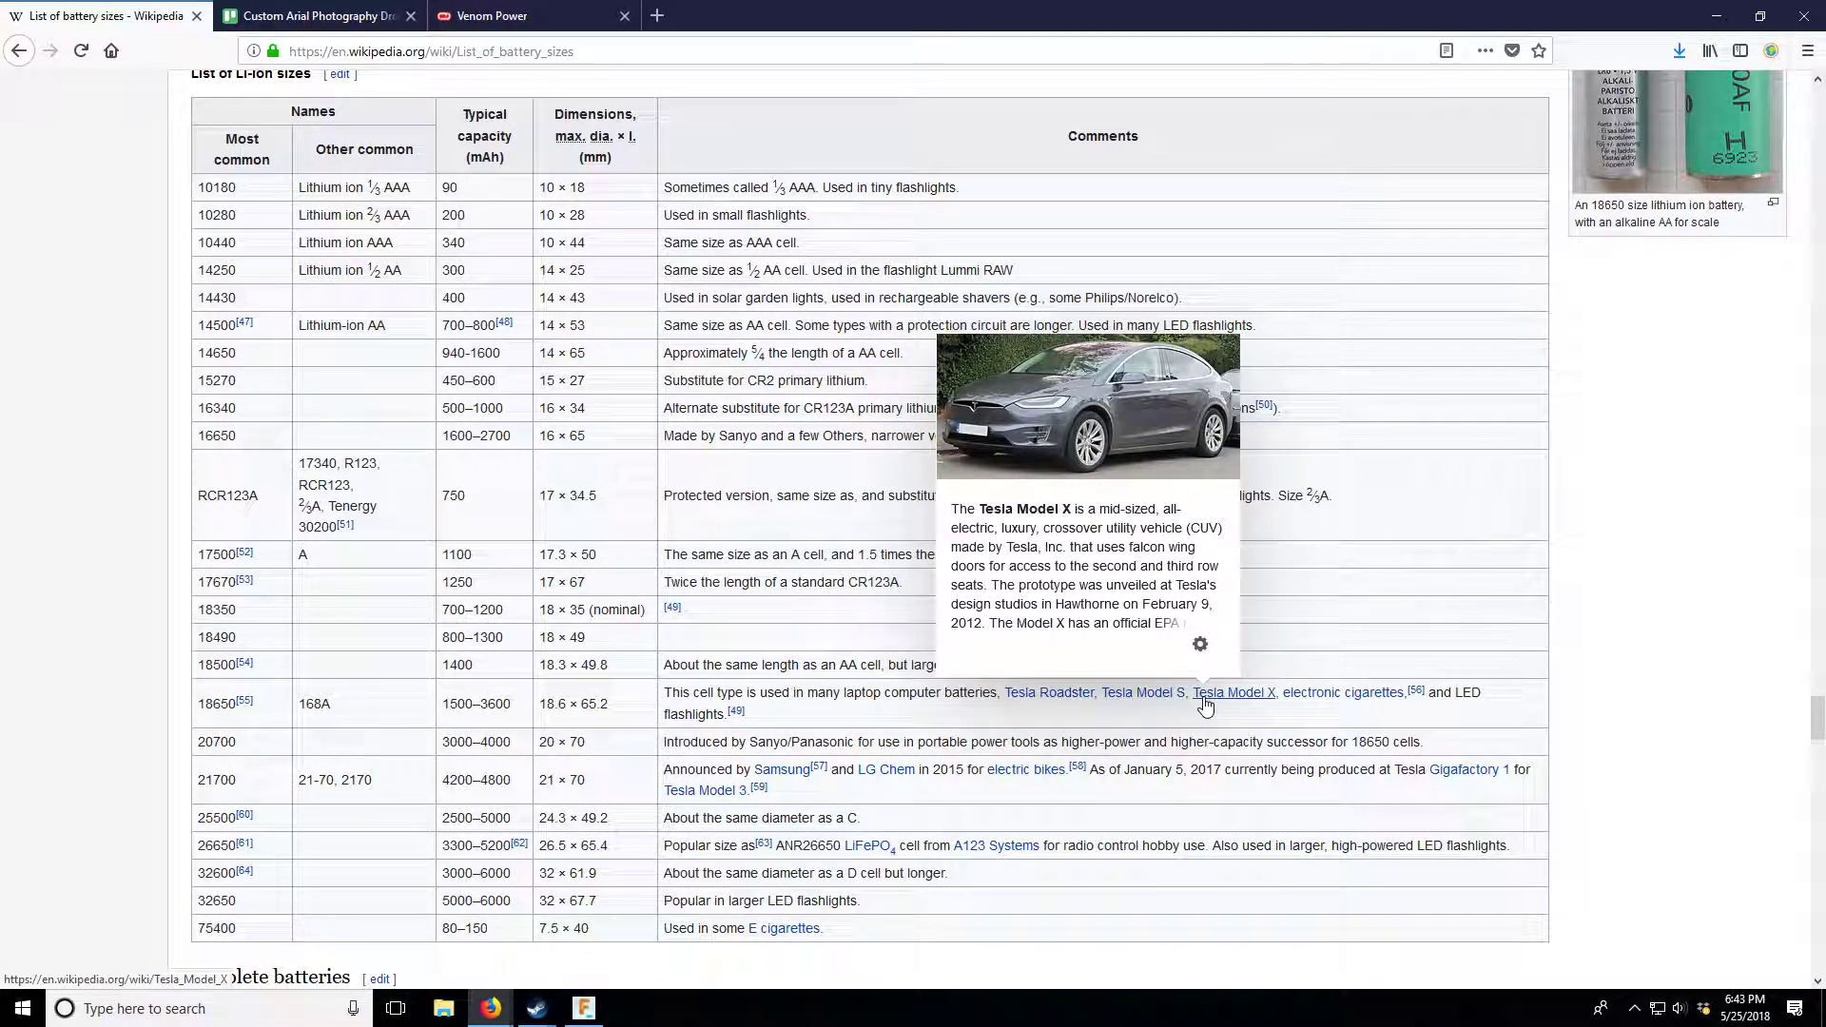
mouse_move(735, 718)
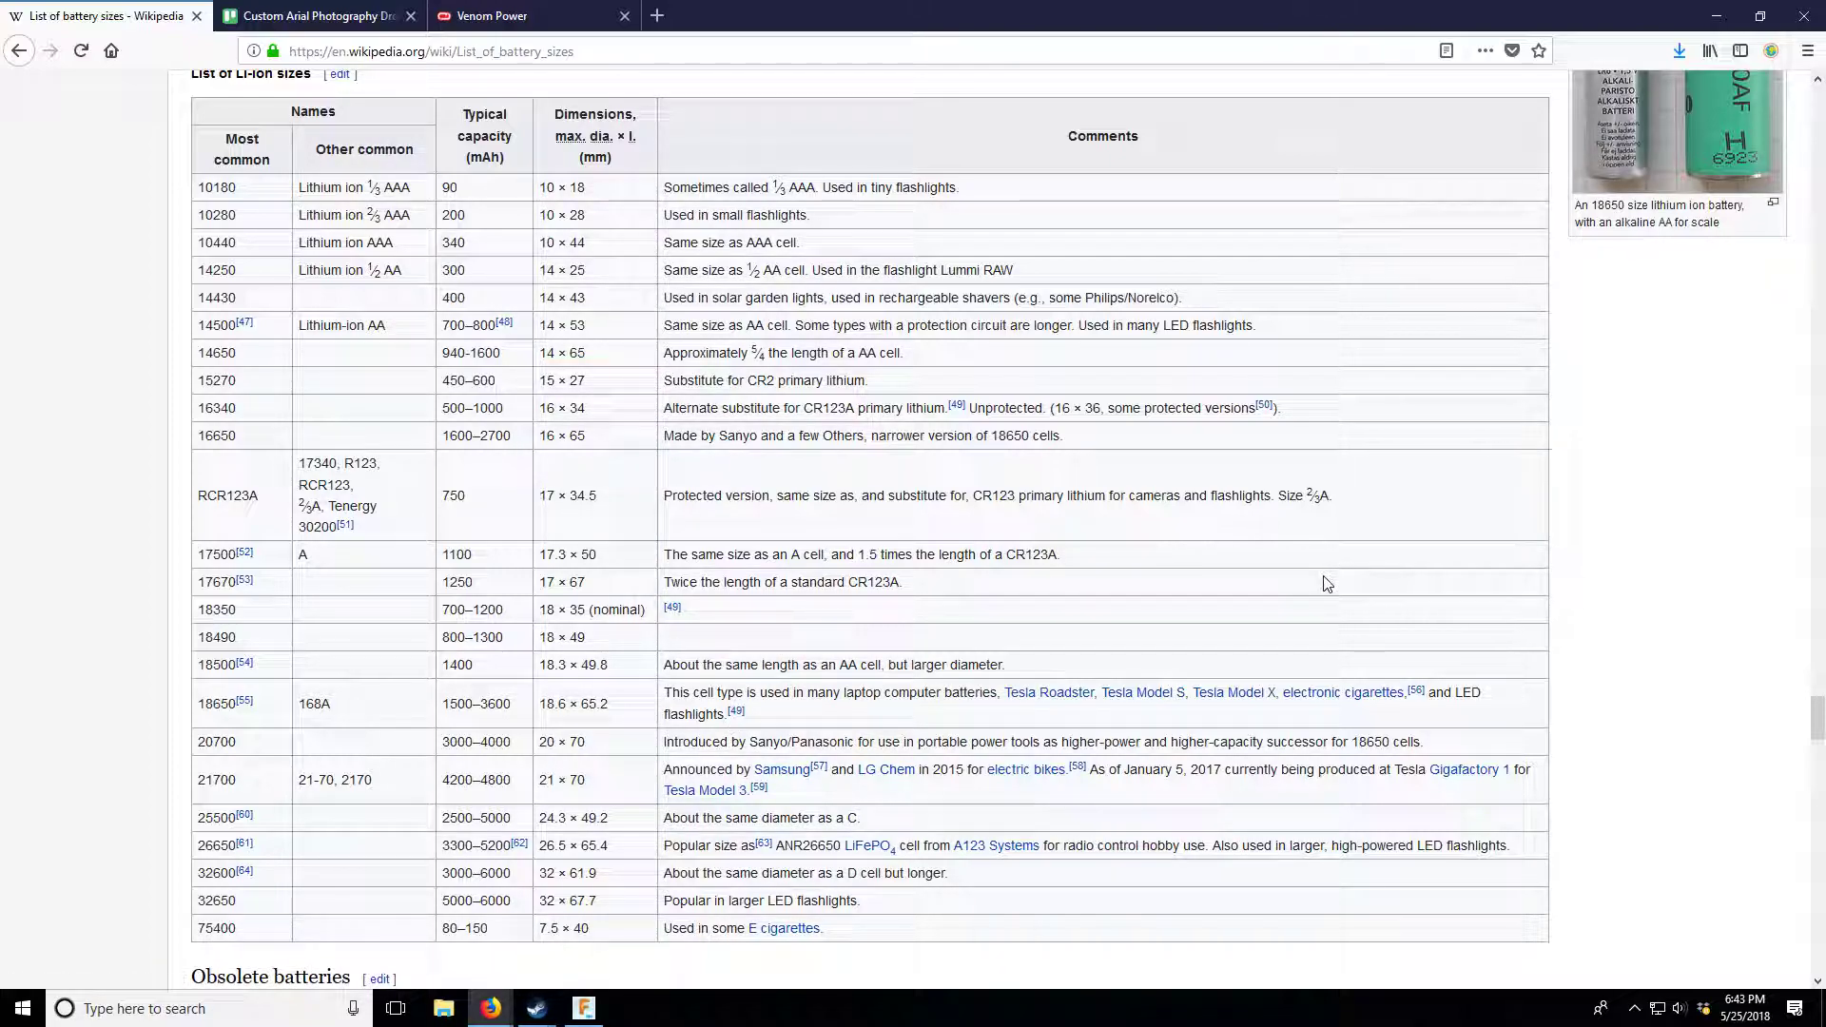
scroll(1328, 584, up, 4)
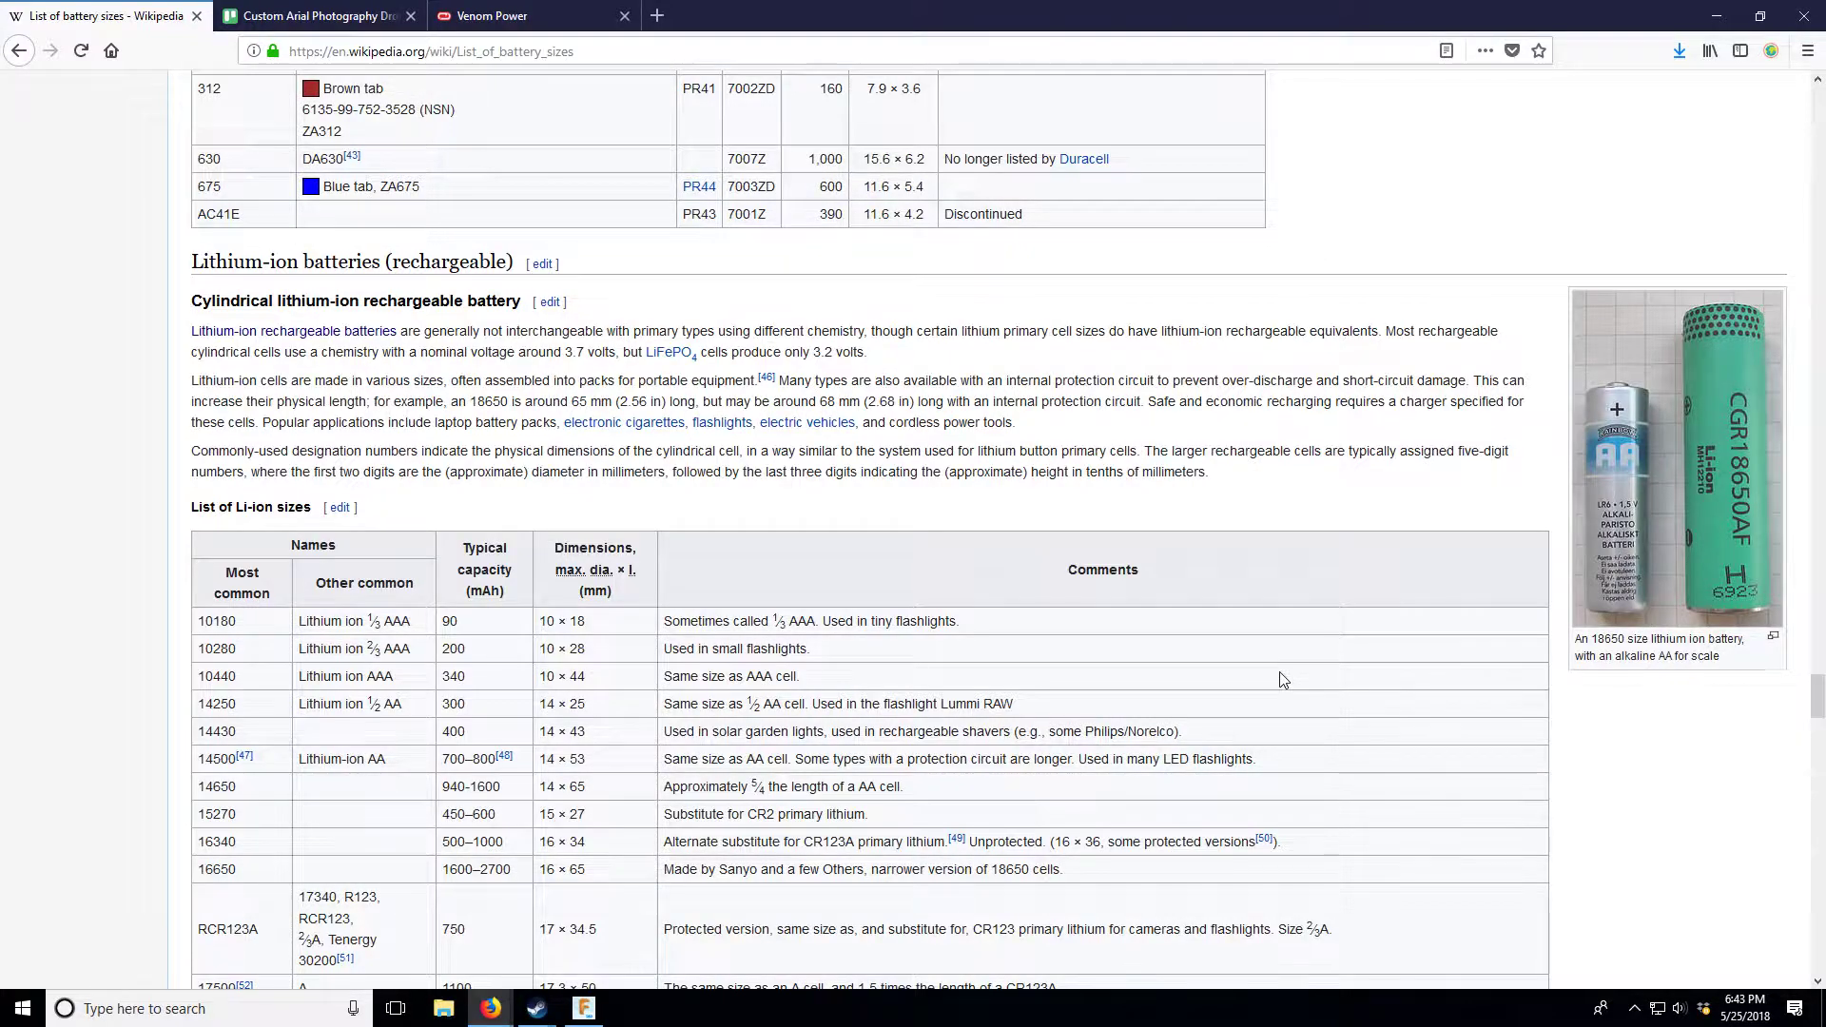
scroll(1285, 679, down, 2)
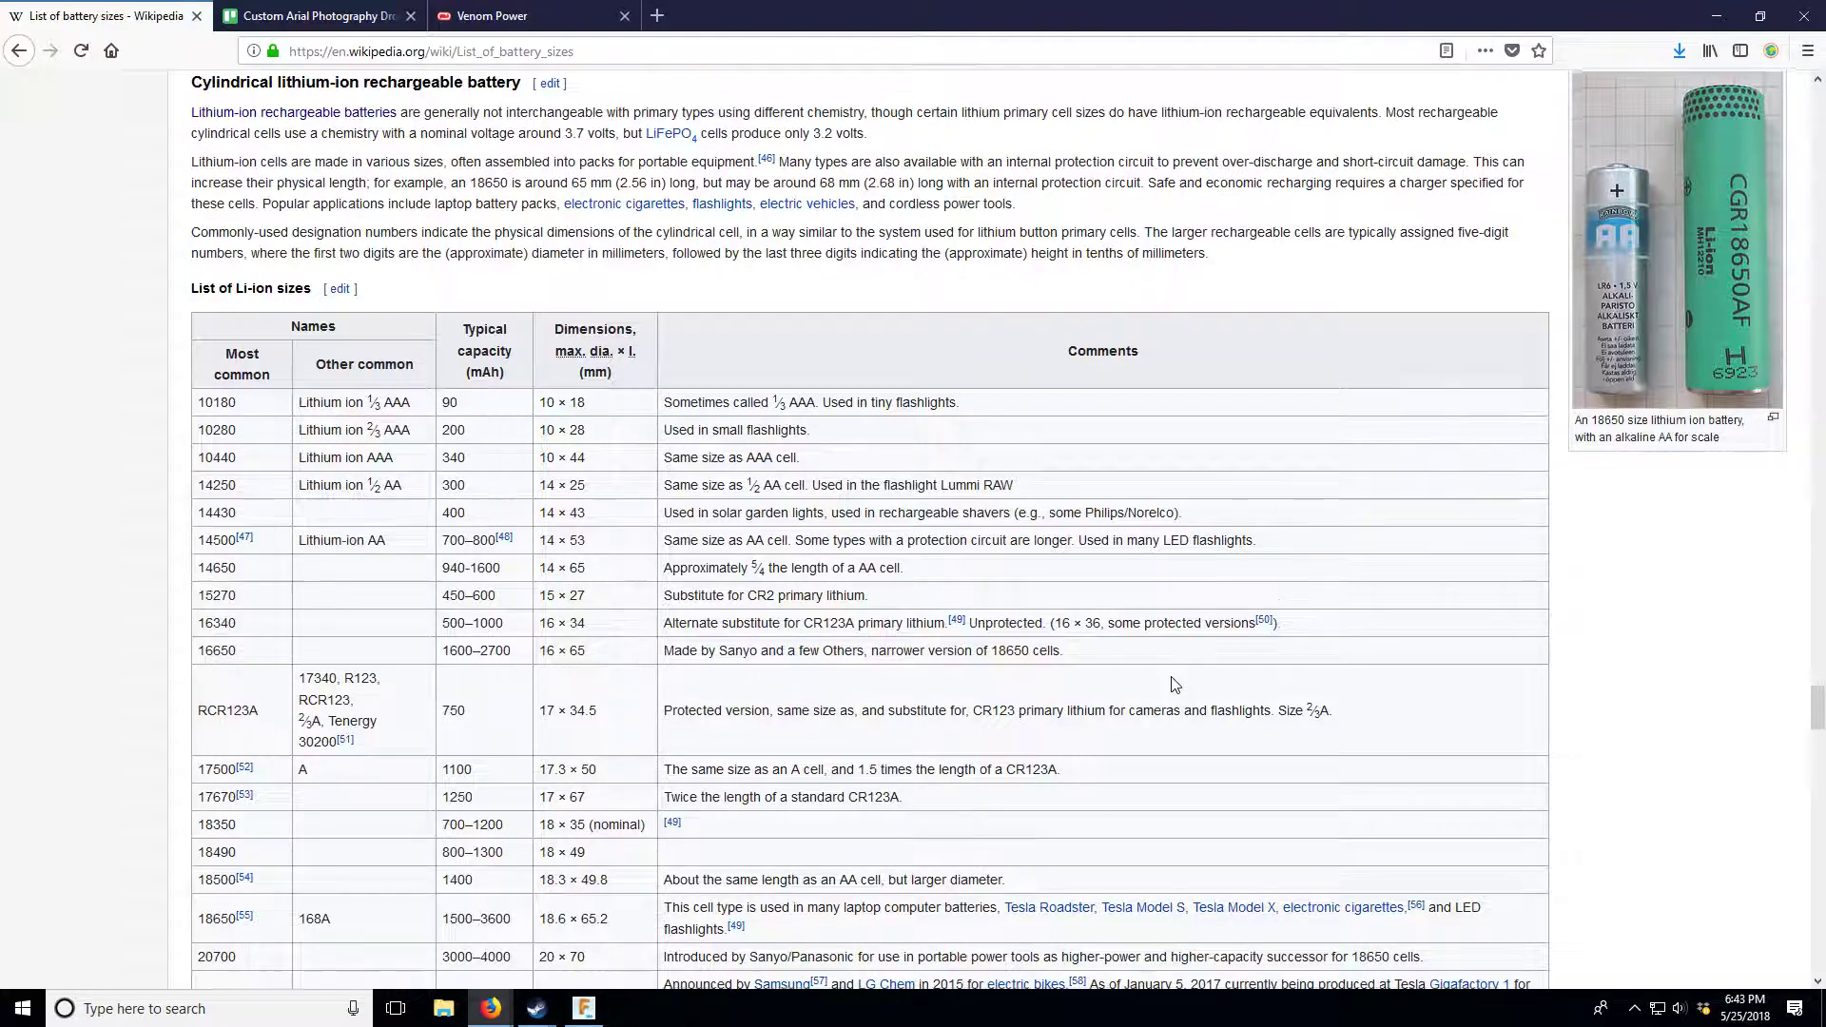
scroll(1176, 685, down, 3)
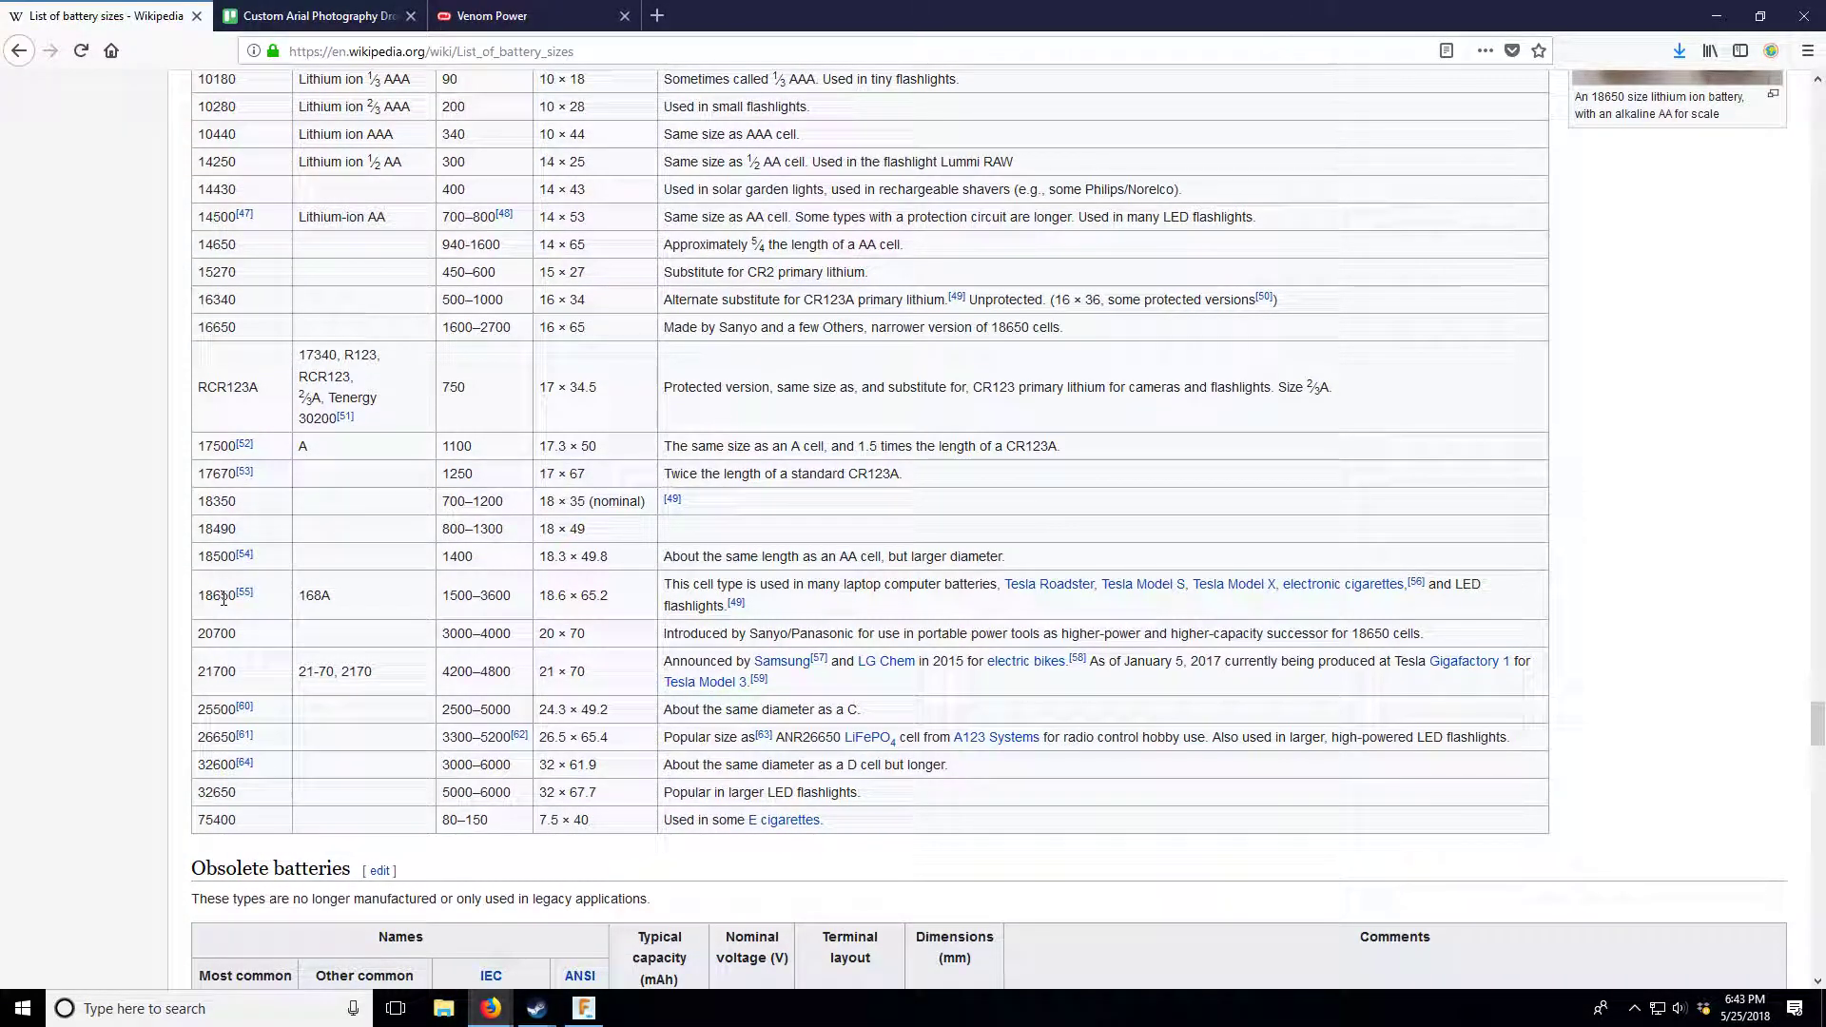
scroll(298, 605, up, 1)
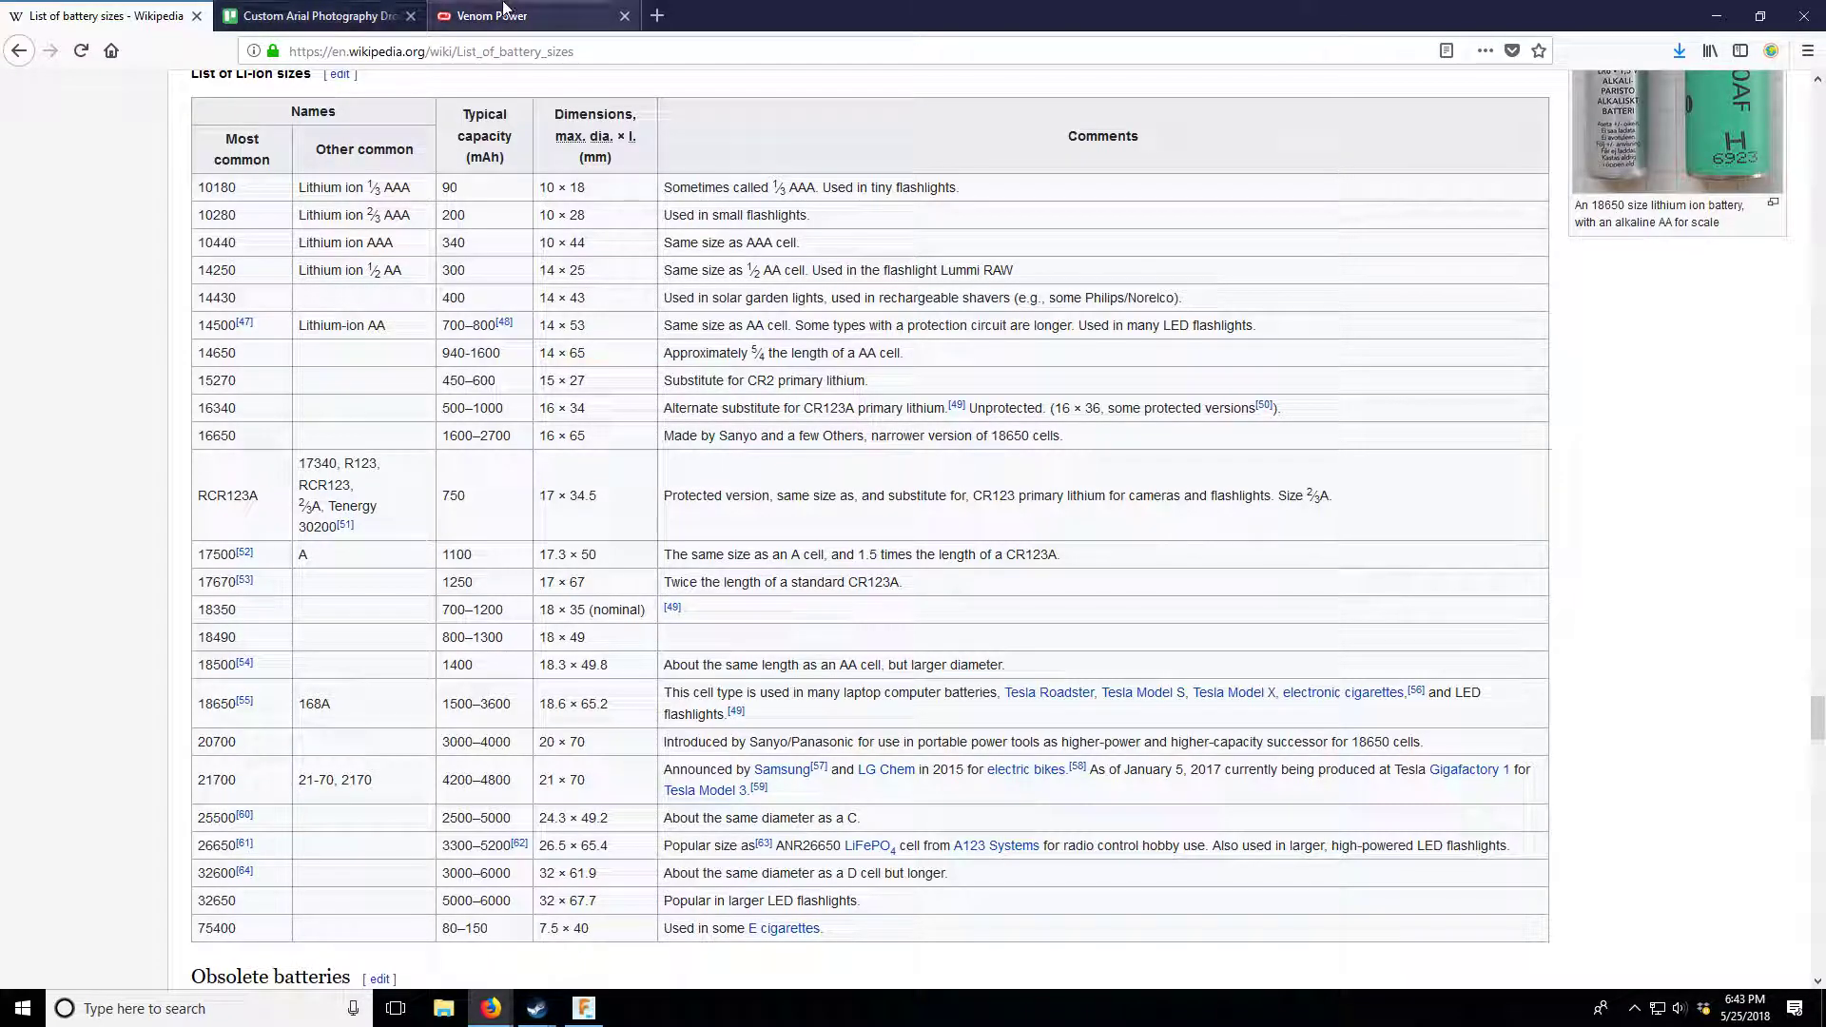
- Open amazon.com in a new browser tab and enter "18650" as the product search term
click(657, 16)
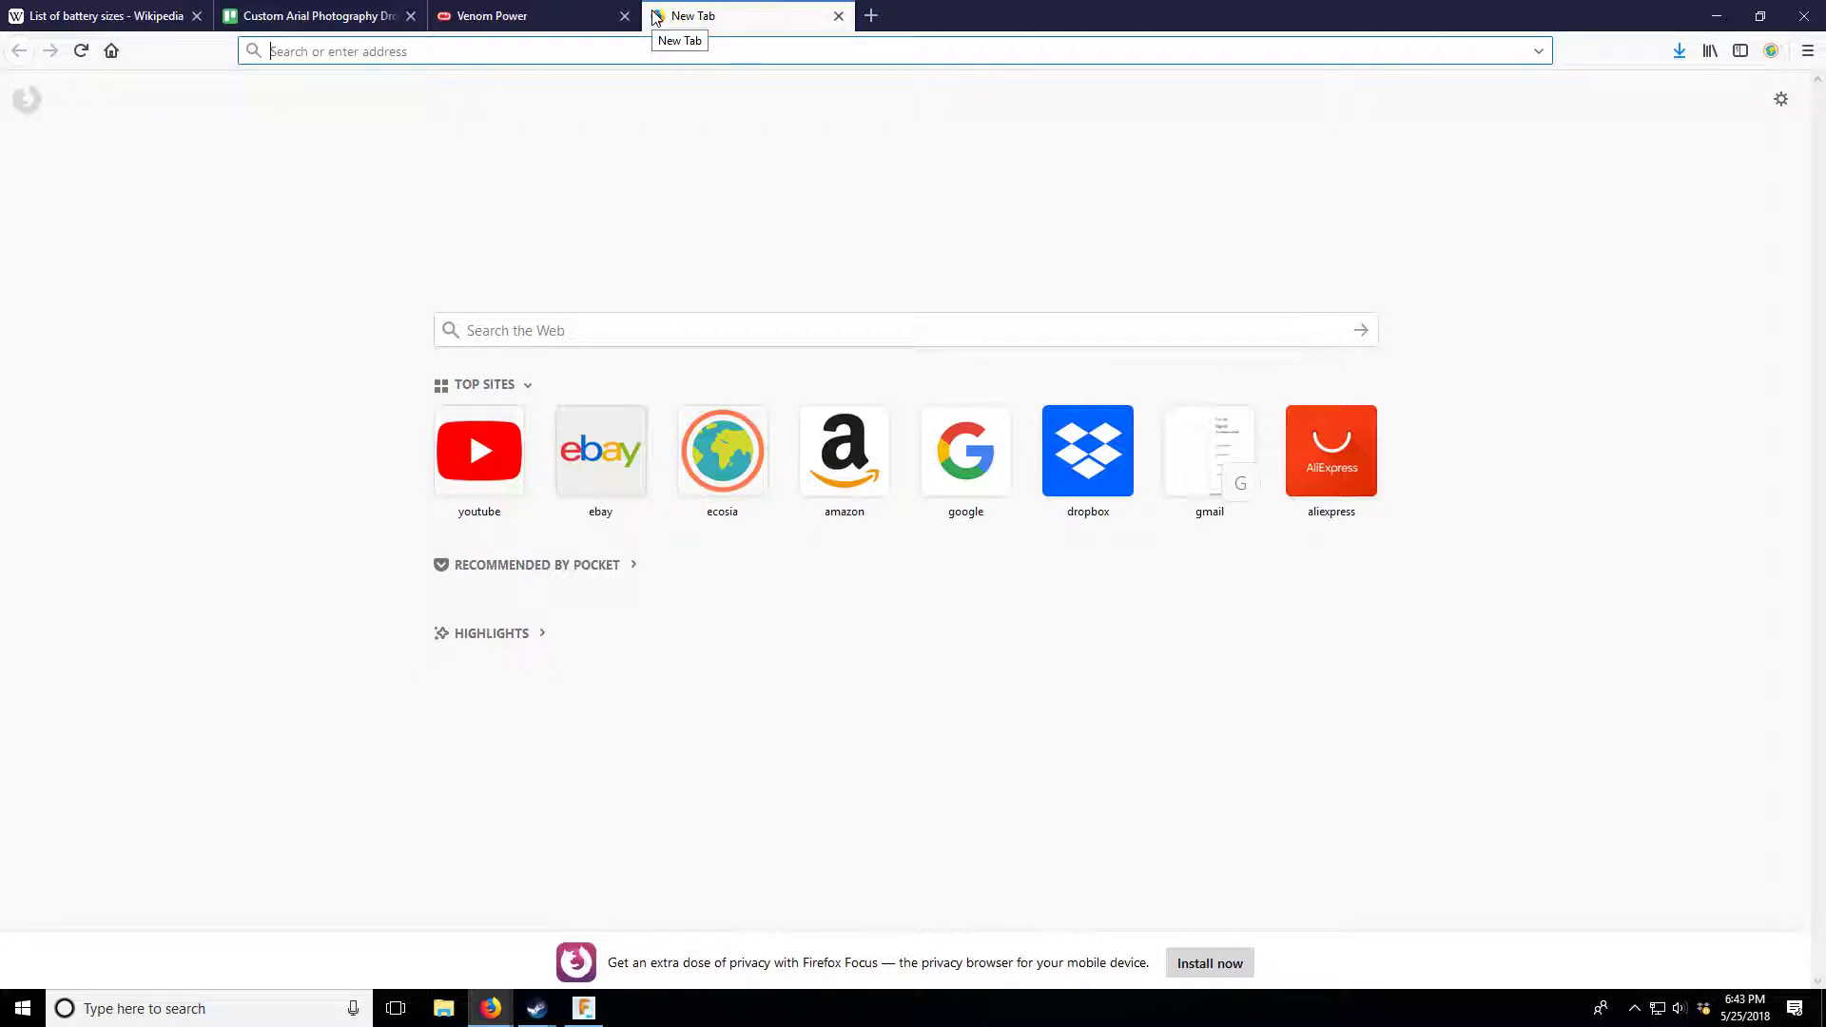
text(amazon.com)
key(Return)
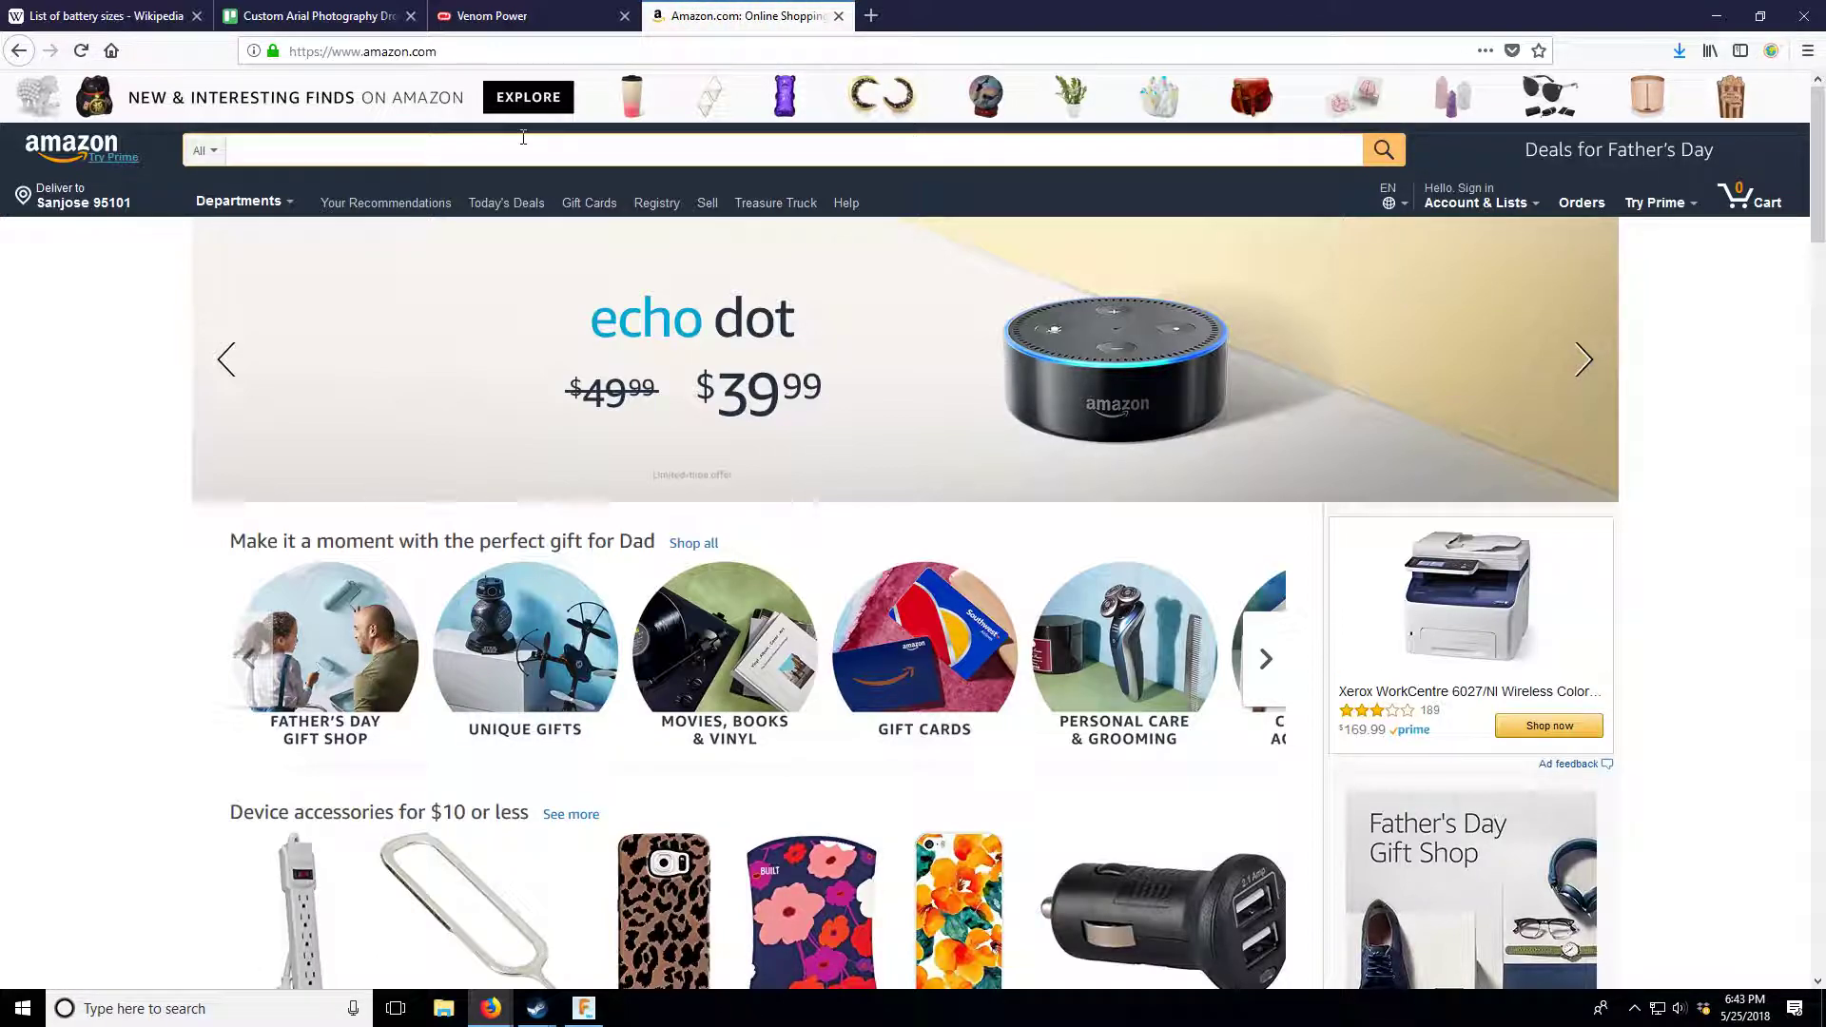
text(18650)
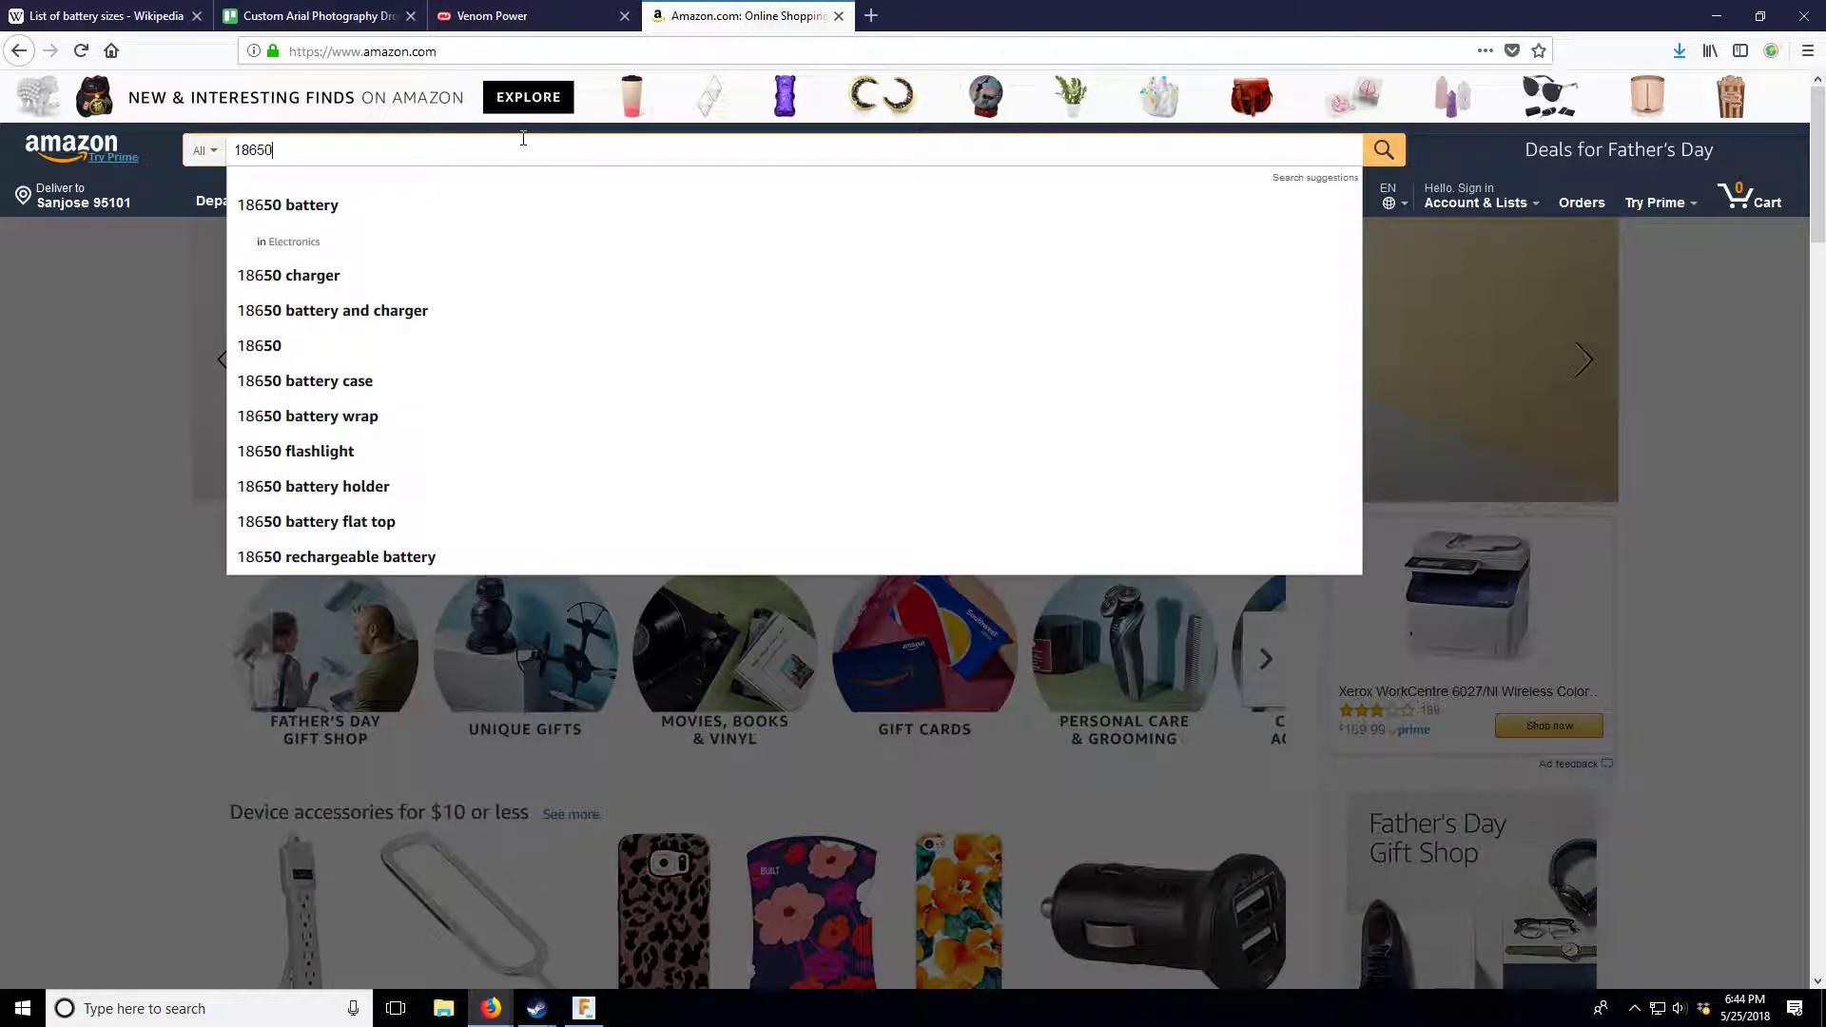
- Examine the Wikipedia photo comparing an 18650 cell with an AA battery, along with the neighbouring Li-ion sizes table
key(ctrl+shift+Tab)
key(ctrl+shift+Tab)
key(ctrl+shift+Tab)
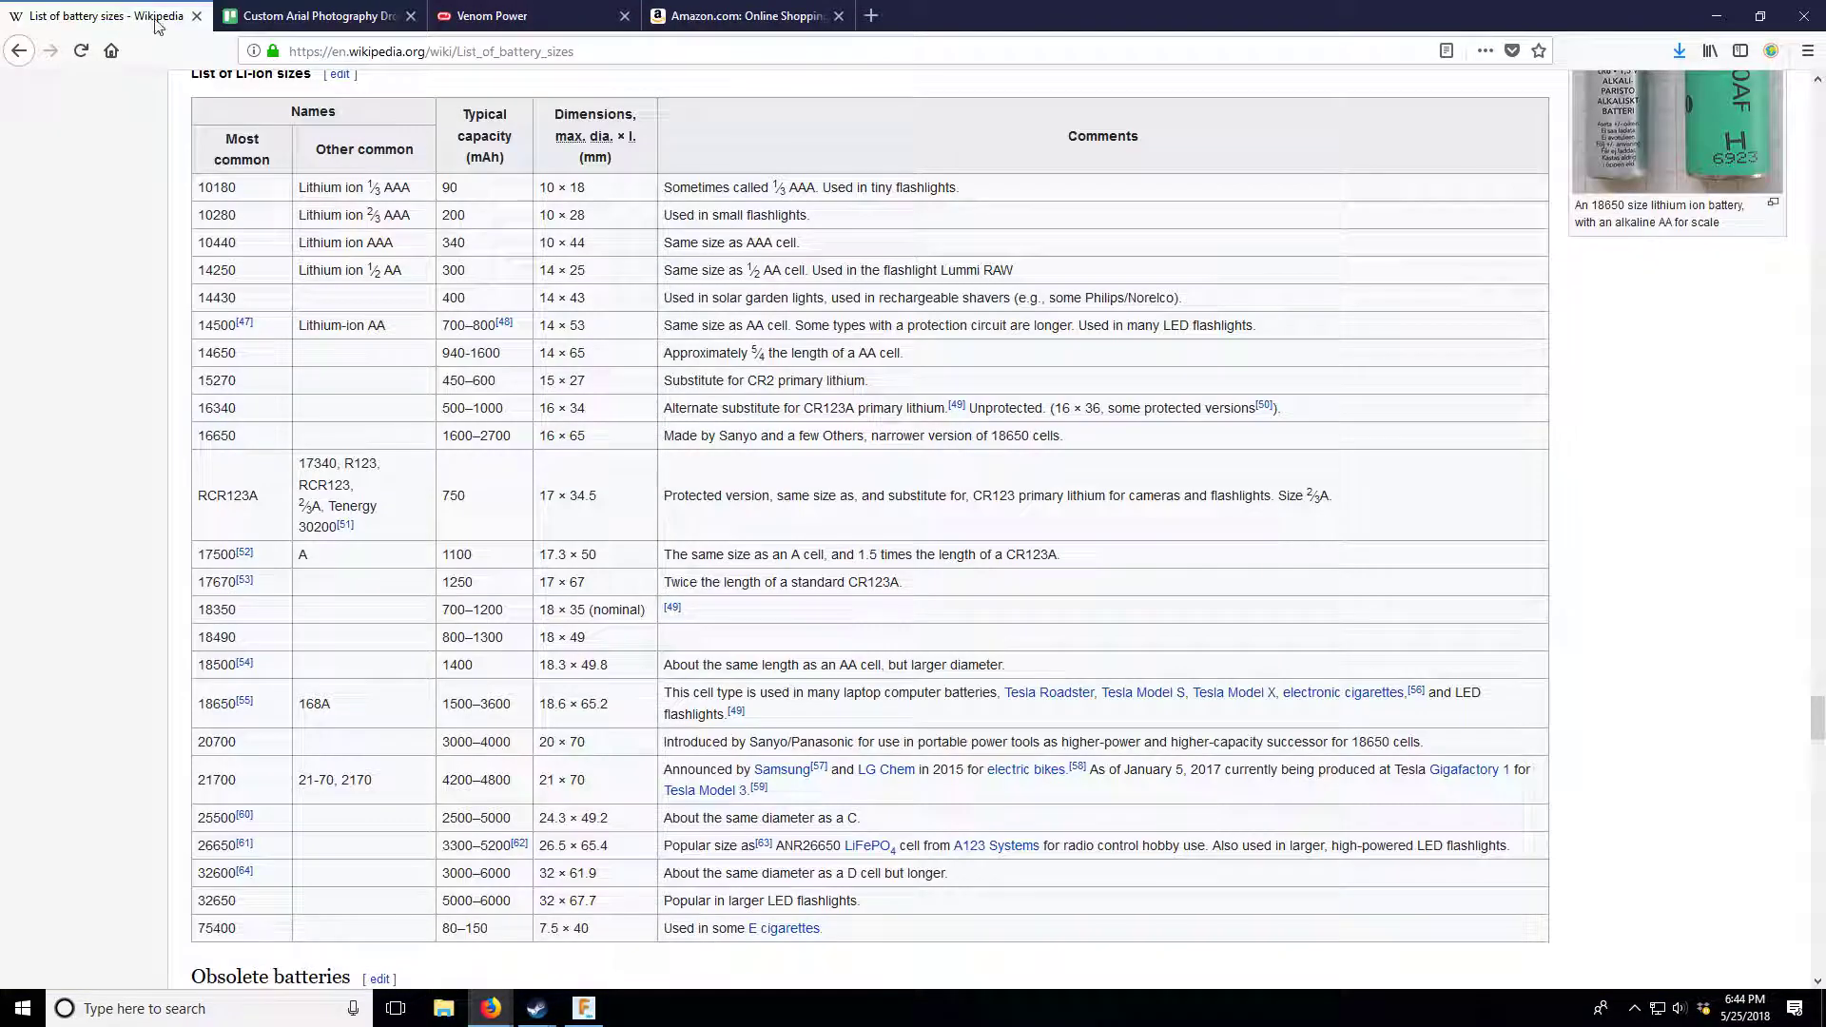
scroll(1262, 403, up, 2)
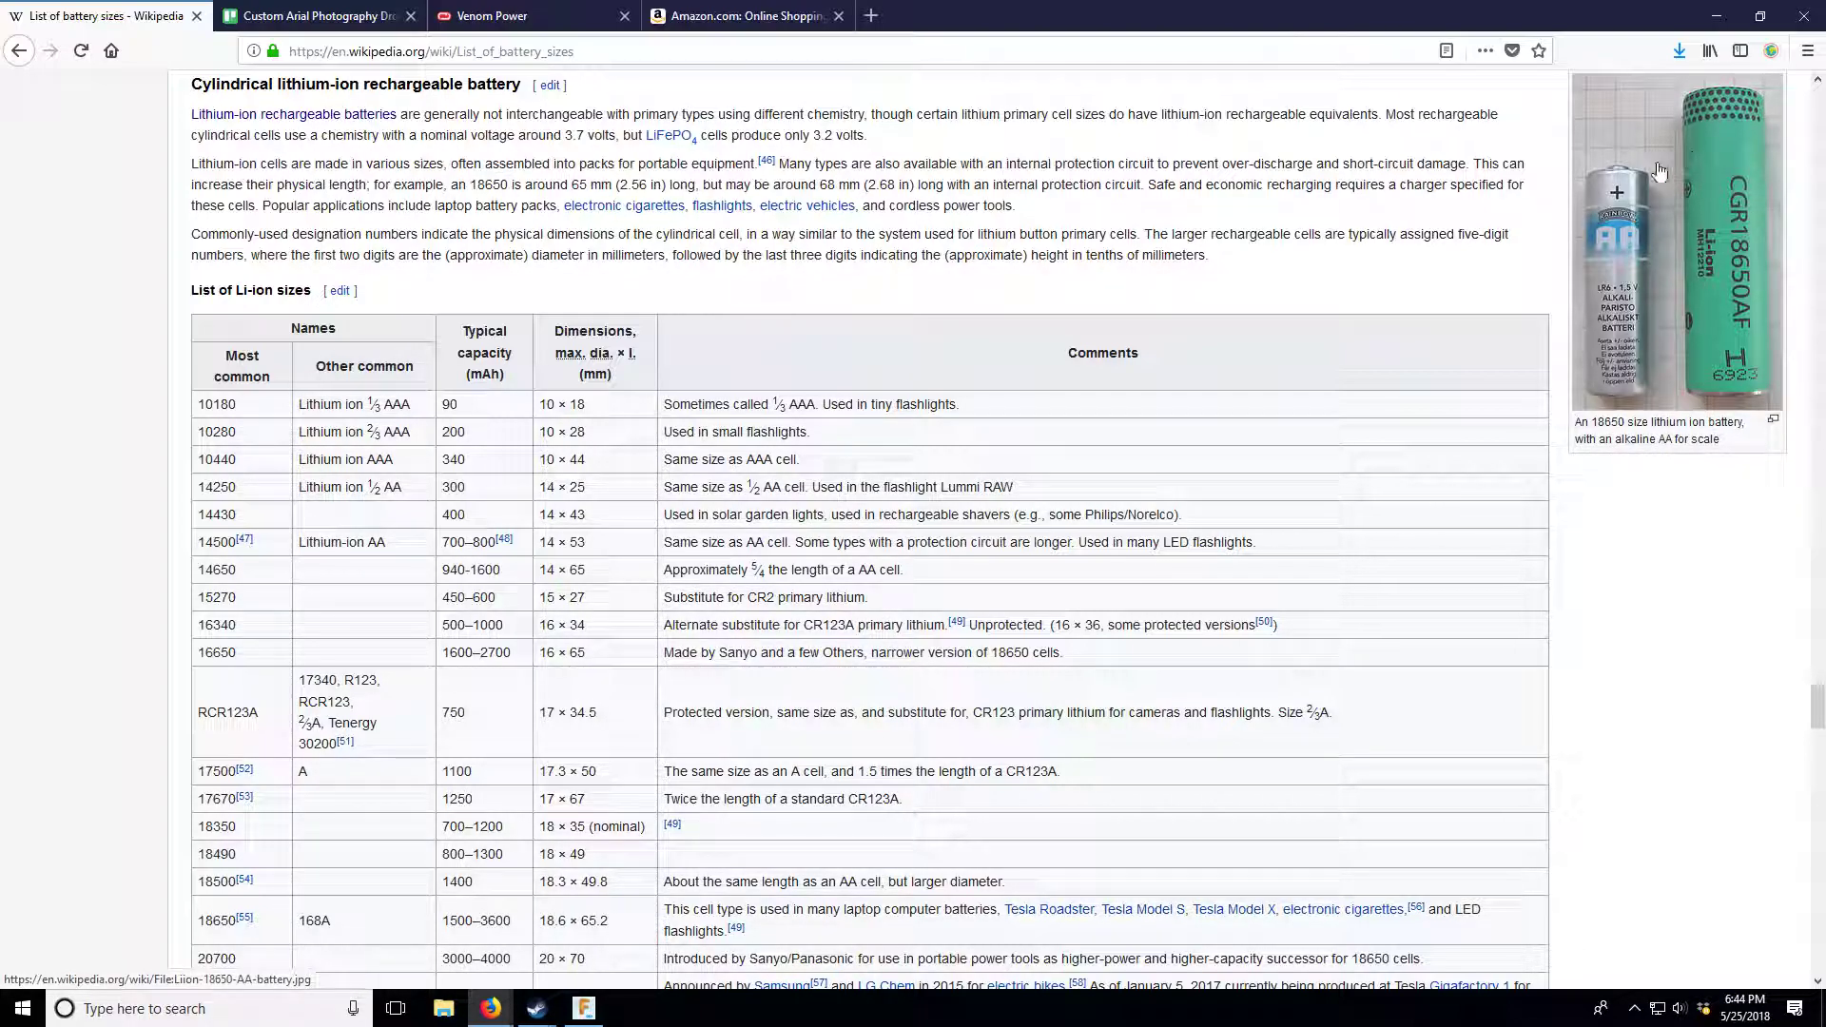
scroll(844, 652, up, 2)
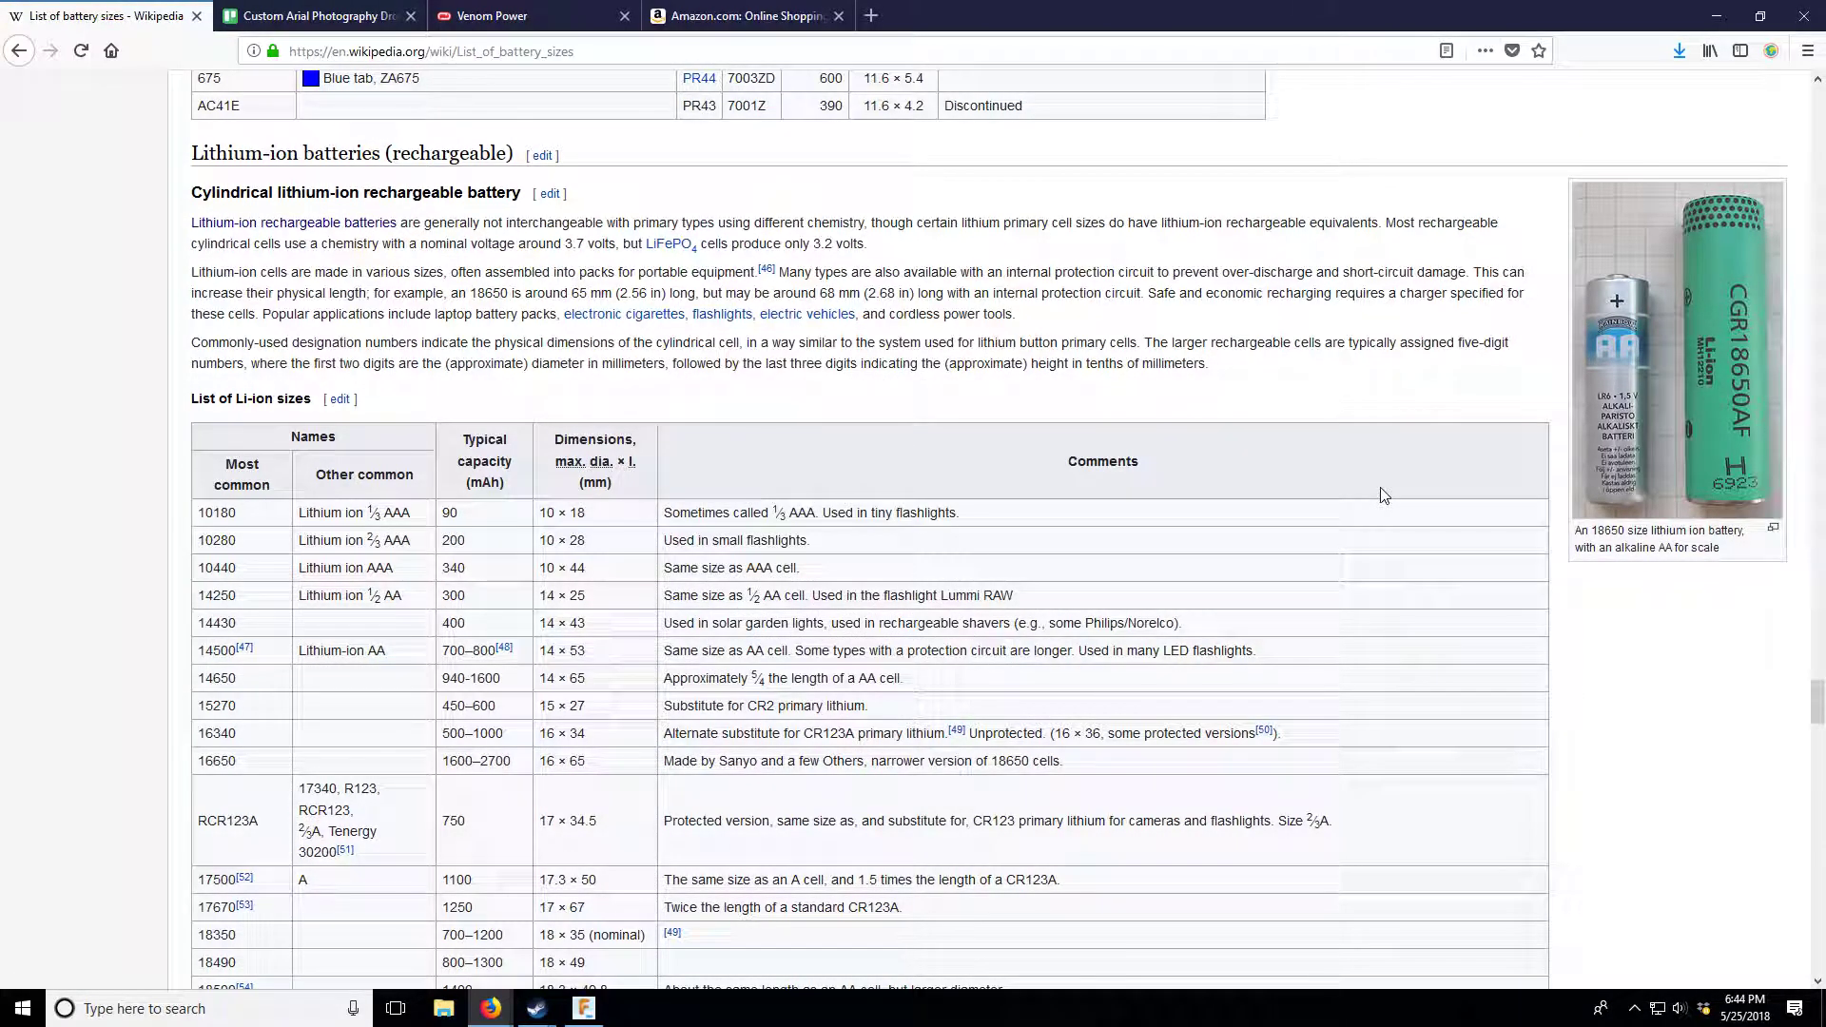
click(756, 17)
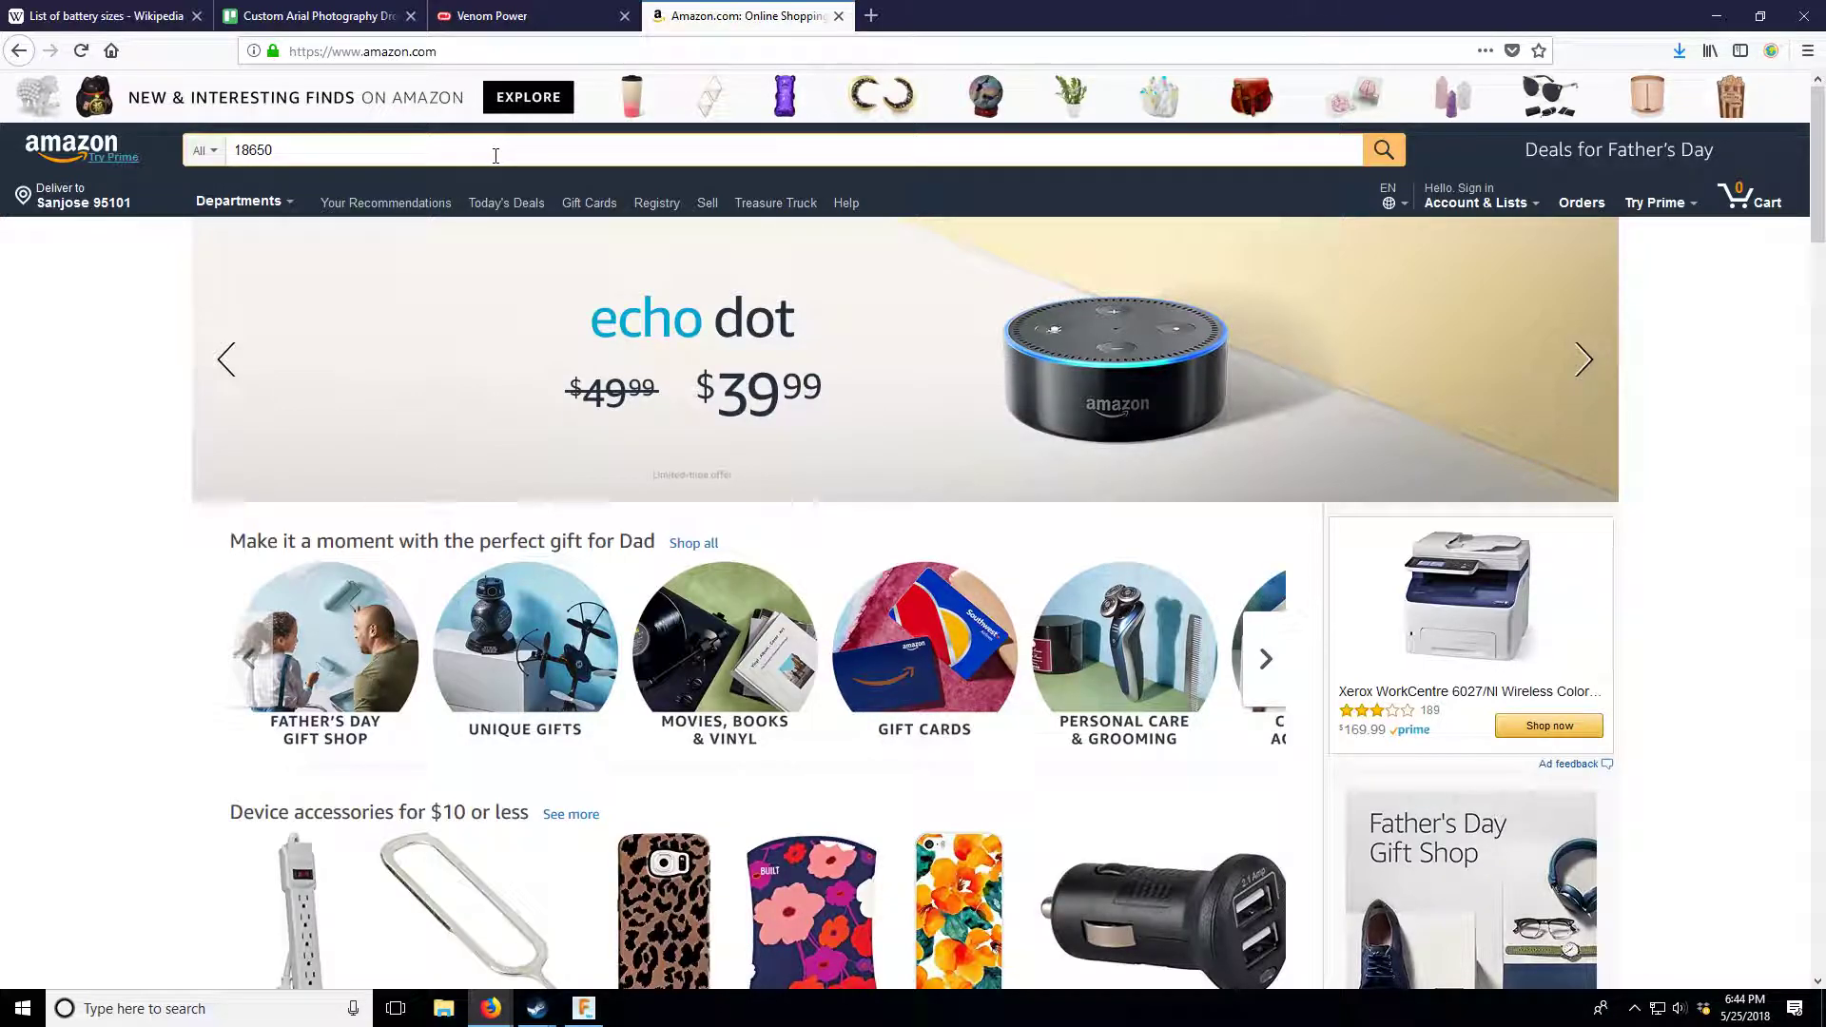
click(267, 14)
click(143, 14)
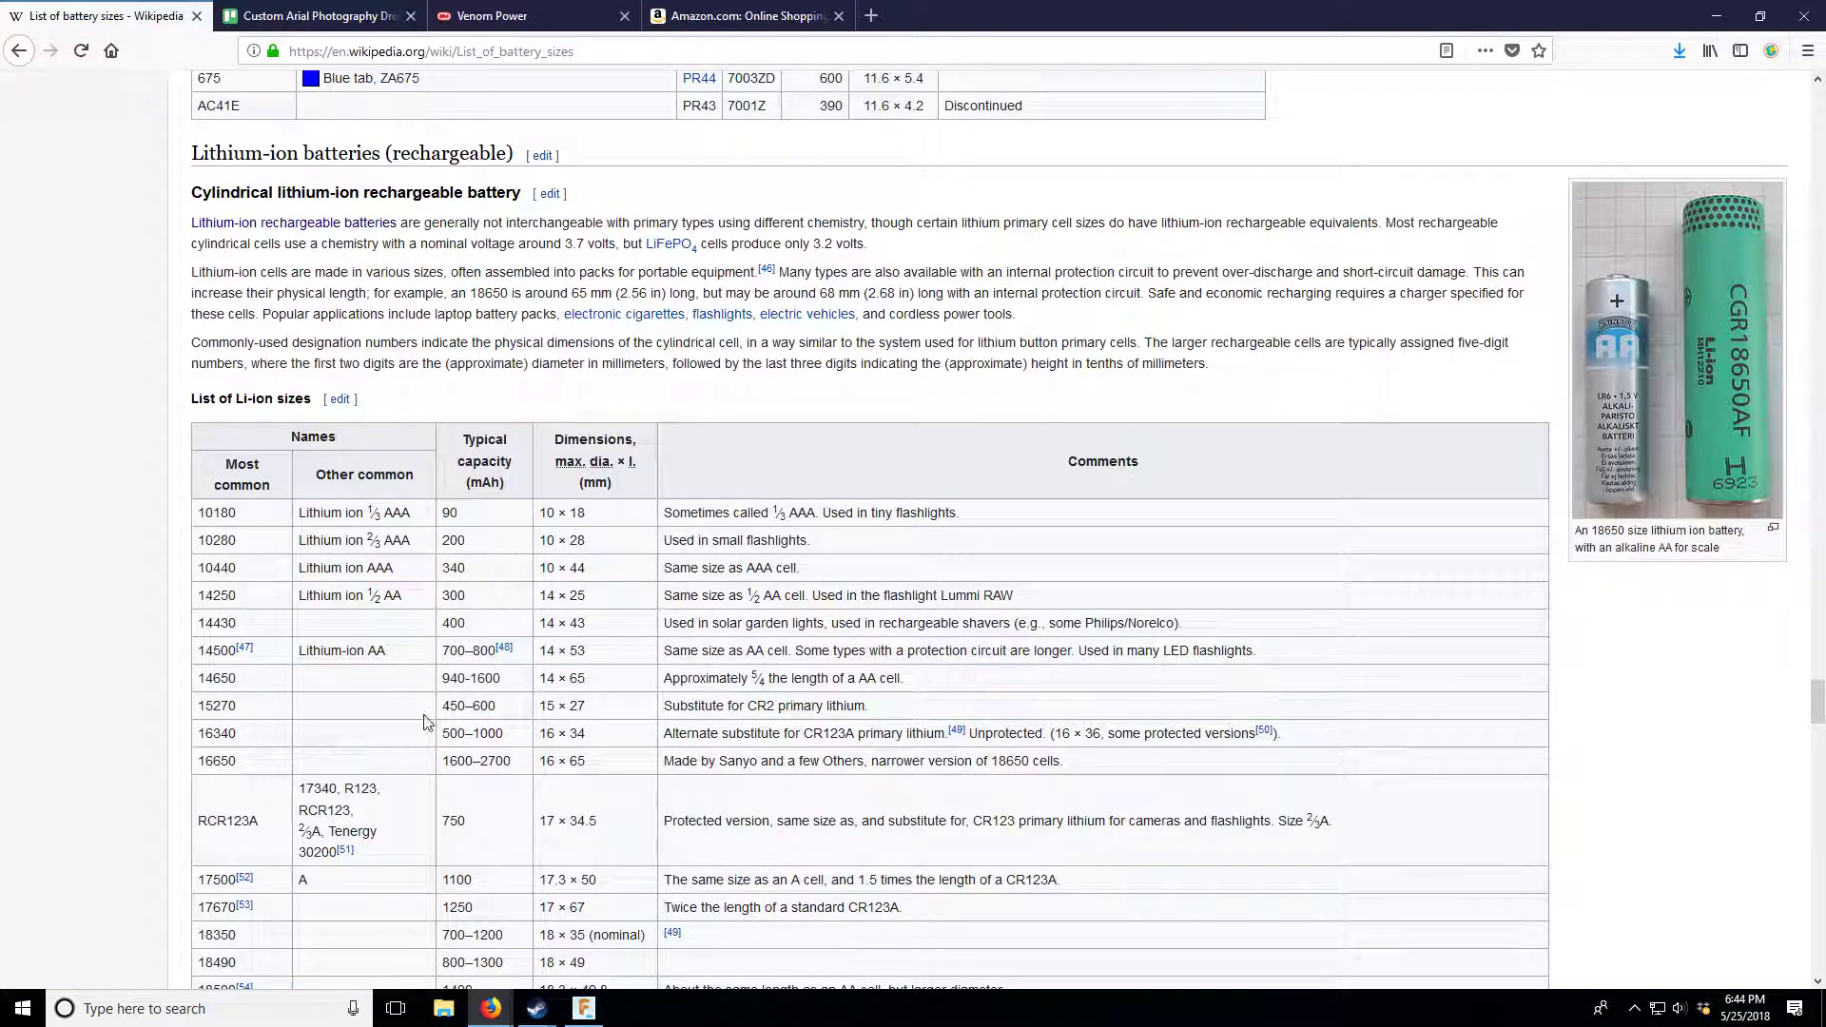
scroll(407, 799, down, 3)
scroll(1522, 476, up, 3)
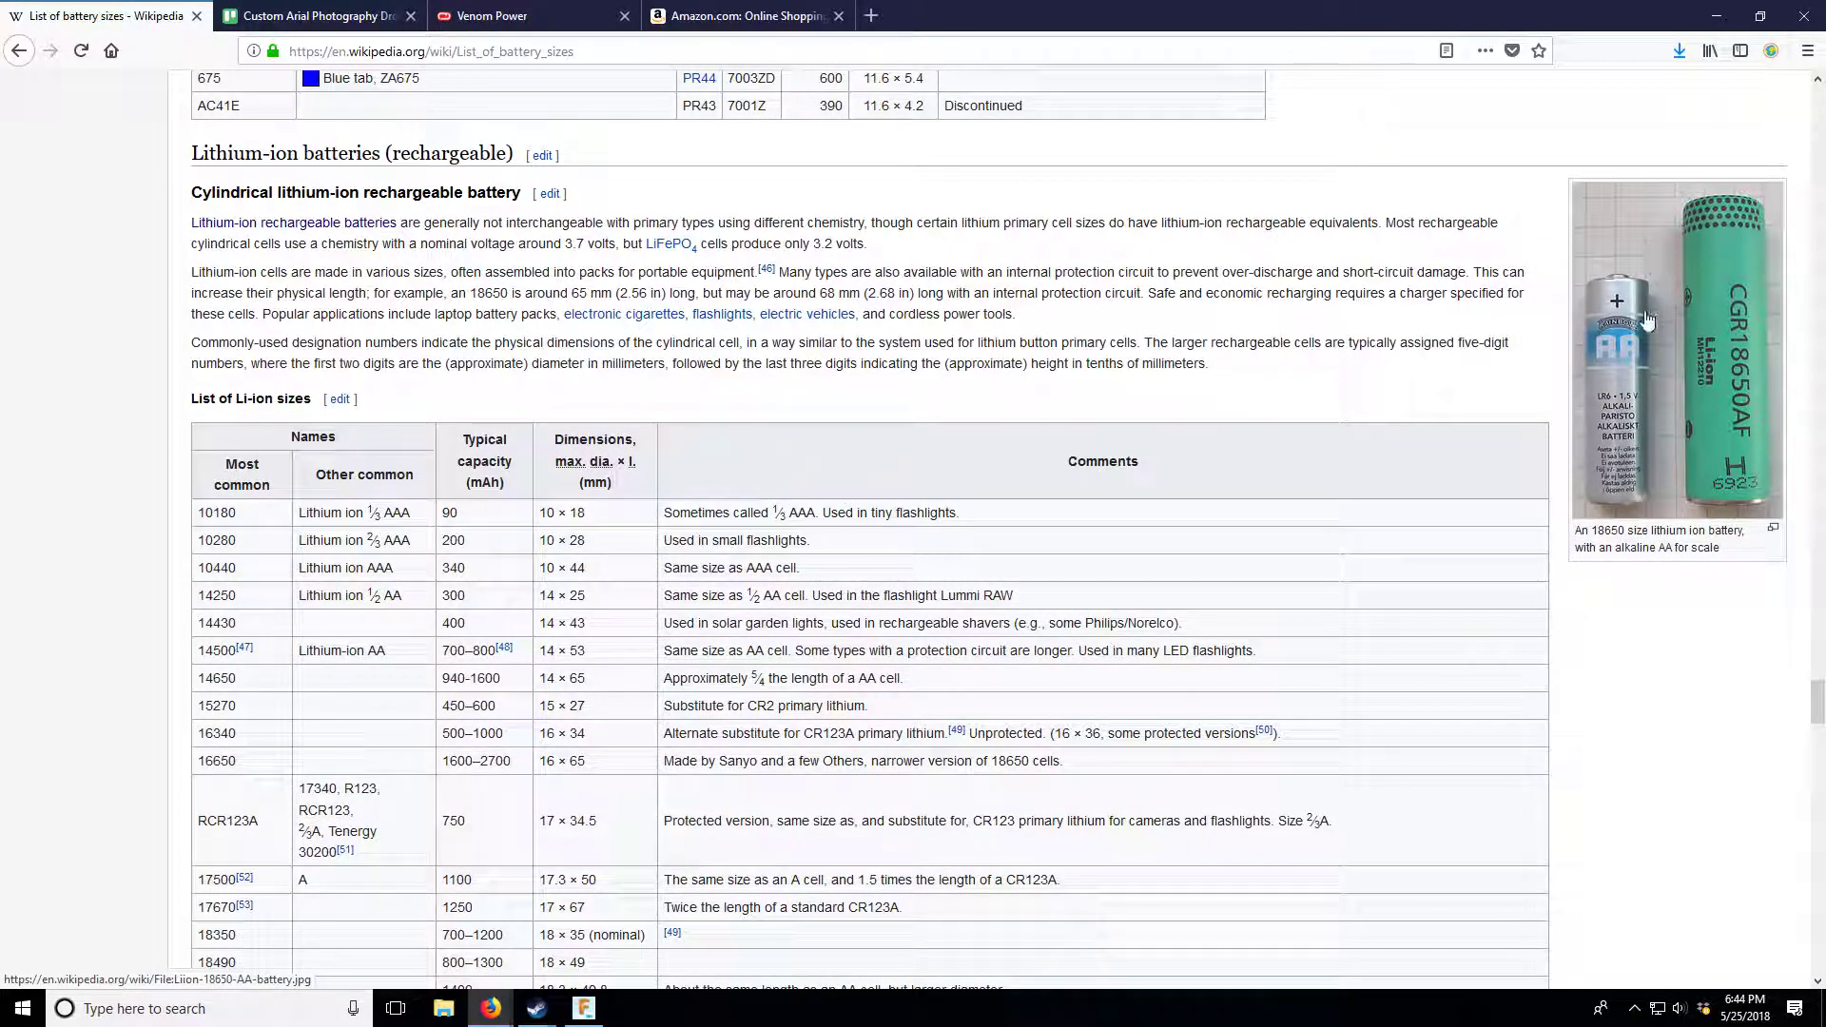
scroll(1753, 327, down, 2)
scroll(1756, 412, up, 3)
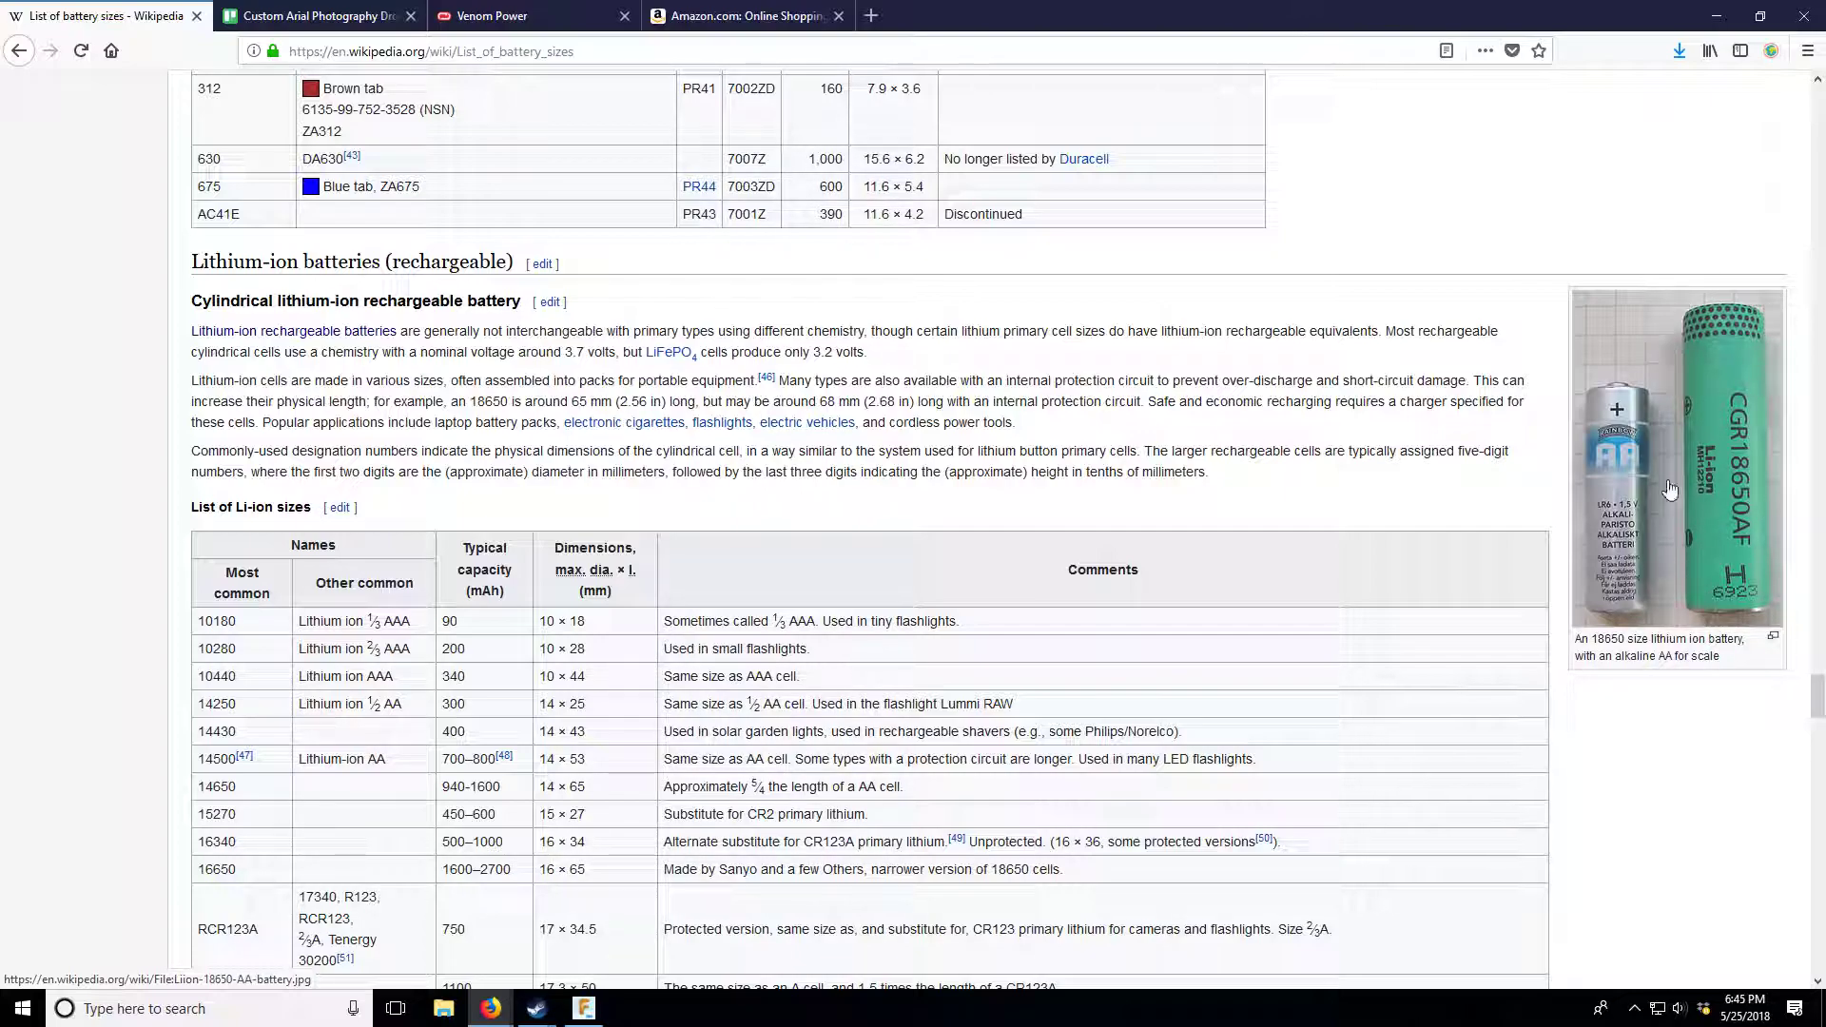
- Review the Wikipedia Li-ion sizes table, checking the typical capacity range given for the 18650 cell
scroll(1459, 583, down, 5)
scroll(1646, 397, up, 5)
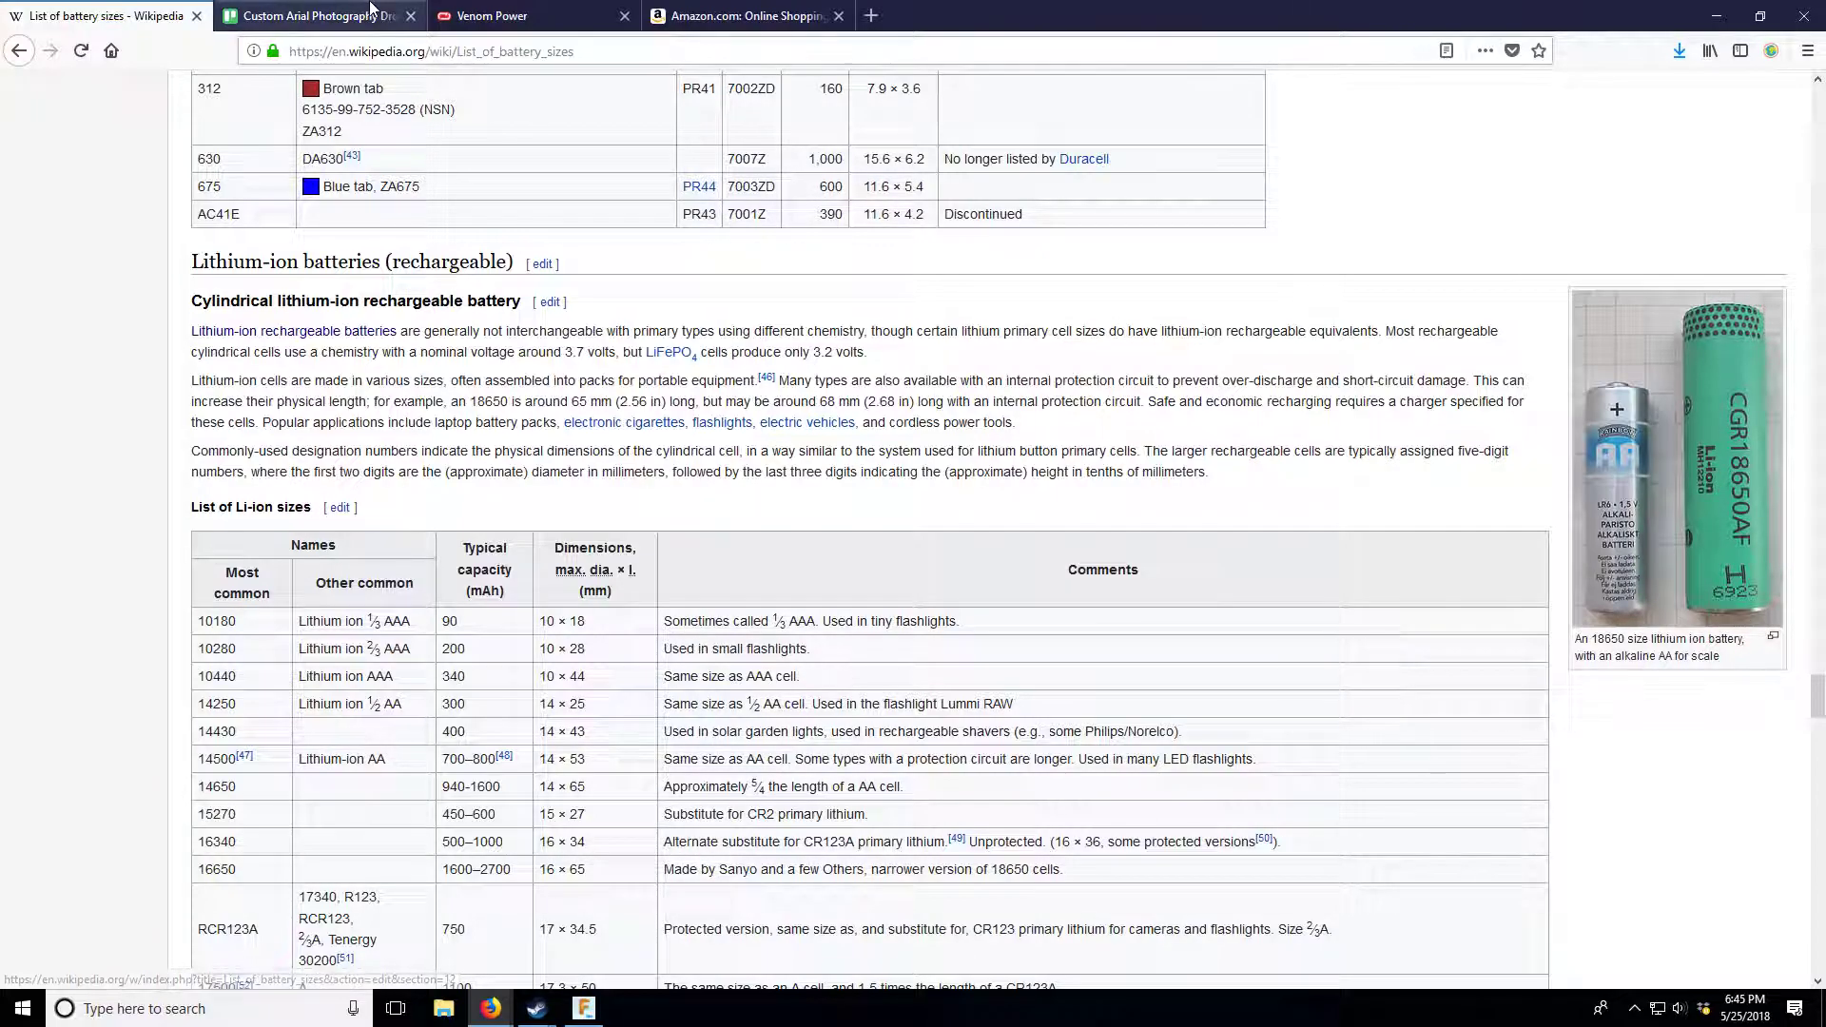
click(314, 15)
click(514, 15)
click(680, 12)
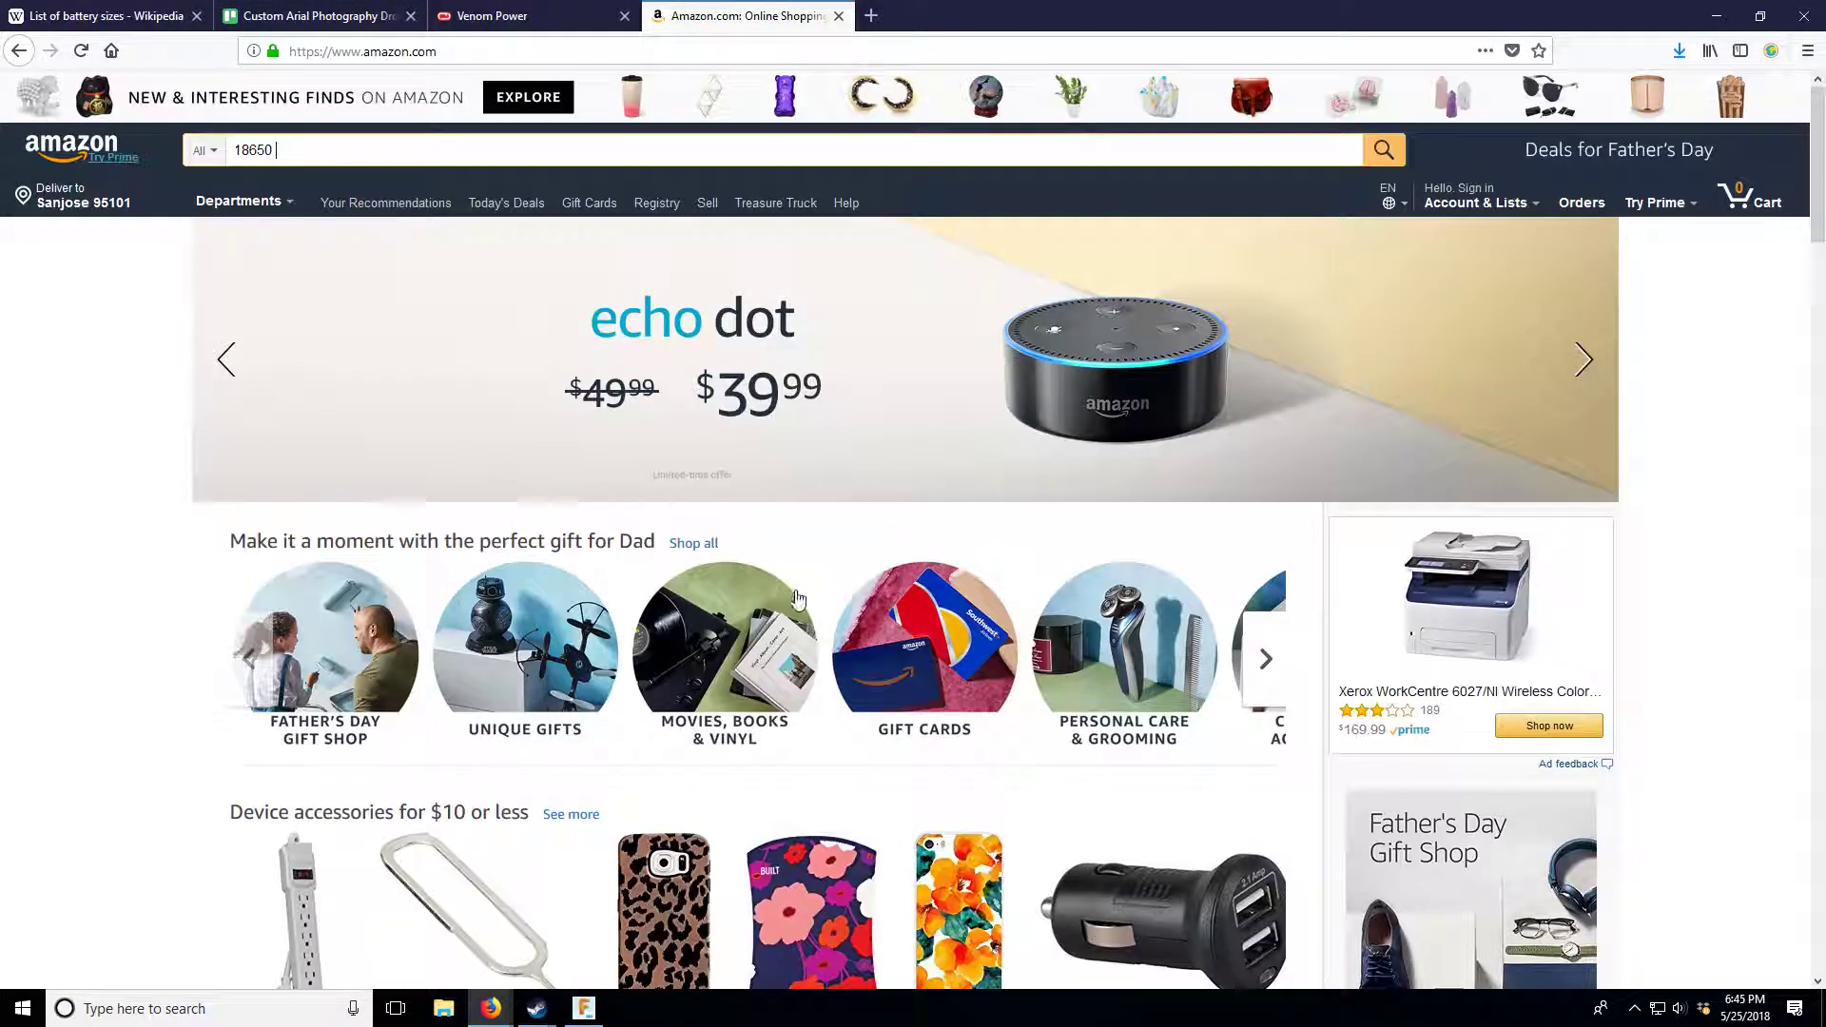
click(36, 12)
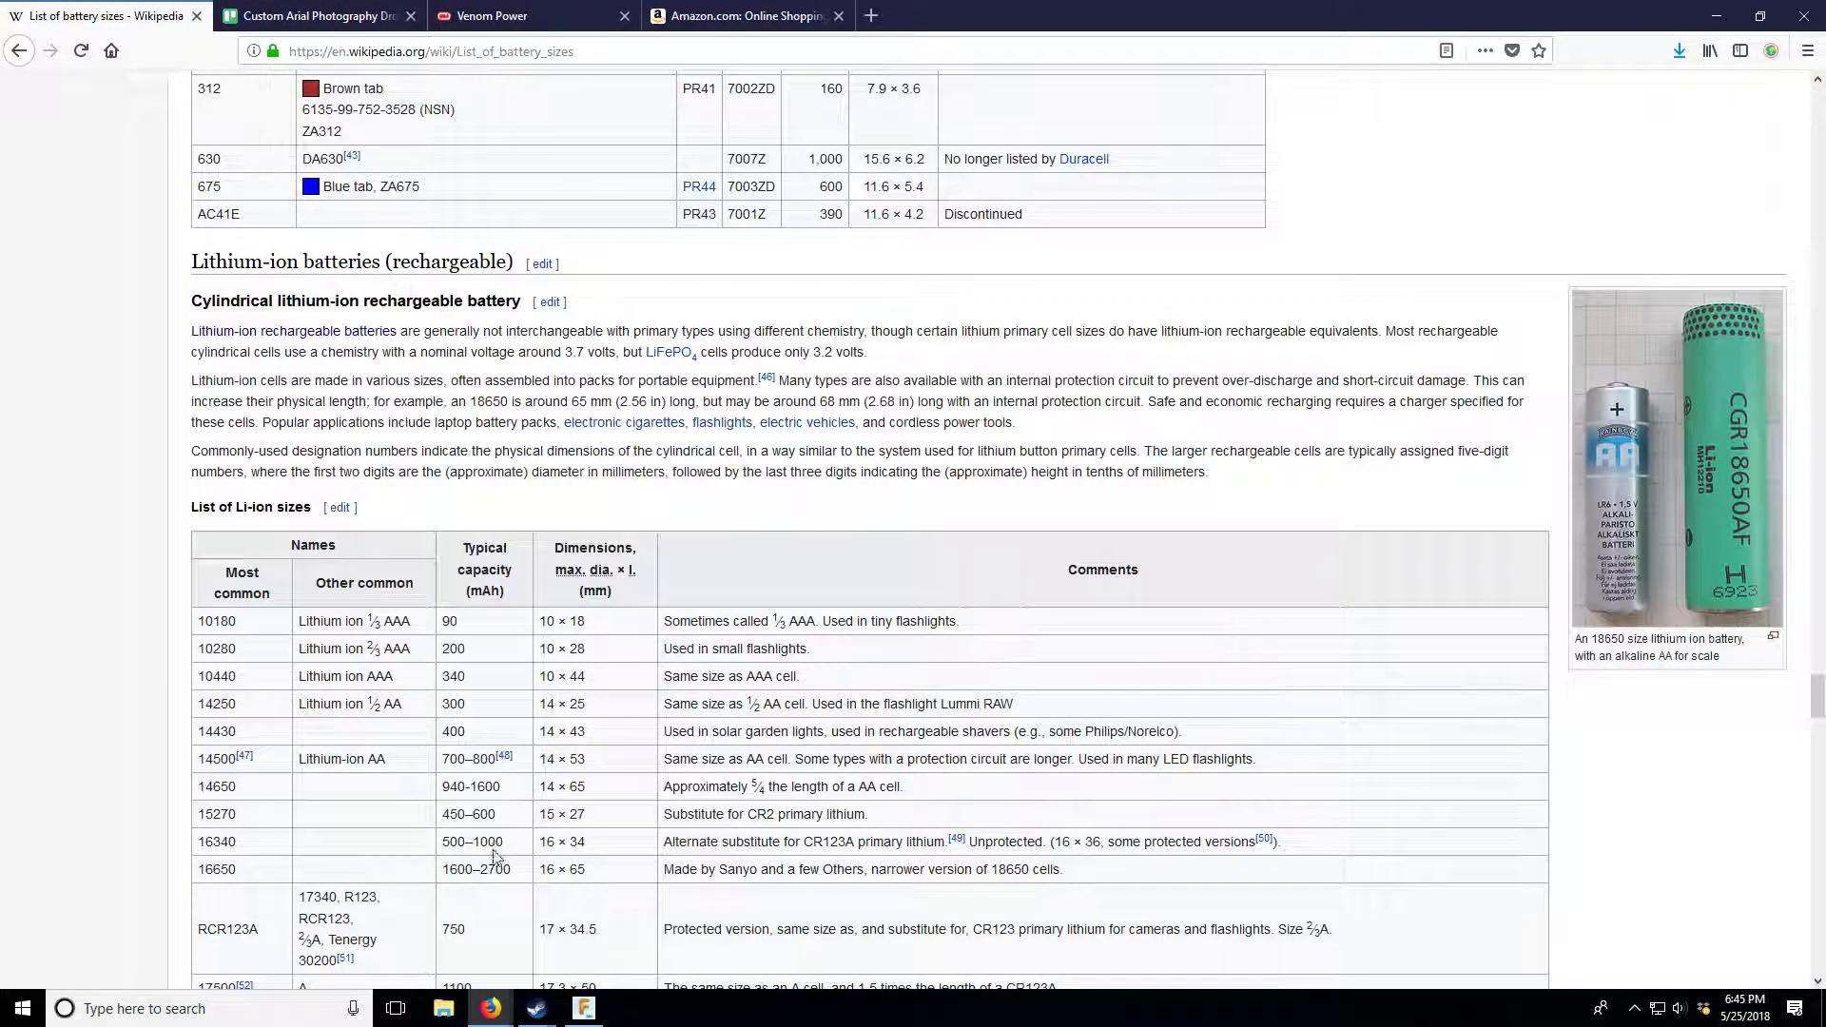
scroll(367, 535, down, 3)
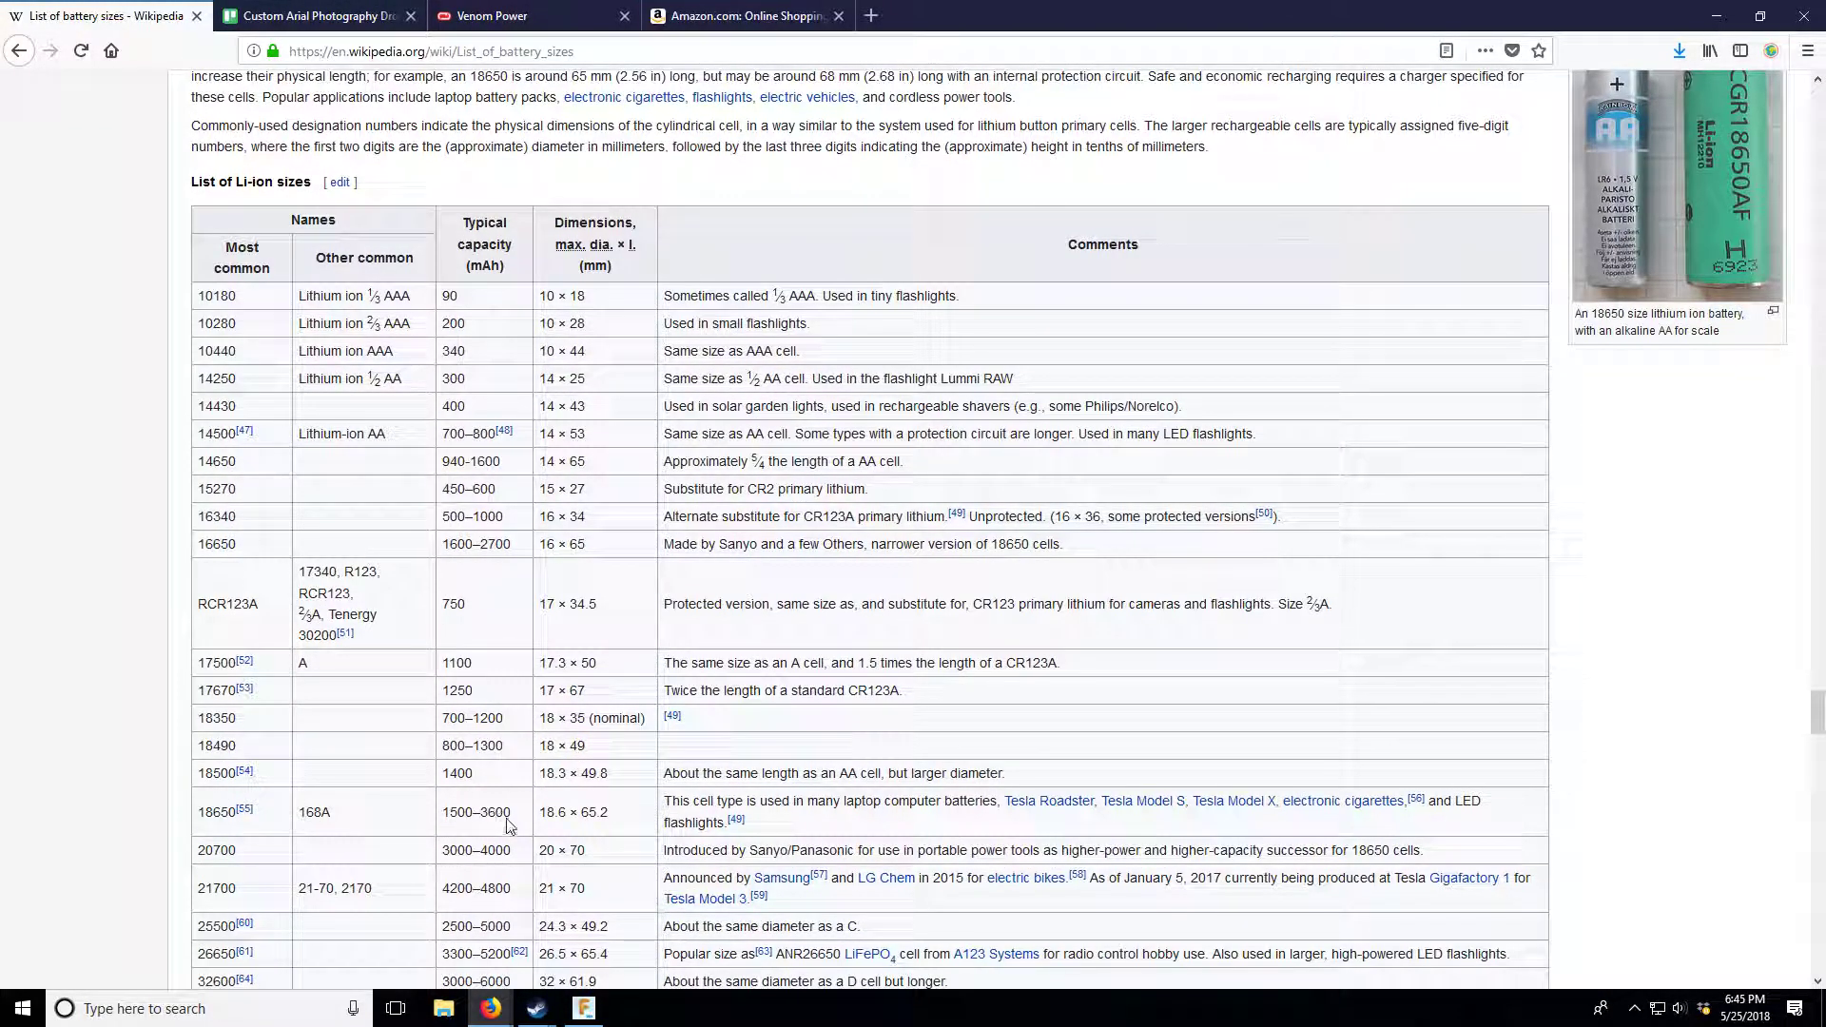
- Extend the Amazon product search to "18650 3600 mah" and run it
click(304, 15)
click(514, 15)
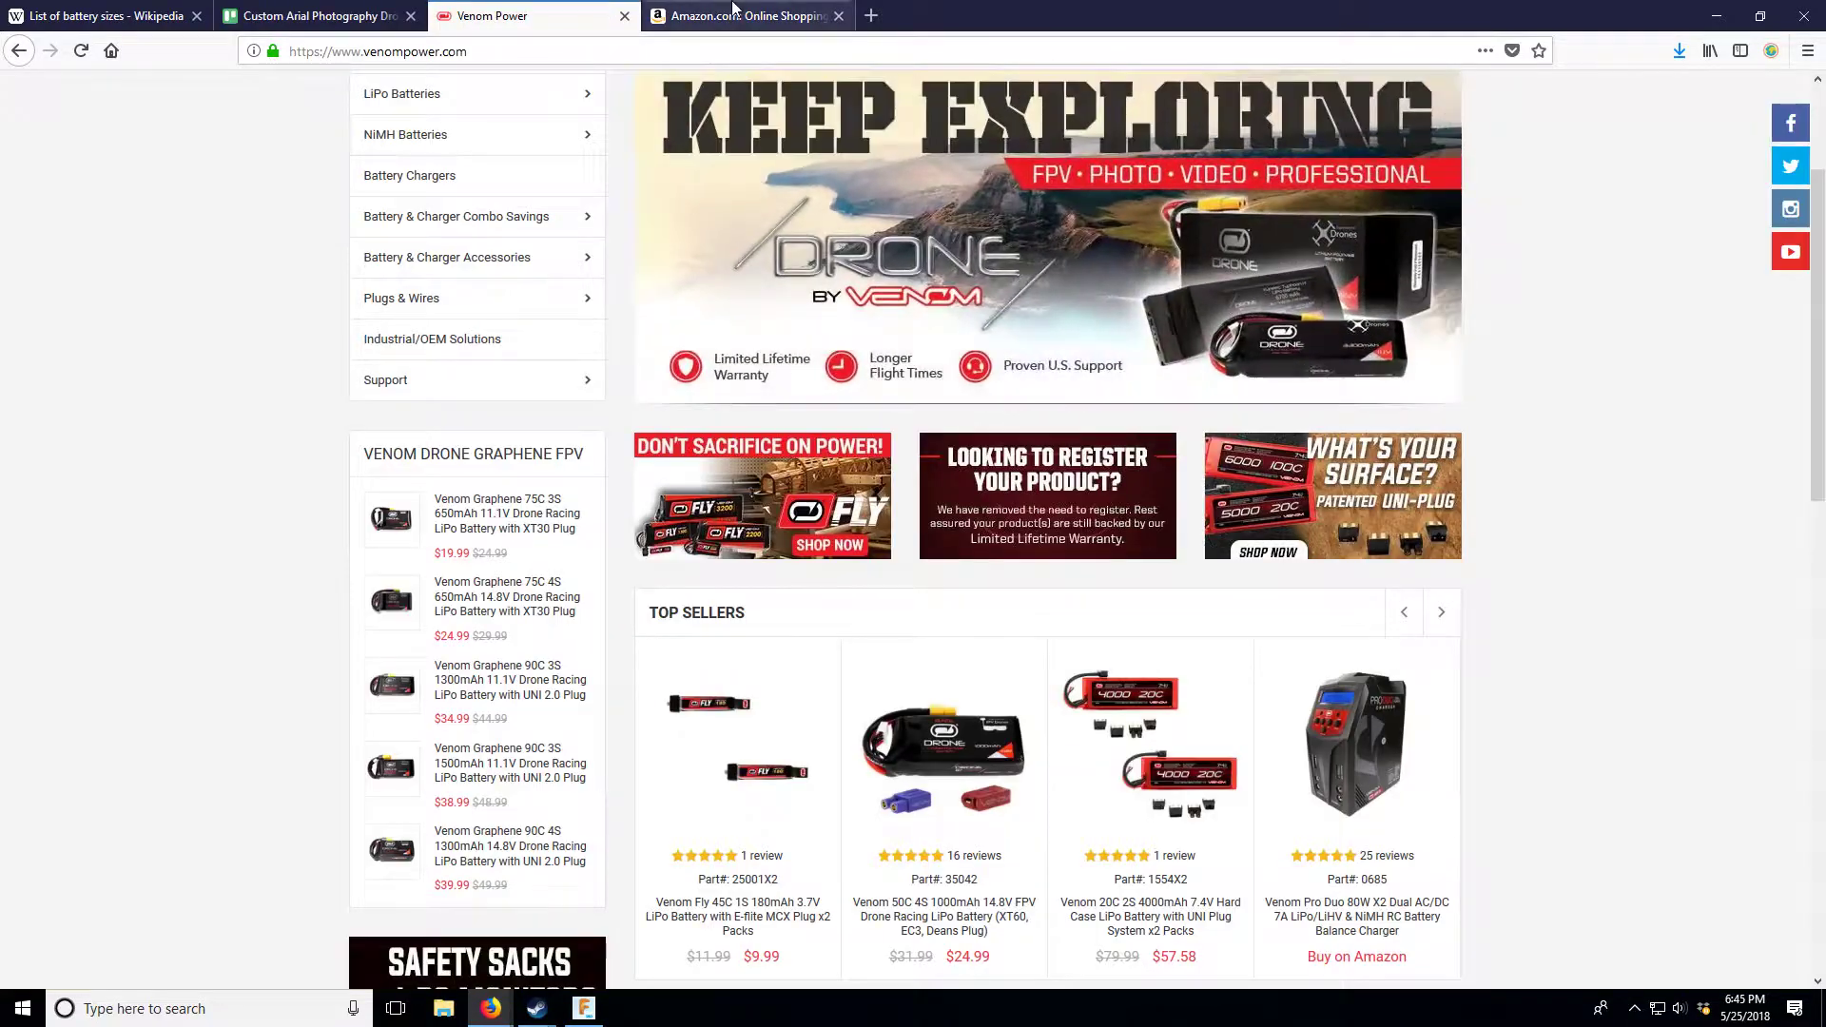
click(733, 11)
text(360)
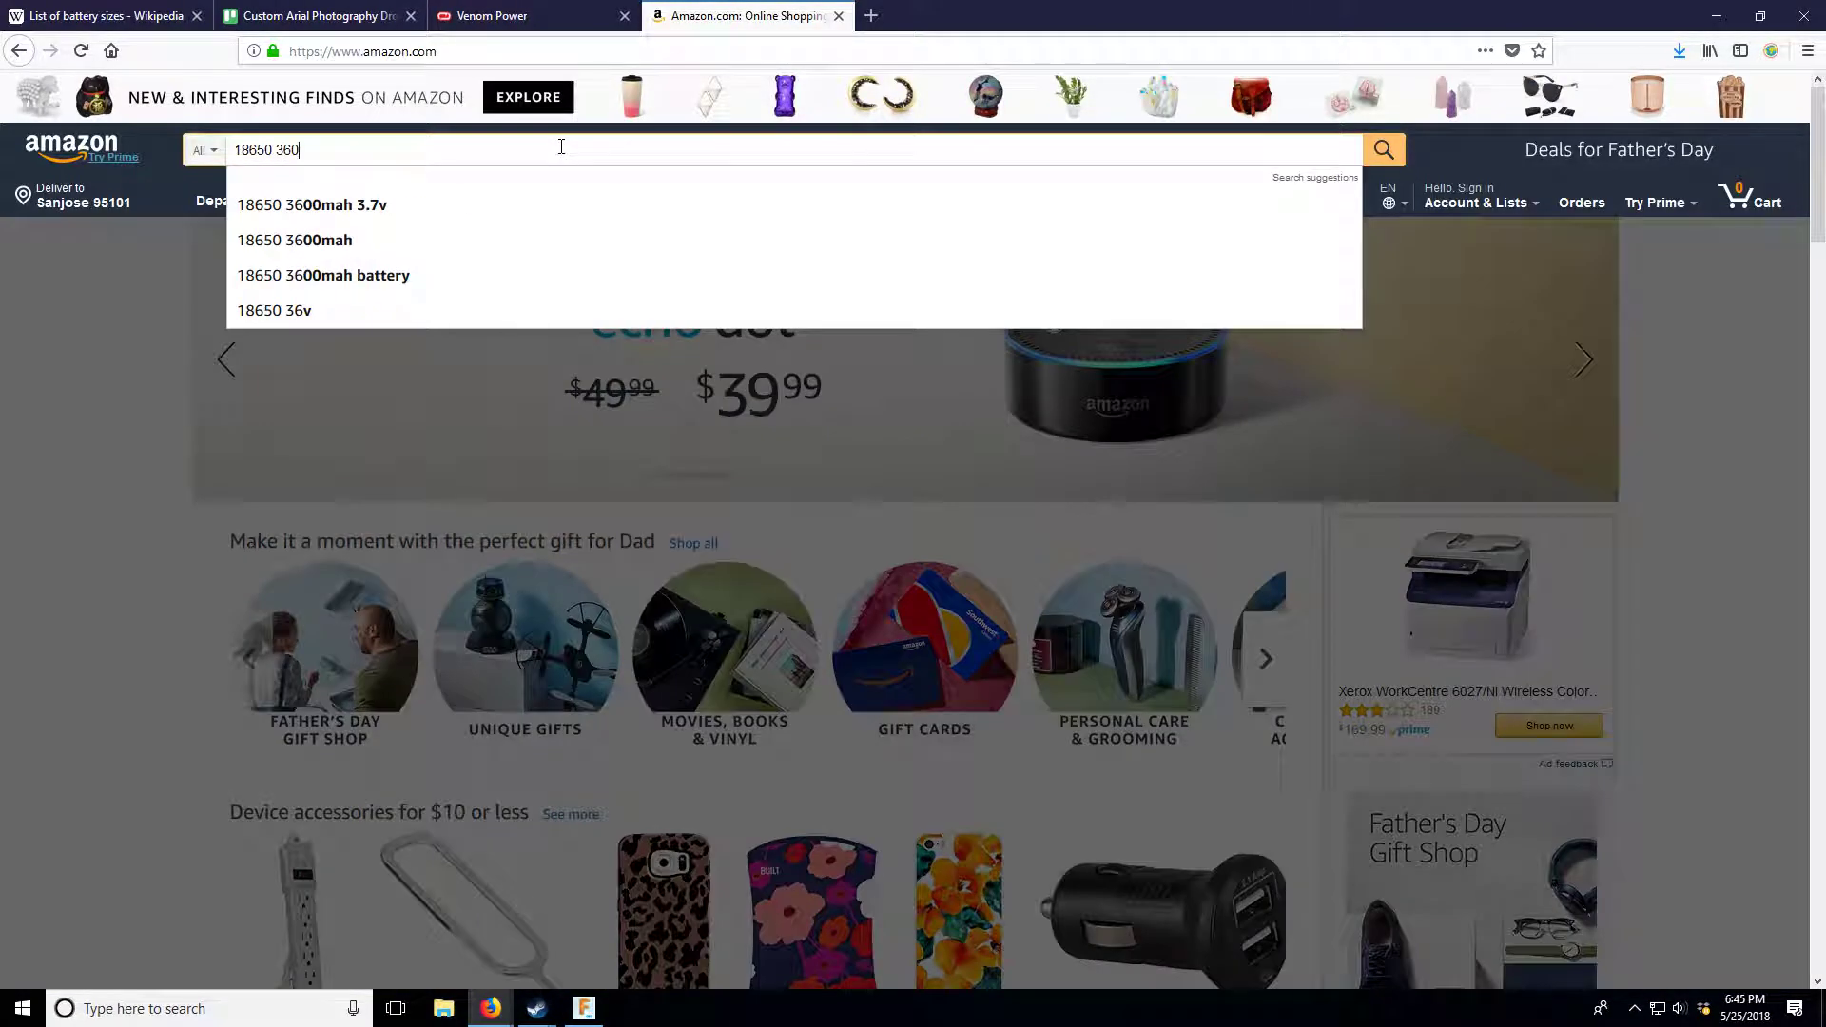
text(0 mah)
key(Return)
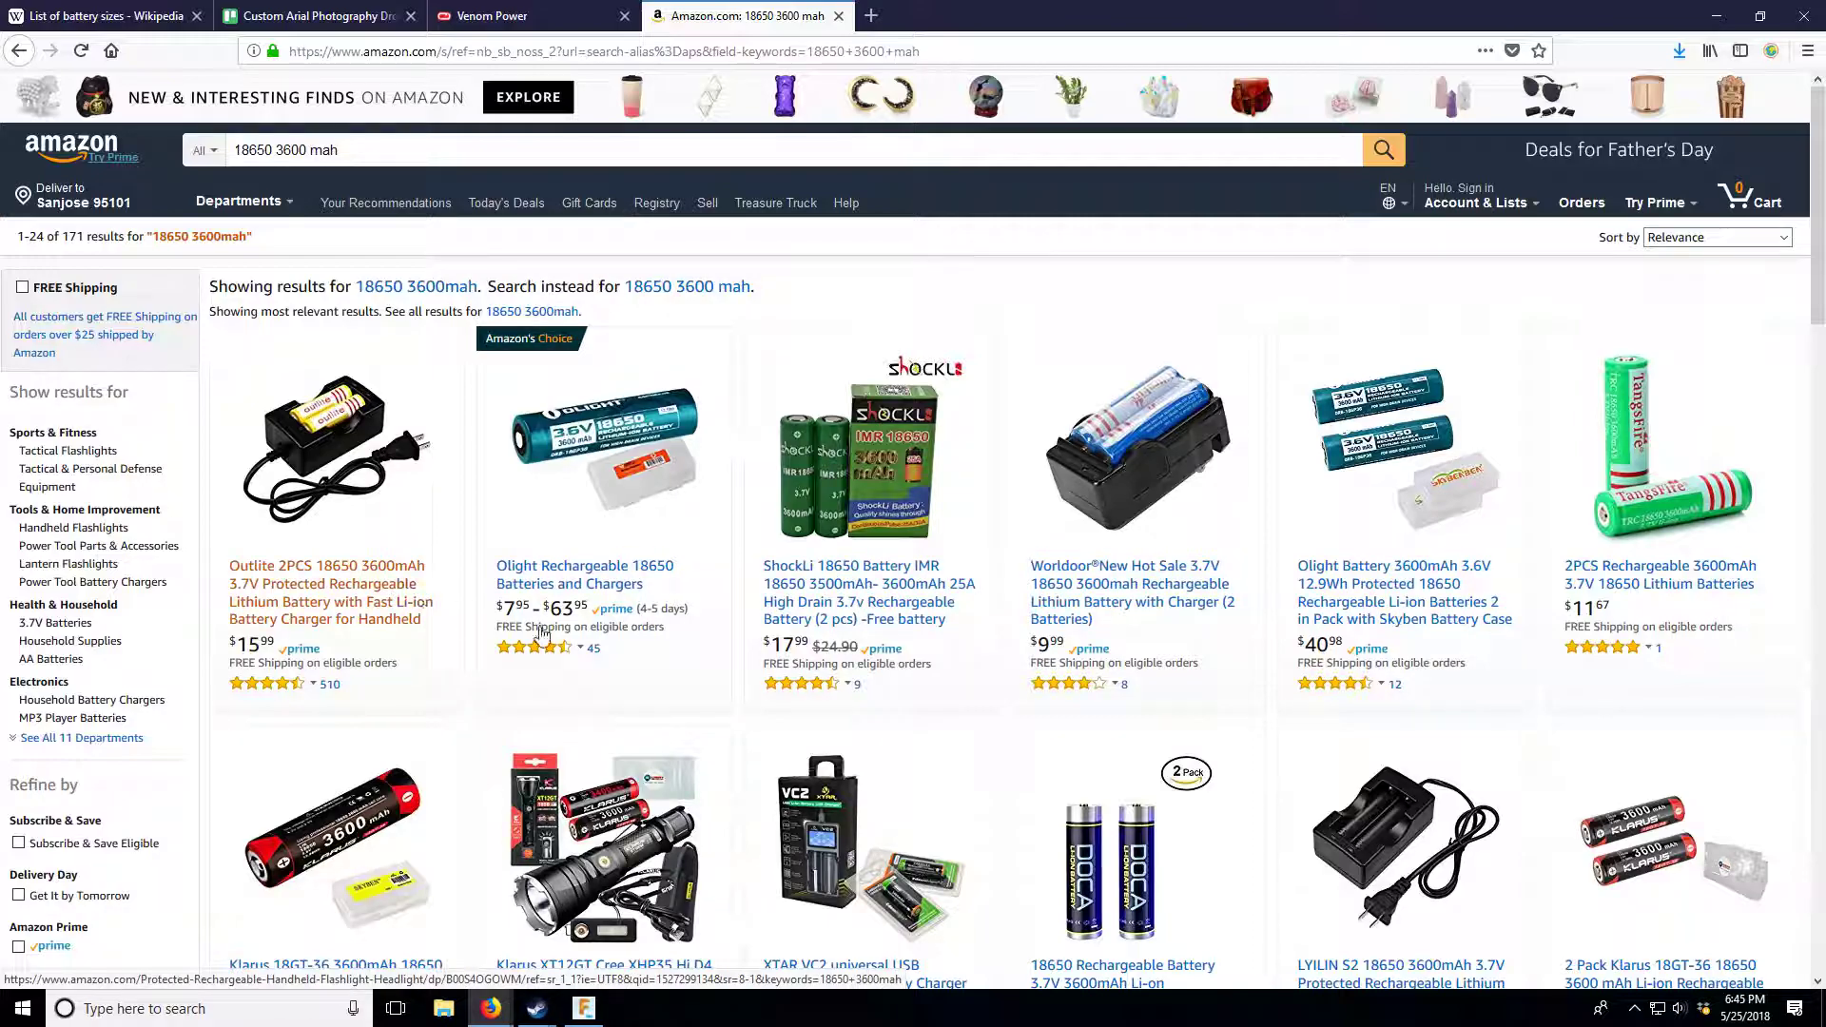
- Browse the 3600 mAh battery results and open the Klarus 18GT-36 18650 battery listing with SKYBEN case
scroll(653, 655, down, 3)
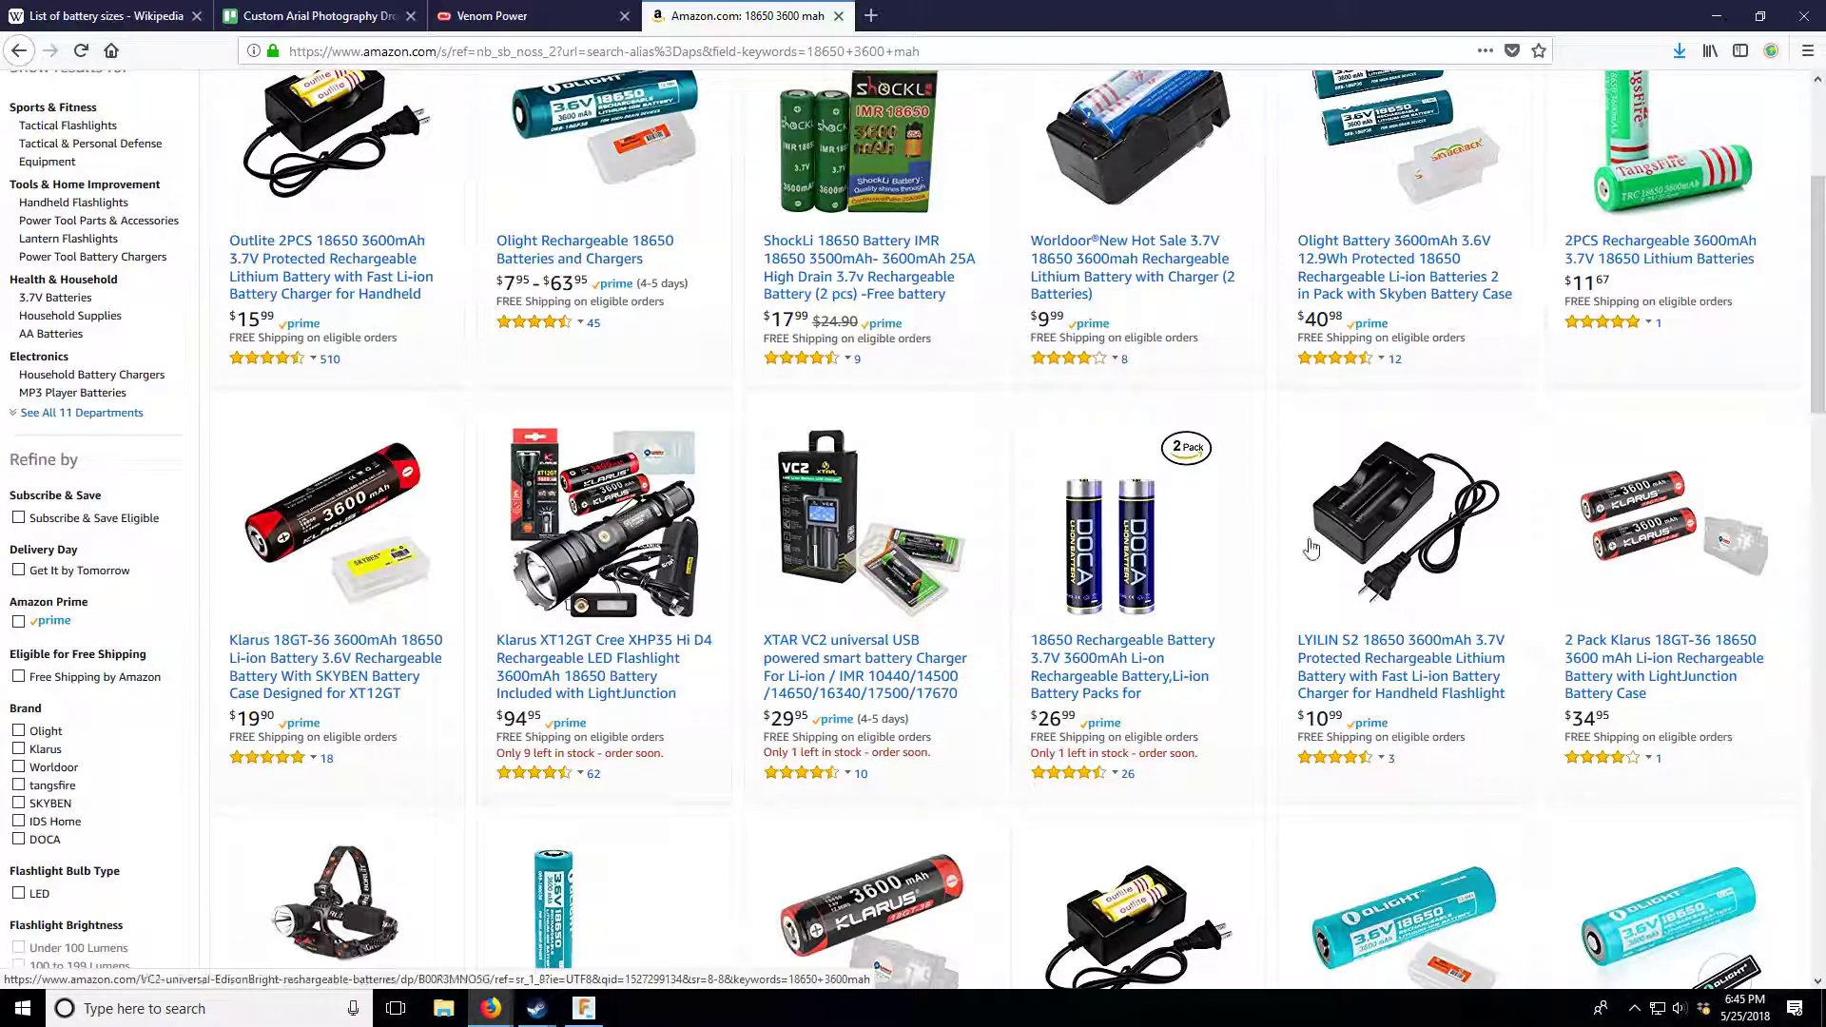
scroll(1308, 759, down, 5)
scroll(685, 589, up, 5)
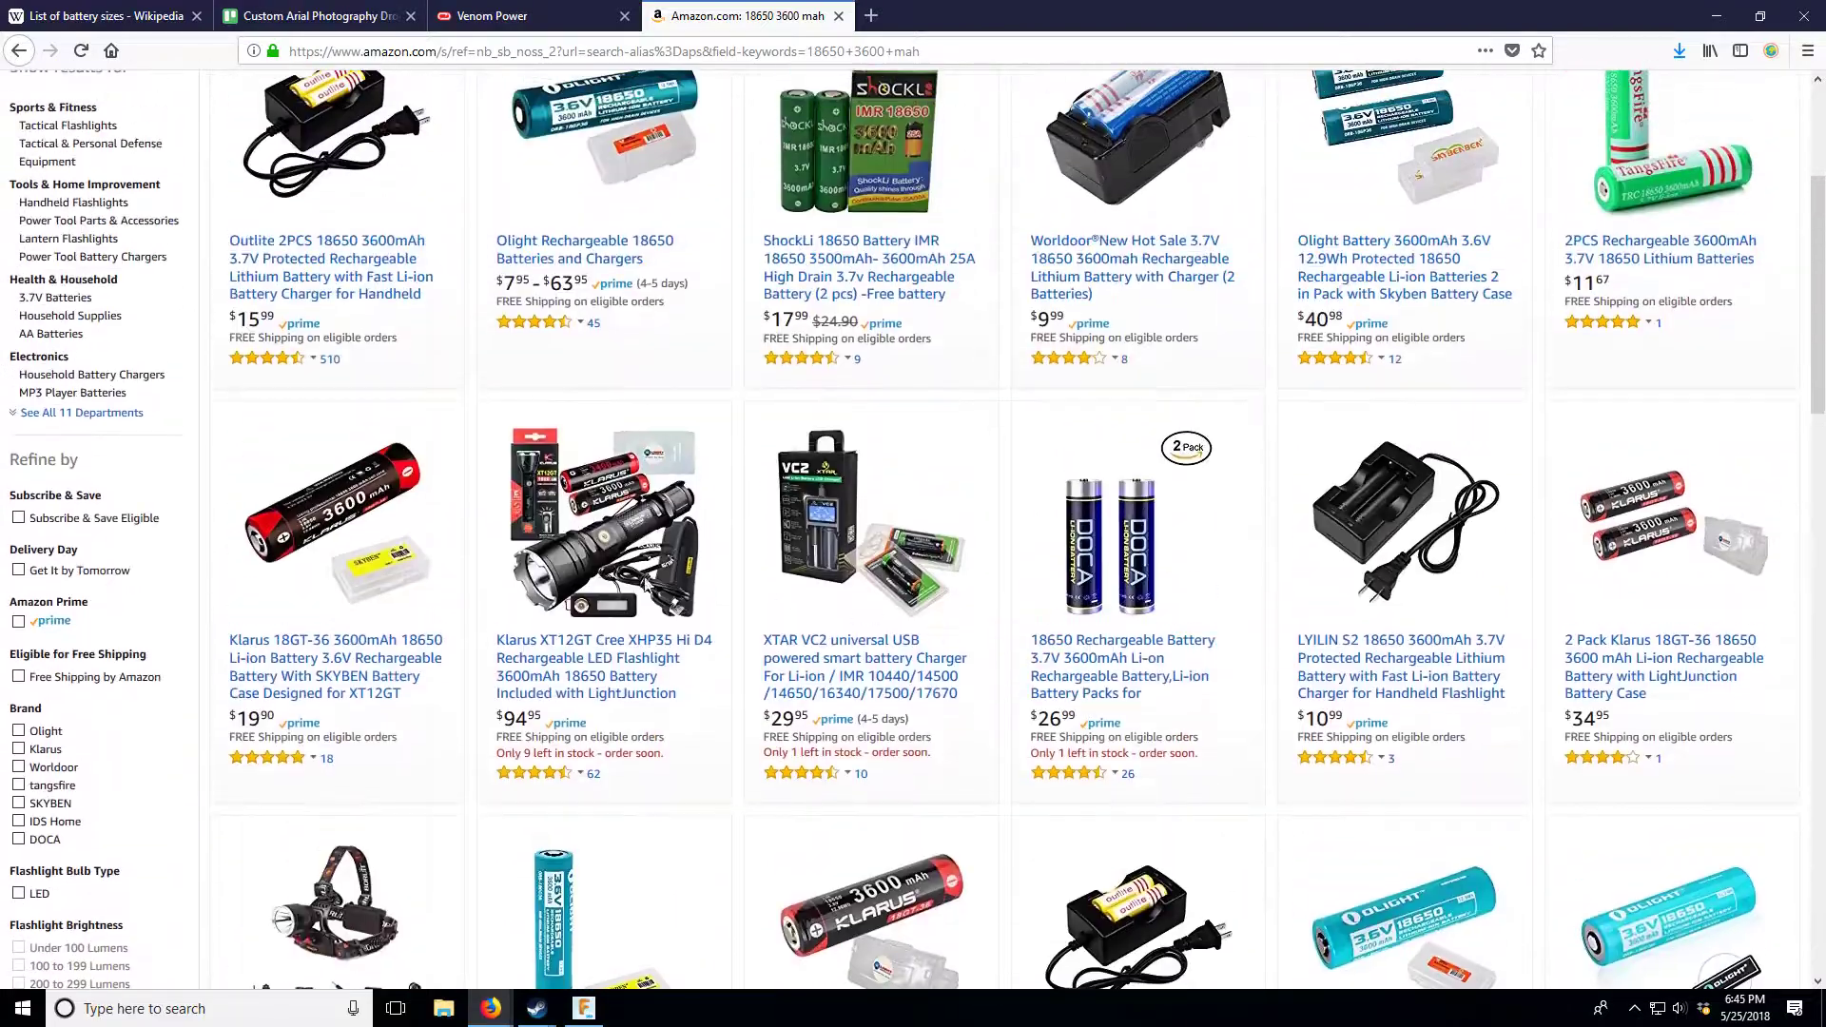
click(415, 666)
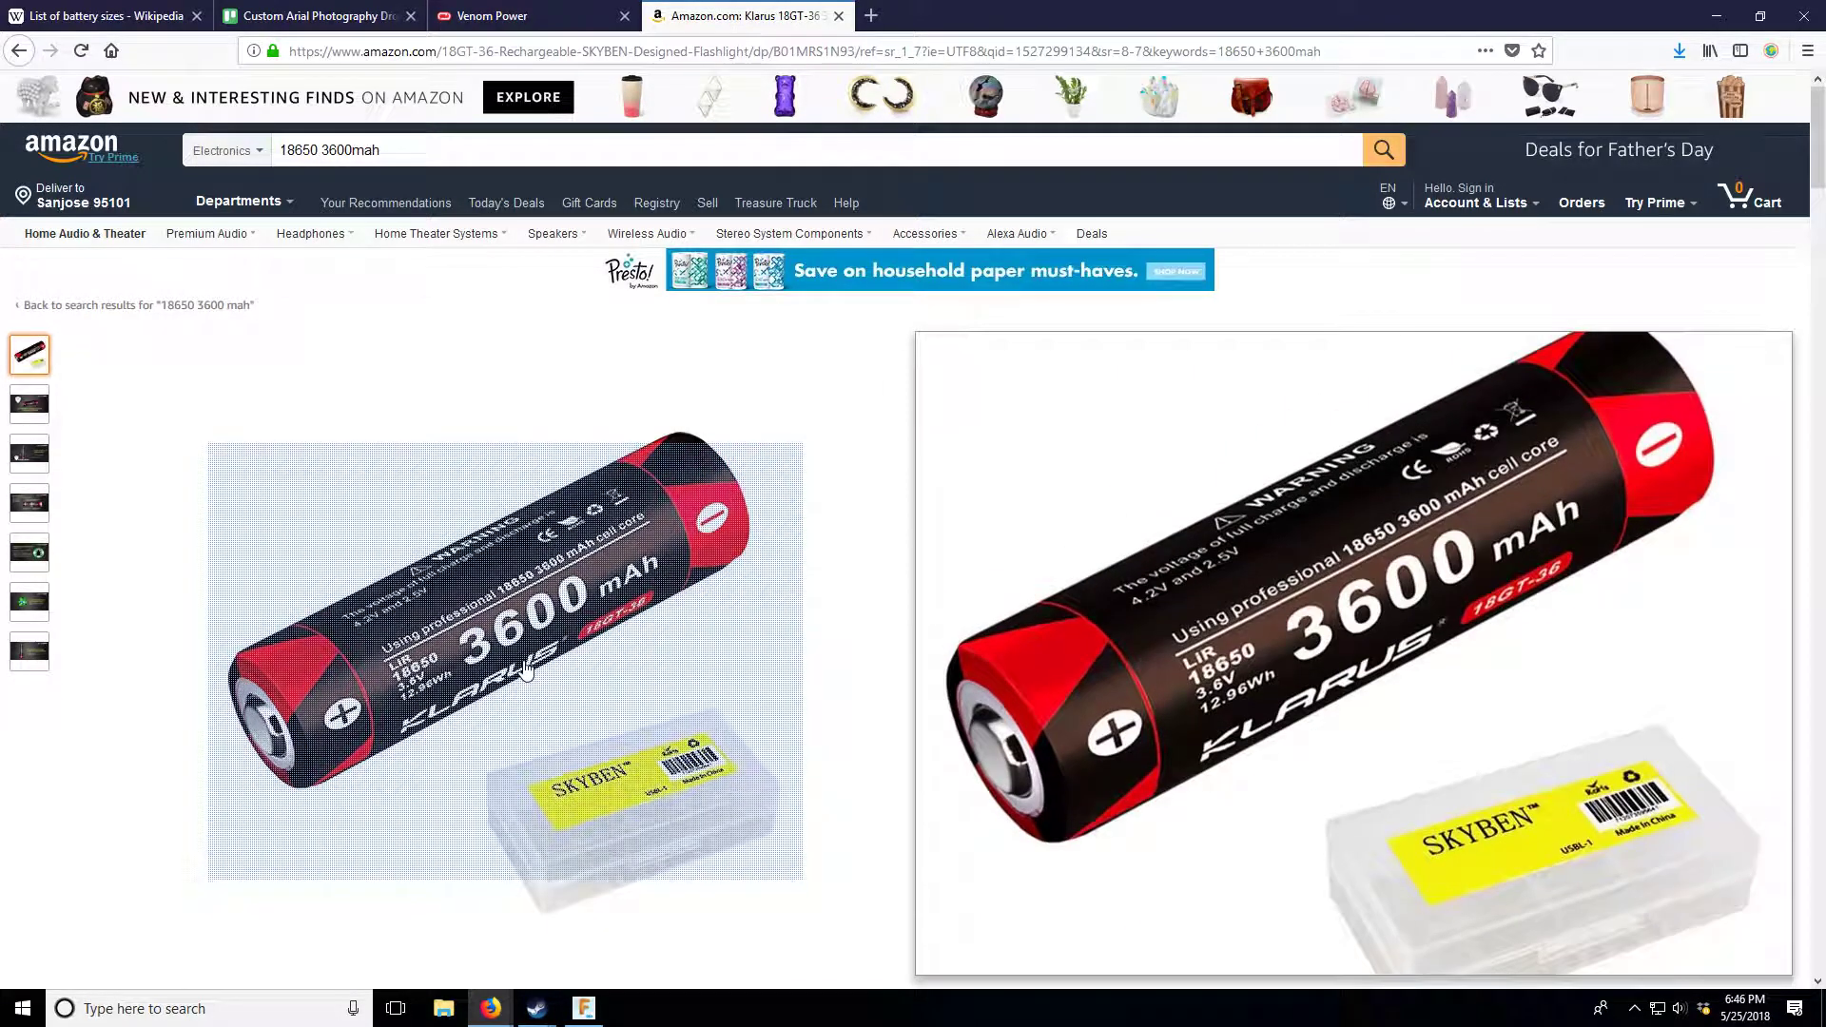
- Examine the Klarus battery's product description, specifications and product information, along with its main listing details
scroll(525, 660, down, 15)
scroll(525, 660, down, 6)
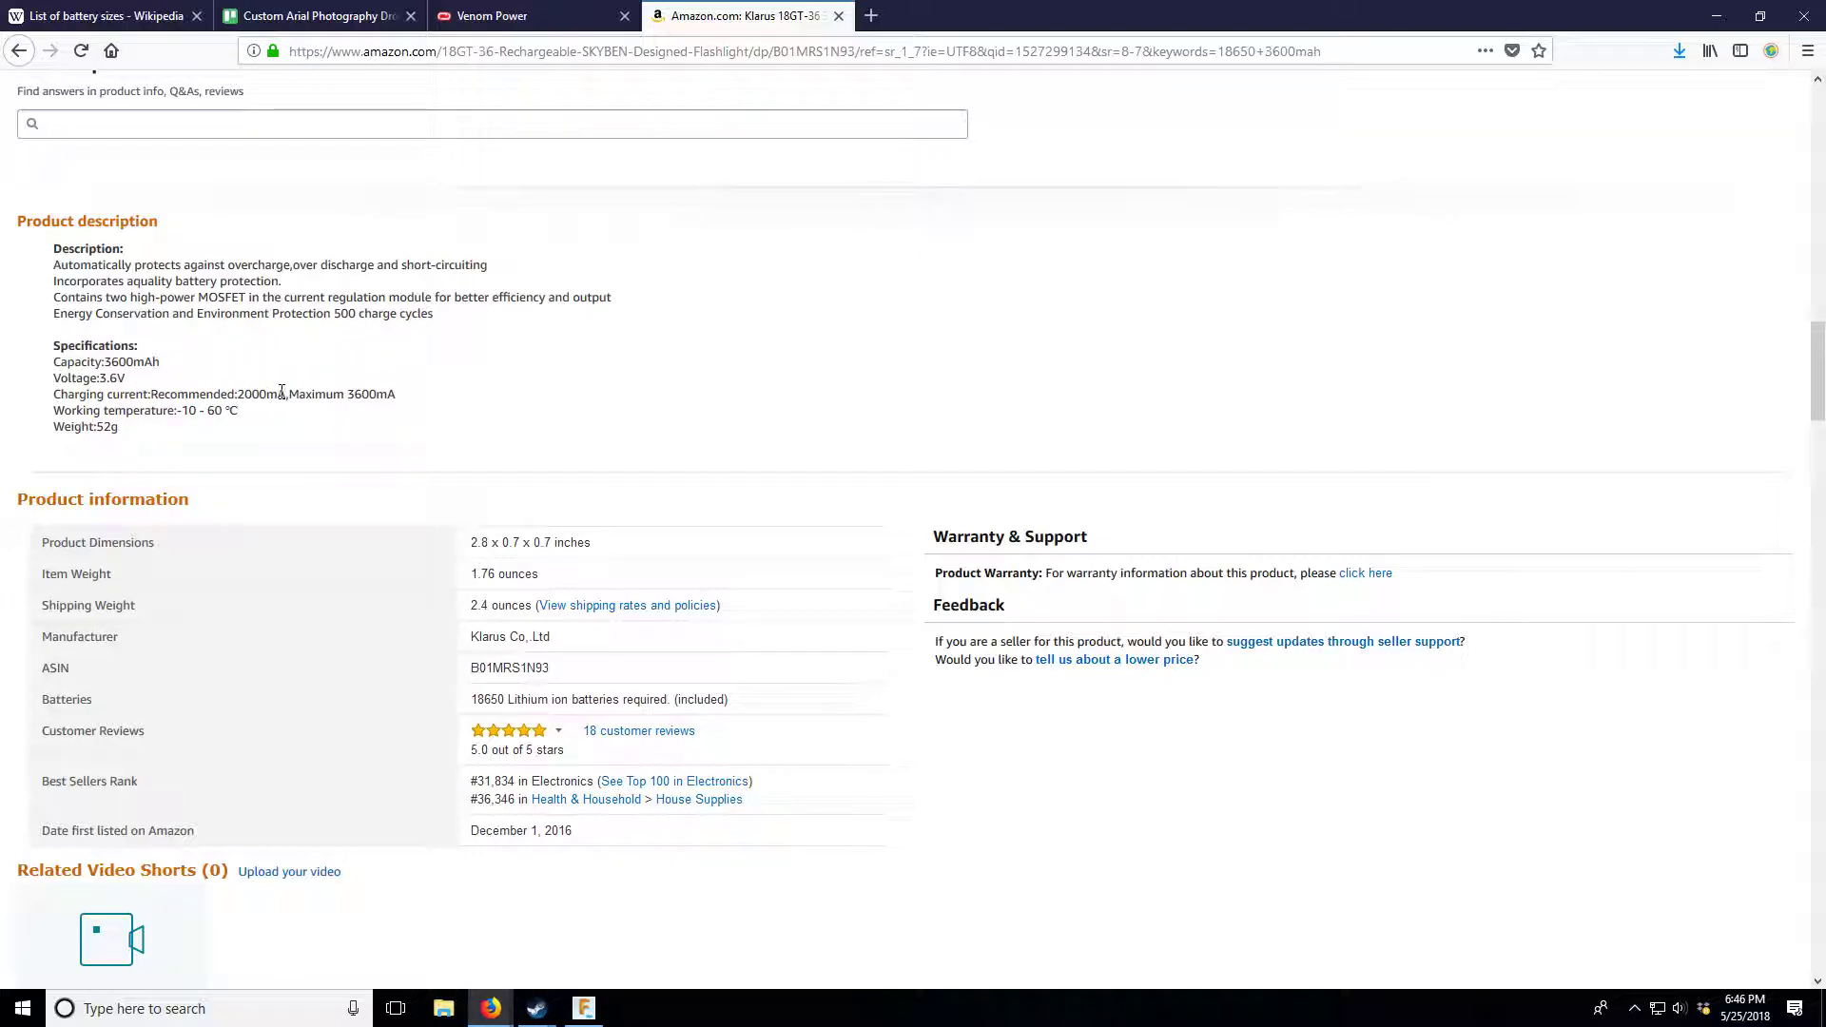
scroll(343, 412, up, 15)
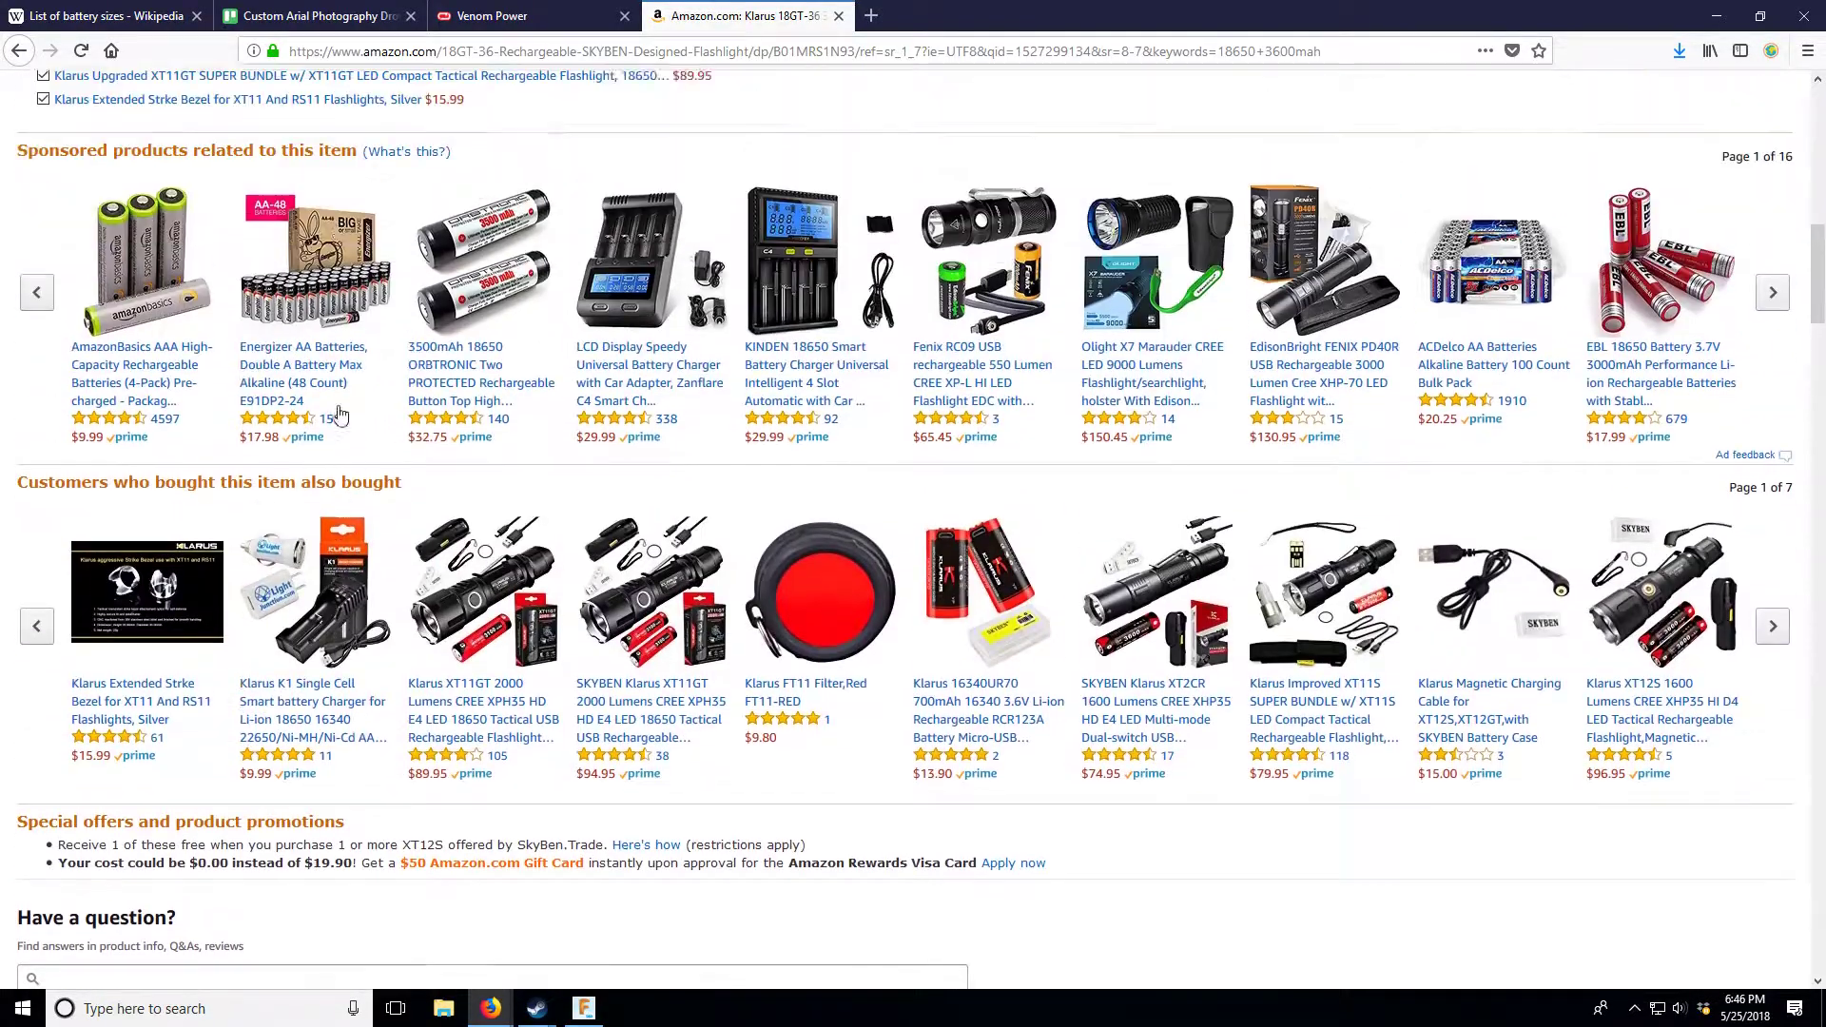
scroll(342, 412, up, 5)
scroll(350, 726, down, 20)
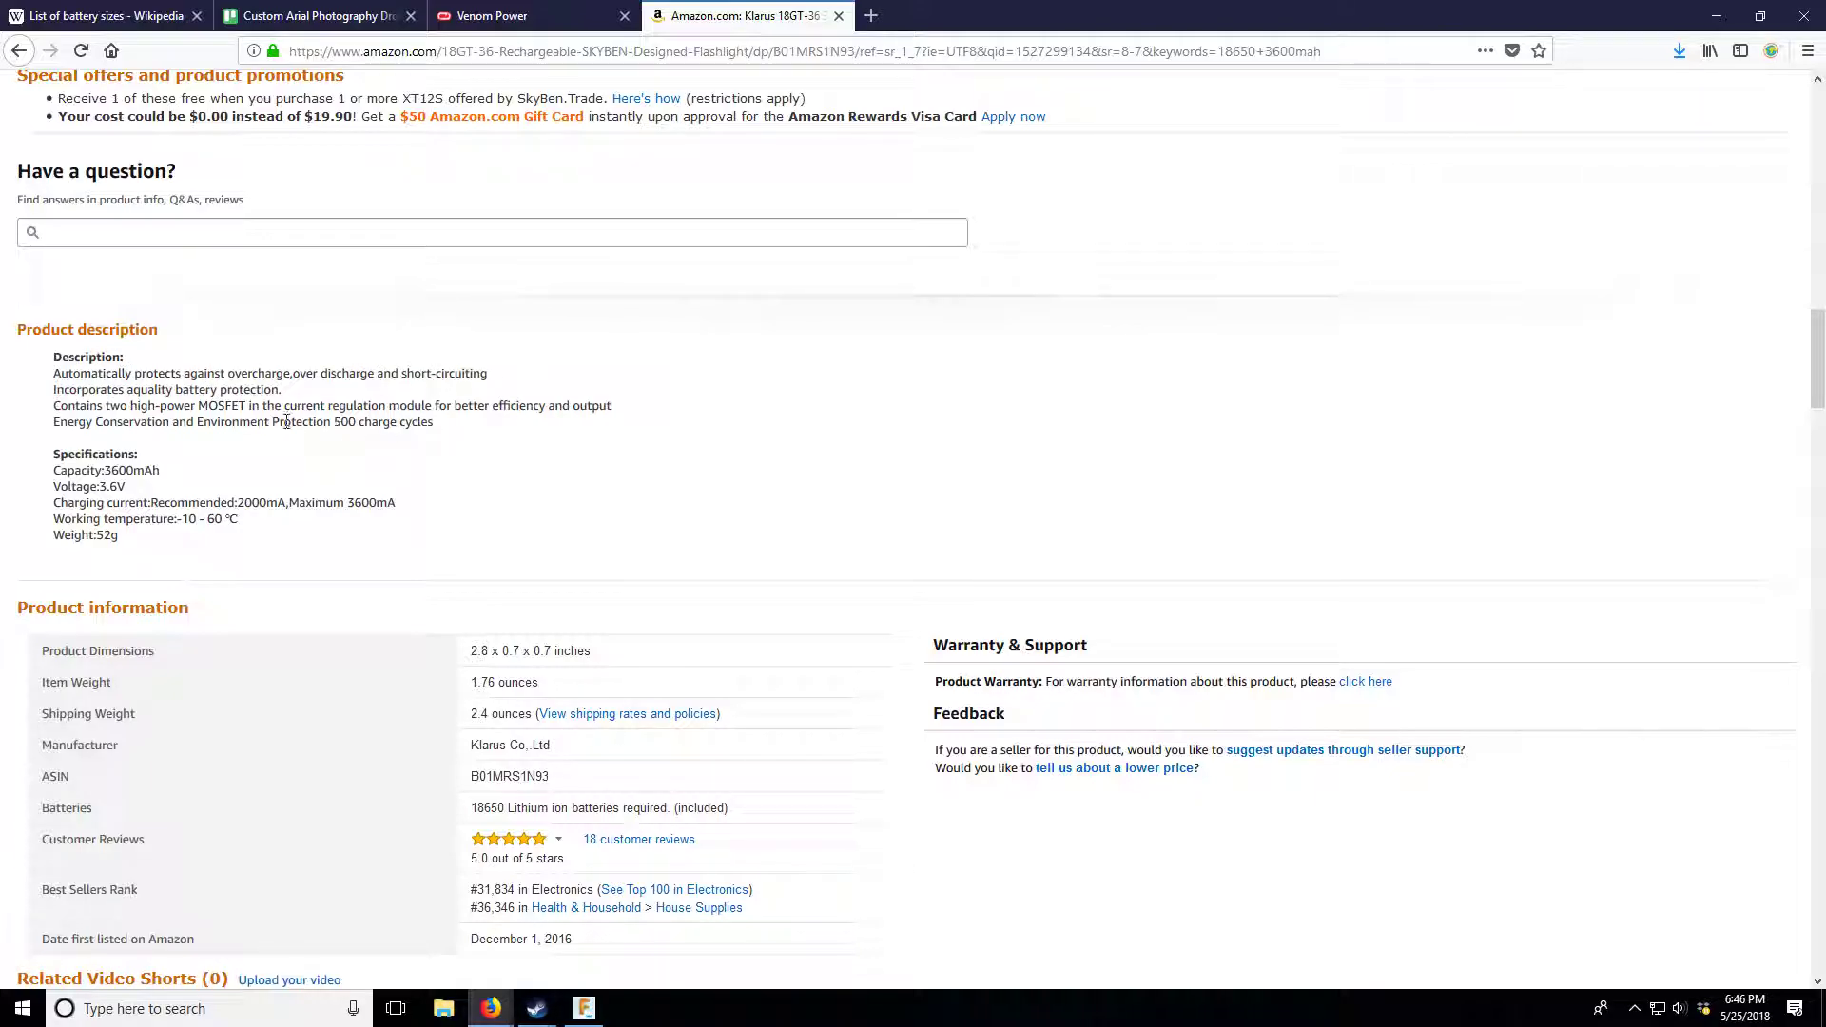
scroll(385, 381, up, 20)
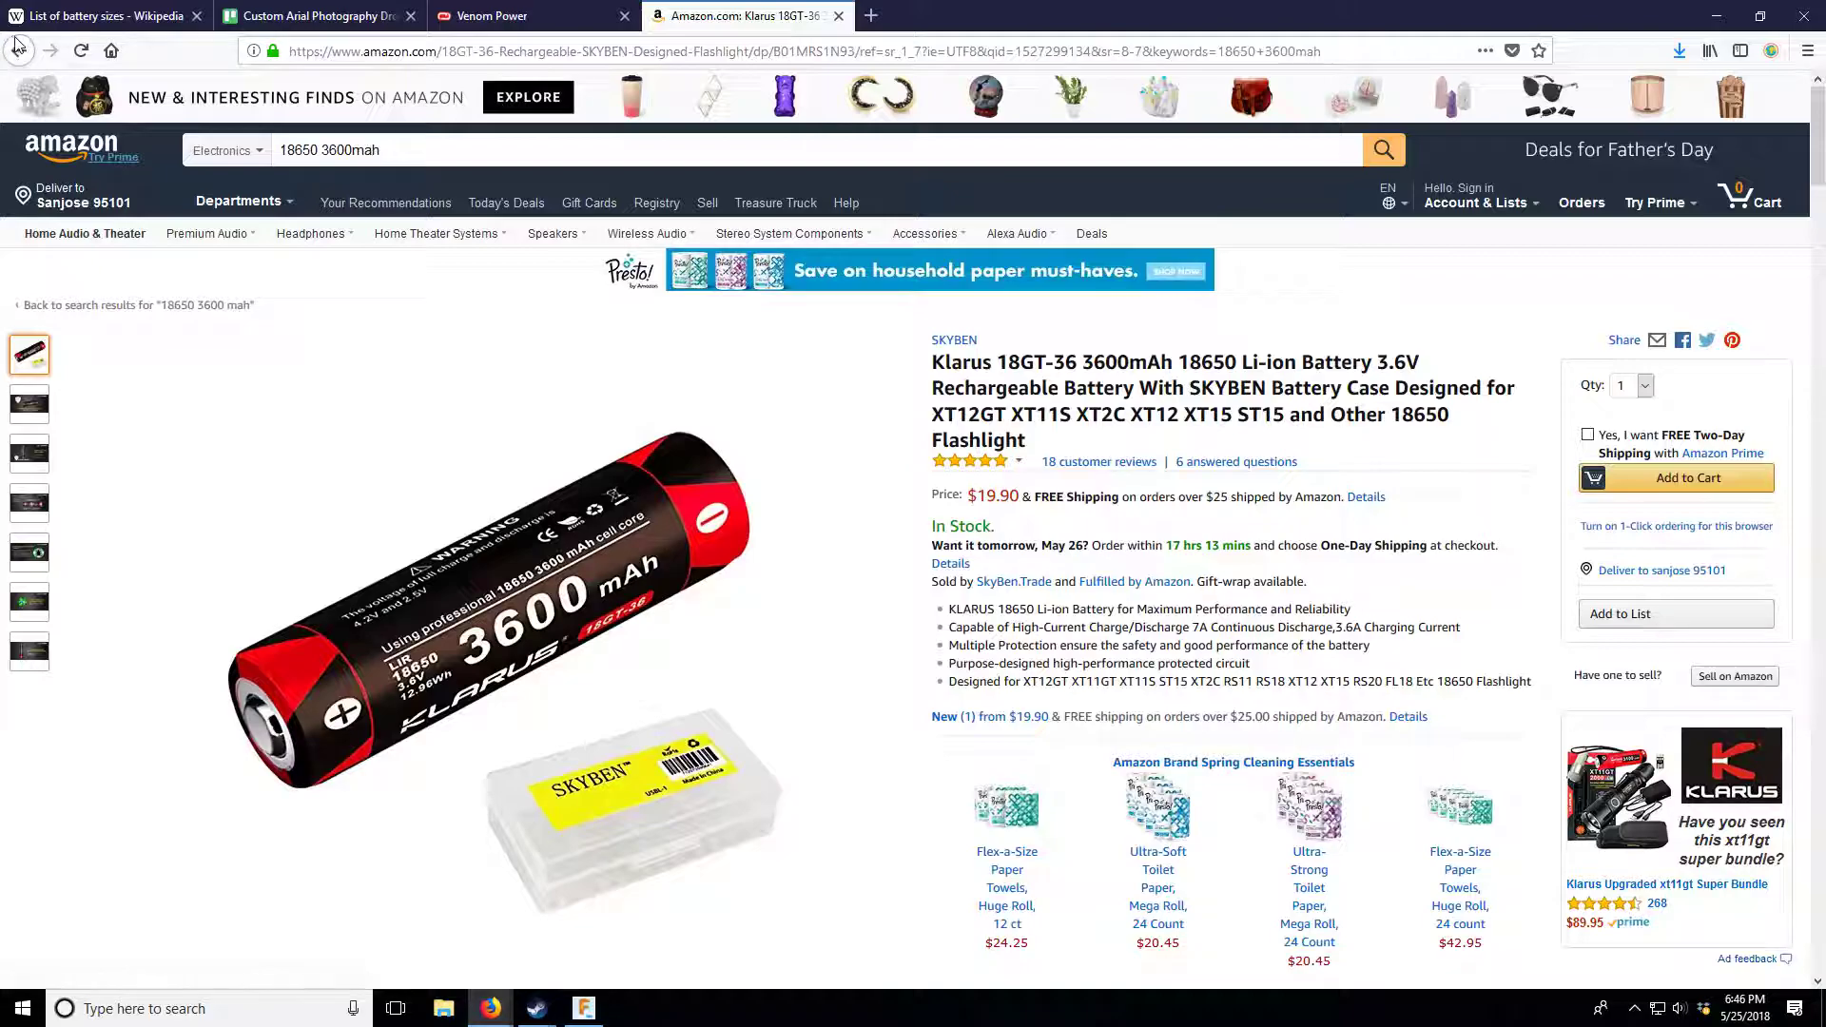
- Return to the search results, open the Olight Rechargeable 18650 listing and examine its battery specifications for comparison
click(18, 50)
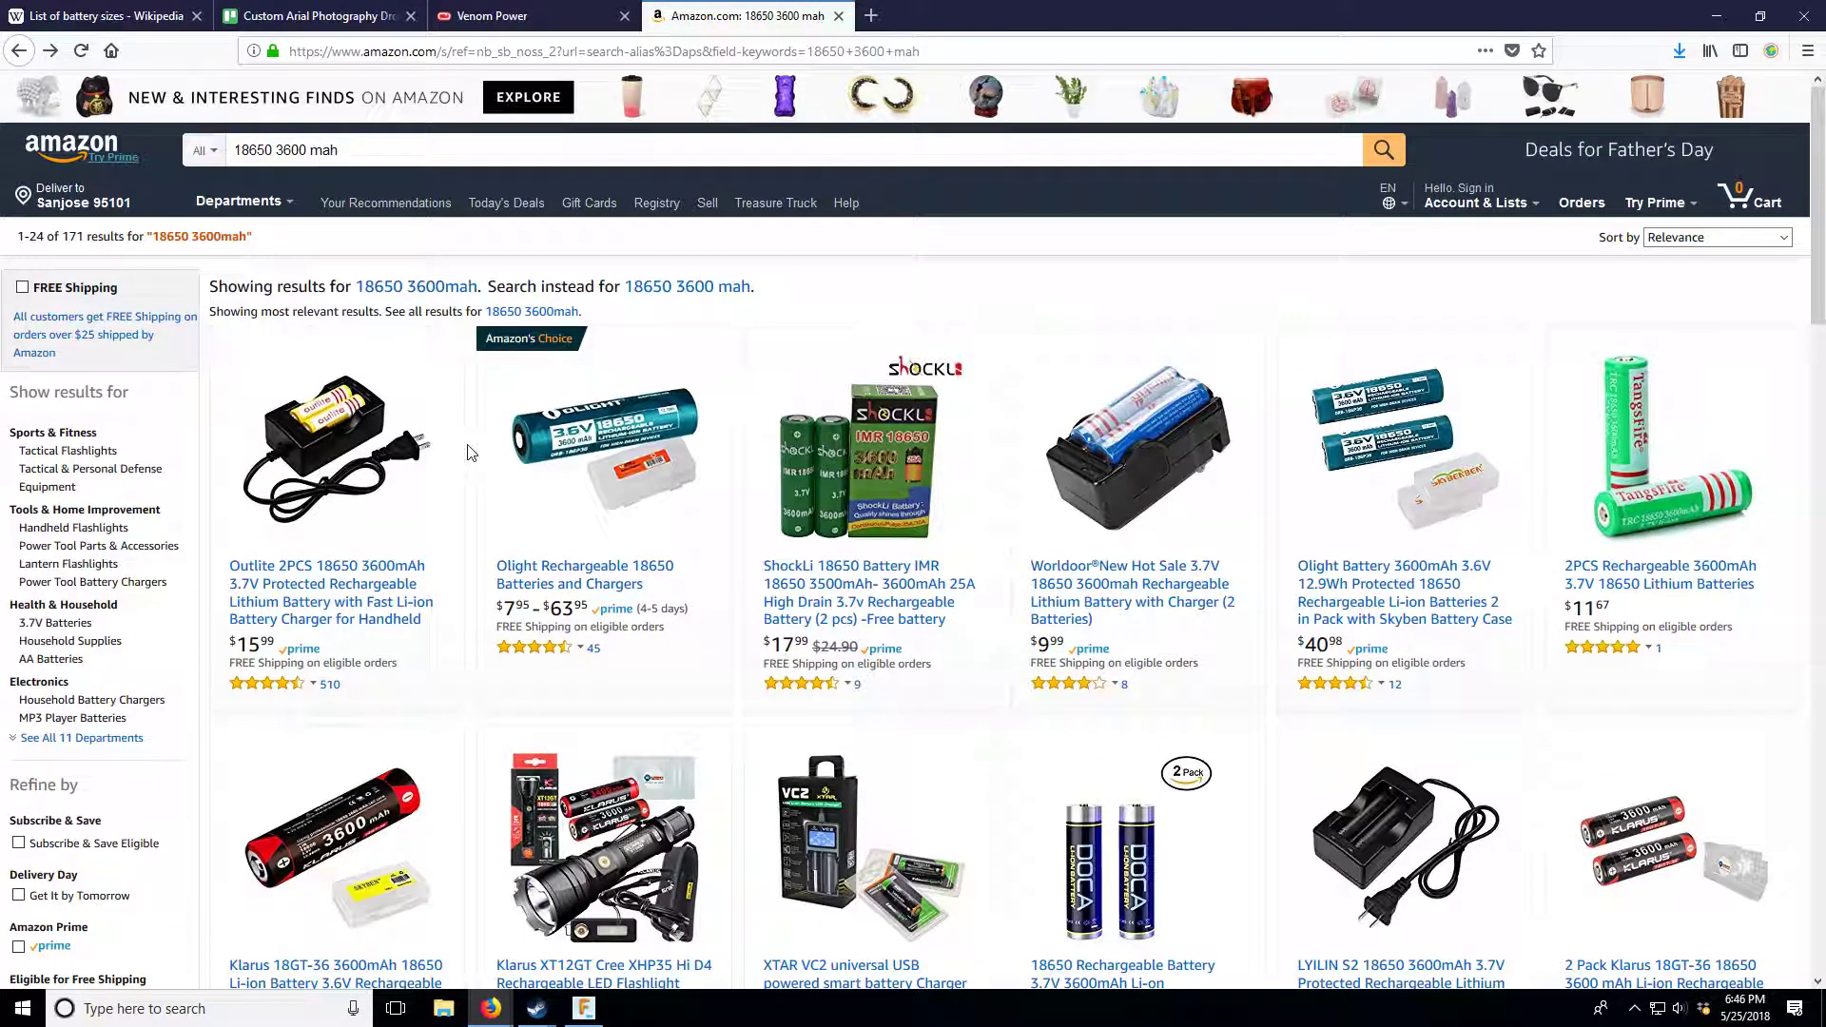
click(608, 561)
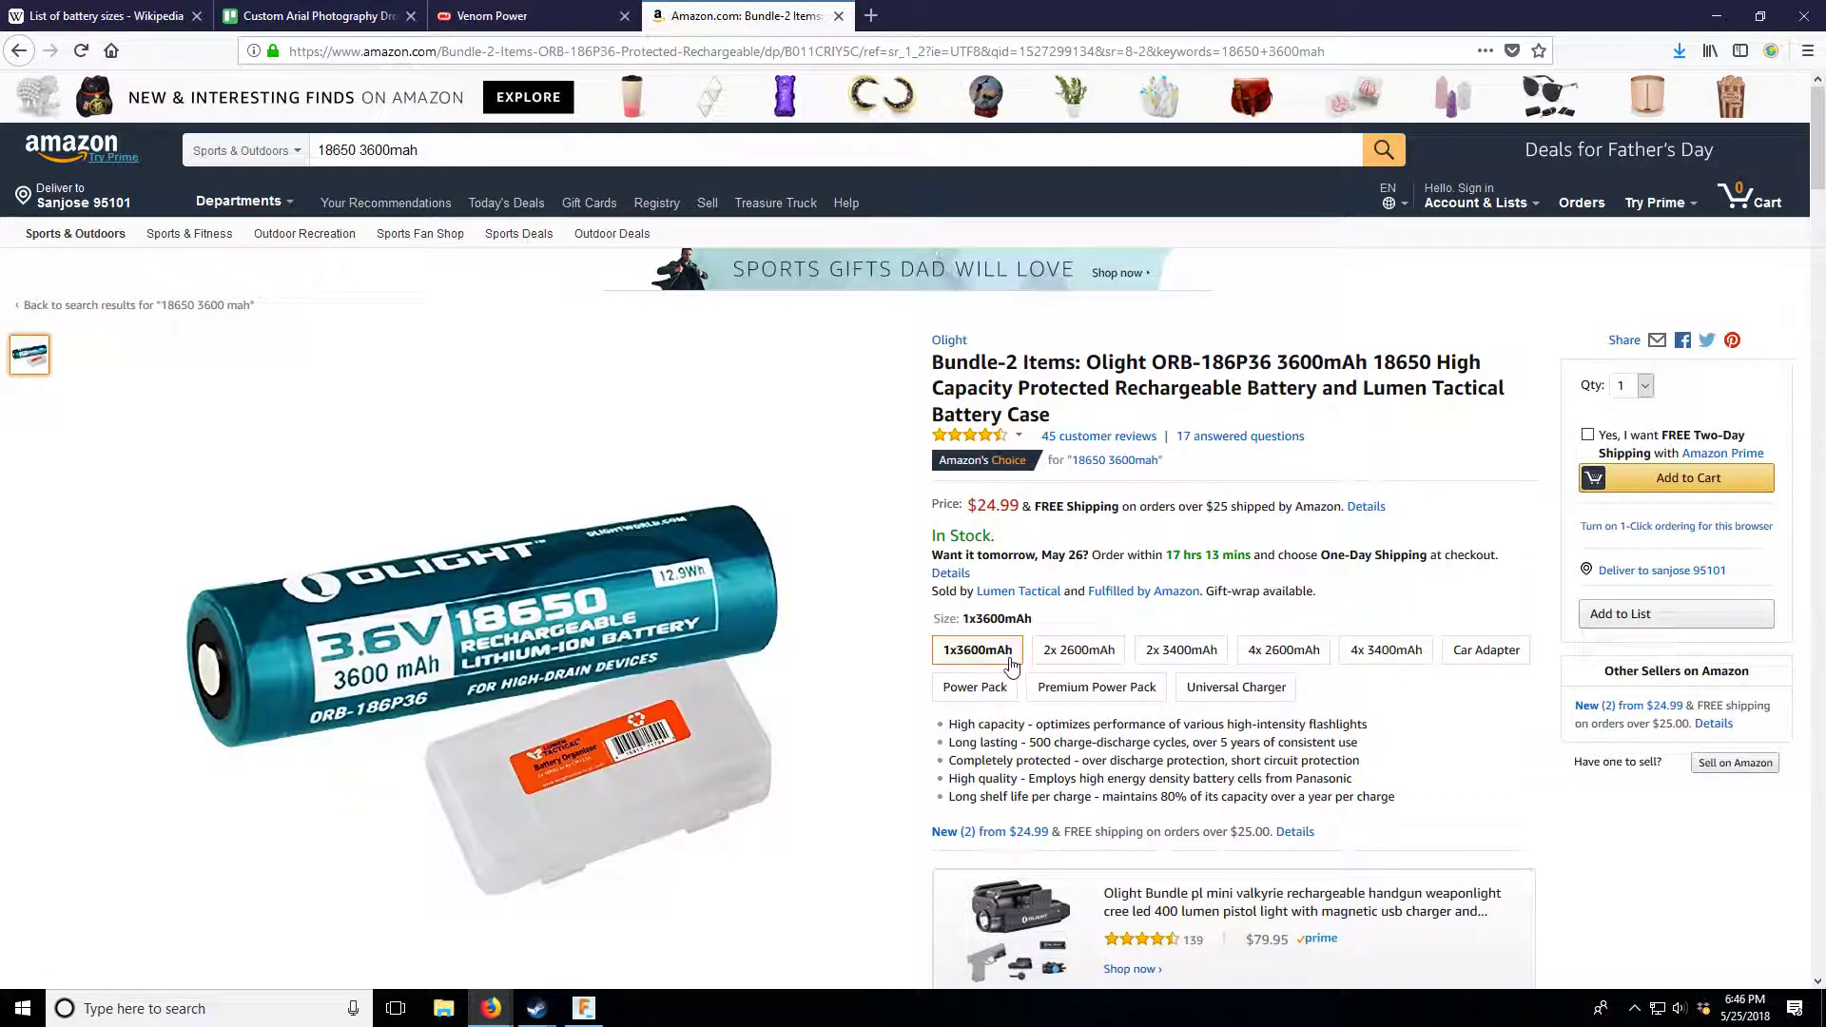
scroll(650, 739, down, 6)
scroll(650, 739, down, 15)
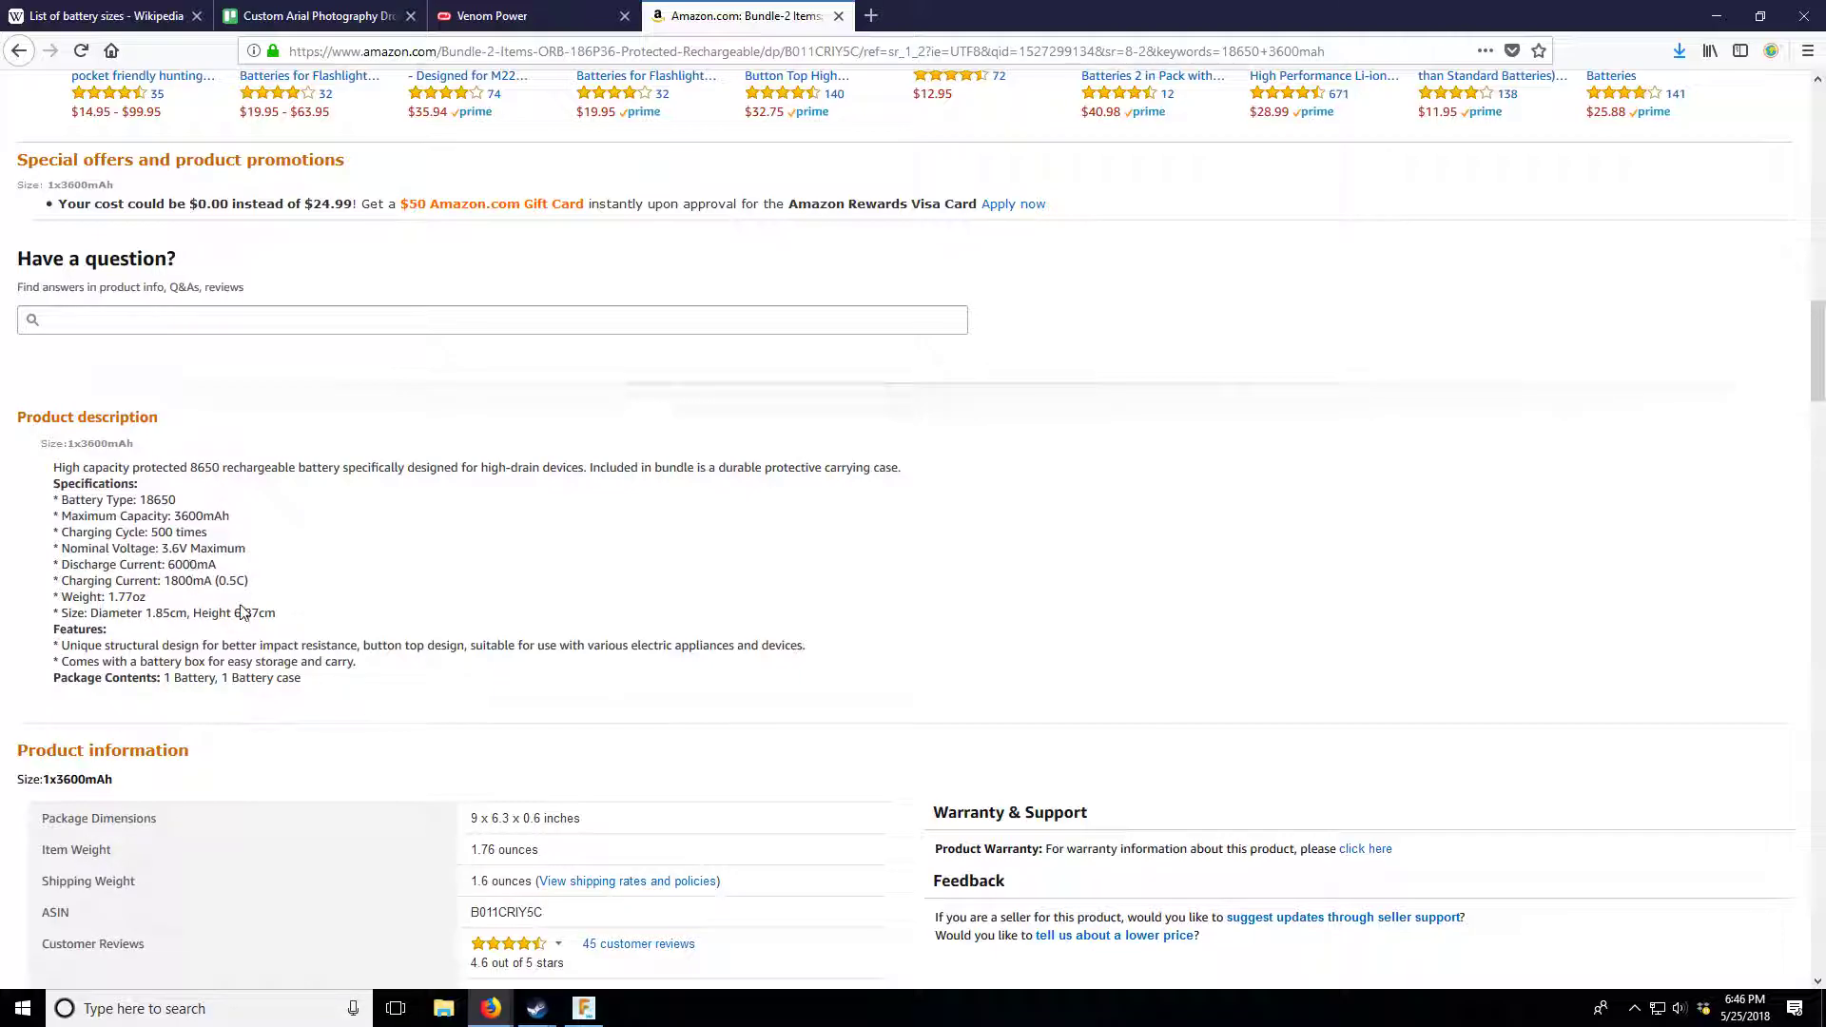
scroll(300, 626, up, 20)
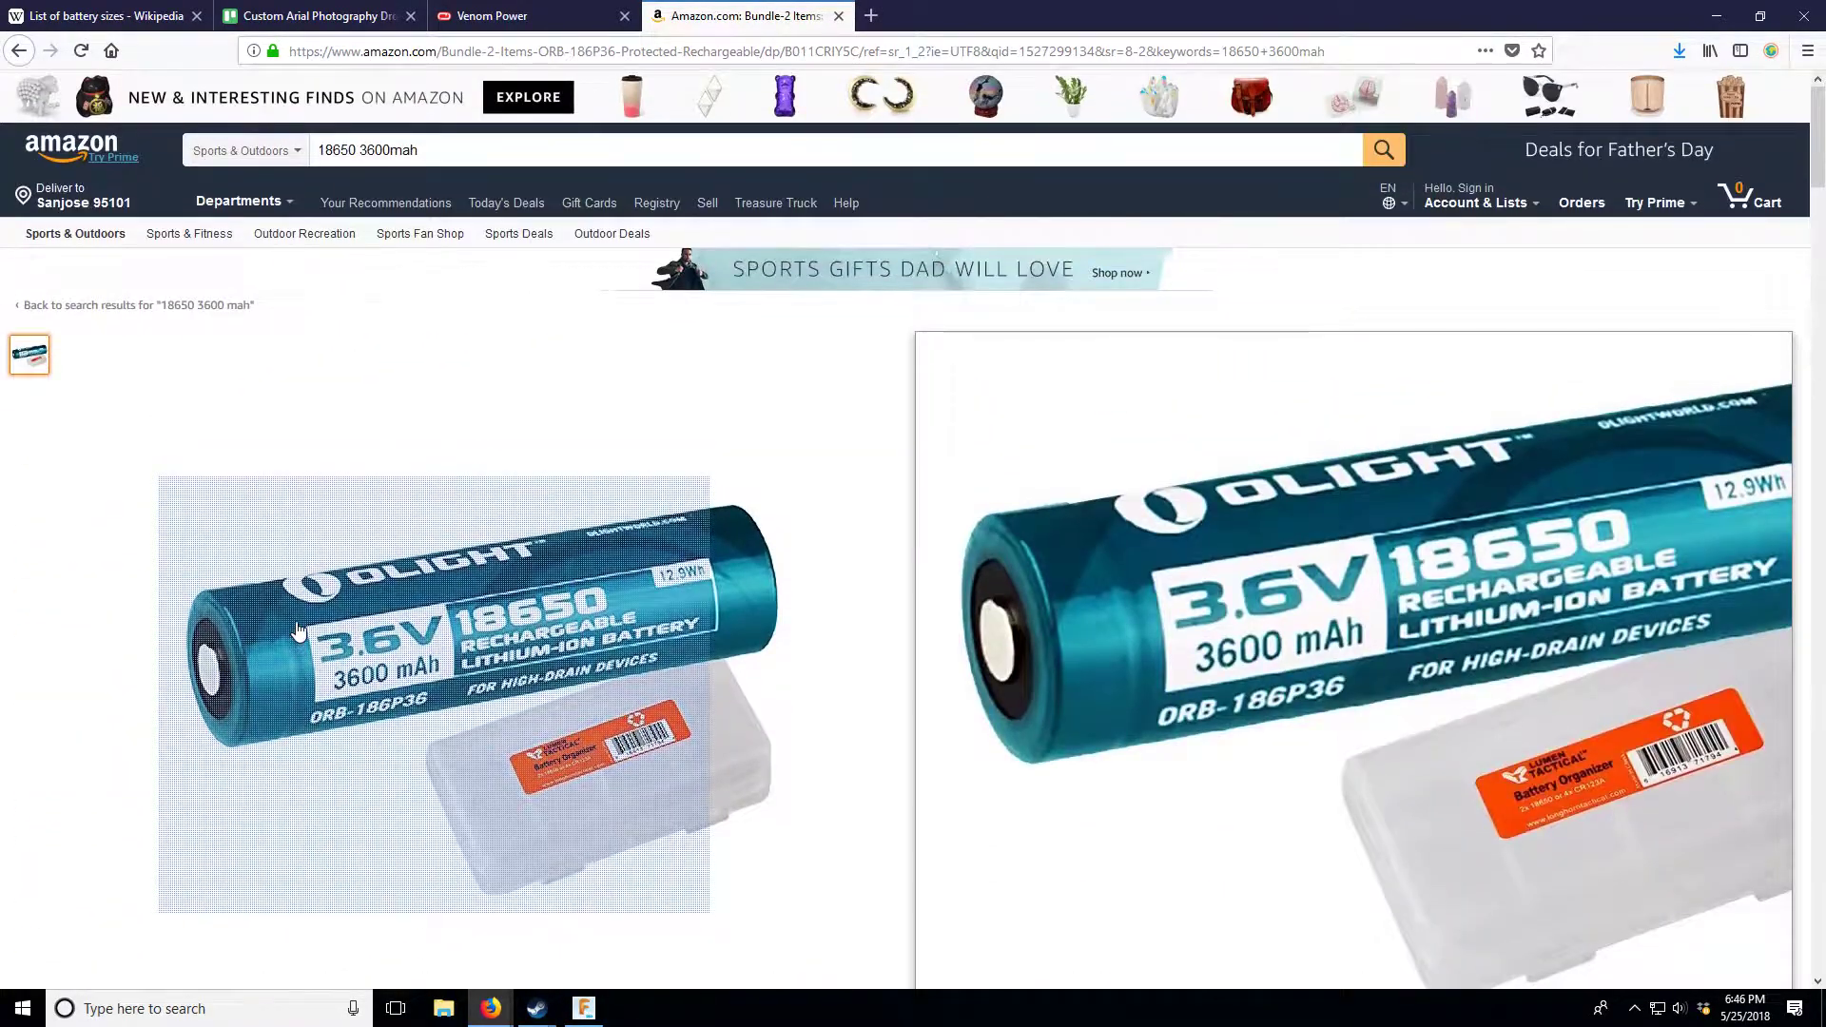
scroll(300, 628, down, 15)
scroll(300, 628, down, 10)
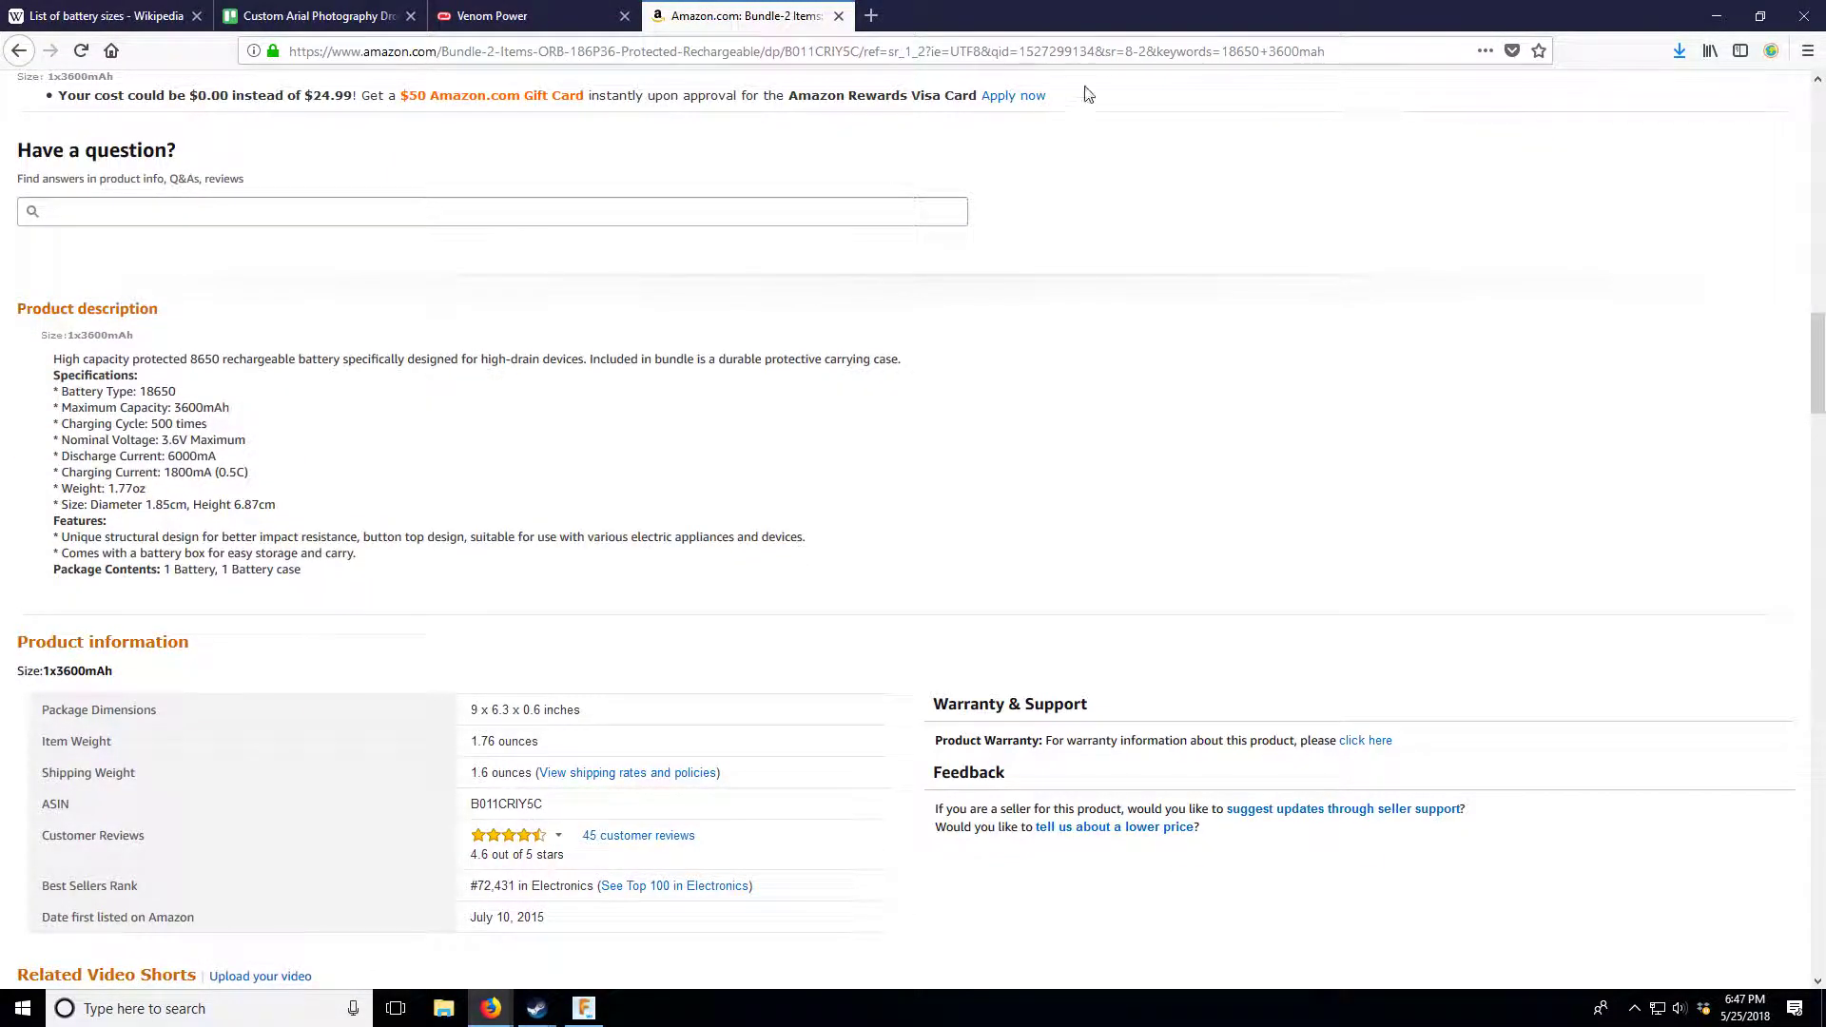
- Go back to the search results and reopen the Klarus 18GT-36 listing to check its specified weight
click(20, 49)
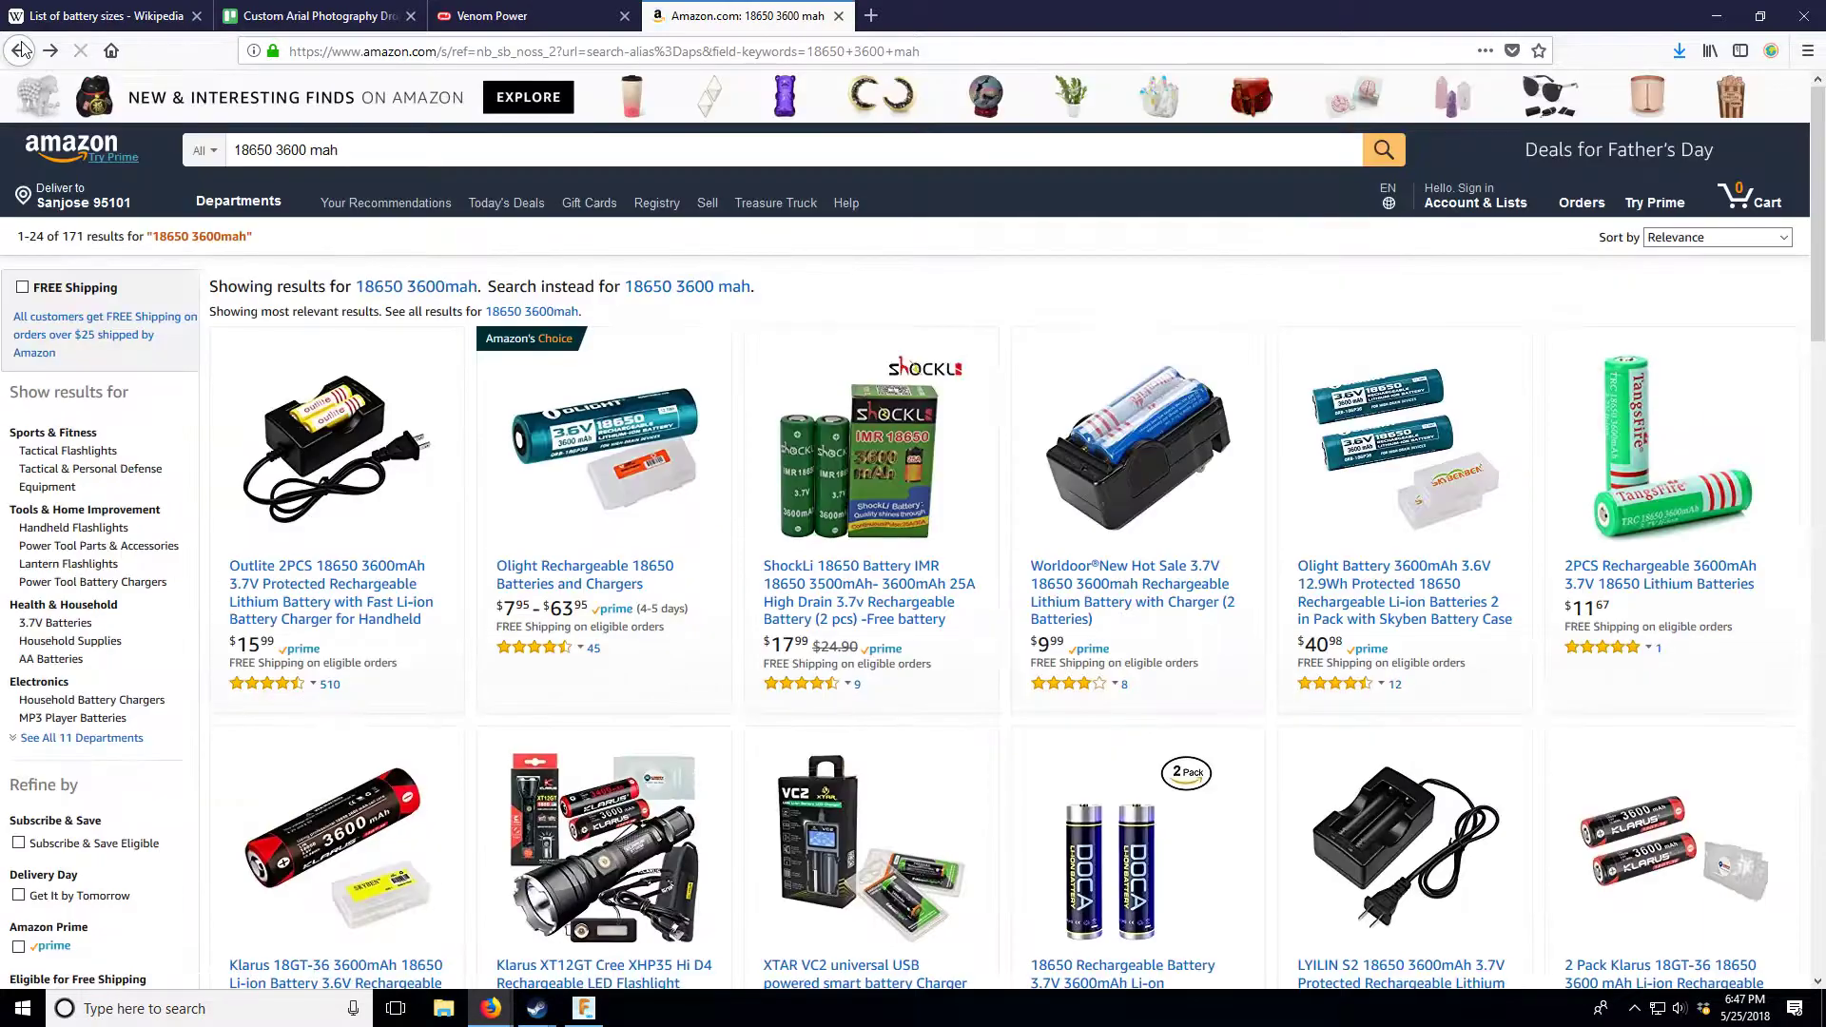
click(338, 771)
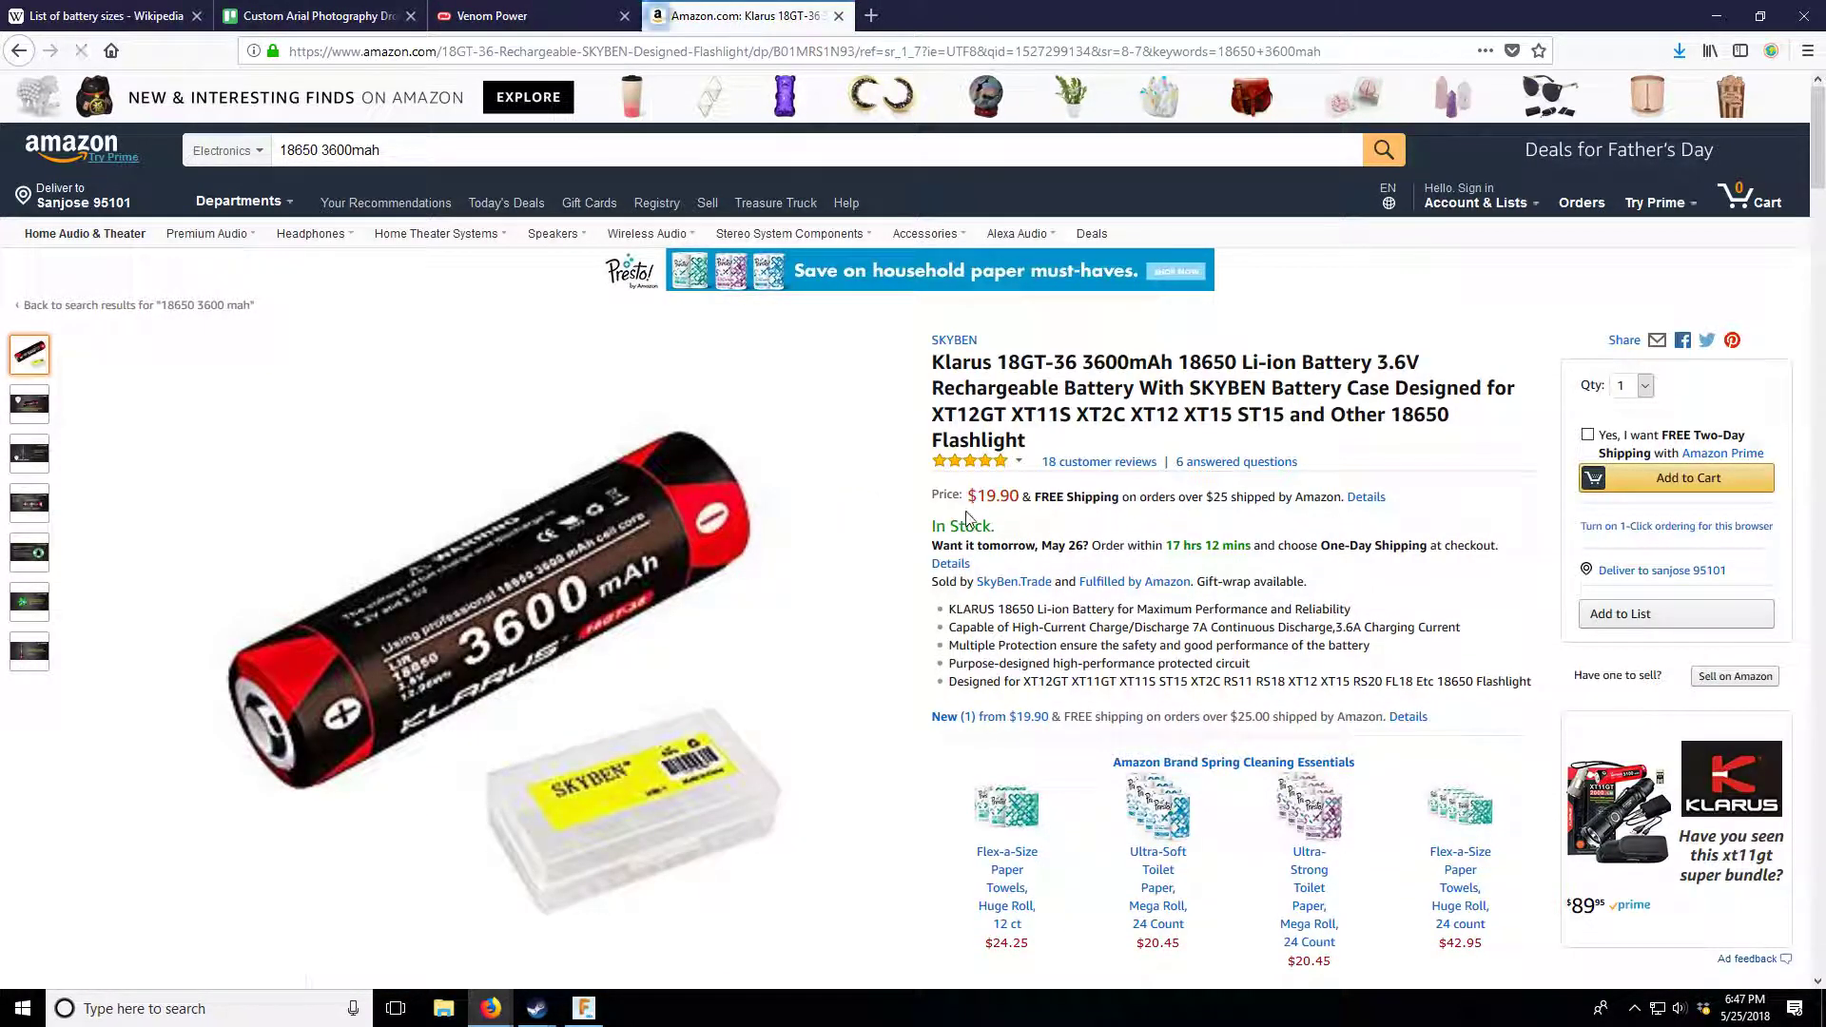
scroll(966, 514, down, 15)
scroll(967, 519, down, 7)
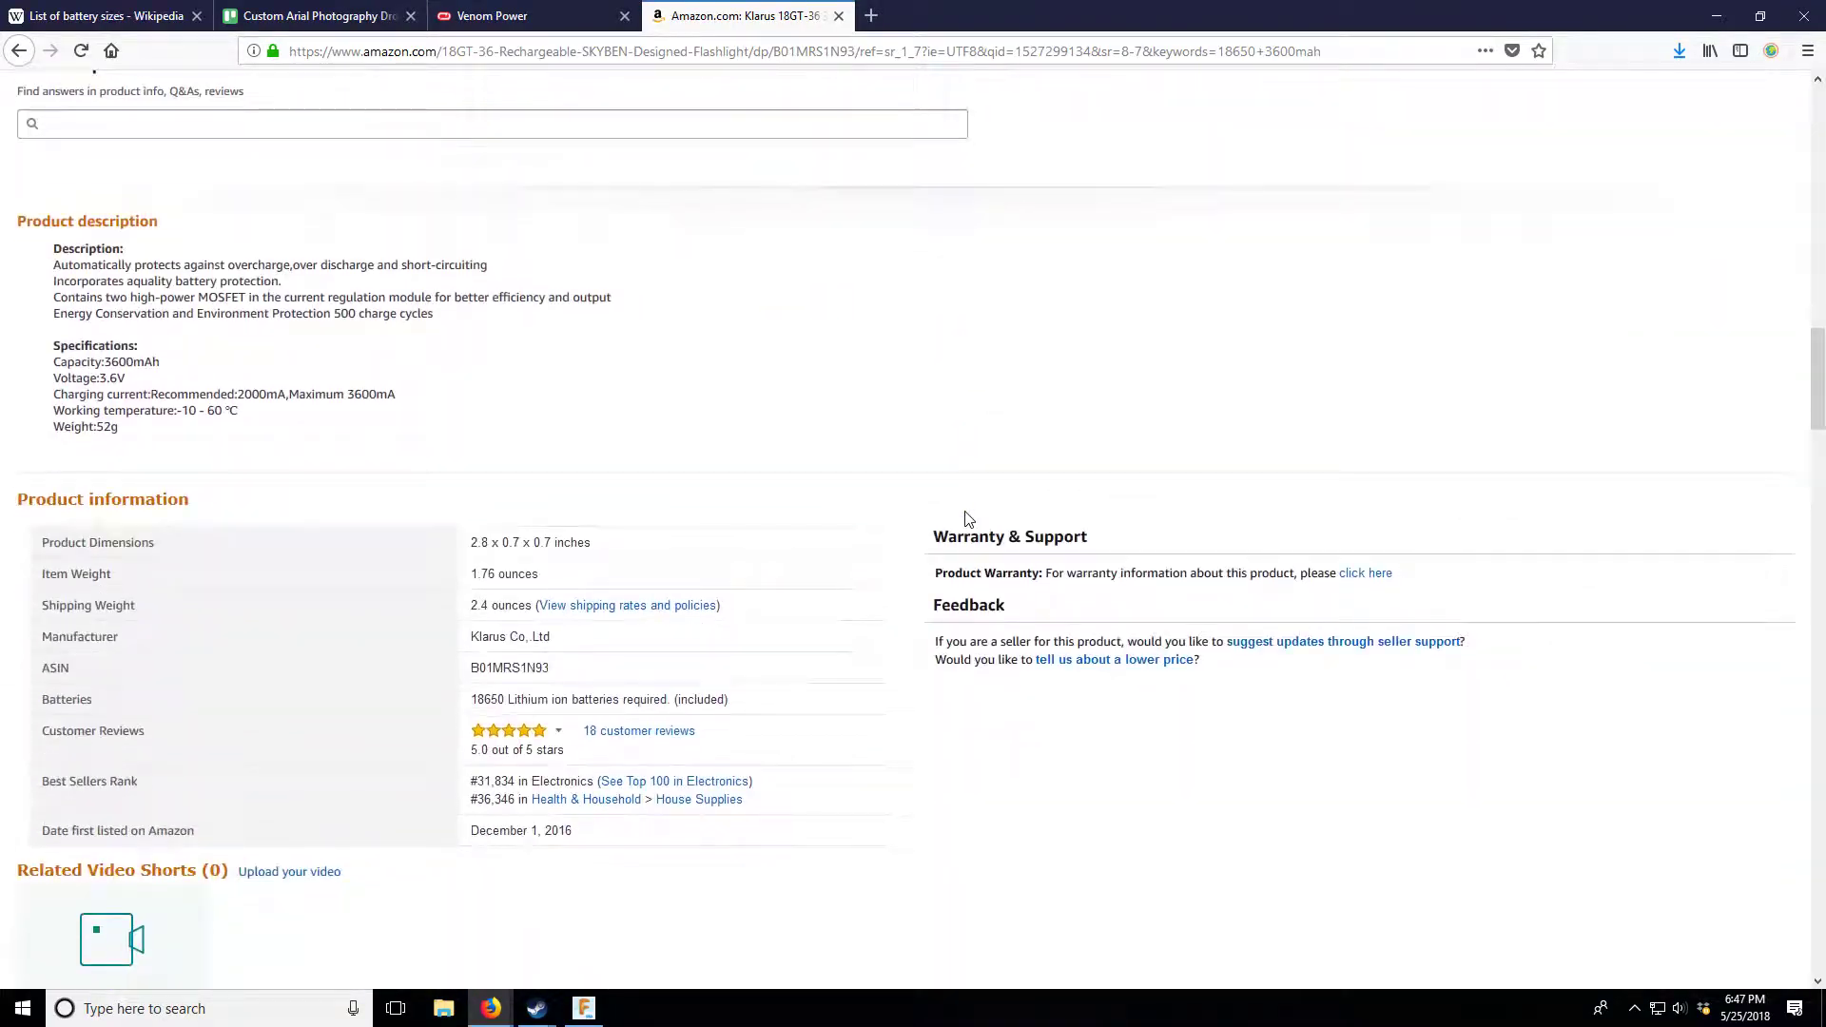
scroll(966, 518, up, 2)
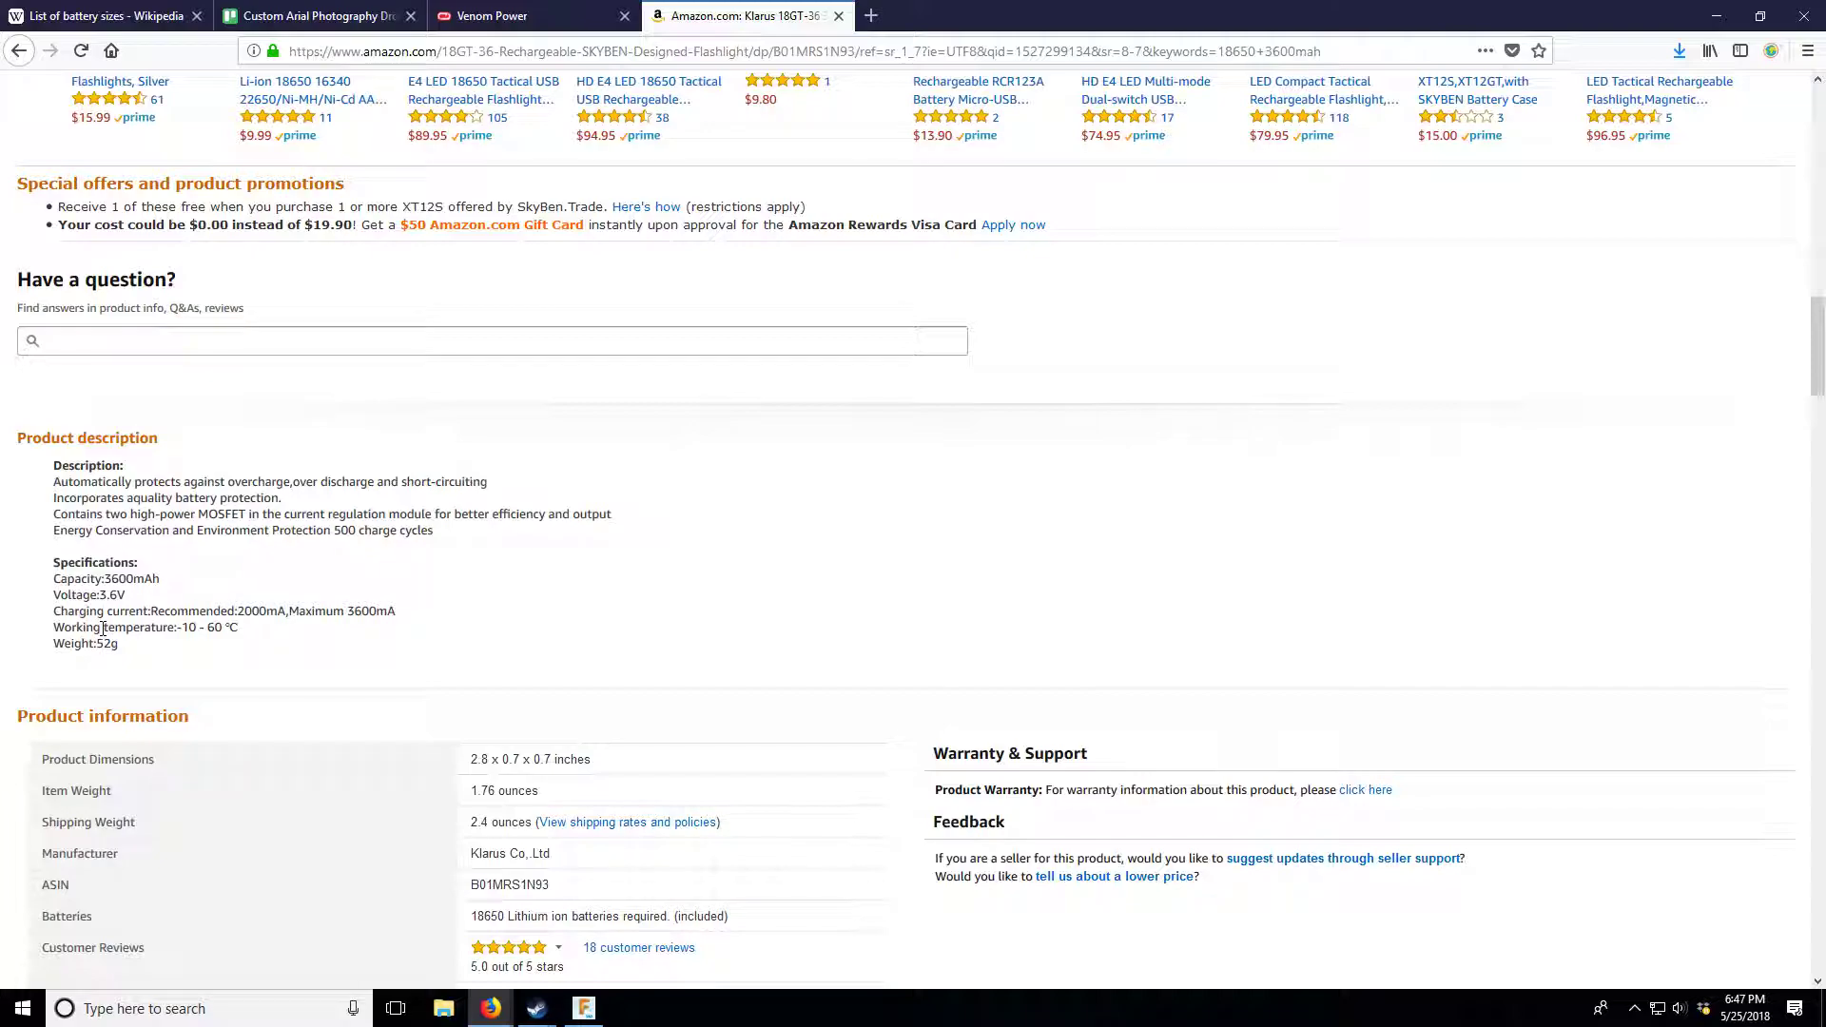
- Find an ounce-to-gram converter through a web search for "oz to grams" in a new browser tab and convert 1.77 oz
click(871, 15)
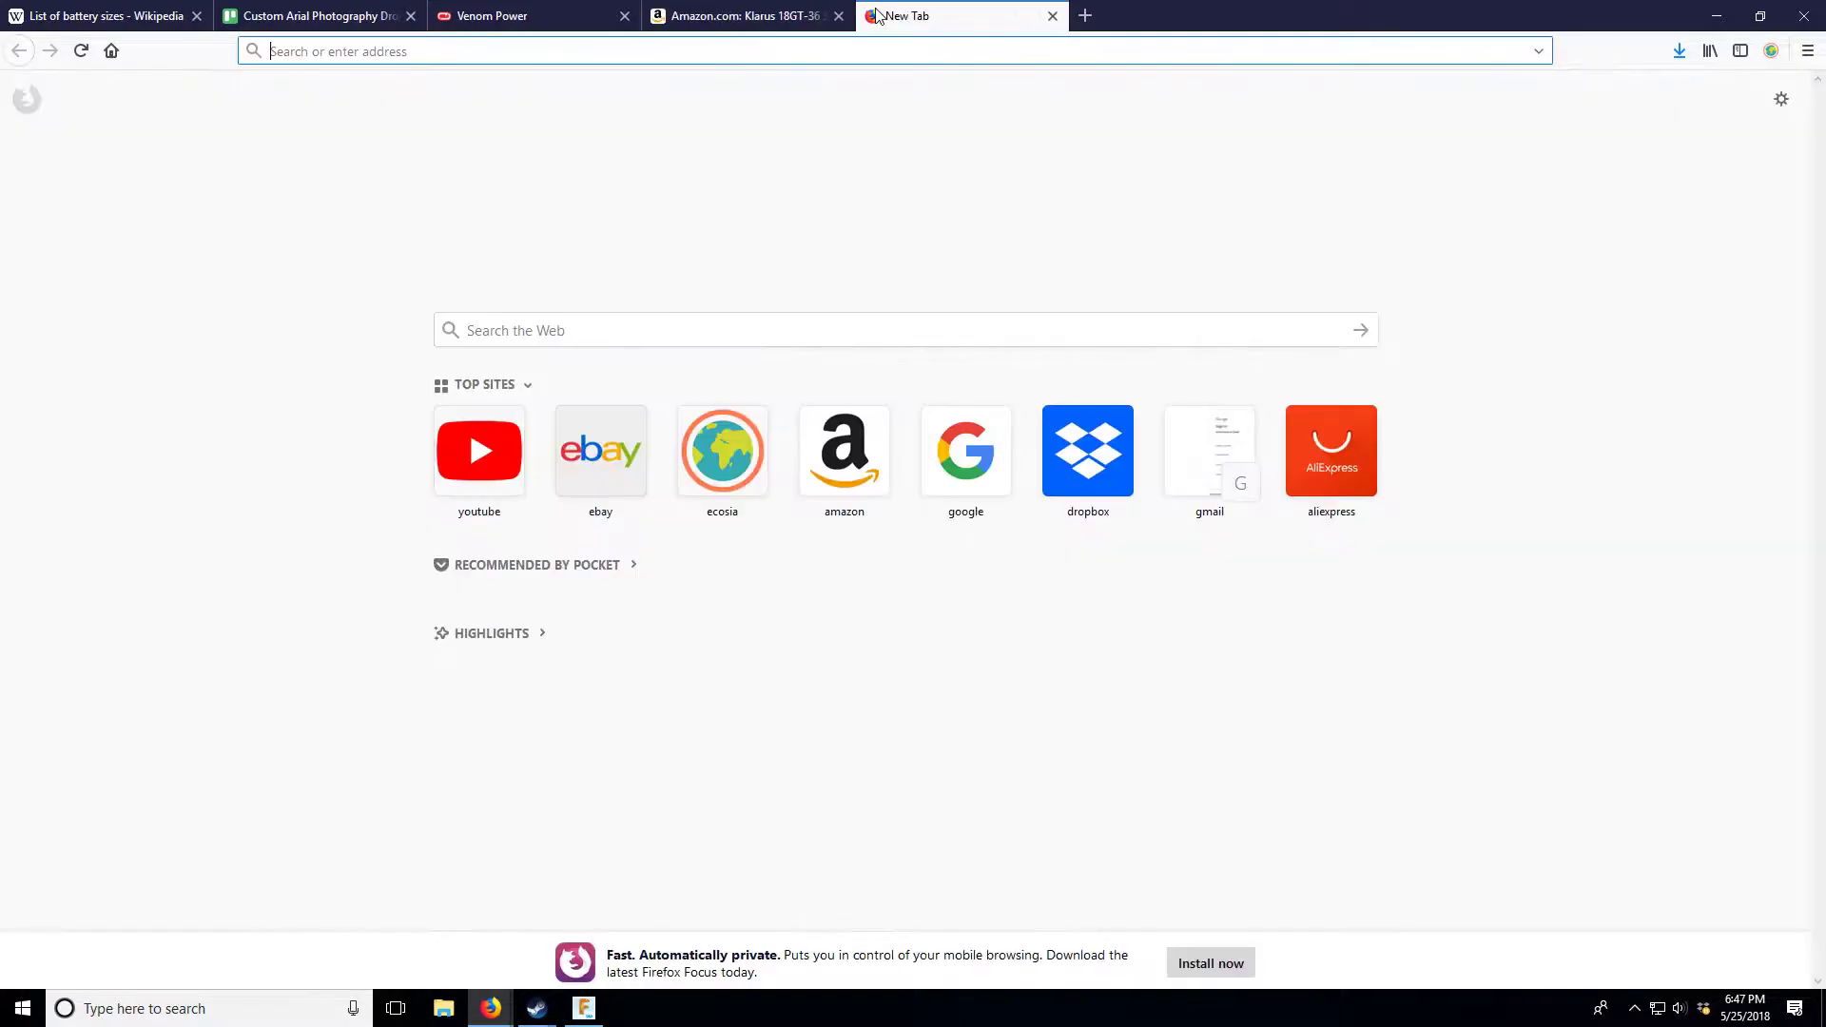
text(oz to grams)
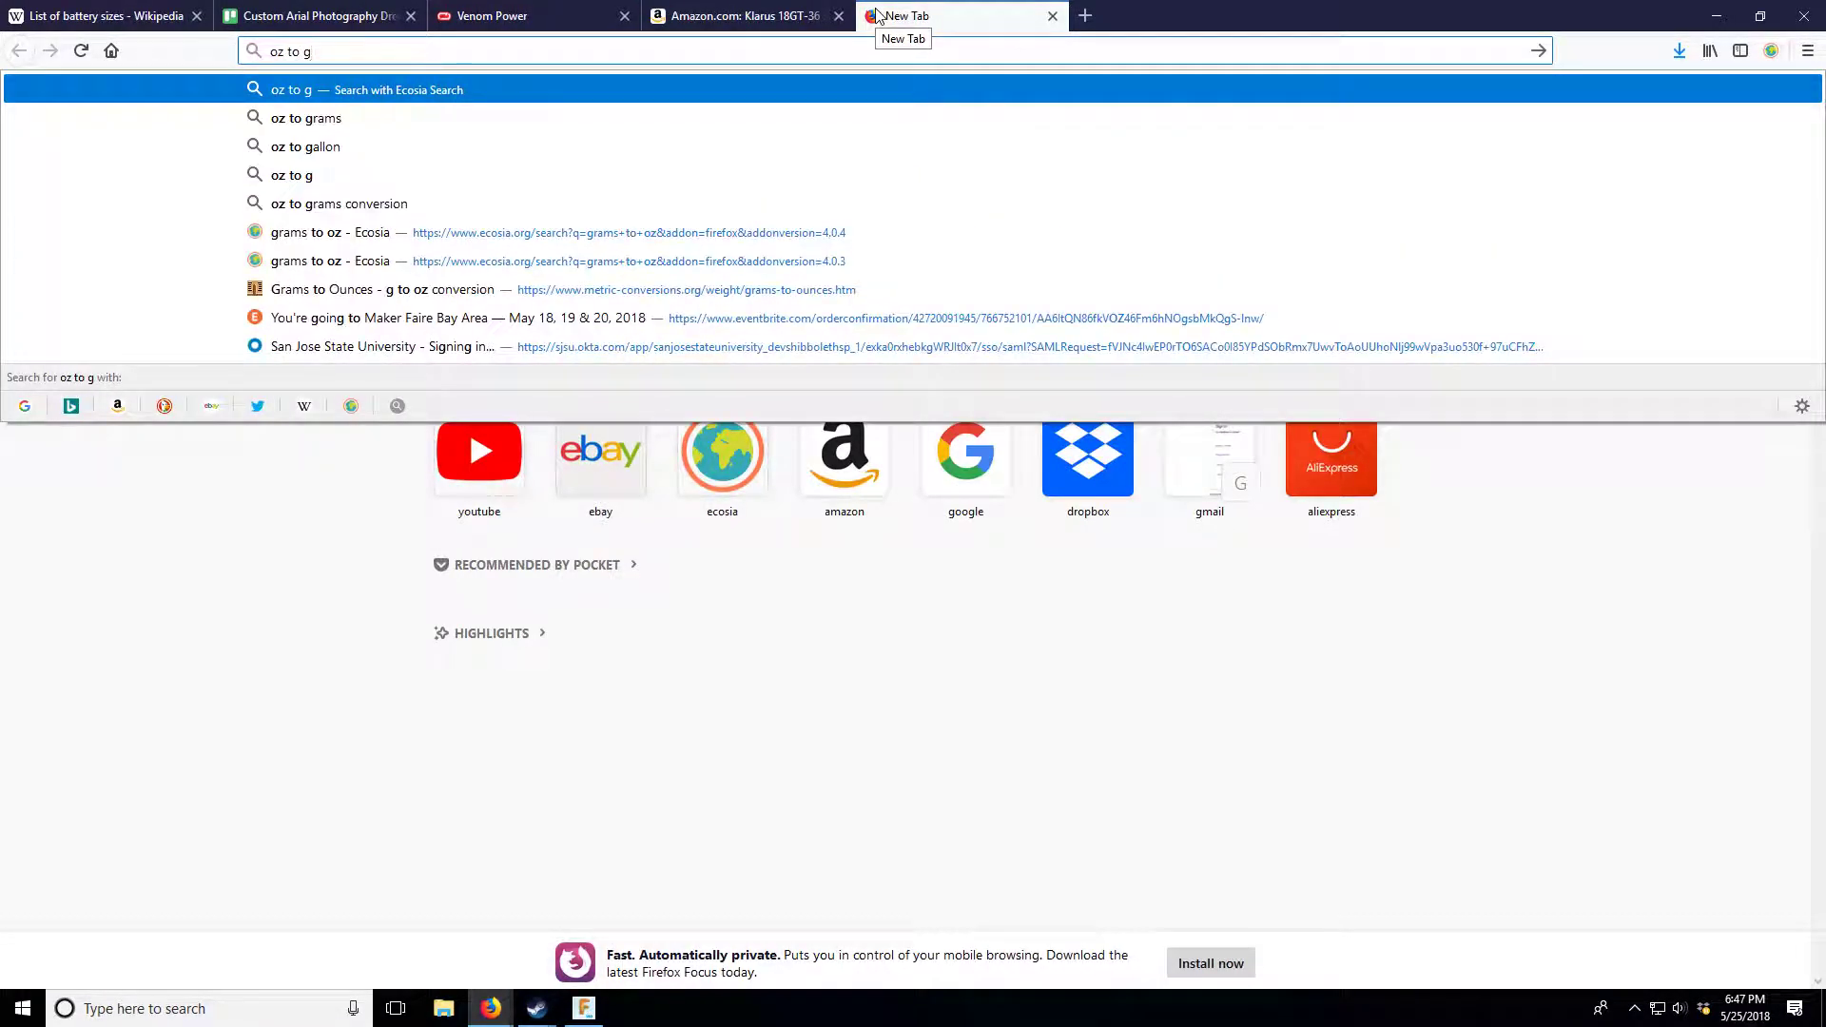
key(Return)
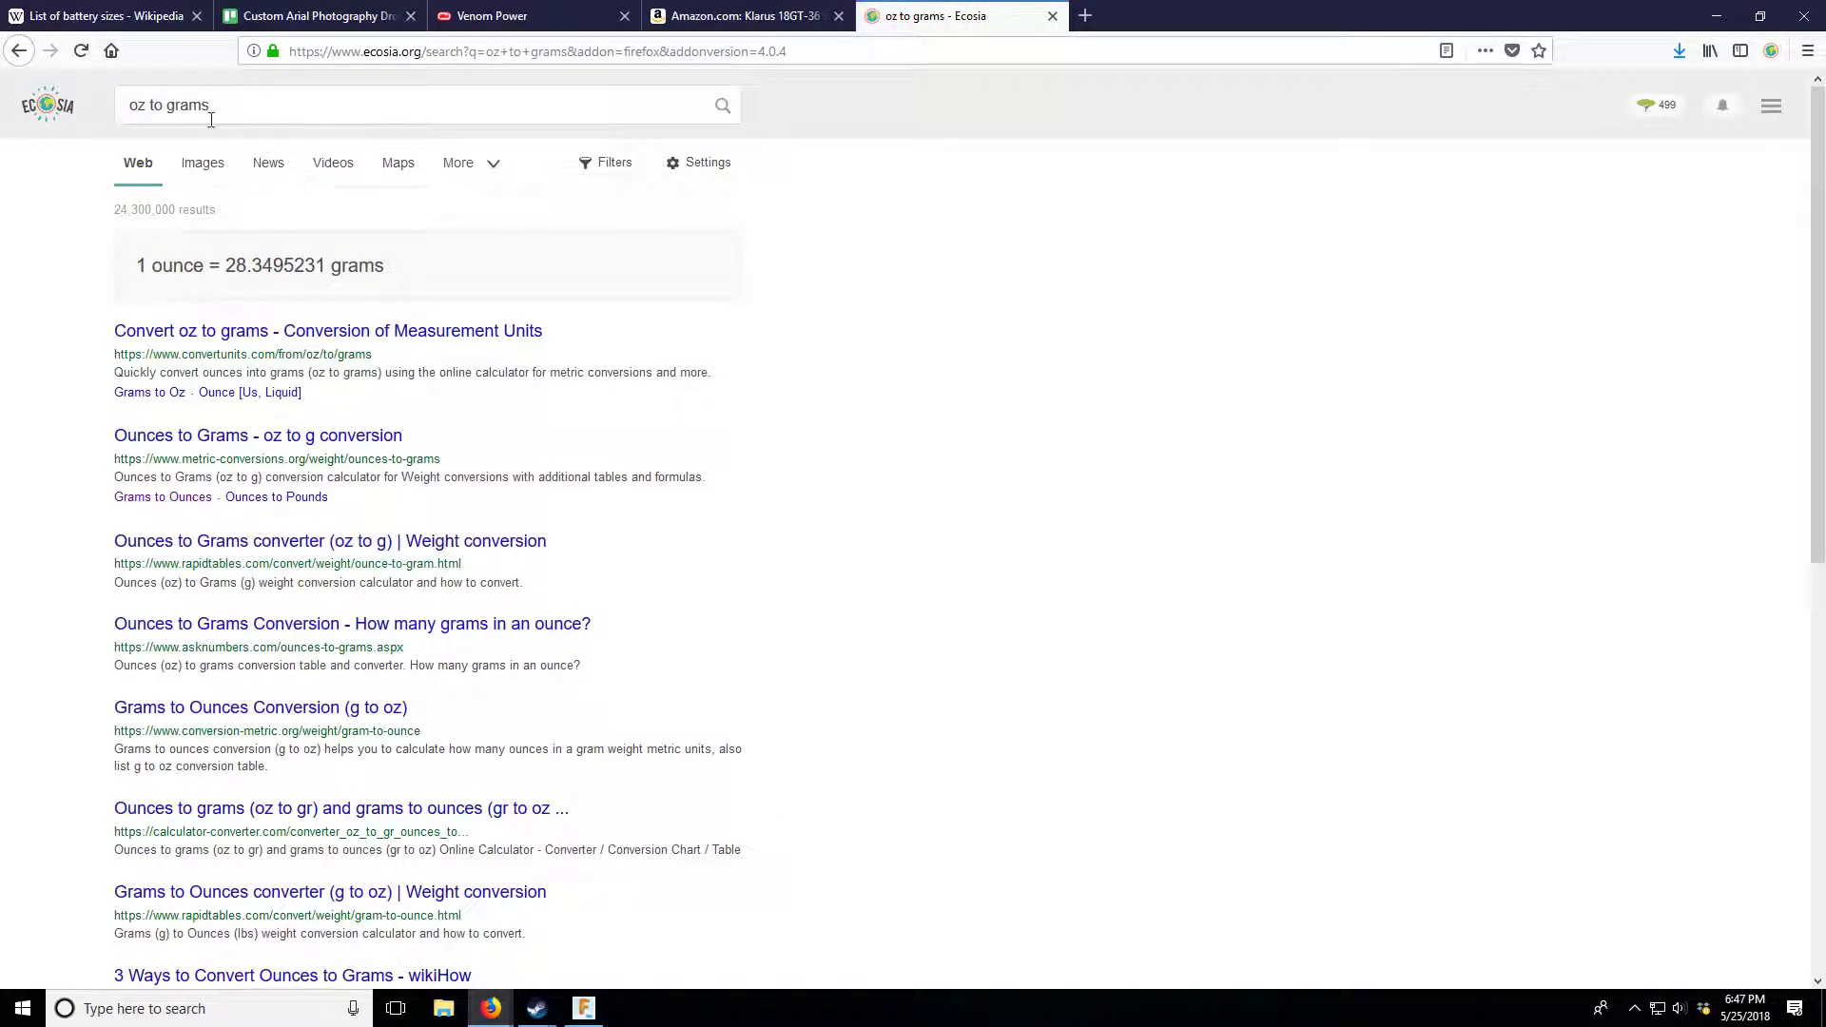
click(400, 330)
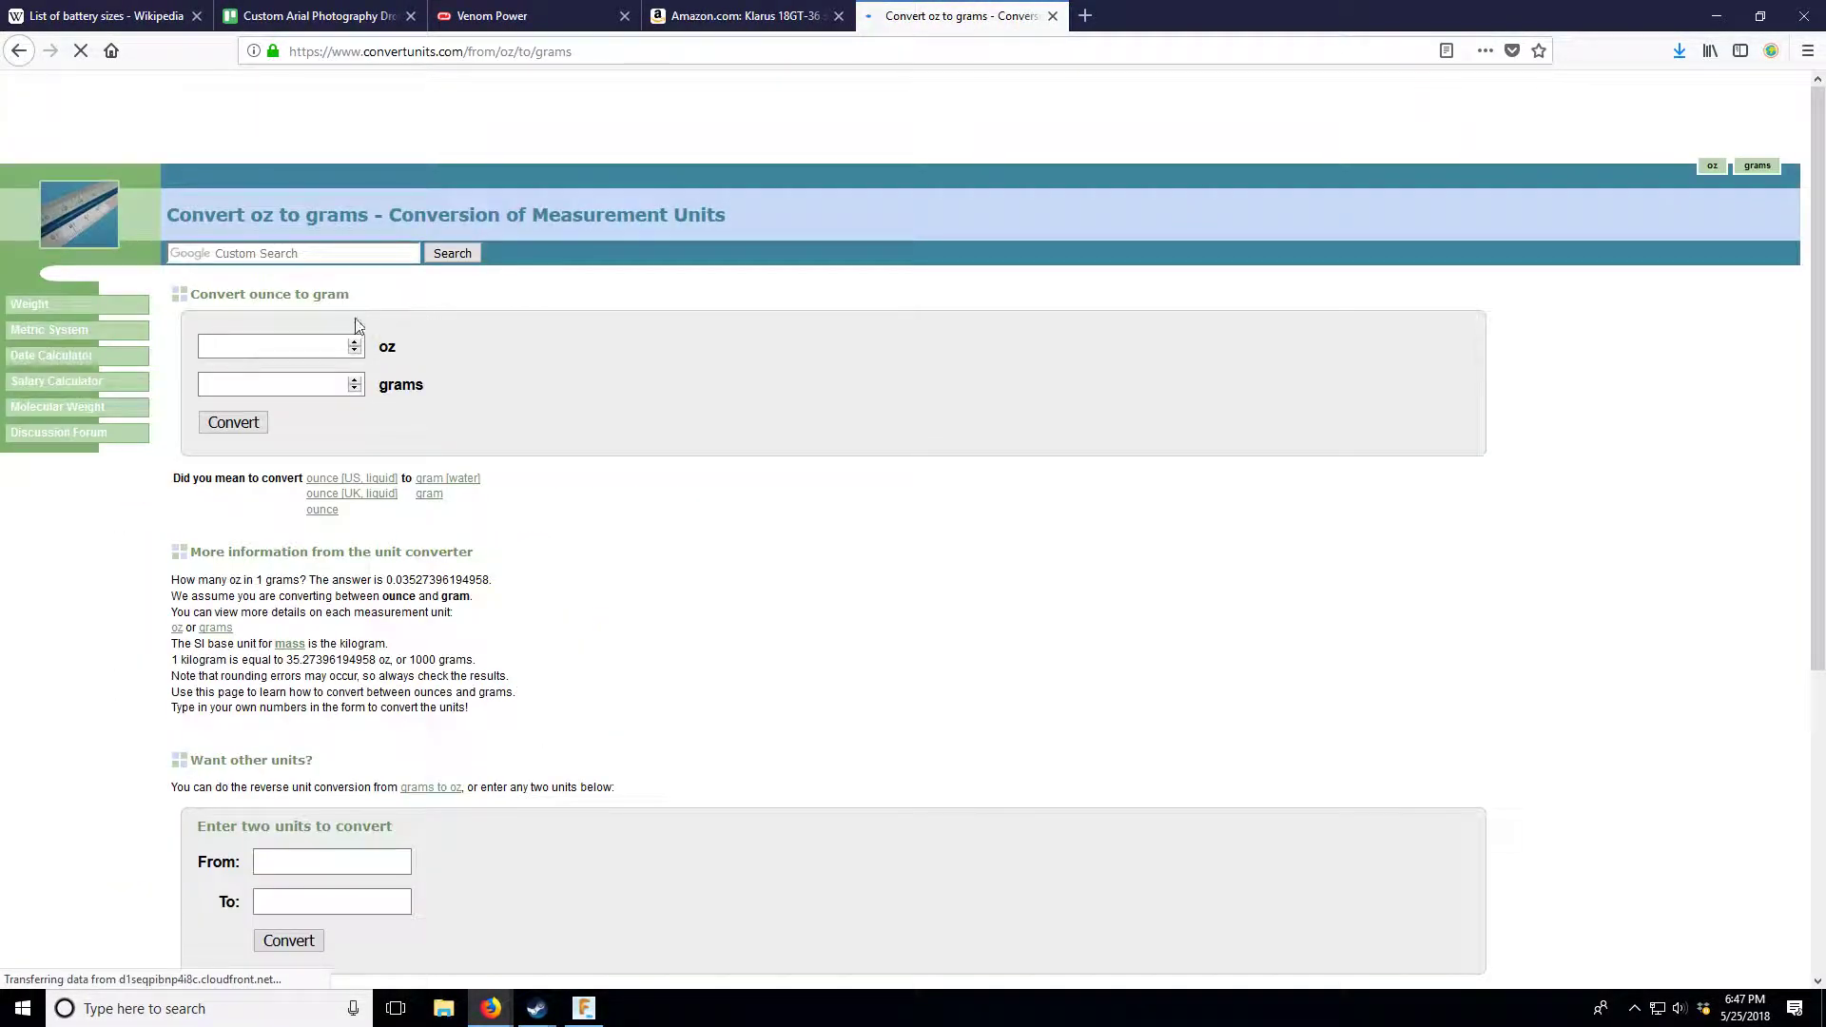
click(293, 344)
text(1)
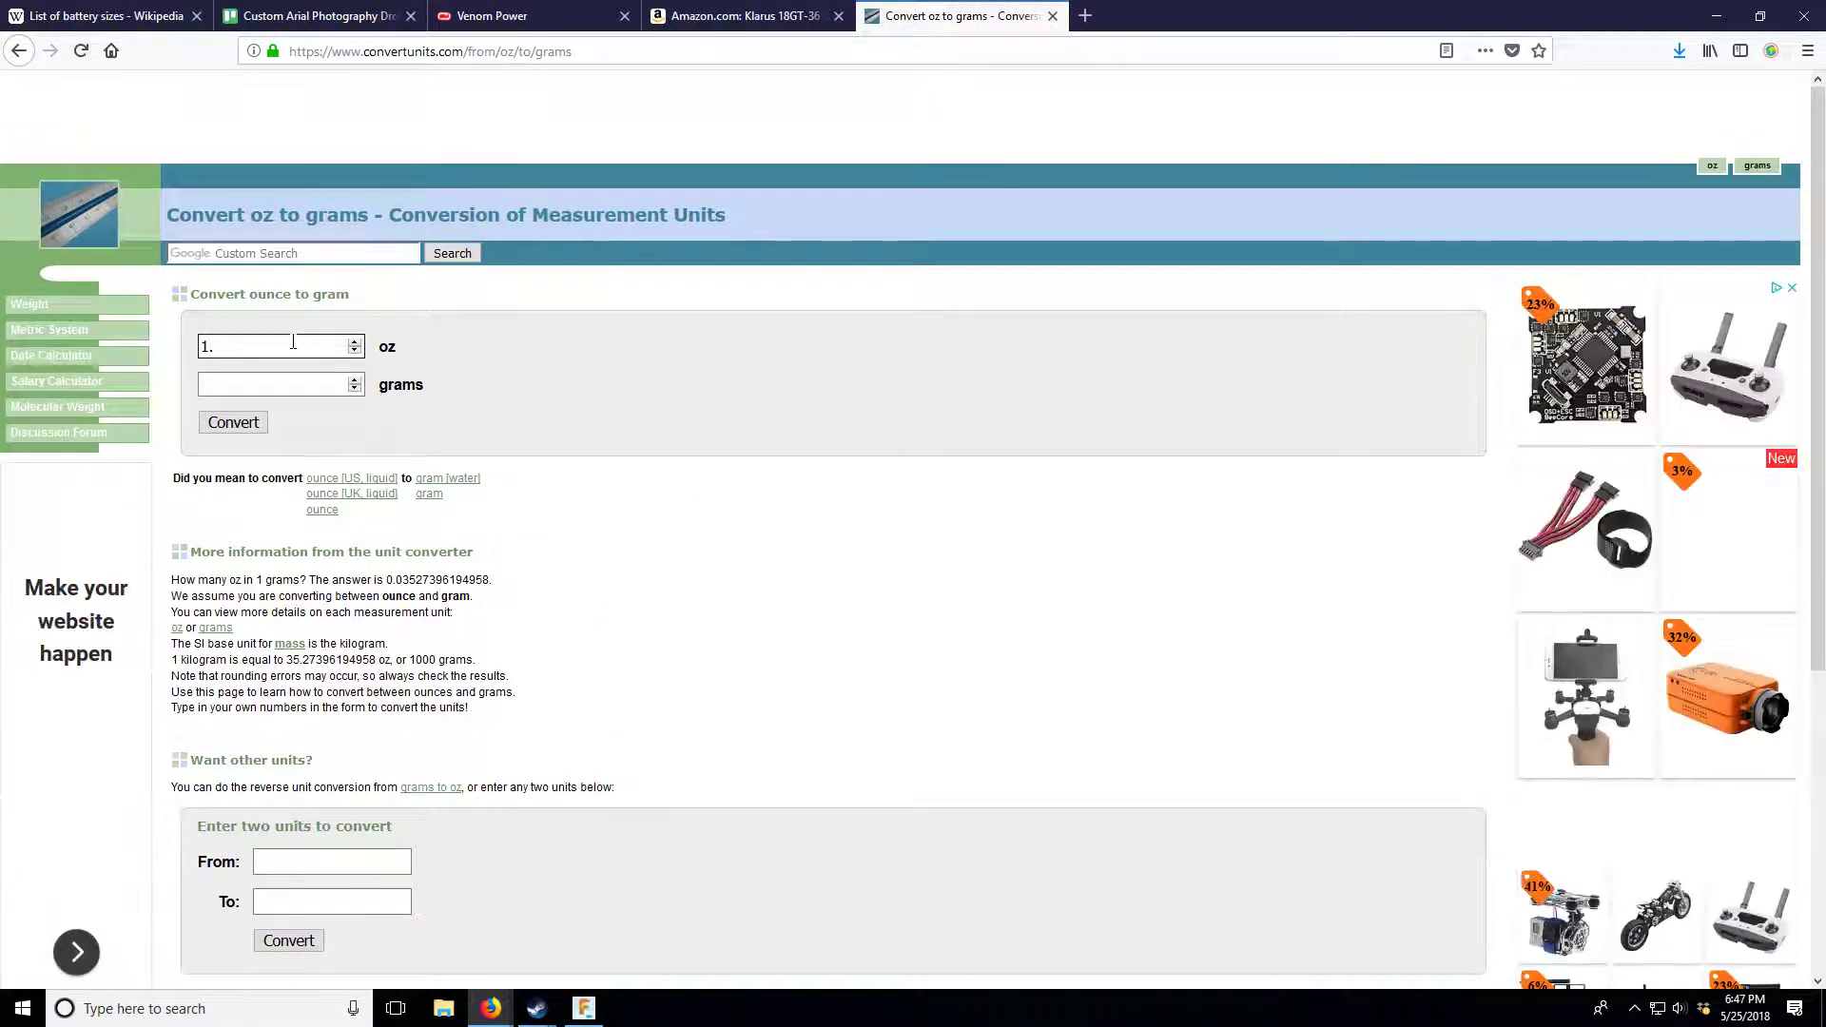
text(.77)
click(250, 424)
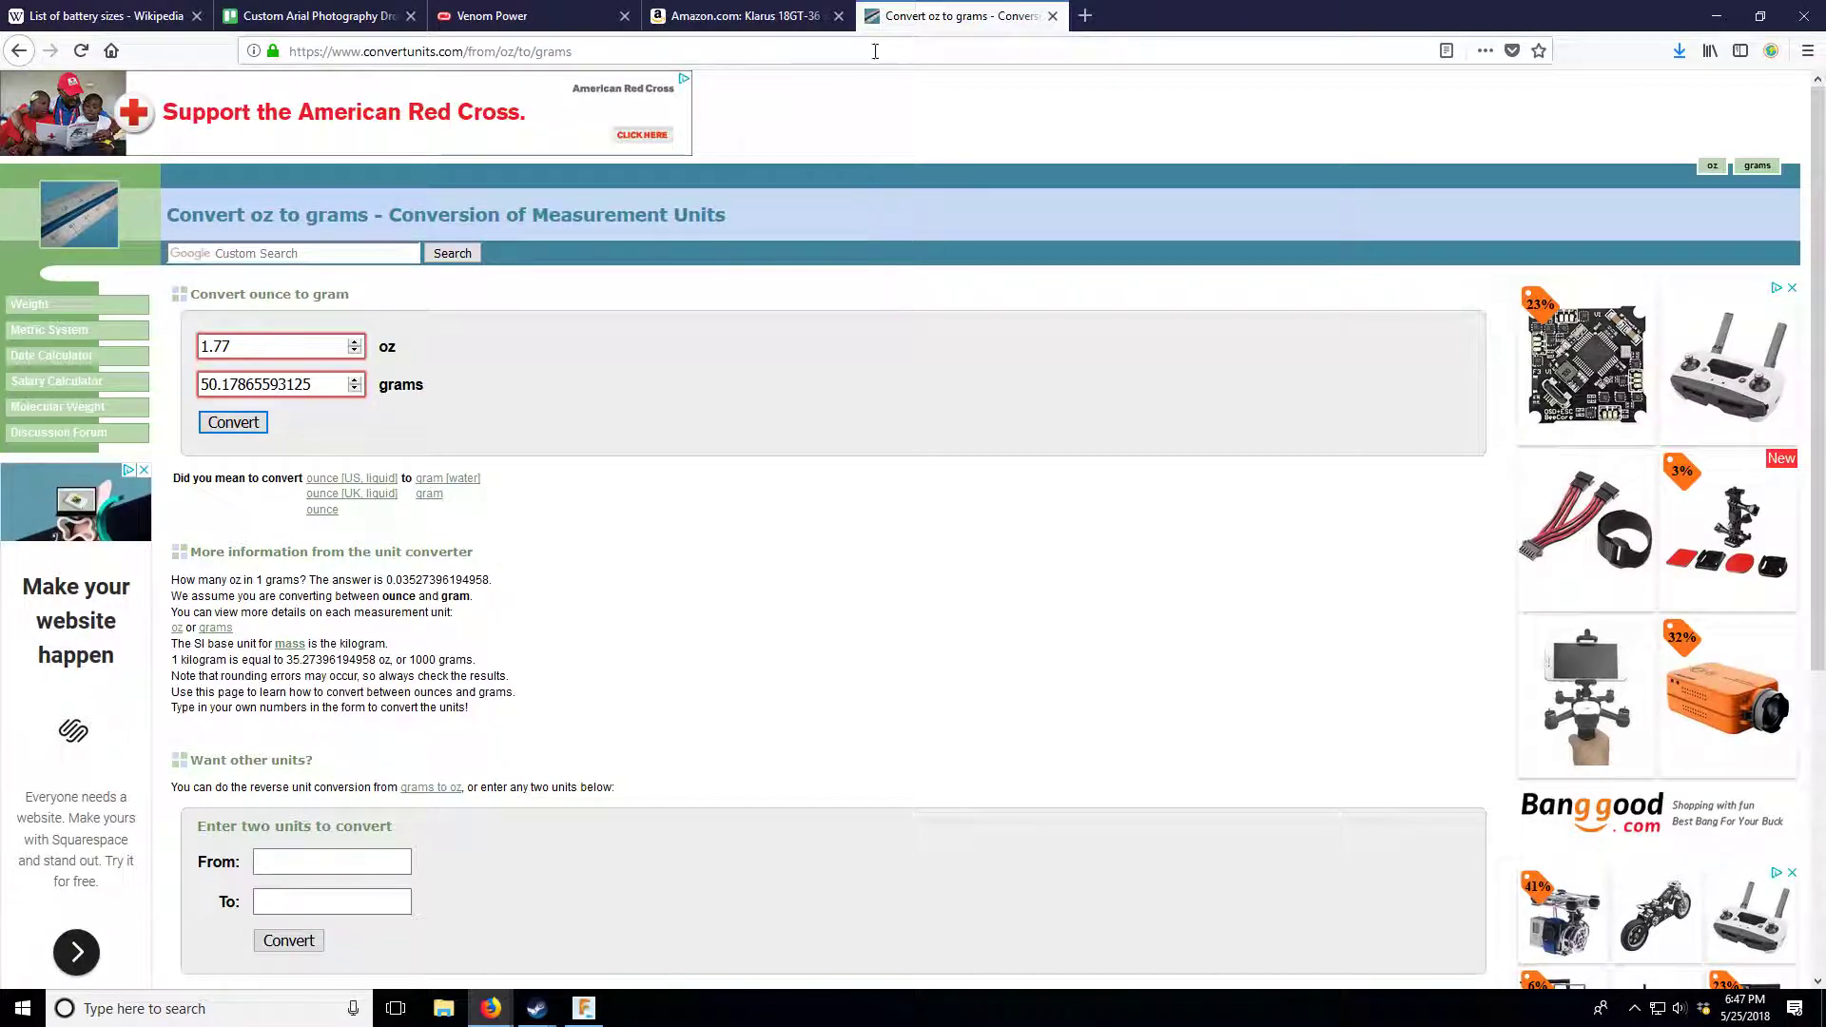
- Compare the converted Olight weight with the weight and other details on the Klarus battery listing
click(738, 17)
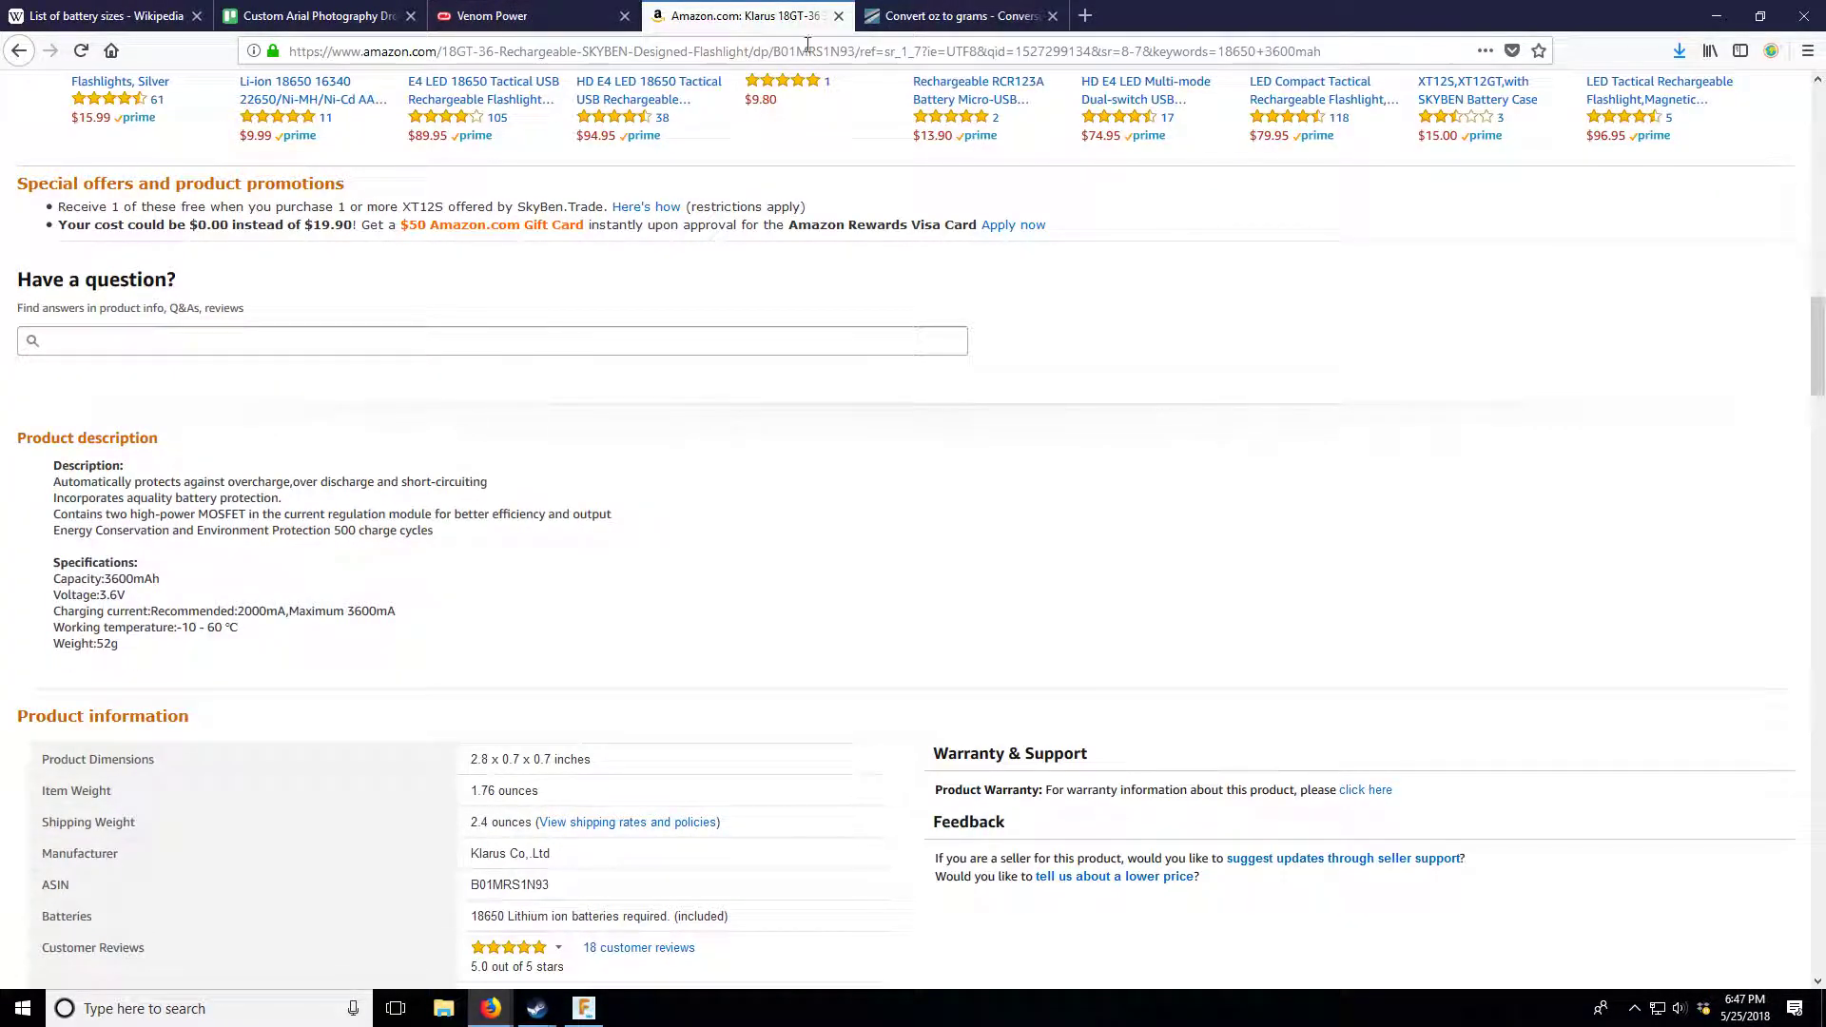
click(956, 16)
click(774, 11)
scroll(334, 654, up, 10)
- Open the All LiPo Batteries collection on the Venom Power site and look over its products and filter options
click(588, 14)
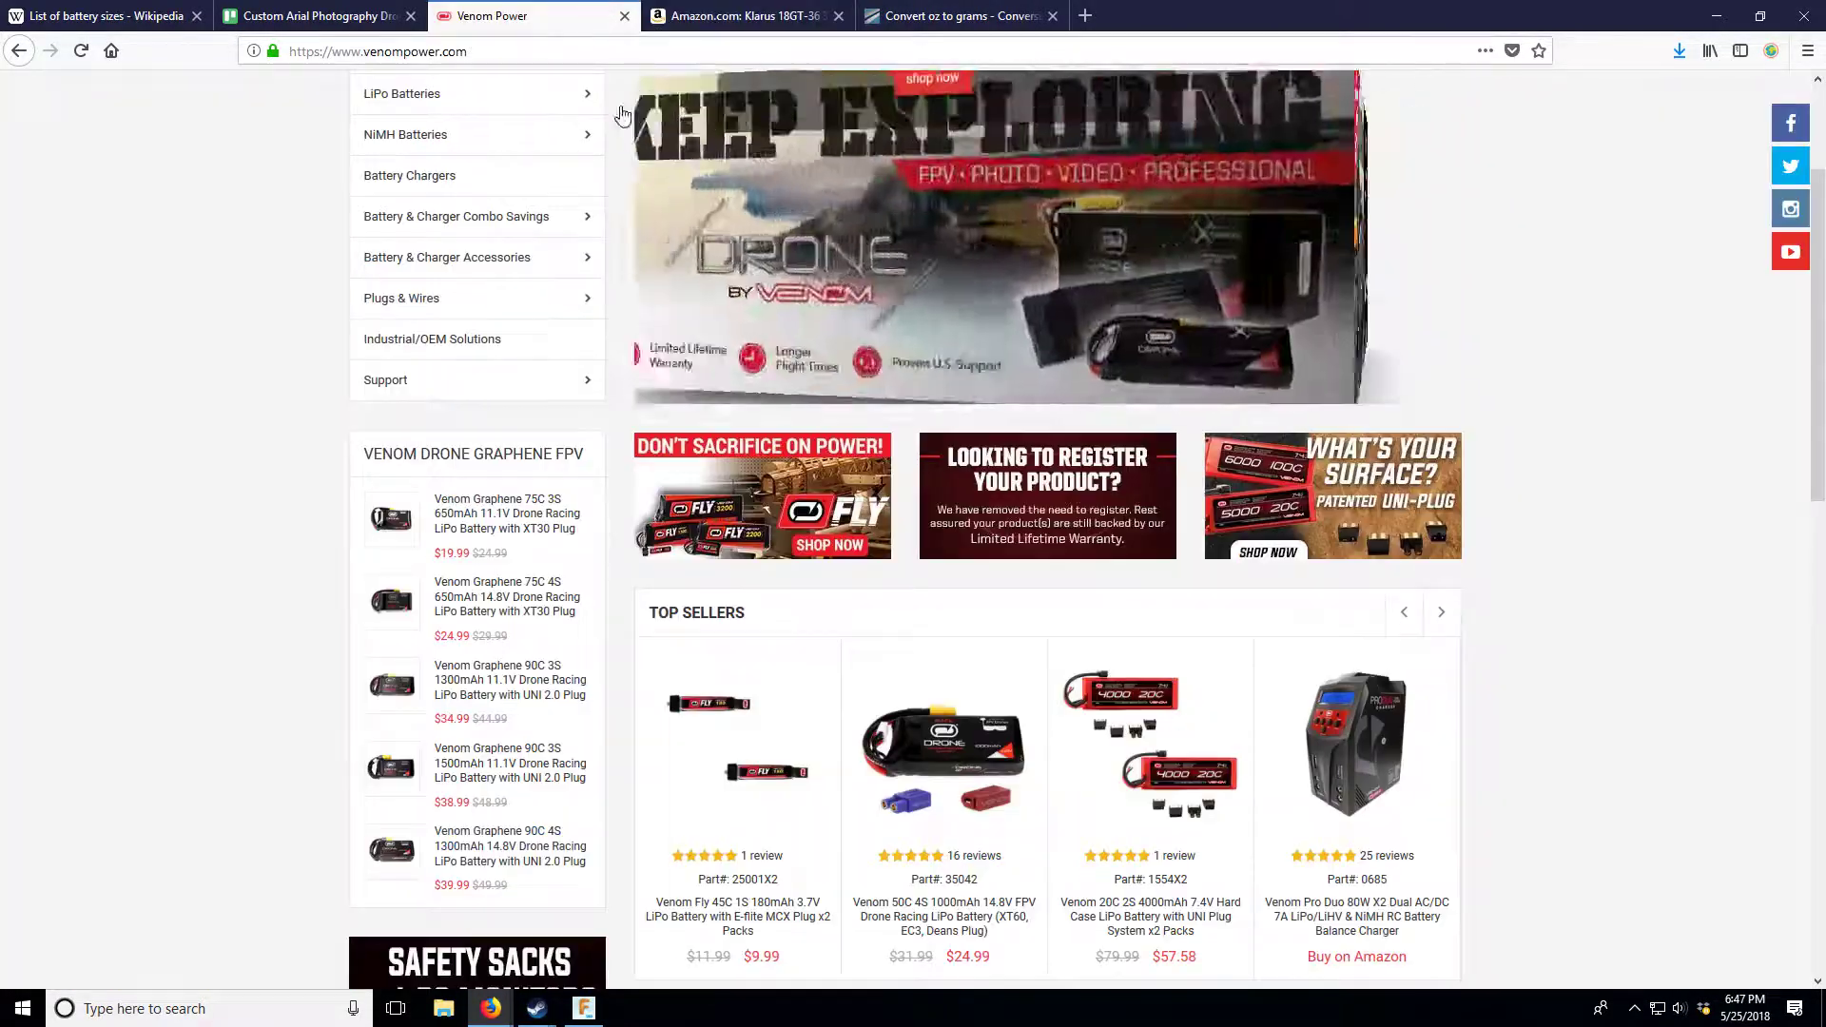
scroll(1561, 575, up, 3)
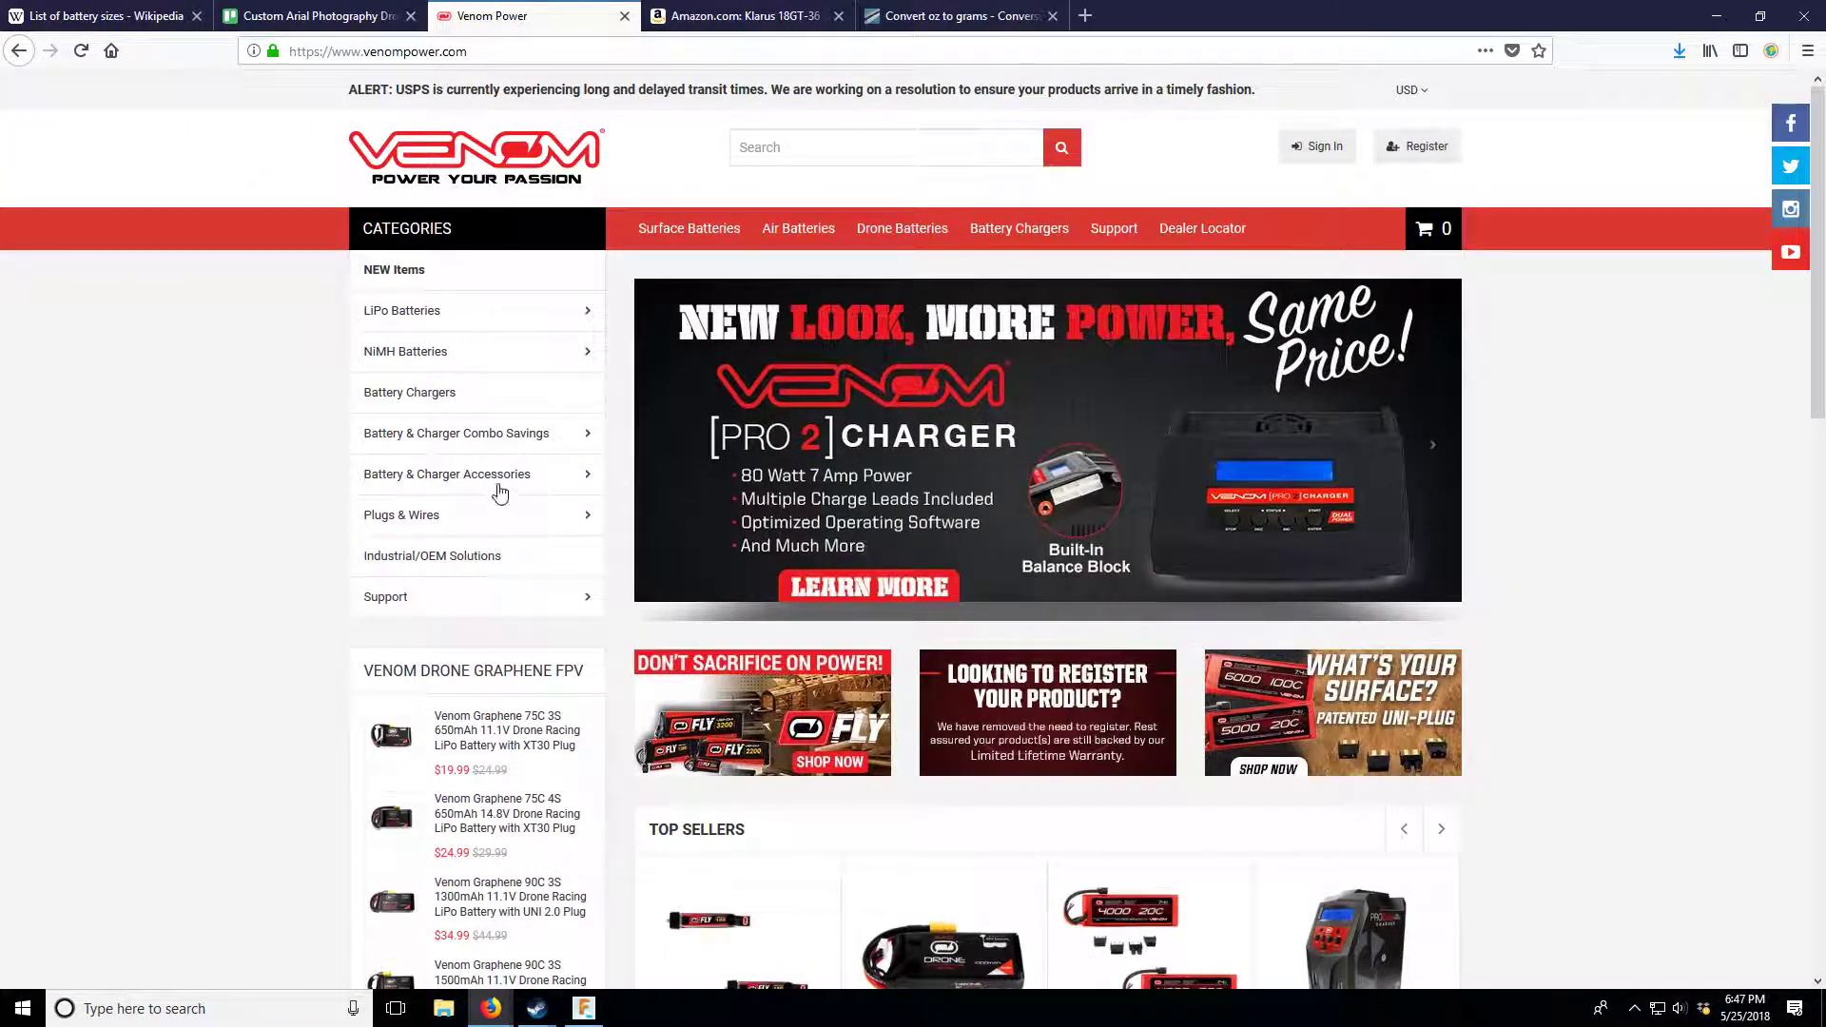
mouse_move(530, 314)
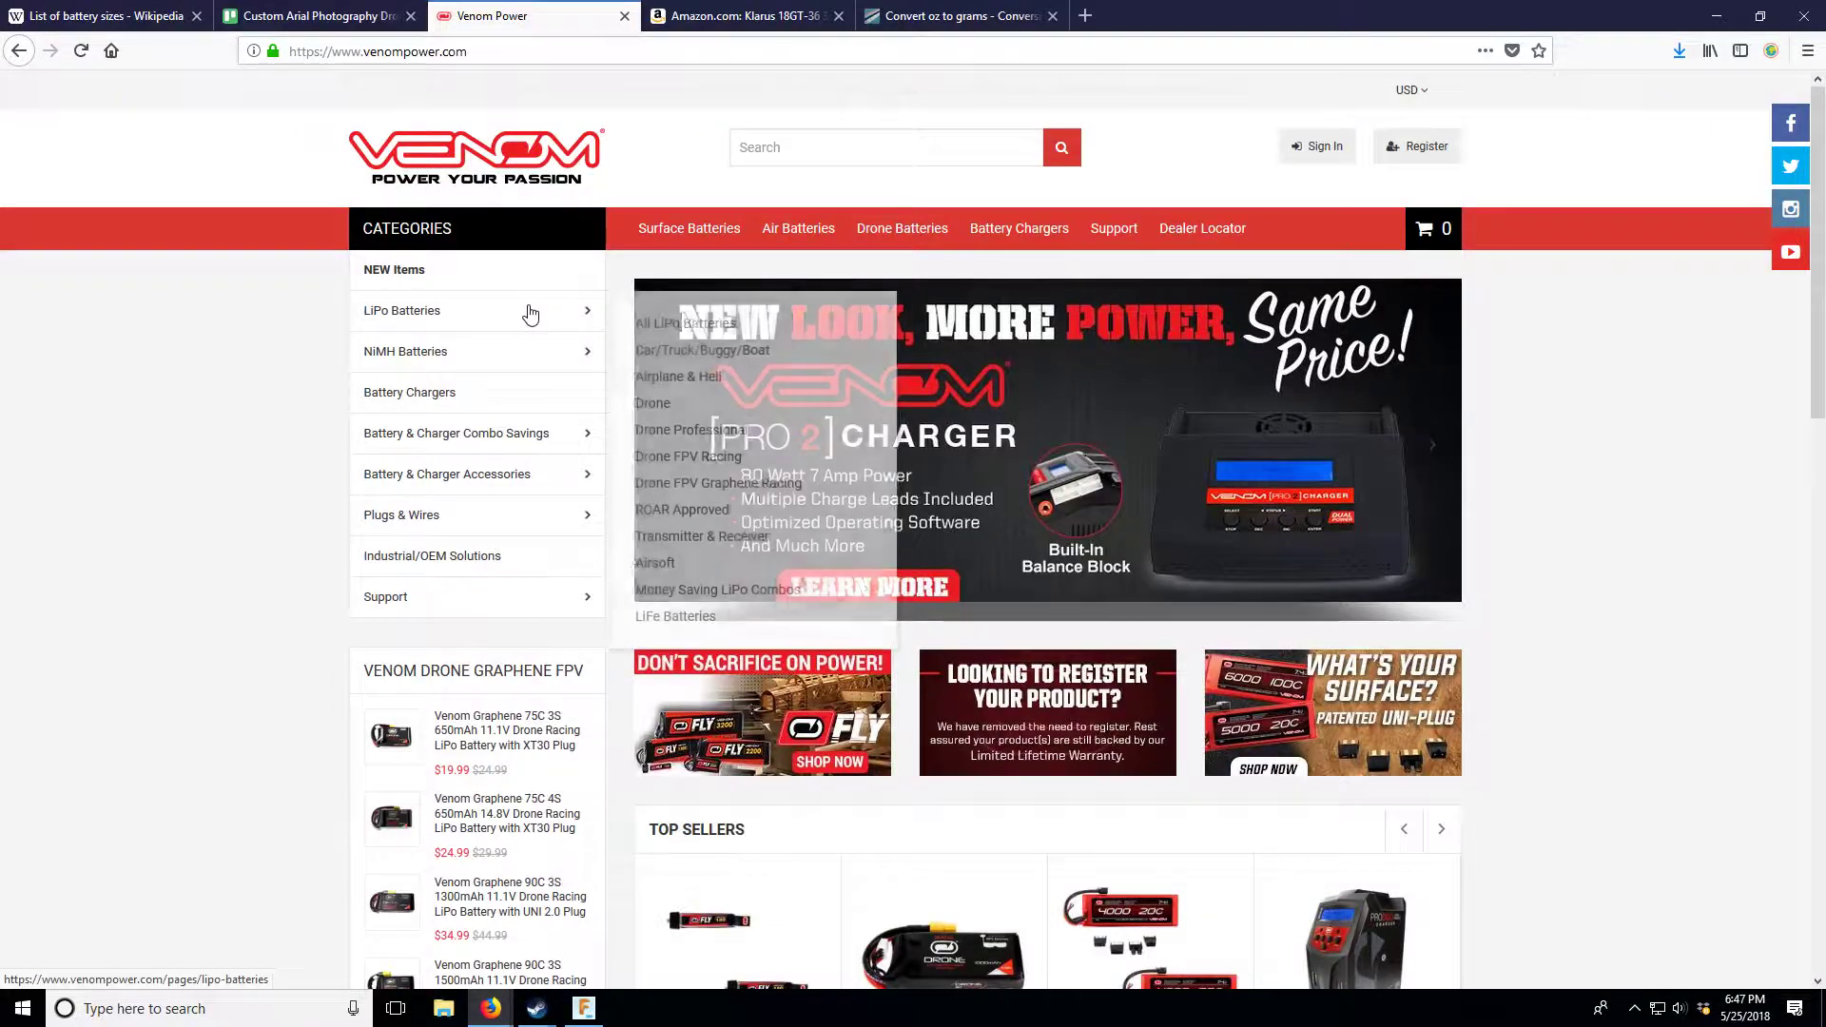
click(665, 326)
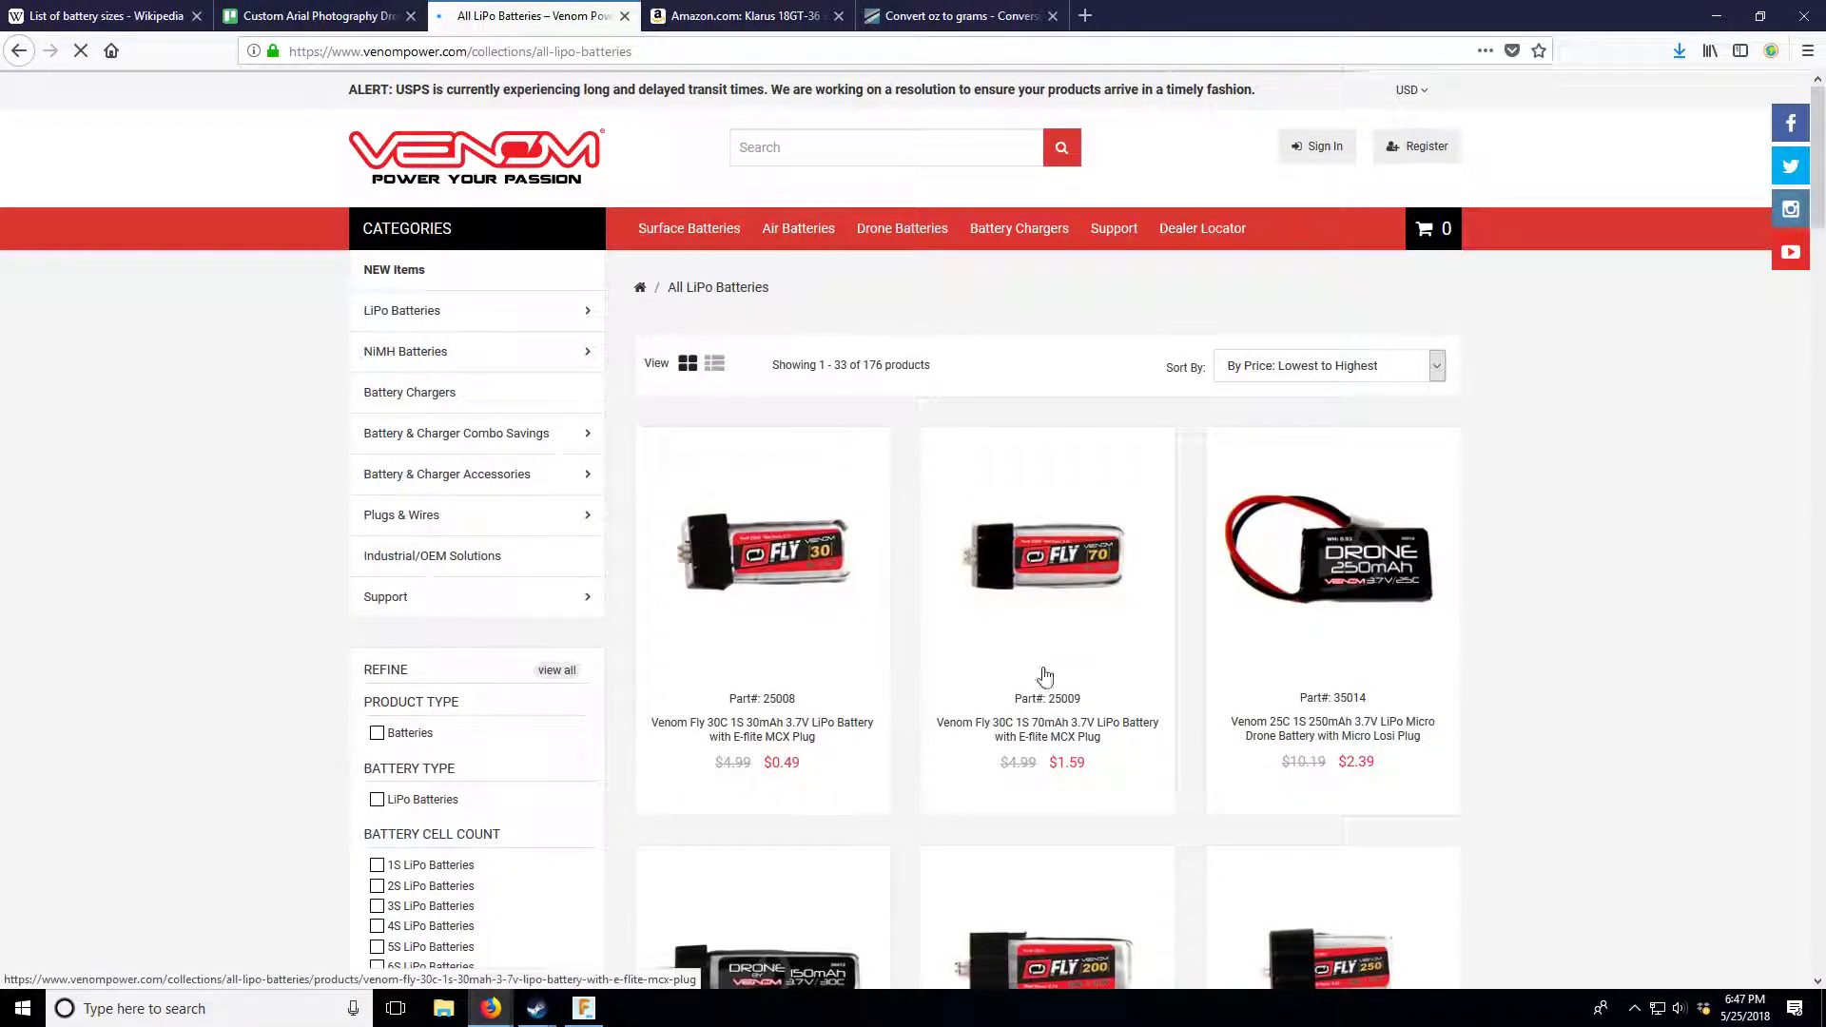
scroll(479, 797, down, 6)
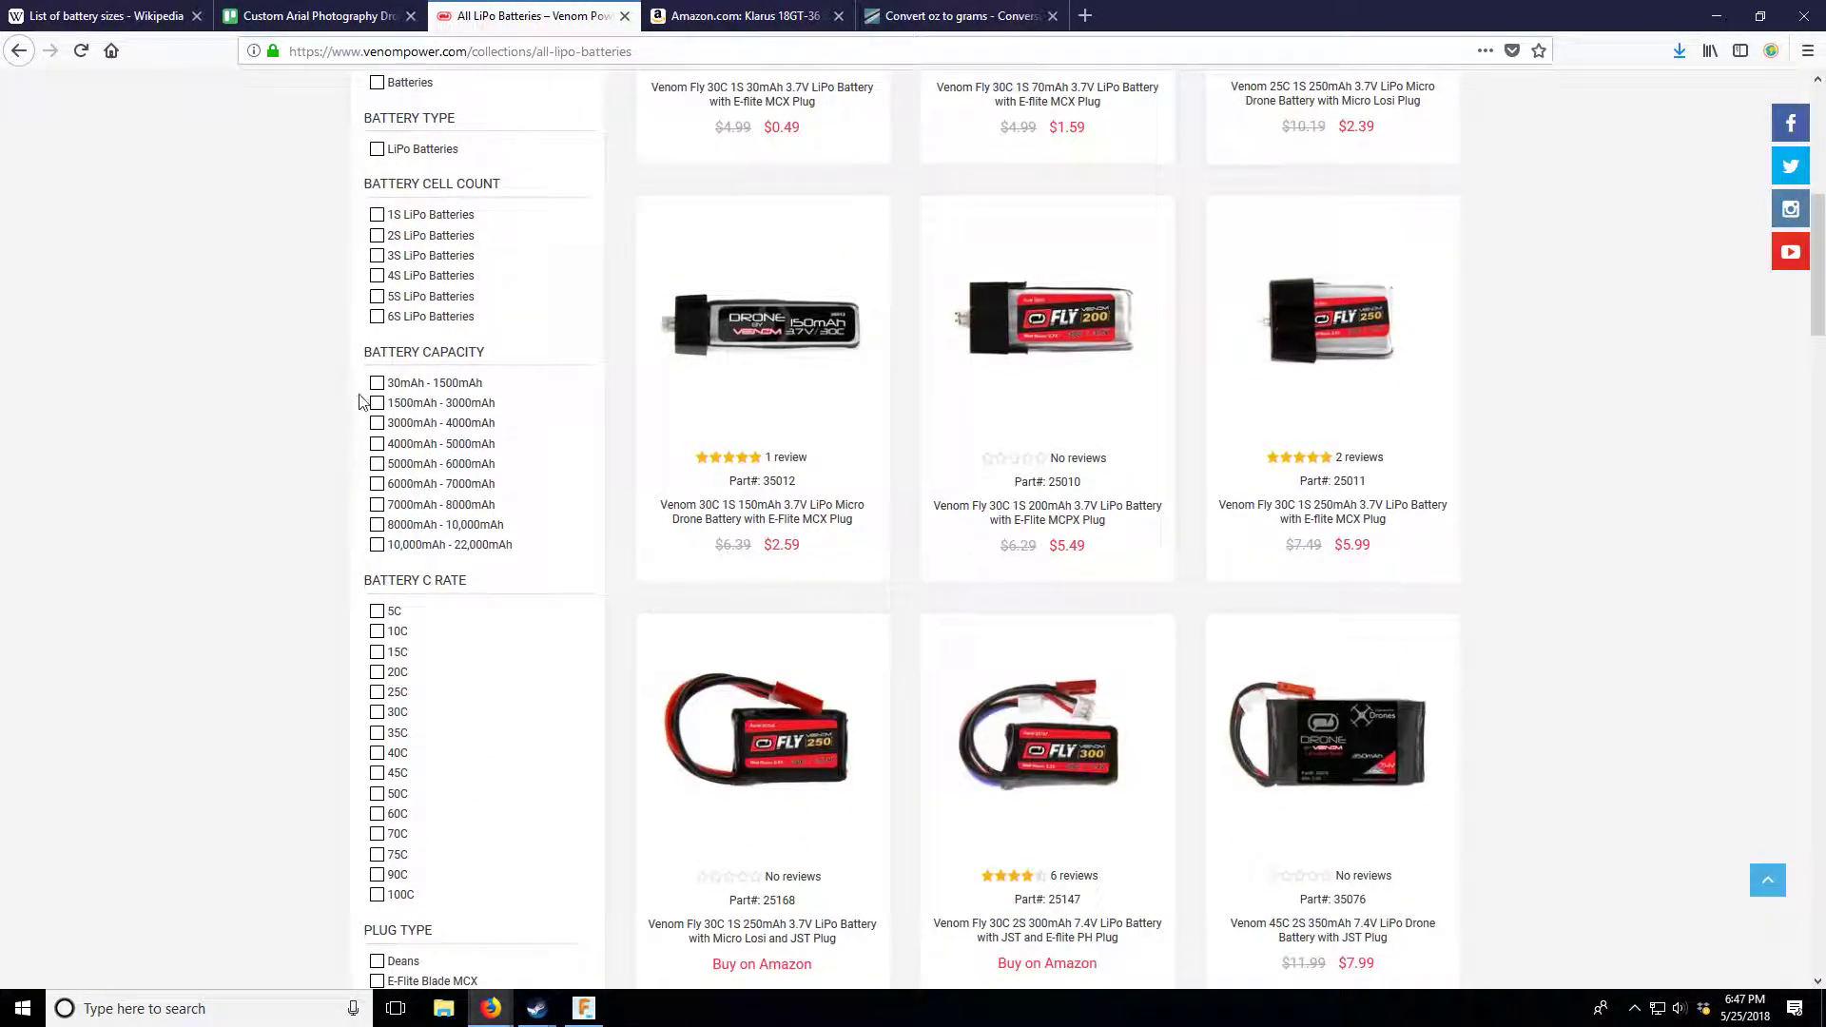
- Filter the LiPo battery collection to 3S packs with 1500mAh - 3000mAh capacity and look over the matching products
click(382, 264)
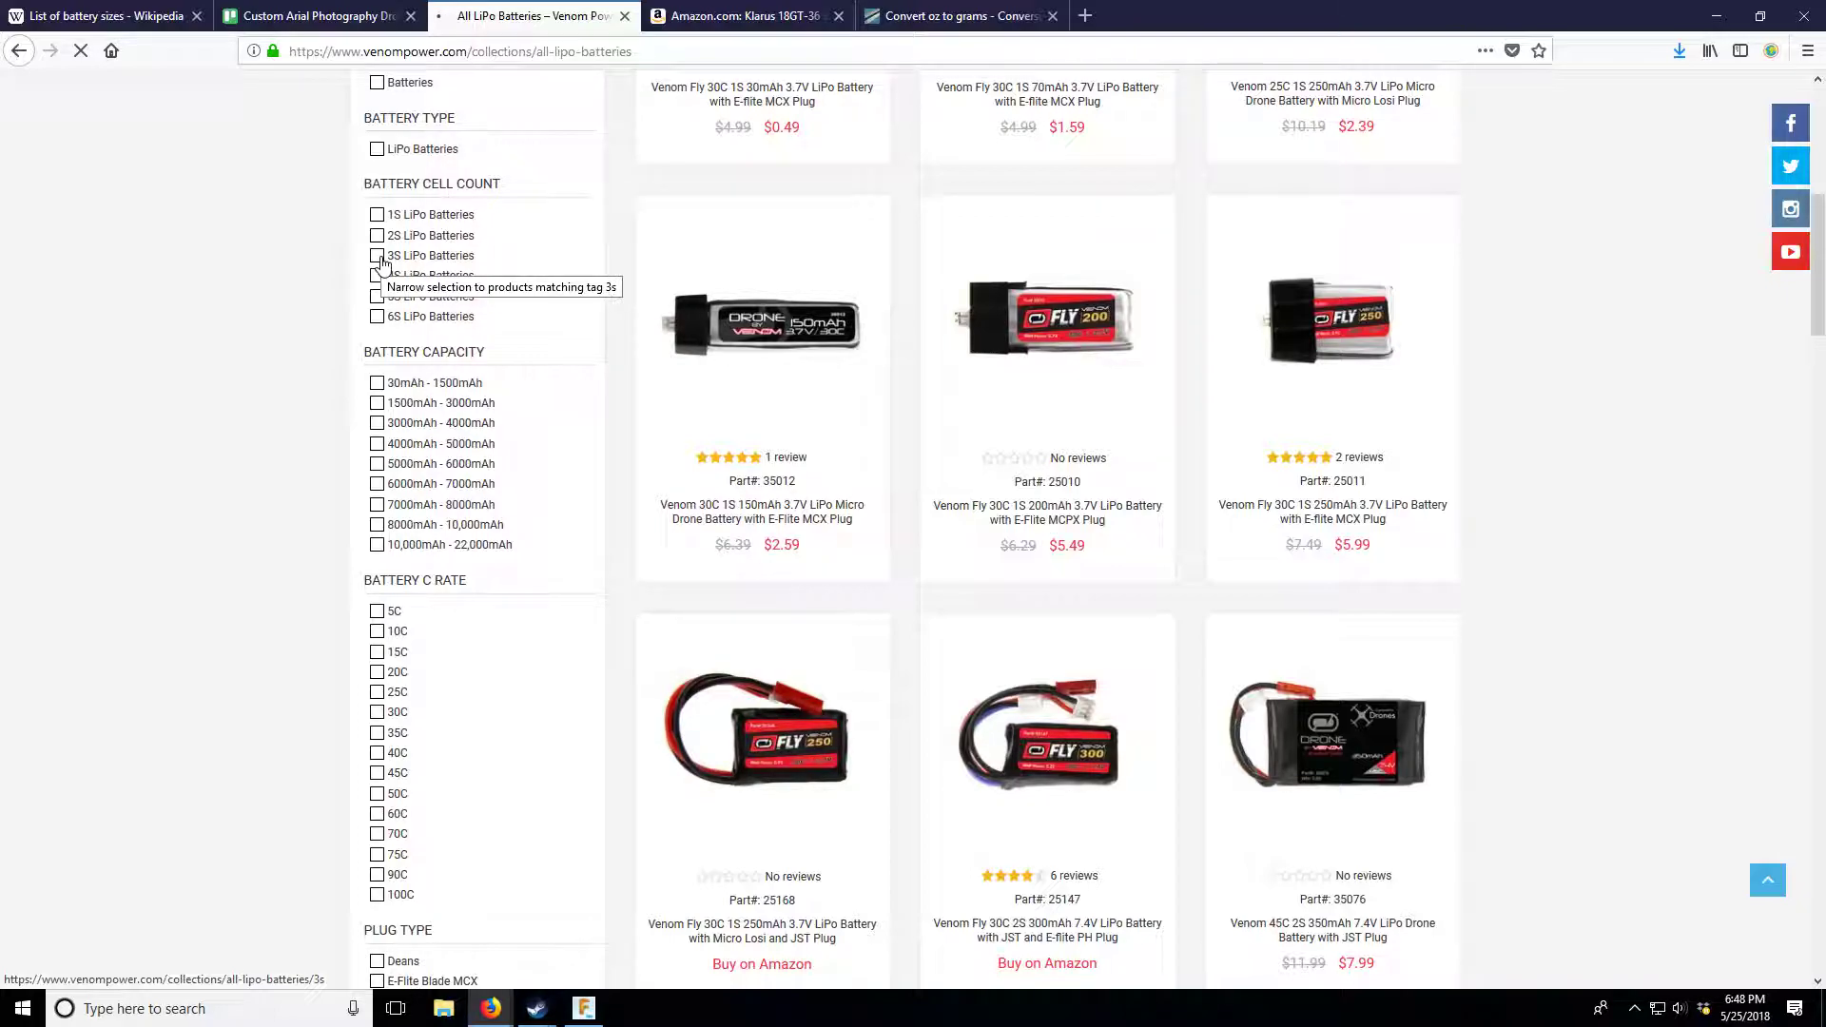
scroll(365, 628, down, 3)
click(375, 628)
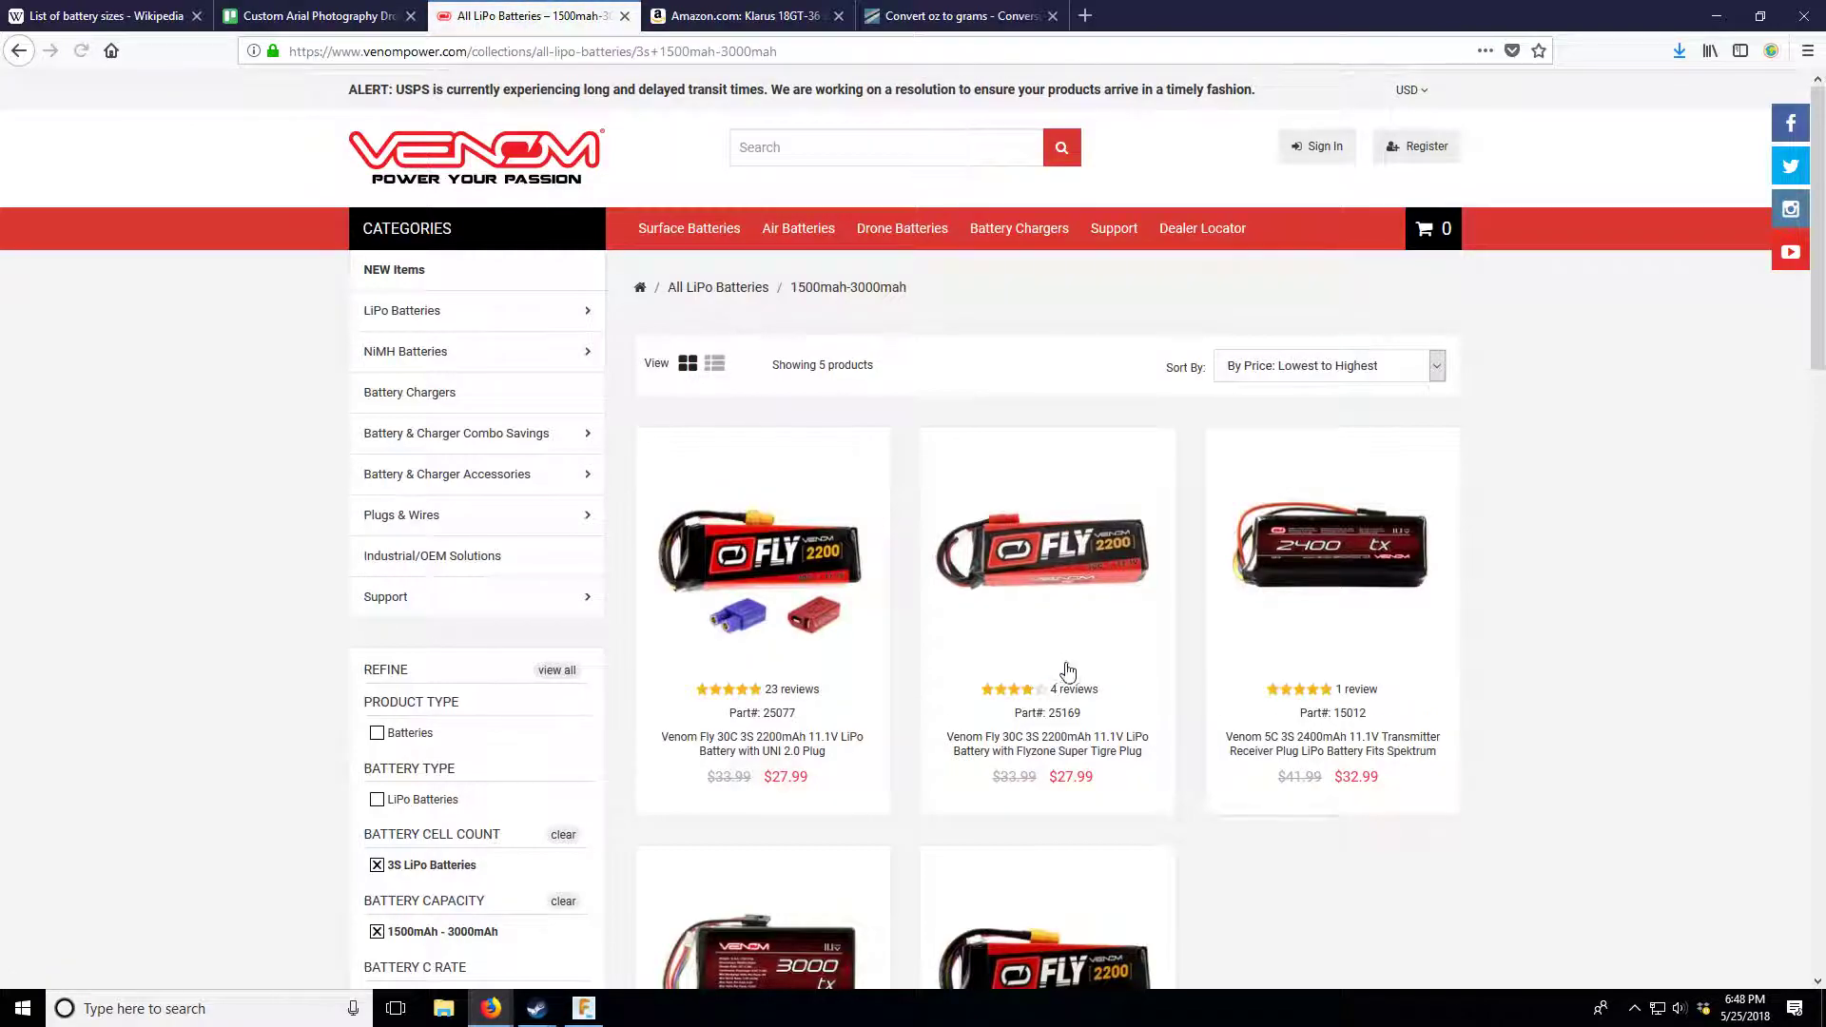
scroll(1027, 666, down, 5)
scroll(1047, 300, up, 3)
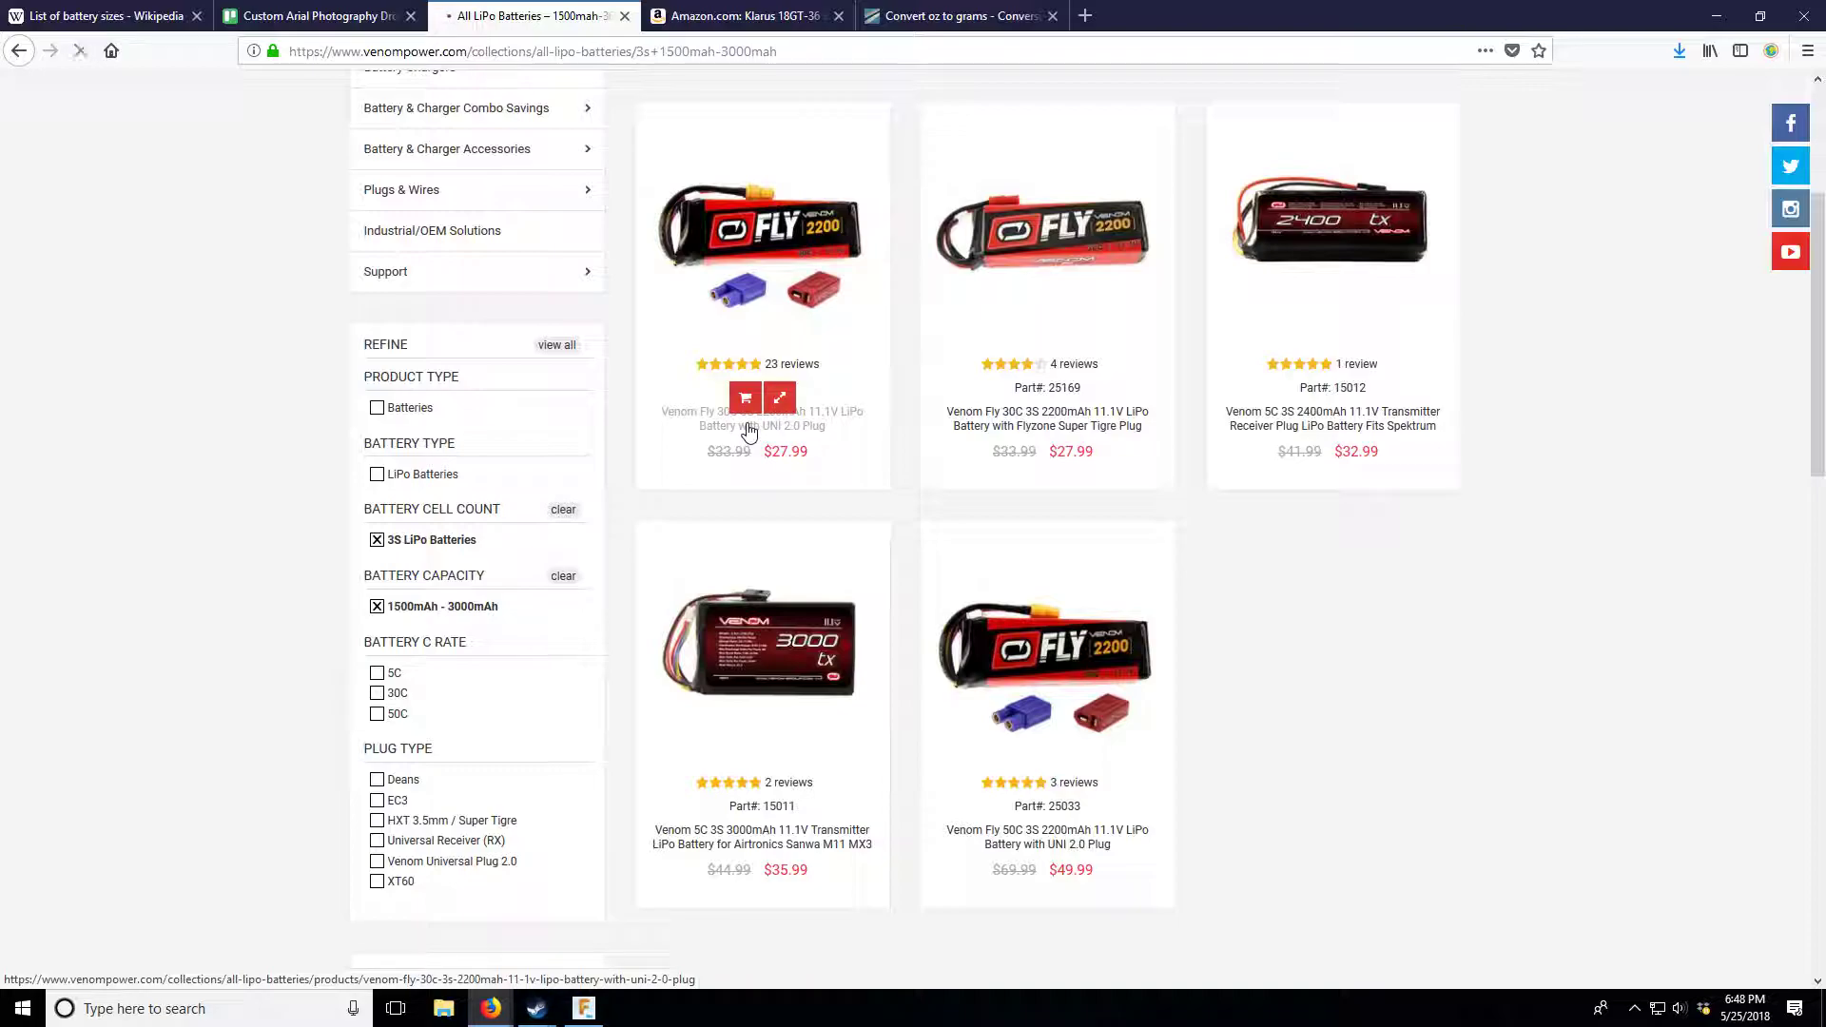
- Check the specs and weight of the Venom Fly 30C 3S 2200mAh battery with UNI 2.0 Plug, then return to the filtered list
scroll(1333, 771, down, 5)
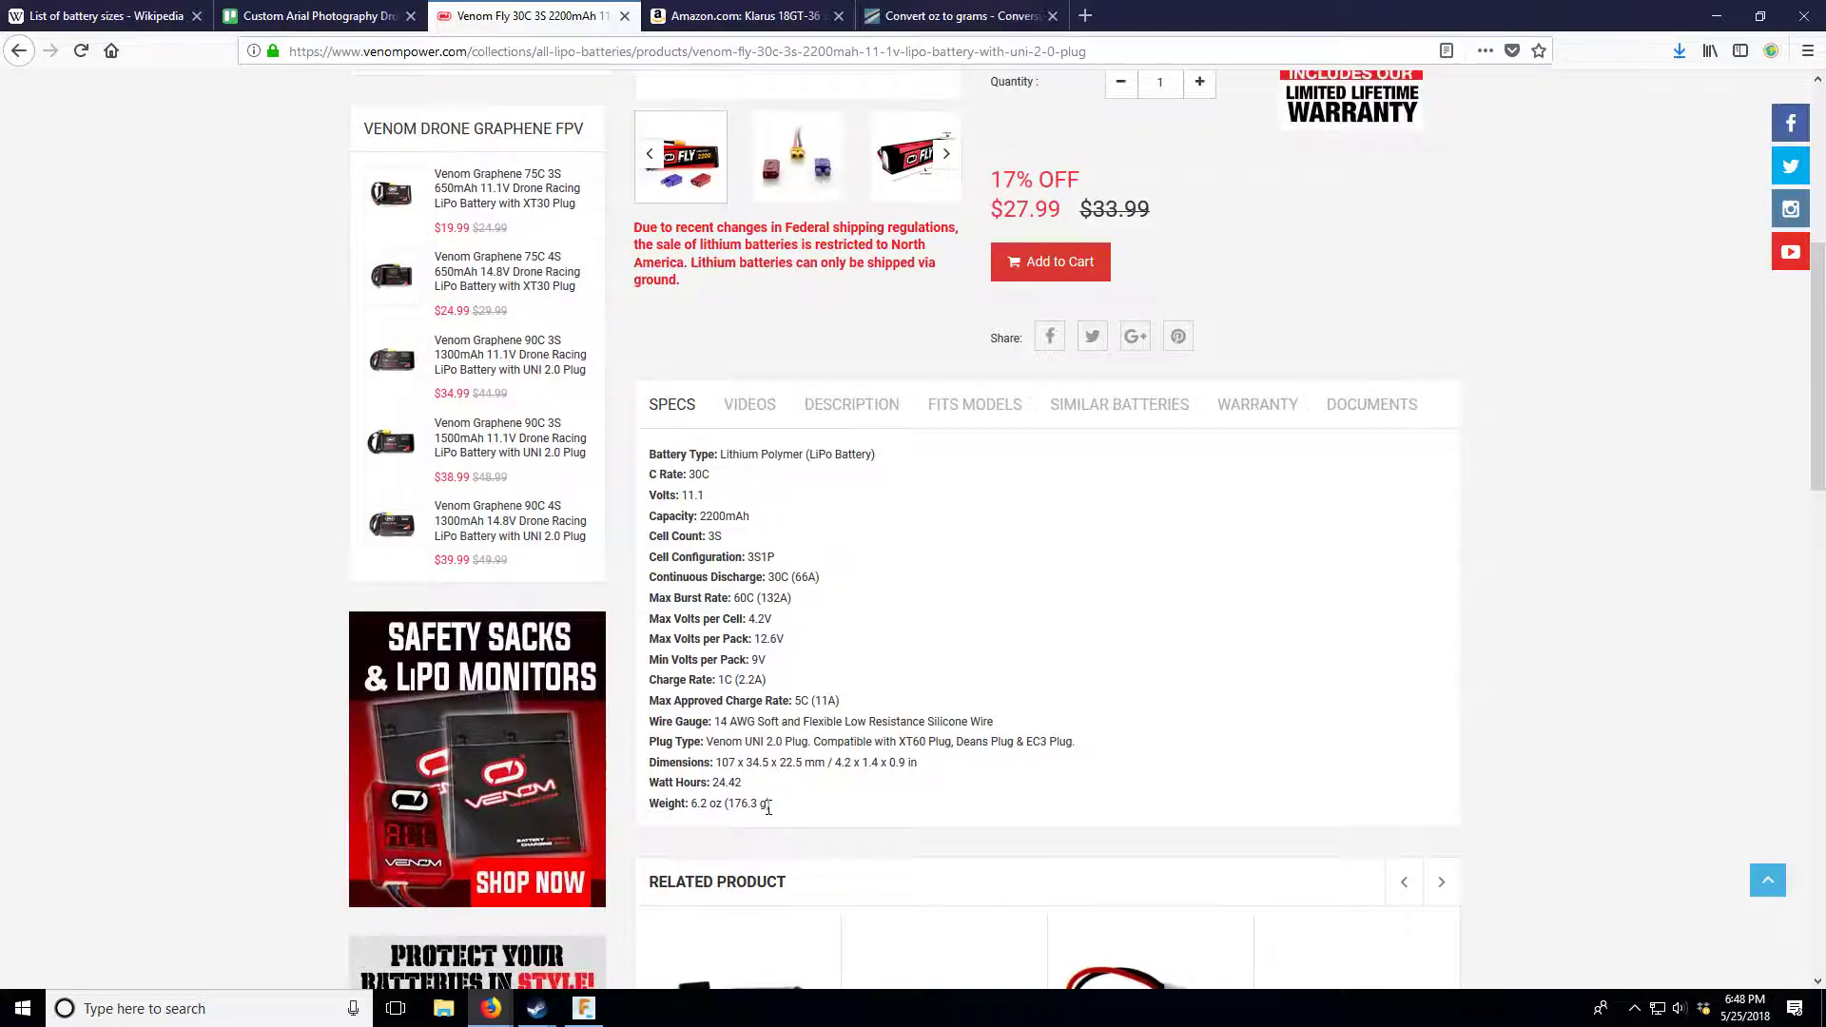
scroll(250, 286, up, 3)
scroll(614, 619, down, 3)
scroll(421, 430, up, 4)
click(17, 50)
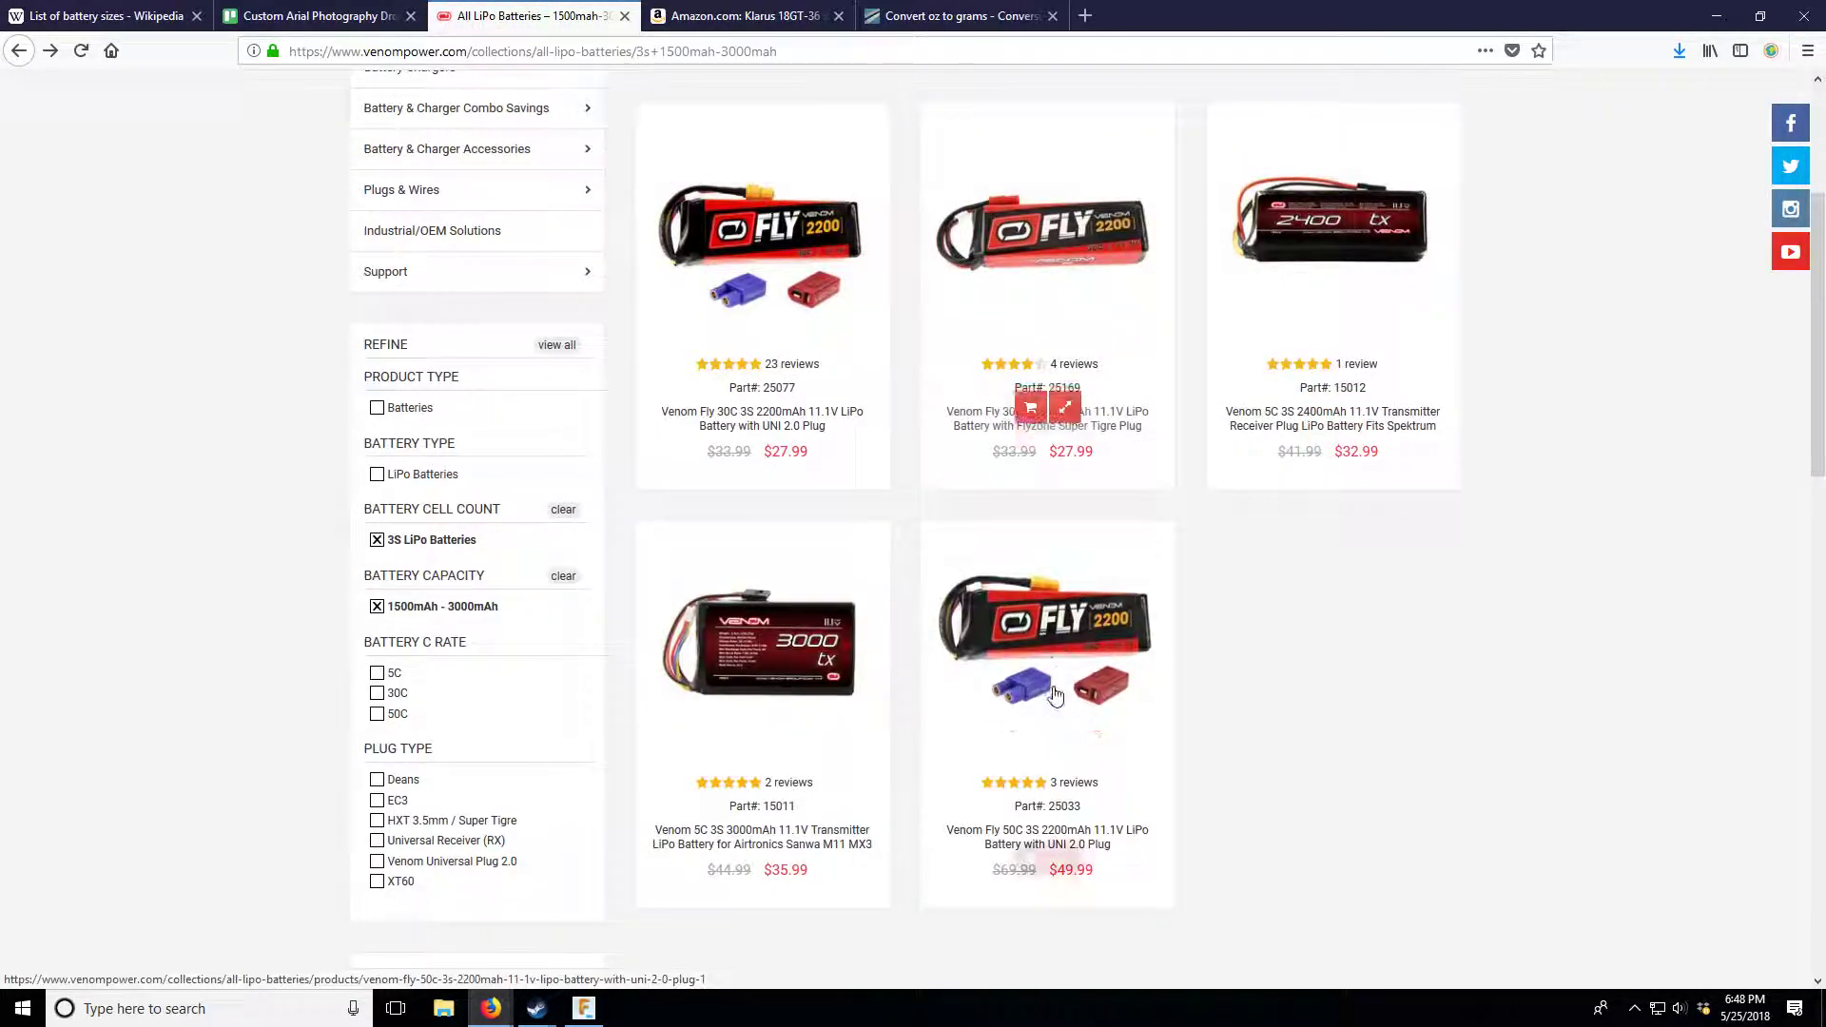
- Open the Venom 5C 3S 2400mAh transmitter battery, check its weight and price, and return to the filtered list
click(1409, 428)
scroll(1229, 738, down, 8)
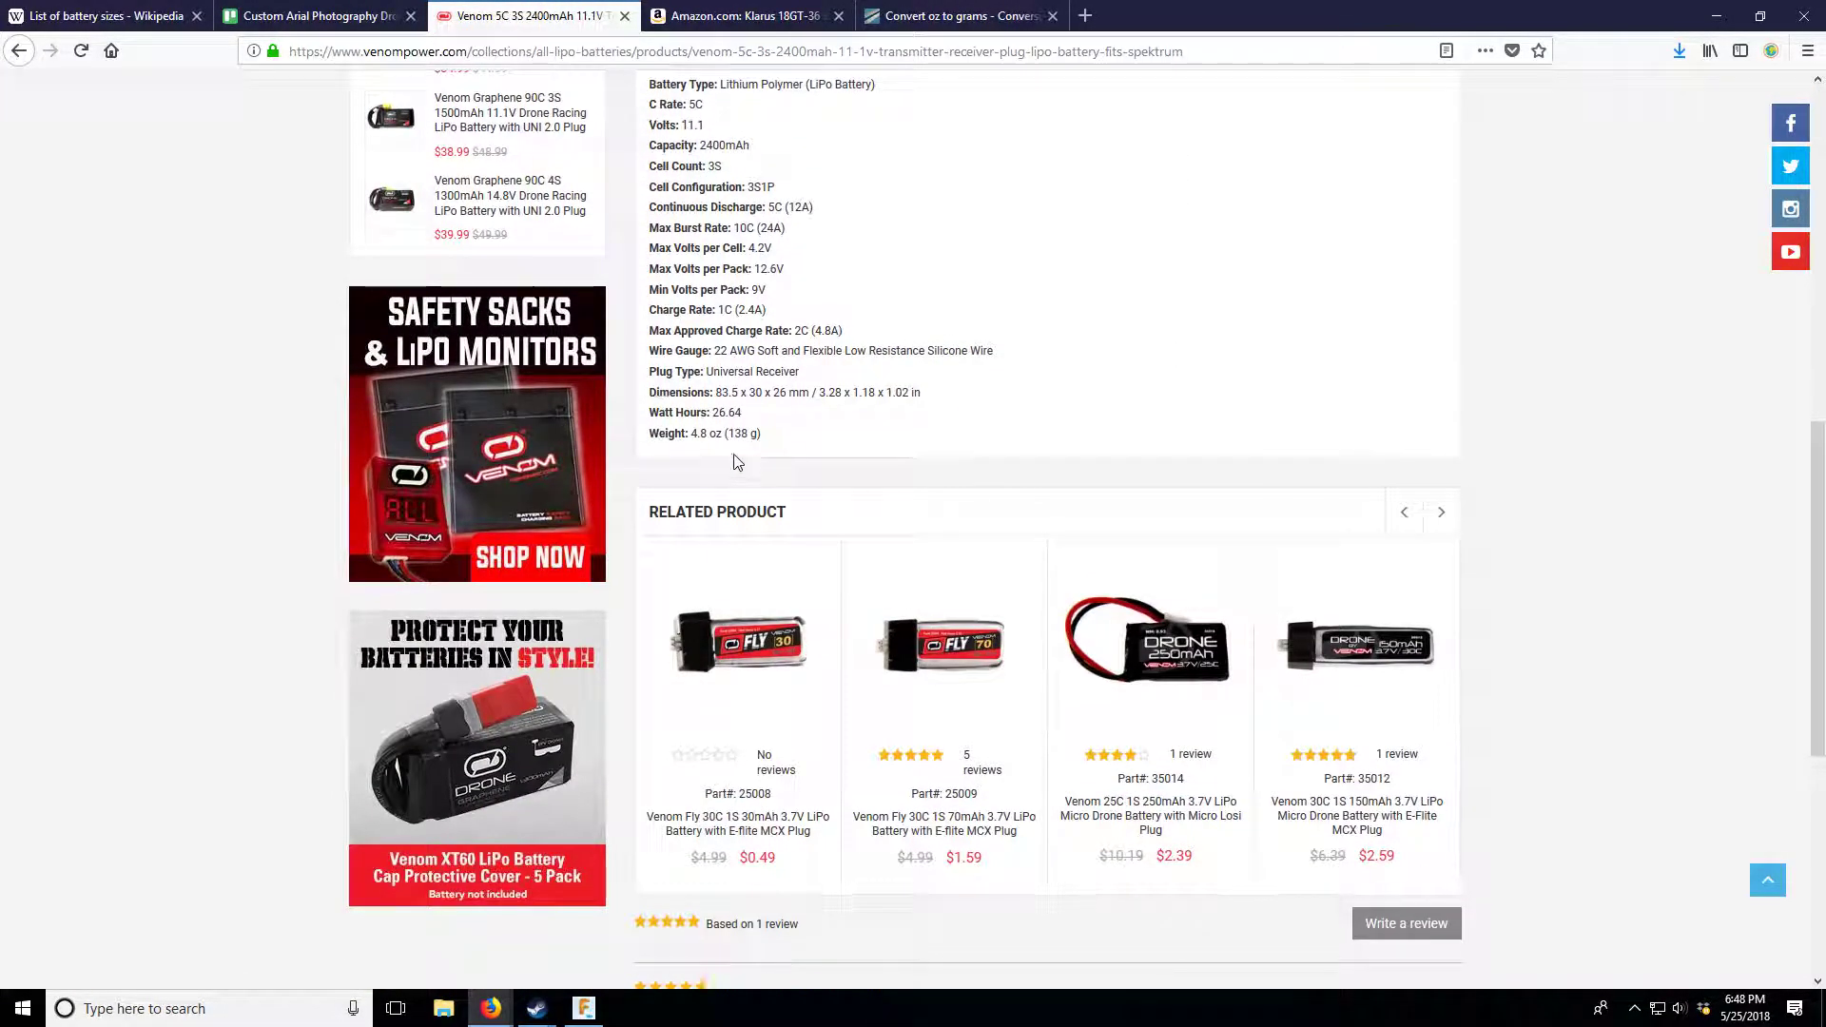
scroll(751, 487, up, 8)
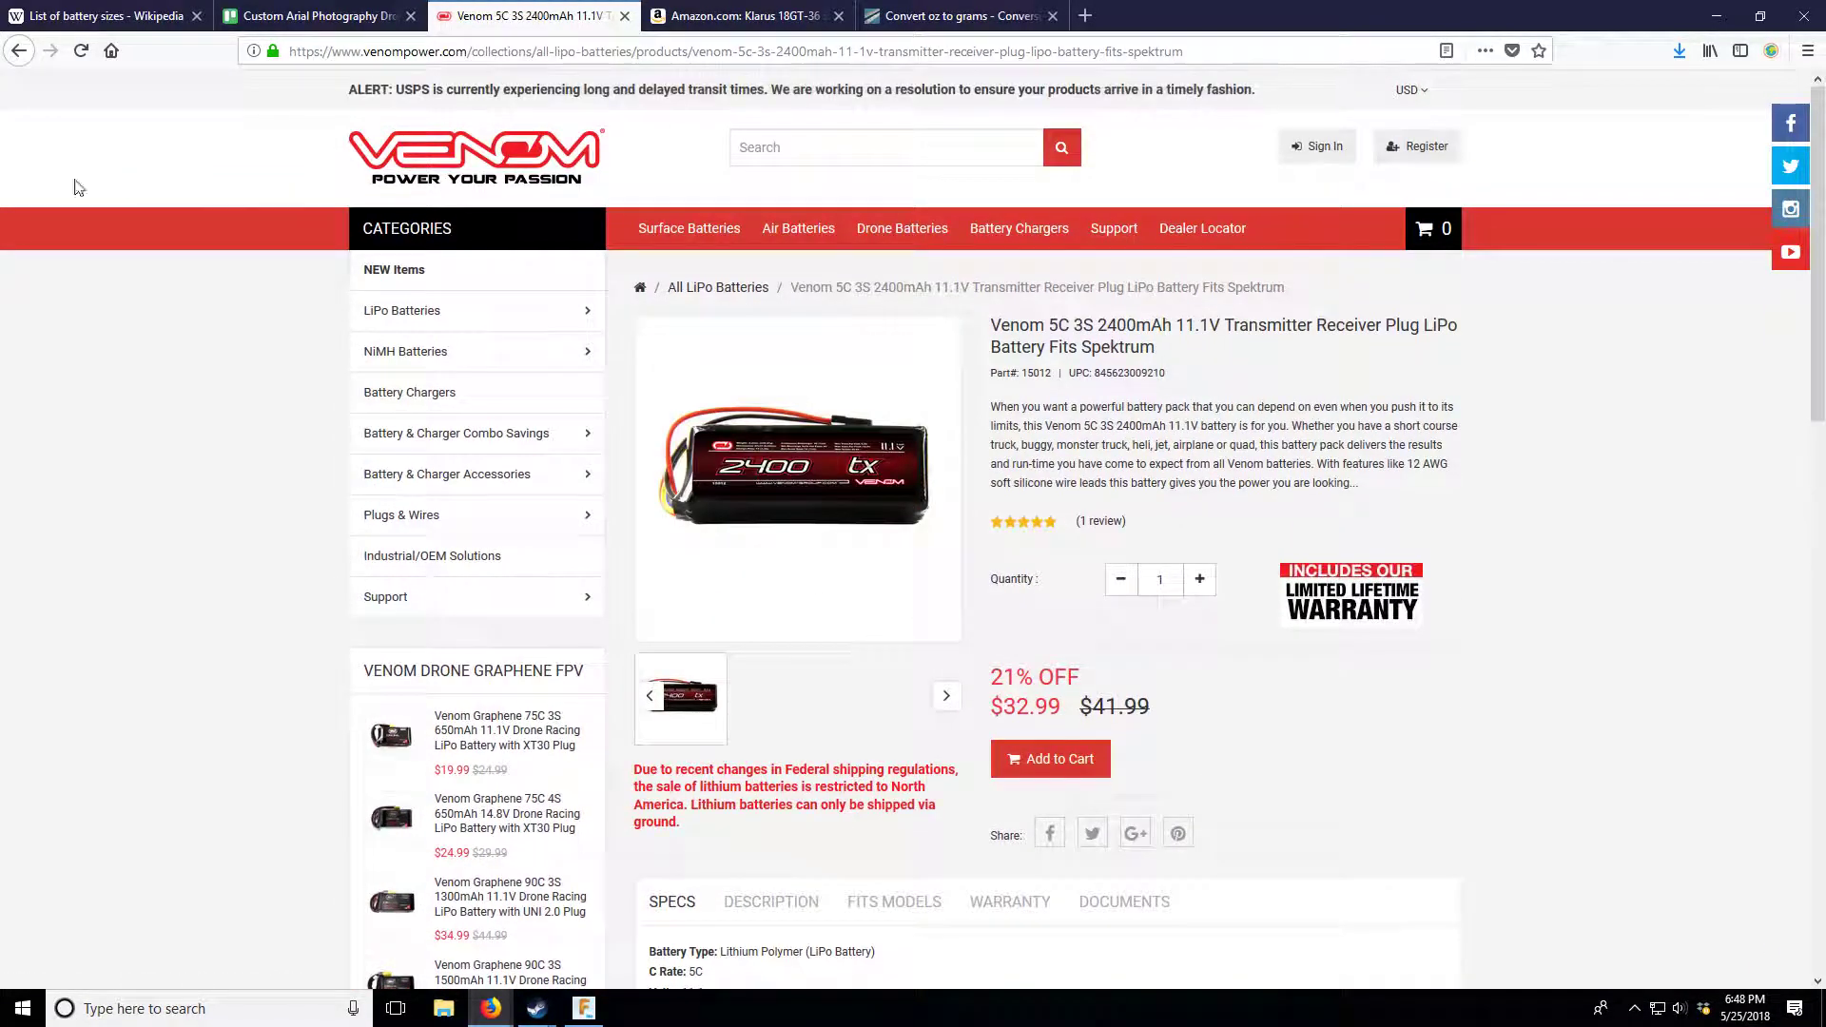
click(19, 50)
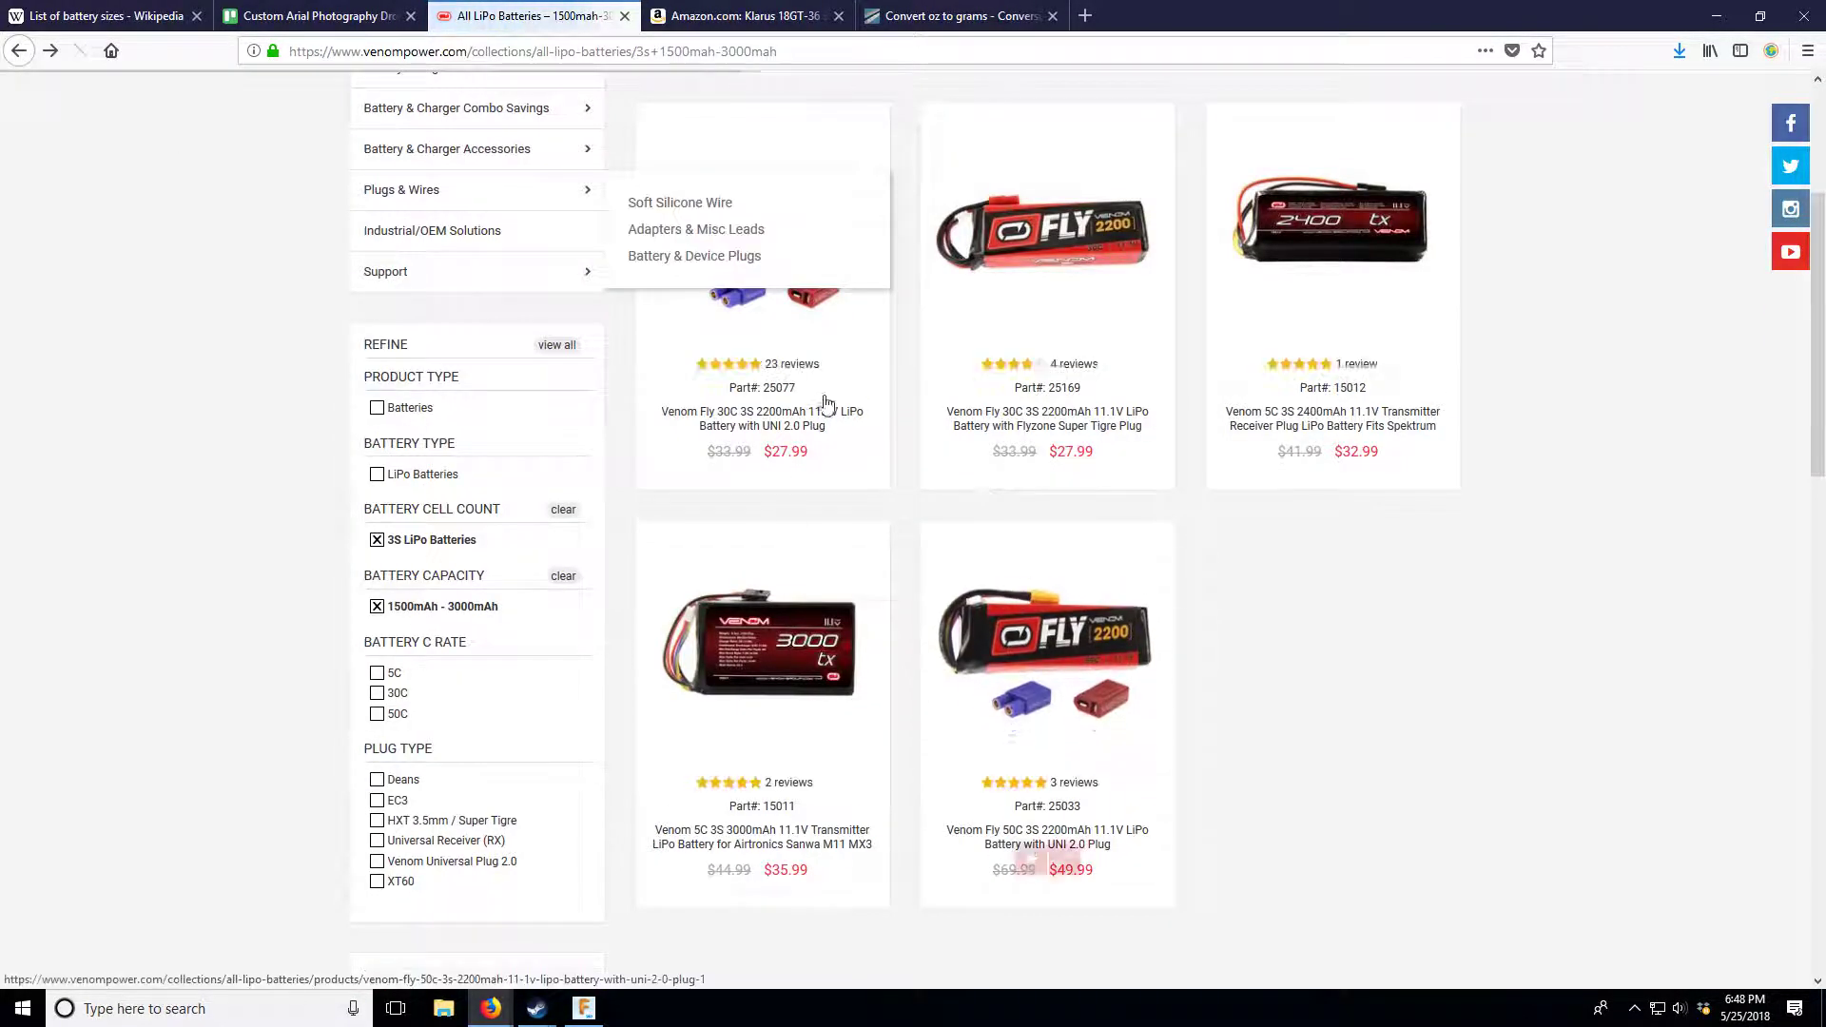
- Reopen the Venom 5C 3S 2400mAh battery page and review its price and full specifications
mouse_move(1041, 385)
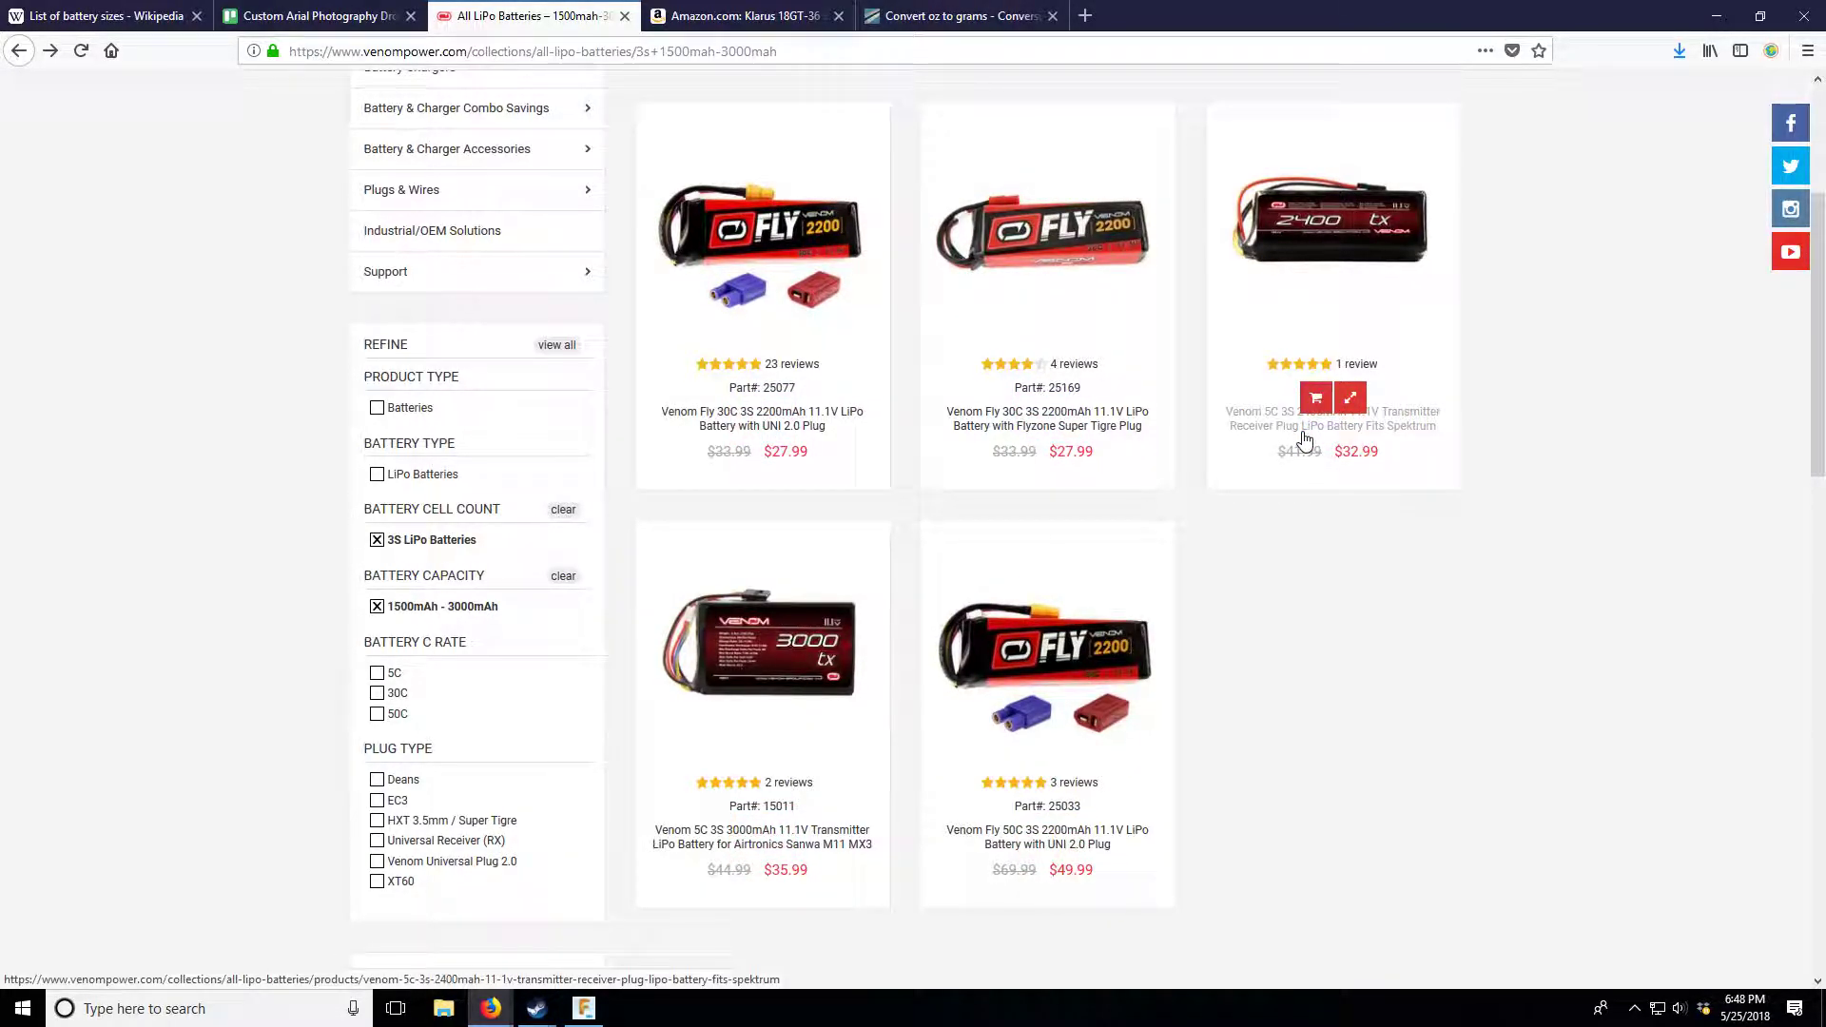
click(1269, 426)
scroll(827, 776, down, 6)
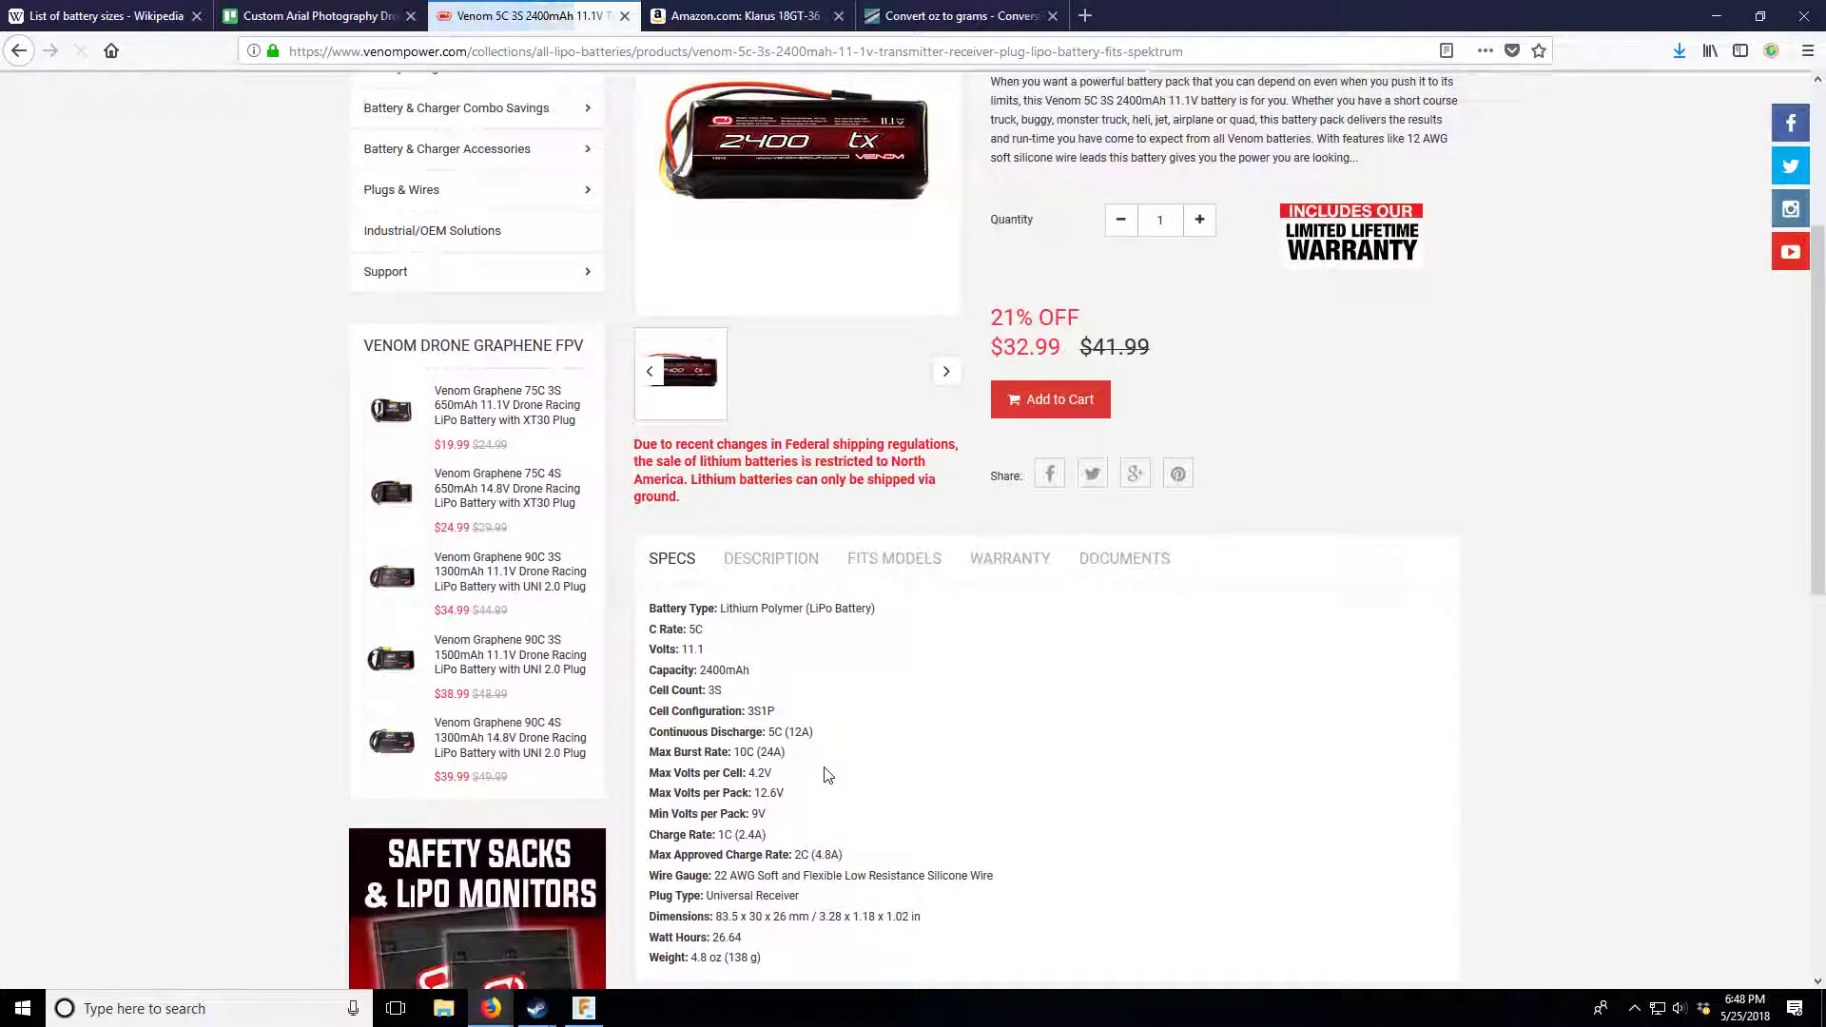
scroll(828, 775, up, 5)
scroll(940, 487, up, 3)
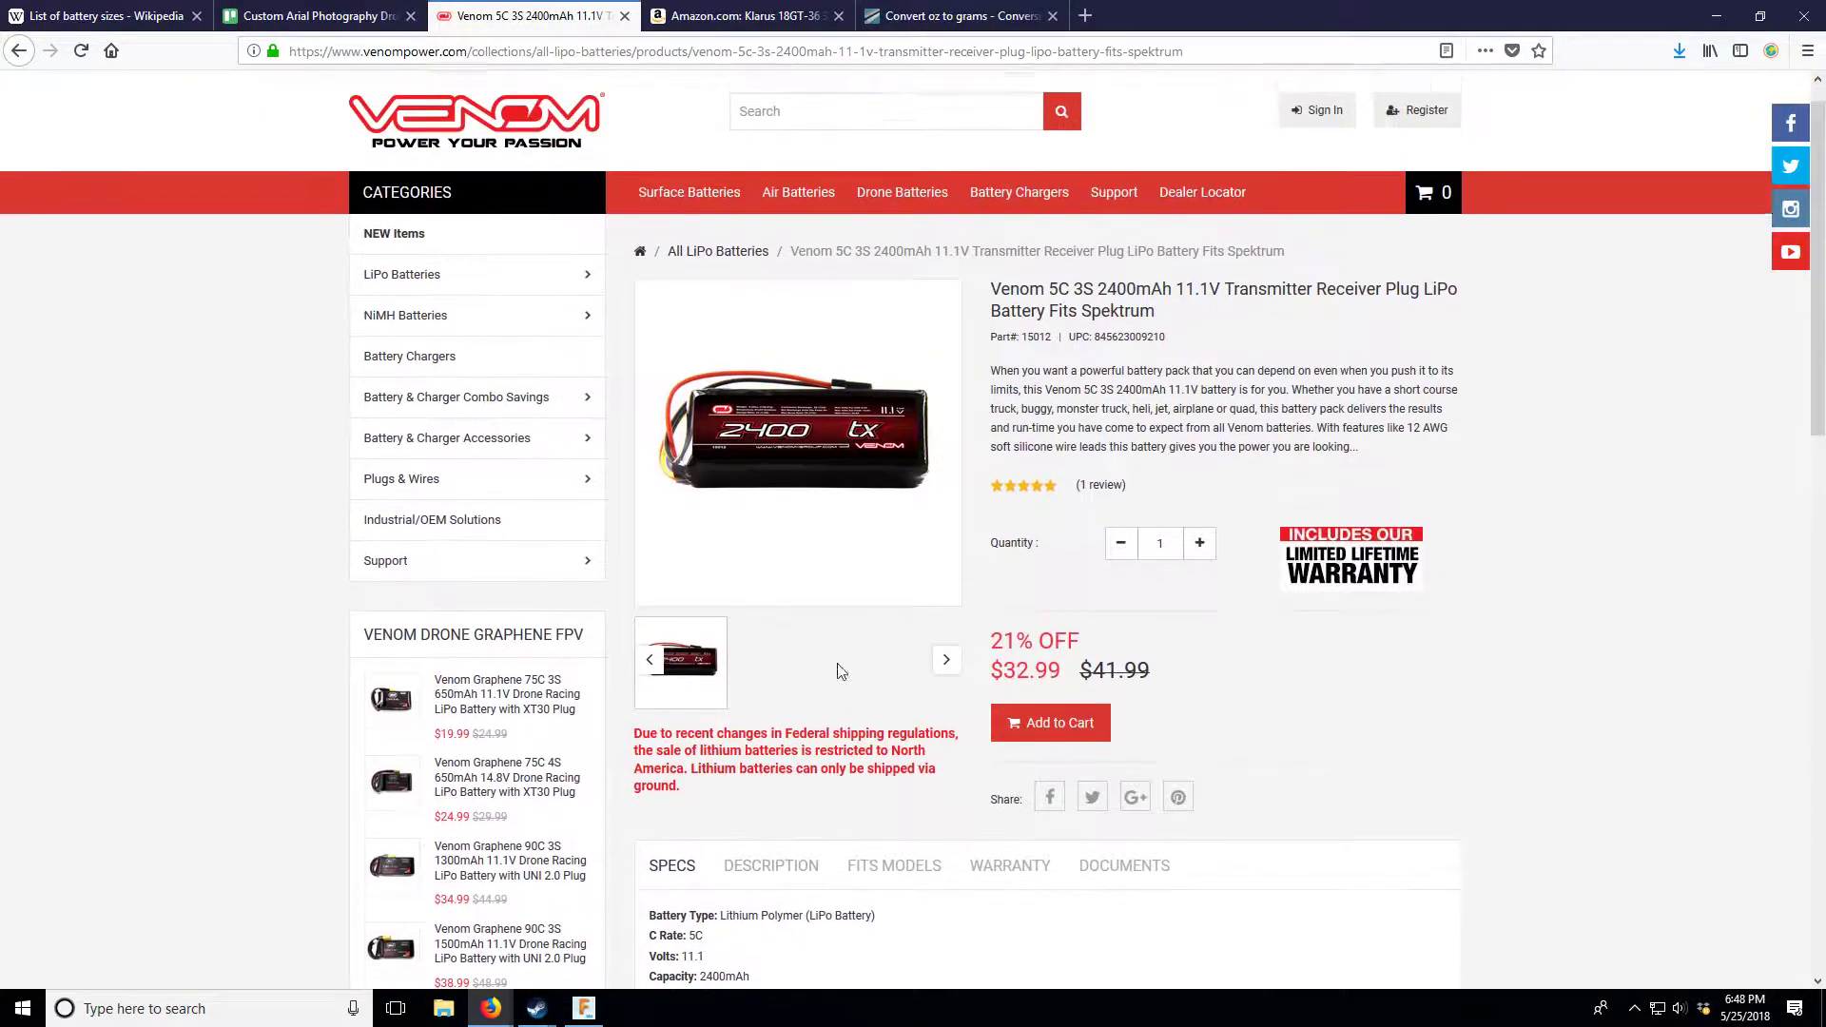
scroll(1170, 685, down, 3)
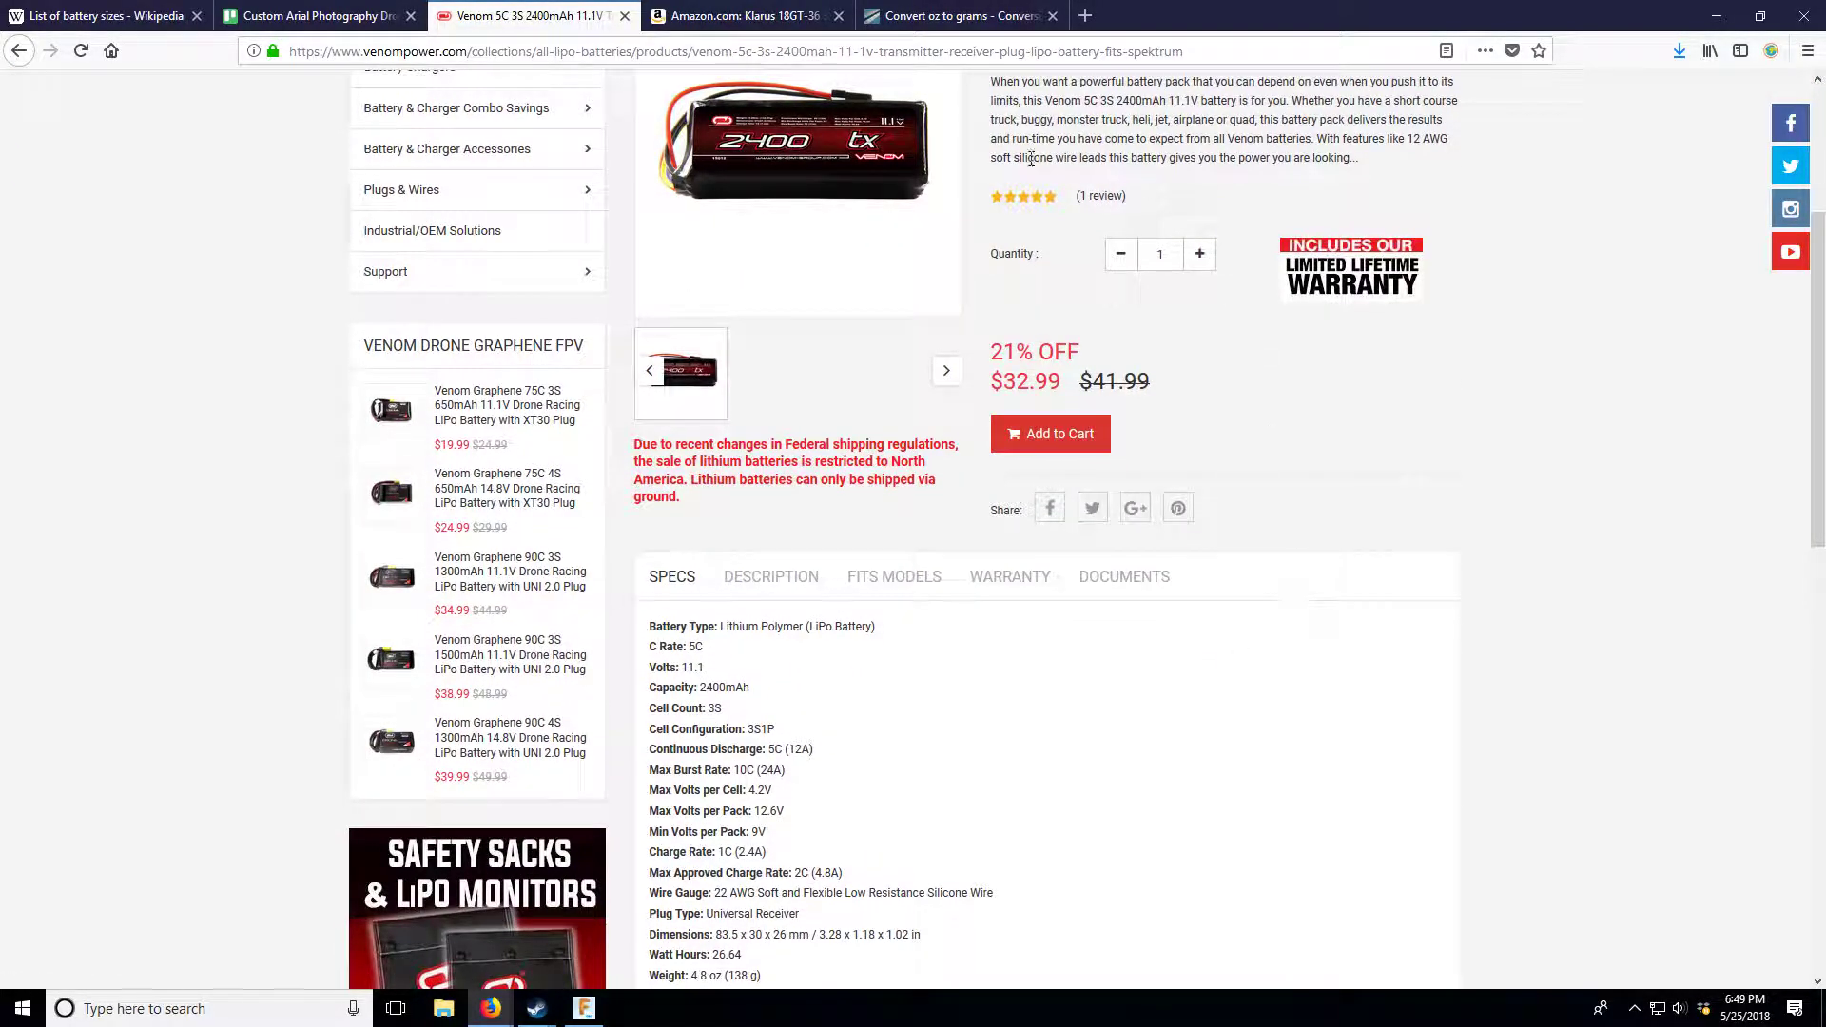
- Review the Klarus 18GT-36 listing on Amazon for its capacity, voltage, weight, price and discharge current
click(166, 9)
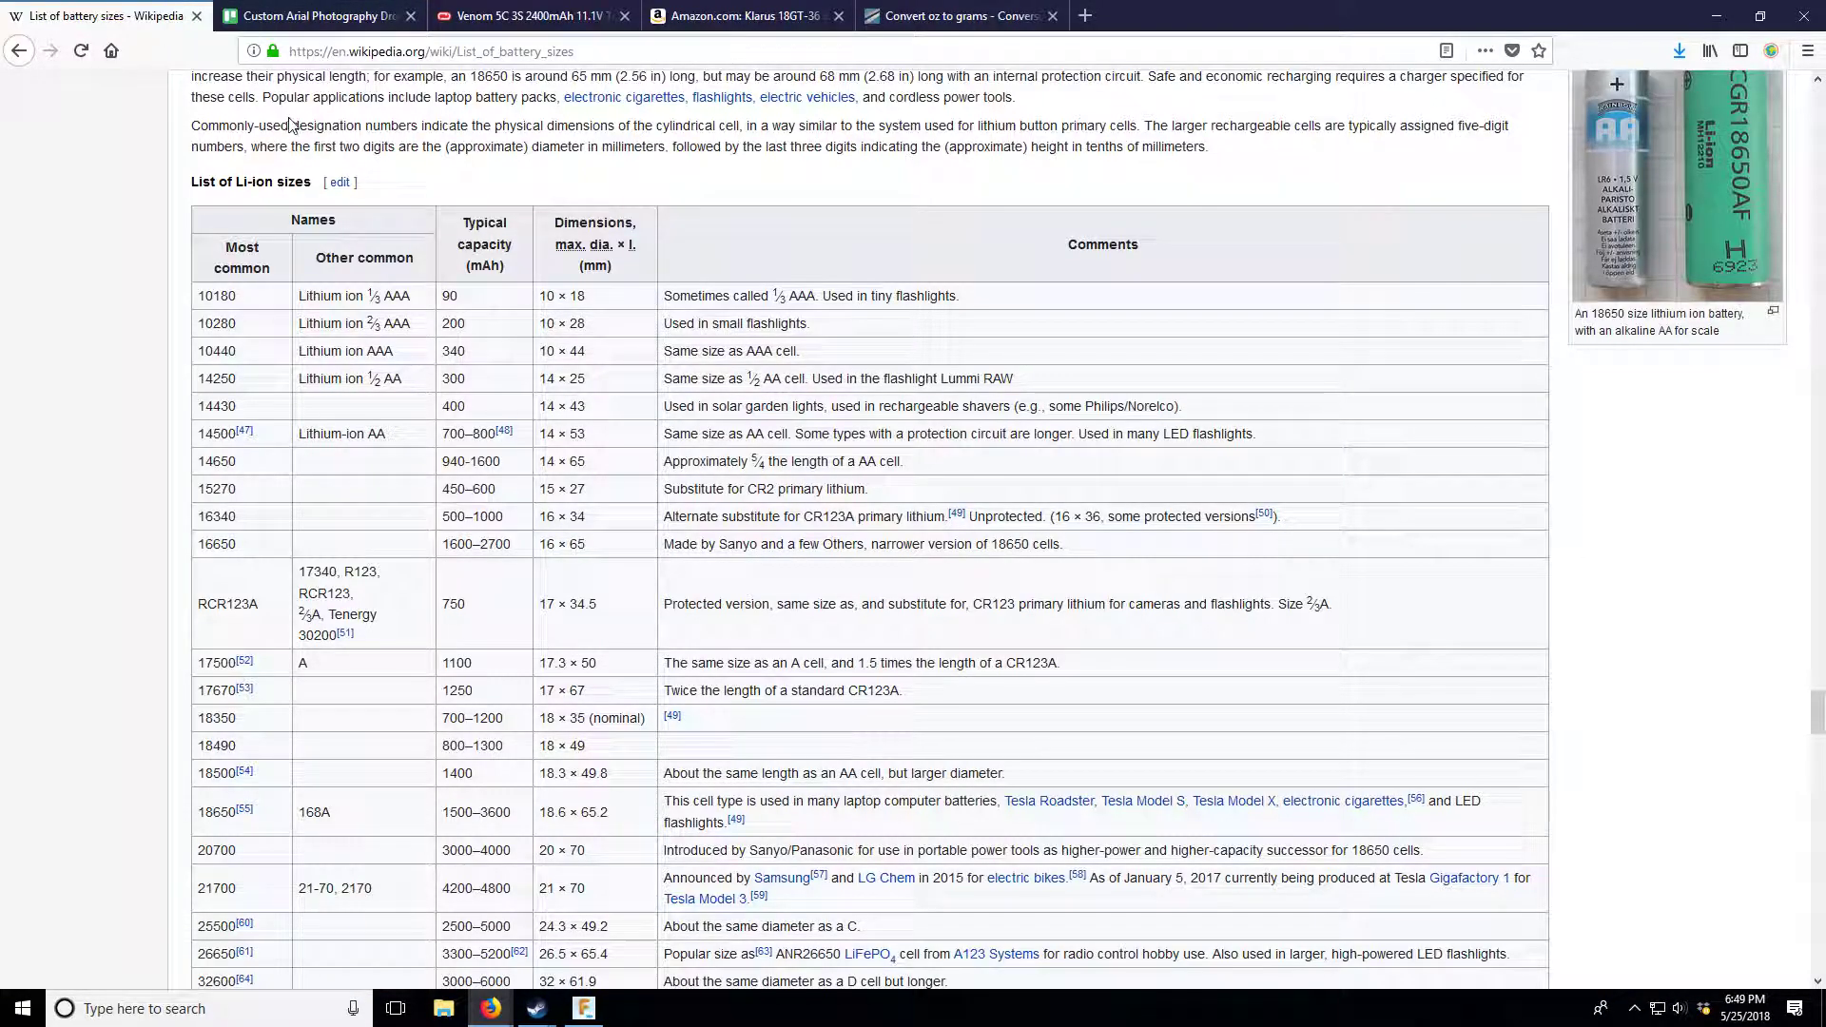
click(780, 13)
scroll(666, 380, up, 4)
scroll(666, 381, up, 5)
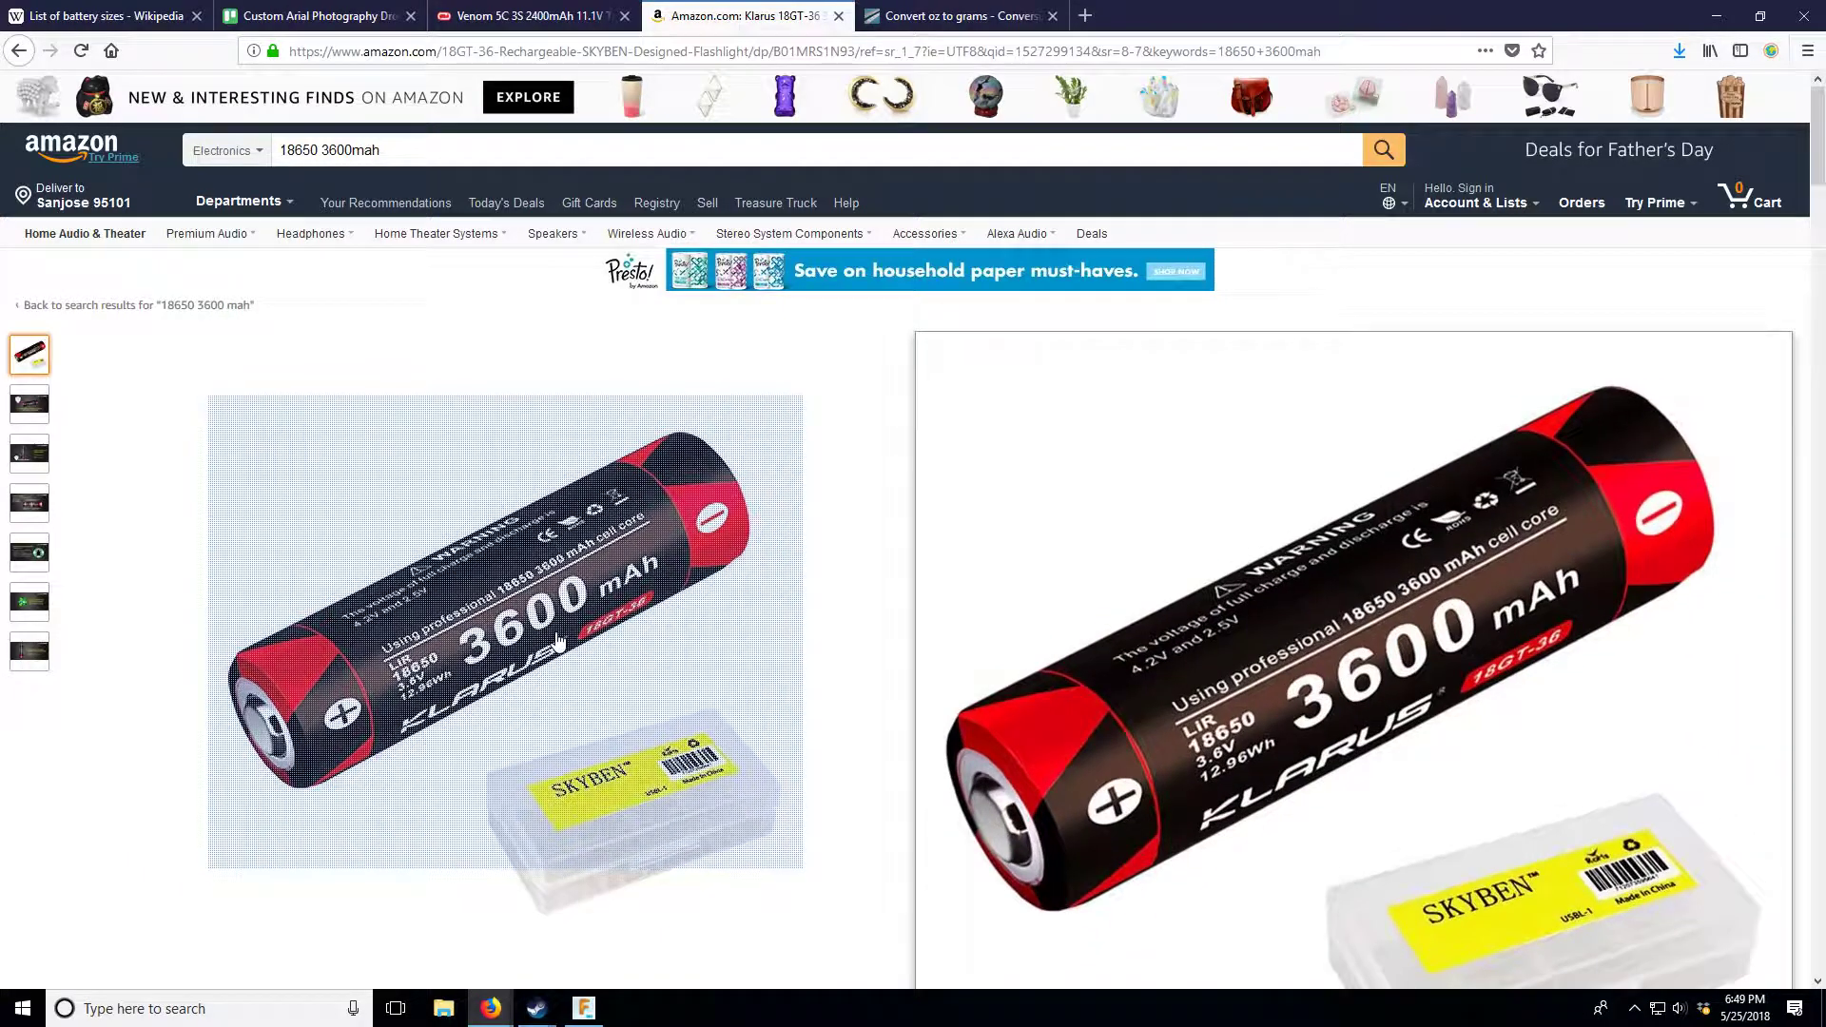
scroll(705, 603, down, 20)
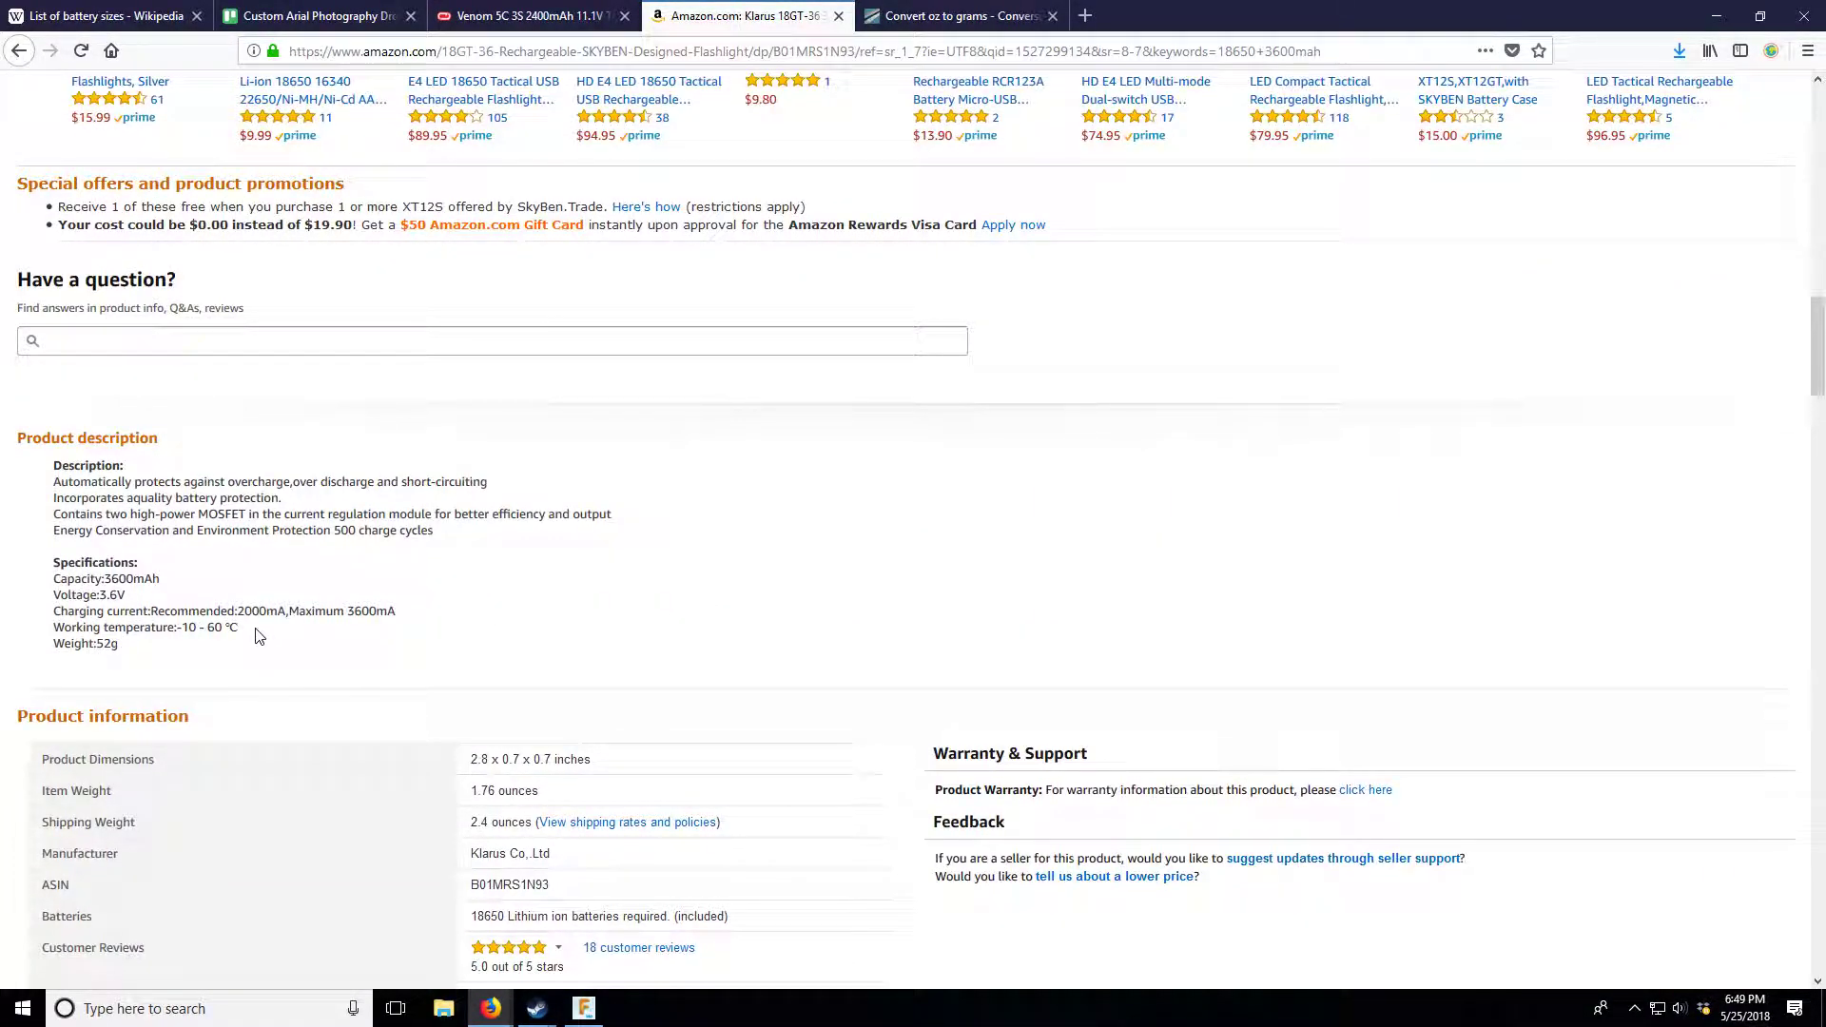
scroll(164, 602, up, 20)
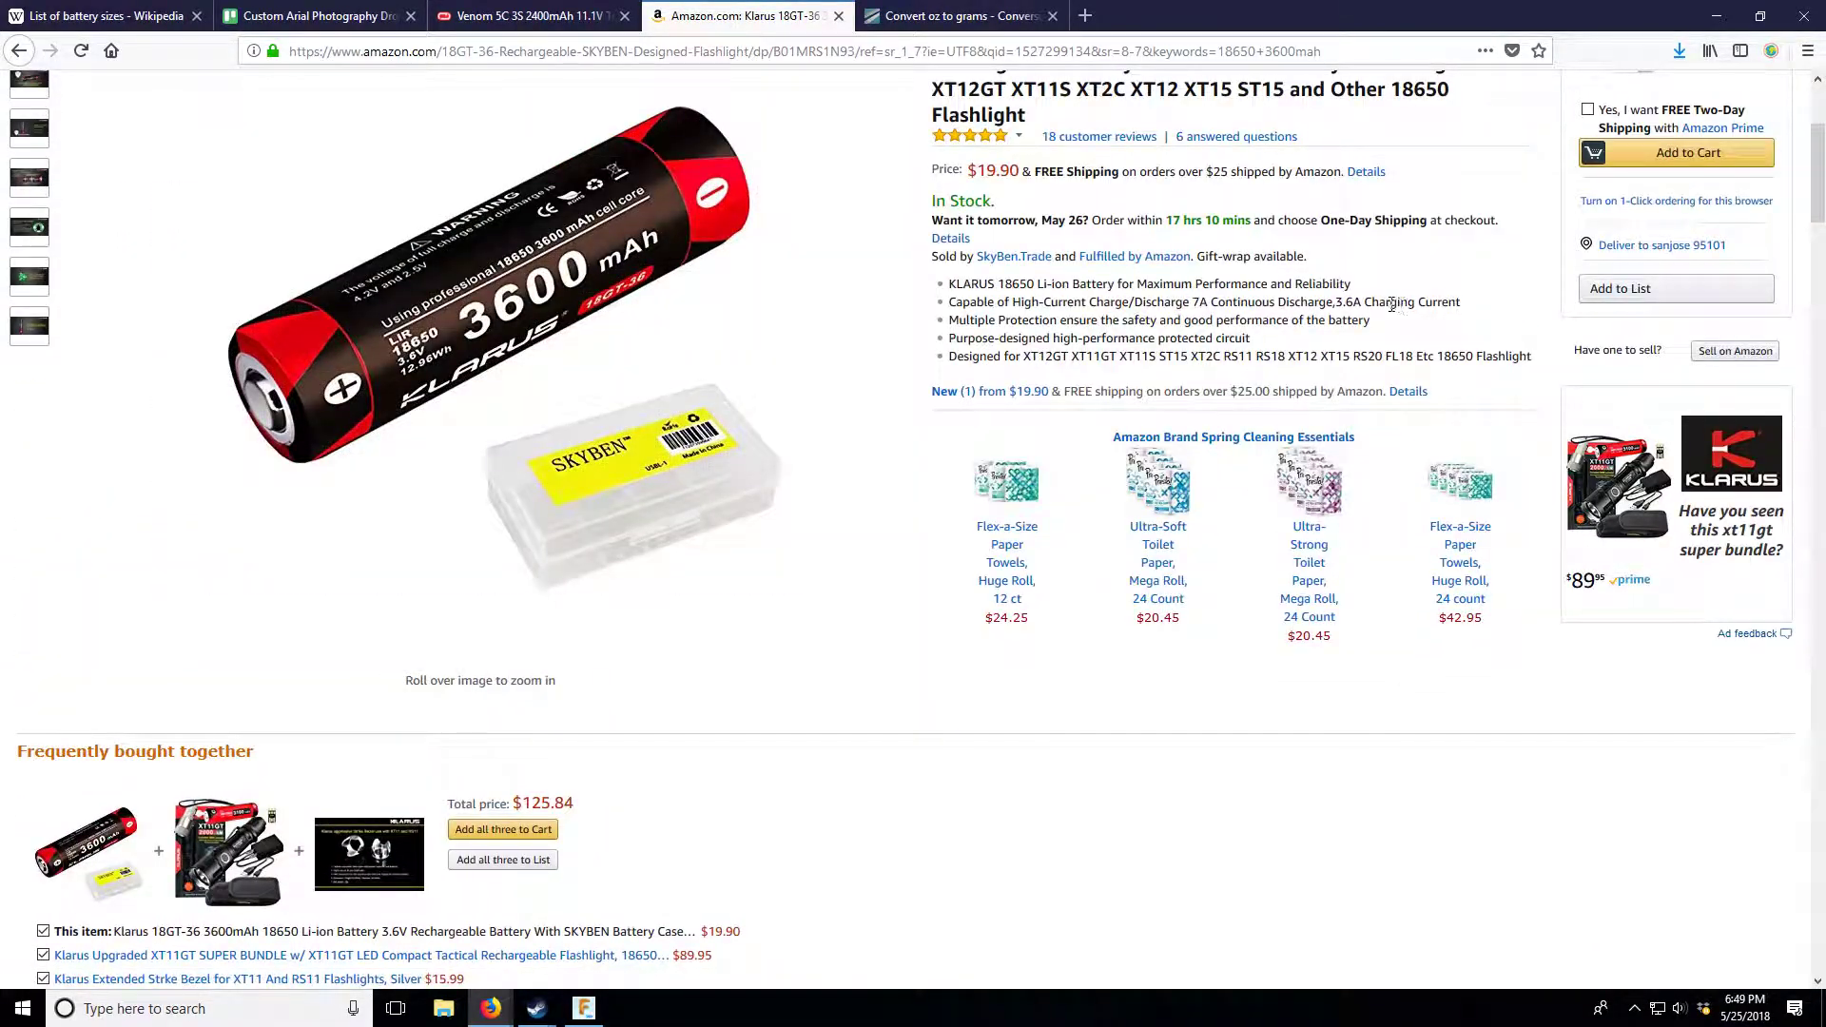
scroll(1326, 307, up, 3)
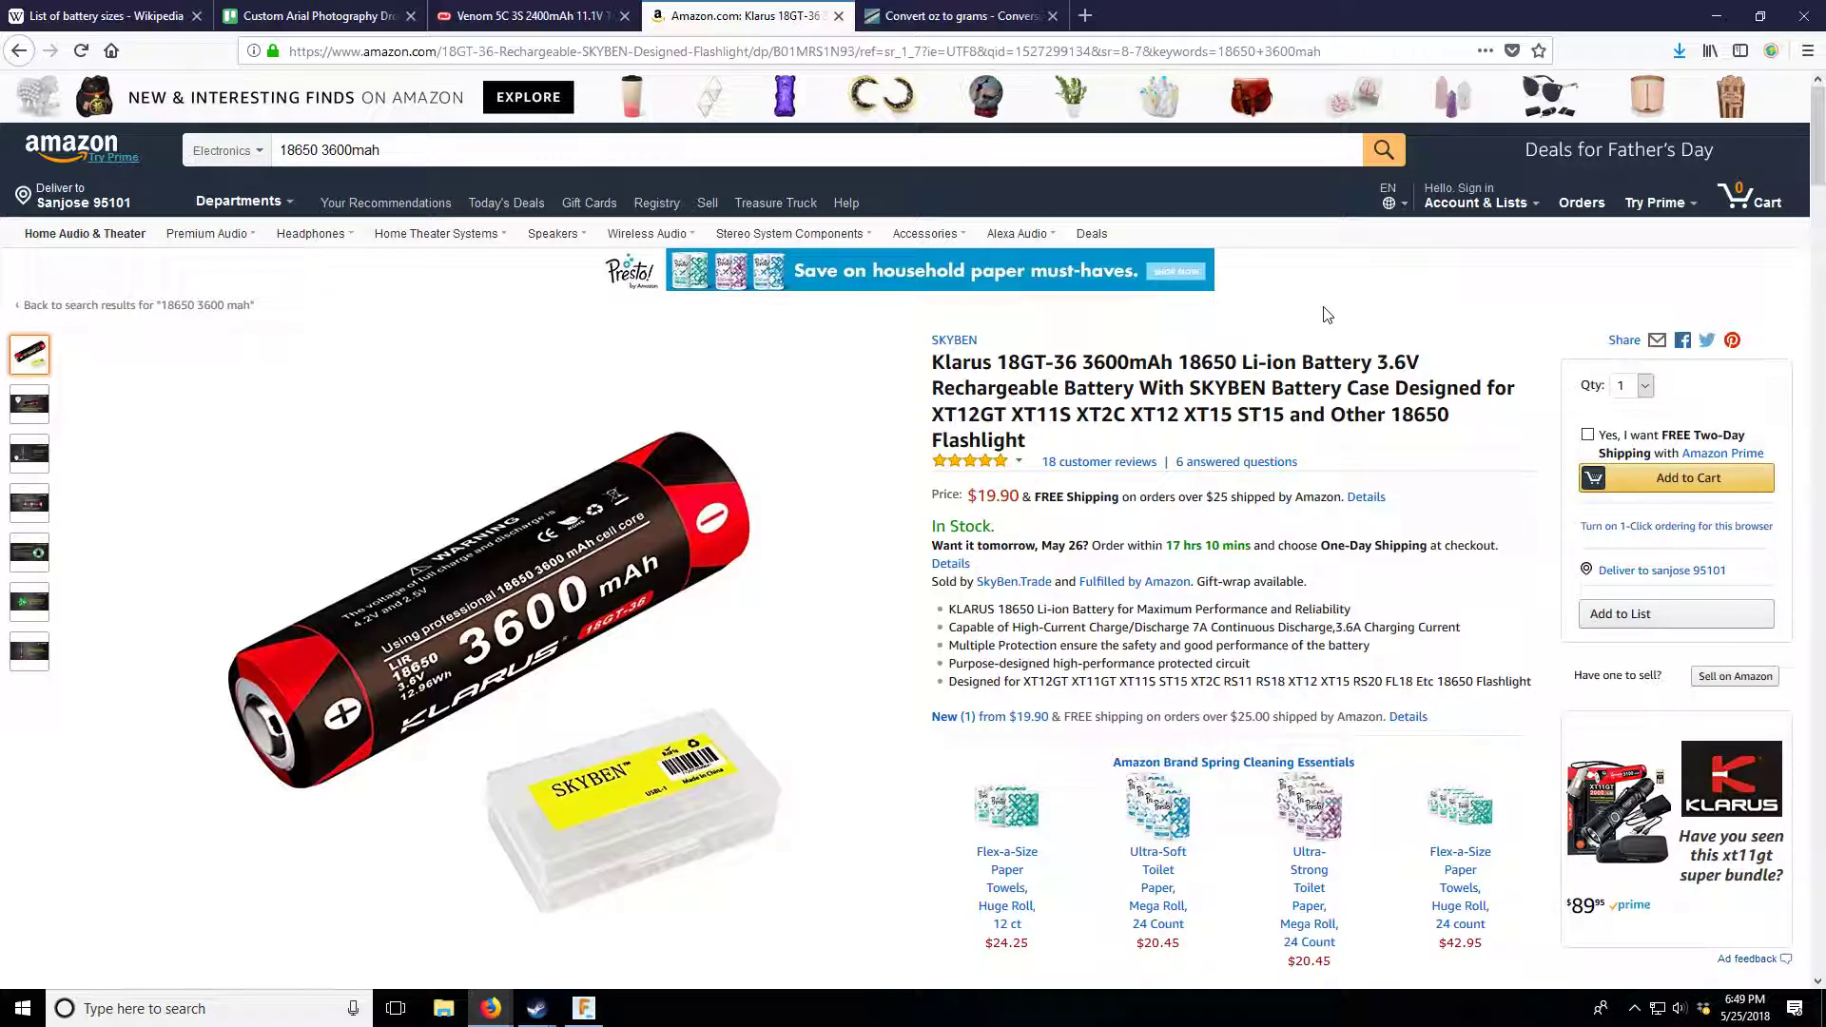
mouse_move(499, 645)
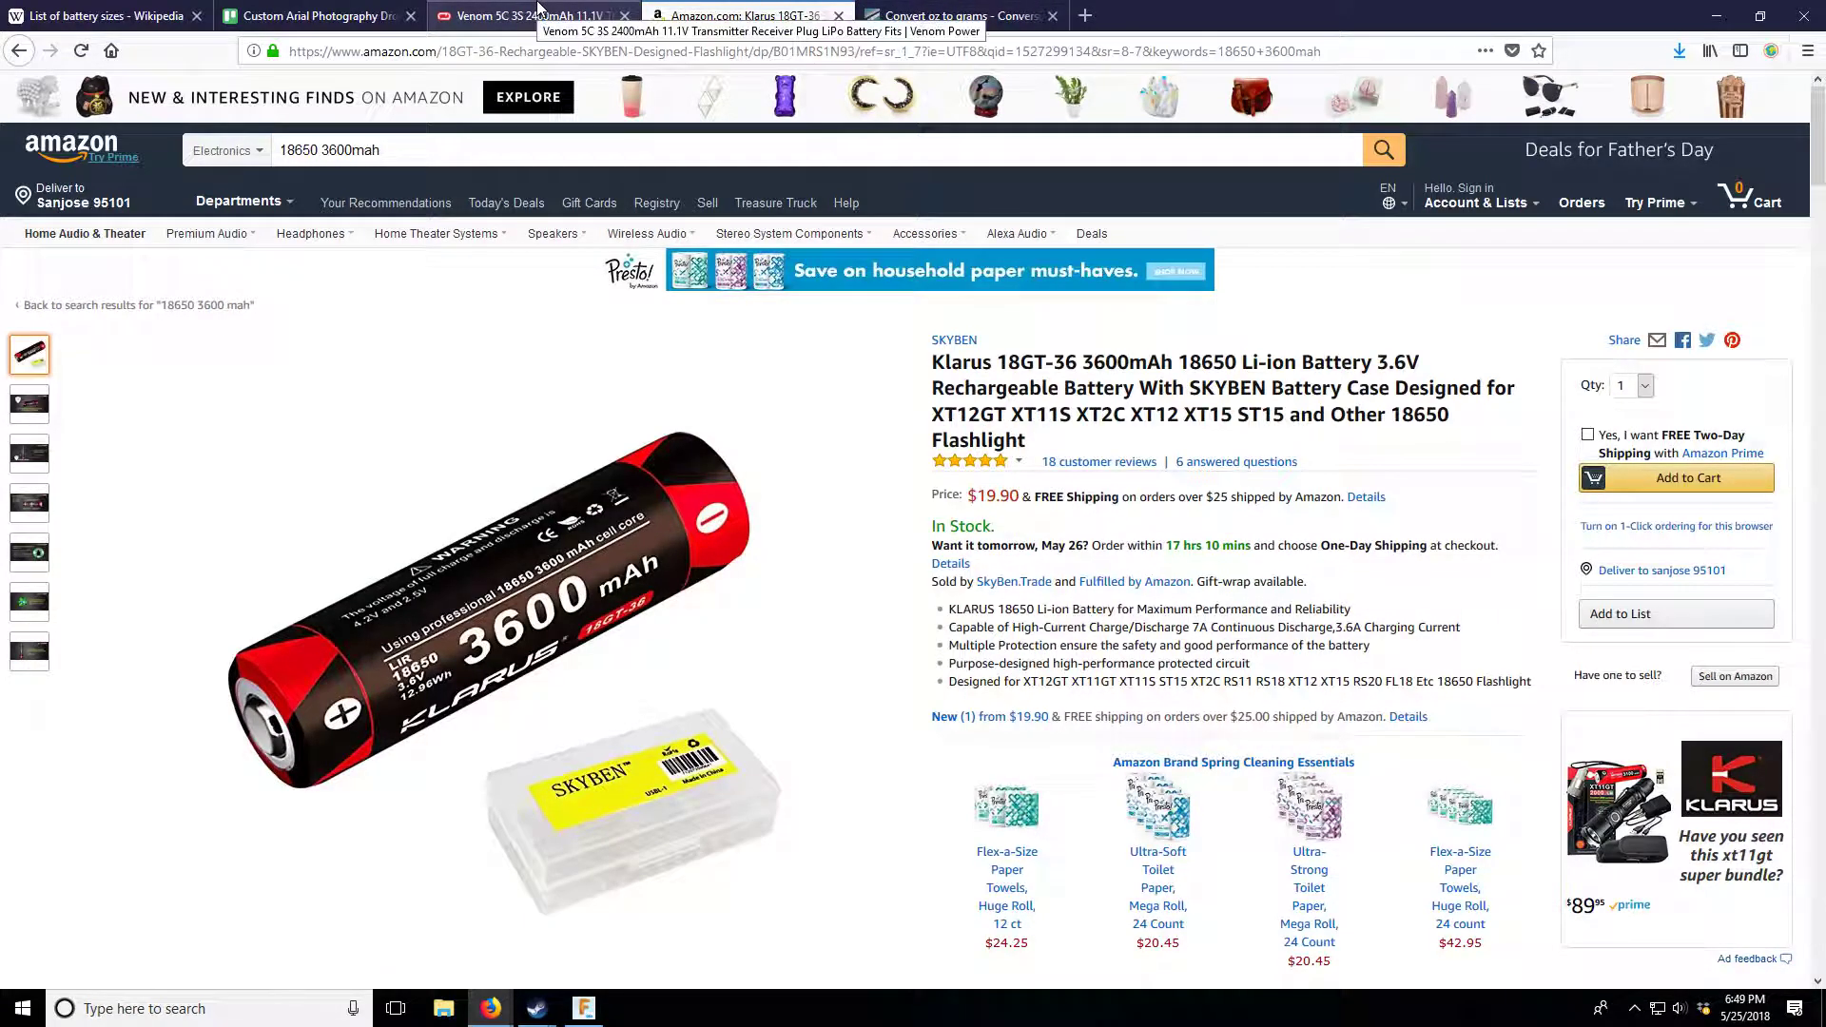
- Compare the Venom 2400mAh pack's specifications with the Klarus 18GT-36 listing, alternating between the two pages
click(538, 11)
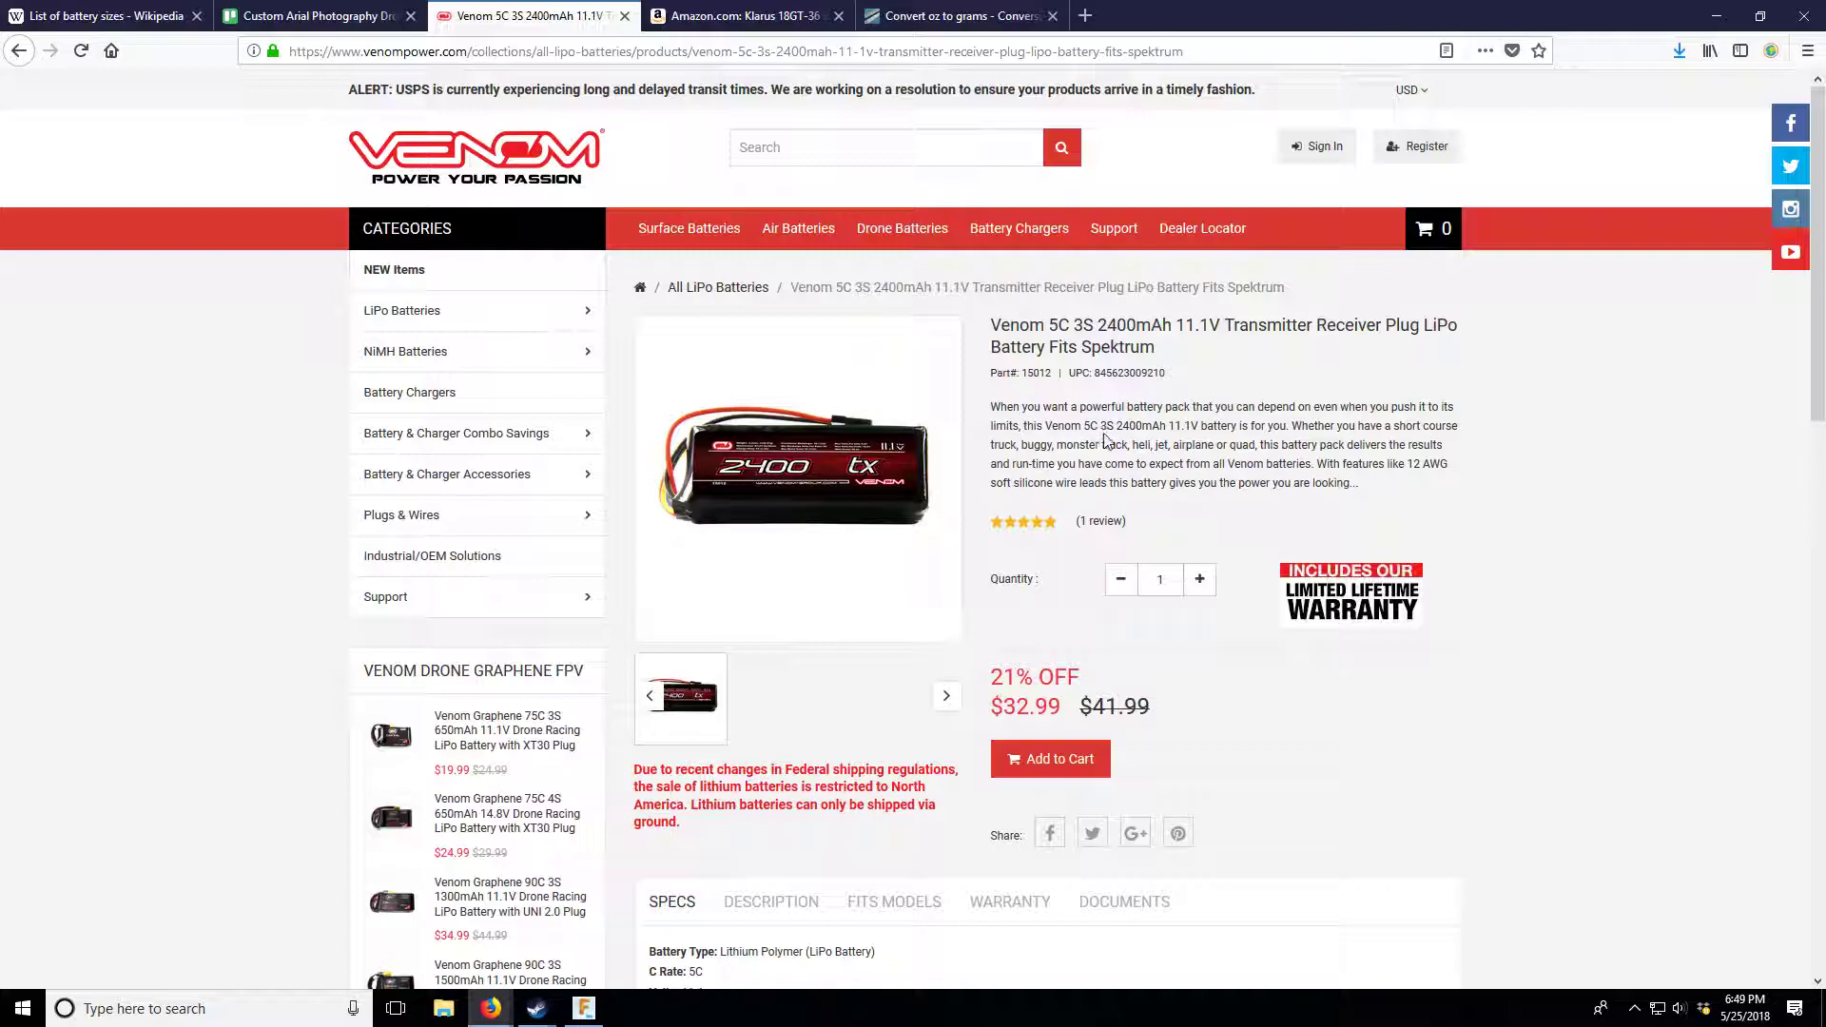
scroll(1413, 823, down, 6)
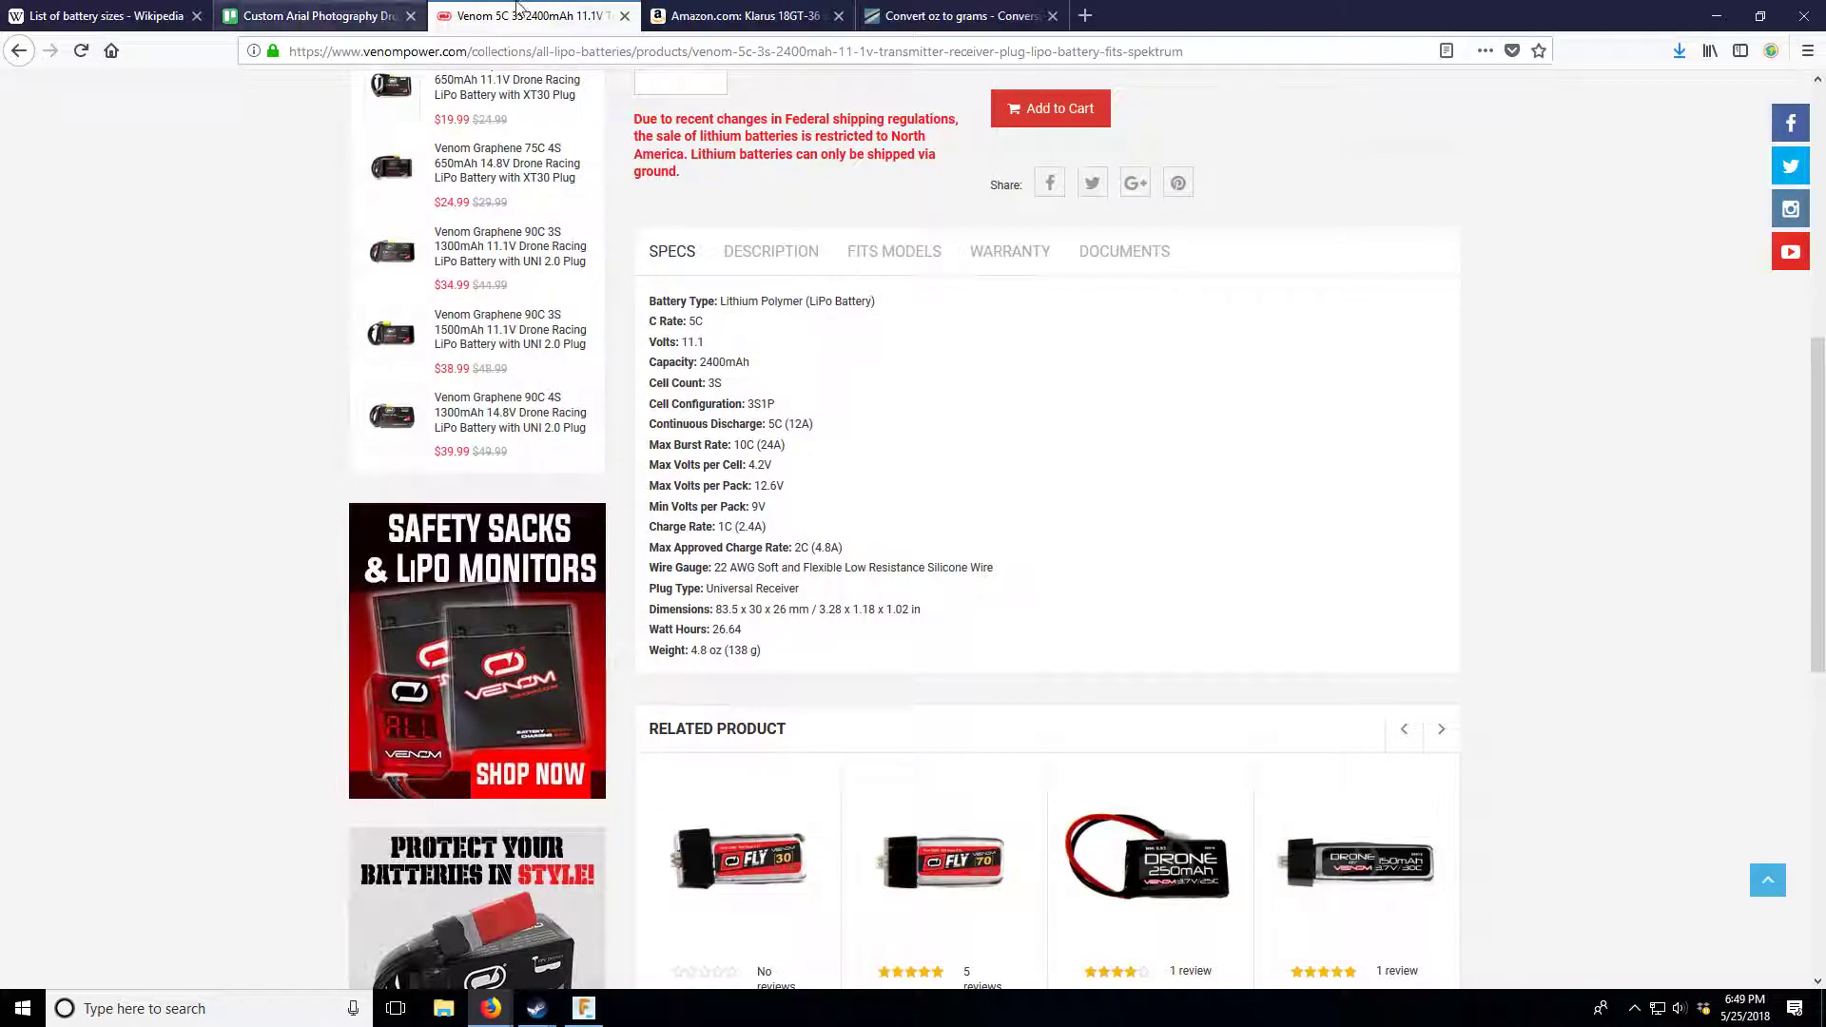
click(742, 16)
click(497, 16)
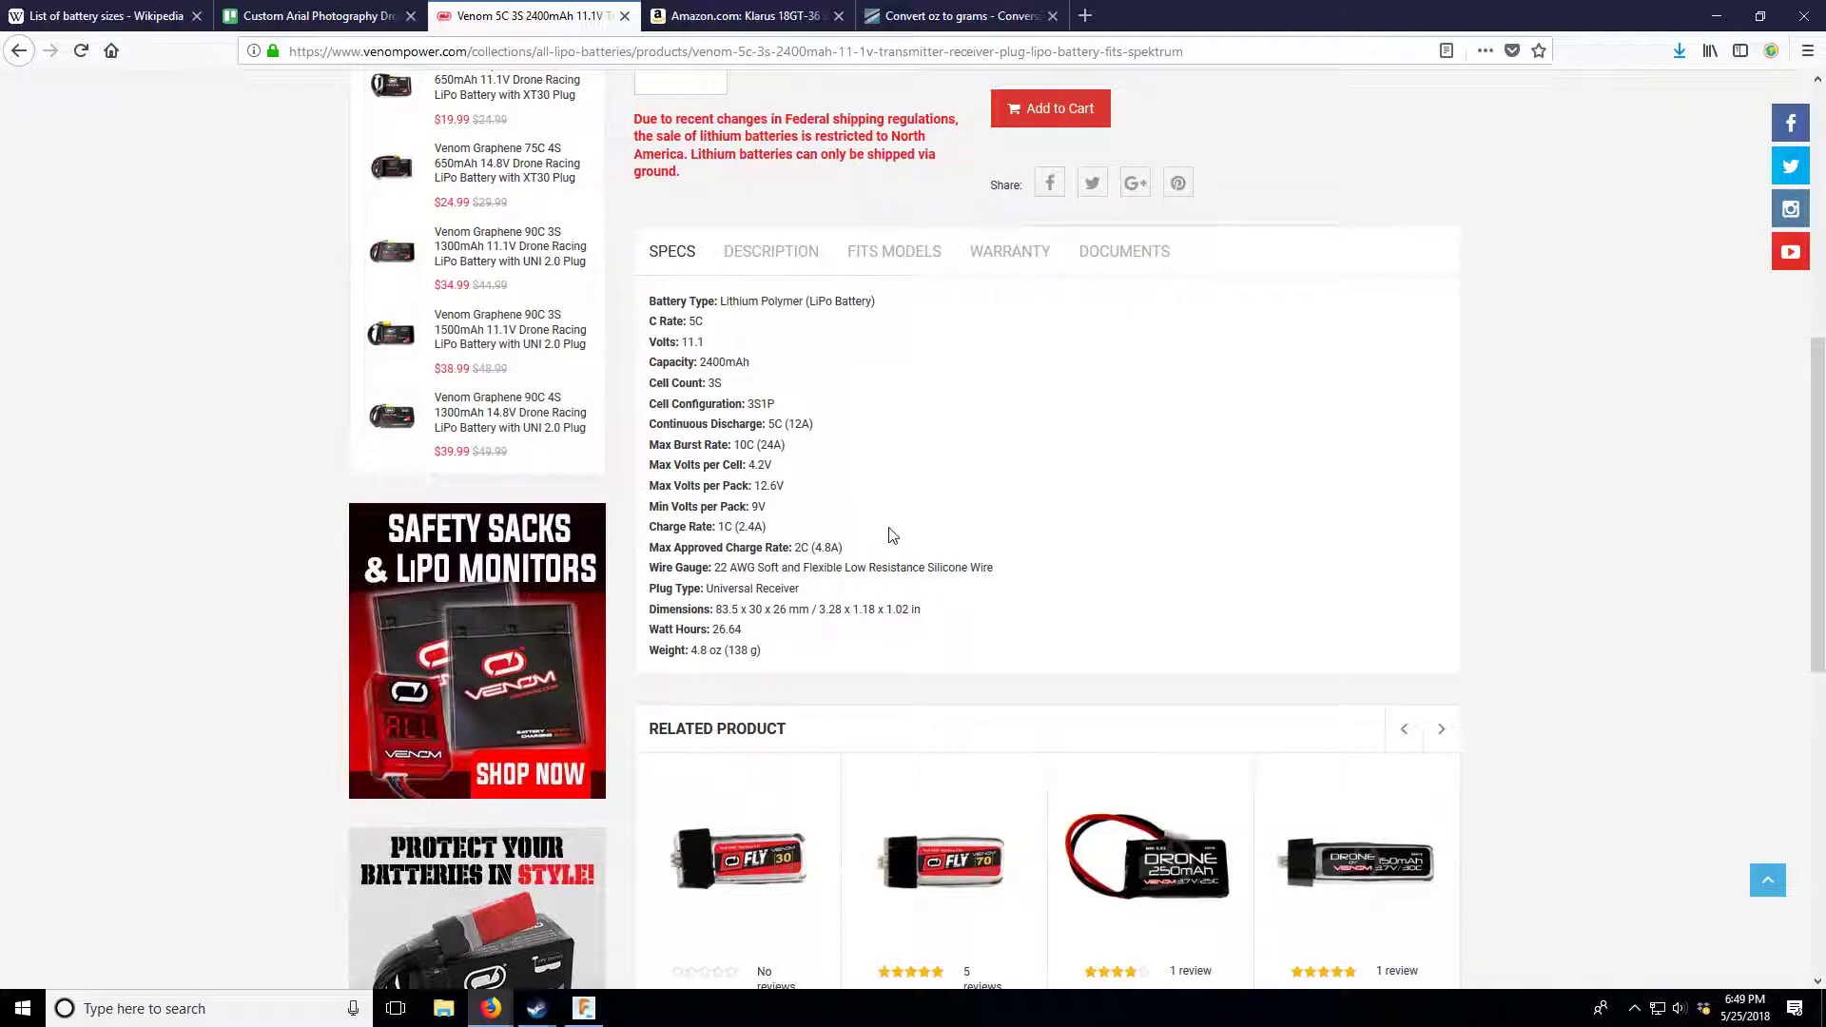
click(742, 17)
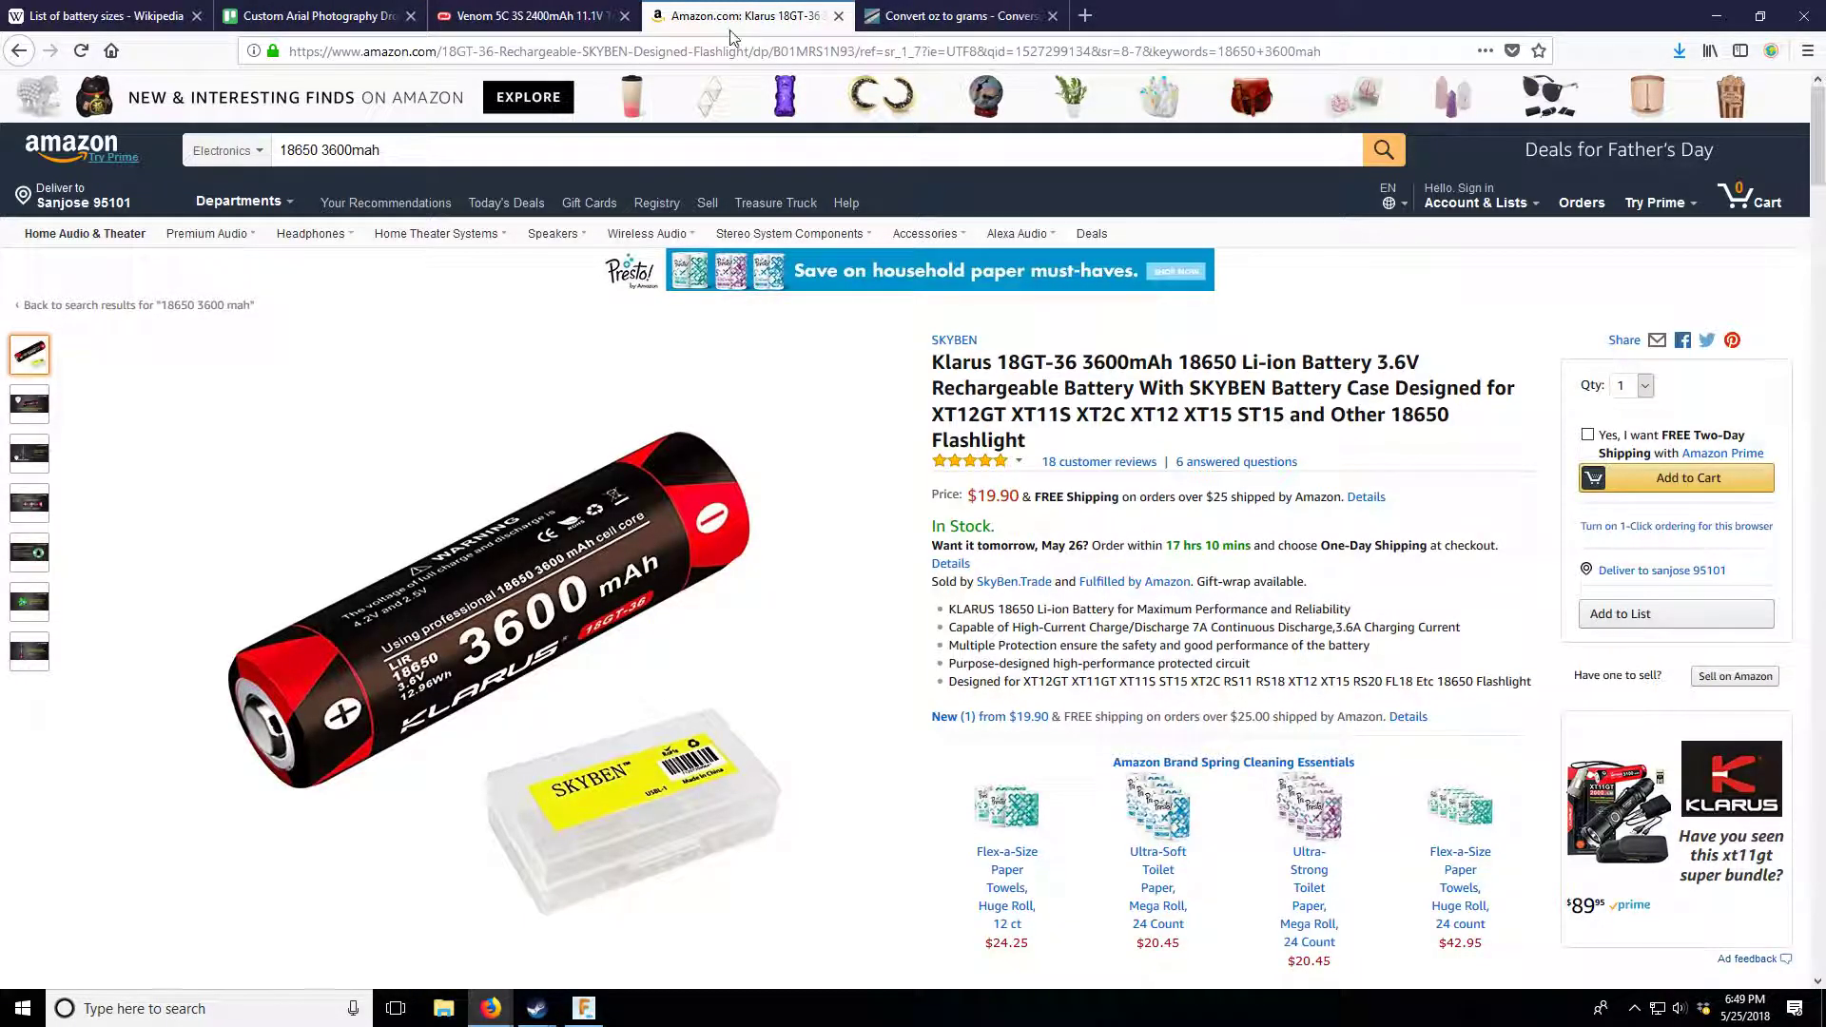
click(521, 16)
click(742, 16)
click(550, 9)
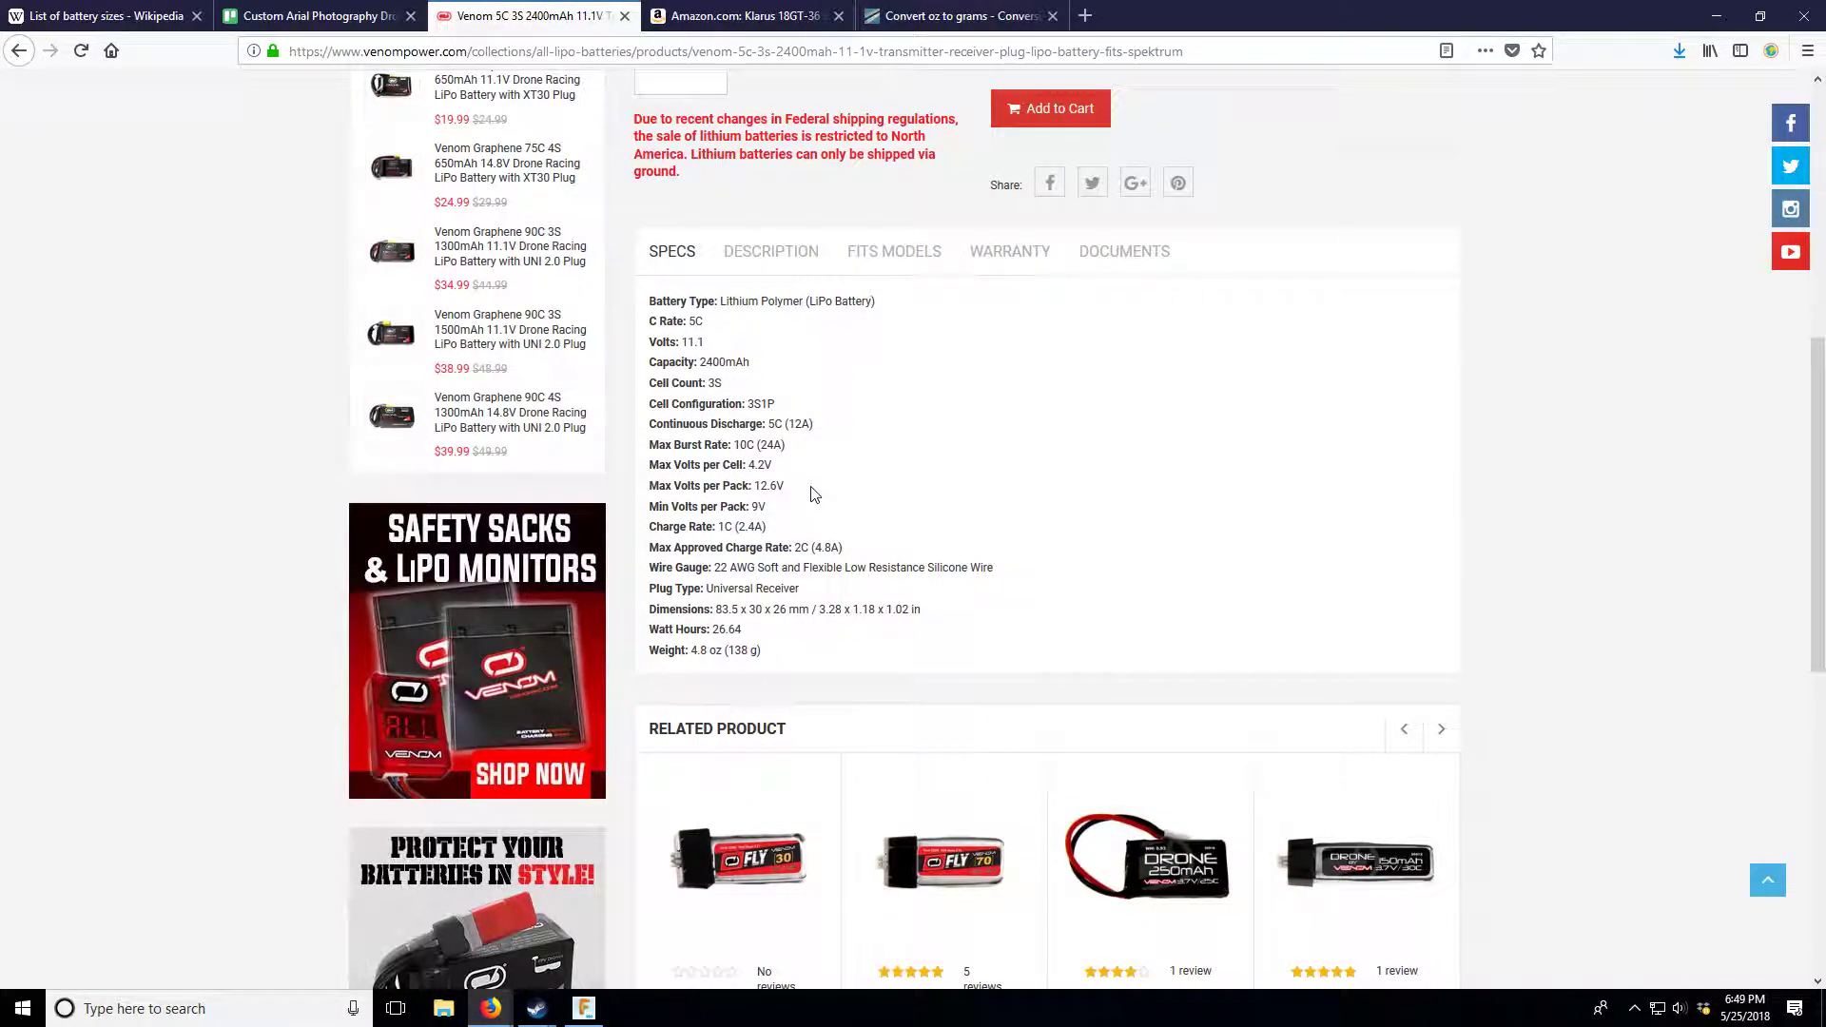
- Examine the Venom 2400mAh pack's voltage, capacity, discharge rate, dimensions, weight and price on its product page
scroll(815, 513, down, 4)
scroll(815, 513, up, 4)
scroll(815, 512, down, 1)
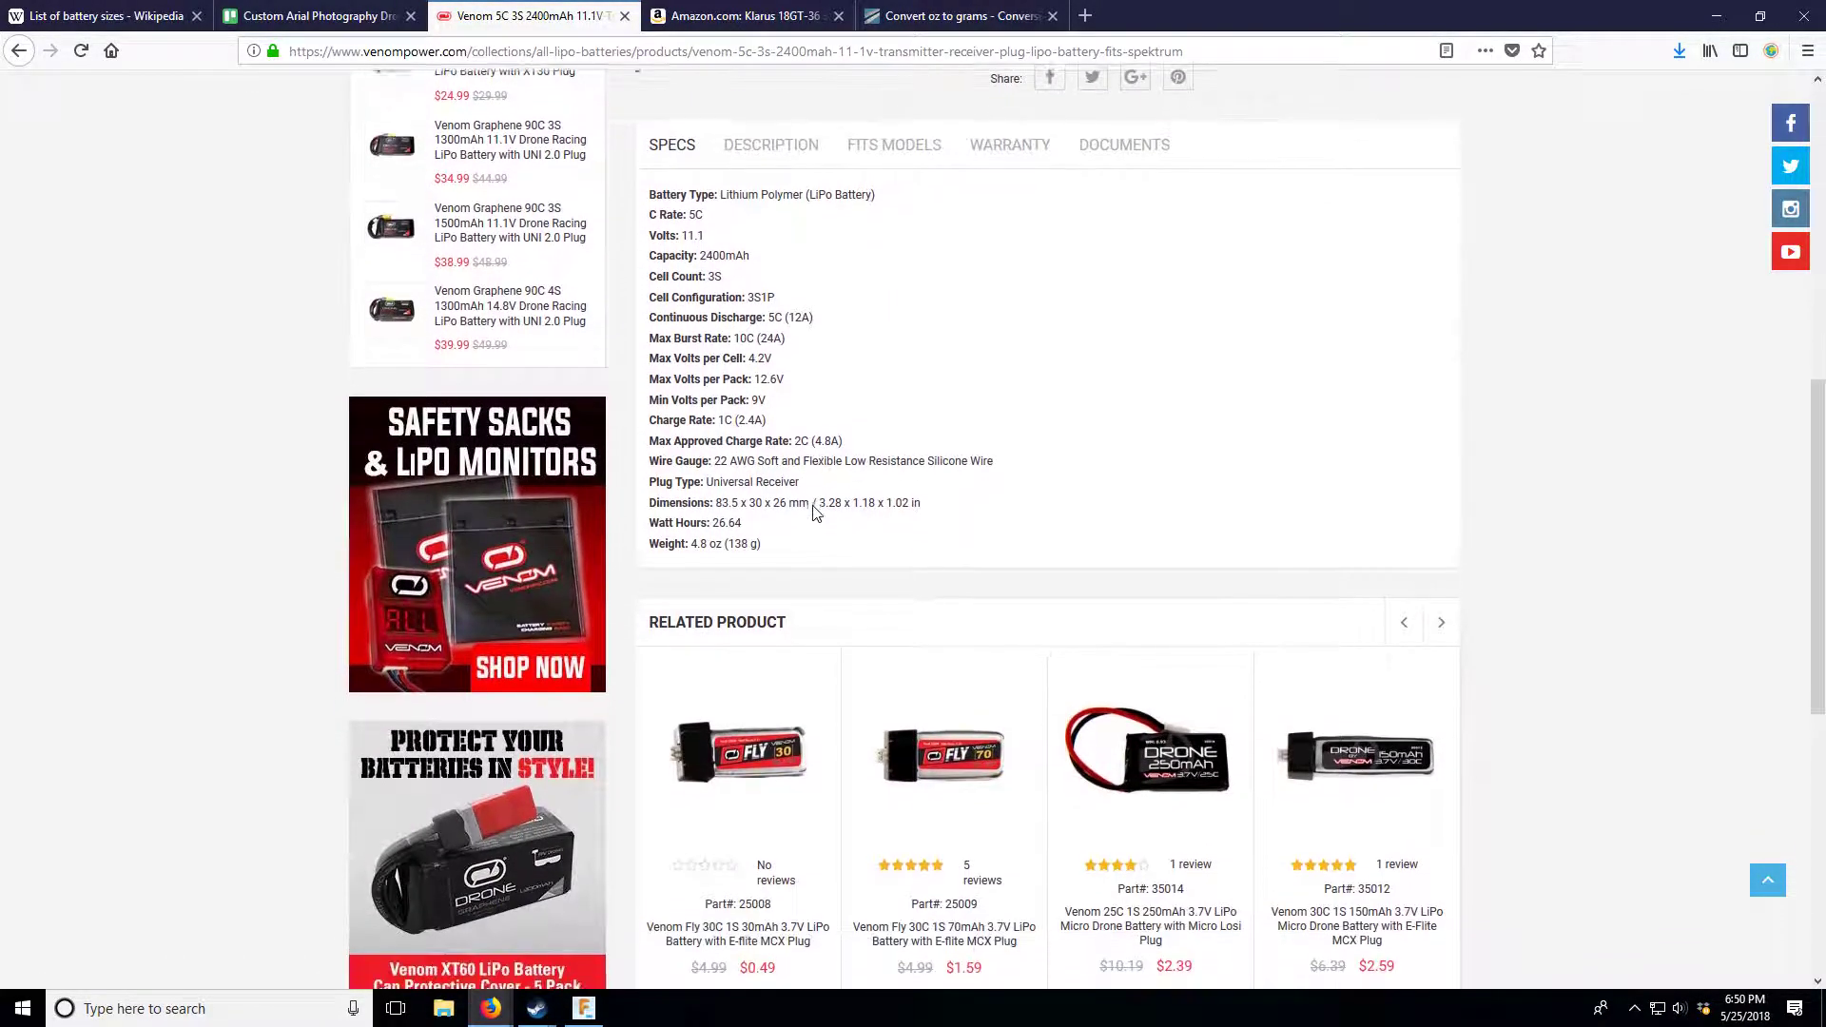
scroll(765, 502, down, 1)
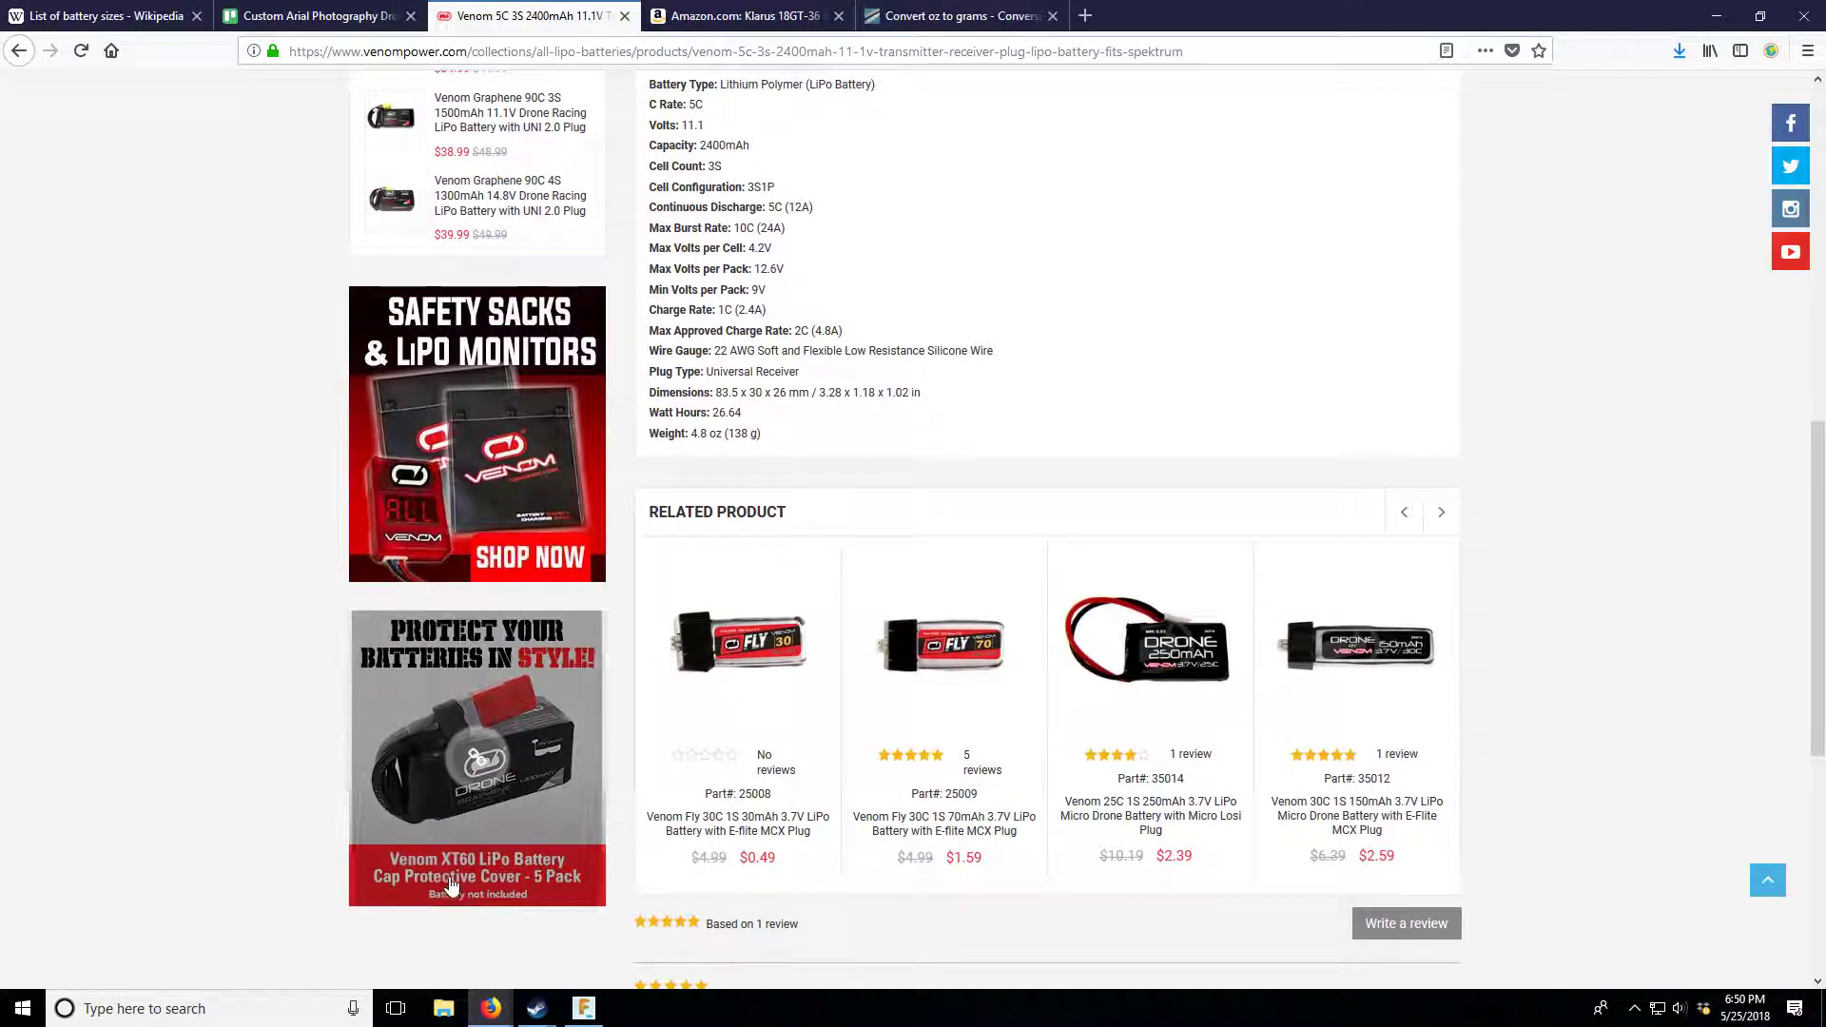
scroll(815, 604, up, 3)
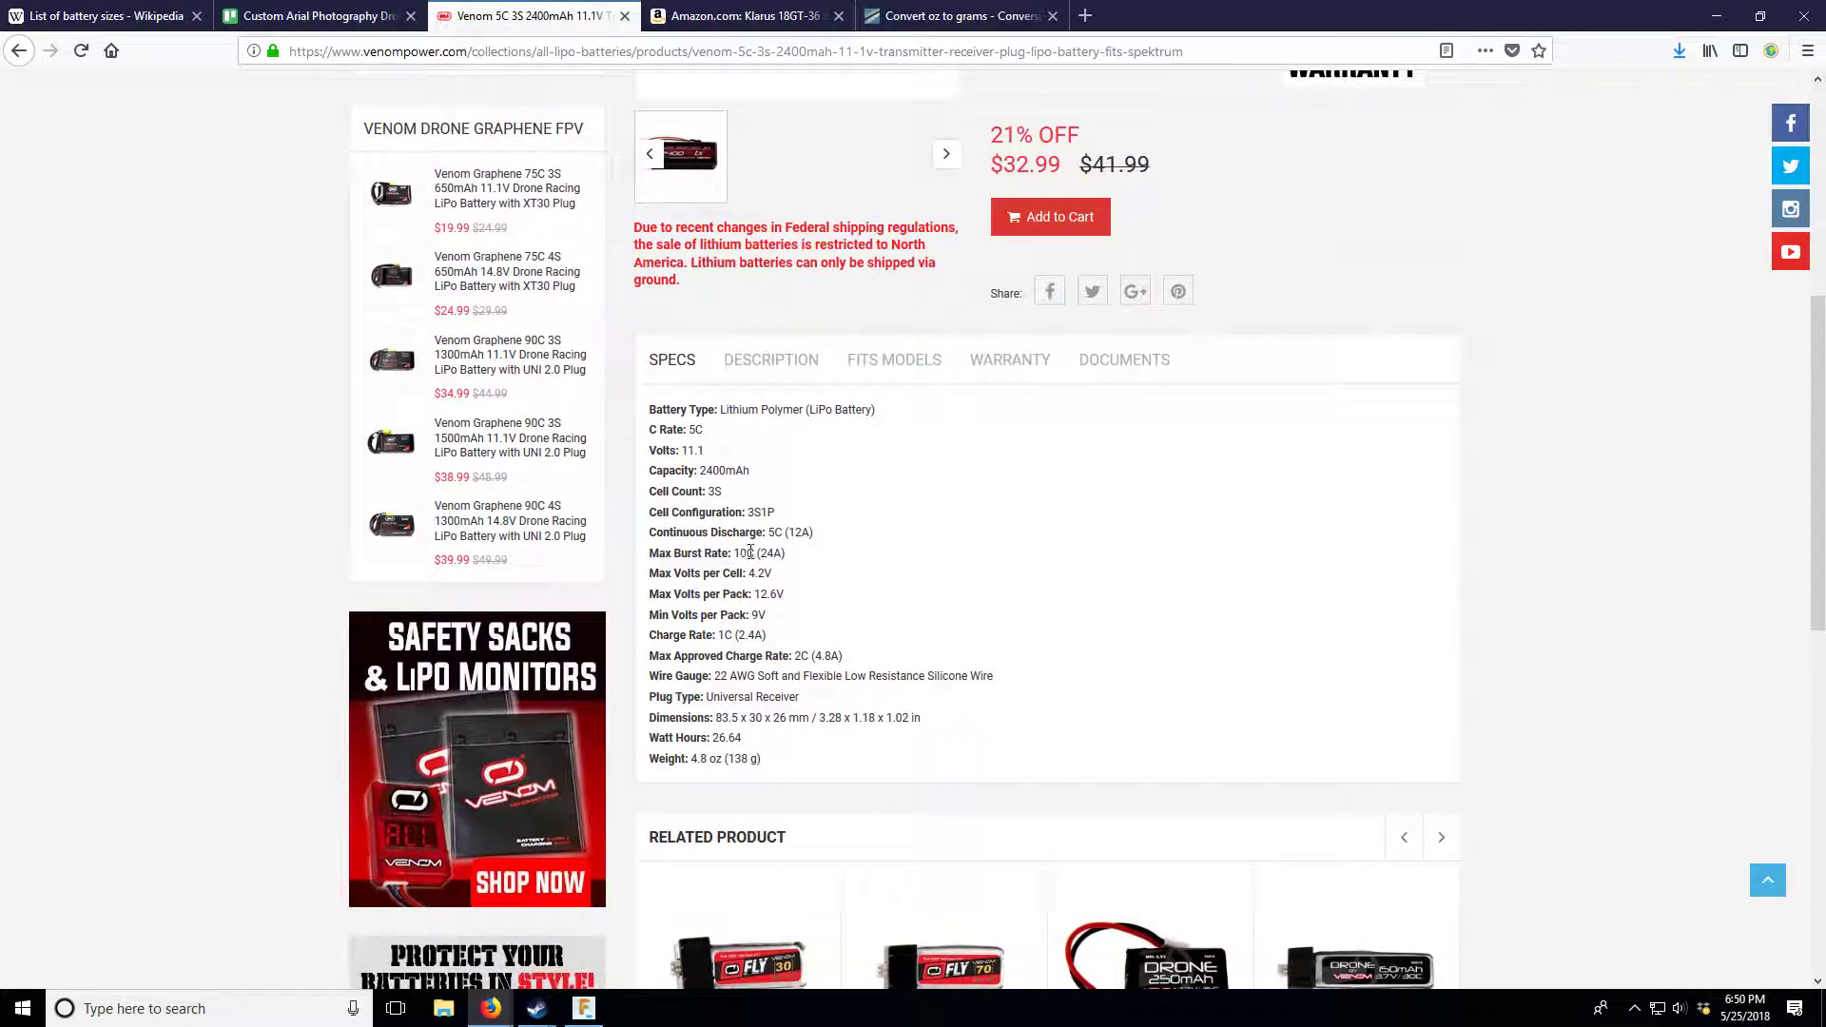
scroll(777, 535, up, 2)
scroll(751, 666, down, 3)
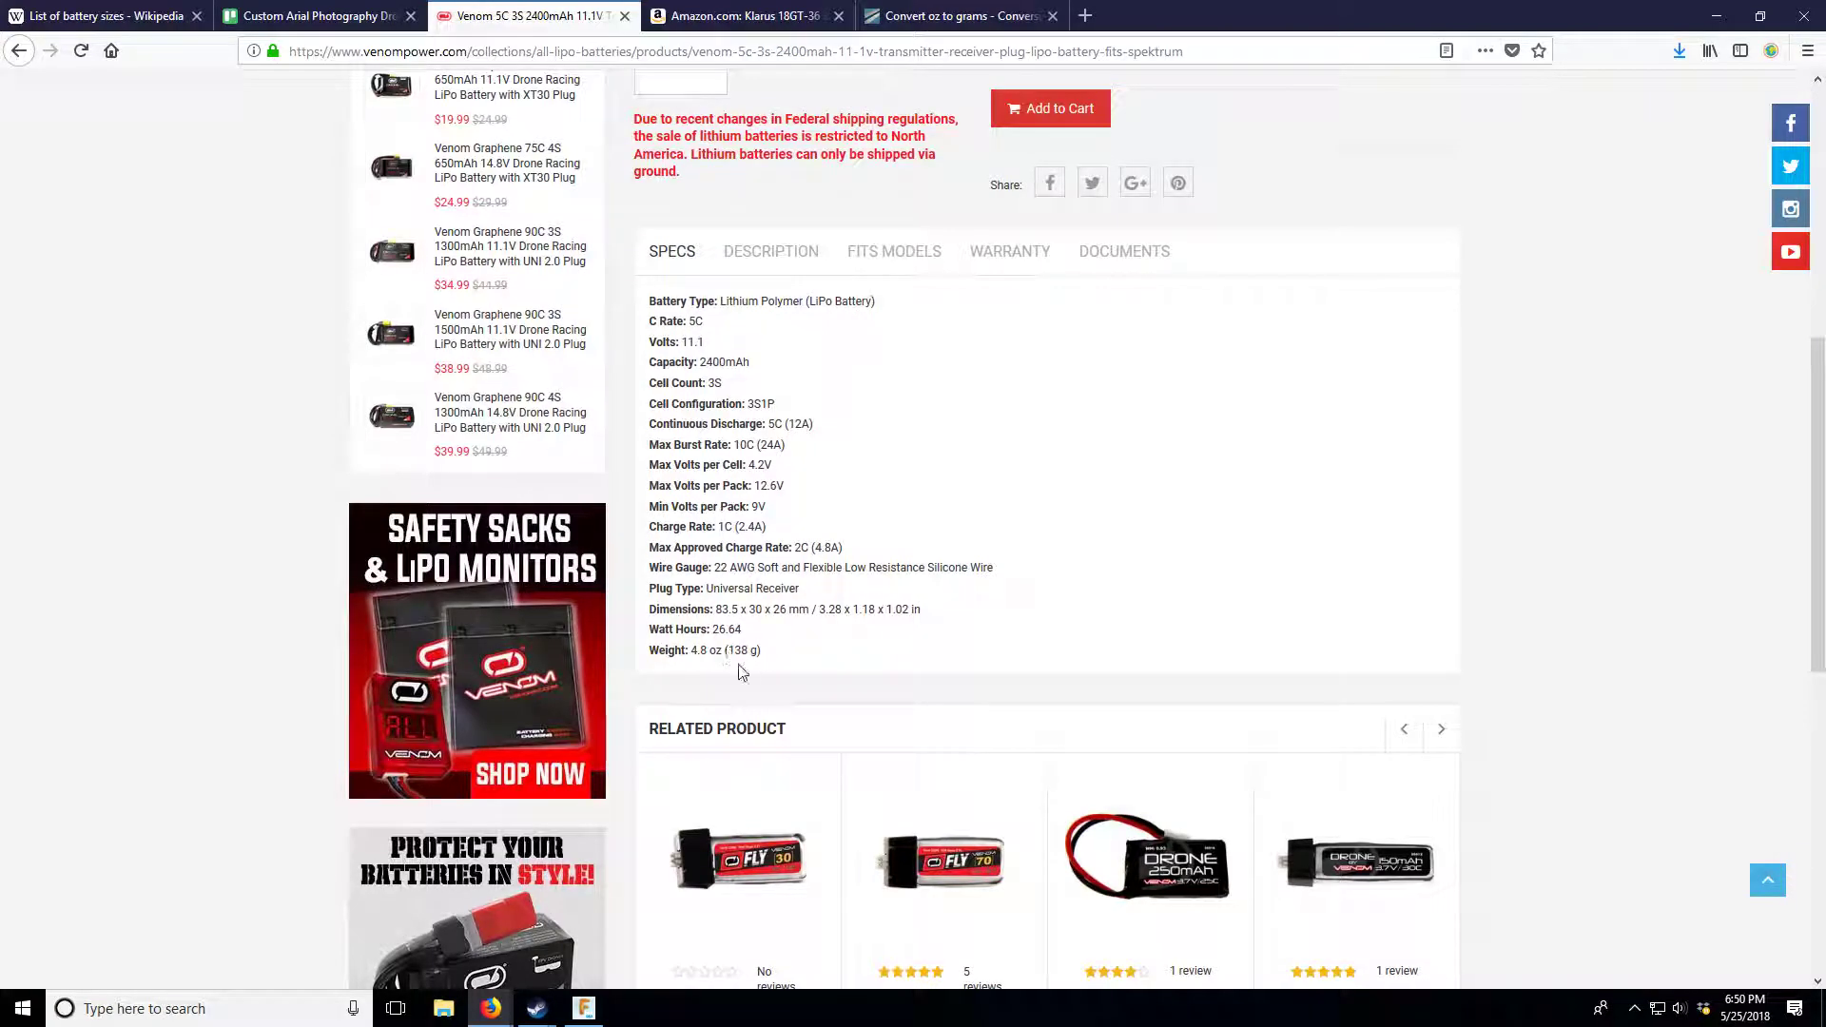
scroll(657, 566, up, 6)
scroll(653, 563, down, 4)
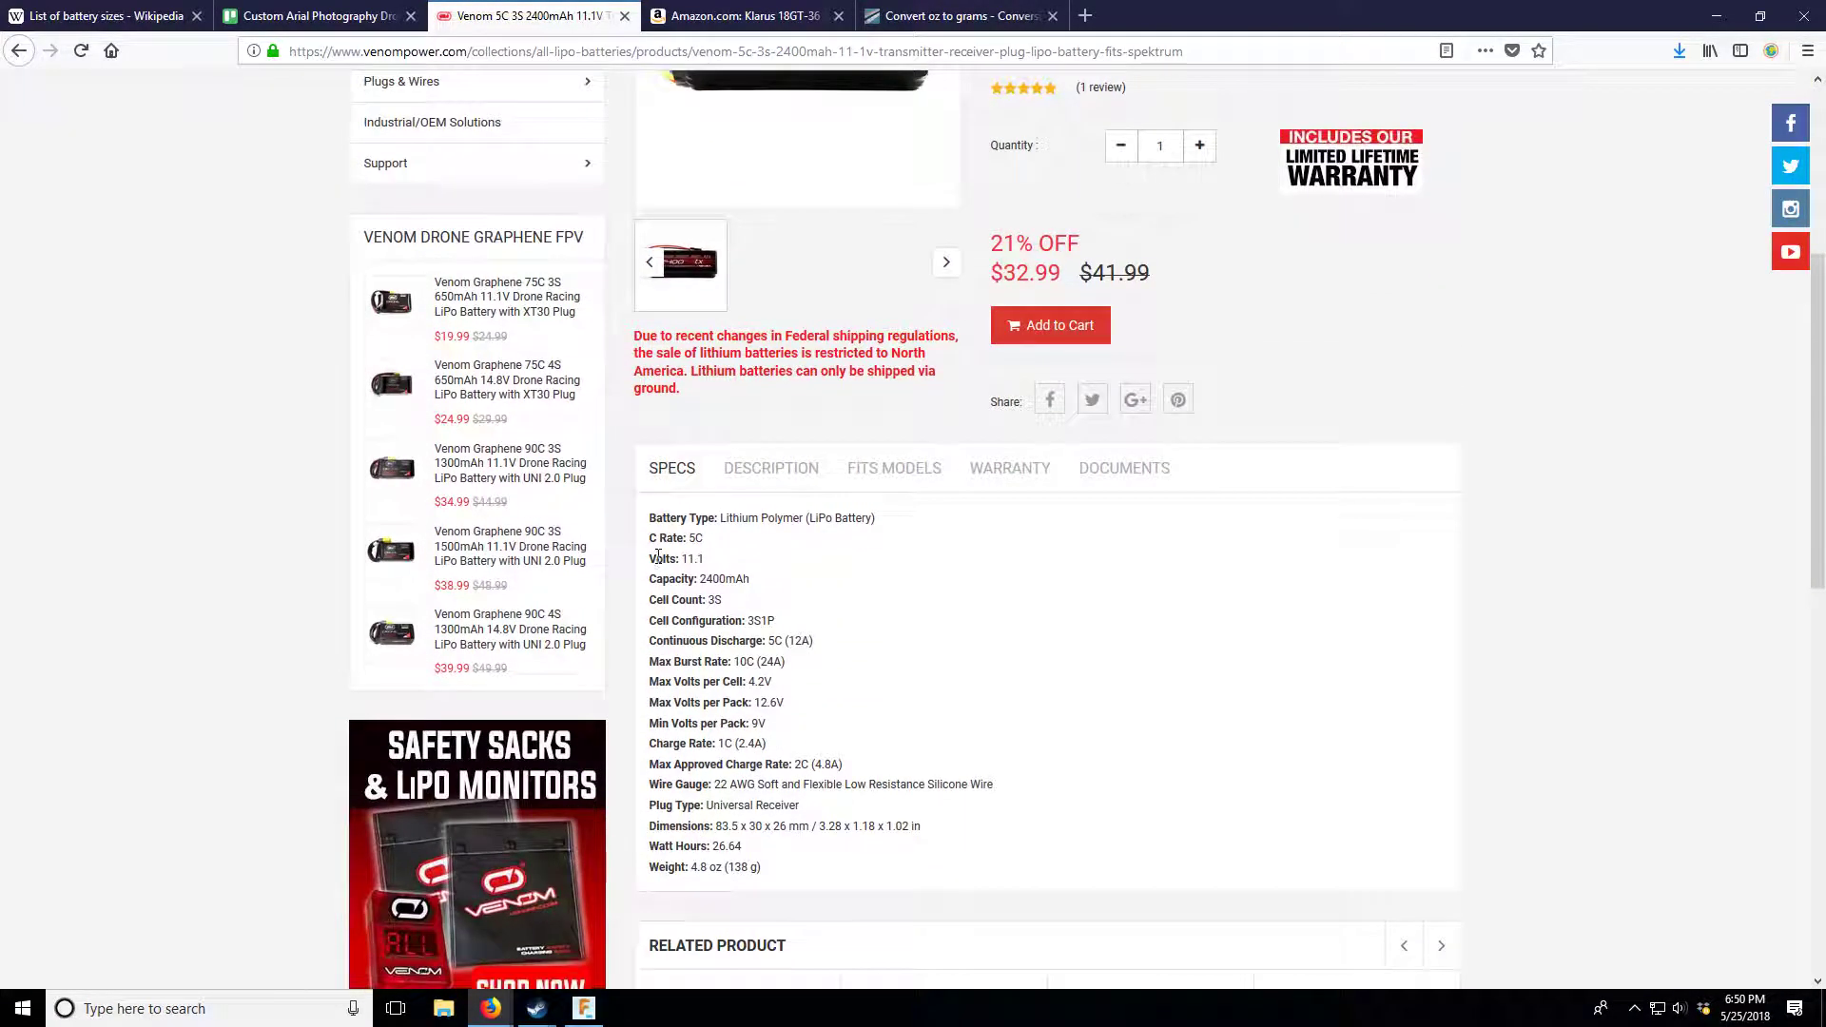
scroll(816, 432, up, 4)
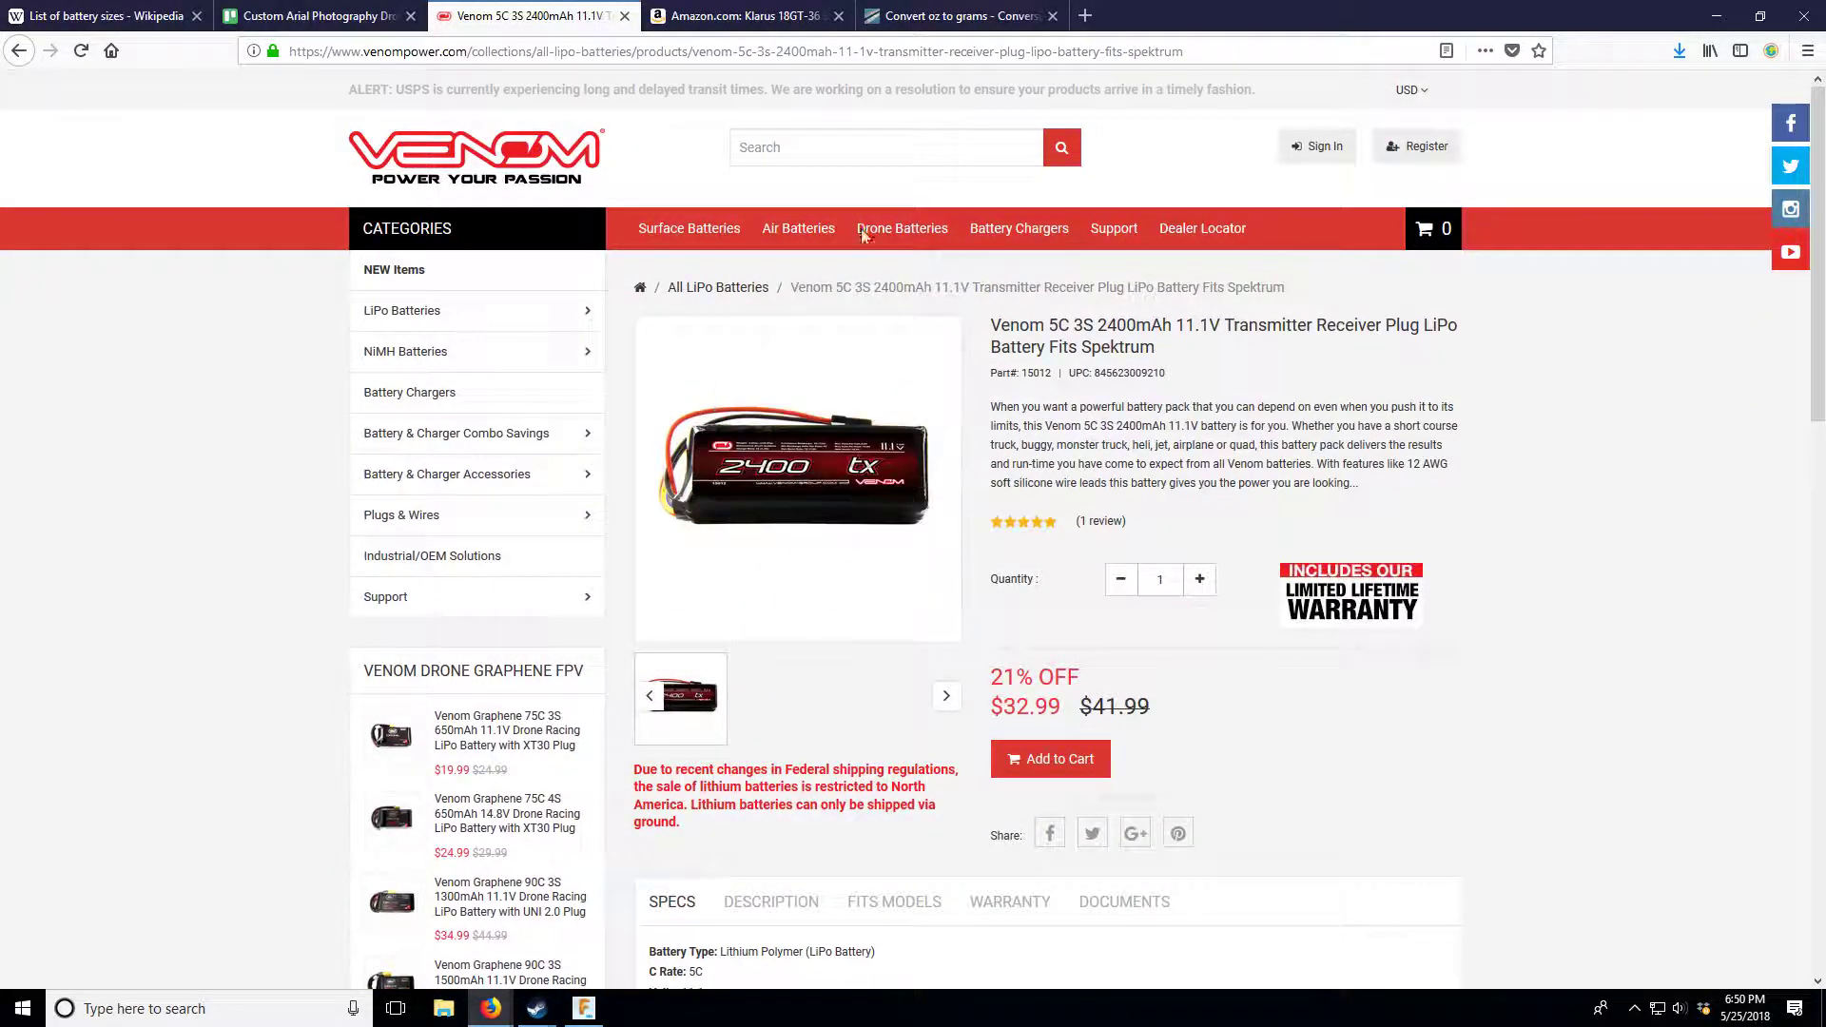
- Compare the Klarus cell's price and capacity once more with the Venom 2400mAh pack's price, capacity and weight
click(700, 30)
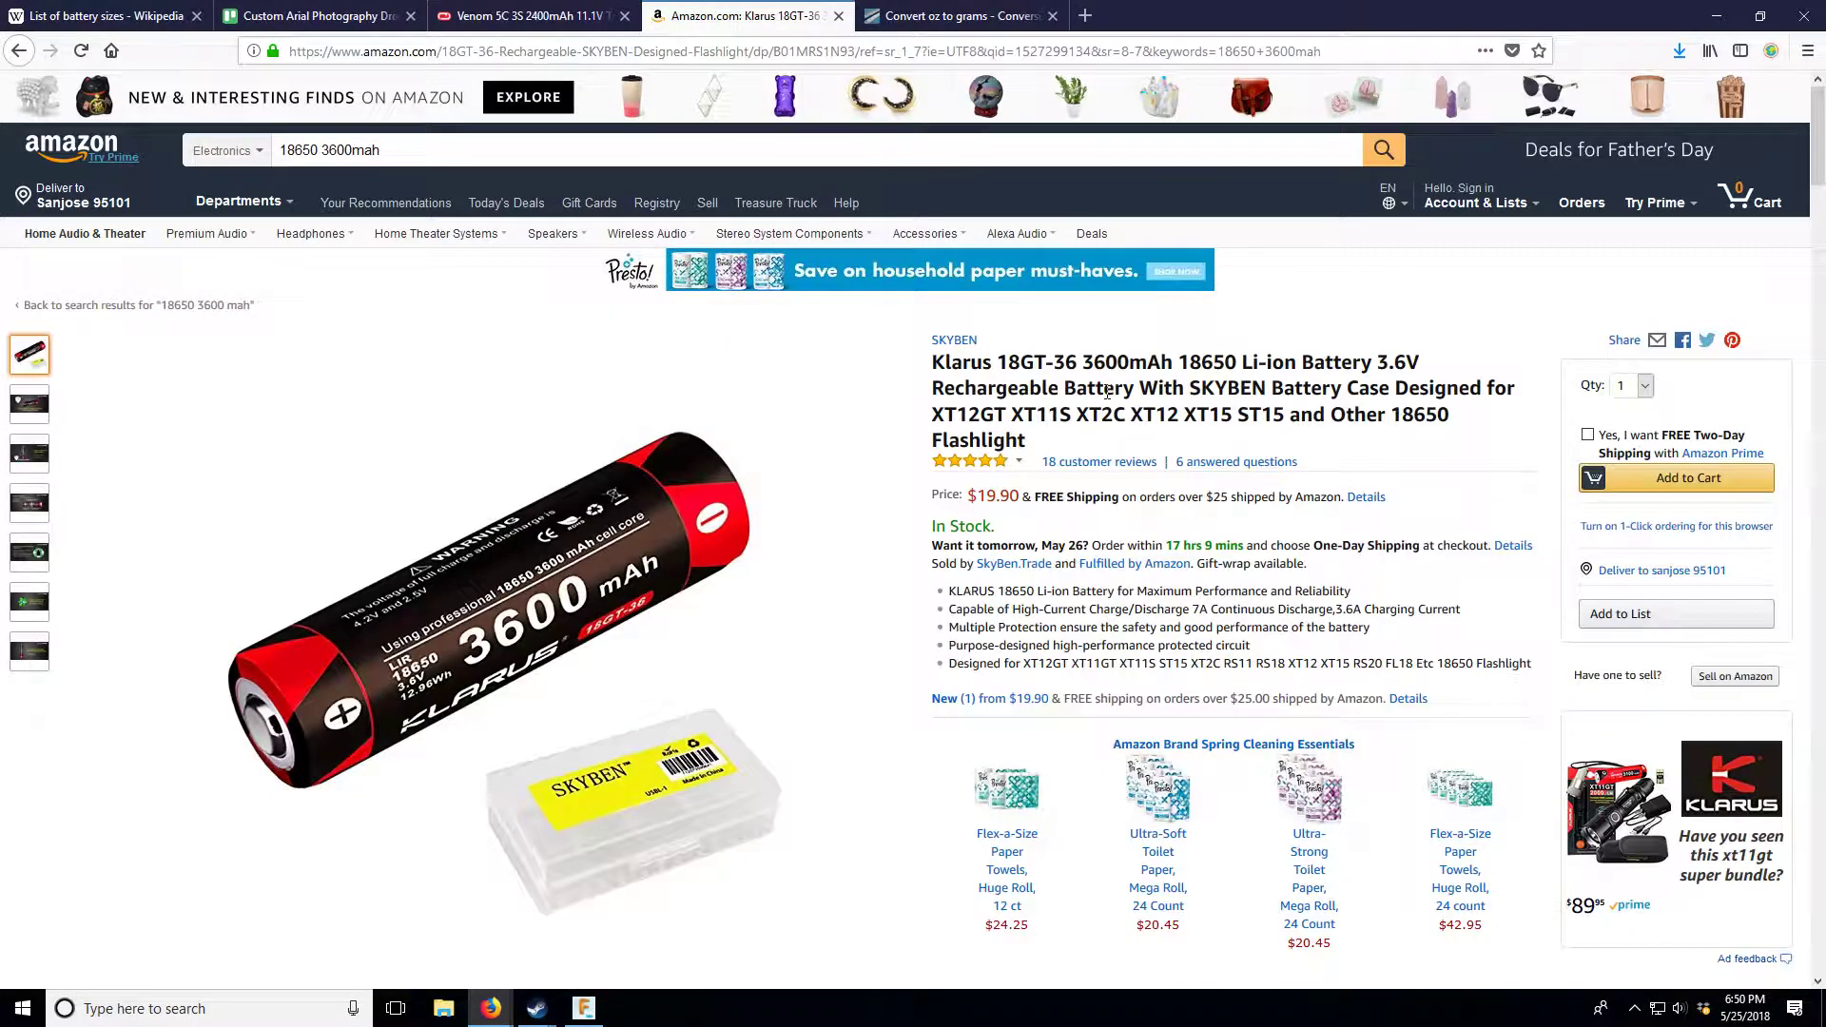
click(529, 17)
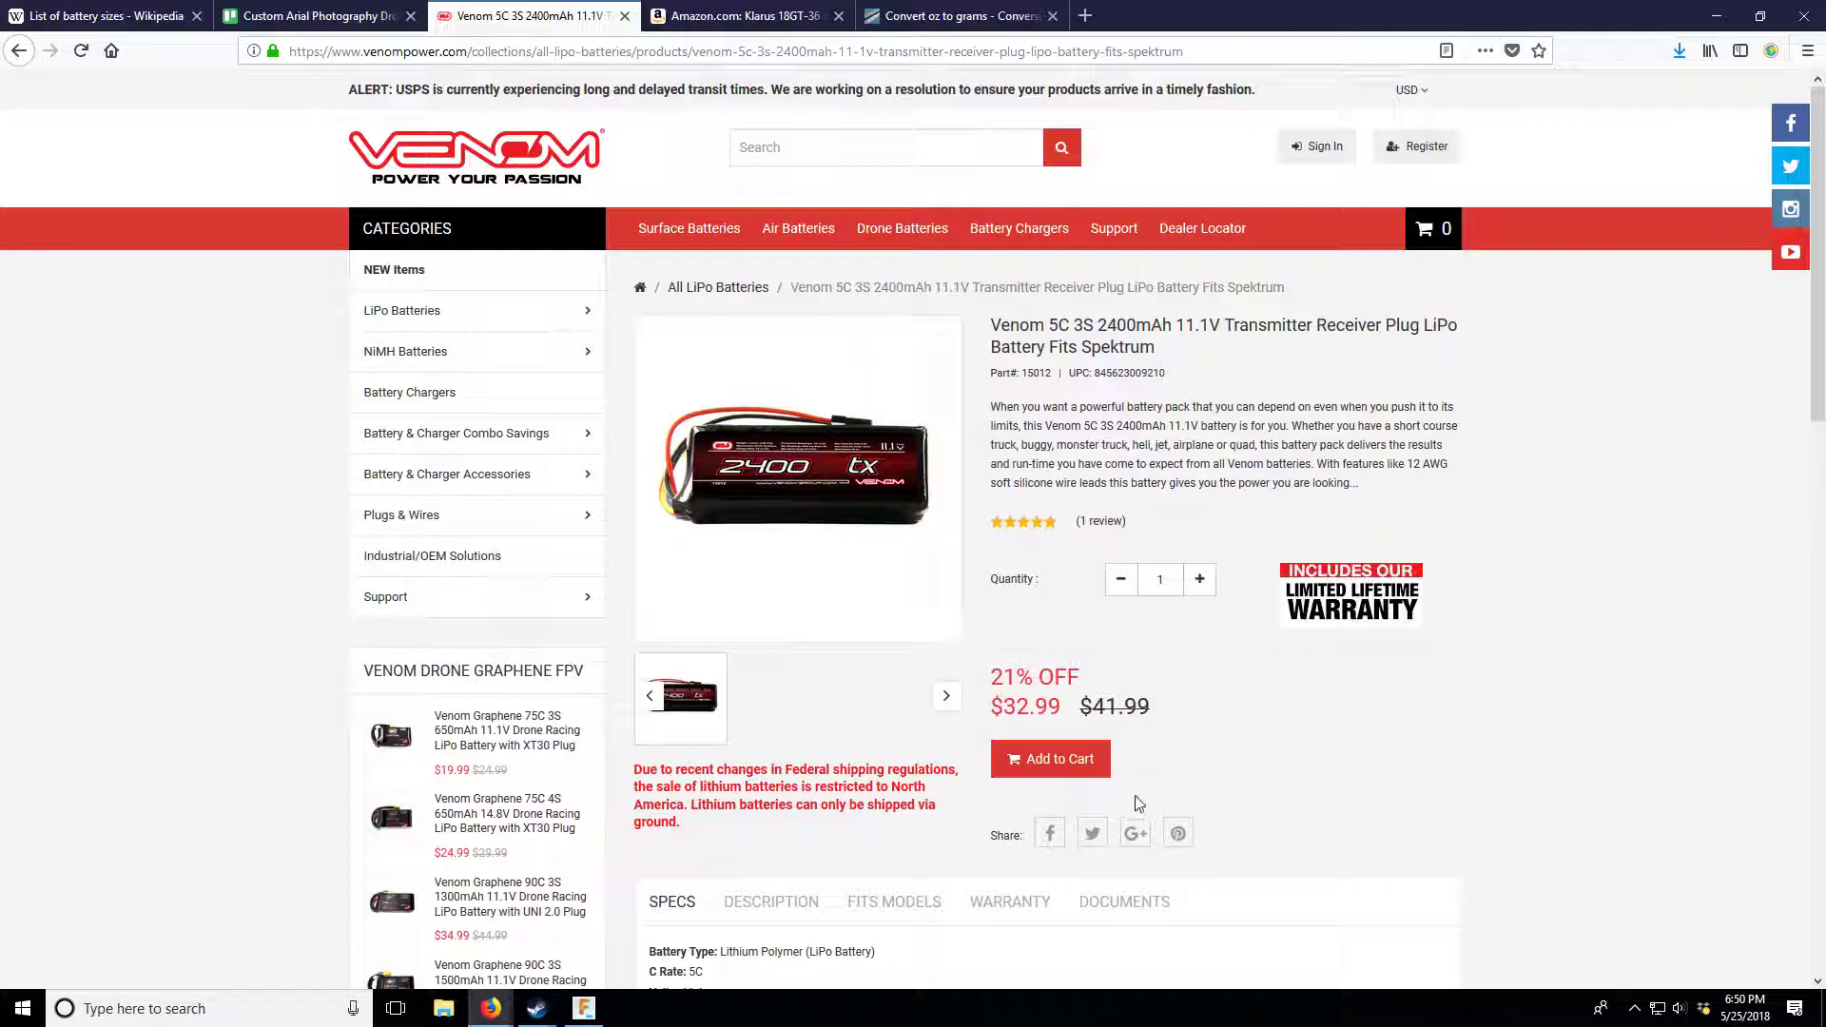
scroll(1138, 804, down, 3)
scroll(741, 689, down, 3)
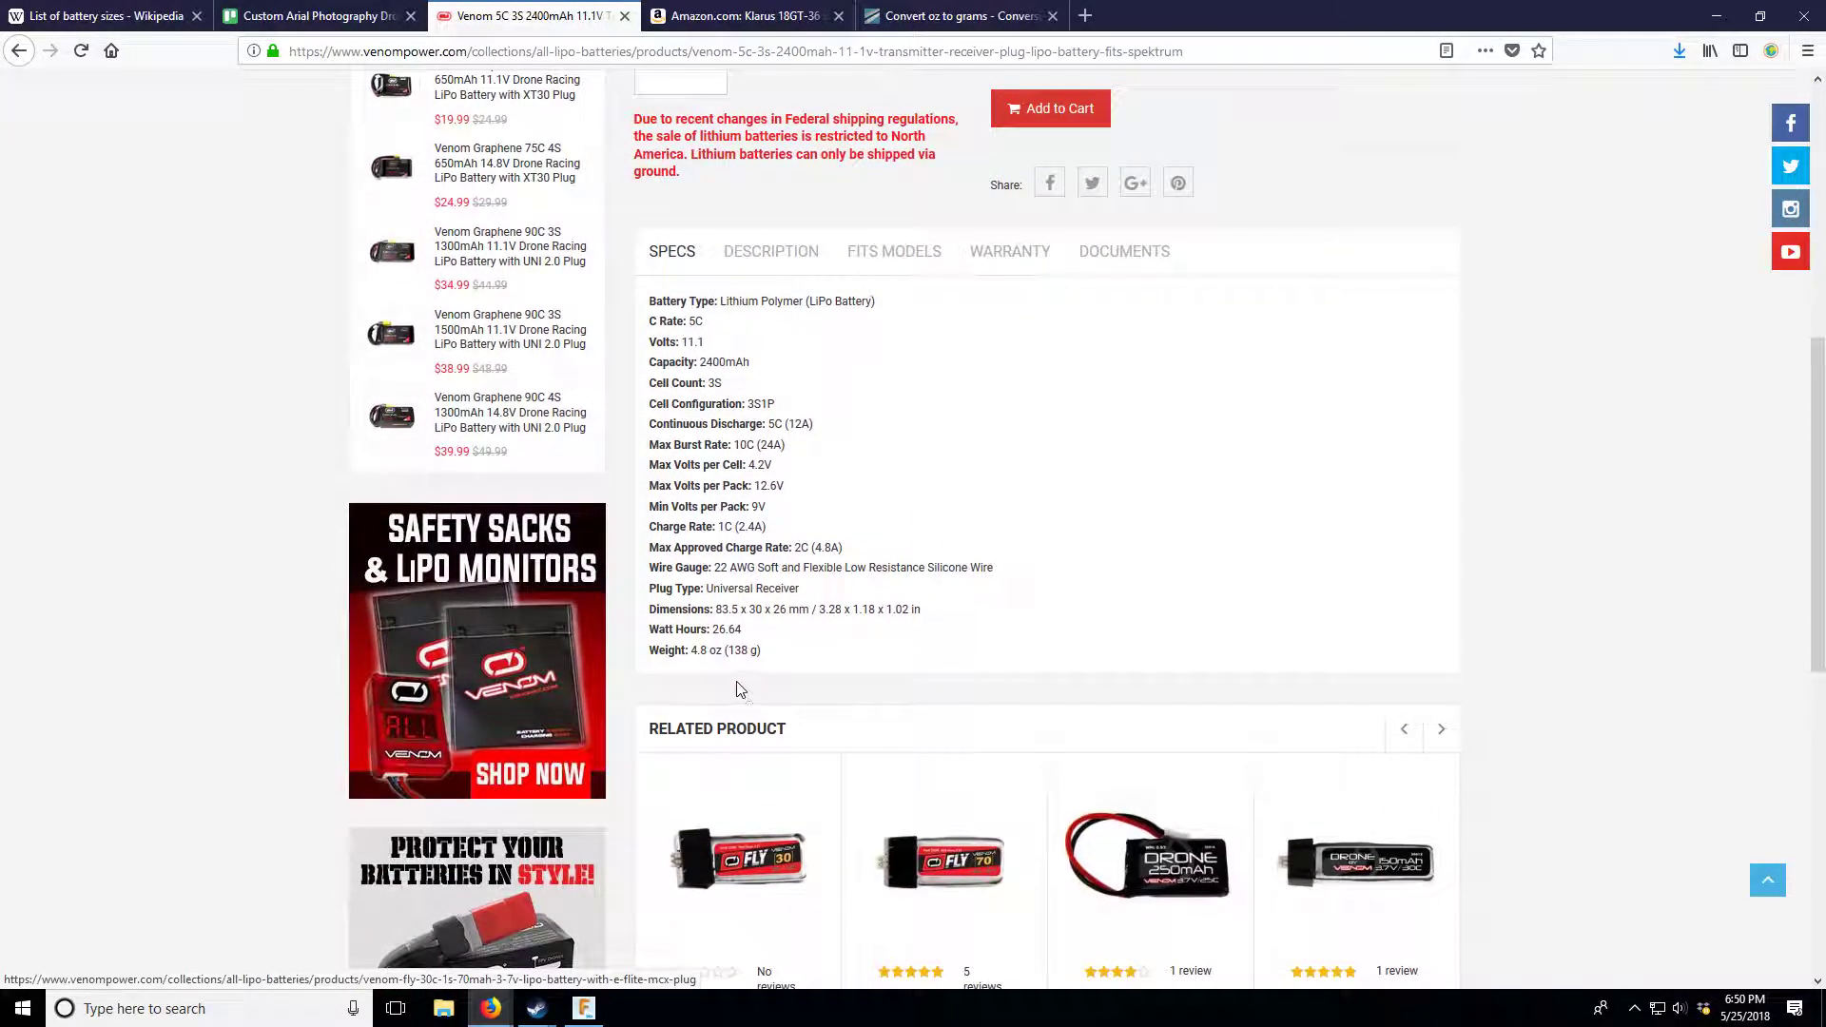
click(740, 19)
click(577, 29)
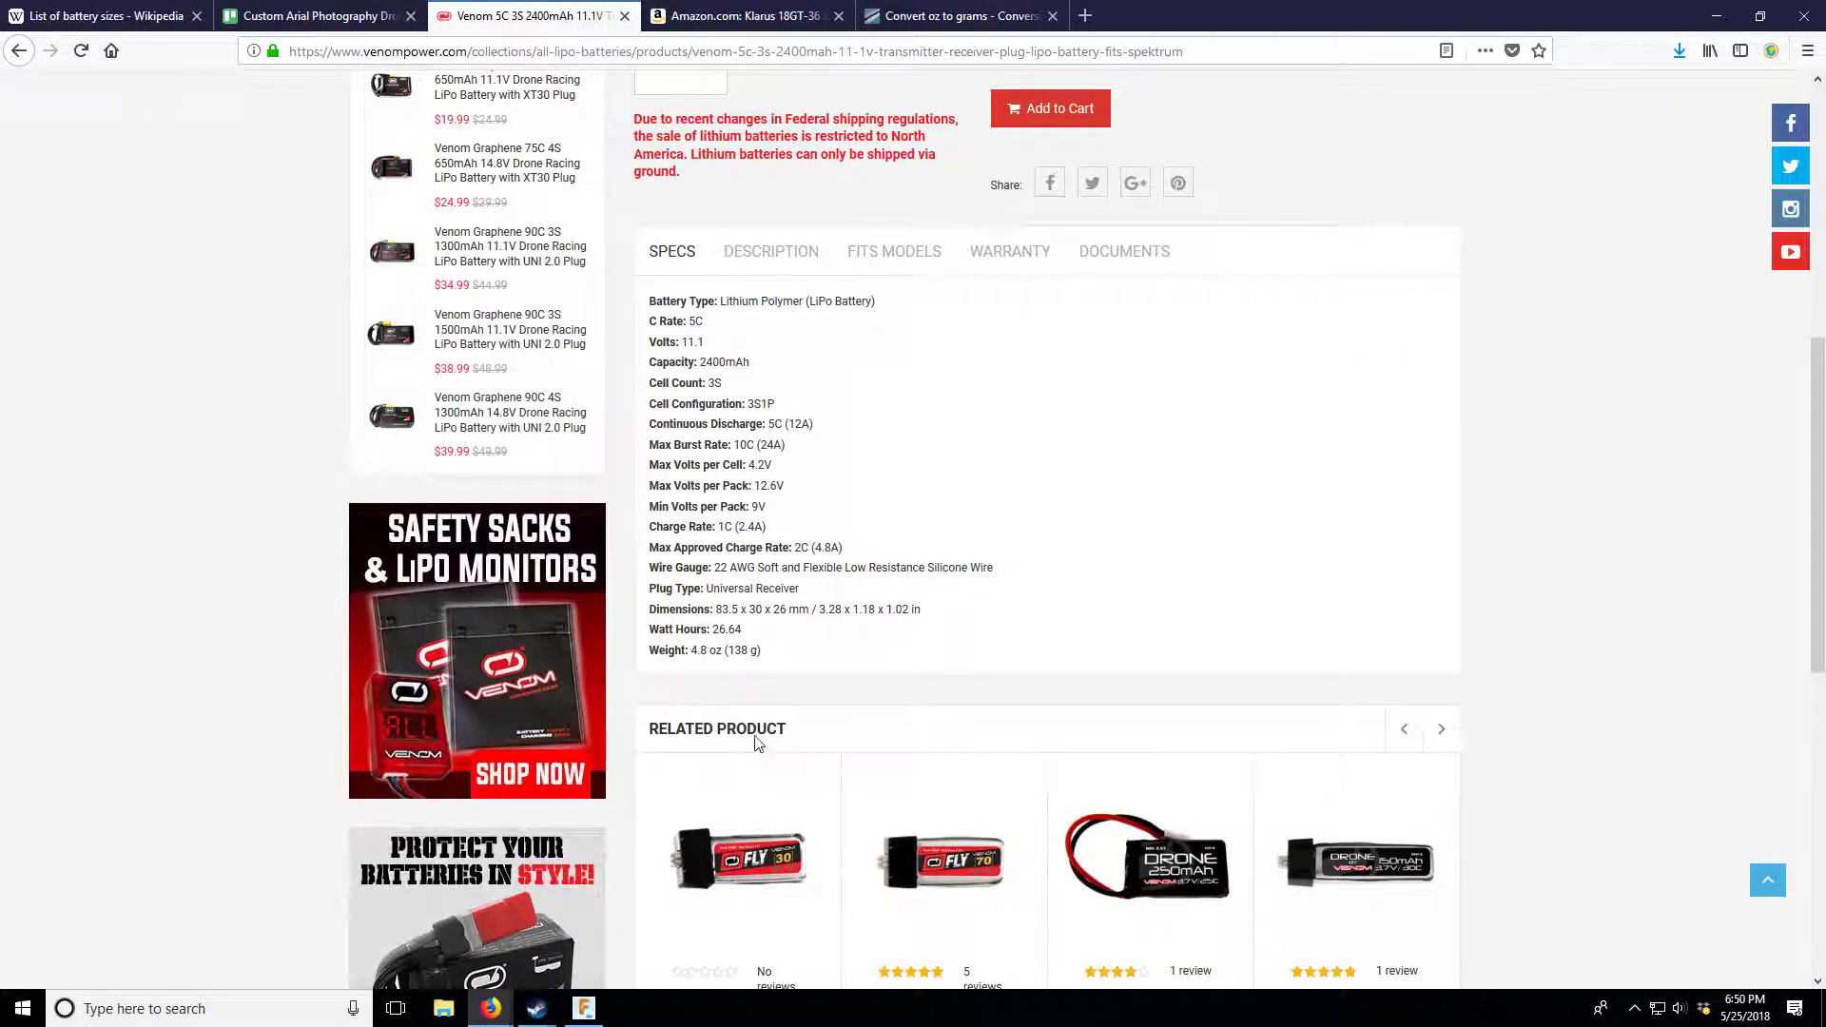
click(725, 9)
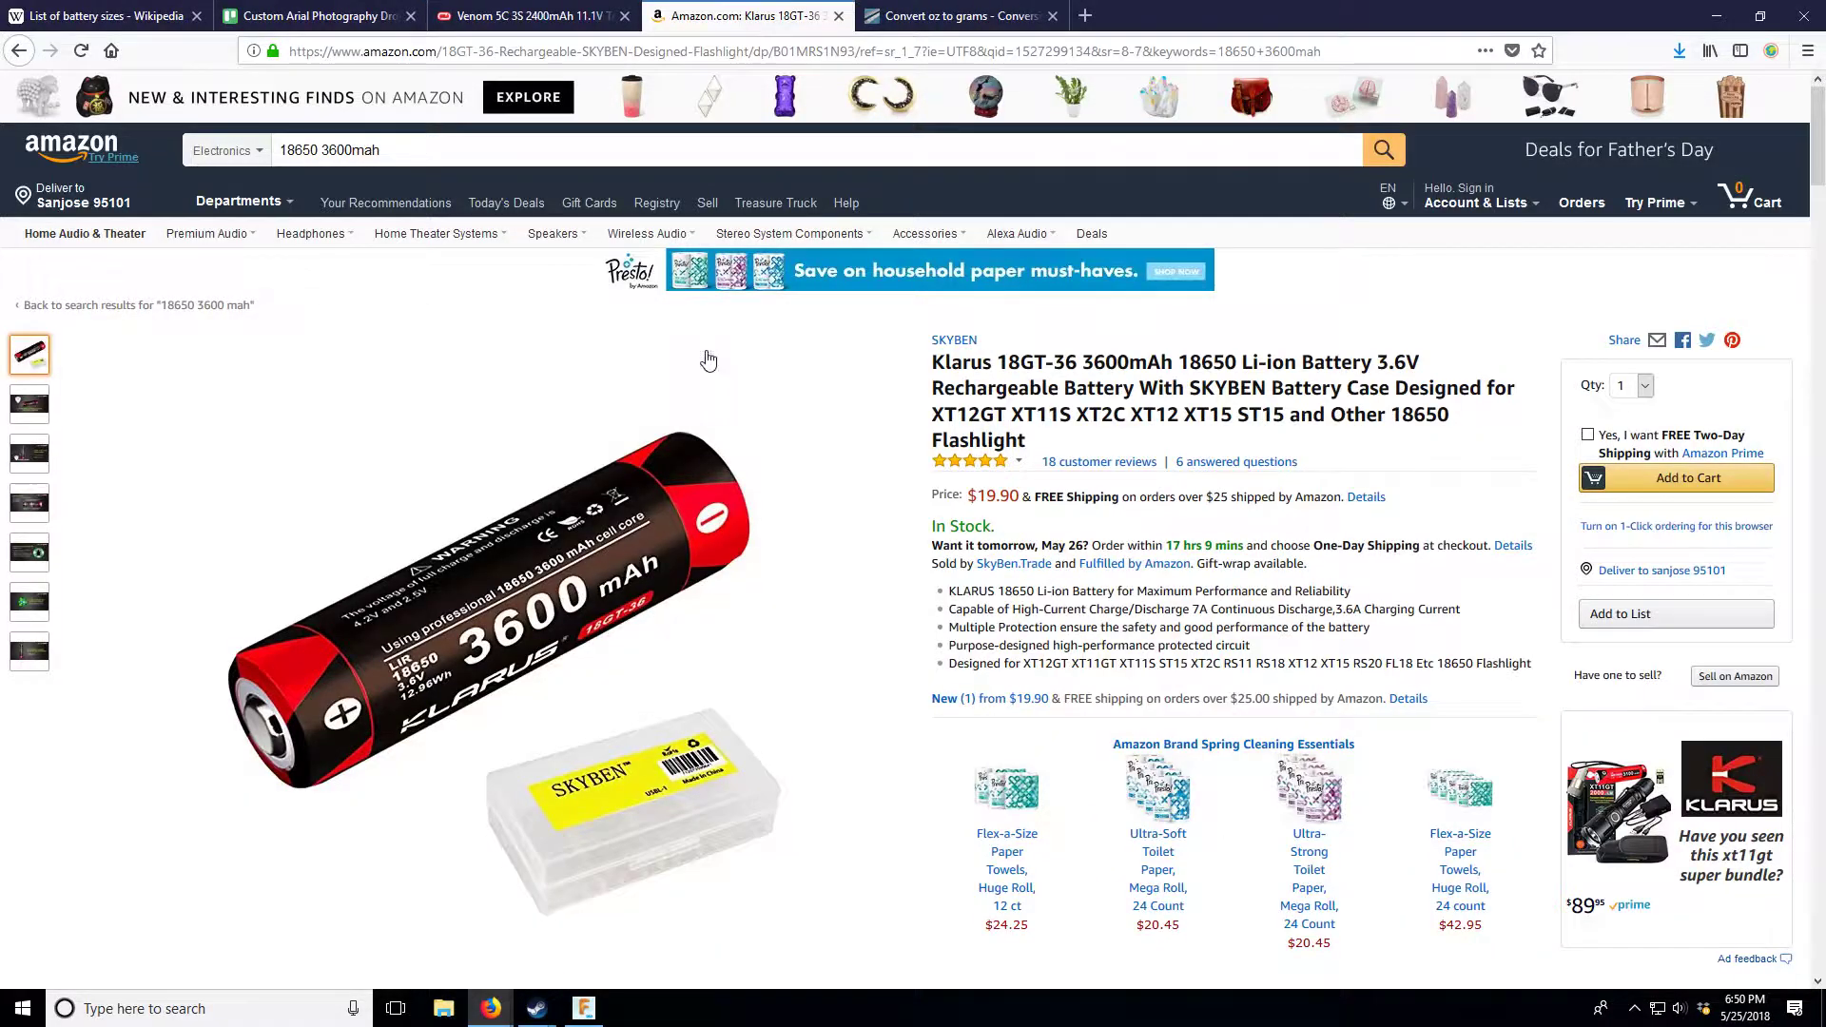
click(582, 18)
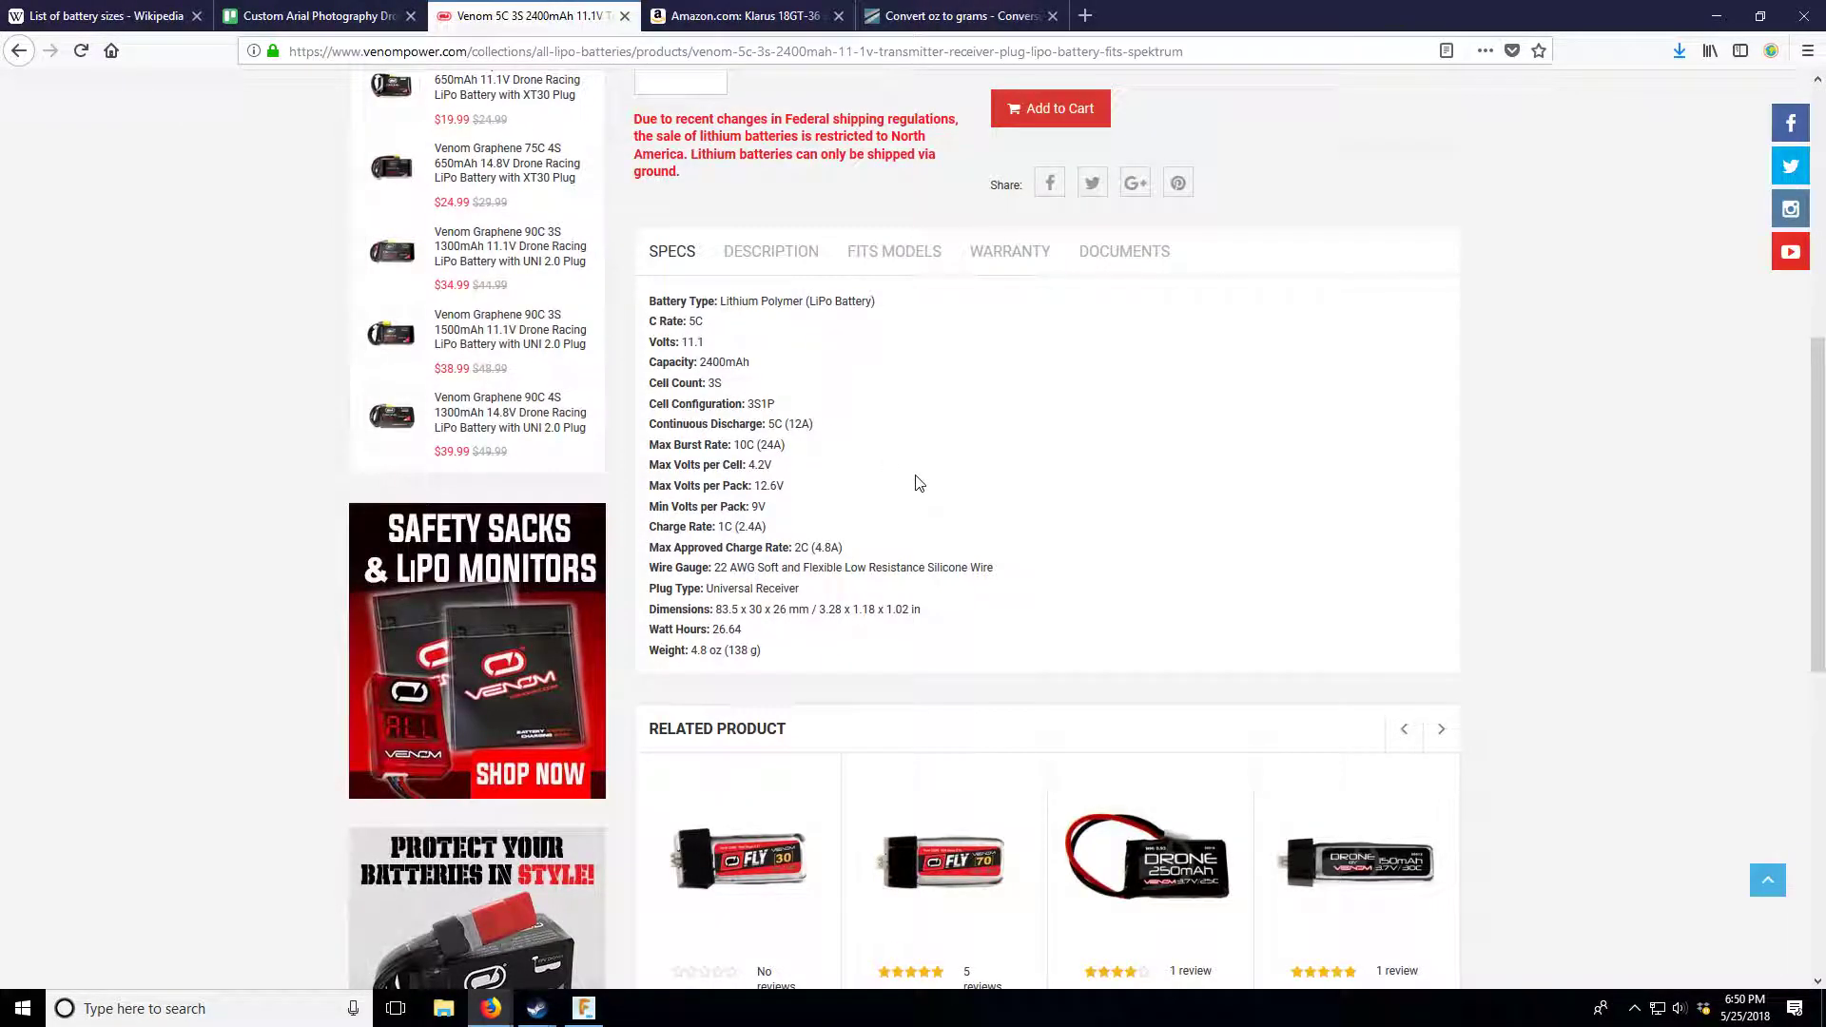
- Open Calculator and divide 150 by 138 to compare the two battery weights
key(super+r)
text(calc)
key(Return)
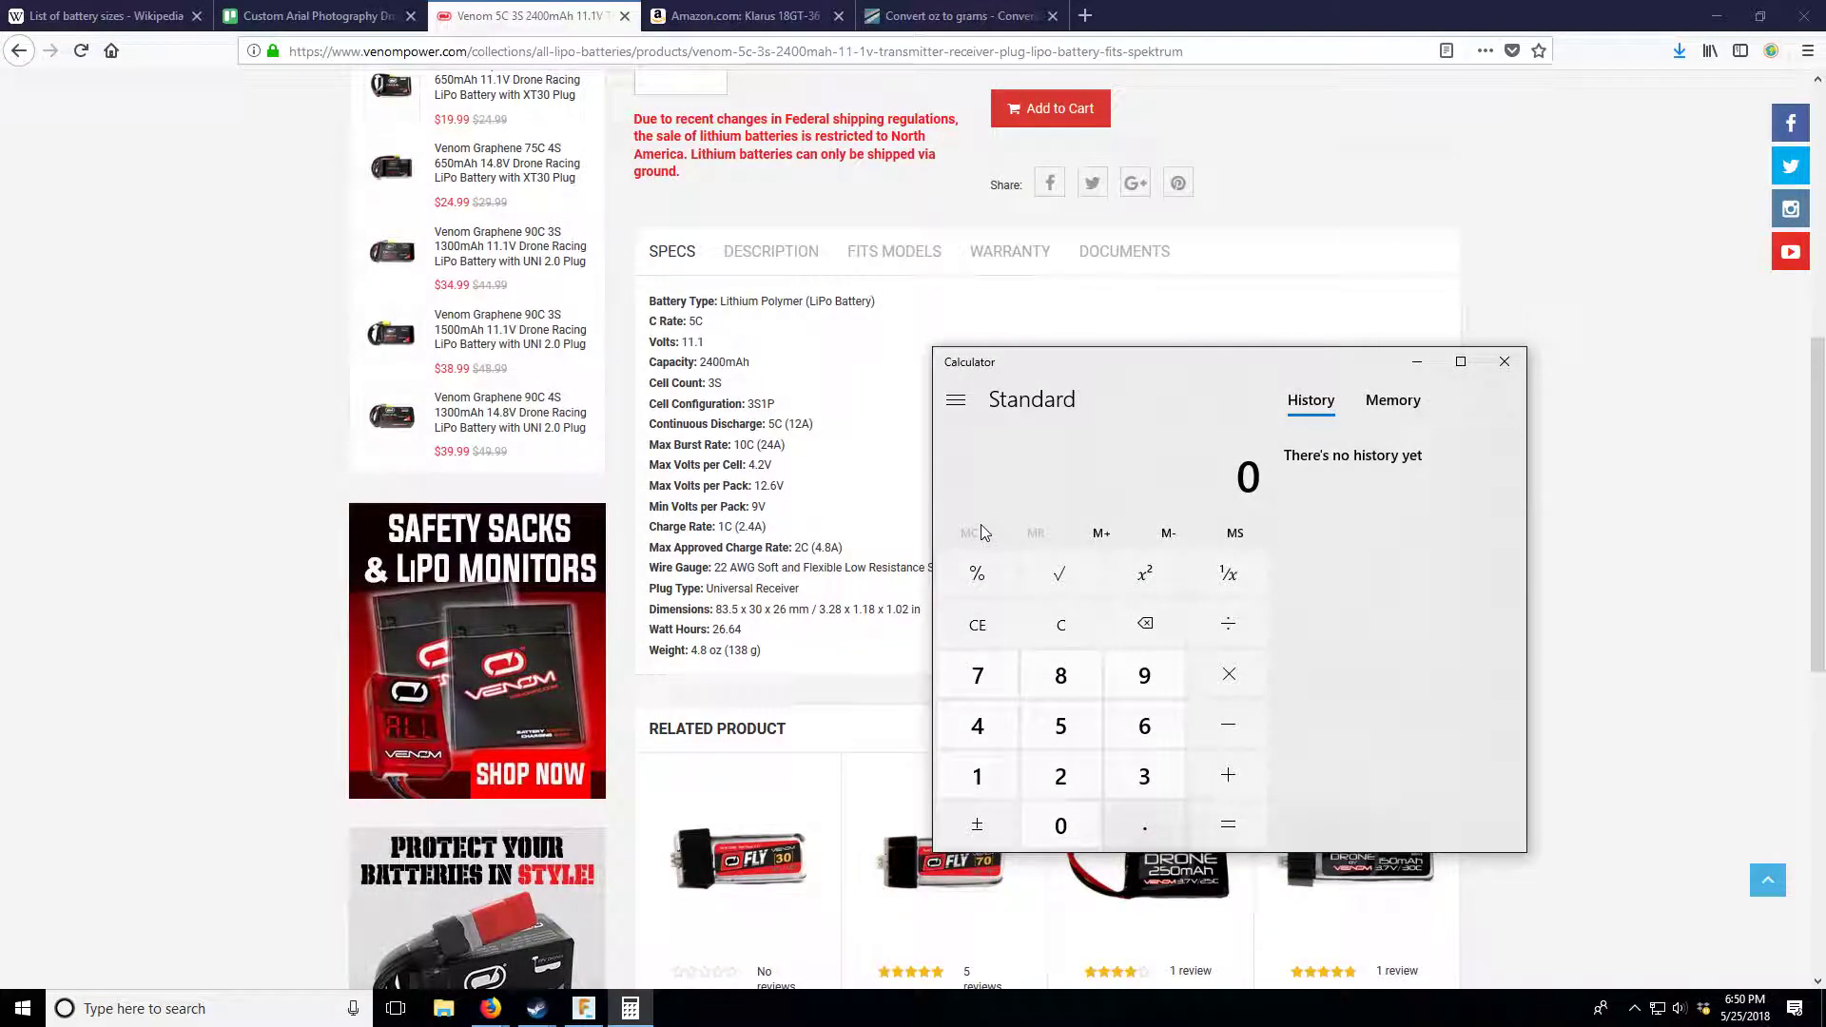
click(1056, 733)
click(1060, 823)
click(1228, 624)
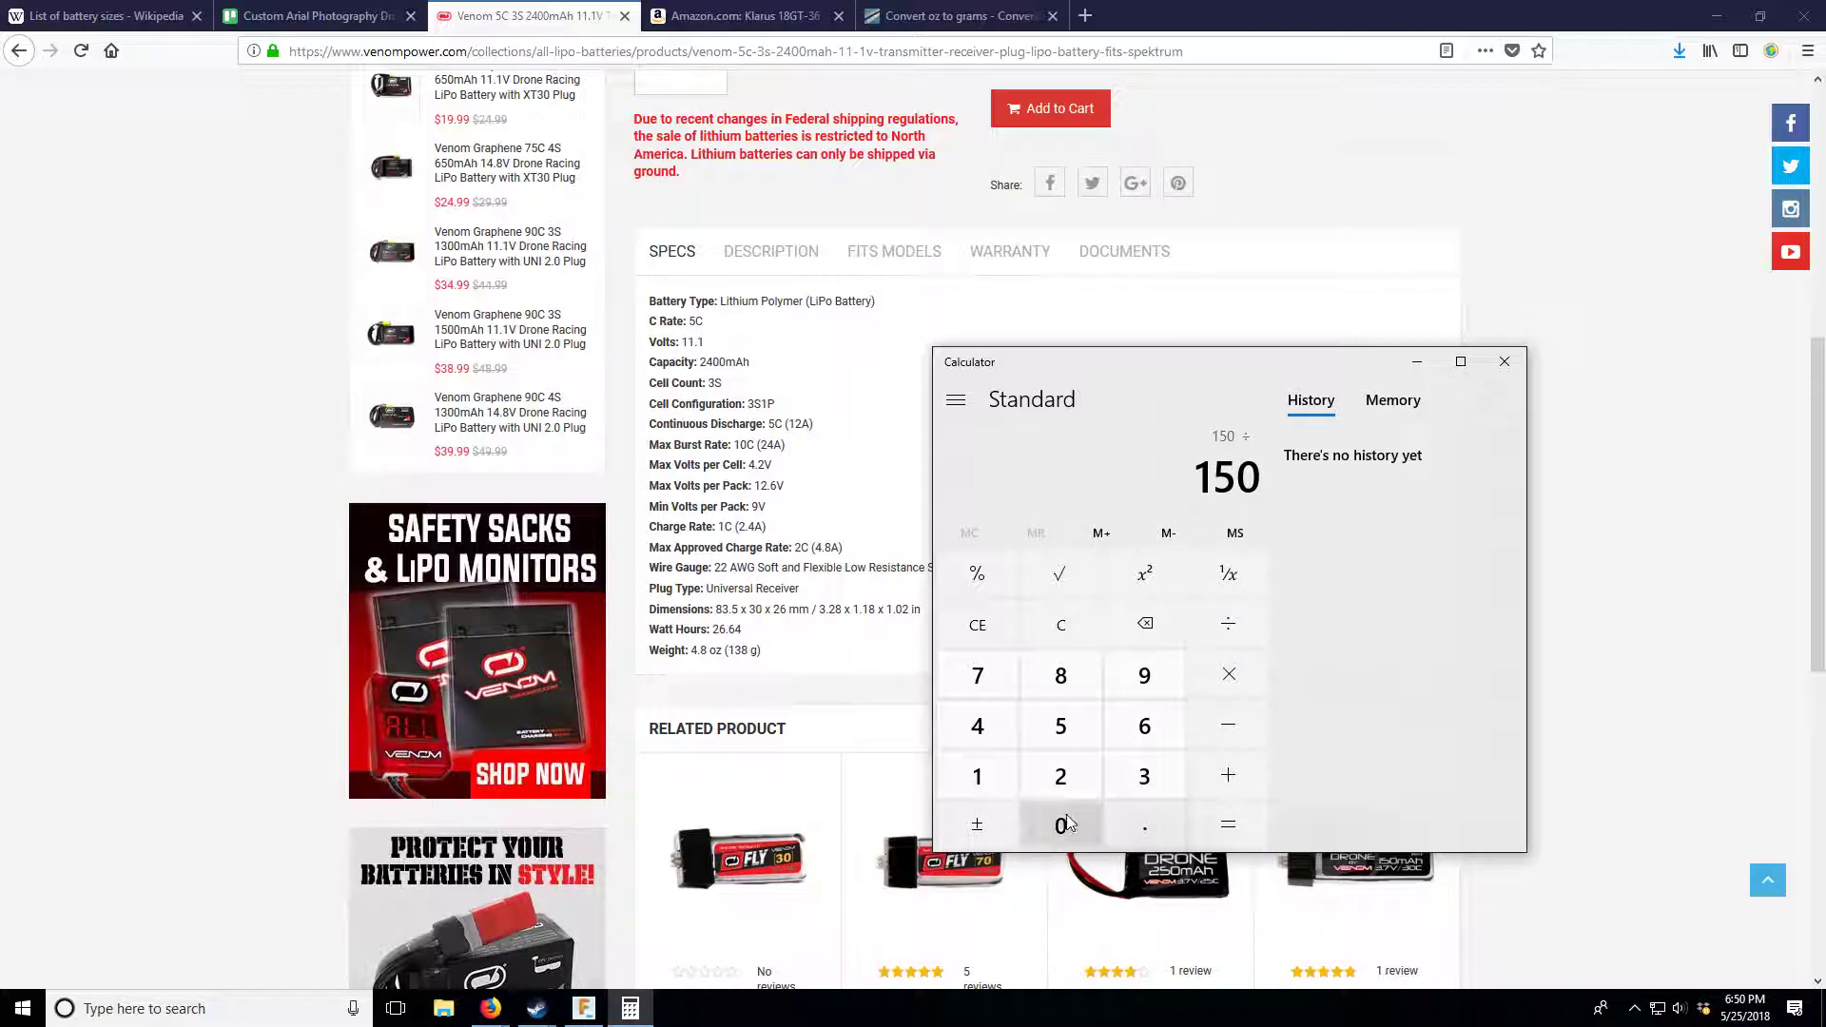
click(977, 777)
click(1144, 776)
click(1062, 677)
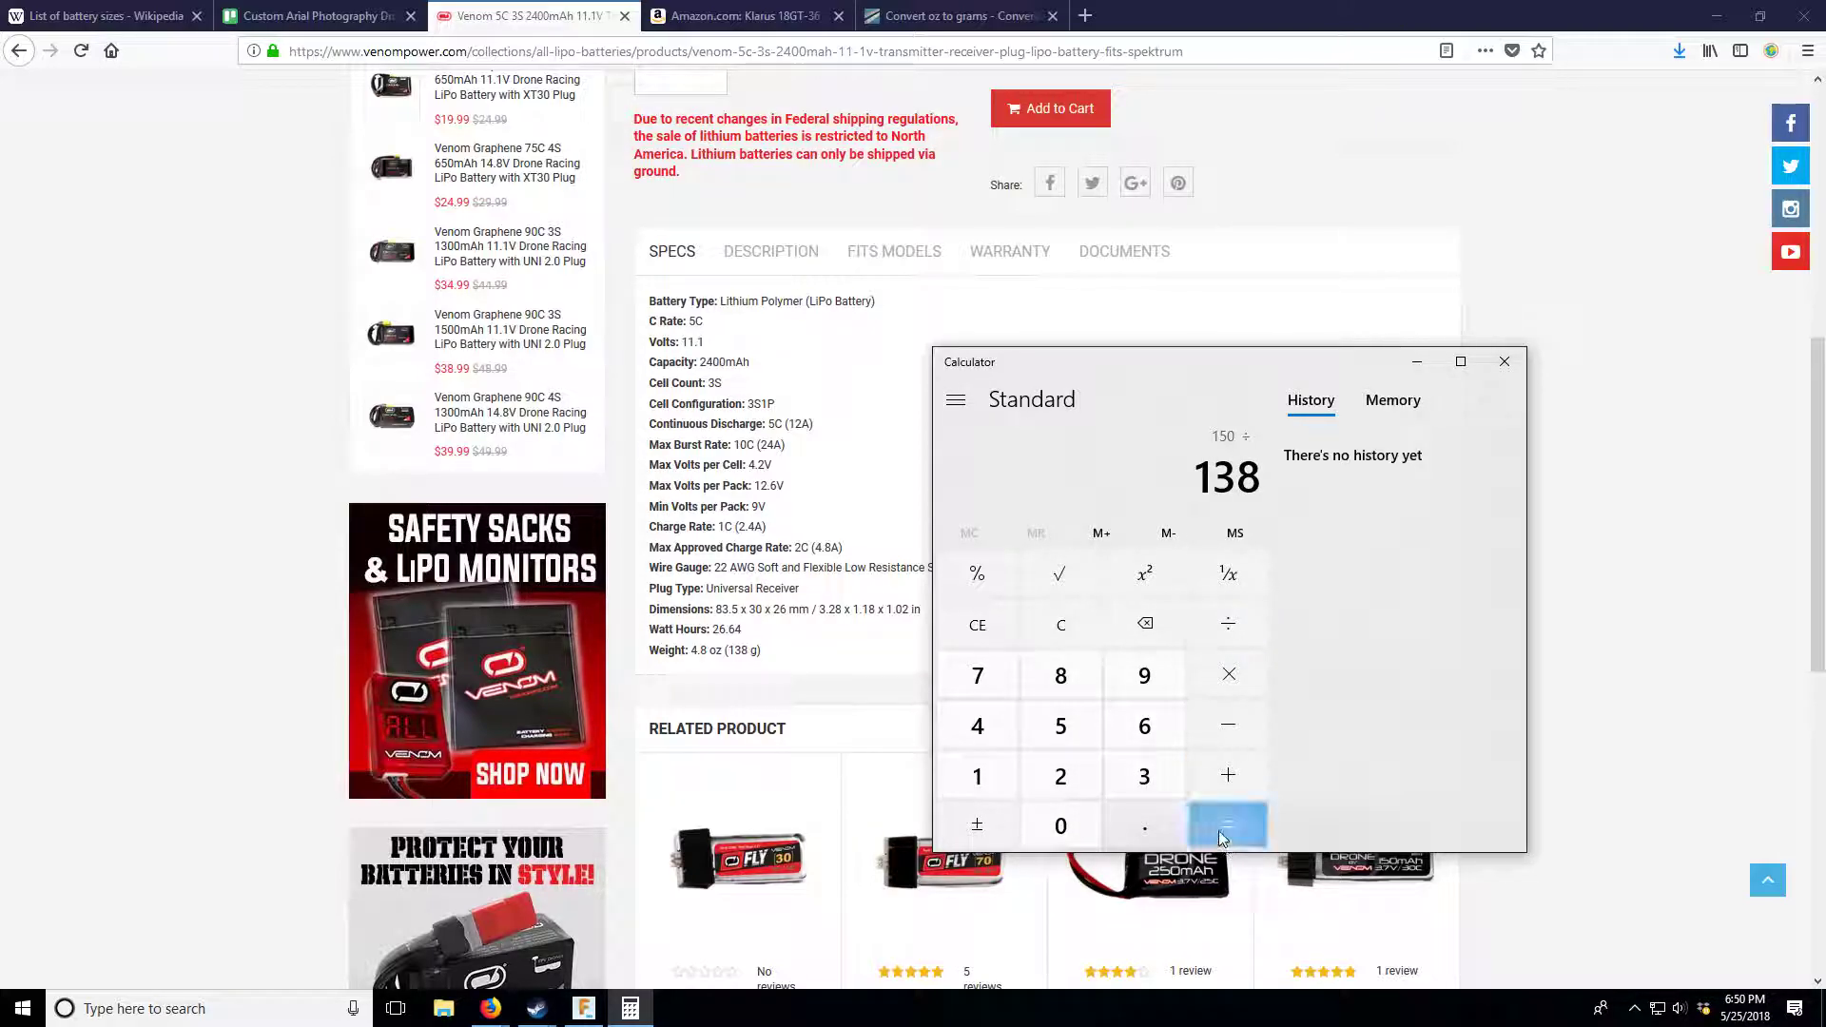
click(1221, 833)
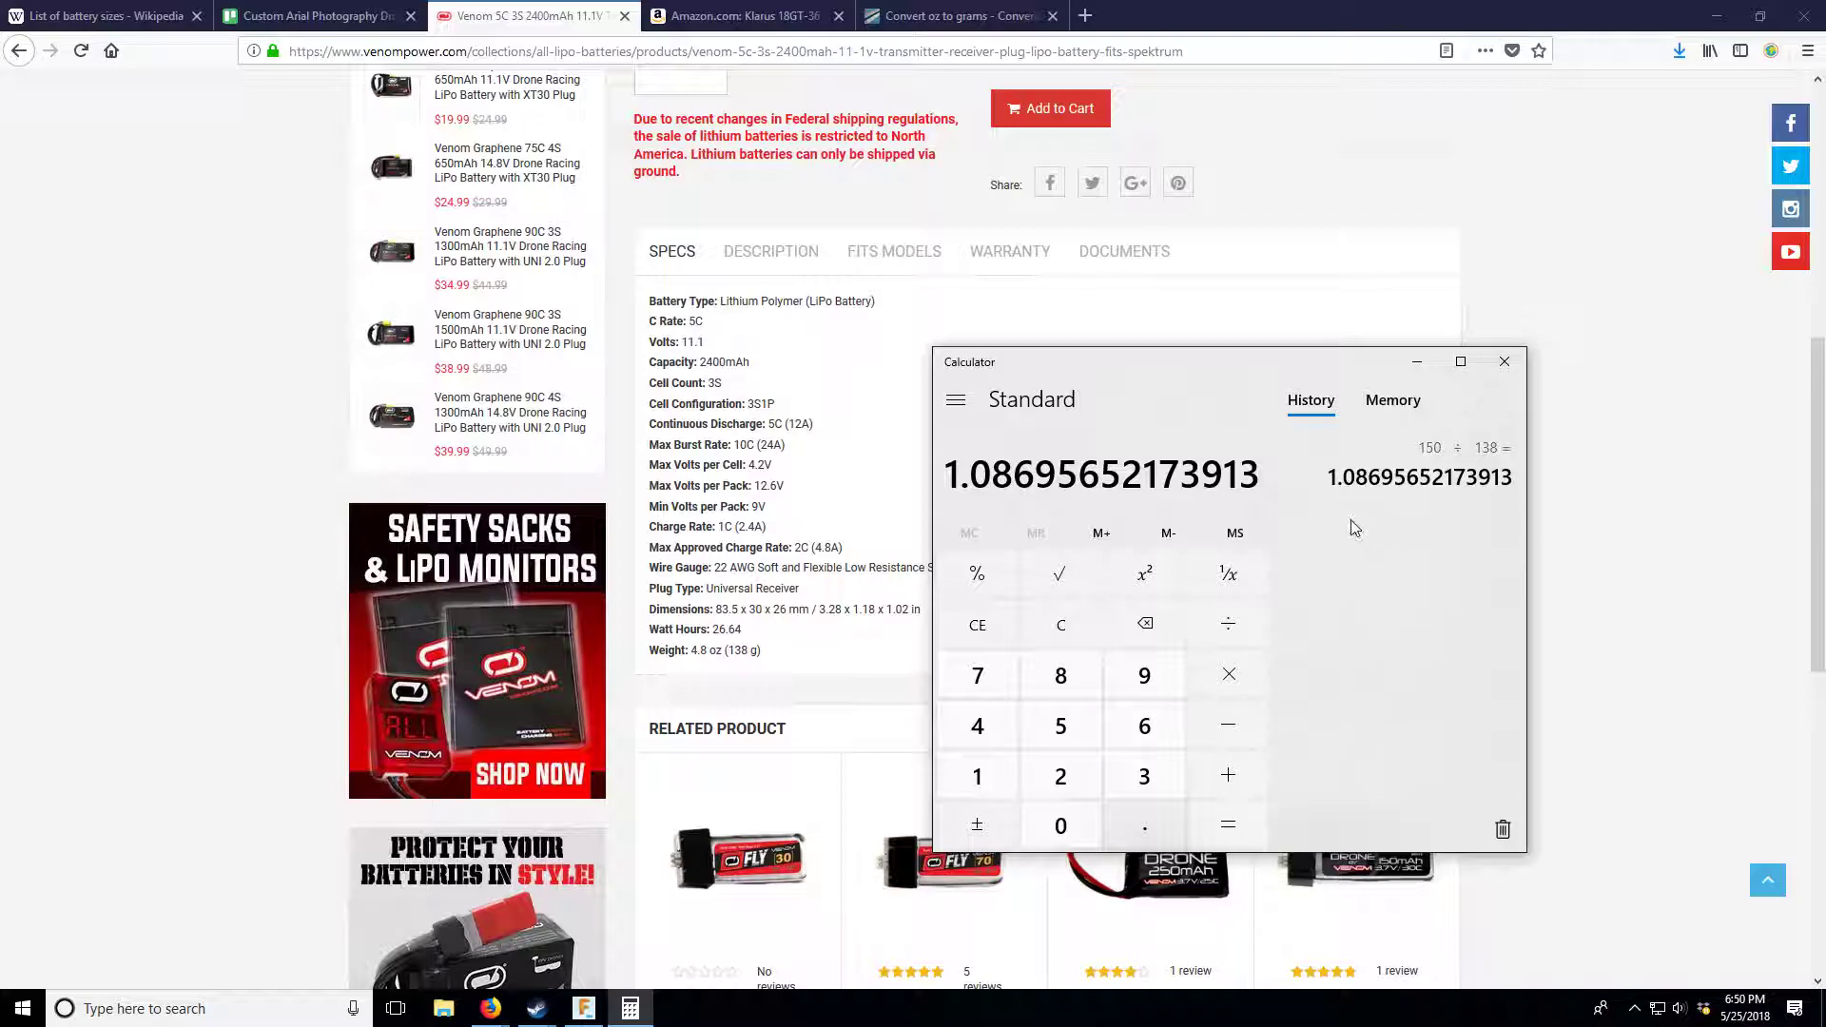
- Subtract 1 from the weight ratio and multiply by 100 to get the percentage difference
click(1224, 725)
click(1004, 774)
click(1182, 818)
click(1220, 813)
click(1217, 675)
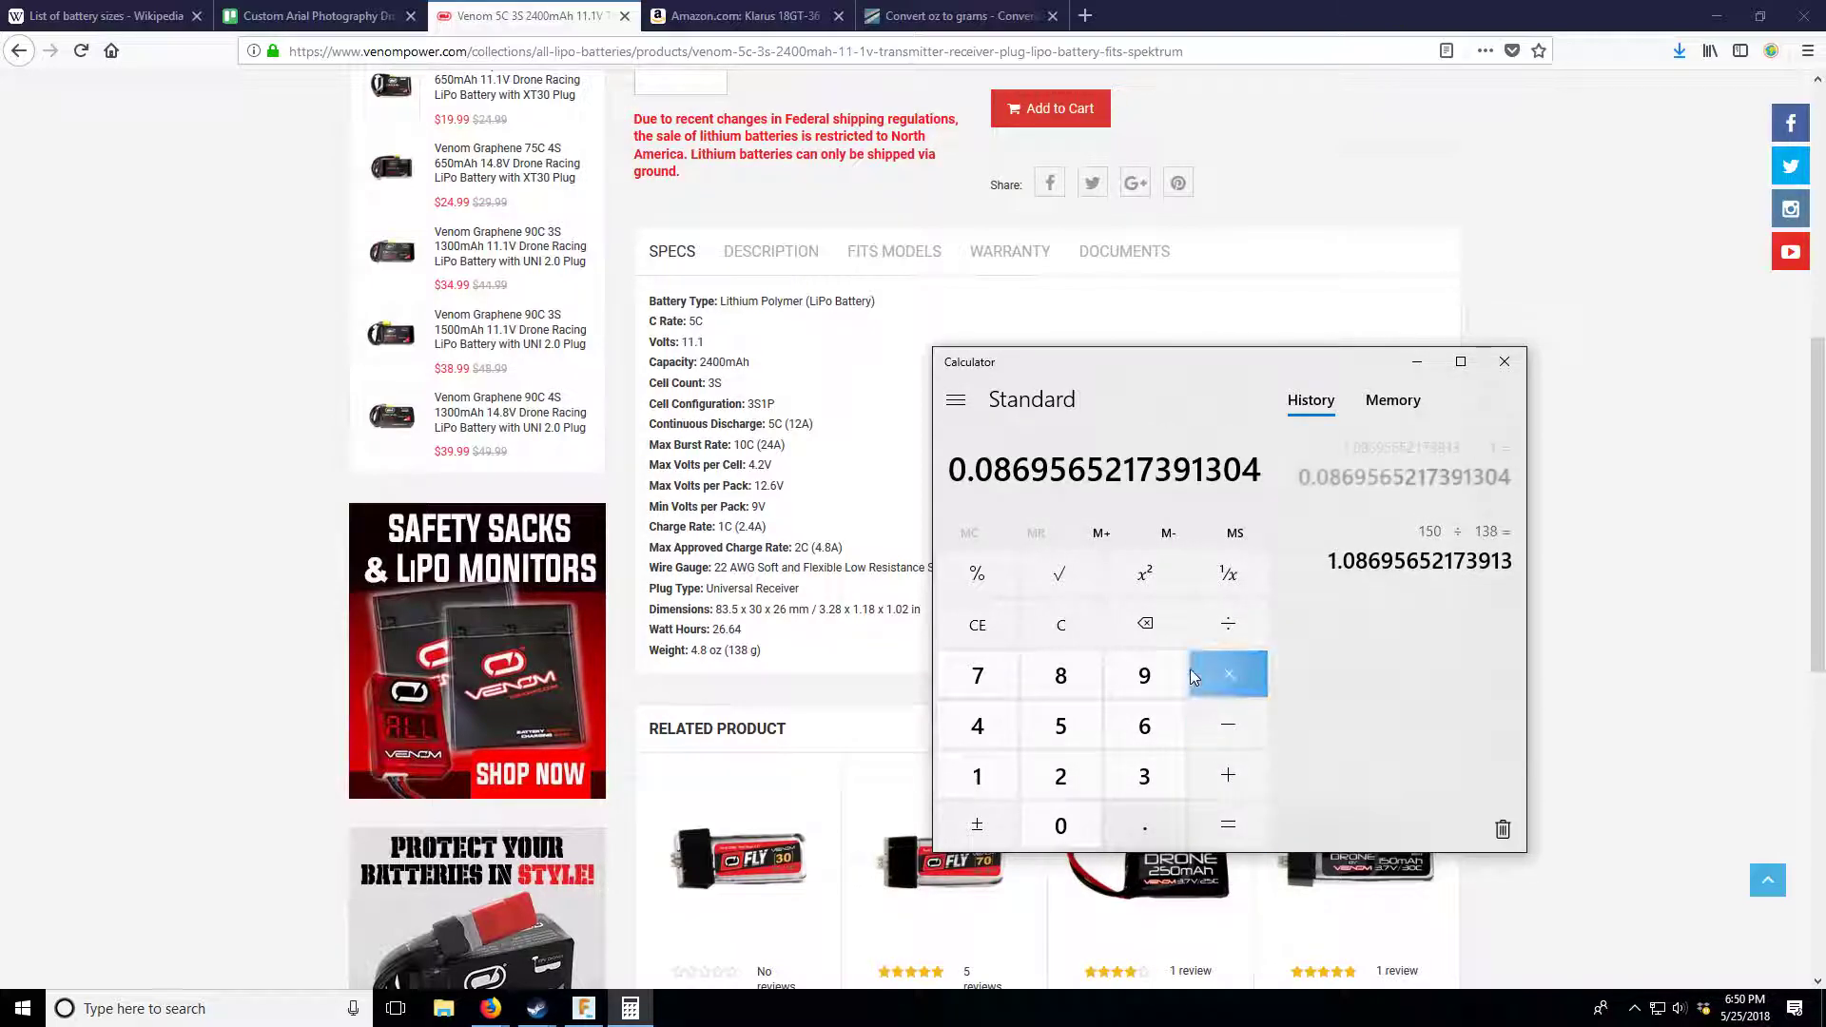
click(994, 776)
double_click(1061, 825)
click(1228, 825)
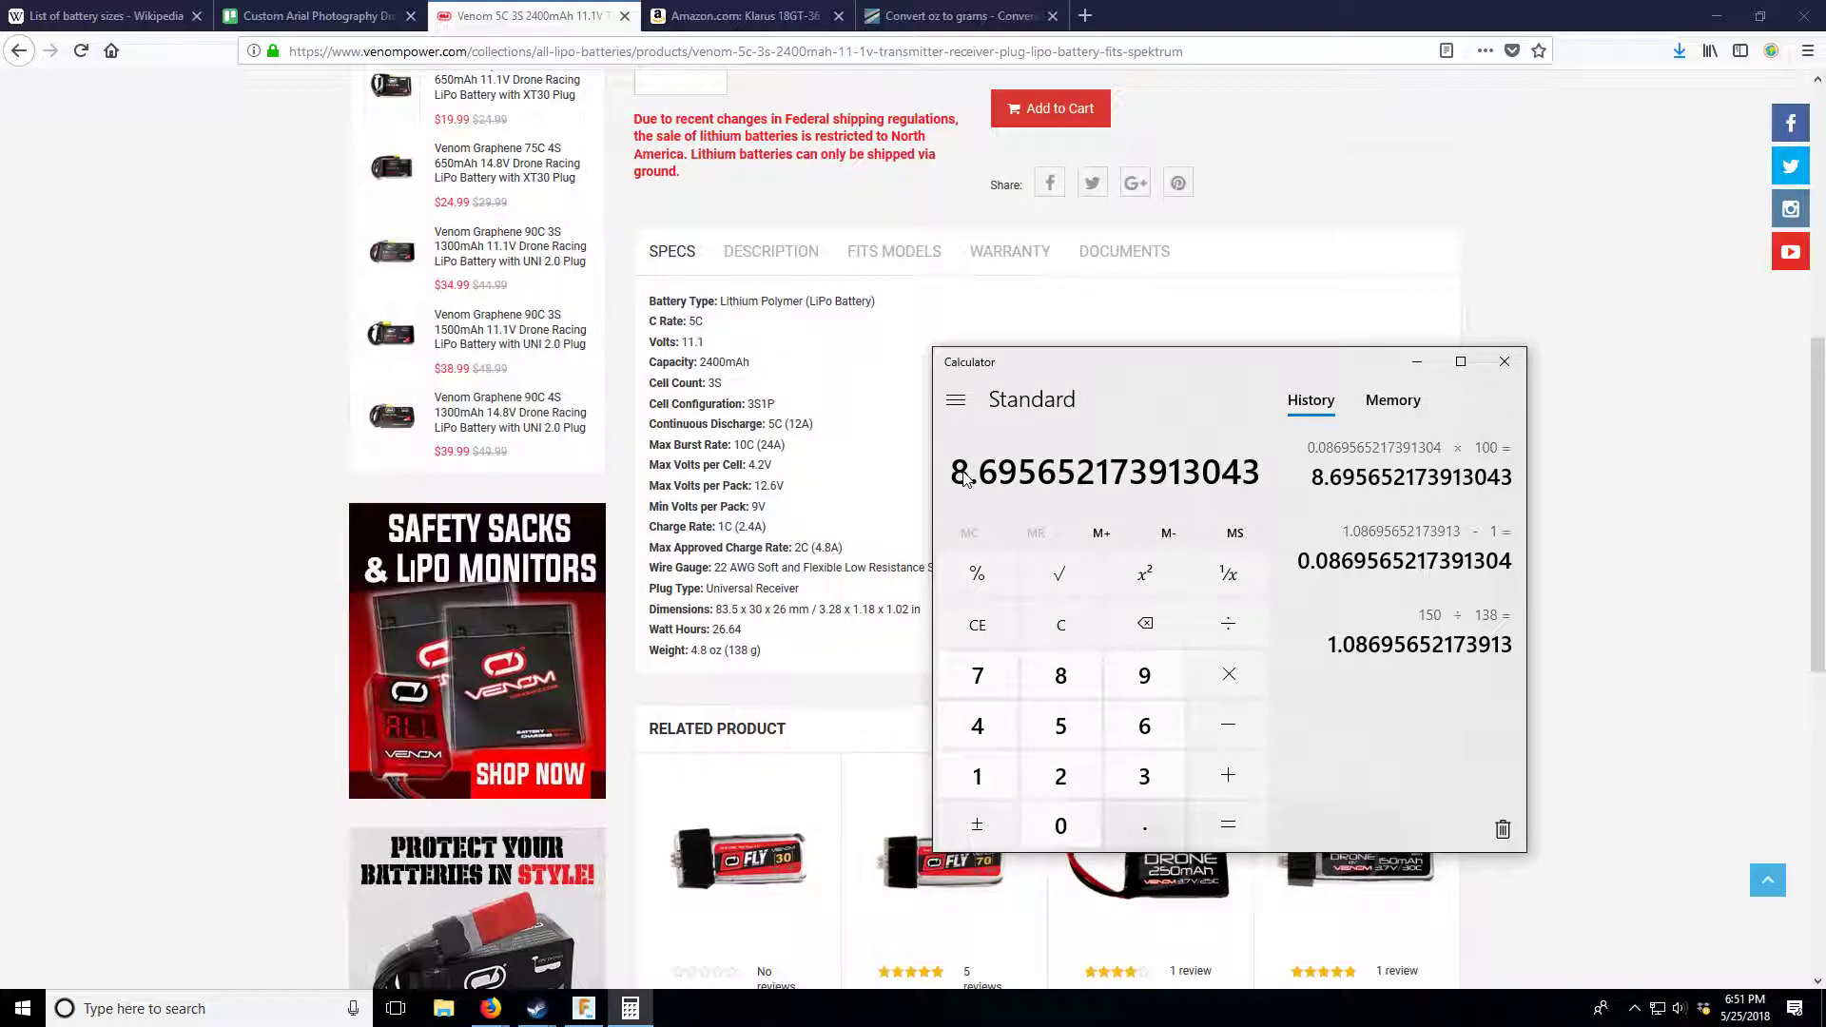
- Open a second Calculator window beside the first and divide 3600 by 2400 to compare the battery capacities
right_click(630, 1008)
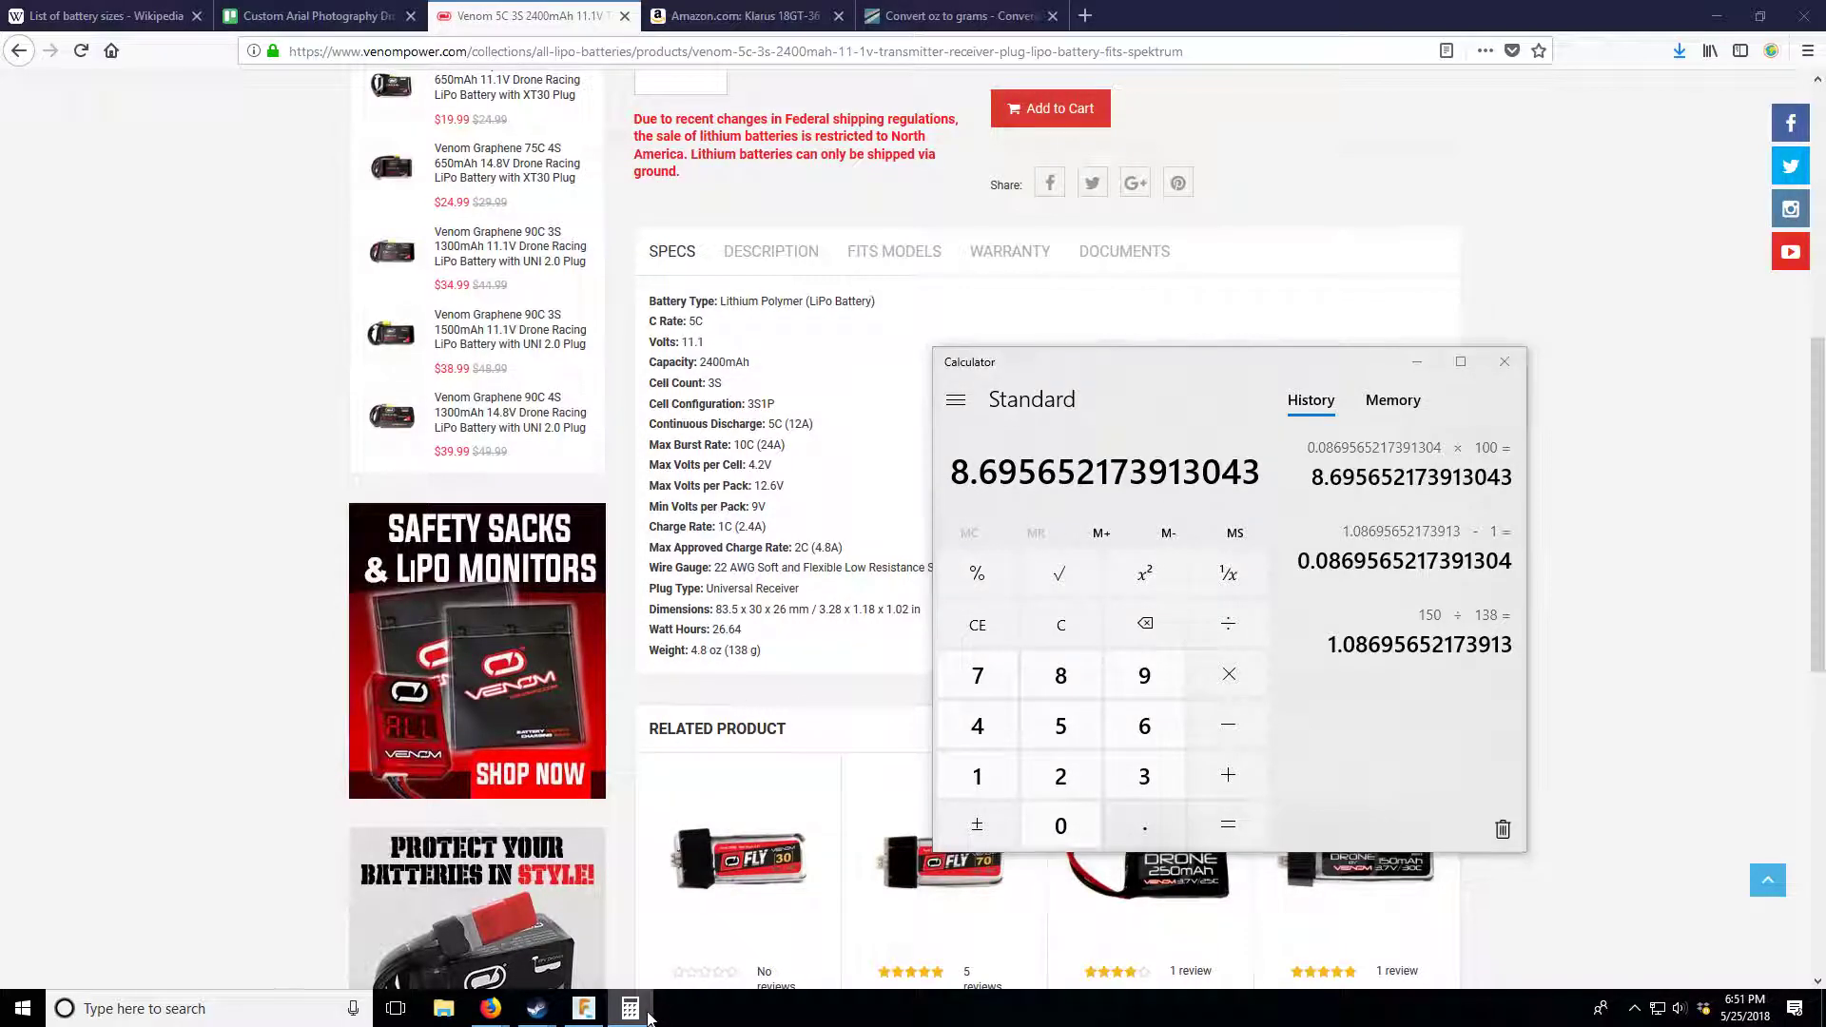
click(564, 905)
drag(1128, 404, 301, 357)
click(354, 759)
click(347, 715)
click(283, 811)
click(283, 811)
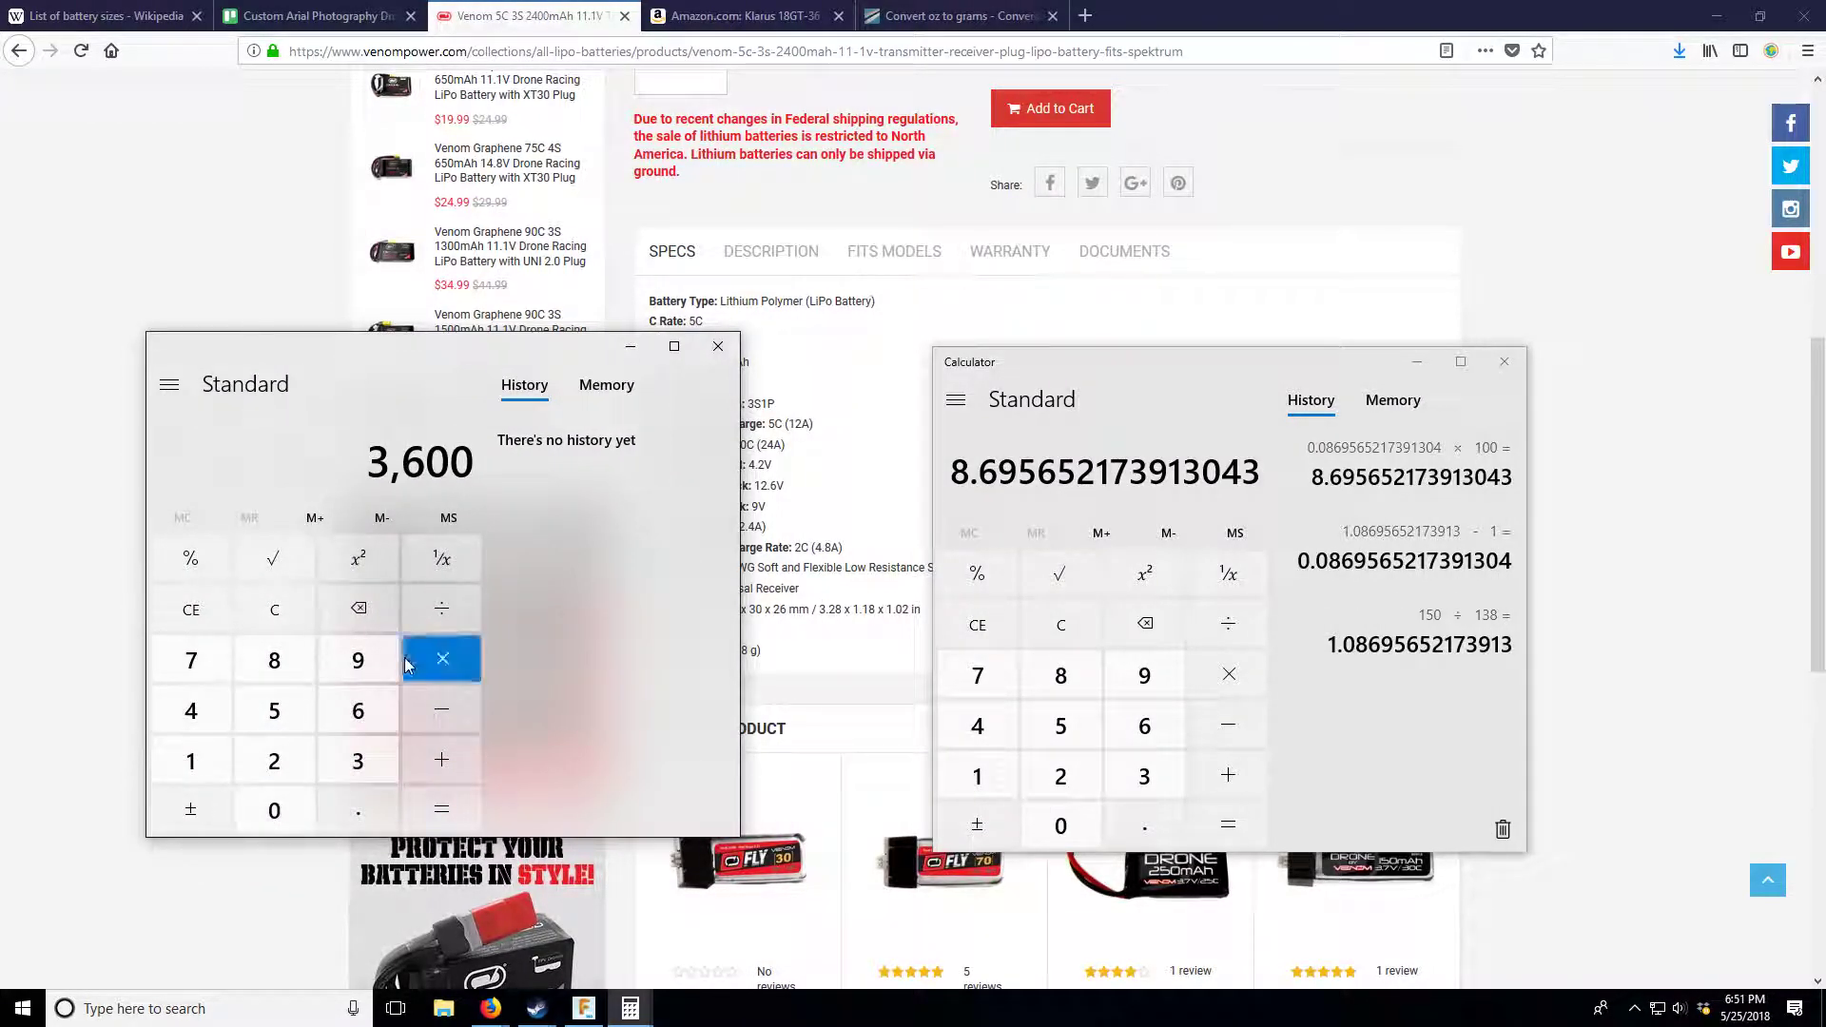
click(278, 756)
click(190, 710)
click(274, 810)
click(274, 811)
click(421, 806)
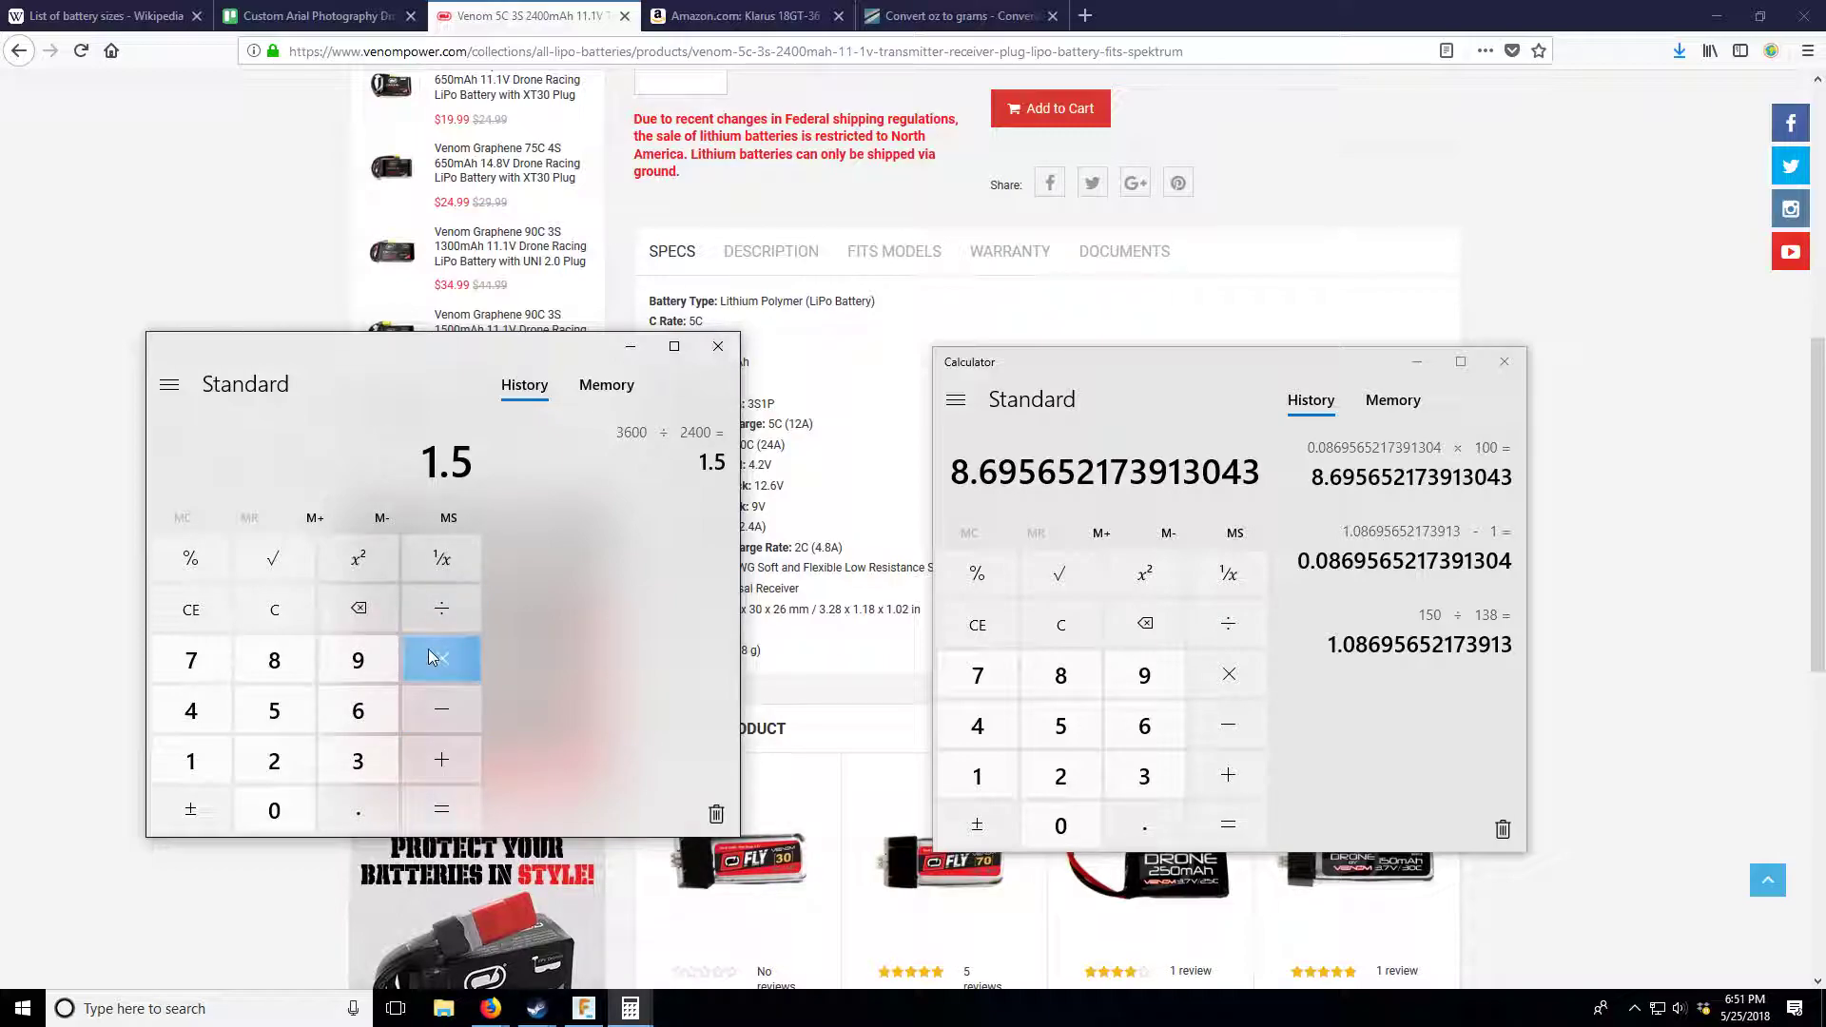
- Subtract 1 from the capacity ratio and multiply by 100 to get the percentage gain
click(442, 710)
click(190, 761)
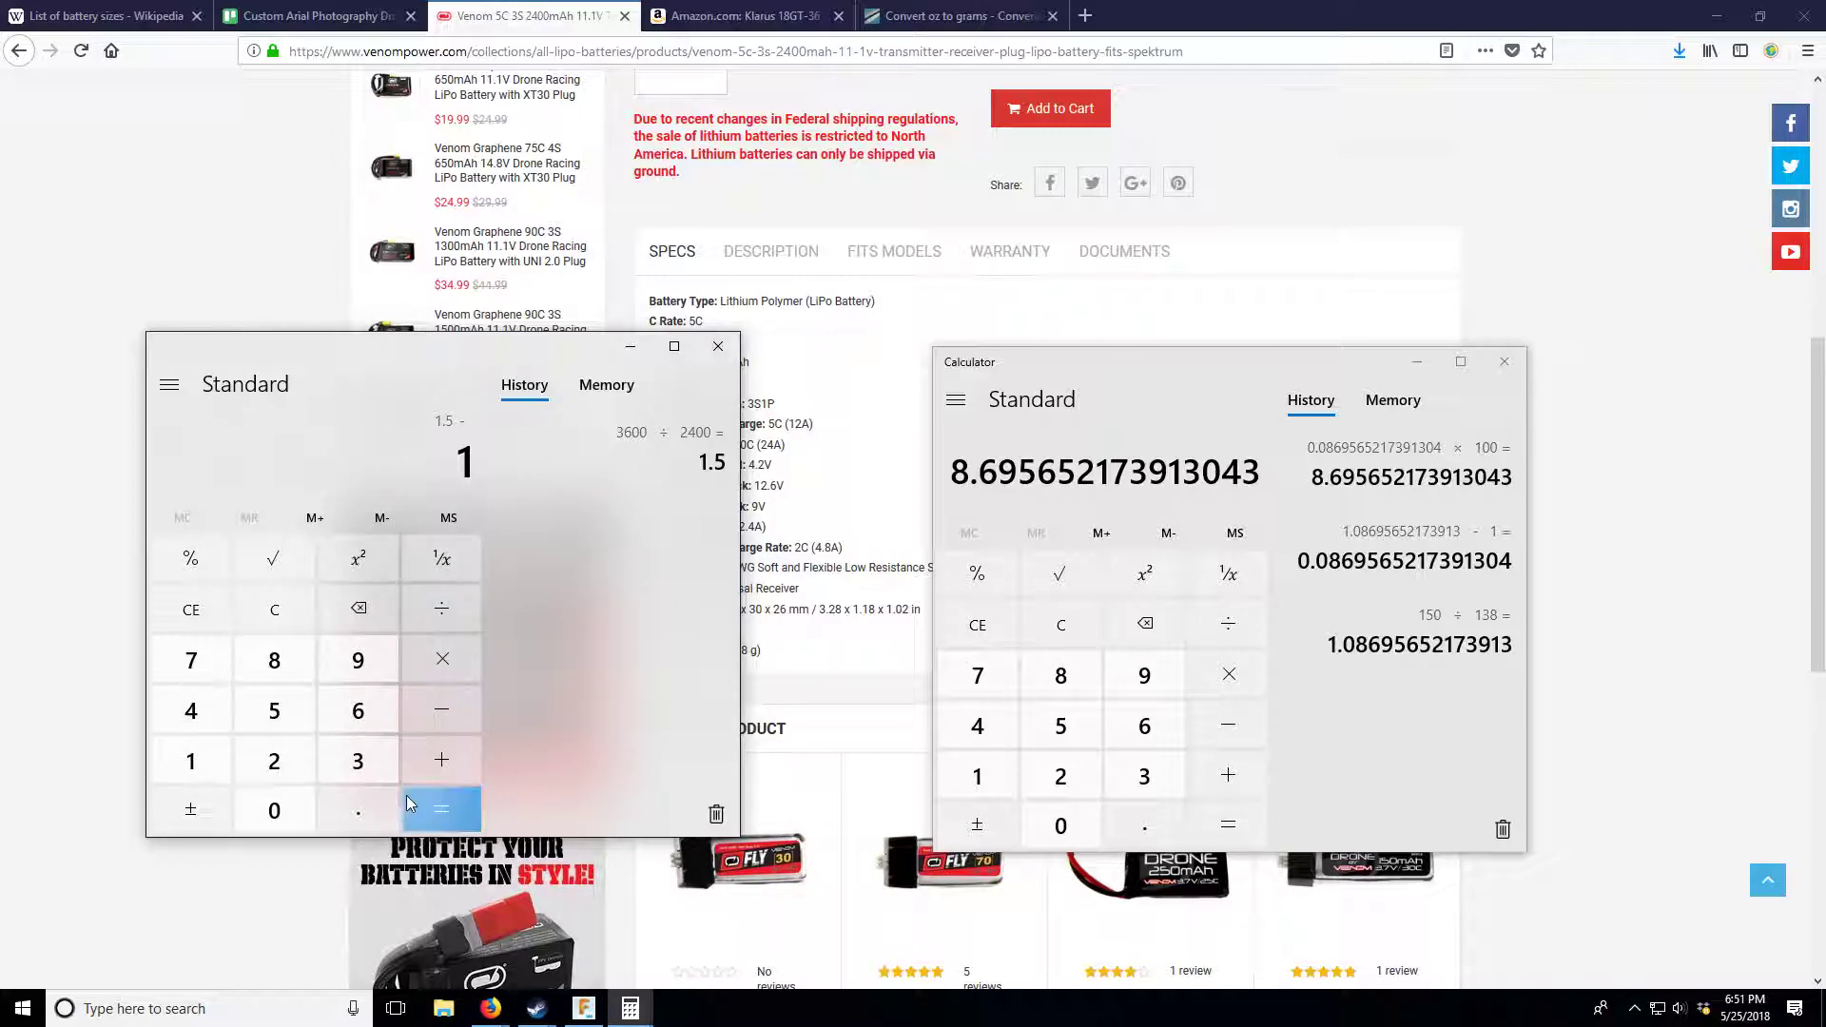
click(409, 804)
click(442, 666)
click(223, 763)
click(274, 809)
click(282, 804)
click(419, 808)
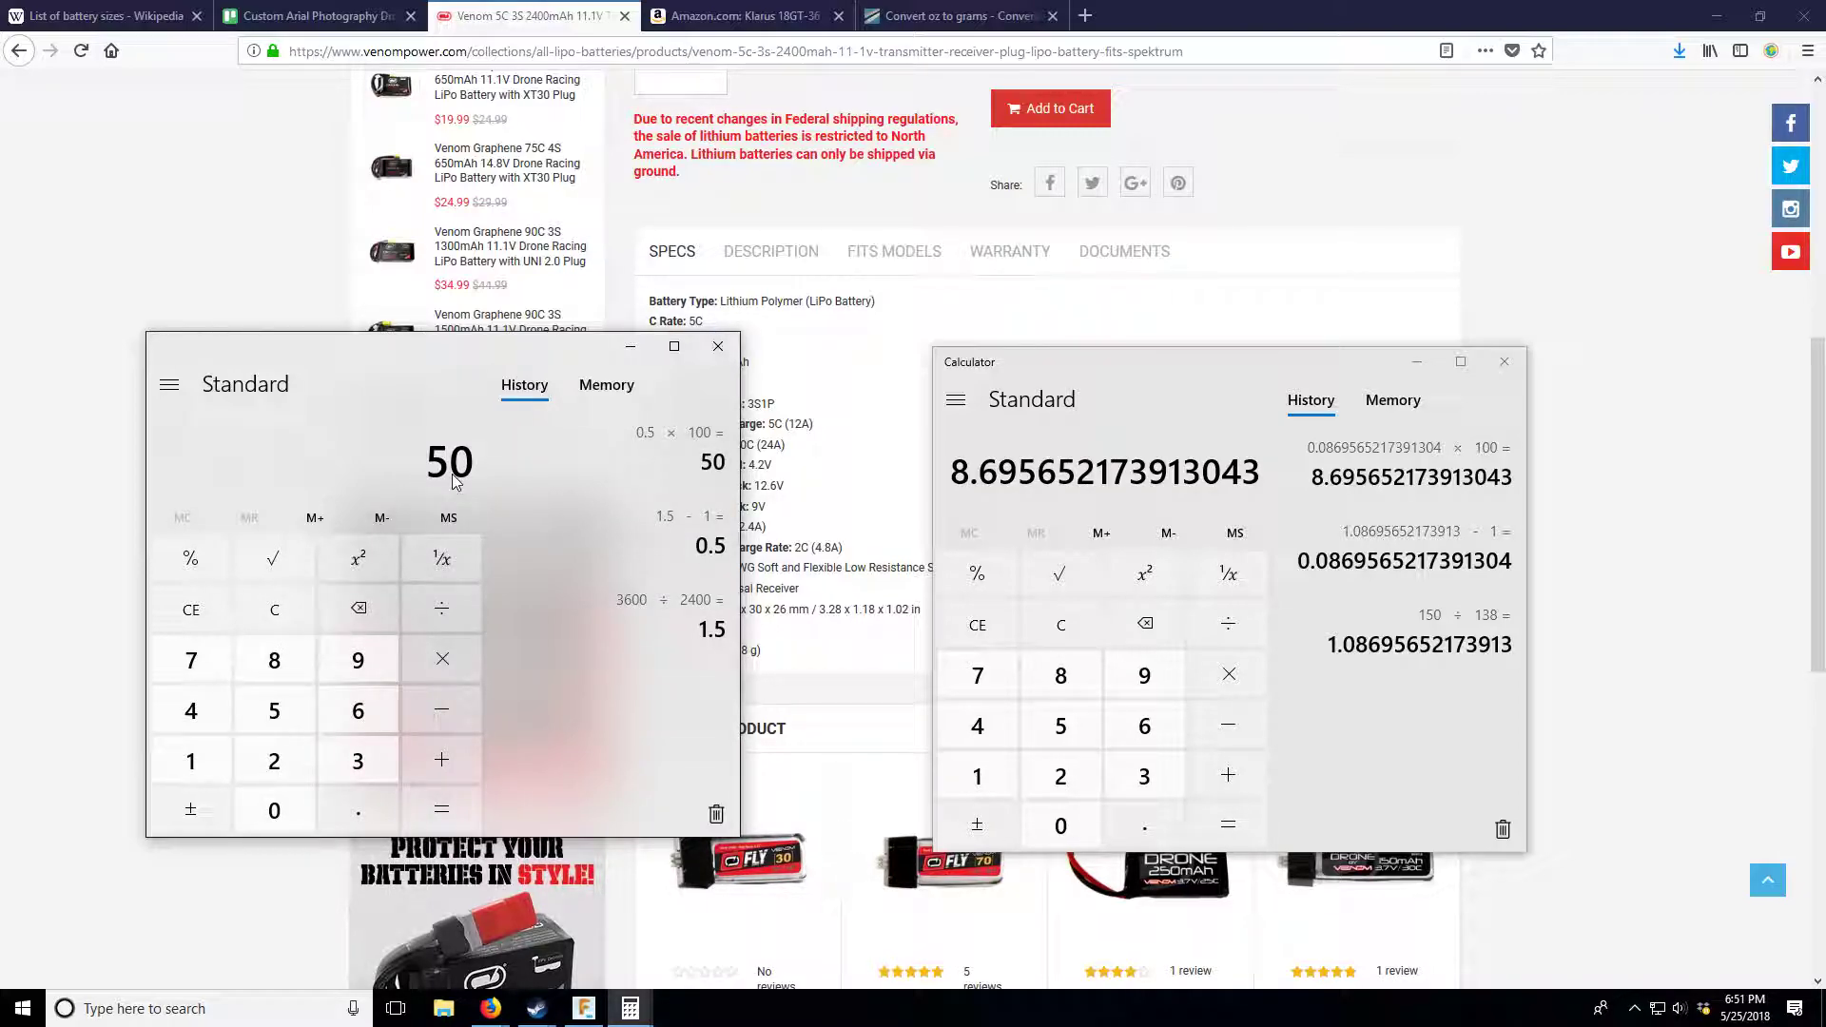
- Divide the capacity percentage by 100, and multiply it by 100 again
click(190, 761)
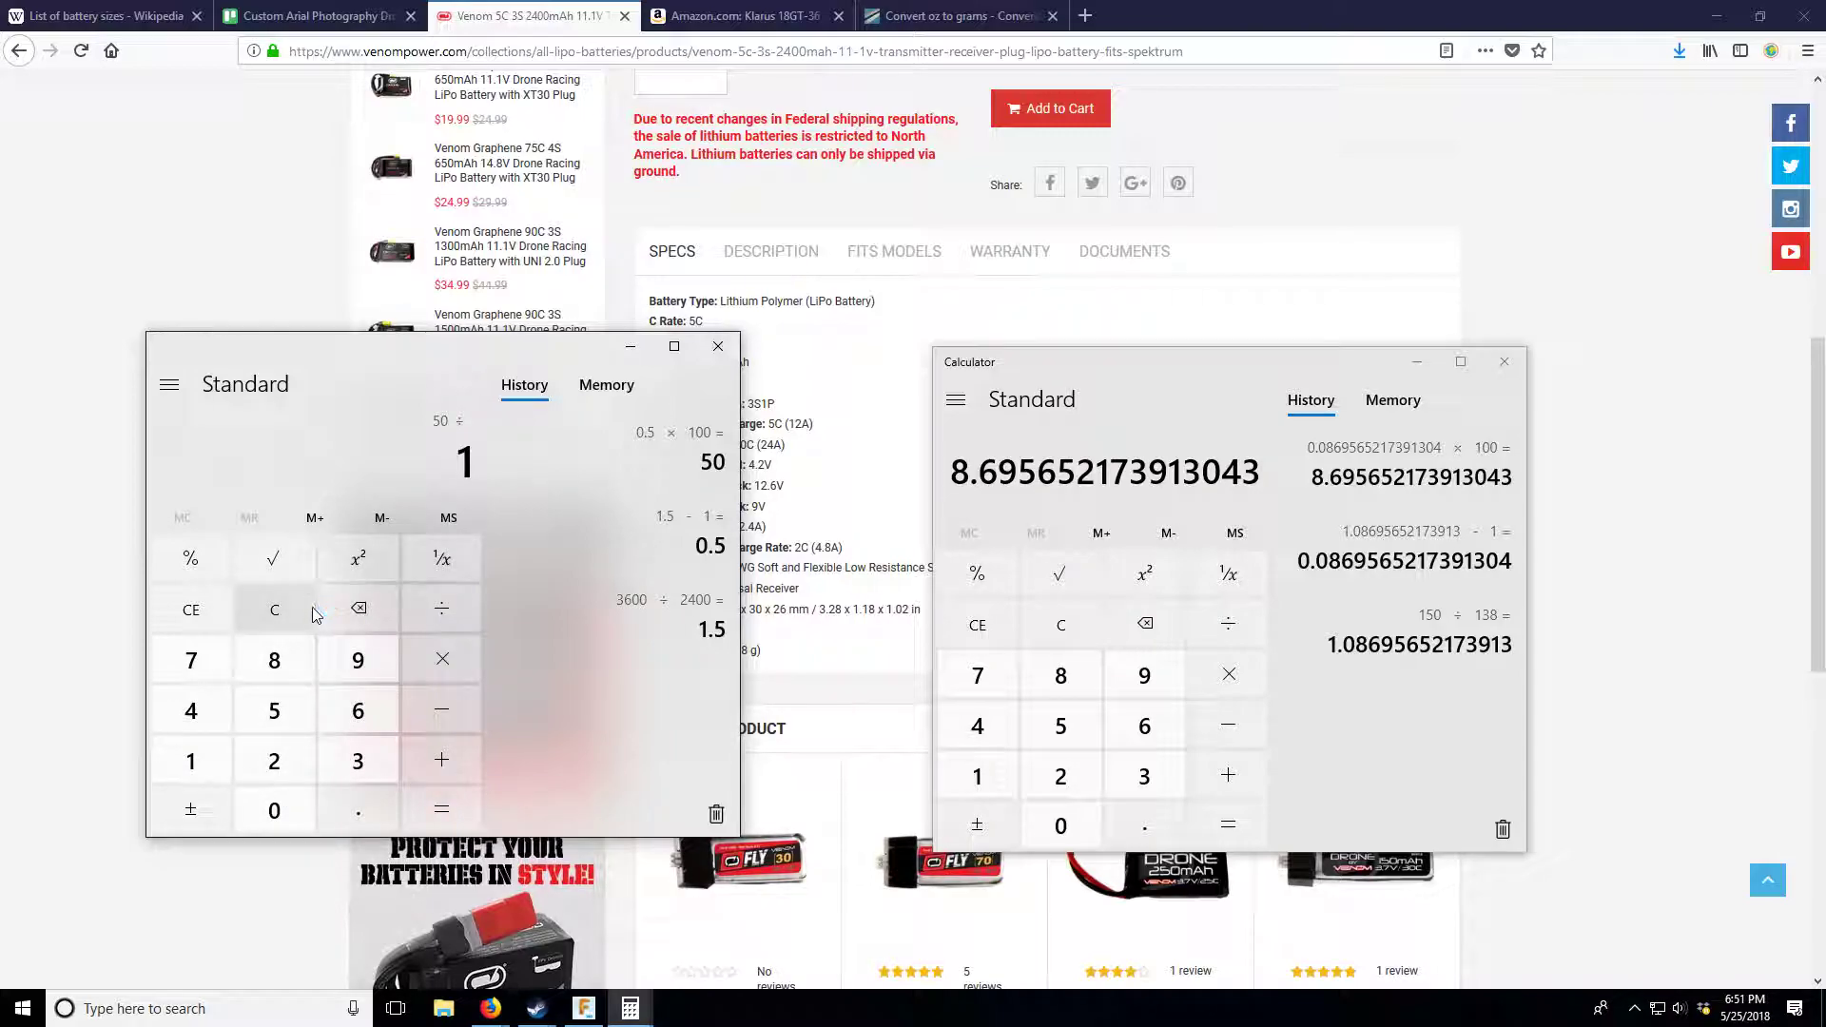
click(302, 805)
click(302, 804)
click(431, 808)
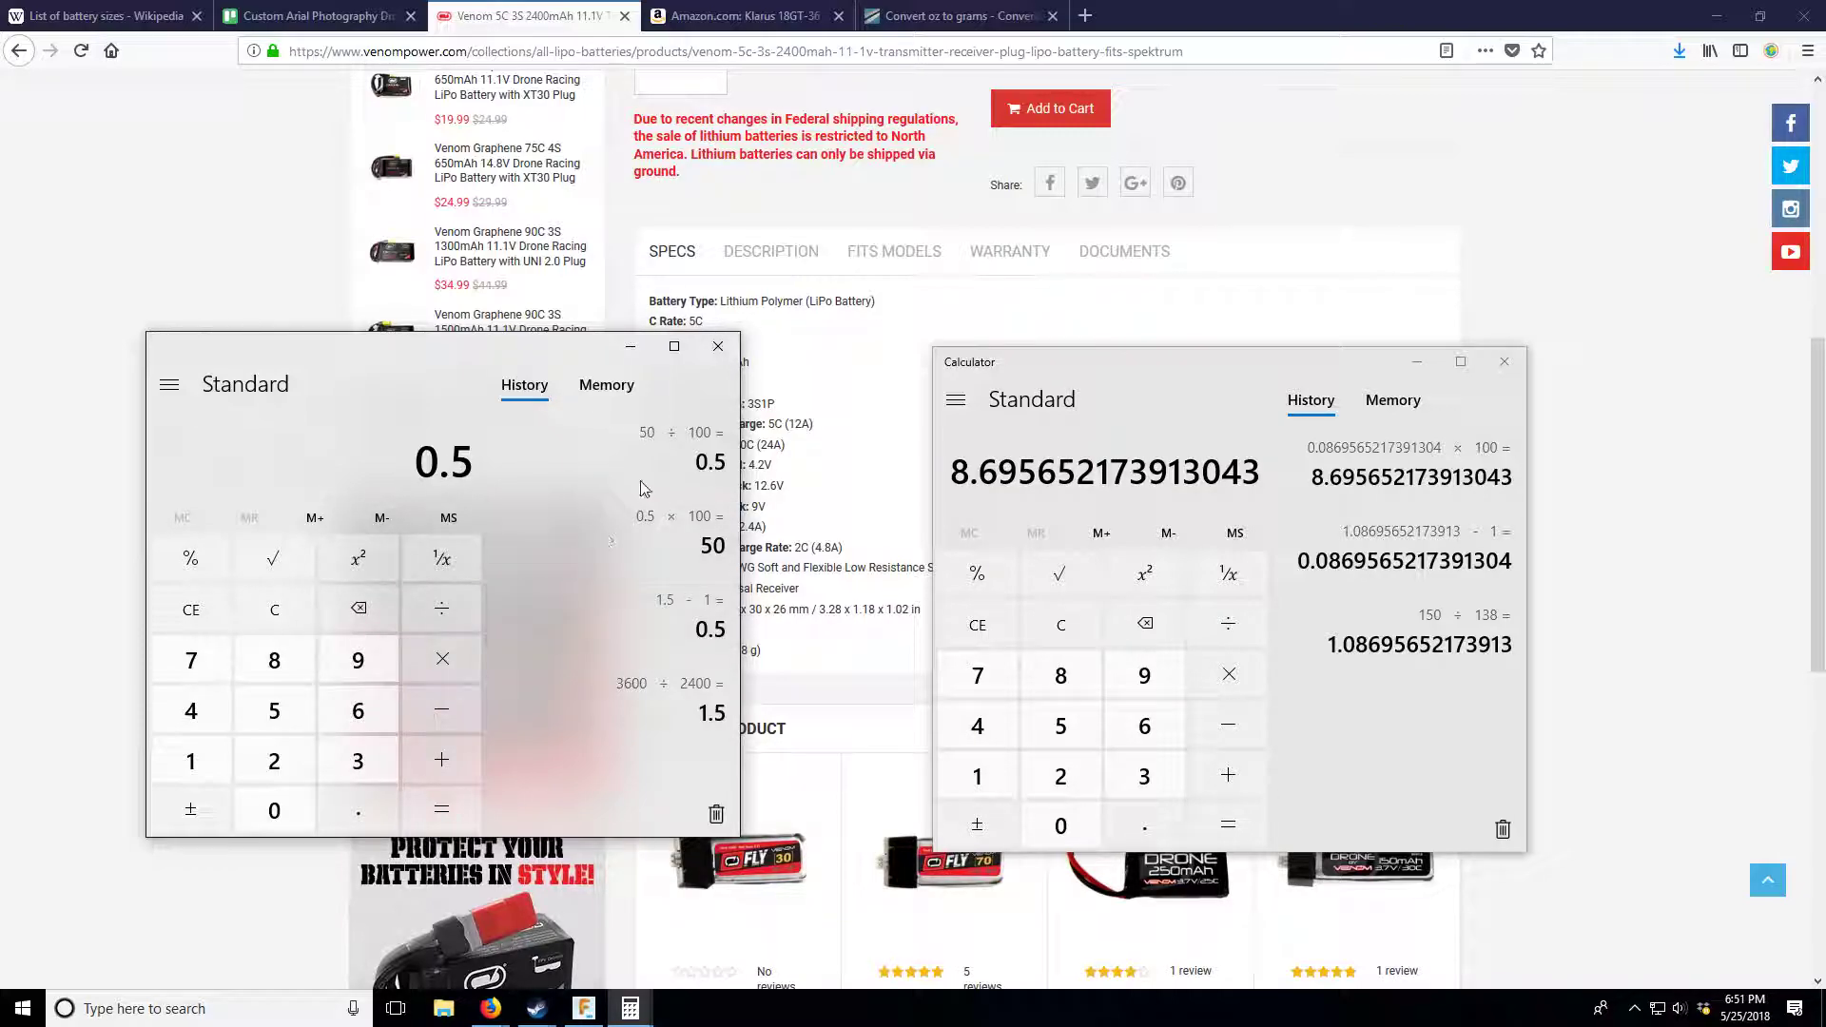
click(458, 655)
click(195, 766)
click(266, 808)
click(266, 809)
click(442, 809)
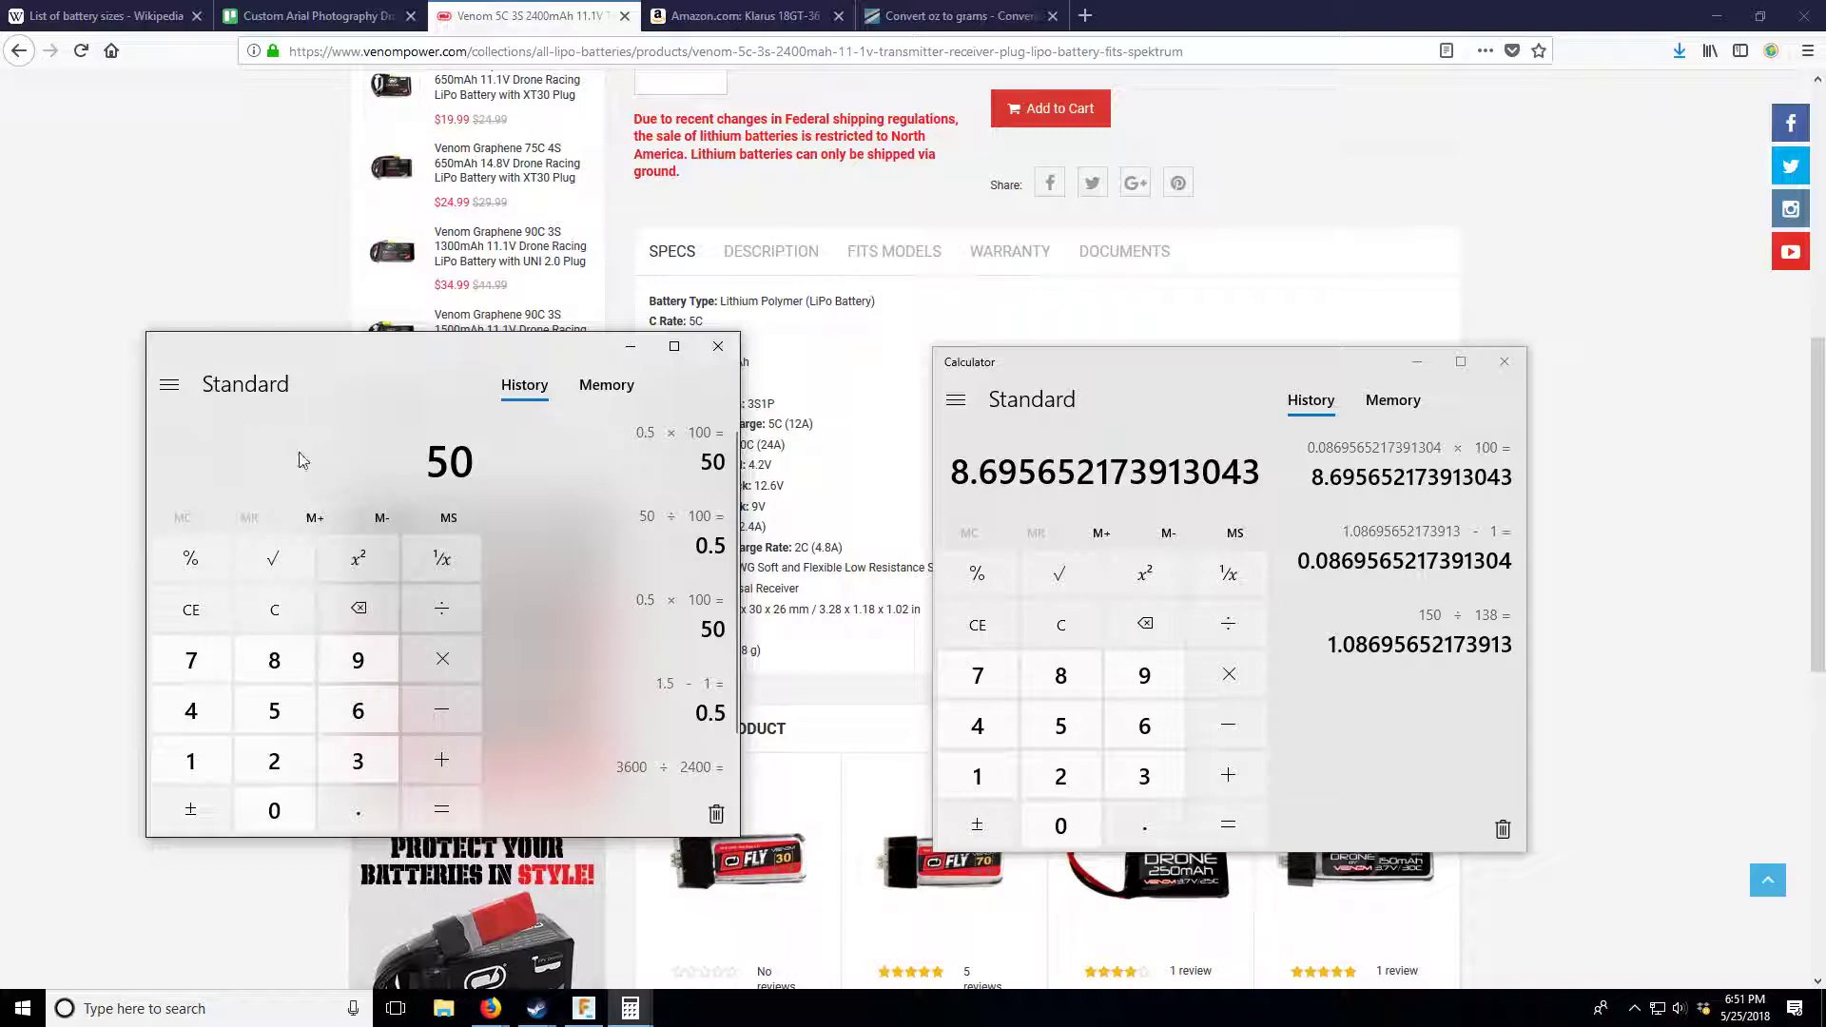
- Minimize both Calculator windows and review the Venom 2400mAh pack's price and specifications on its product page
click(611, 341)
scroll(609, 361, up, 6)
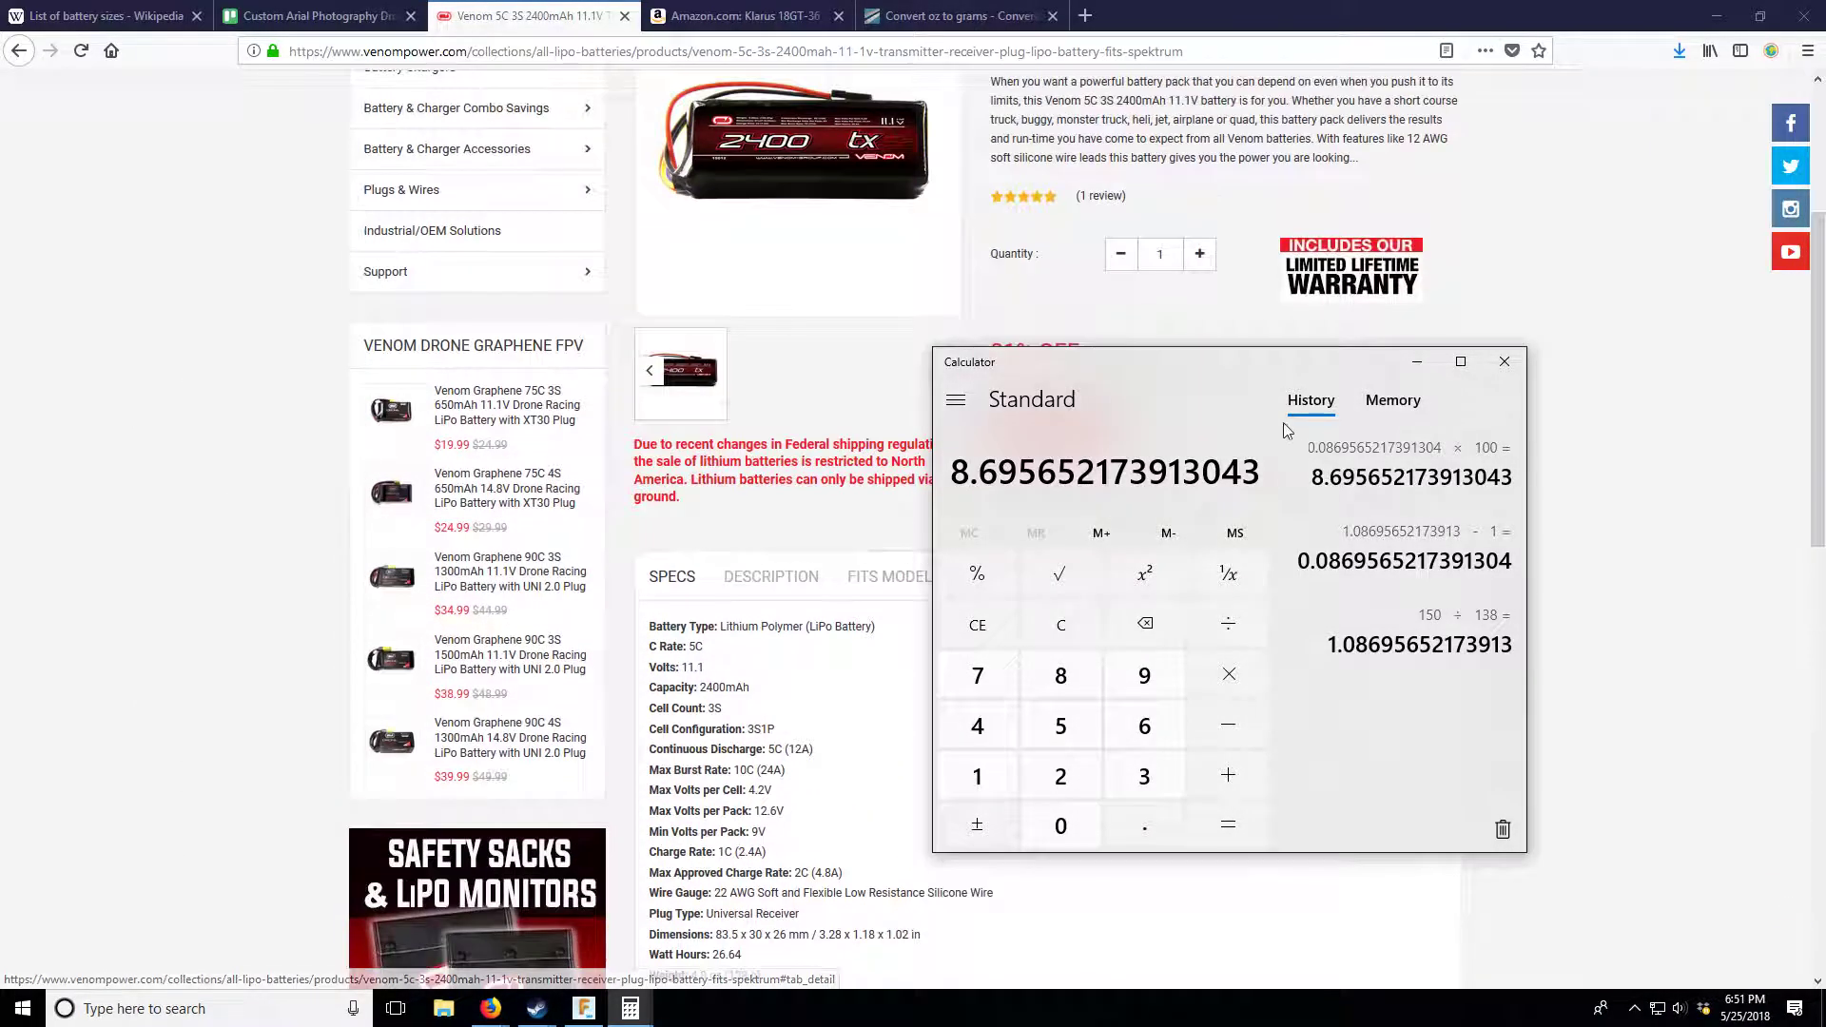
click(1417, 361)
scroll(1247, 385, up, 1)
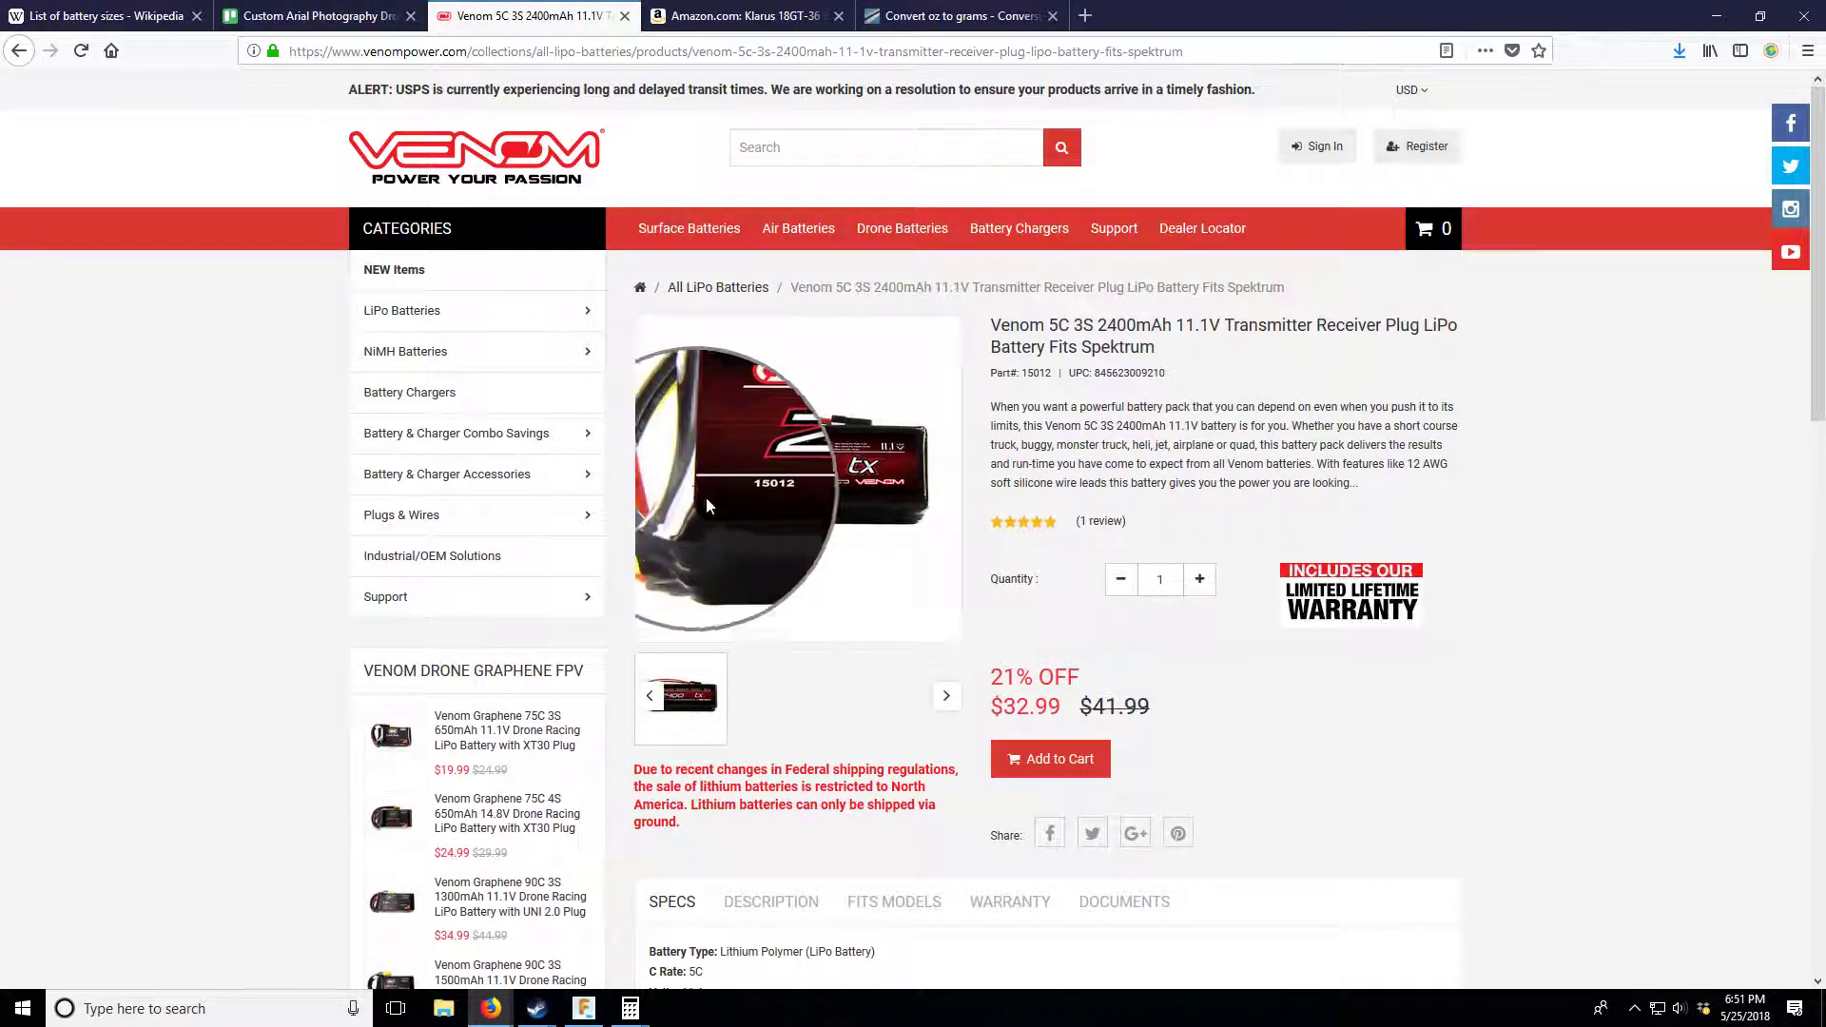
scroll(931, 558, down, 2)
scroll(932, 561, down, 5)
scroll(885, 571, up, 8)
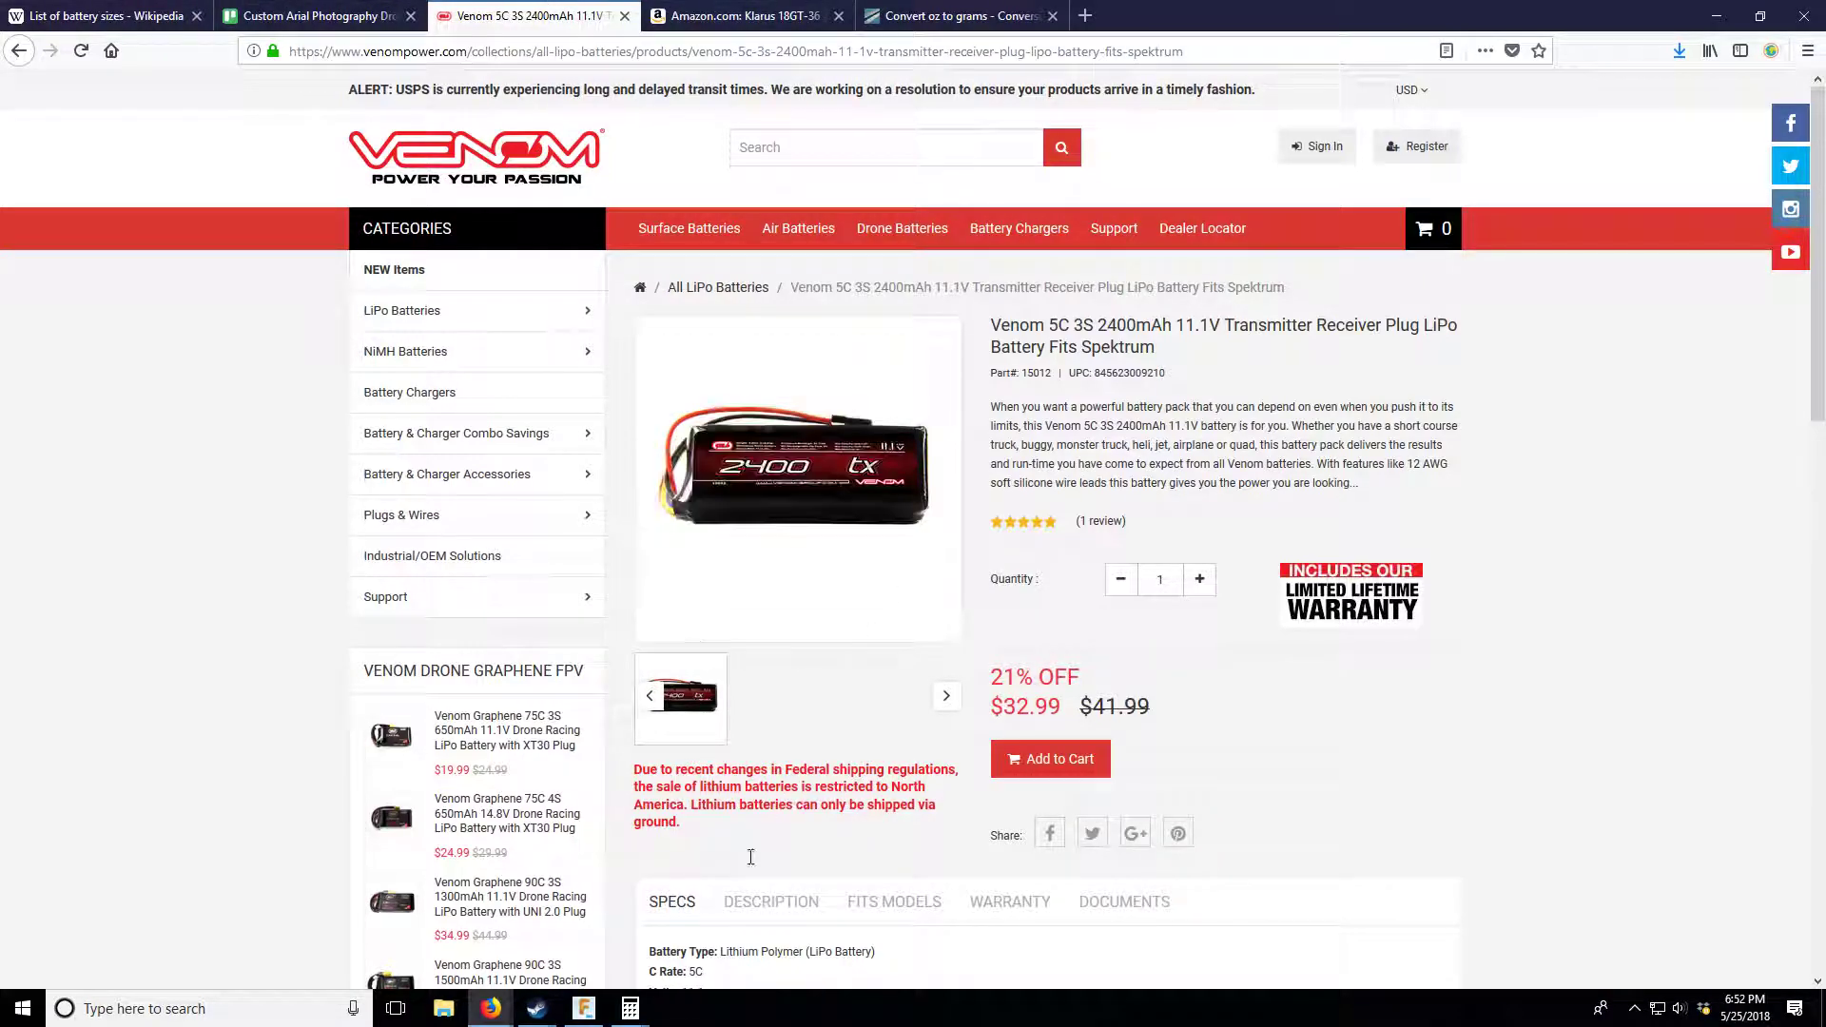
mouse_move(640, 1013)
scroll(1142, 551, down, 4)
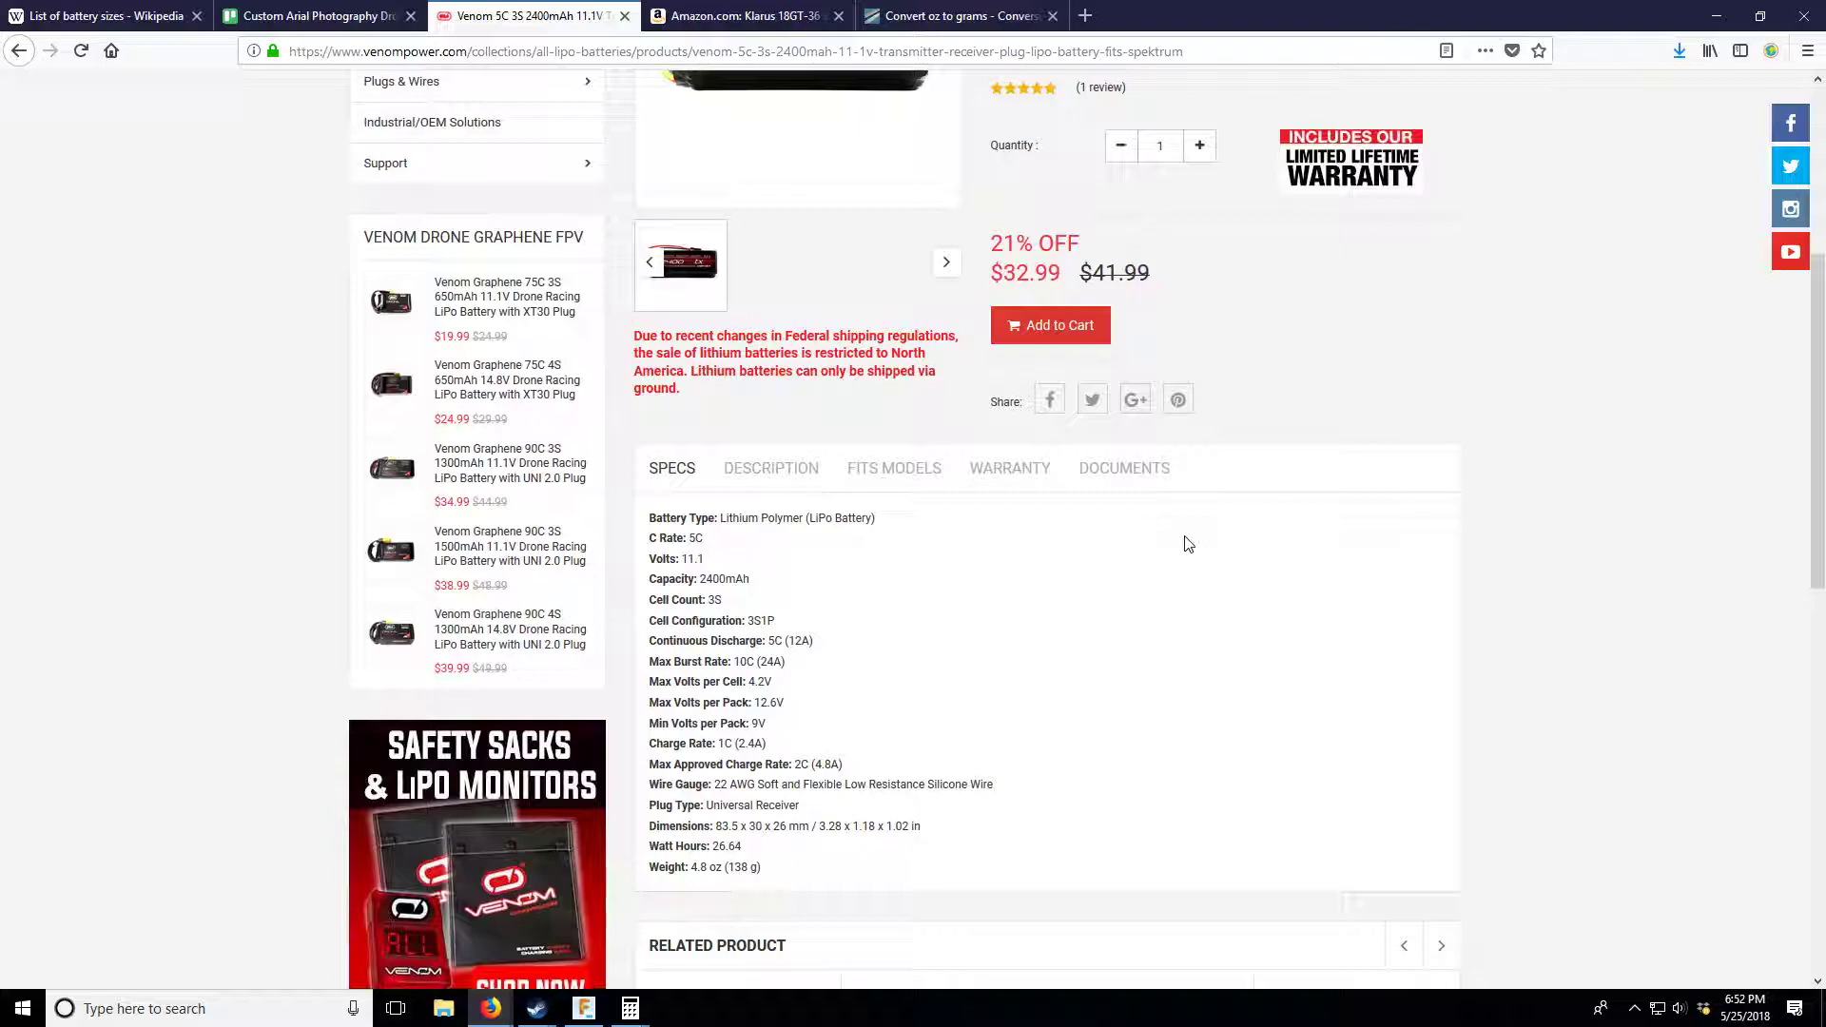
scroll(923, 653, up, 1)
- Return to the LiPo battery list and change the cell count filter from 3S to 4S, keeping 1500mAh - 3000mAh
click(19, 51)
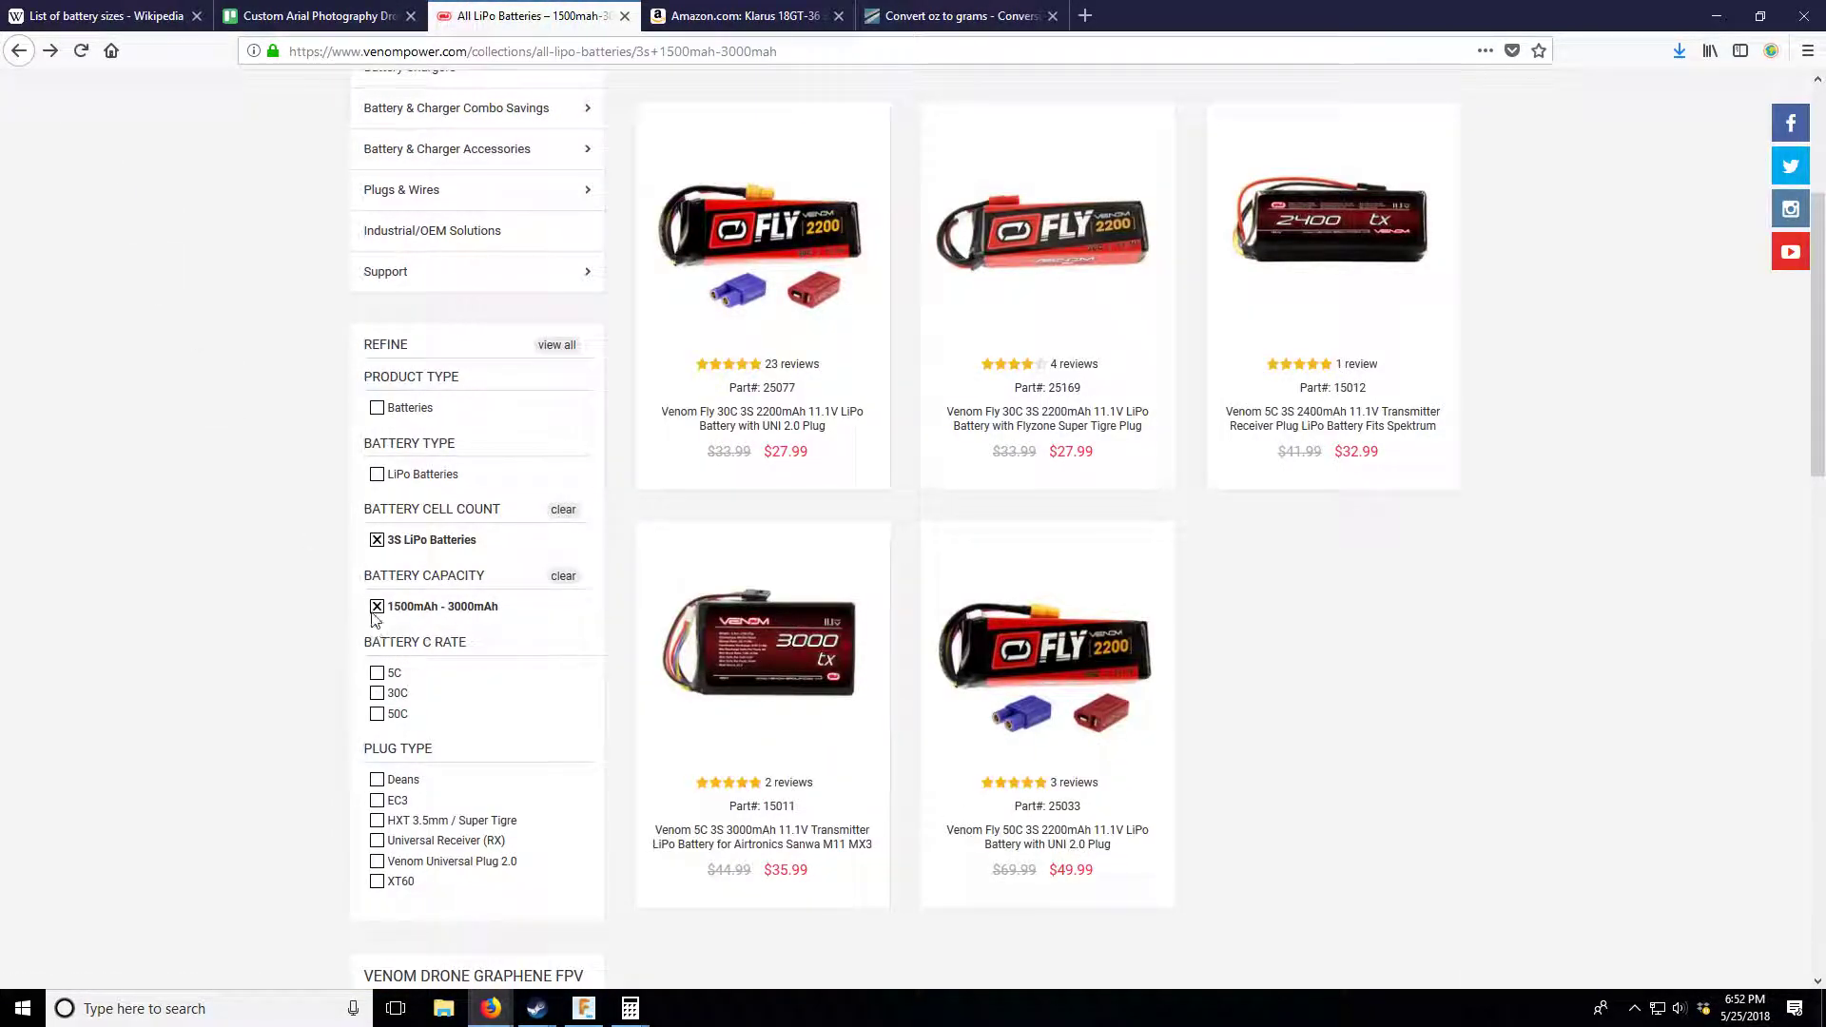
click(378, 541)
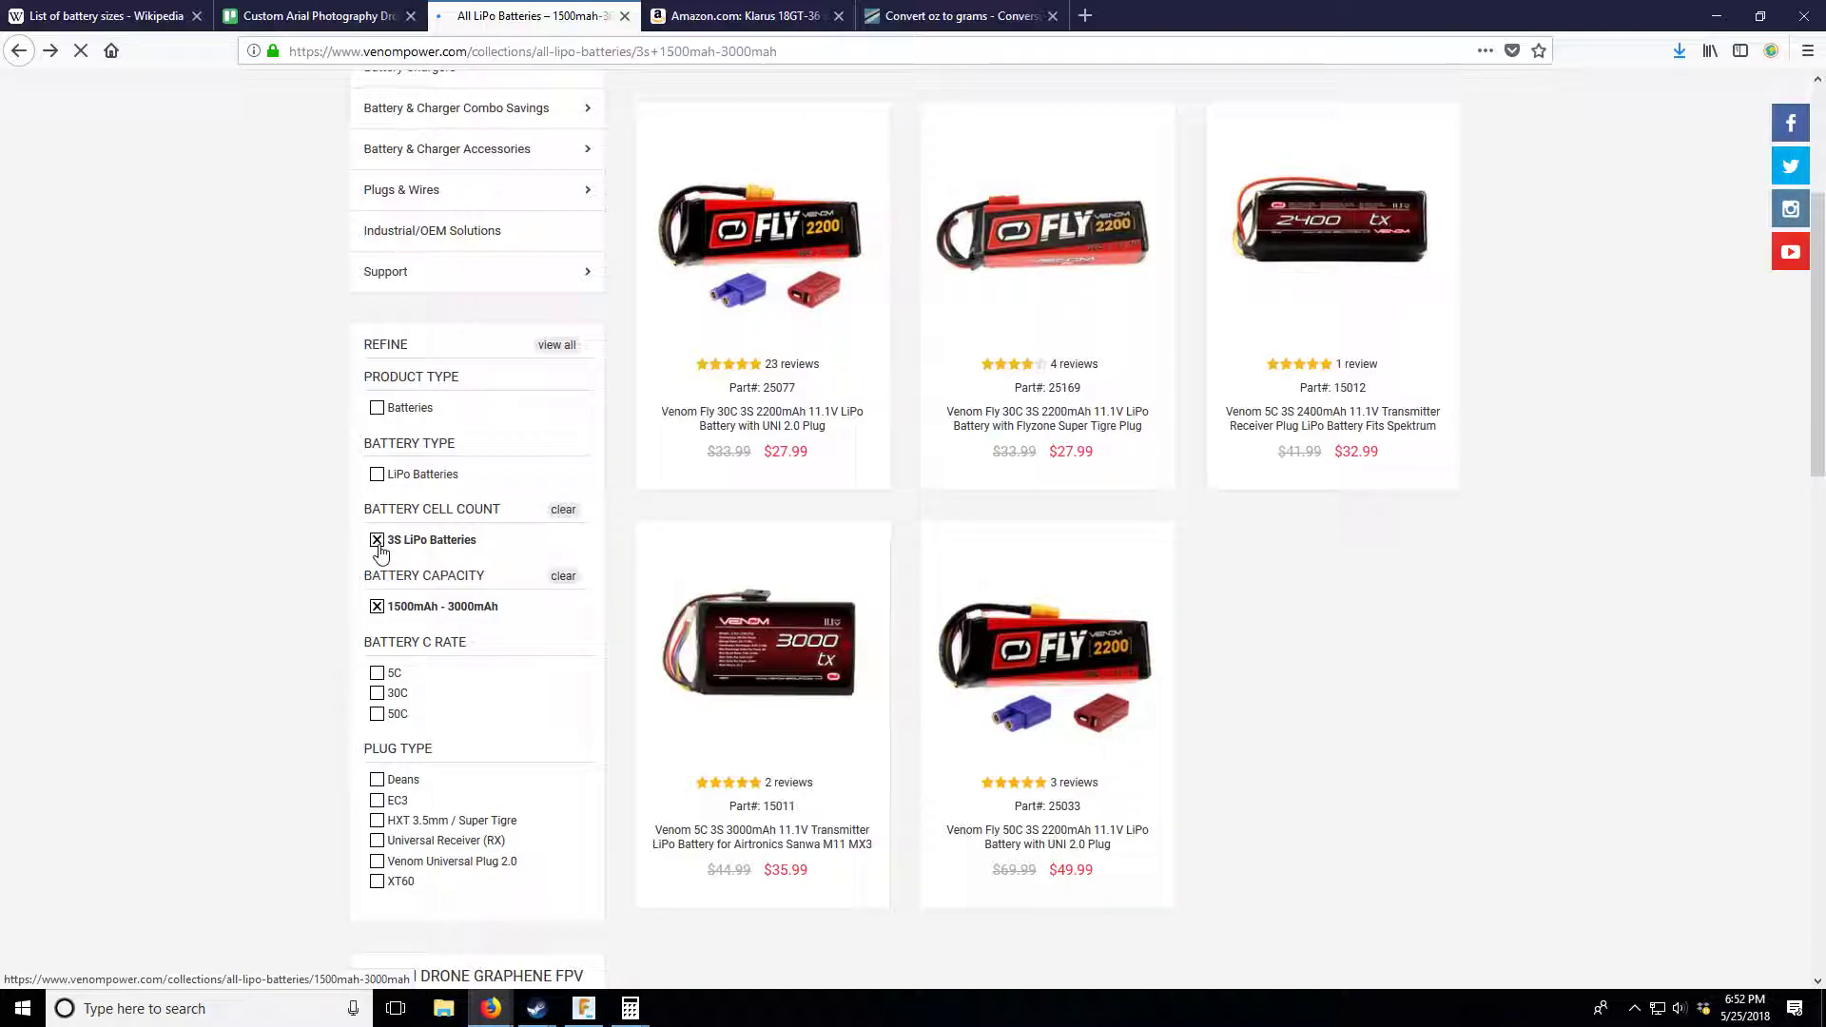
click(377, 609)
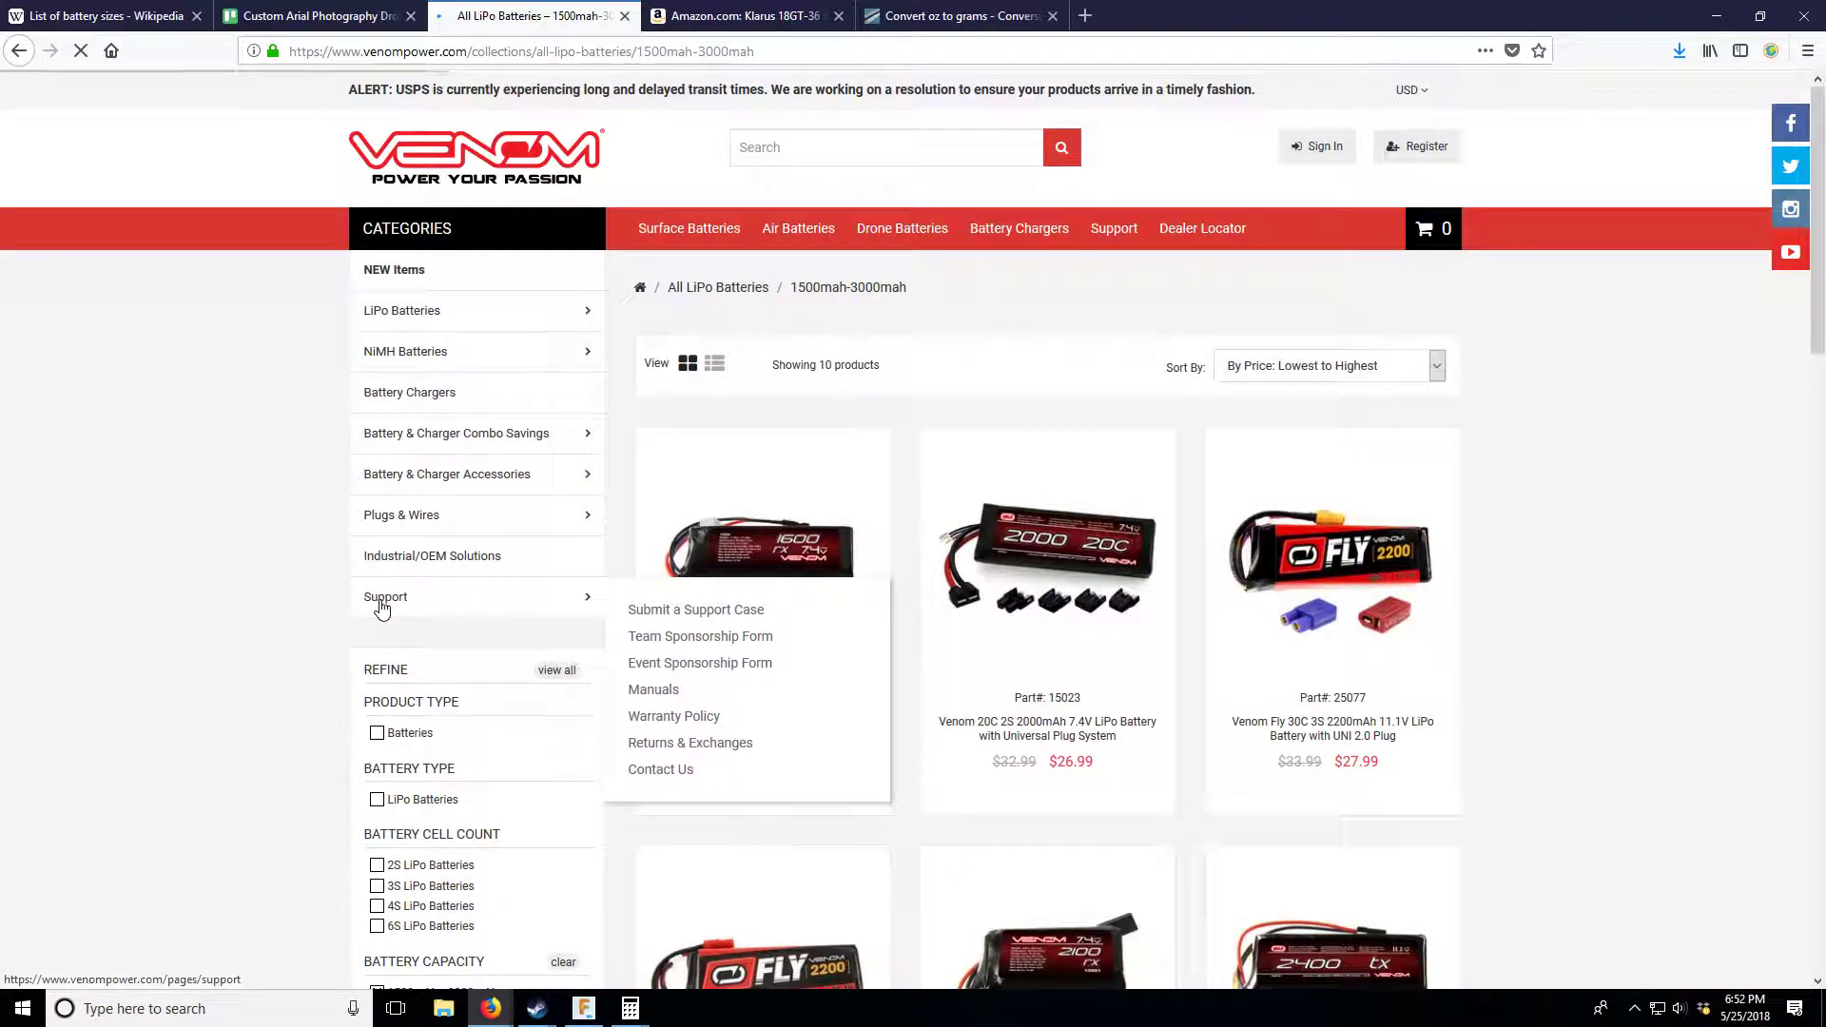
scroll(463, 792, down, 5)
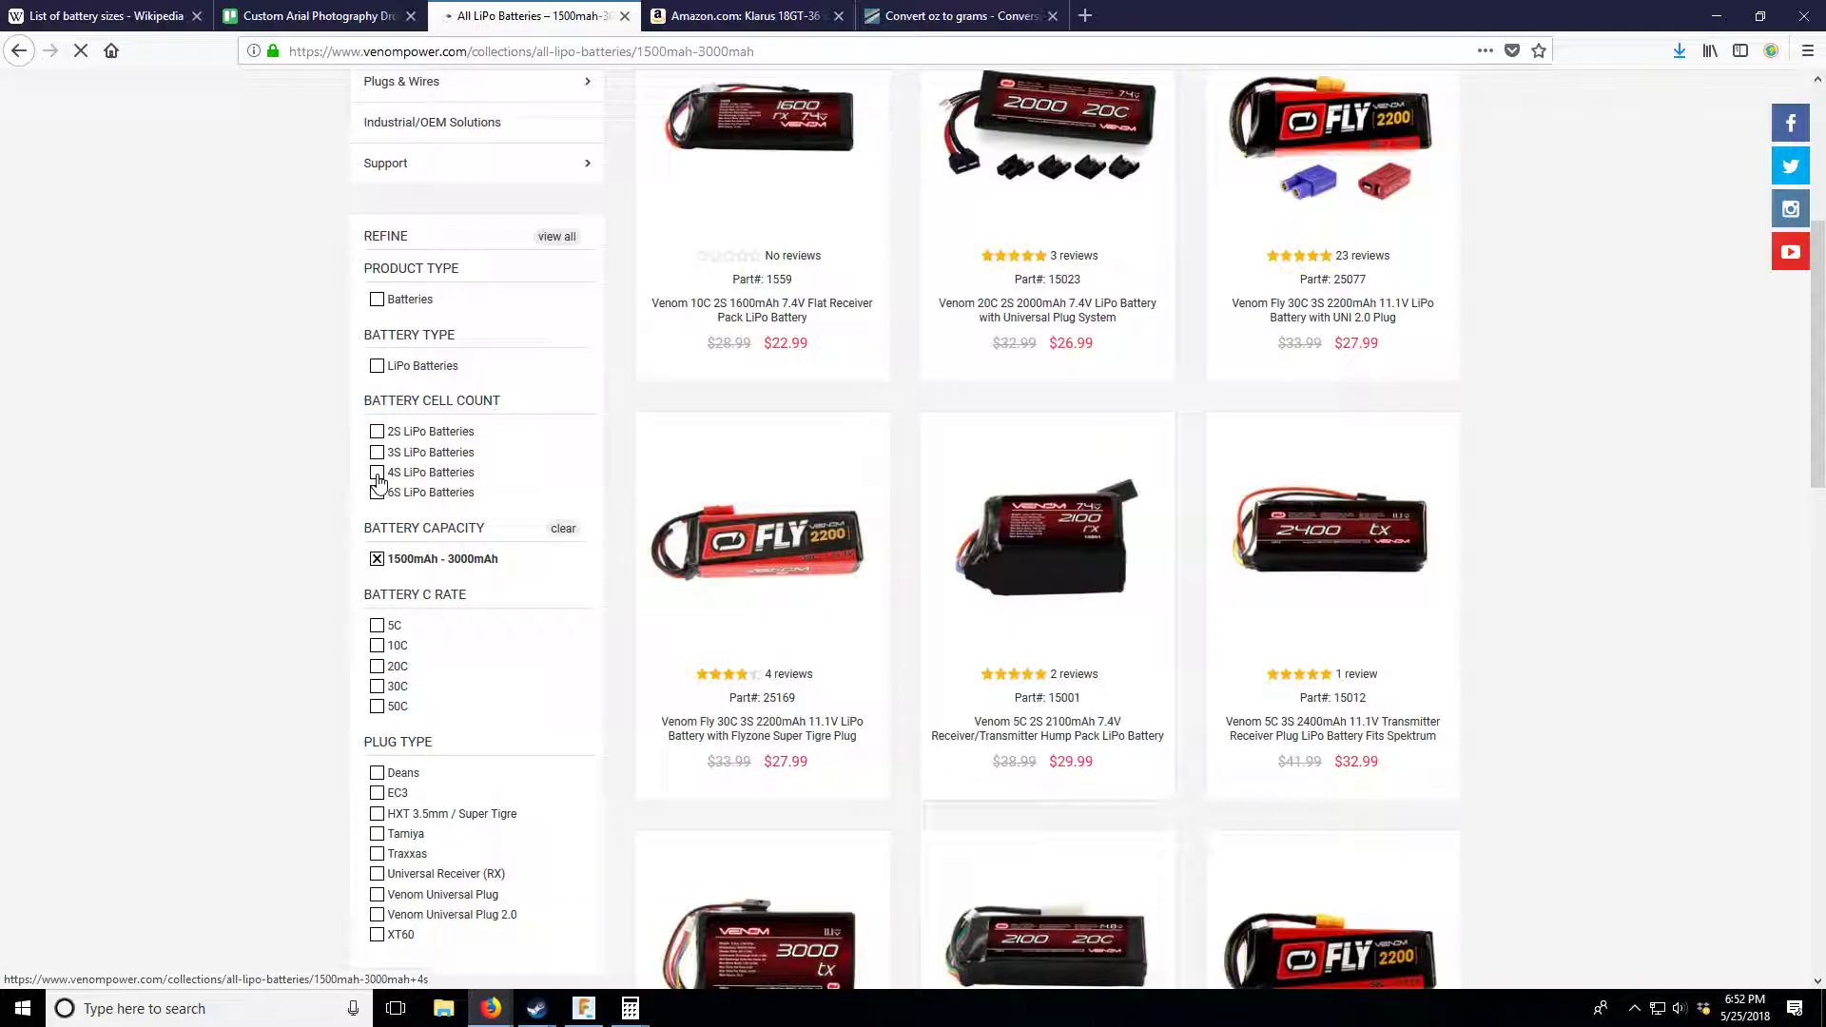
scroll(369, 653, down, 3)
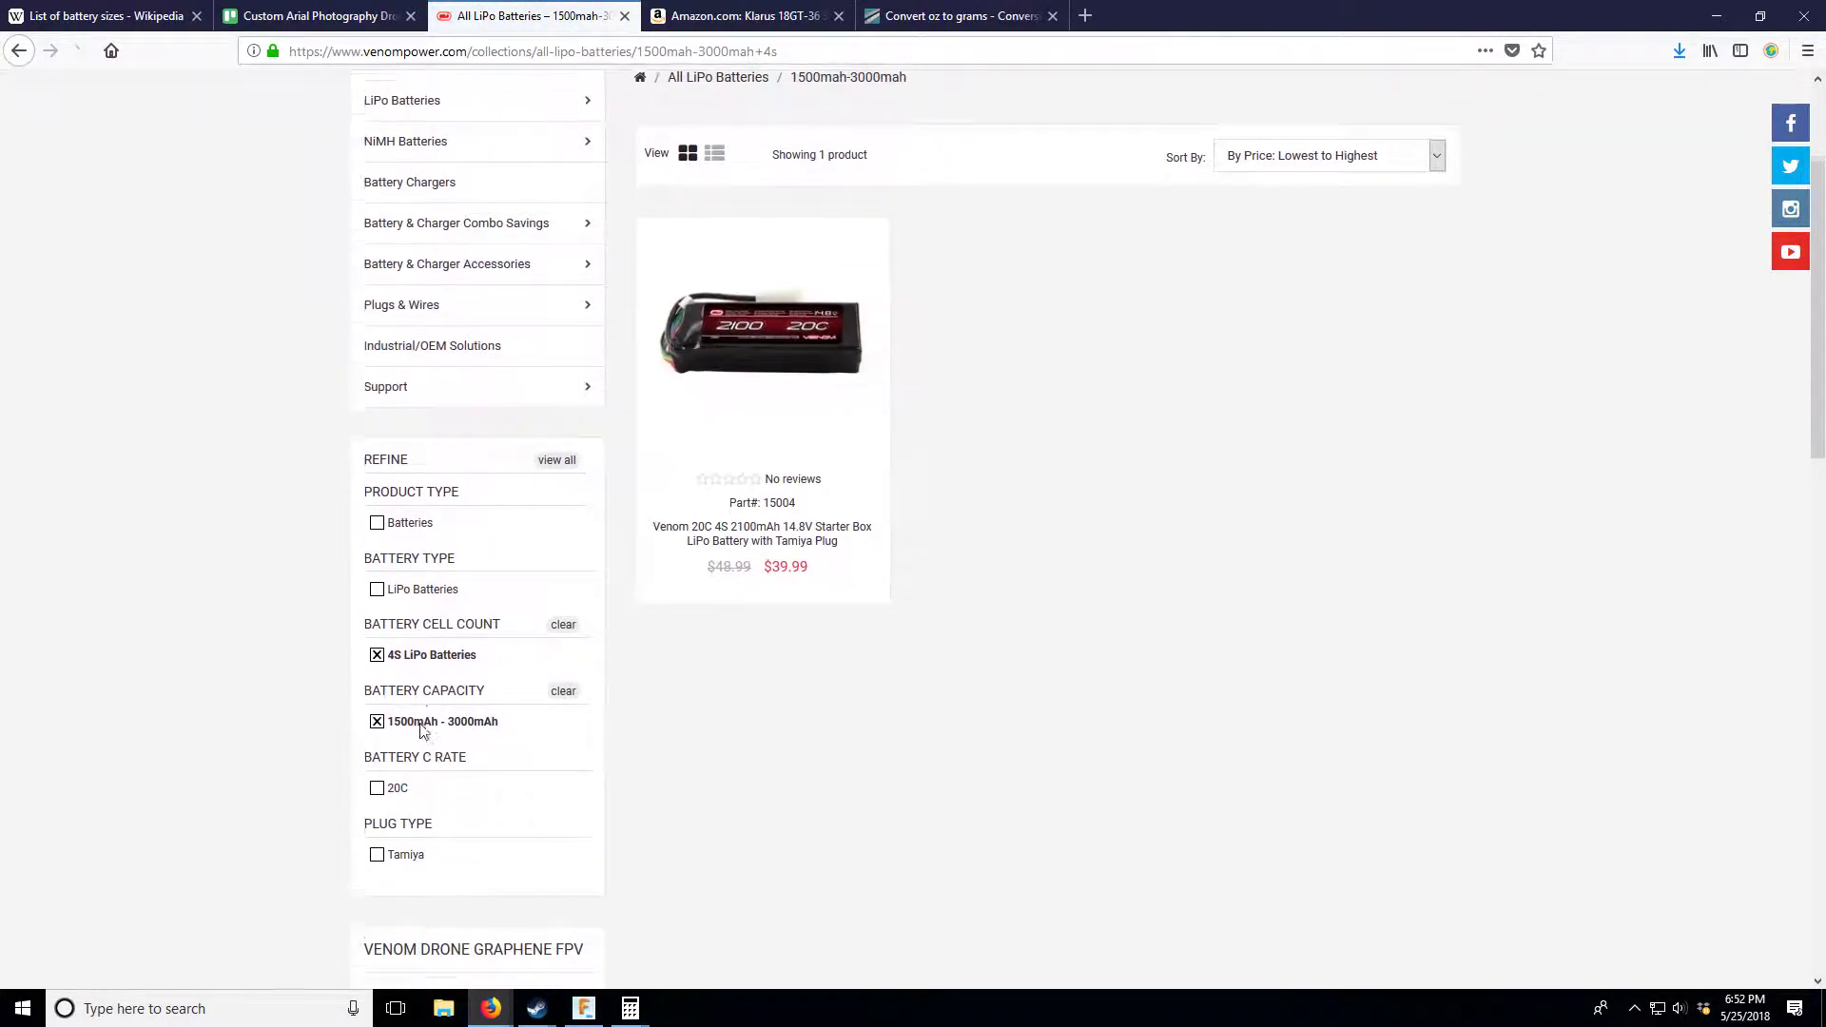
- Set the battery filters to 3S LiPo Batteries with a capacity of 3000mAh - 4000mAh
click(376, 651)
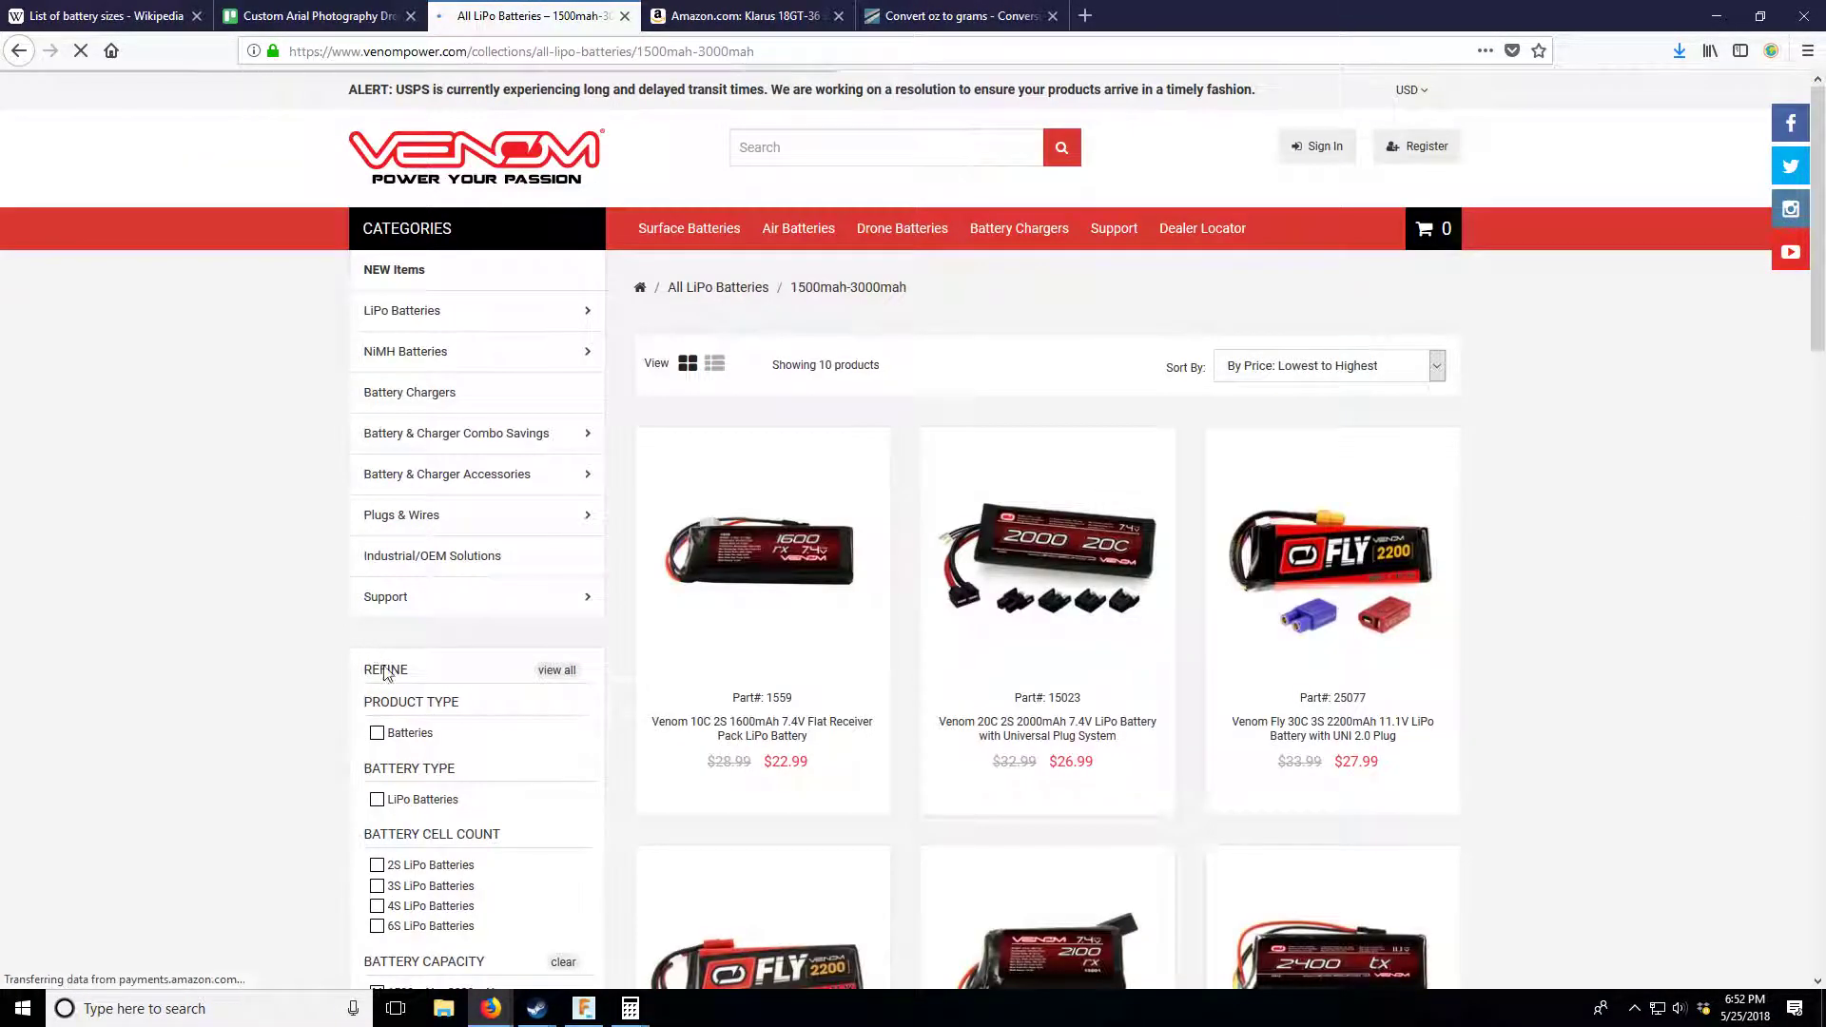
scroll(366, 696, down, 3)
click(375, 677)
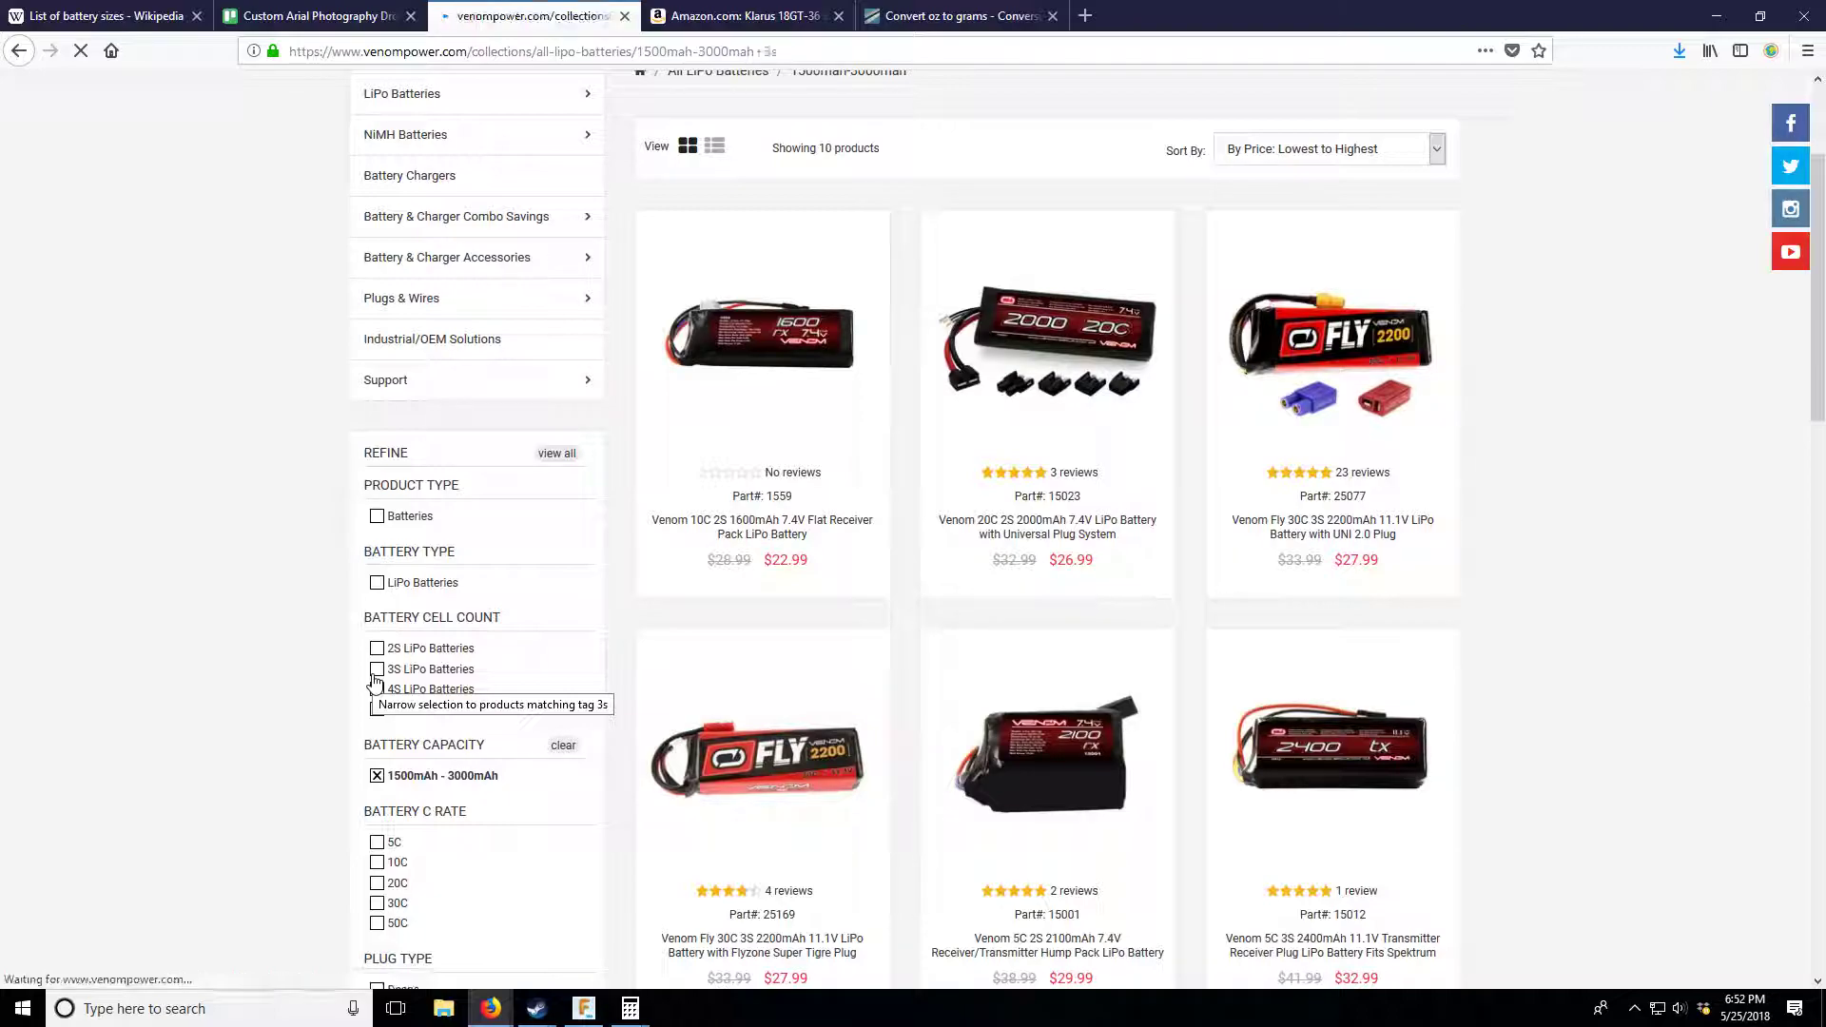
scroll(897, 655, down, 5)
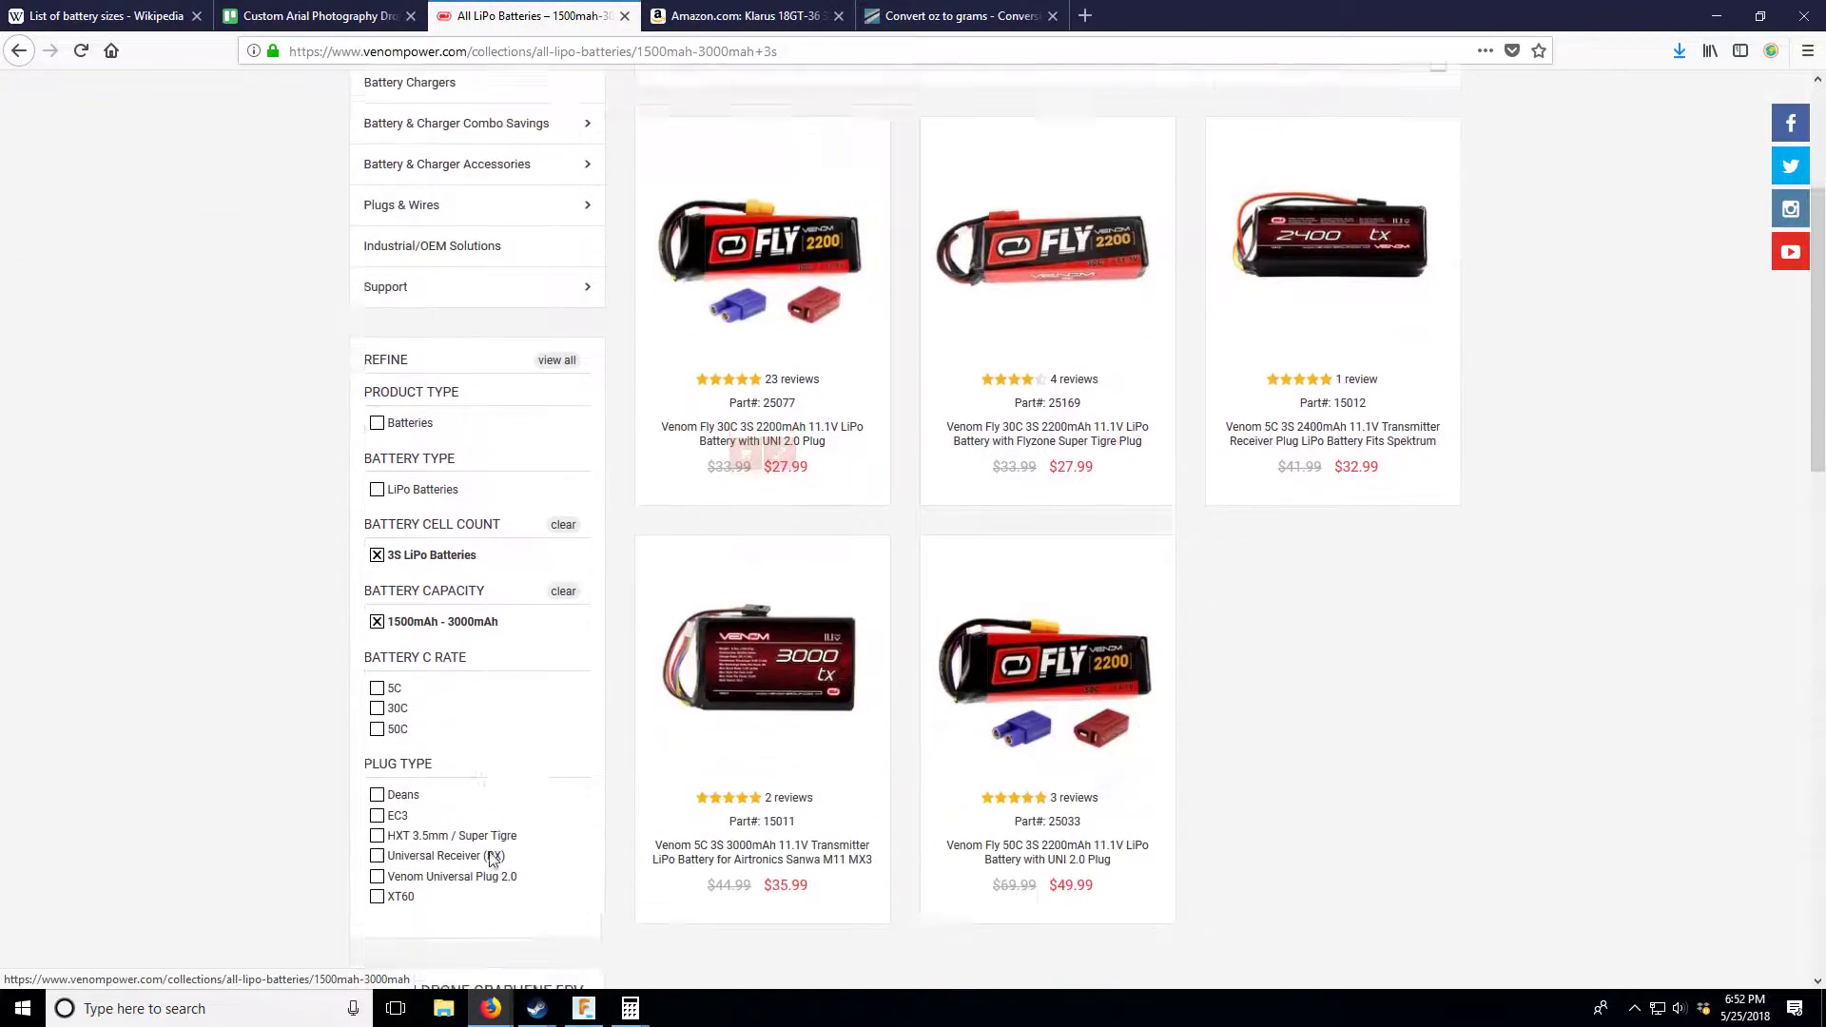
click(377, 498)
scroll(490, 773, down, 3)
scroll(490, 773, down, 2)
click(377, 540)
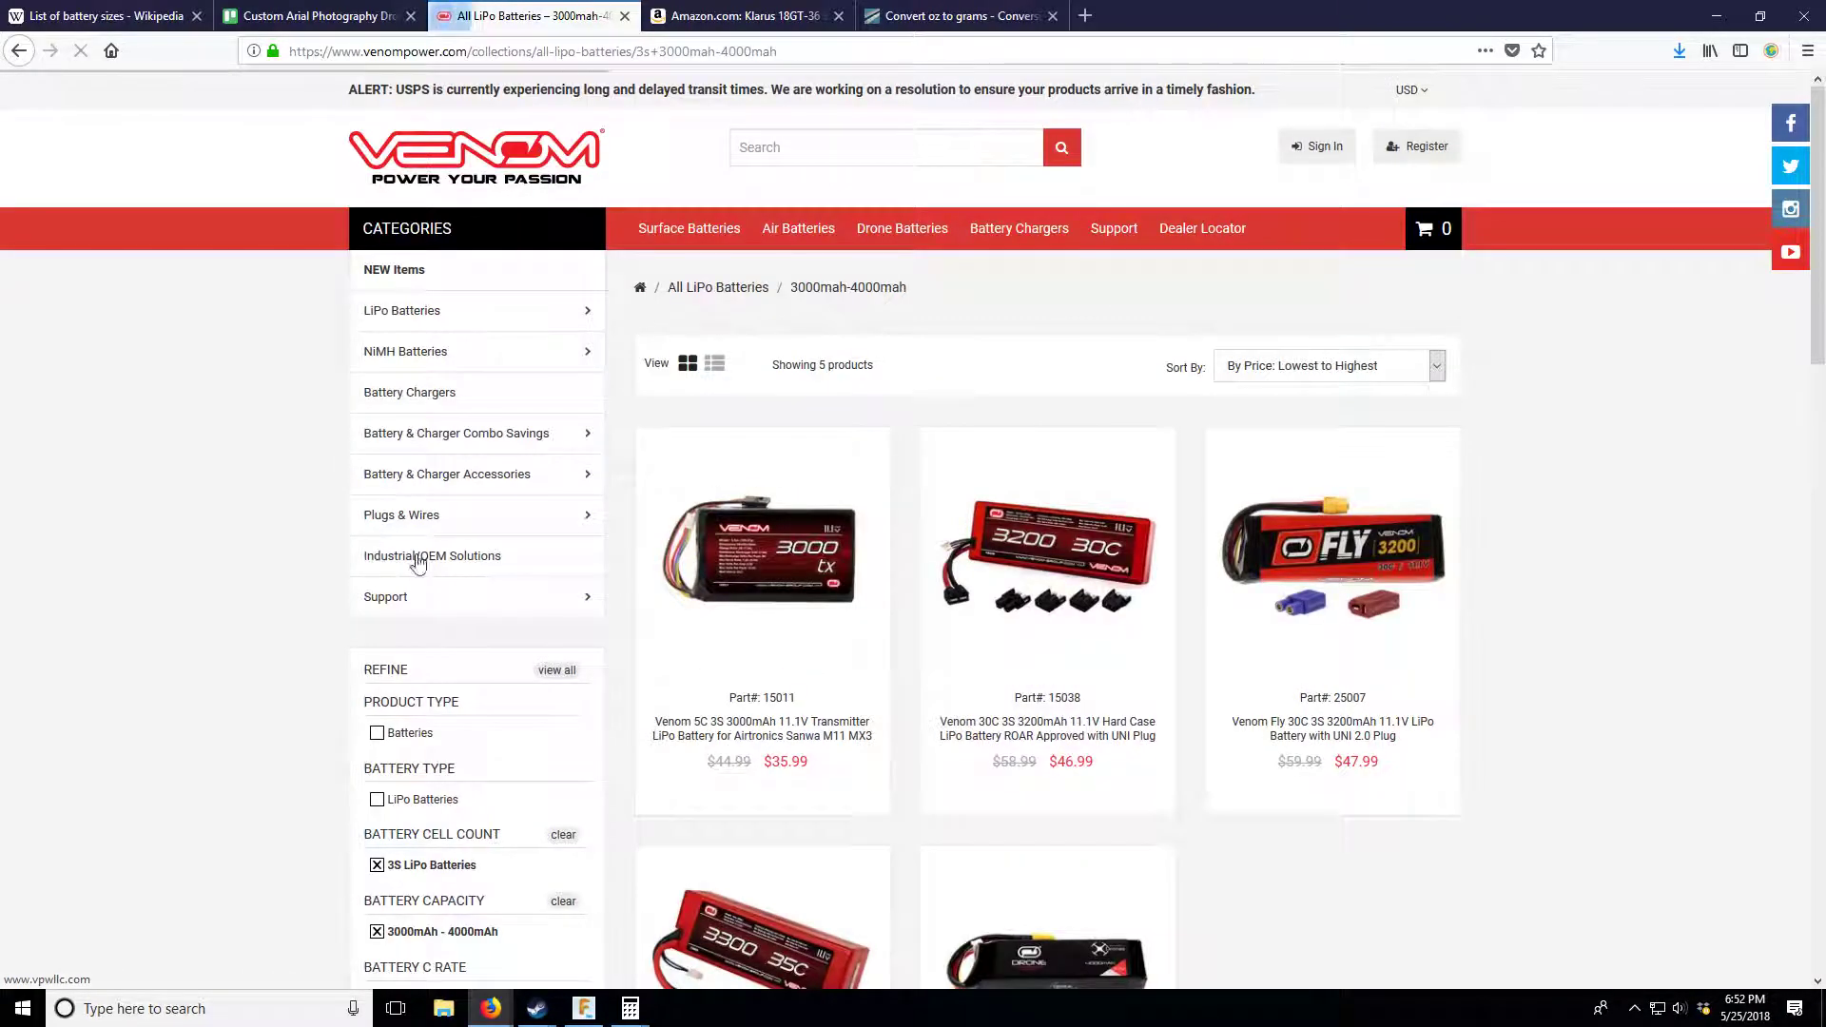
- Browse the filtered packs and check the specifications of the Venom Fly 30C 3S 3200mAh battery with UNI 2.0 plug
scroll(1221, 757, down, 5)
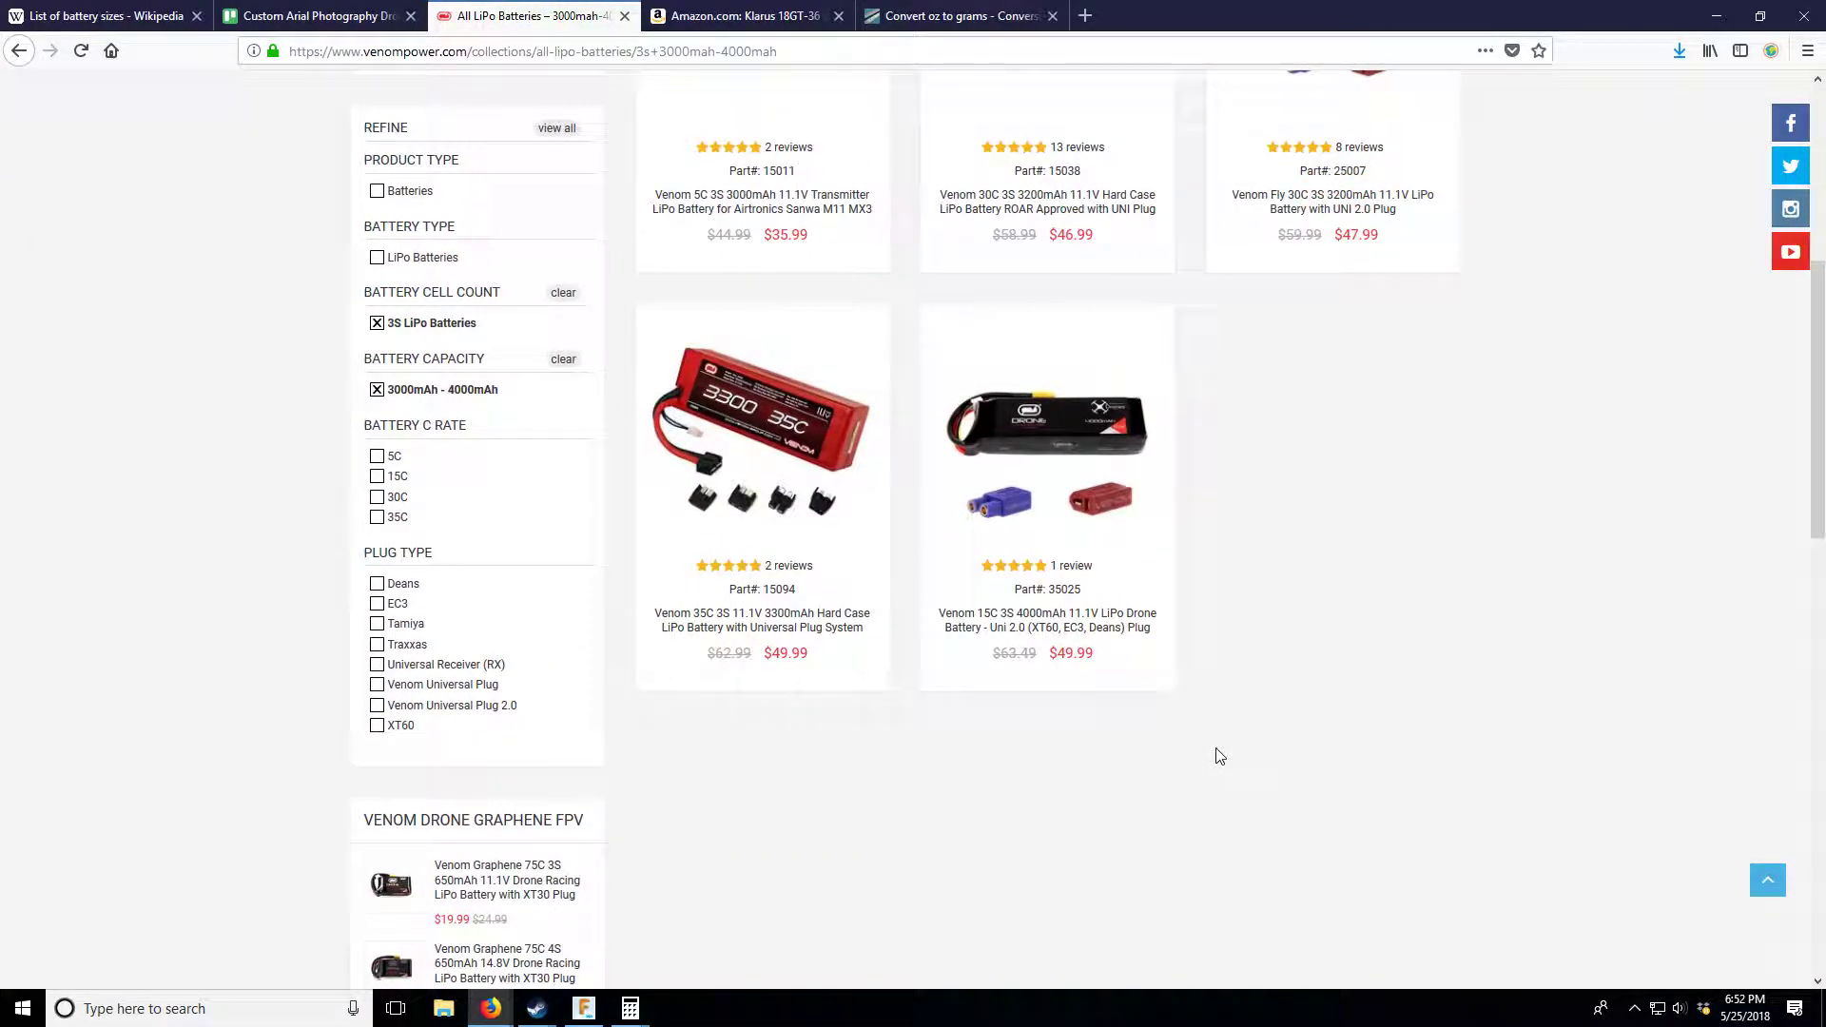
scroll(1220, 756, up, 3)
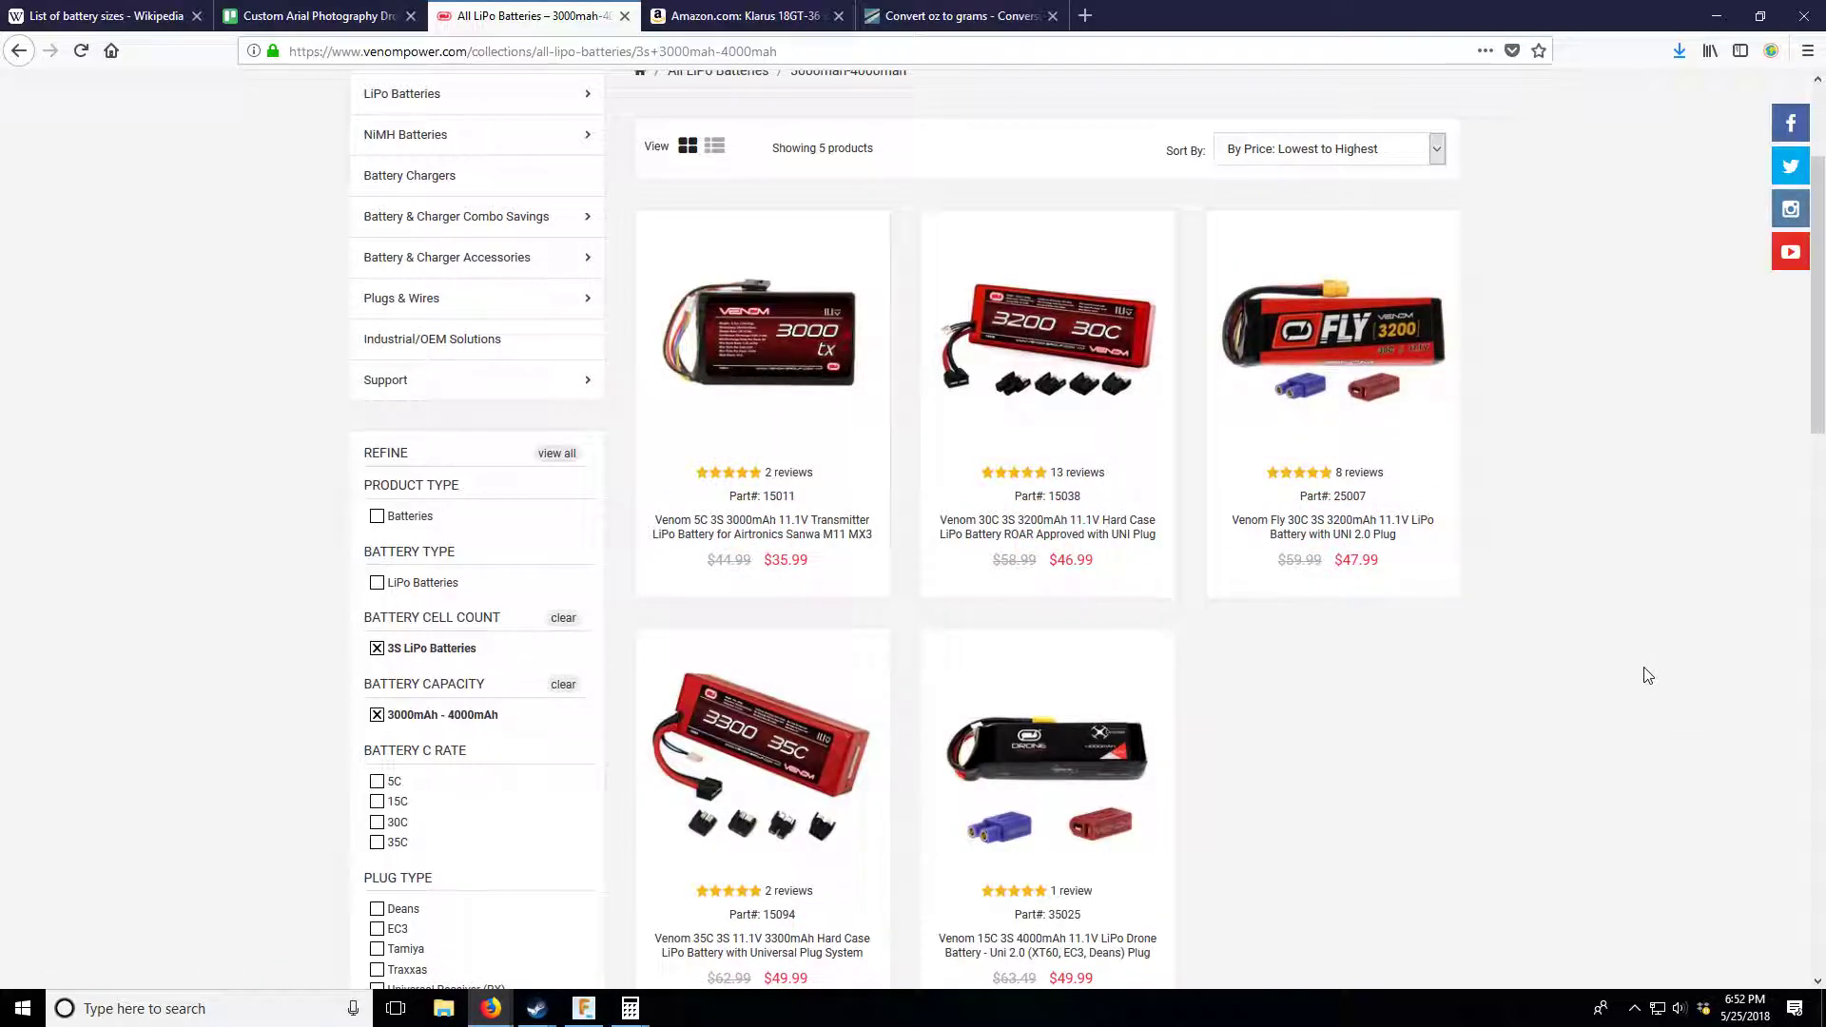
click(1401, 347)
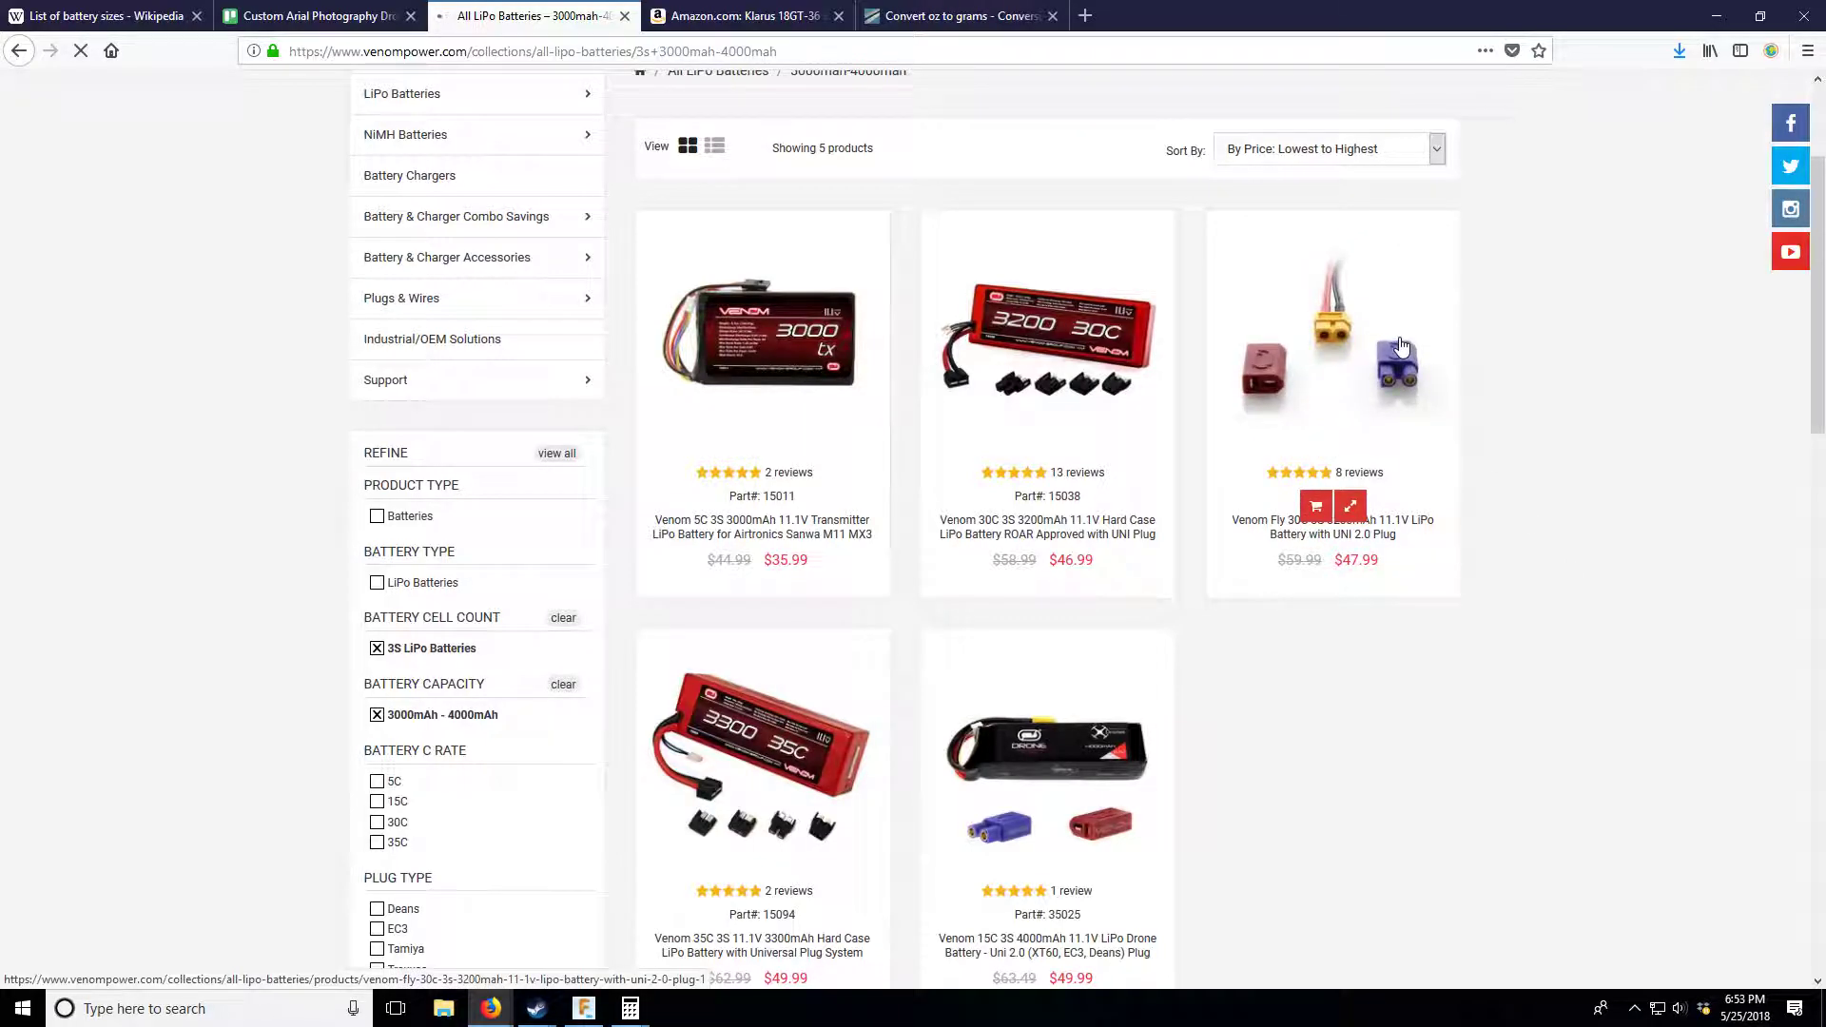
scroll(1154, 677, down, 4)
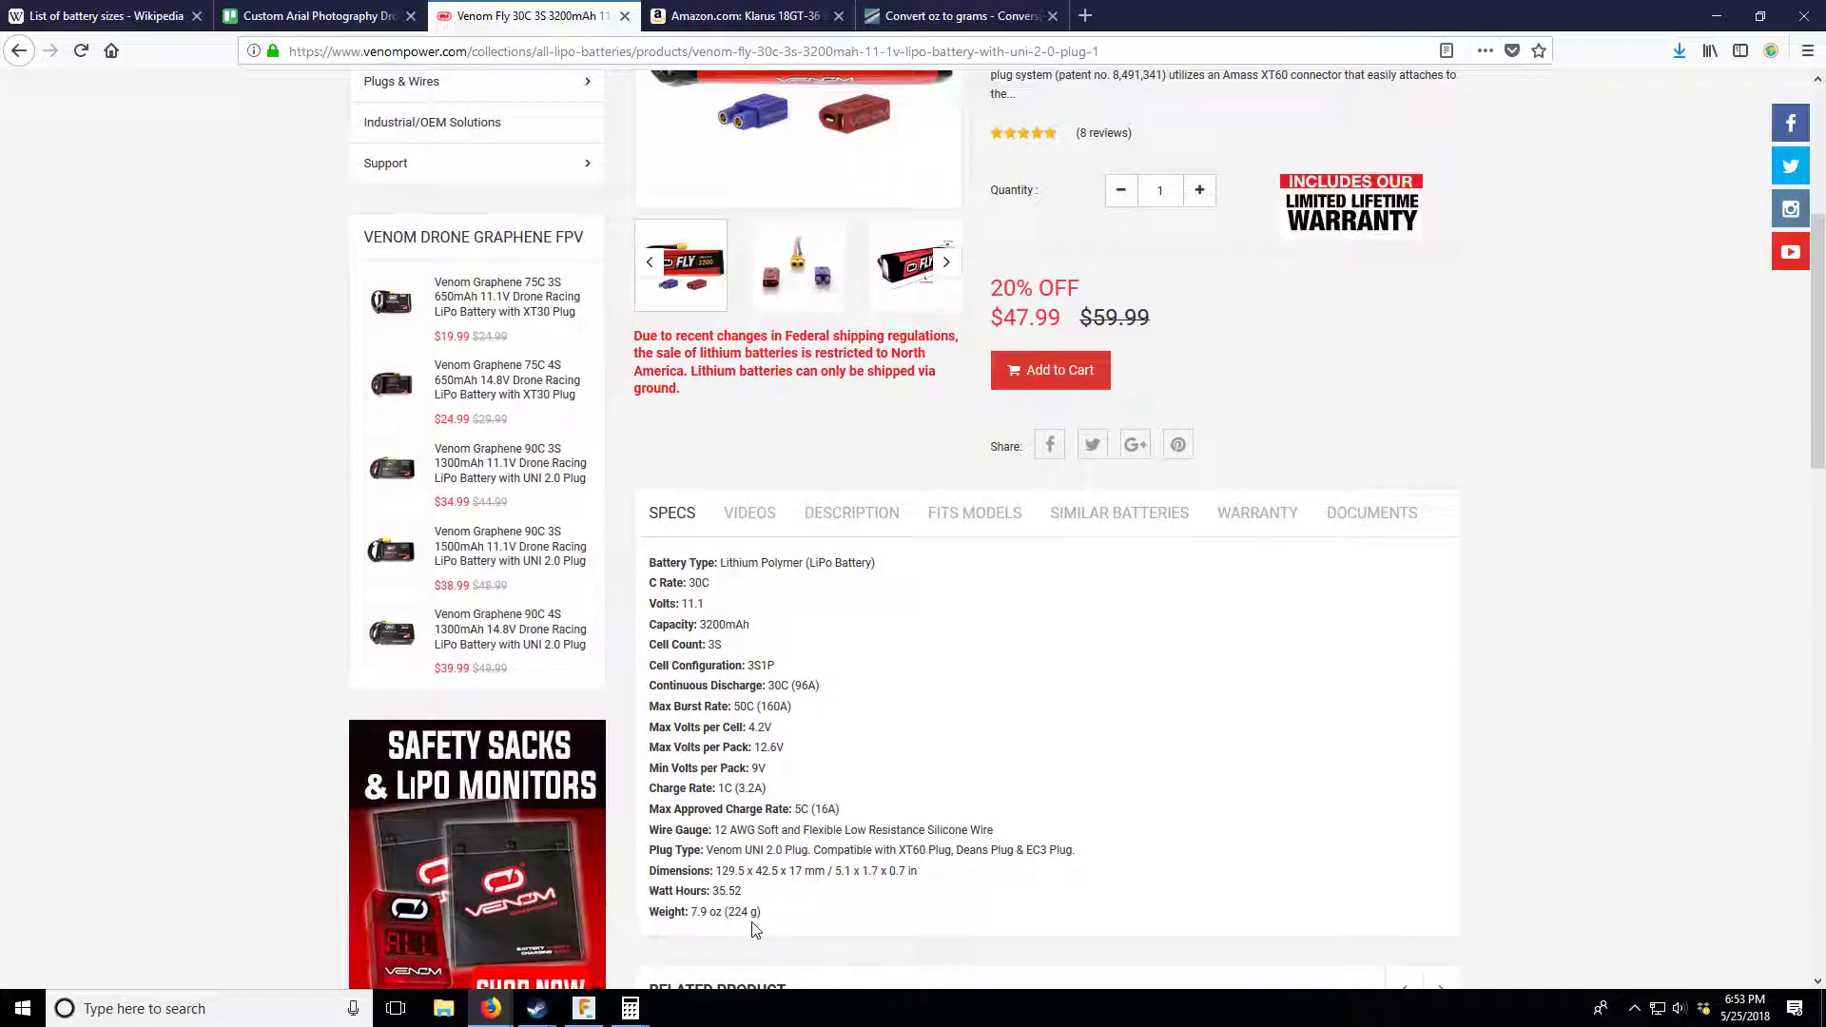
- Return to the battery list and clear the 3S cell count and 3000mAh - 4000mAh capacity filters
click(14, 50)
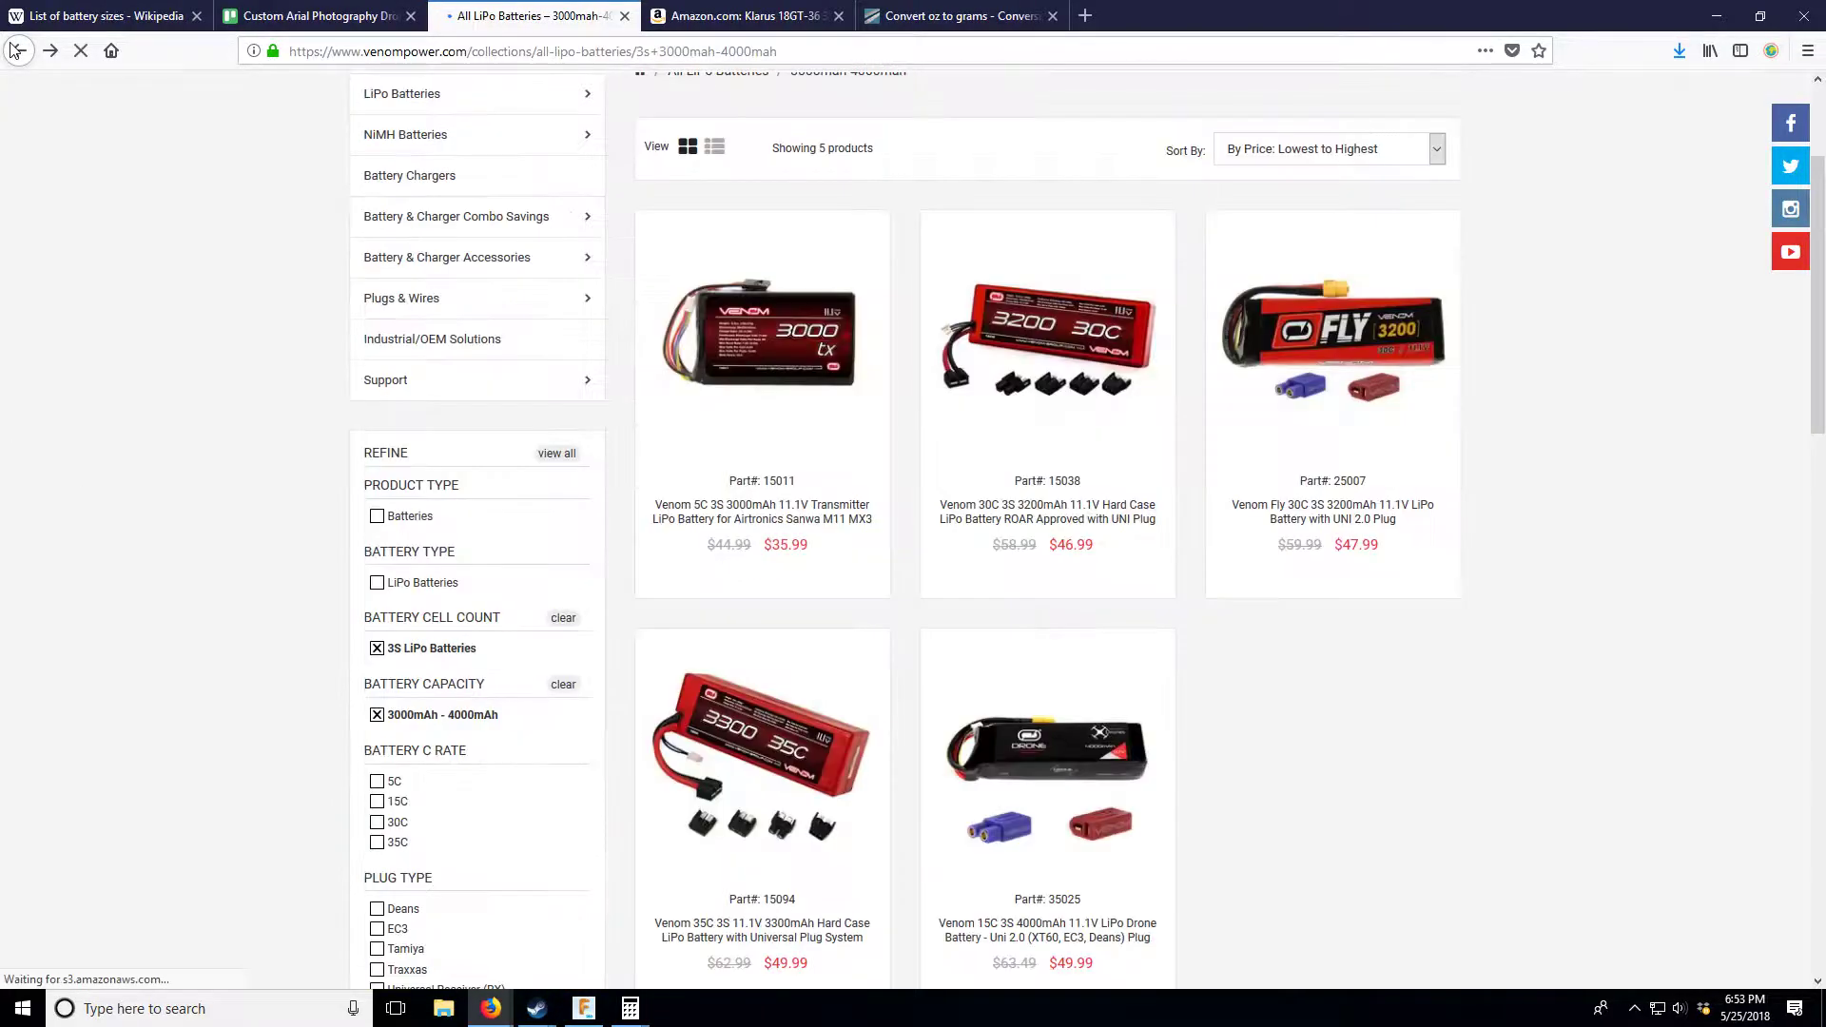
click(380, 651)
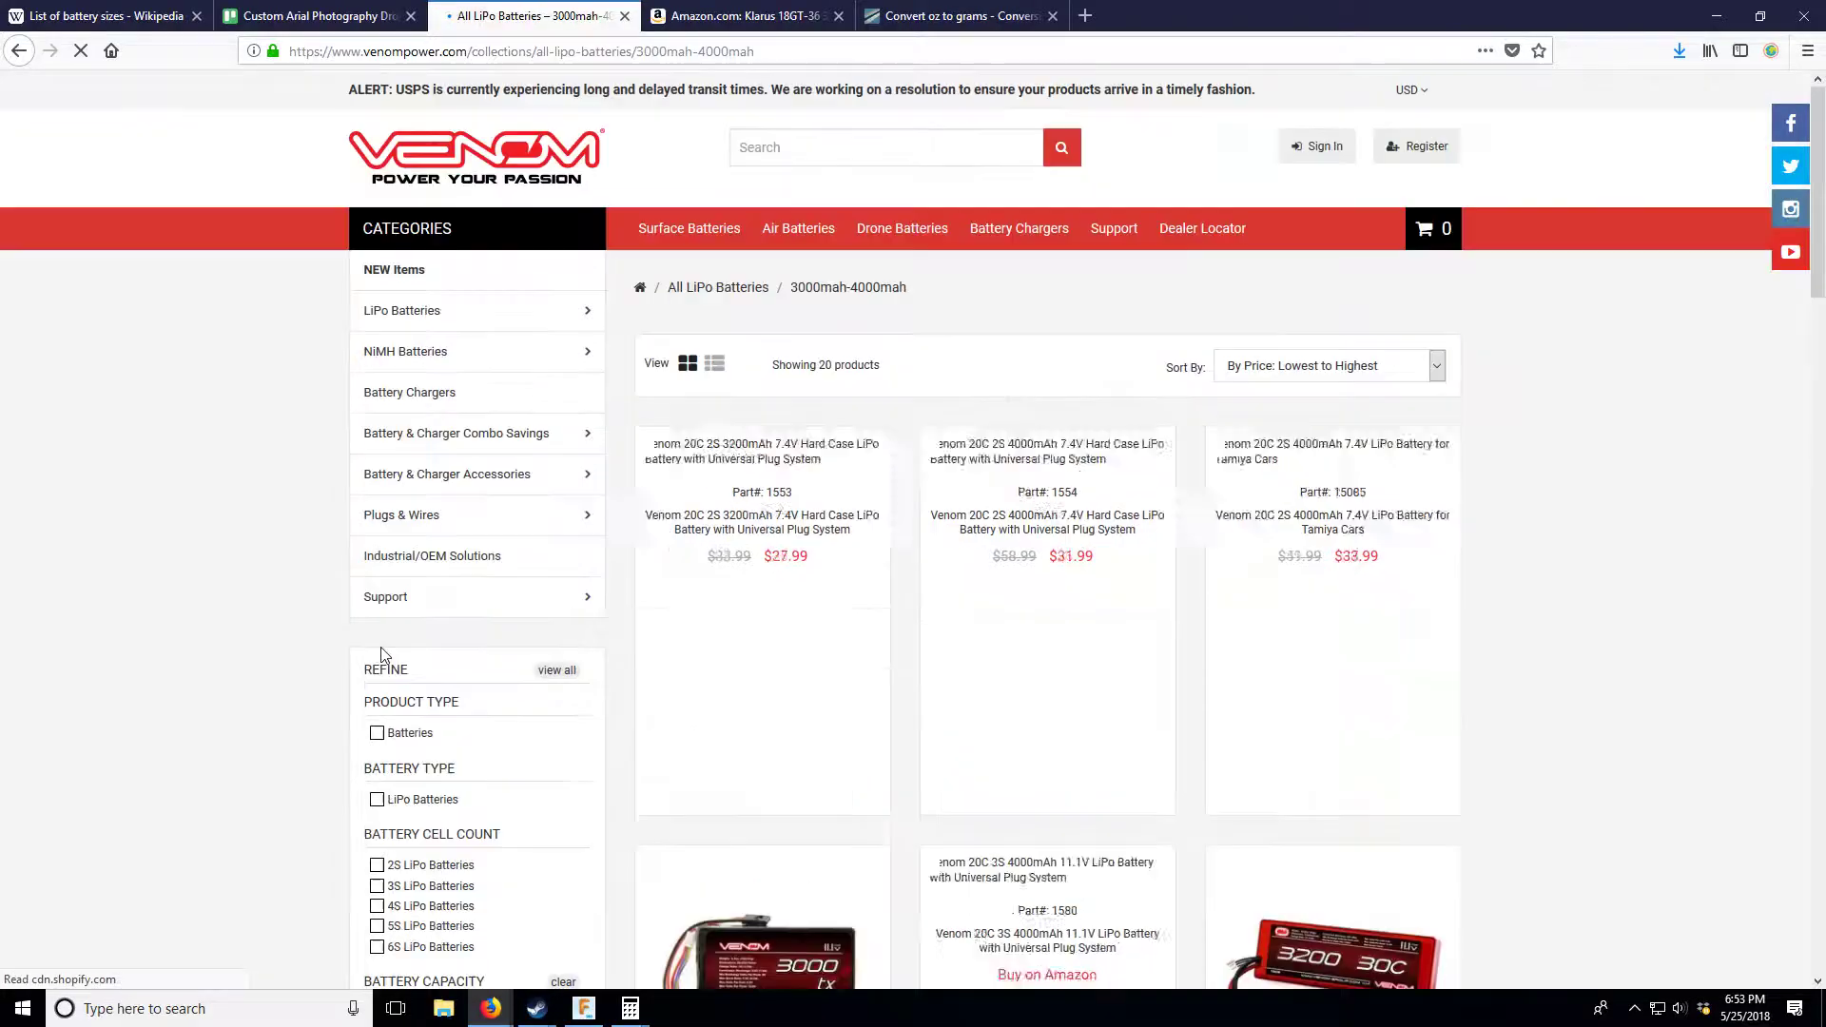
scroll(383, 655, down, 5)
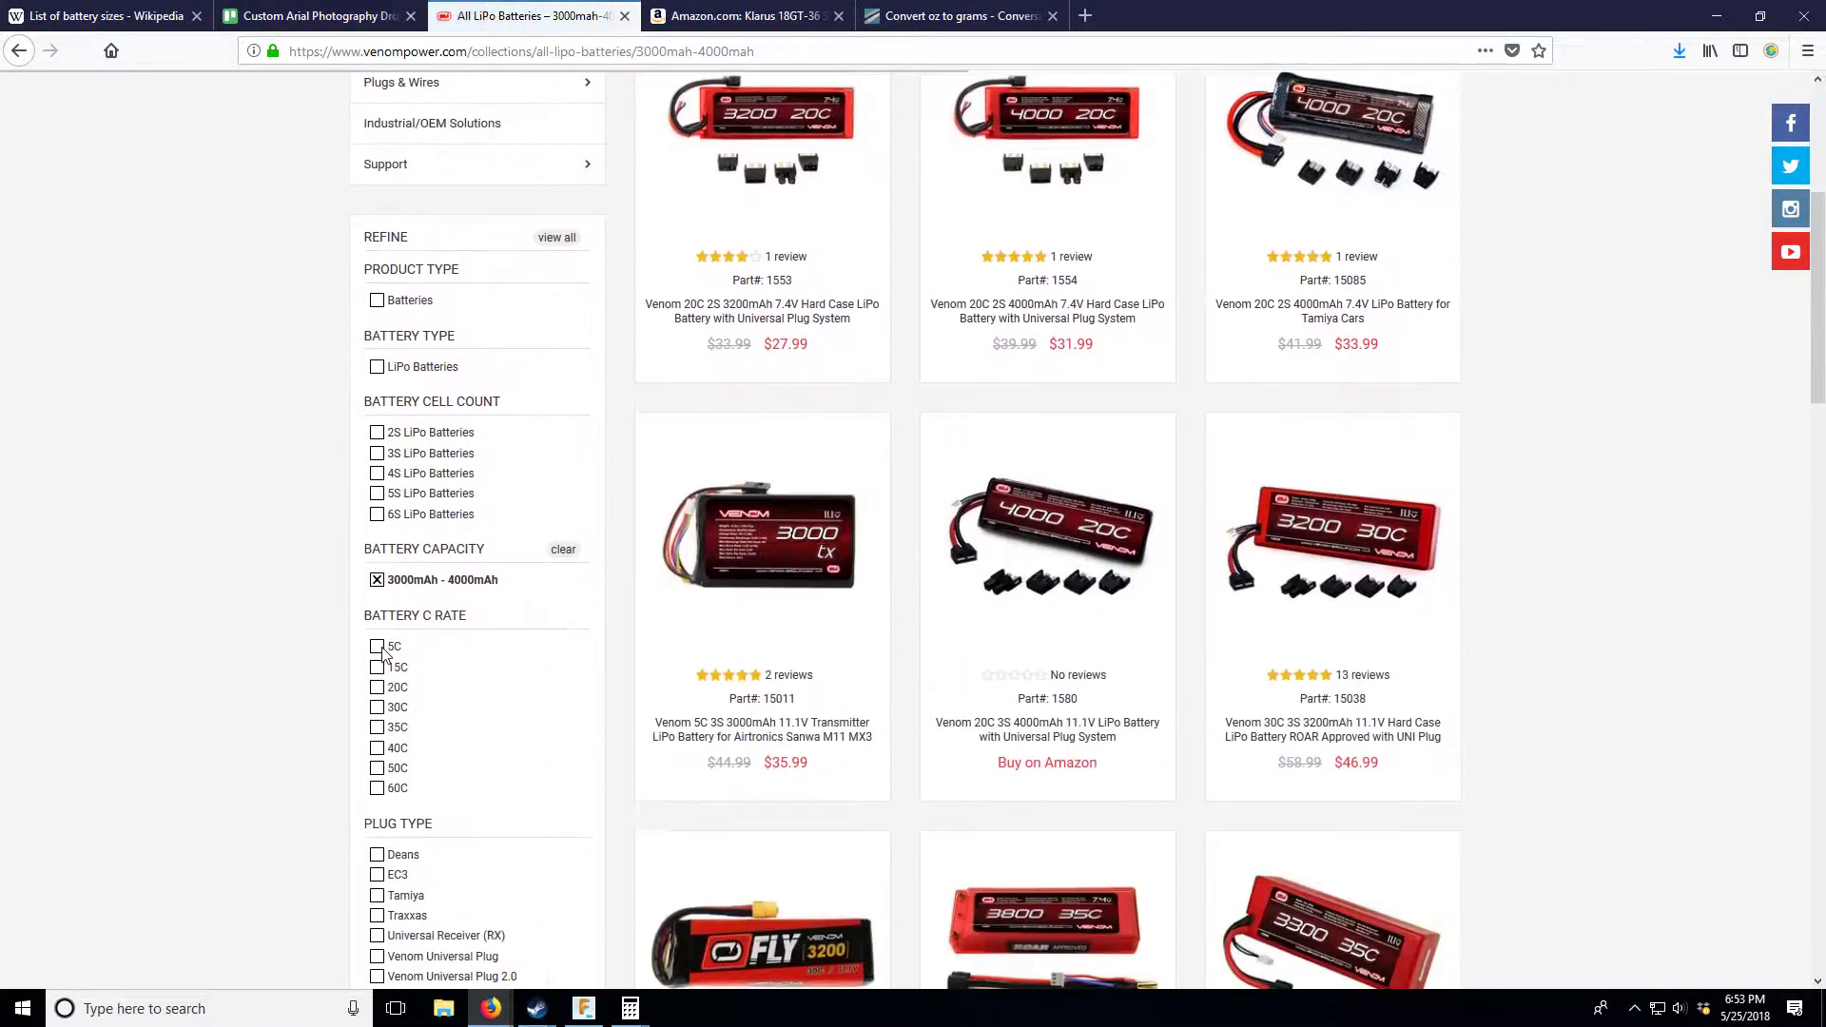
click(376, 578)
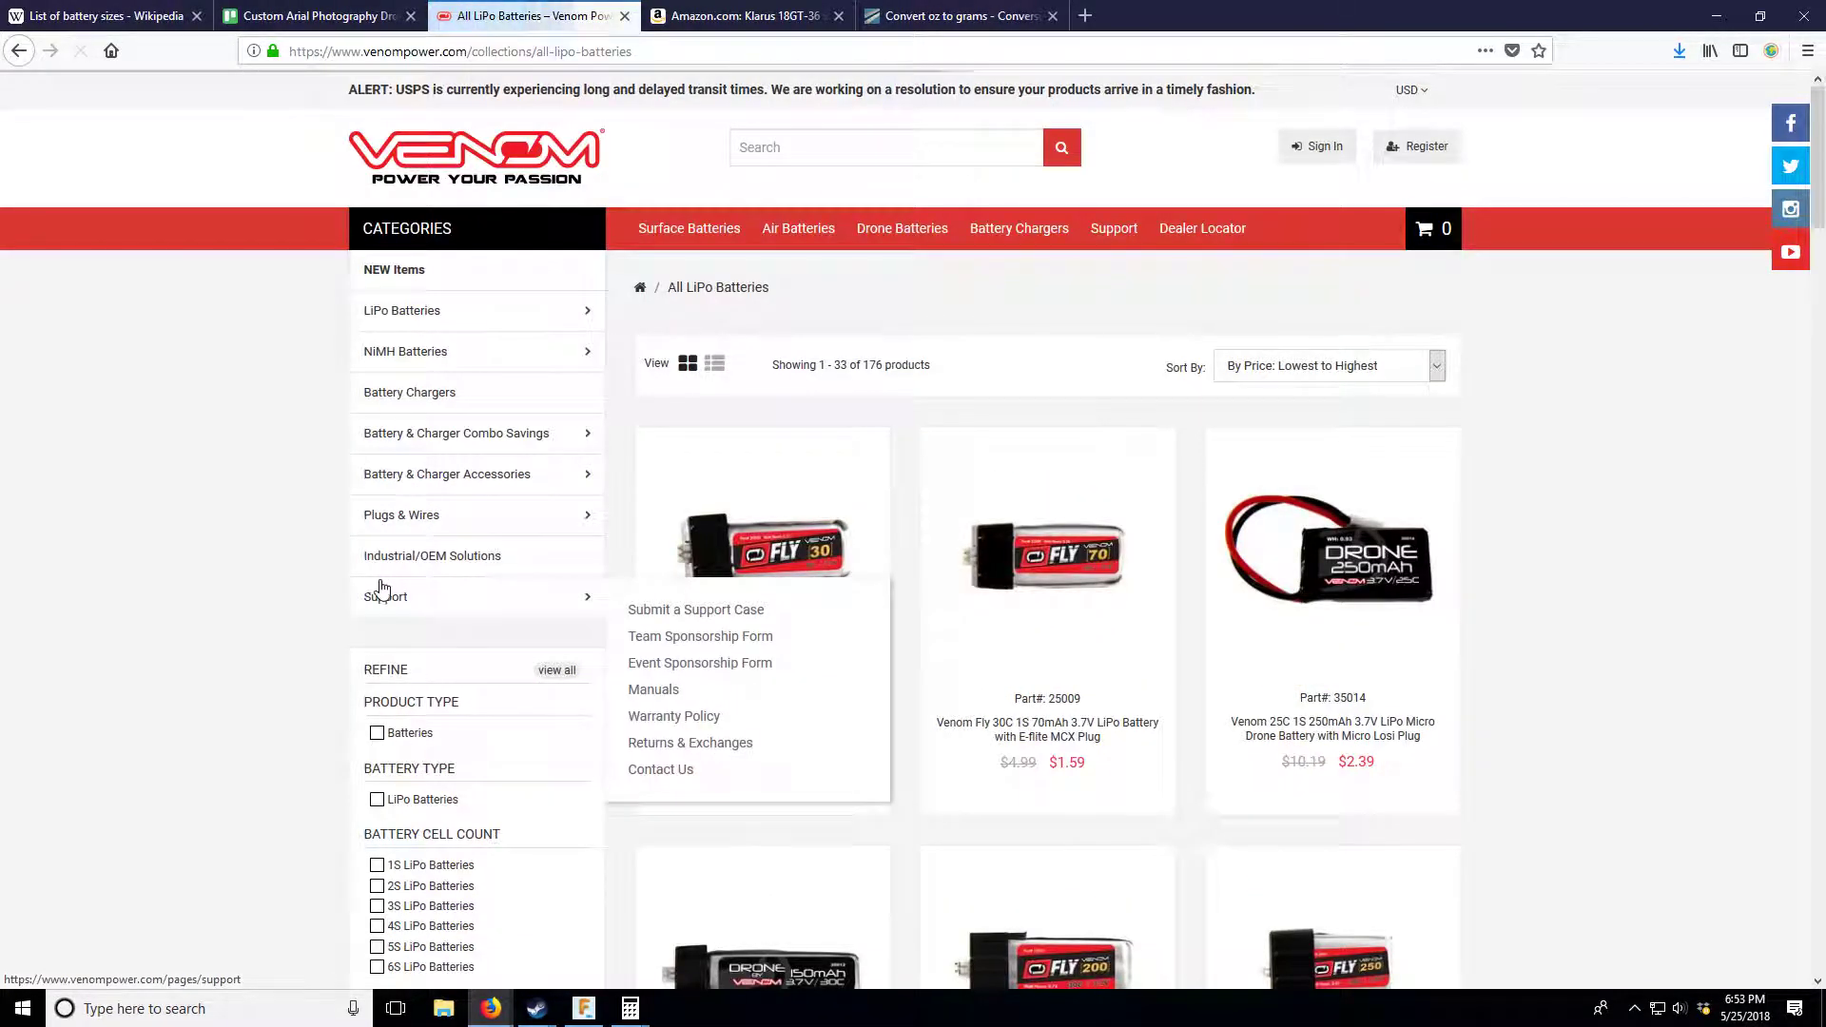
- Filter the LiPo battery list to 4S LiPo Batteries with a capacity of 1500mAh - 3000mAh
scroll(378, 590, down, 3)
click(377, 601)
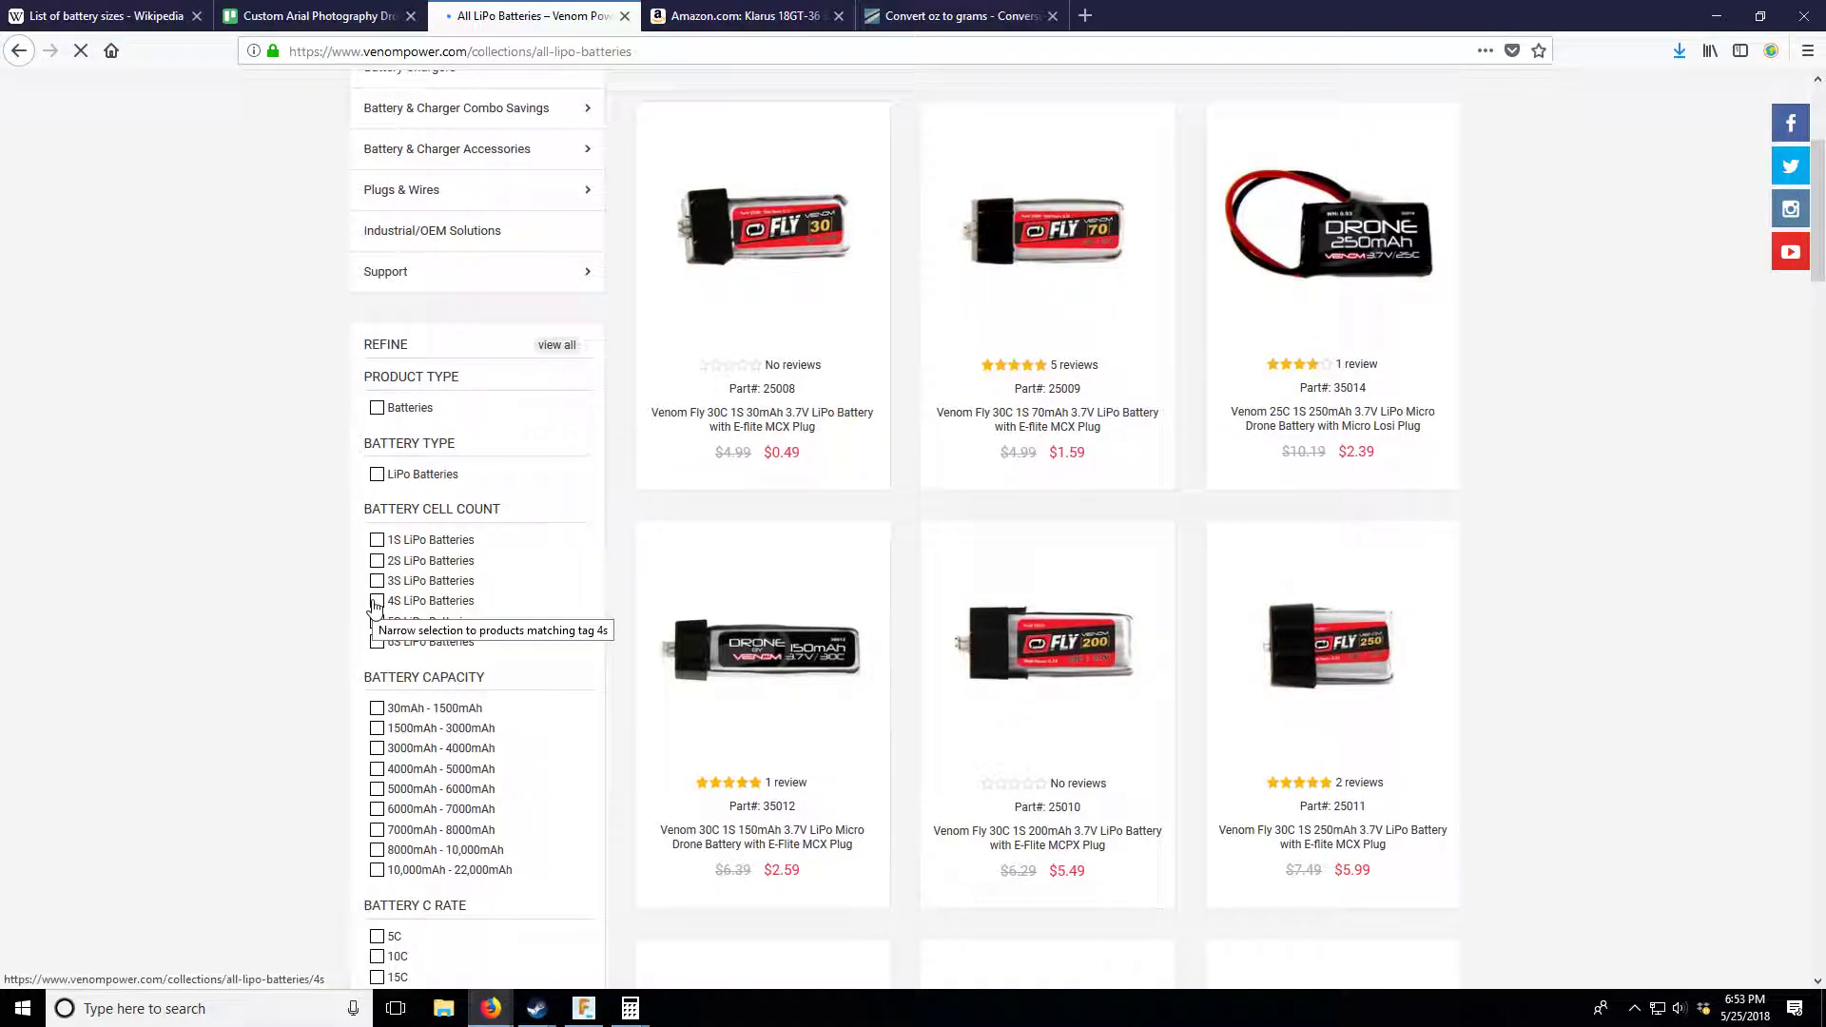
scroll(373, 585, down, 4)
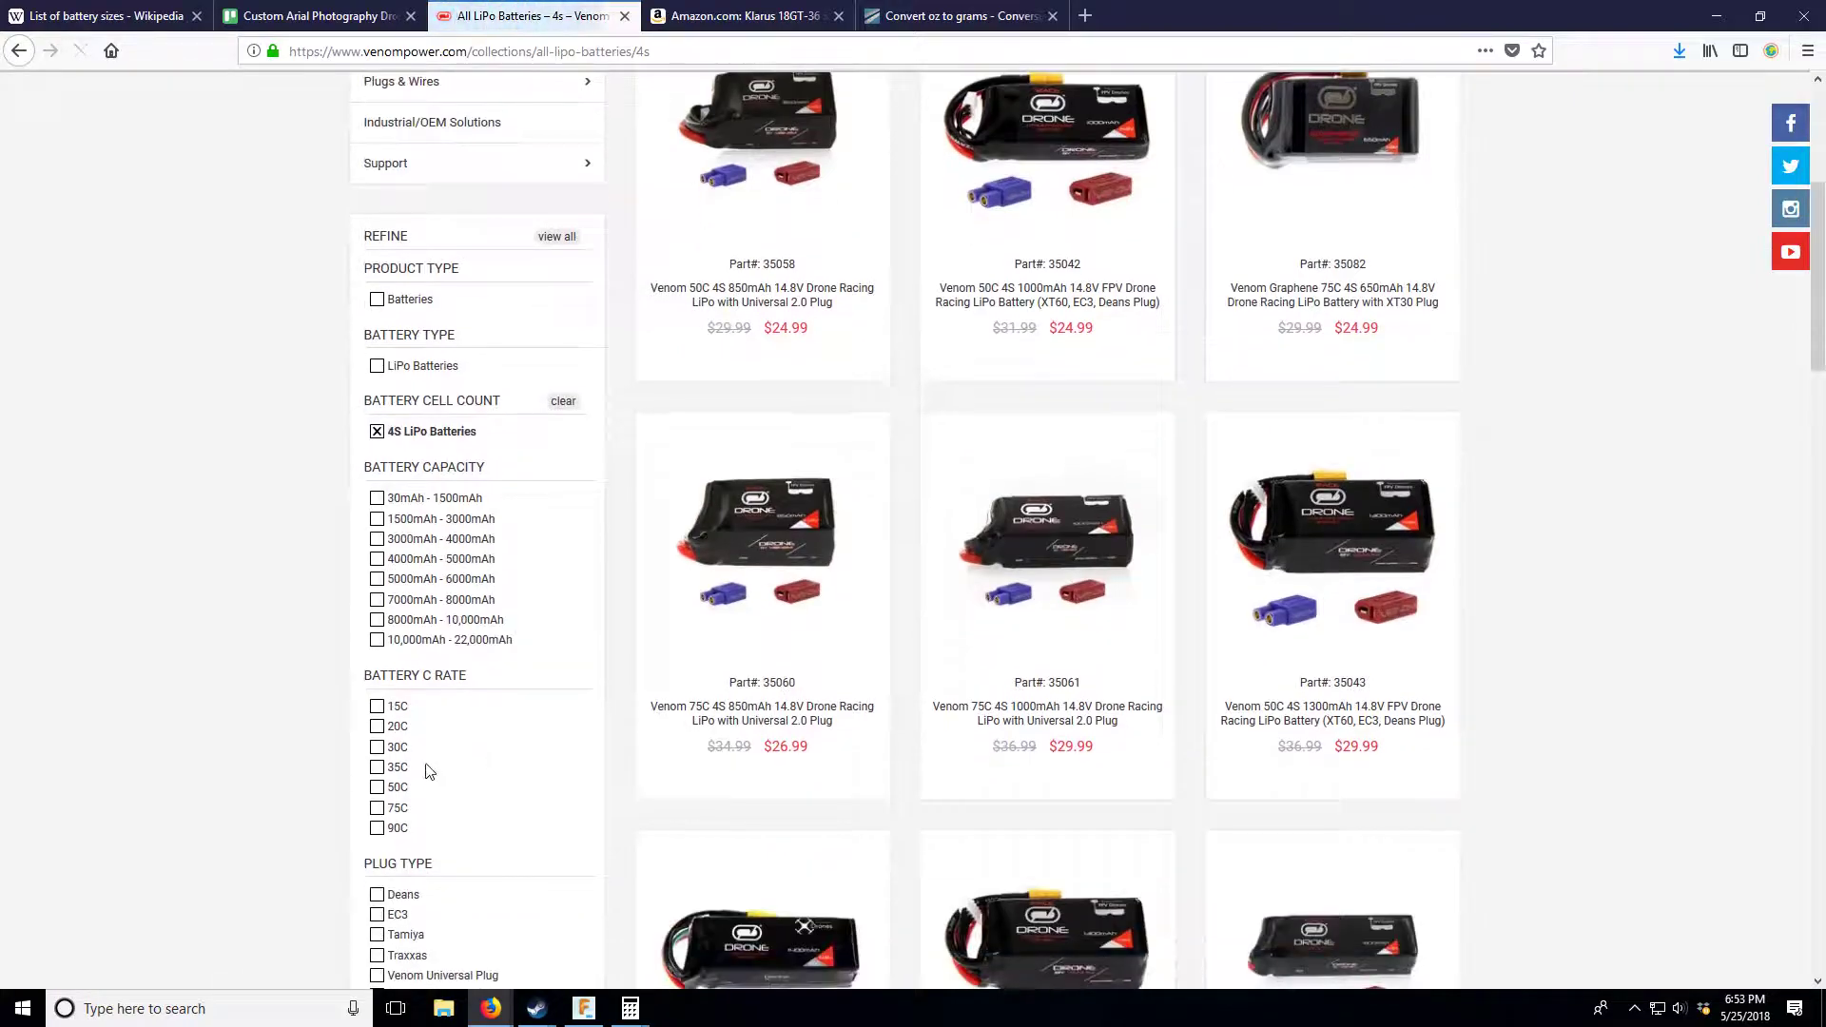
click(378, 519)
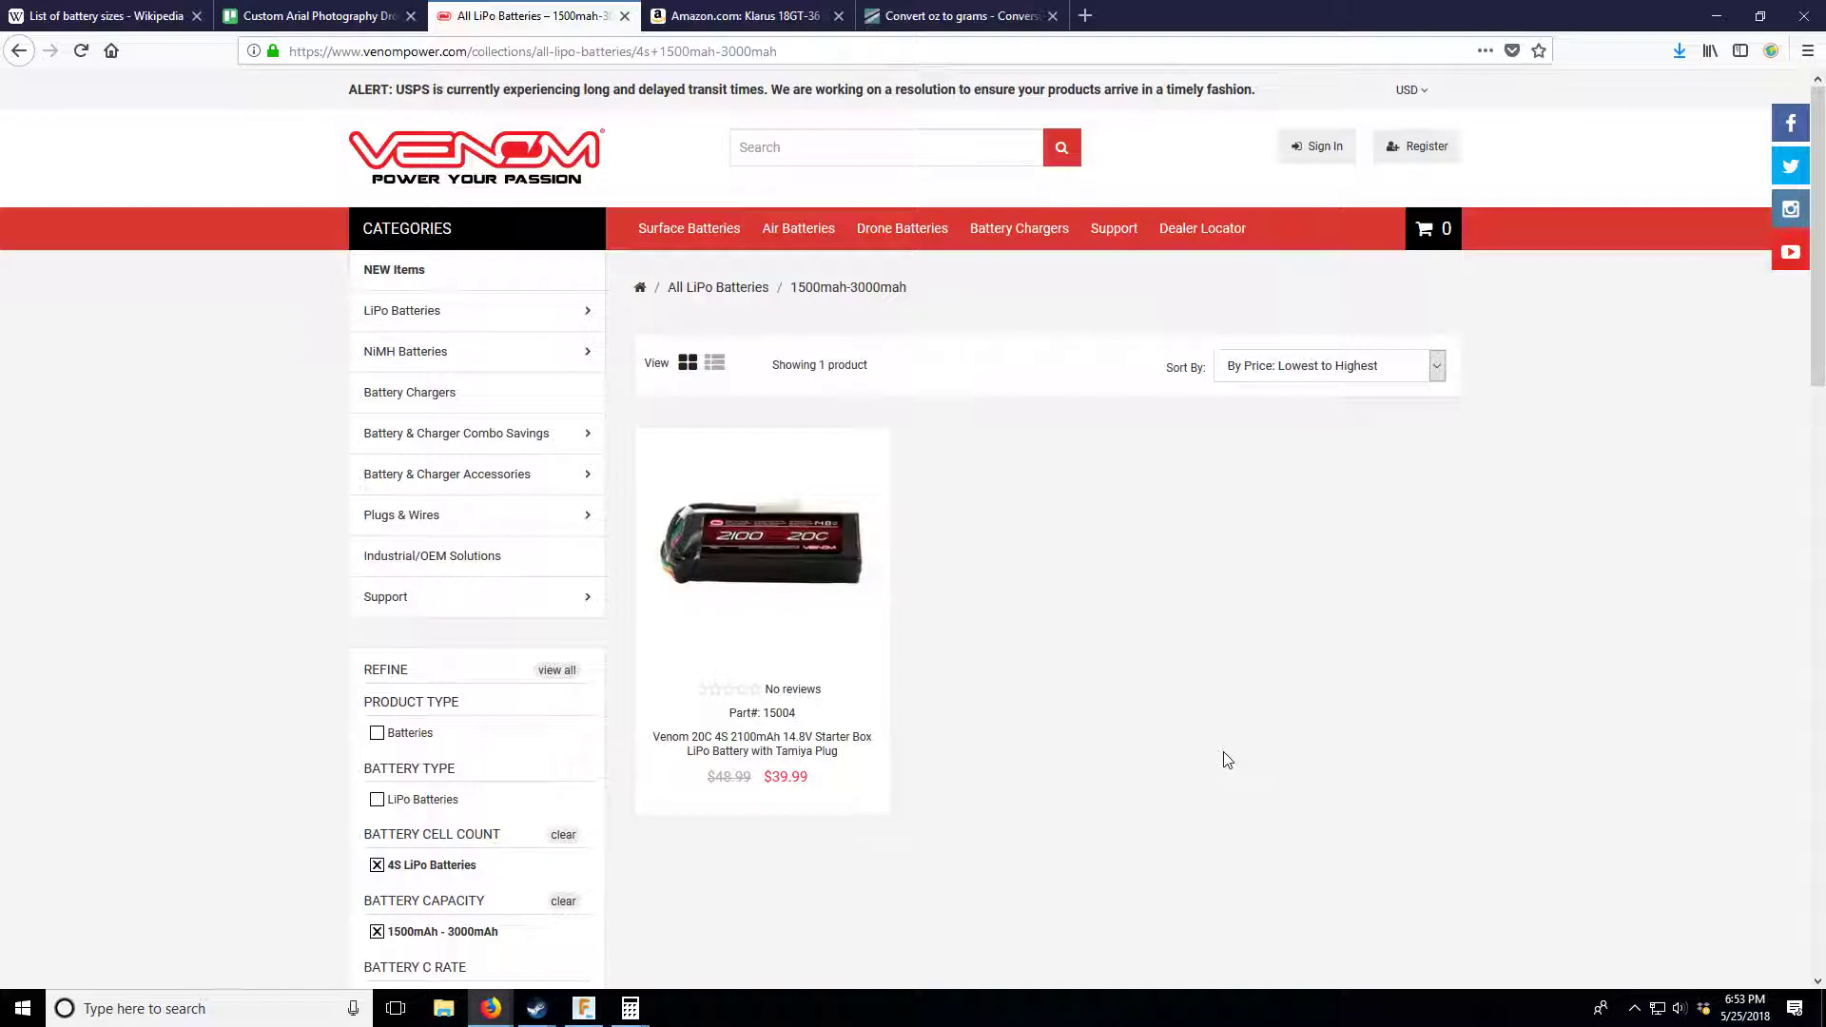
- Open the Venom 20C 4S 2100mAh Starter Box battery and check its weight in the specifications
mouse_move(767, 574)
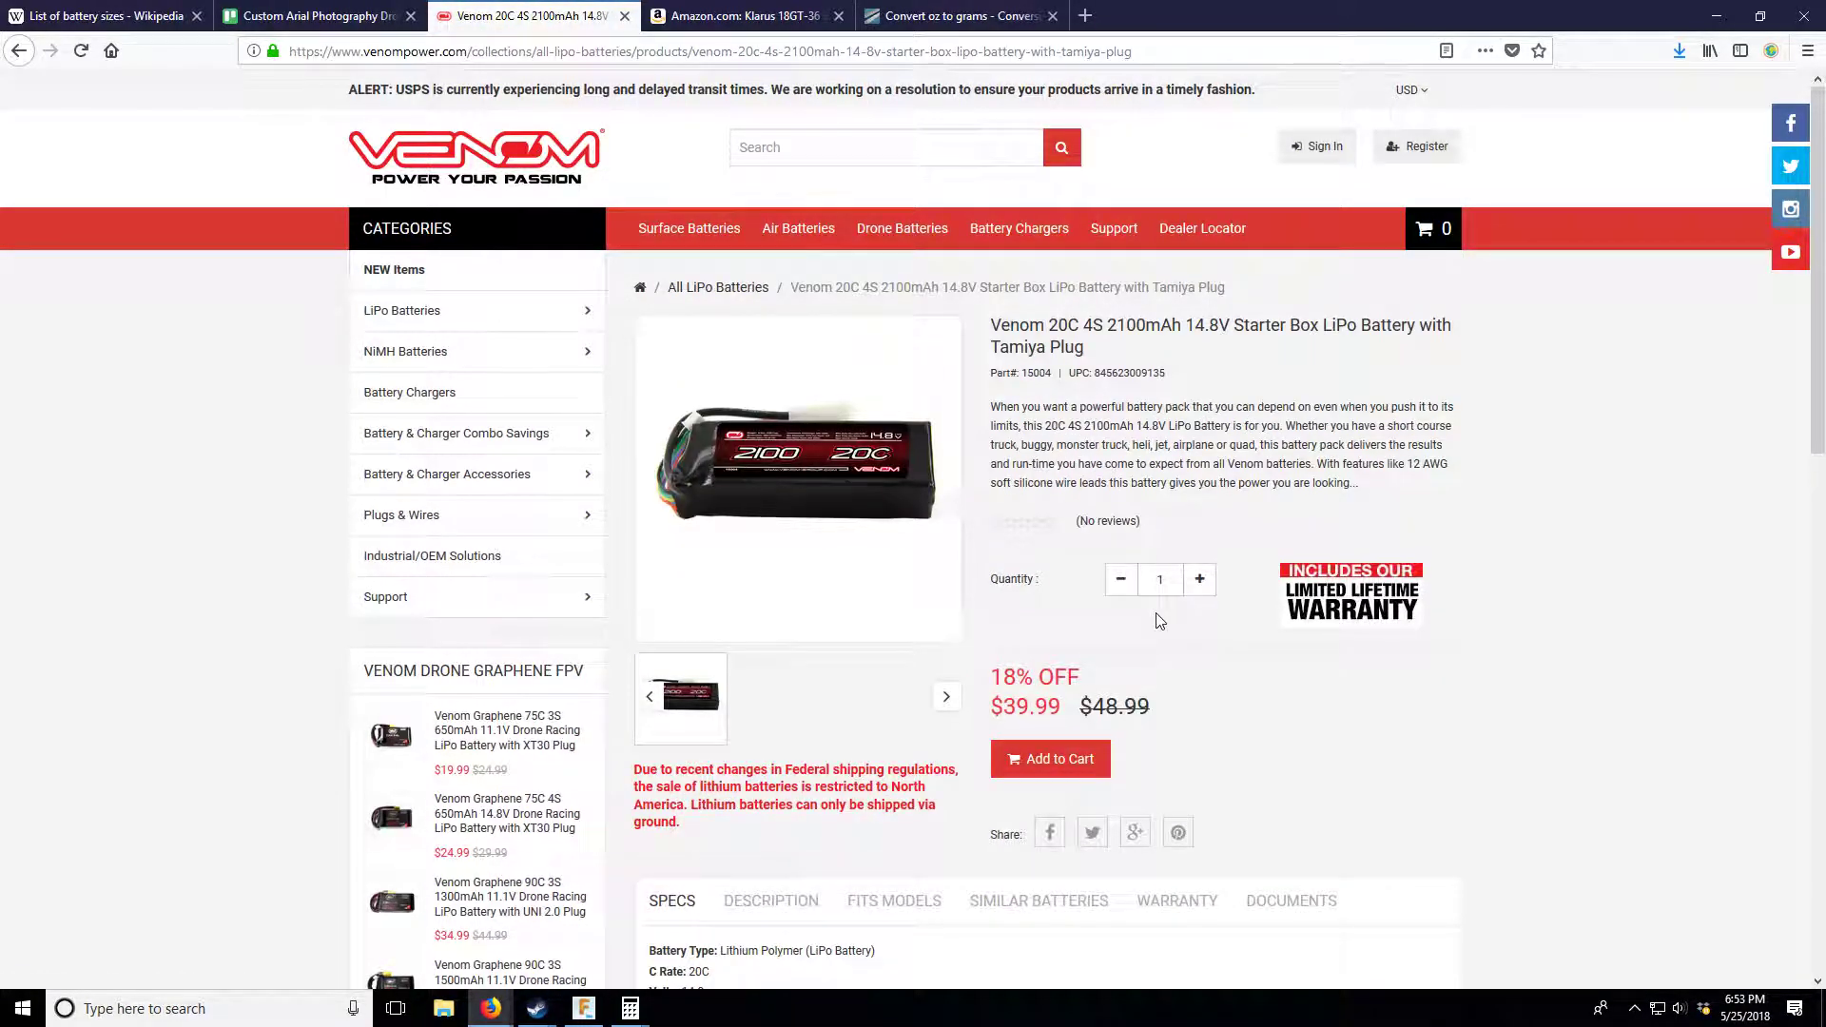
scroll(1157, 620, down, 7)
scroll(752, 653, up, 2)
scroll(1014, 633, down, 1)
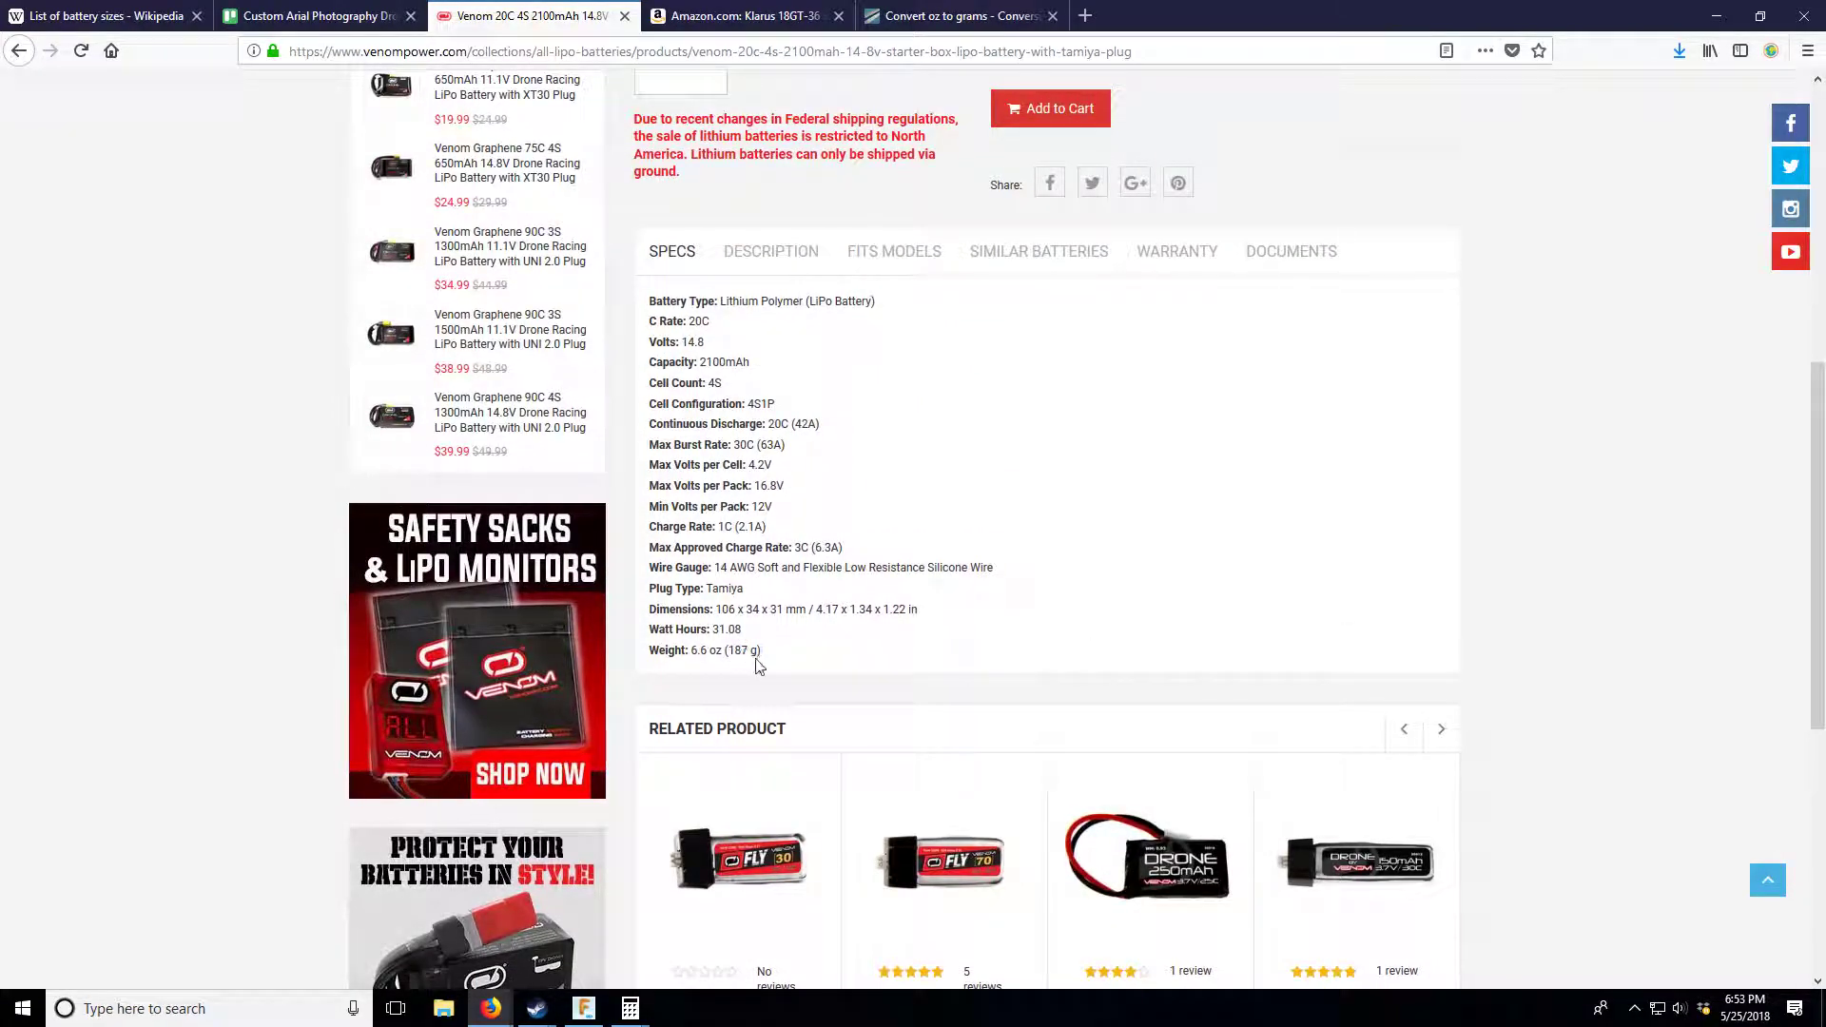
- Switch to Calculator and bring up both of its windows, placing them clear of the battery's weight specification
mouse_move(631, 1007)
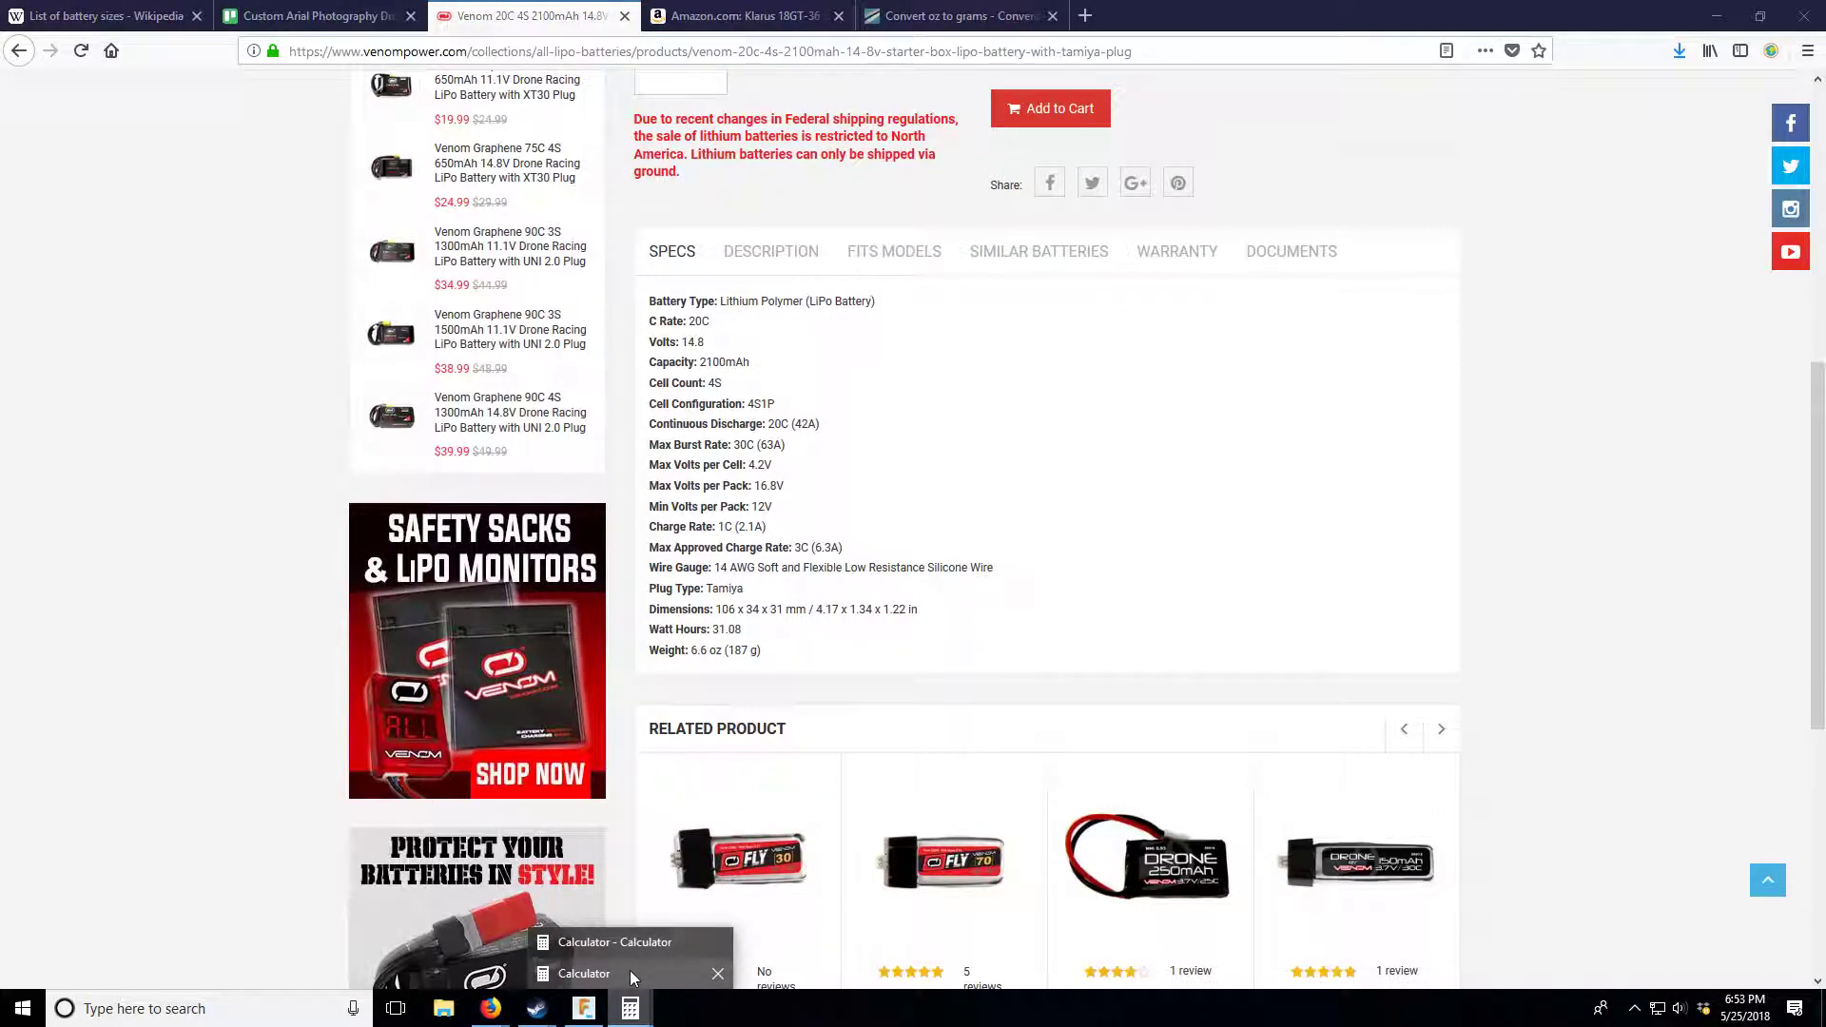
click(630, 970)
drag(461, 351, 1320, 274)
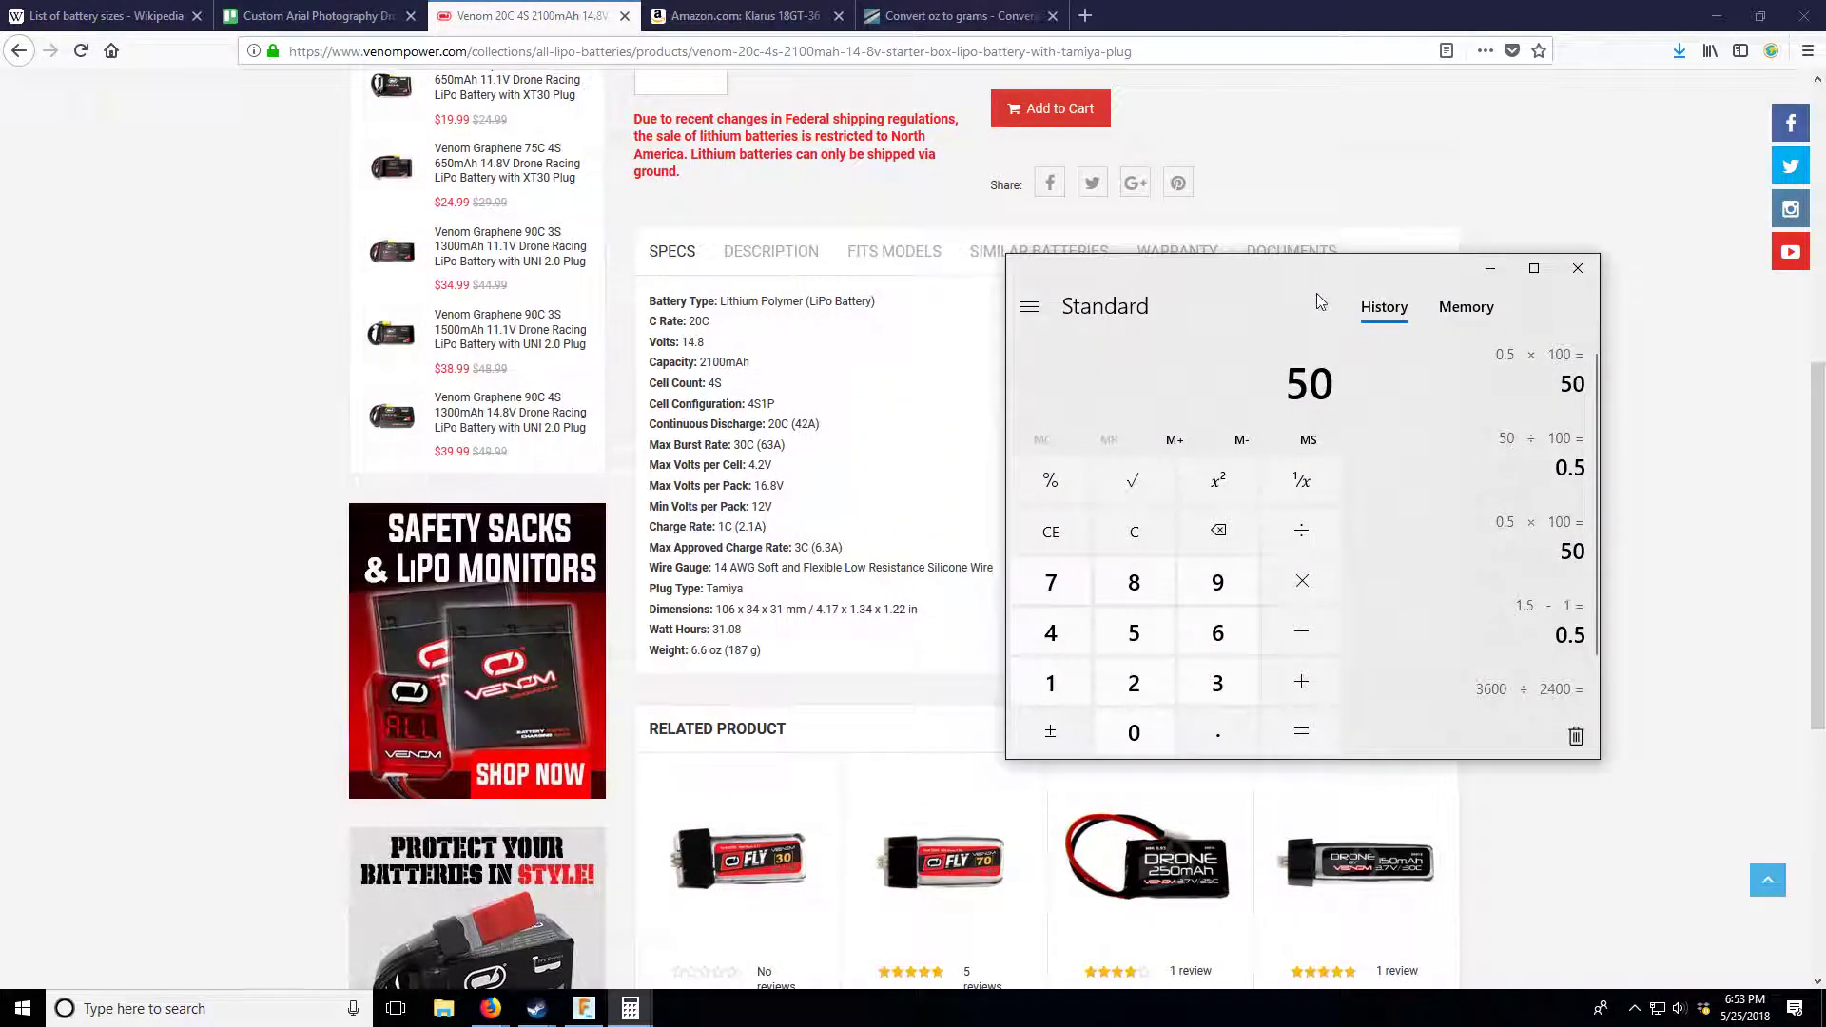
mouse_move(631, 1006)
click(566, 941)
drag(1178, 377, 1400, 245)
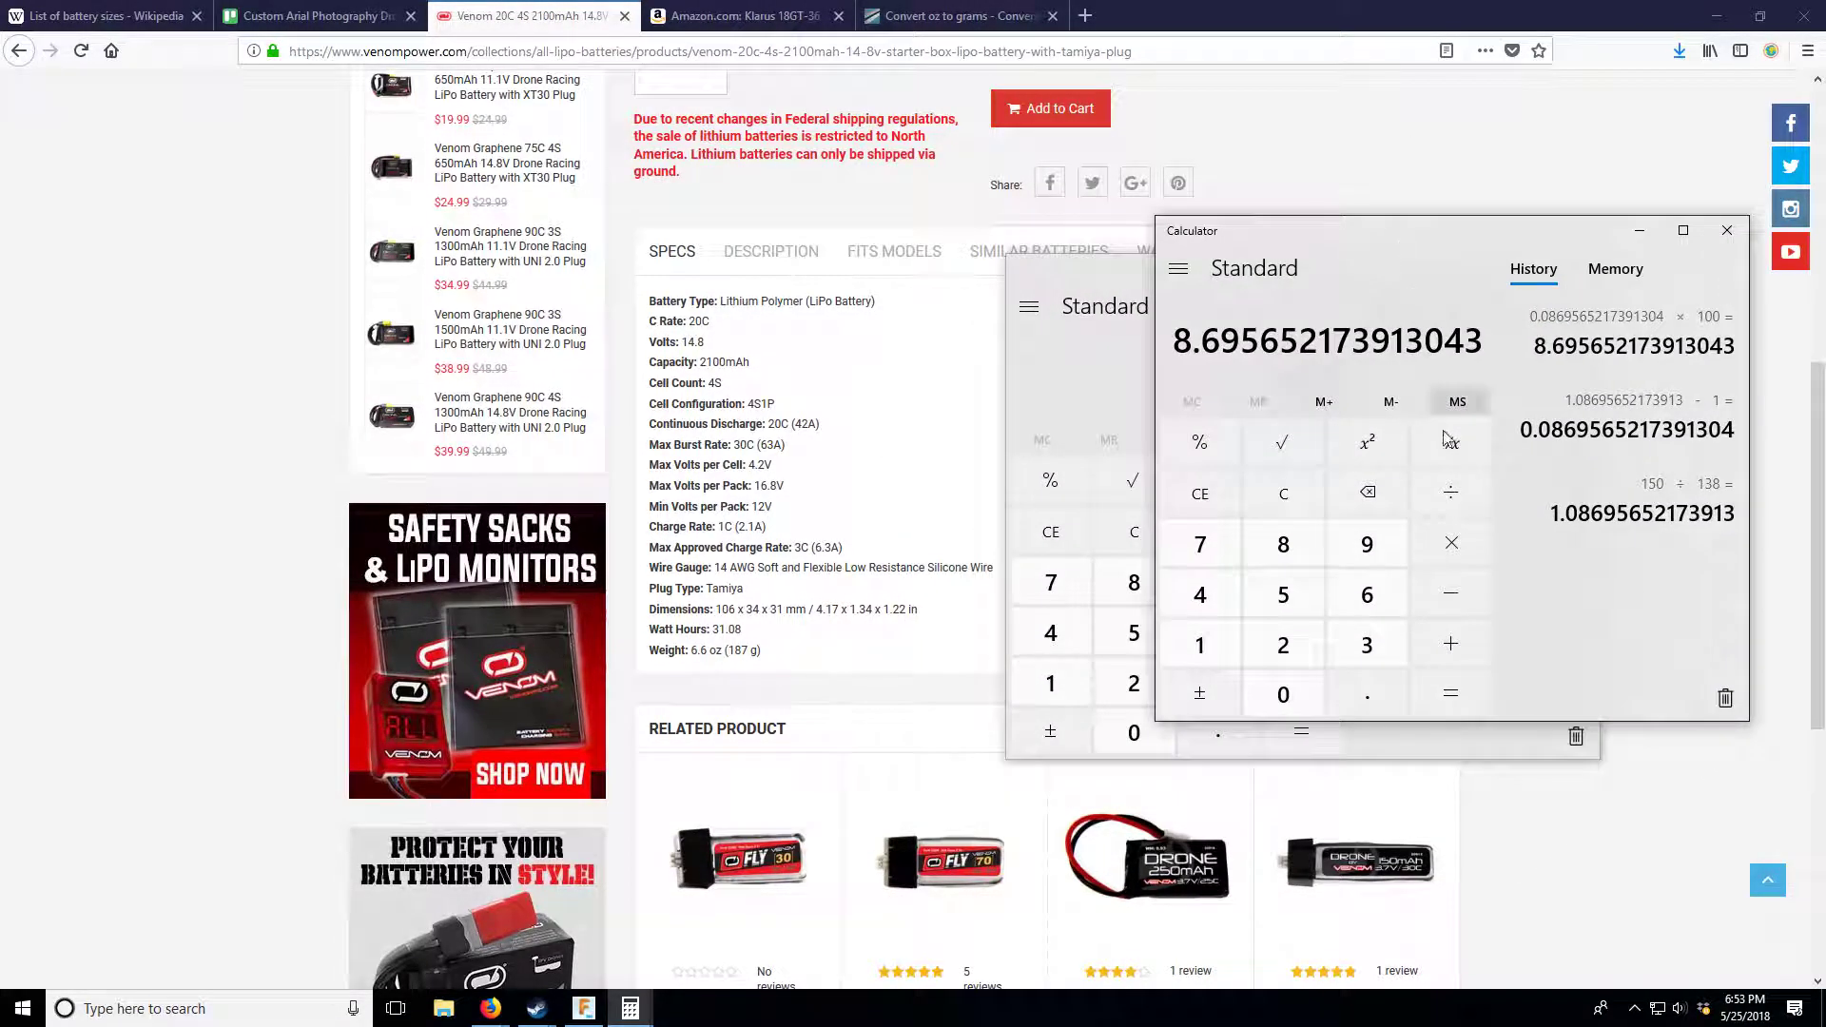
- Clear the calculator and divide the Venom pack's 187 g weight by 200
click(1303, 496)
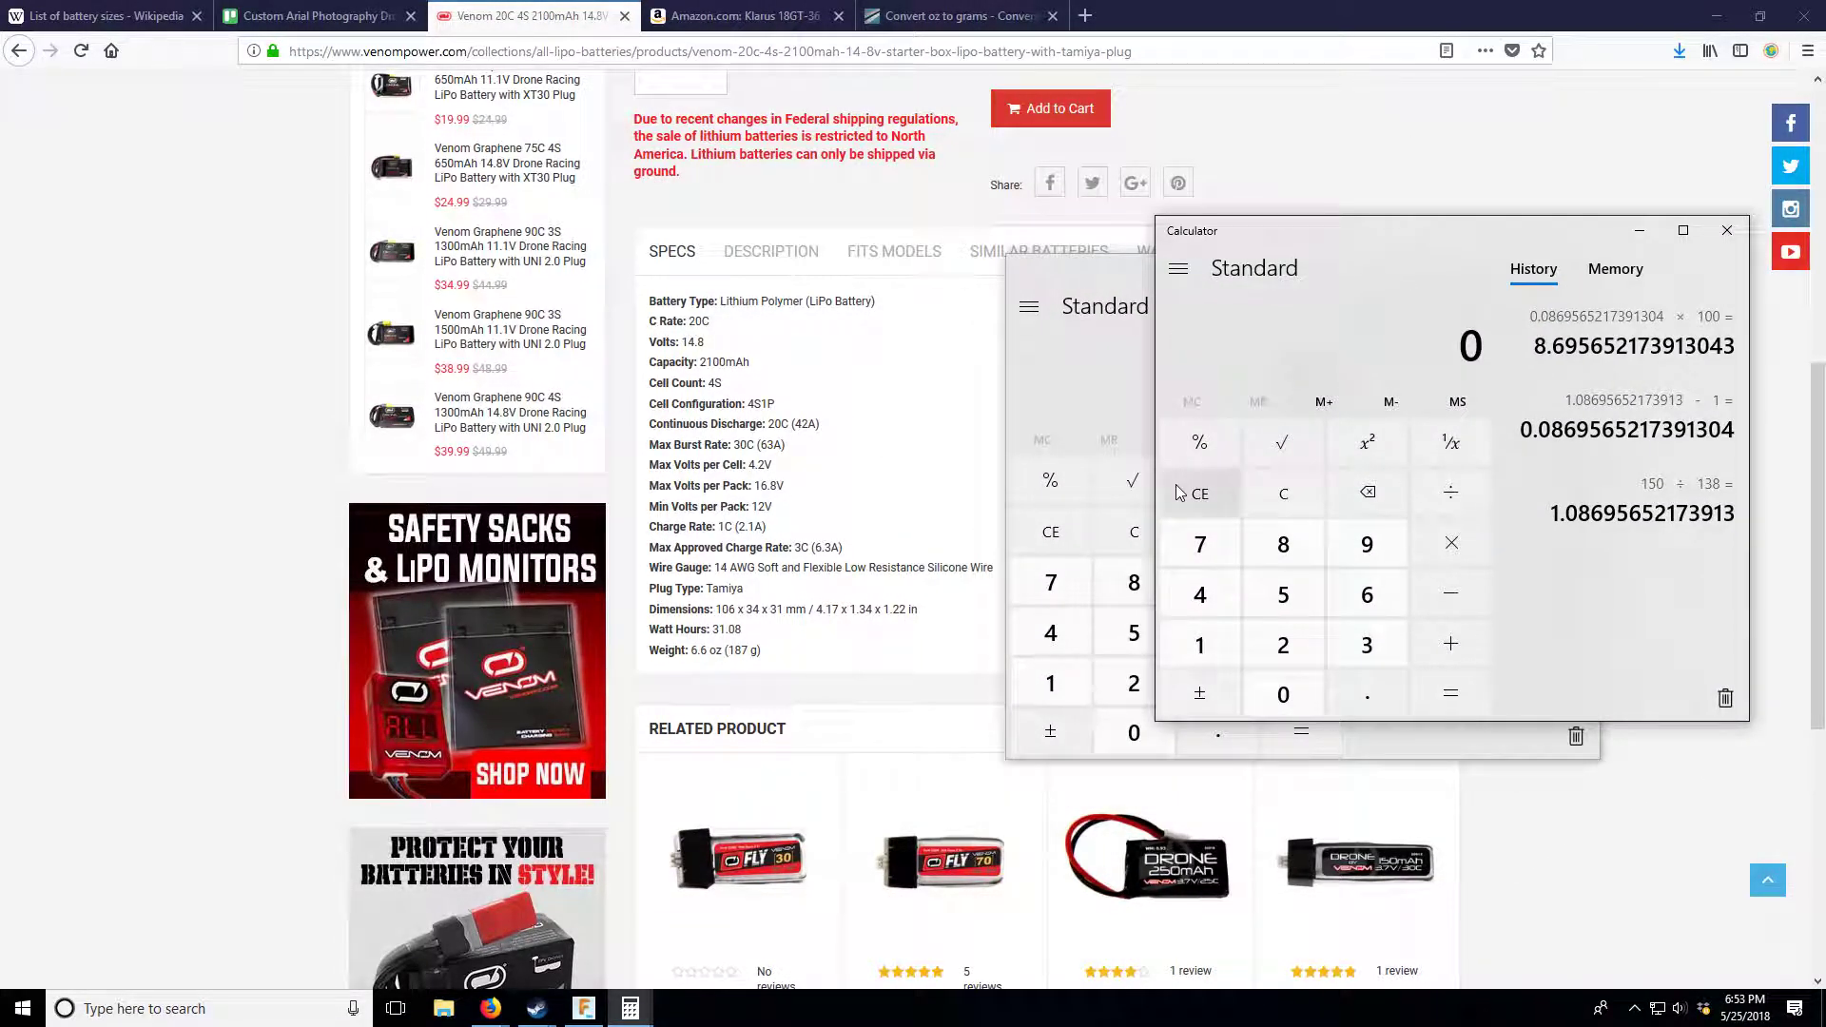
click(1213, 656)
click(1269, 554)
click(1201, 544)
click(1451, 492)
click(1283, 645)
click(1284, 695)
click(1284, 696)
click(1446, 695)
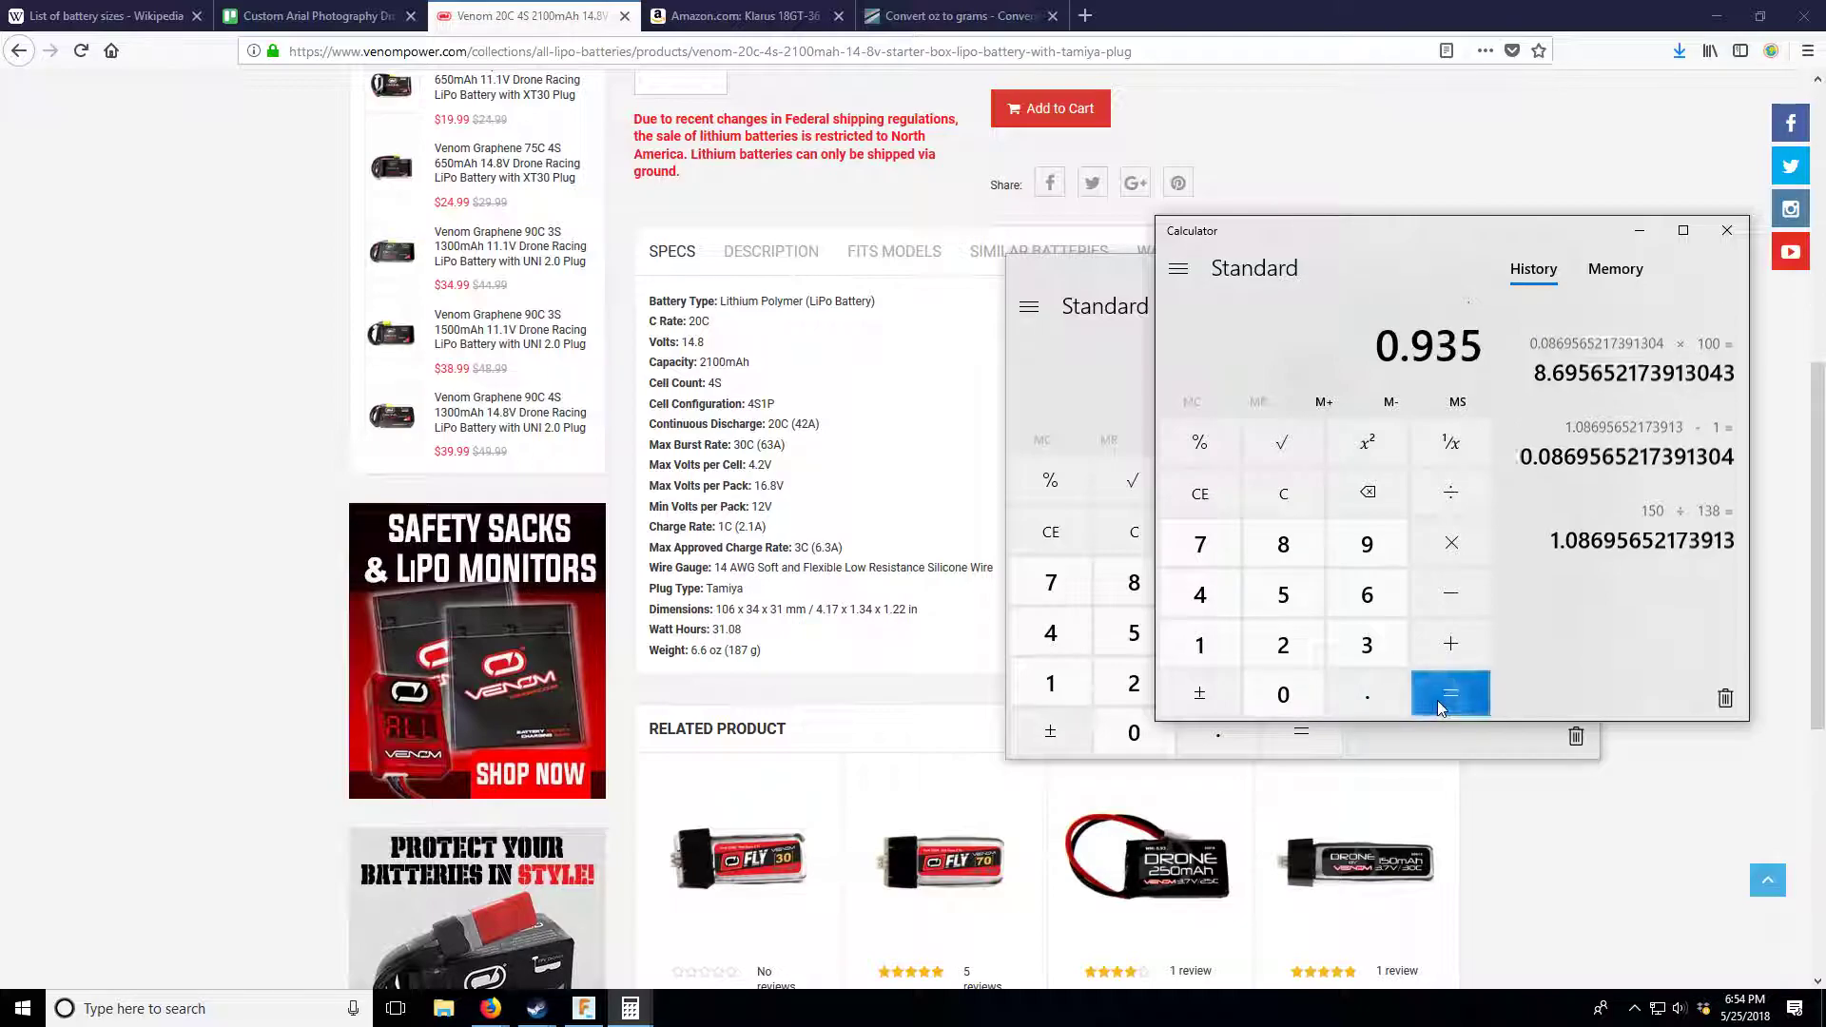
- Subtract 1 from the ratio and multiply by 100 for the percentage difference, then put both calculator windows away
click(1450, 598)
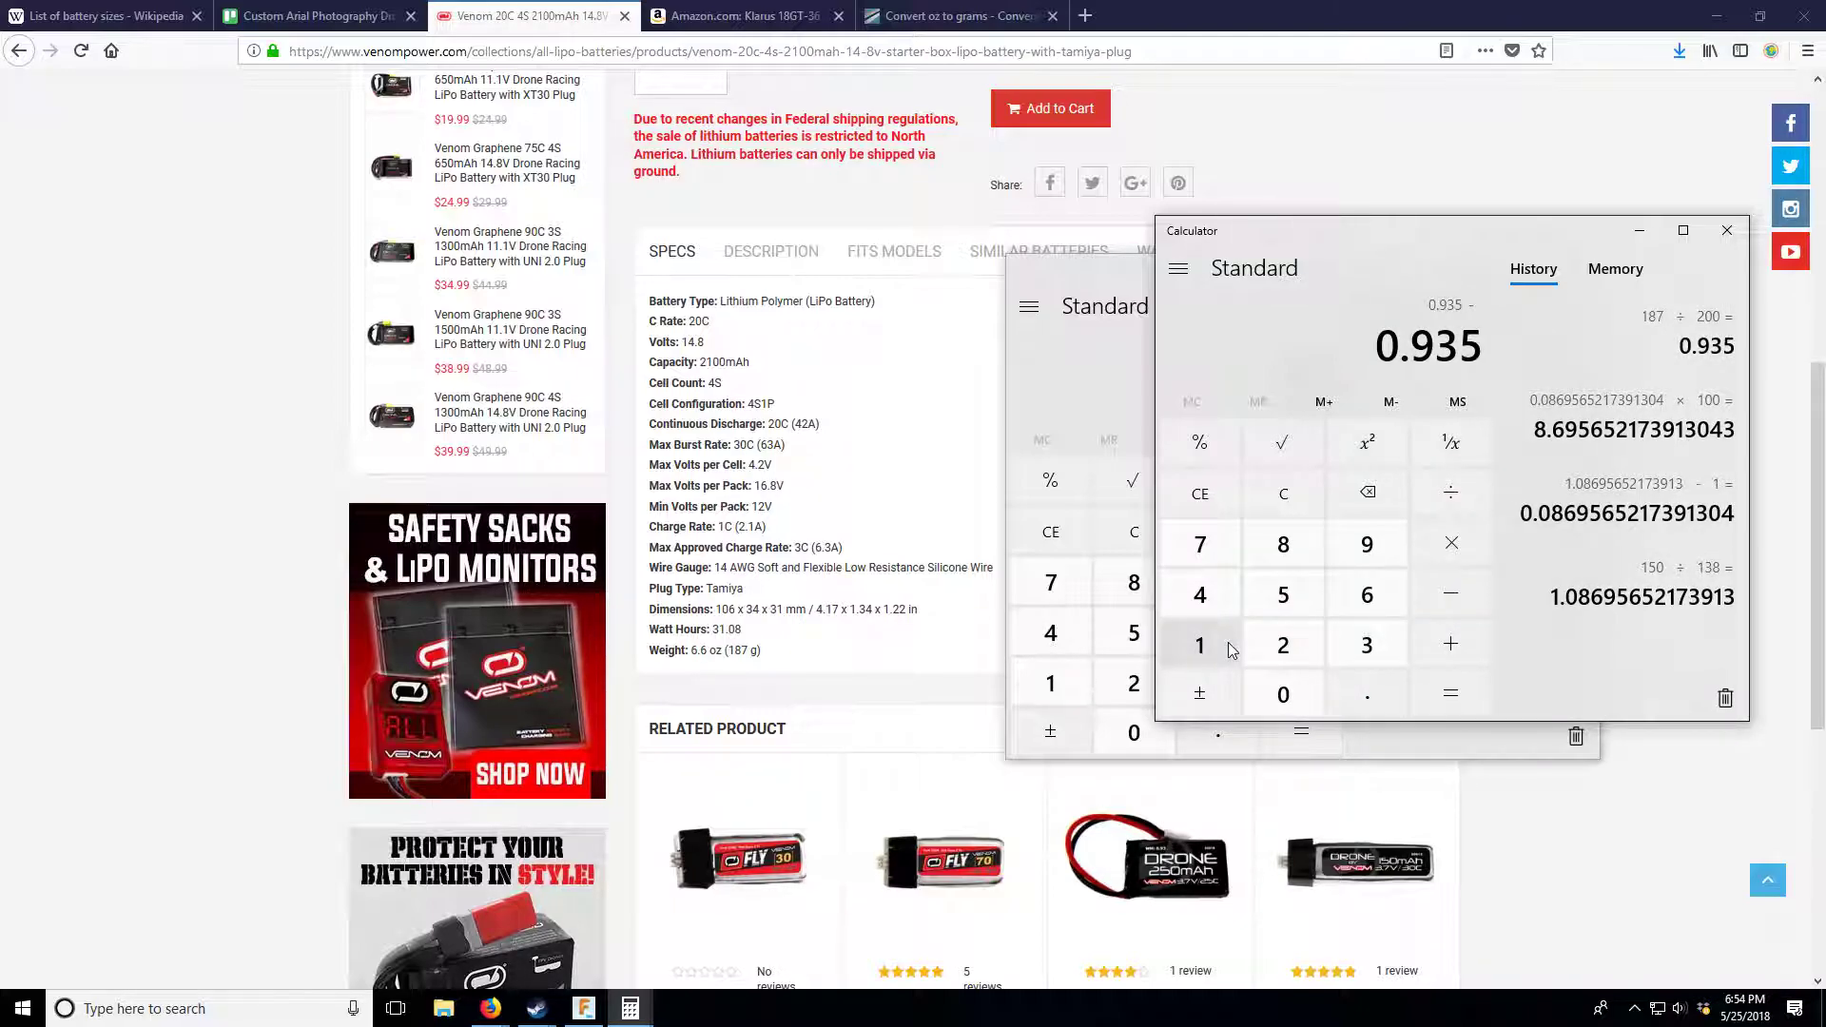
click(1229, 642)
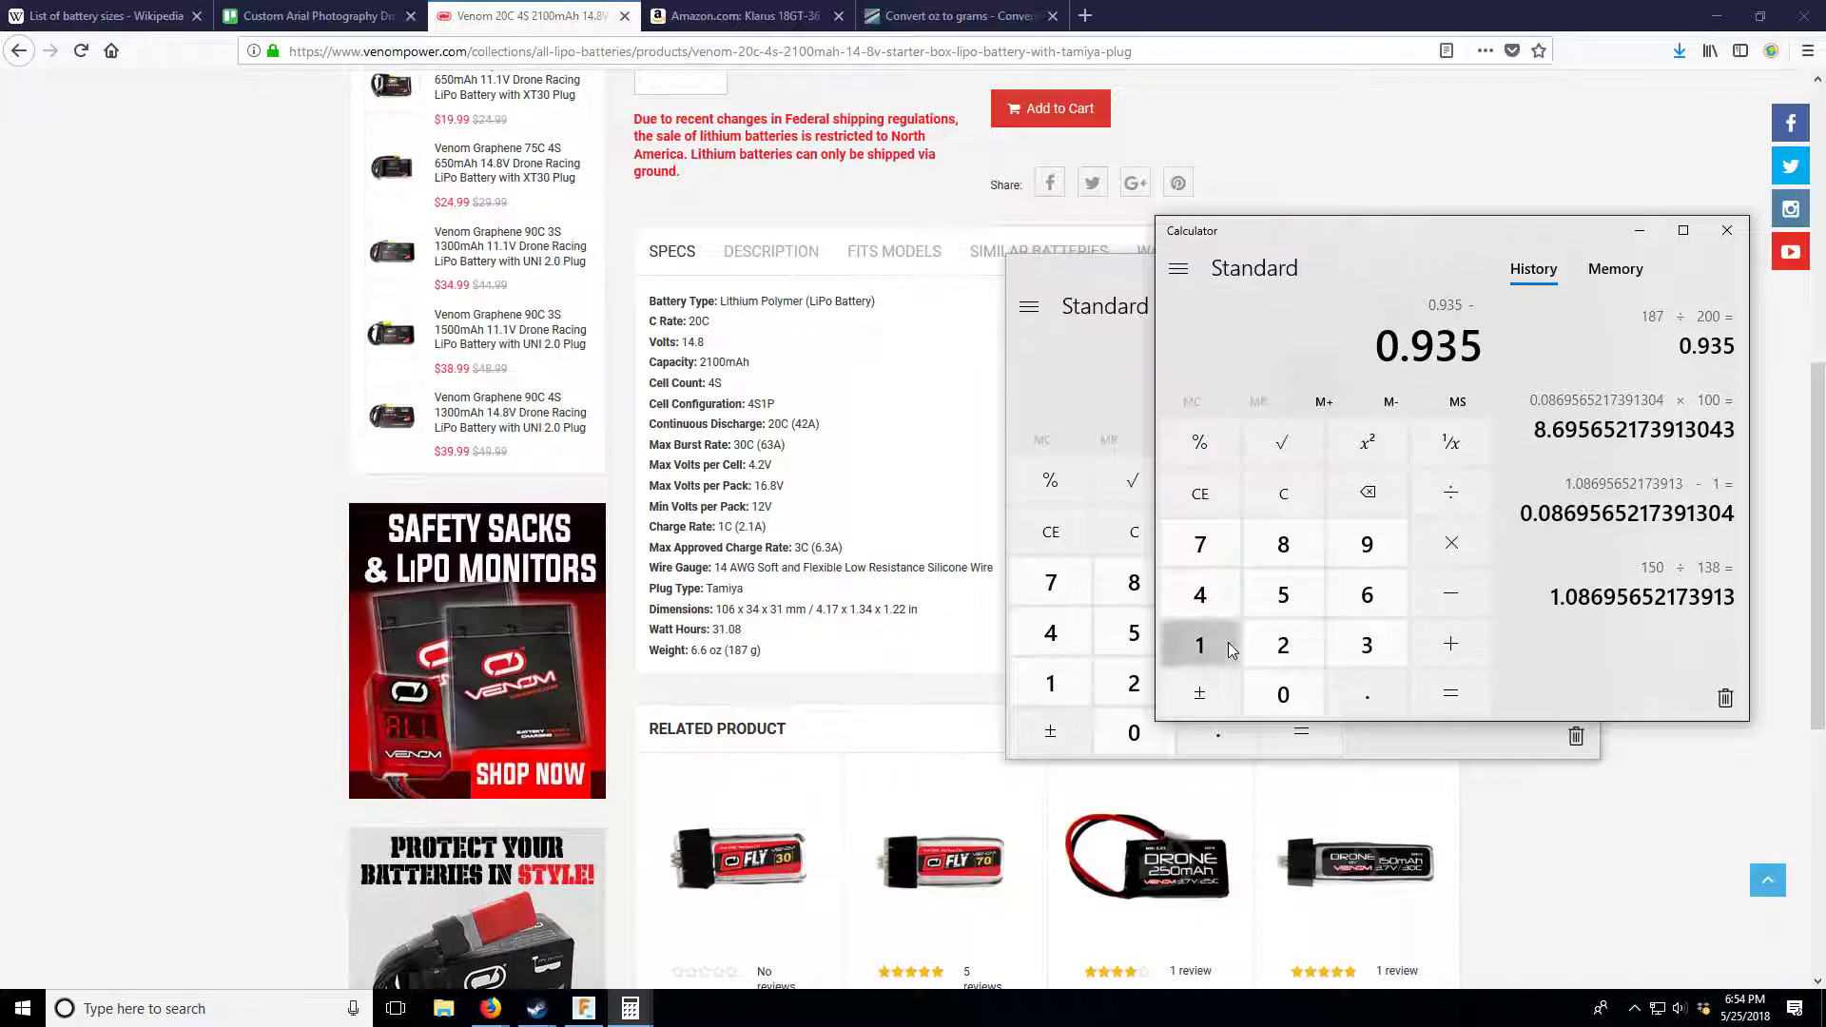
click(1446, 677)
click(1436, 542)
click(1201, 645)
click(1283, 695)
click(1283, 695)
click(1442, 690)
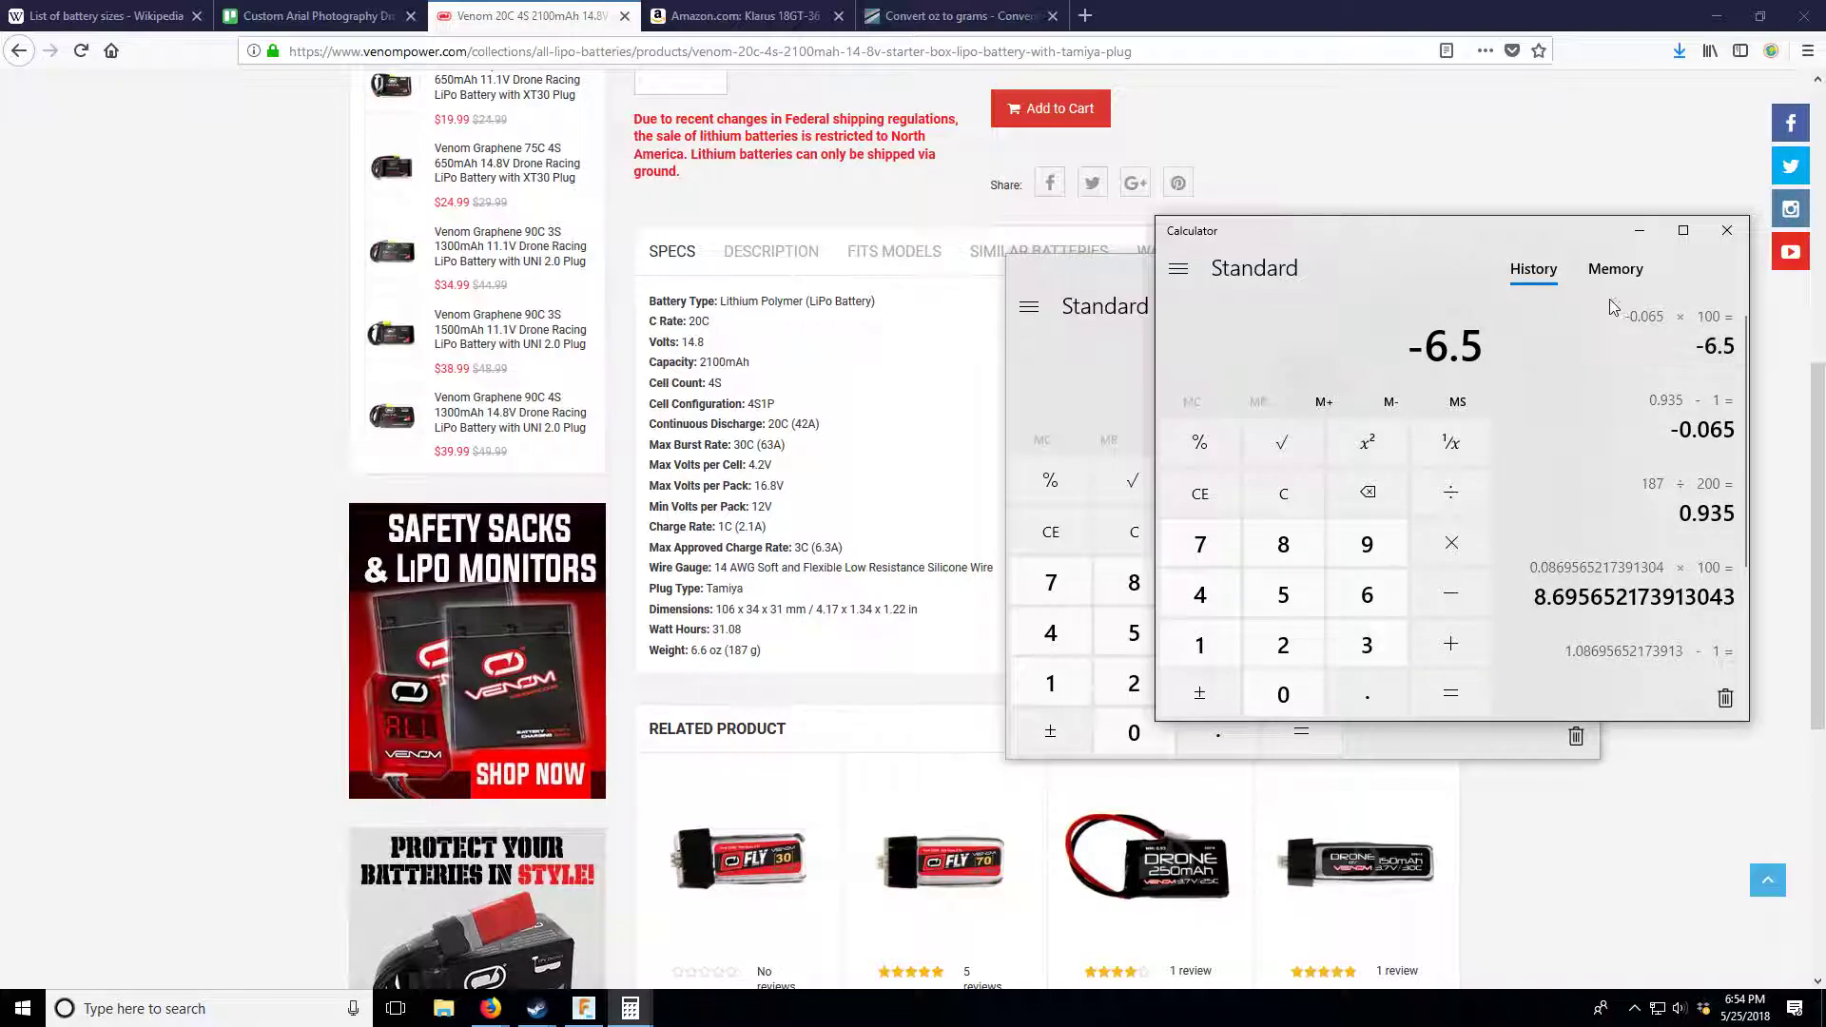
click(1726, 230)
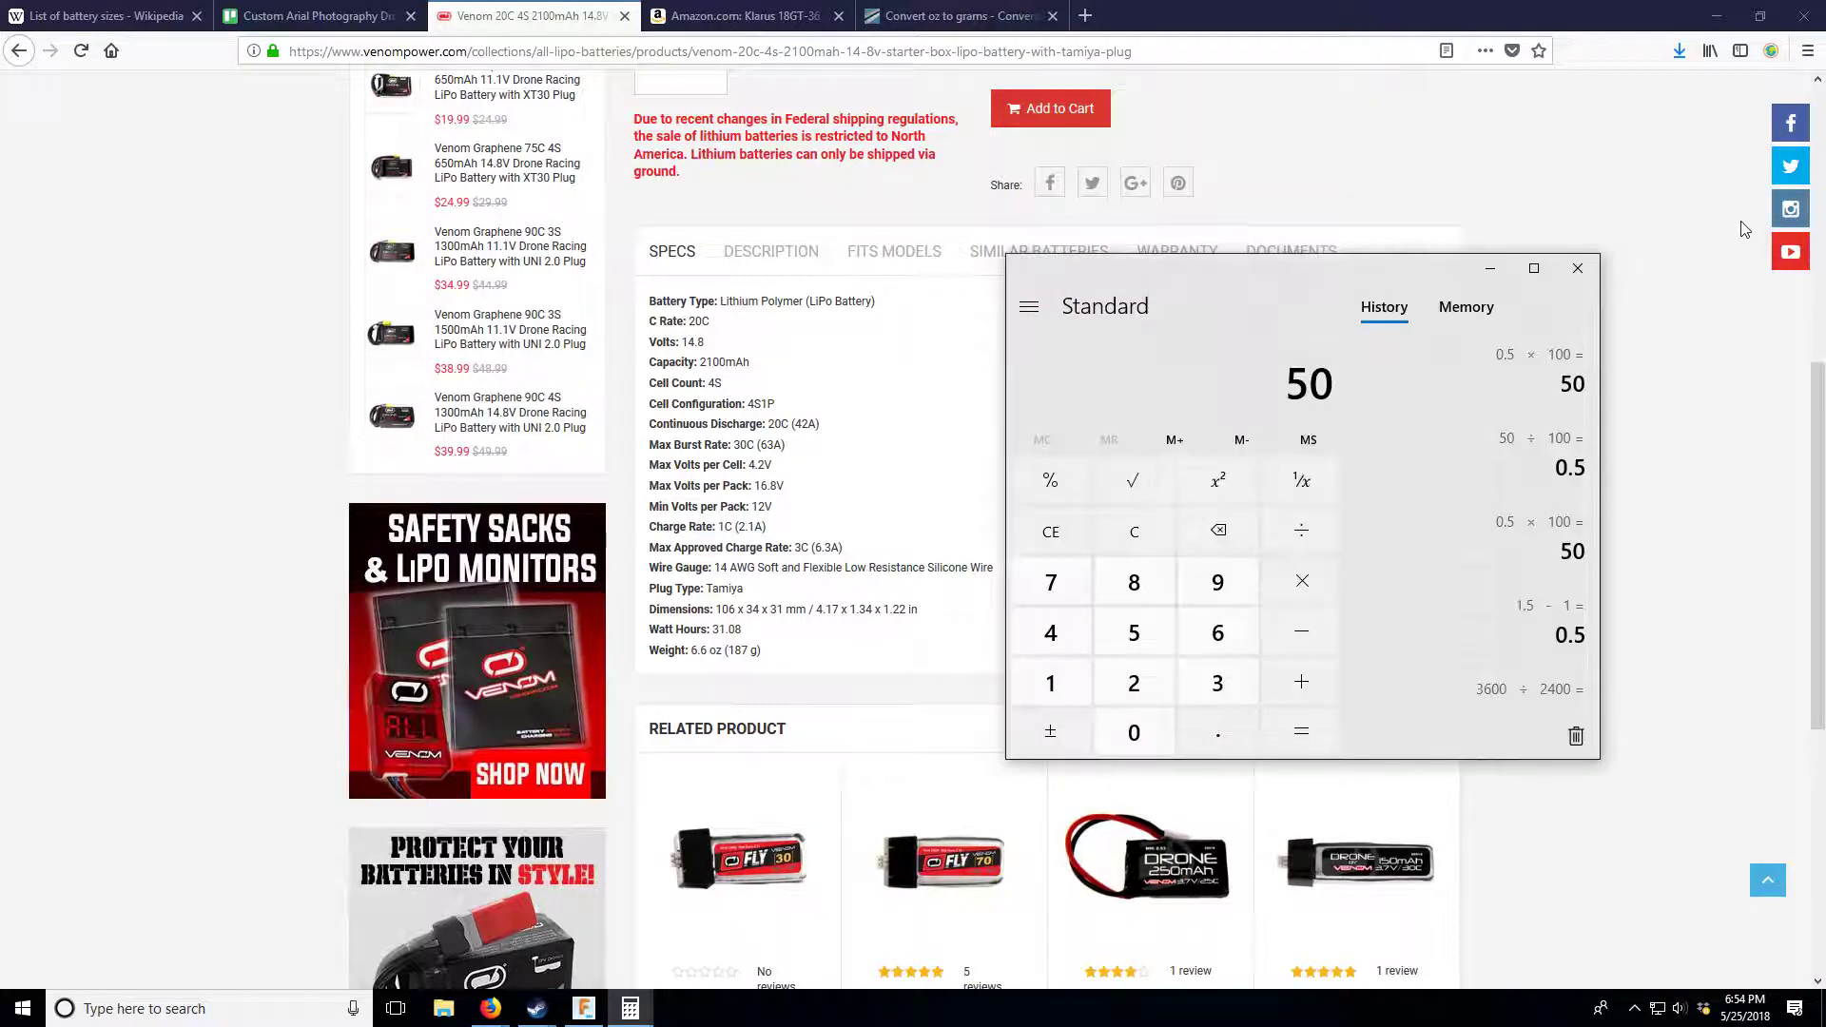
click(1489, 268)
- Review the Venom 20C 4S 2100mAh battery's price, capacity, discharge ratings and weight on its product page
scroll(1129, 543, up, 10)
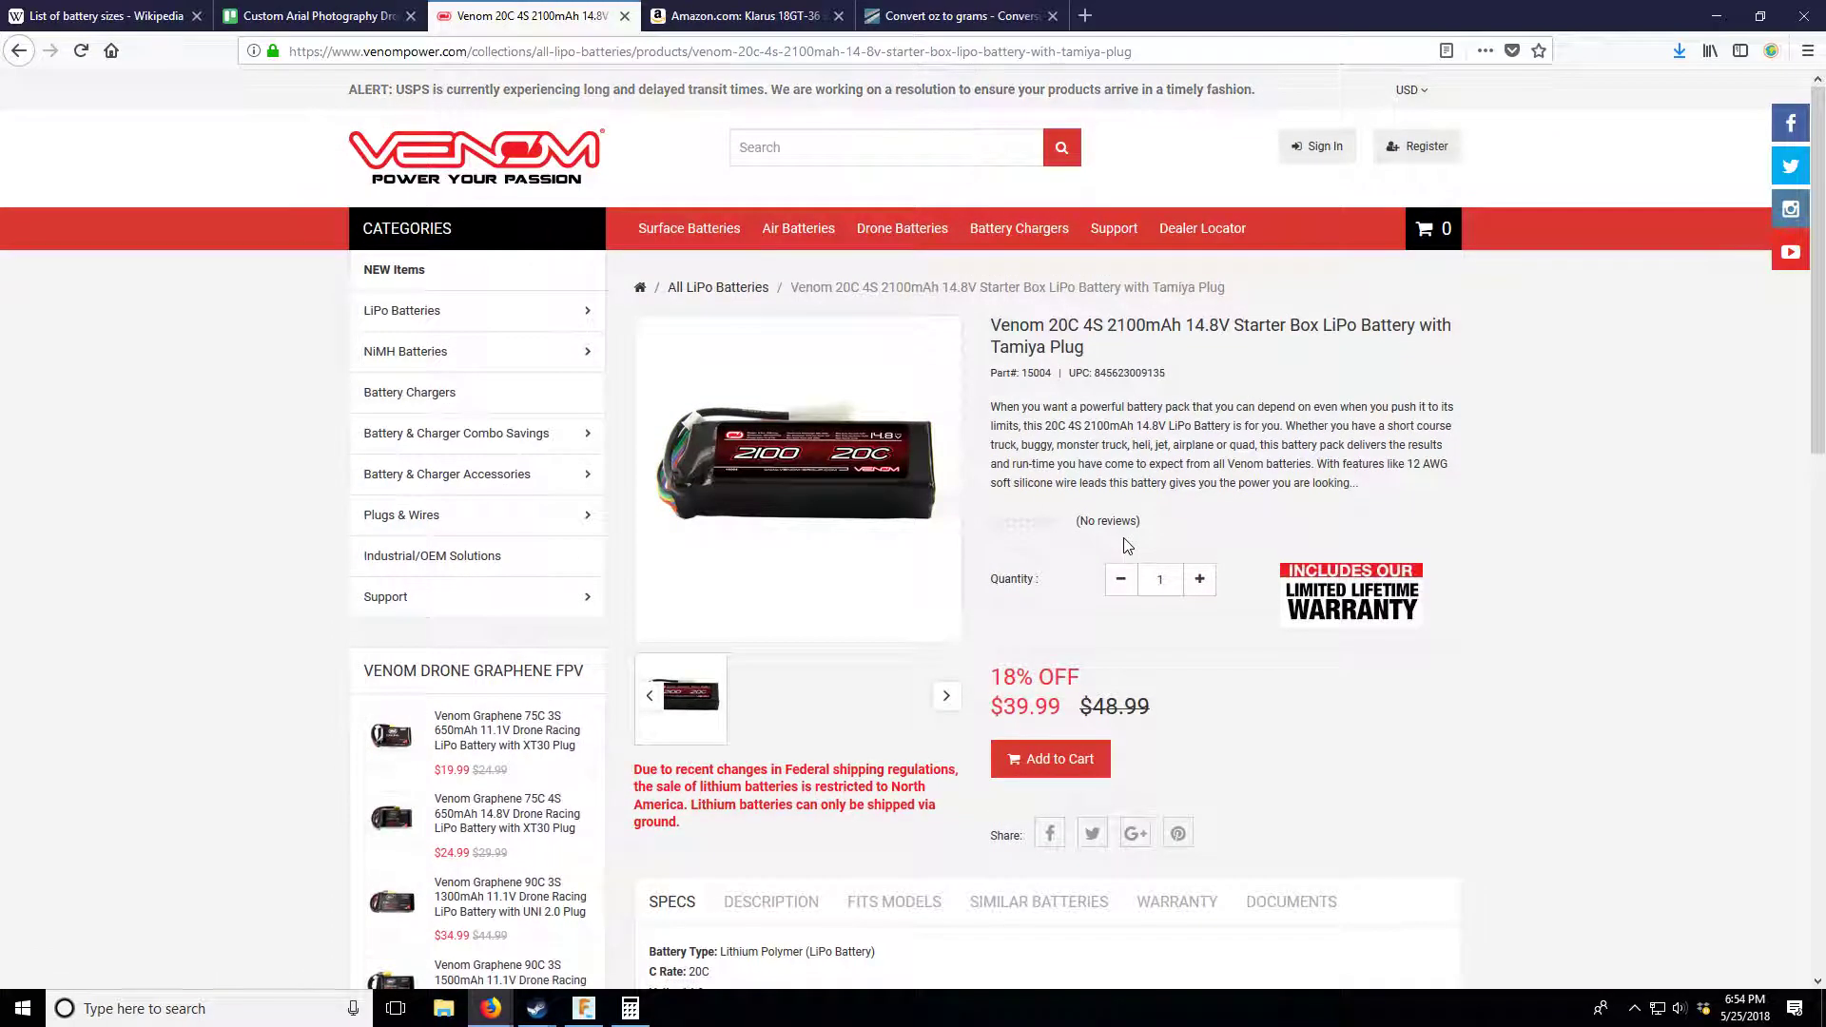
scroll(1113, 556, down, 7)
drag(768, 658, 735, 668)
scroll(892, 674, down, 1)
scroll(893, 674, up, 2)
scroll(893, 674, up, 3)
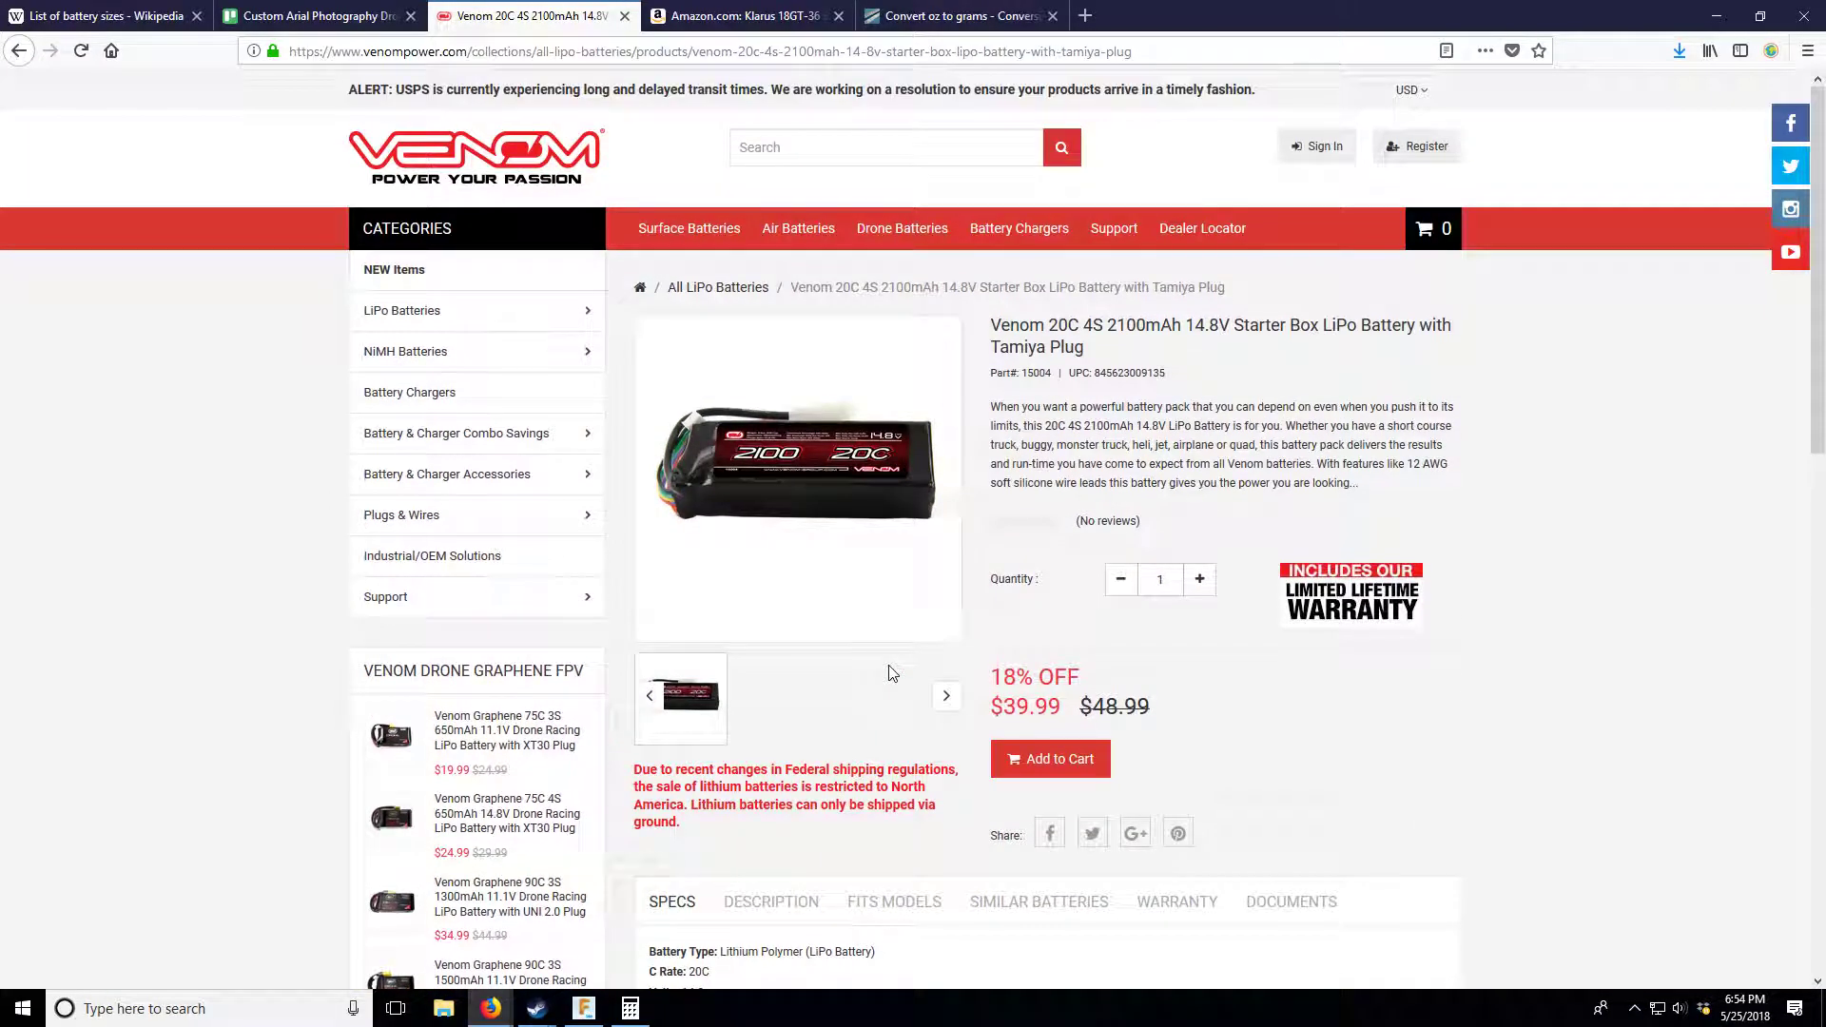
scroll(893, 674, down, 1)
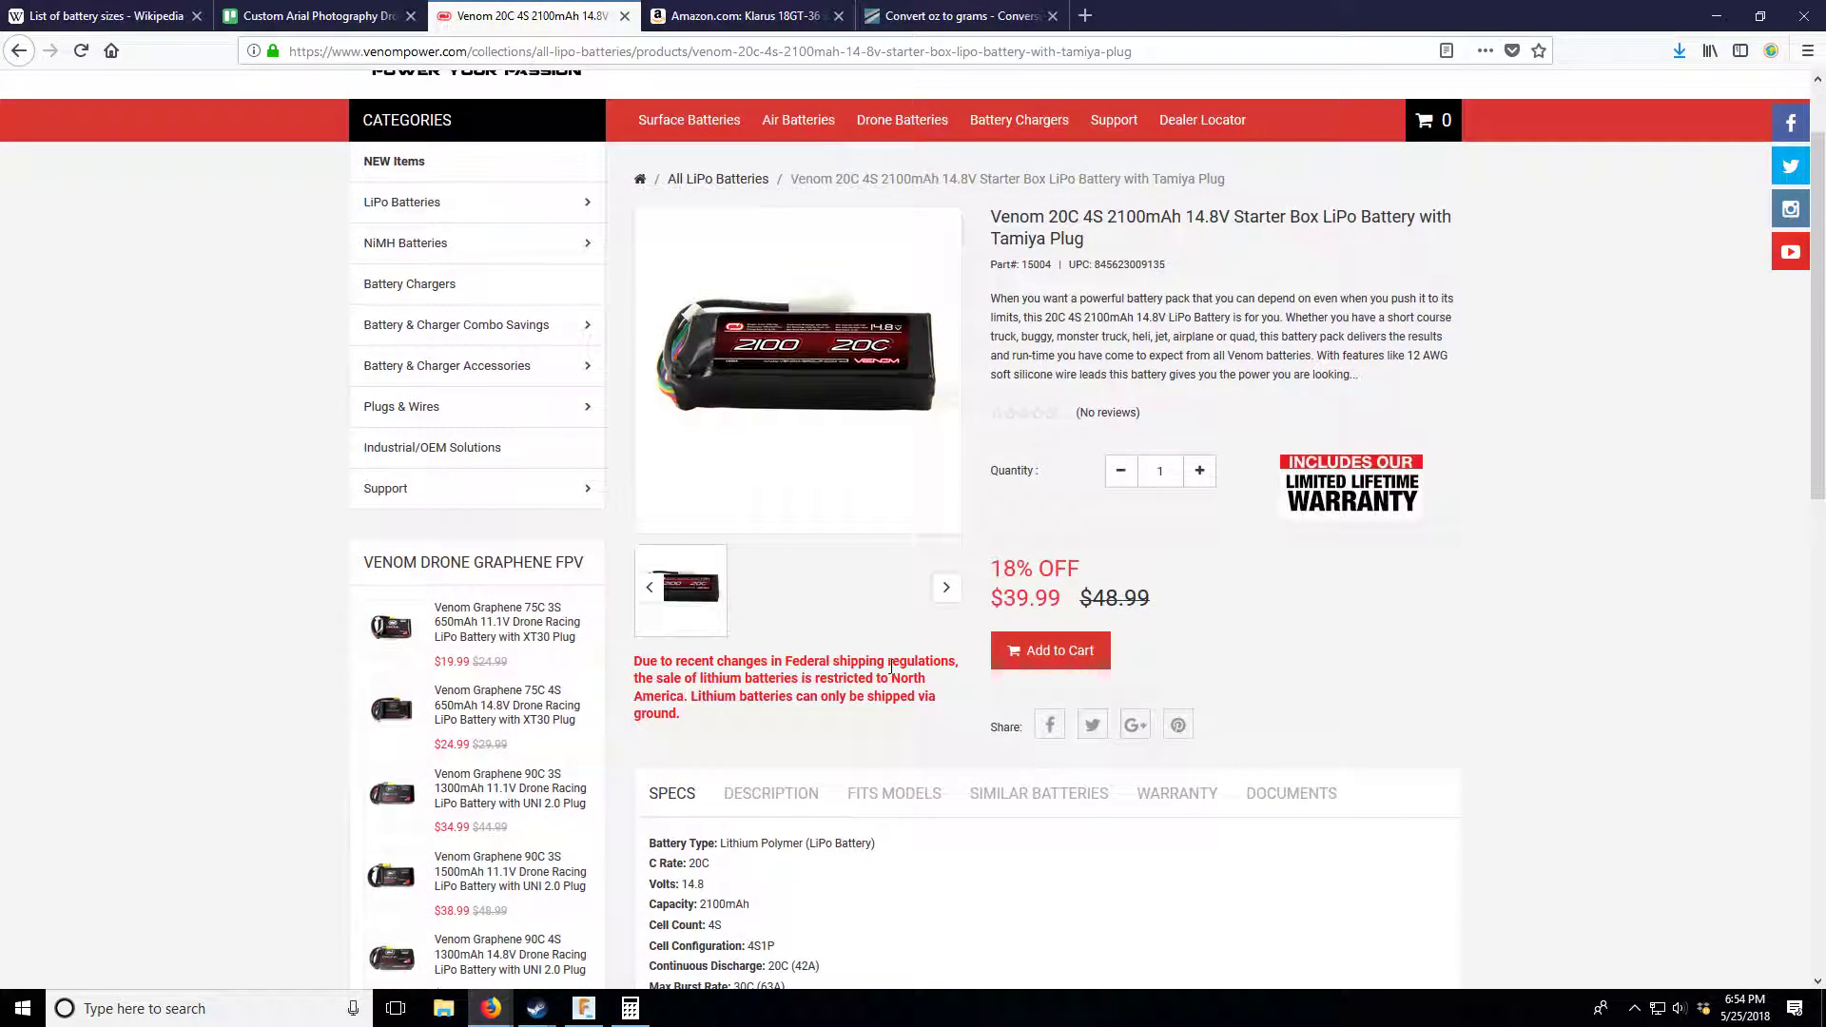
scroll(891, 667, down, 2)
scroll(897, 674, up, 3)
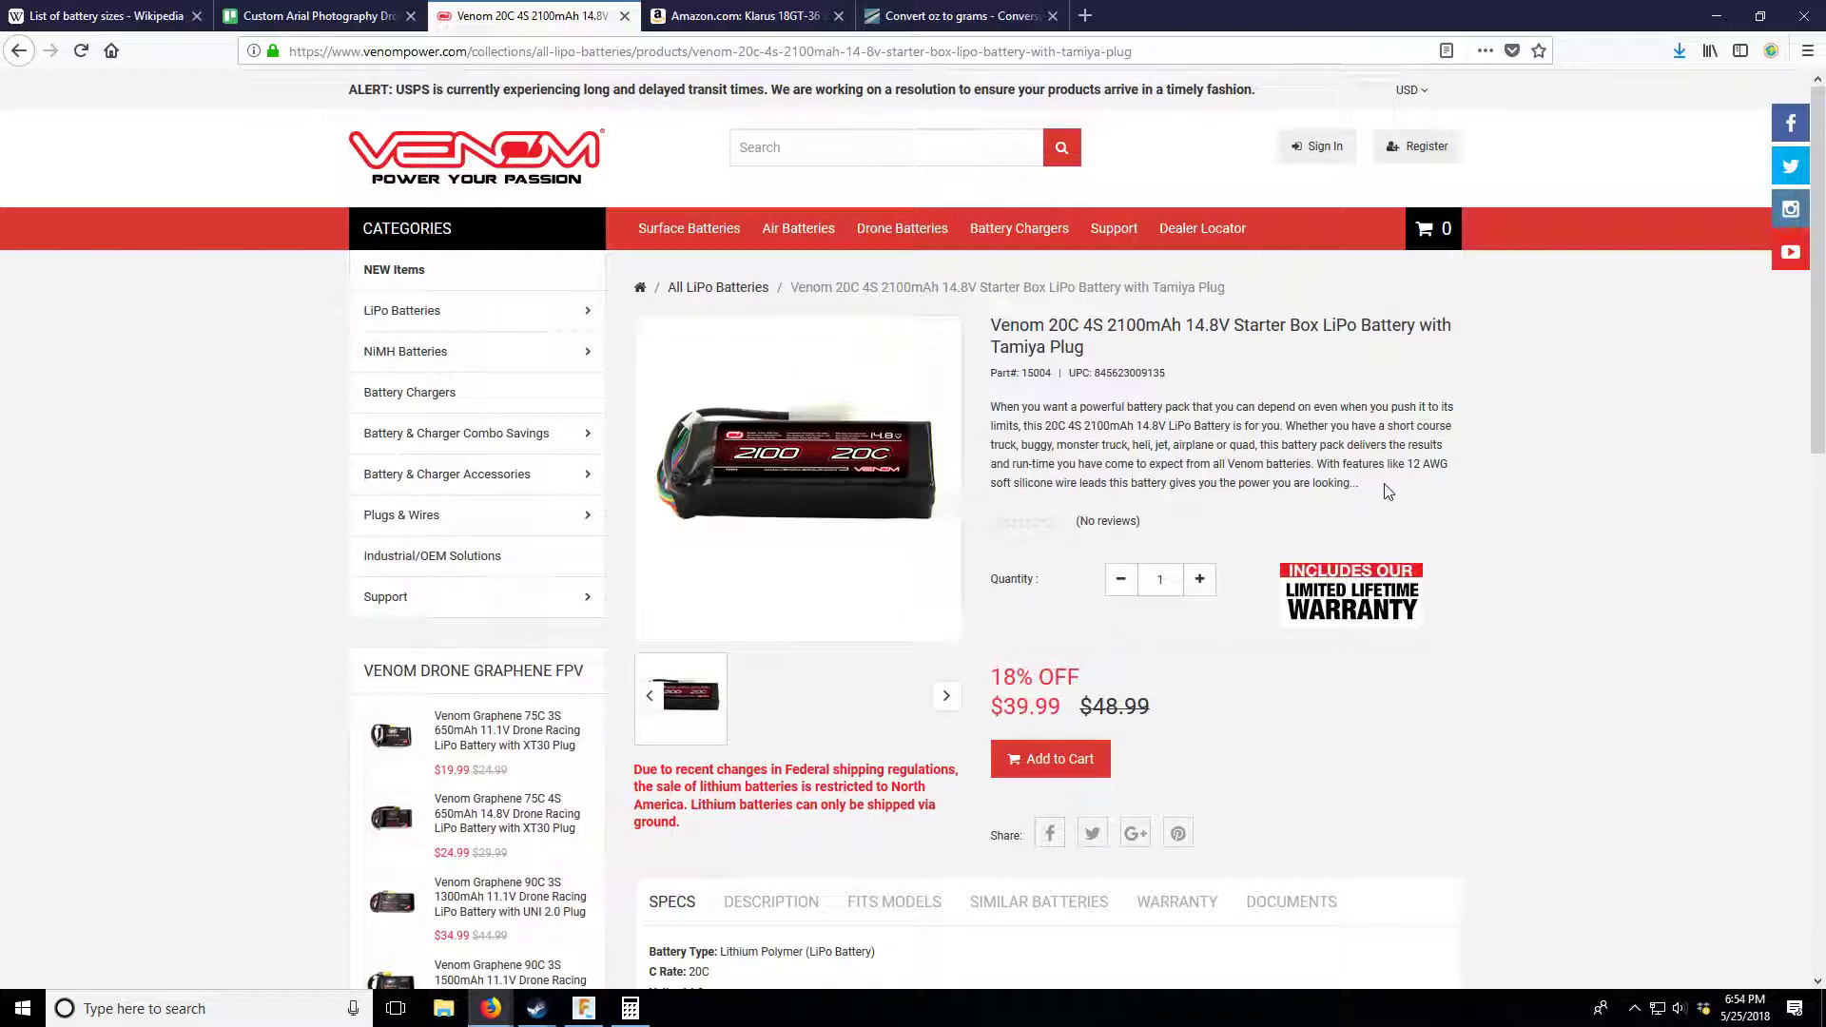
- Return to the Amazon results for 18650 3600 mah and open the DOCA 3.7V 3600mAh two-pack
click(737, 16)
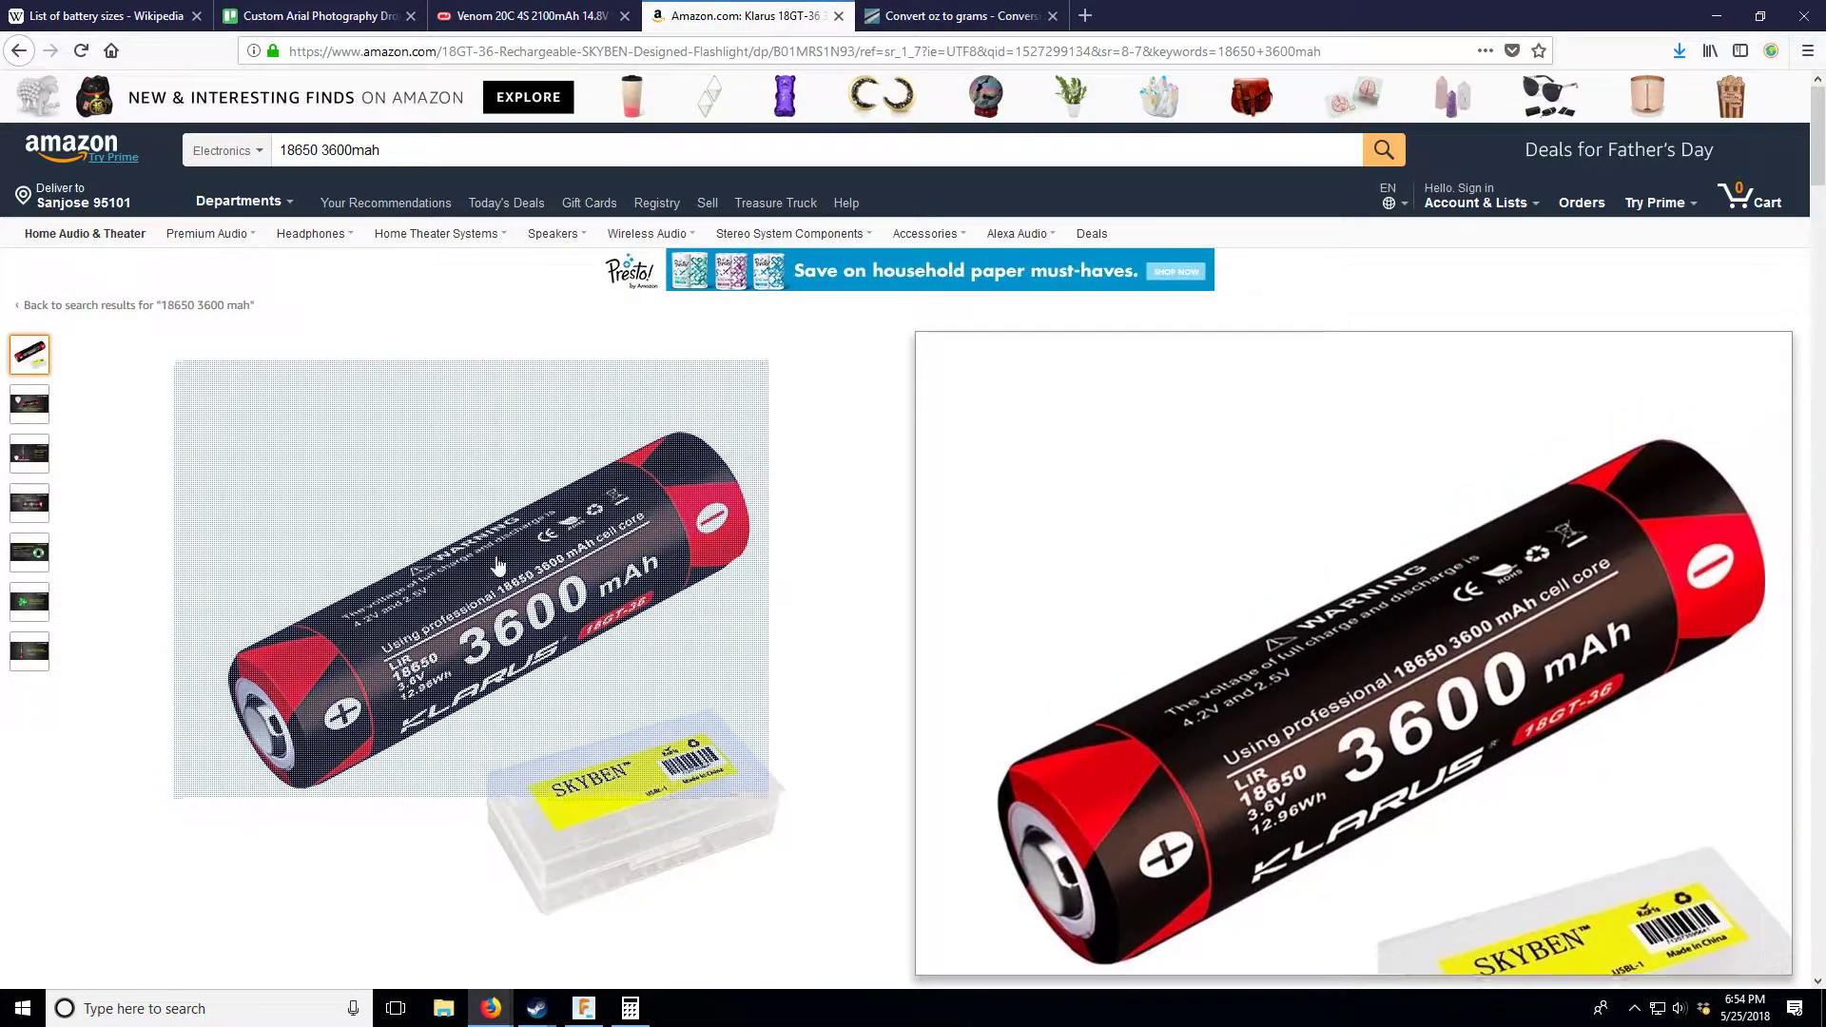
click(27, 57)
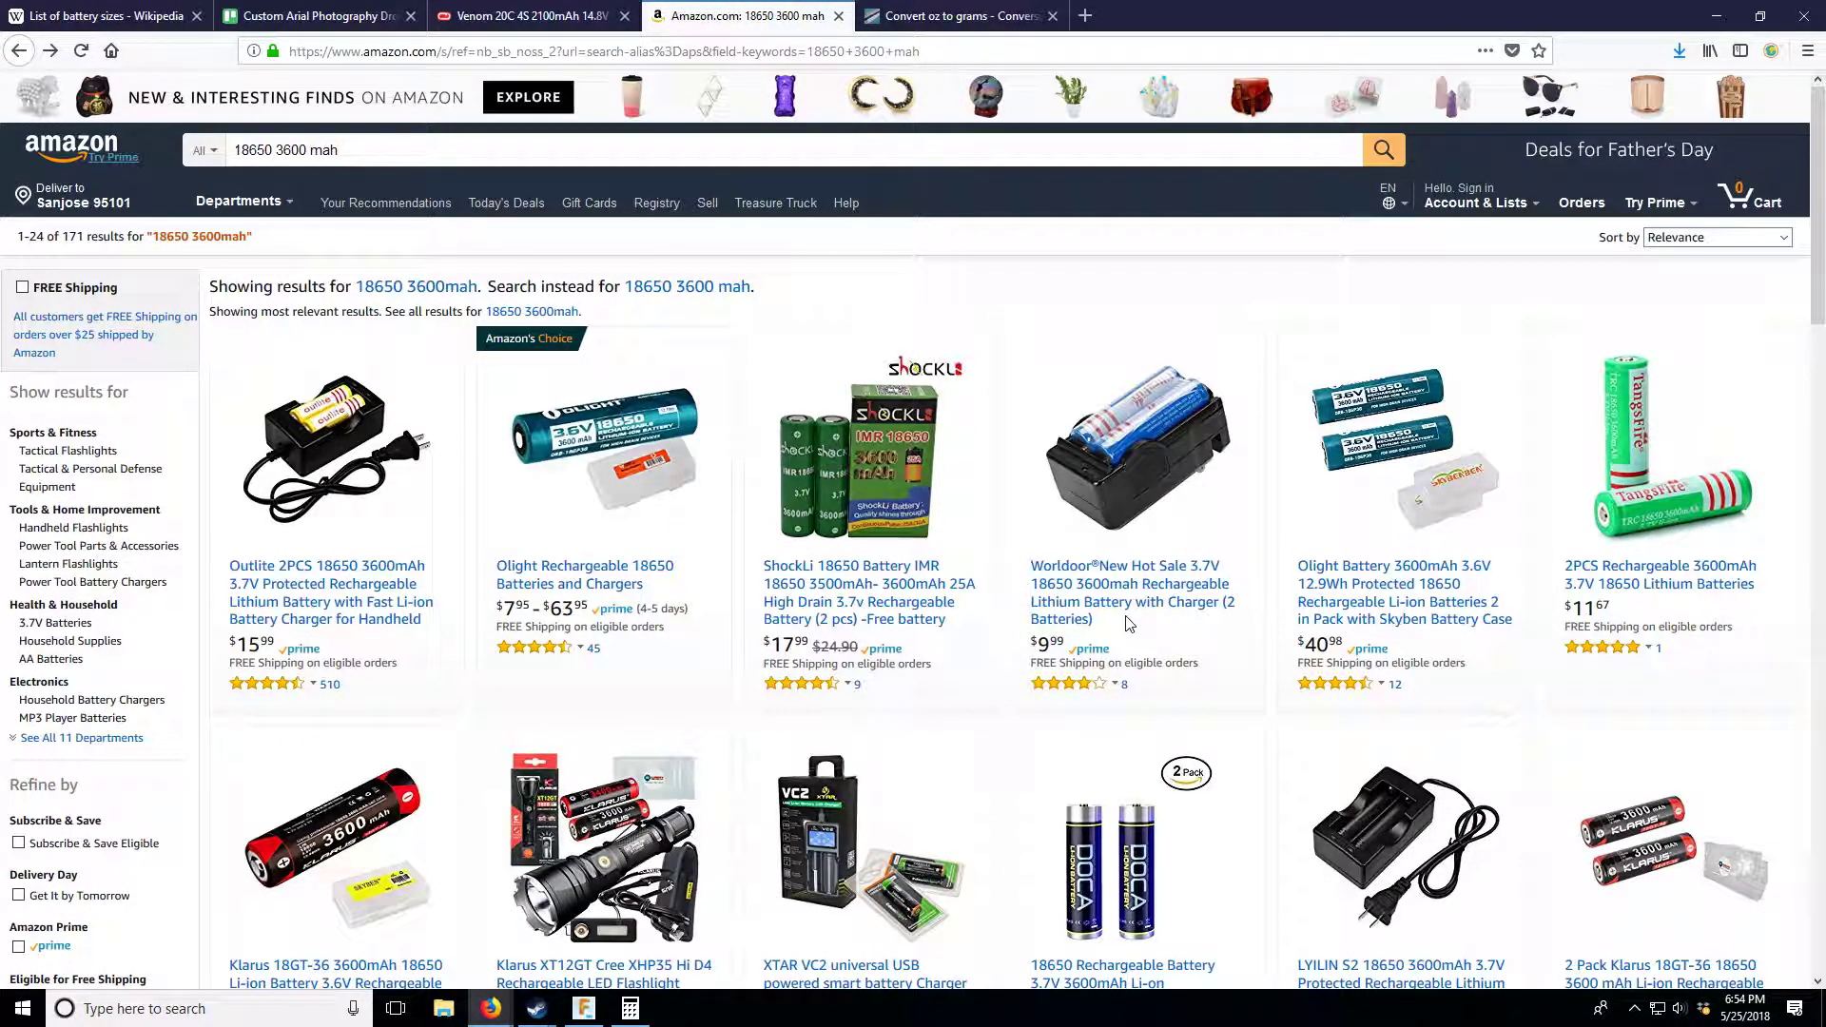
scroll(1173, 824, down, 5)
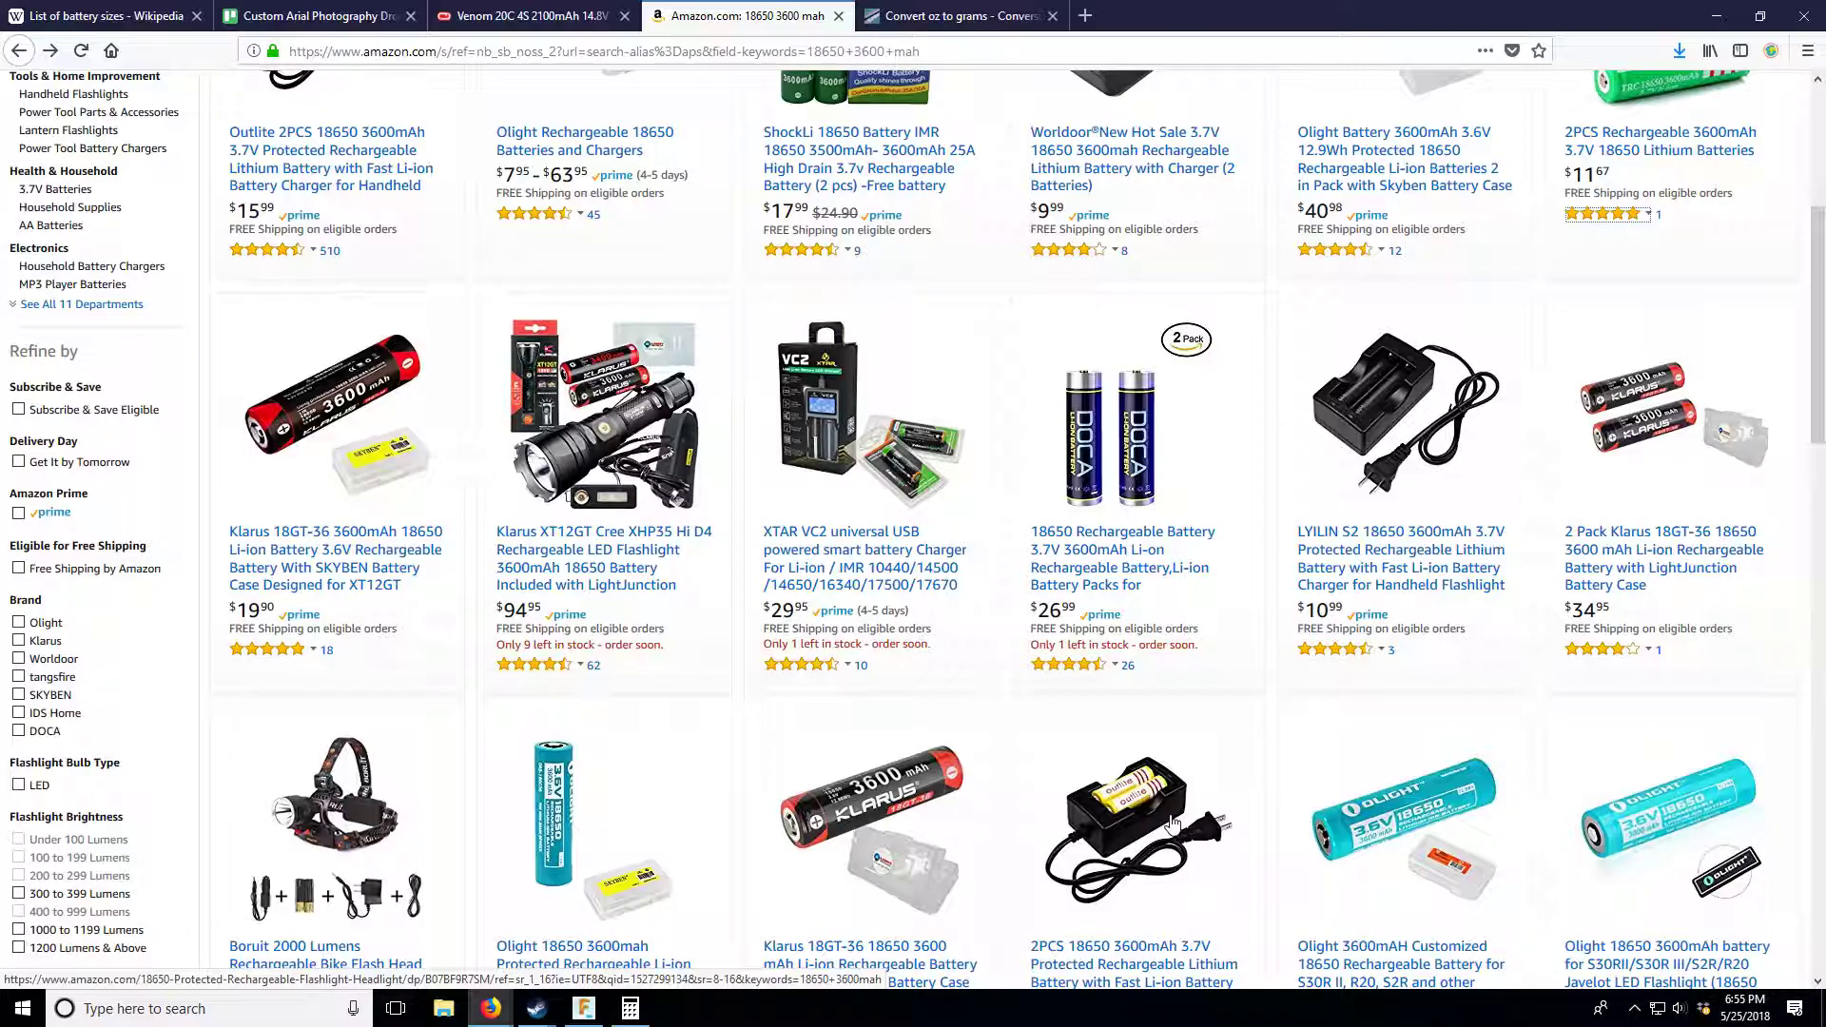
click(1122, 551)
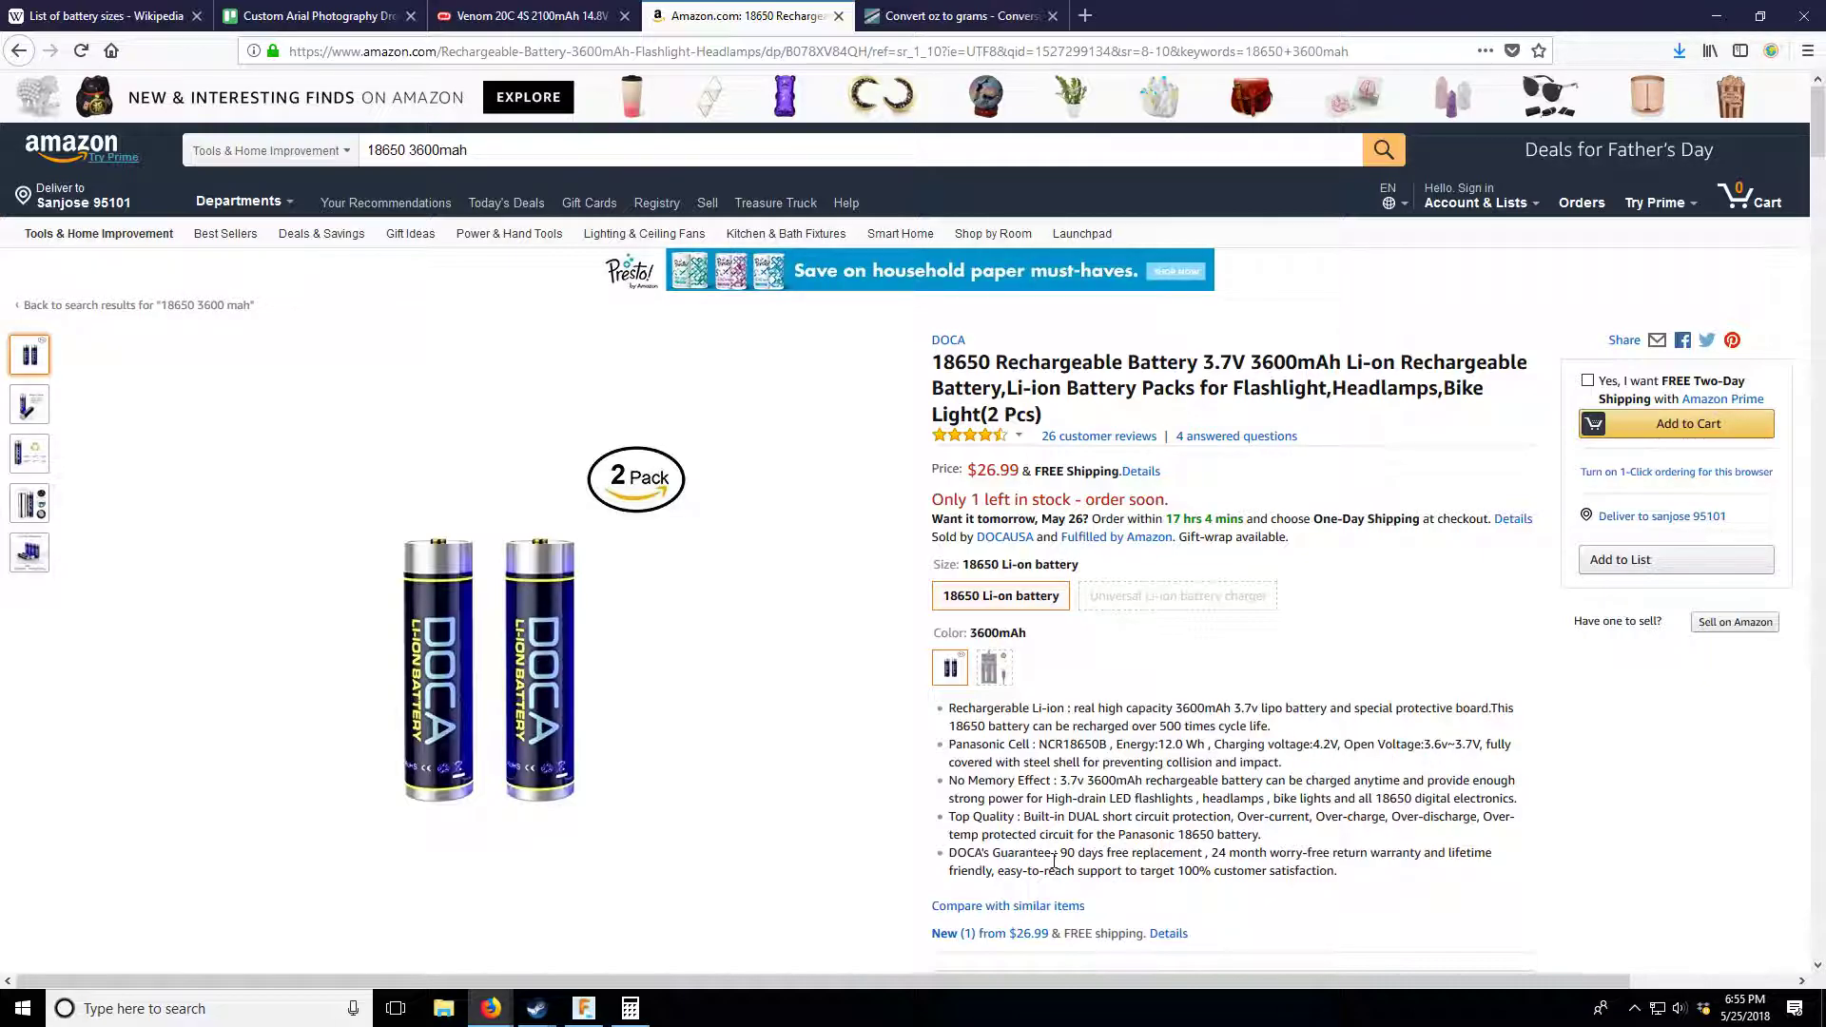
- Check the DOCA battery's specification list for discharge current, cut-off voltage and weight
scroll(1237, 869, down, 20)
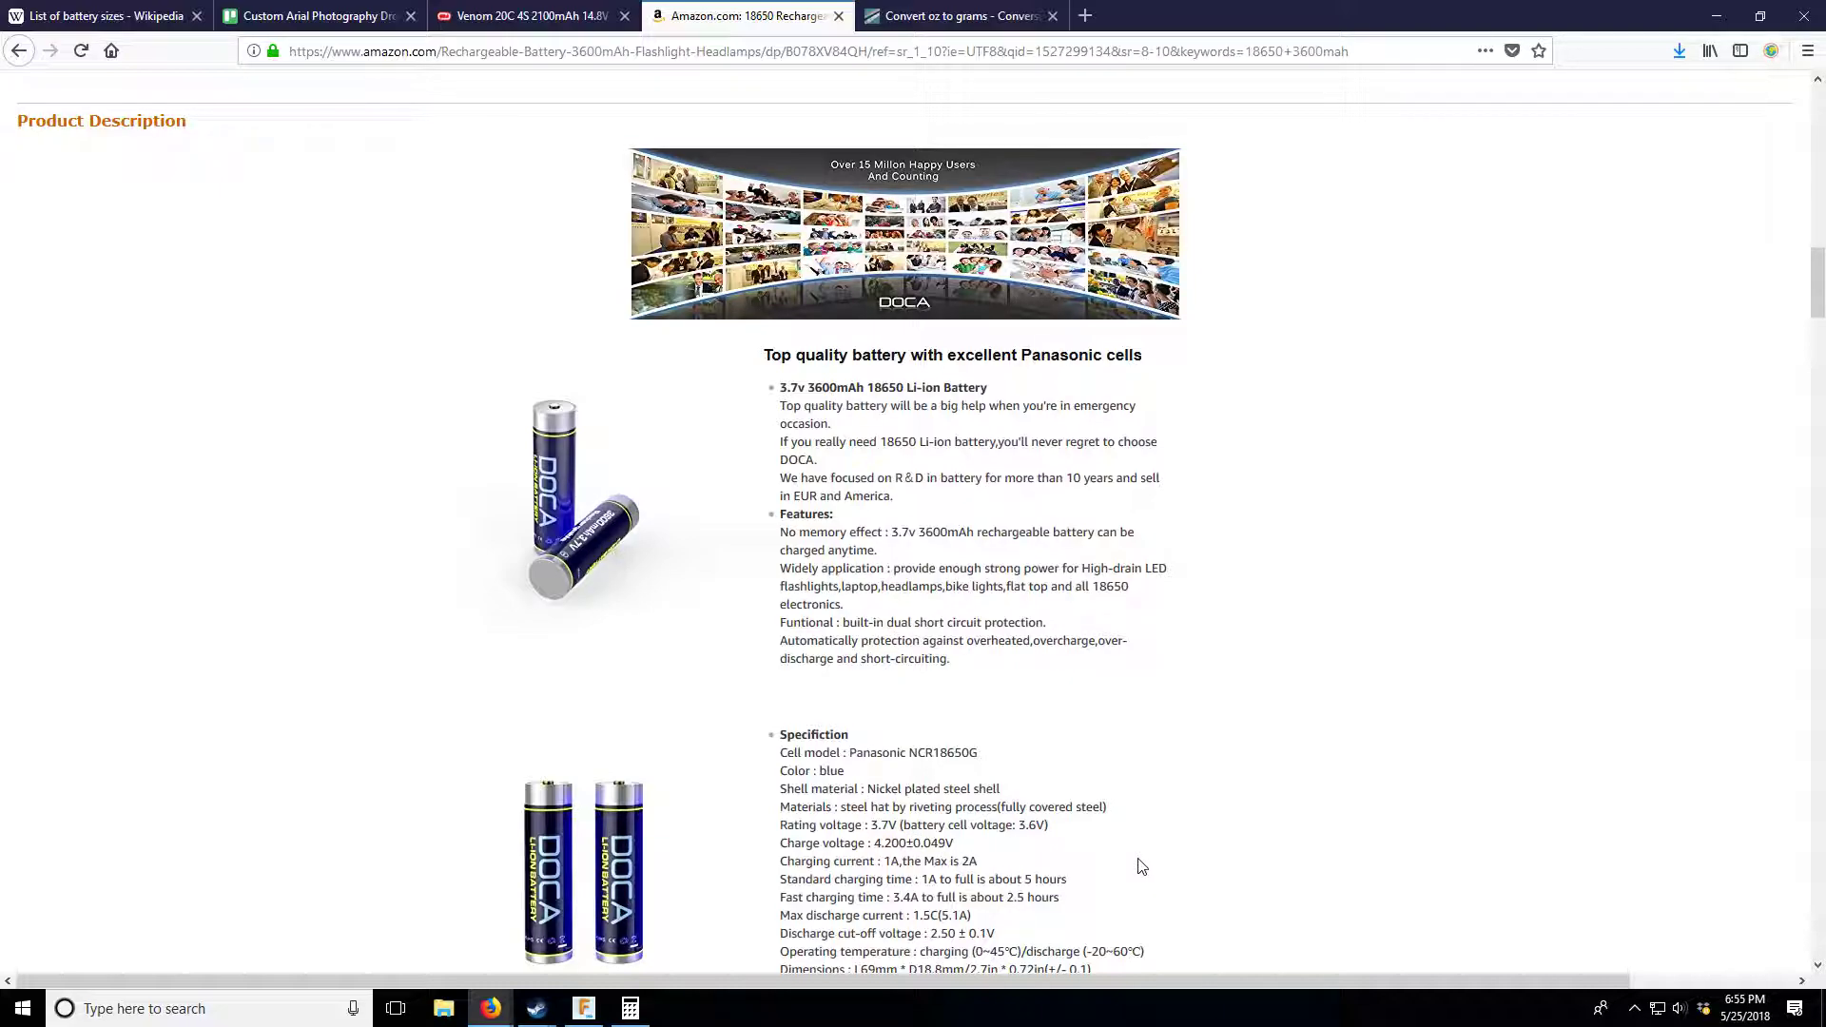
scroll(1142, 866, down, 2)
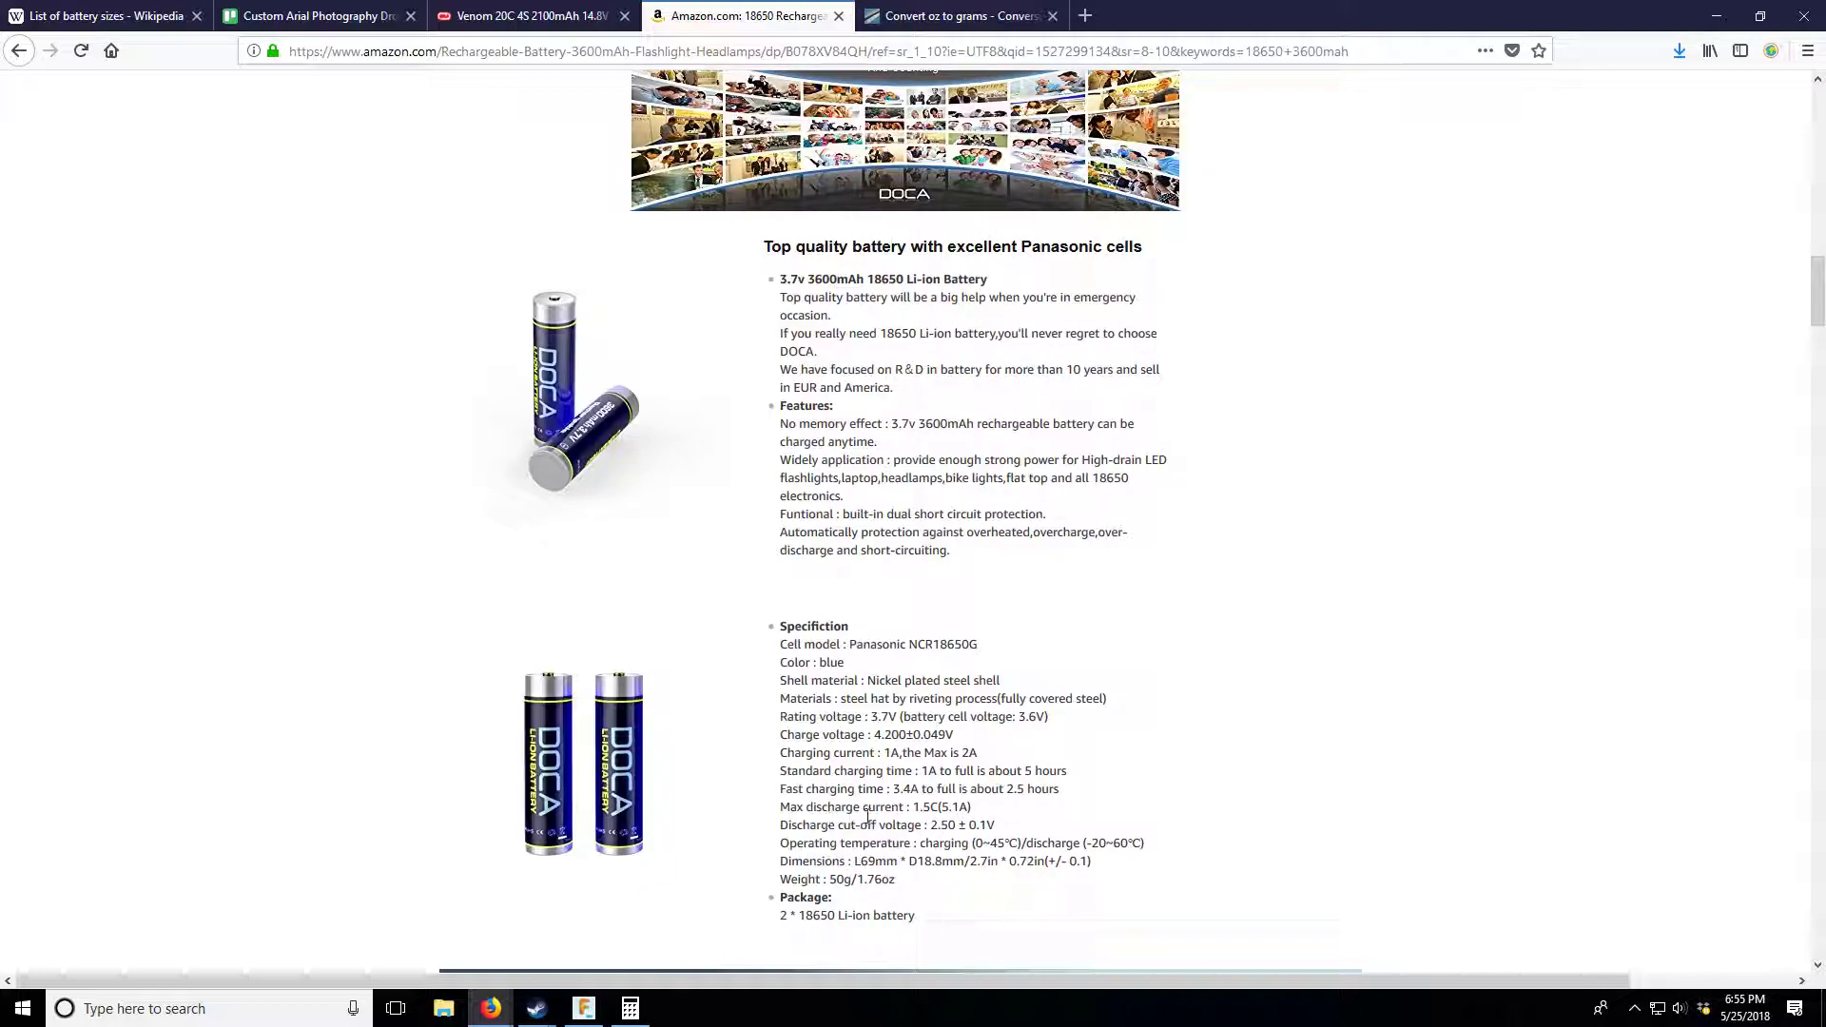
drag(931, 823, 1014, 834)
click(1014, 833)
- Go back to the Amazon search results and browse the other 18650 3600mAh batteries and their prices
click(21, 50)
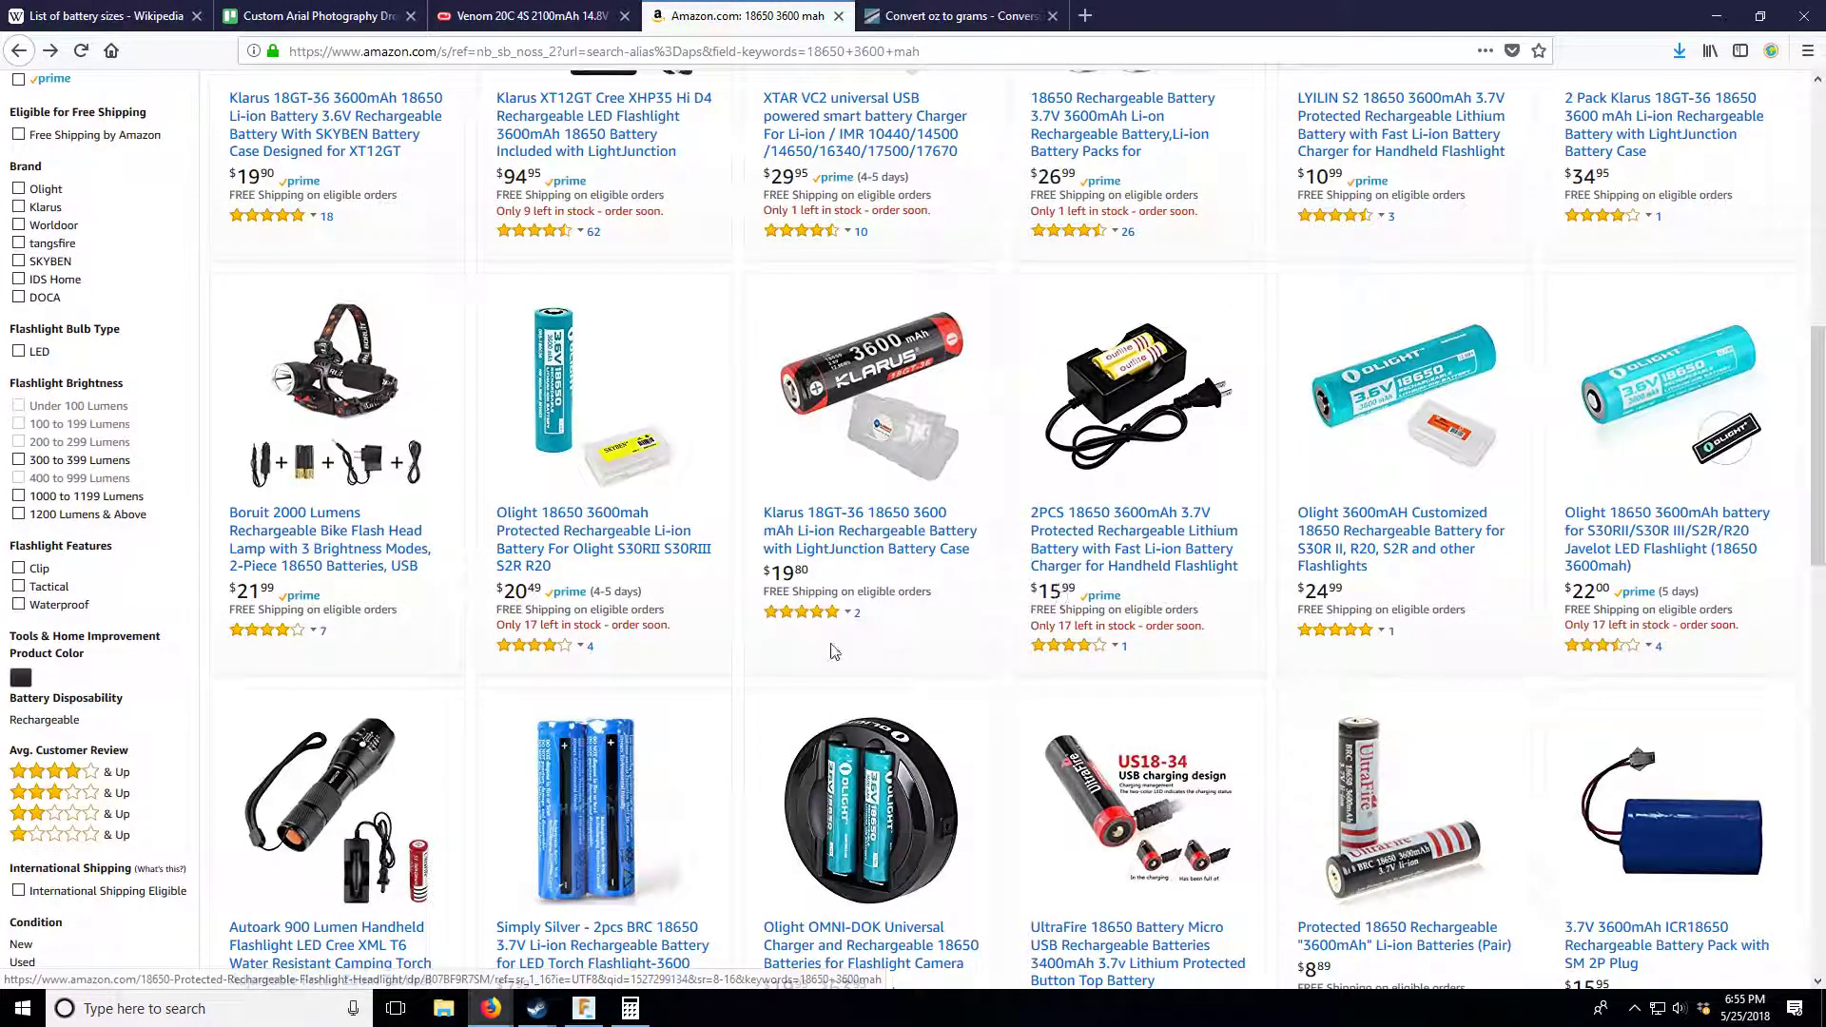
scroll(777, 667, up, 8)
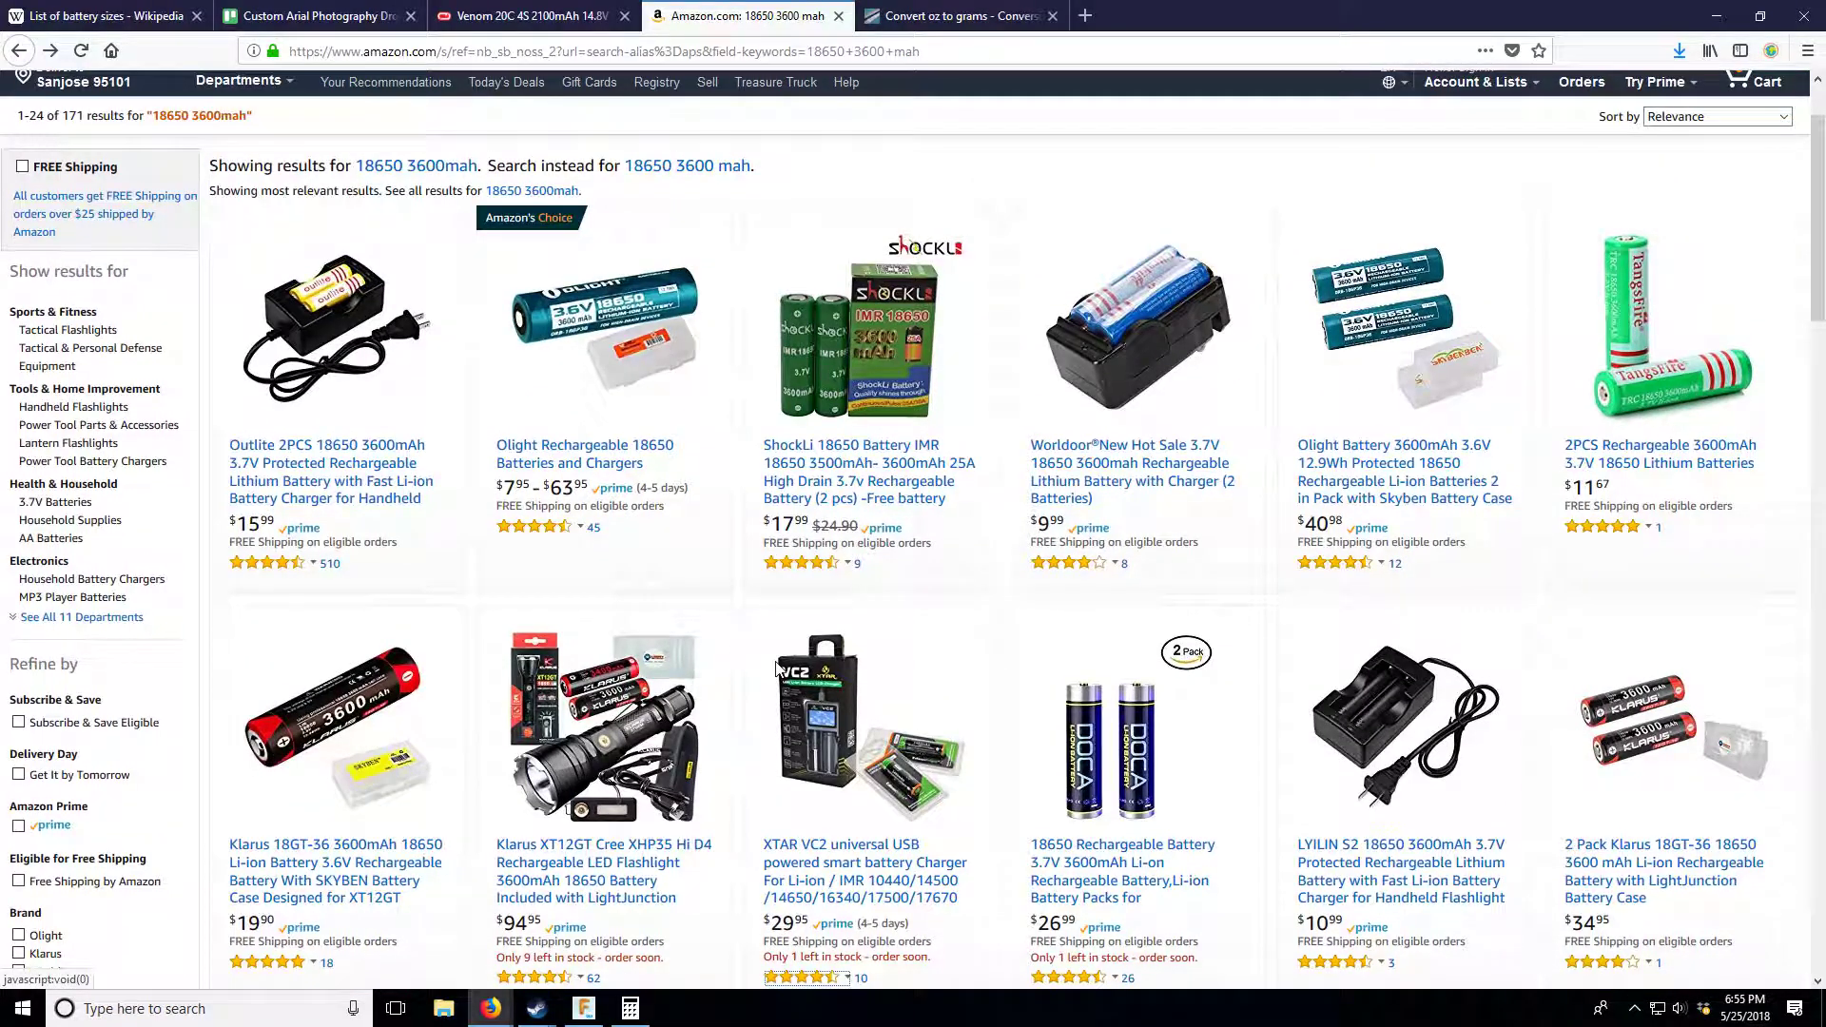
scroll(777, 668, down, 7)
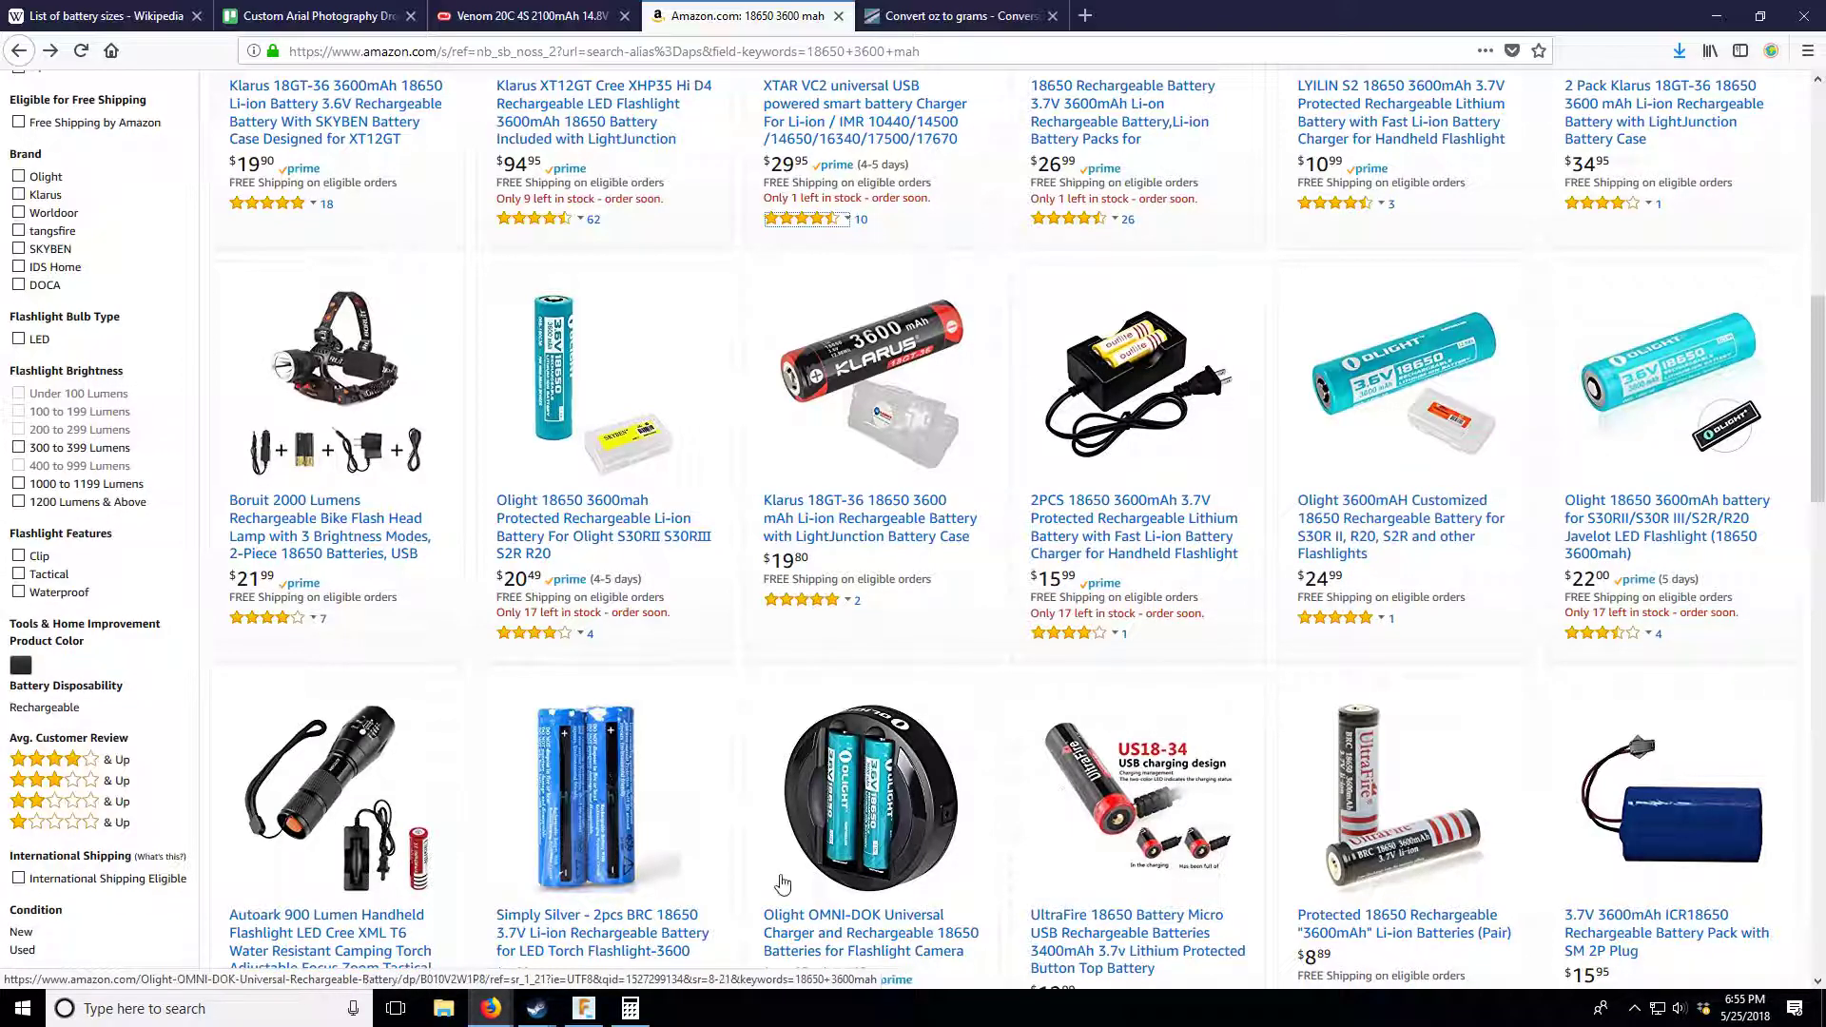
scroll(782, 885, down, 6)
scroll(779, 877, up, 3)
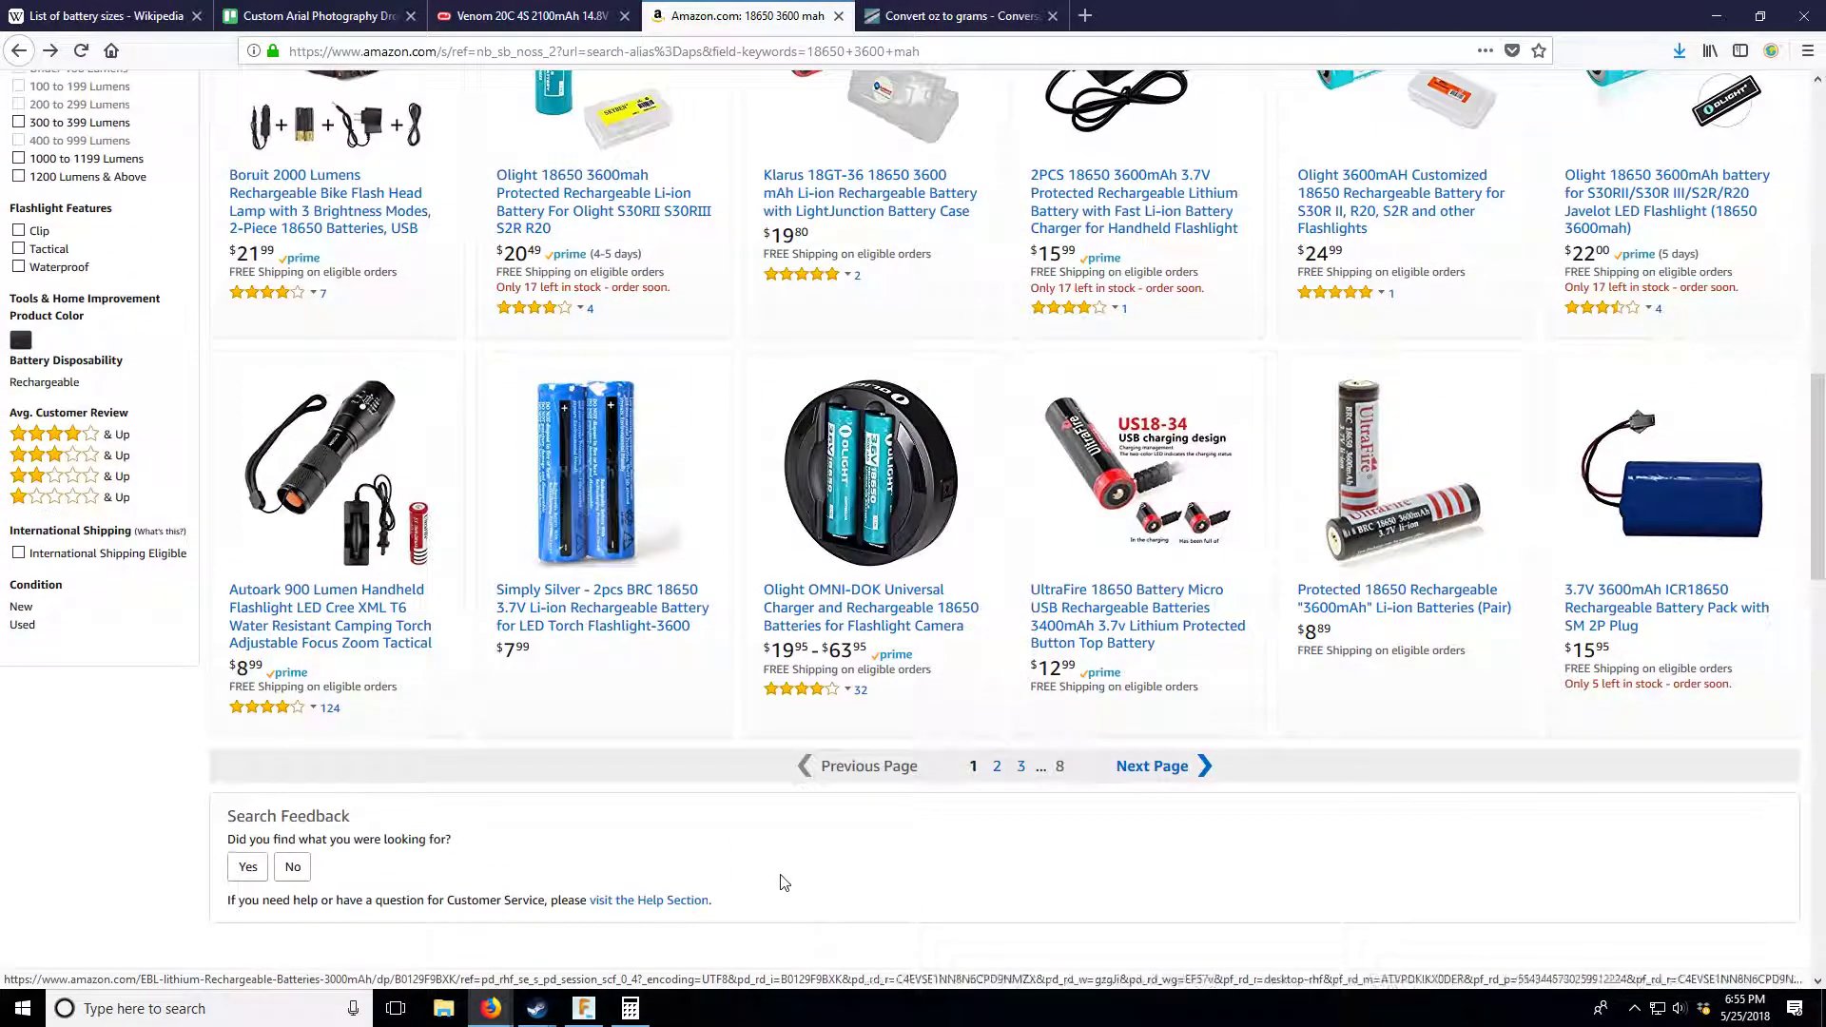
scroll(782, 883, up, 15)
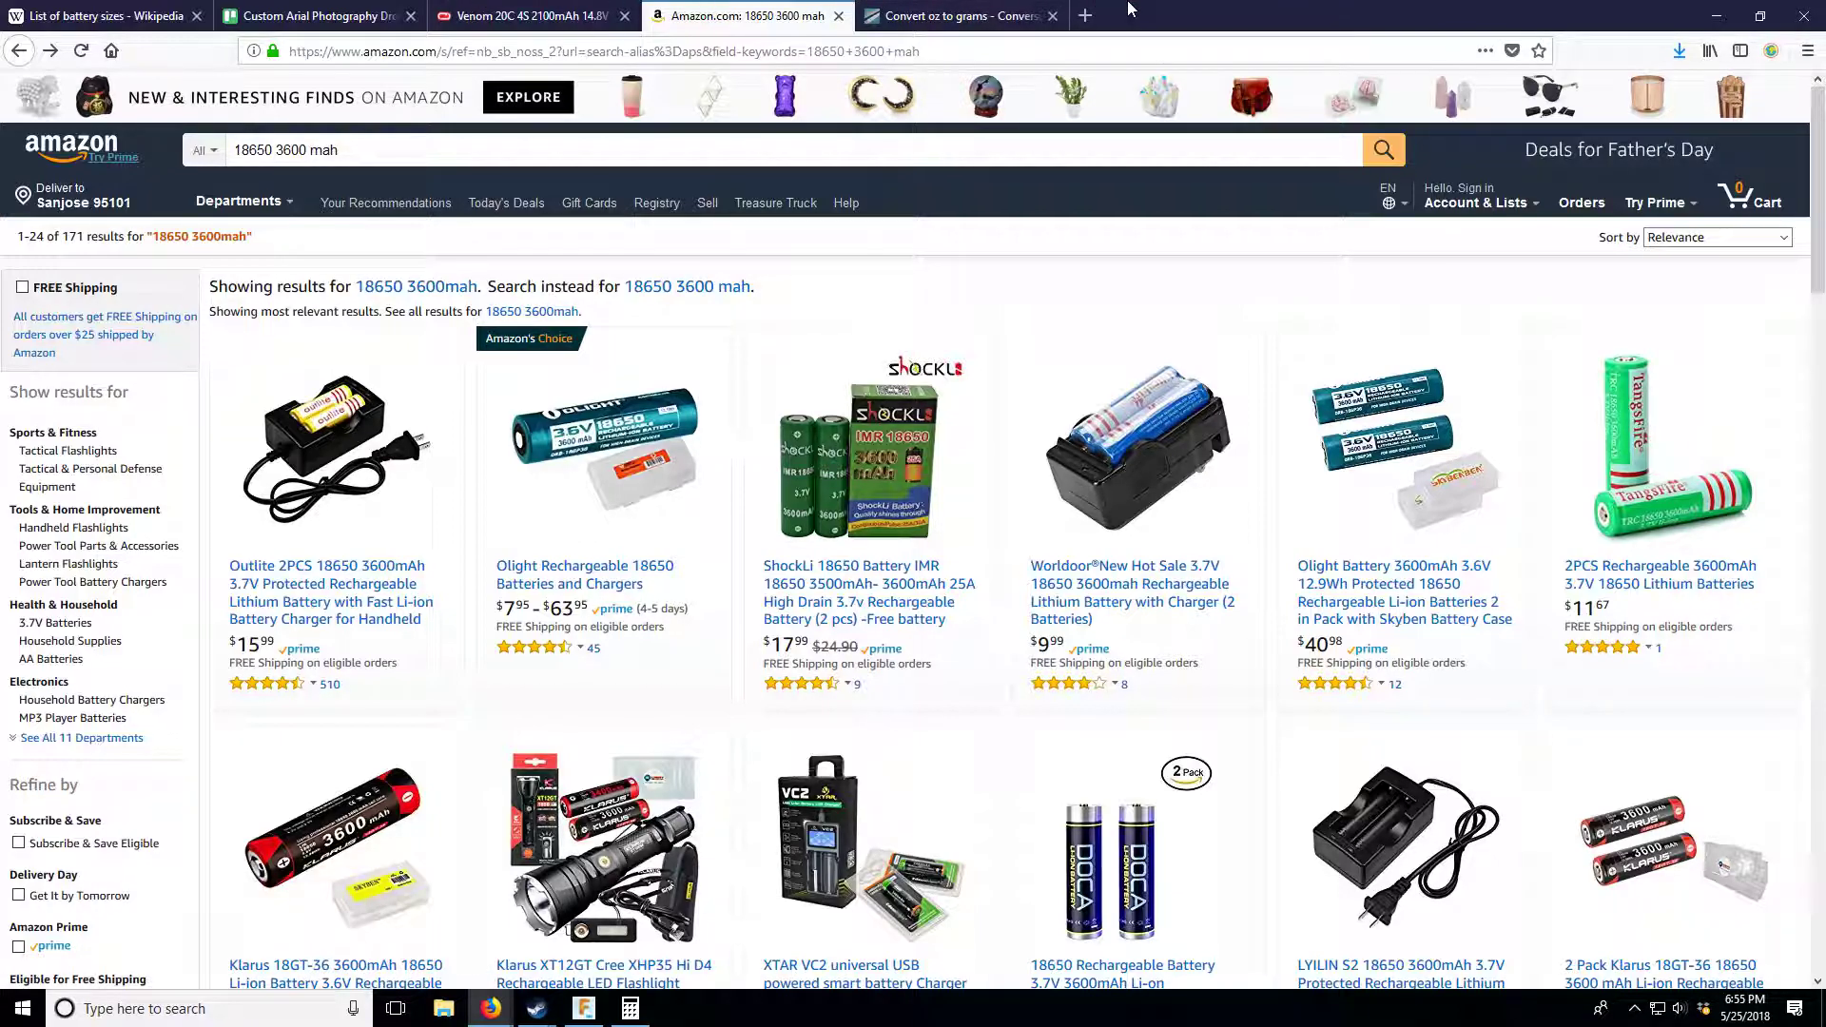
- Search the web for hobbyking in a new browser tab and open the HobbyKing store
click(1092, 10)
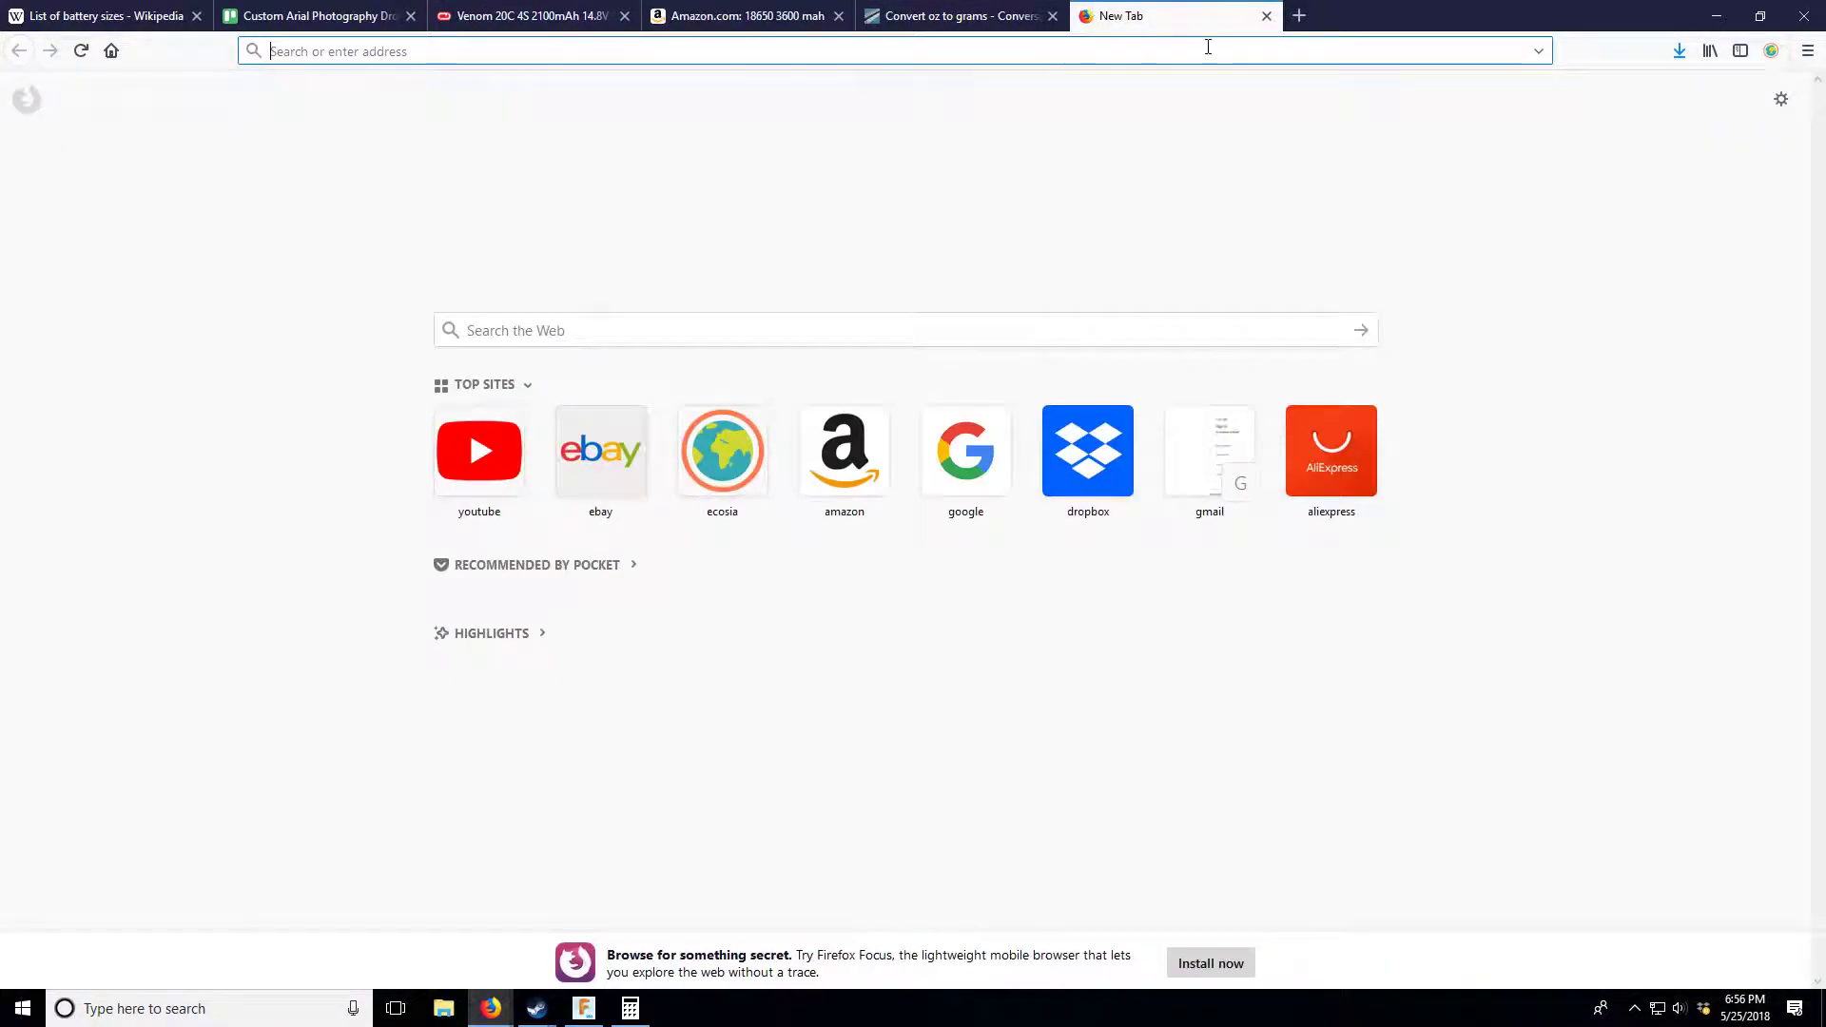
text(hobbyking)
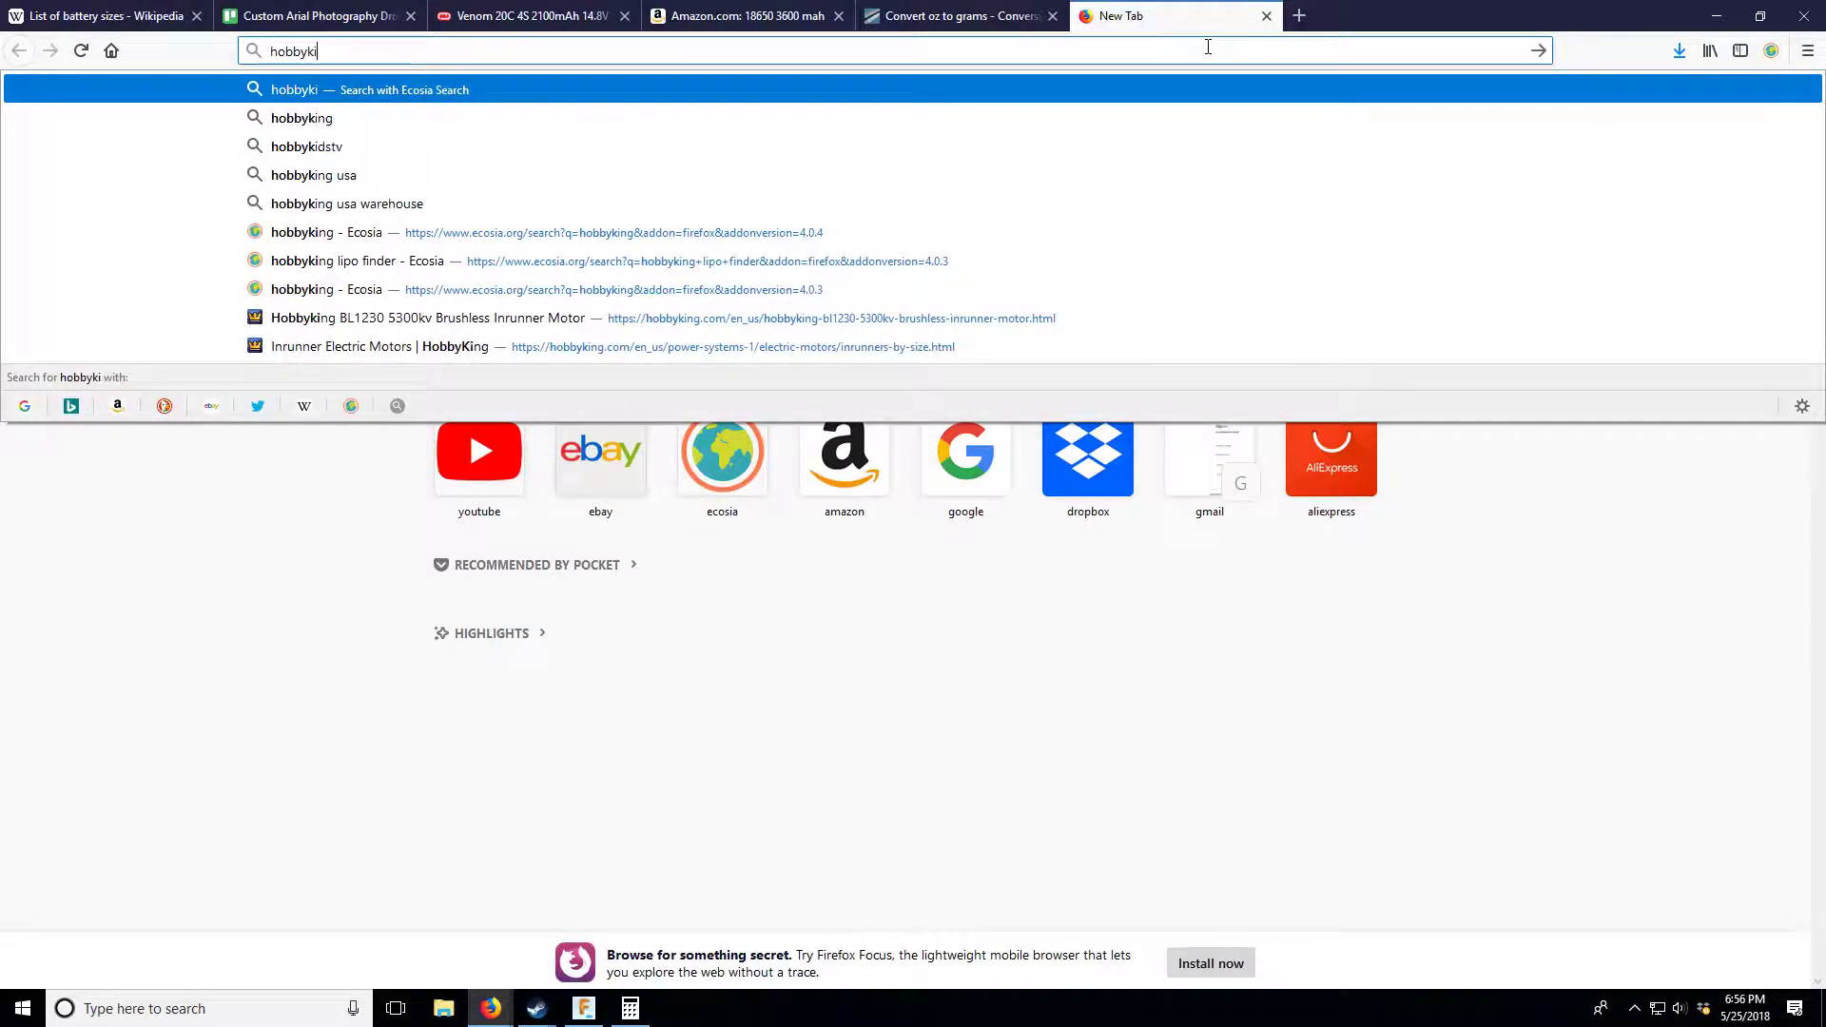
key(Return)
click(295, 487)
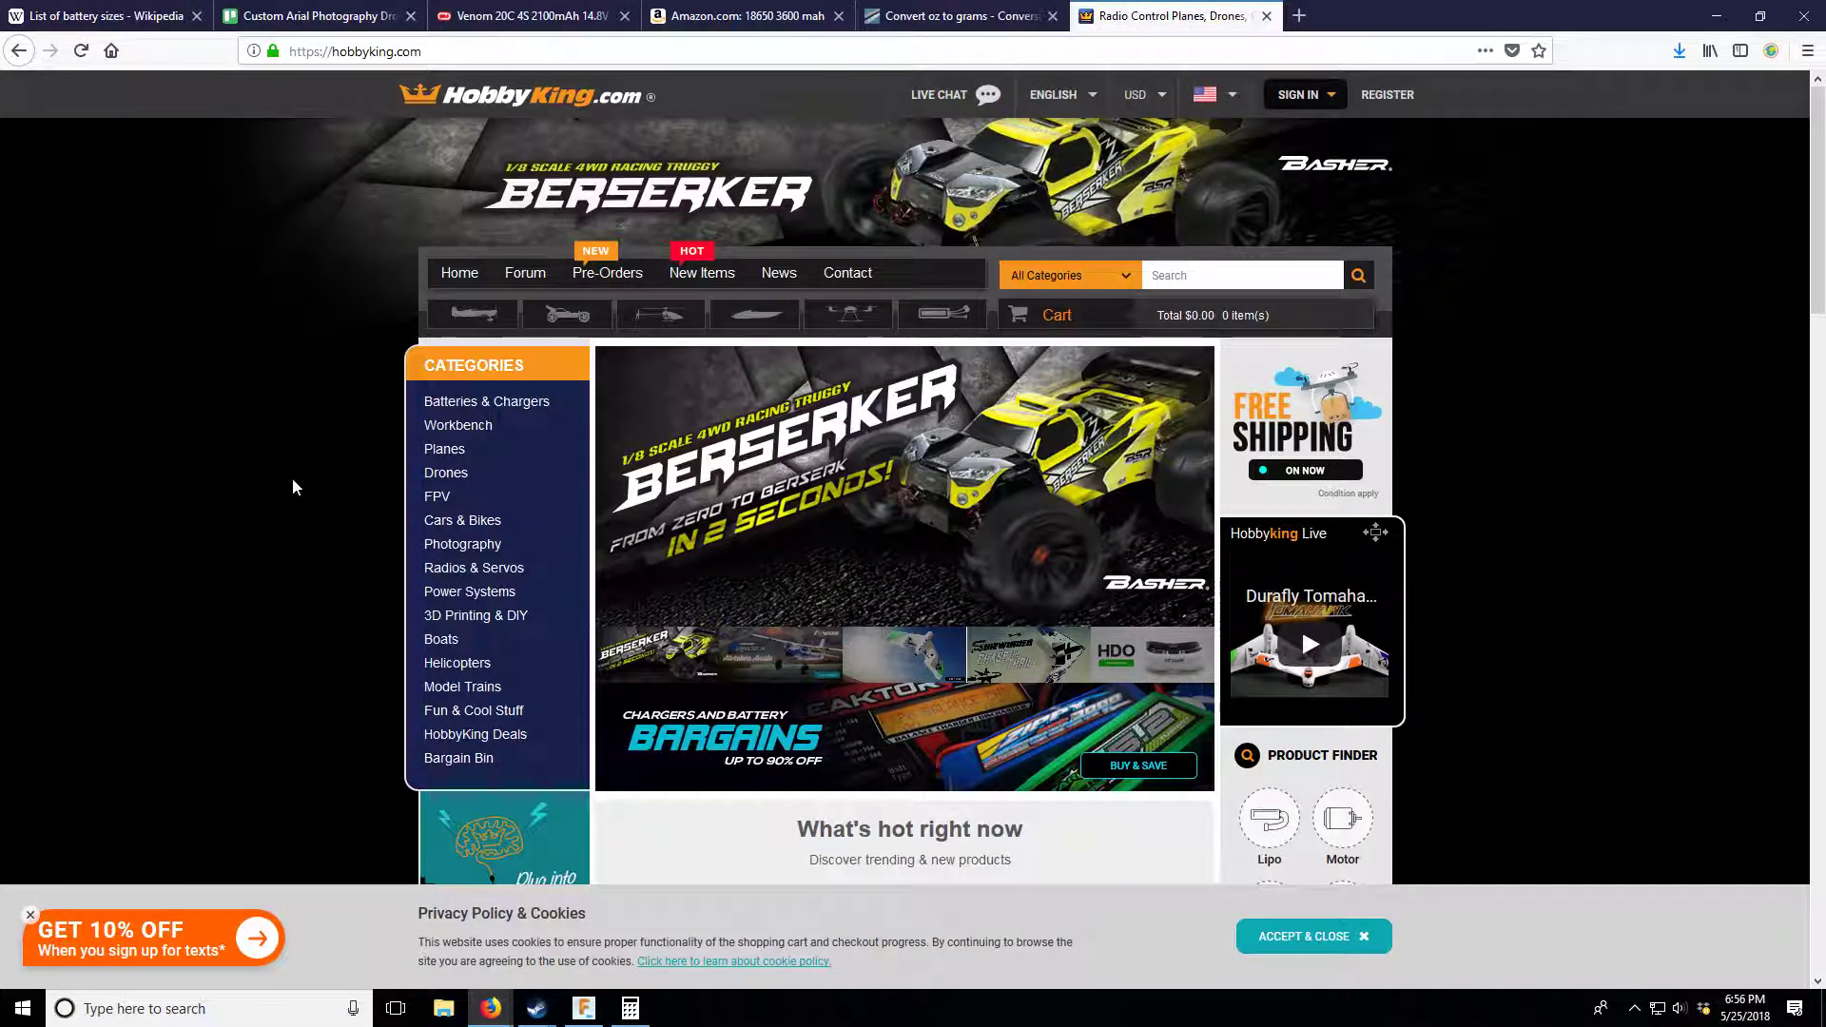
- Switch to the Calculator and clear the previous result
click(630, 1007)
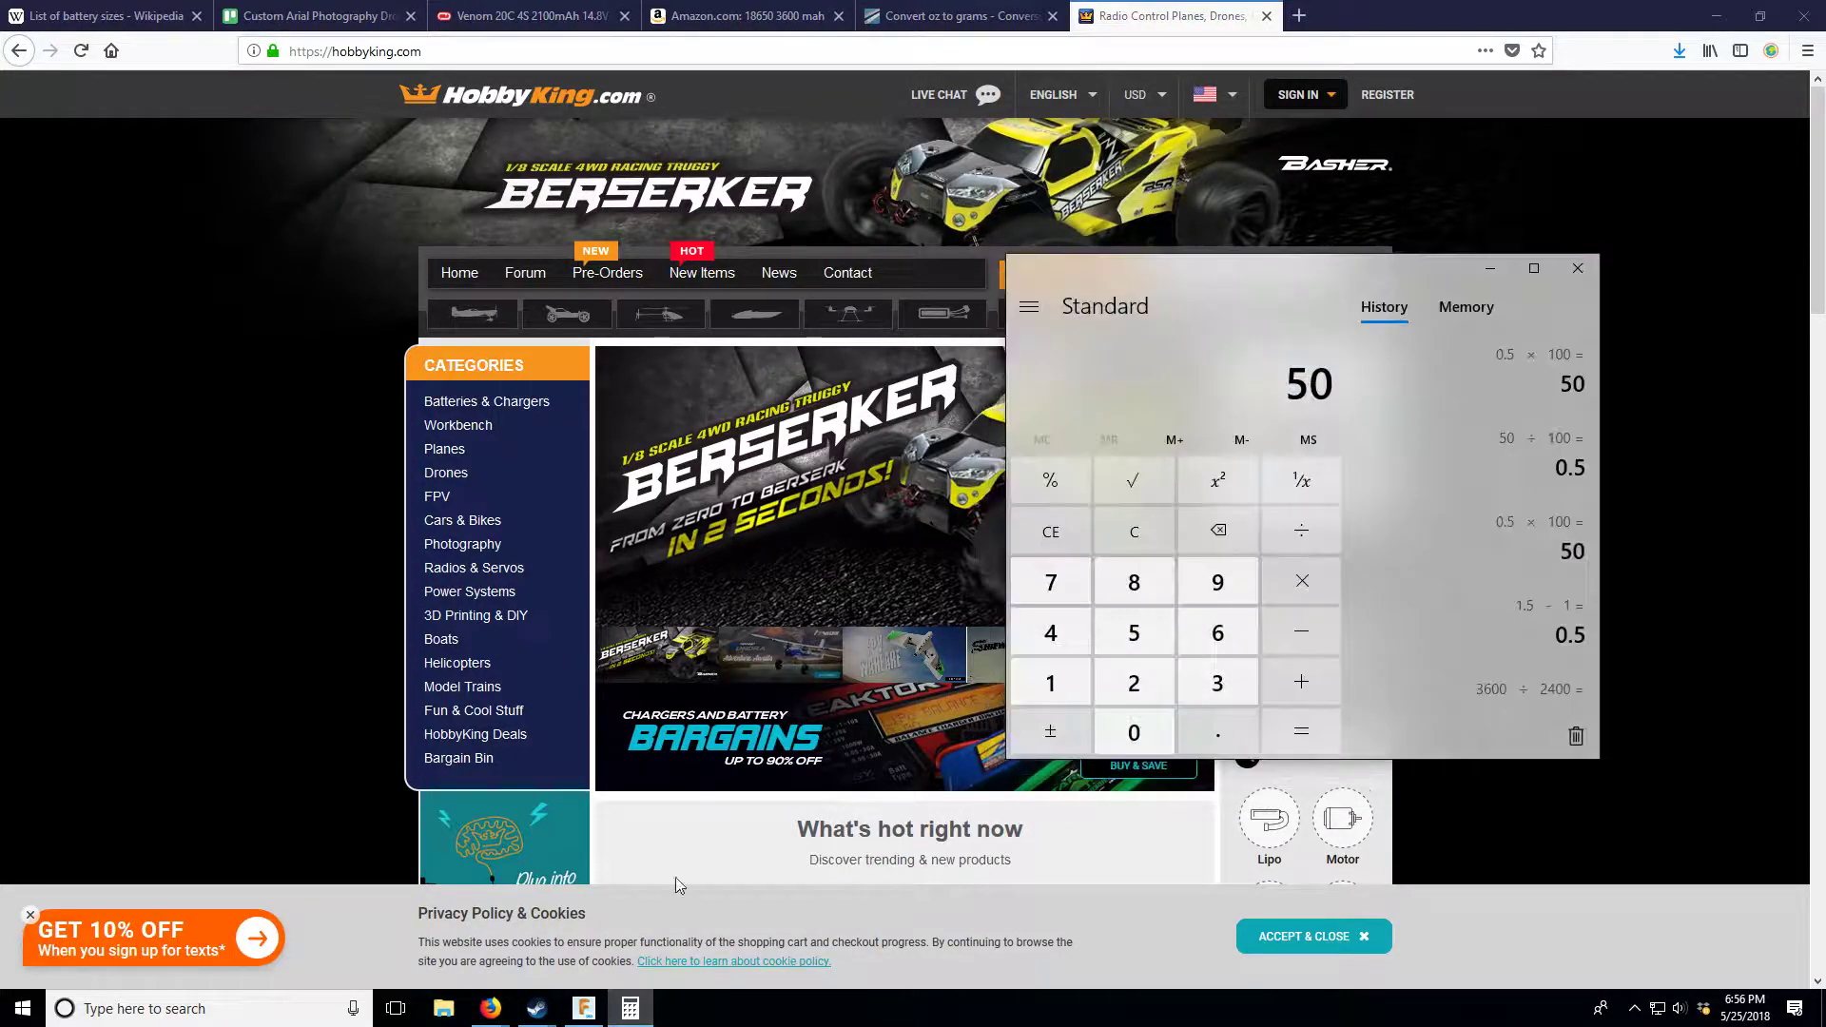
click(1132, 533)
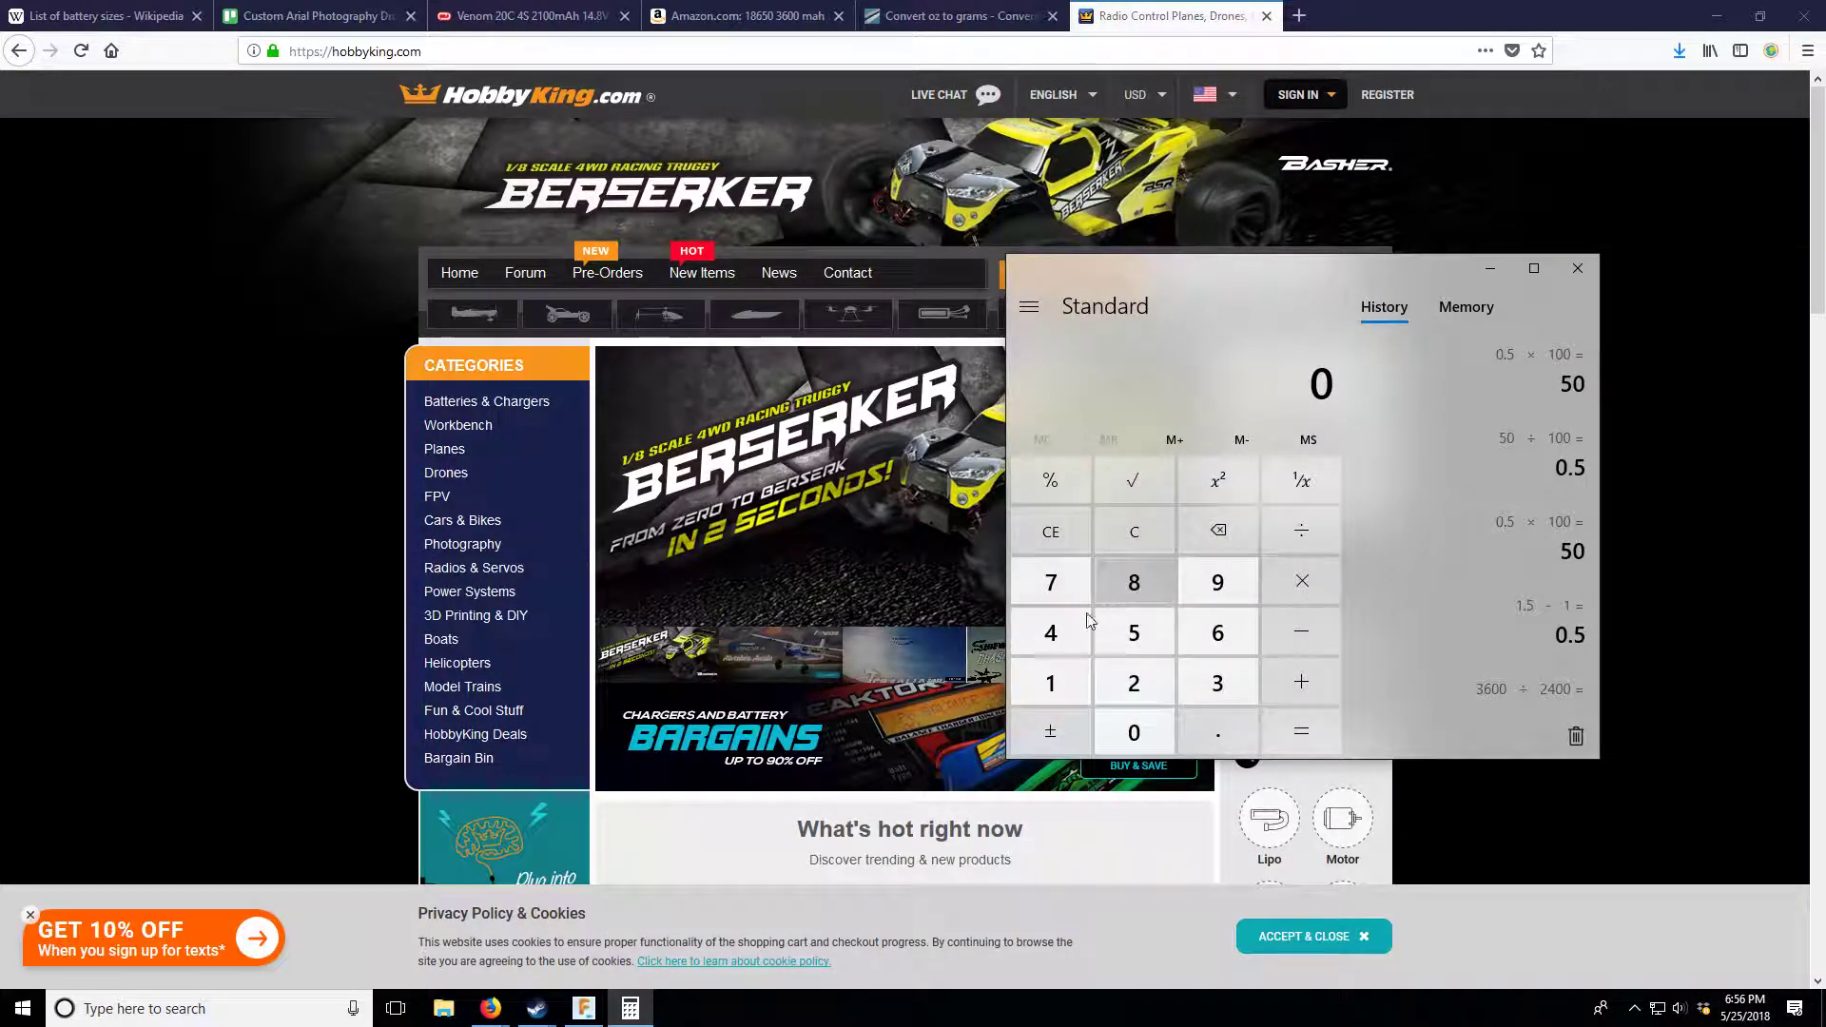
click(1058, 647)
click(1289, 537)
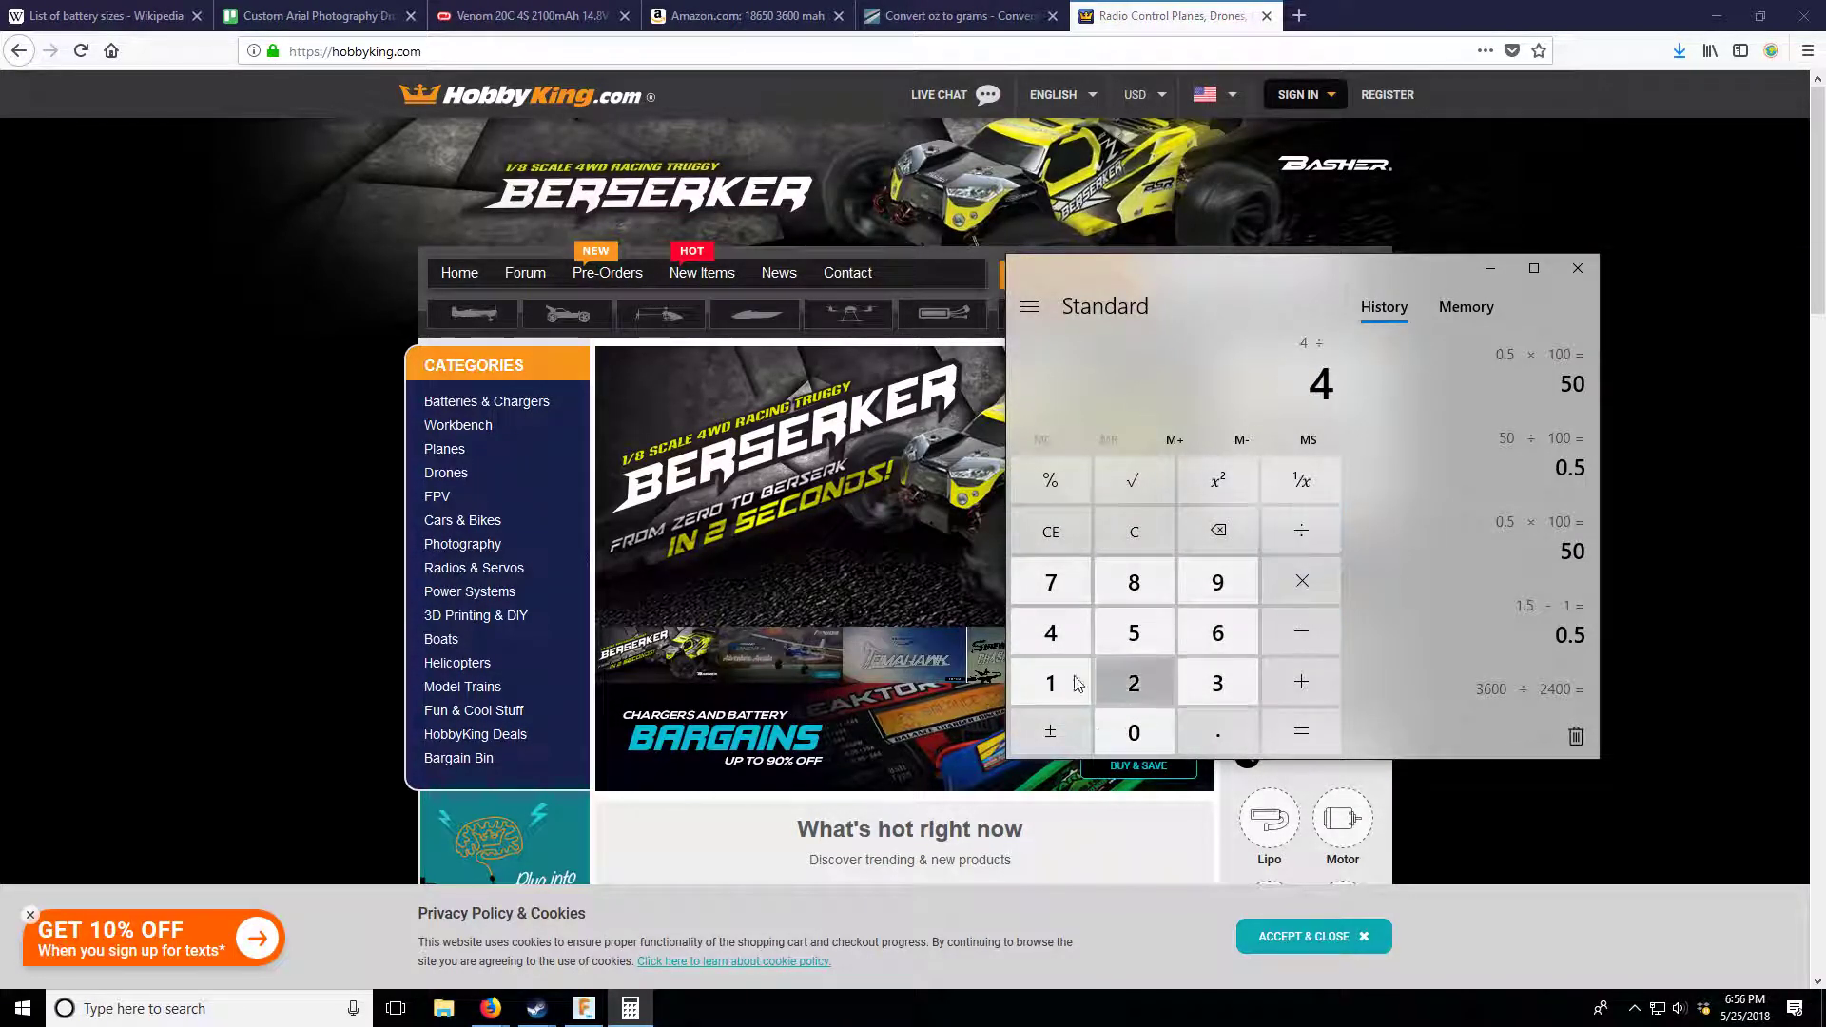
click(1069, 535)
click(1051, 582)
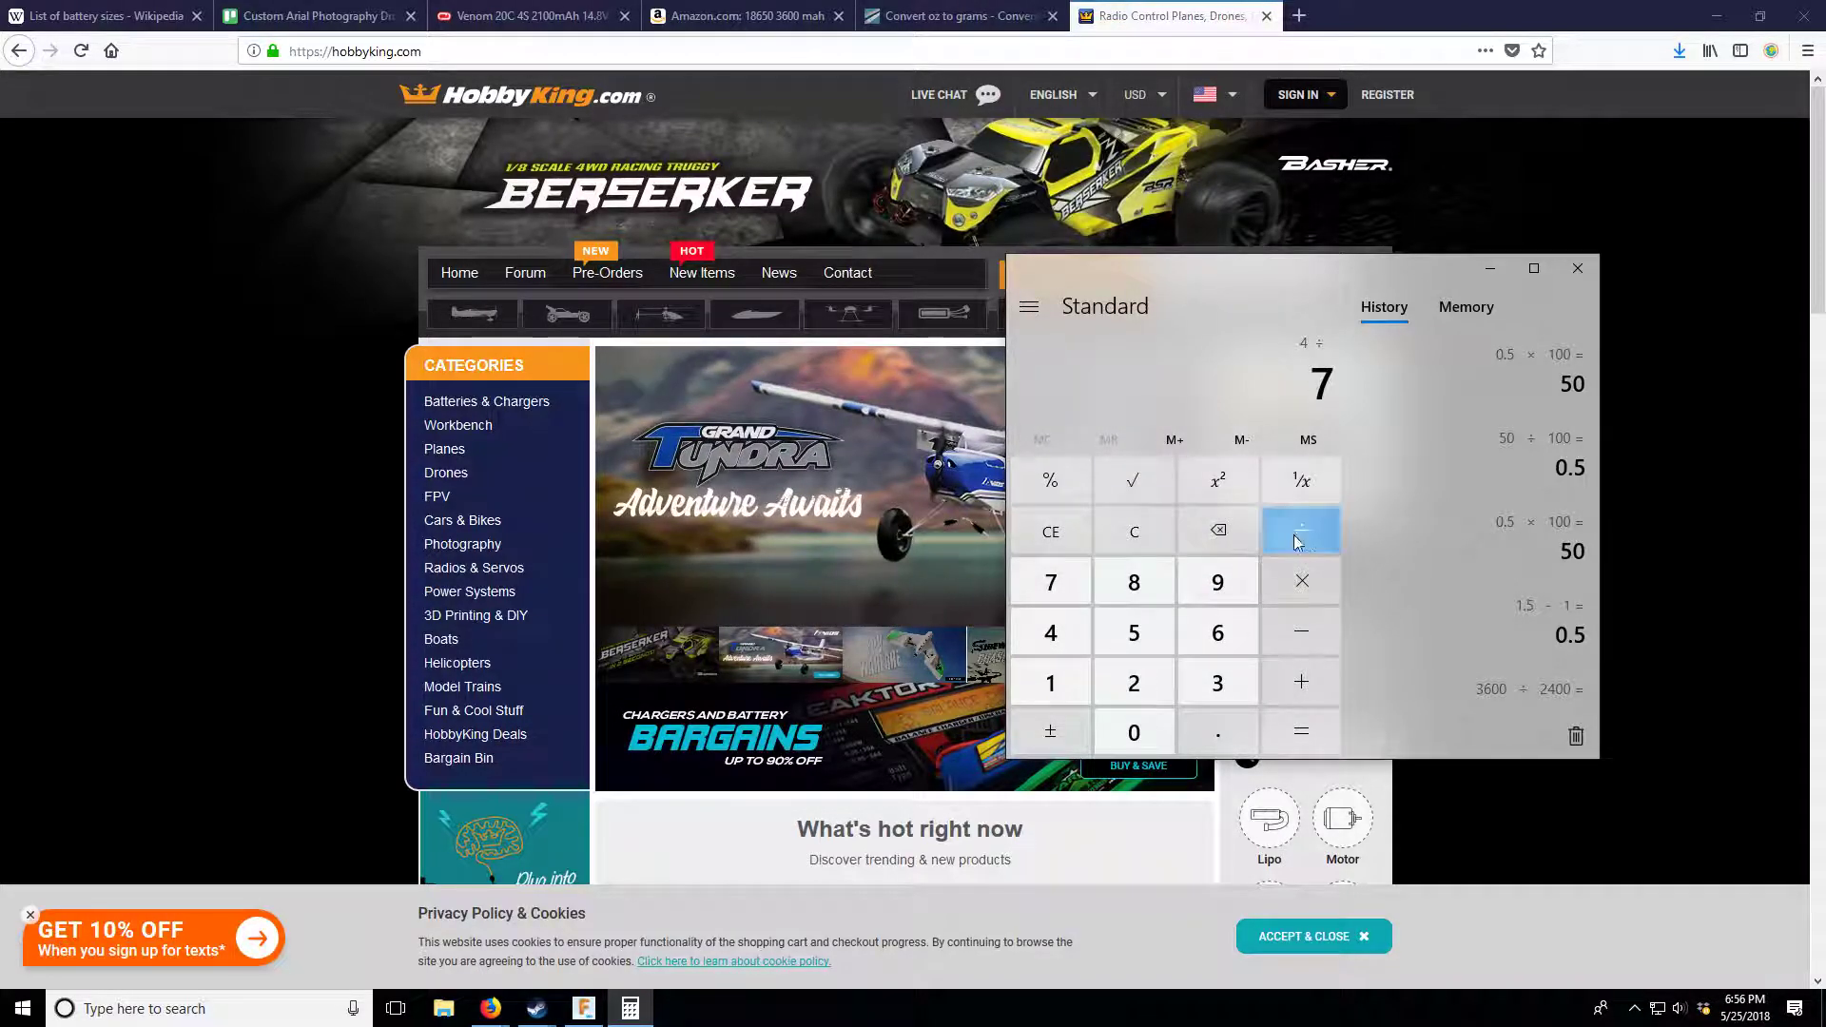
click(1286, 537)
click(1084, 634)
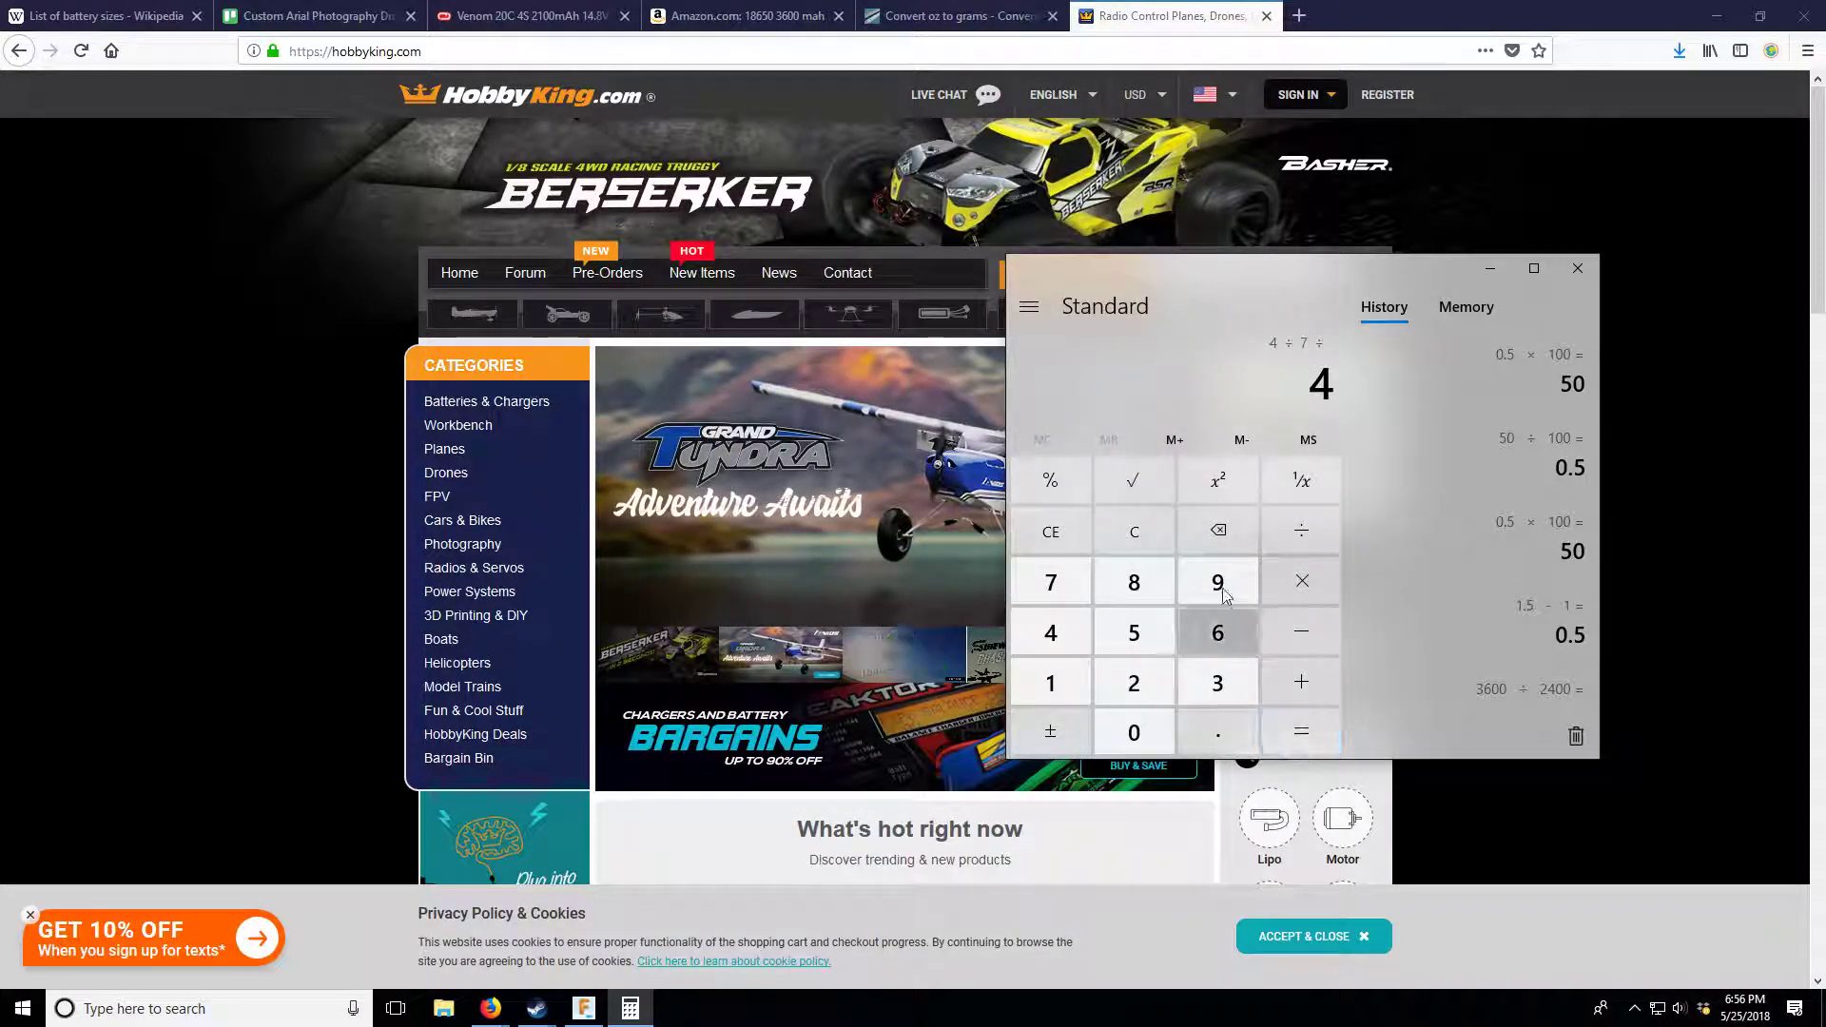
click(1134, 532)
- Calculate 7 divided by 4
click(1081, 602)
click(1293, 524)
click(1073, 643)
click(1322, 734)
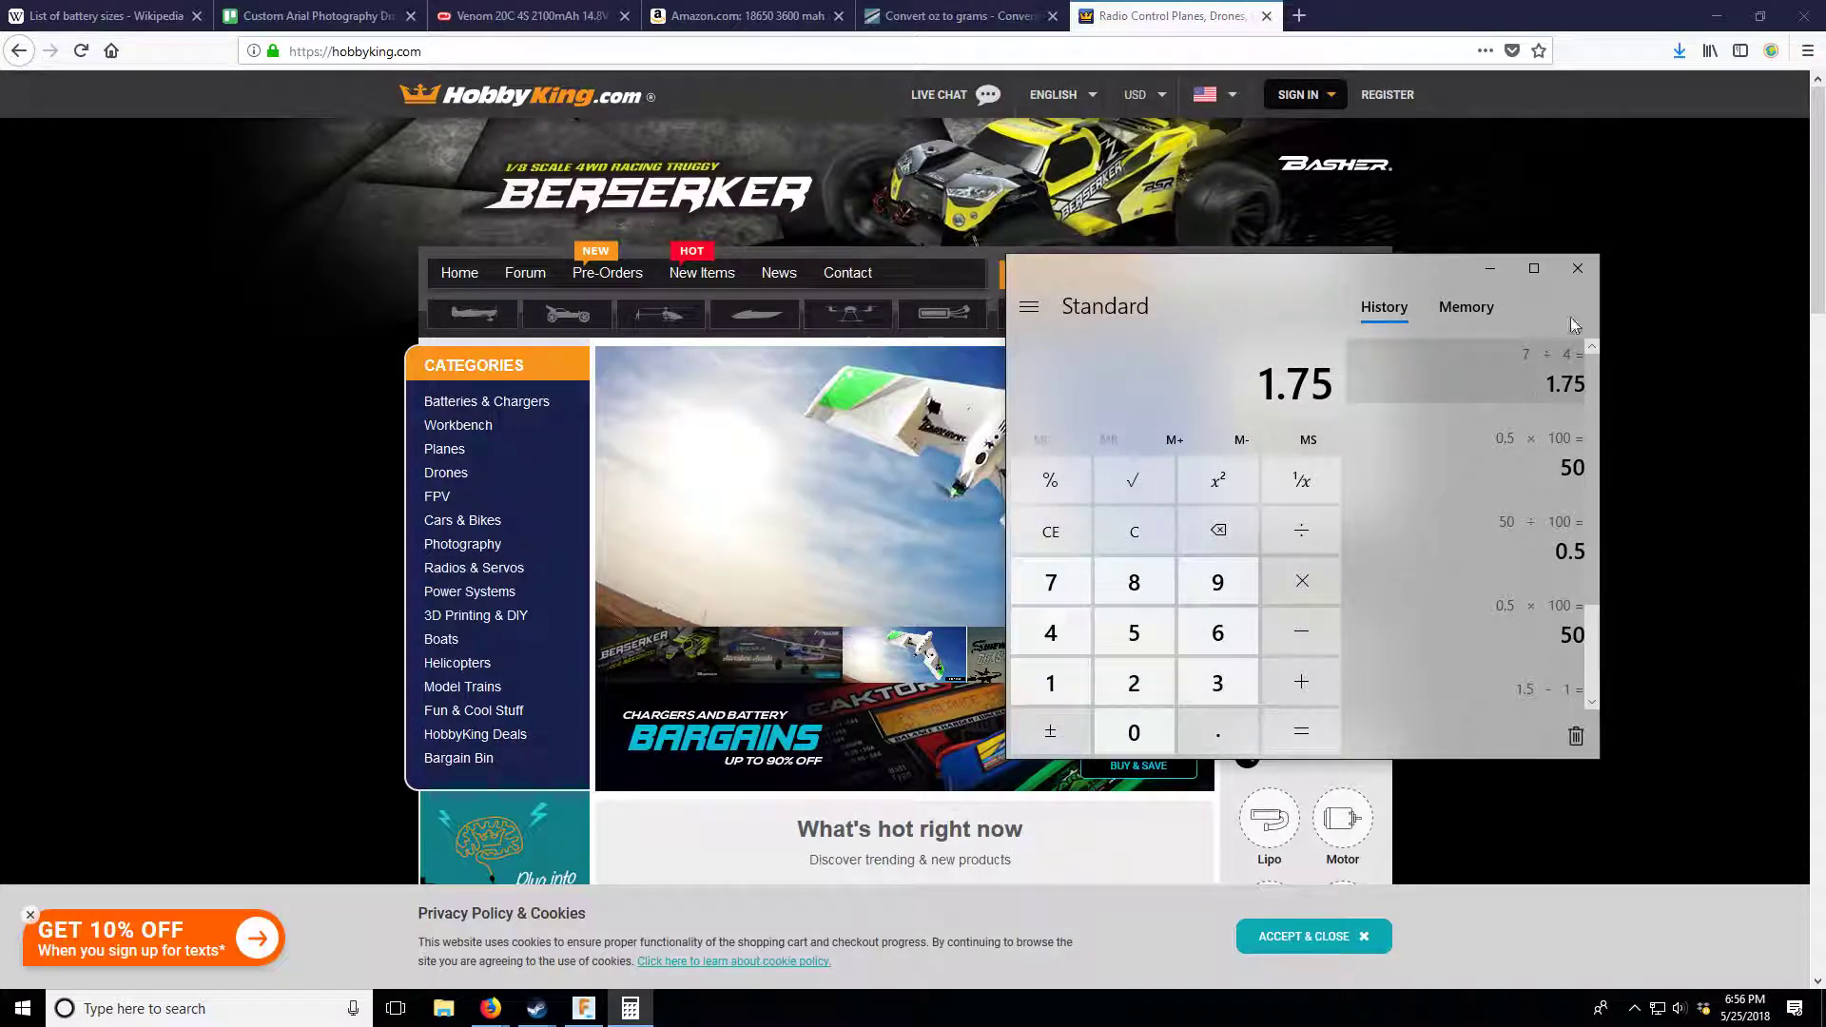
- Clear the calculator and enter 200
click(1133, 531)
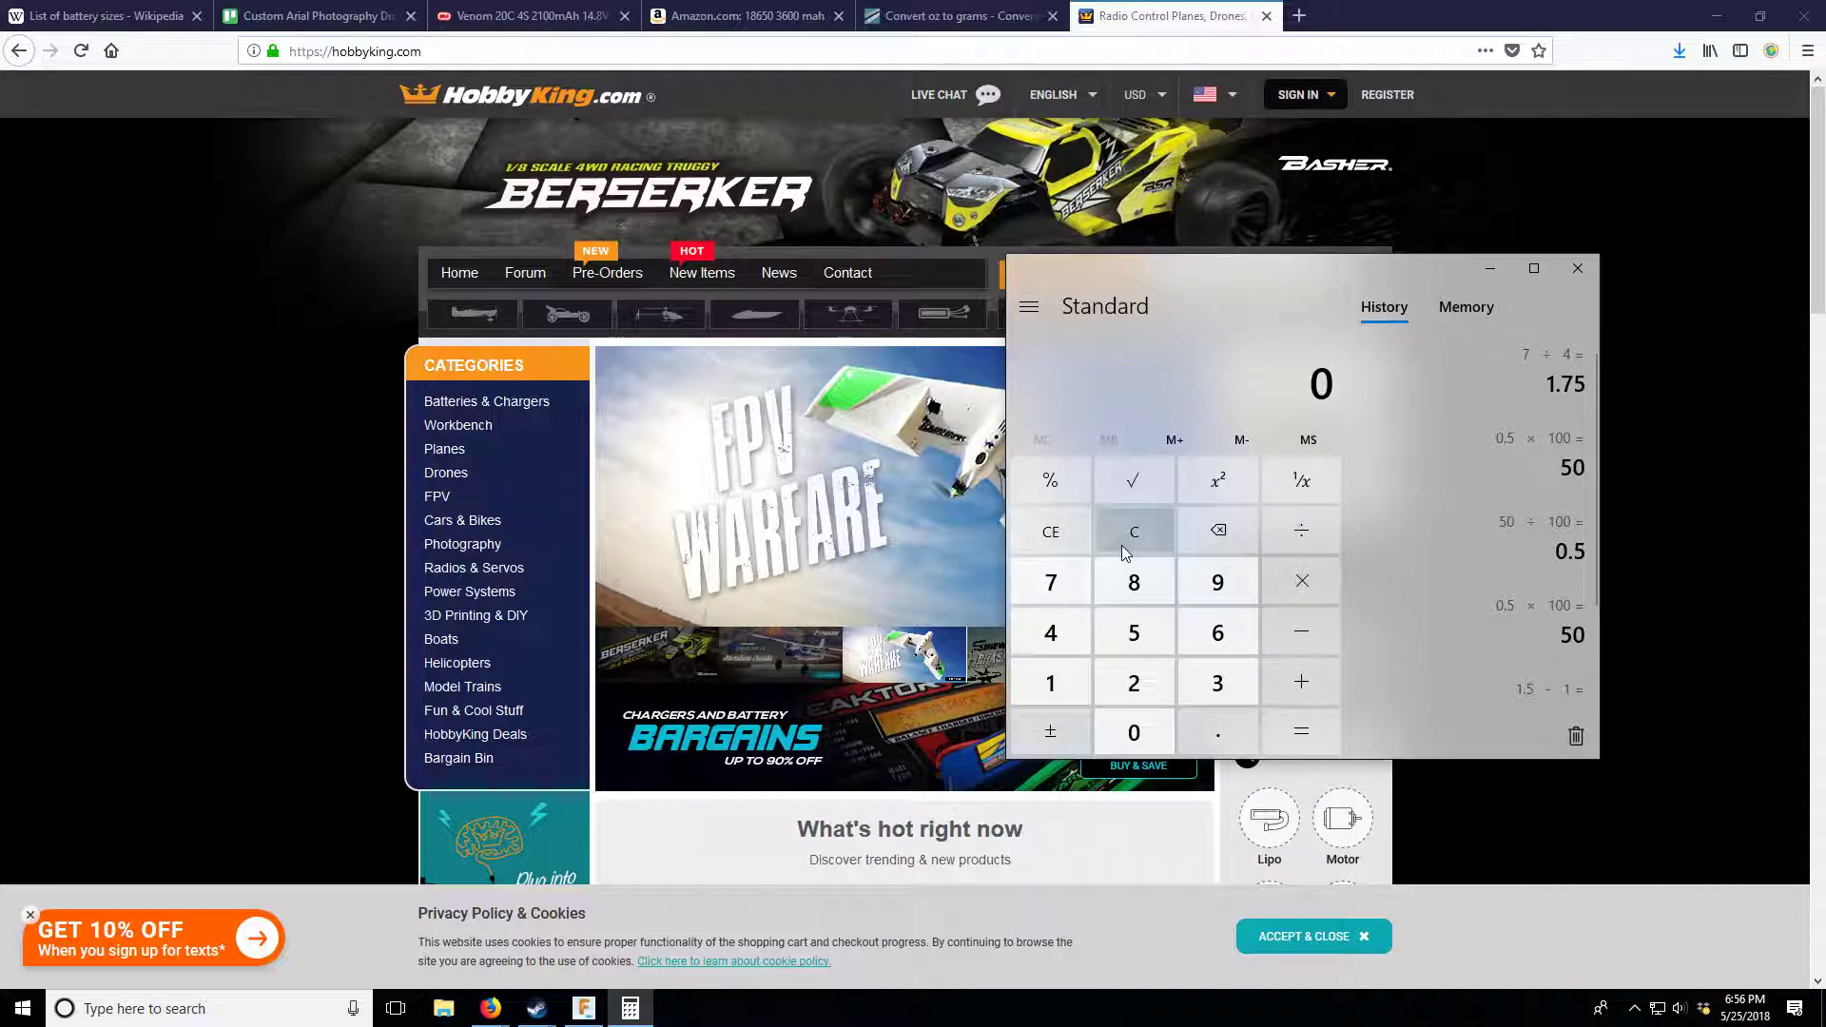
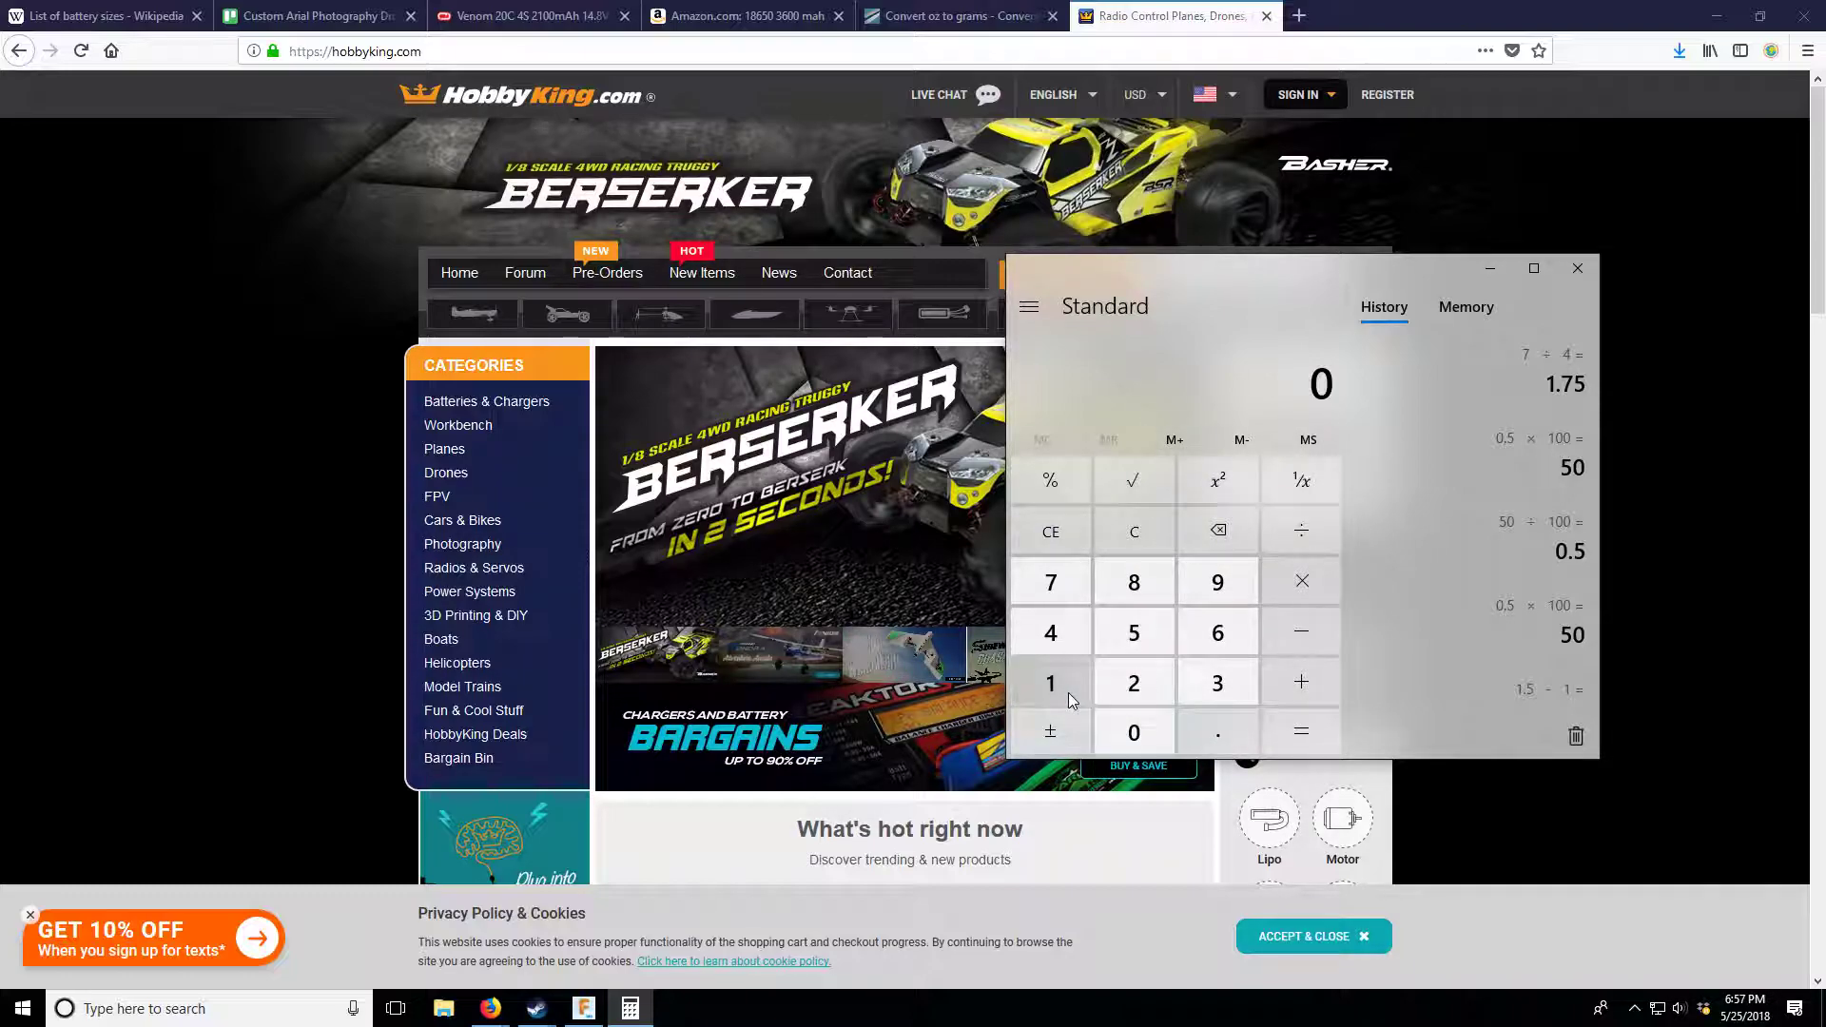
click(1109, 693)
click(1134, 732)
click(1134, 732)
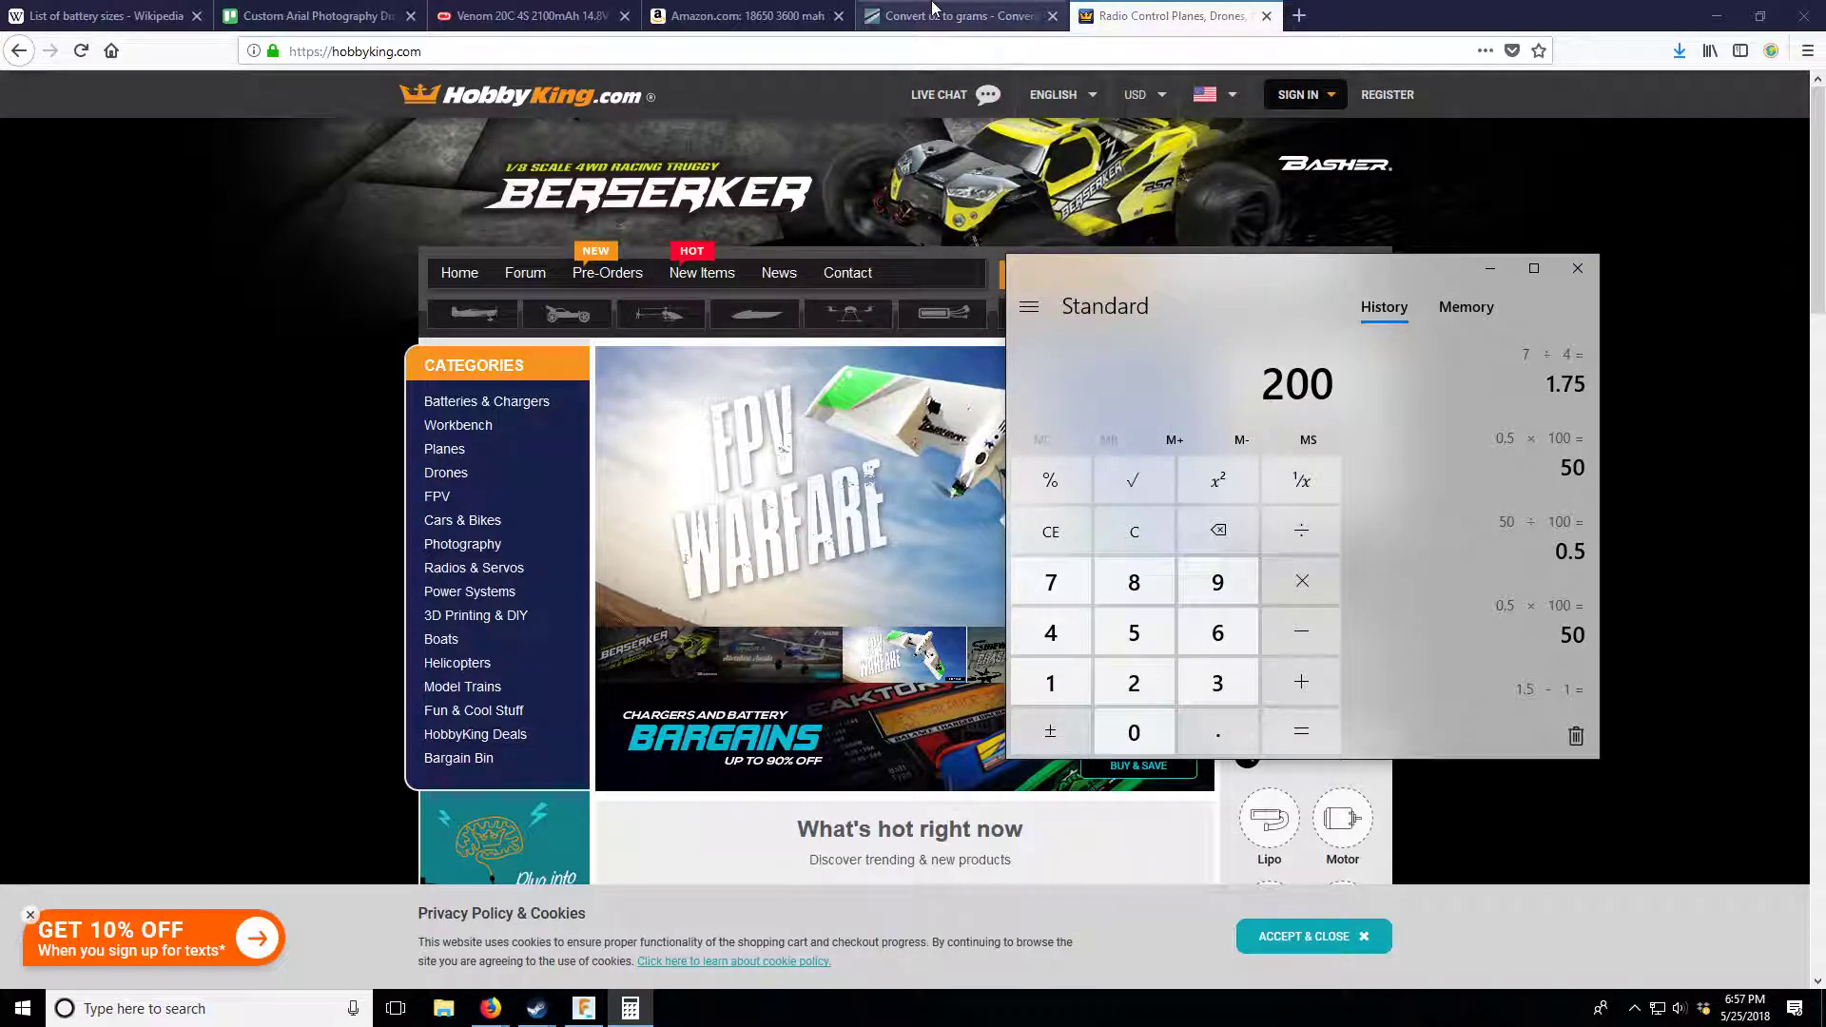
- Return to the HobbyKing store in the browser and look through its product categories
click(961, 15)
click(1139, 9)
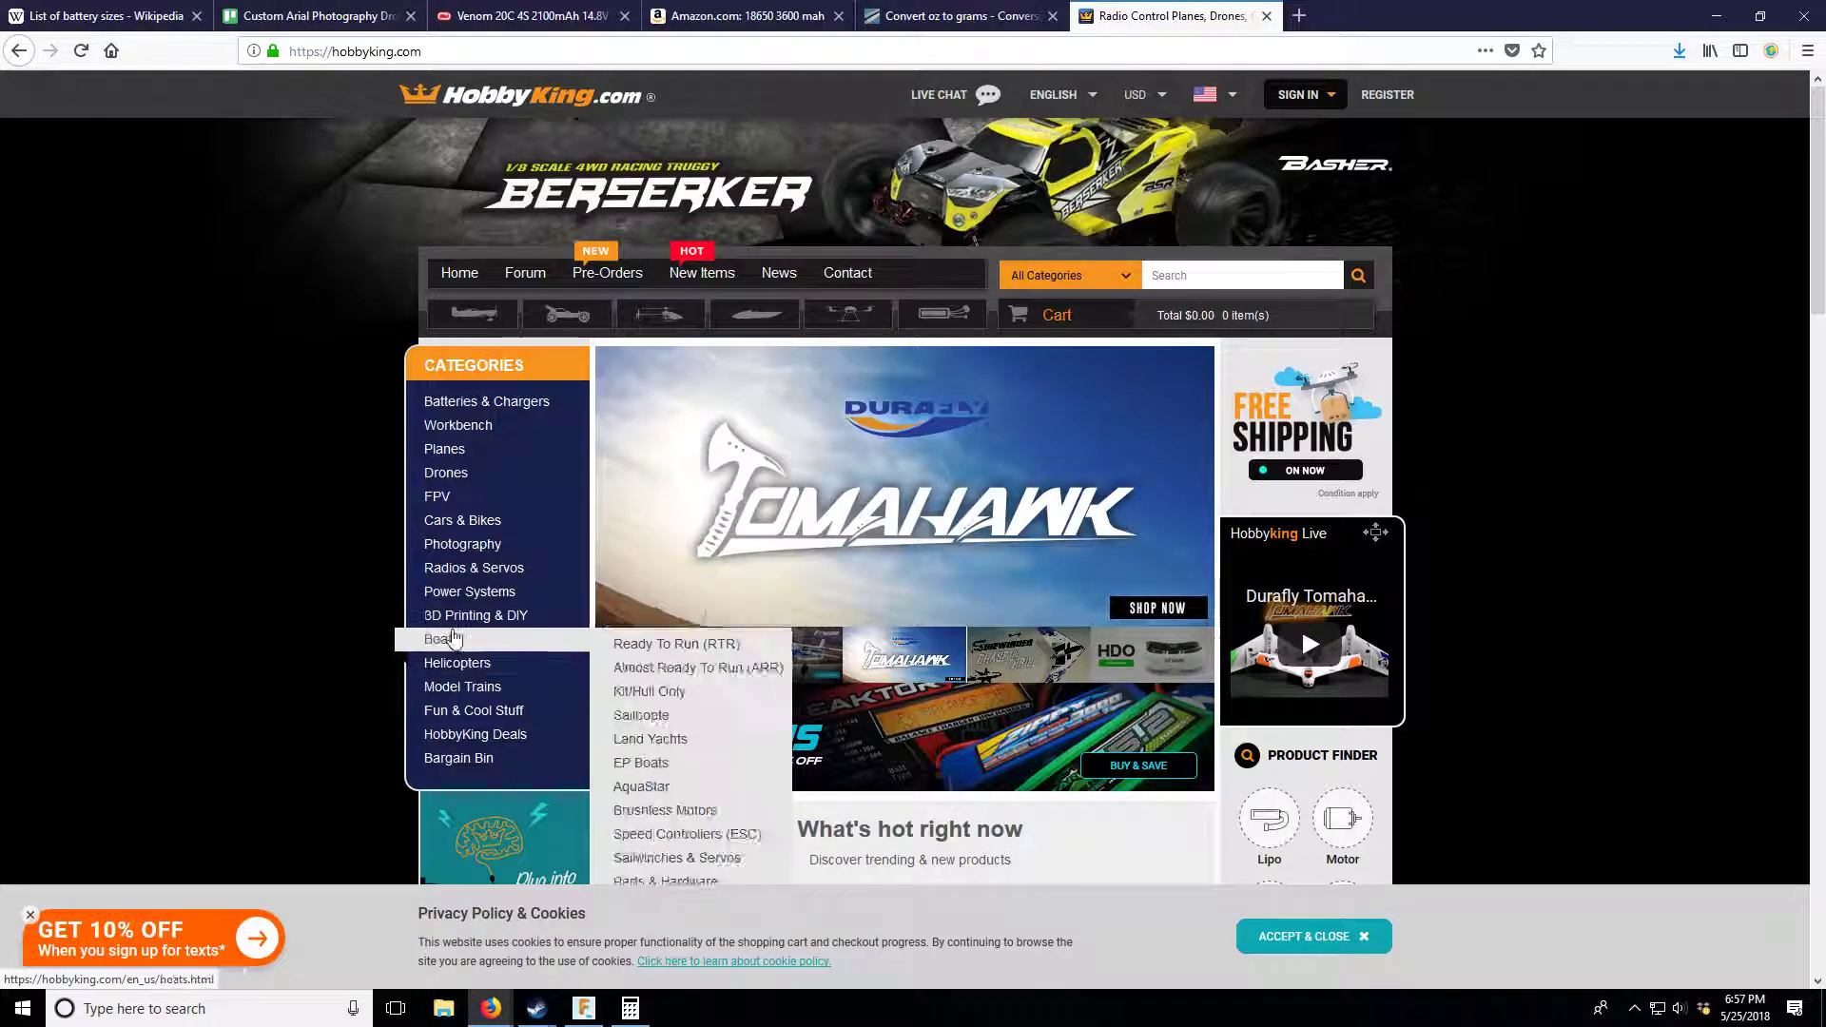
mouse_move(500, 570)
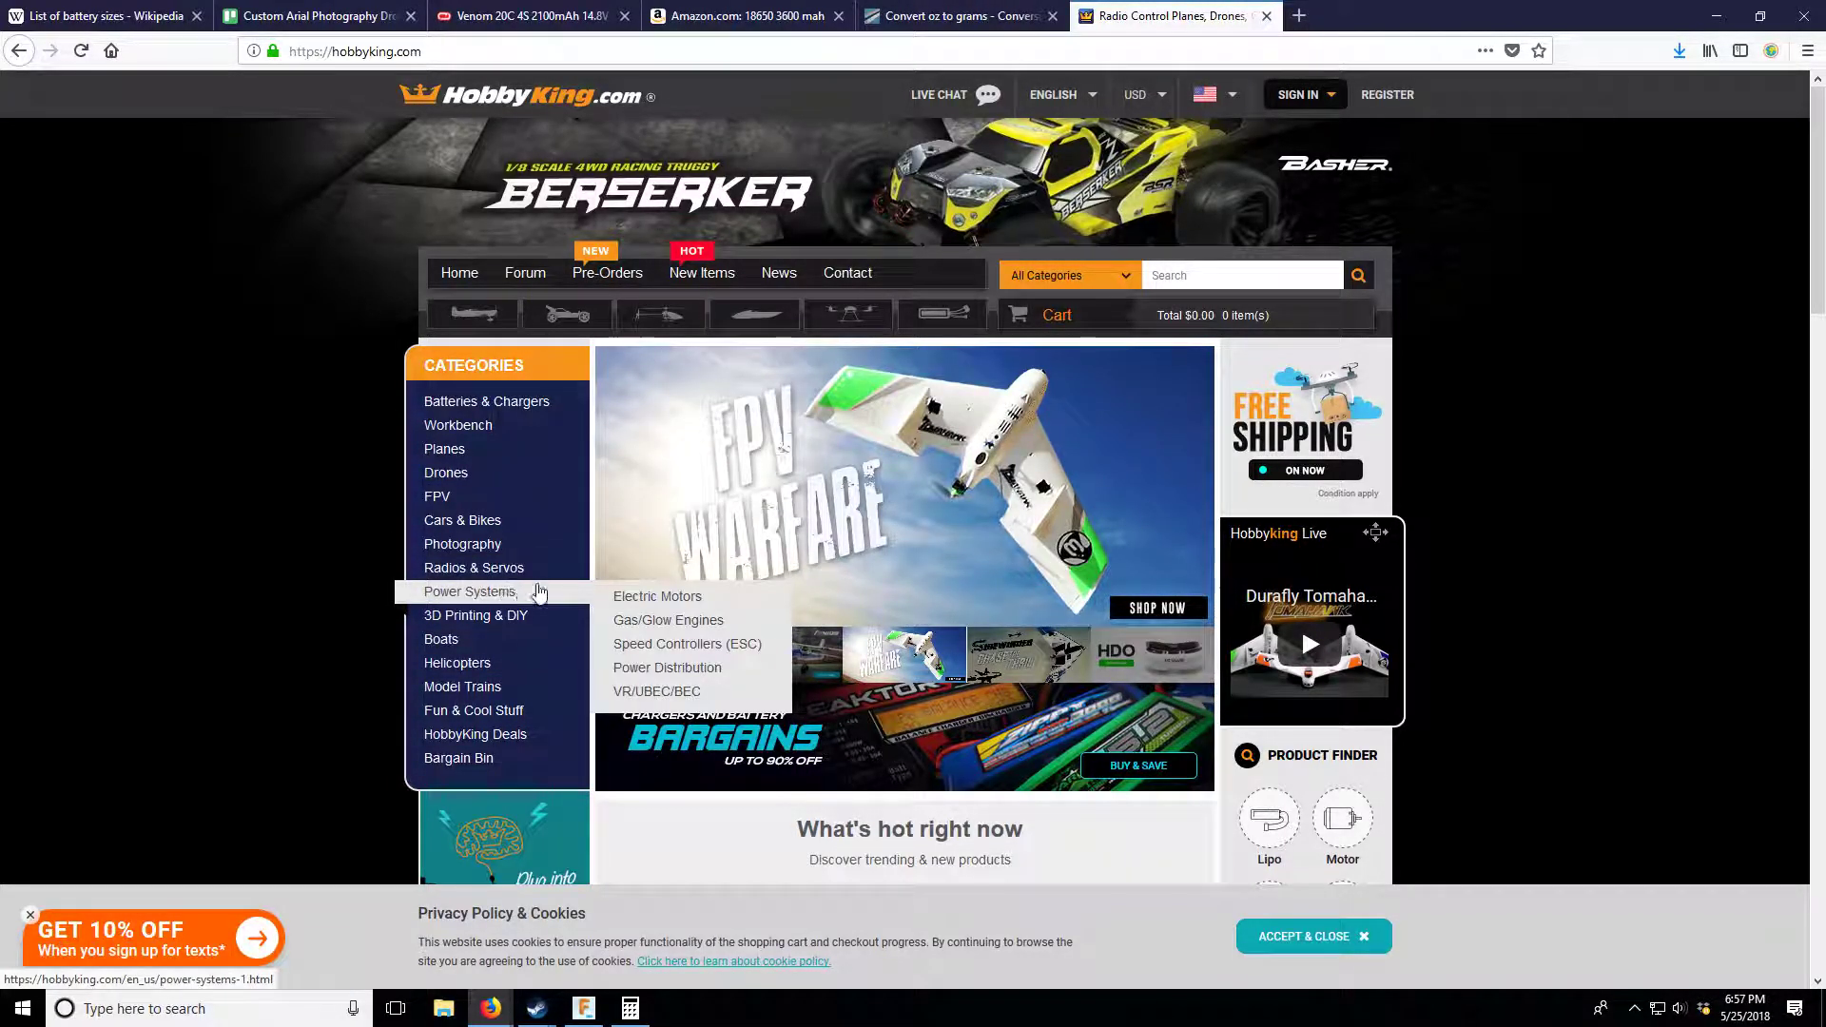
- Open the electric motors category under Power Systems and narrow it to Inrunners by Size
click(616, 600)
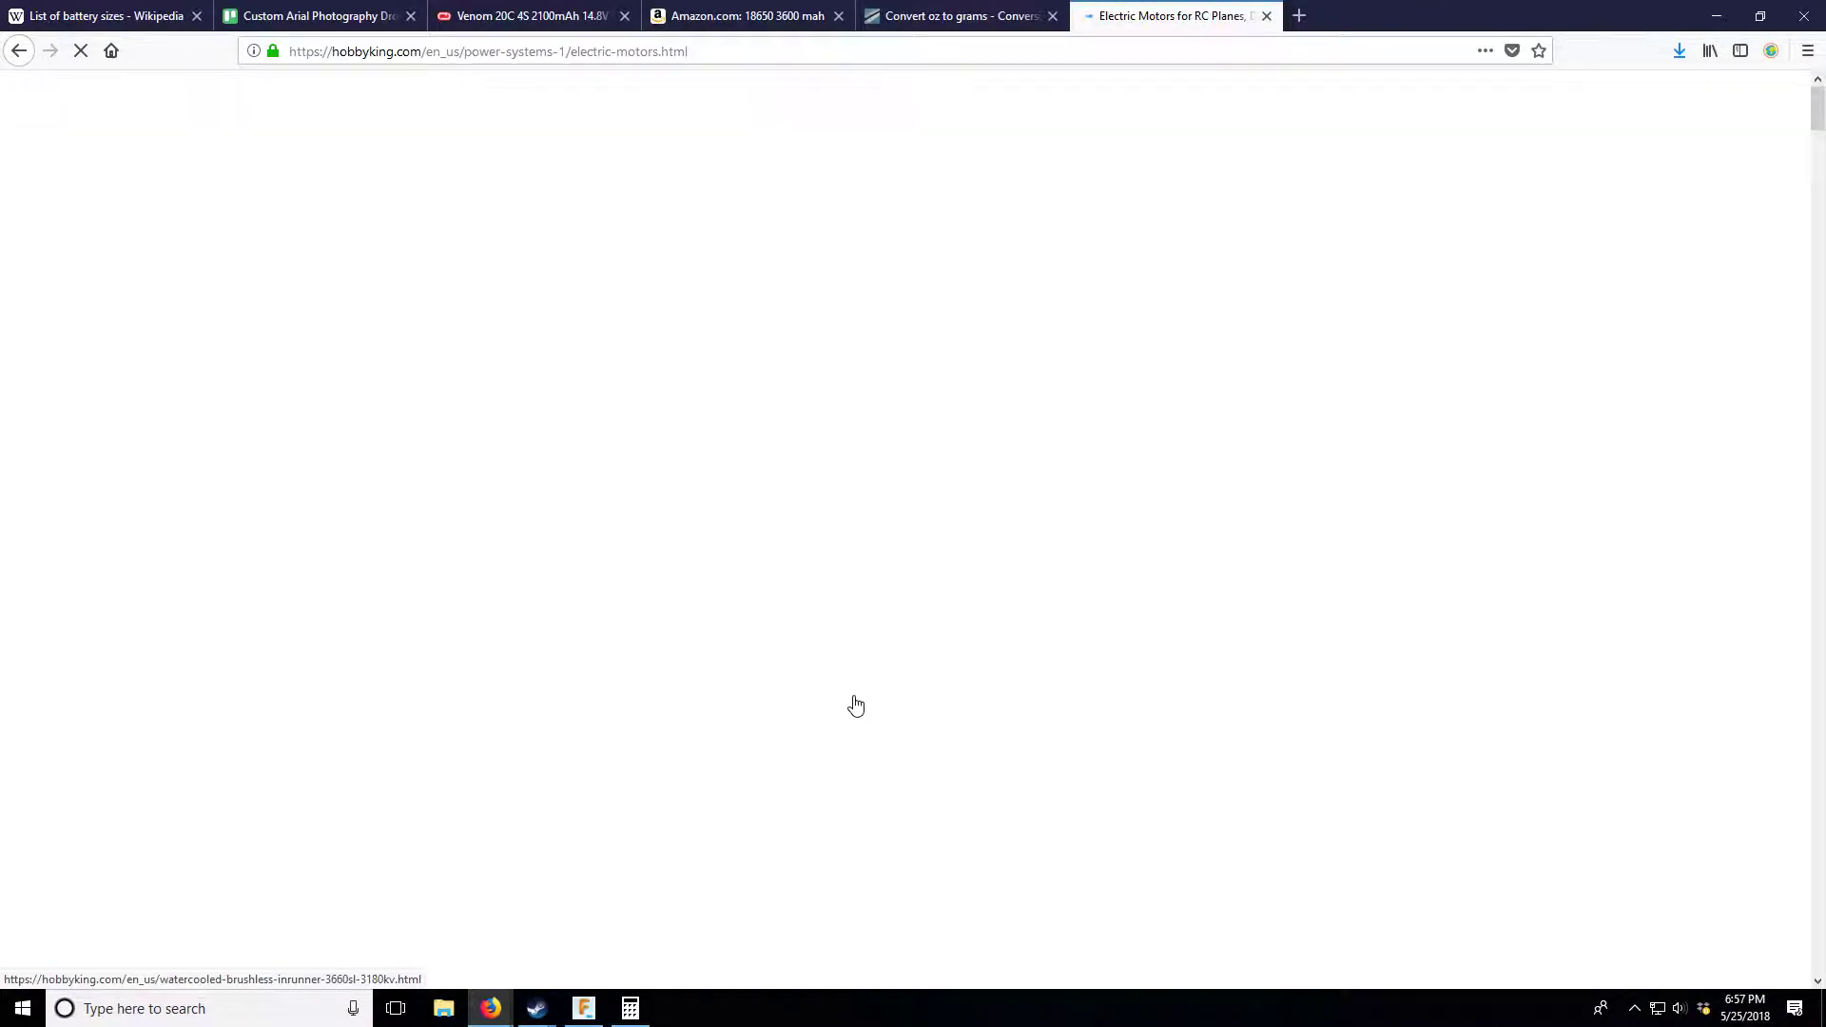
scroll(844, 737, down, 3)
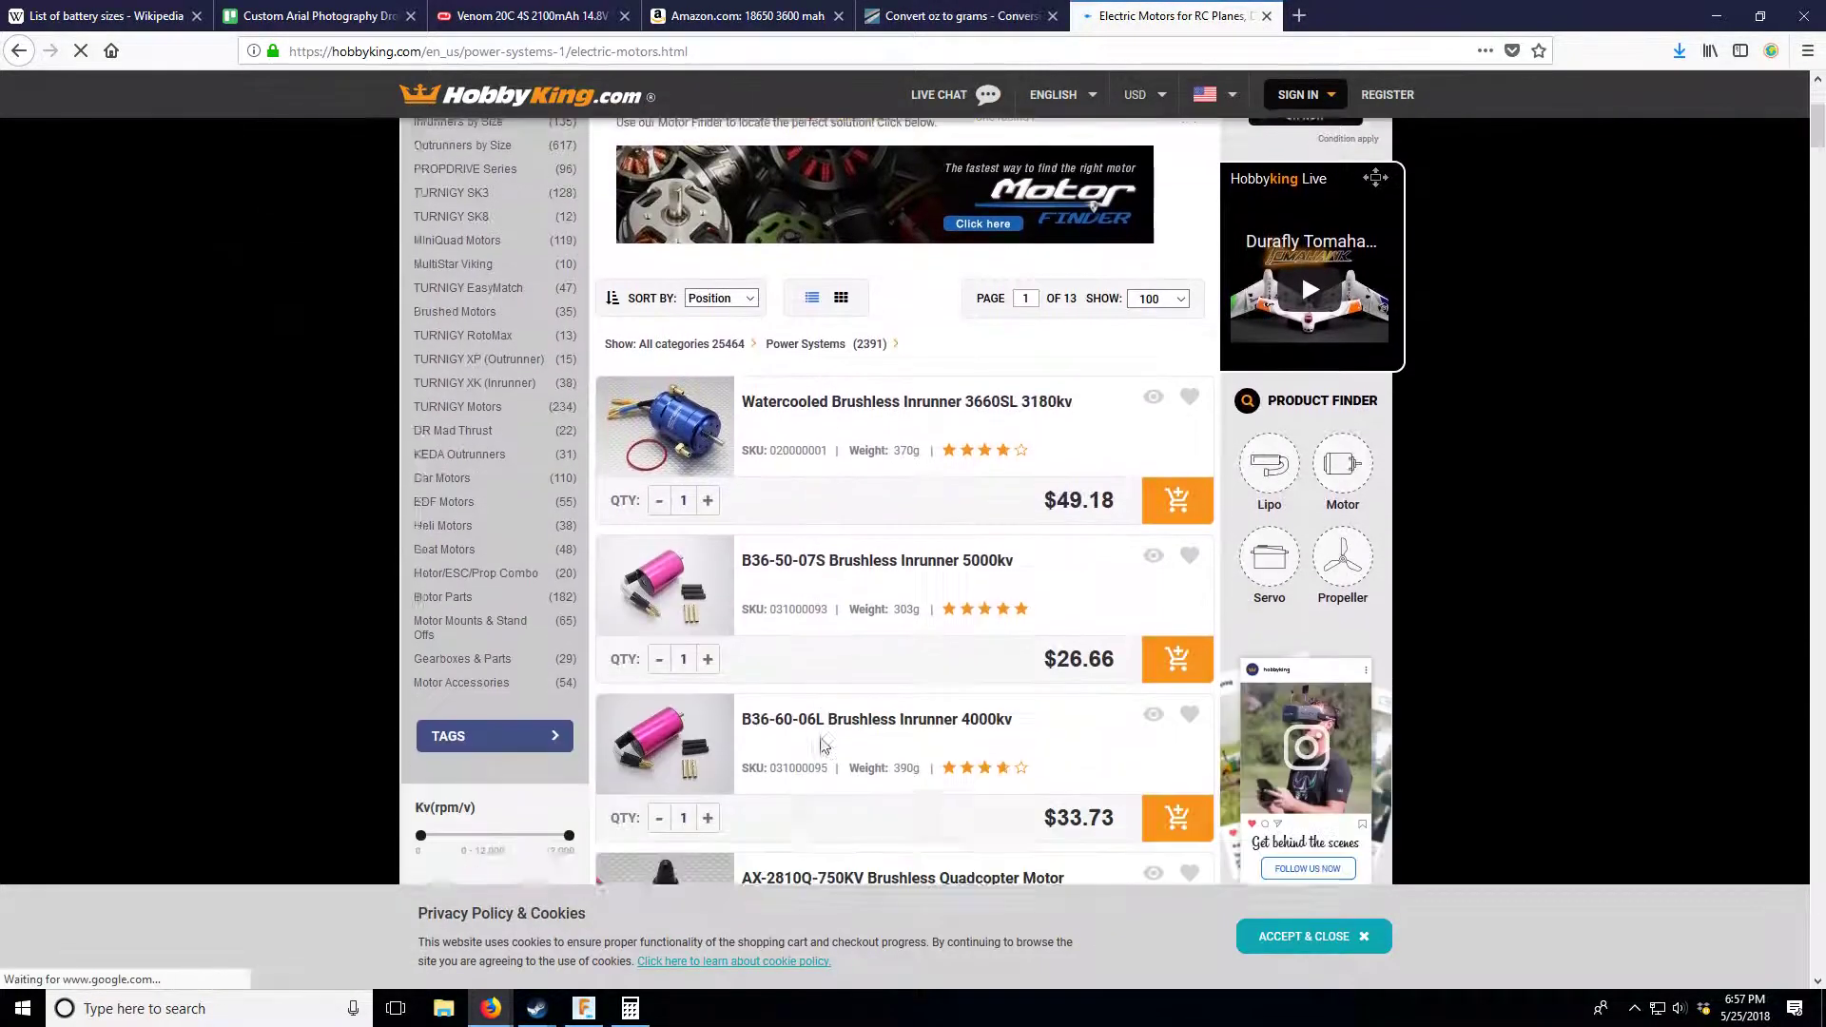
scroll(575, 754, up, 3)
click(494, 476)
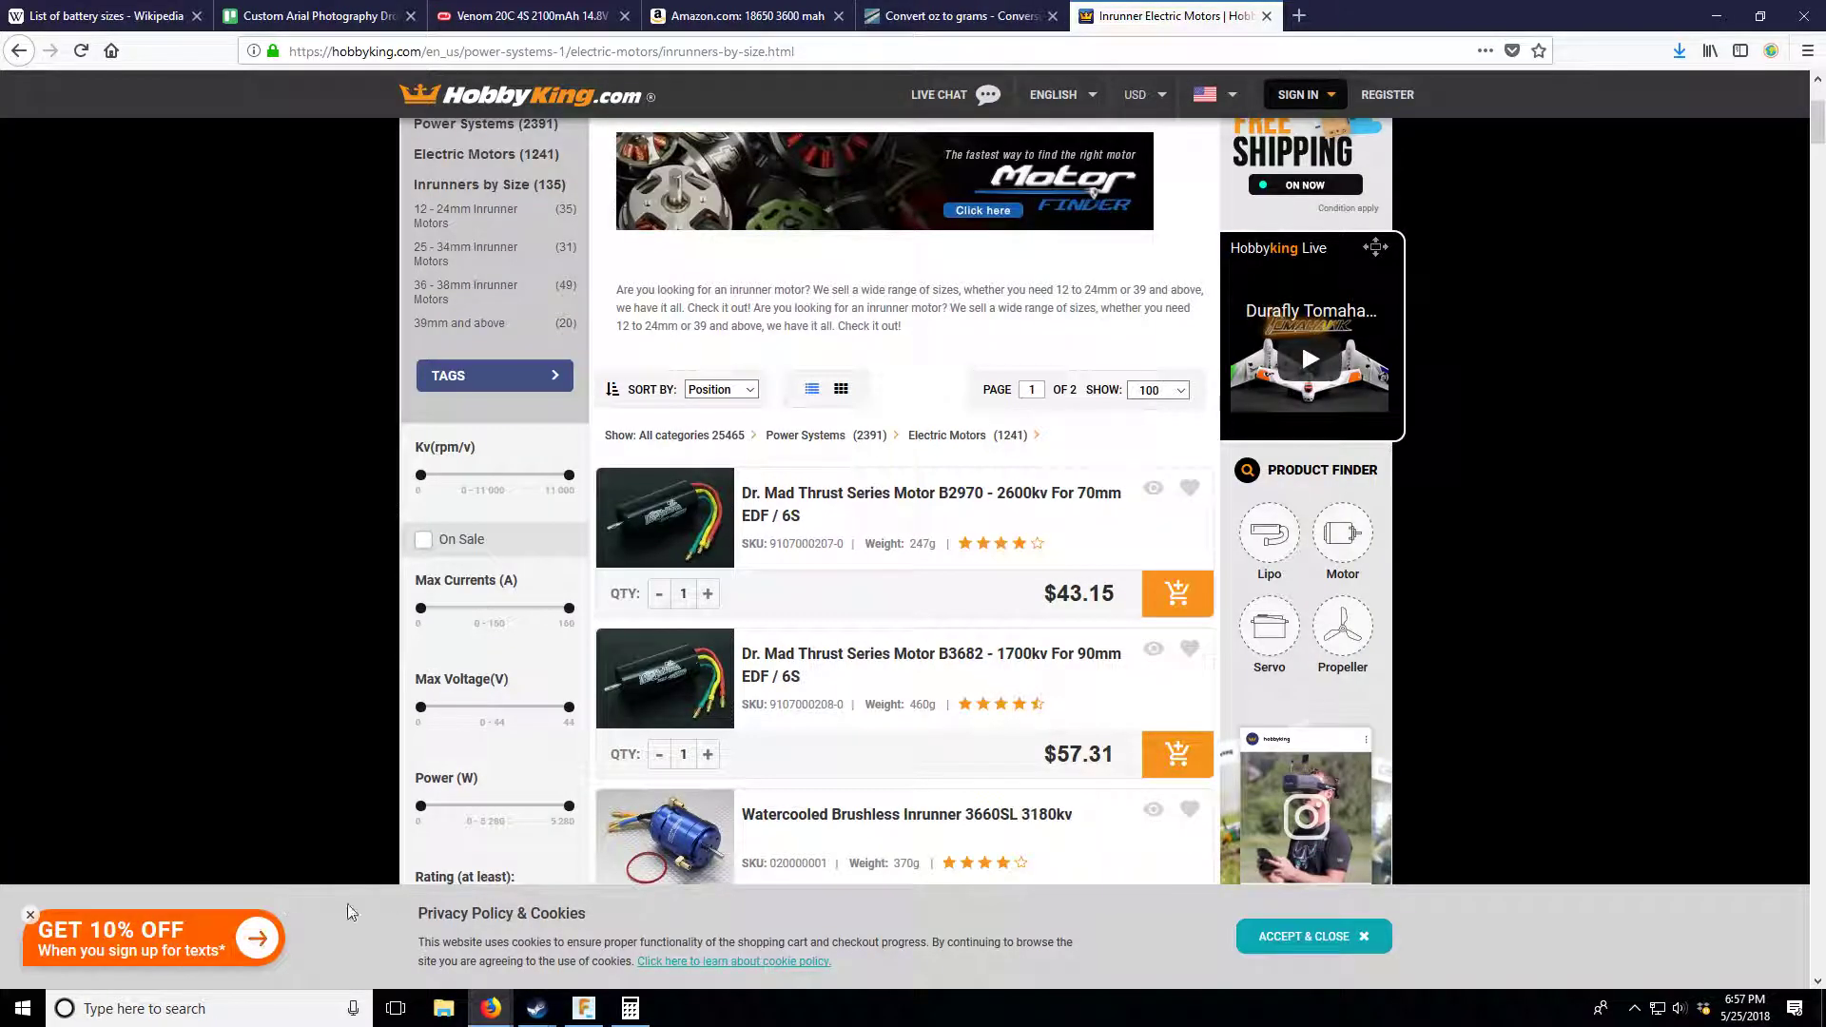
- Accept the cookie notice and dismiss the 10% off text sign-up offer
click(1313, 936)
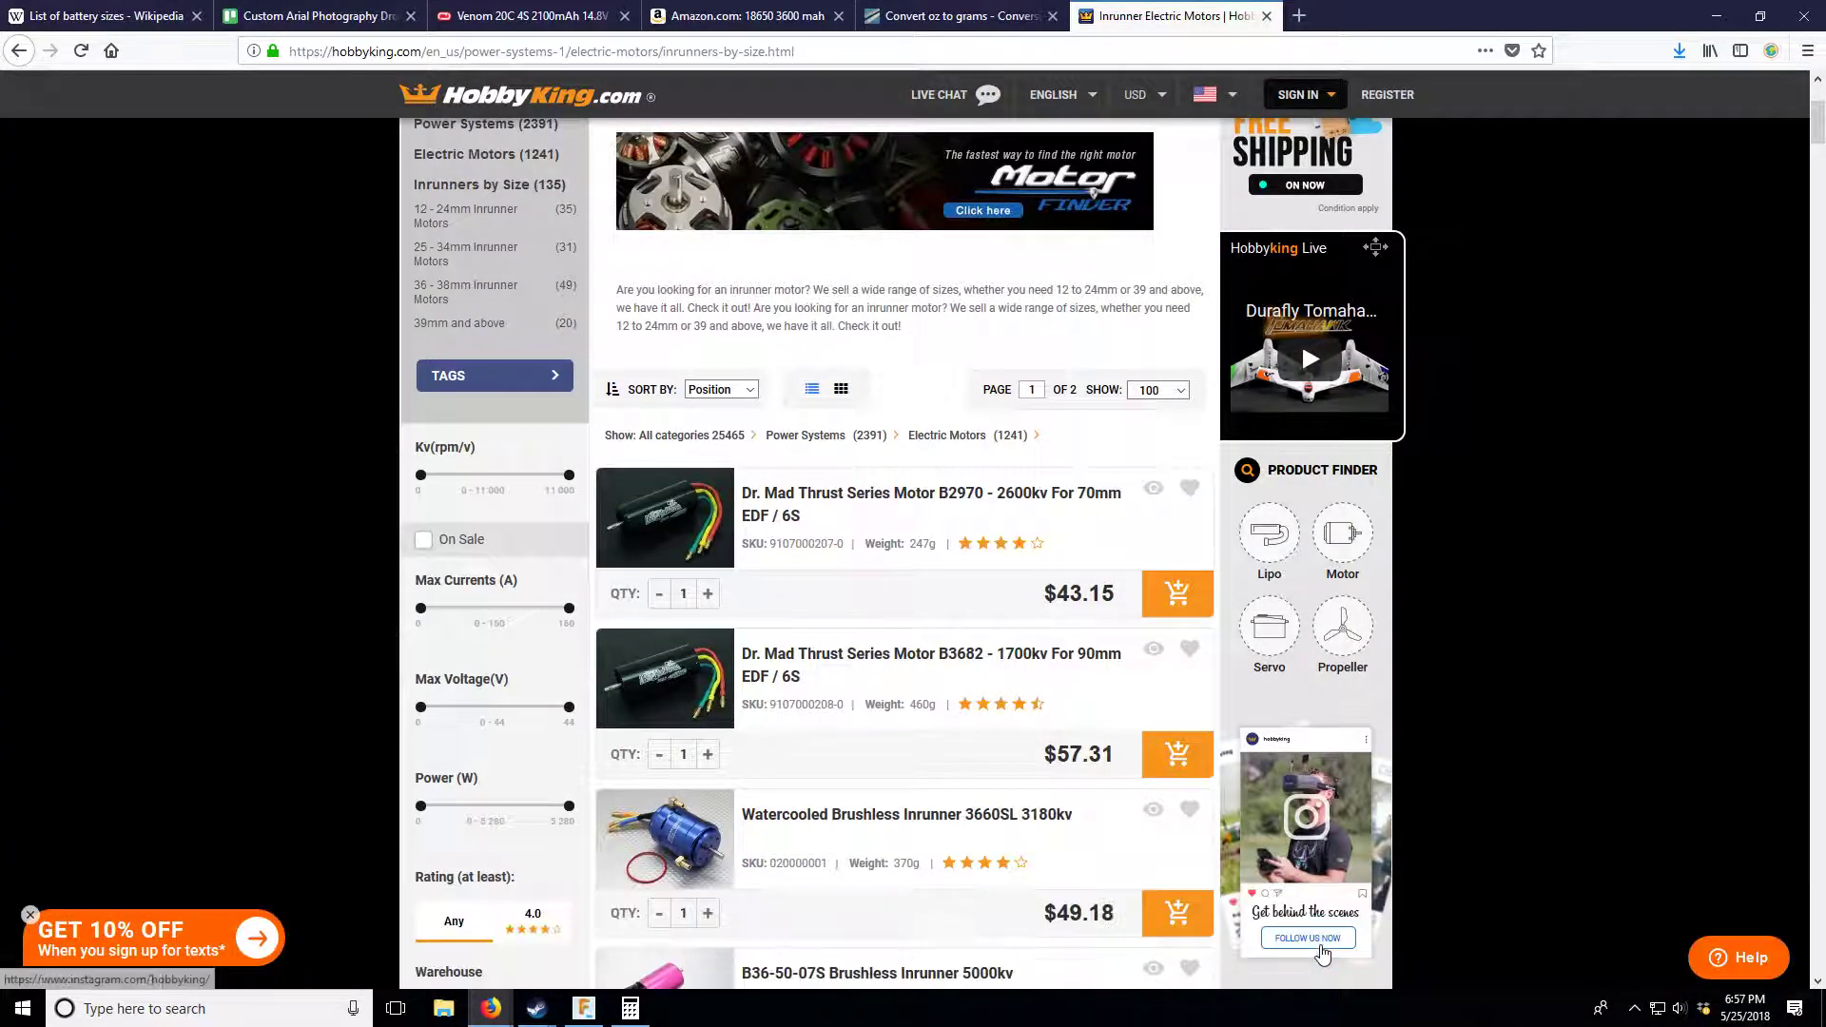
click(31, 916)
scroll(559, 792, up, 3)
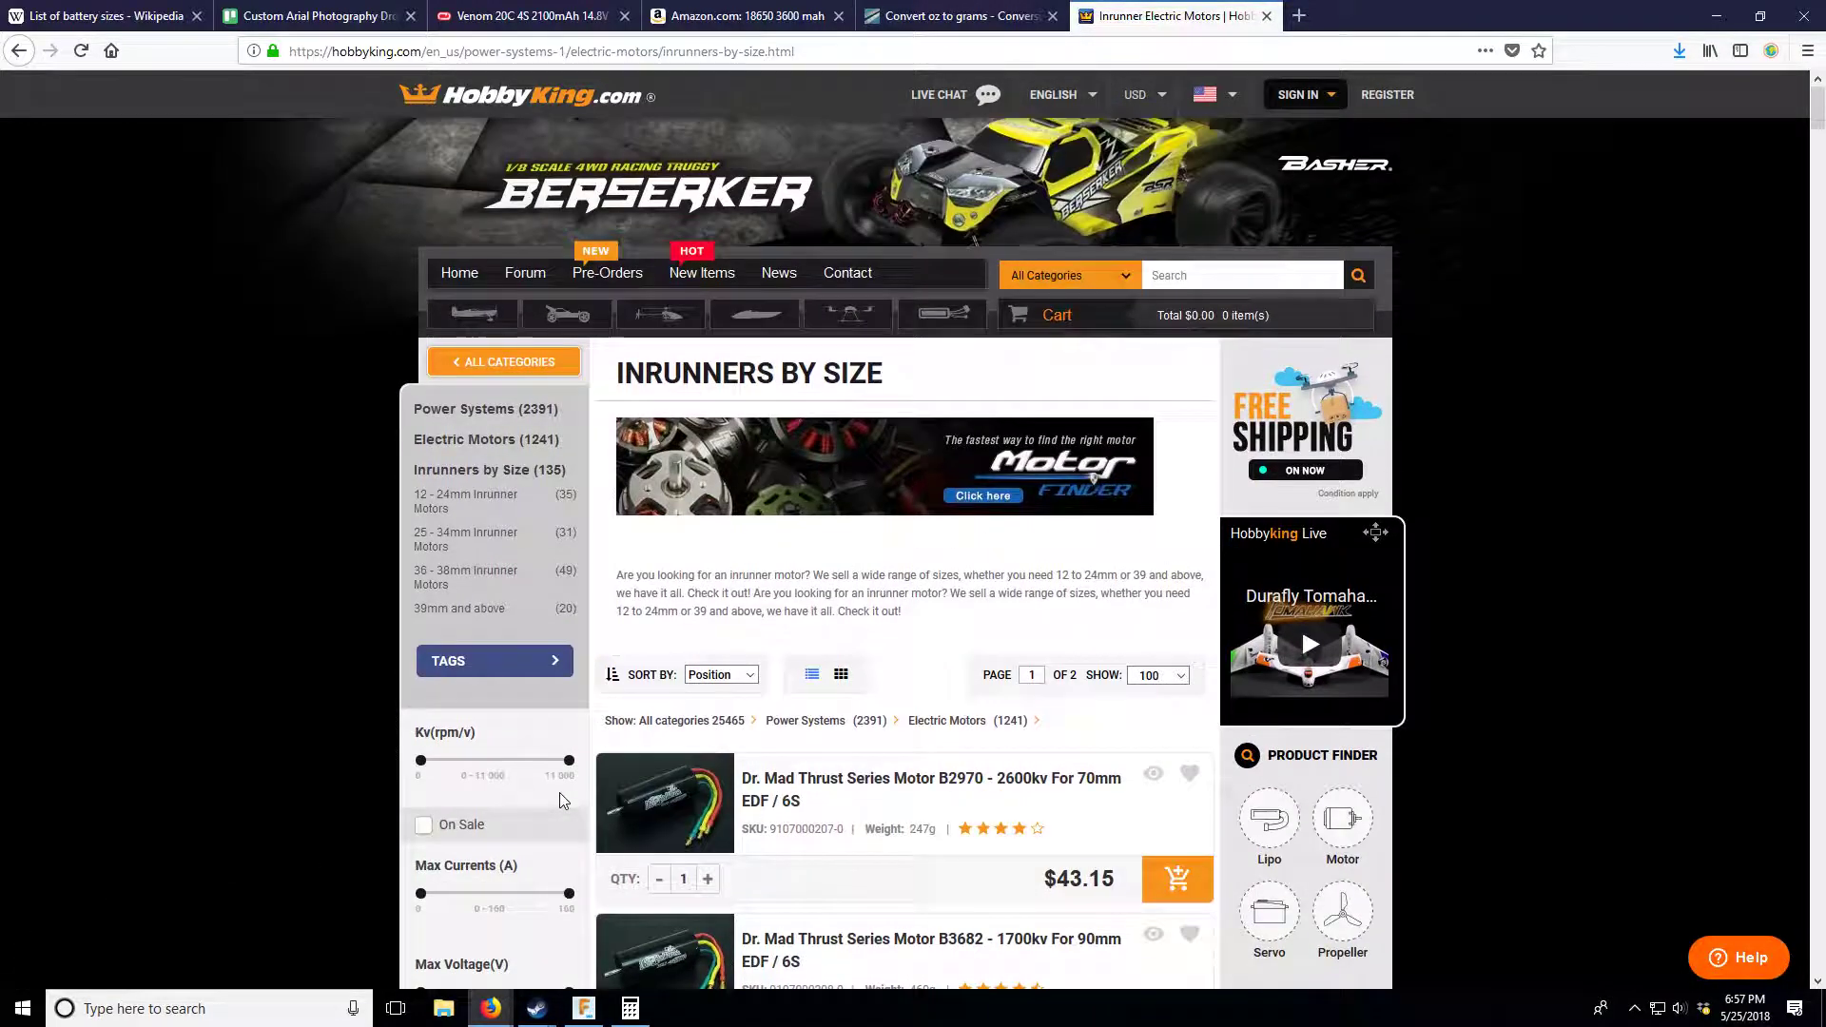
- Open the 12 - 24mm Inrunner Motors category and look through the listed motors, comparing types, weights and prices
click(450, 509)
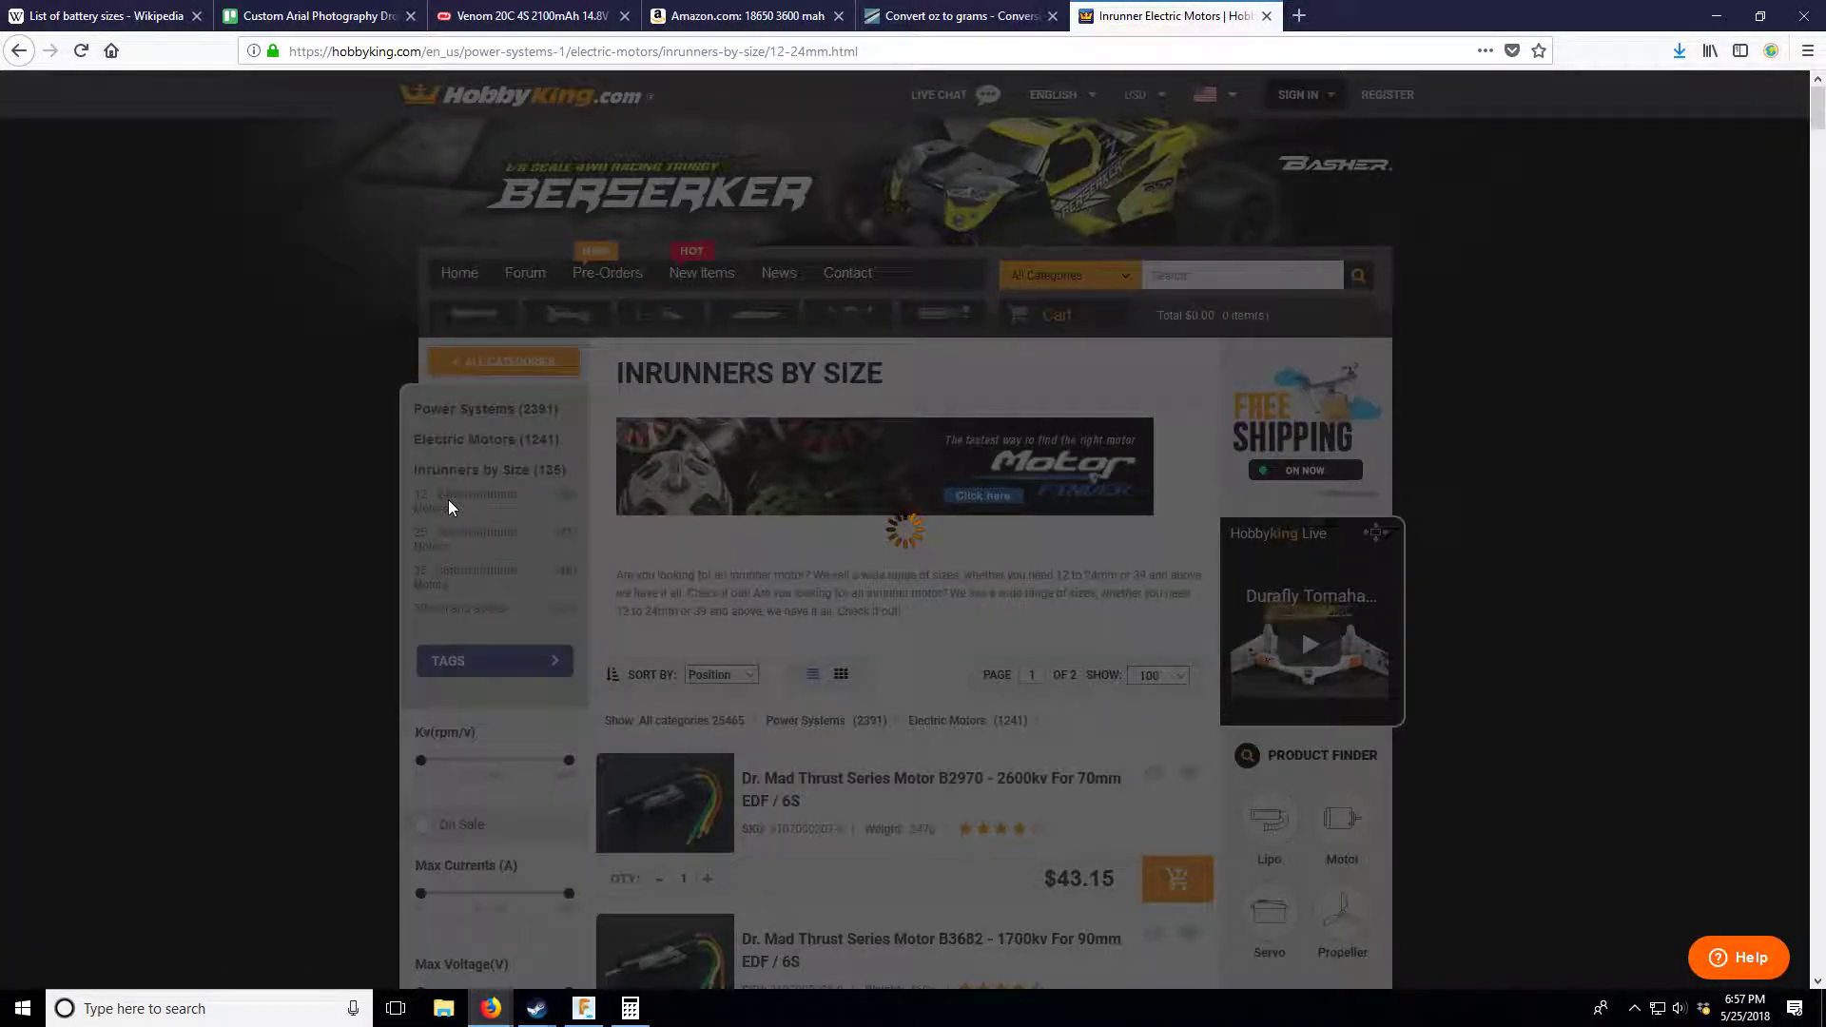
scroll(782, 687, down, 5)
scroll(781, 687, down, 5)
scroll(782, 690, up, 10)
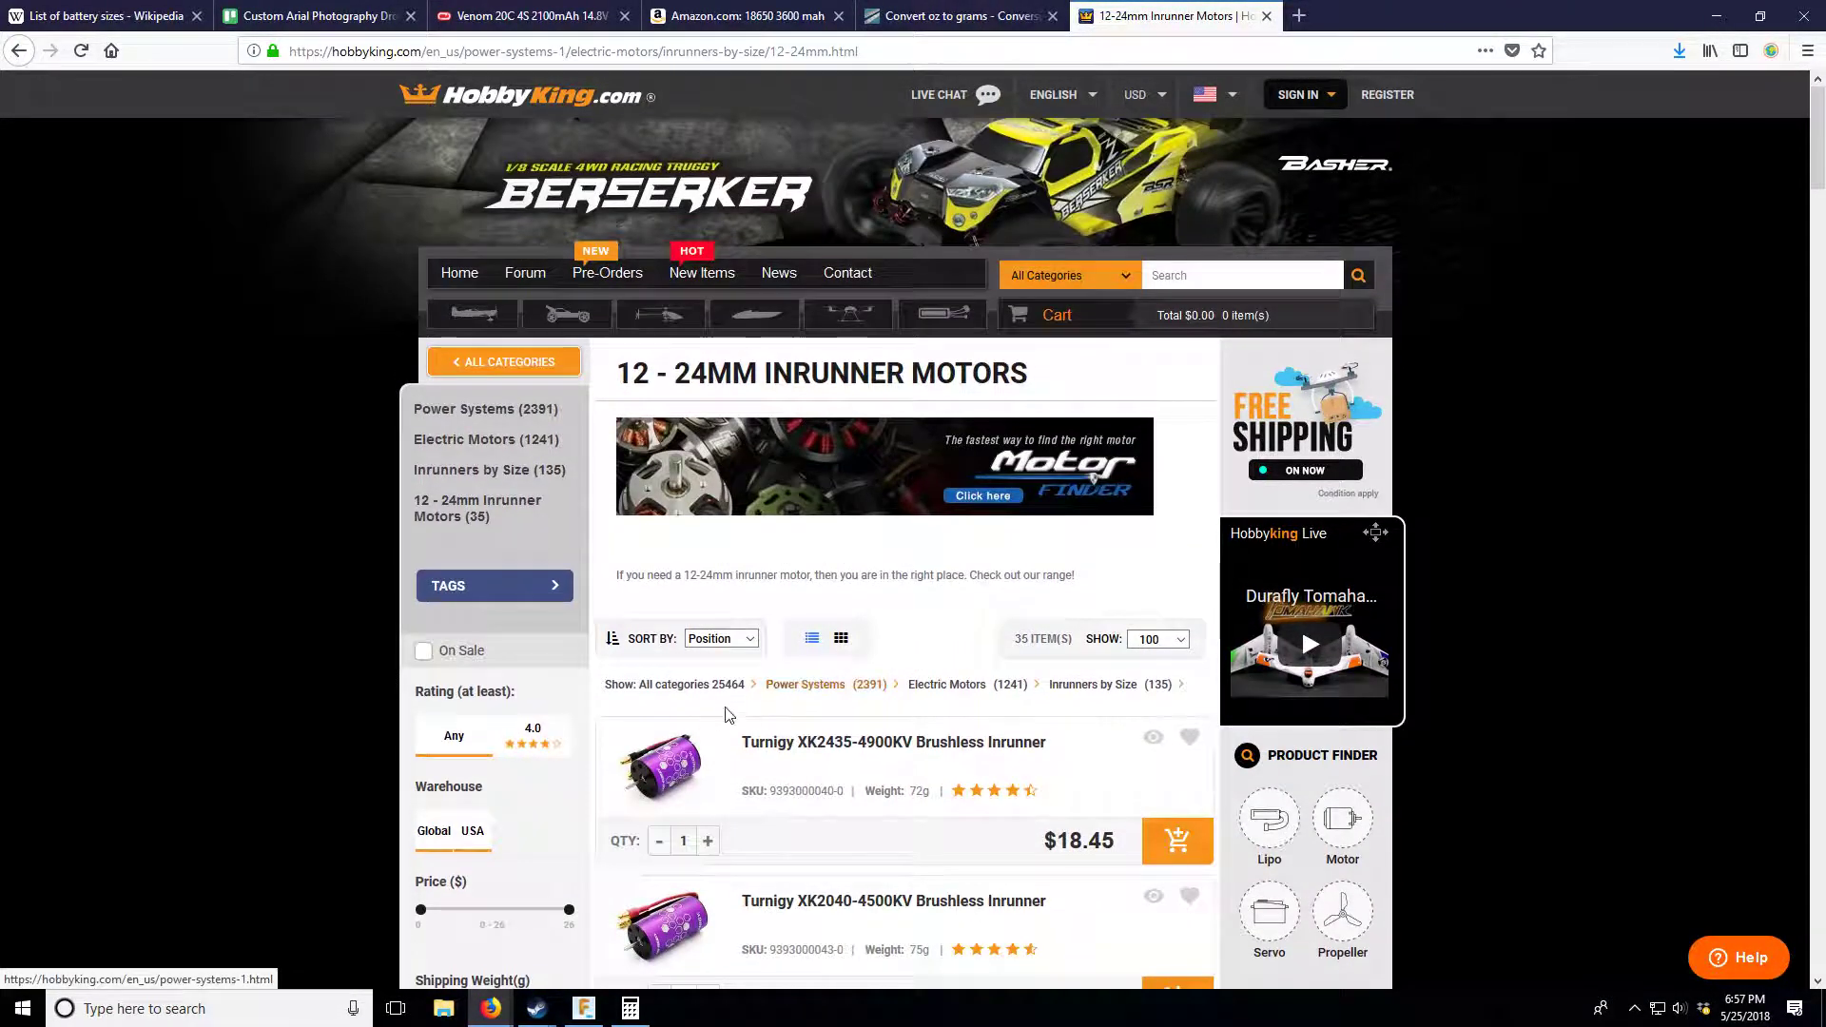
scroll(782, 691, down, 12)
scroll(666, 718, up, 8)
scroll(645, 725, up, 2)
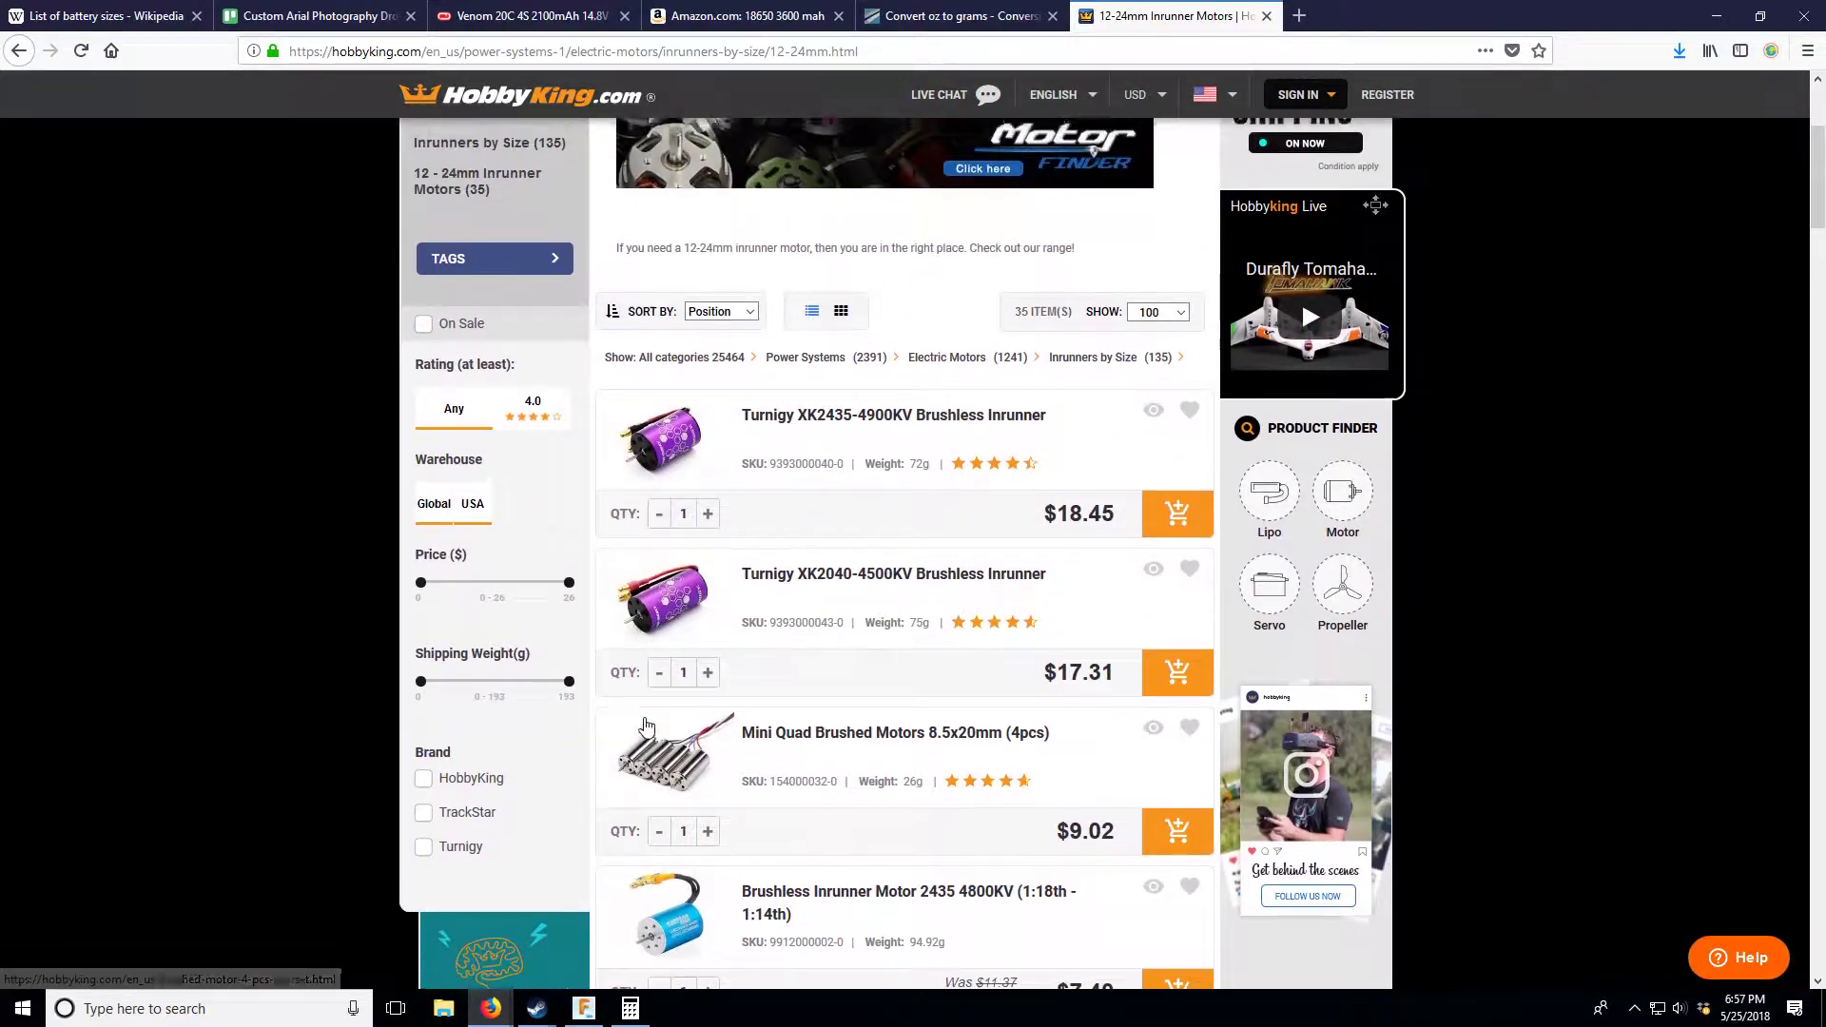
scroll(645, 725, down, 20)
scroll(645, 724, down, 20)
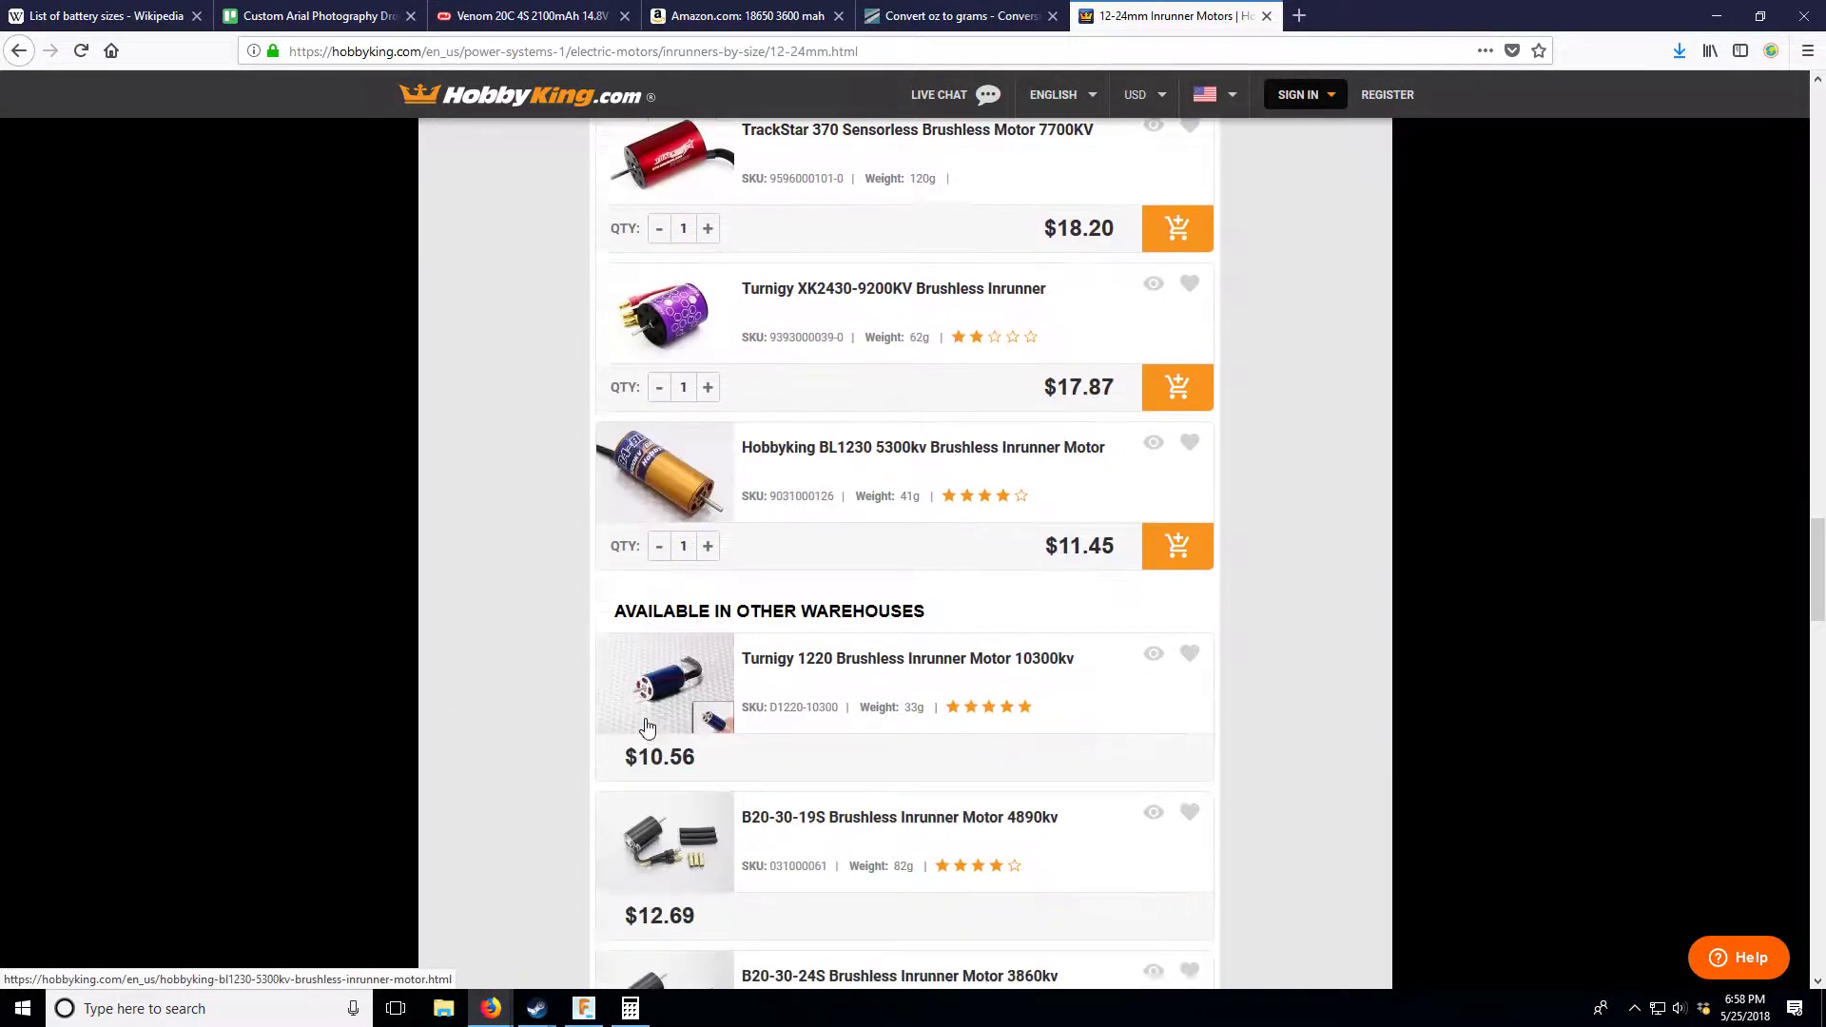
scroll(646, 715, up, 5)
scroll(646, 718, up, 5)
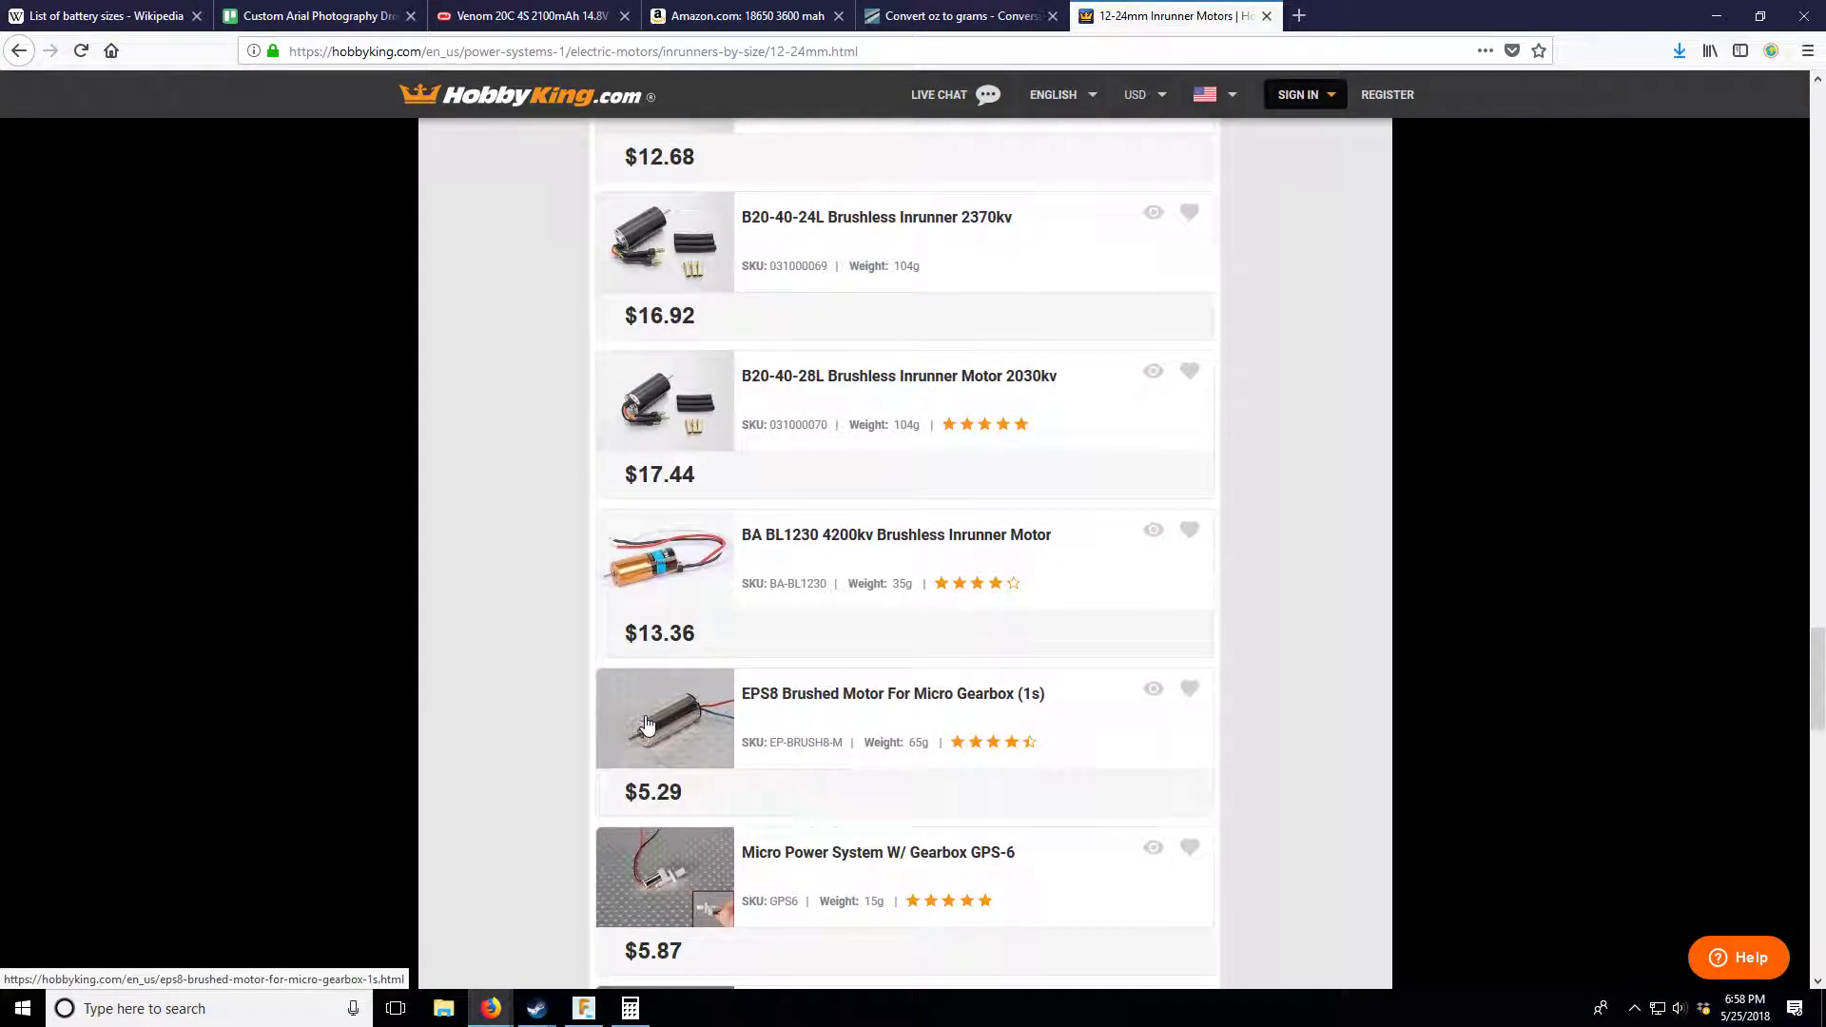
scroll(785, 552, up, 6)
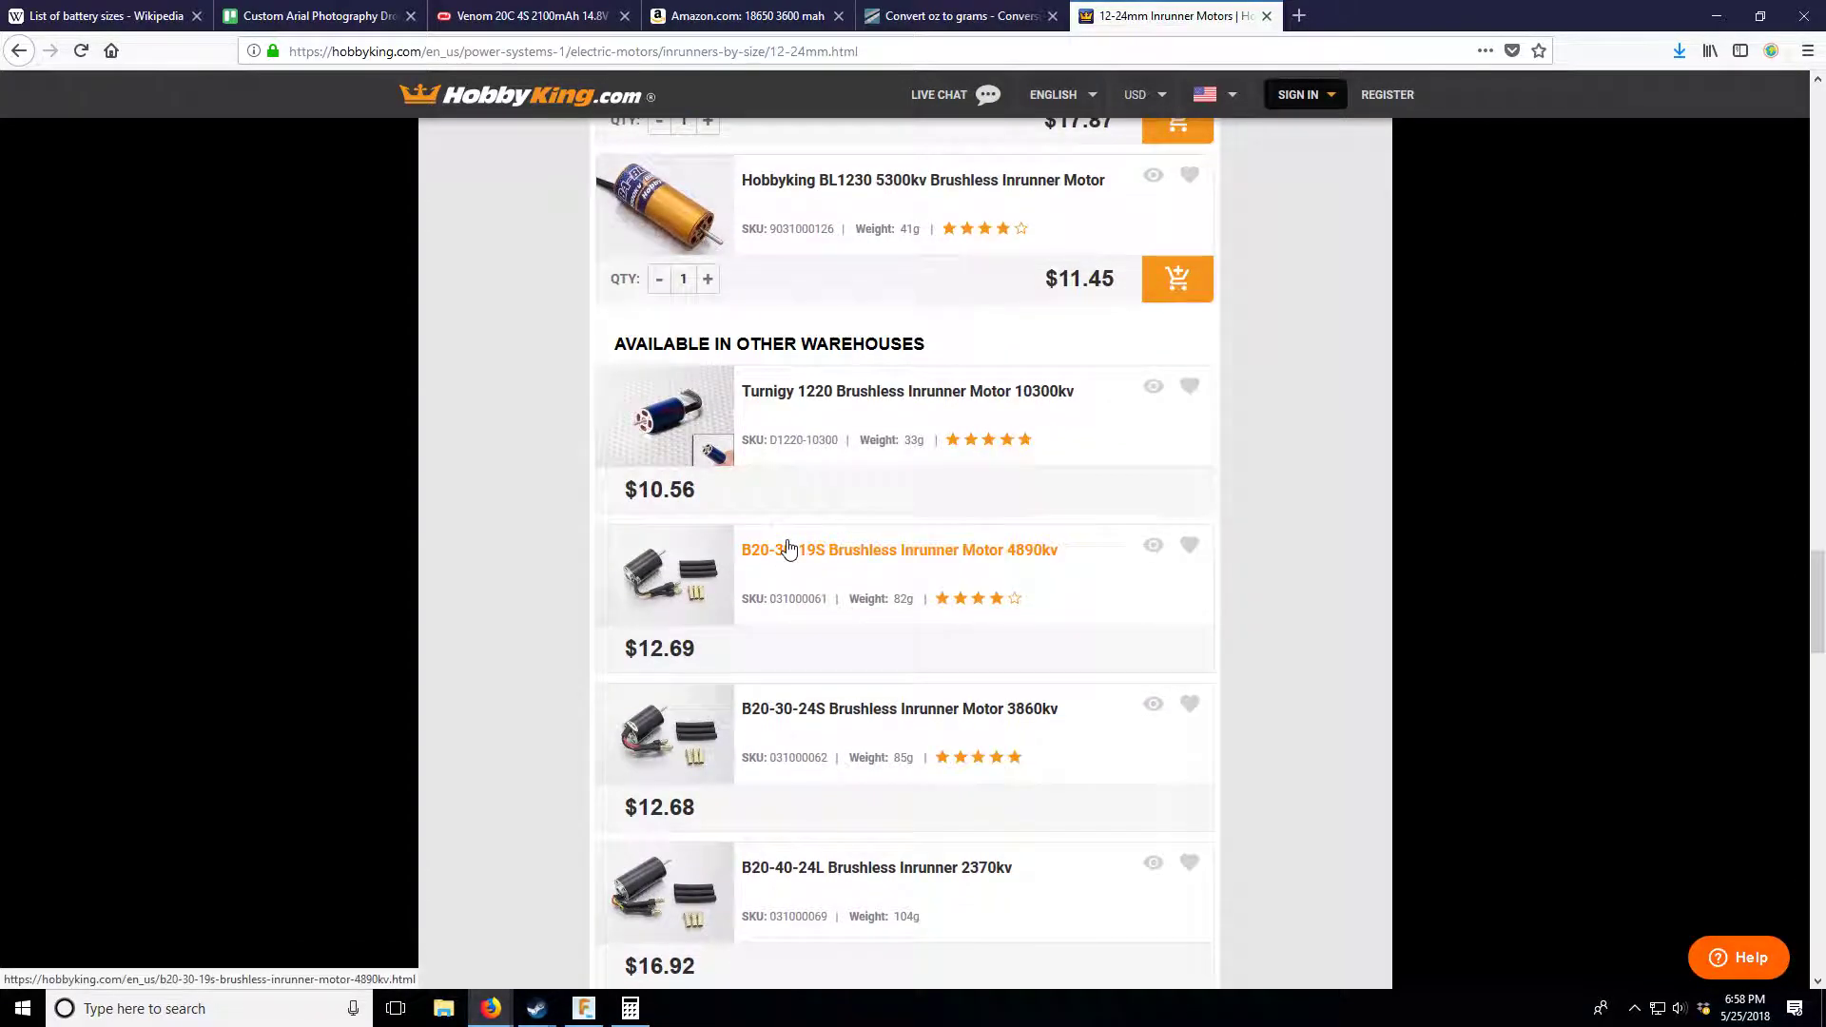
scroll(787, 547, up, 3)
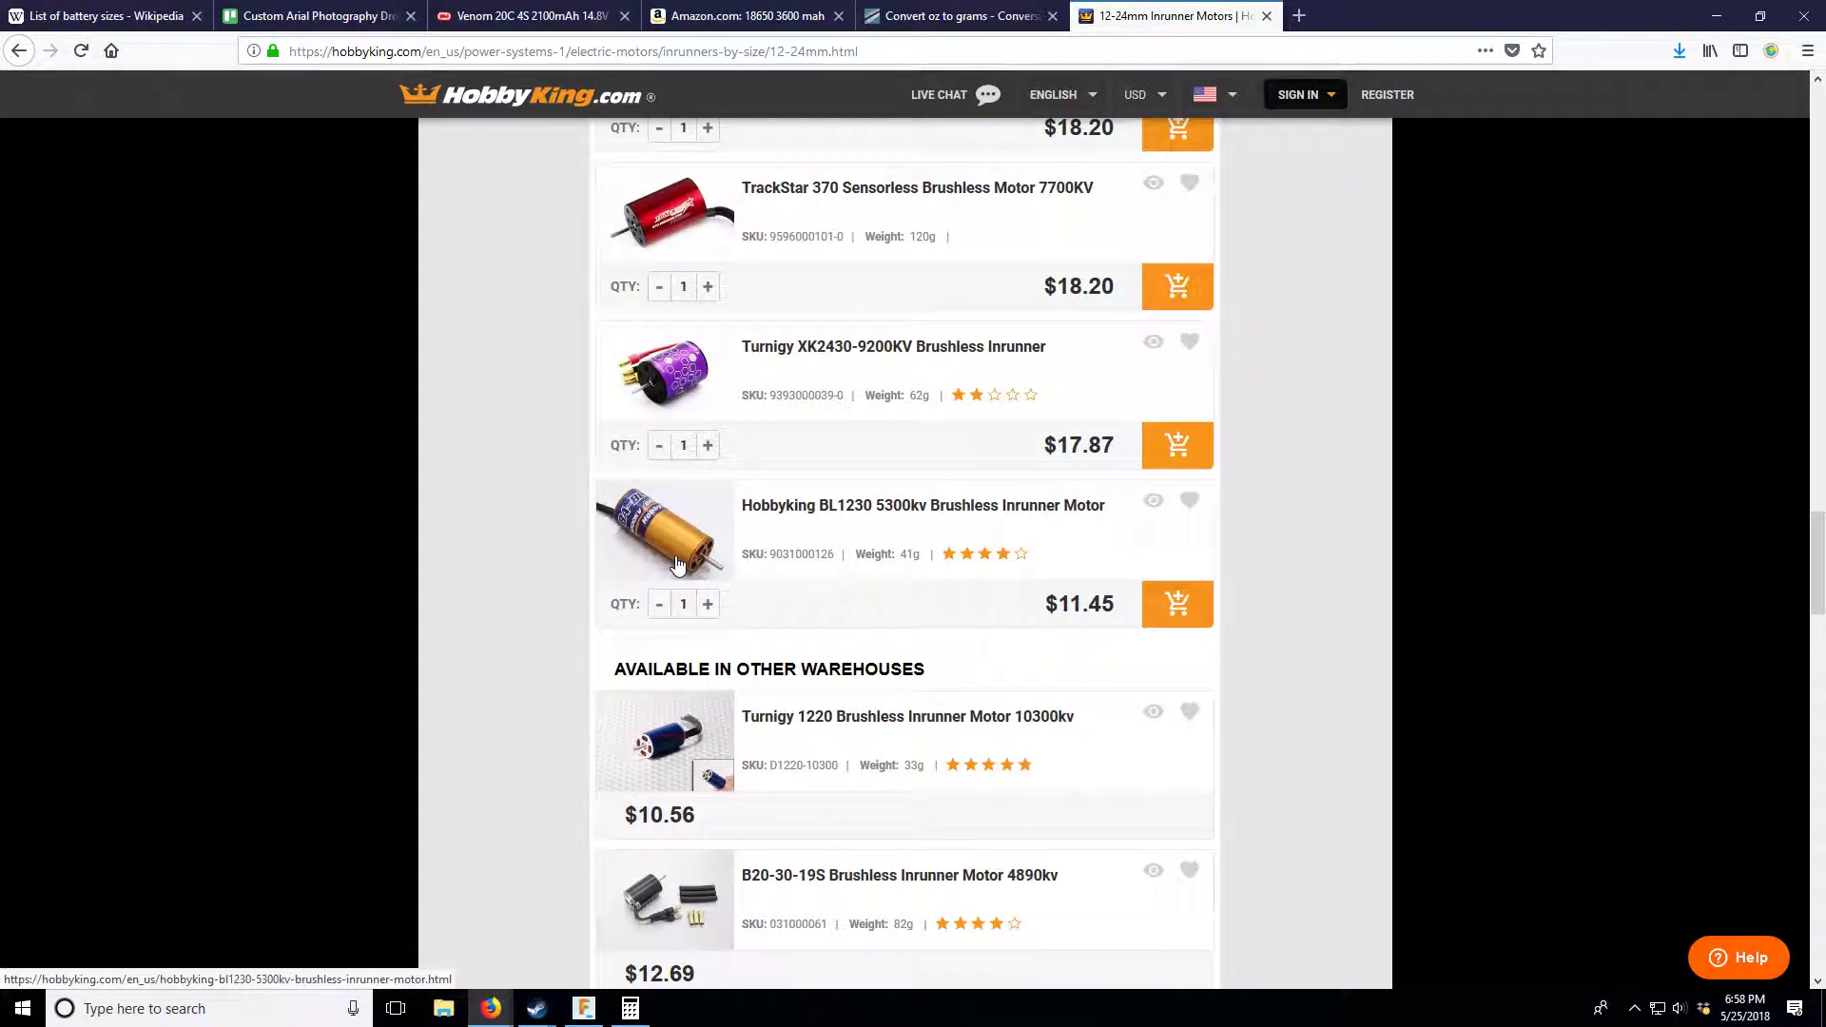
scroll(679, 566, up, 4)
scroll(688, 725, up, 5)
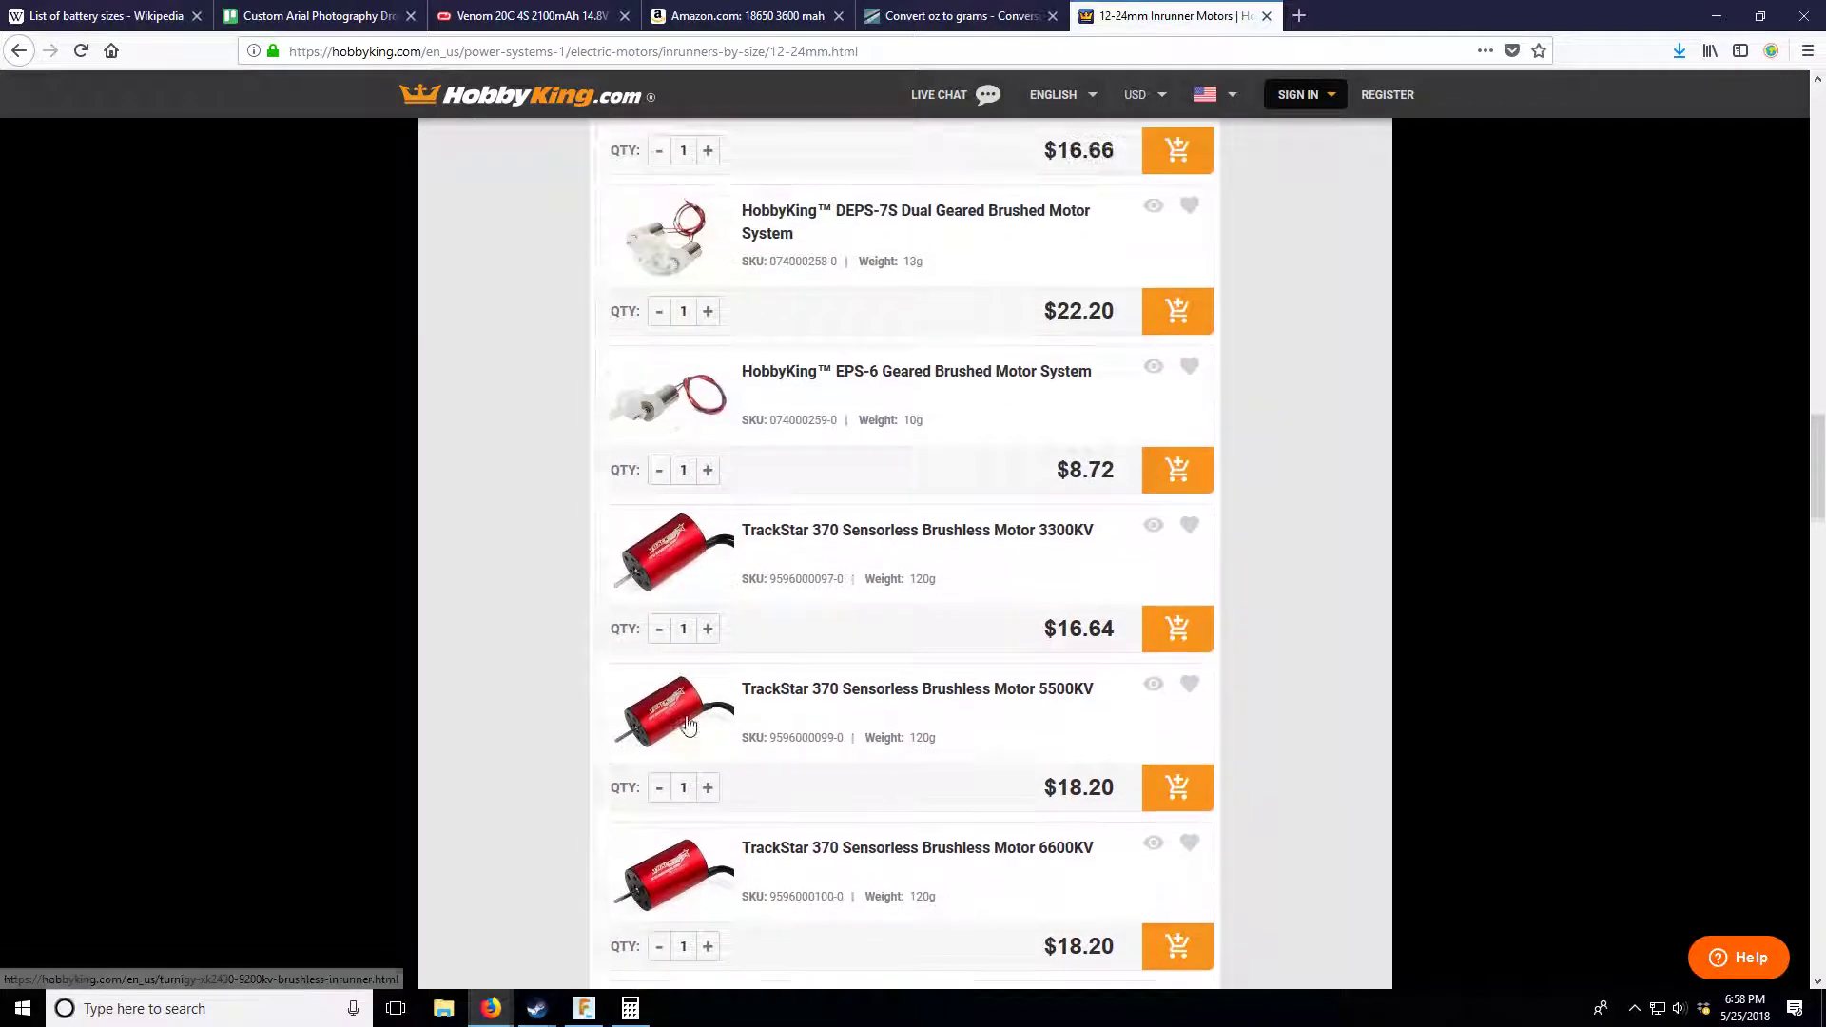
scroll(688, 725, up, 20)
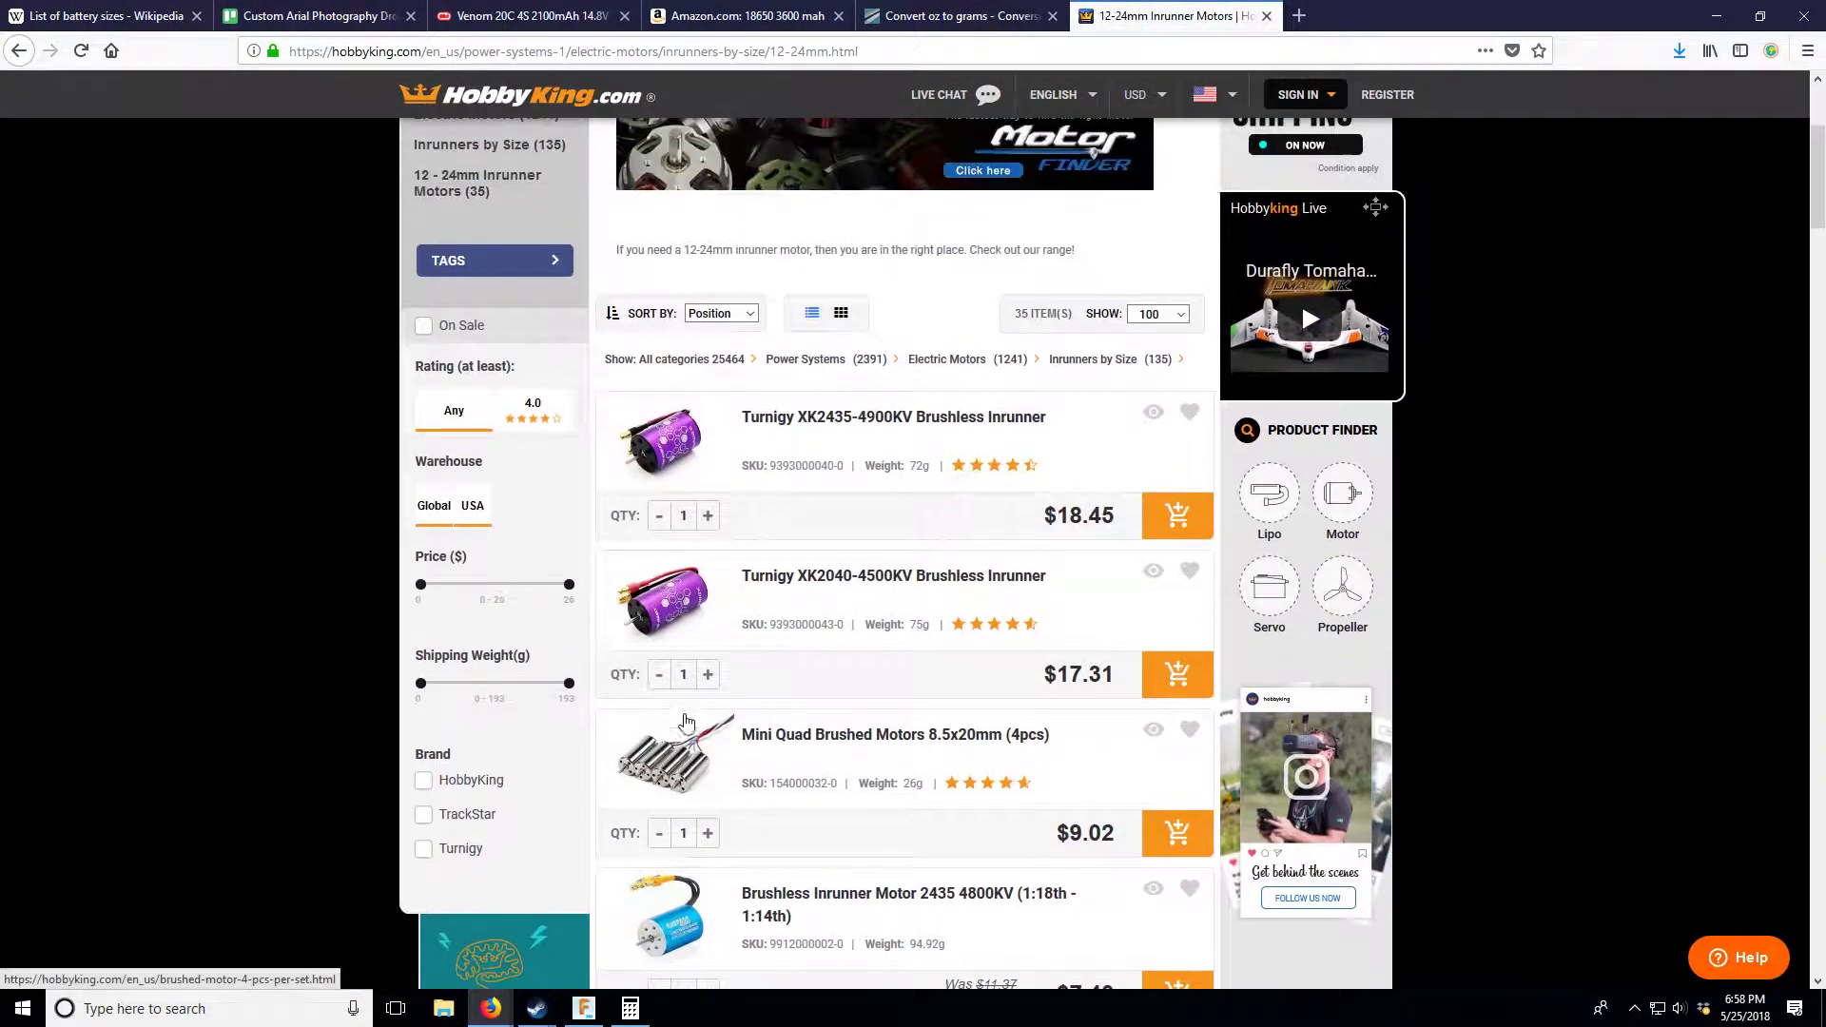
scroll(685, 721, down, 6)
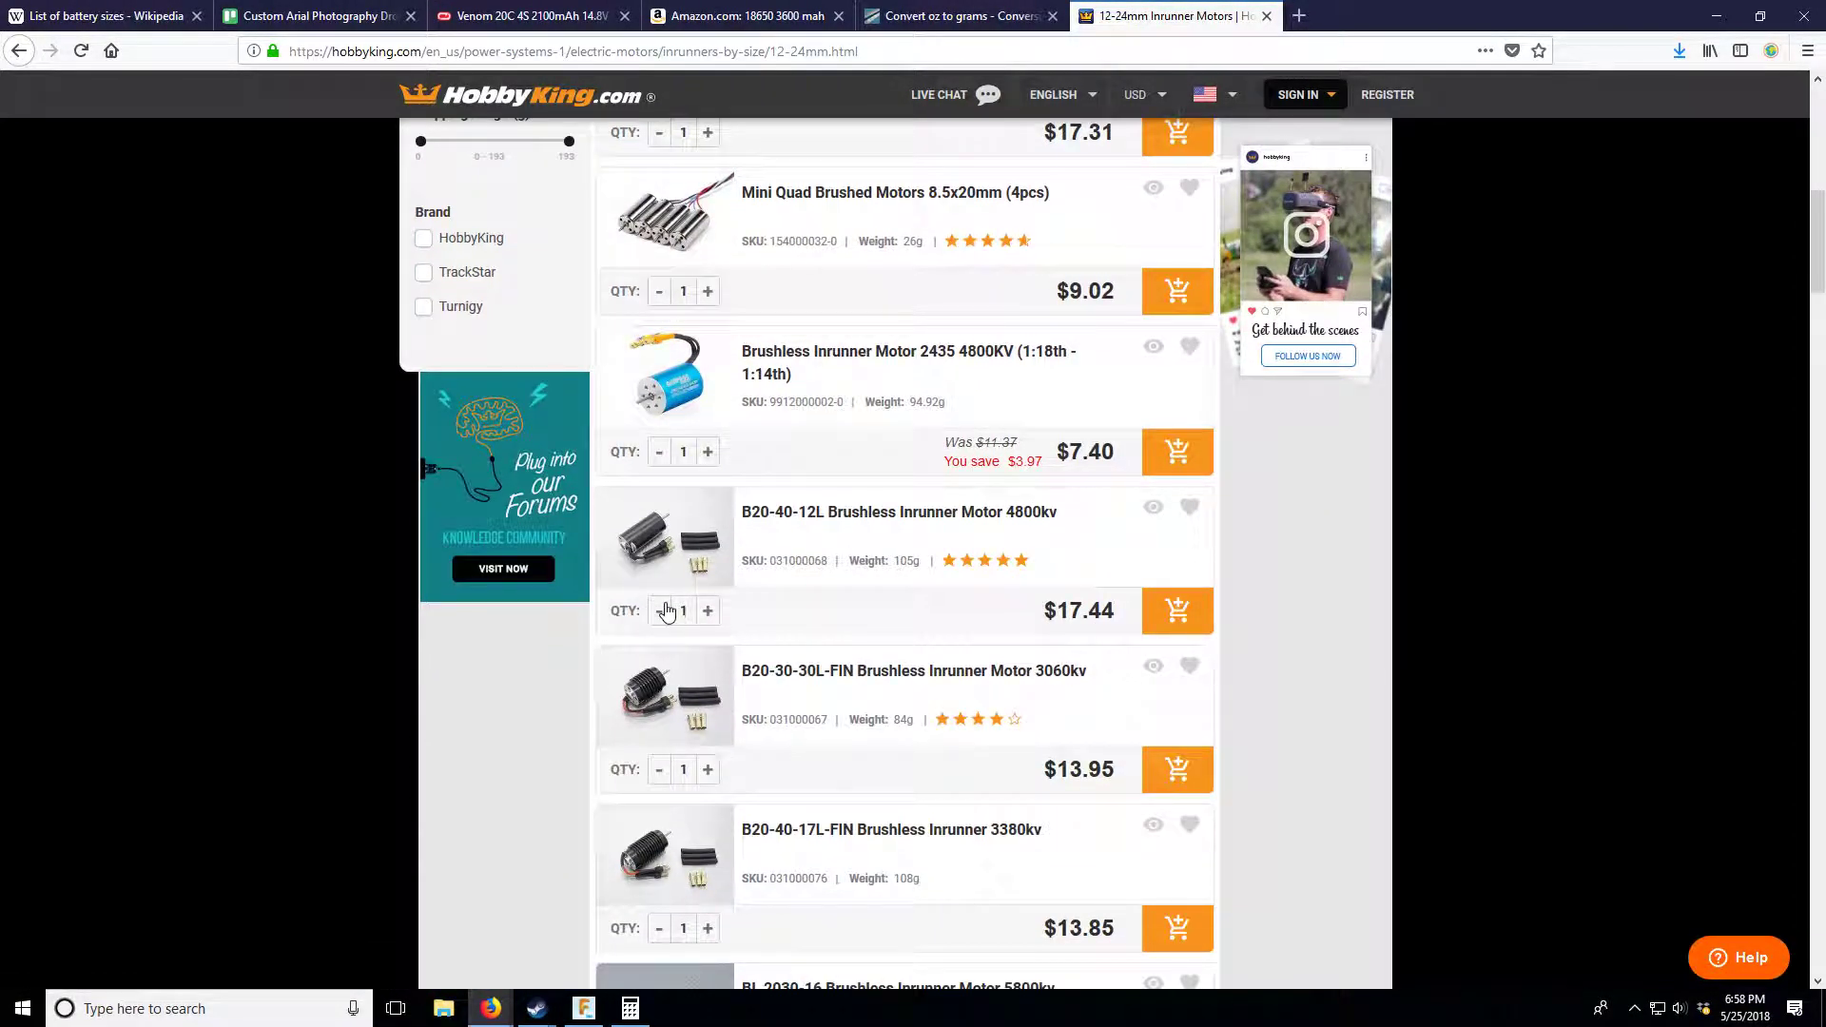
scroll(666, 610, up, 5)
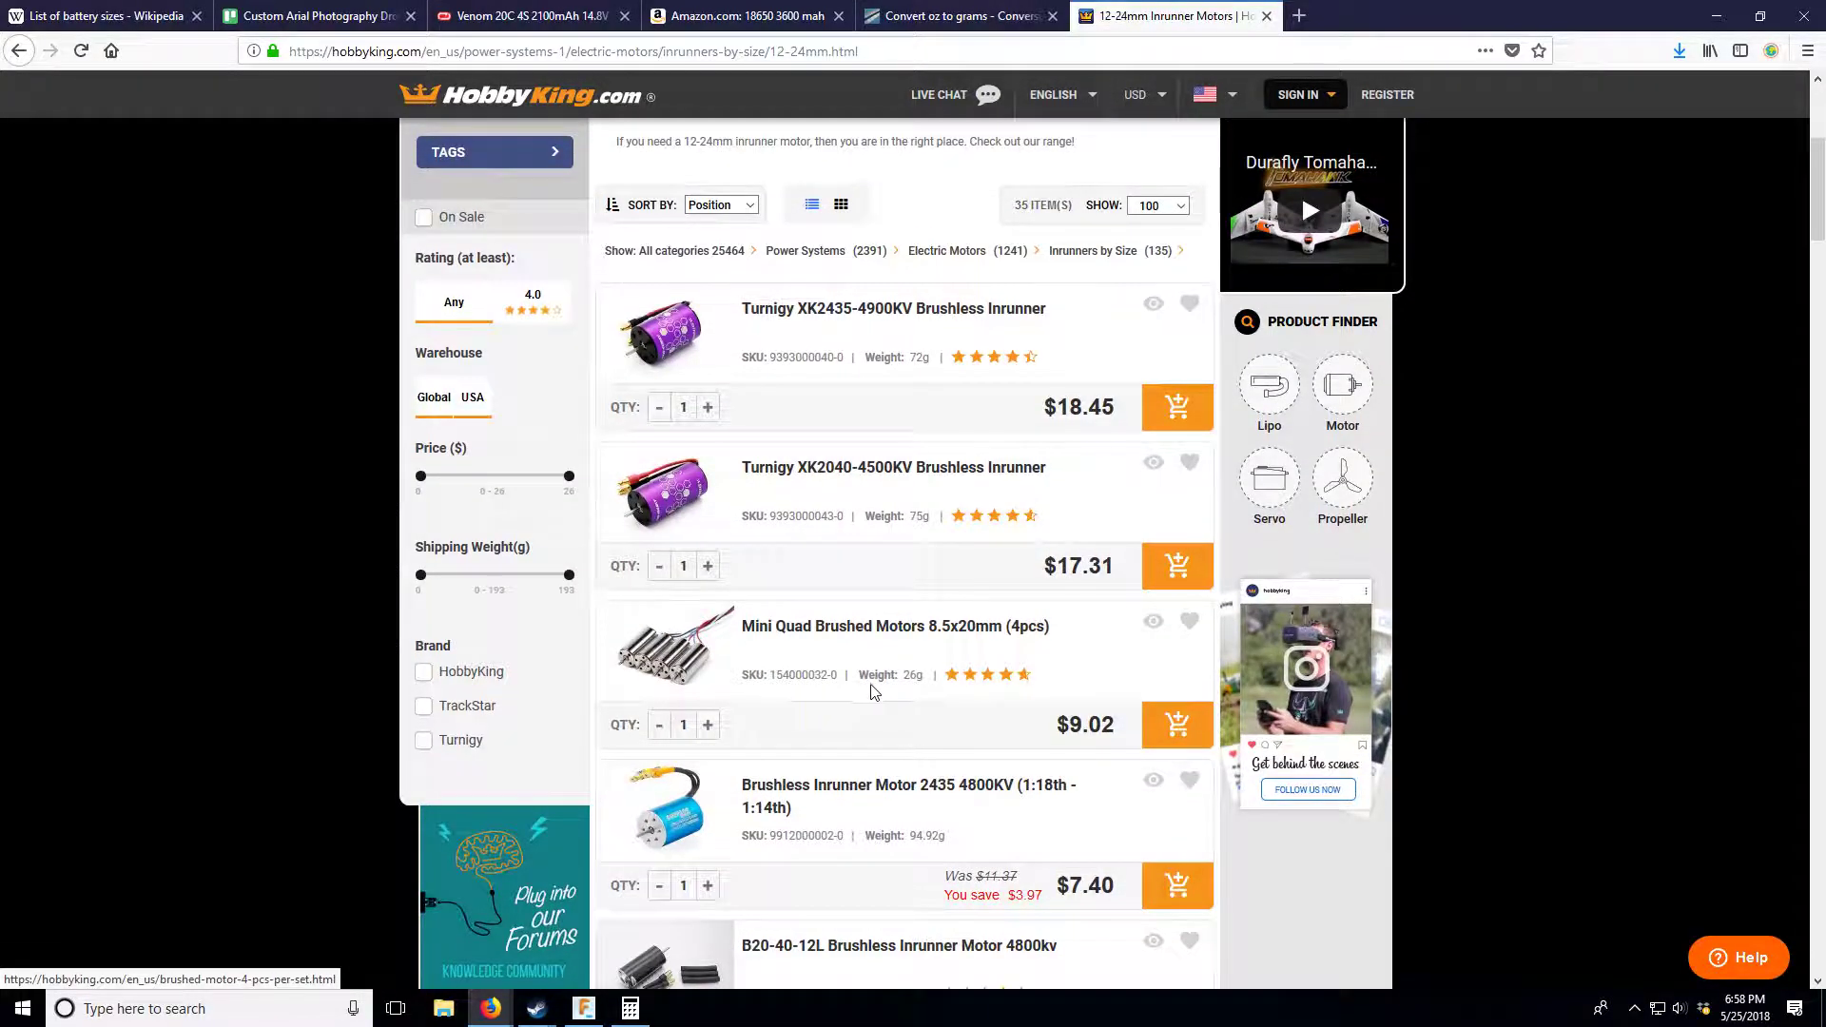
- Open the Brushless Inrunner Motor 2435 4800KV product page and examine its photo and specifications
scroll(874, 692, down, 5)
click(1006, 363)
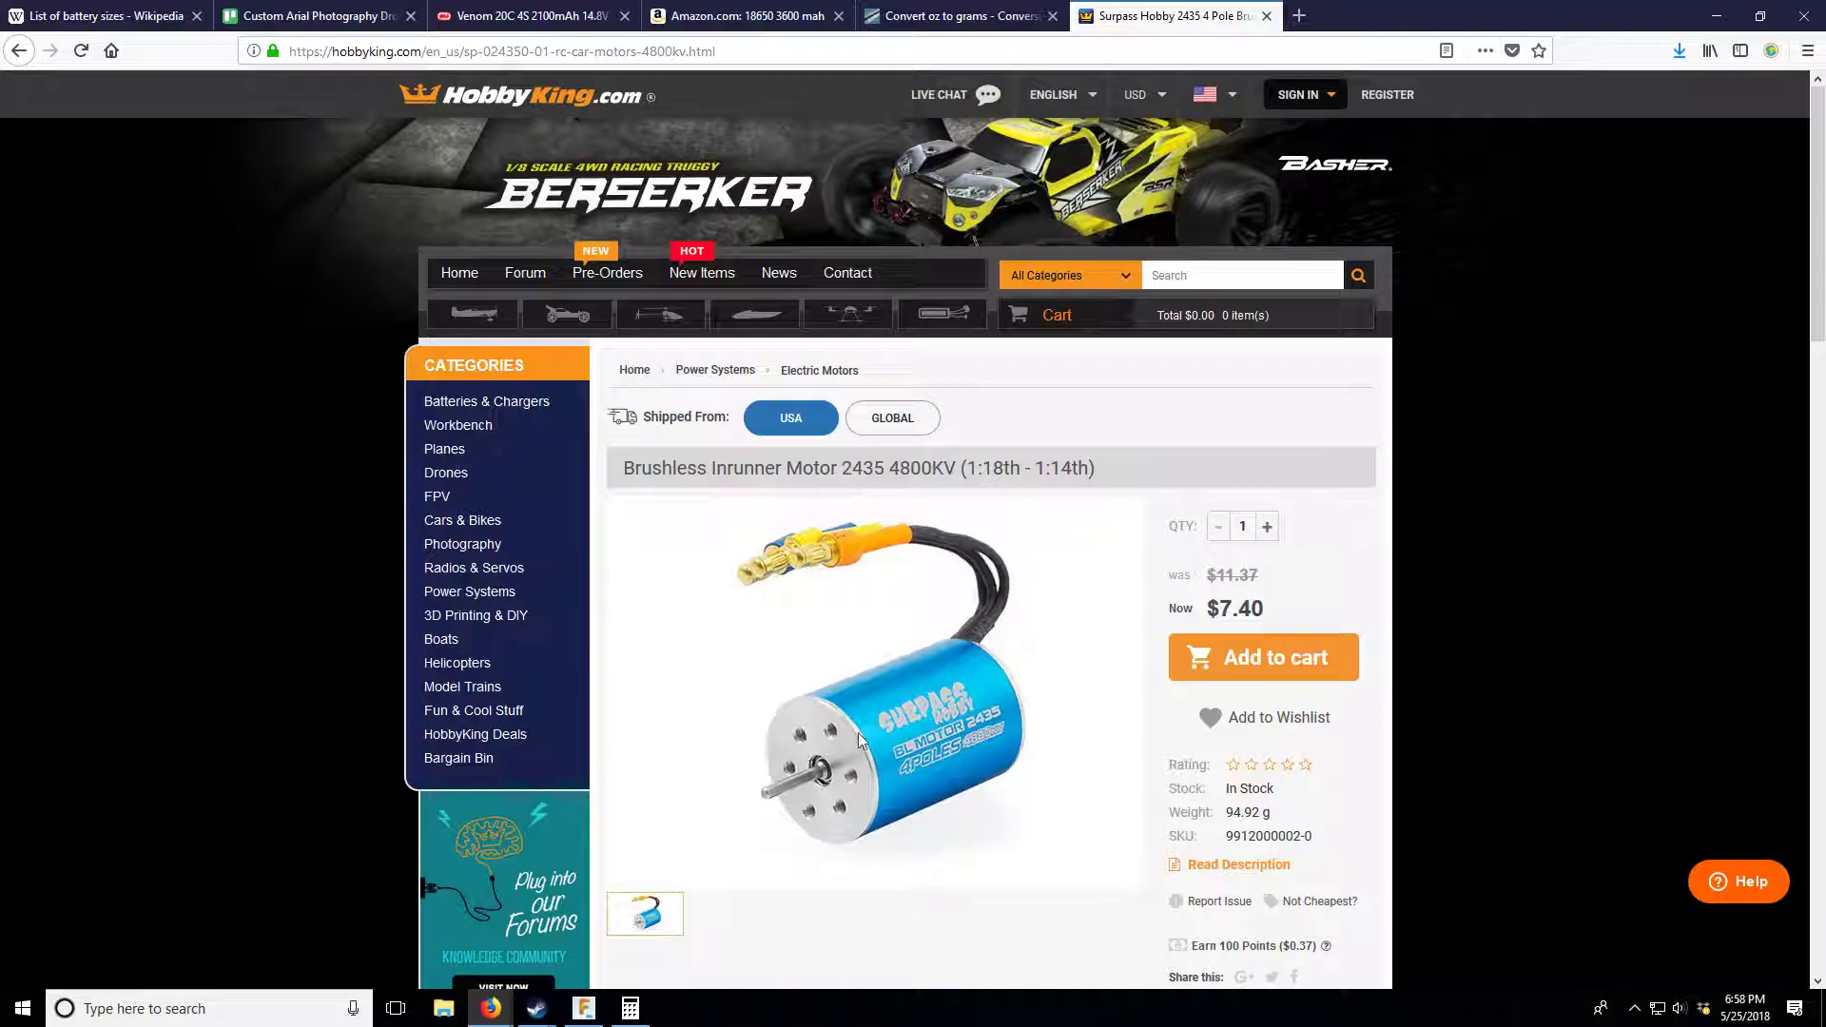
scroll(1022, 868, down, 8)
scroll(1034, 872, down, 6)
scroll(881, 817, up, 4)
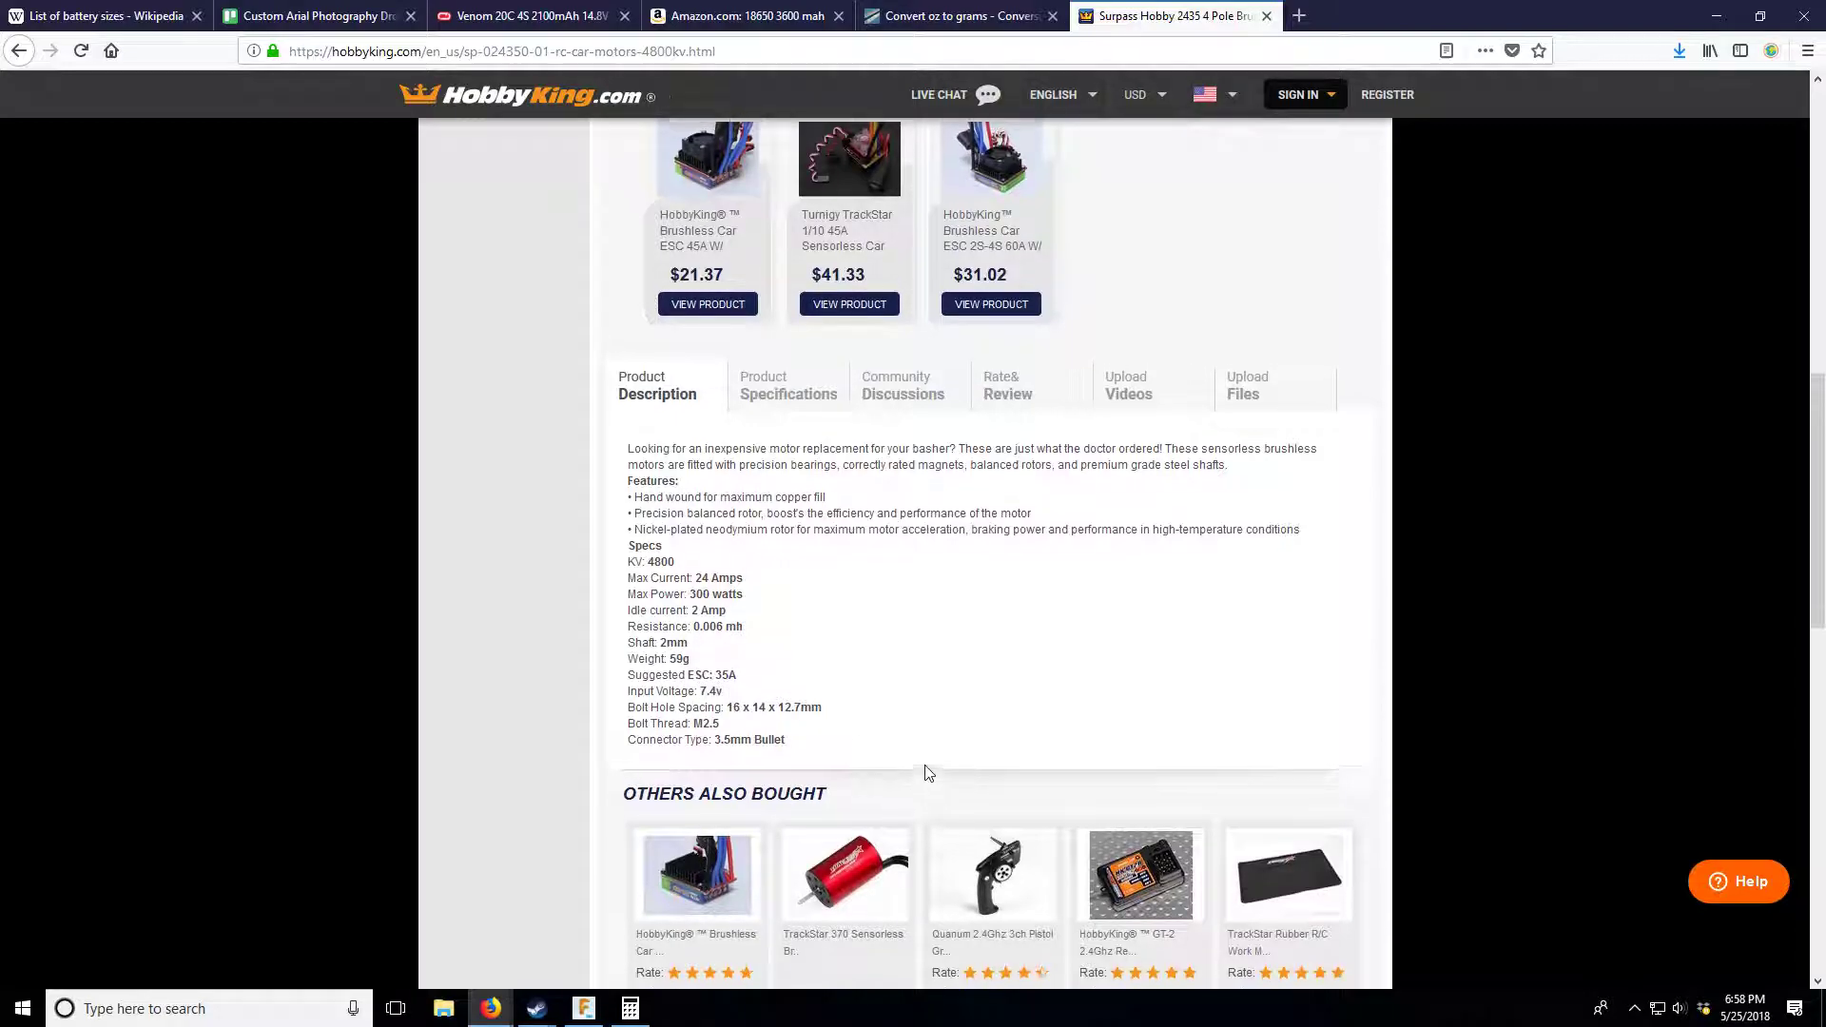
scroll(929, 771, up, 10)
scroll(929, 771, down, 3)
scroll(929, 771, down, 2)
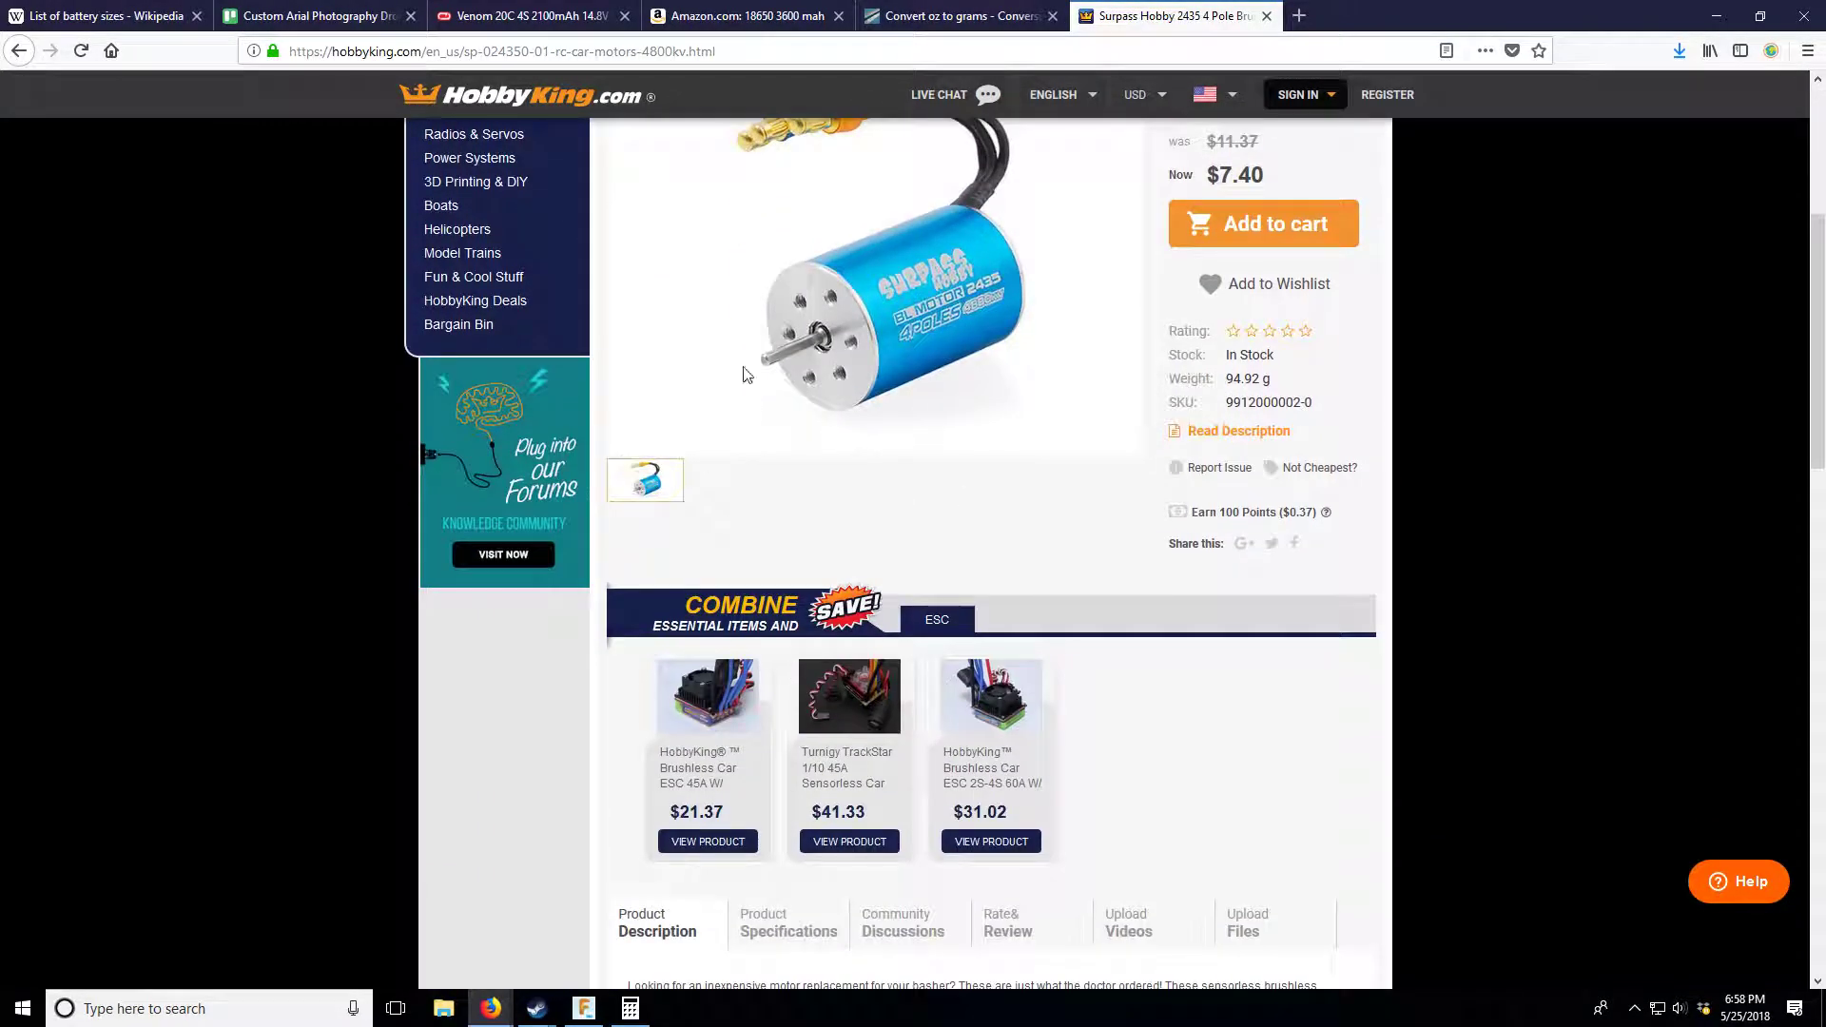
scroll(549, 443, down, 7)
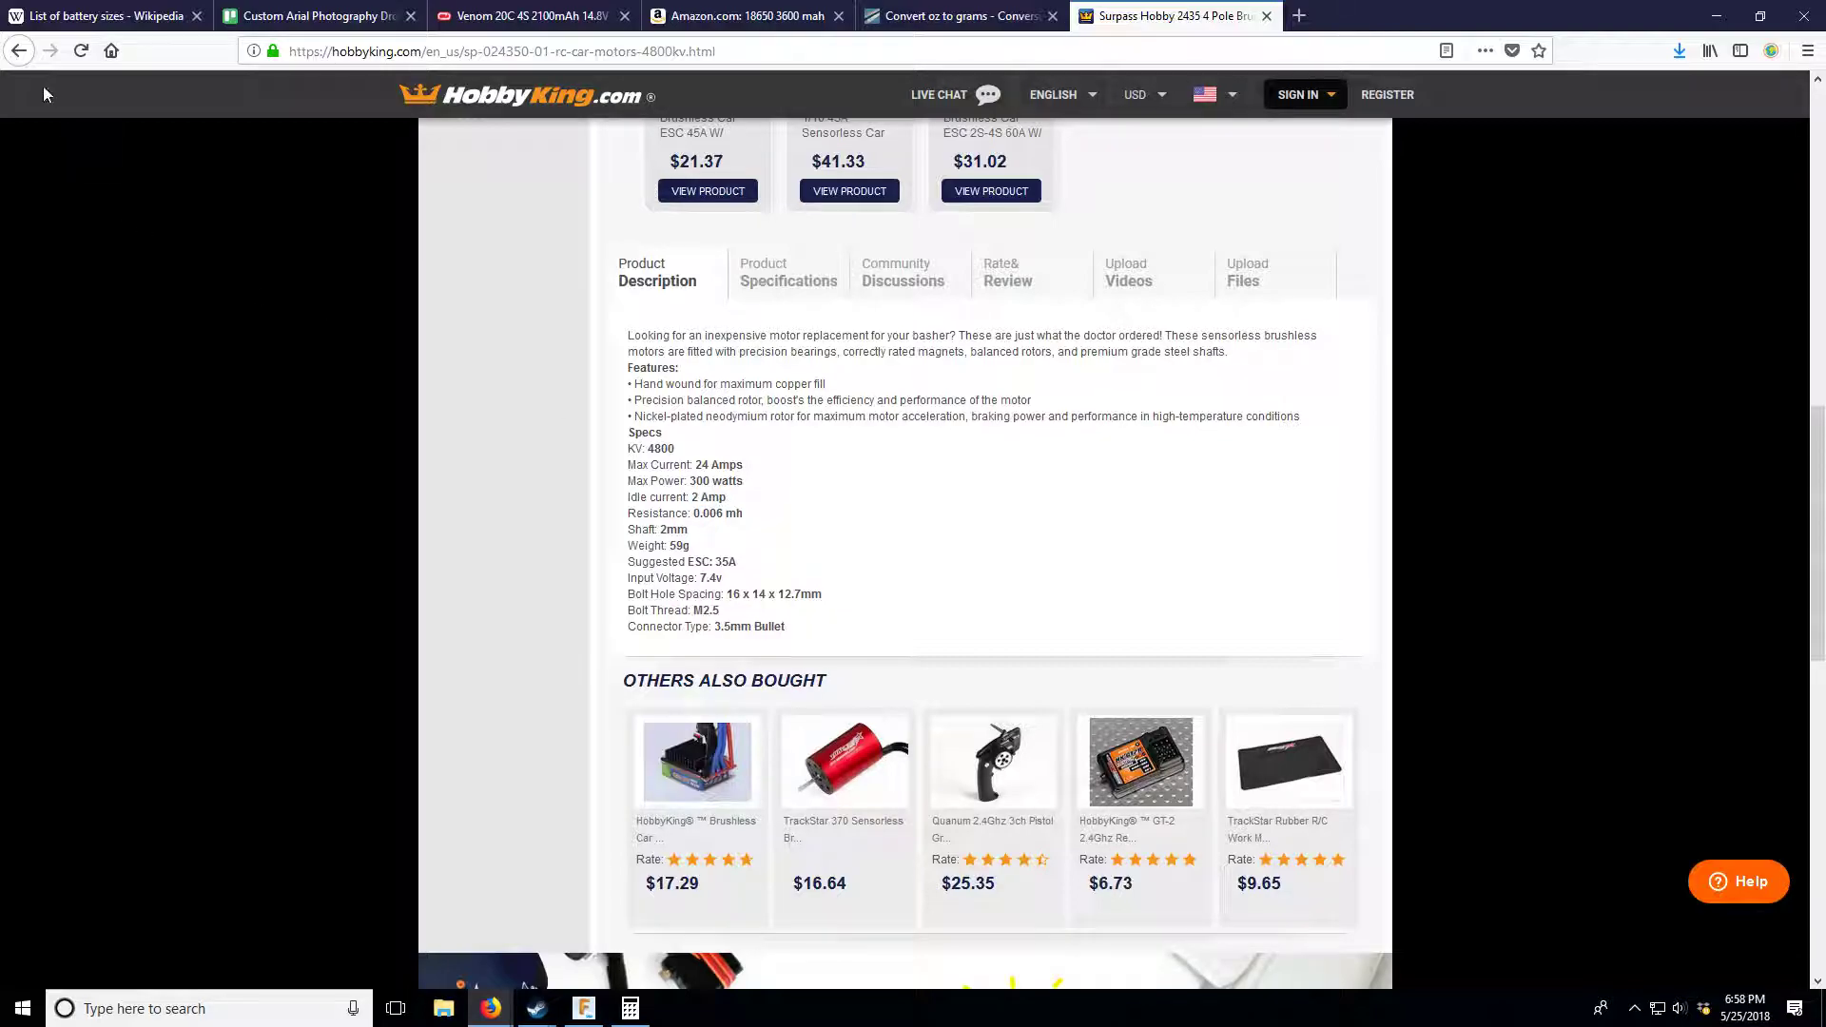
- Return to the motor list and open the BL 2030-16 Brushless Inrunner Motor 5800kv to read its specifications
click(18, 51)
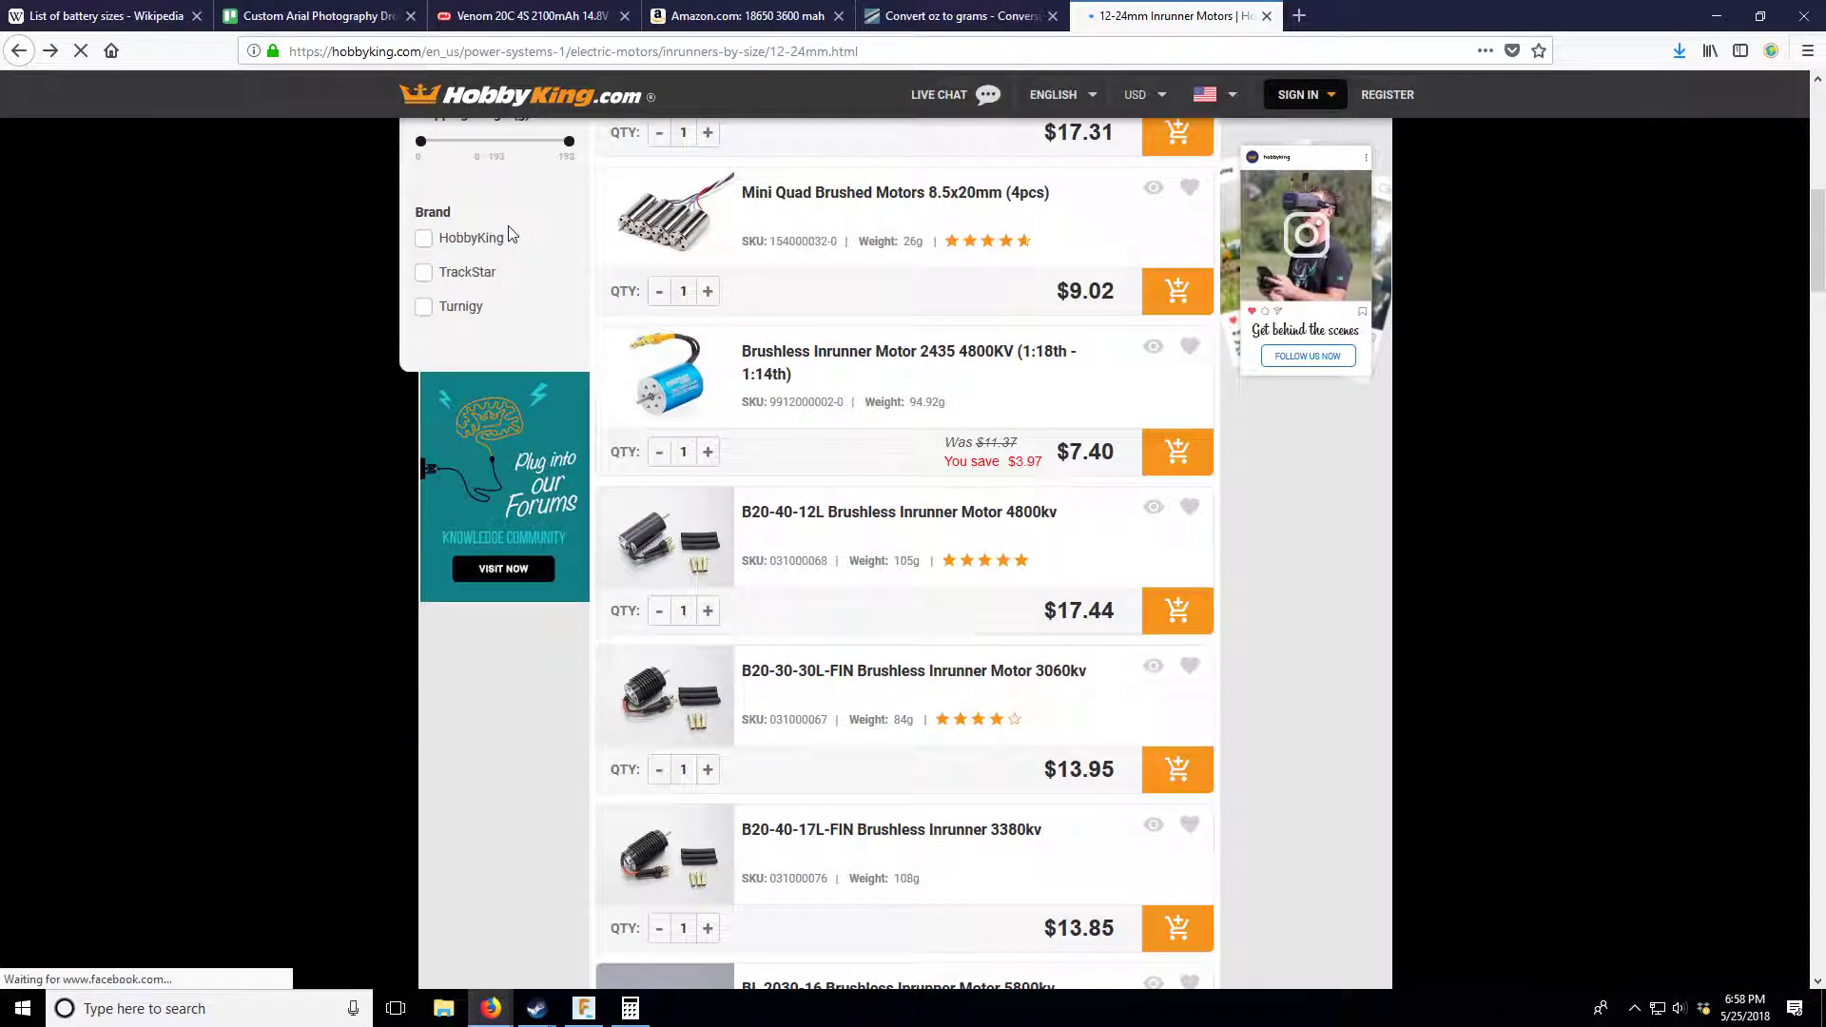
scroll(878, 625, down, 3)
scroll(877, 625, down, 2)
scroll(877, 625, up, 5)
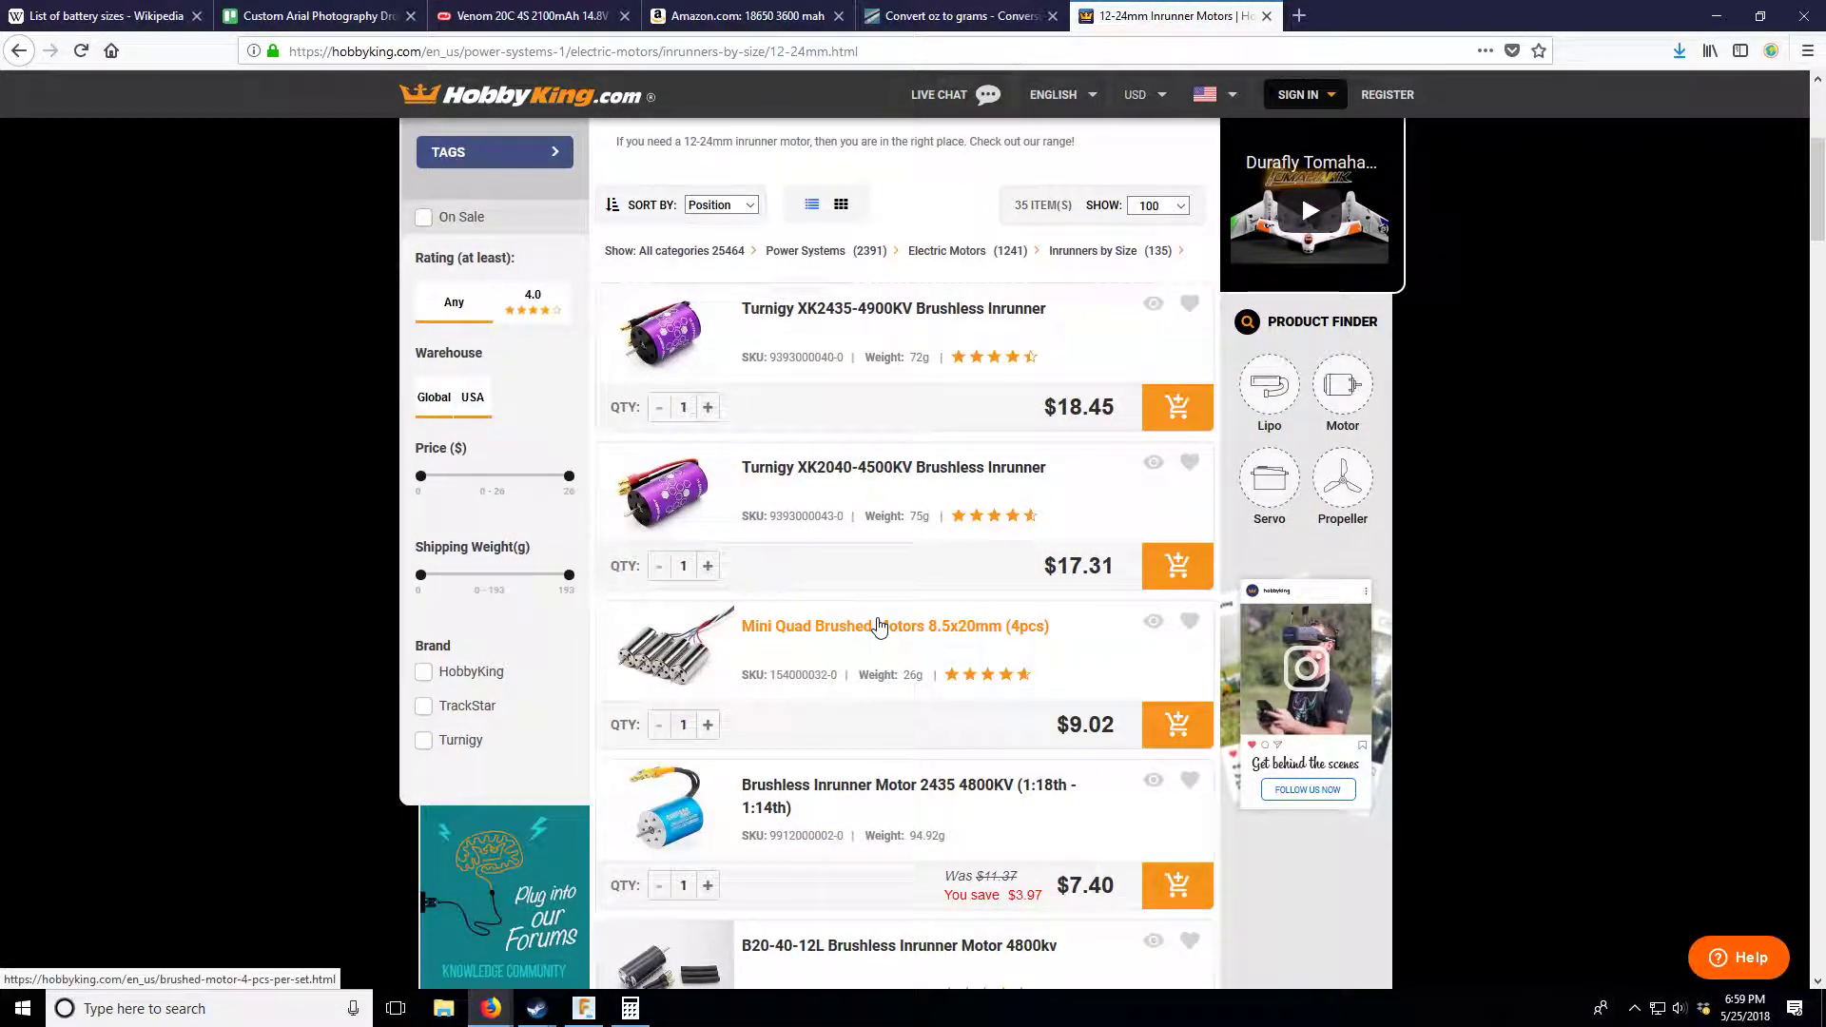
scroll(877, 625, down, 10)
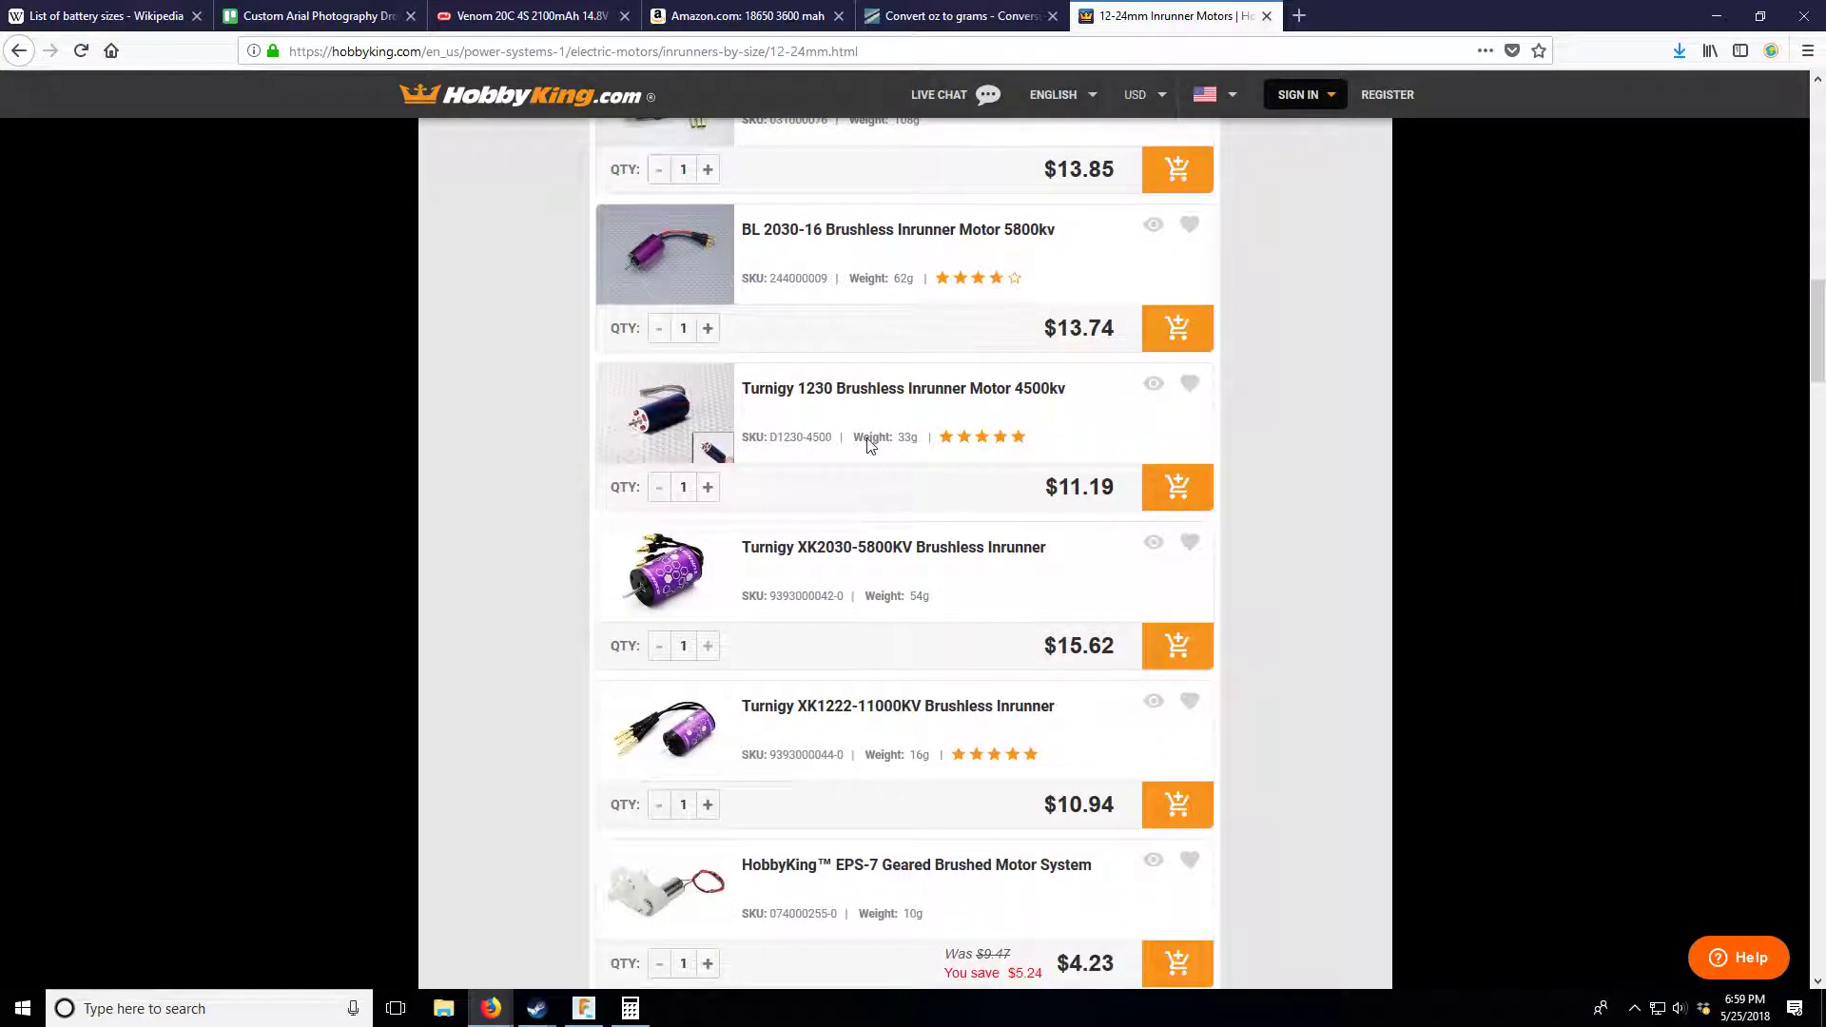
scroll(868, 445, up, 1)
click(799, 350)
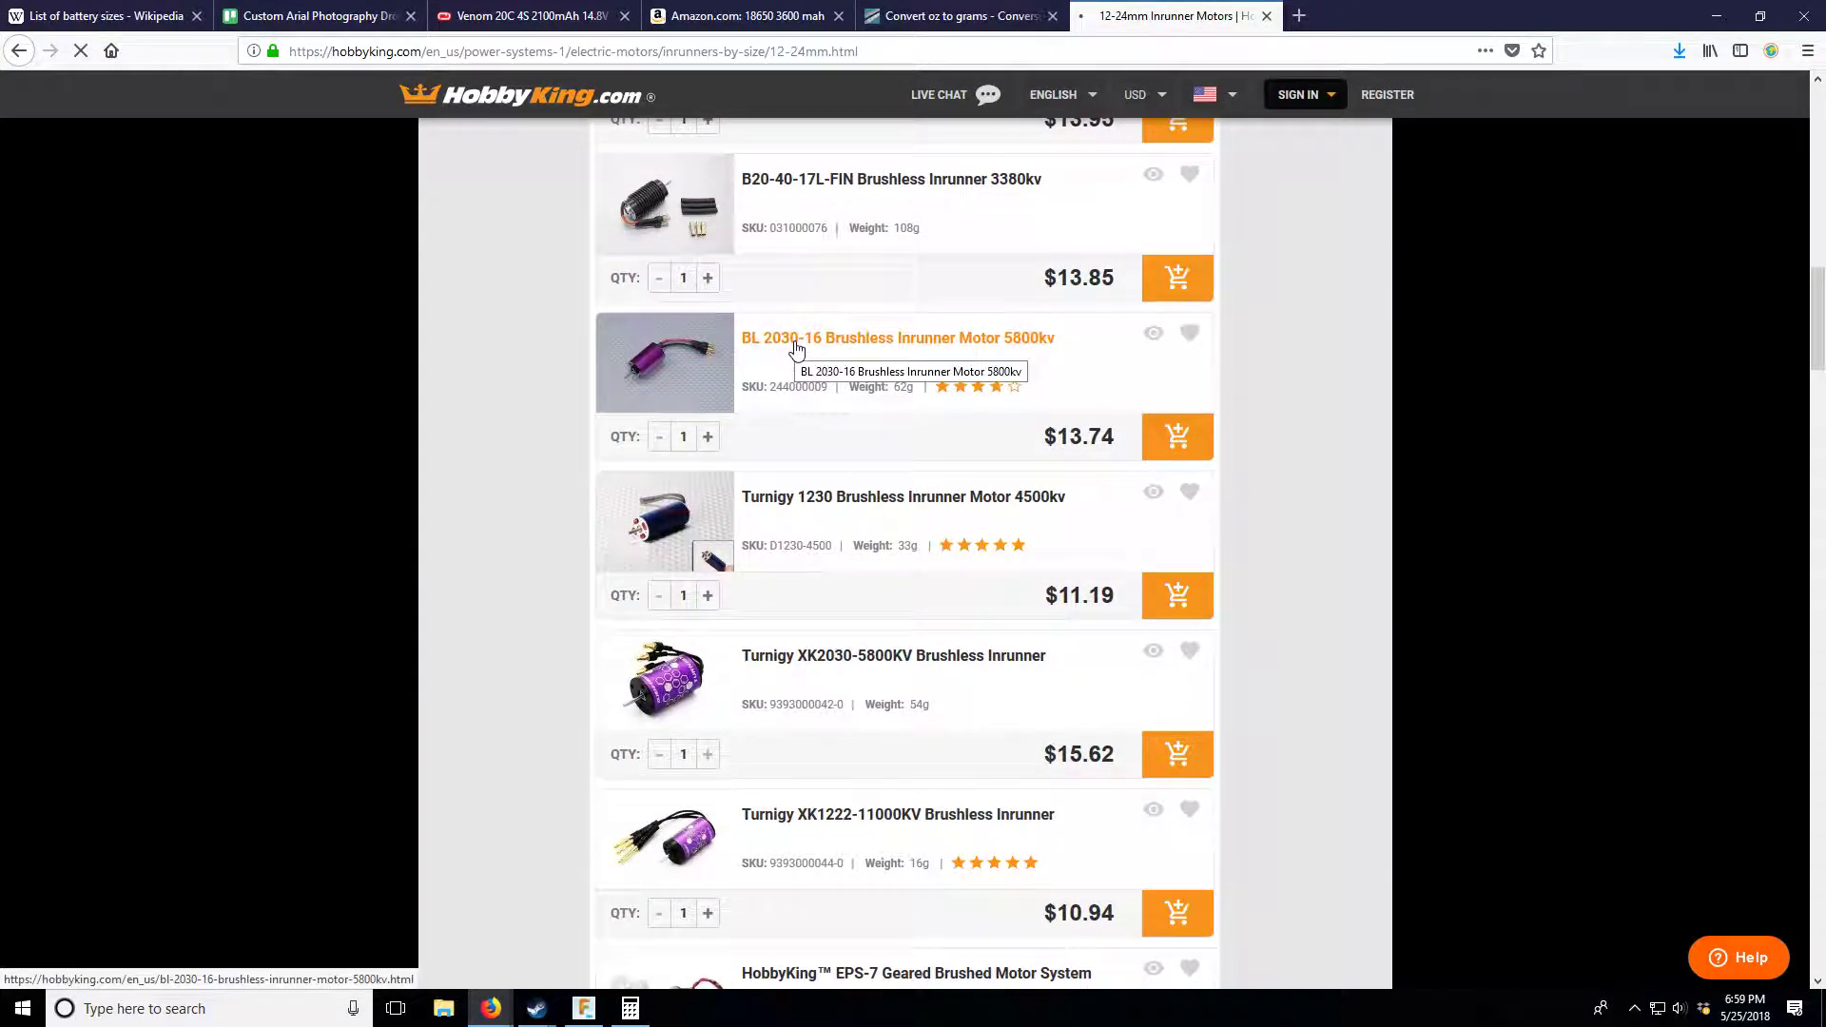
scroll(883, 744, down, 4)
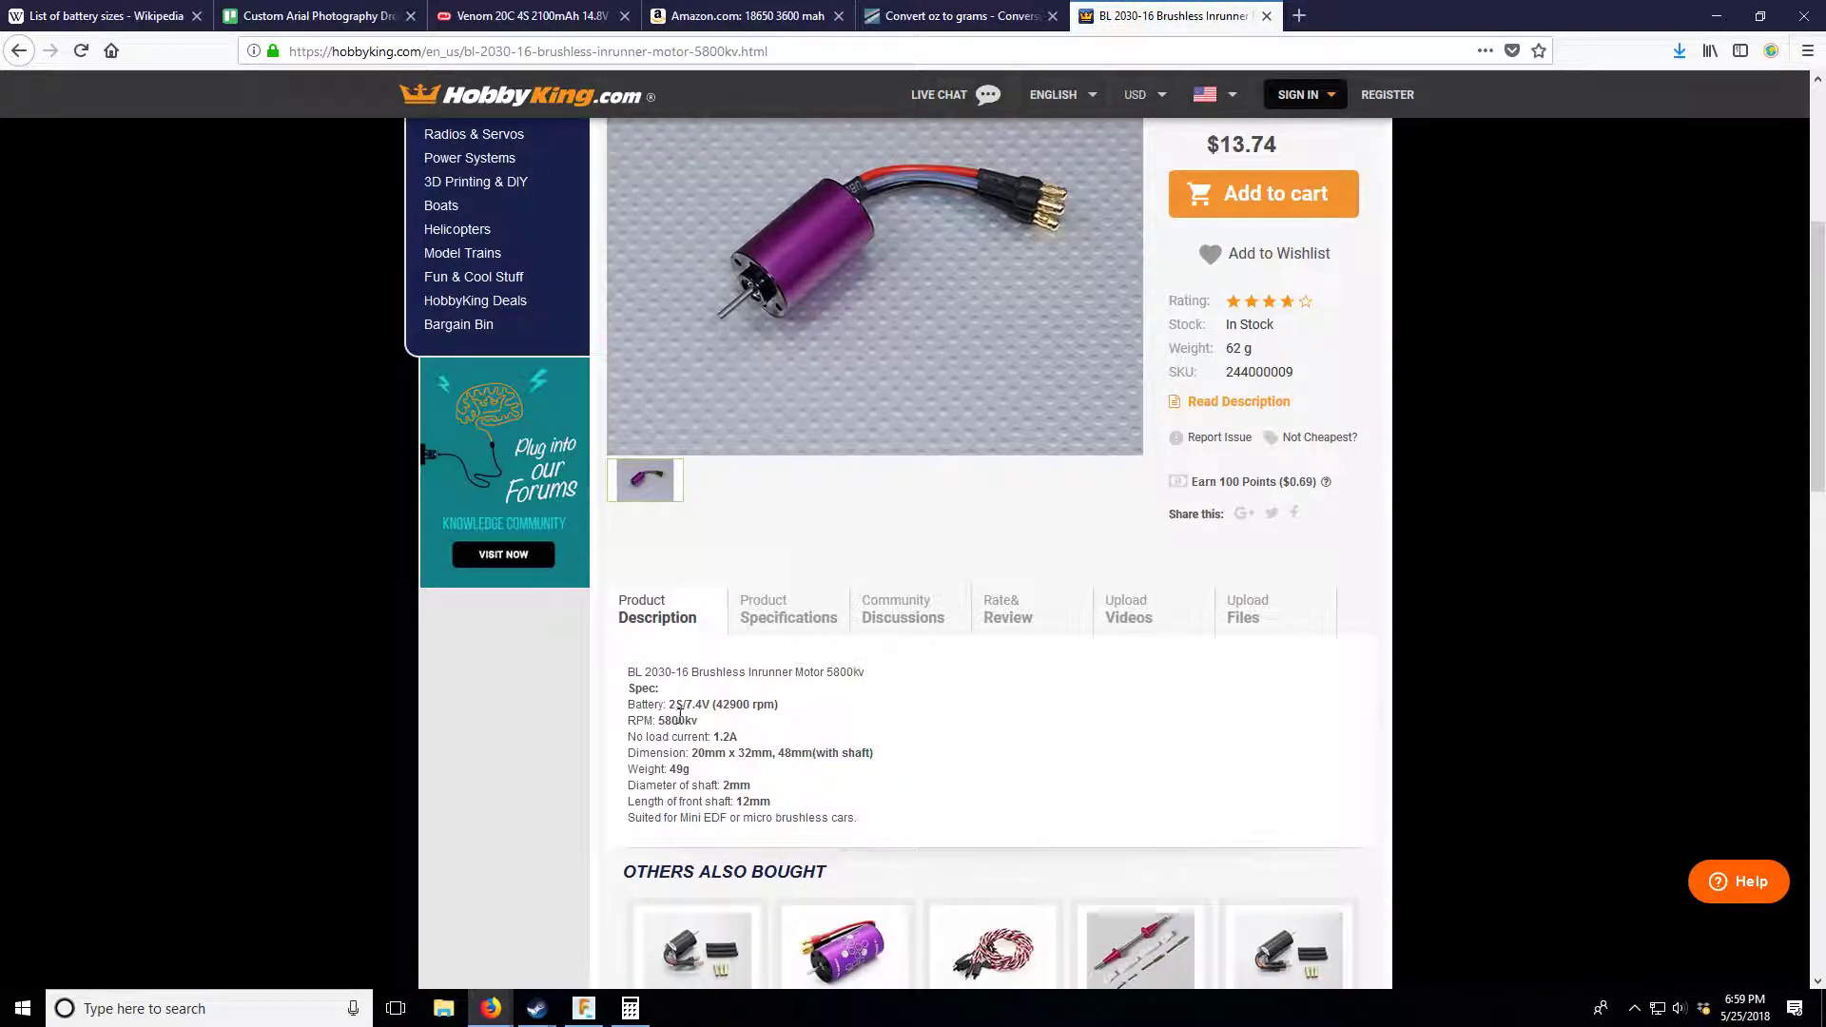
- Return to the motor list, check the remaining motors and open the Hobbyking BL1230 5300kv Brushless Inrunner Motor
click(18, 51)
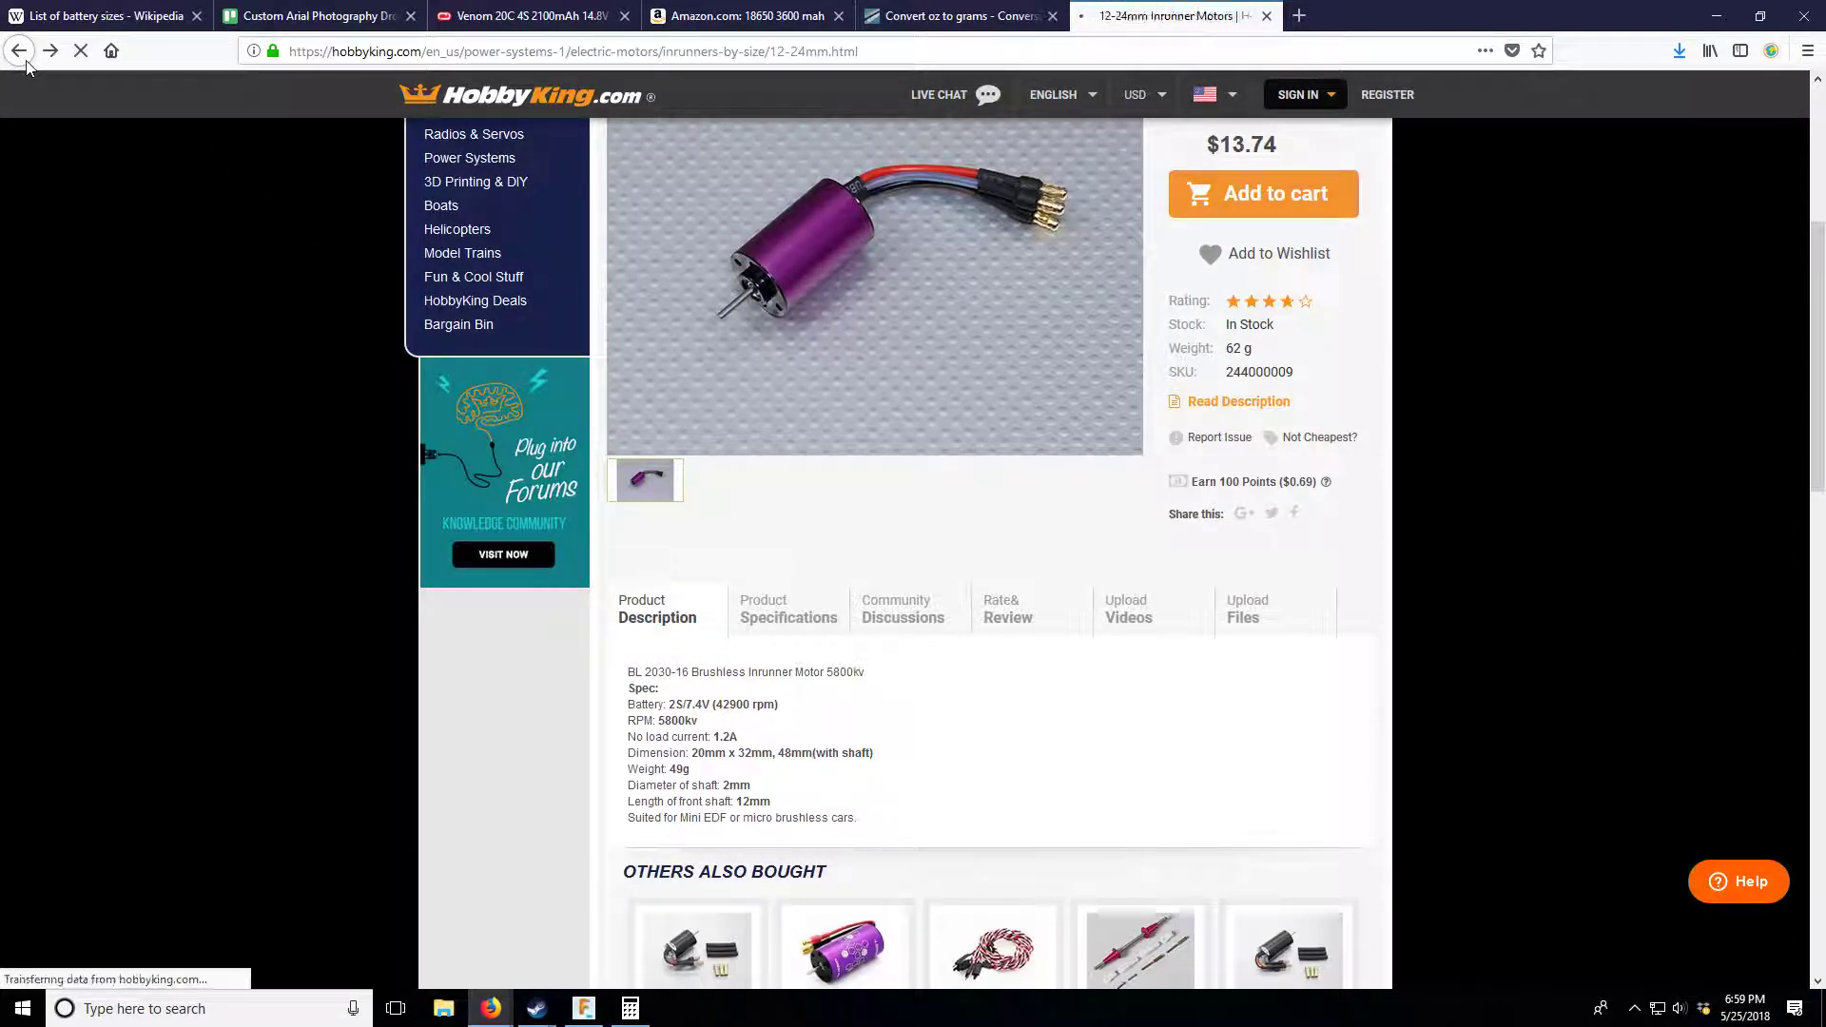
scroll(771, 762, down, 6)
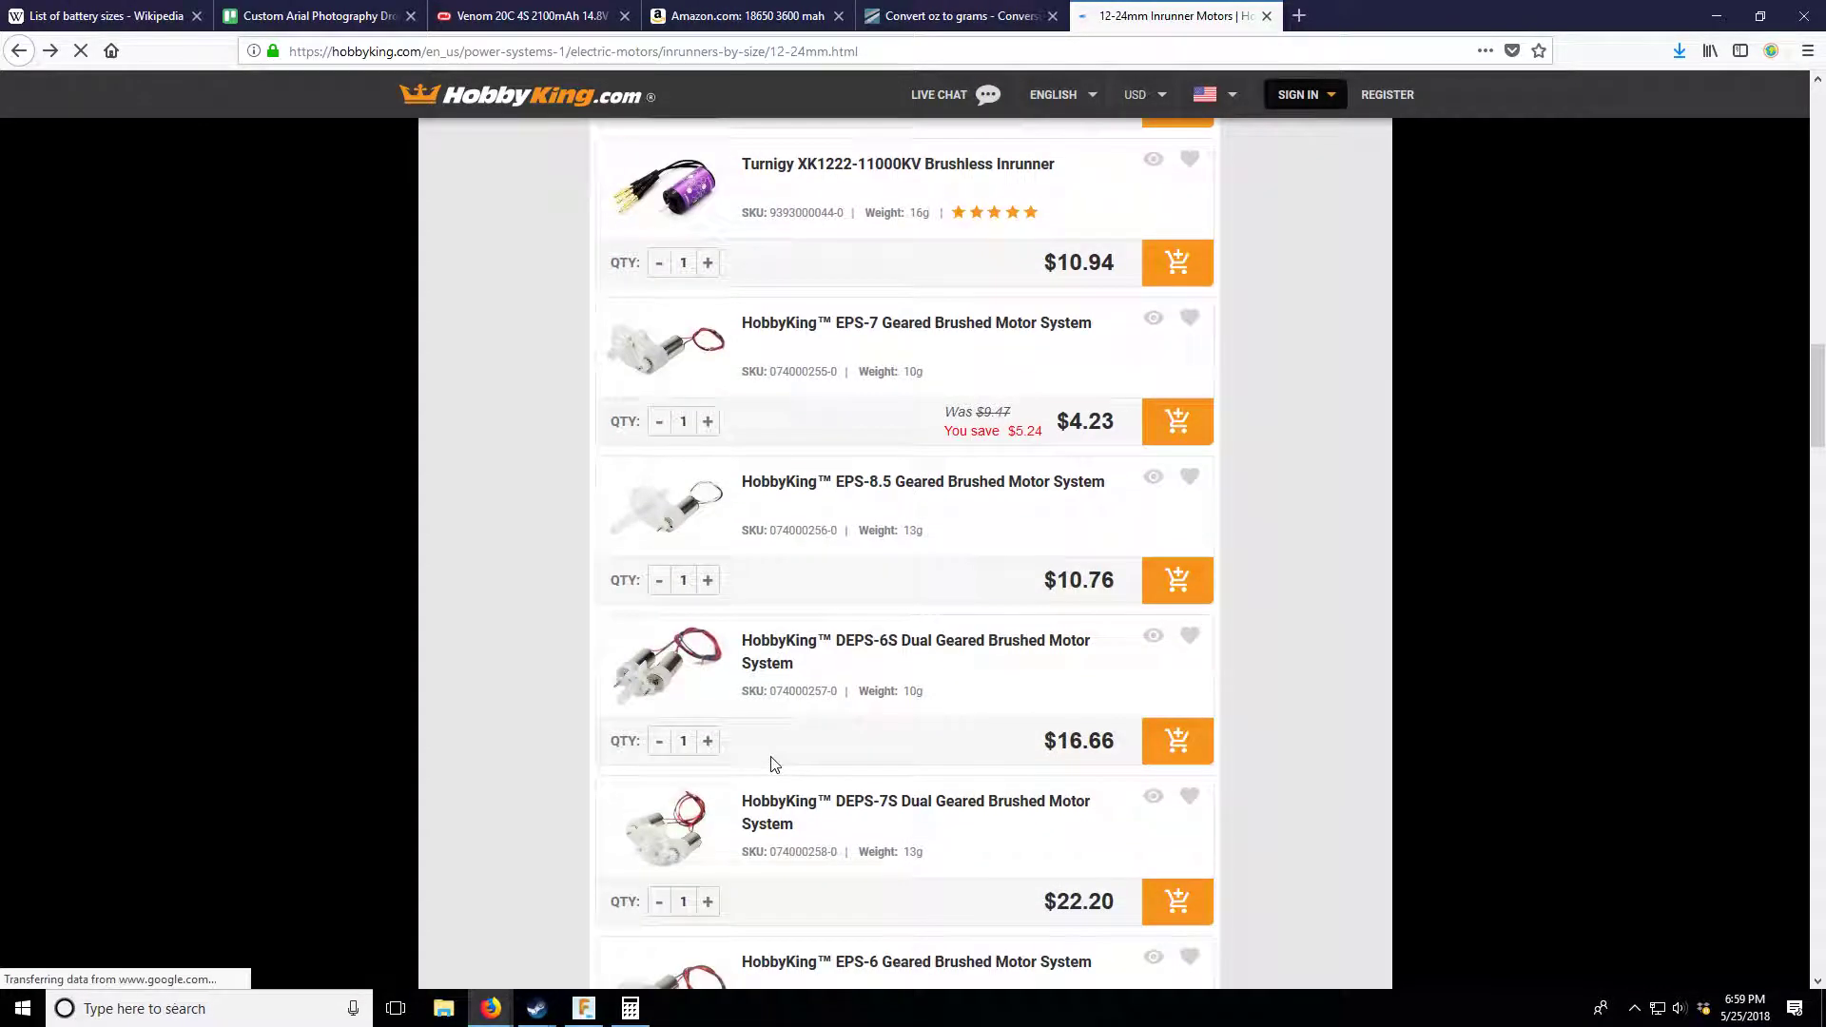
scroll(774, 762, down, 5)
scroll(628, 257, up, 4)
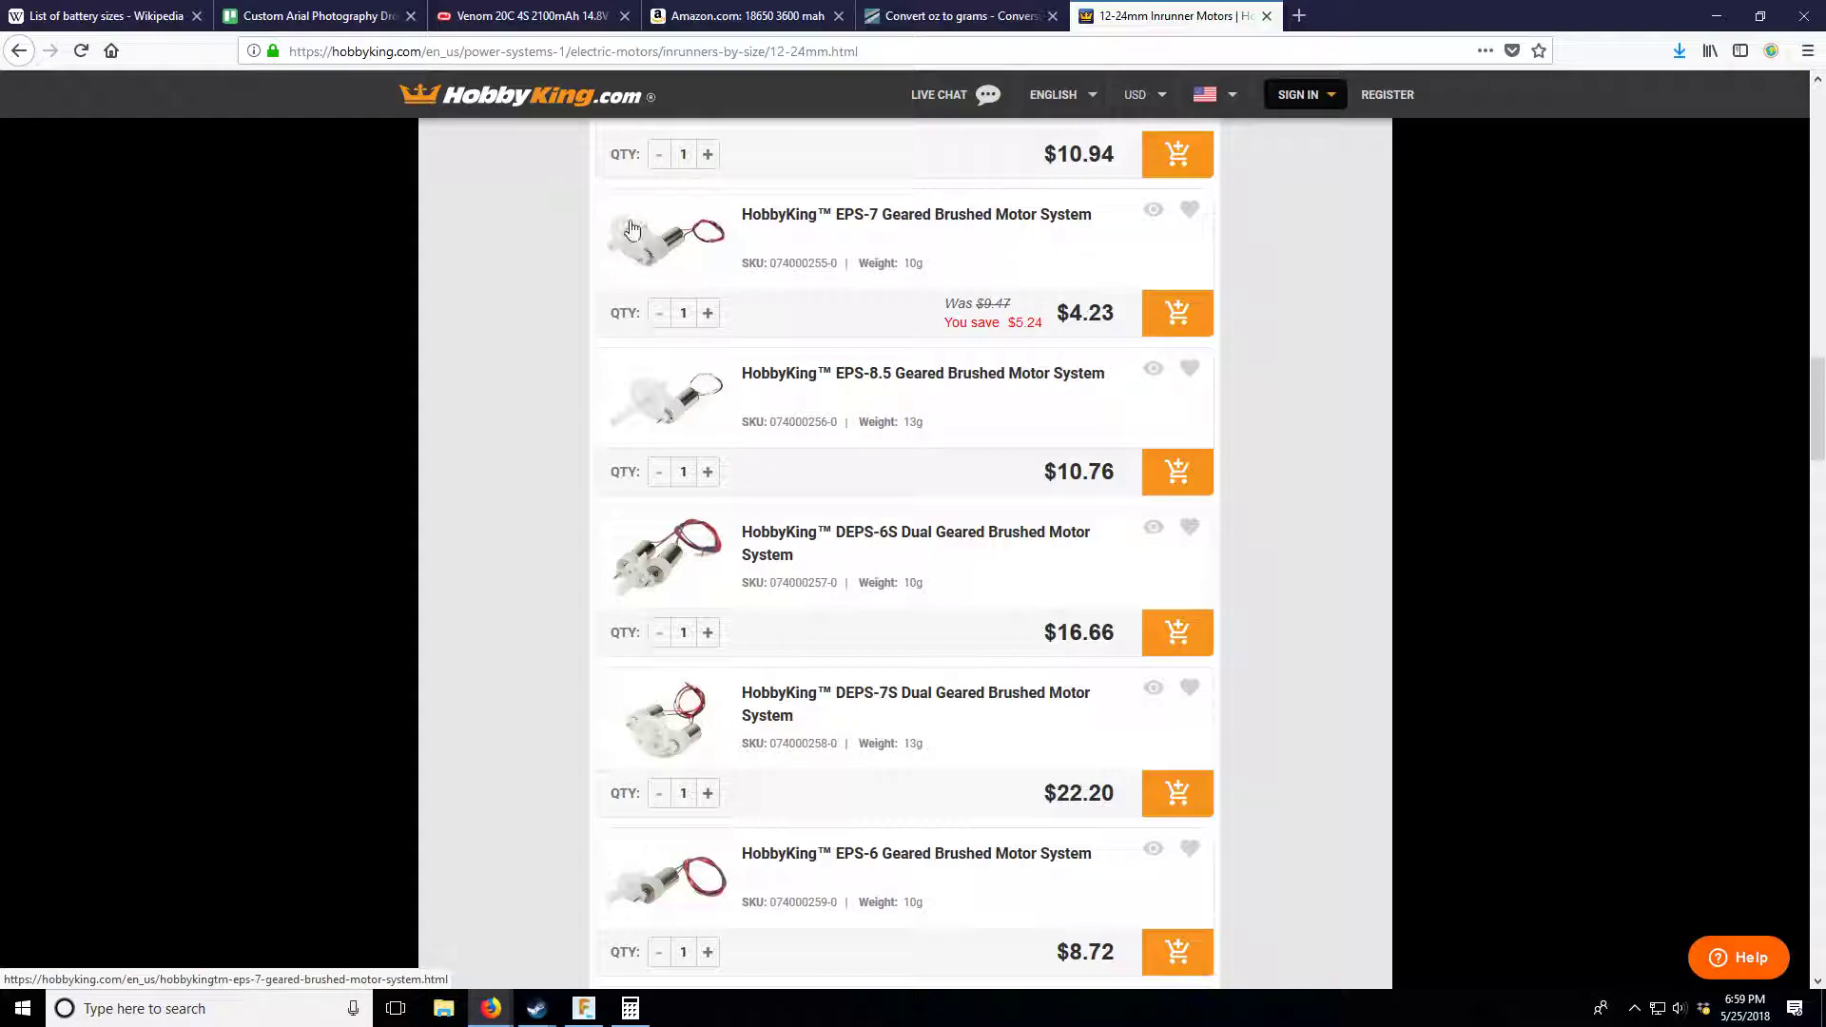
scroll(748, 696, down, 2)
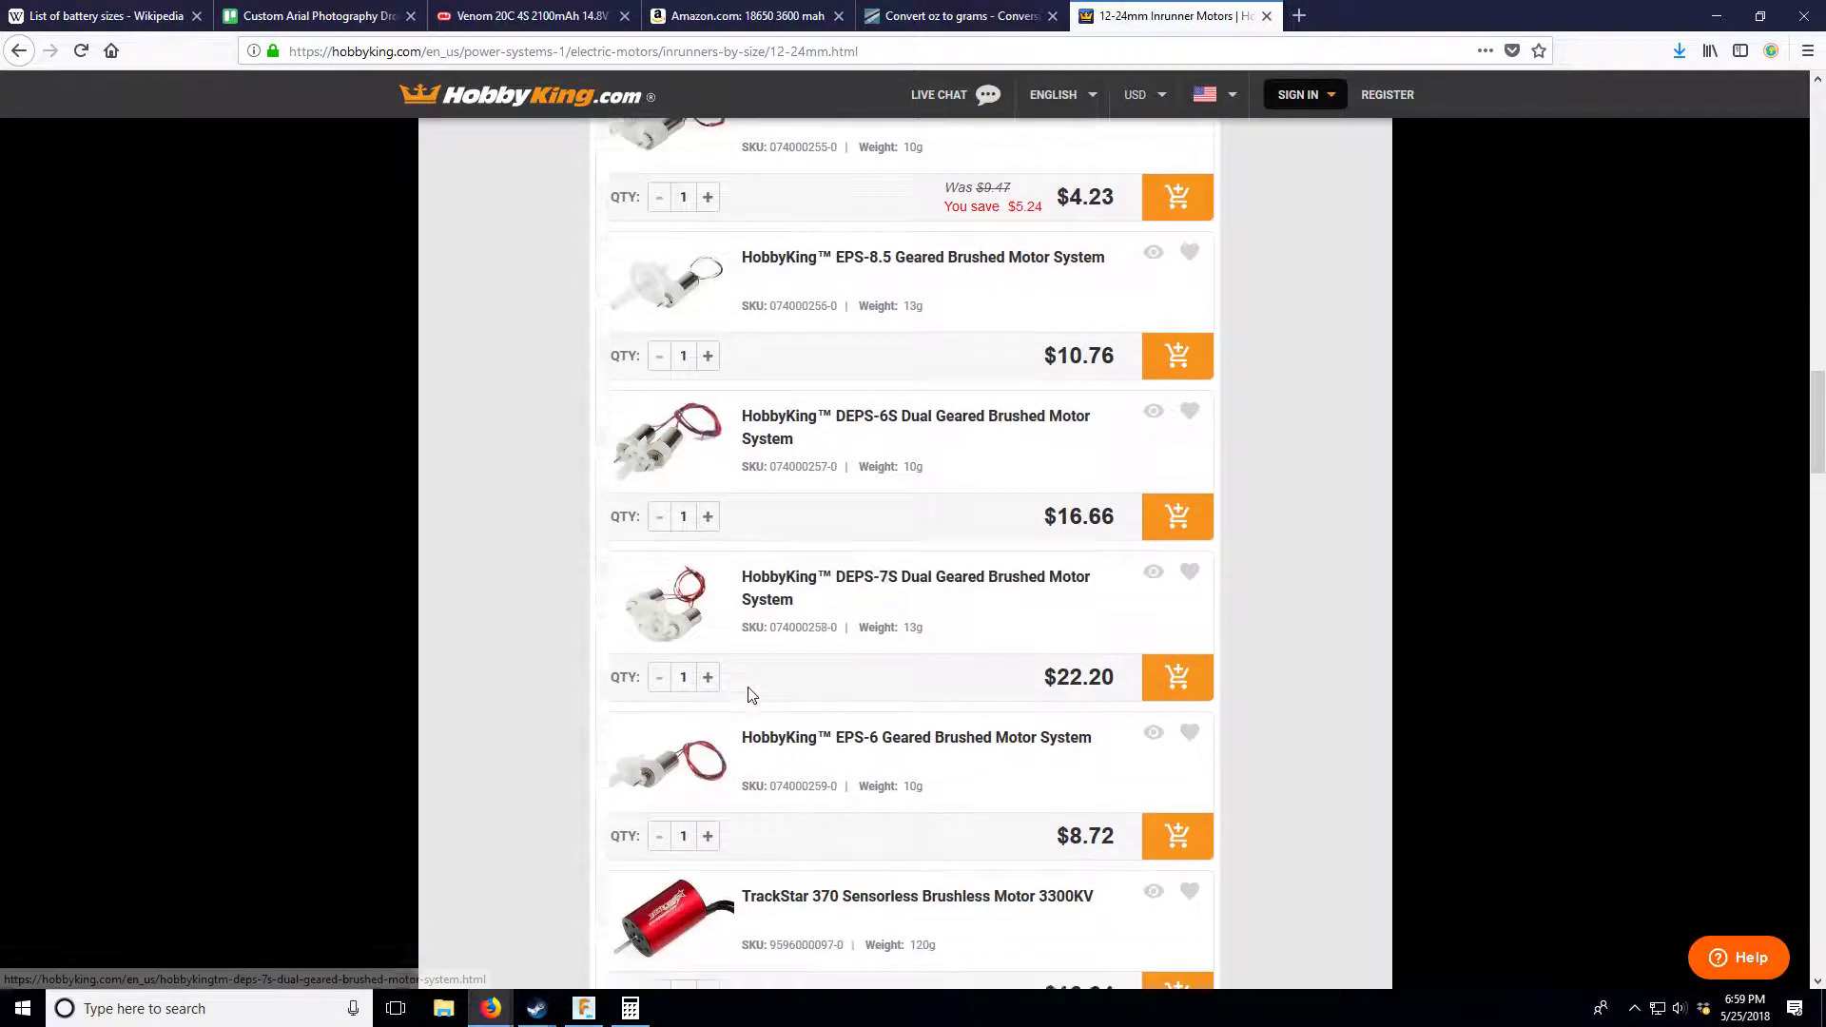
scroll(747, 695, down, 5)
scroll(755, 460, down, 5)
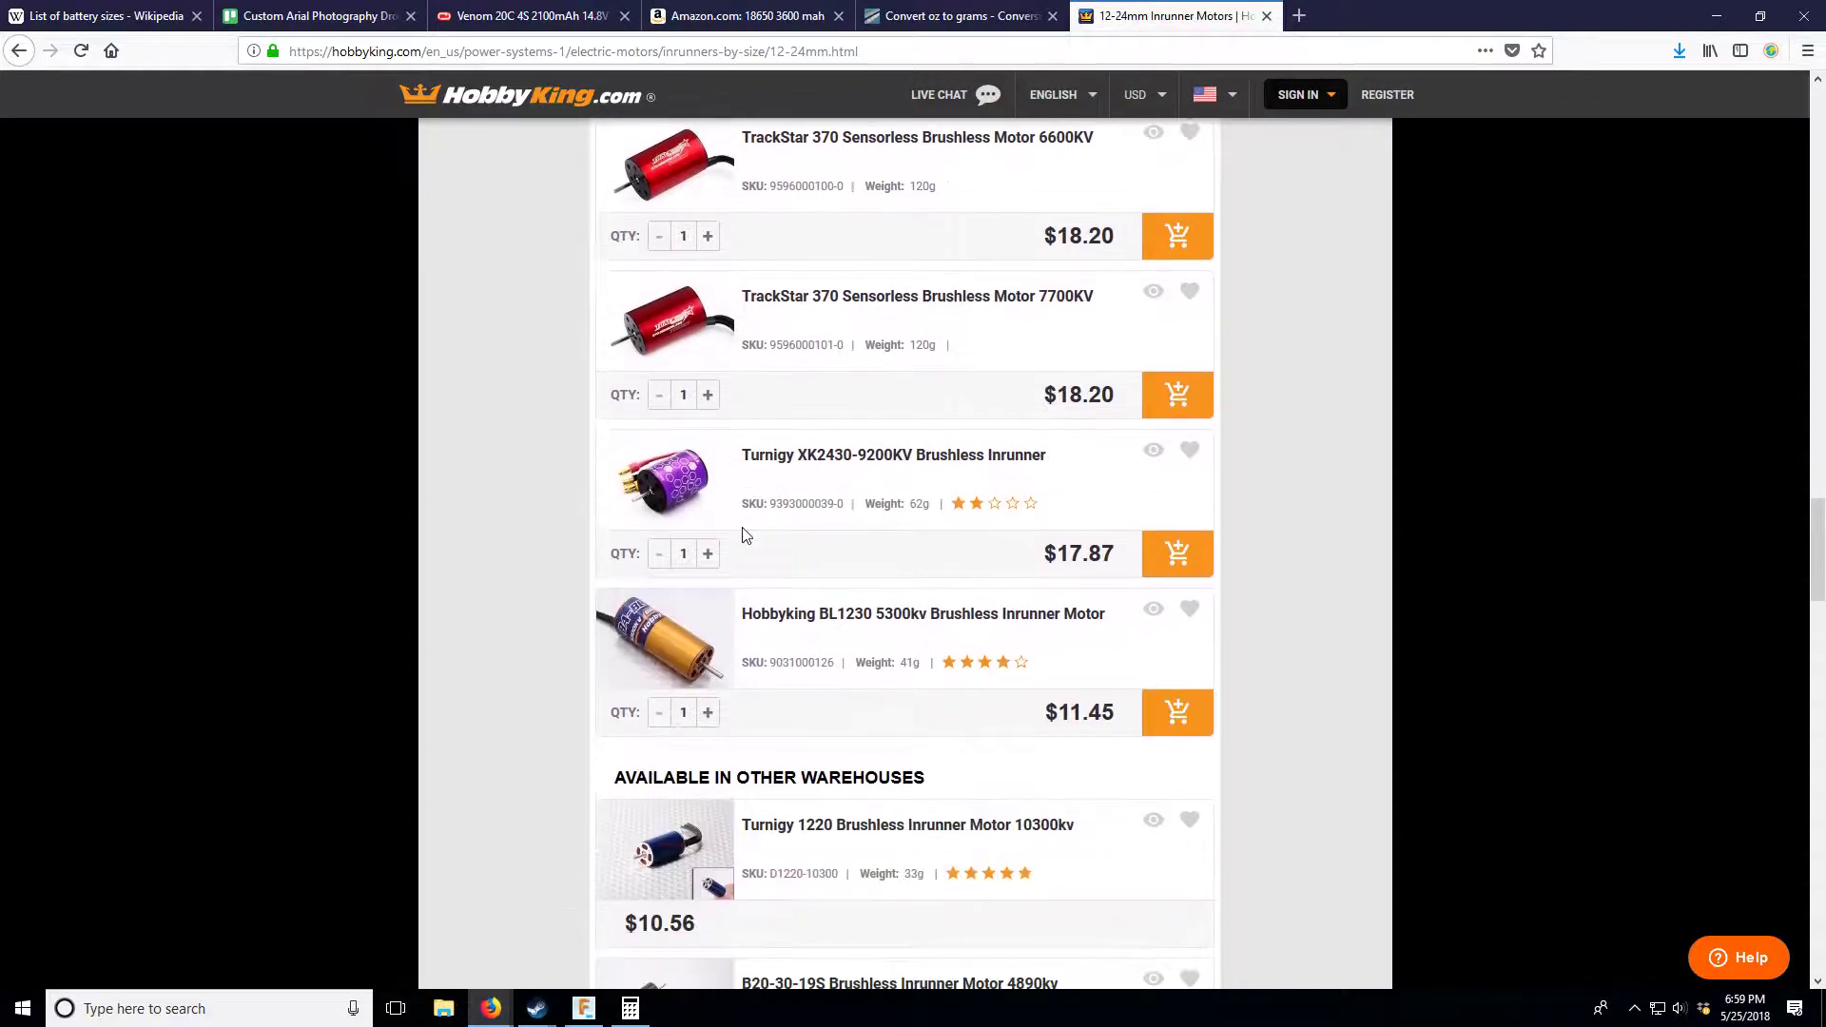
click(930, 617)
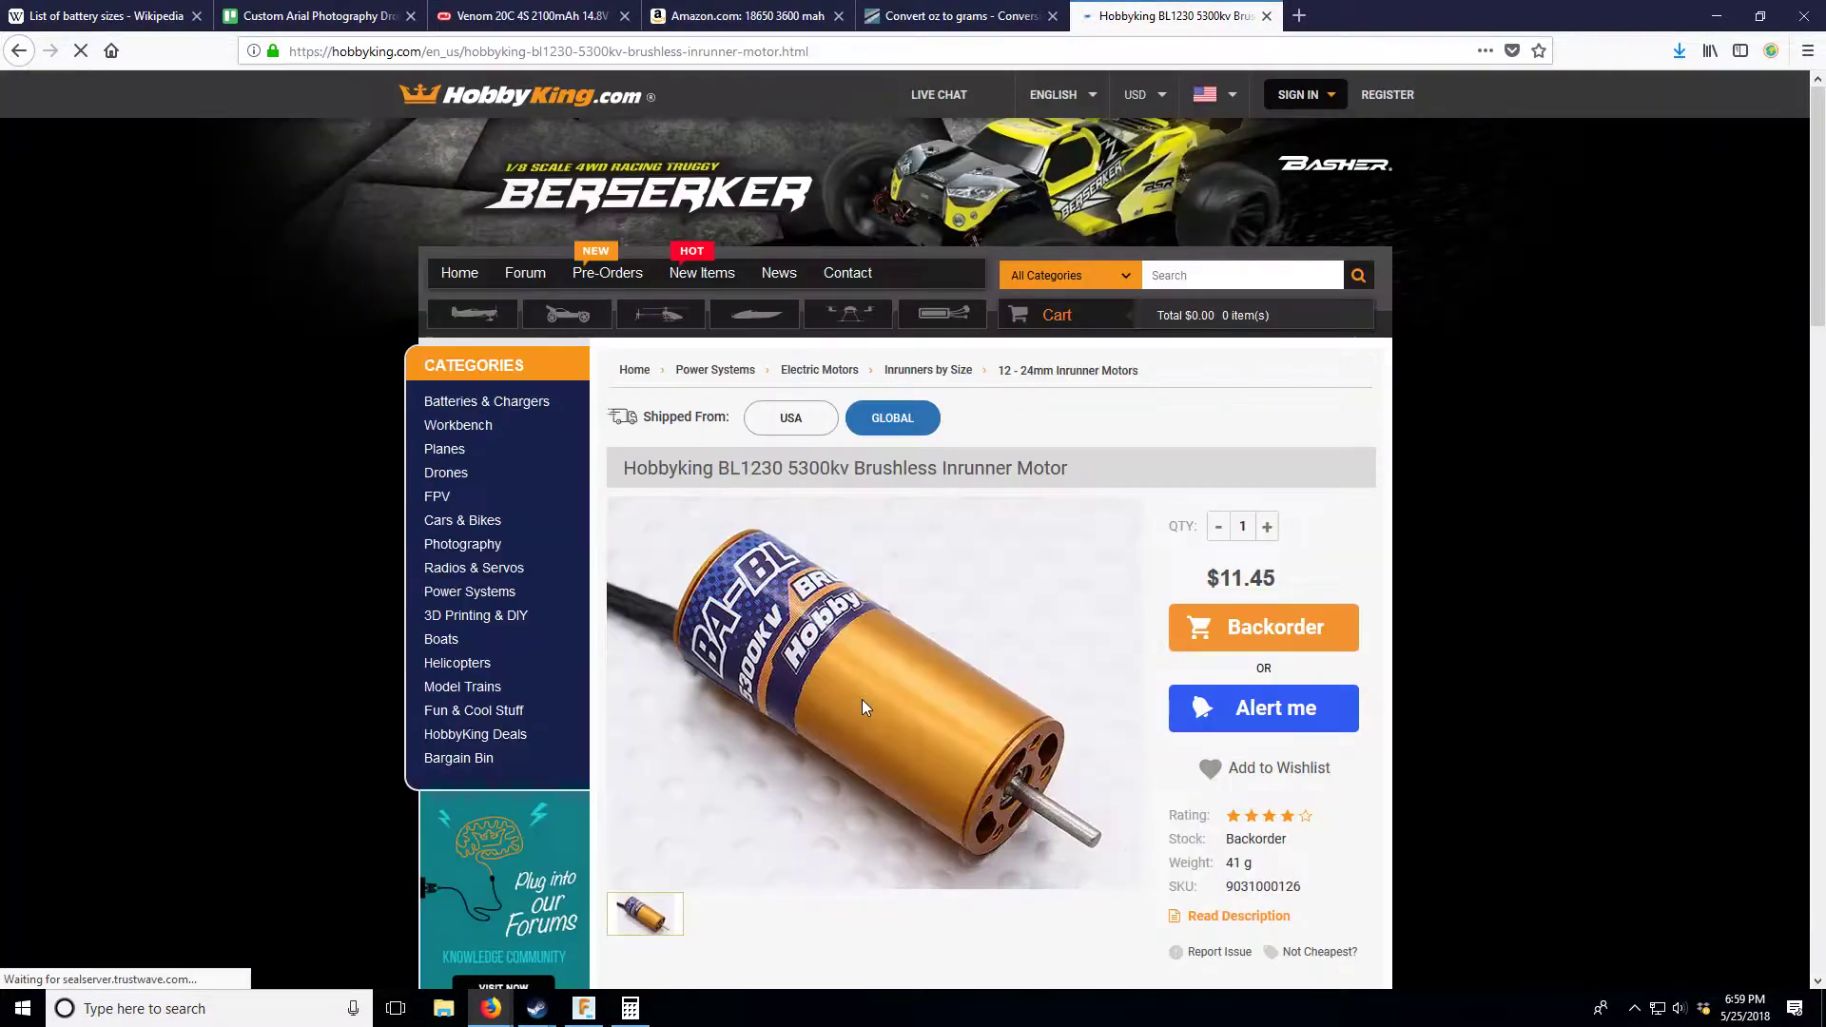
- Examine the BL1230 motor's photo, battery rating, maximum current, dimensions and weight
scroll(862, 704, down, 2)
scroll(862, 705, down, 6)
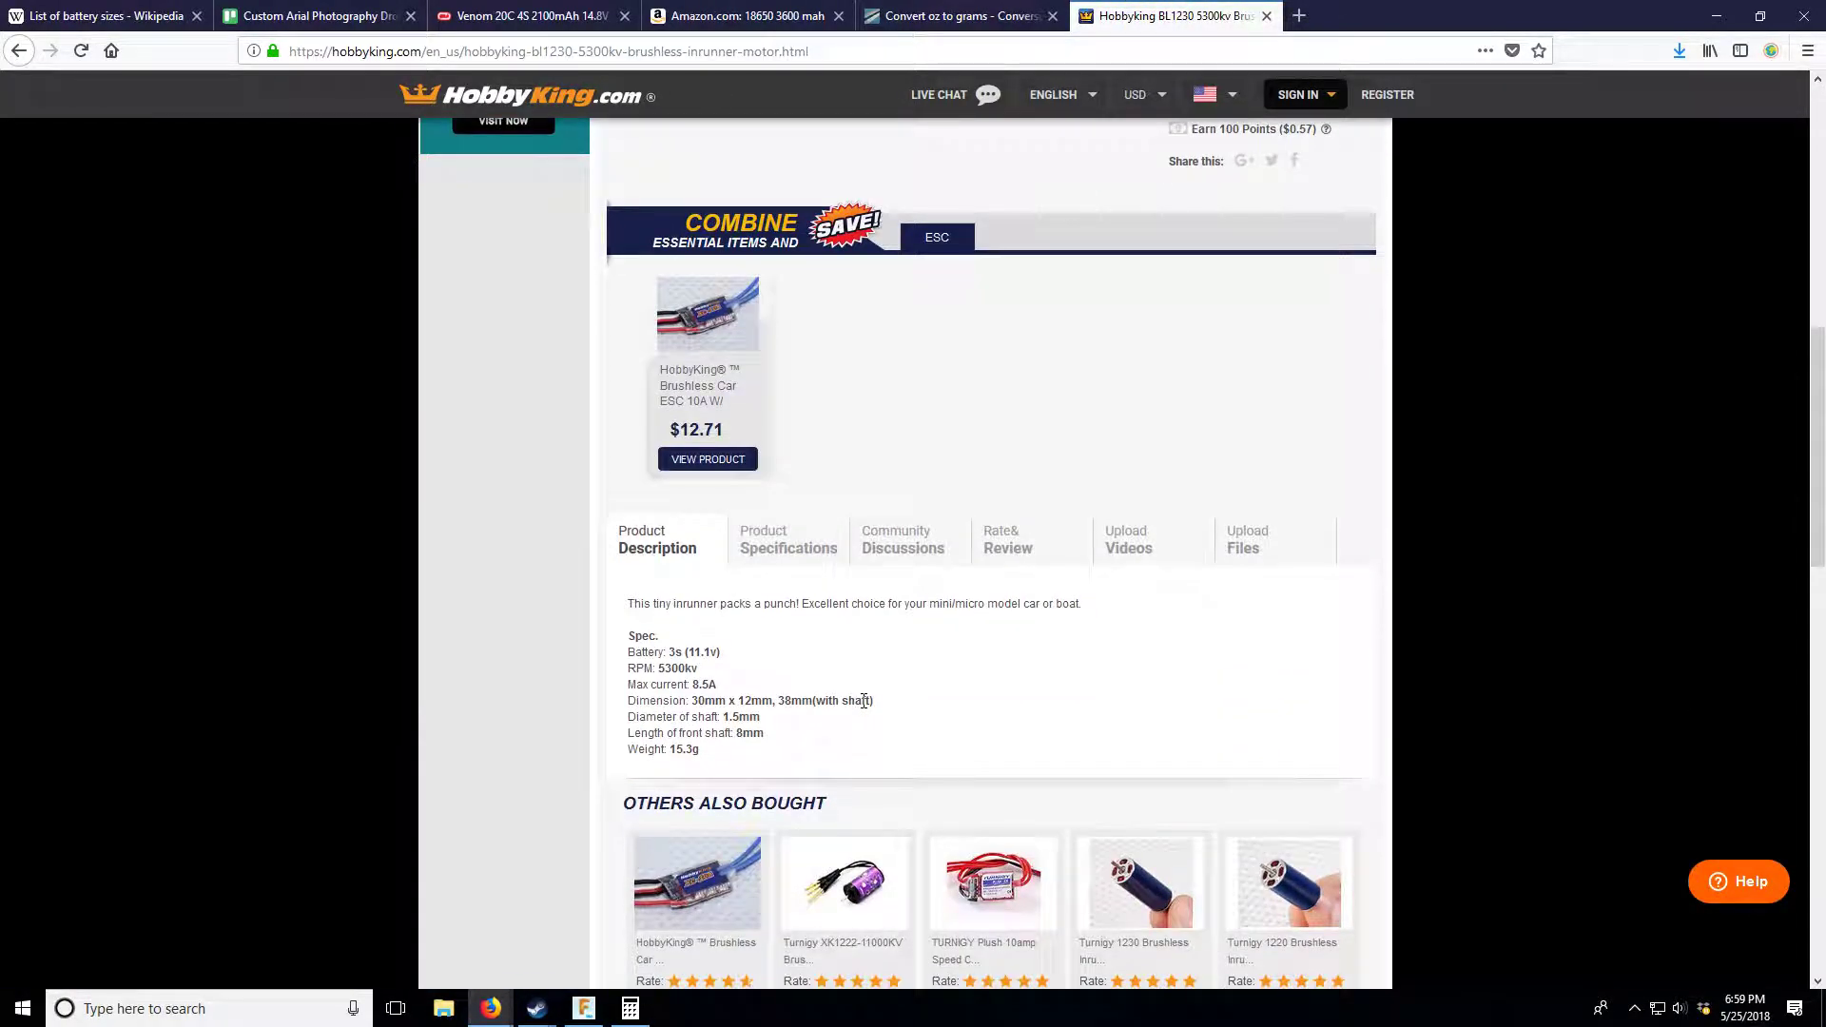
scroll(732, 723, up, 8)
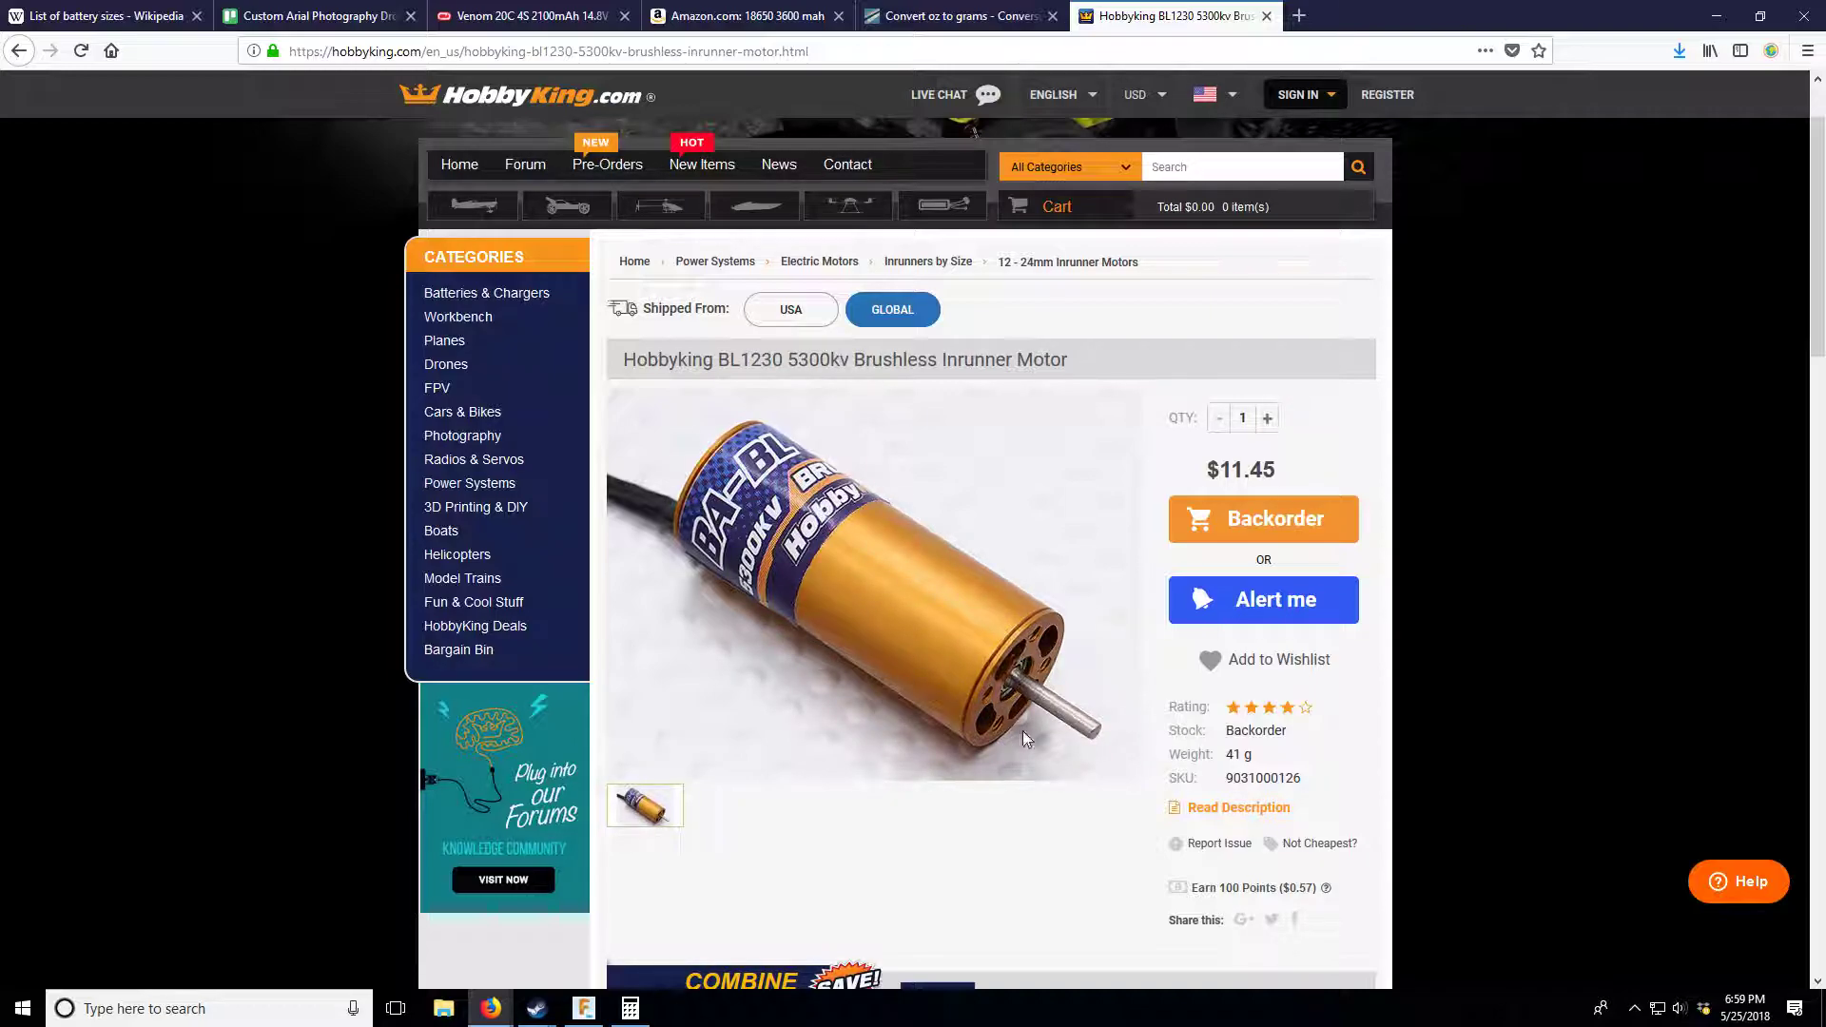
scroll(1181, 663, down, 12)
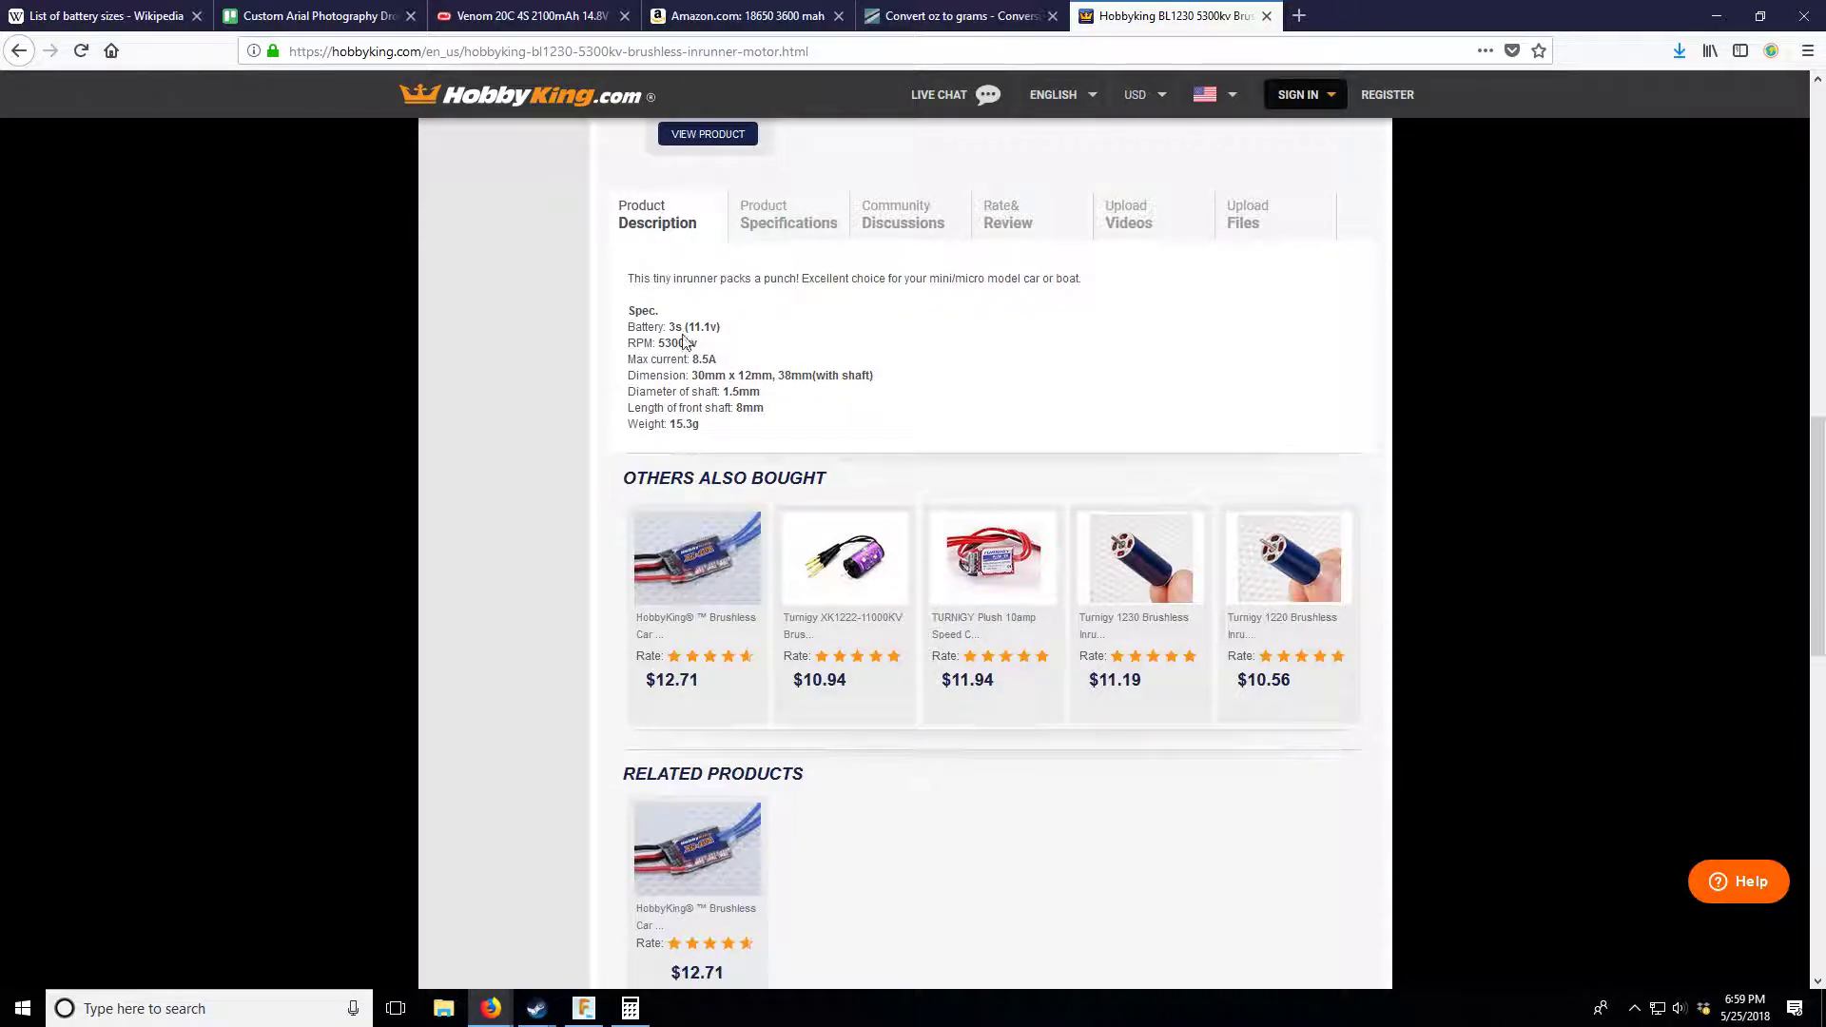
scroll(865, 538, up, 10)
scroll(1149, 827, down, 3)
scroll(1122, 790, down, 9)
scroll(1092, 756, up, 12)
scroll(1092, 756, down, 10)
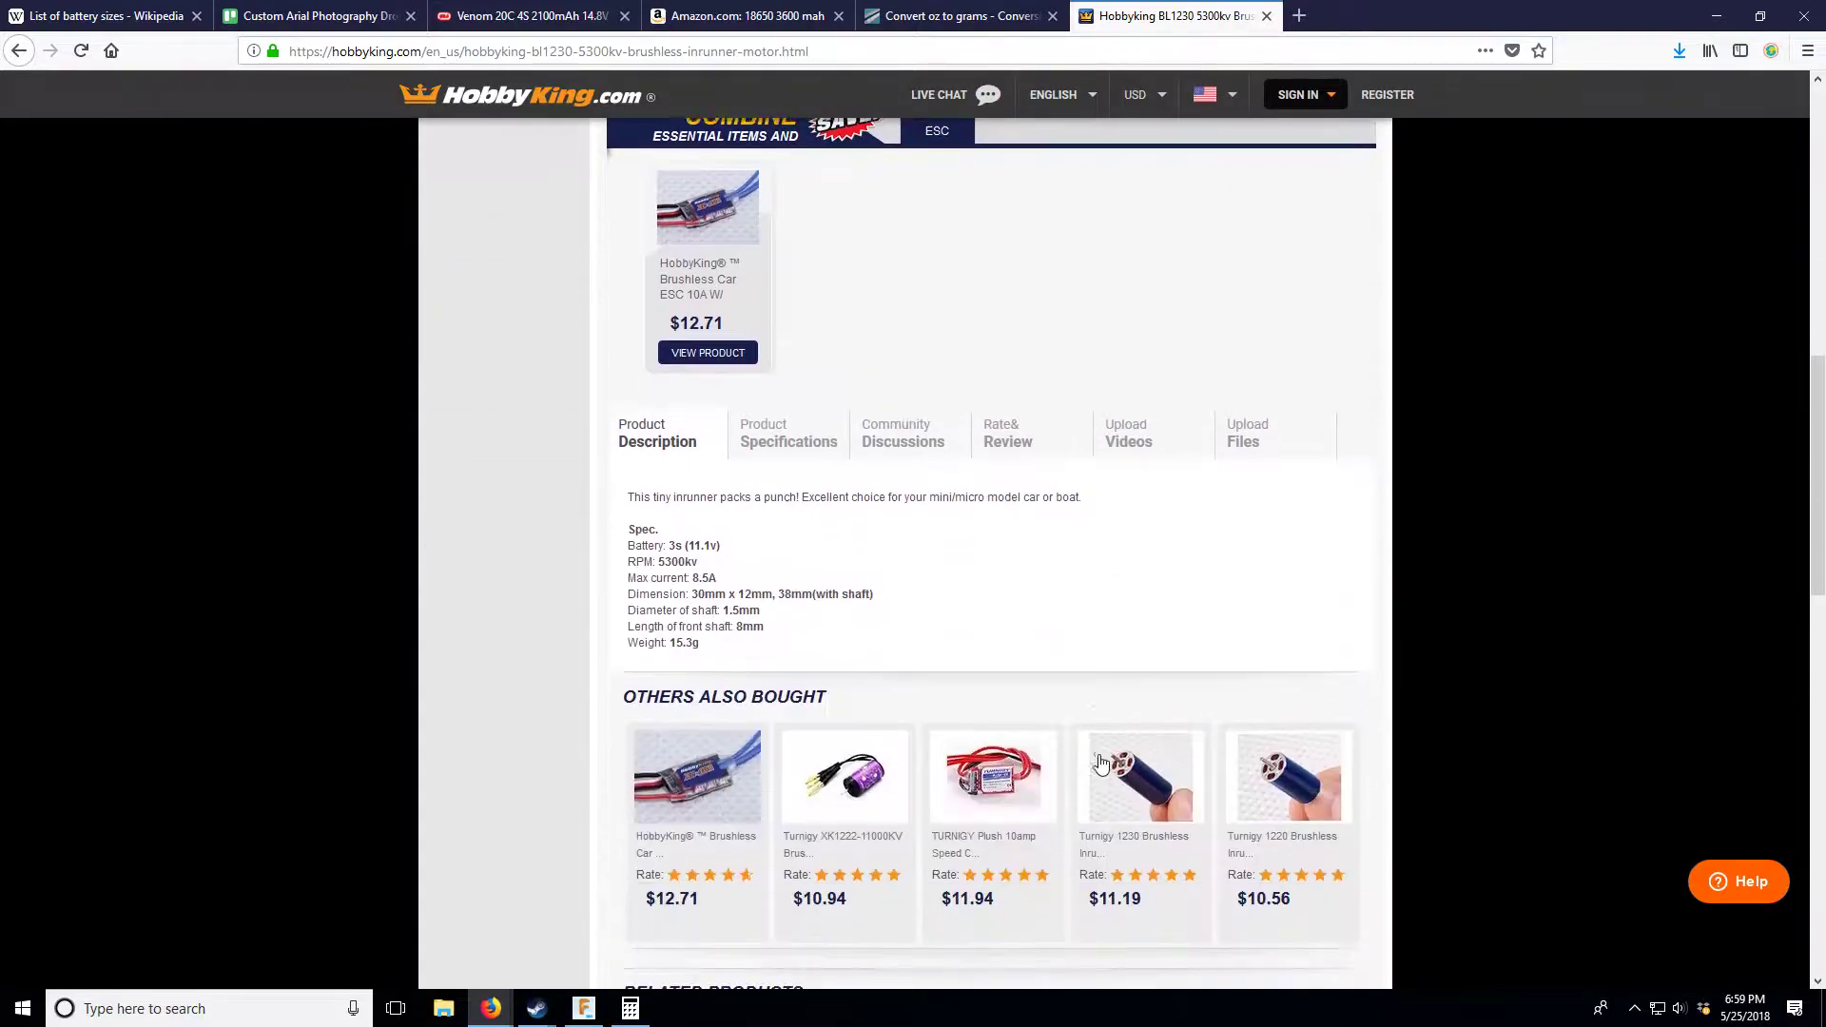
- Open the Turnigy 1230 Brushless Inrunner Motor from the also-bought products and examine its dimensions, weight and electrical specifications
click(1127, 783)
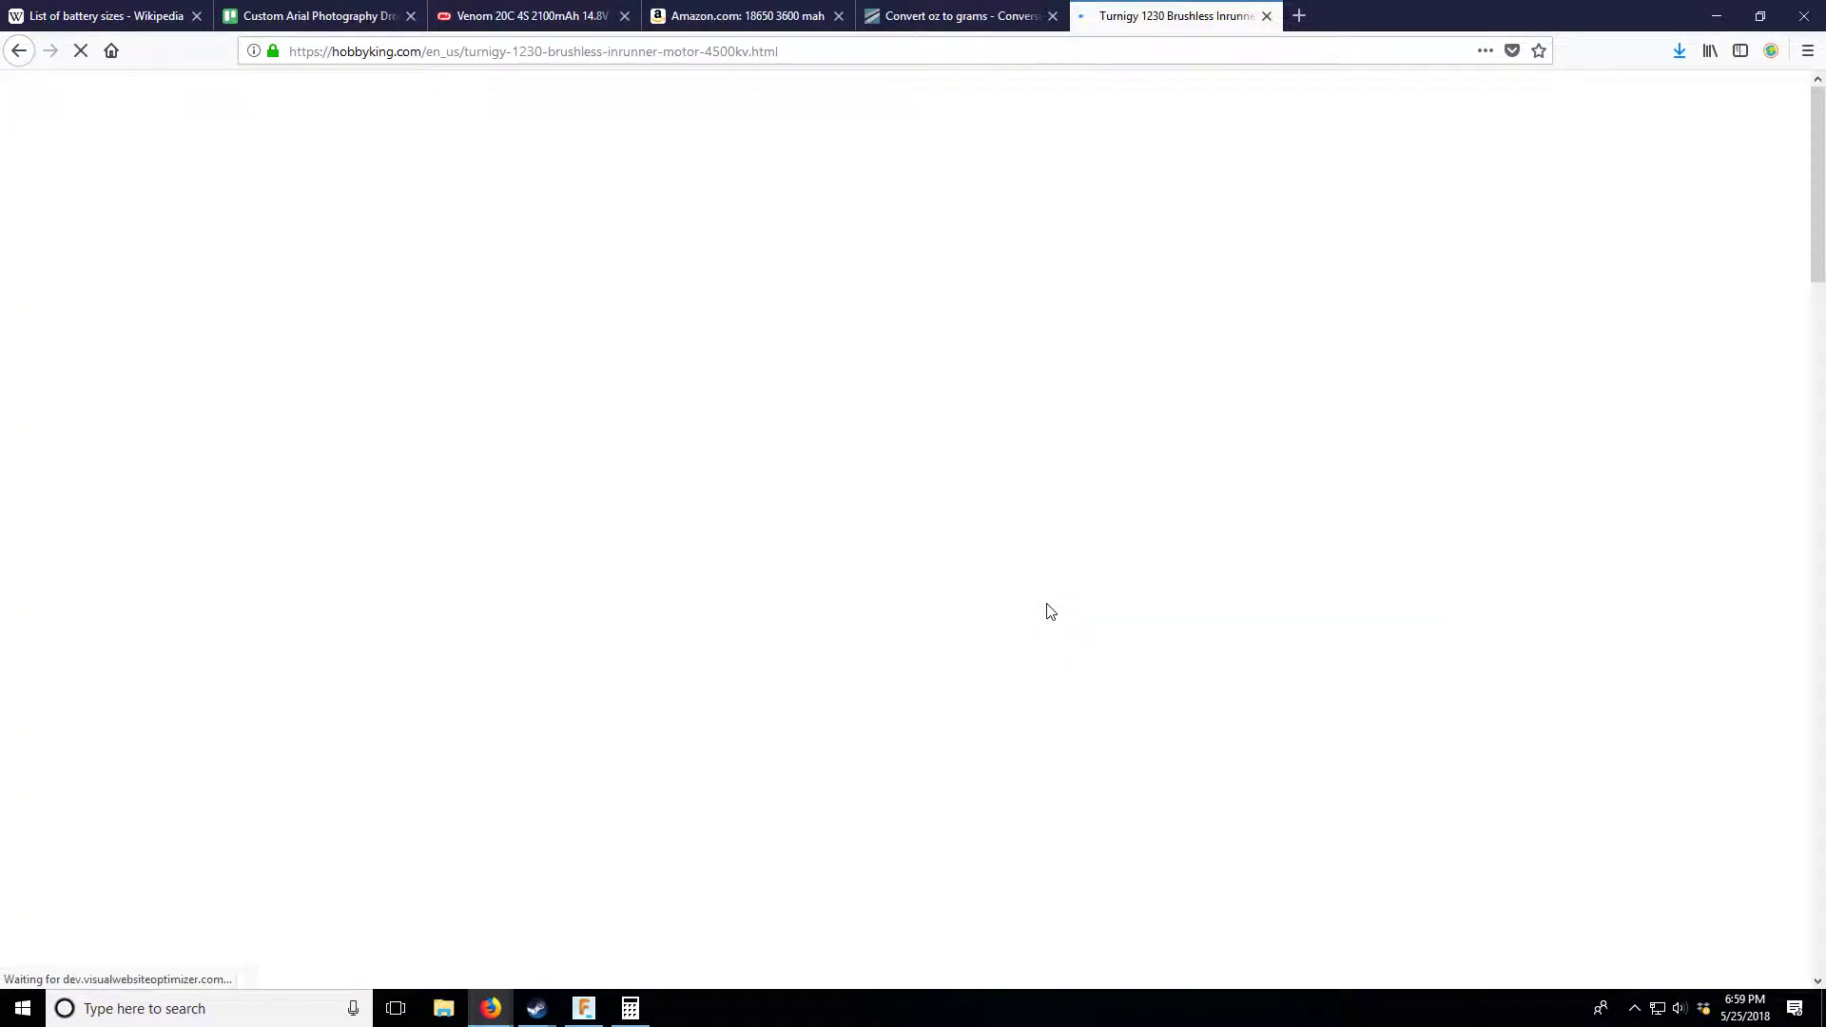
scroll(1003, 664, down, 7)
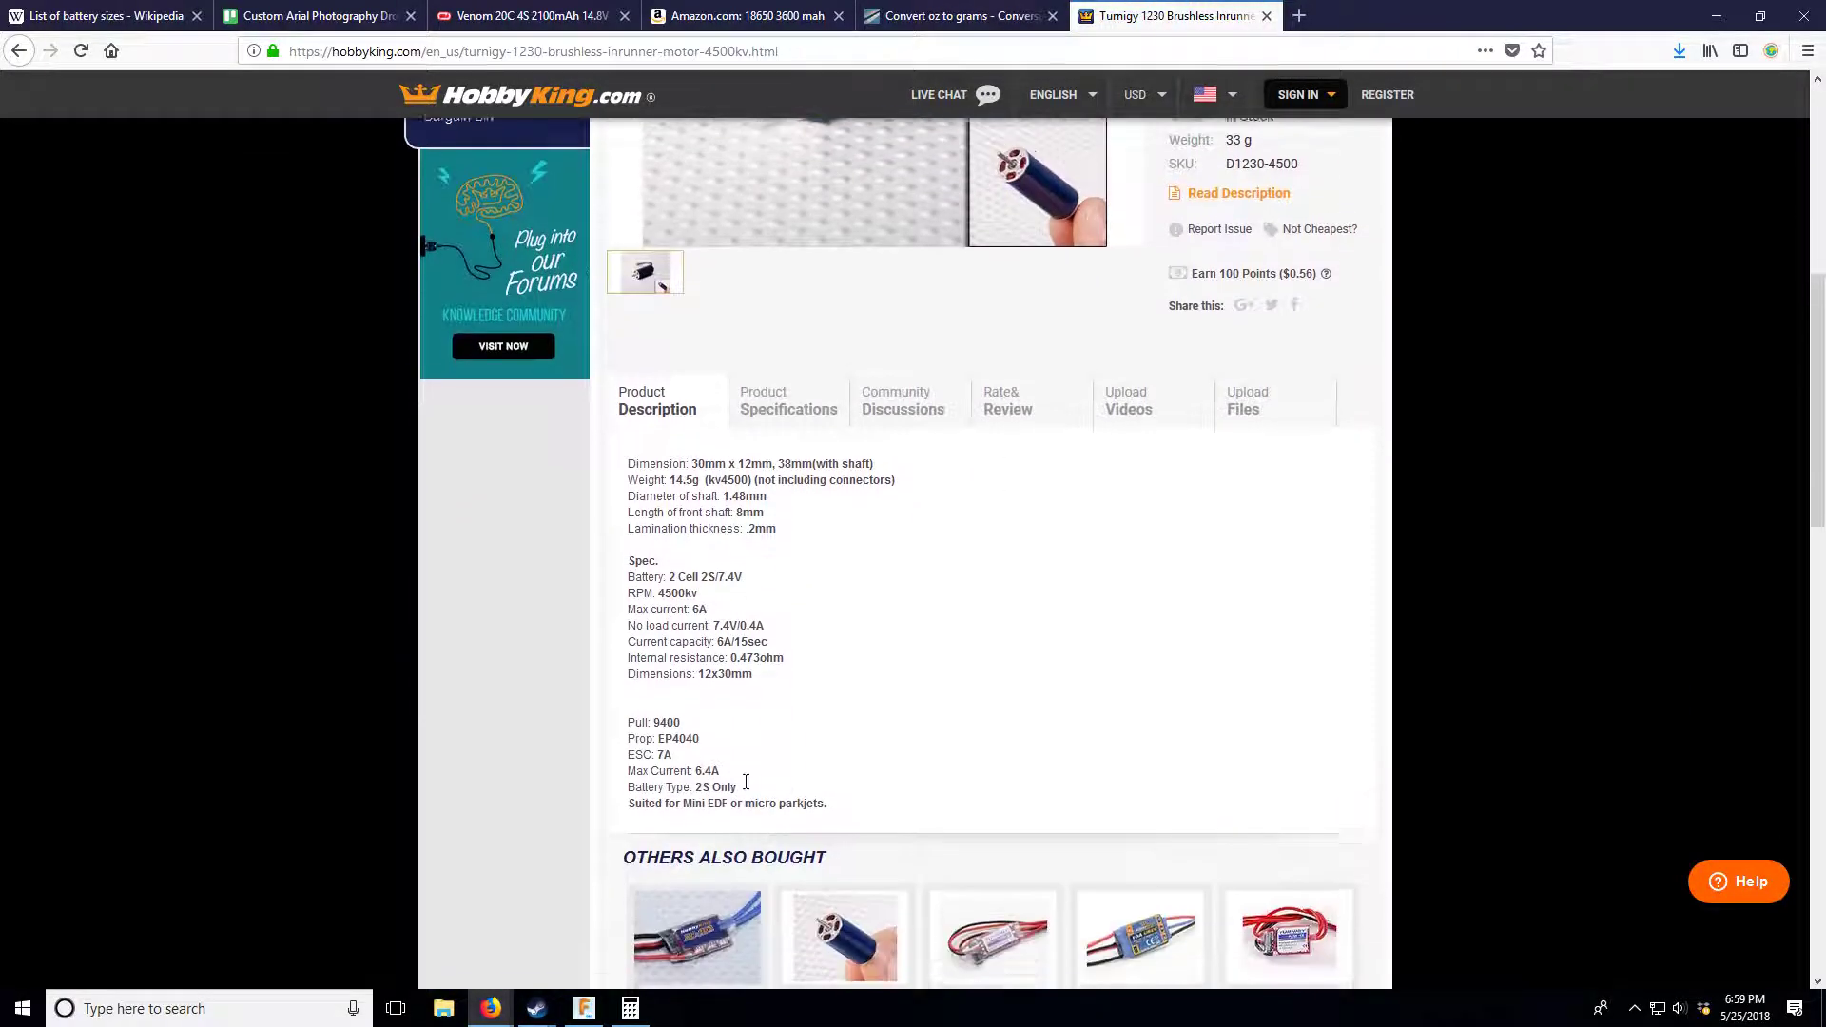
scroll(690, 578, up, 5)
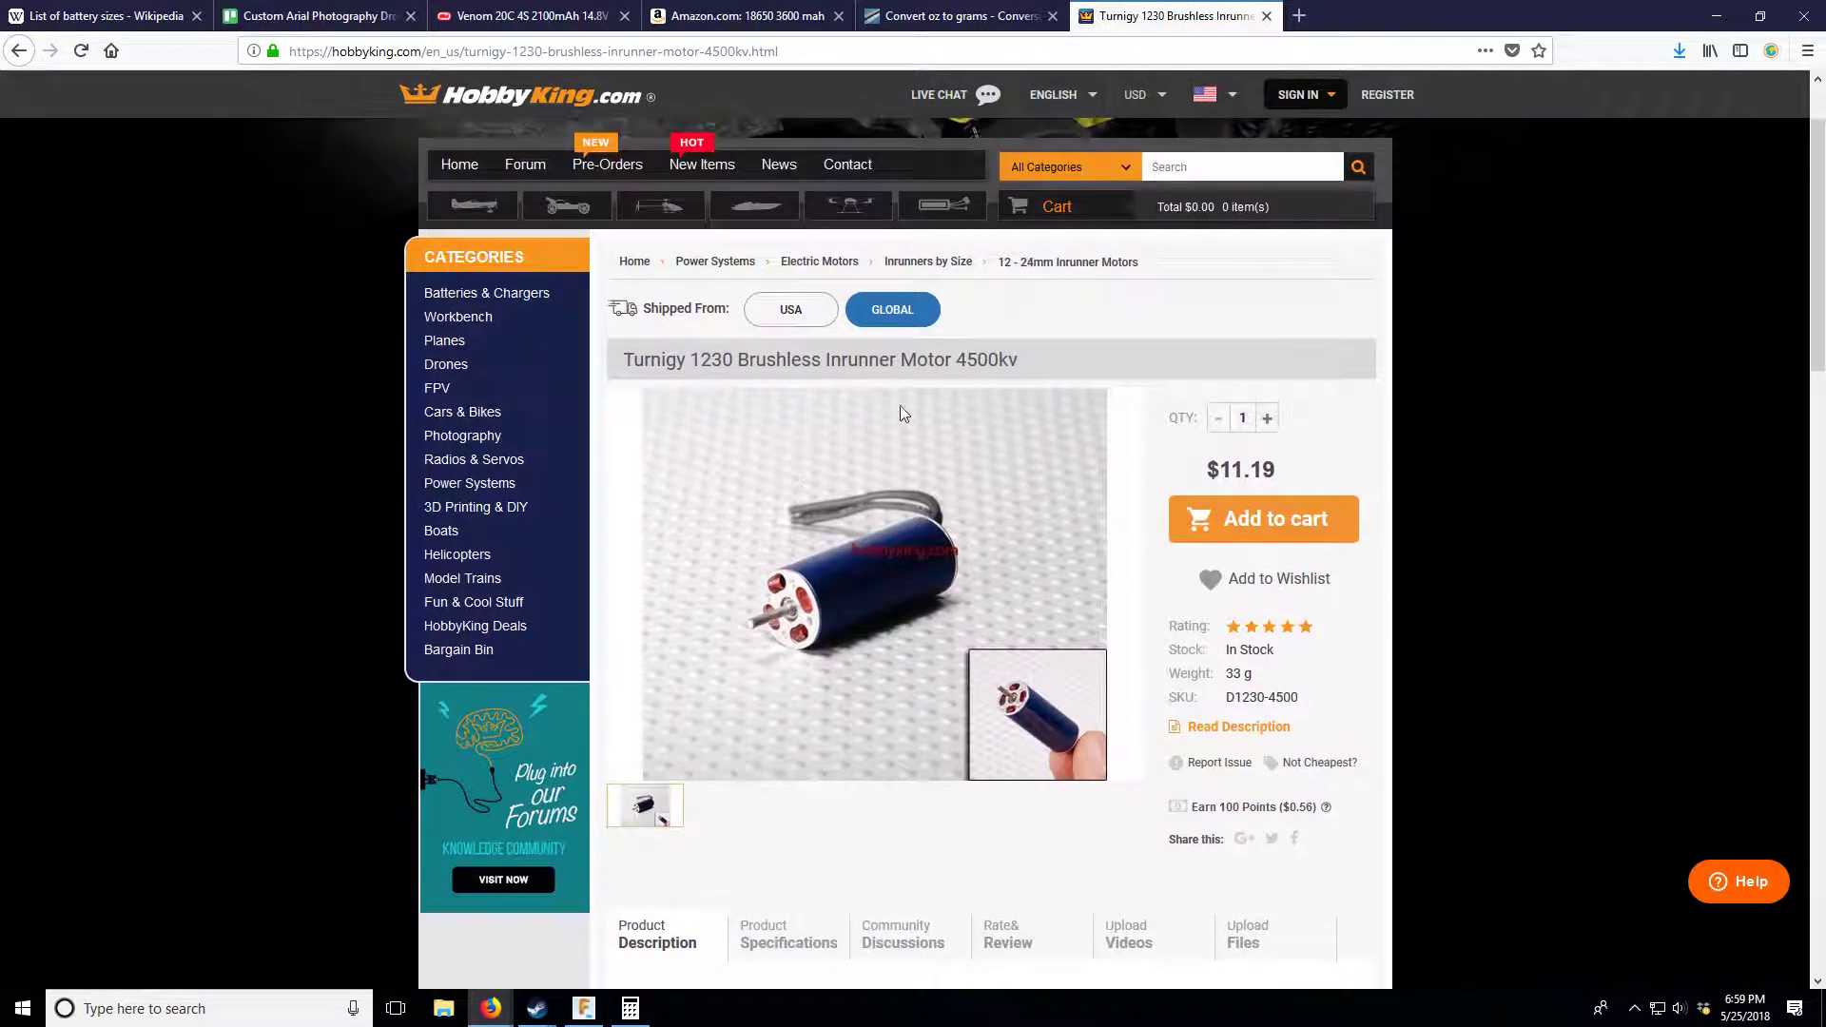
- Return to the 12 - 24mm inrunner motor list and compare the models' KV ratings, weights and prices
click(23, 59)
click(23, 58)
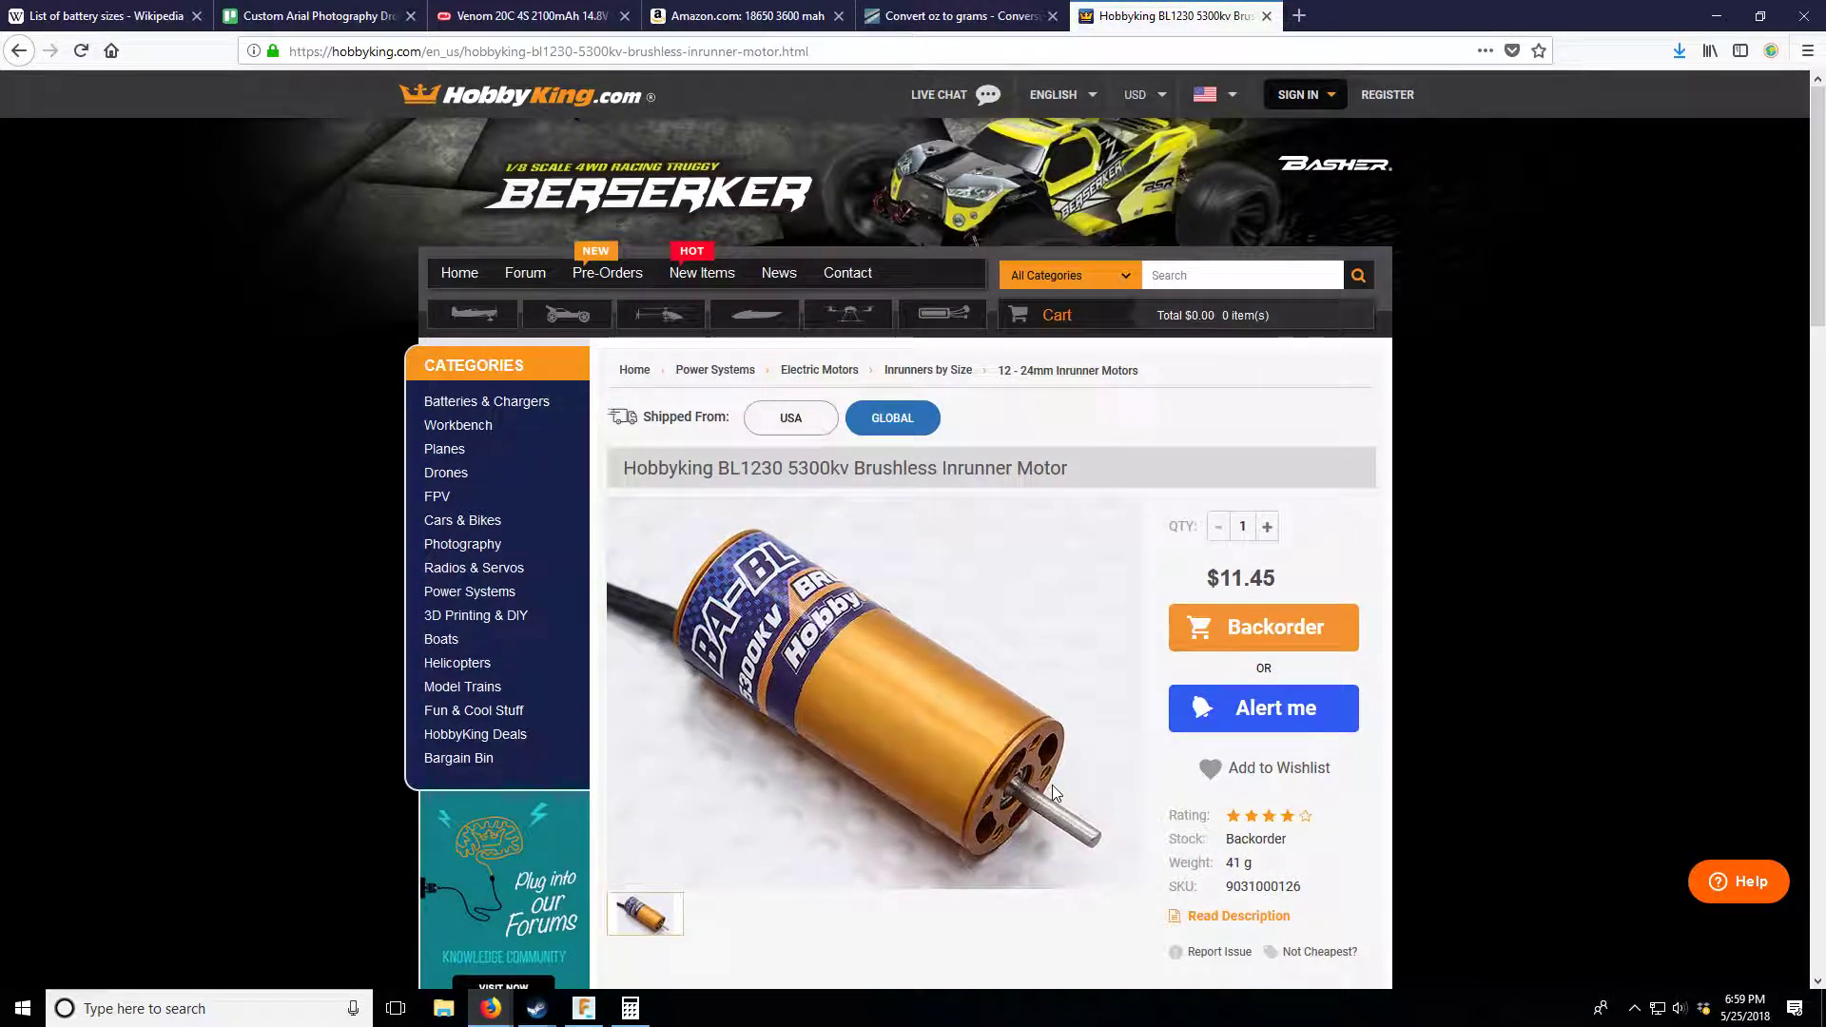
click(19, 53)
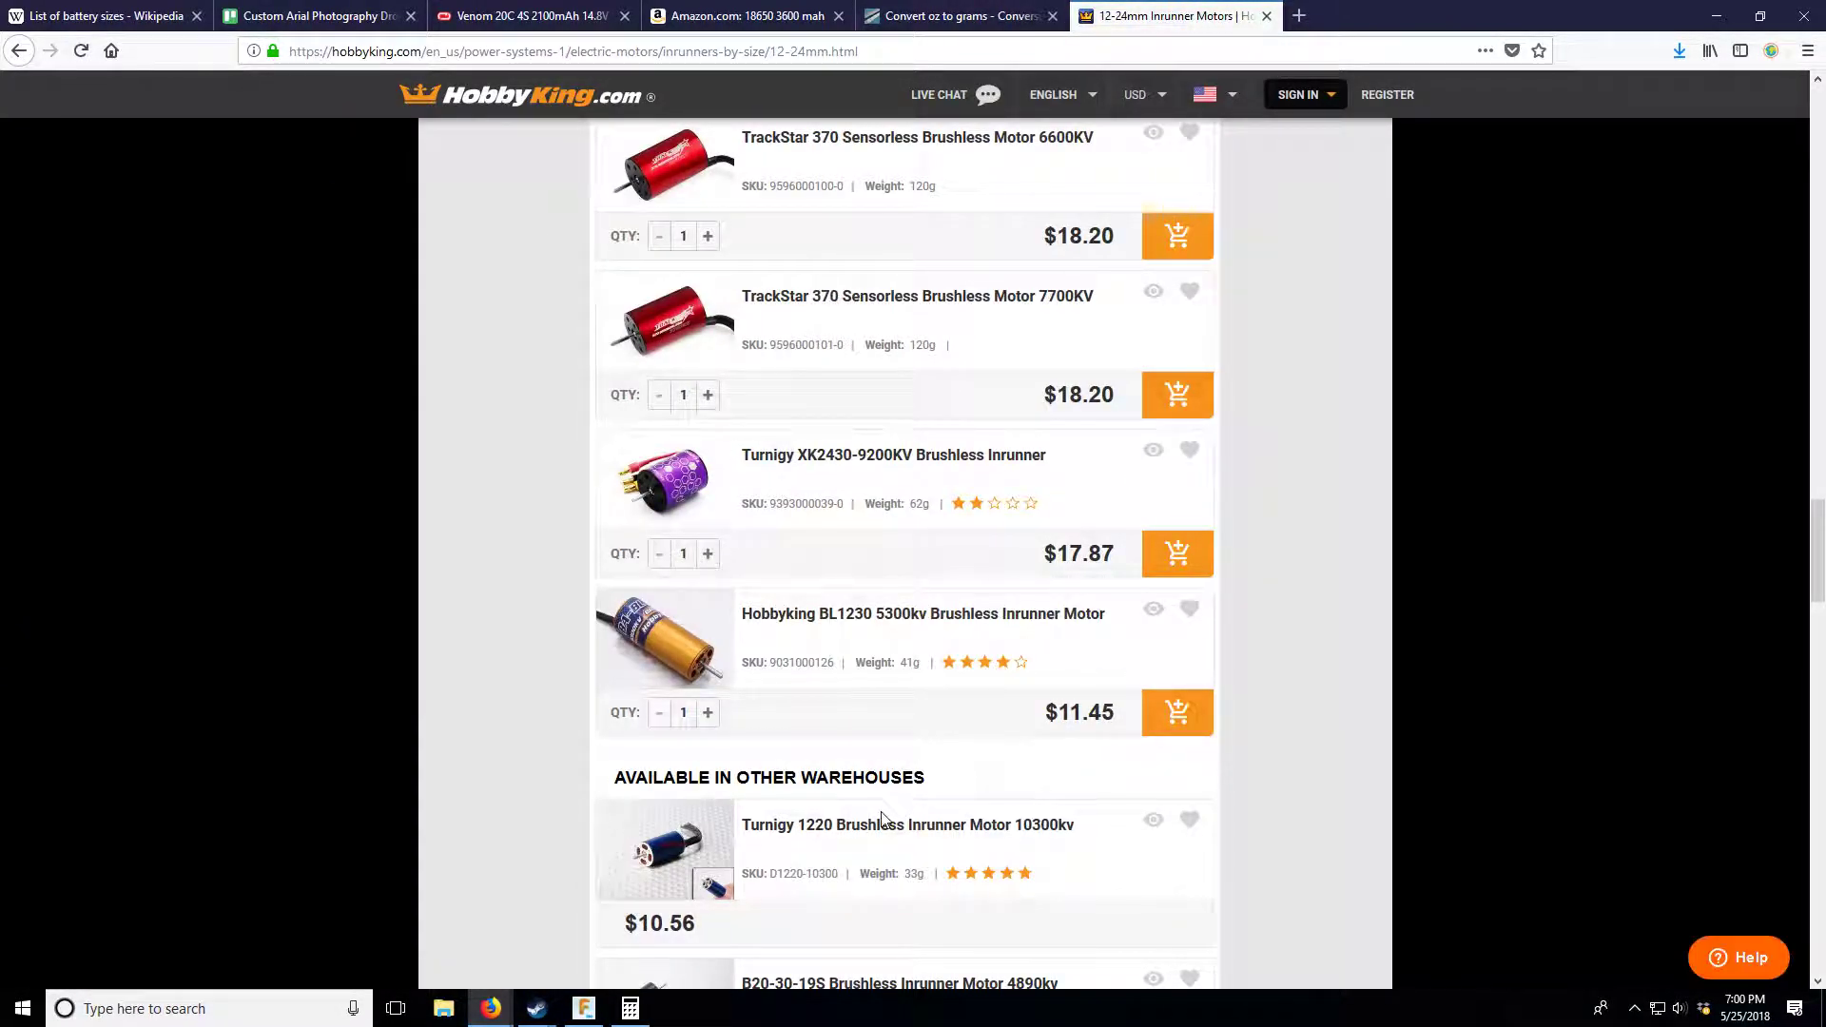
scroll(883, 820, up, 12)
scroll(883, 820, up, 9)
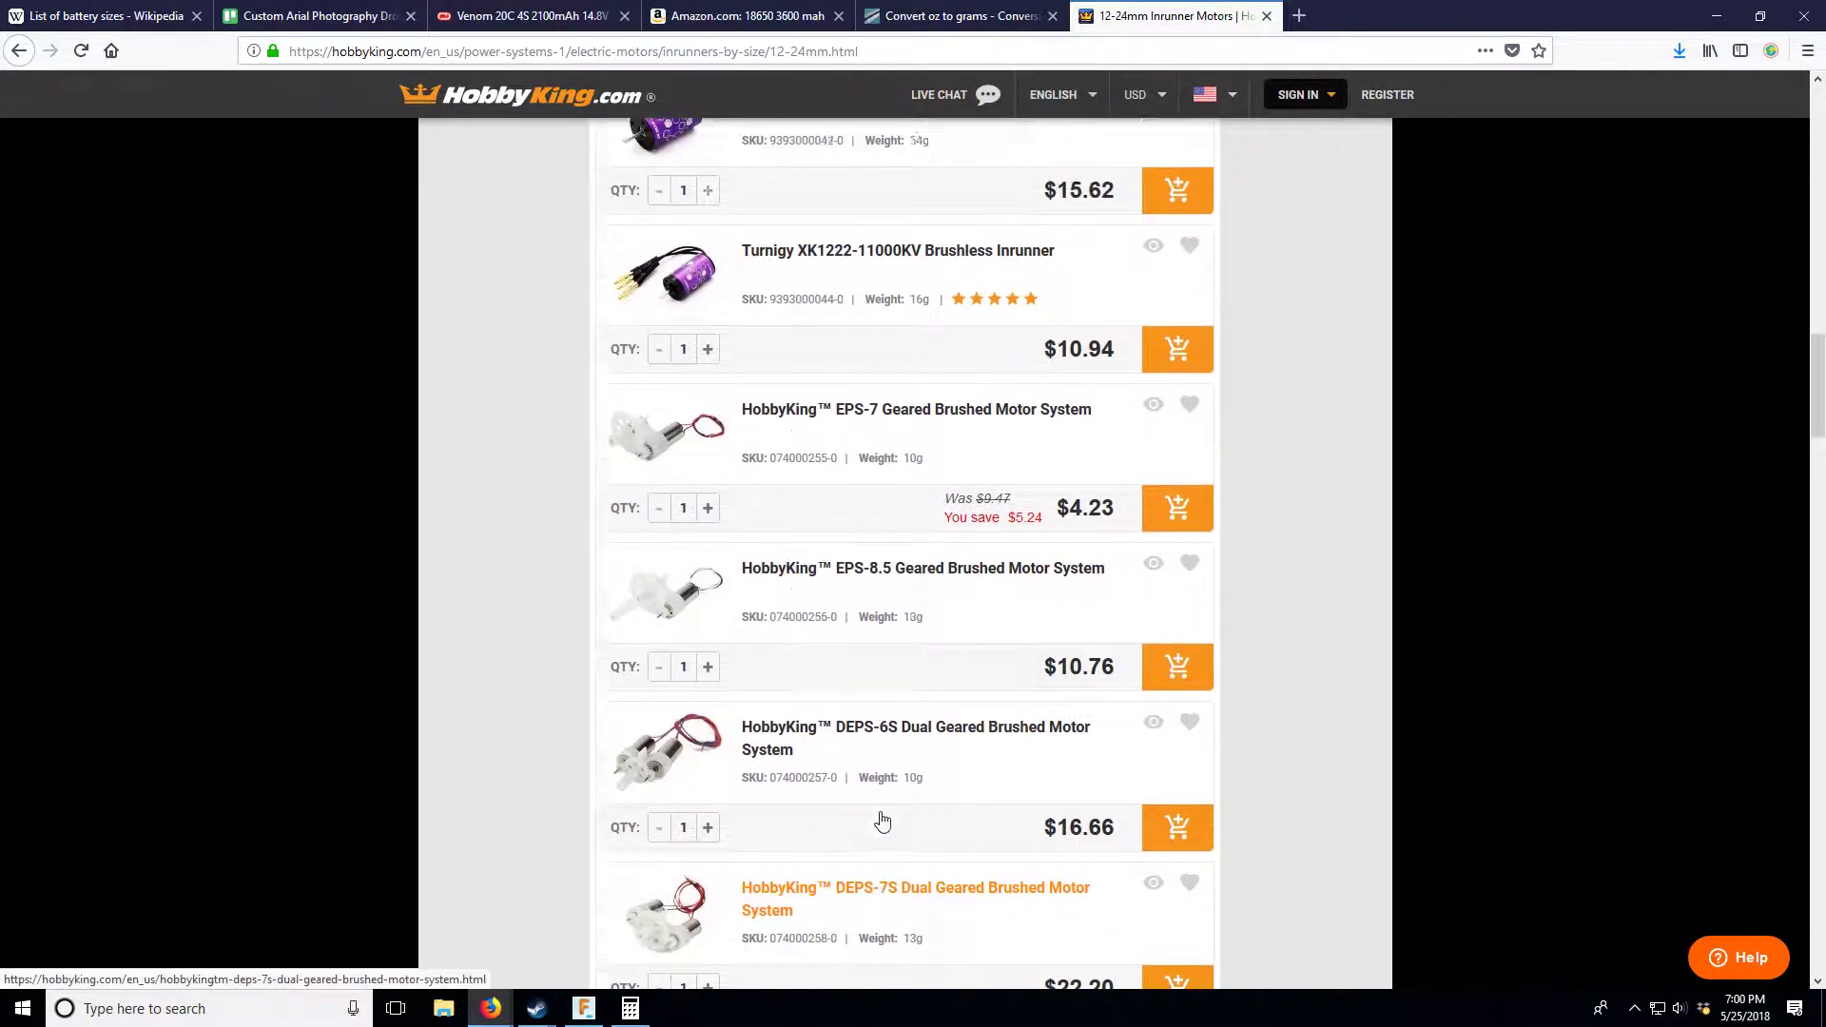
scroll(882, 820, up, 5)
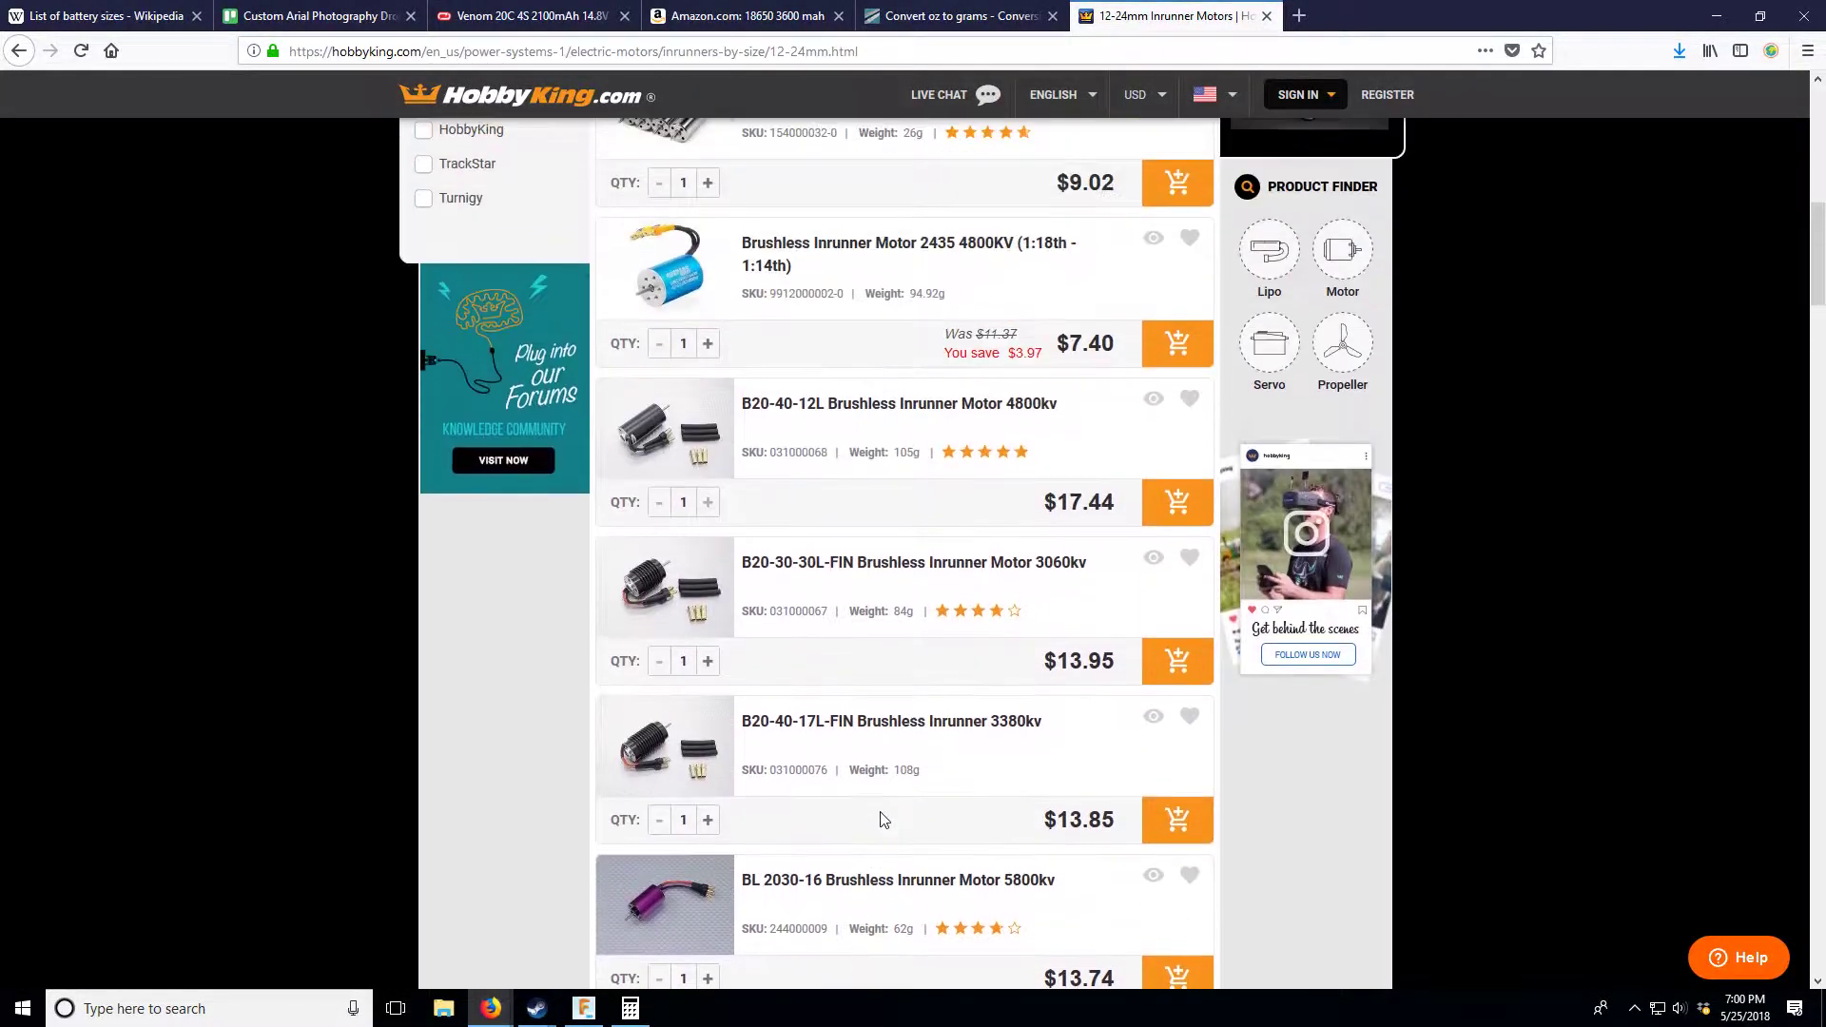
scroll(883, 820, up, 5)
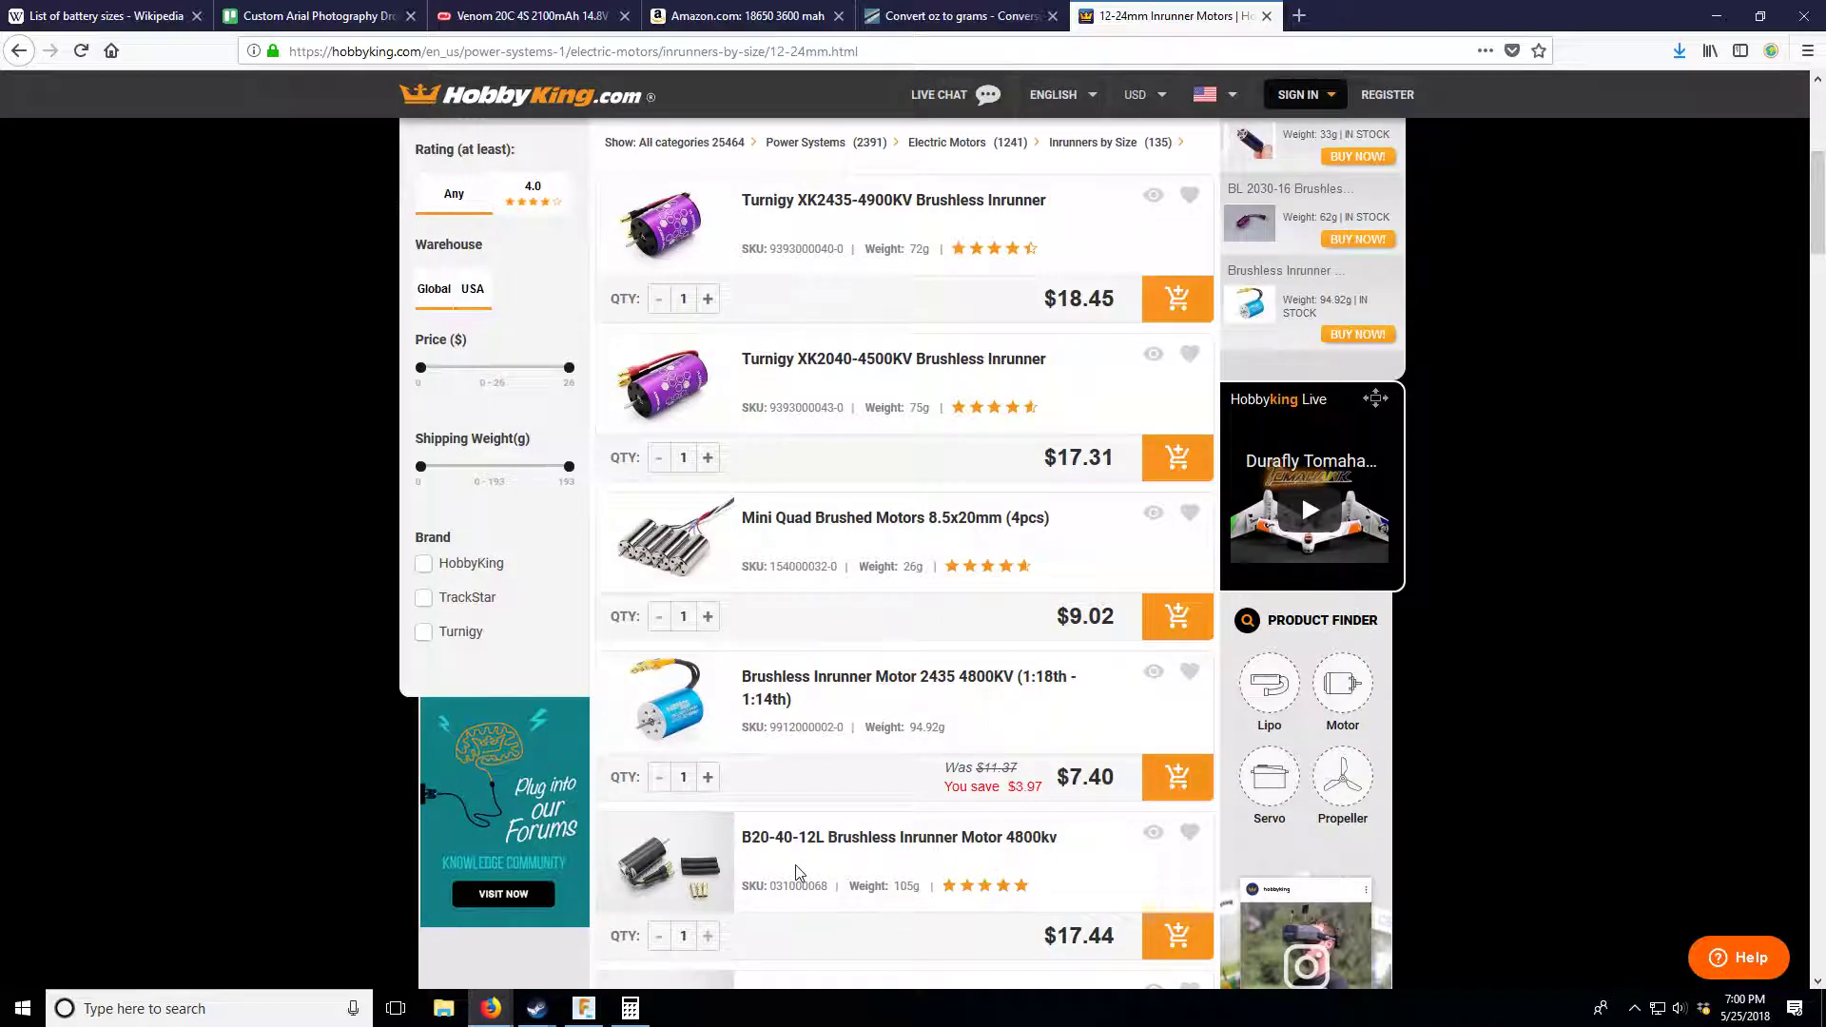
scroll(796, 872, down, 10)
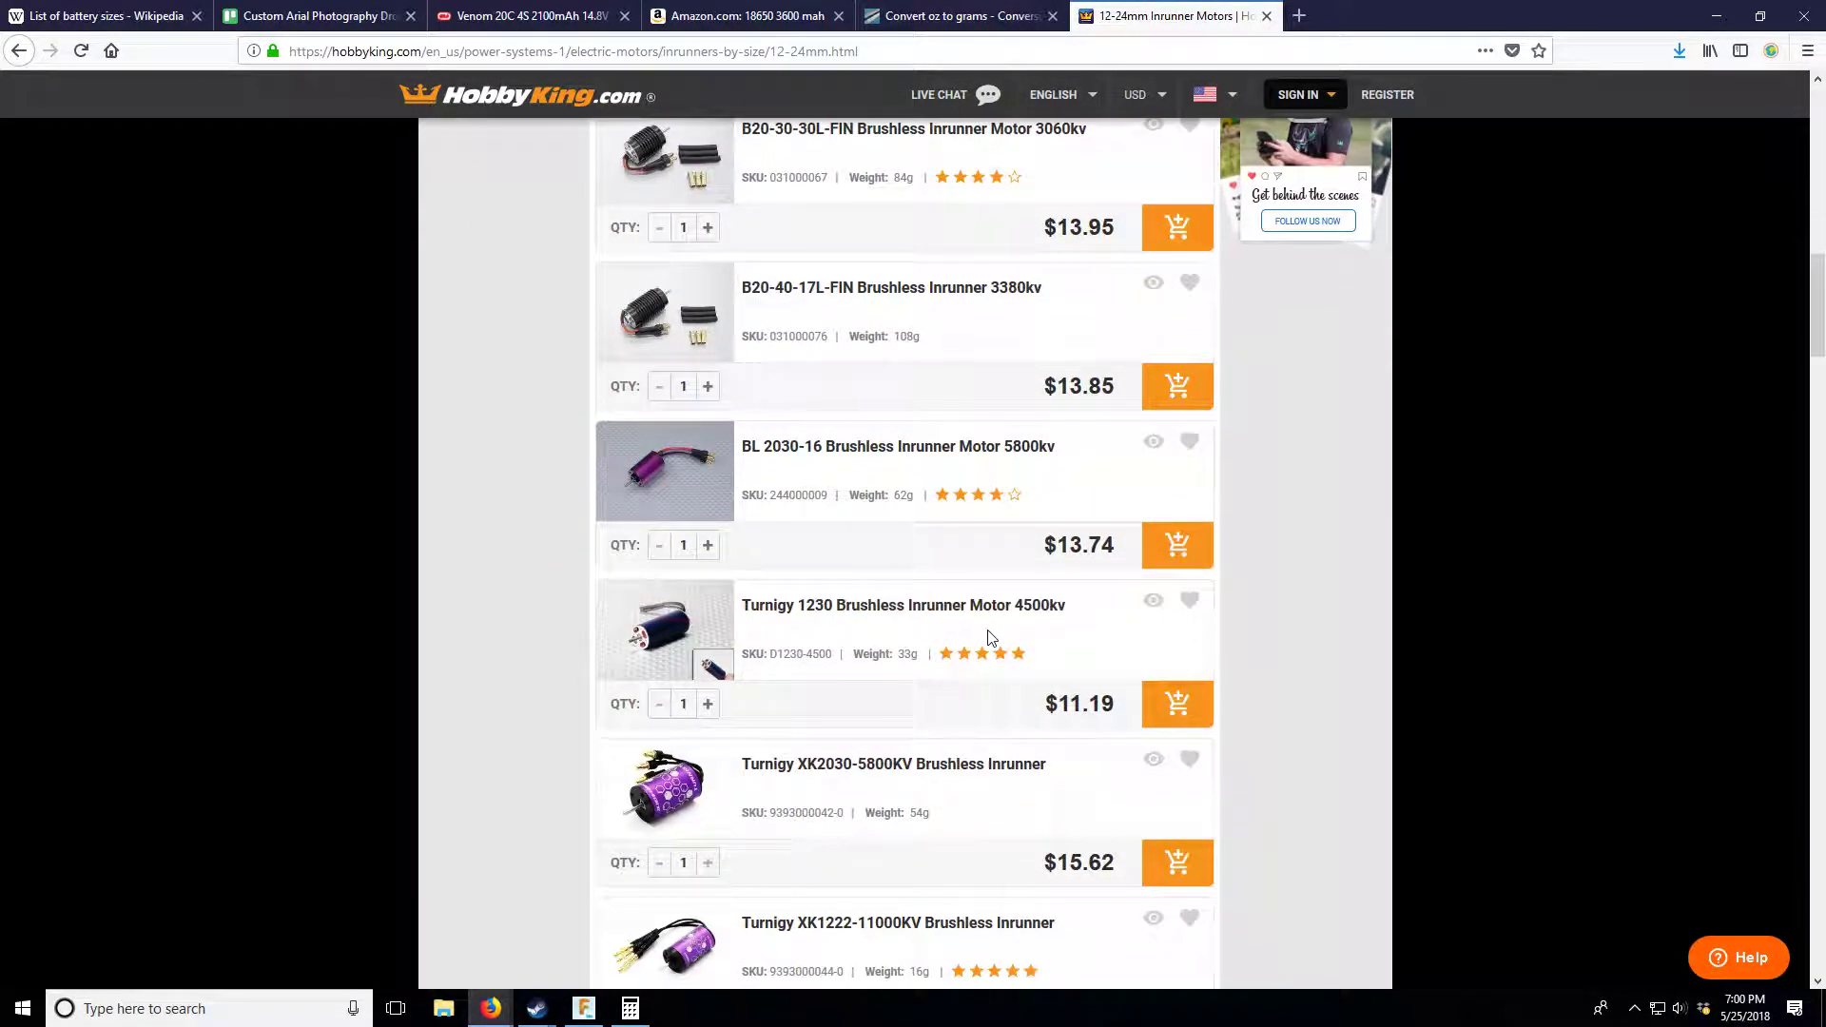
scroll(946, 644, down, 20)
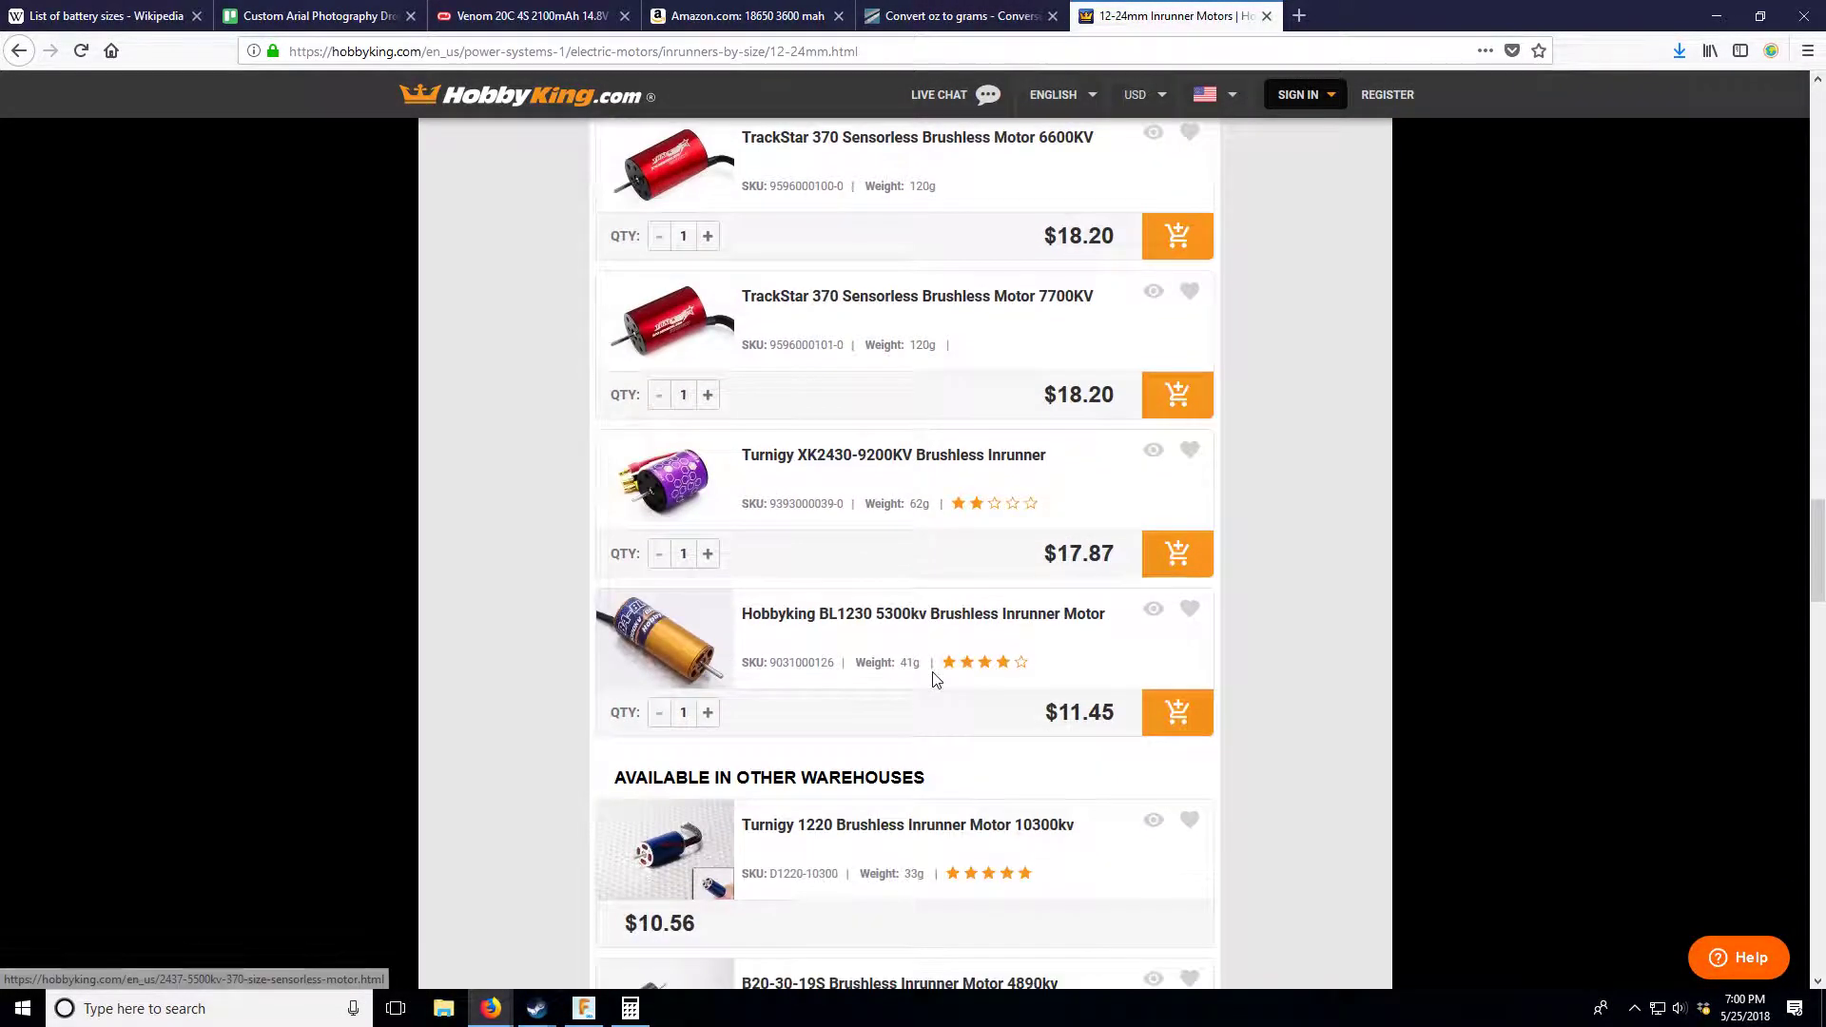
scroll(919, 638, down, 10)
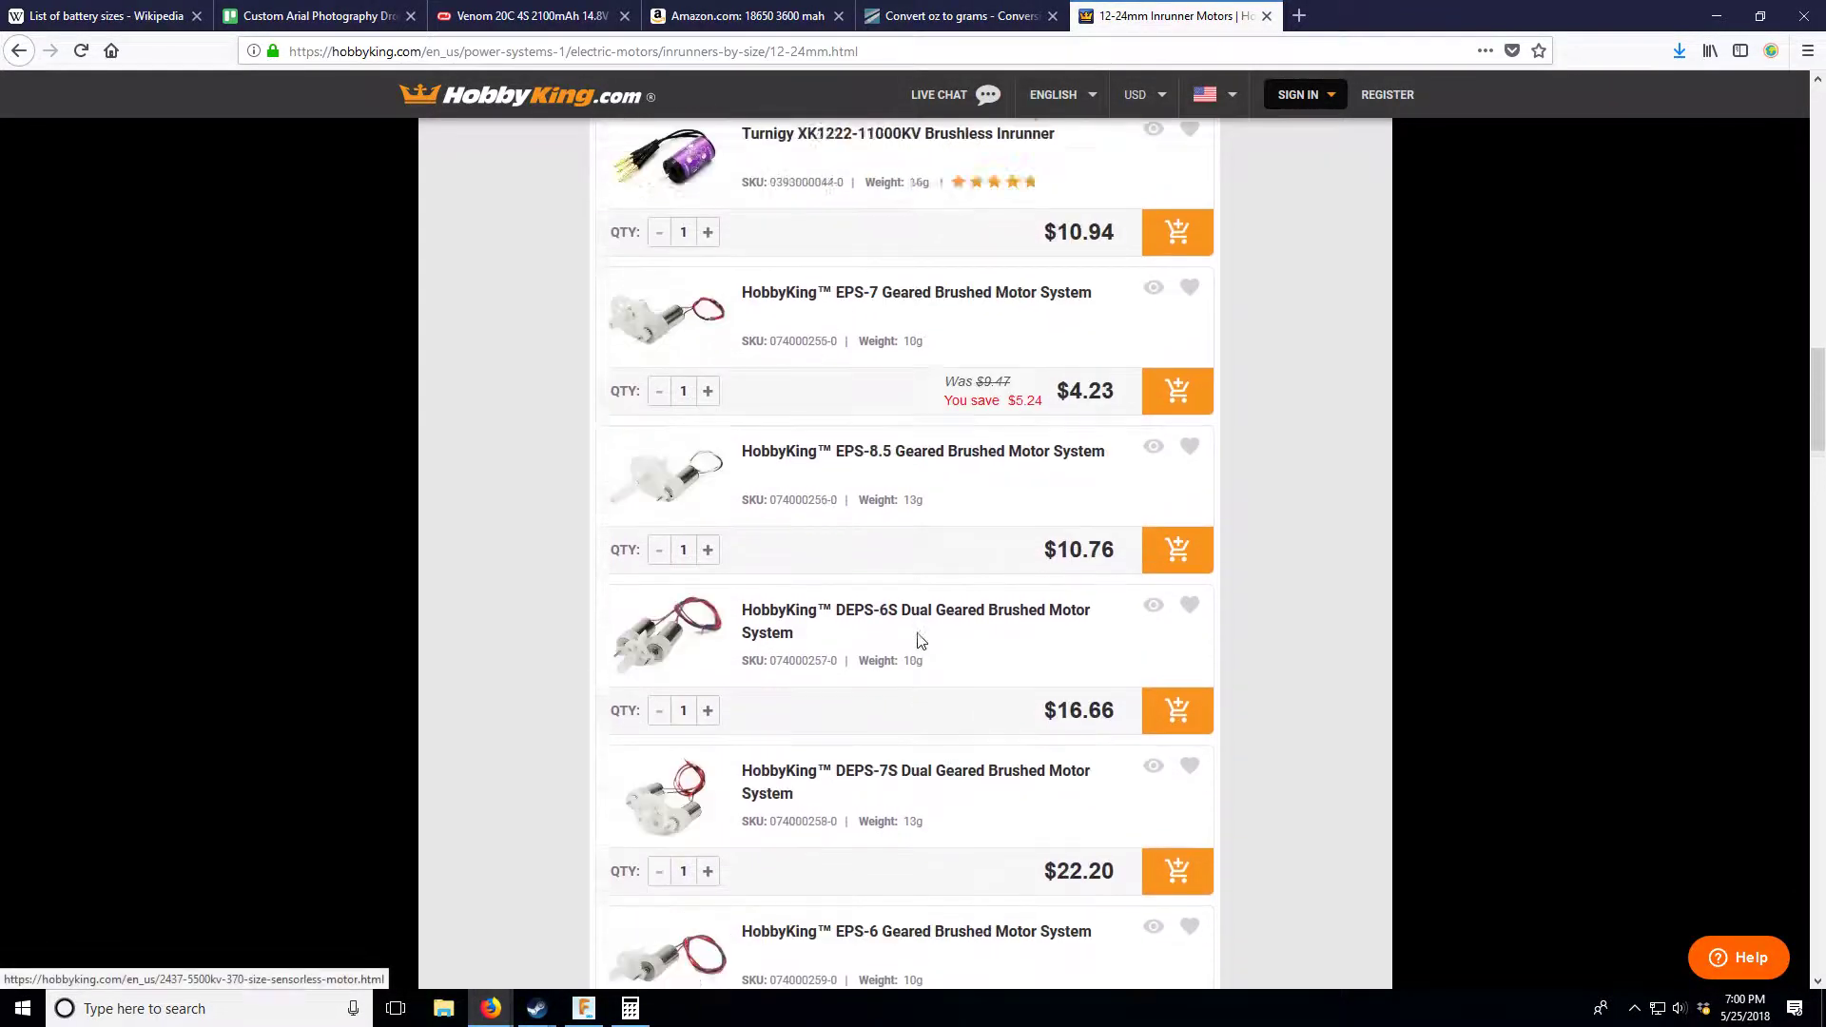
scroll(919, 641, up, 15)
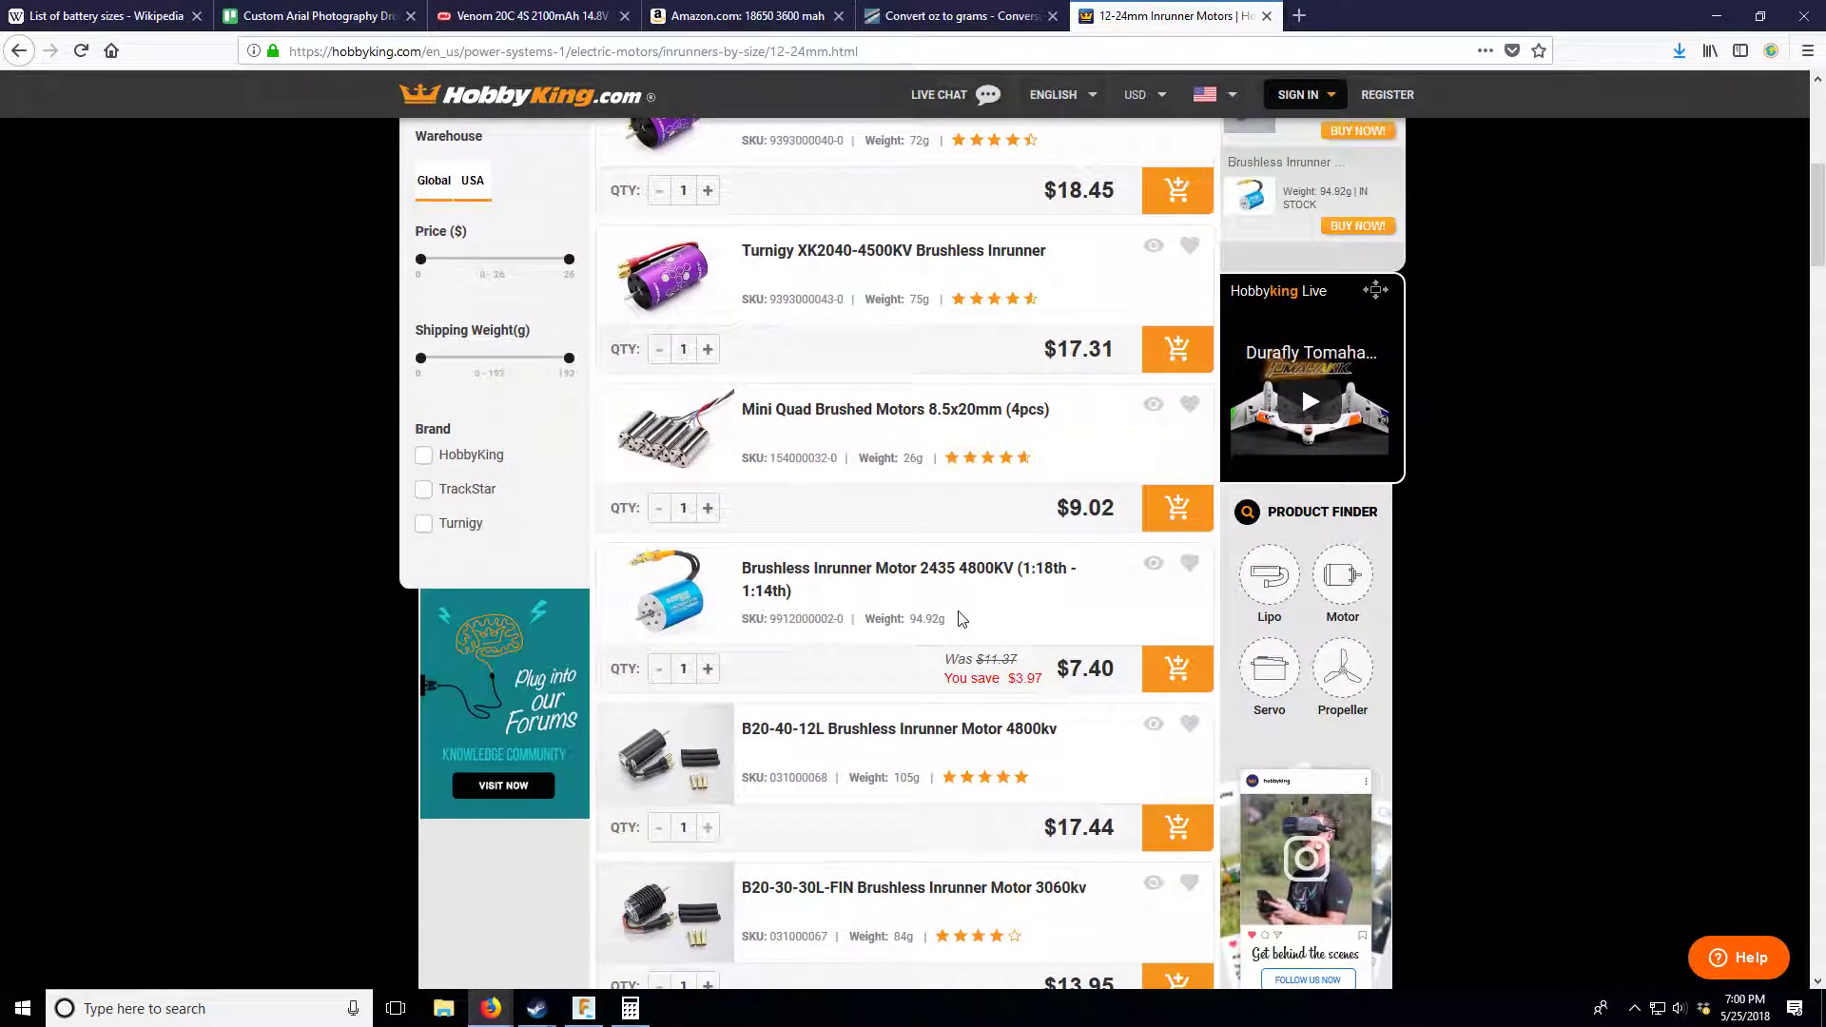
scroll(960, 619, down, 19)
scroll(961, 618, down, 8)
- Search the web for "swift calc" in a new browser tab and open the Swift Calcs website
click(1299, 15)
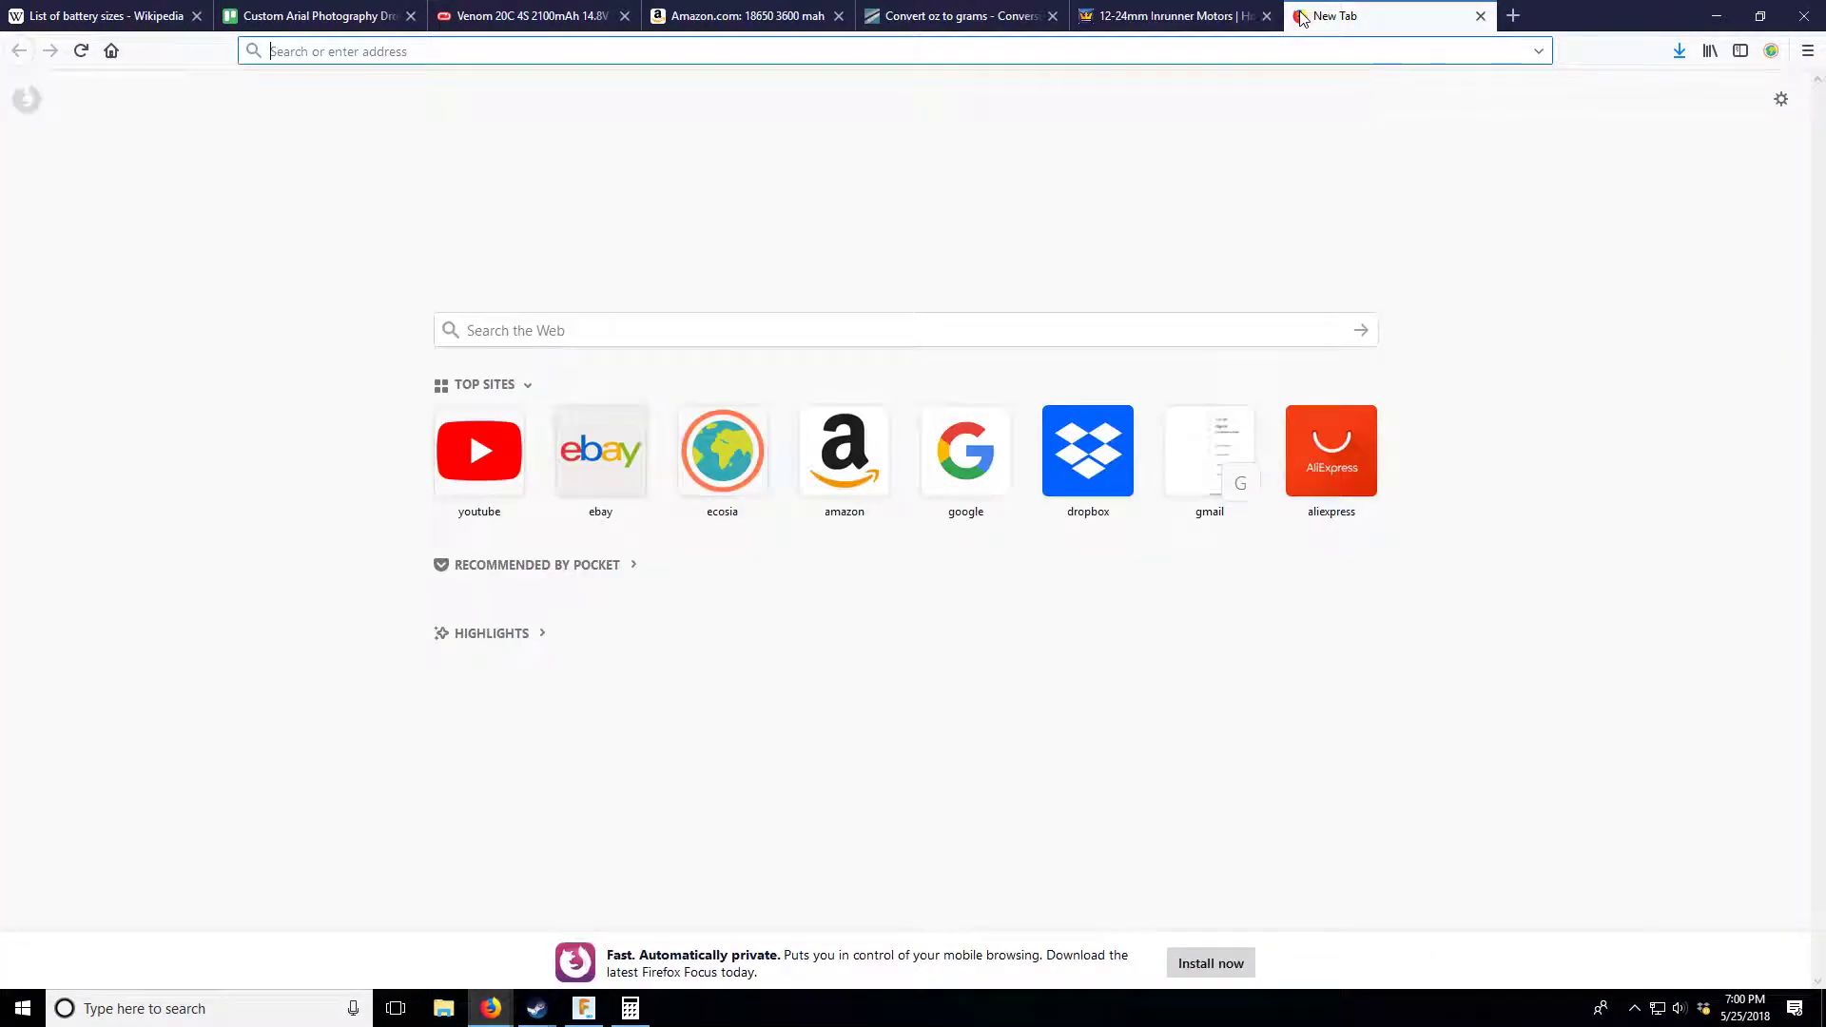
text(a)
key(BackSpace)
key(BackSpace)
text(swift calc)
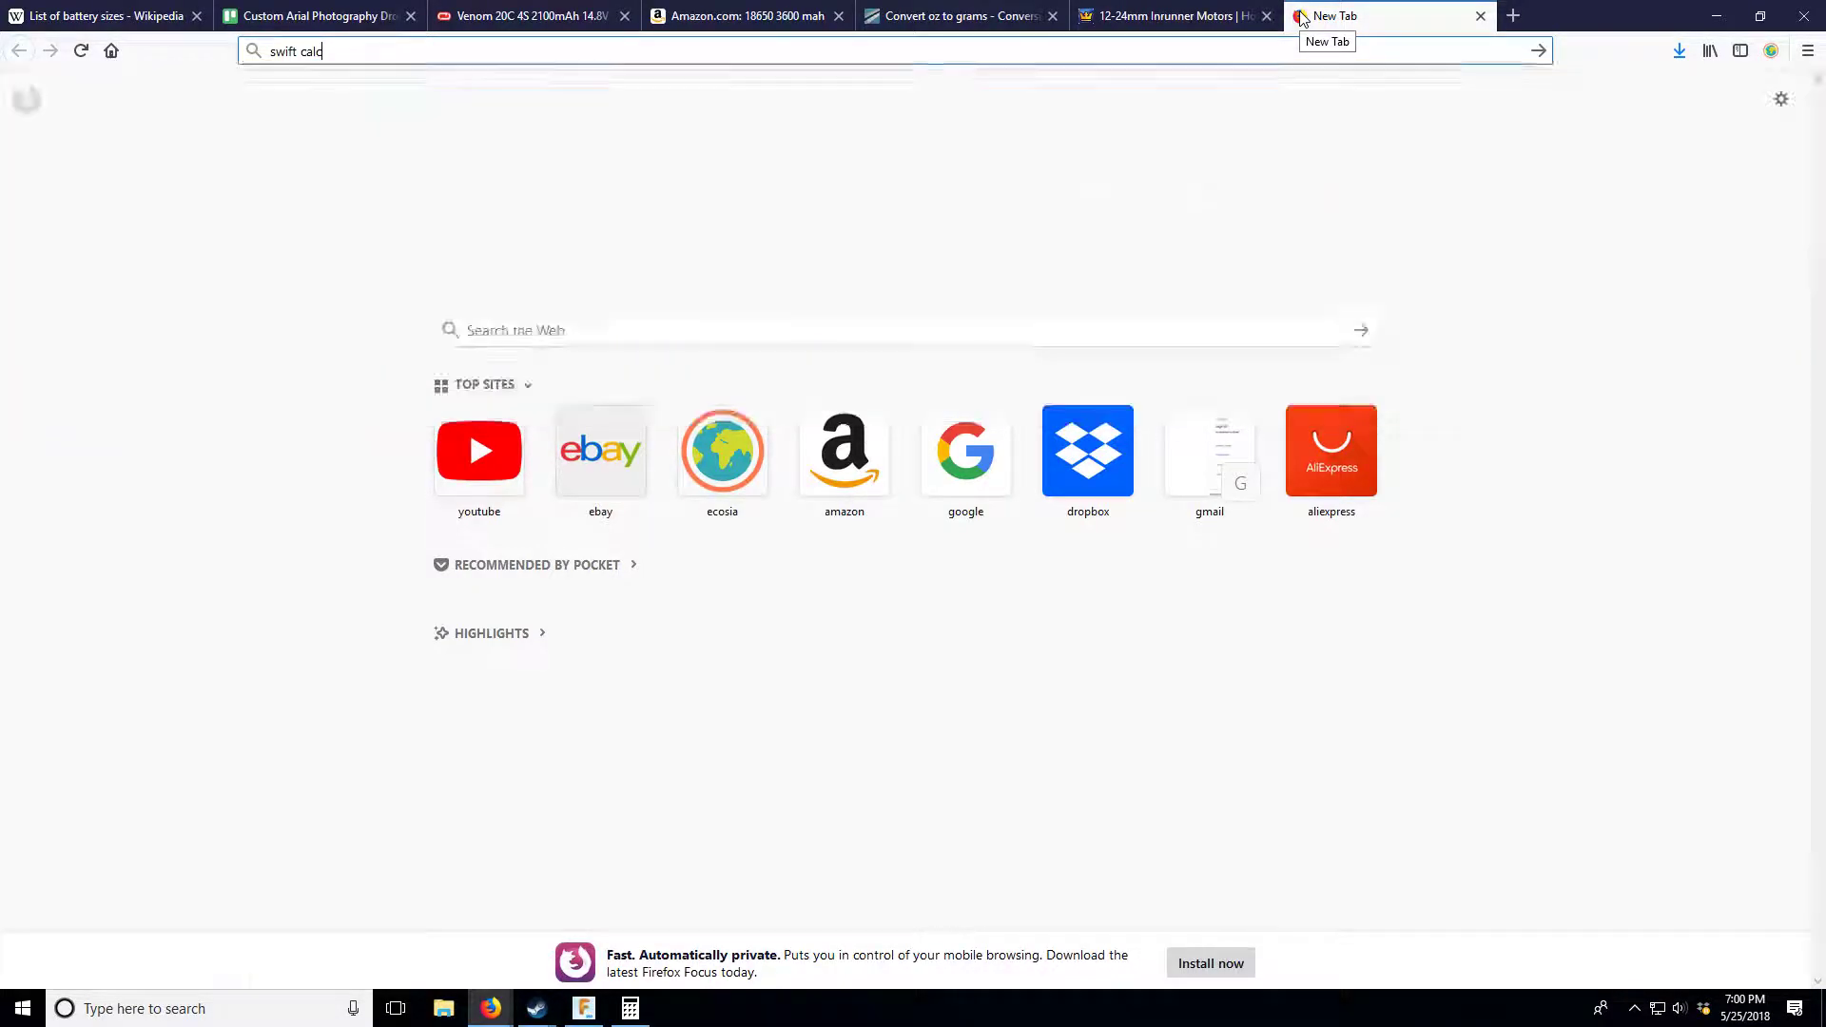
key(Return)
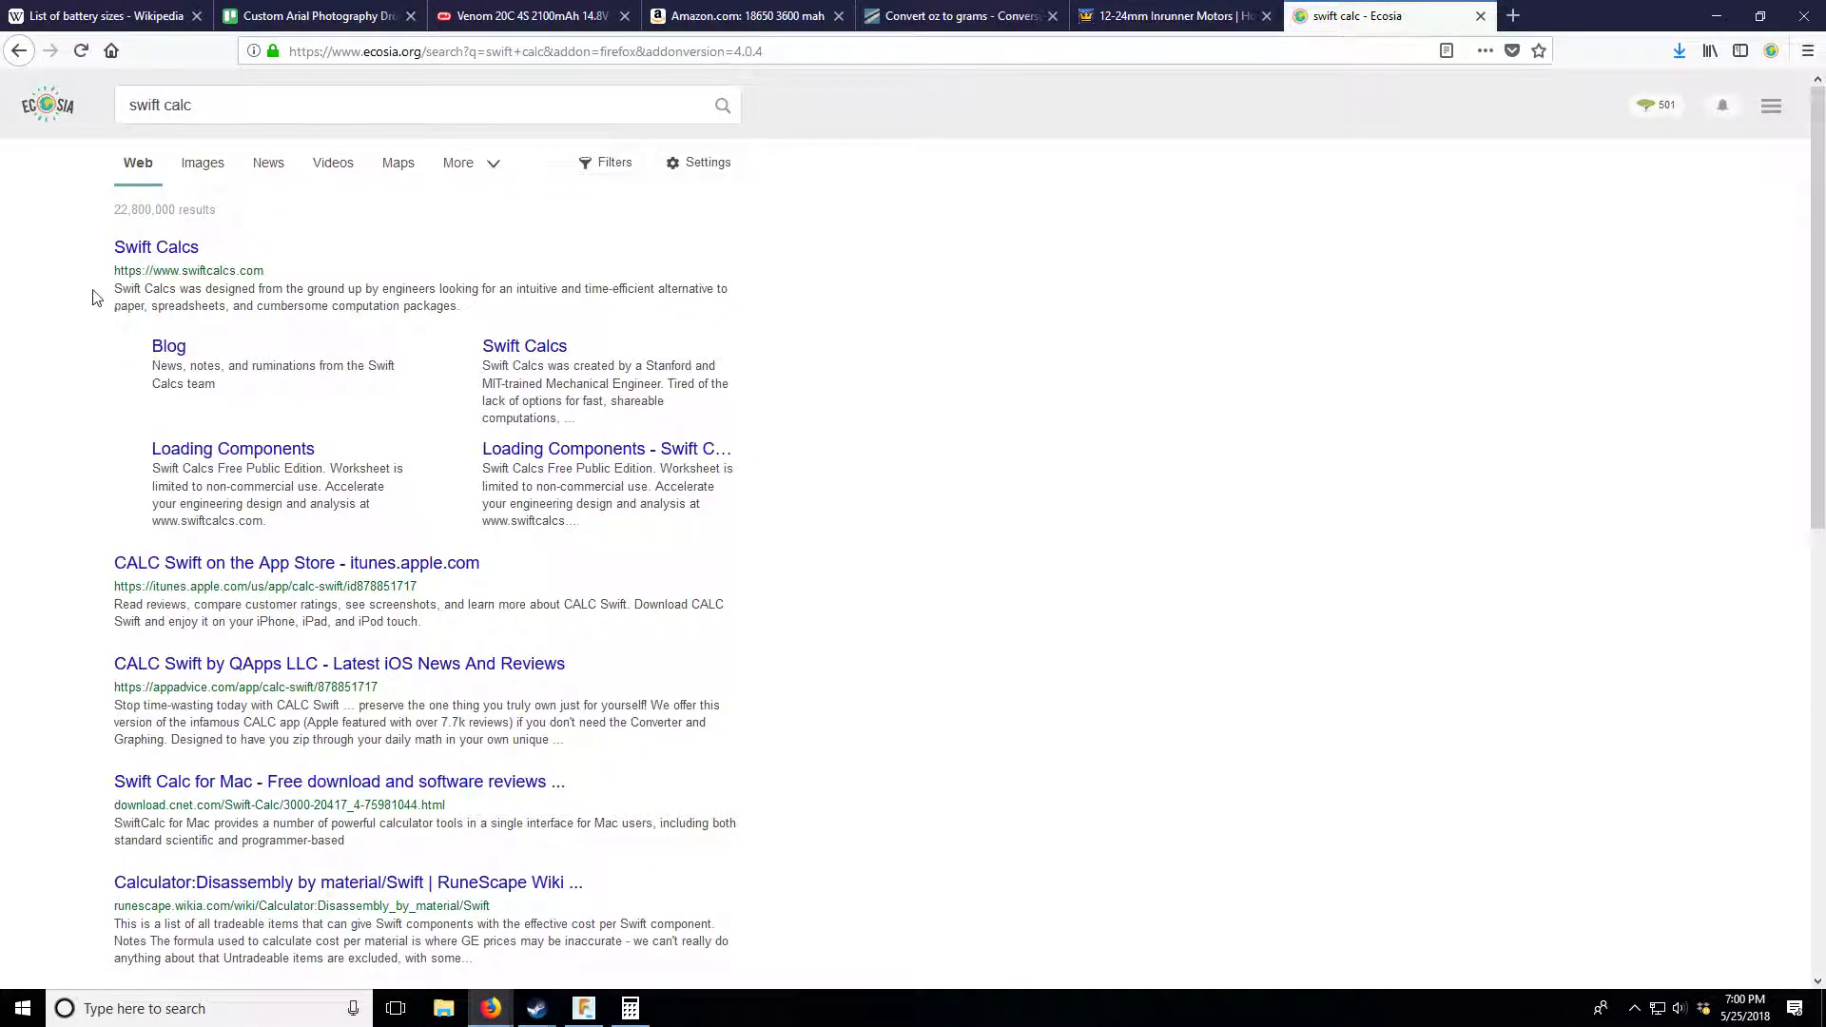
click(152, 260)
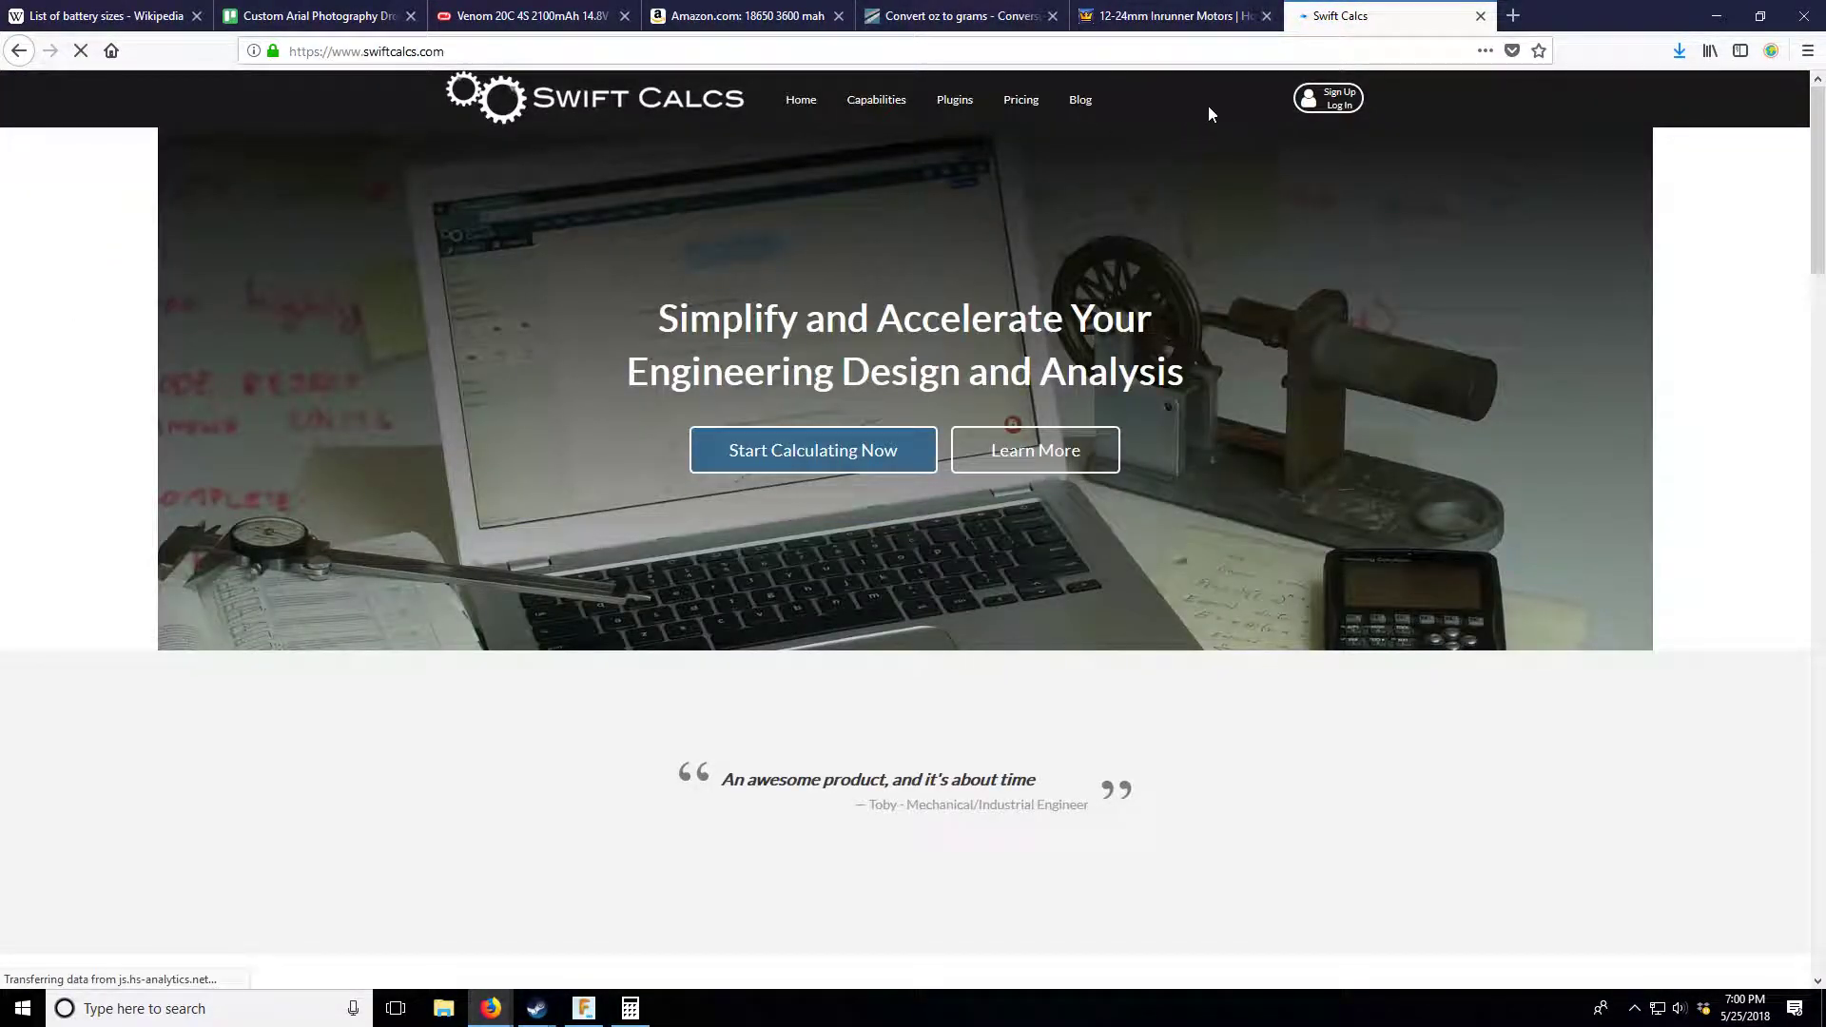
- Log in to Swift Calcs with the Google account and open the Maximizer worksheet
click(1329, 101)
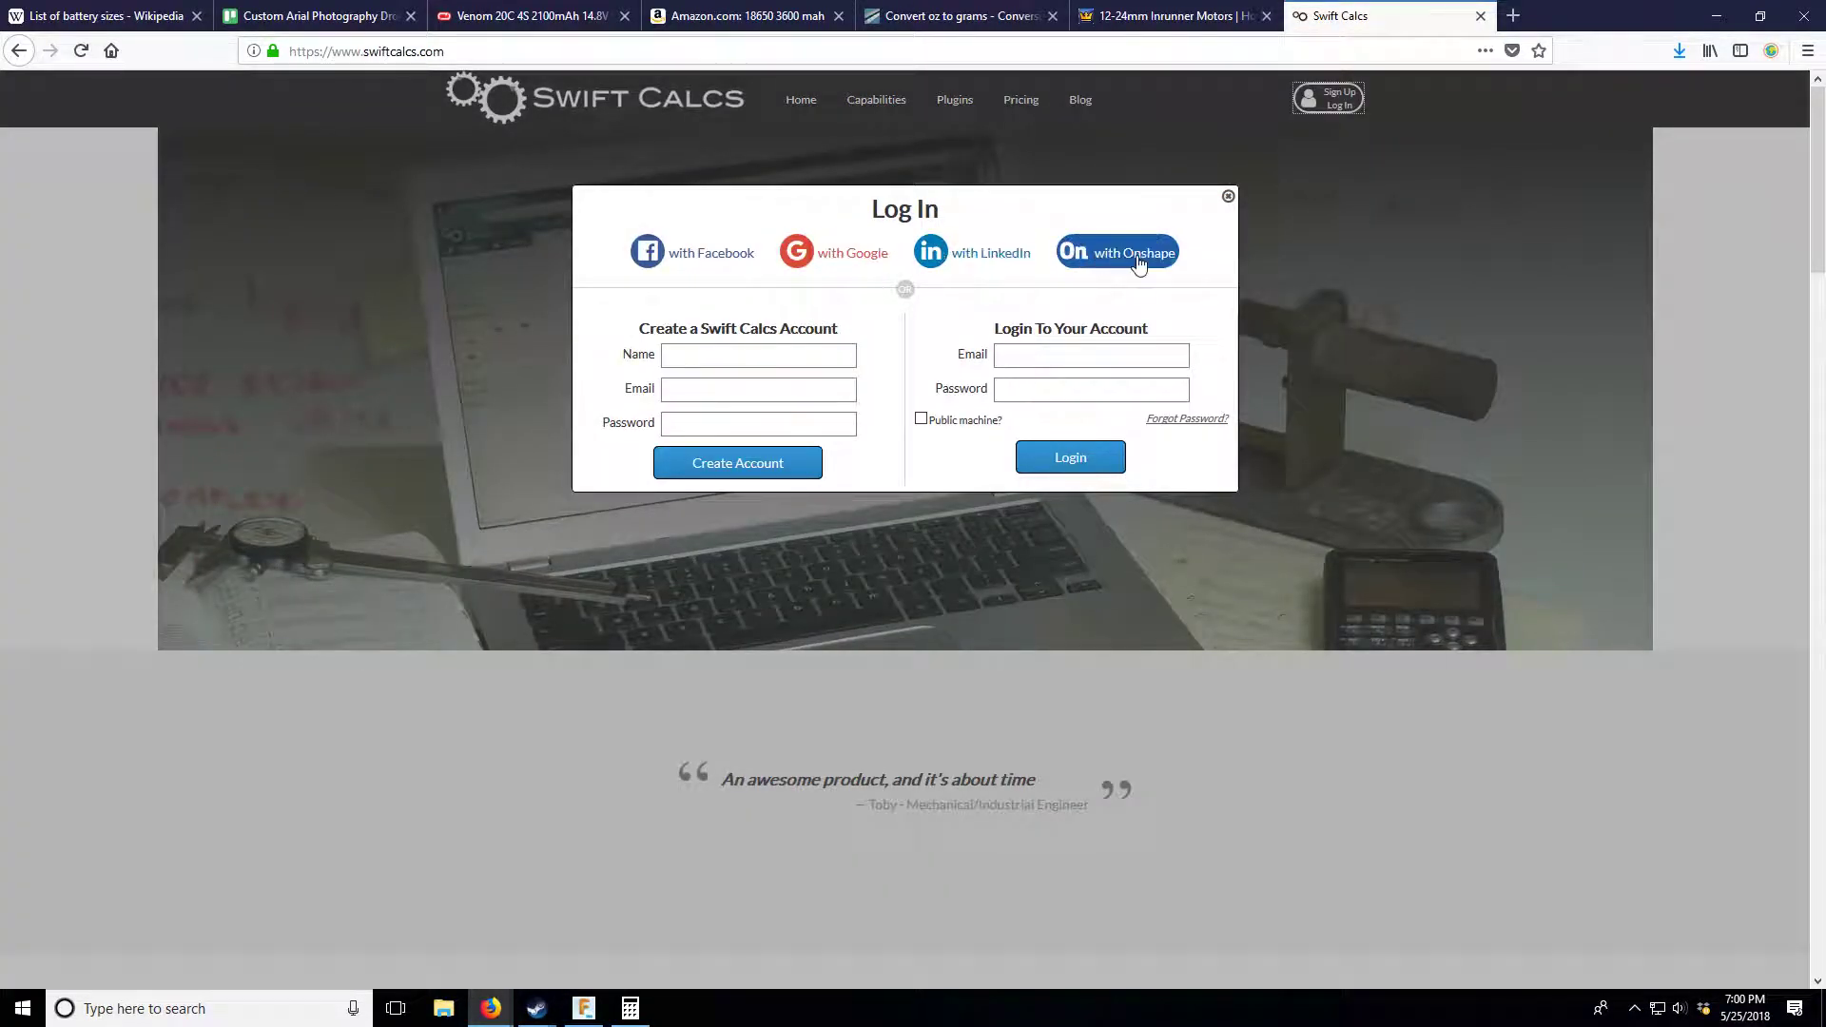
click(856, 255)
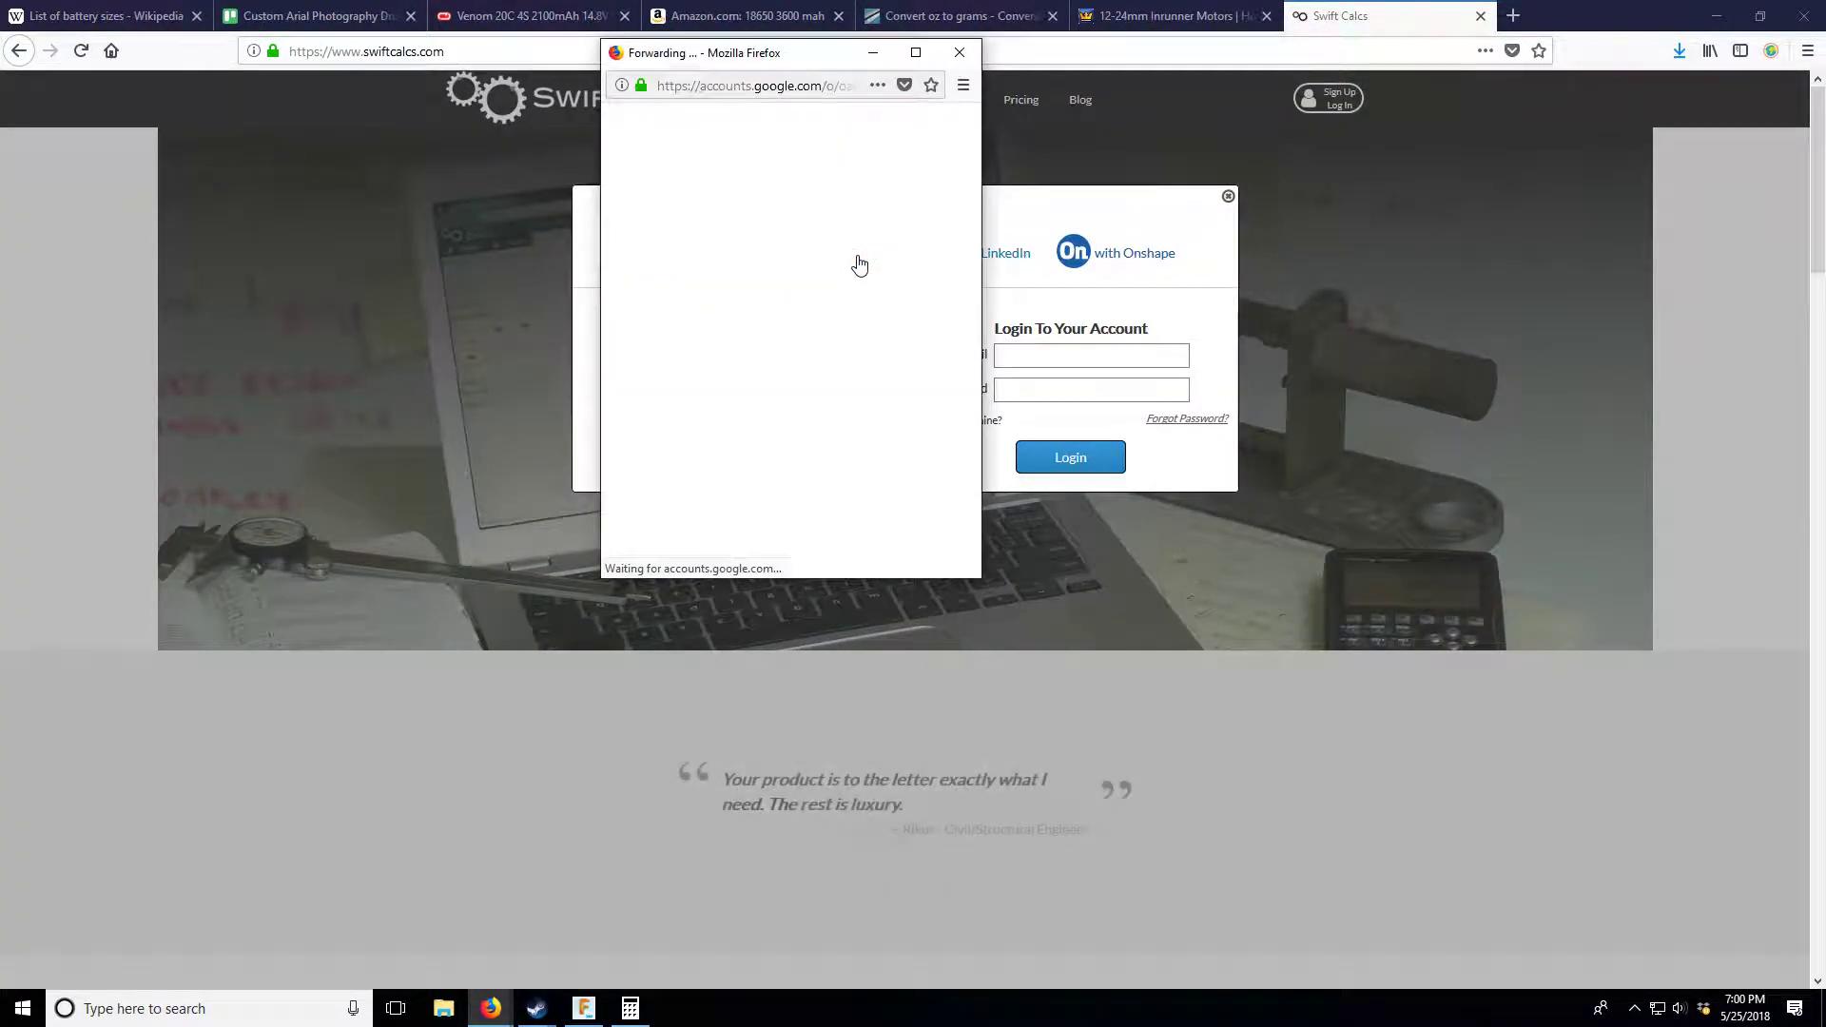
click(753, 274)
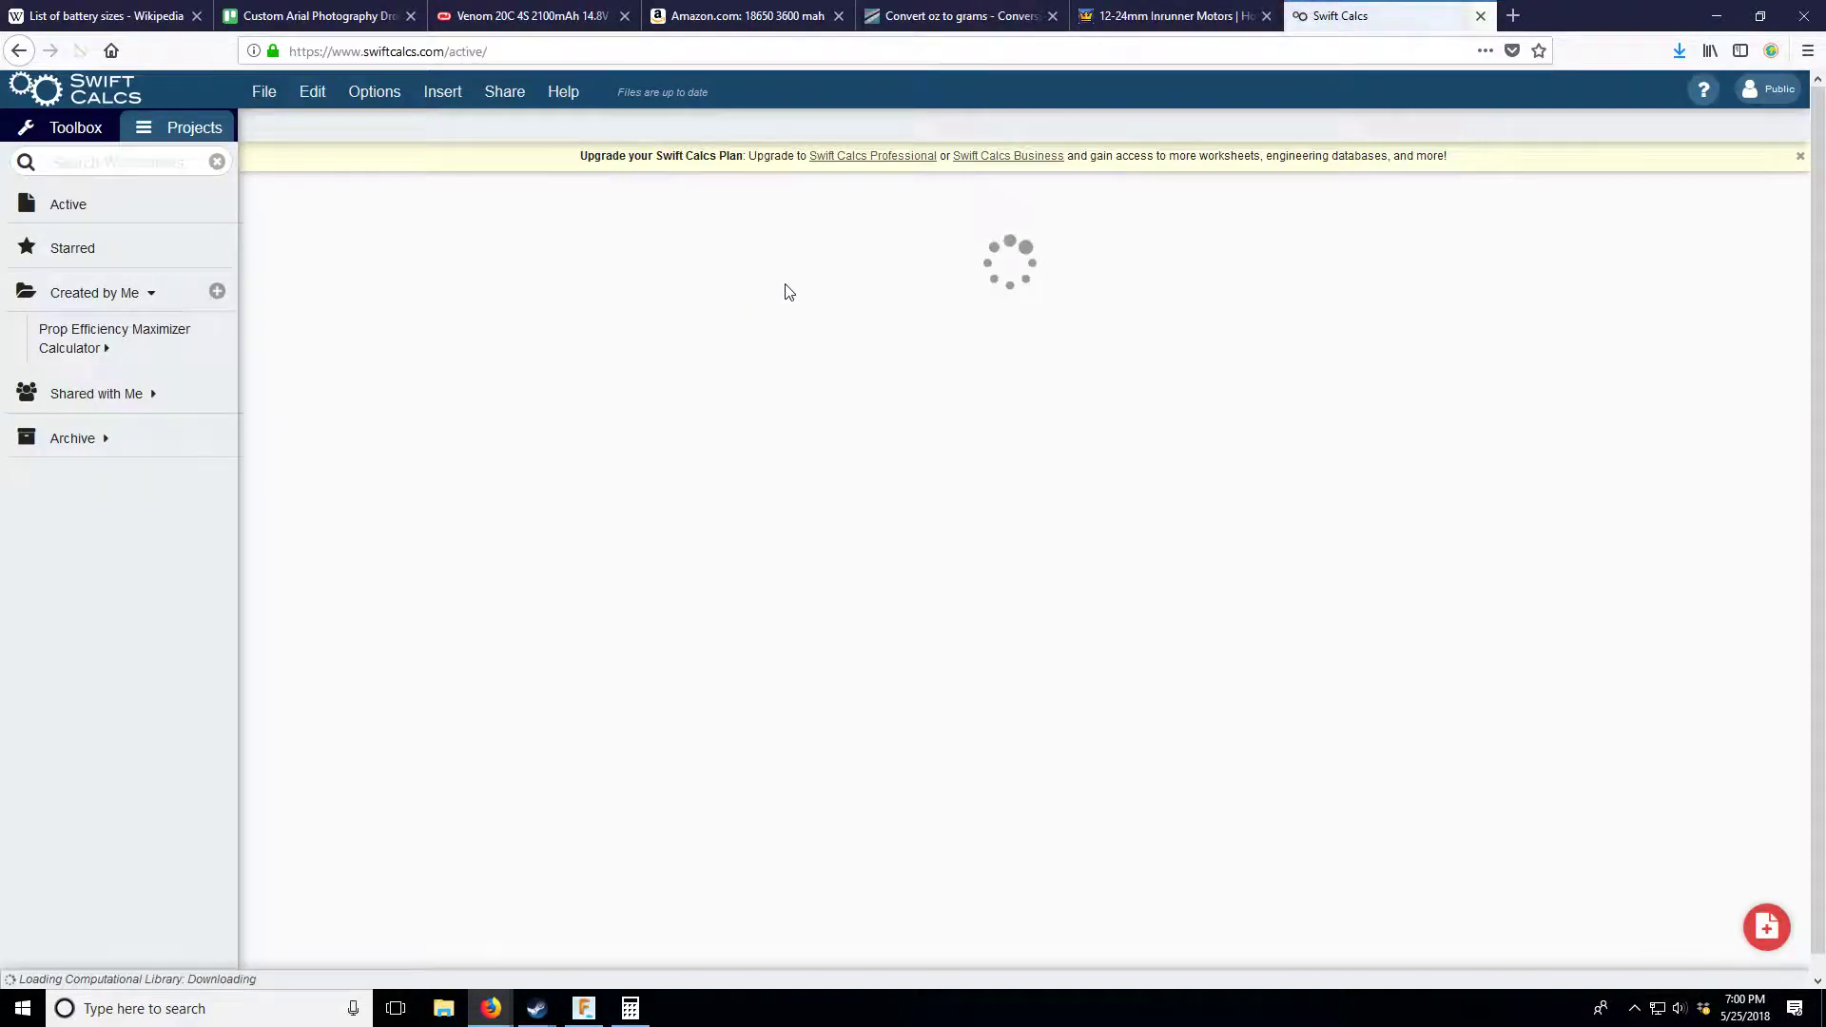
click(671, 314)
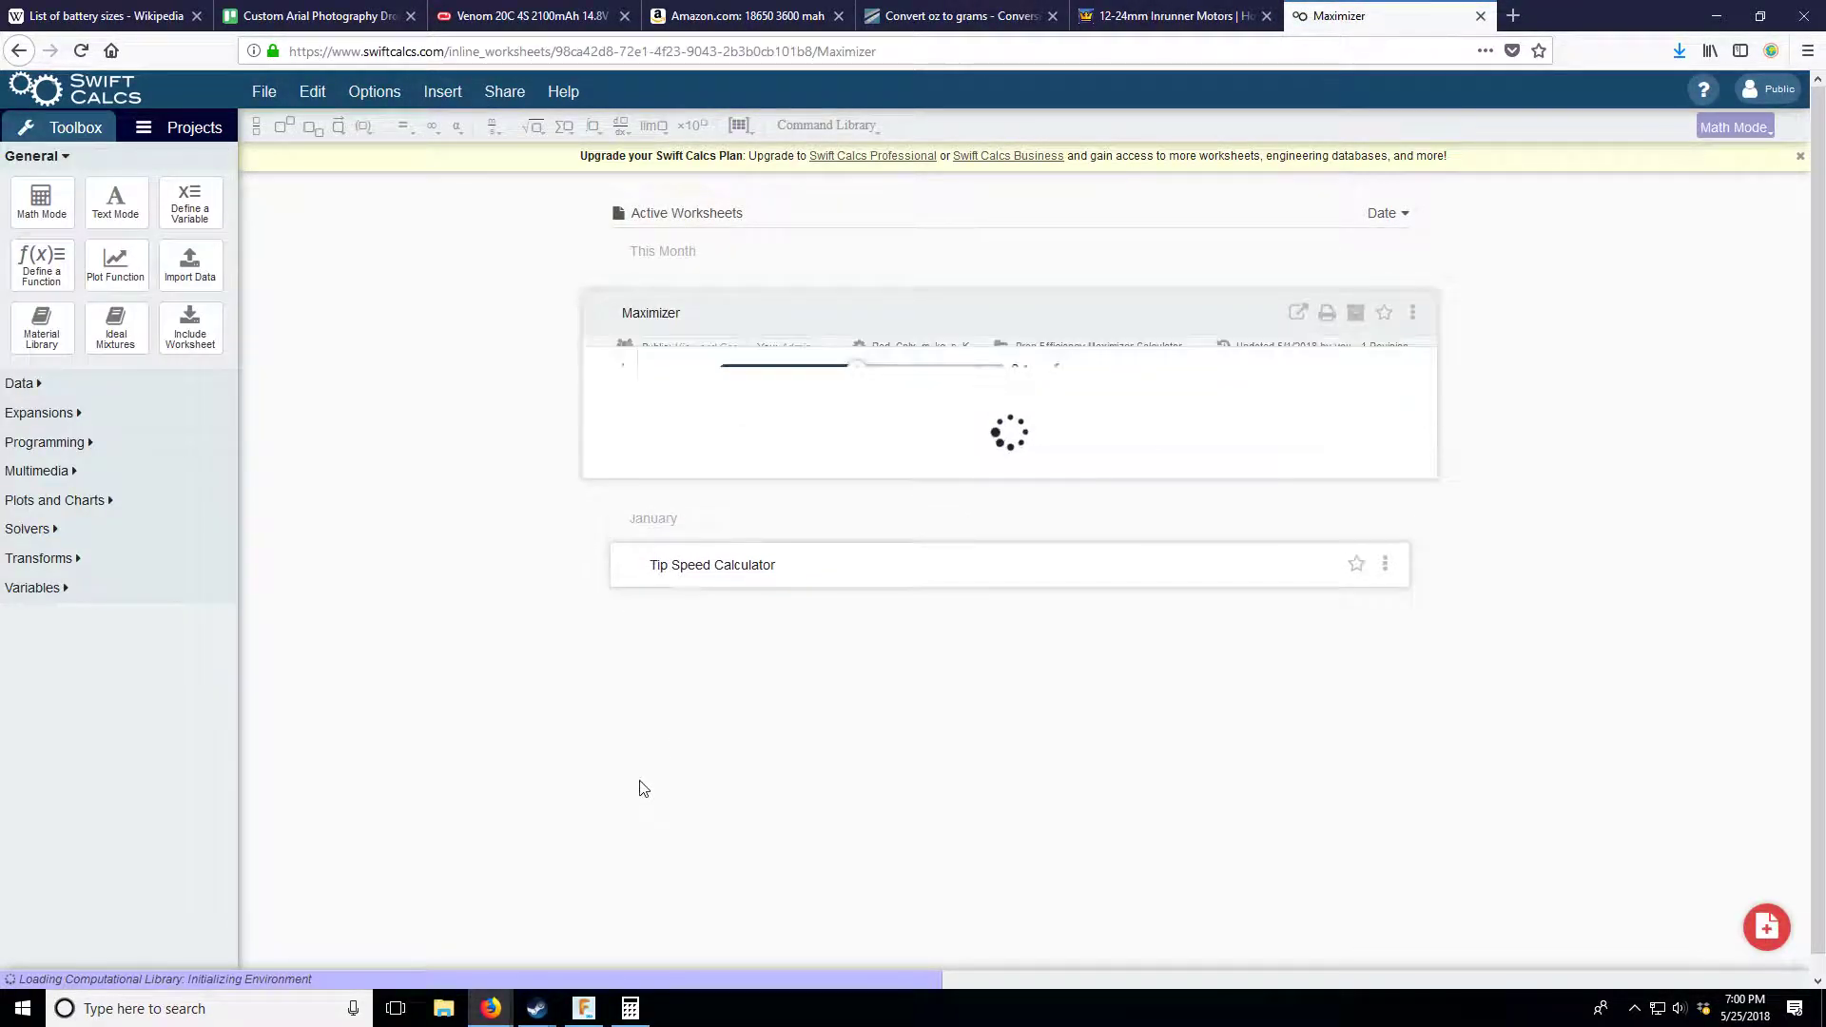
- Switch back to the HobbyKing motor list and reopen the Turnigy 1230 Brushless Inrunner Motor 4500kv to read its specifications
click(1161, 15)
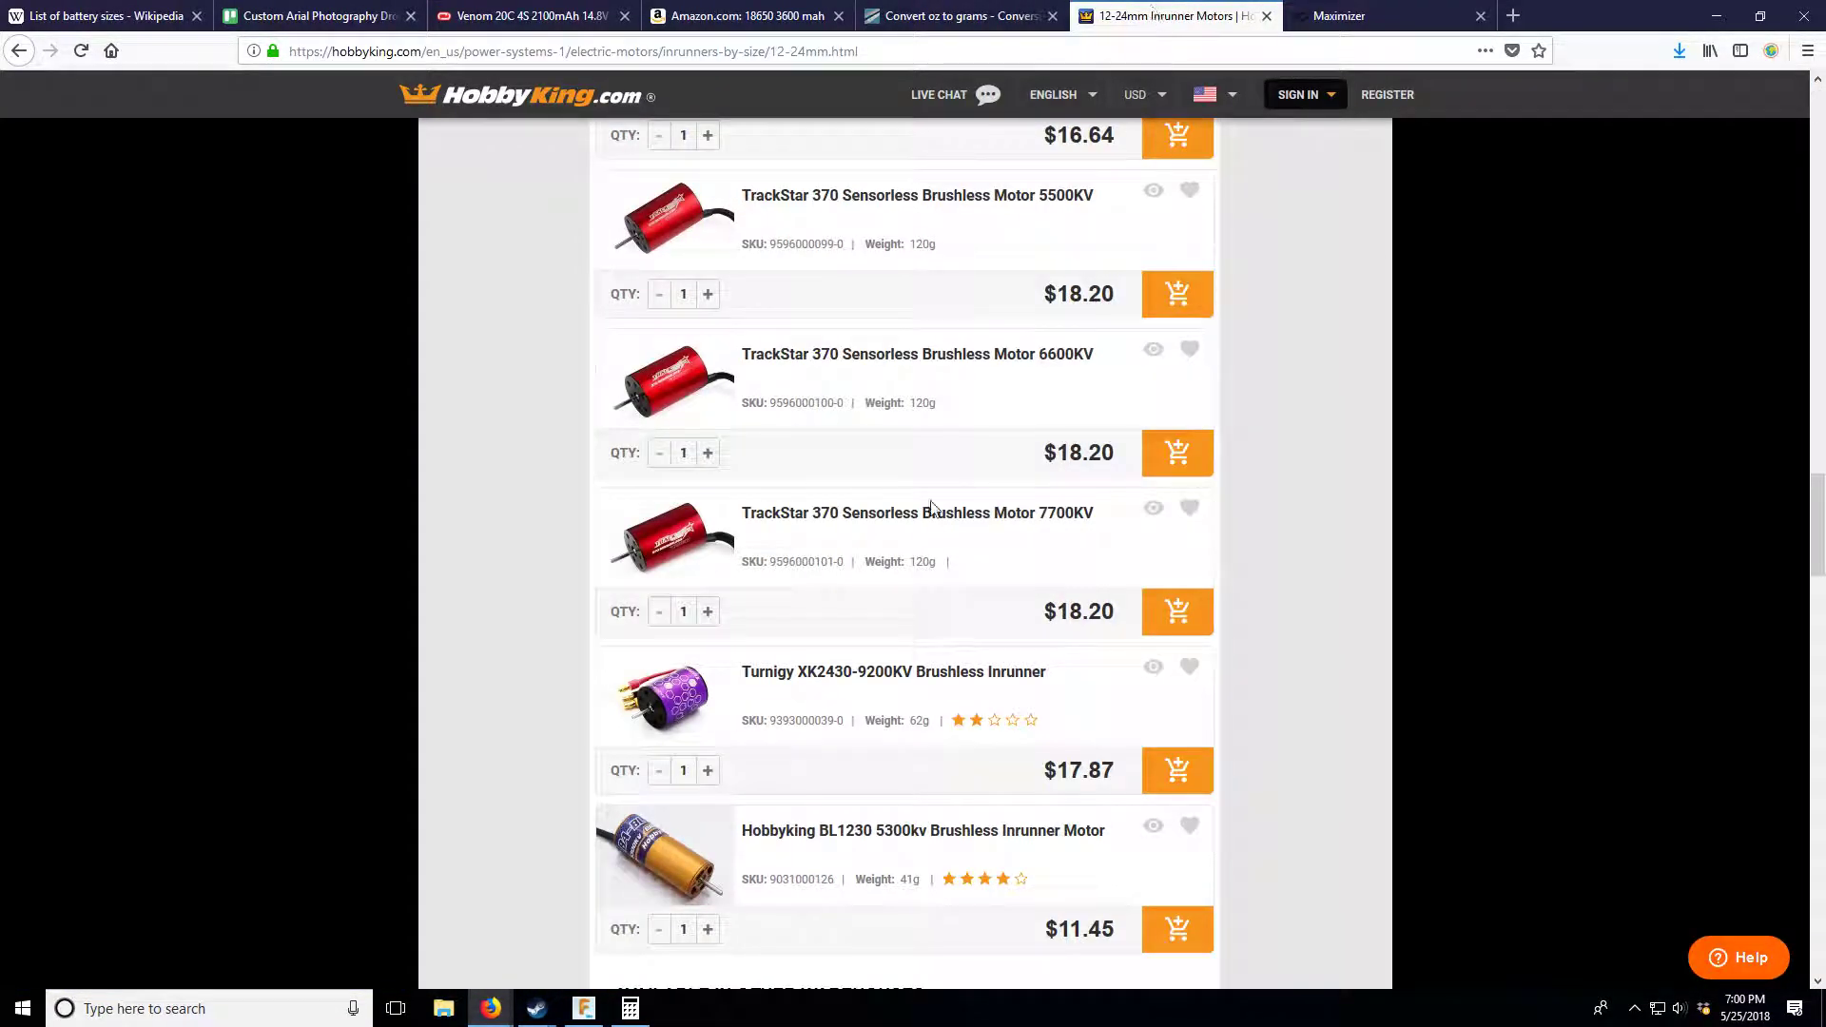
scroll(905, 663, up, 10)
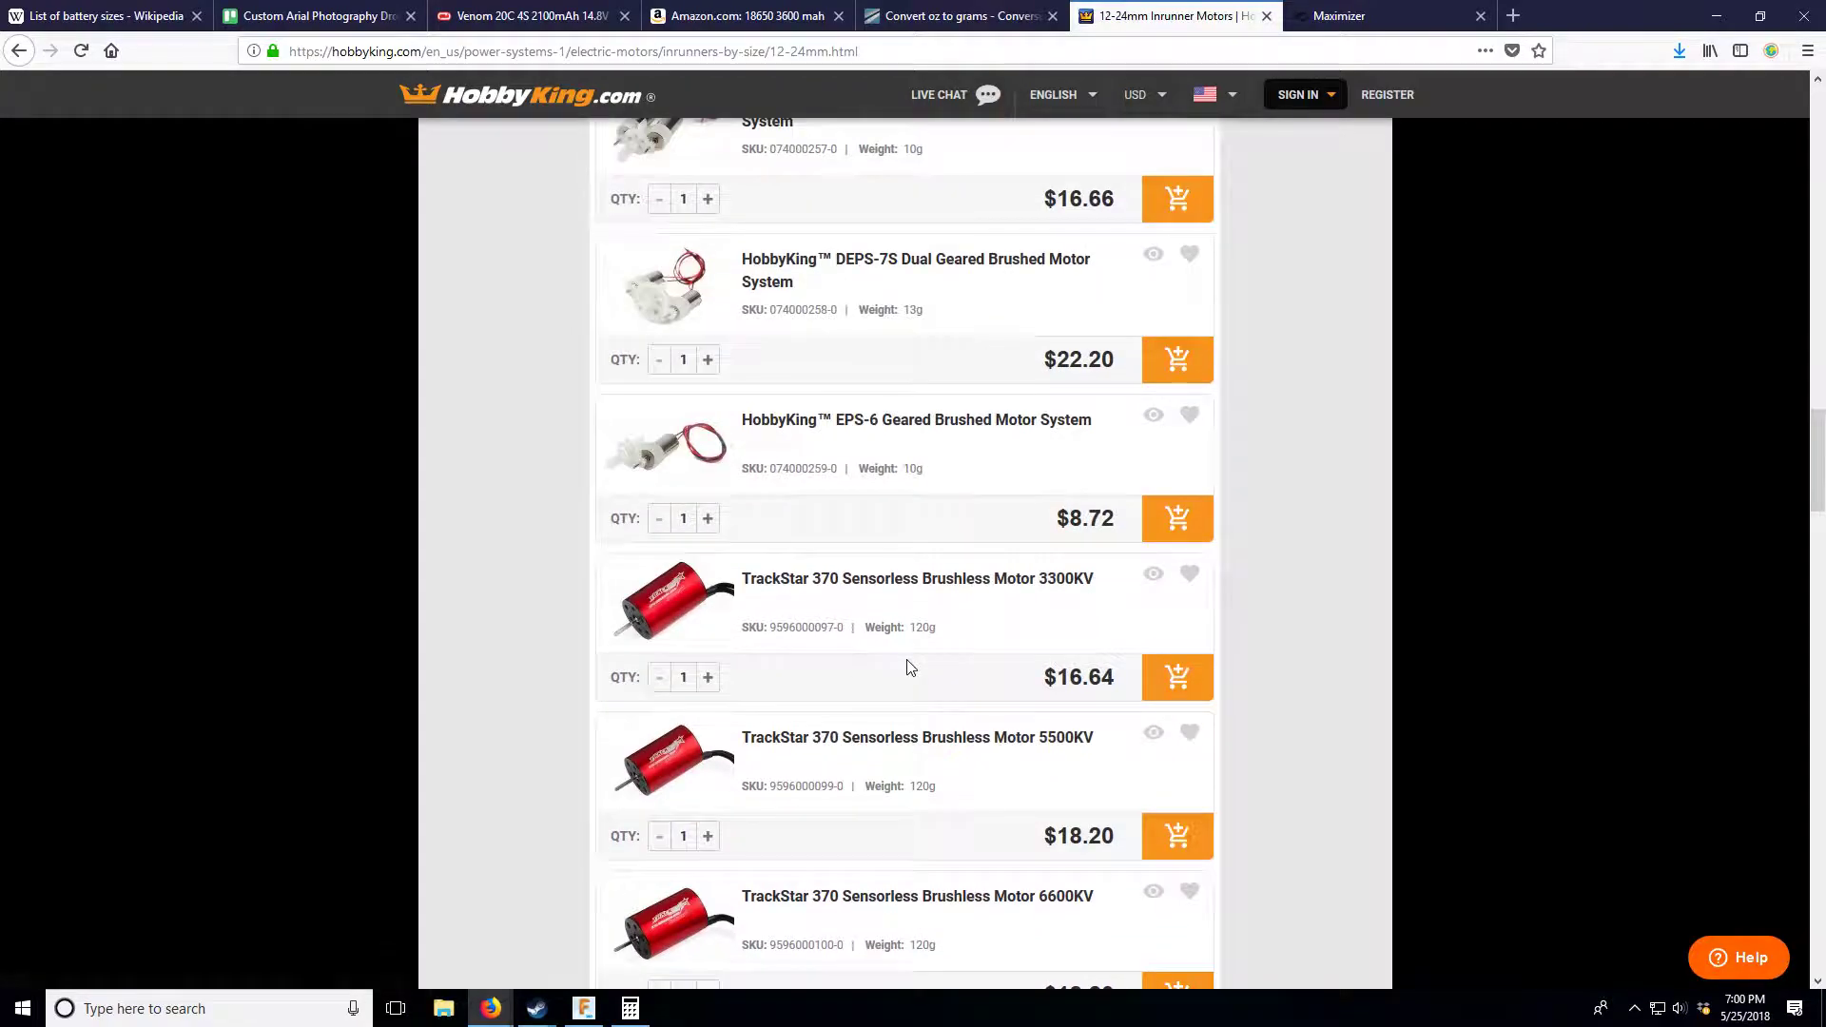
scroll(905, 665, up, 5)
scroll(857, 476, up, 3)
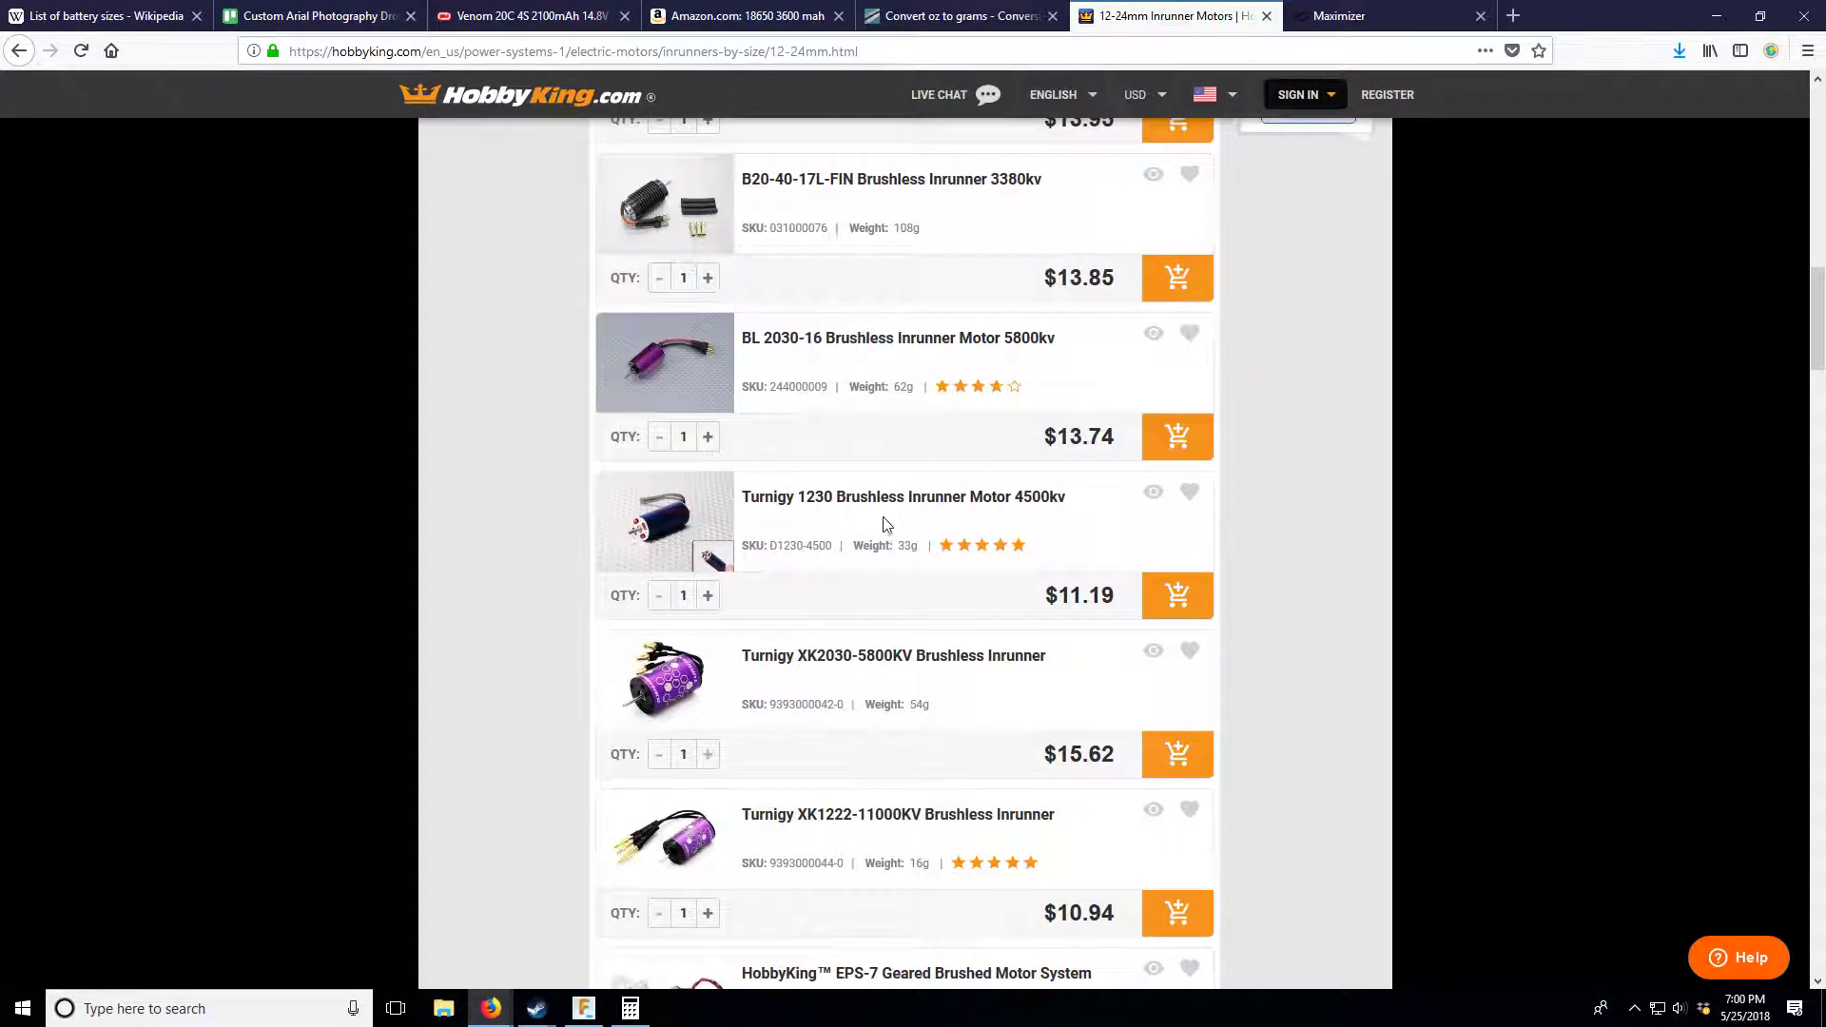
click(848, 506)
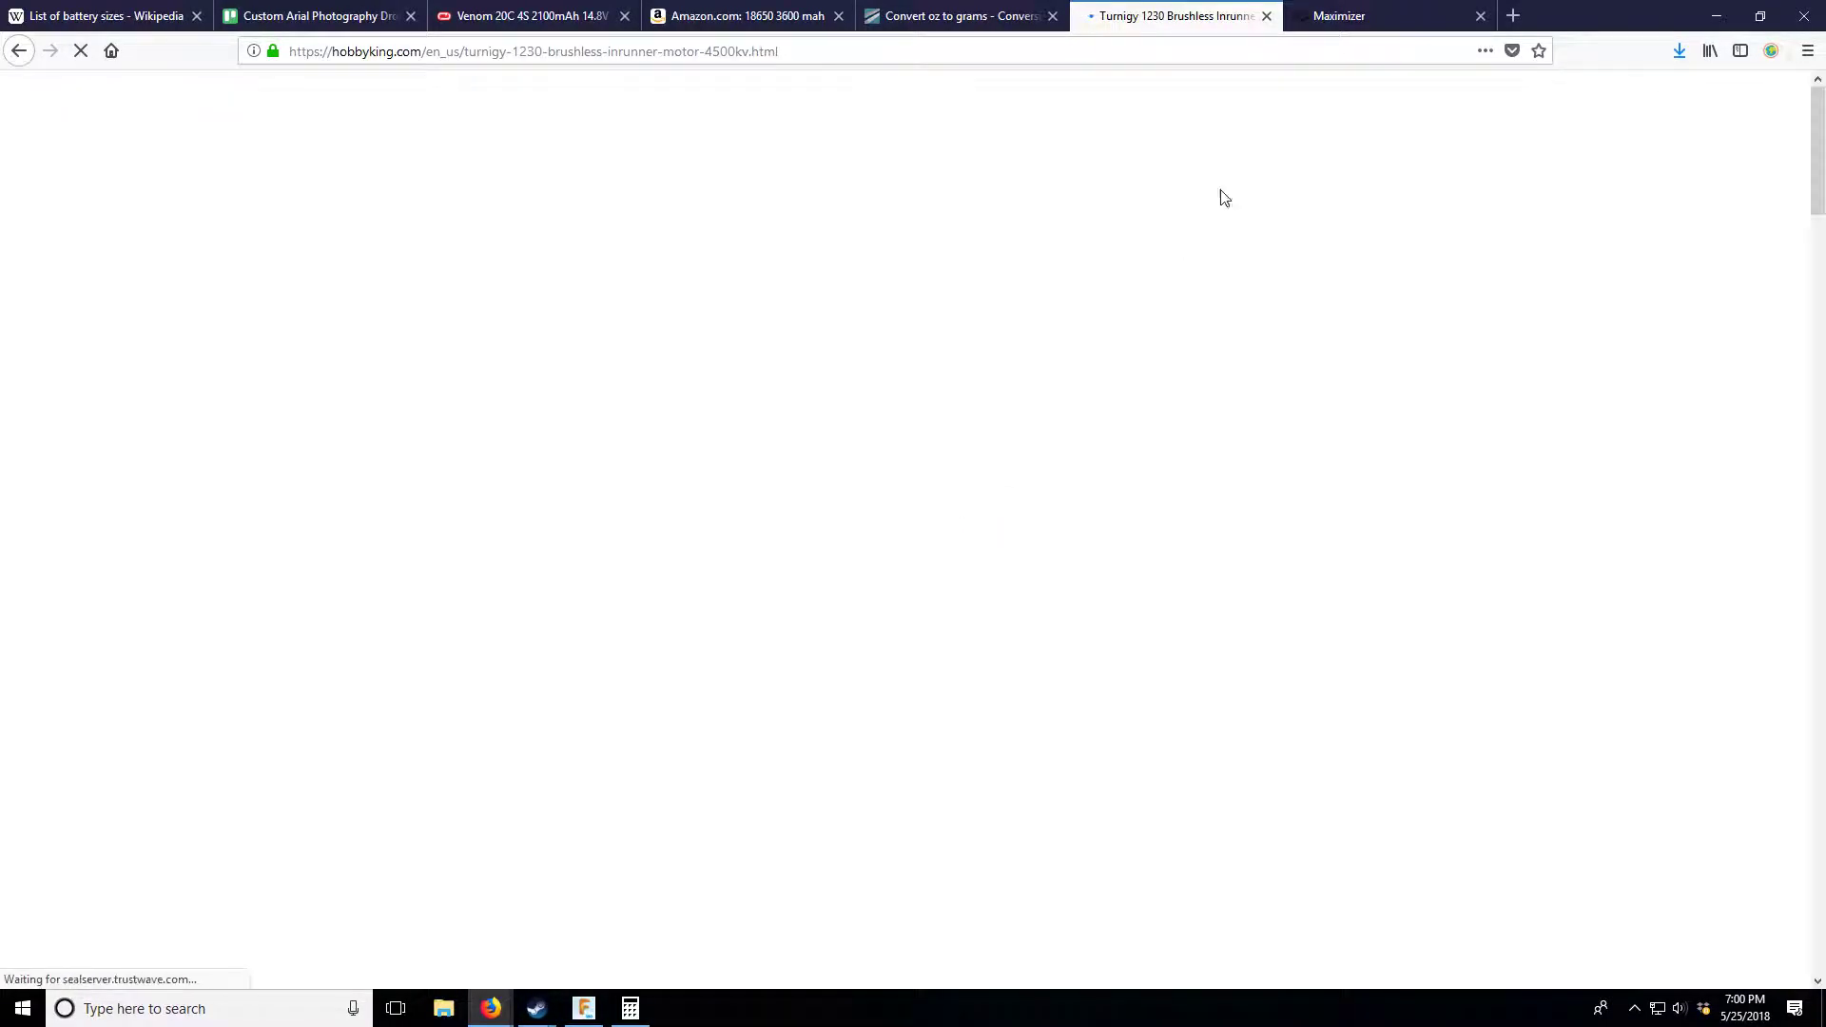
scroll(1042, 679, down, 5)
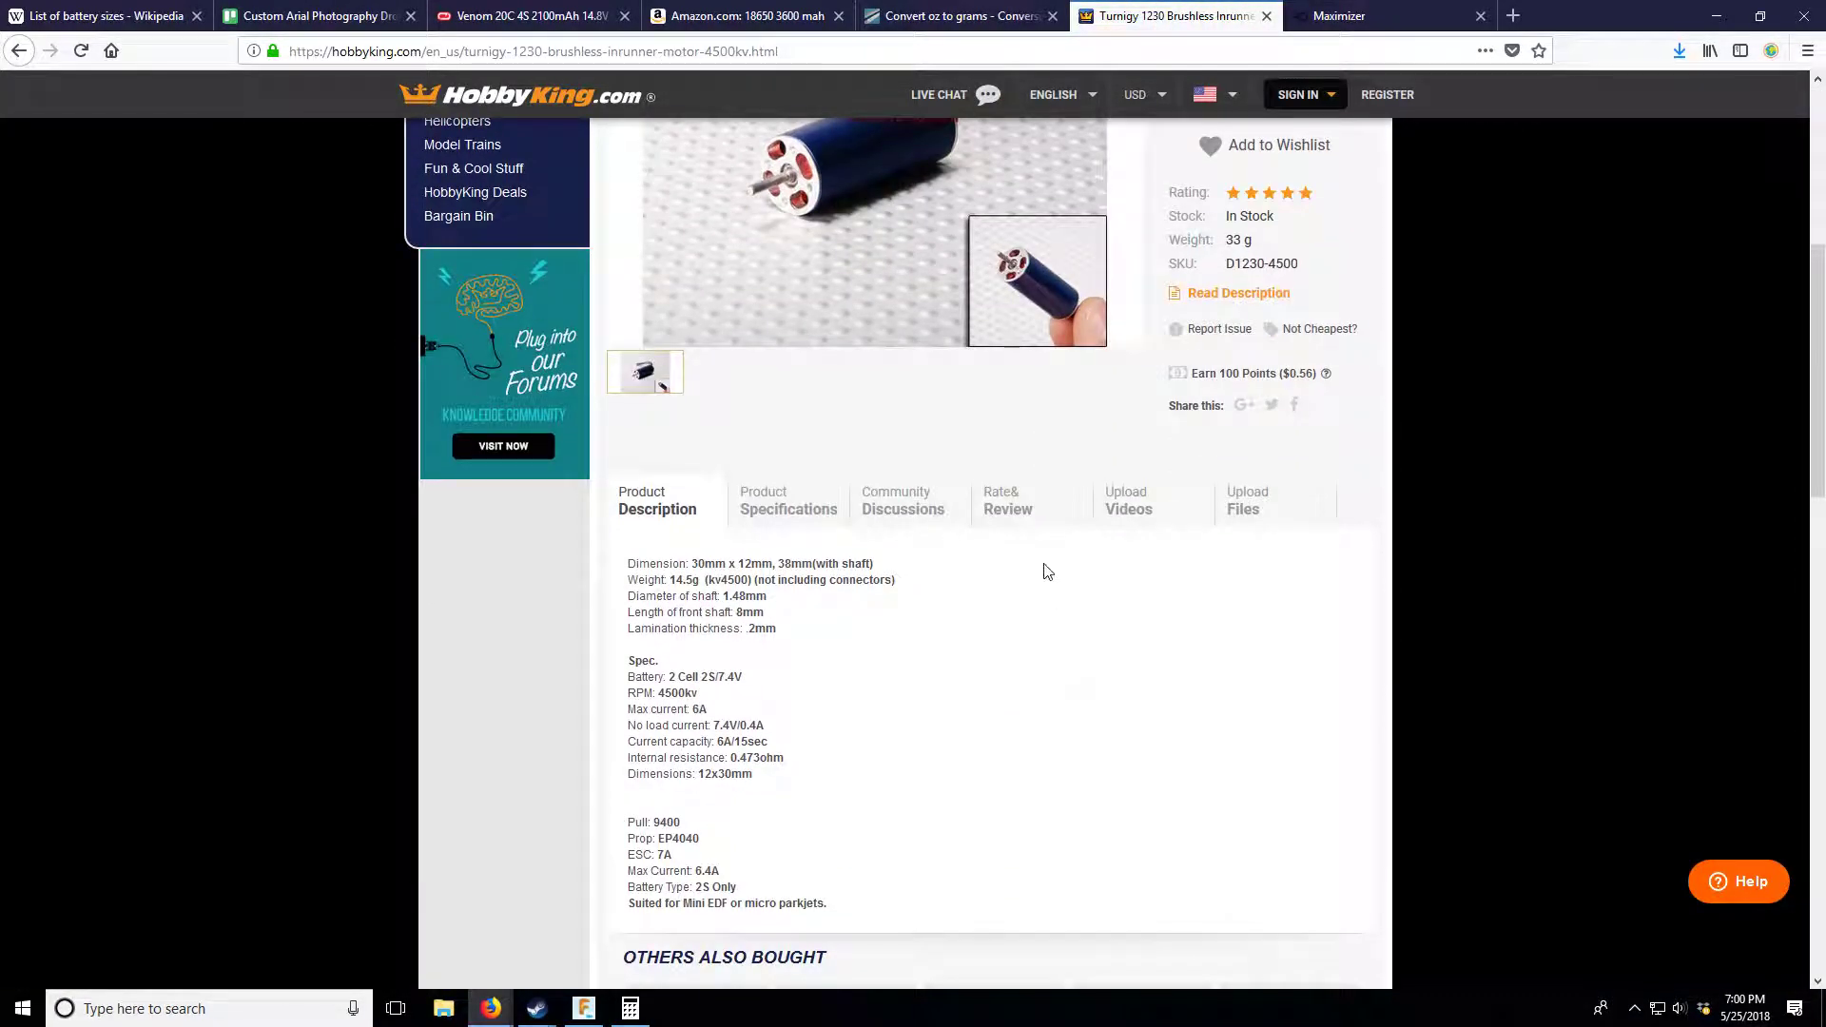
- Switch to the Maximizer worksheet and review its diameter, rpm, airspeed and cell count inputs and the voltage formula
click(1407, 16)
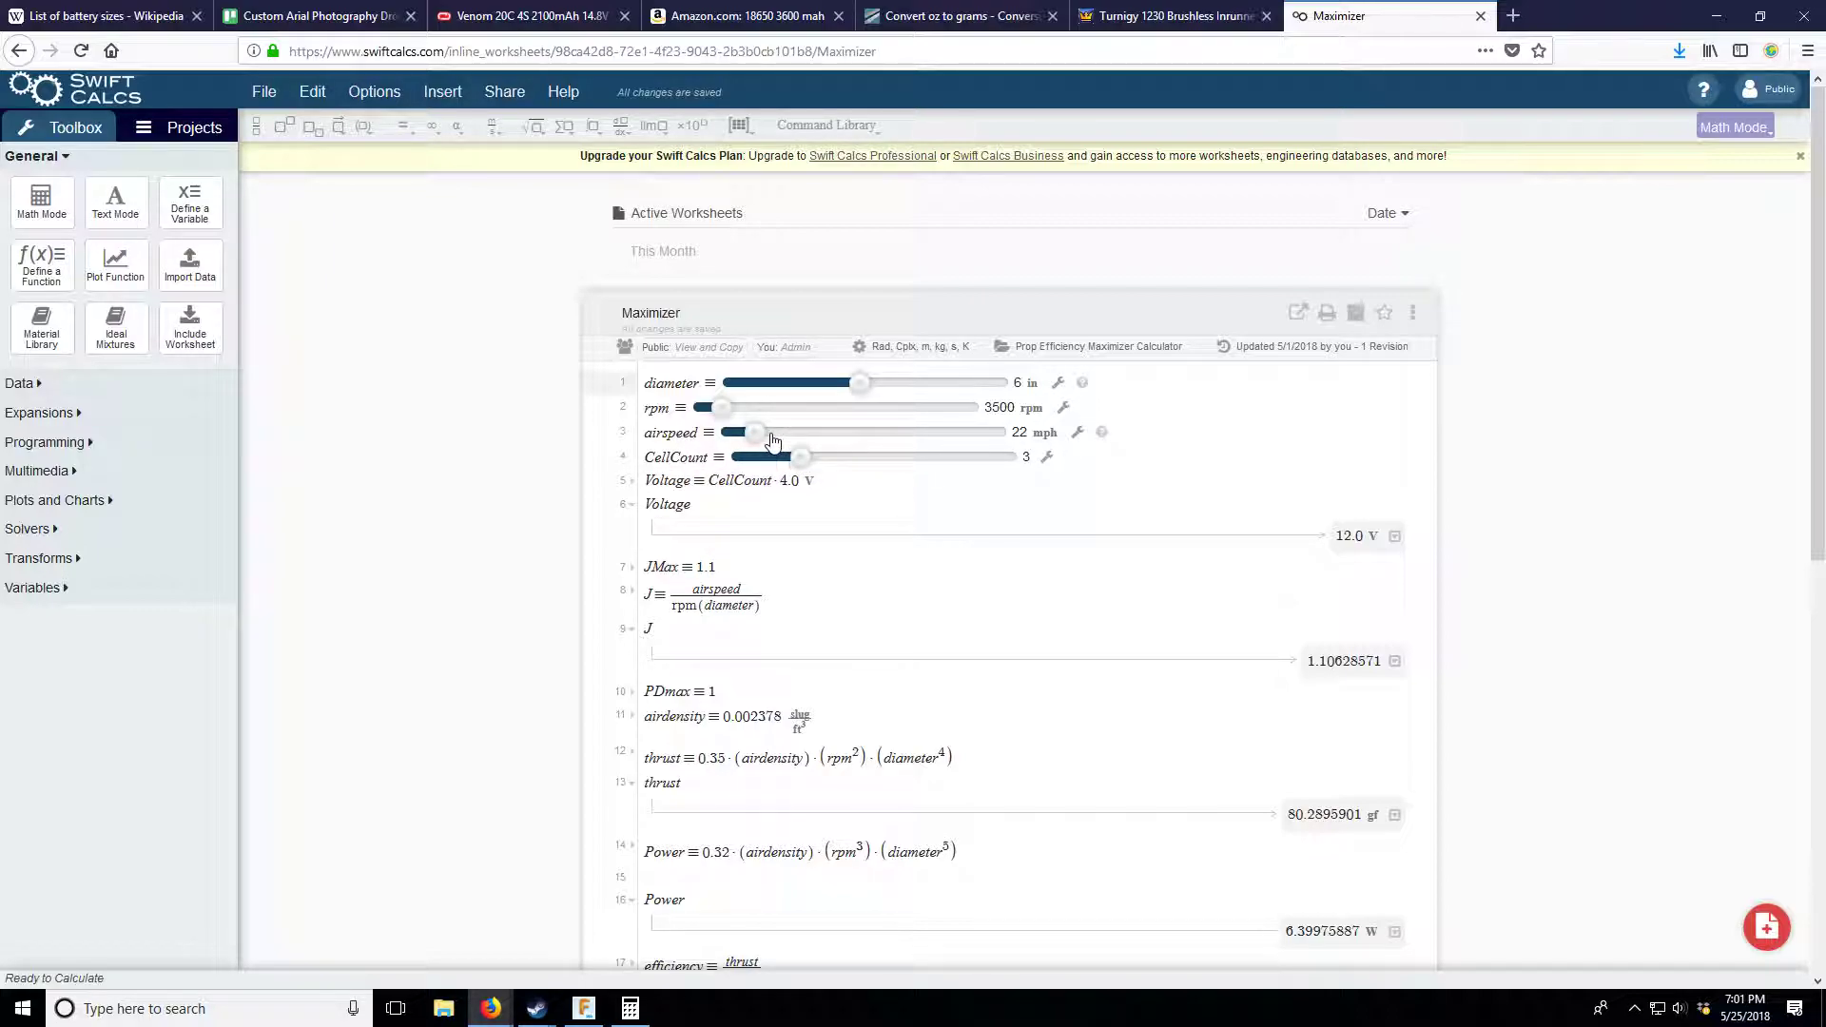
click(793, 479)
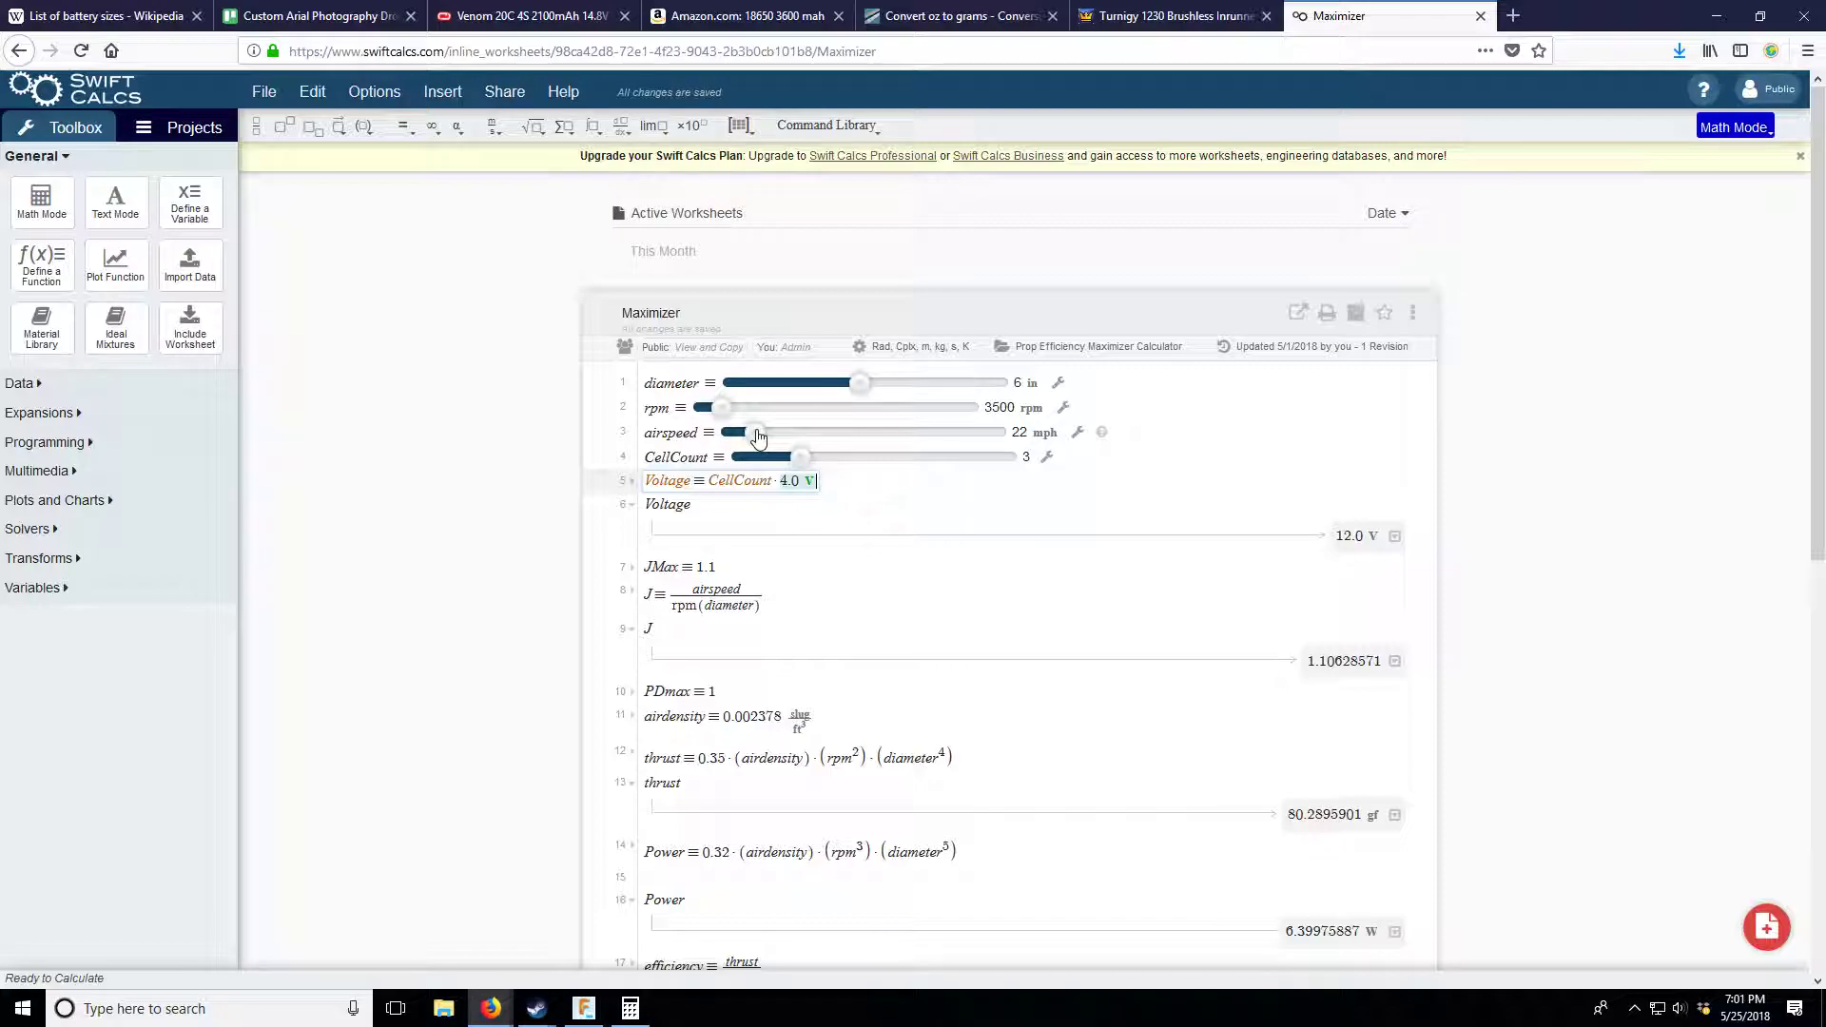
mouse_move(758, 437)
mouse_down()
mouse_move(795, 436)
mouse_move(729, 420)
mouse_up()
- Add a "Max Speed 22mph" card to the Features list of the Custom Arial Photography Drone board in Trello, checking the airspeed in the worksheet
click(314, 16)
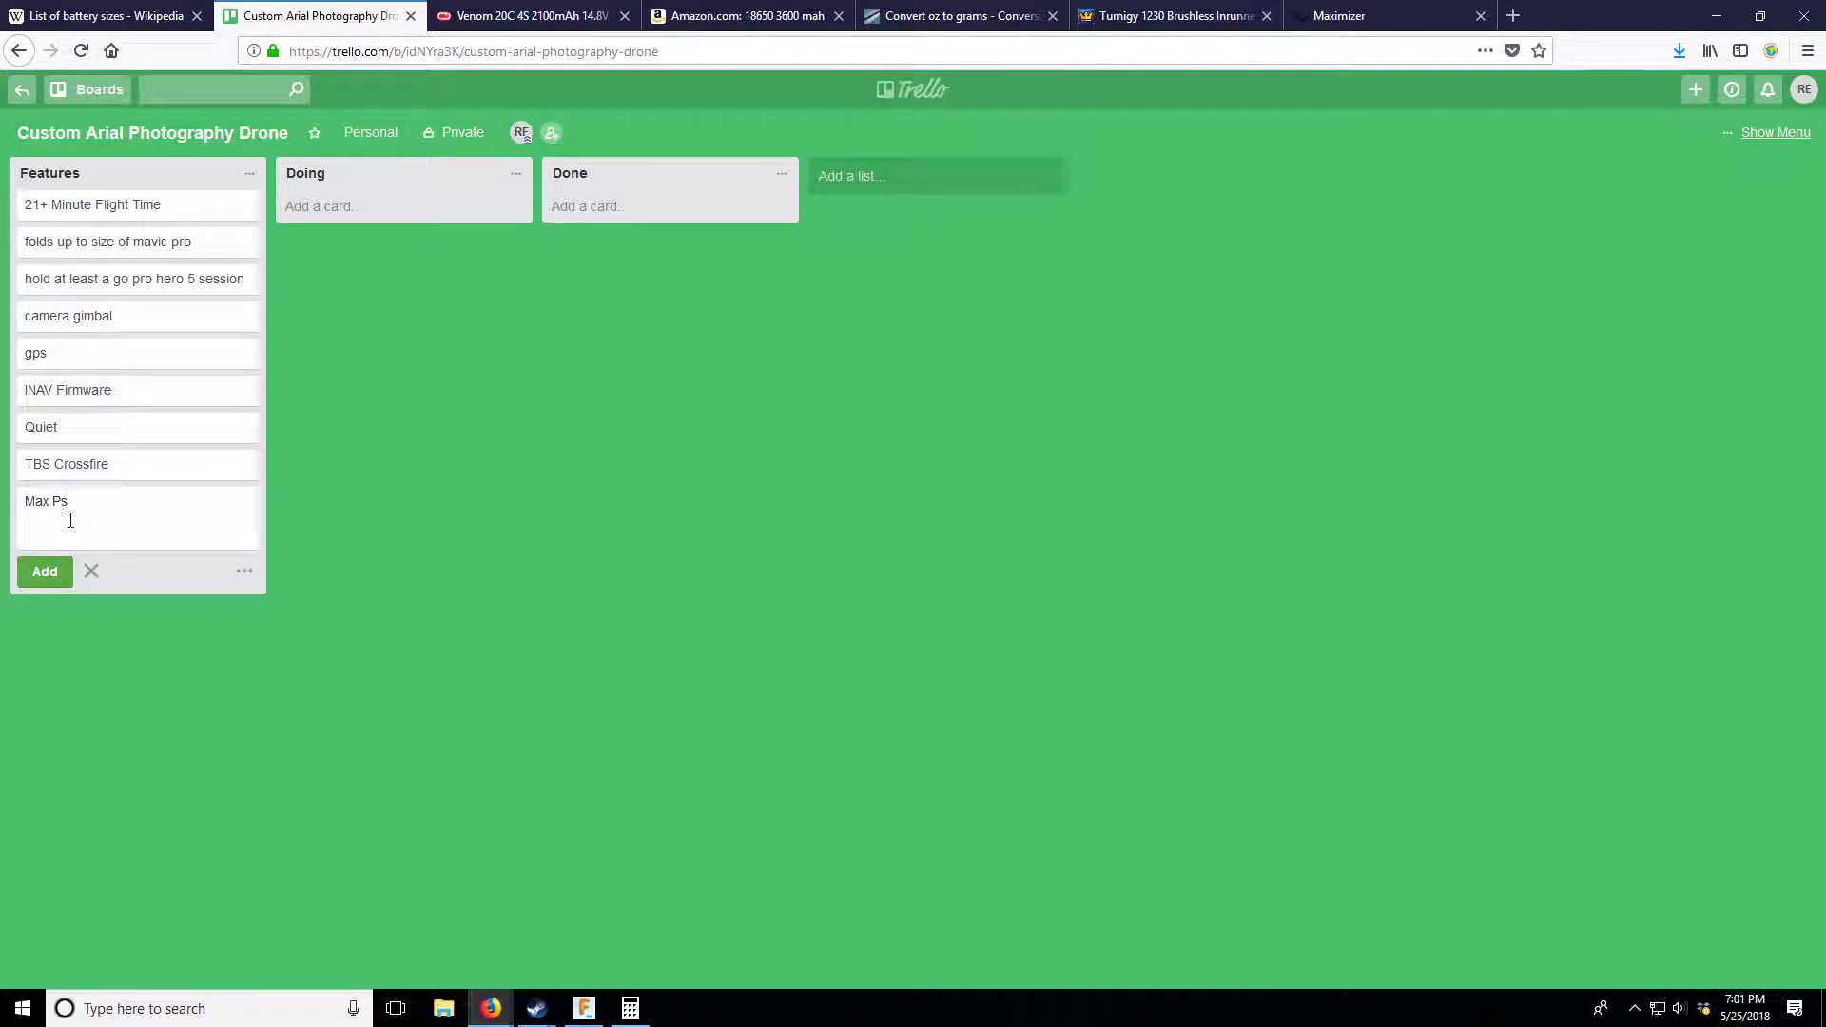
text(Spe)
click(1427, 8)
click(317, 10)
key(Return)
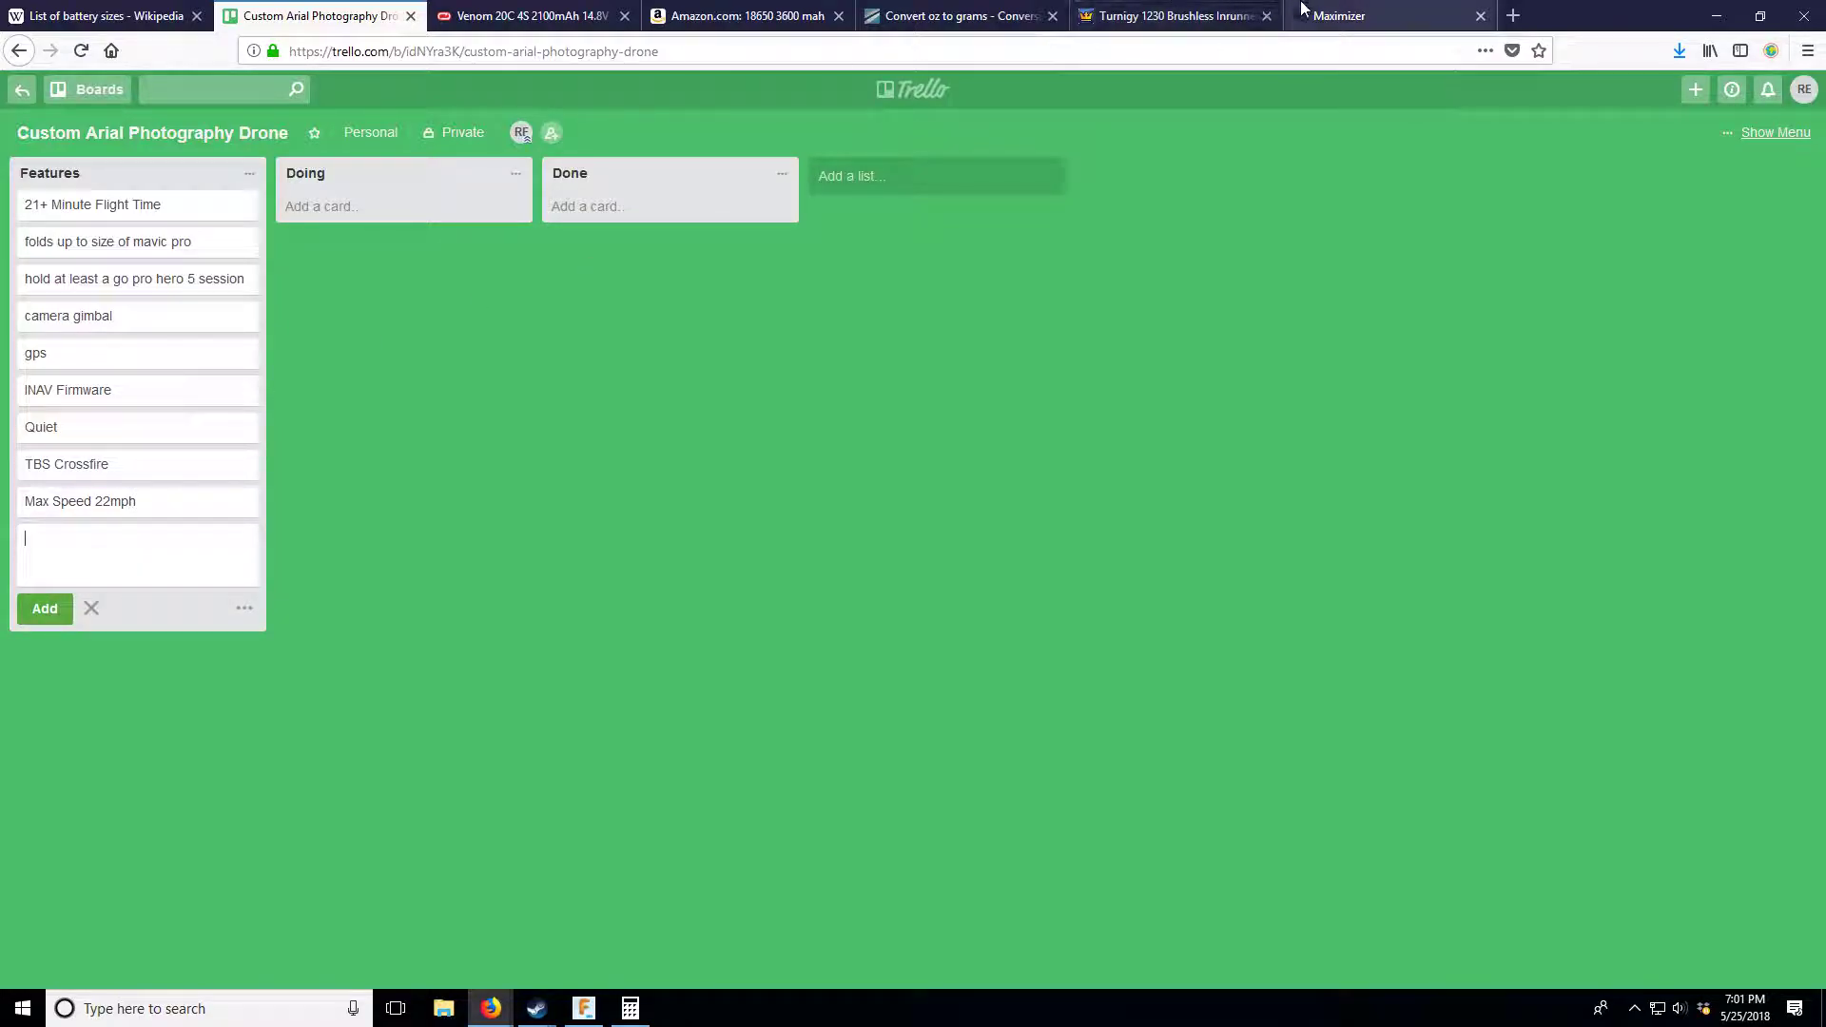
- Return to the Maximizer worksheet and examine its calculated J, thrust, power, efficiency, amps and KV results
click(1389, 15)
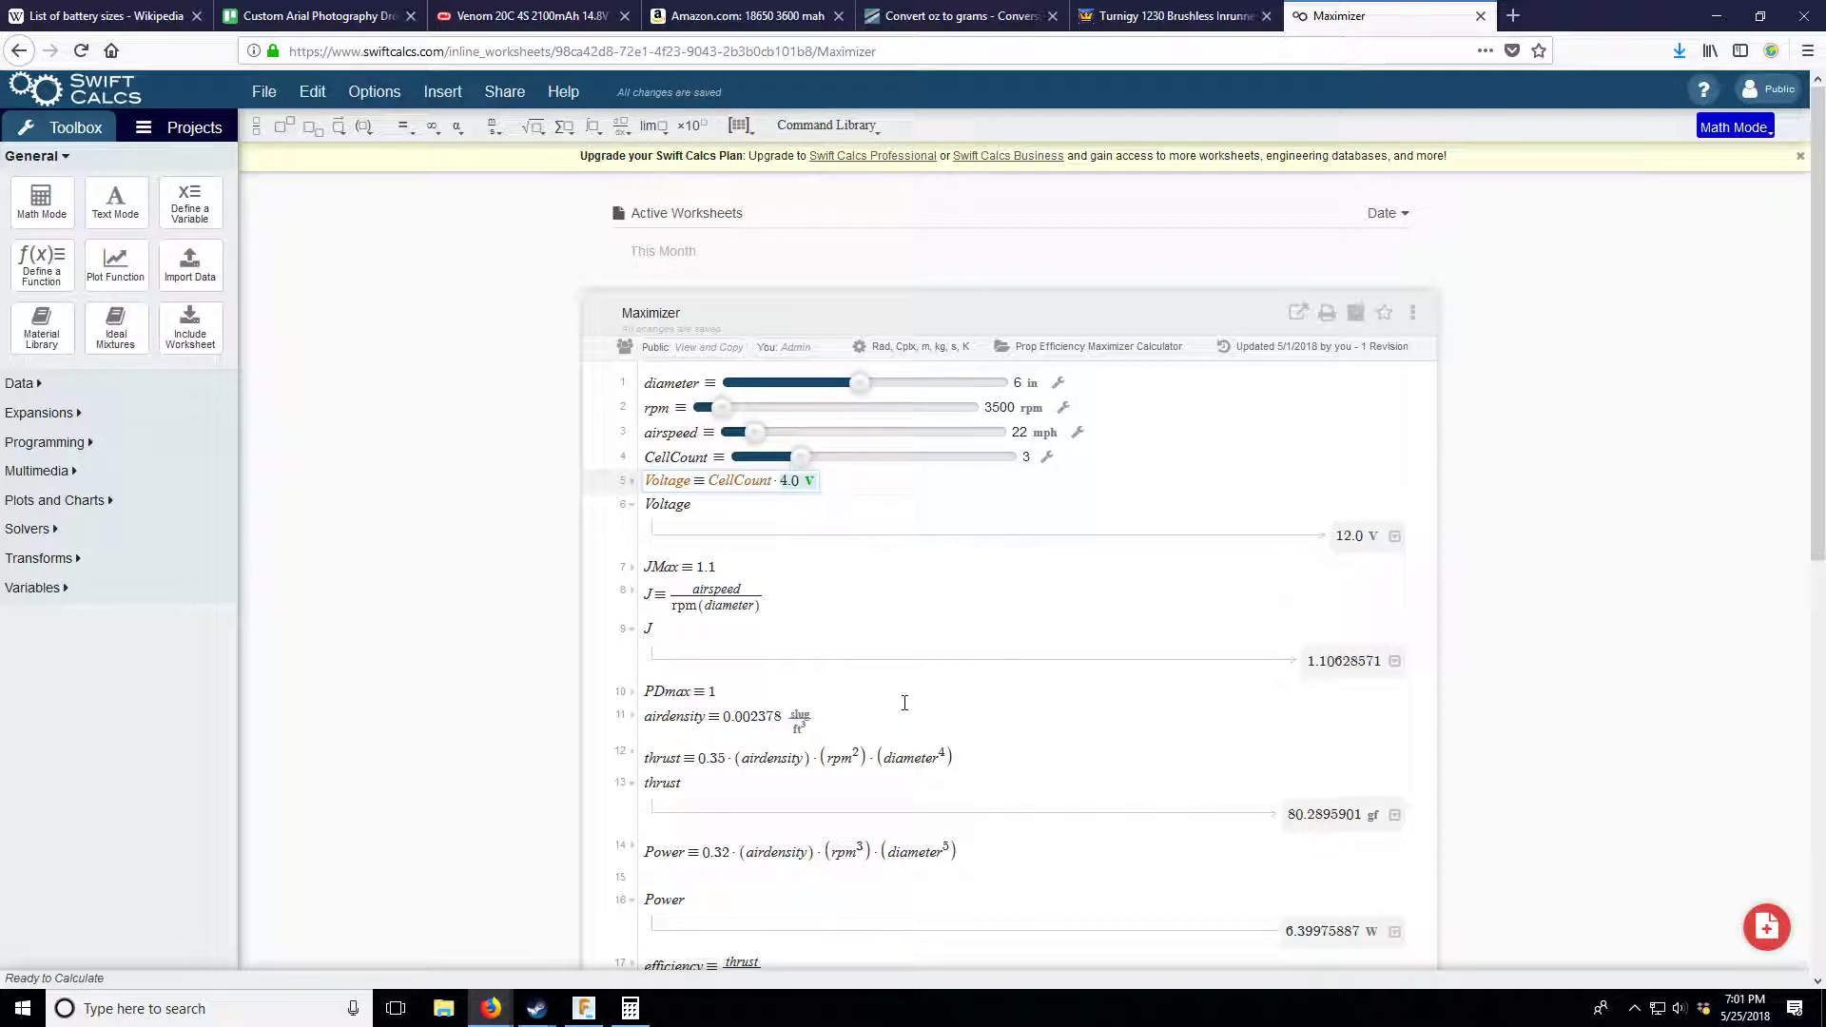
click(1313, 666)
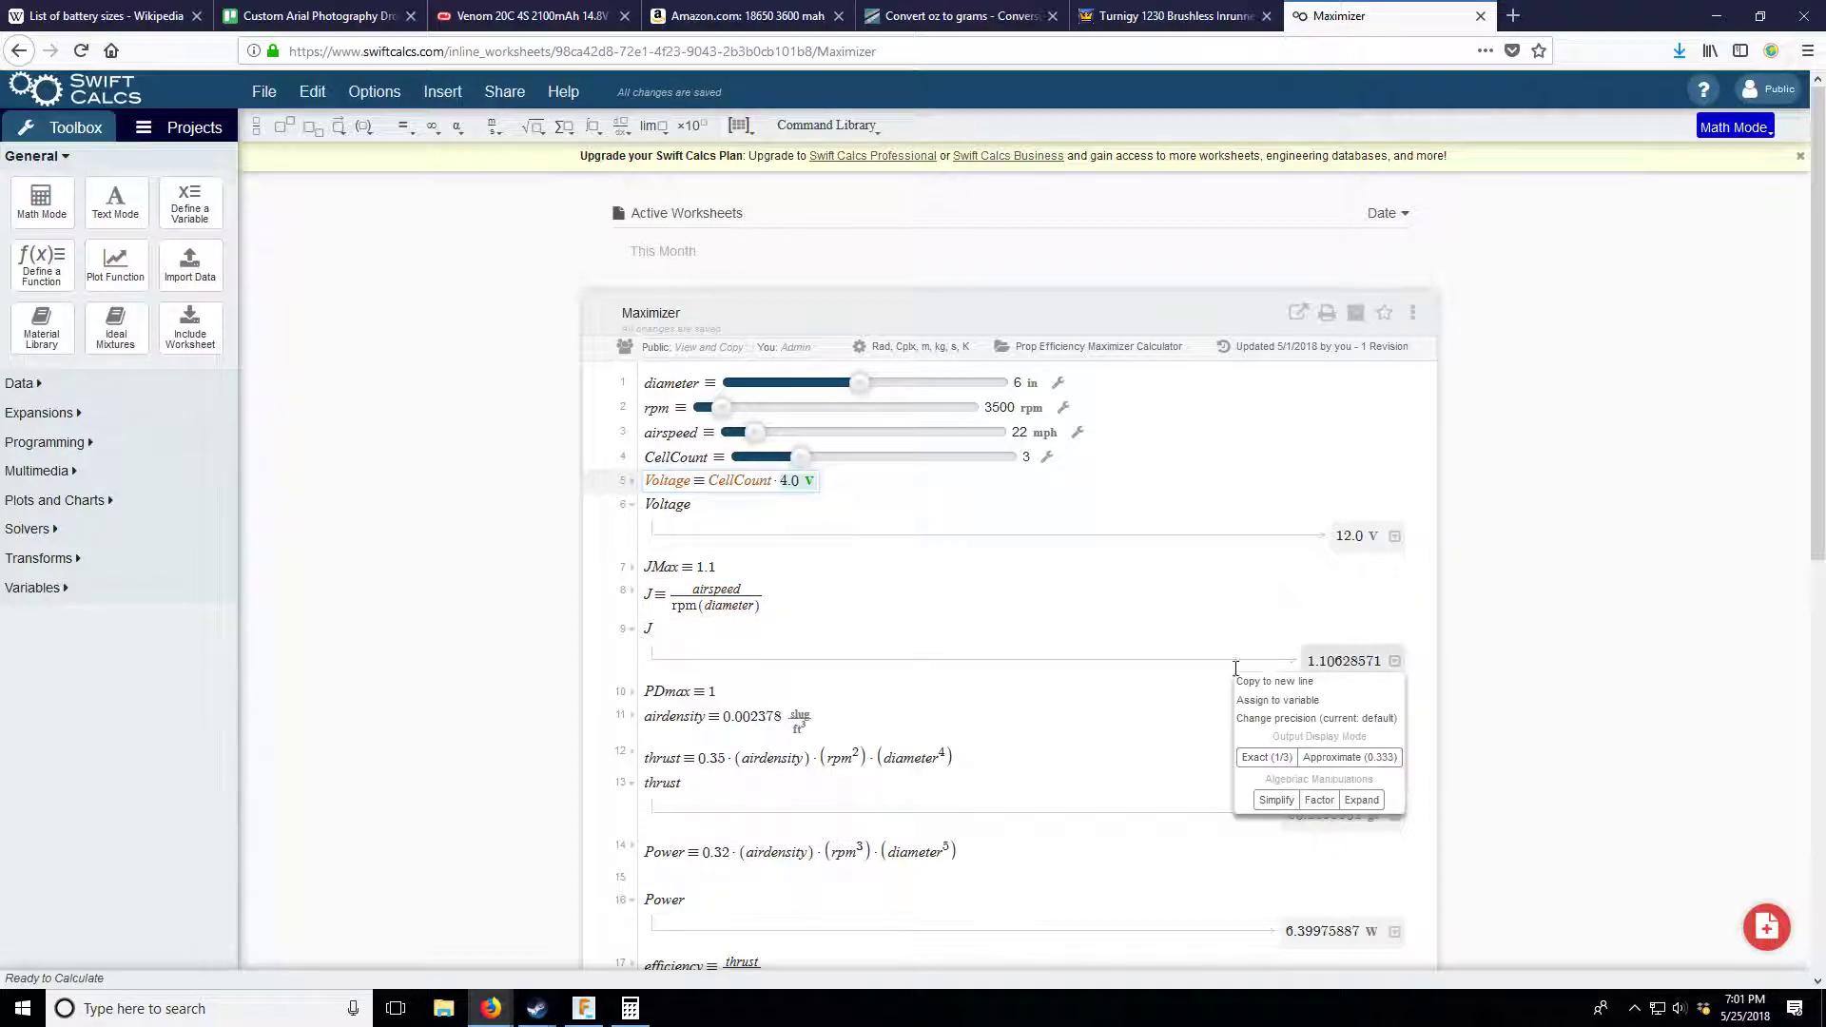
scroll(930, 736, down, 3)
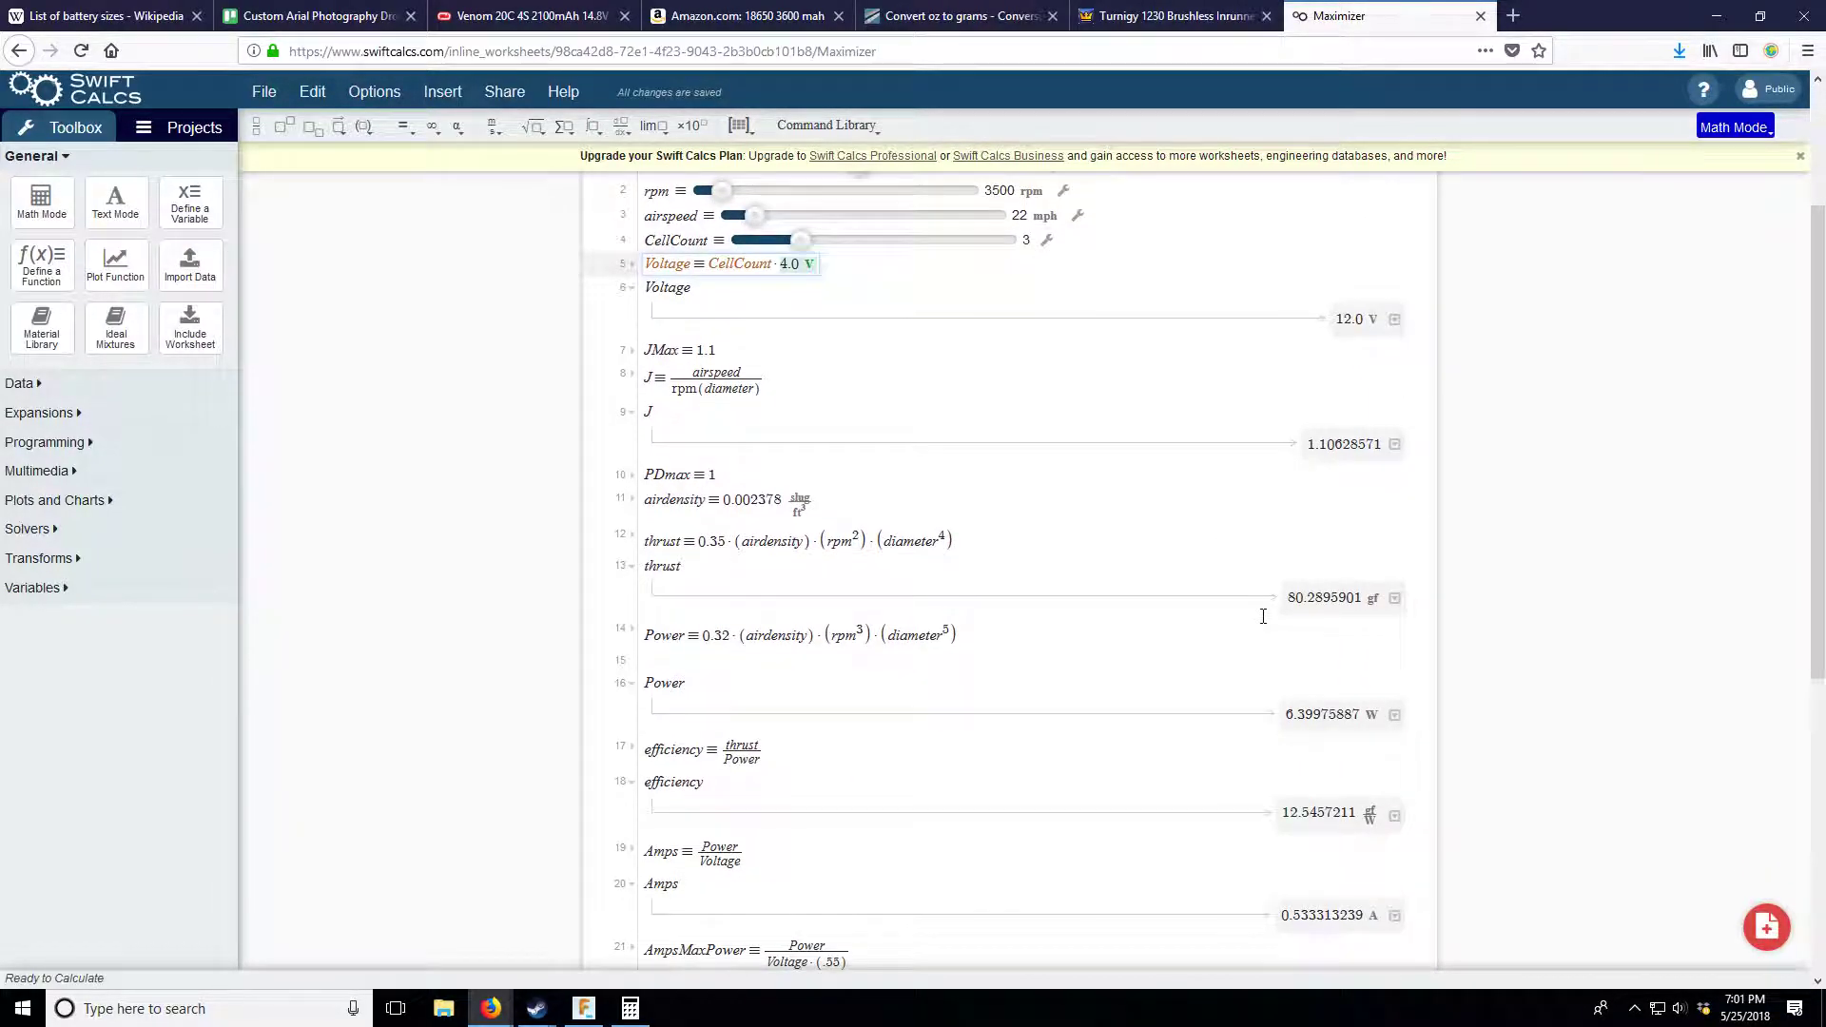
click(1322, 714)
click(1310, 815)
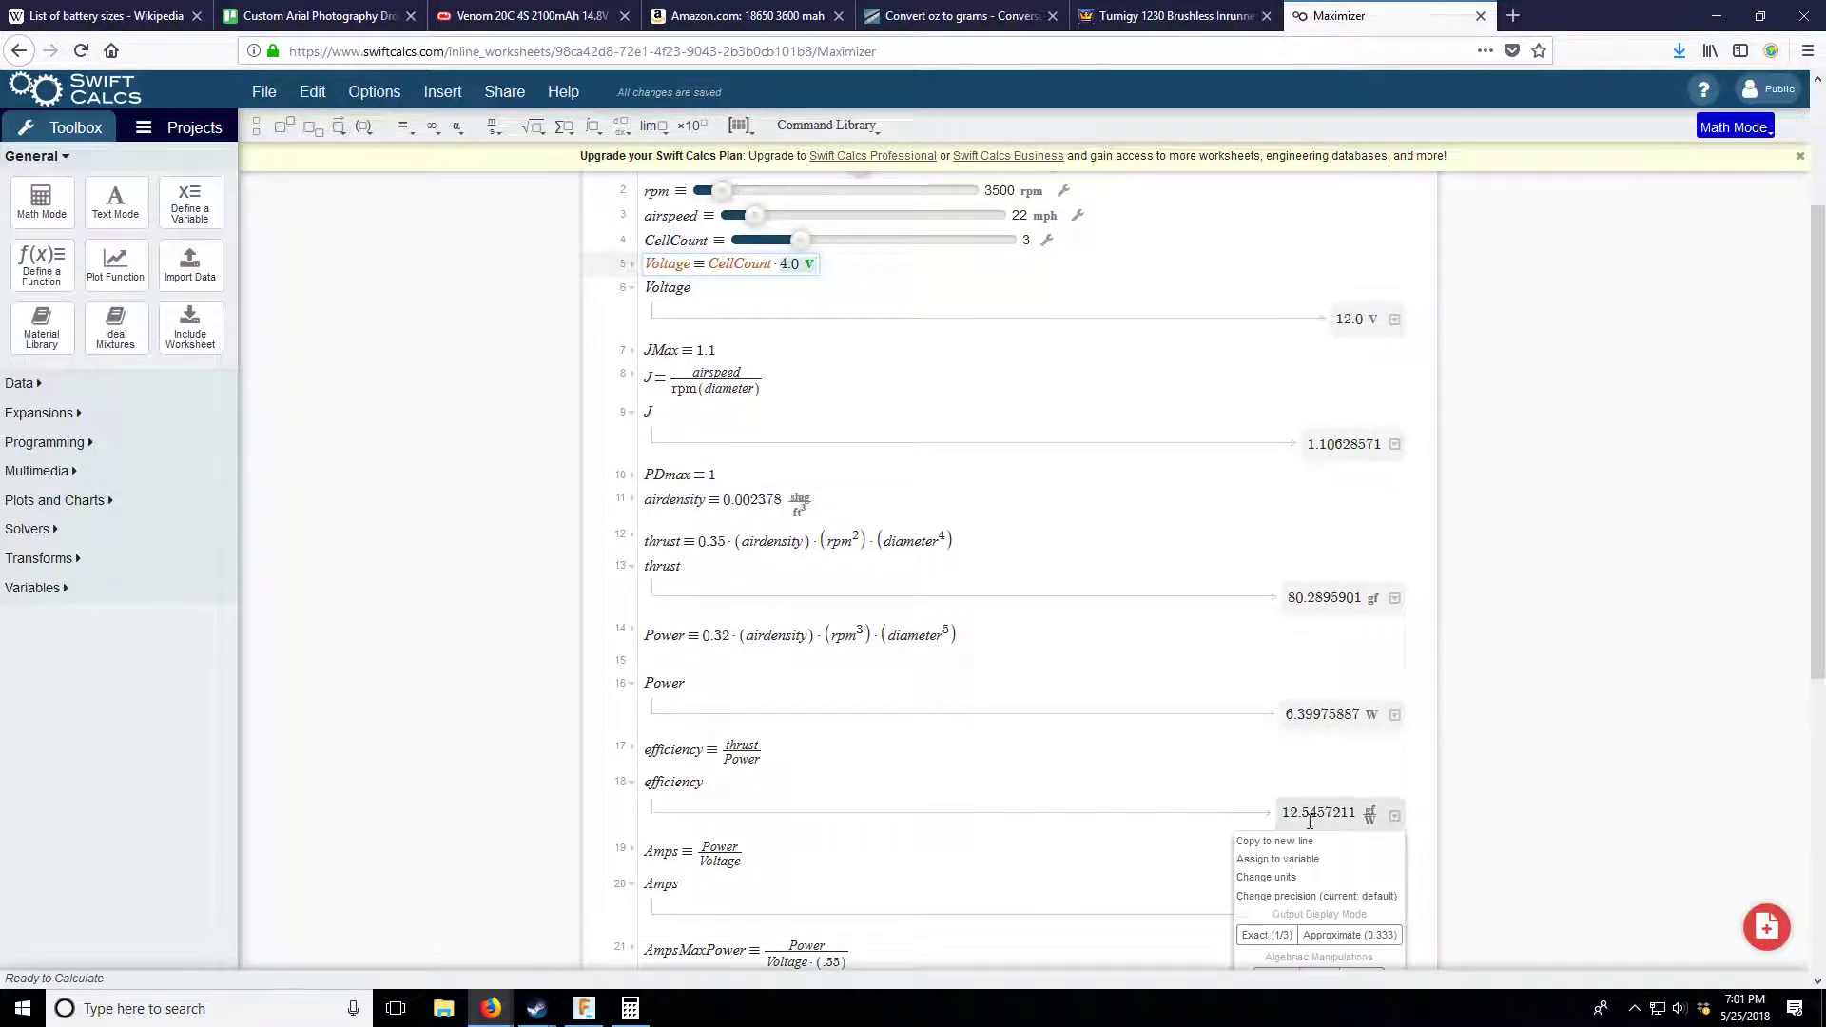
scroll(1036, 812, down, 4)
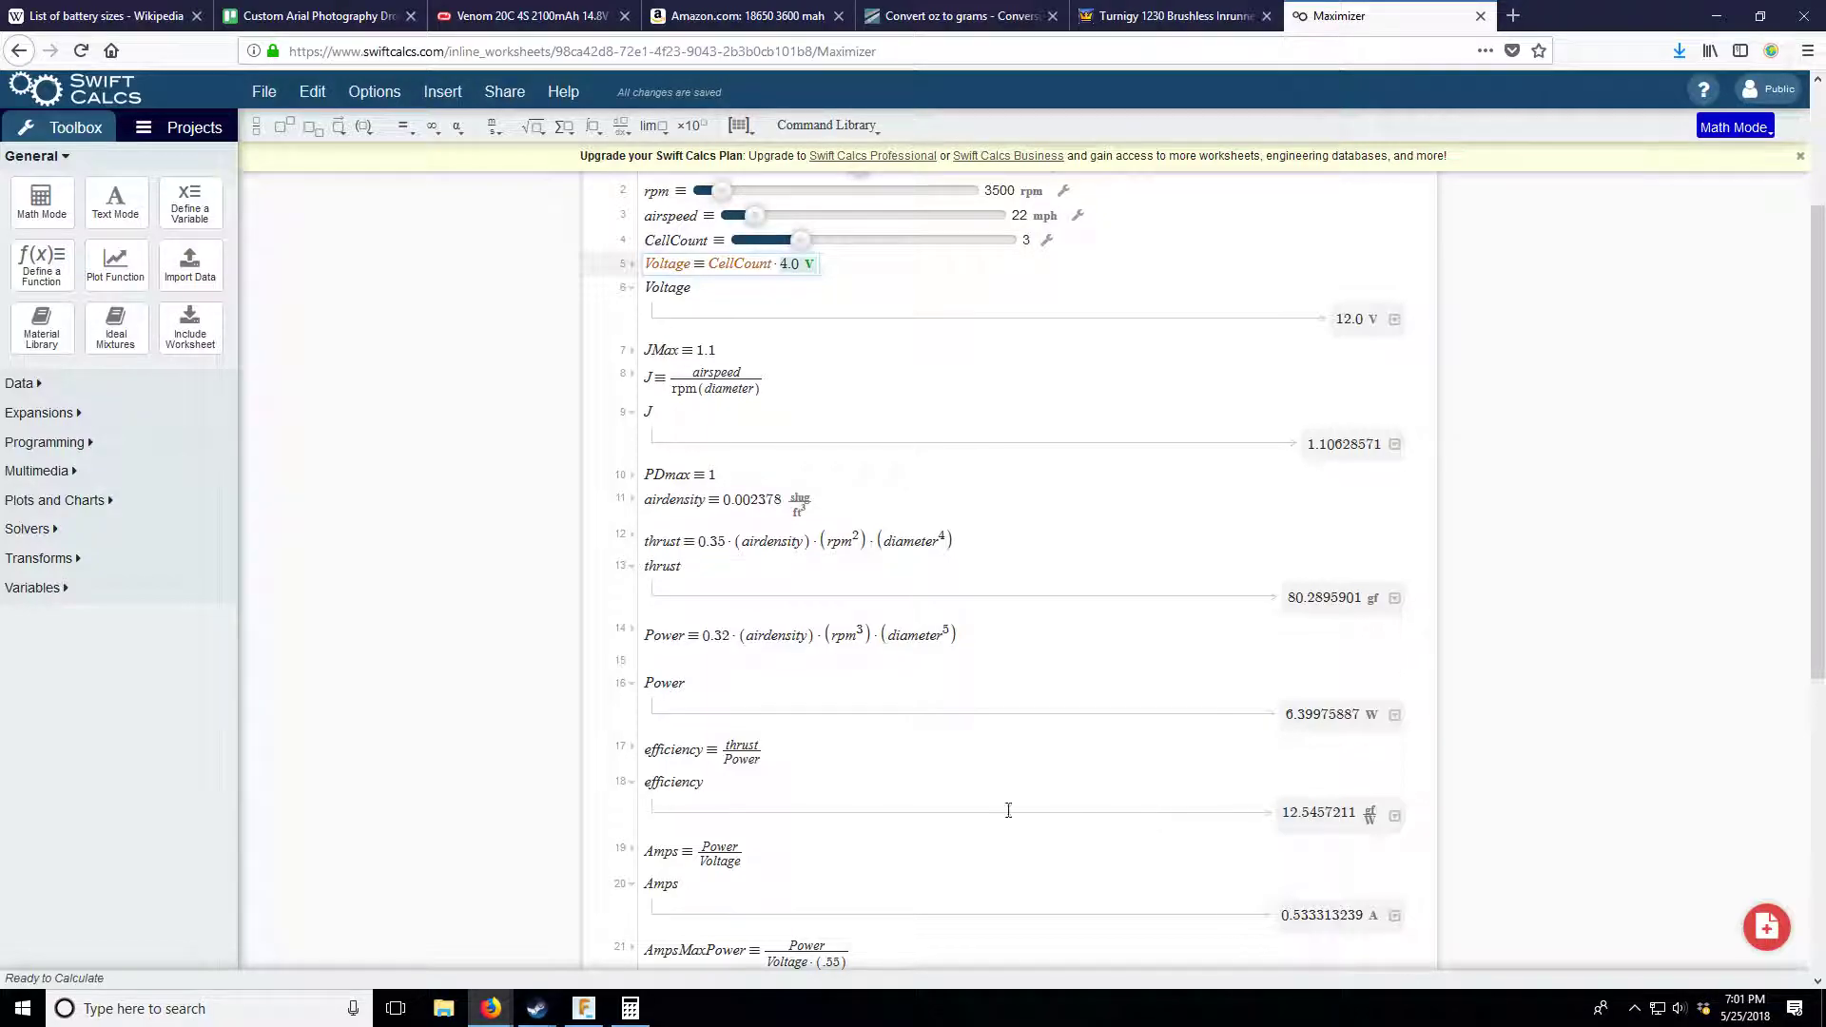
click(1322, 489)
click(1088, 652)
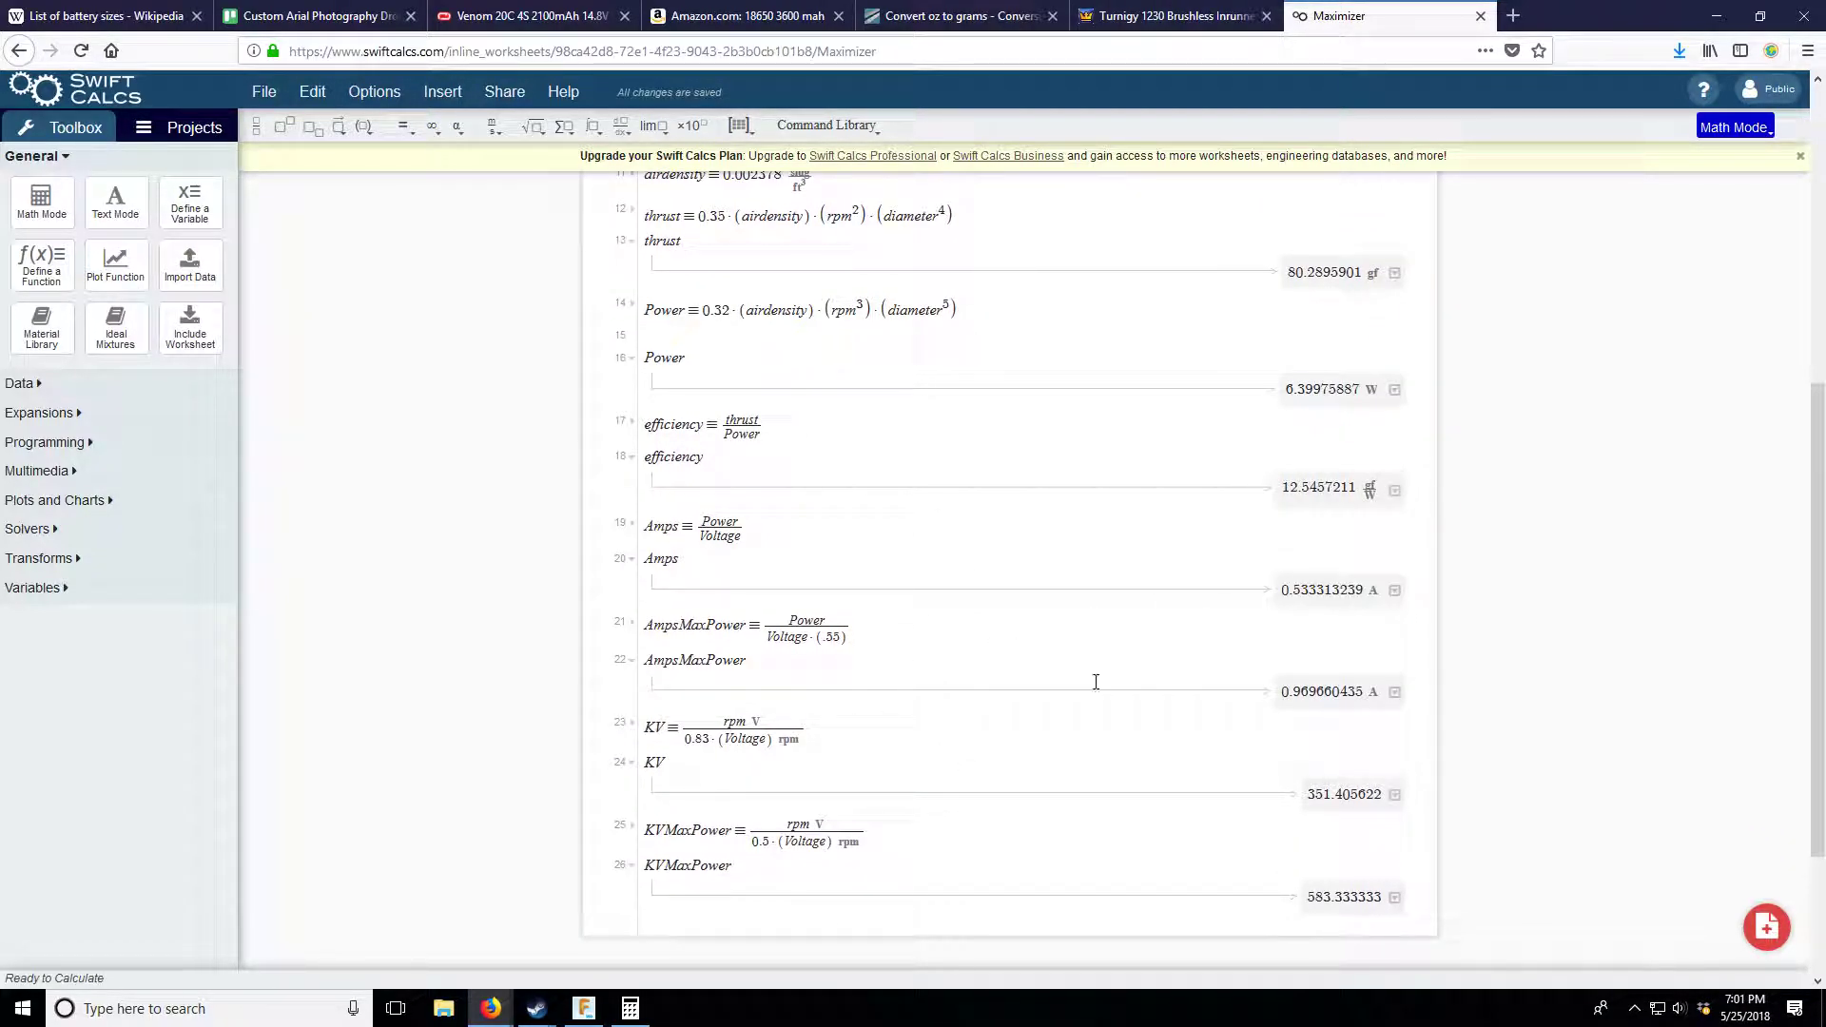
- Examine the Maximizer worksheet's diameter, rpm and cell count inputs against the calculated KV and KVMaxPower results
scroll(1093, 693, up, 7)
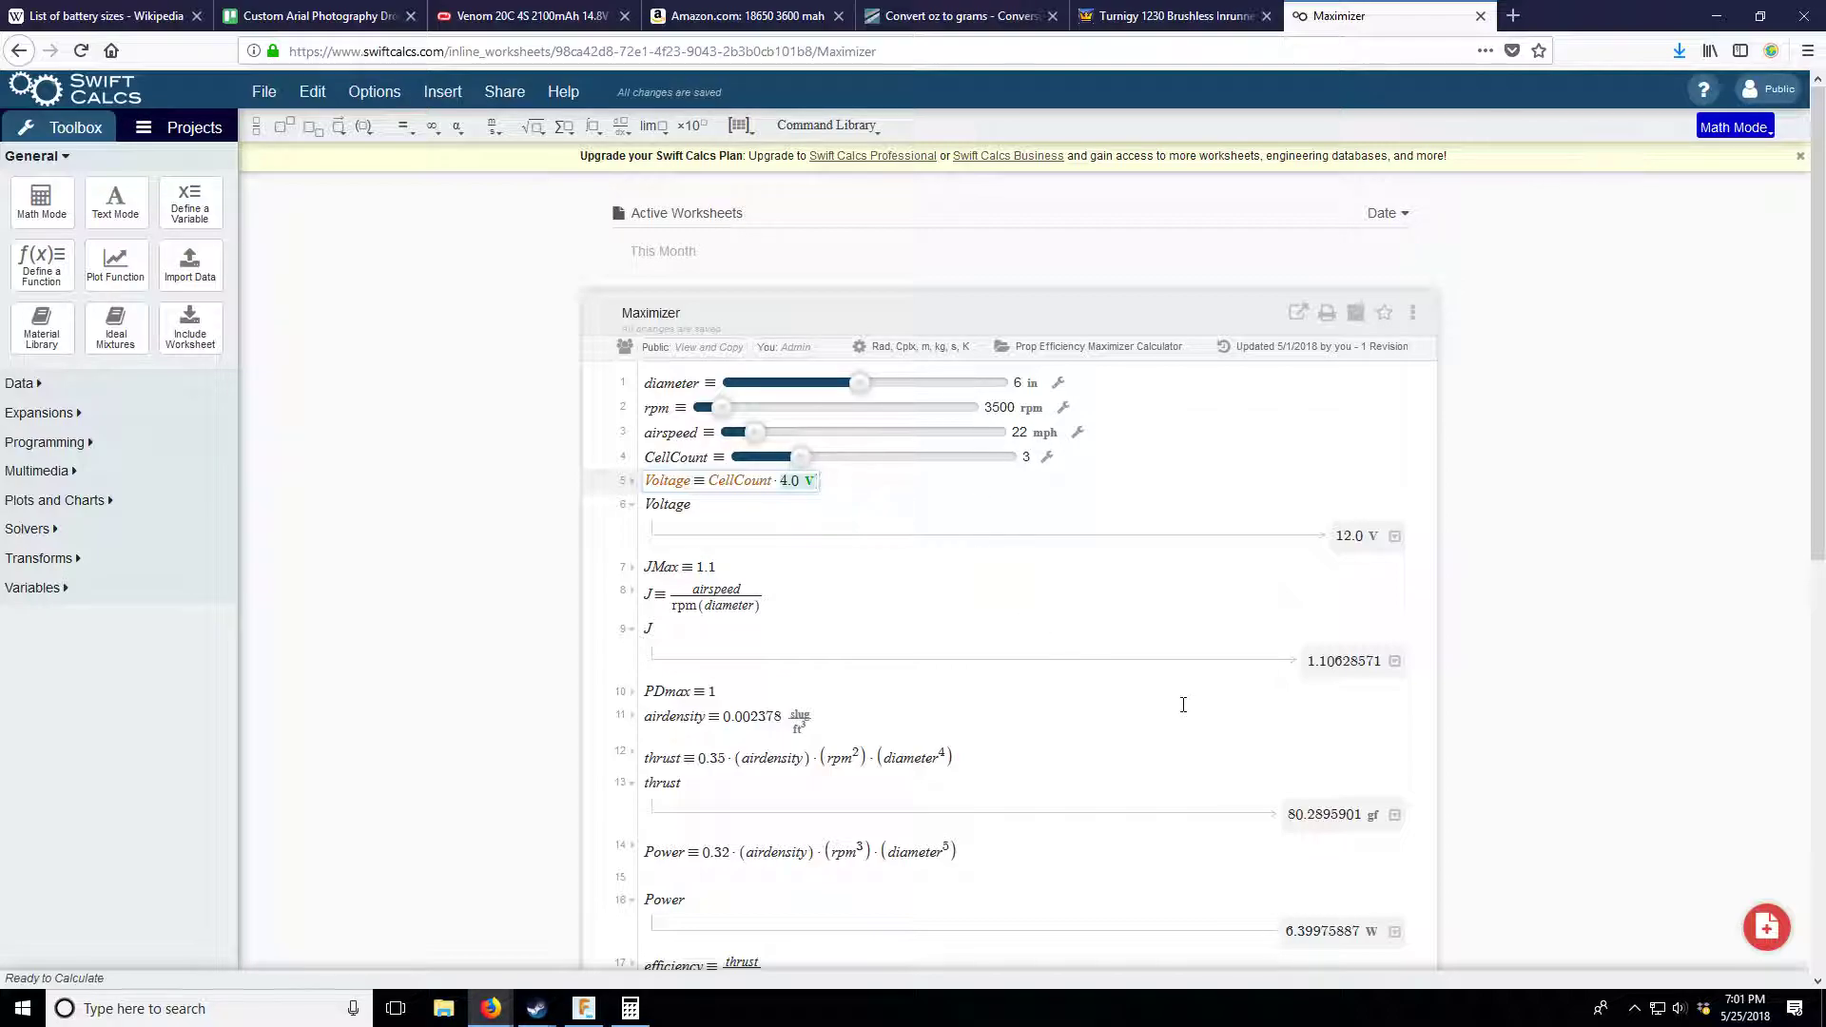
scroll(1184, 704, down, 3)
scroll(1183, 704, up, 3)
scroll(1184, 704, down, 5)
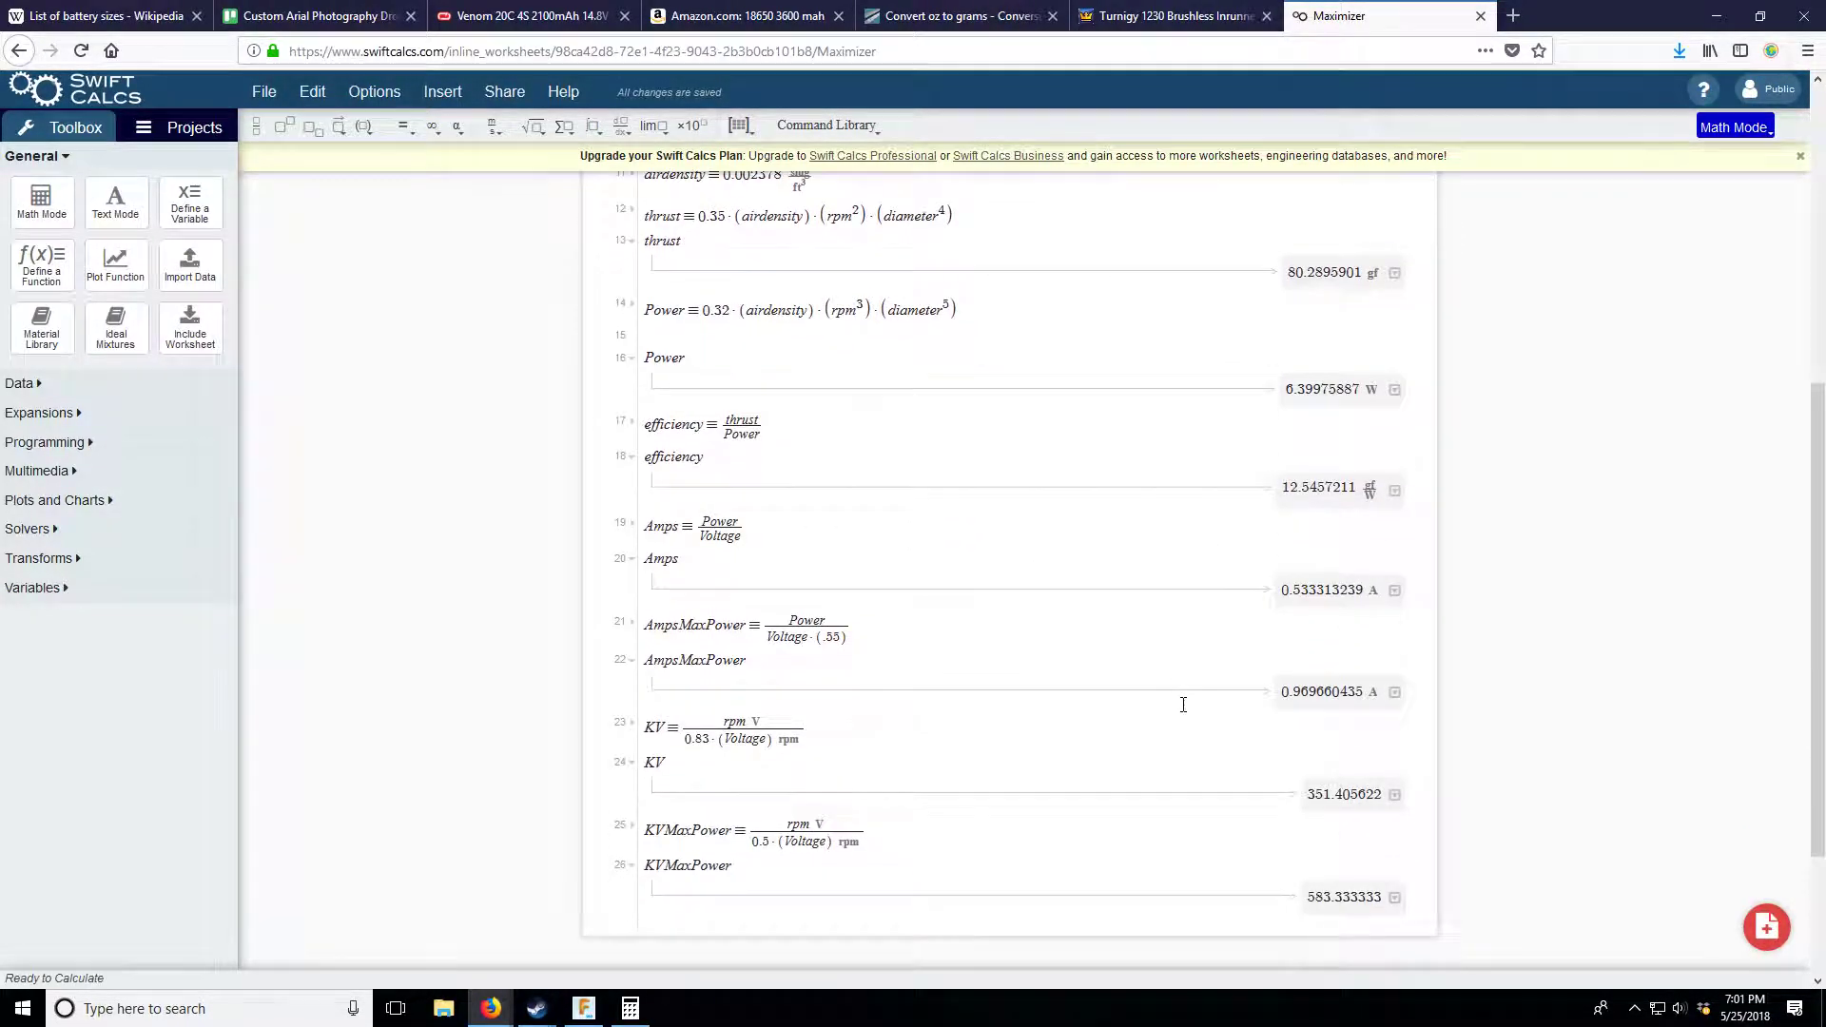
scroll(1183, 704, down, 2)
scroll(1088, 791, up, 2)
click(1315, 899)
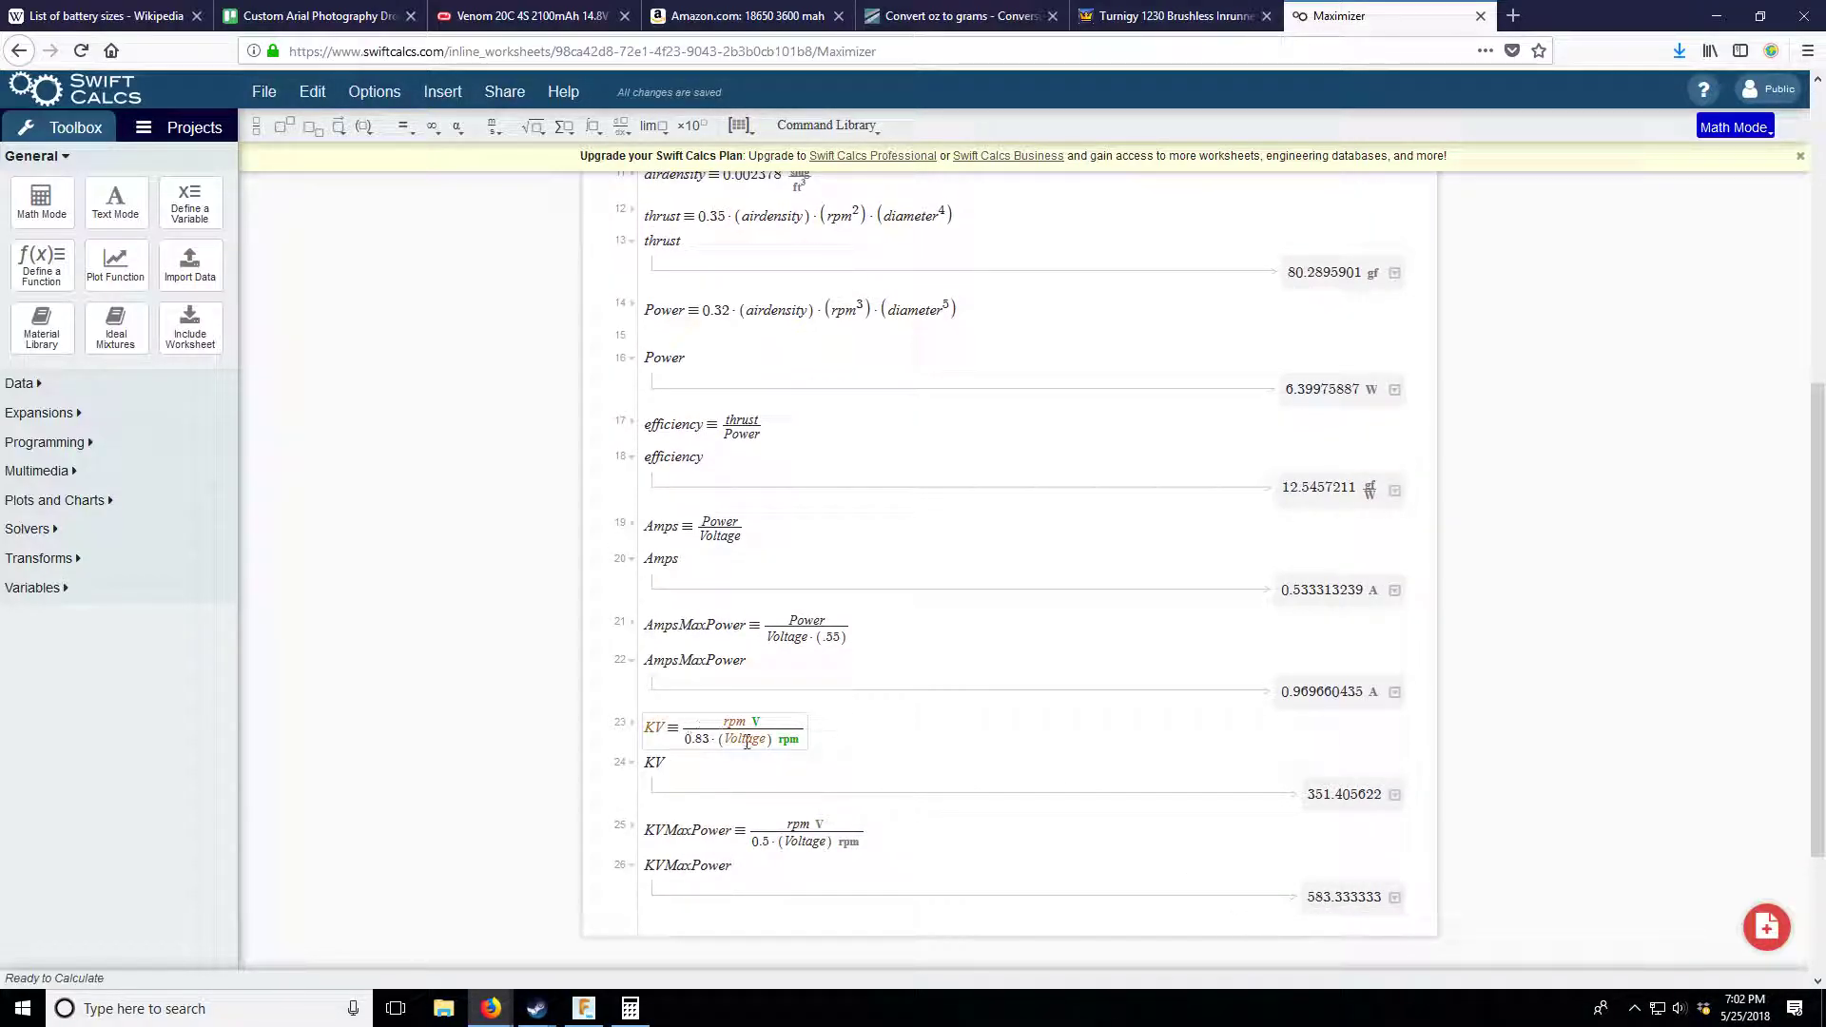
mouse_move(1373, 805)
scroll(1291, 805, up, 10)
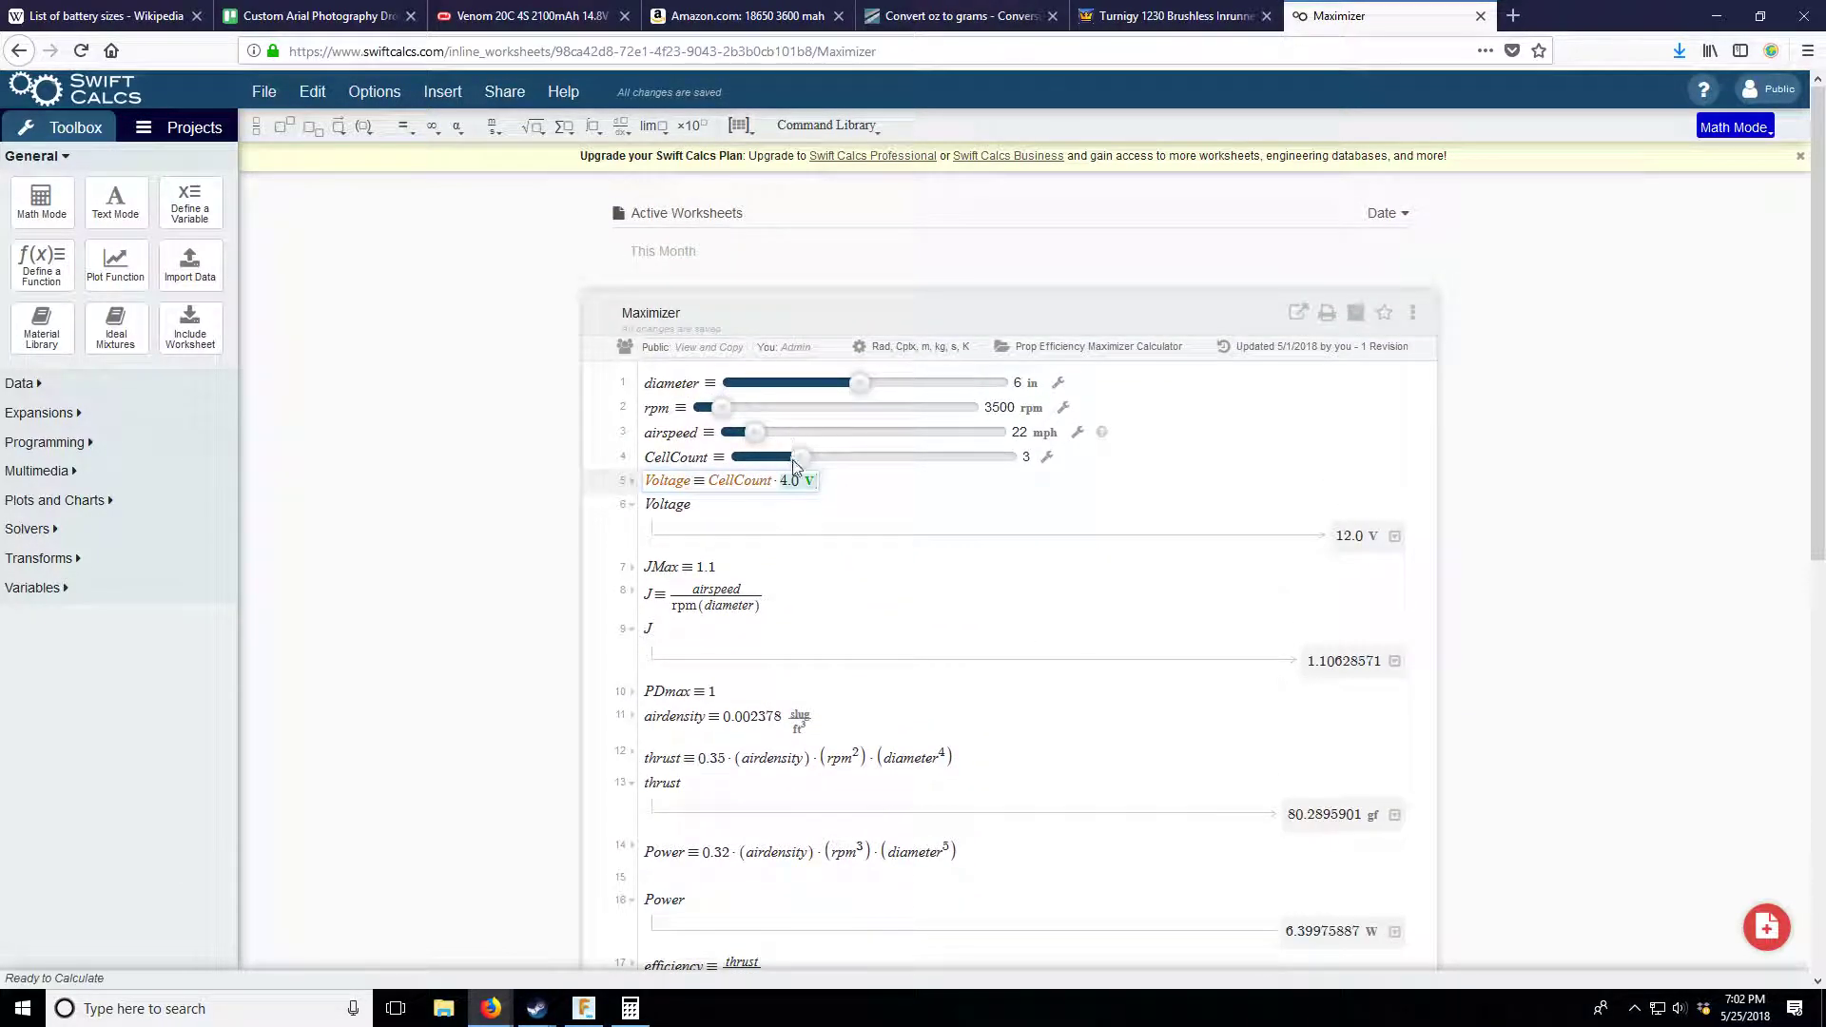
scroll(1001, 719, down, 7)
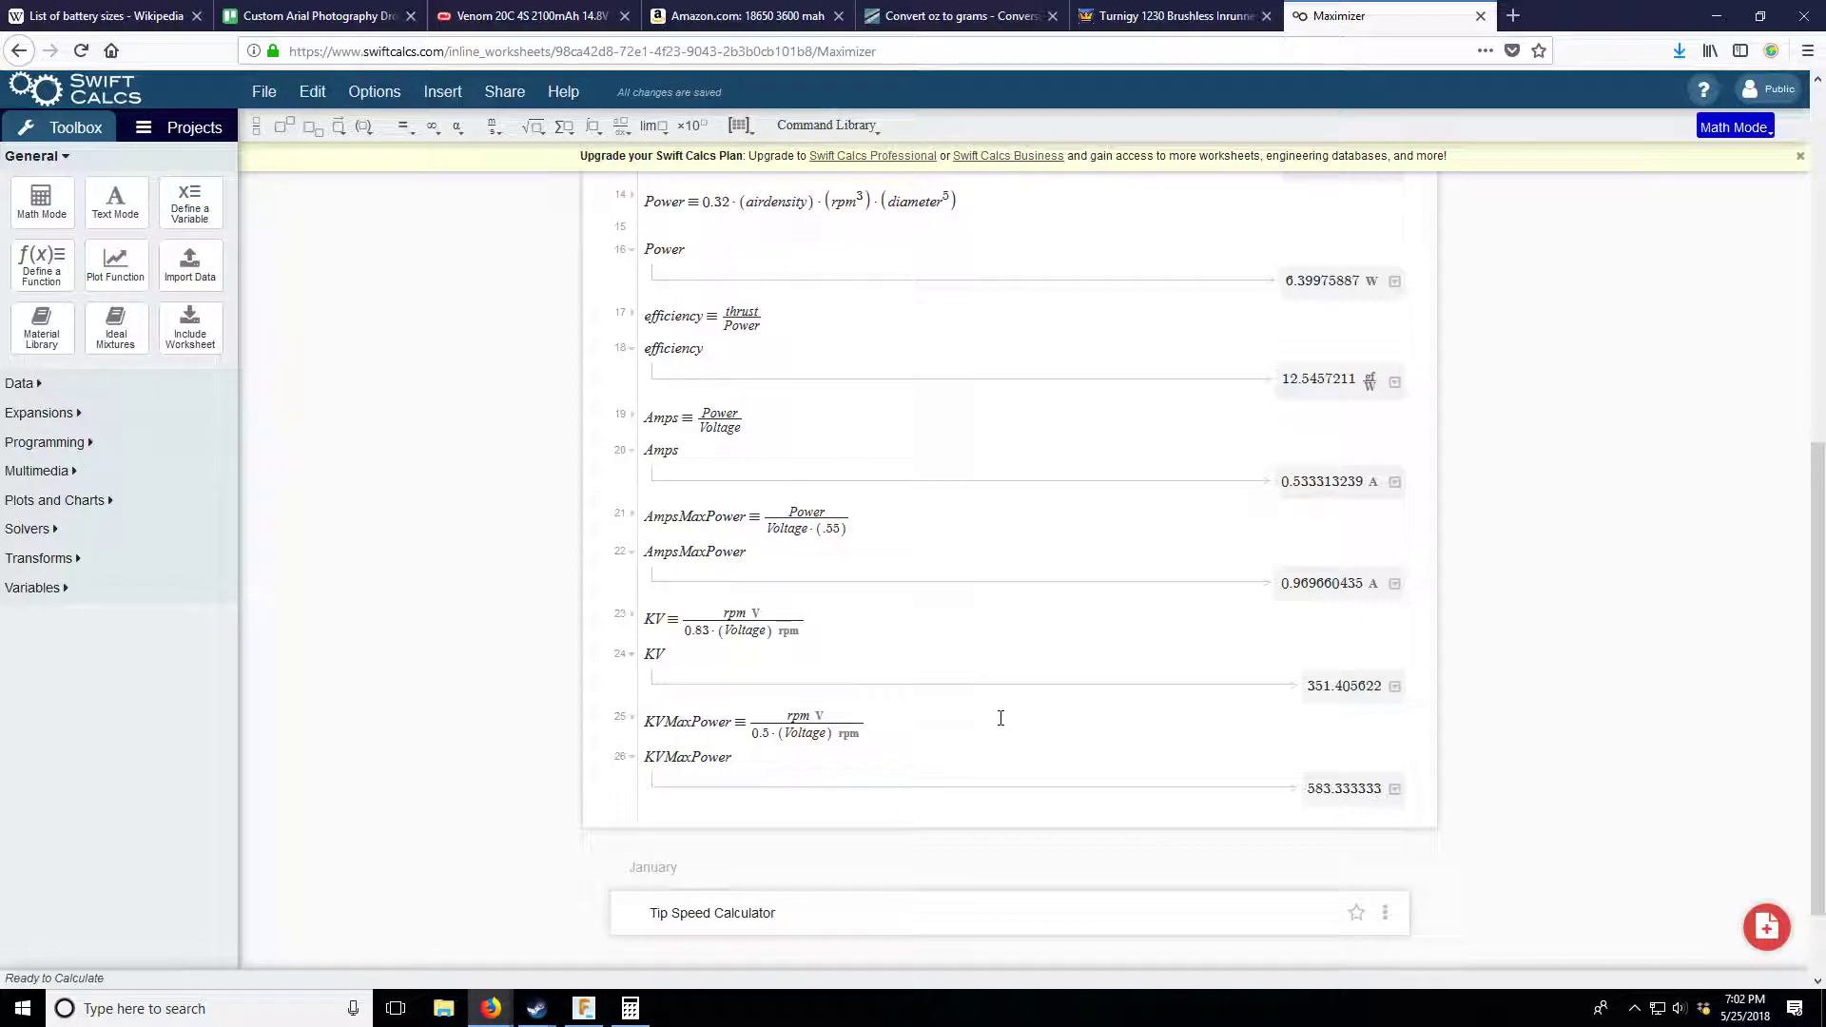
click(1336, 788)
click(1314, 693)
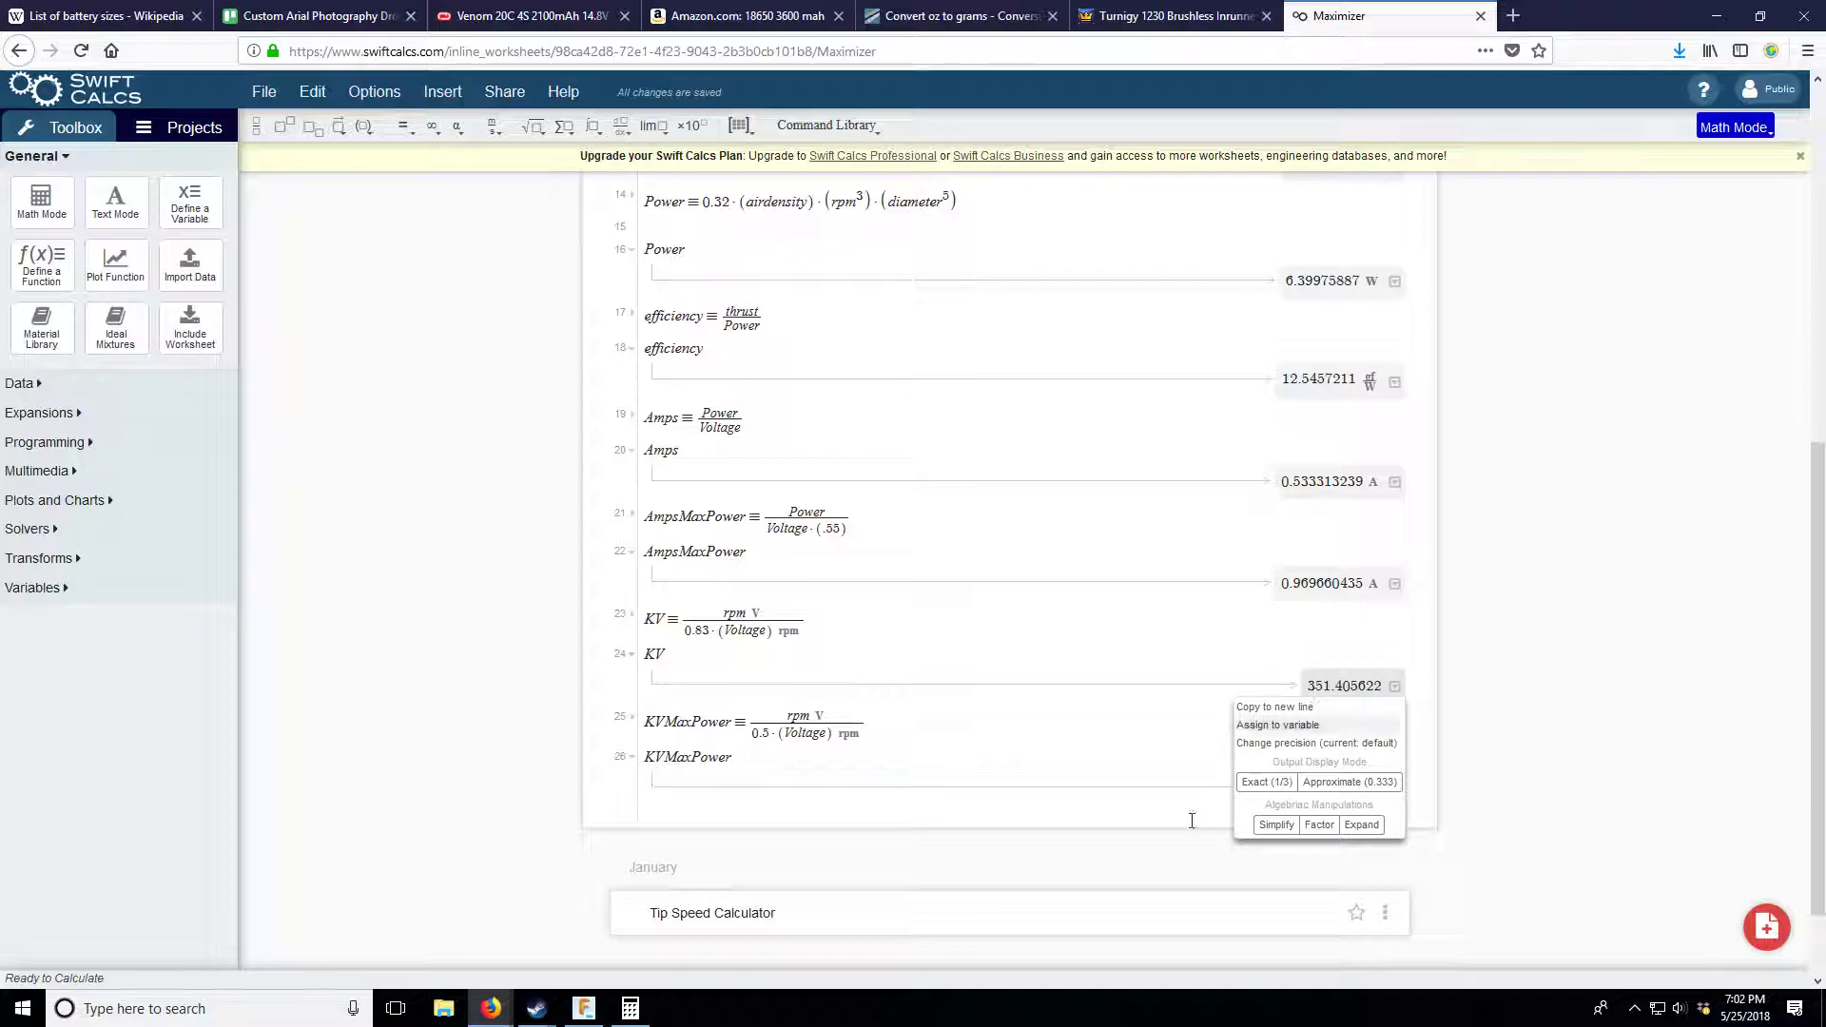
click(830, 886)
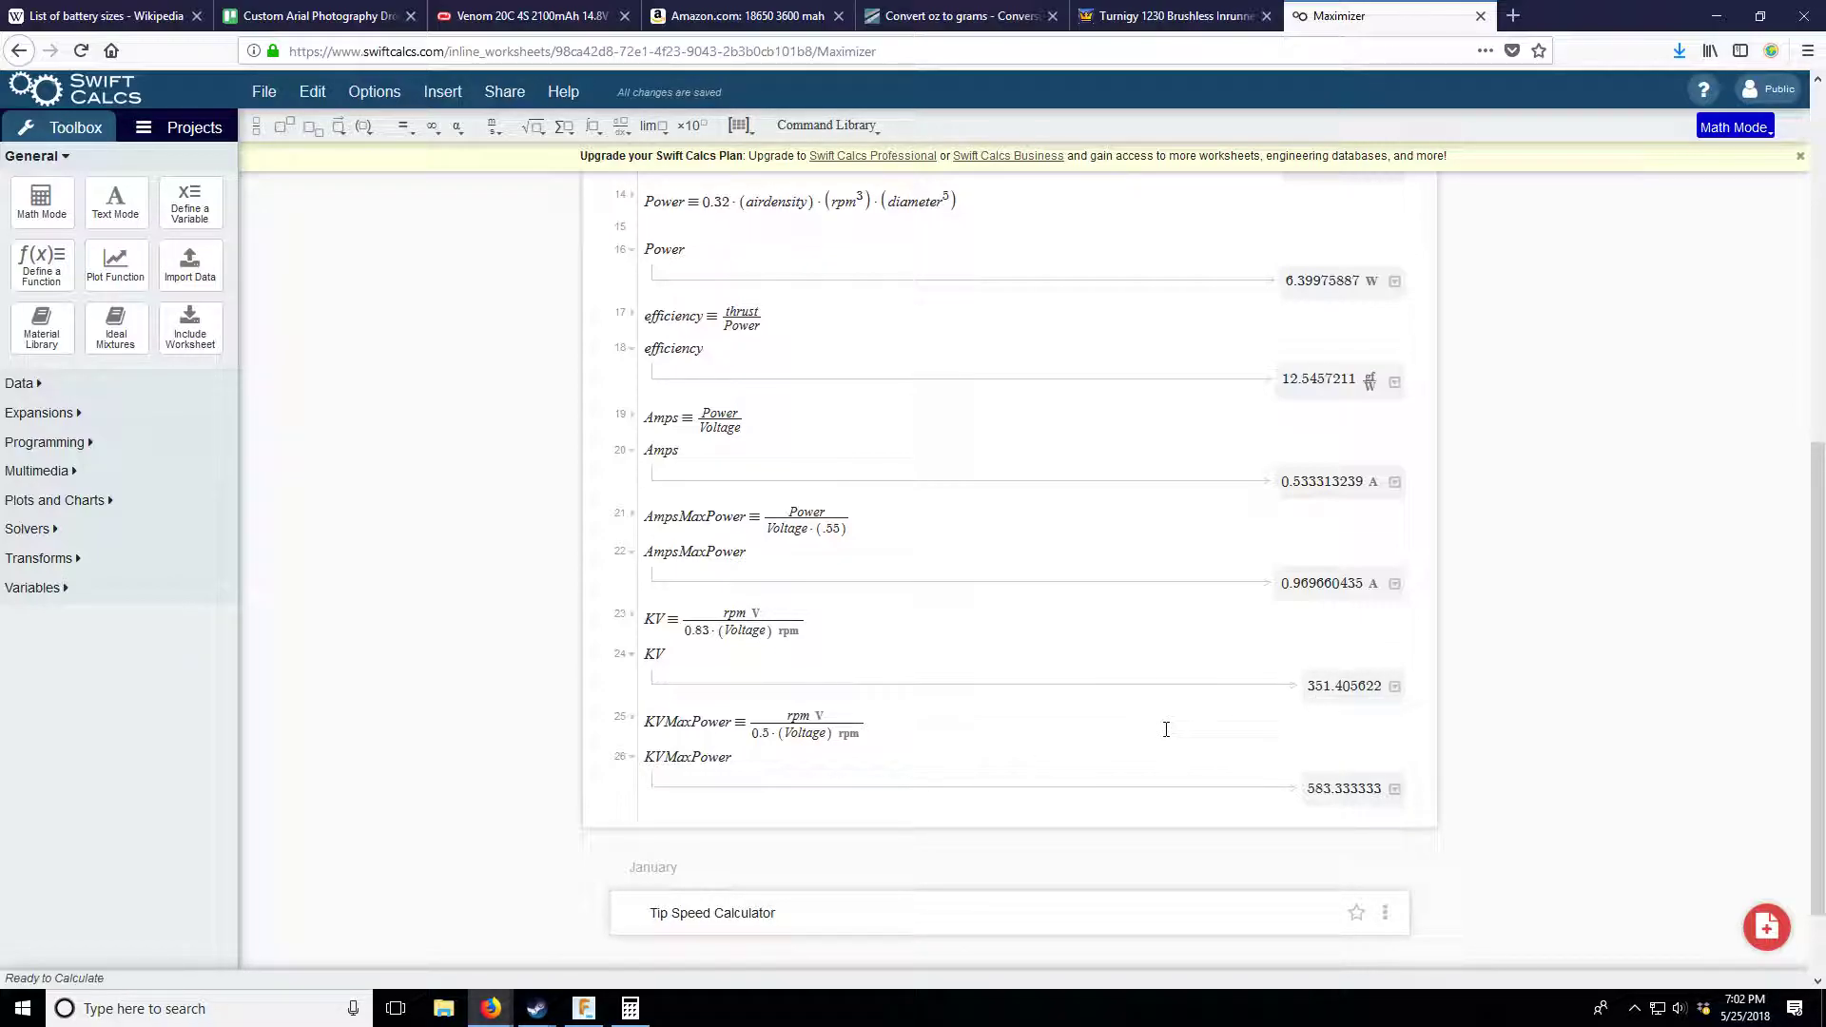
click(1342, 687)
- Increase the propeller diameter to 8 in in the Maximizer worksheet and check the resulting J value
scroll(1342, 694, up, 7)
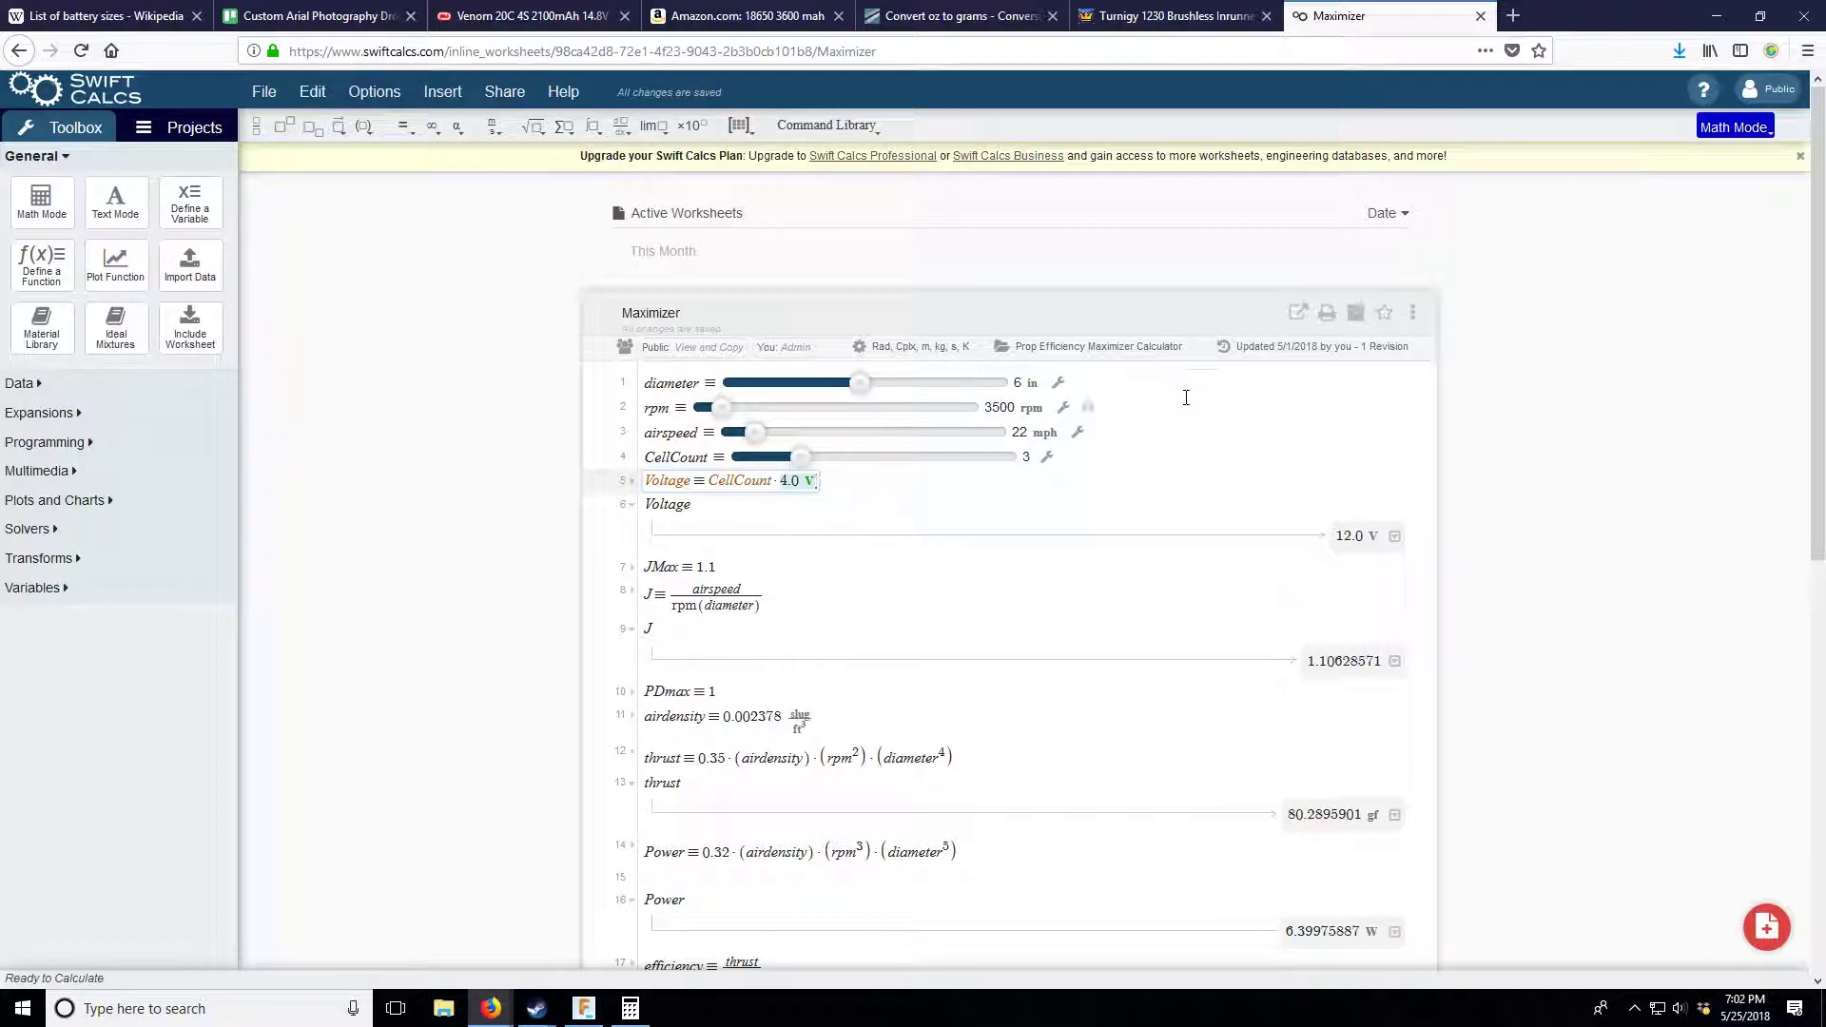
drag(860, 387, 883, 390)
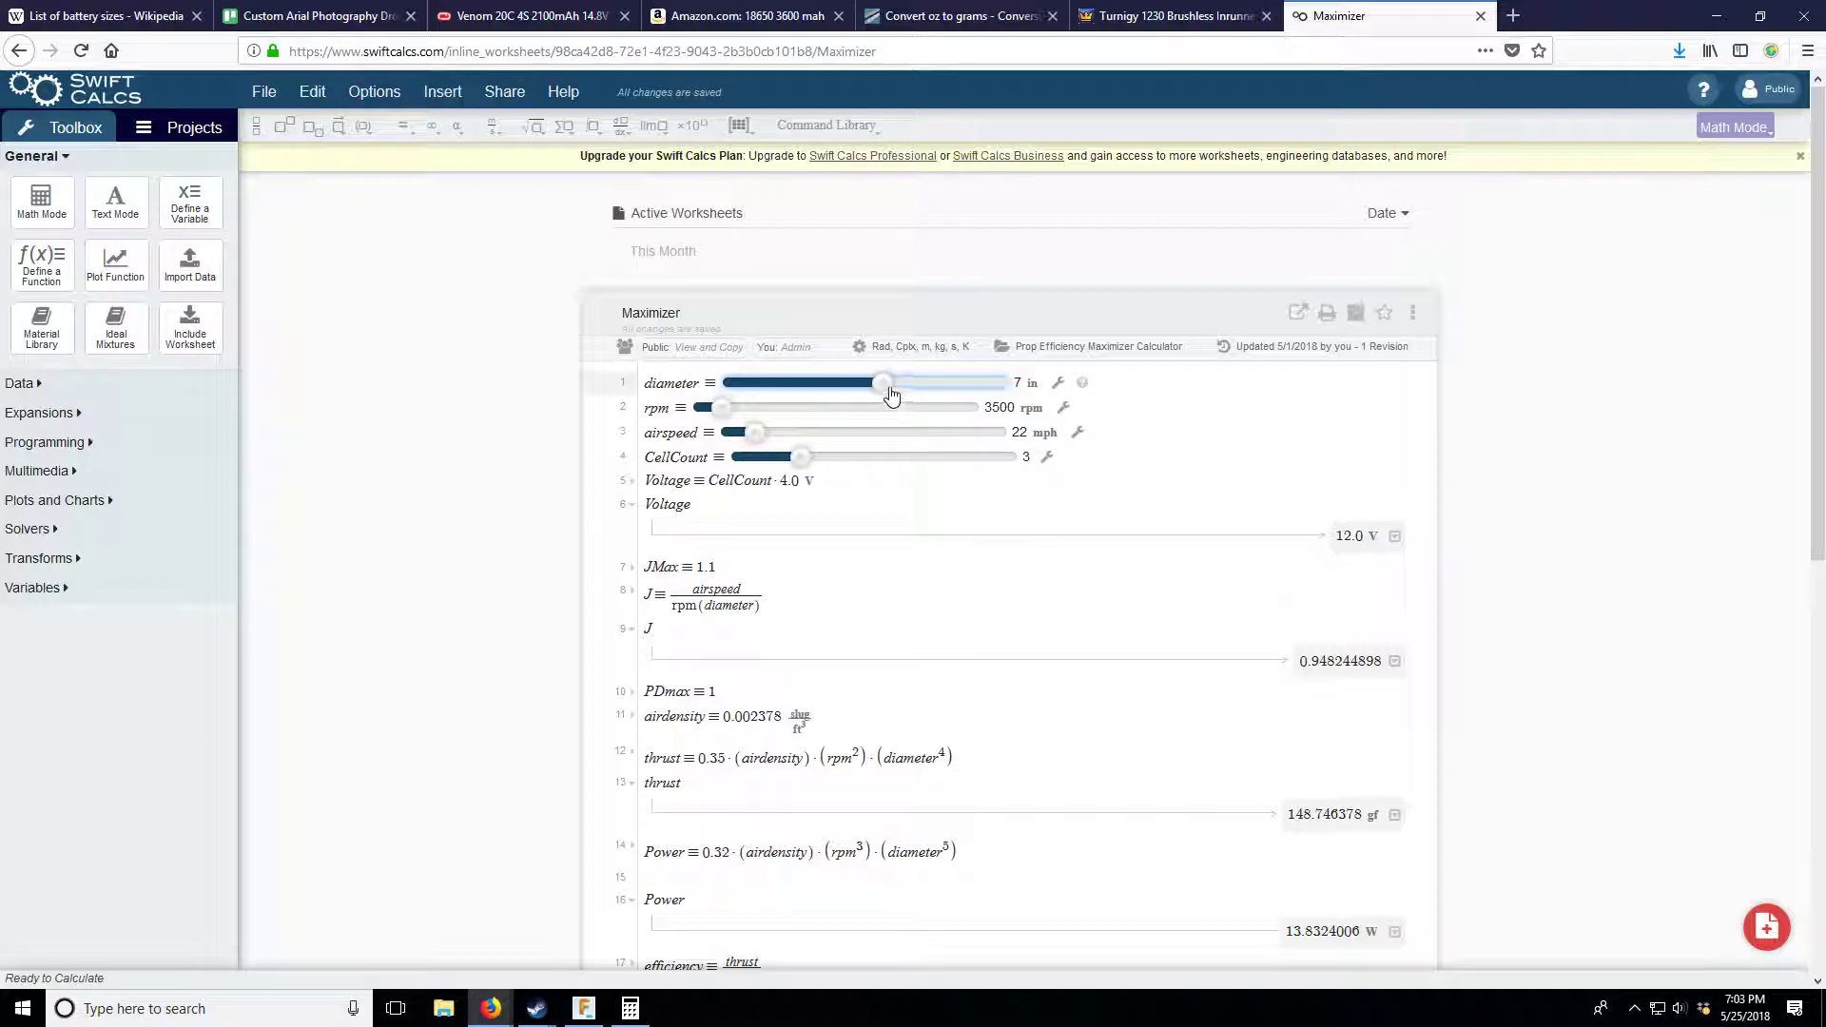
drag(890, 393, 905, 395)
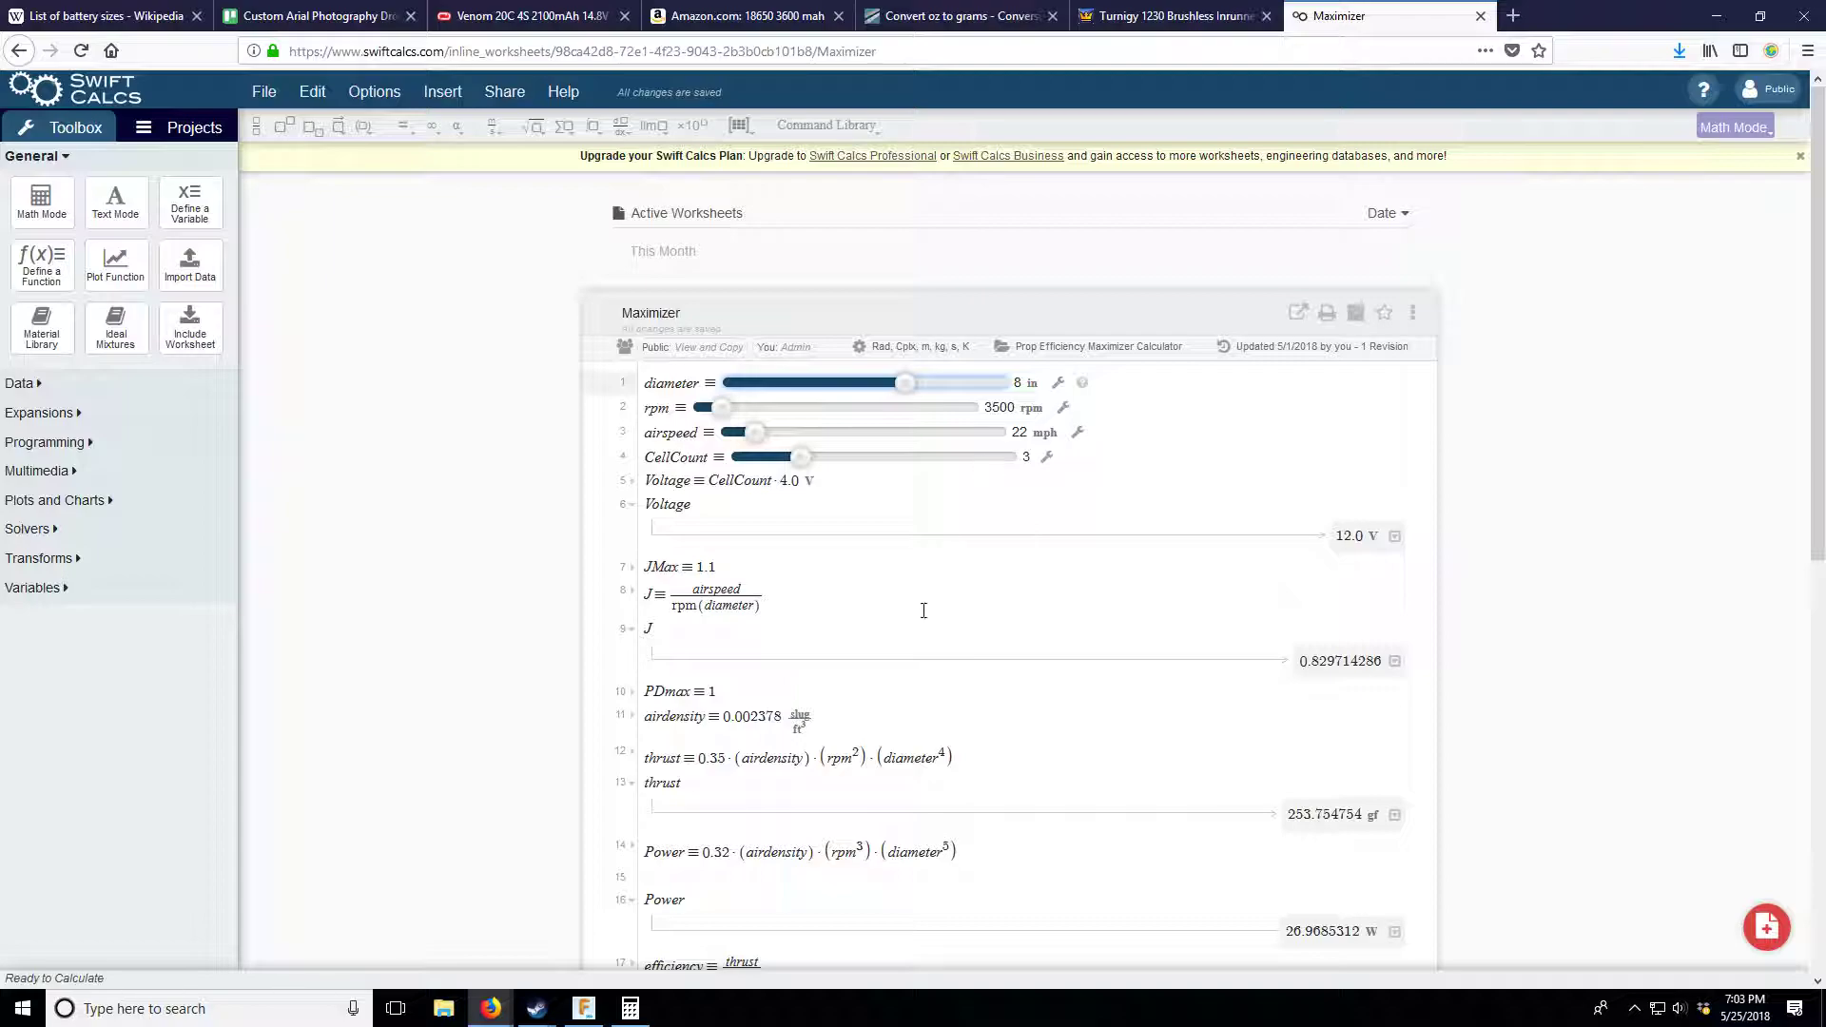
click(1269, 669)
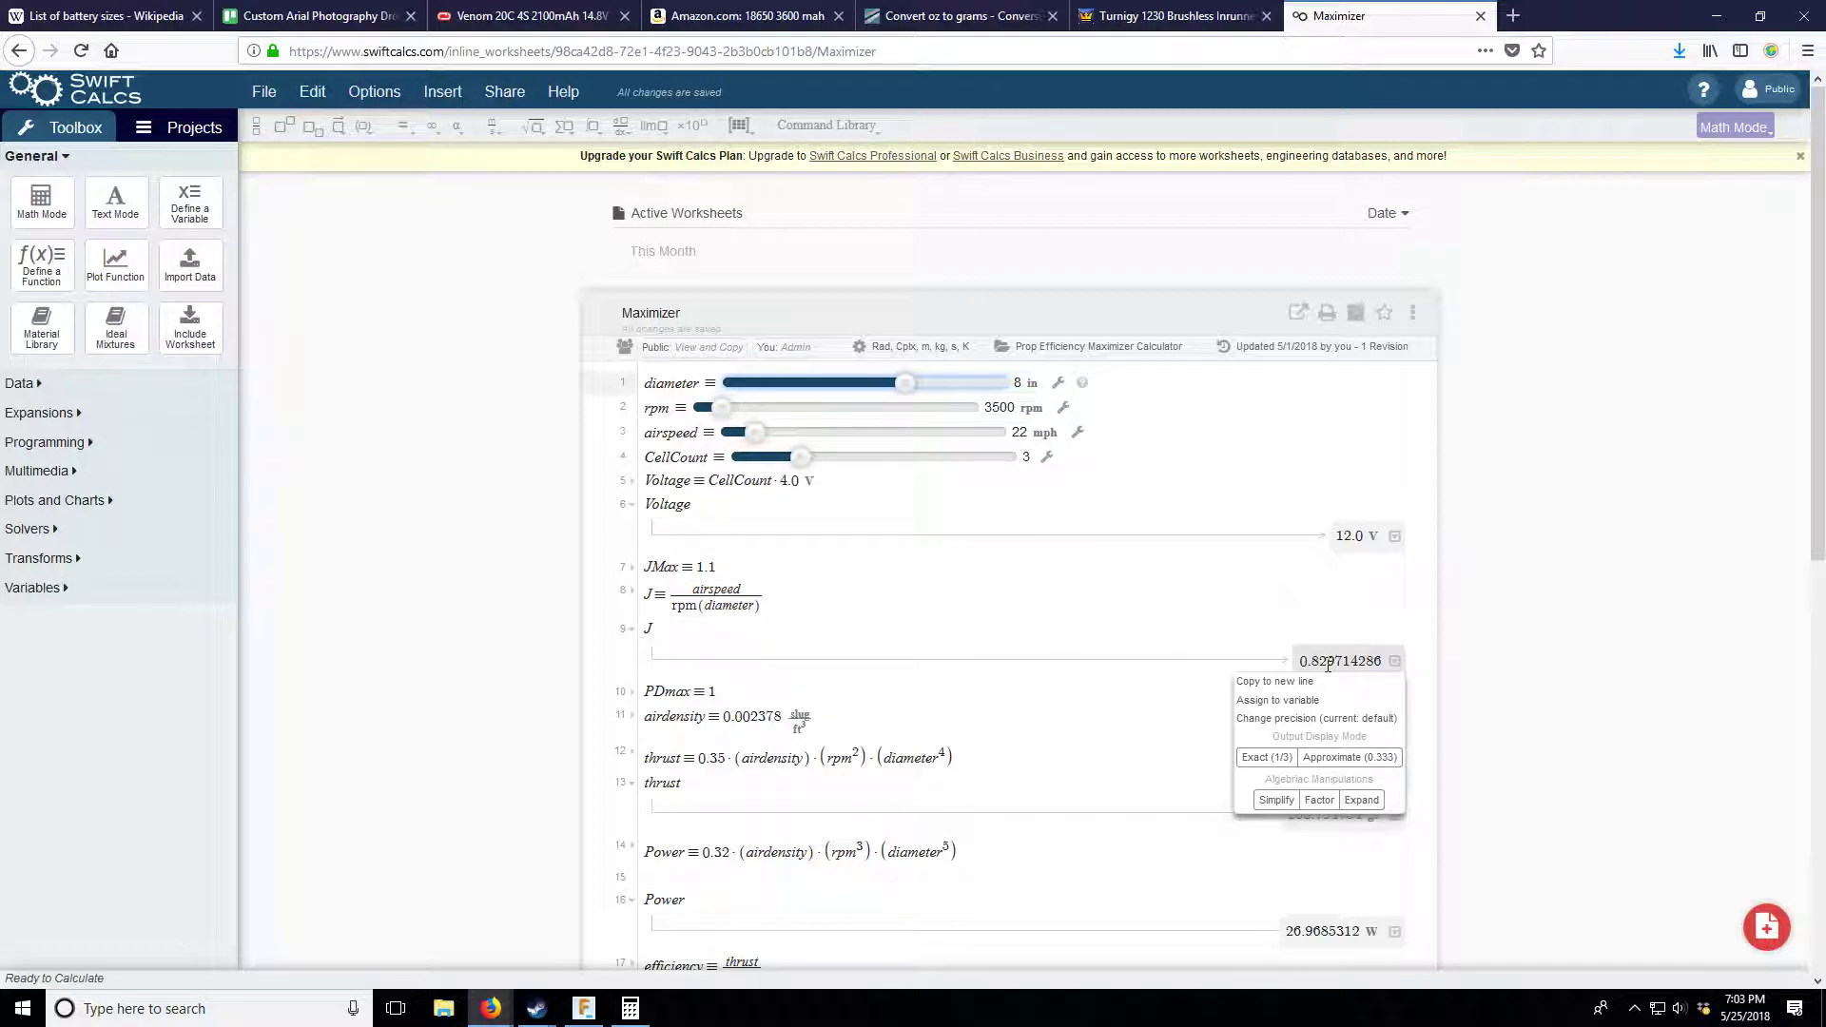
- Try rpm values between 2370 and 3270 for the 8 in propeller, ending at 2910 rpm
drag(723, 411, 719, 422)
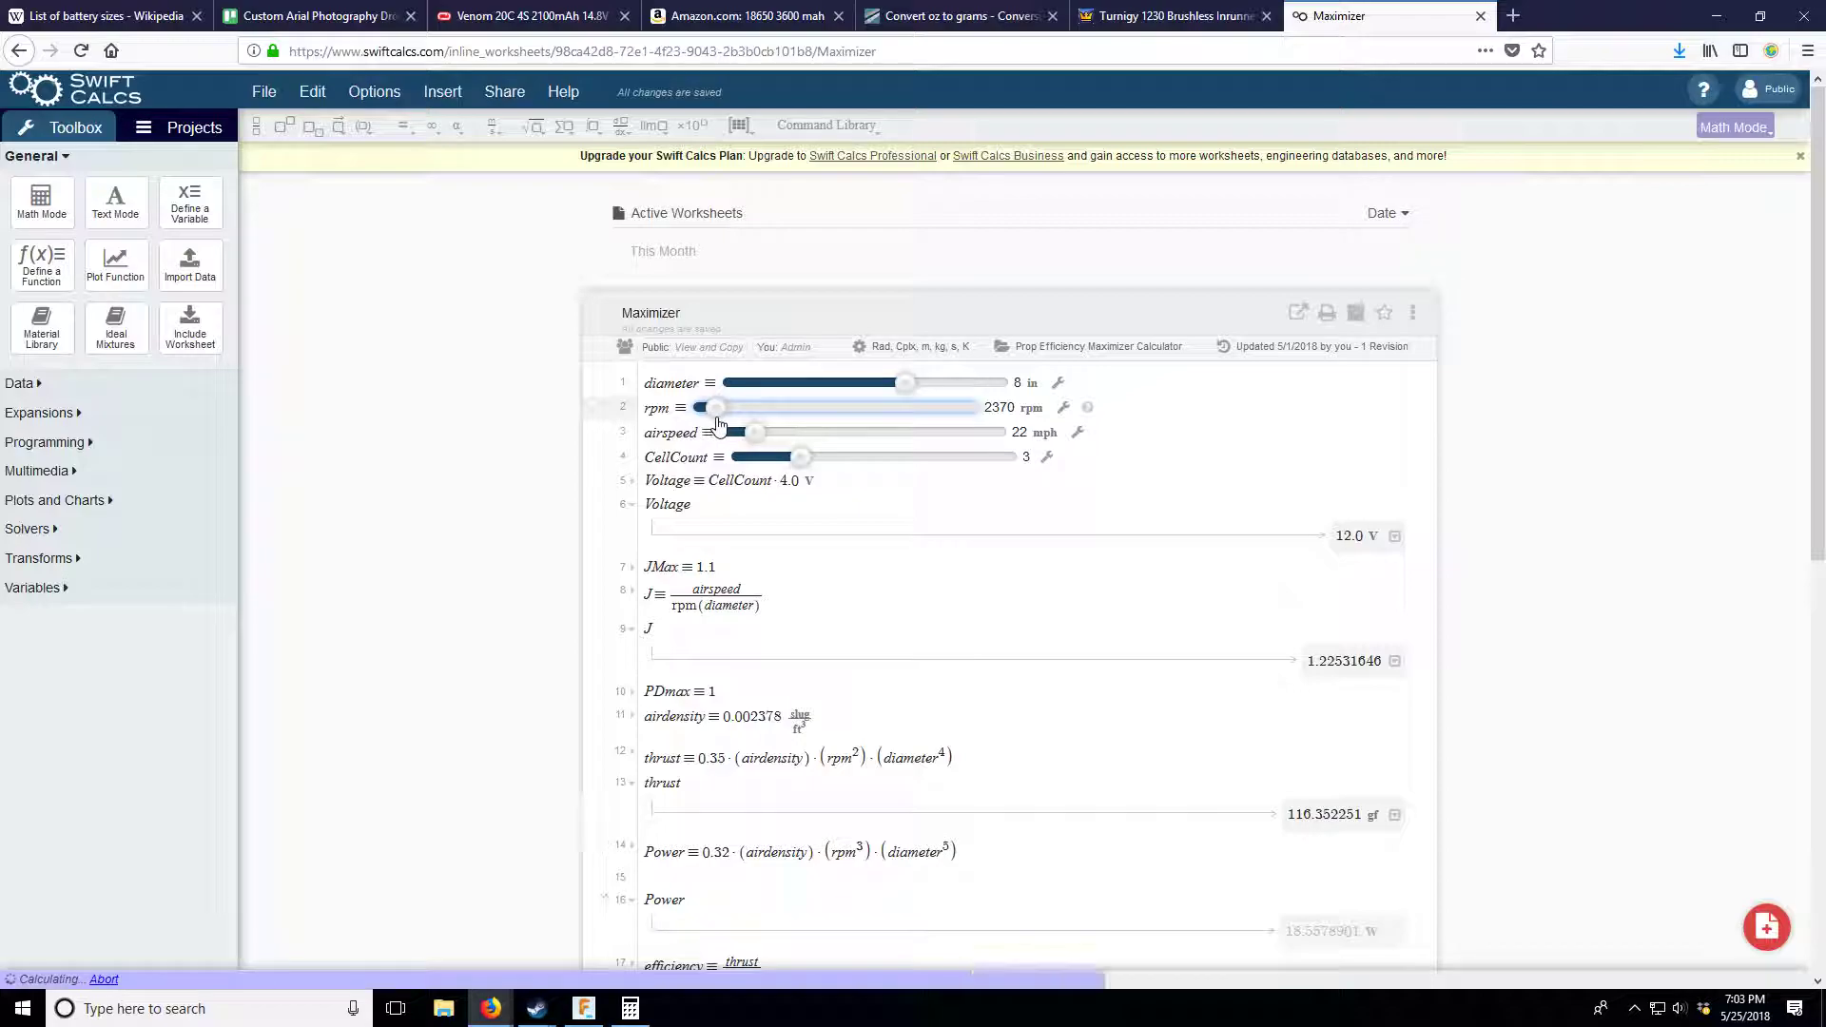
drag(718, 417, 721, 417)
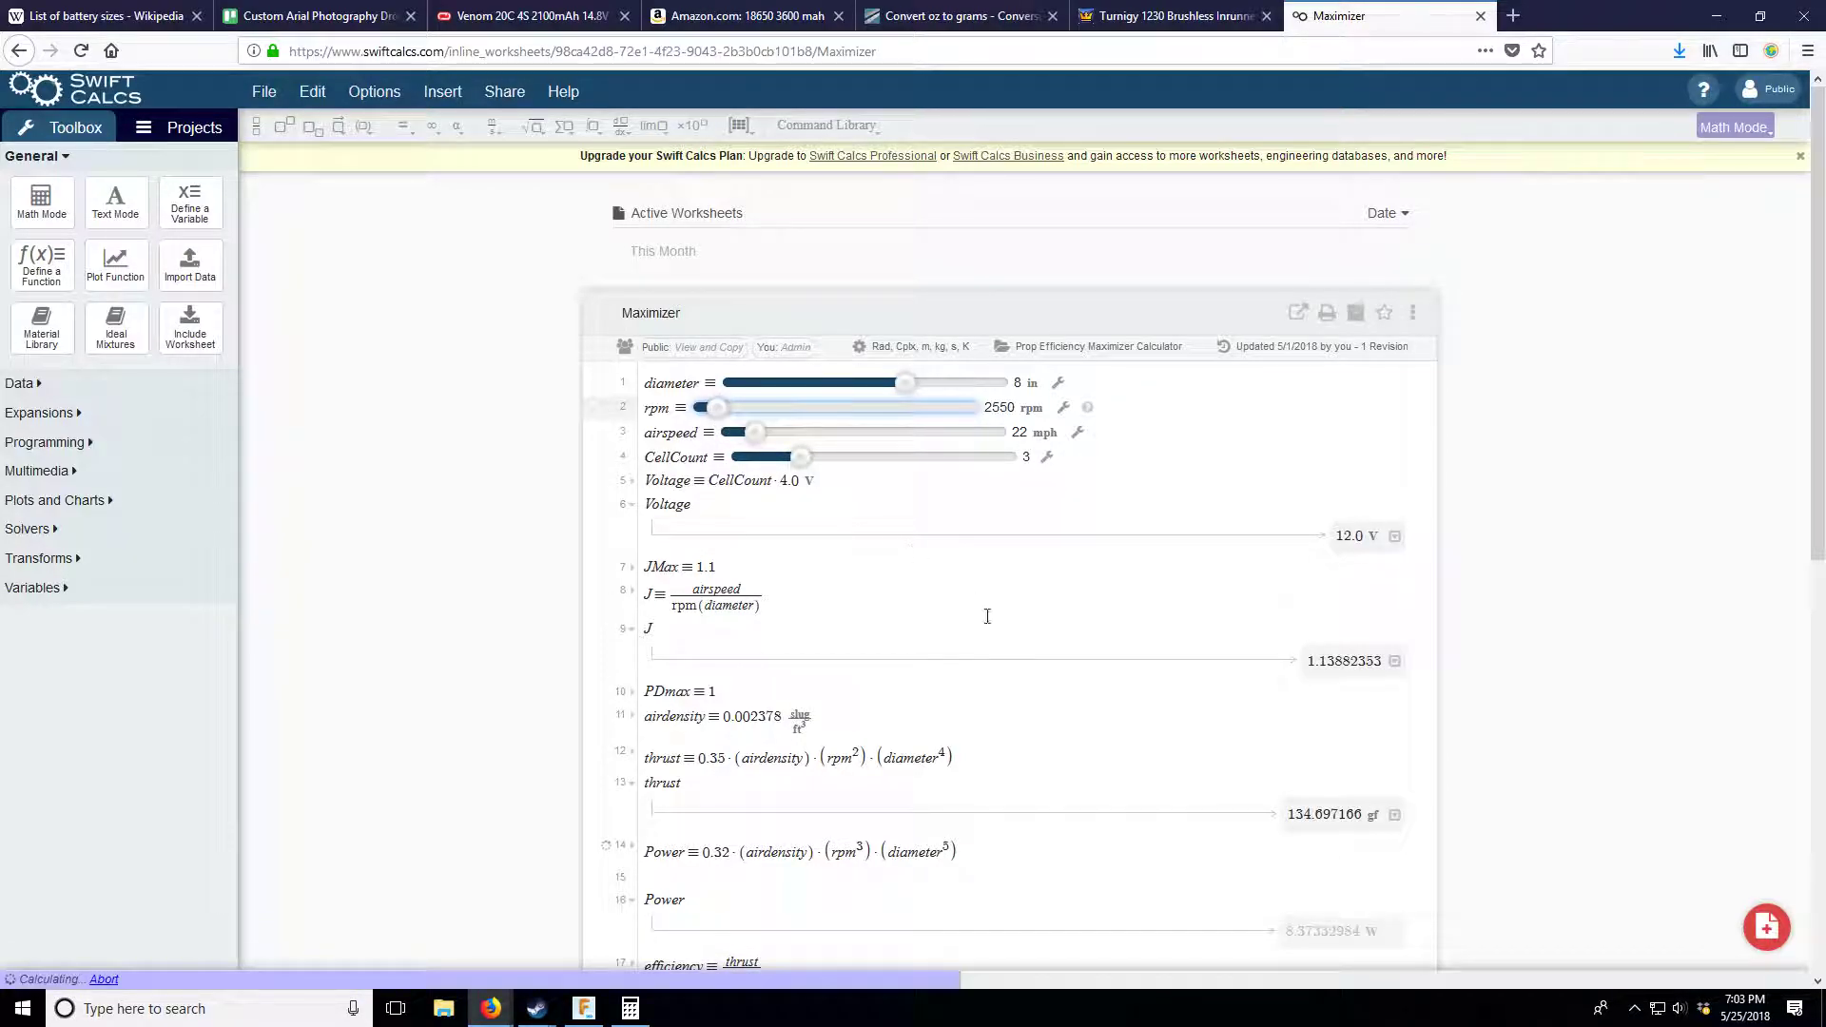
drag(717, 419, 723, 419)
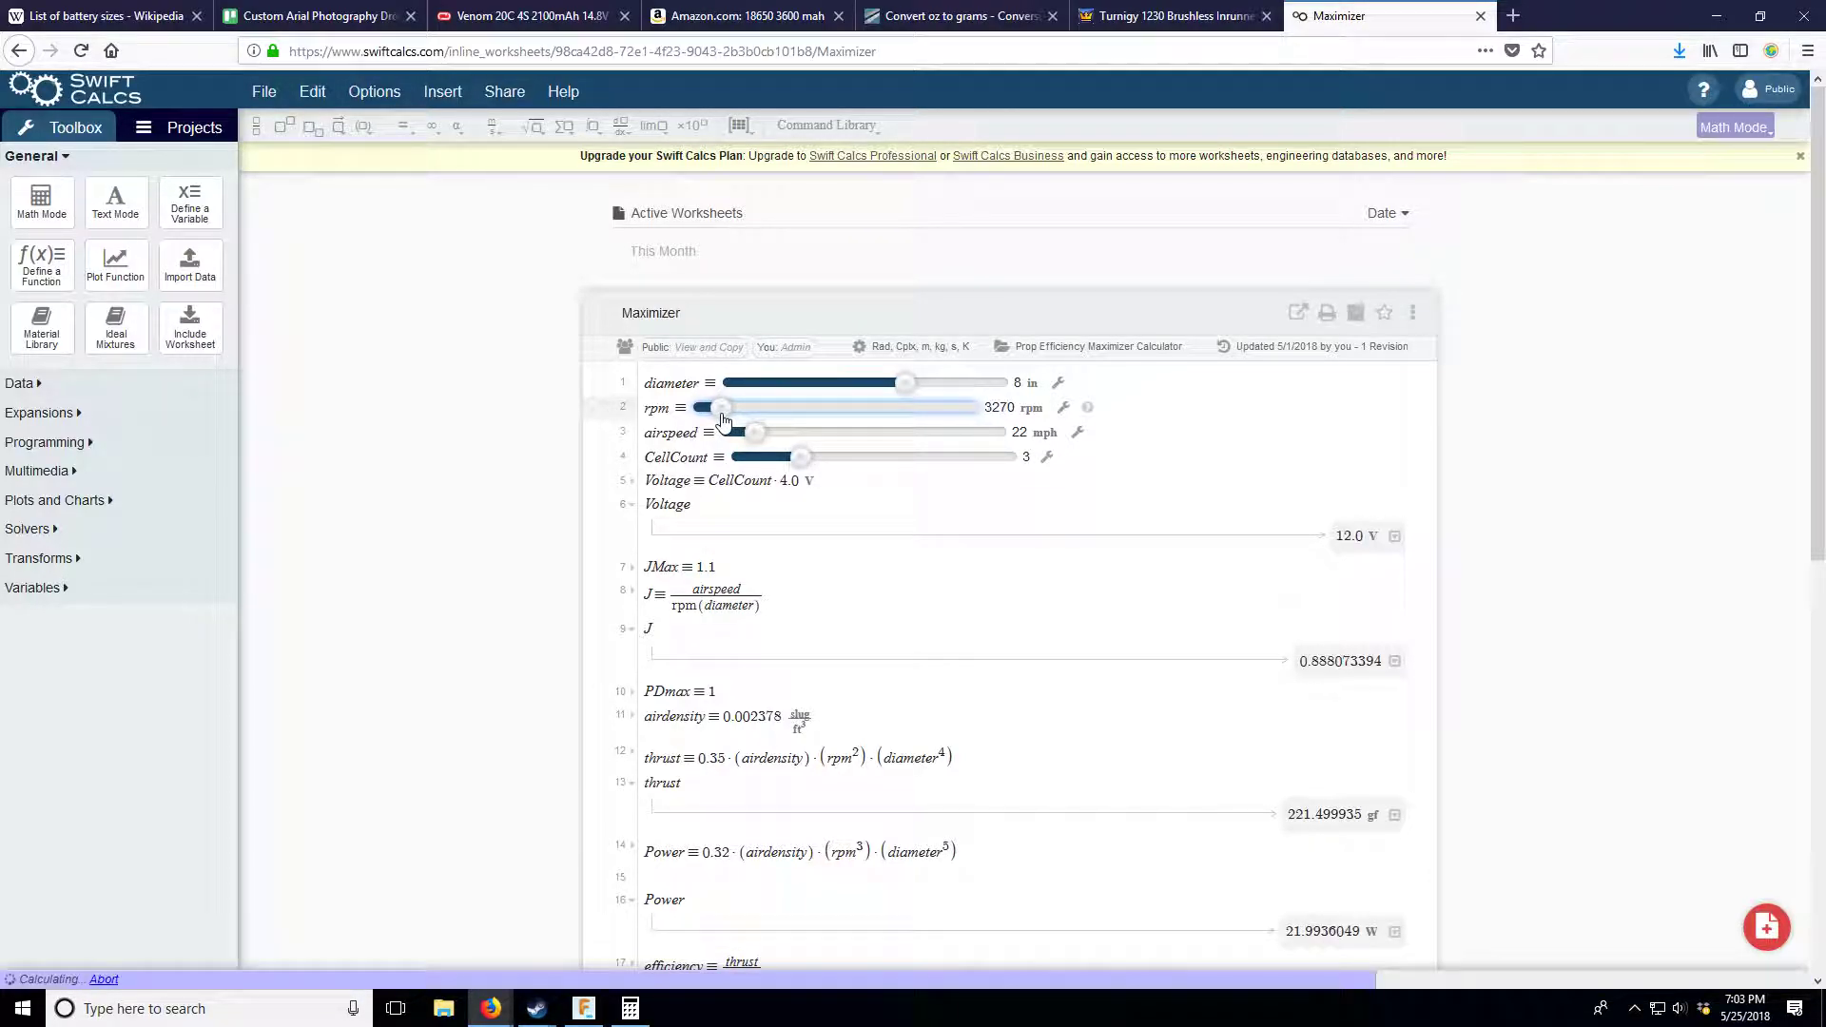
drag(723, 419, 722, 420)
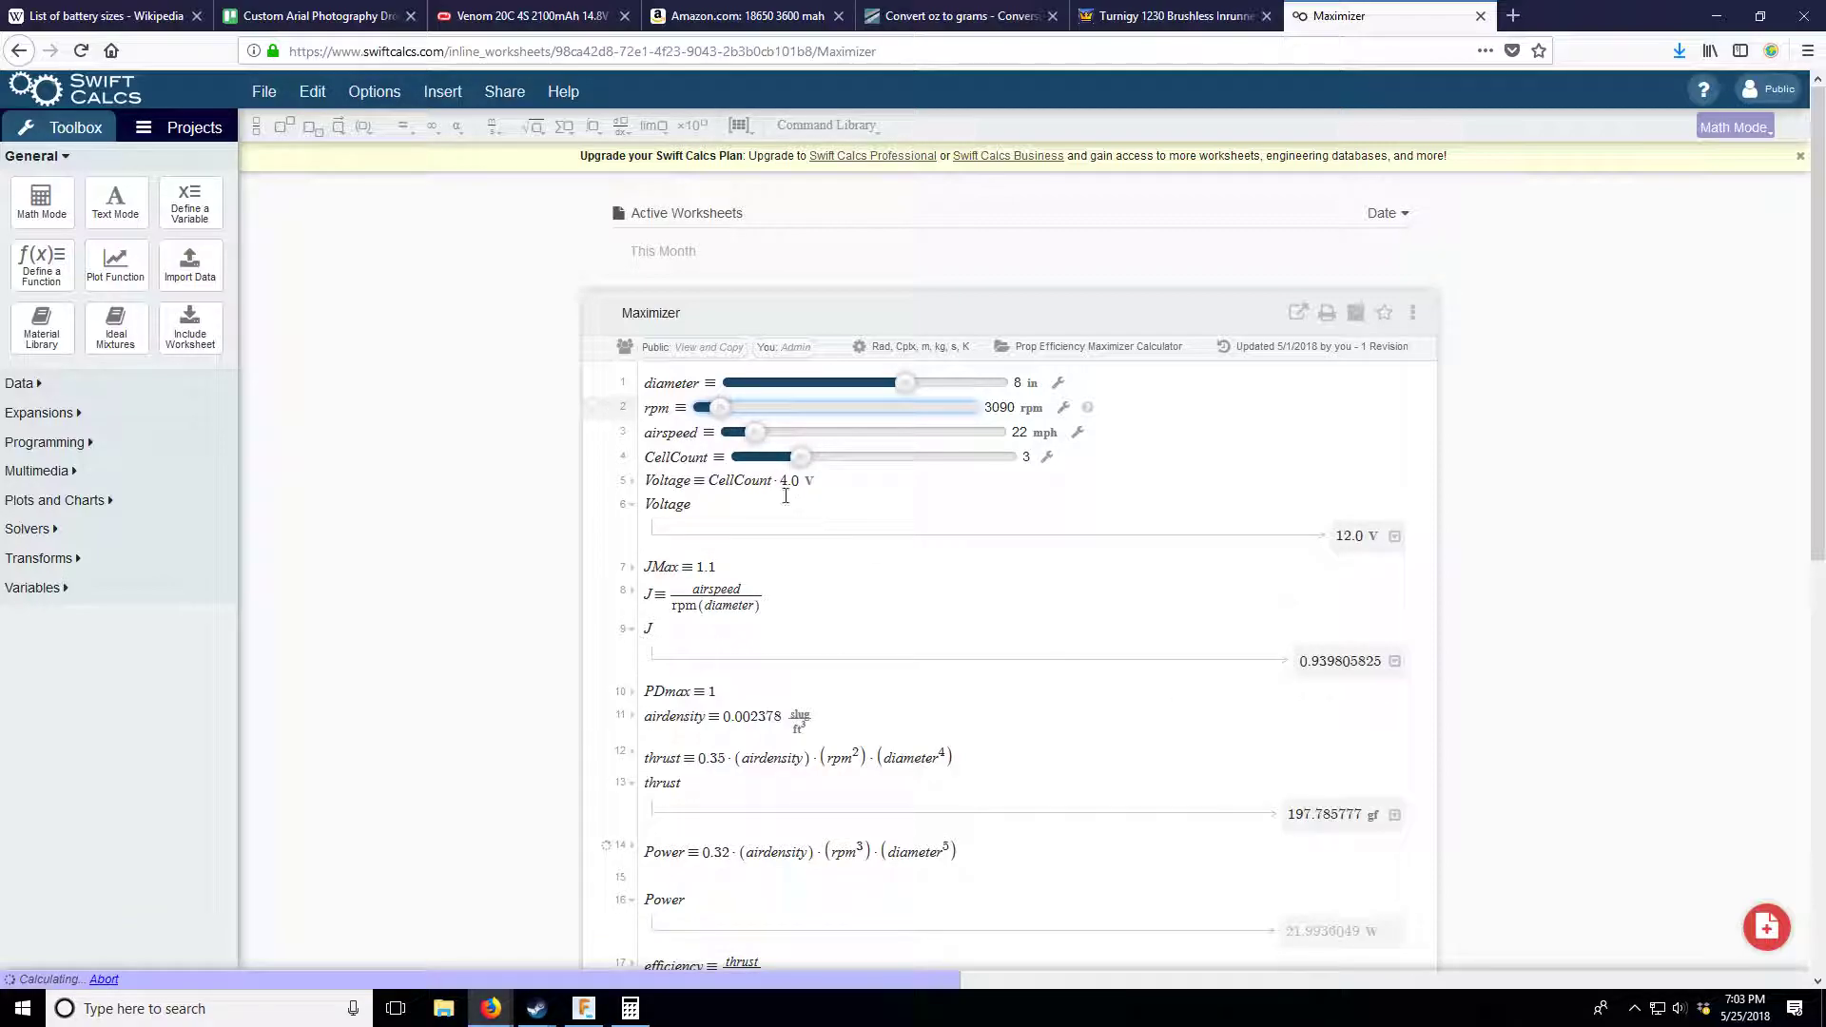
drag(715, 415, 713, 409)
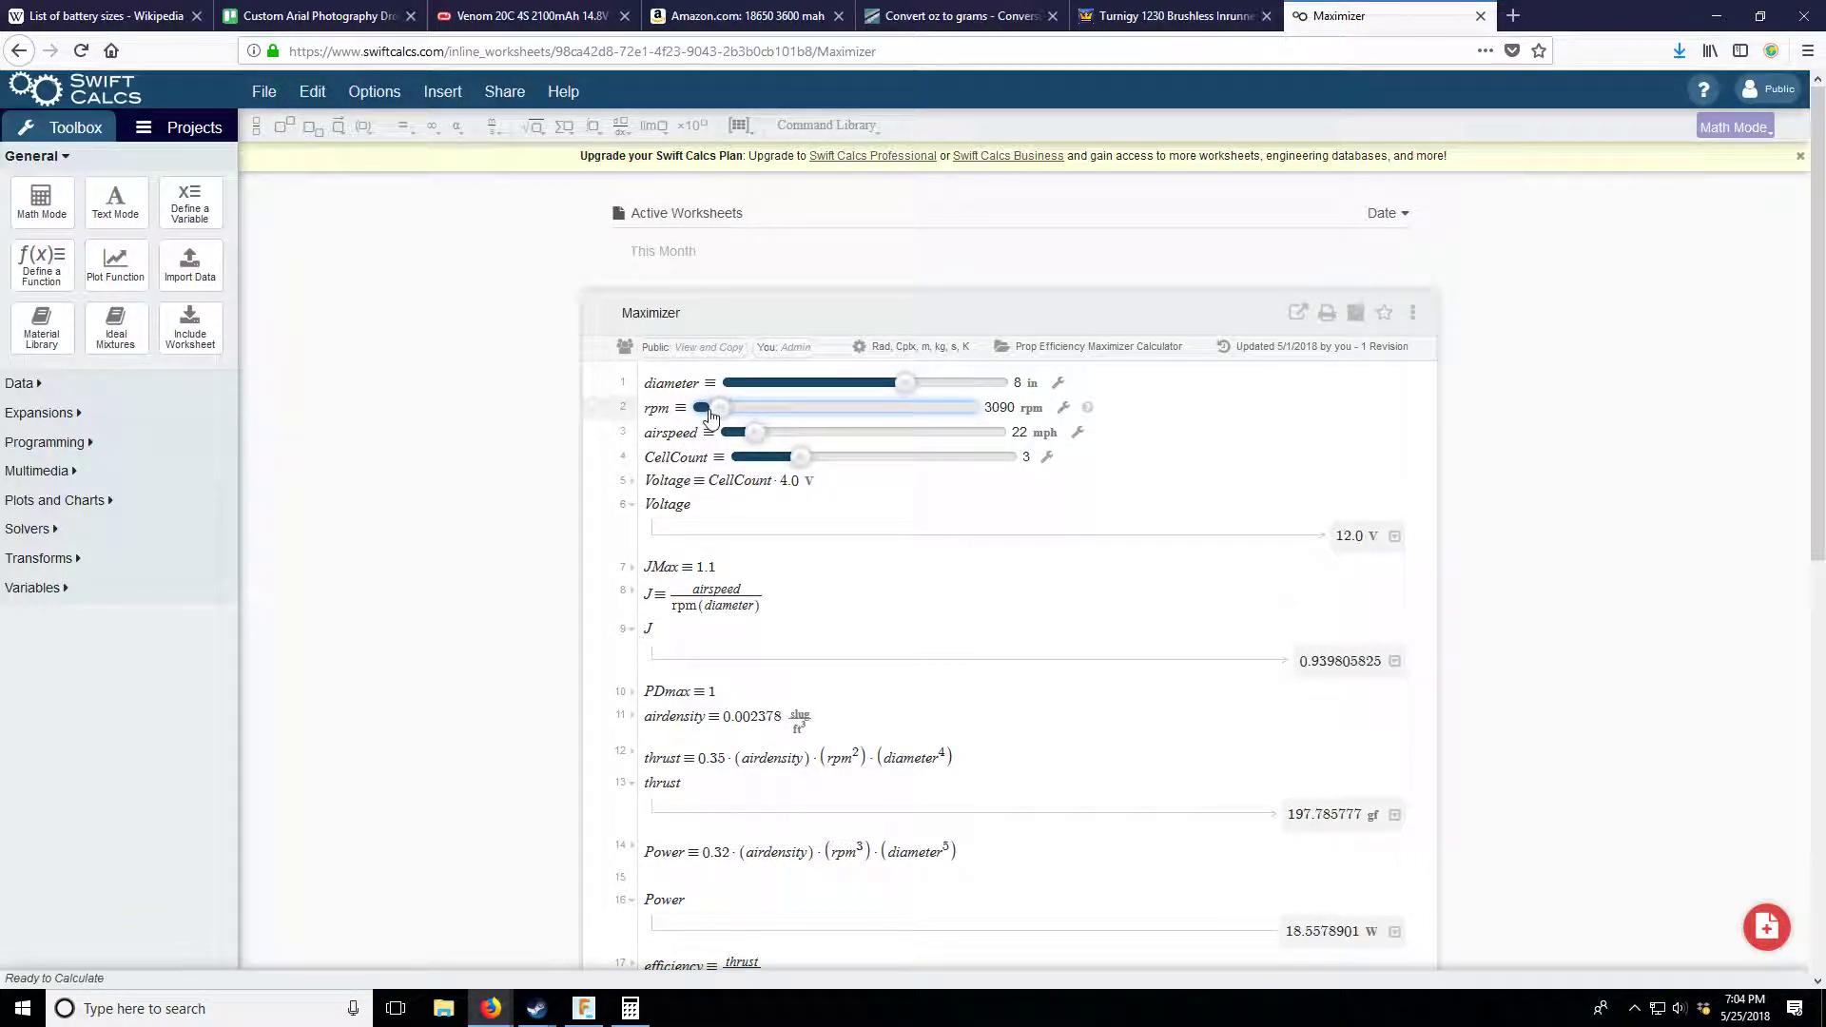
drag(719, 407, 720, 407)
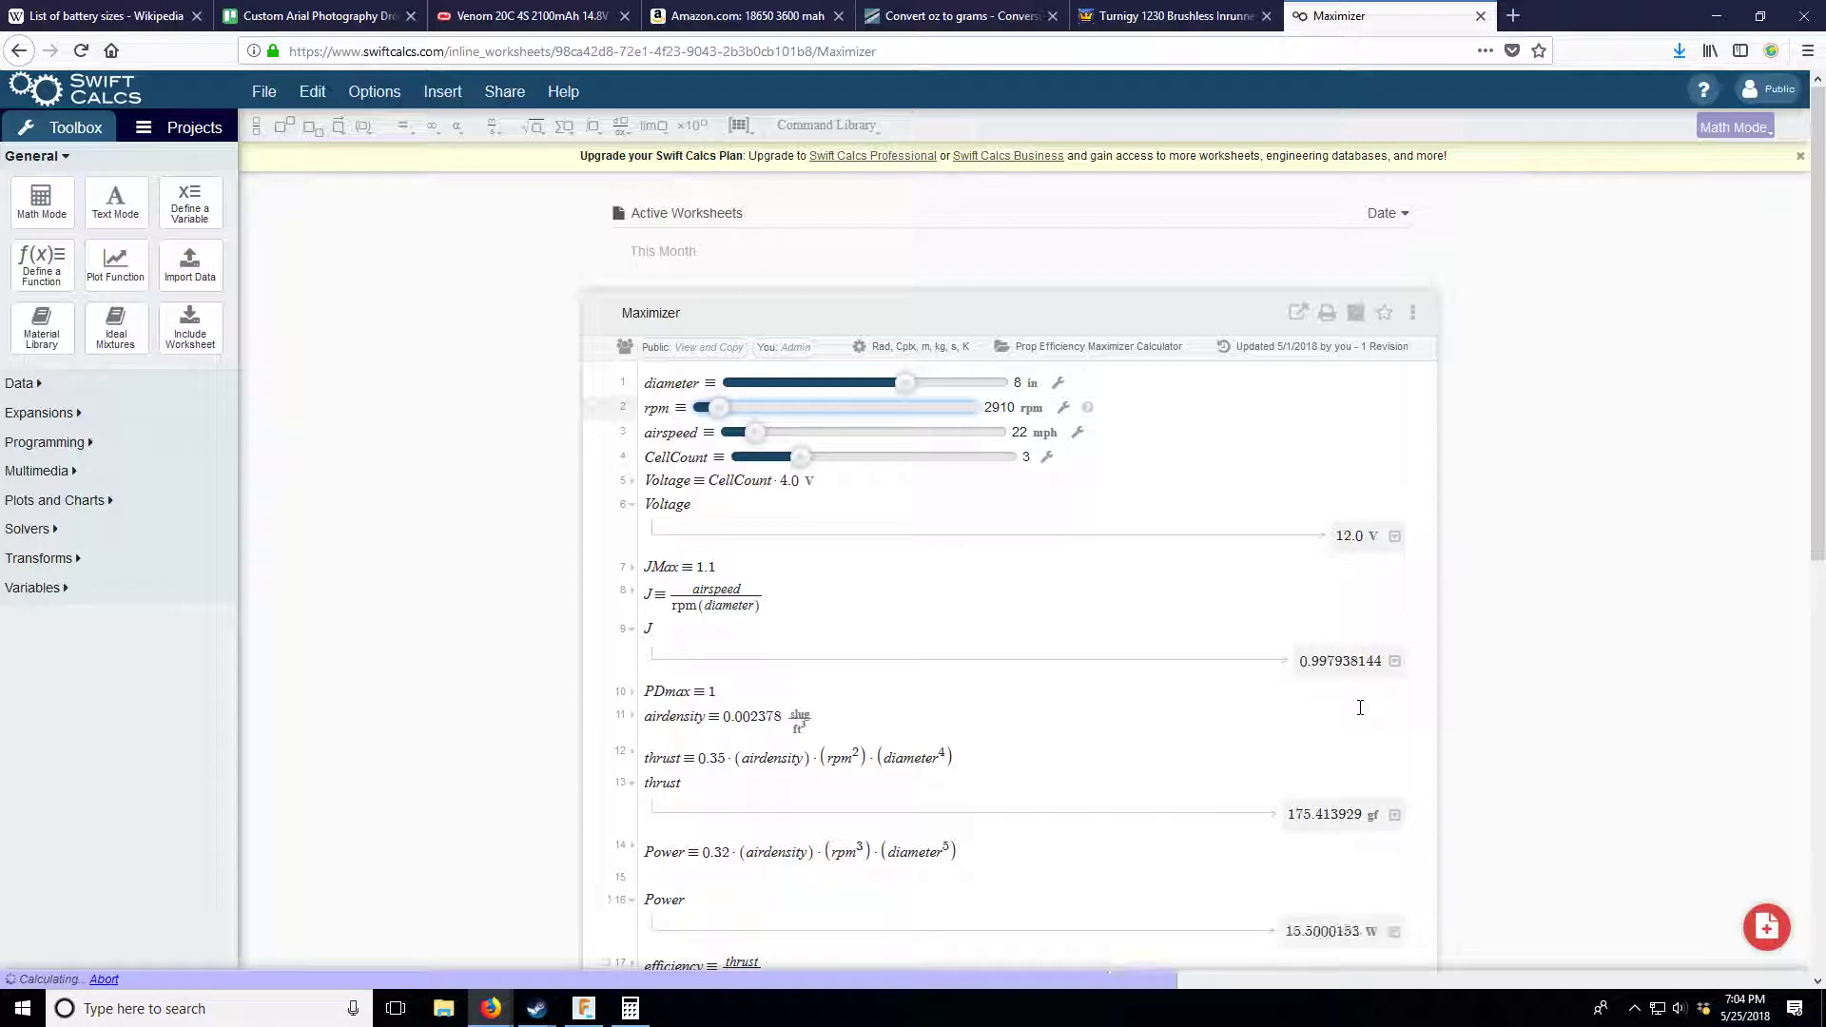
- Set the rpm slider's maximum value to 10000 for finer adjustment
click(1063, 407)
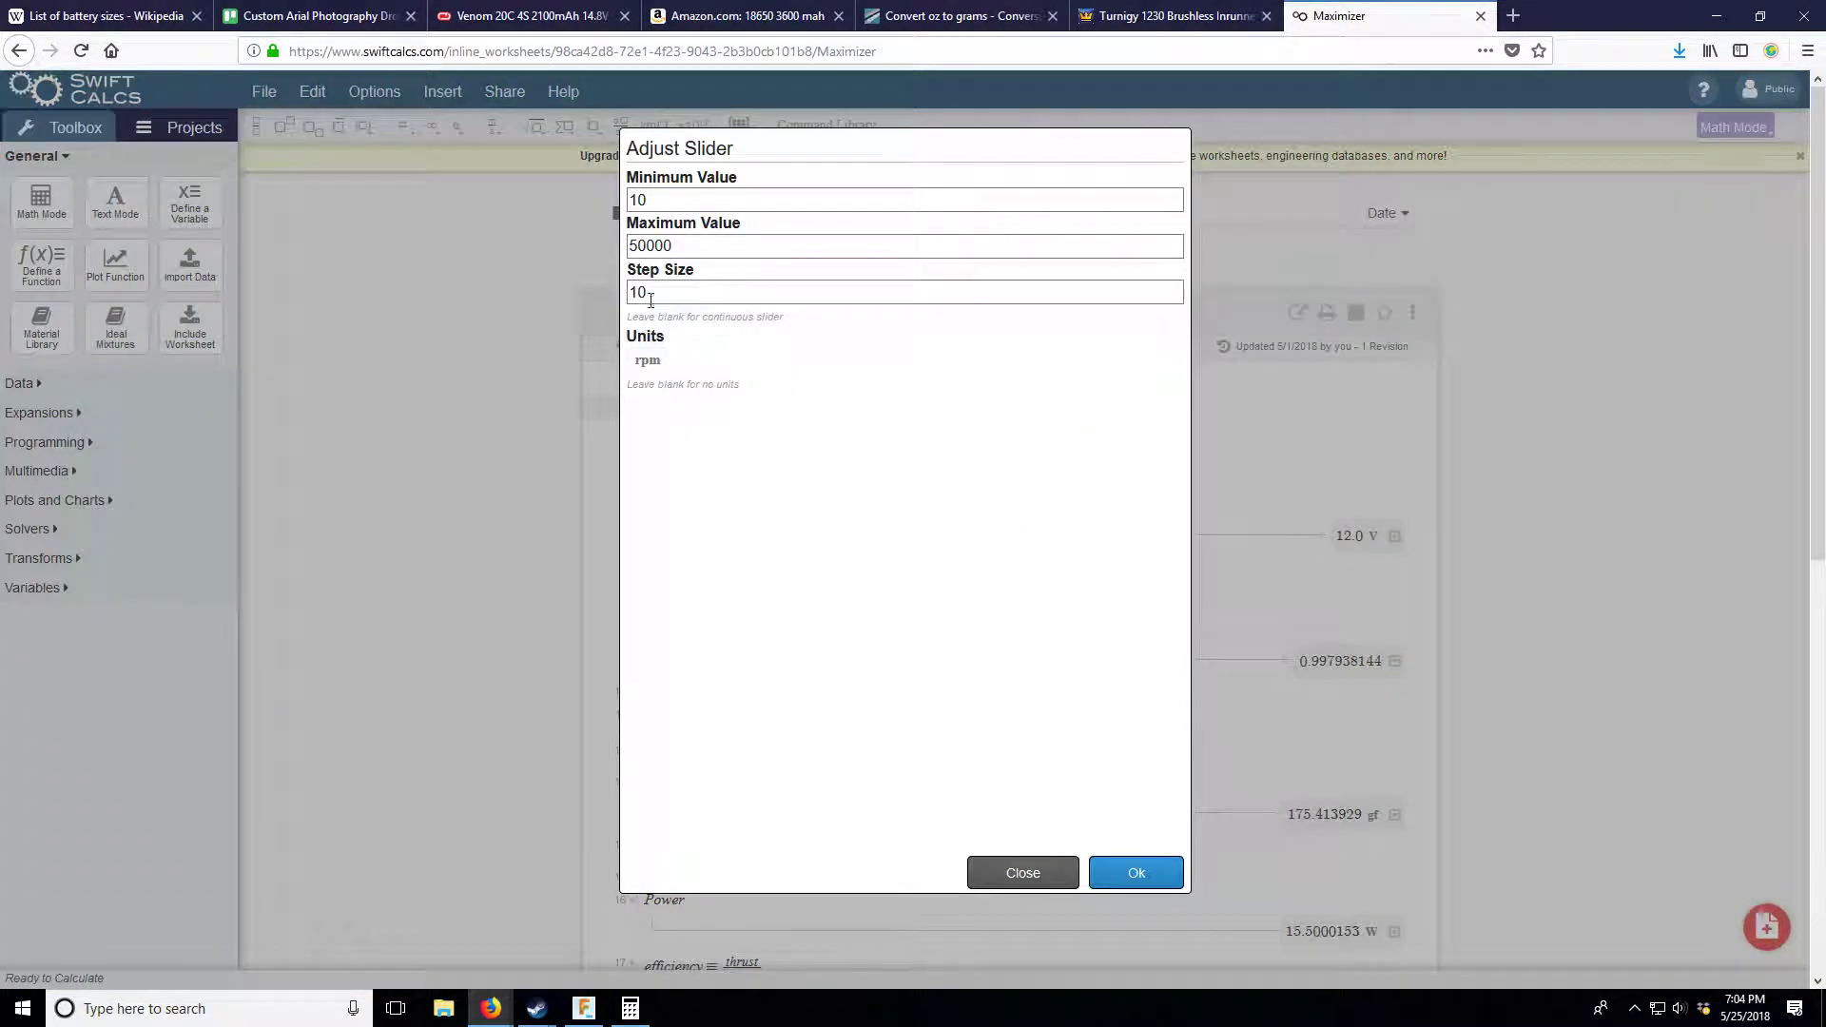
double_click(688, 251)
text(10000)
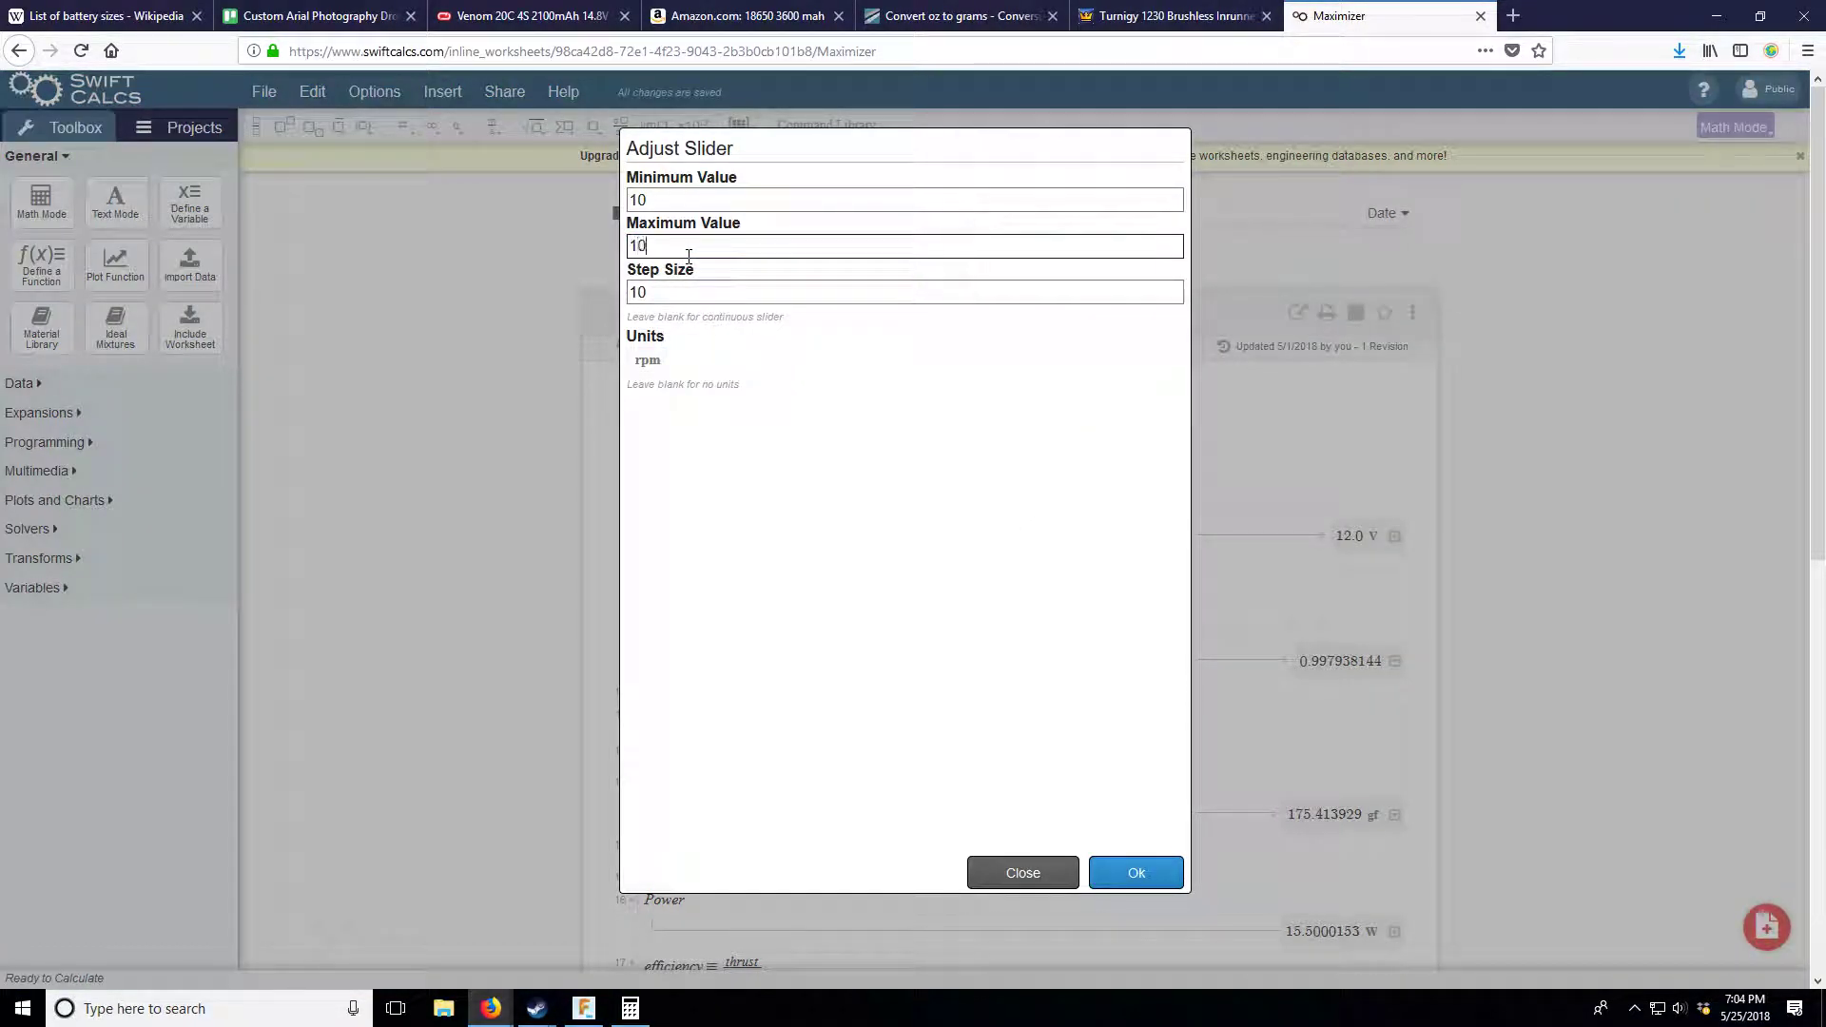
click(1137, 871)
- Fine-tune the rpm to 2640 so that J matches the JMax of 1.1
drag(772, 424, 776, 411)
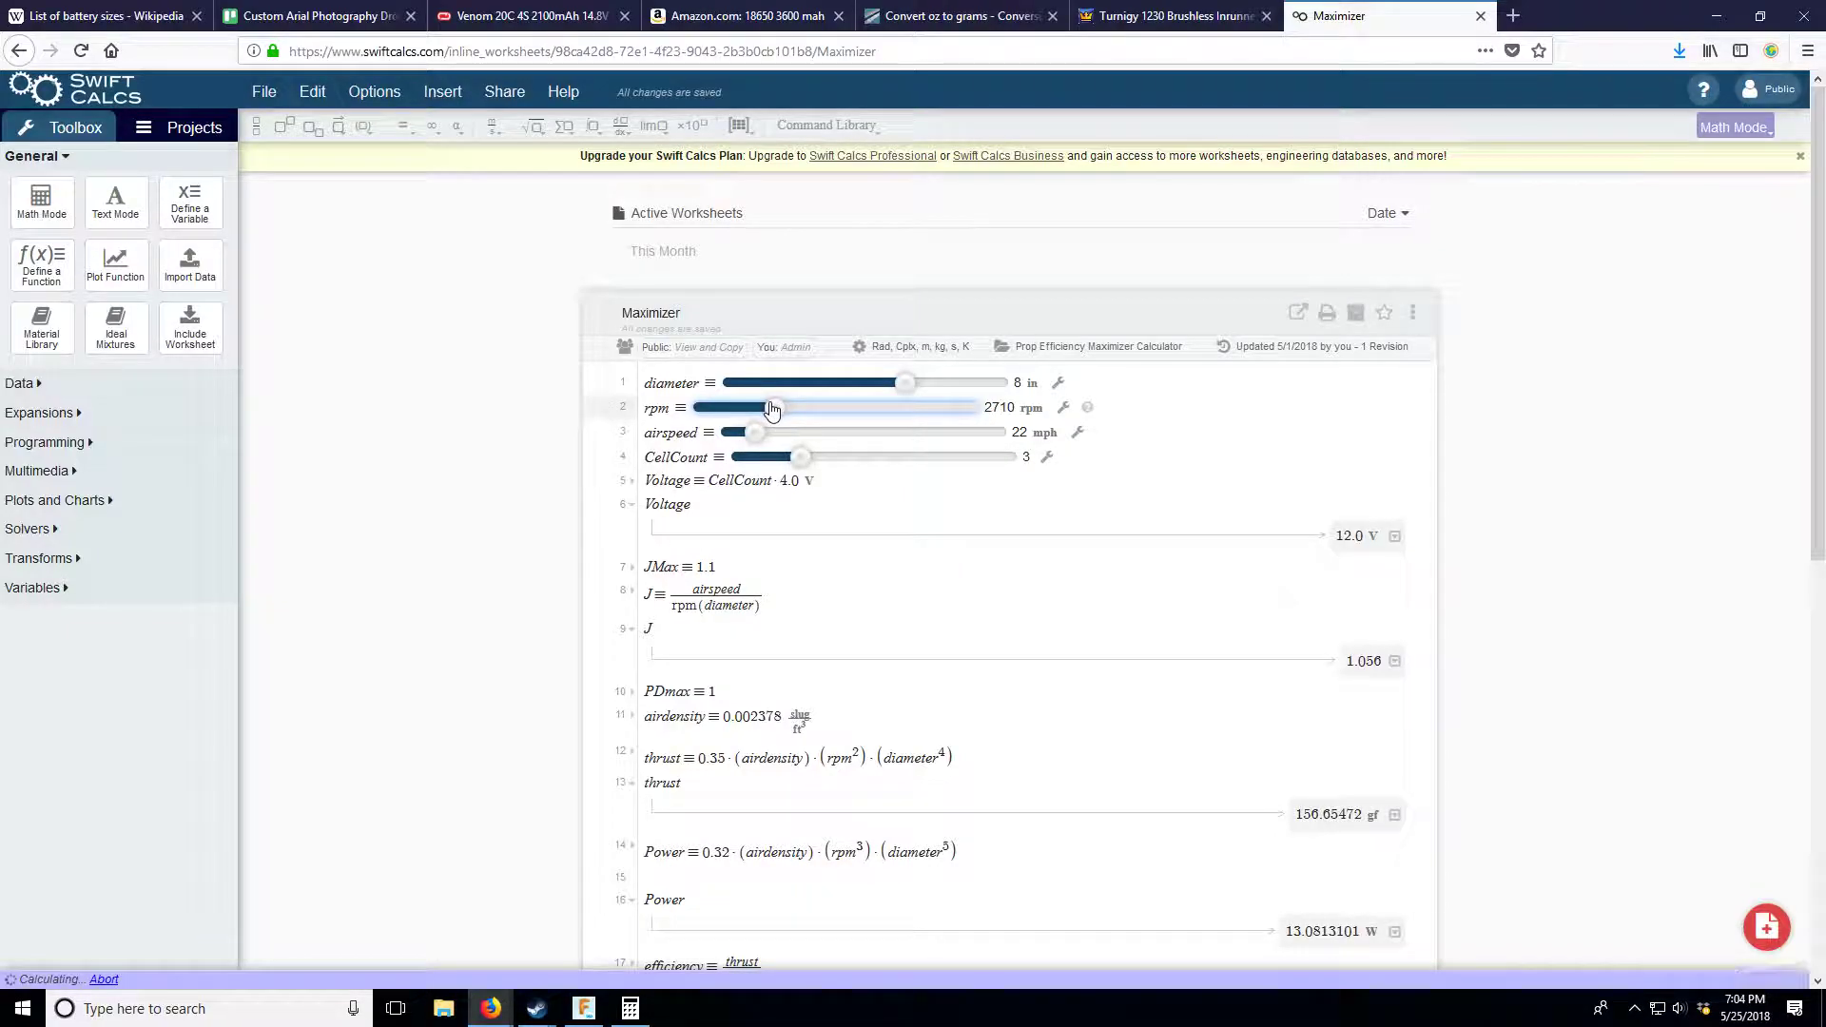
drag(772, 409, 767, 410)
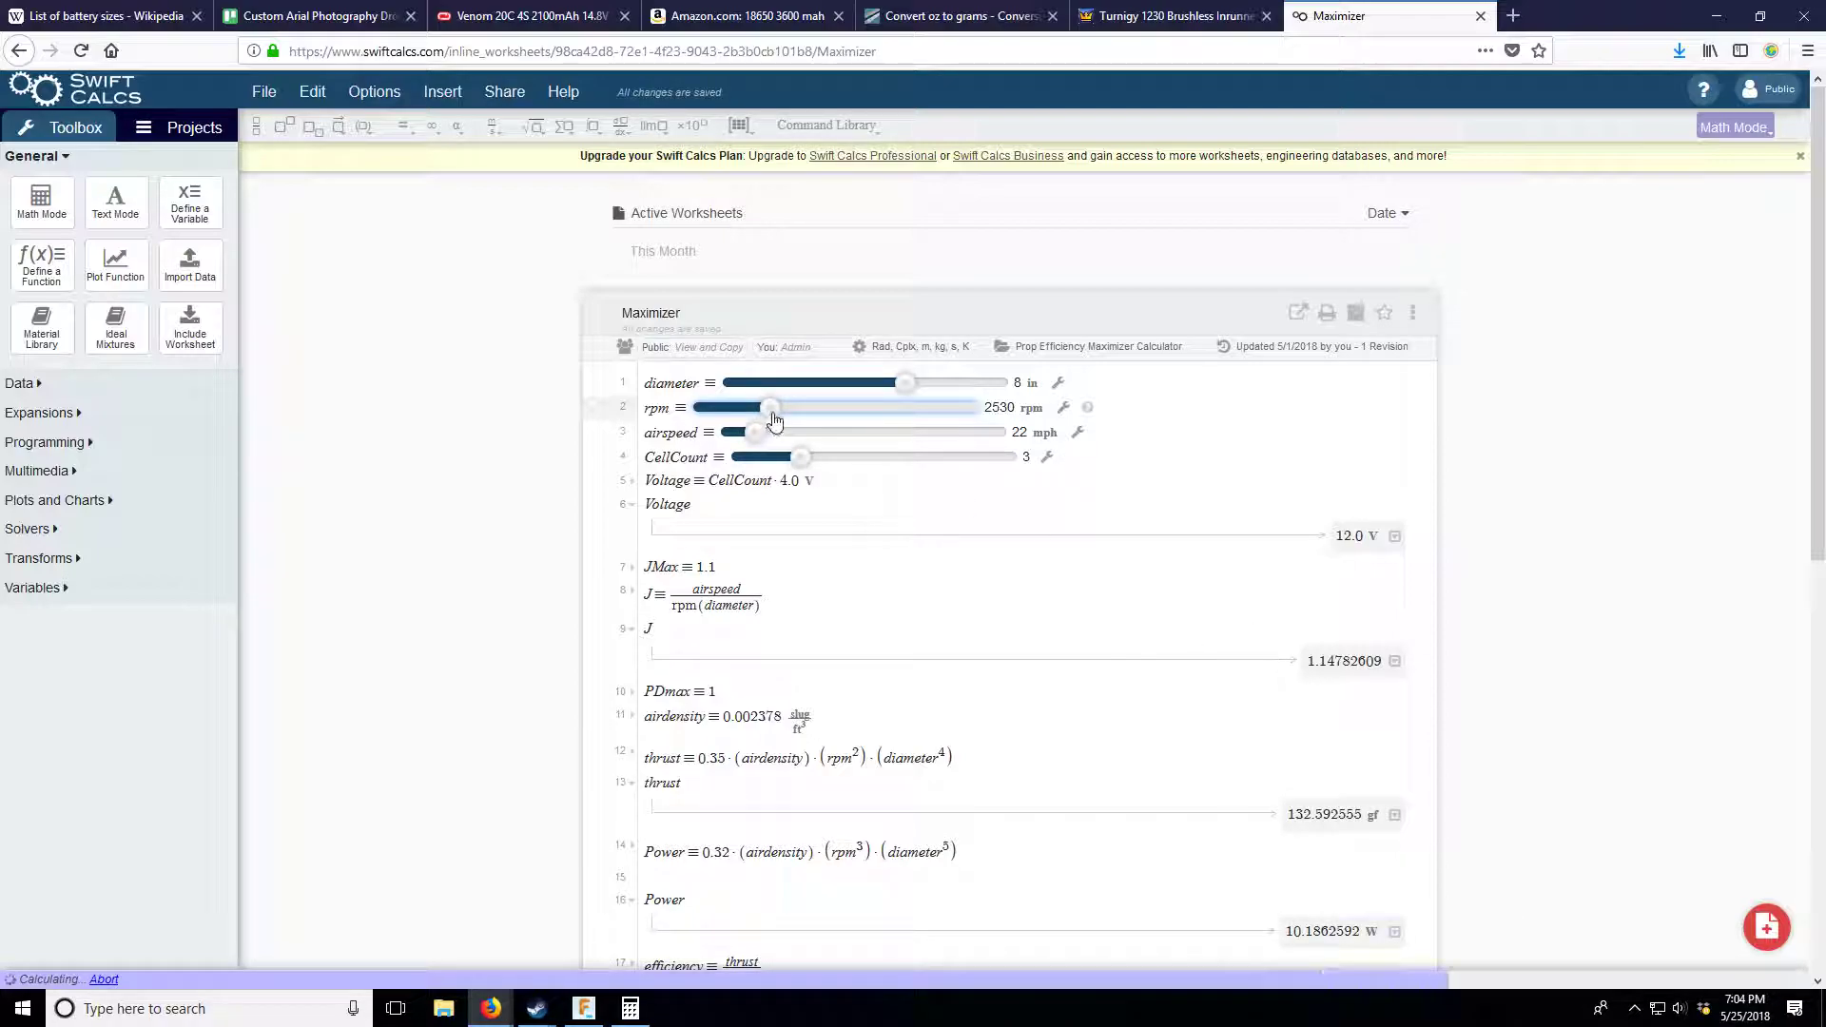
drag(772, 408, 767, 415)
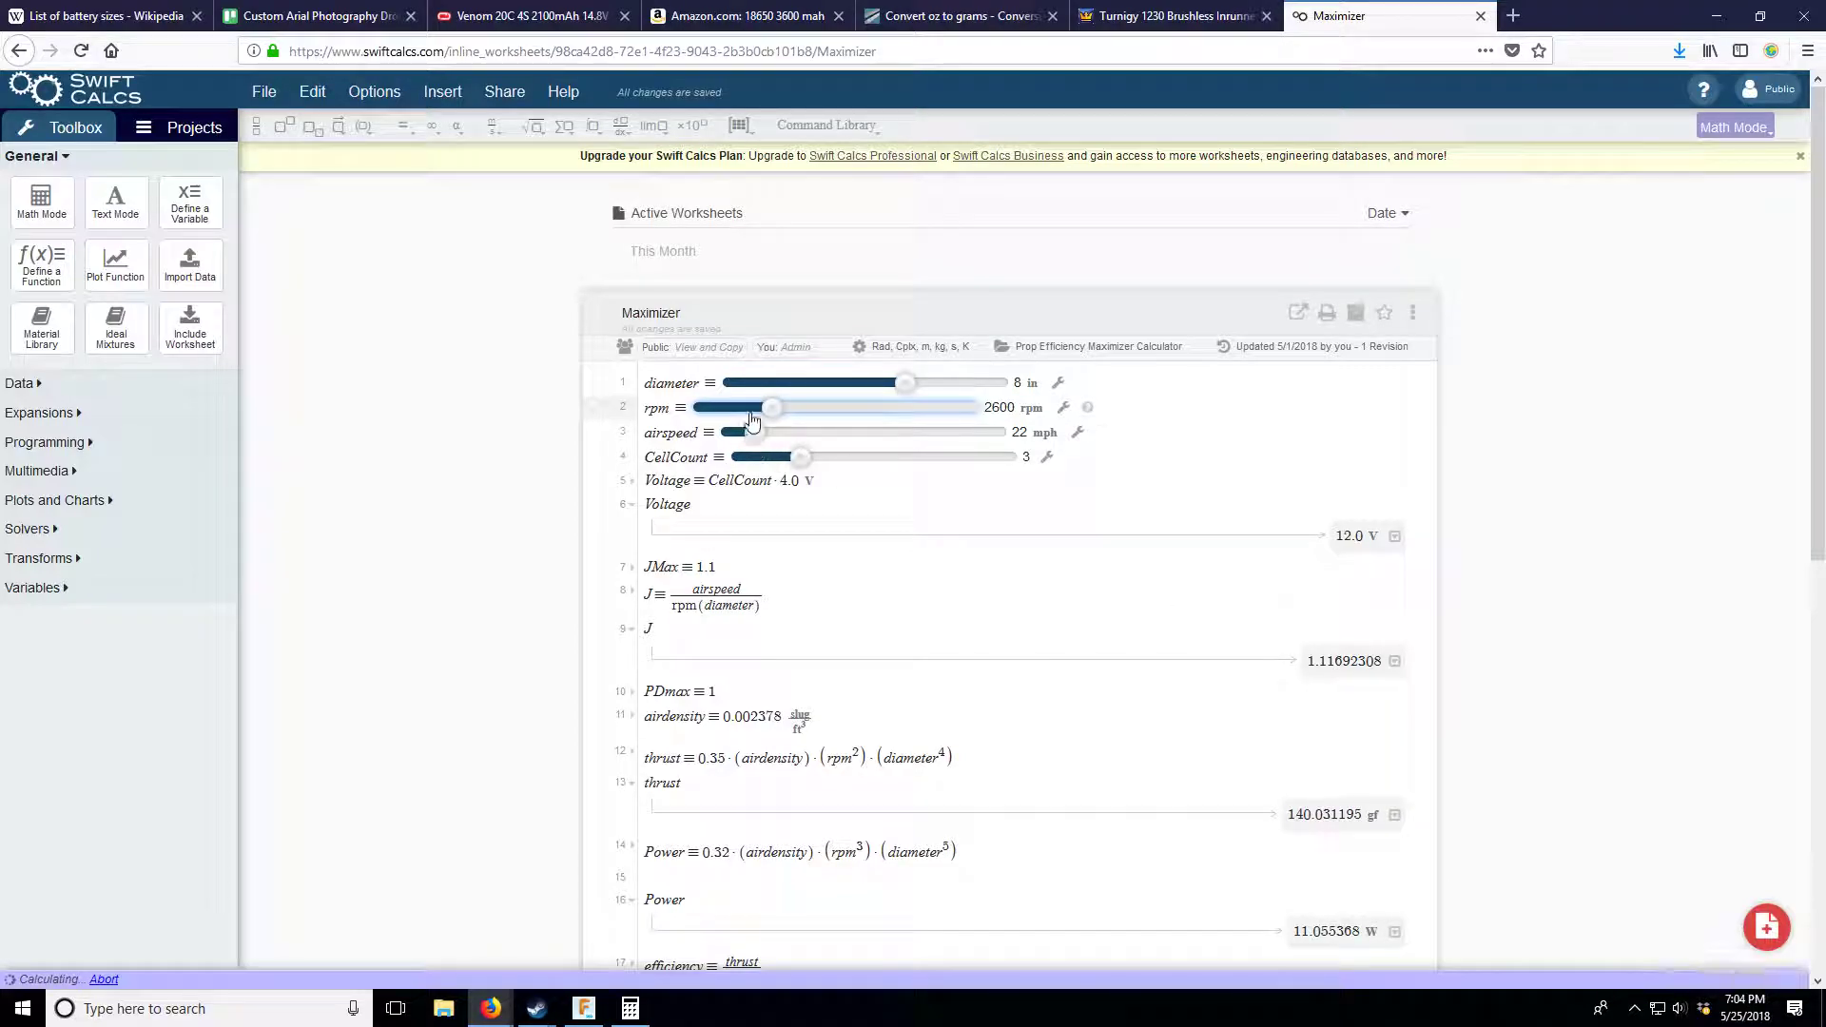
drag(770, 409, 771, 417)
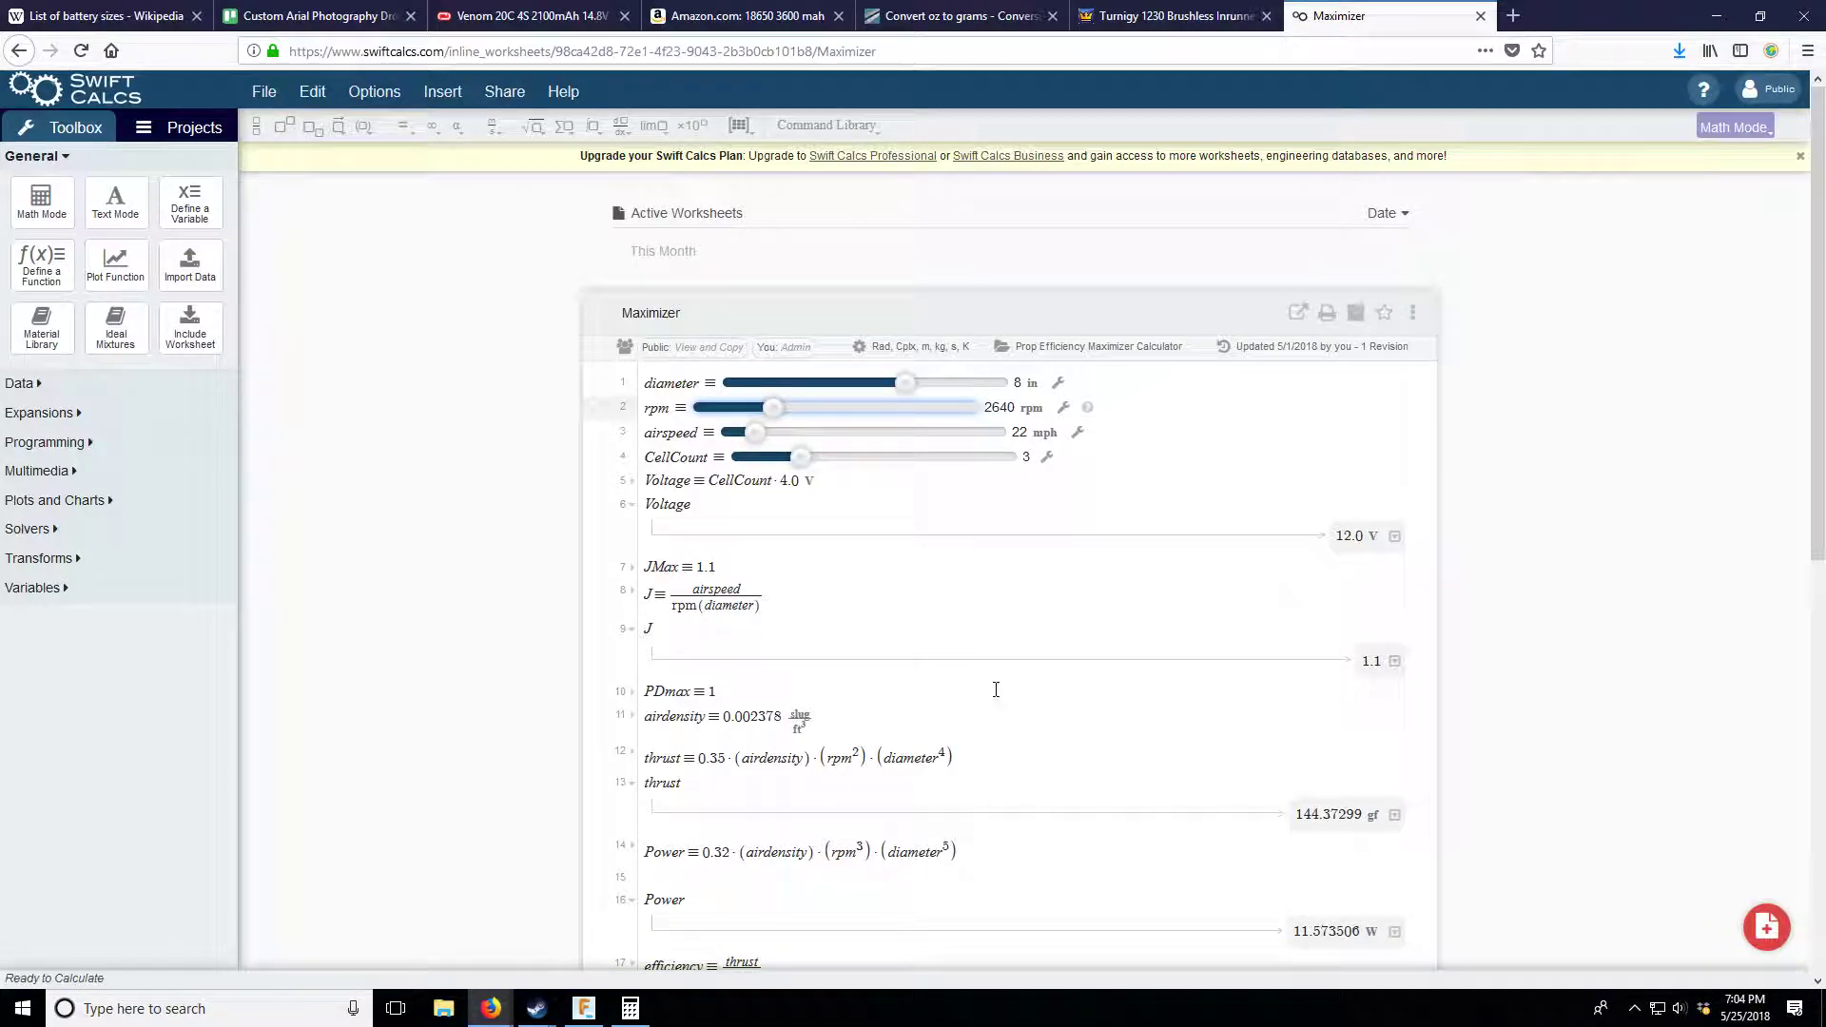
- Review the thrust, power, efficiency, amps and KV results for the 8 in propeller at 2640 rpm
click(736, 720)
click(719, 810)
scroll(719, 810, down, 3)
click(1307, 614)
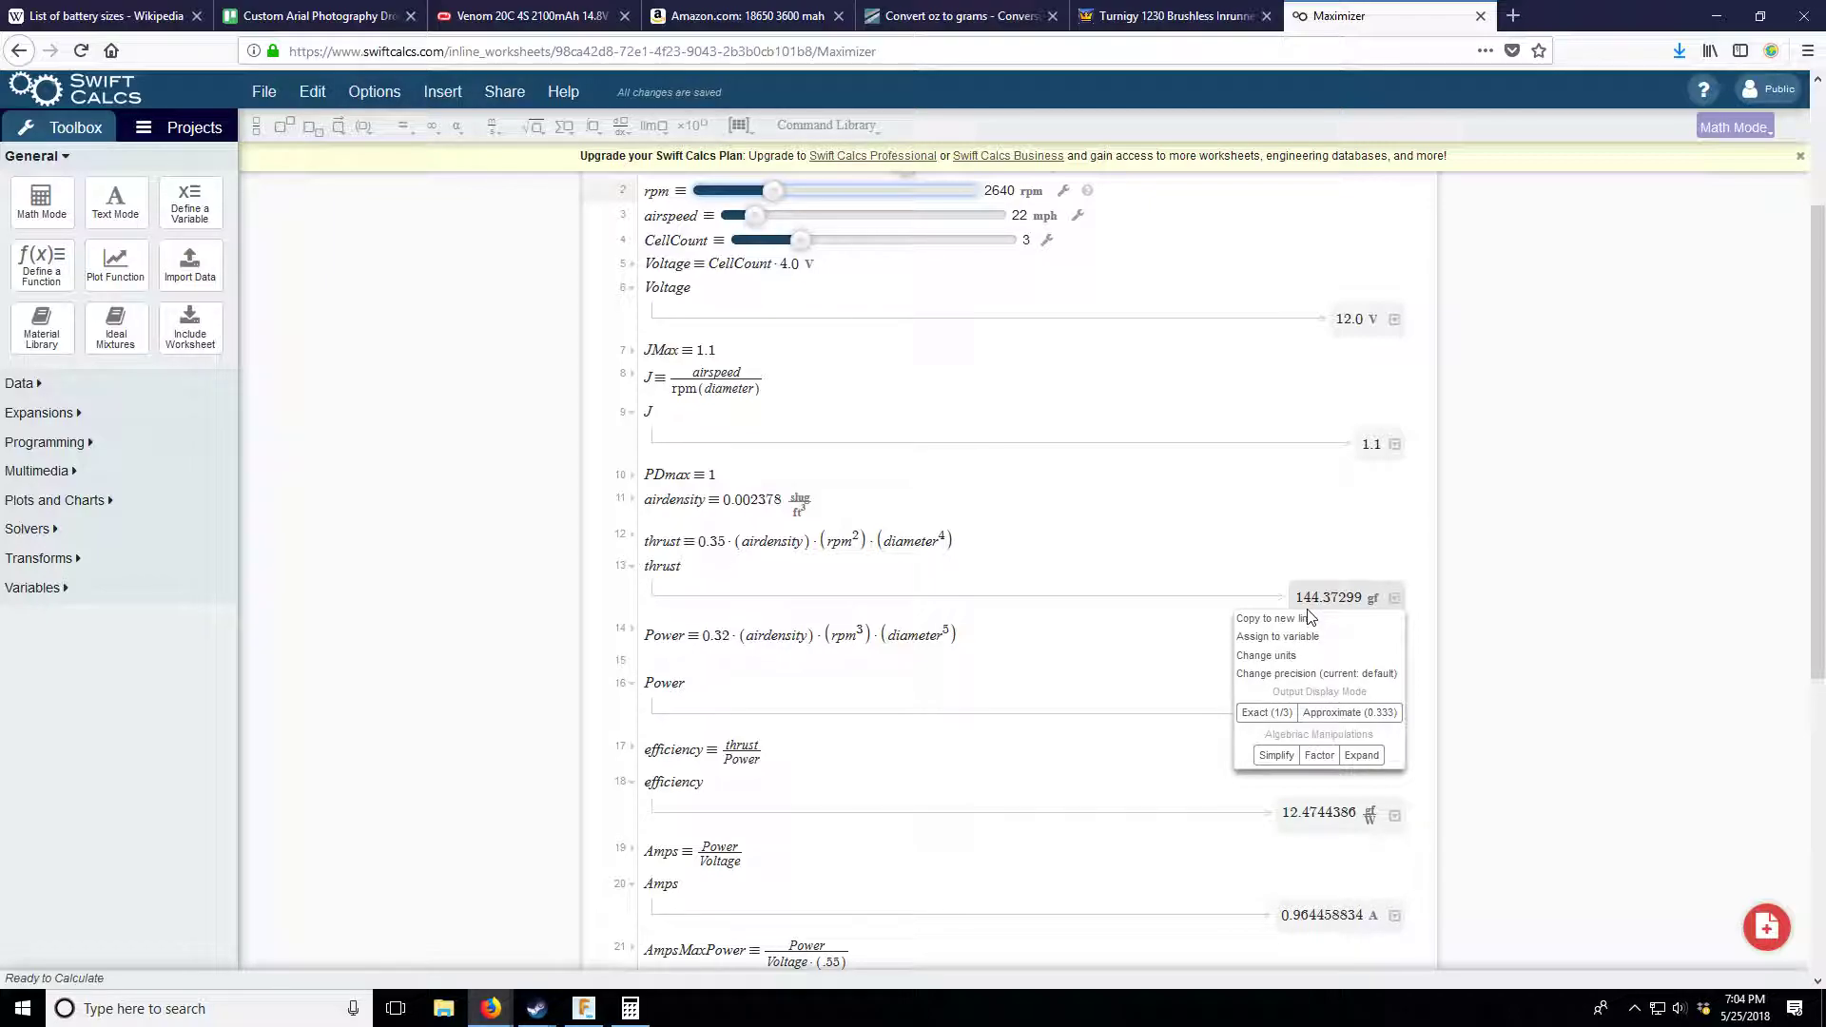
scroll(1174, 561, up, 3)
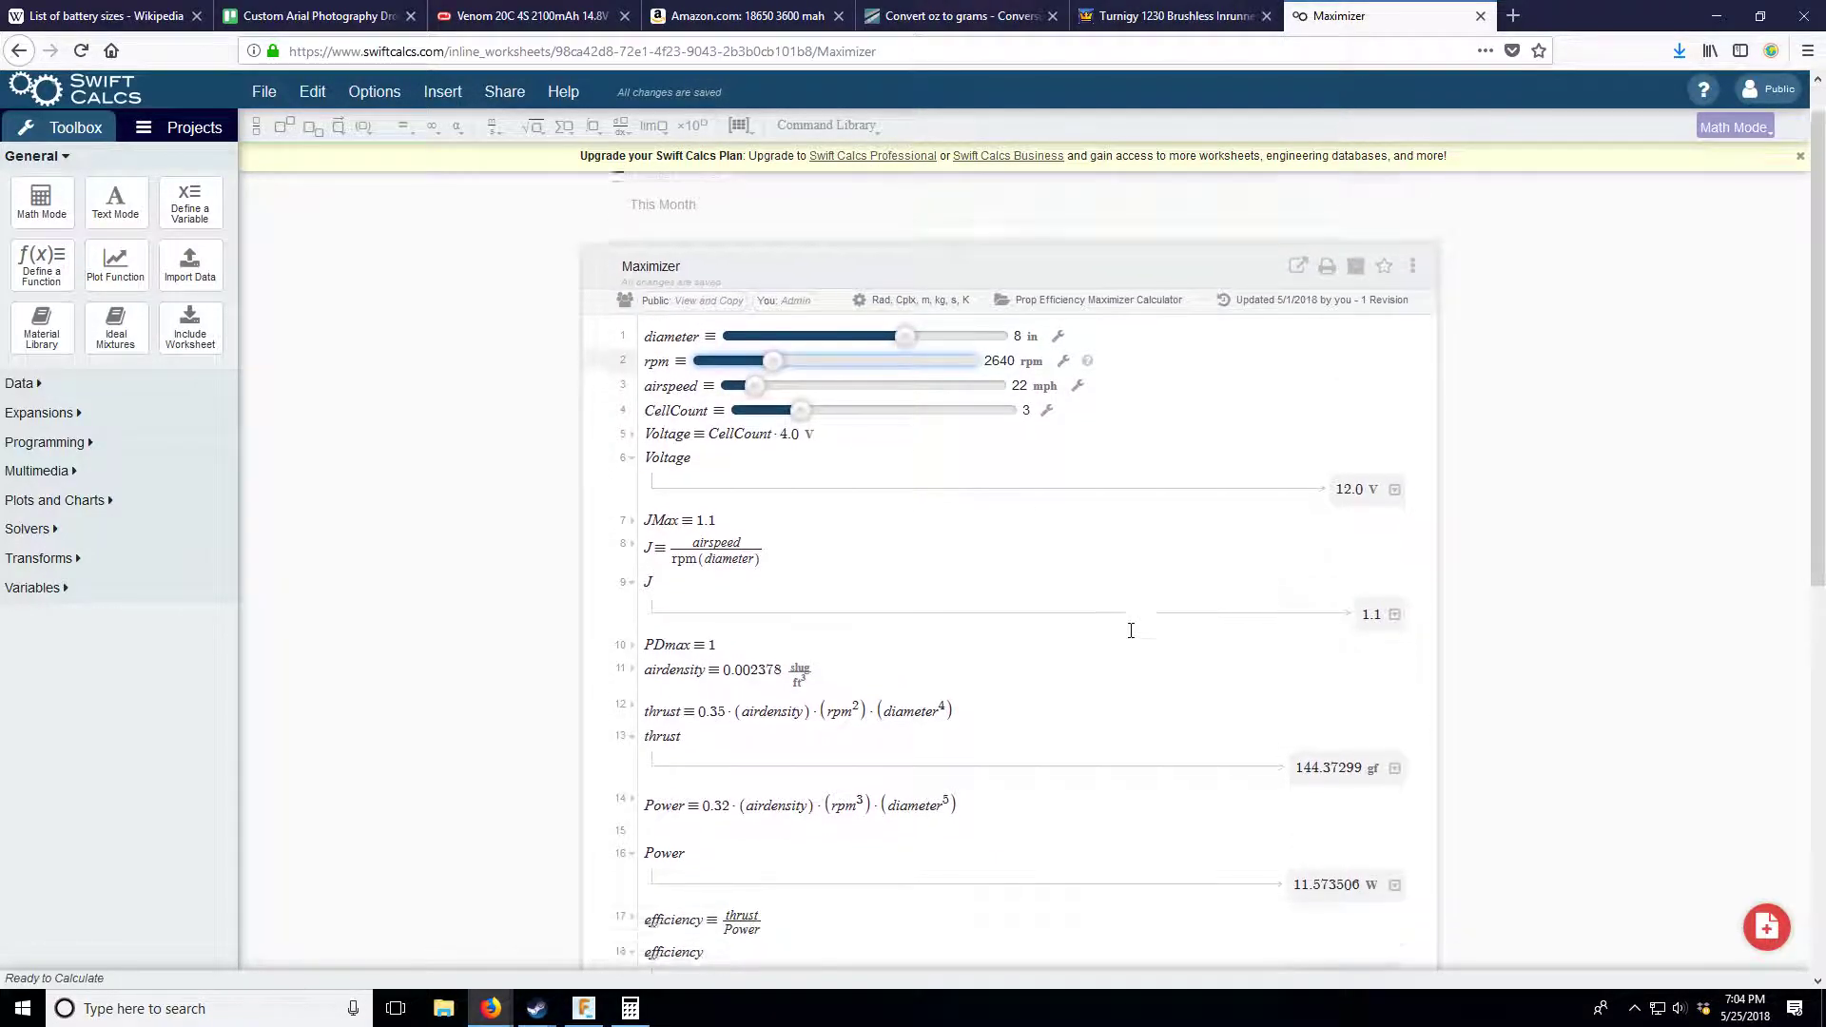
scroll(1132, 630, down, 6)
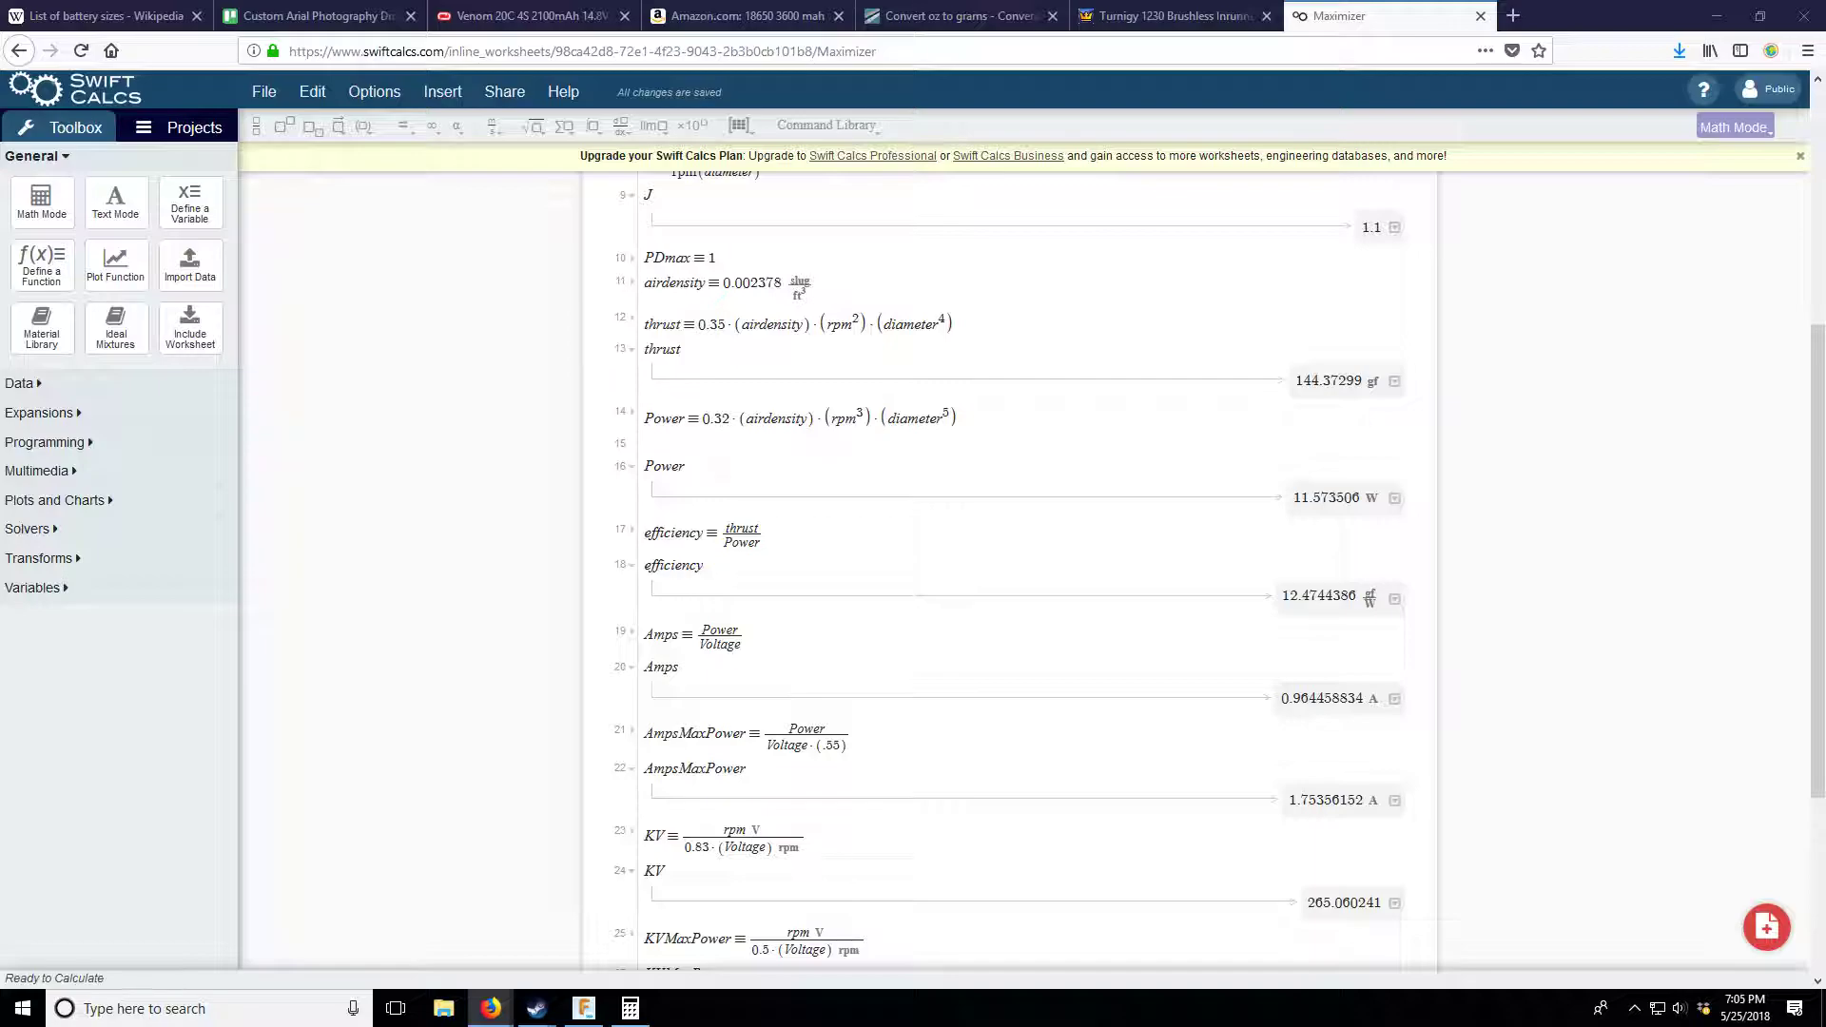
- Switch to the Custom Arial Photography Drone board in Trello and rename the Doing list as "Weight"
click(314, 15)
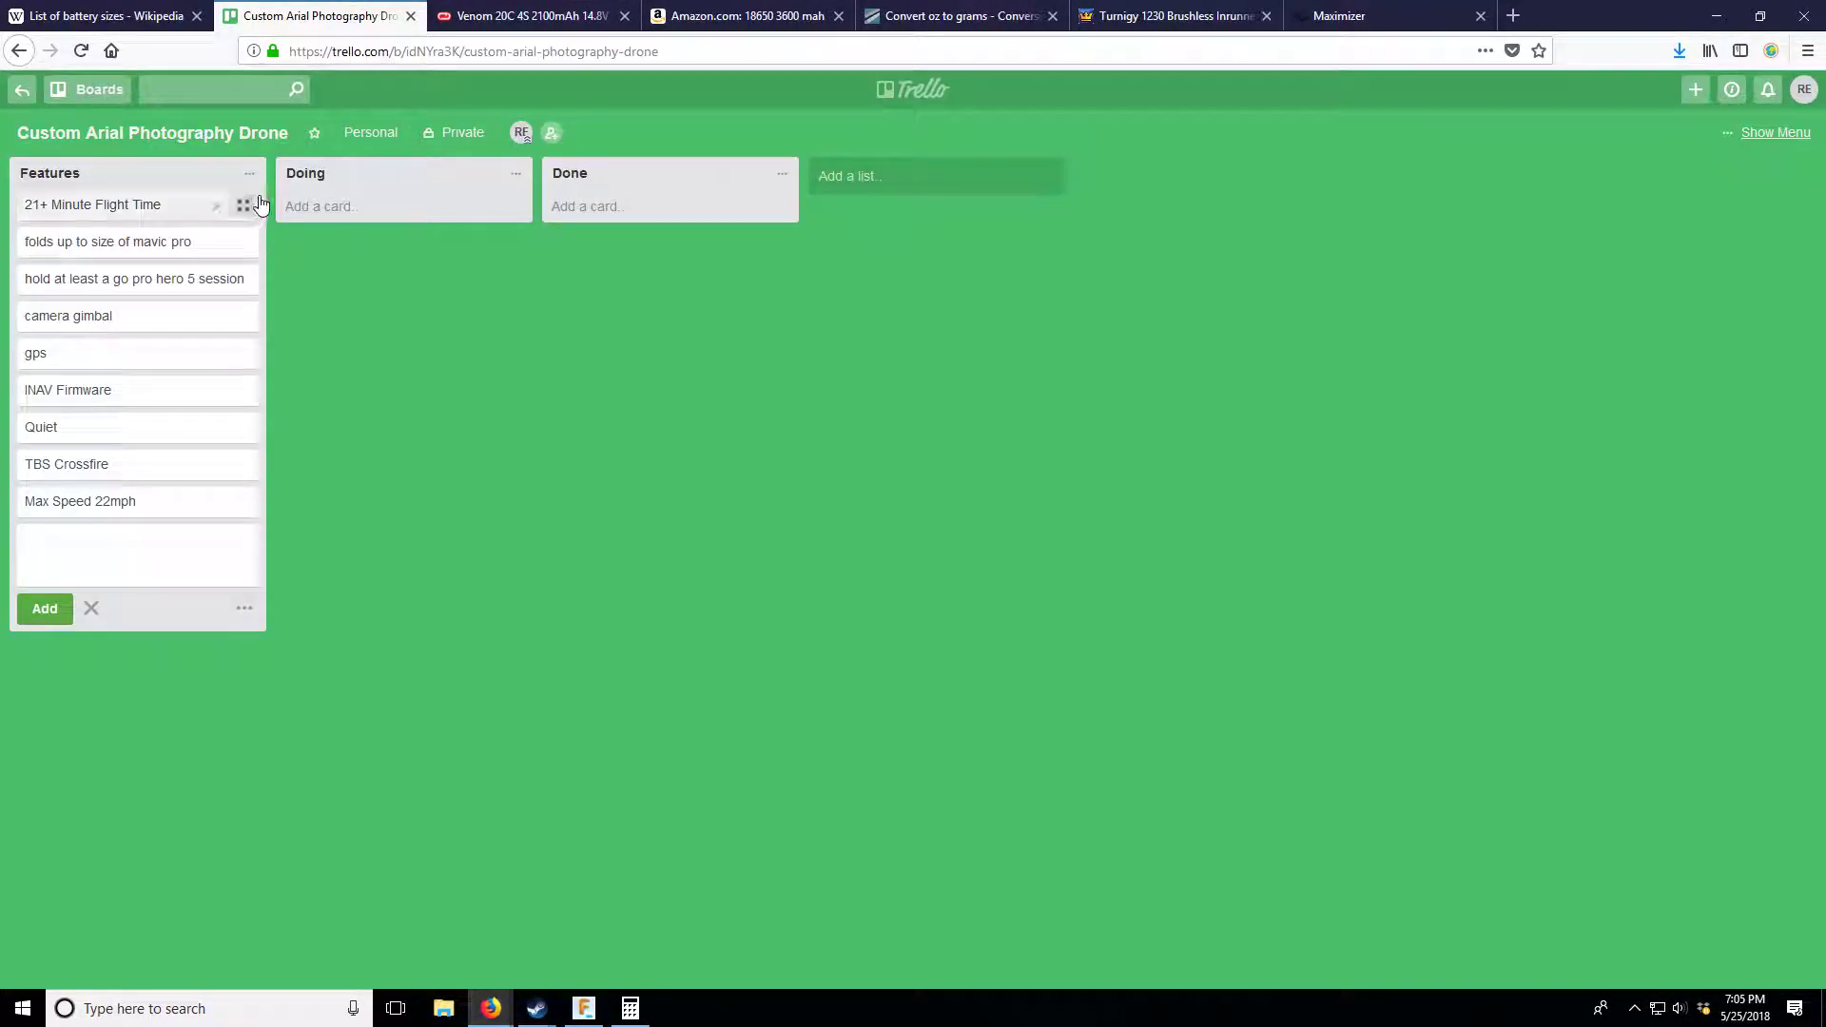
click(516, 173)
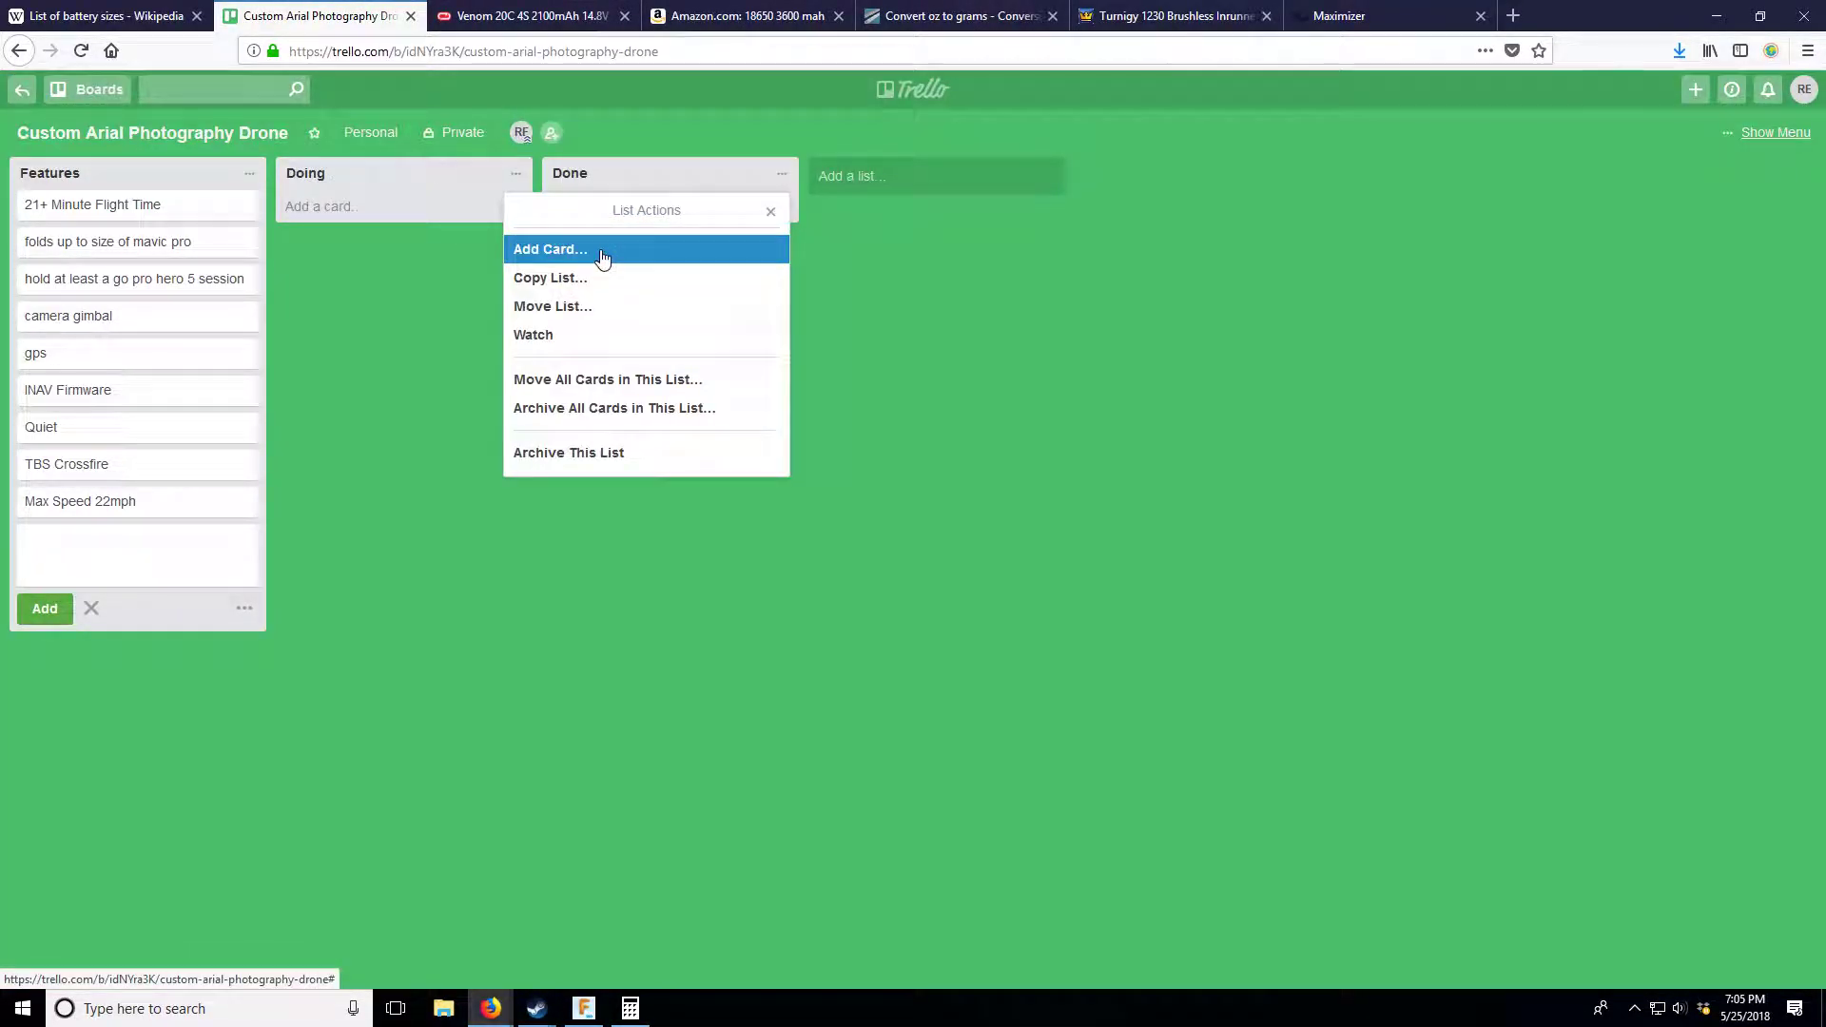
click(344, 173)
click(340, 173)
text(Wi)
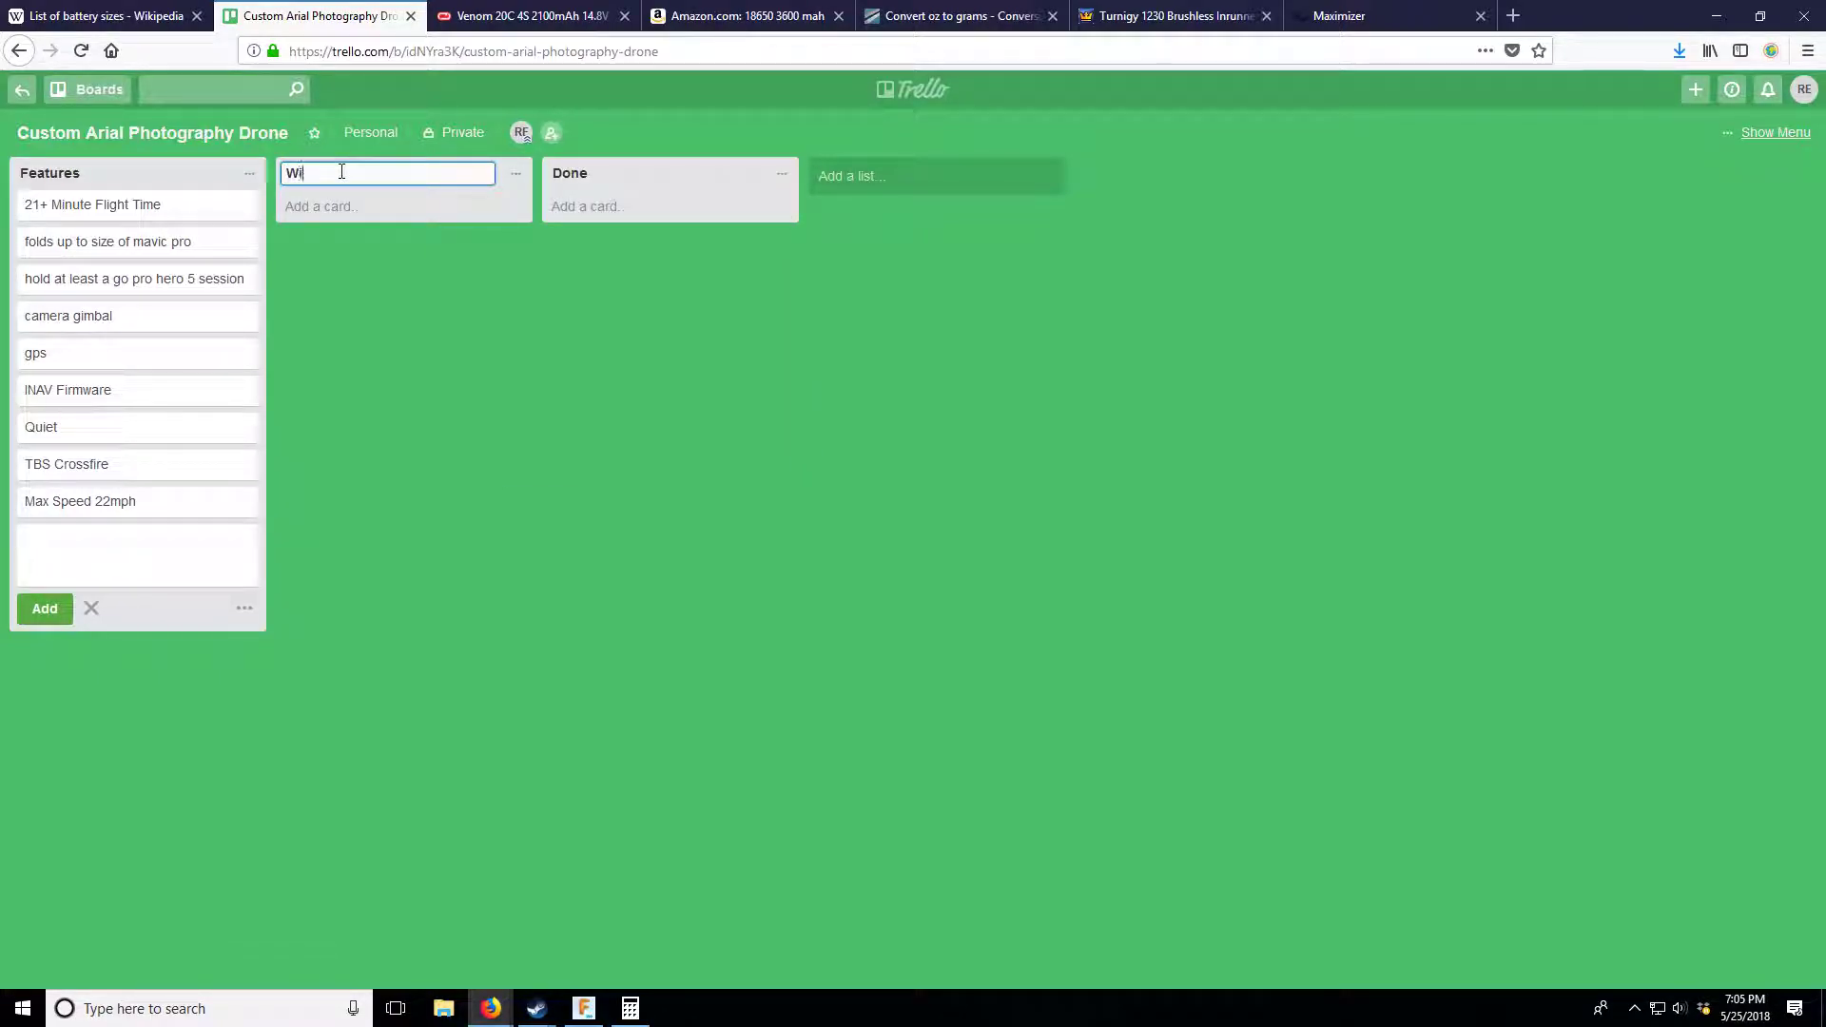
text(eight)
- Add a card reading "150 gram battery: li ion 3s" to the Weight list
click(417, 209)
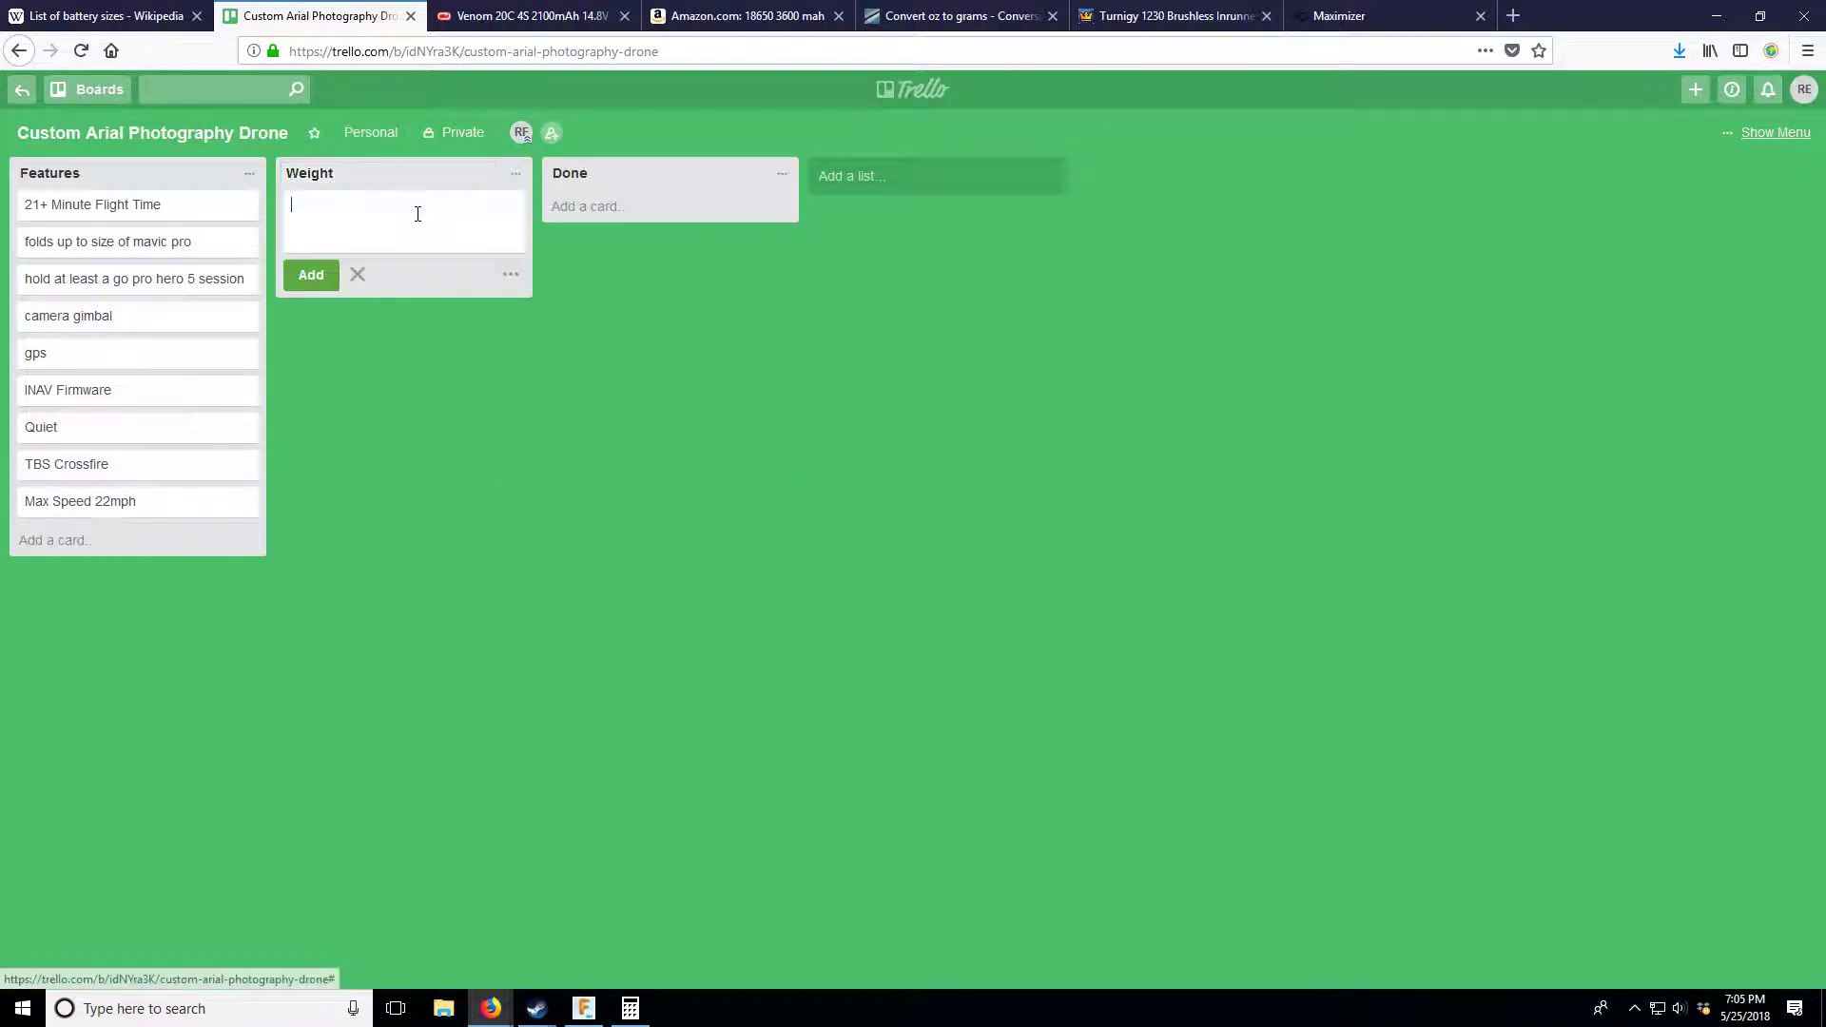
text(200 gr)
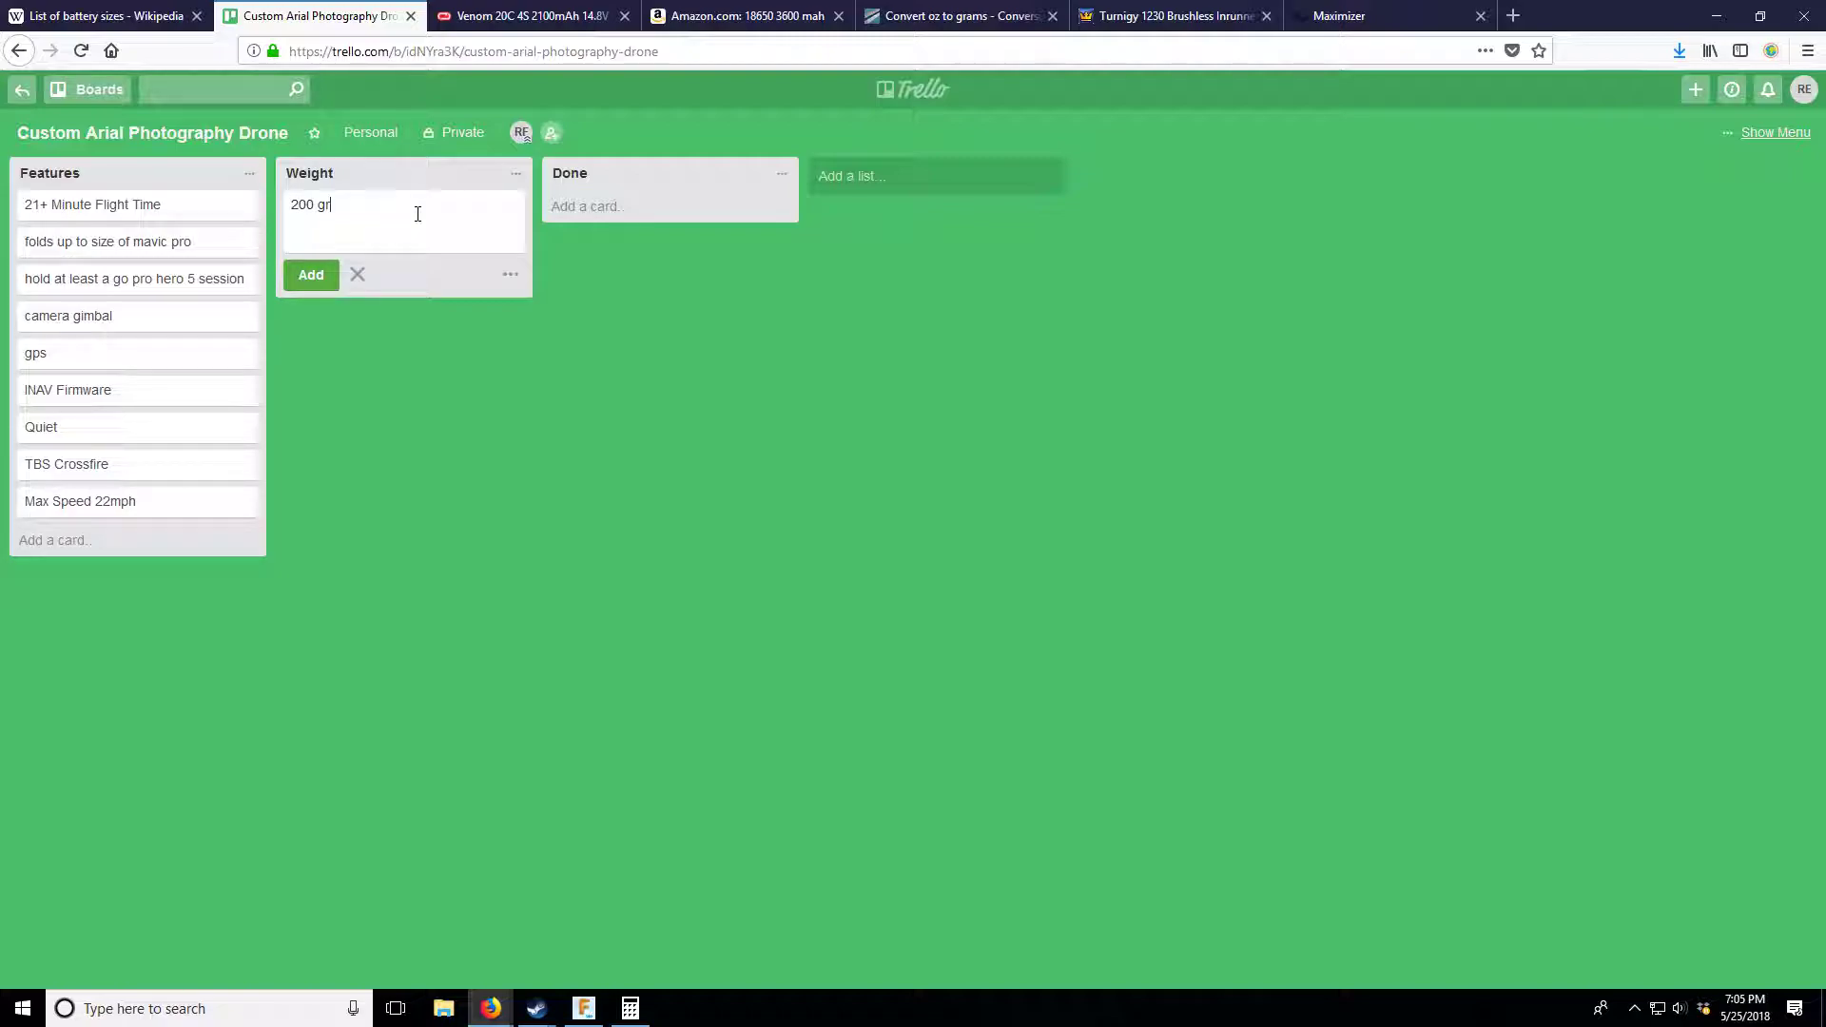
key(BackSpace)
key(BackSpace)
key(BackSpace)
key(BackSpace)
key(BackSpace)
key(BackSpace)
text(150 gram battery : li ion 3 c)
key(BackSpace)
key(BackSpace)
text(s 5000)
key(BackSpace)
key(BackSpace)
key(BackSpace)
key(BackSpace)
key(BackSpace)
click(309, 276)
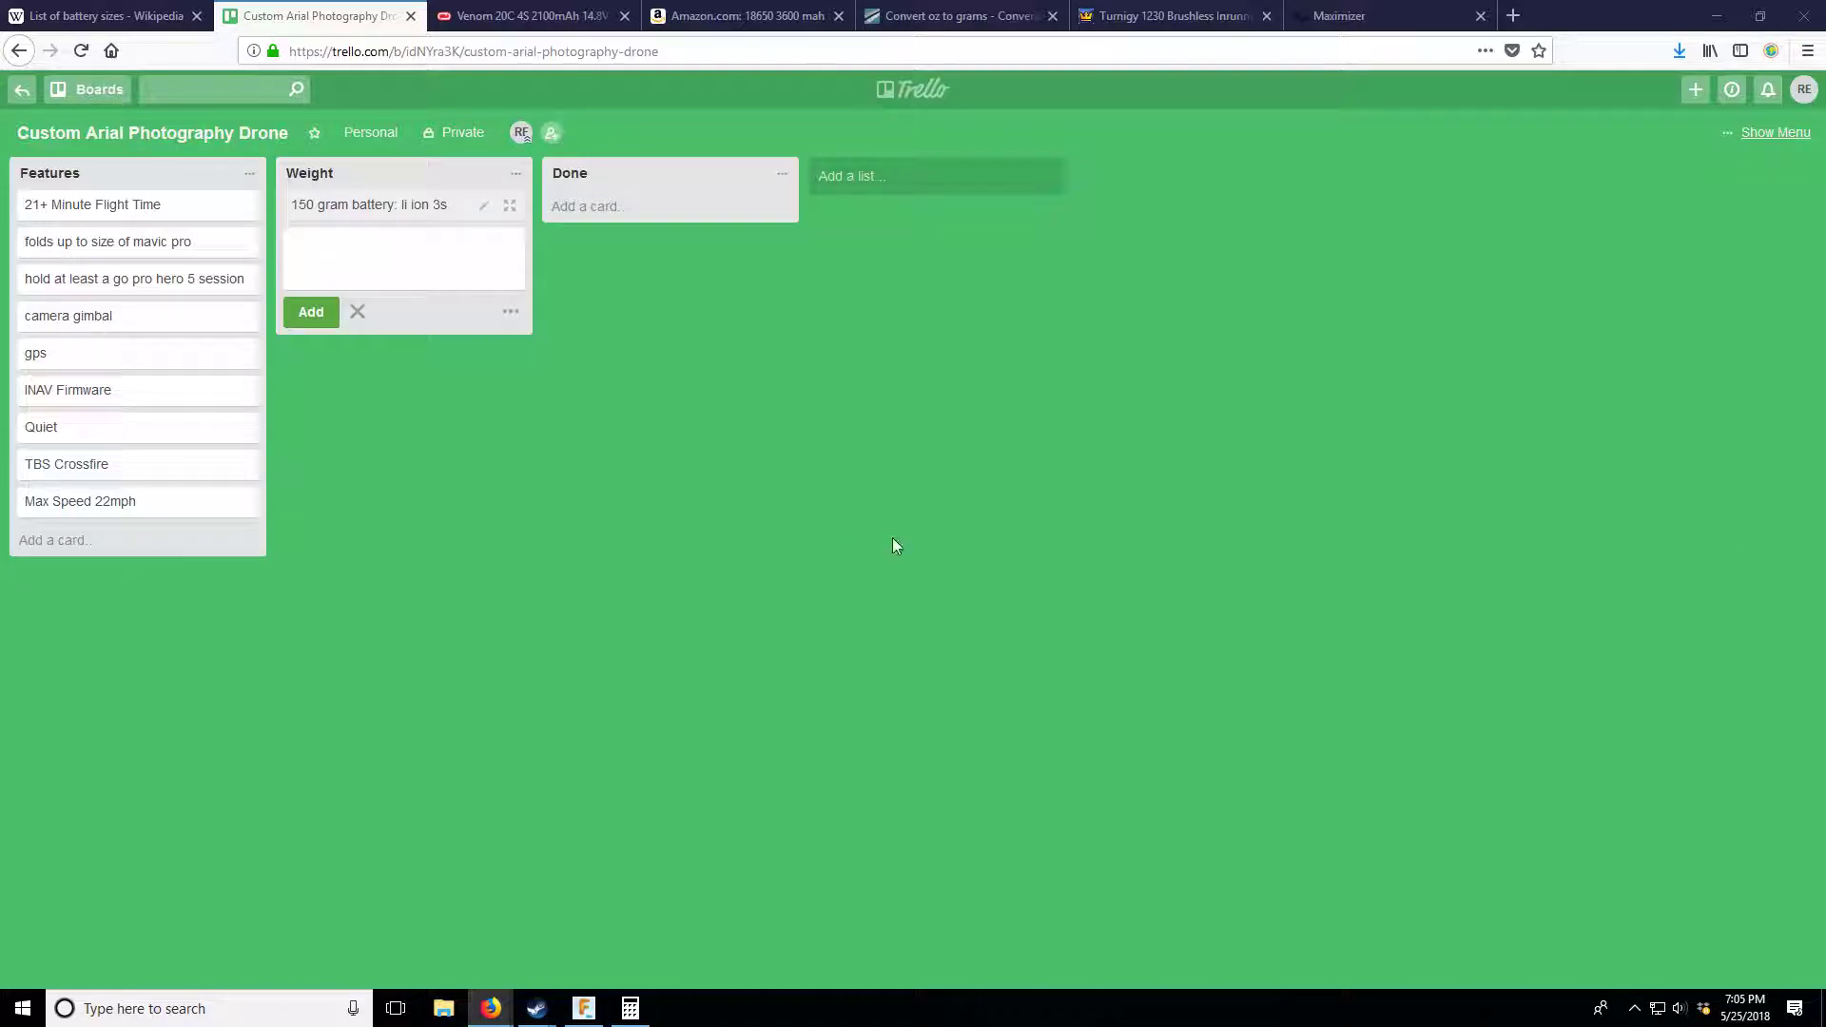
- Add a "Hero 5 Session 73g" card to the Weight list and switch to the Venom 20C 4S 2100mAh battery page
text(Hero 5 Session 73g)
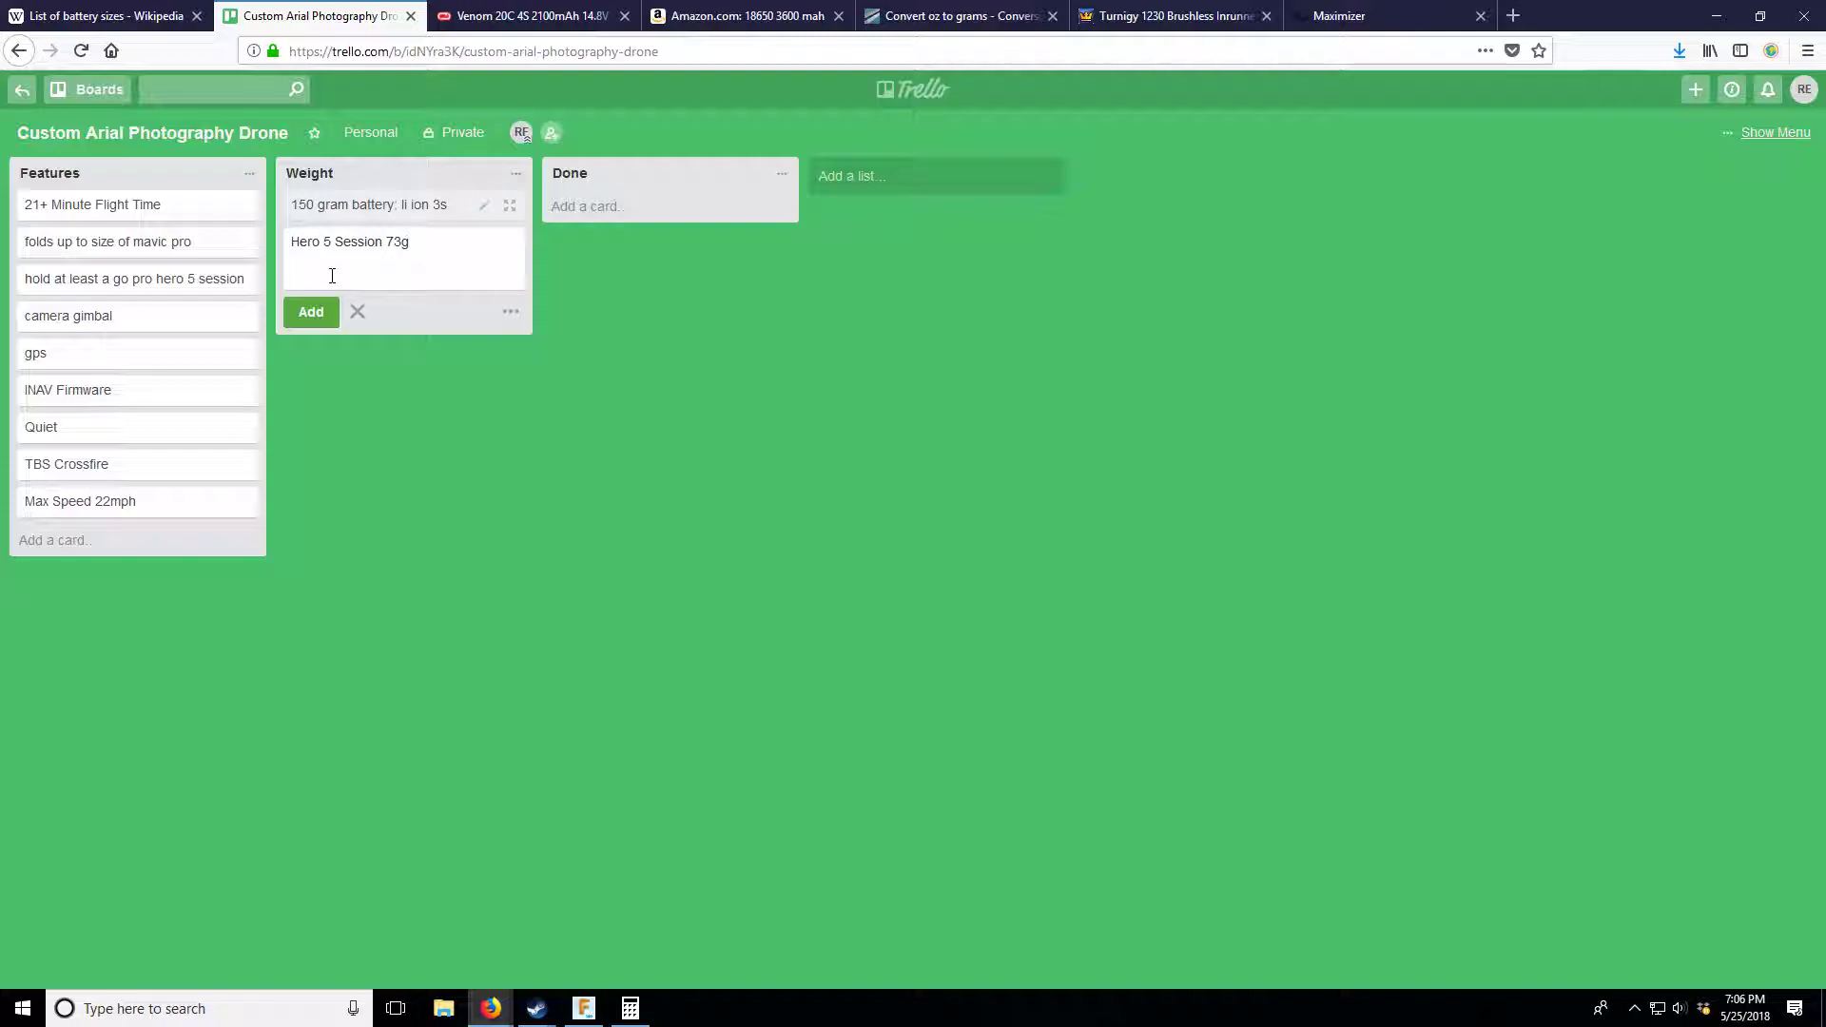
click(311, 312)
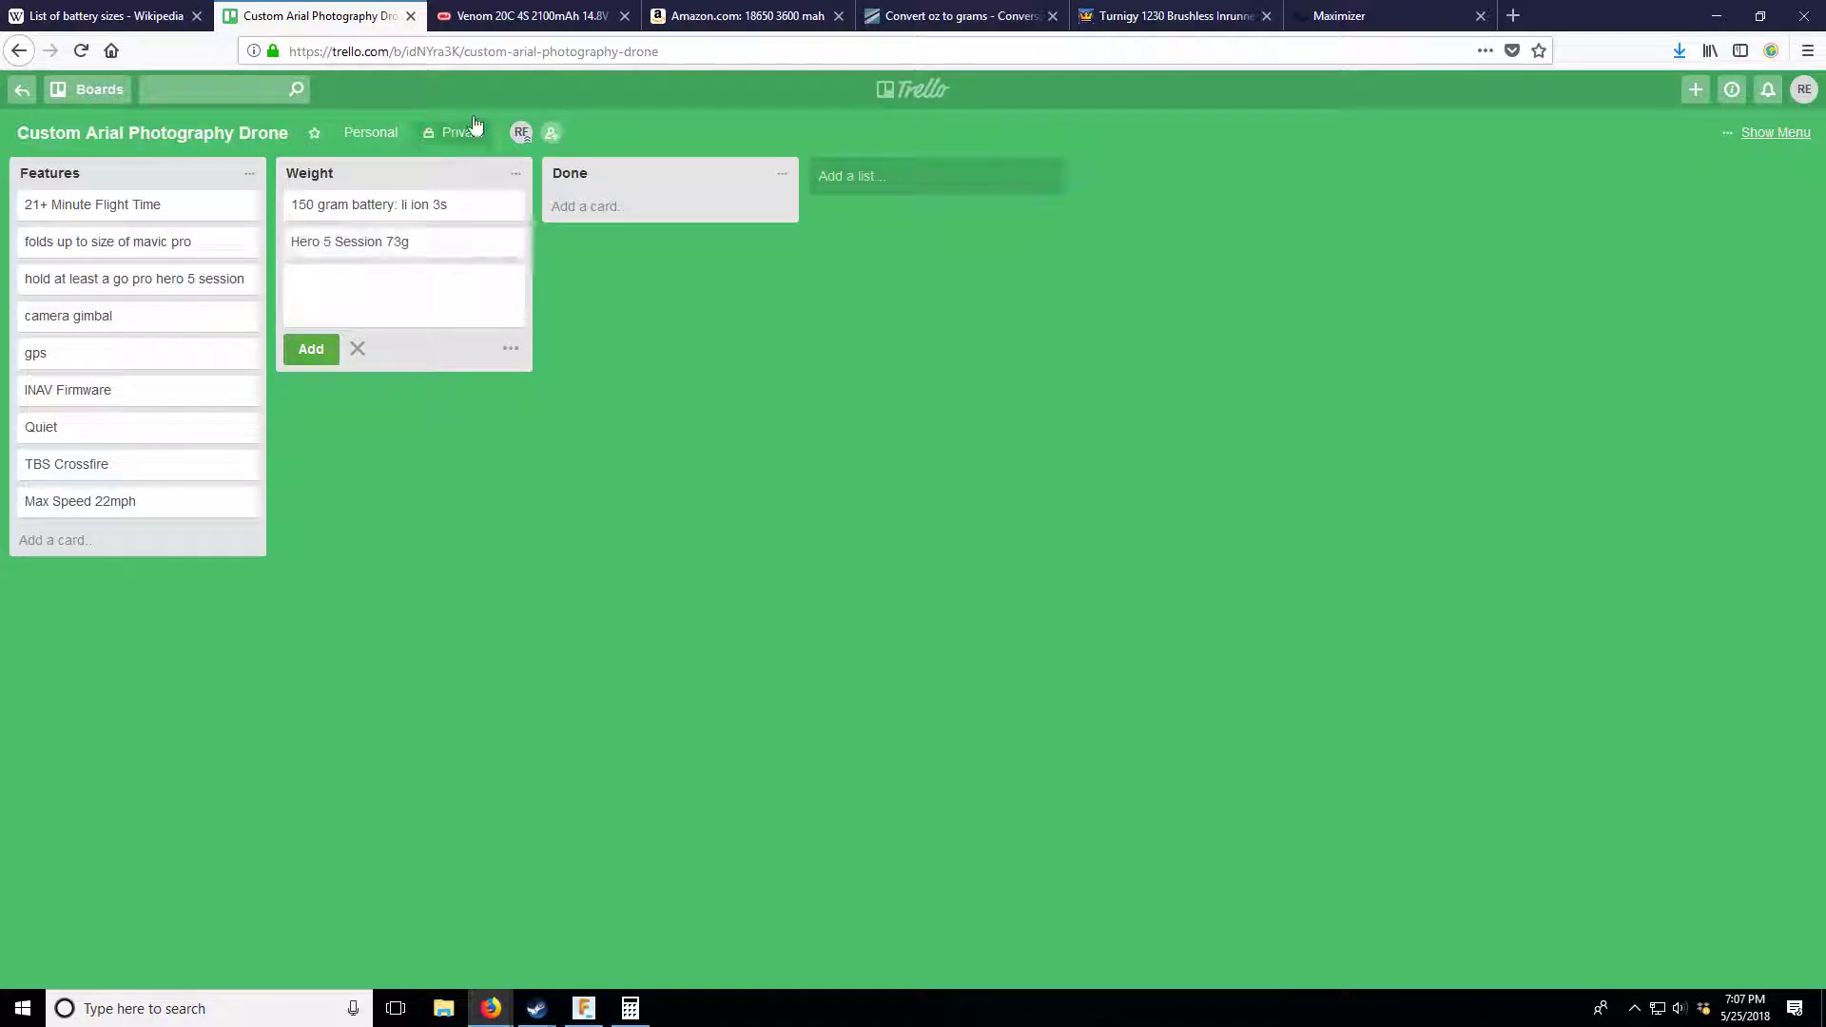
click(550, 15)
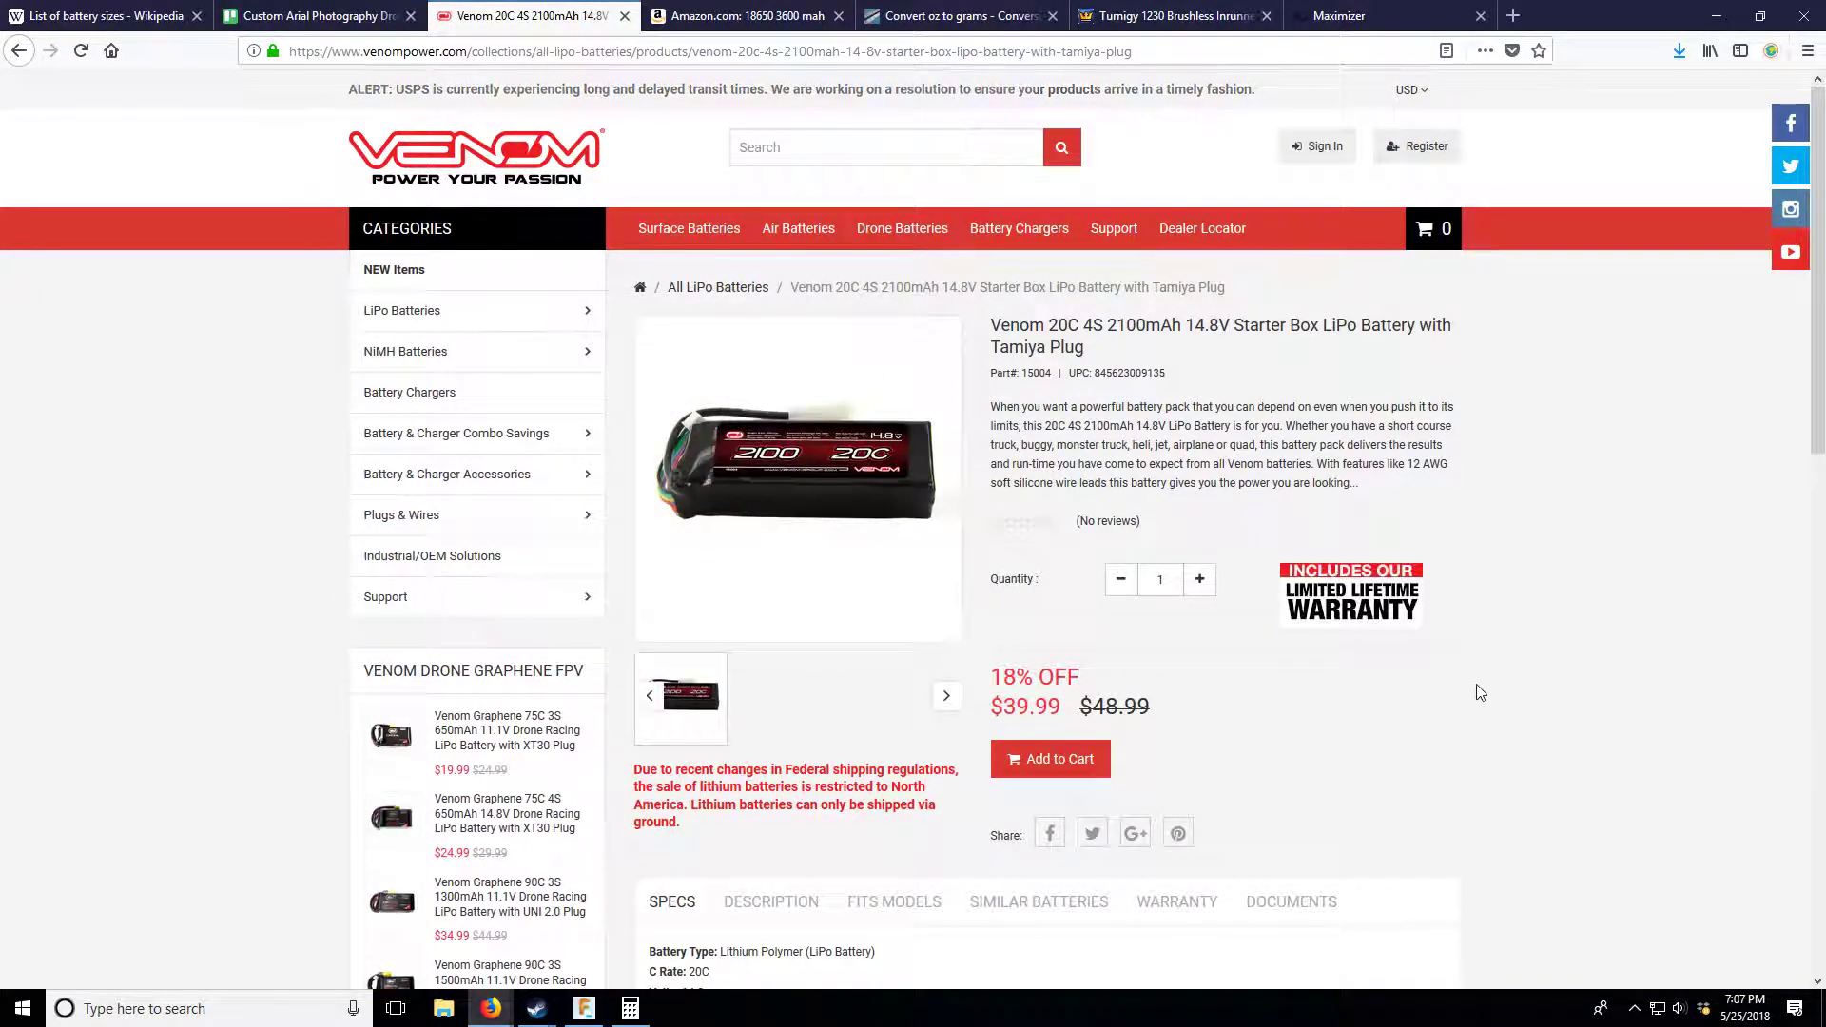
- Open the All LiPo Batteries collection and filter it to the 1500mAh - 3000mAh battery capacity
scroll(1479, 685, down, 4)
scroll(497, 473, up, 4)
mouse_move(595, 316)
click(674, 322)
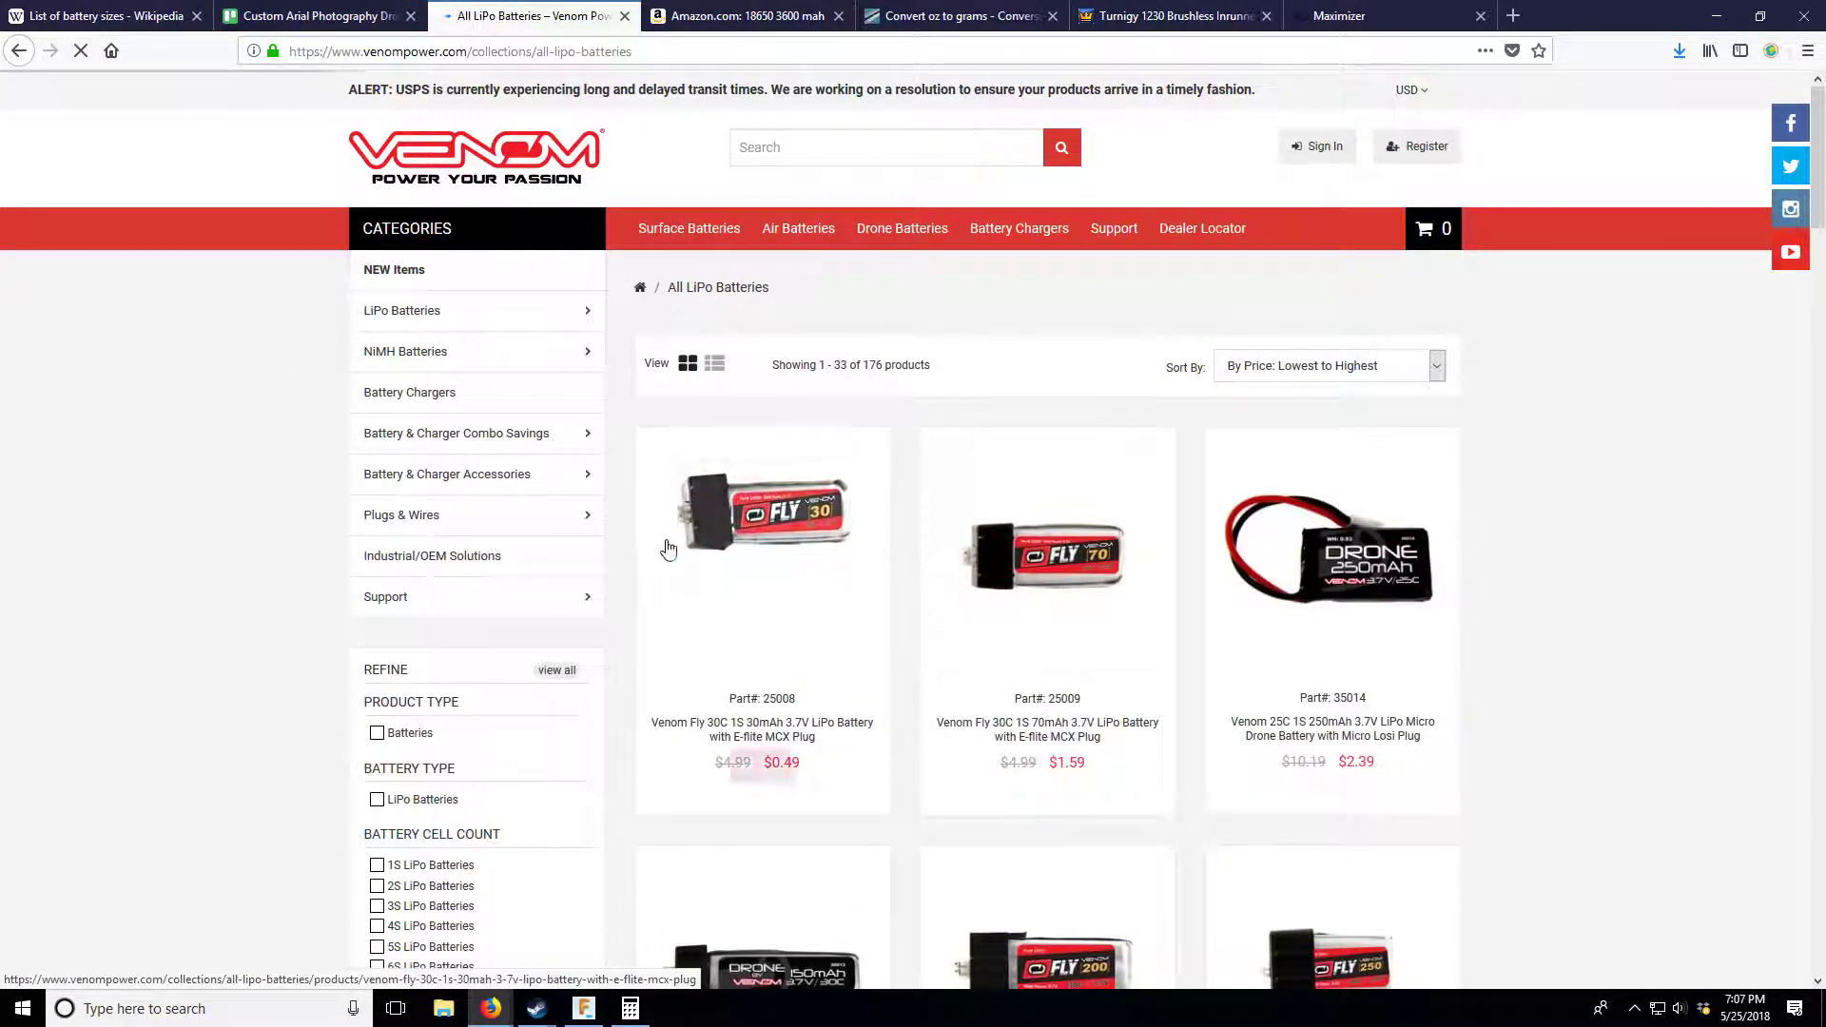
scroll(795, 815, down, 7)
scroll(856, 674, up, 3)
click(375, 623)
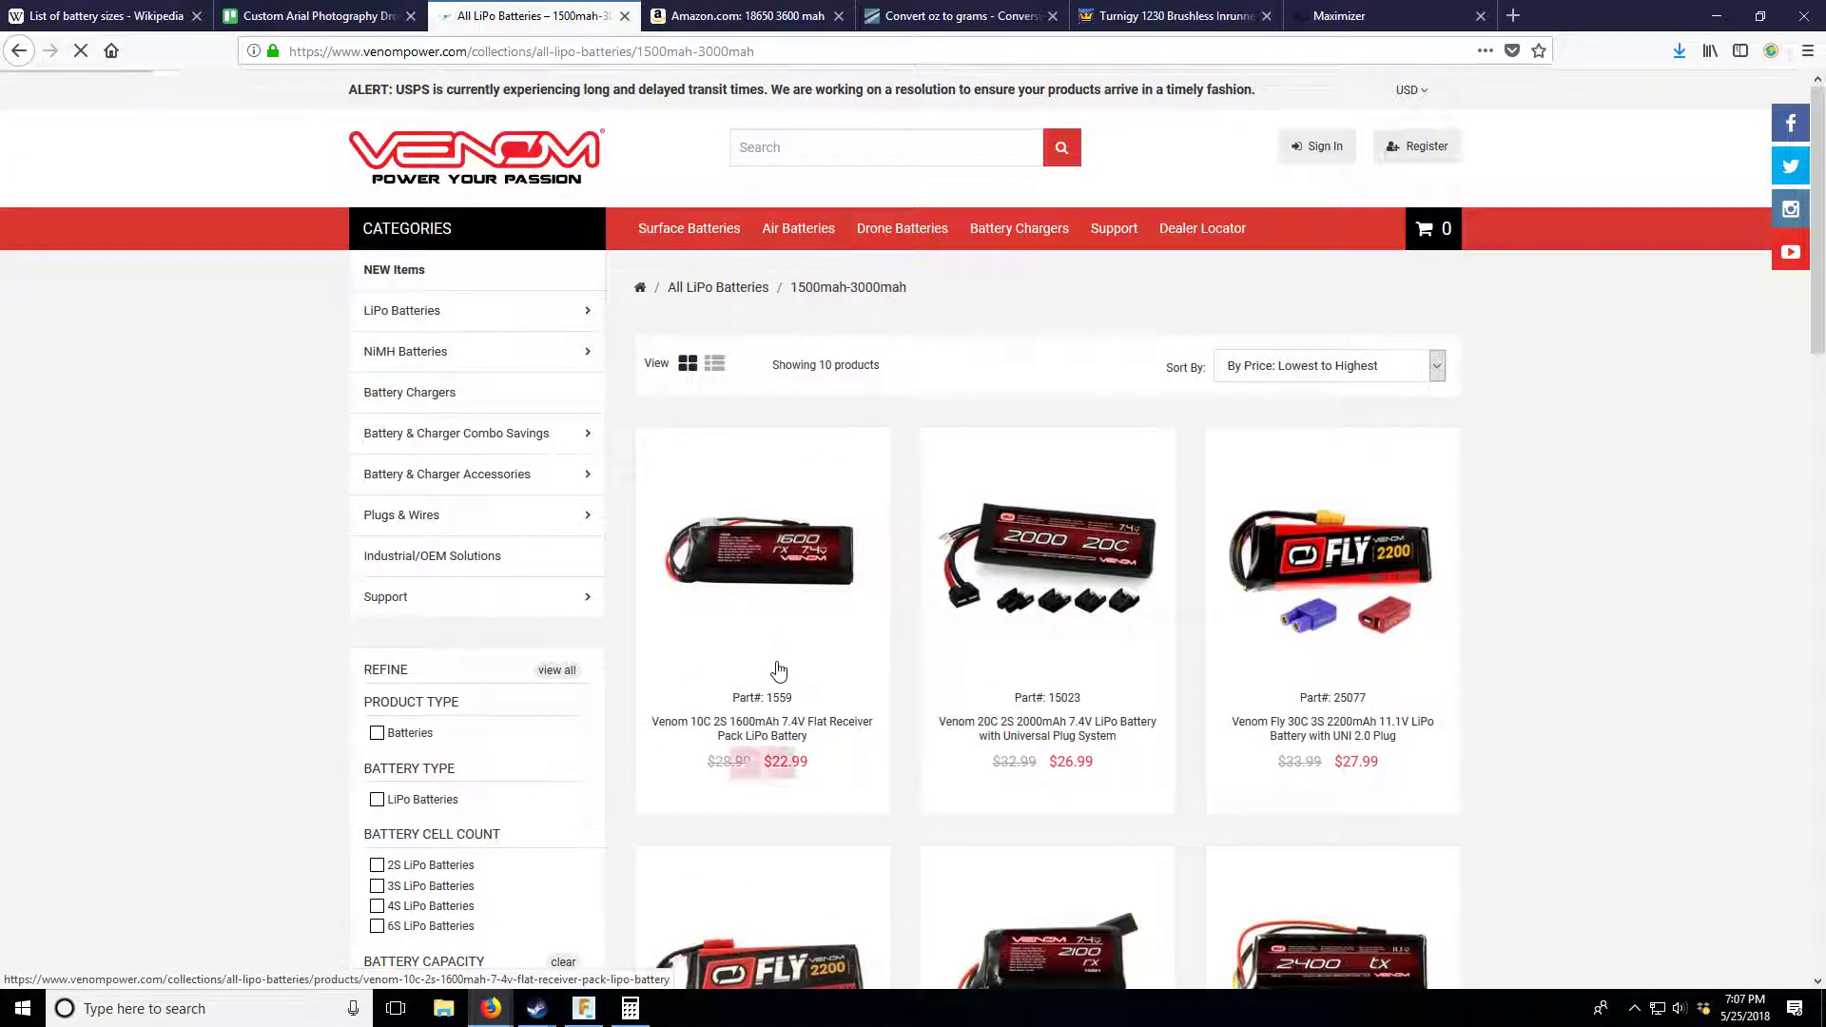
- Open the Venom Fly 30C 3S 2200mAh 11.1V battery with UNI 2.0 Plug and check its specs for the weight
scroll(1570, 738, down, 3)
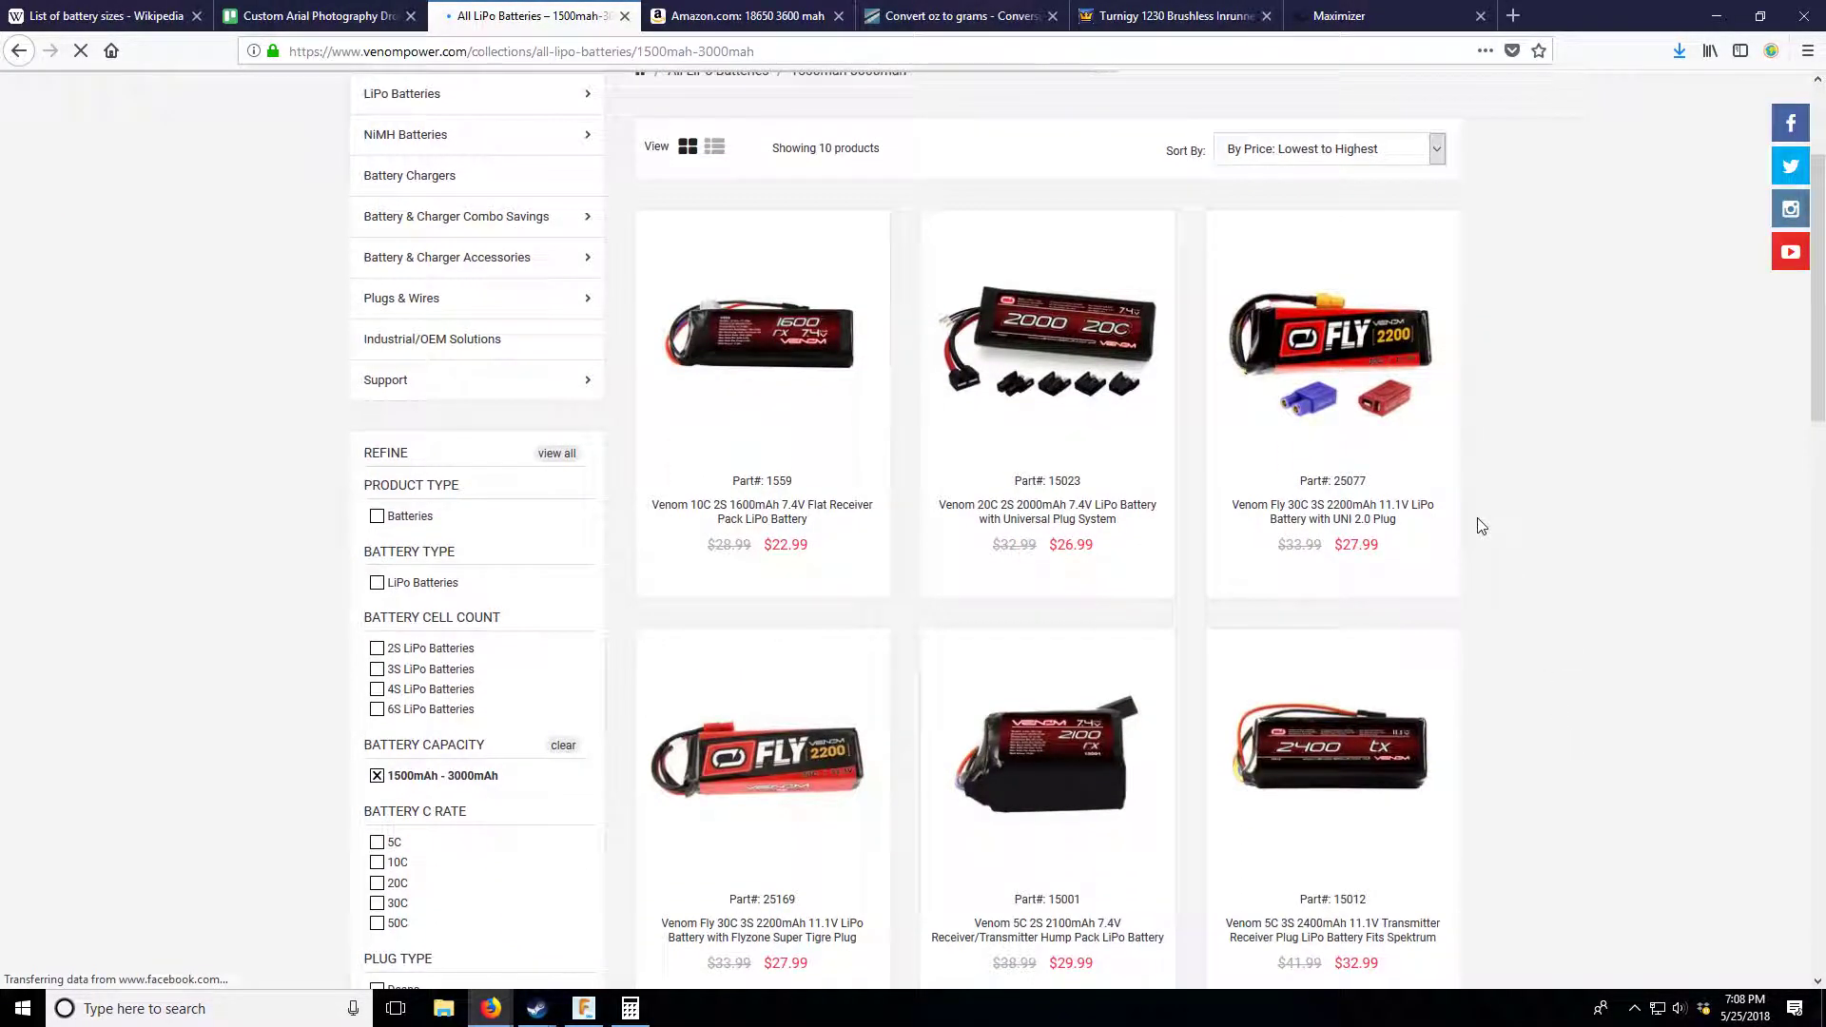
mouse_move(1424, 555)
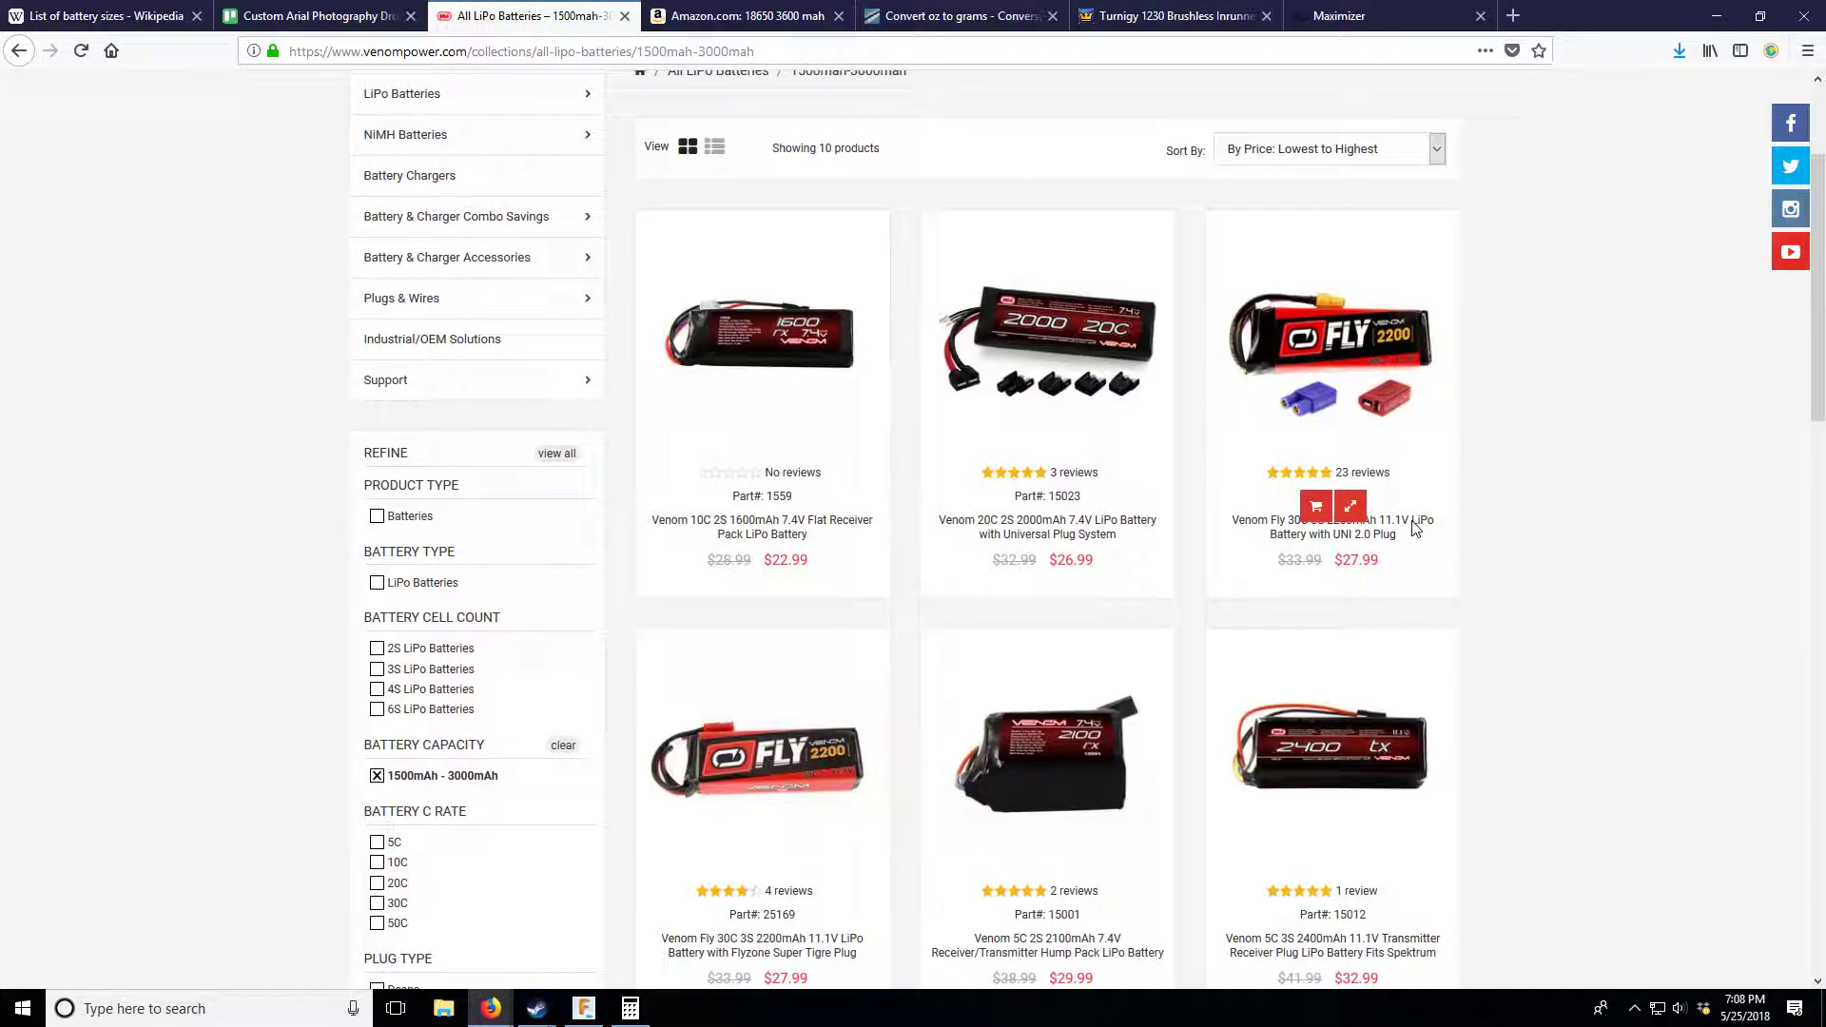
click(1386, 535)
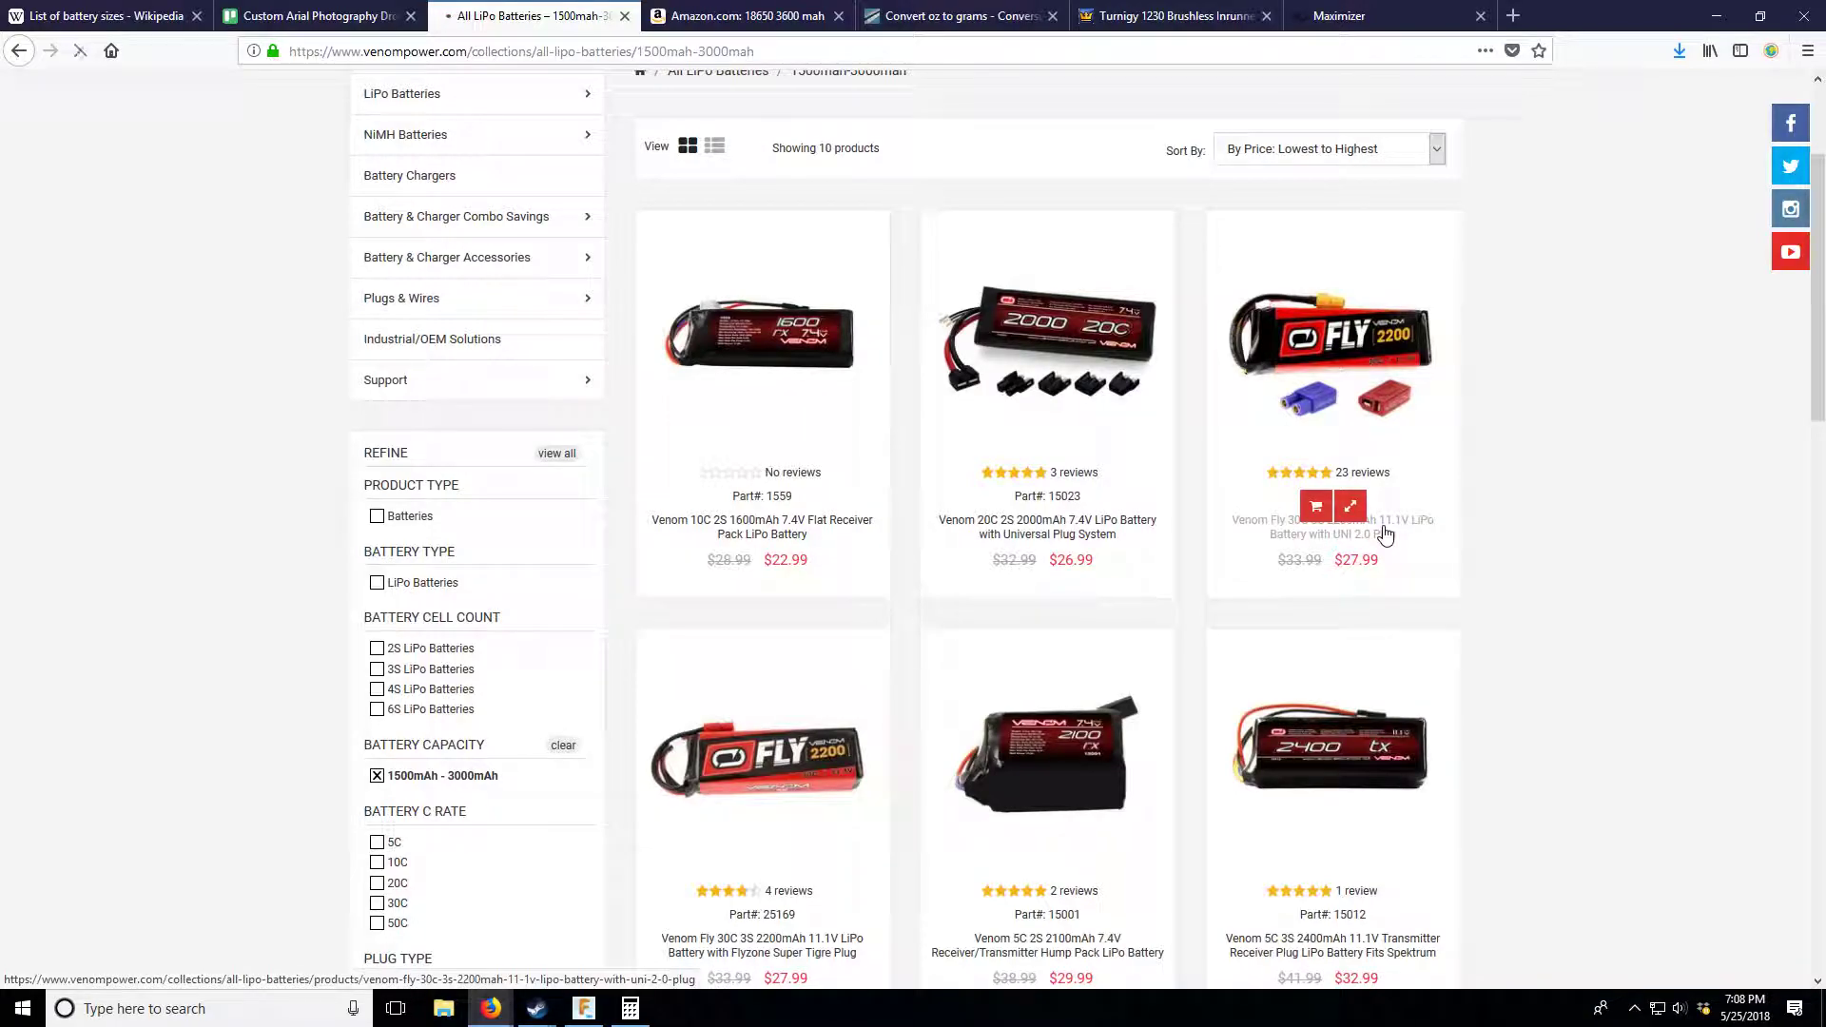
scroll(1244, 571, down, 6)
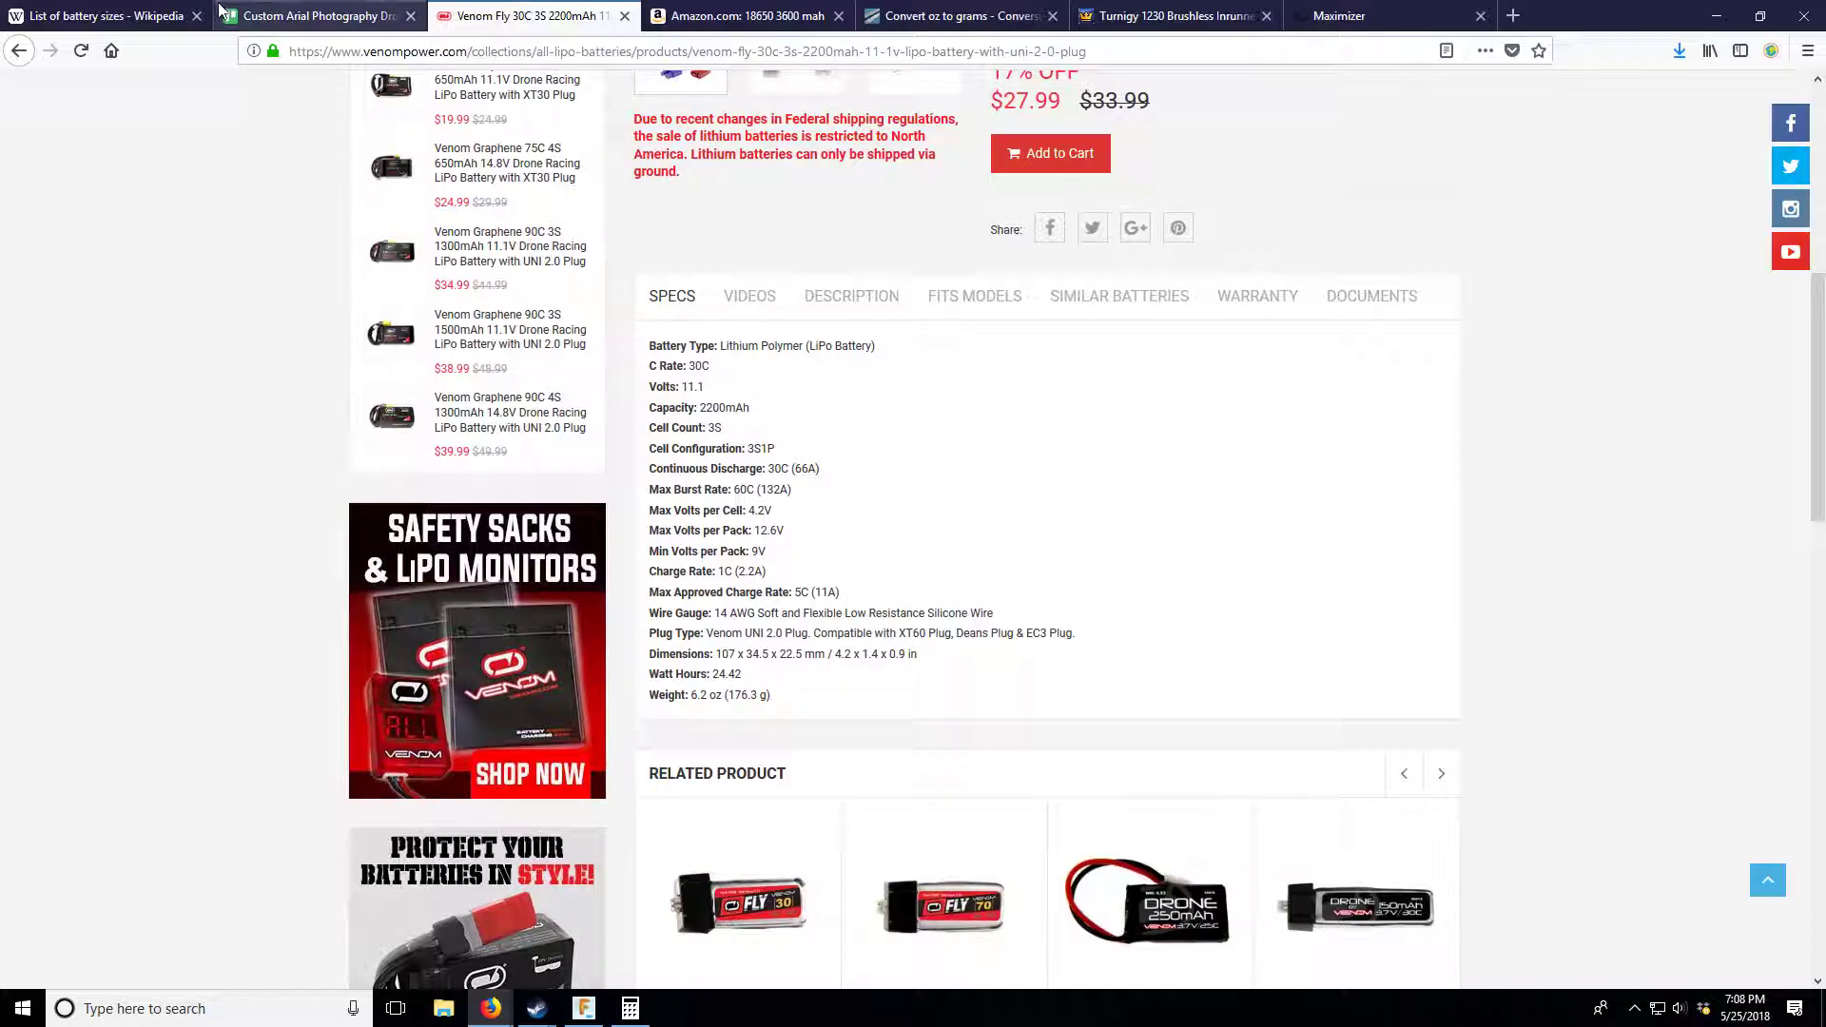
- Switch to the Trello drone board and write "480 grams for quad" as the new card in the Weight list
click(301, 11)
text(1200)
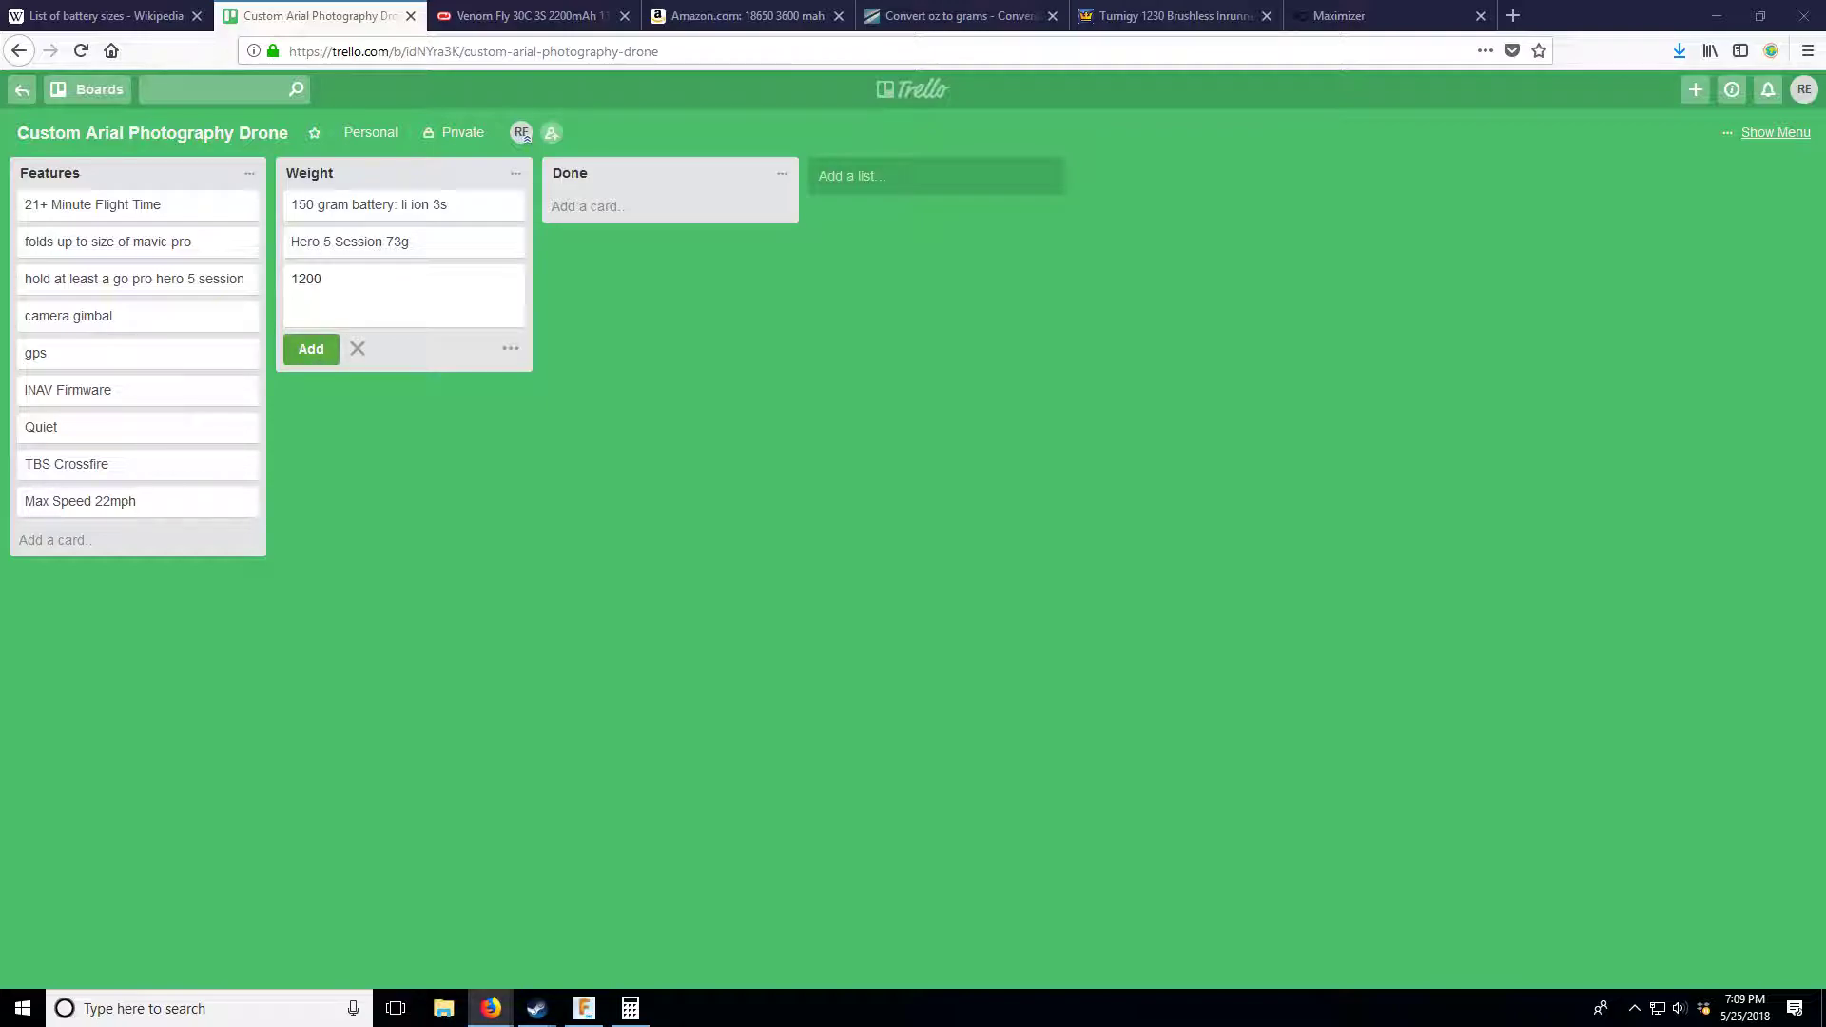
double_click(311, 281)
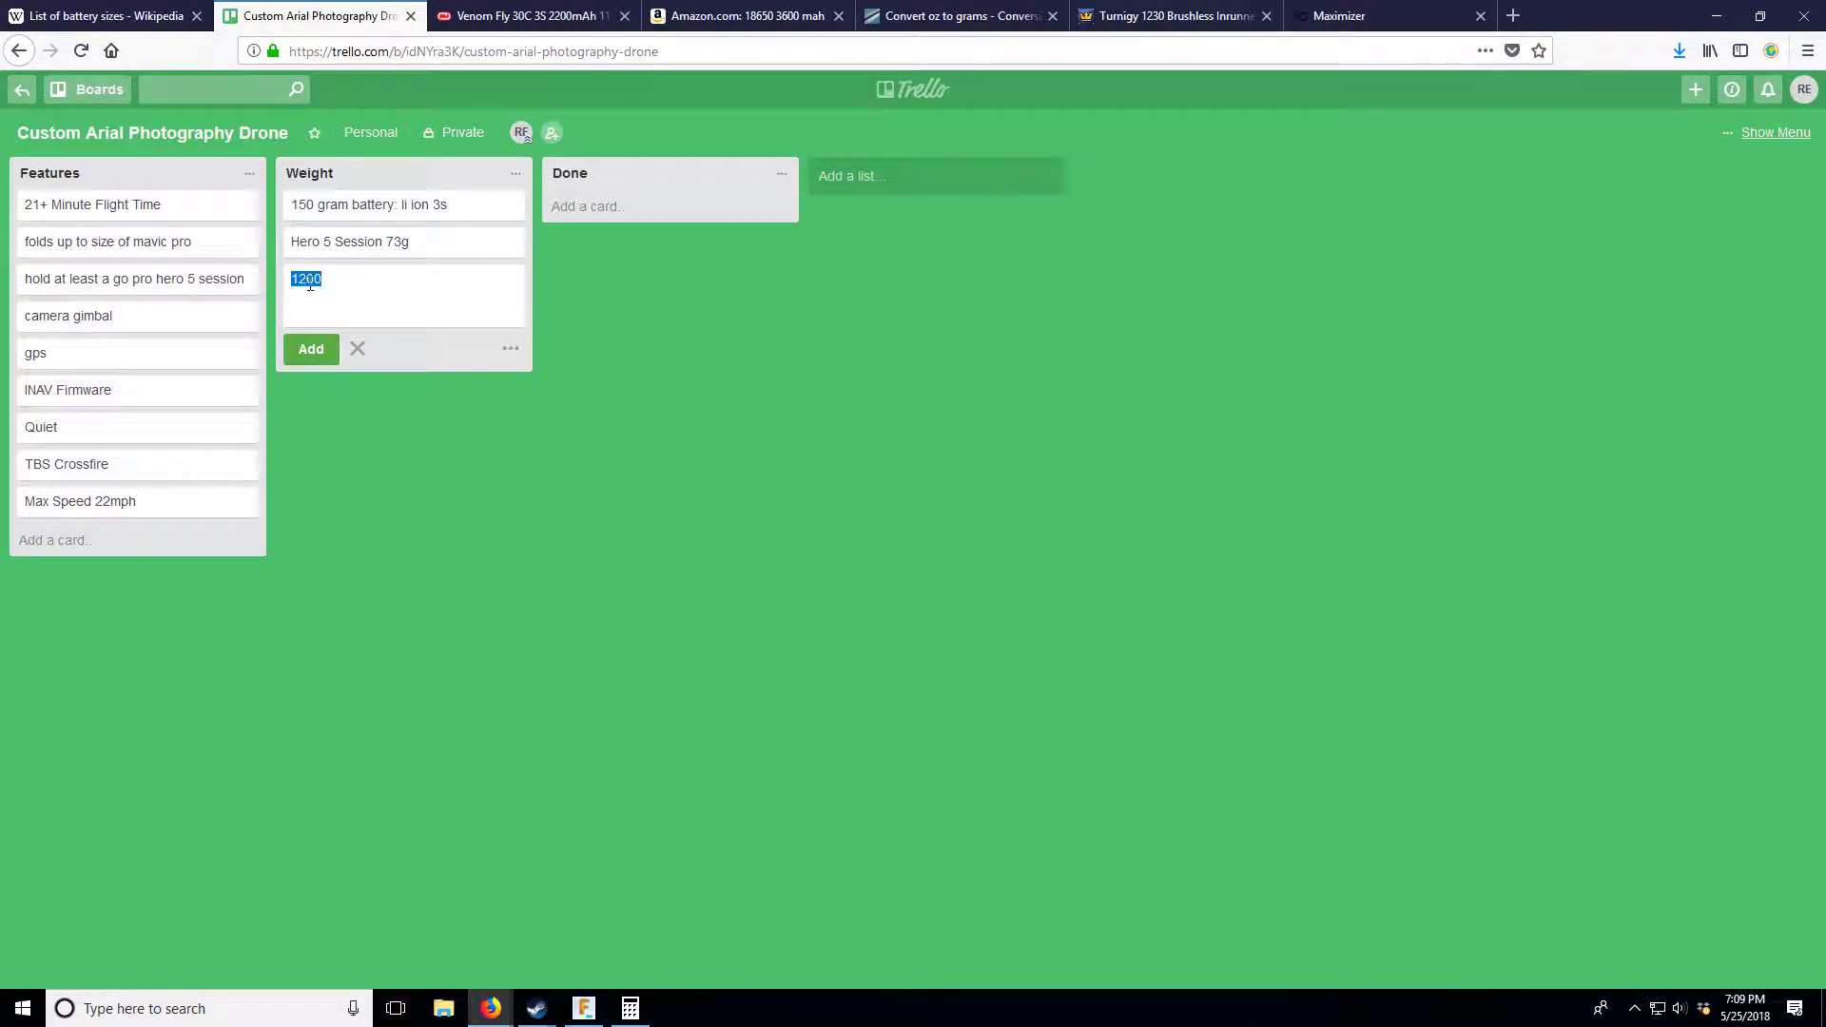
text(480 grams for quad)
- Add up the quad, camera and battery weights in Calculator as 480 + 73 + 150
click(631, 1008)
click(1144, 552)
click(1060, 630)
click(1146, 585)
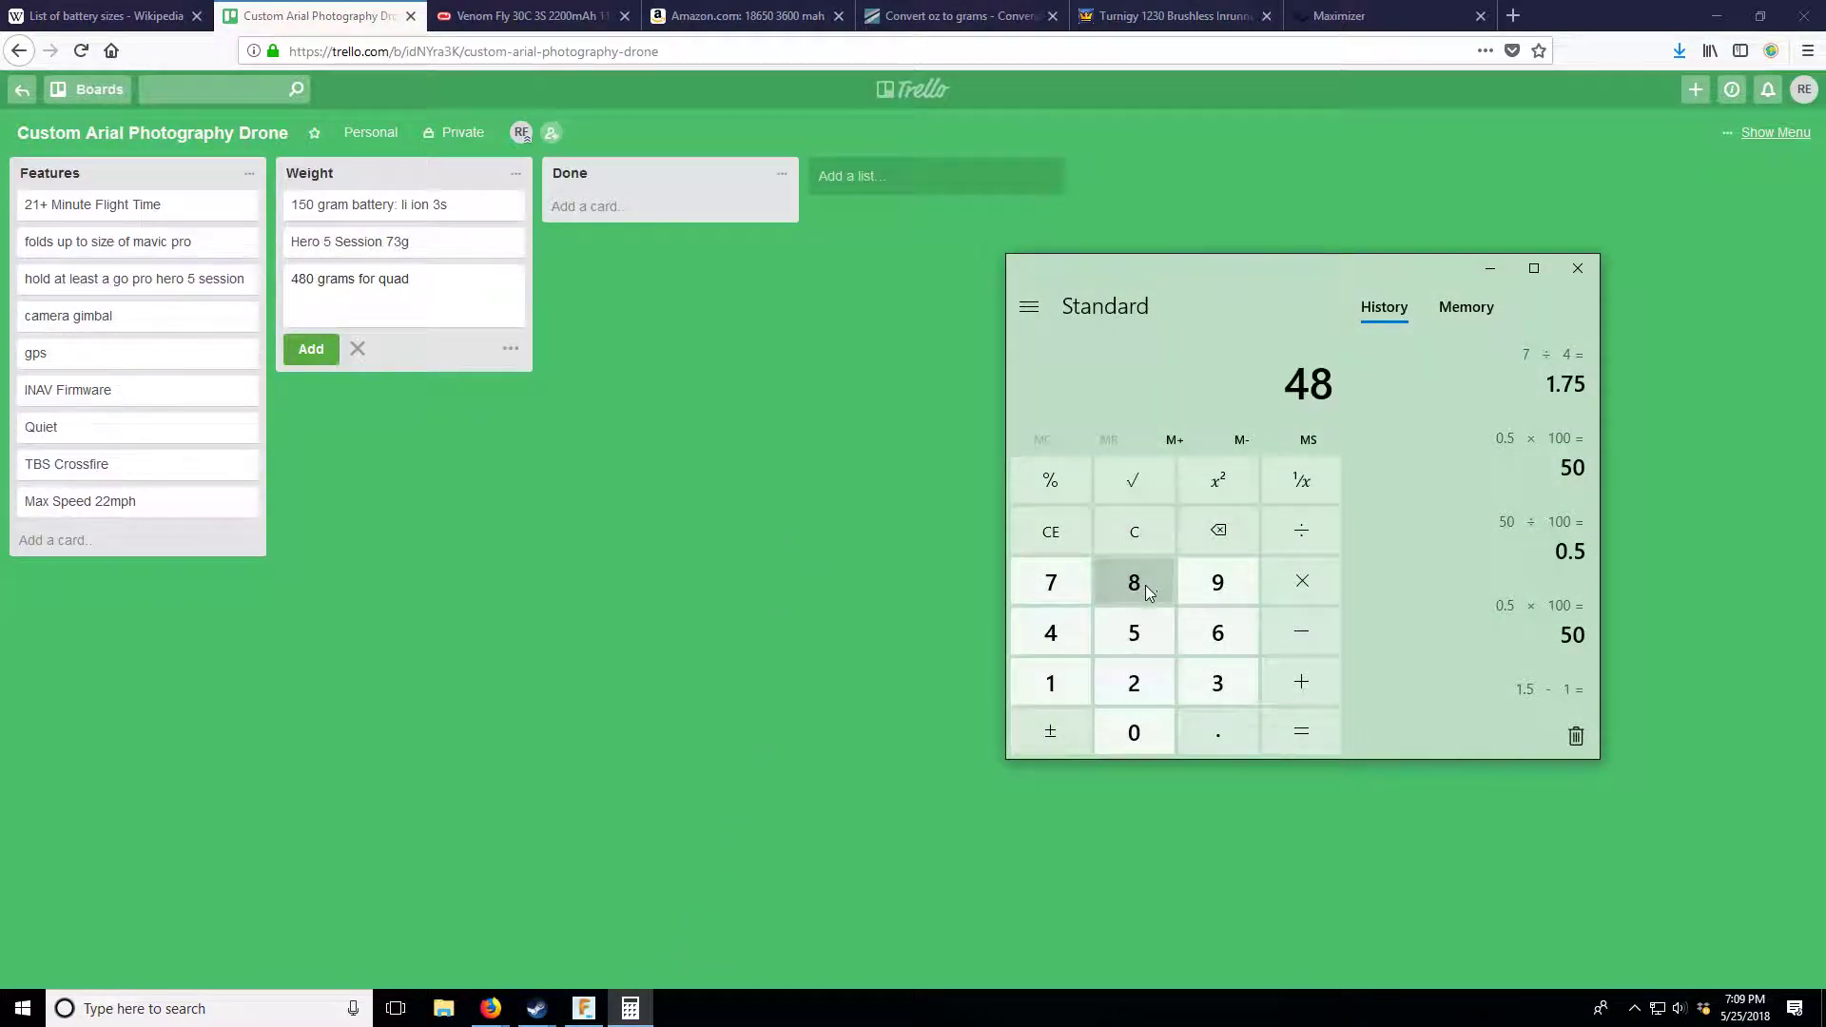
click(1138, 727)
click(1304, 681)
click(1037, 584)
click(1213, 681)
click(1300, 683)
click(1077, 687)
click(1129, 637)
click(1142, 729)
click(1288, 725)
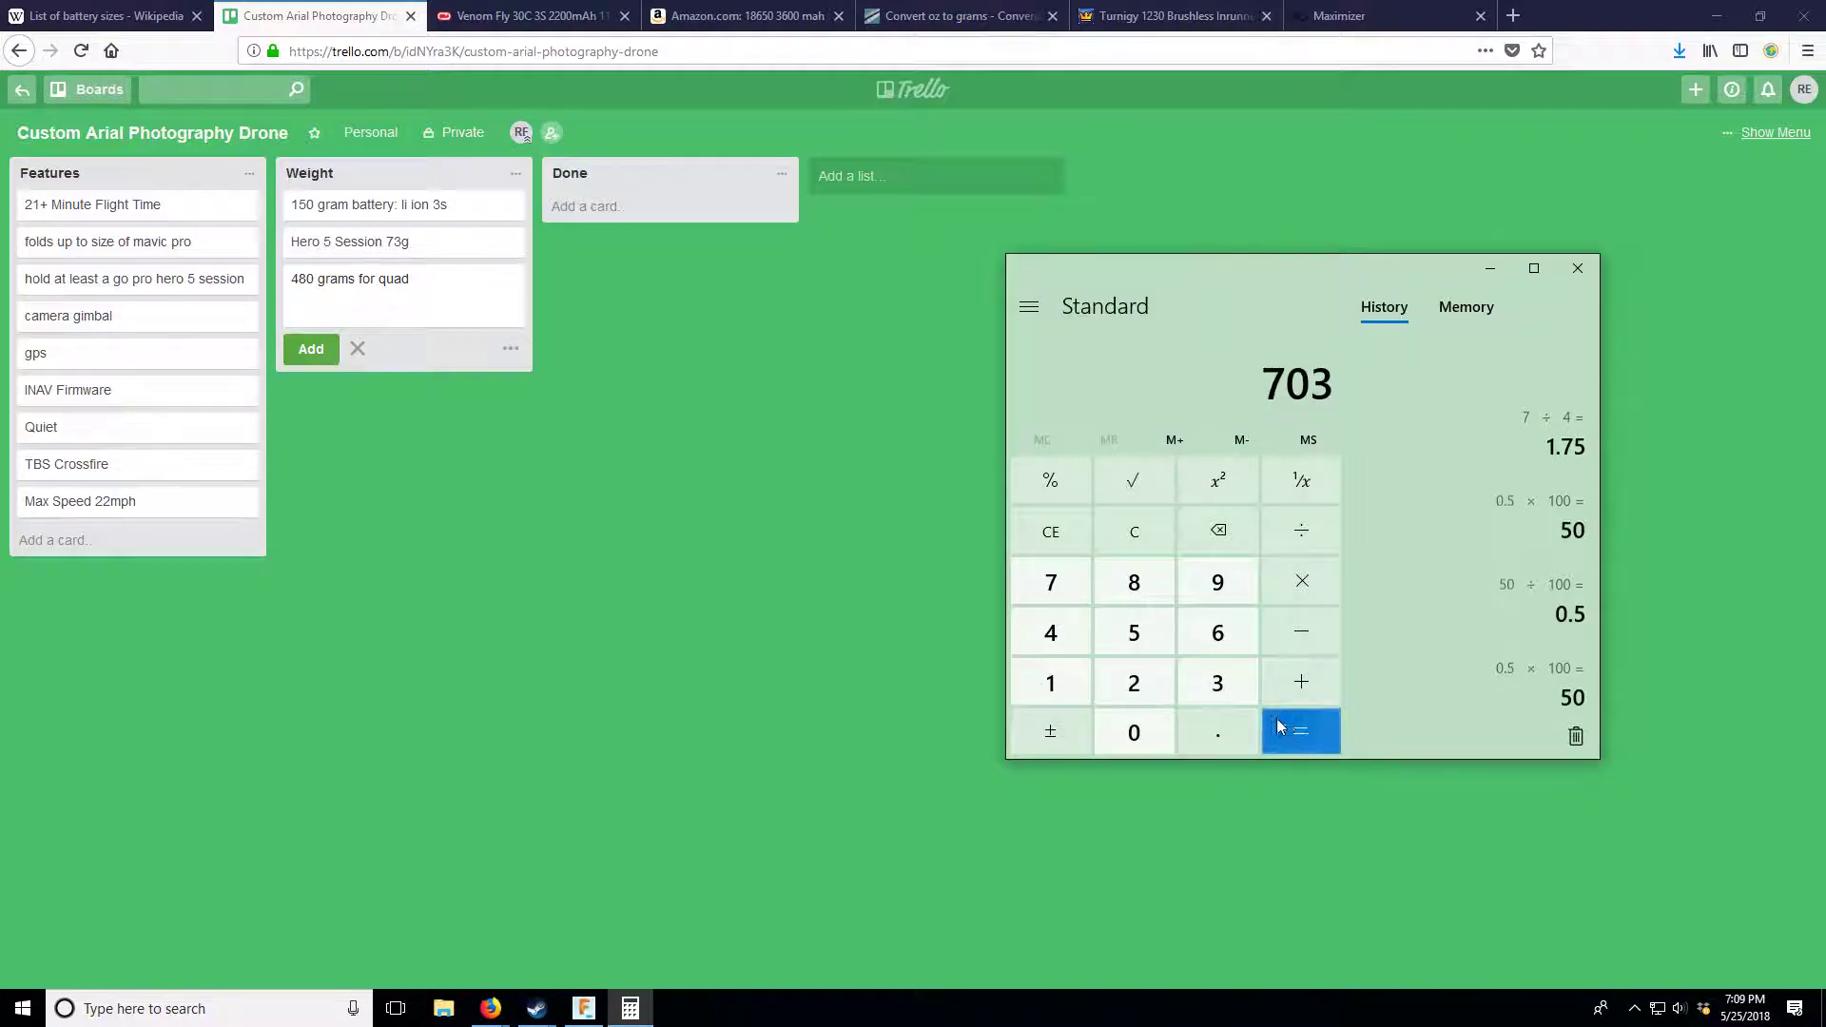
- Save the quad weight card in Trello and write "700 AUW" as the next card in the Weight list
click(322, 350)
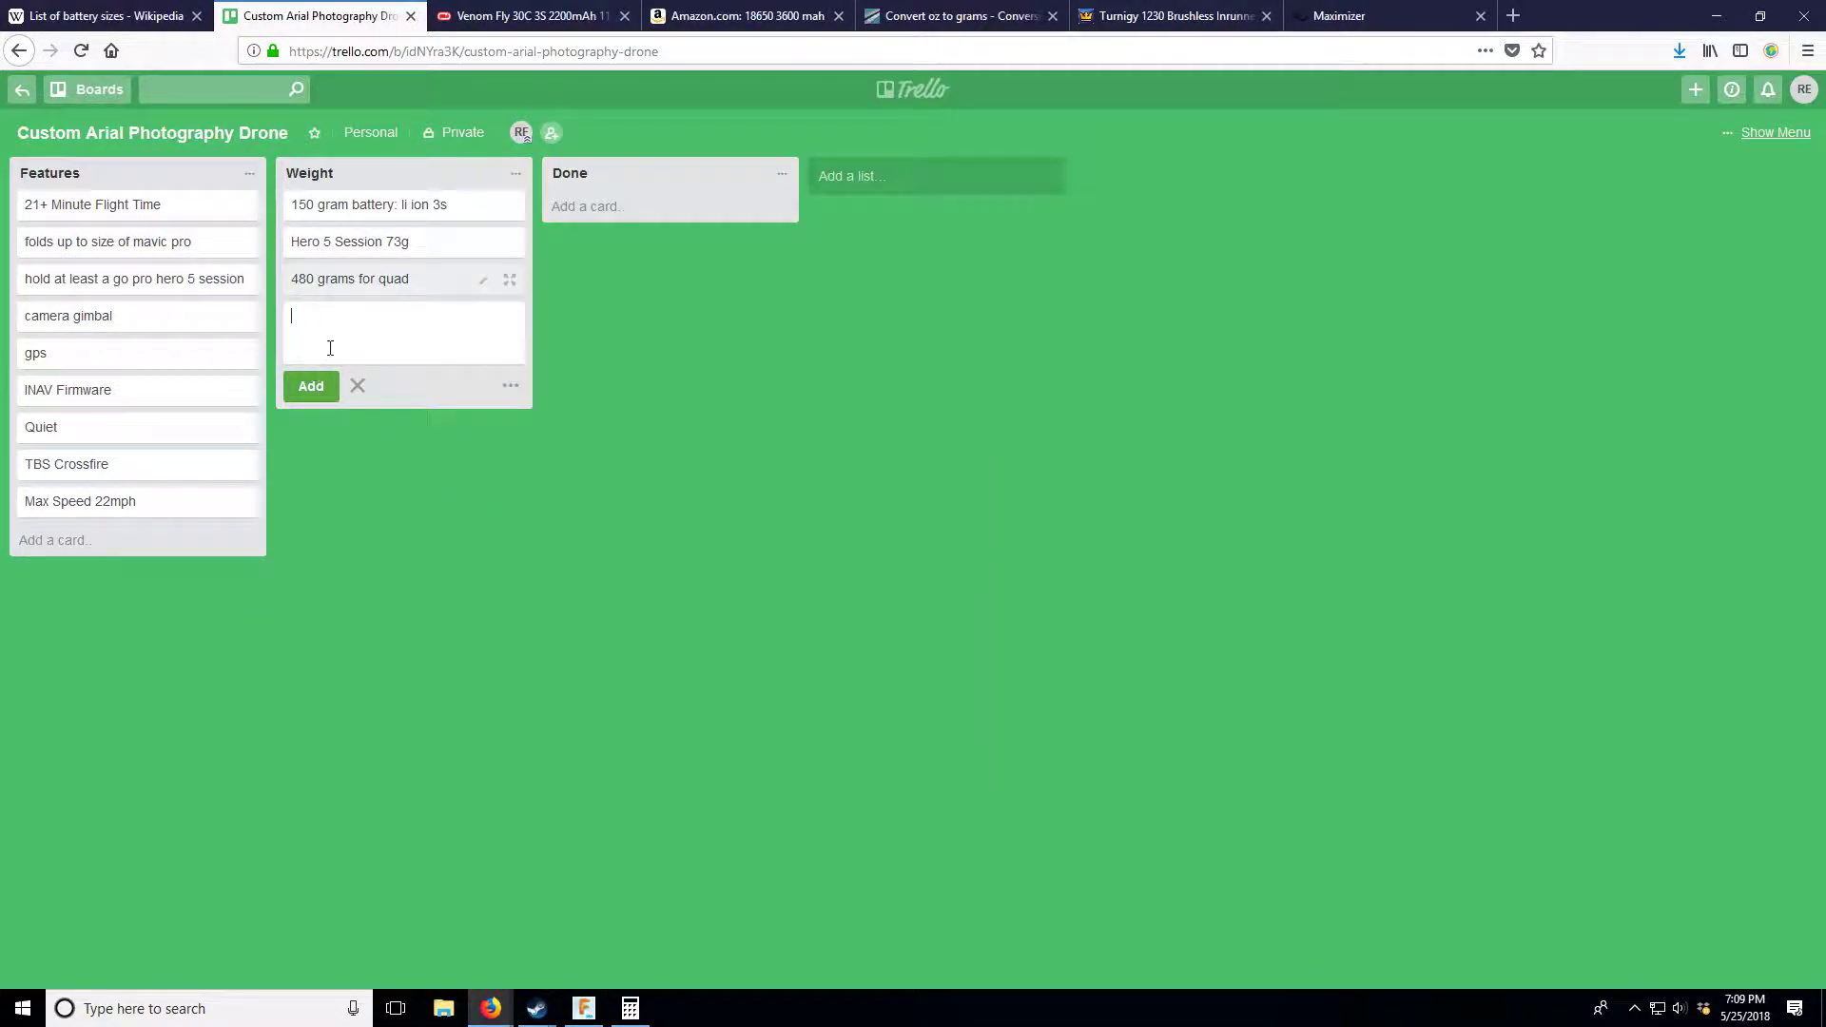
text(00 gram flgiht w)
text(eight)
key(BackSpace)
key(BackSpace)
key(BackSpace)
key(BackSpace)
key(BackSpace)
key(BackSpace)
key(BackSpace)
key(BackSpace)
key(BackSpace)
key(BackSpace)
key(BackSpace)
key(BackSpace)
key(BackSpace)
key(BackSpace)
key(BackSpace)
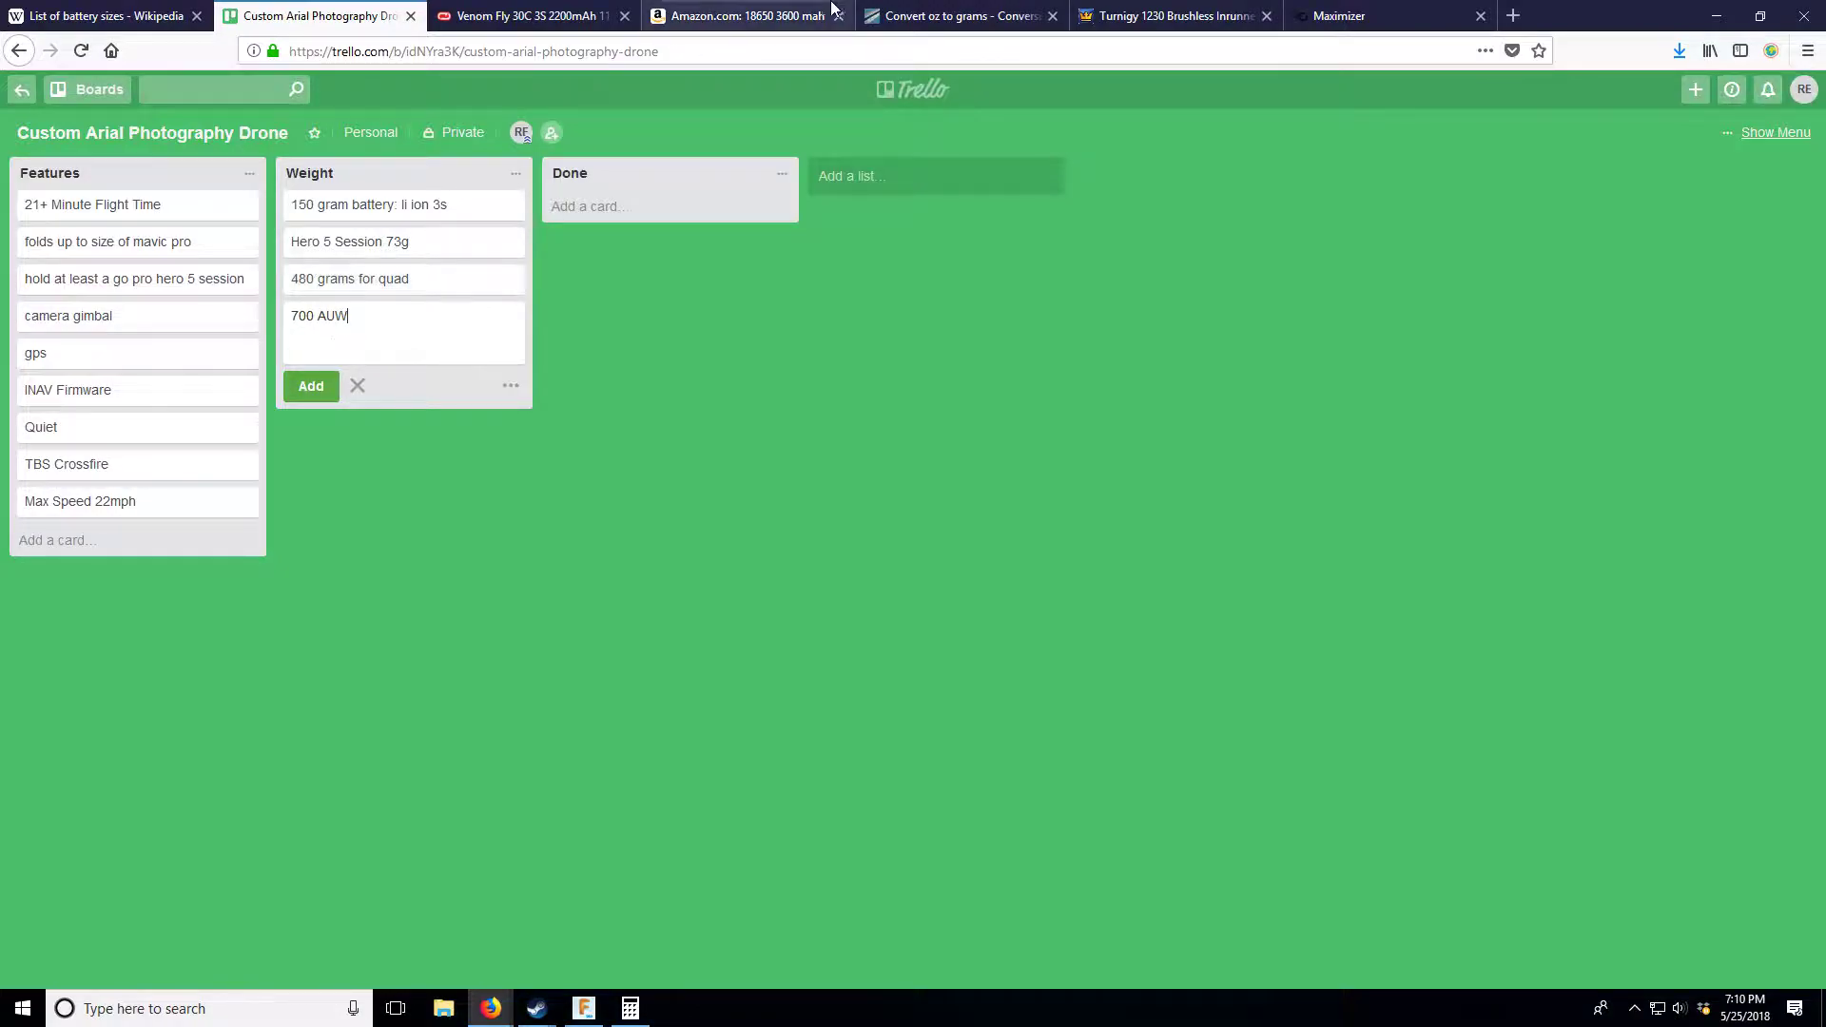
- Switch to the Maximizer worksheet in Swift Calcs and review the diameter, rpm, airspeed and cell count settings
click(1351, 13)
scroll(898, 457, up, 5)
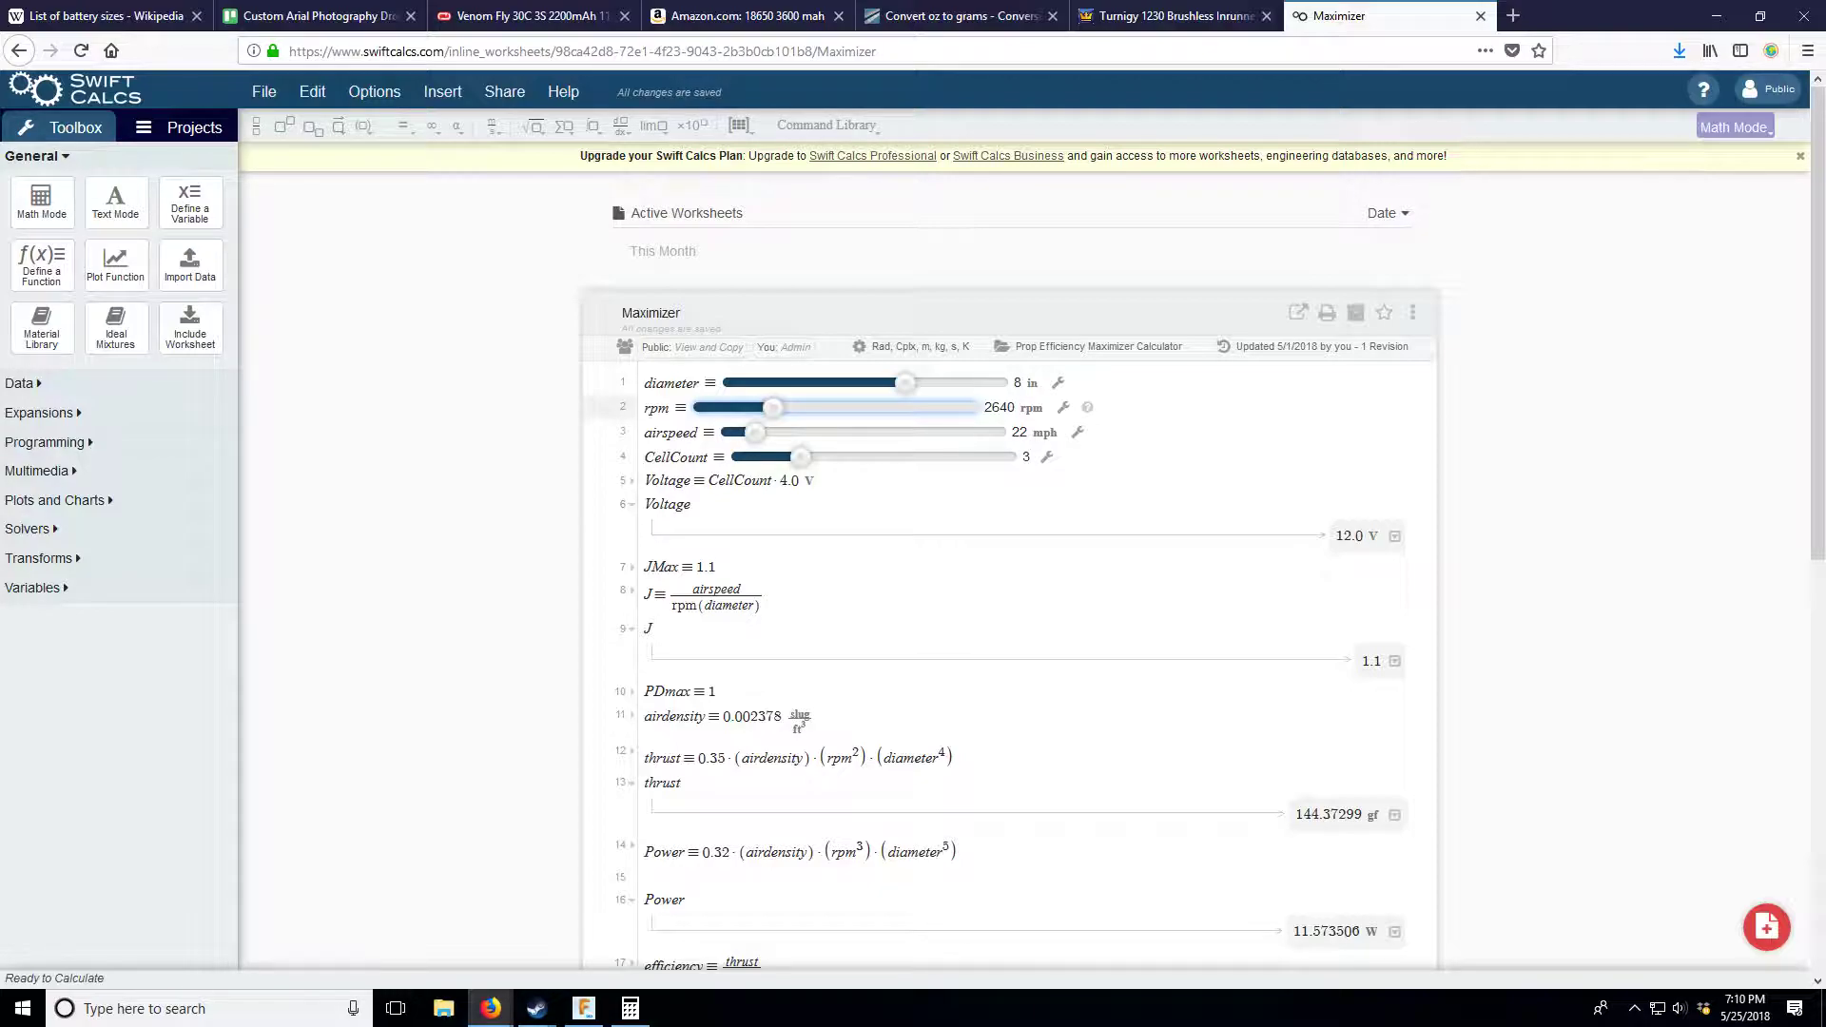
click(726, 616)
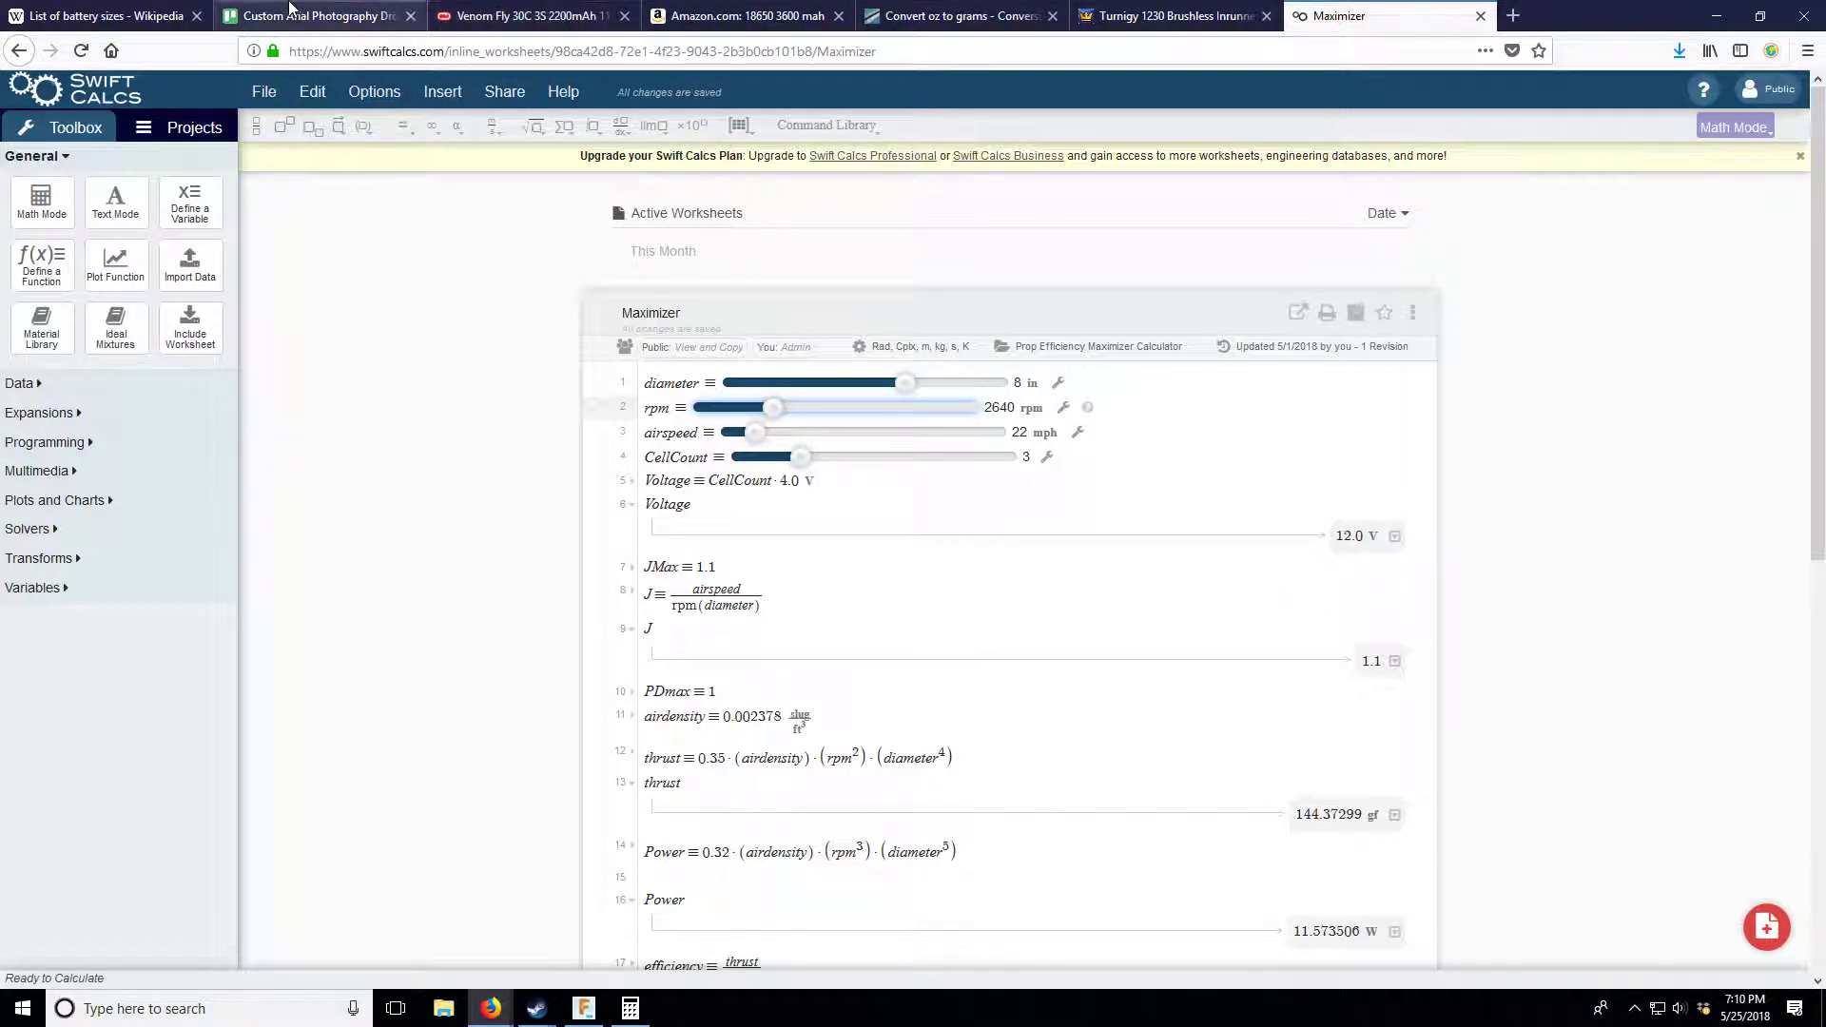
- Return to the Trello board and rename the Done list as "Prop/Motor"
click(290, 8)
click(577, 173)
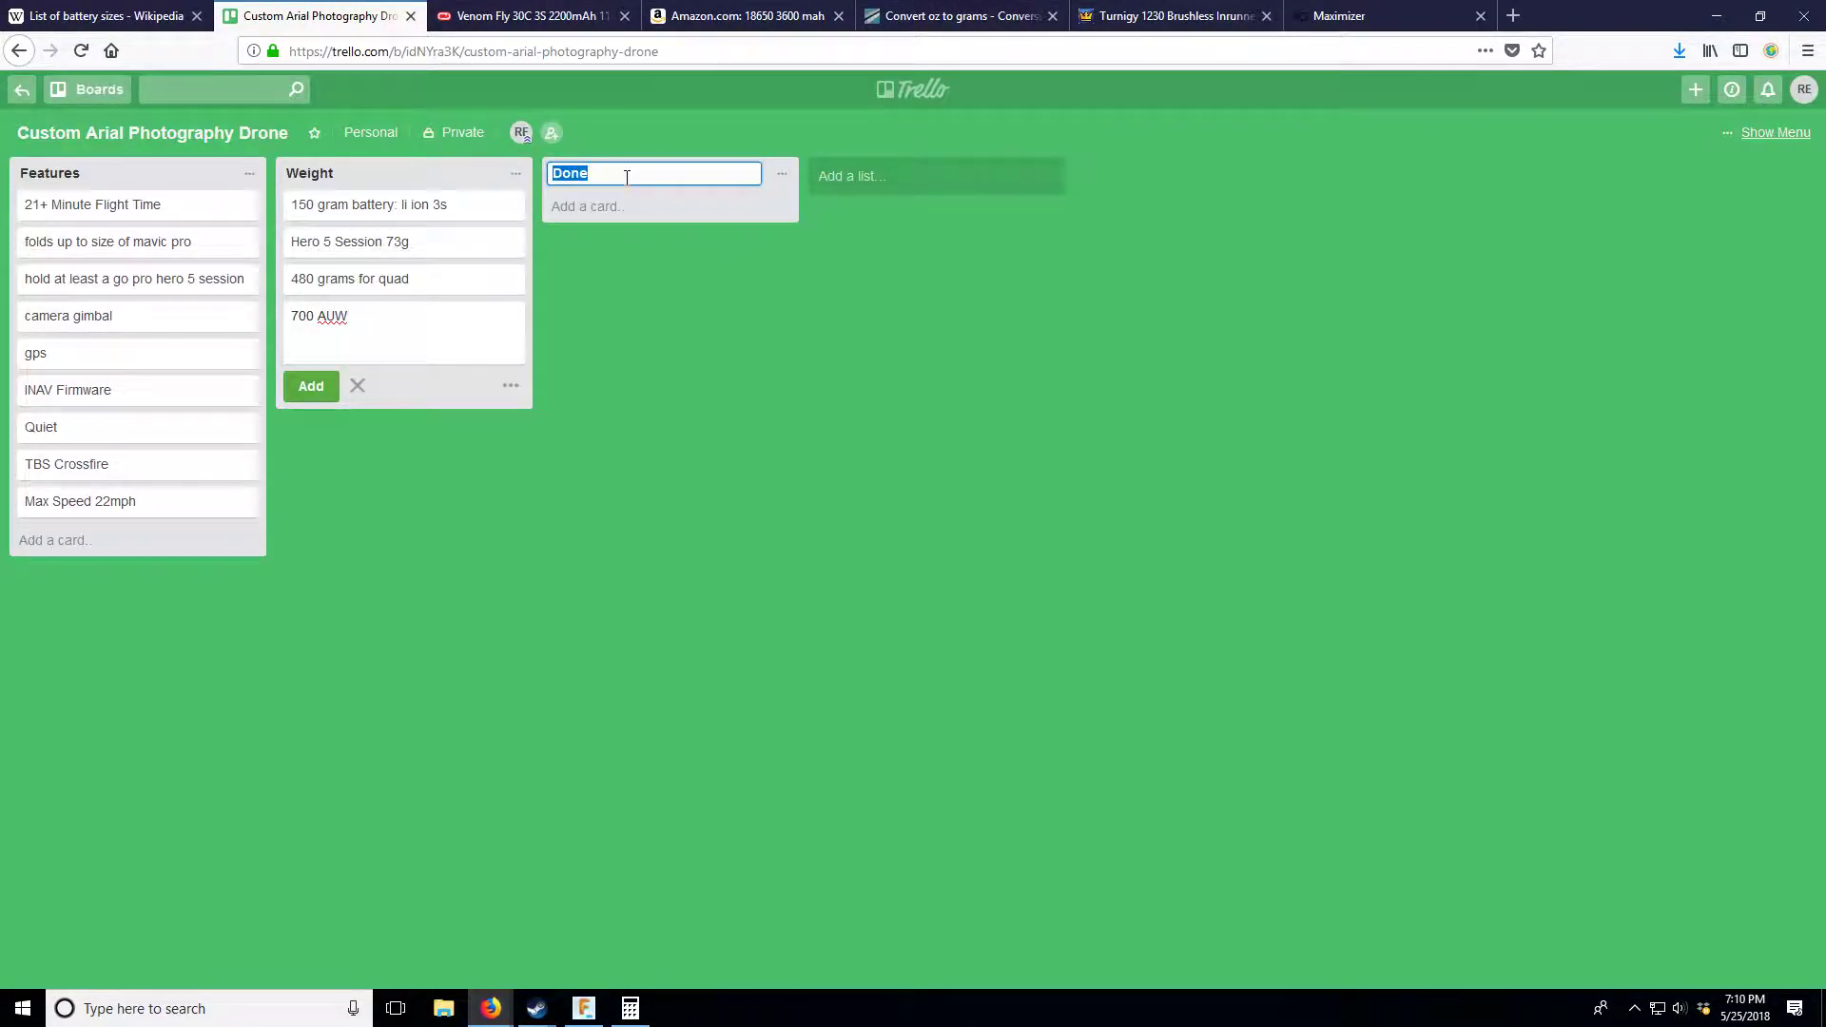
text(Prop/Motor)
key(Return)
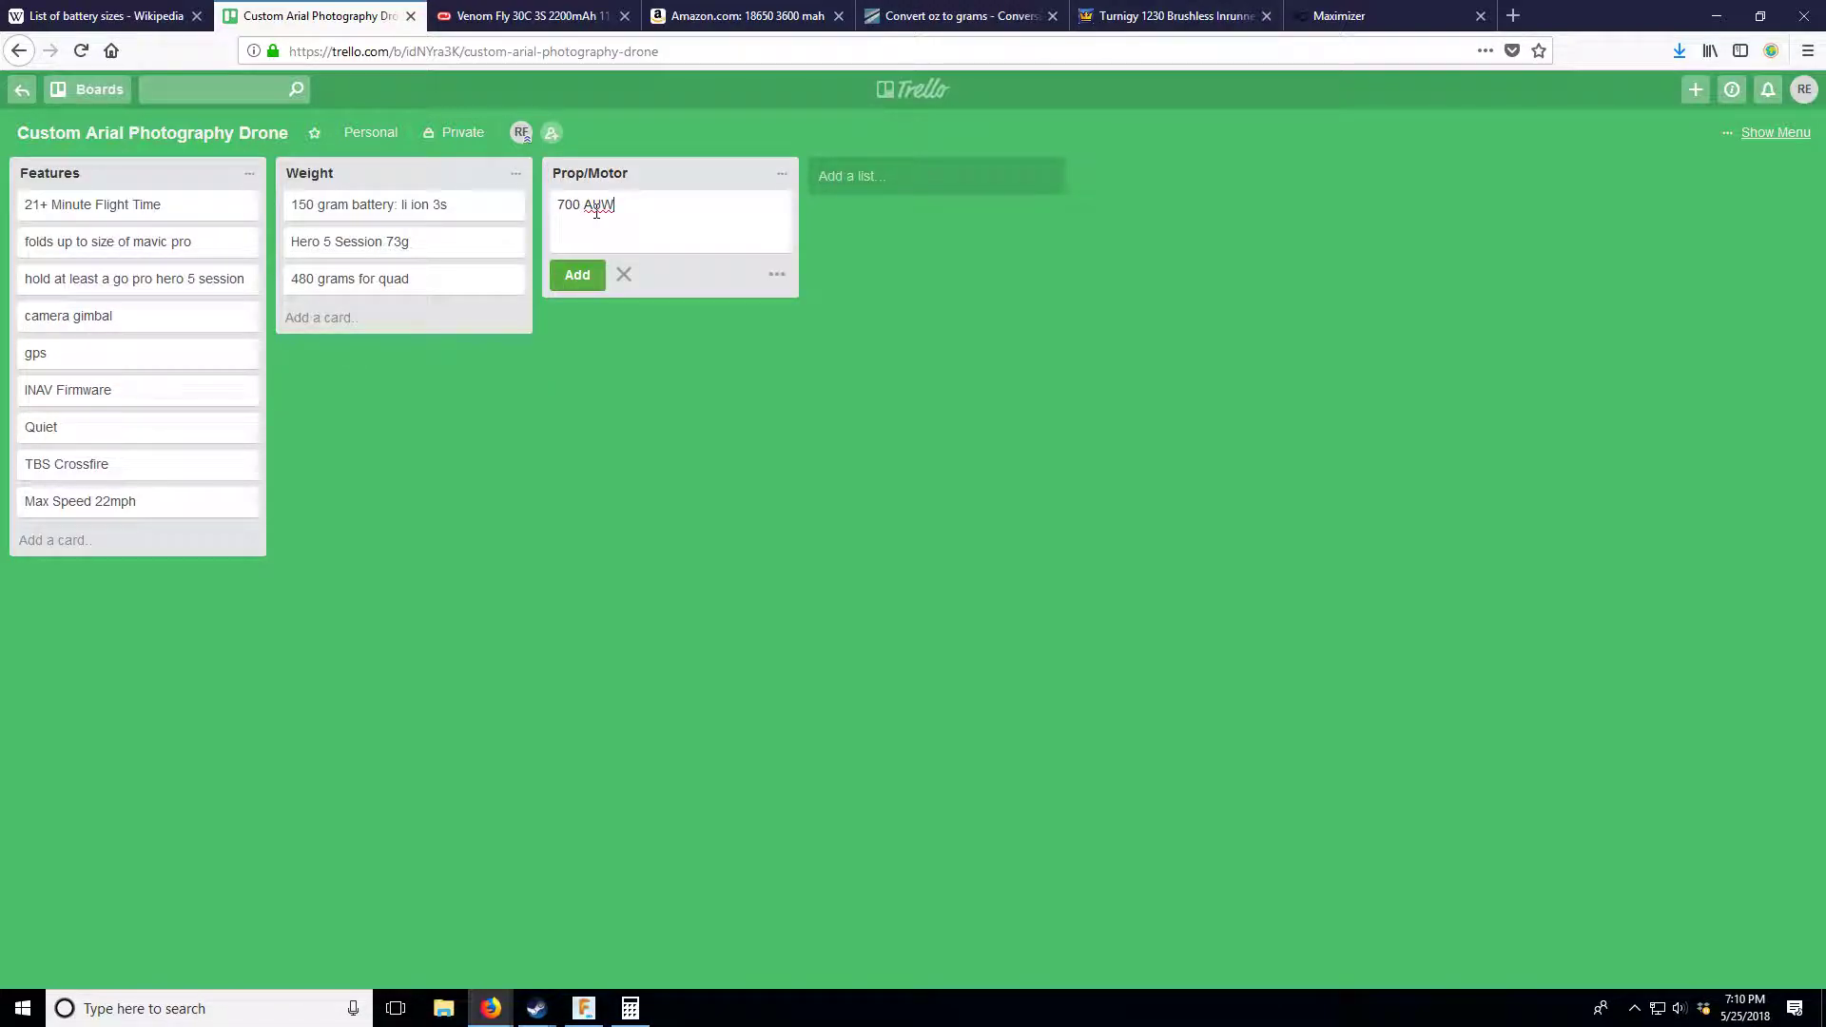
- Save the drafted "700 AUW" card in the Weight list and add an "8 Inch Props" card to the Prop/Motor list
click(347, 317)
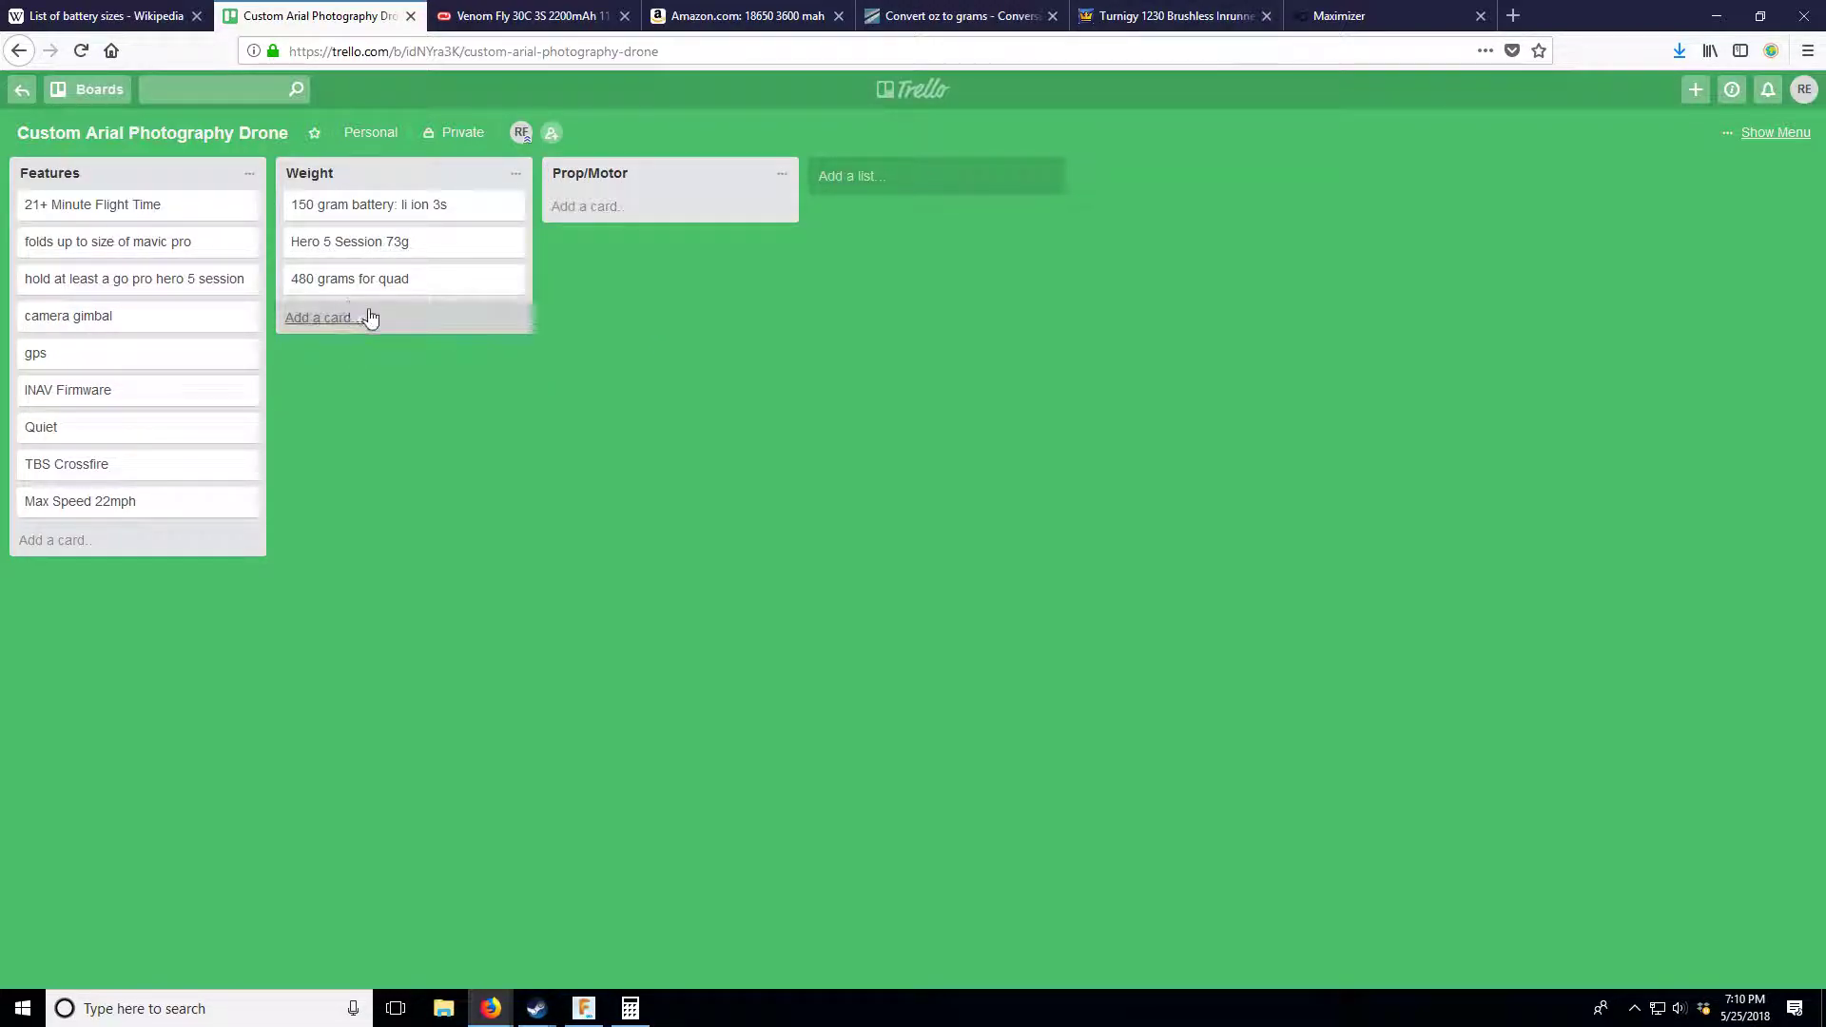
key(Return)
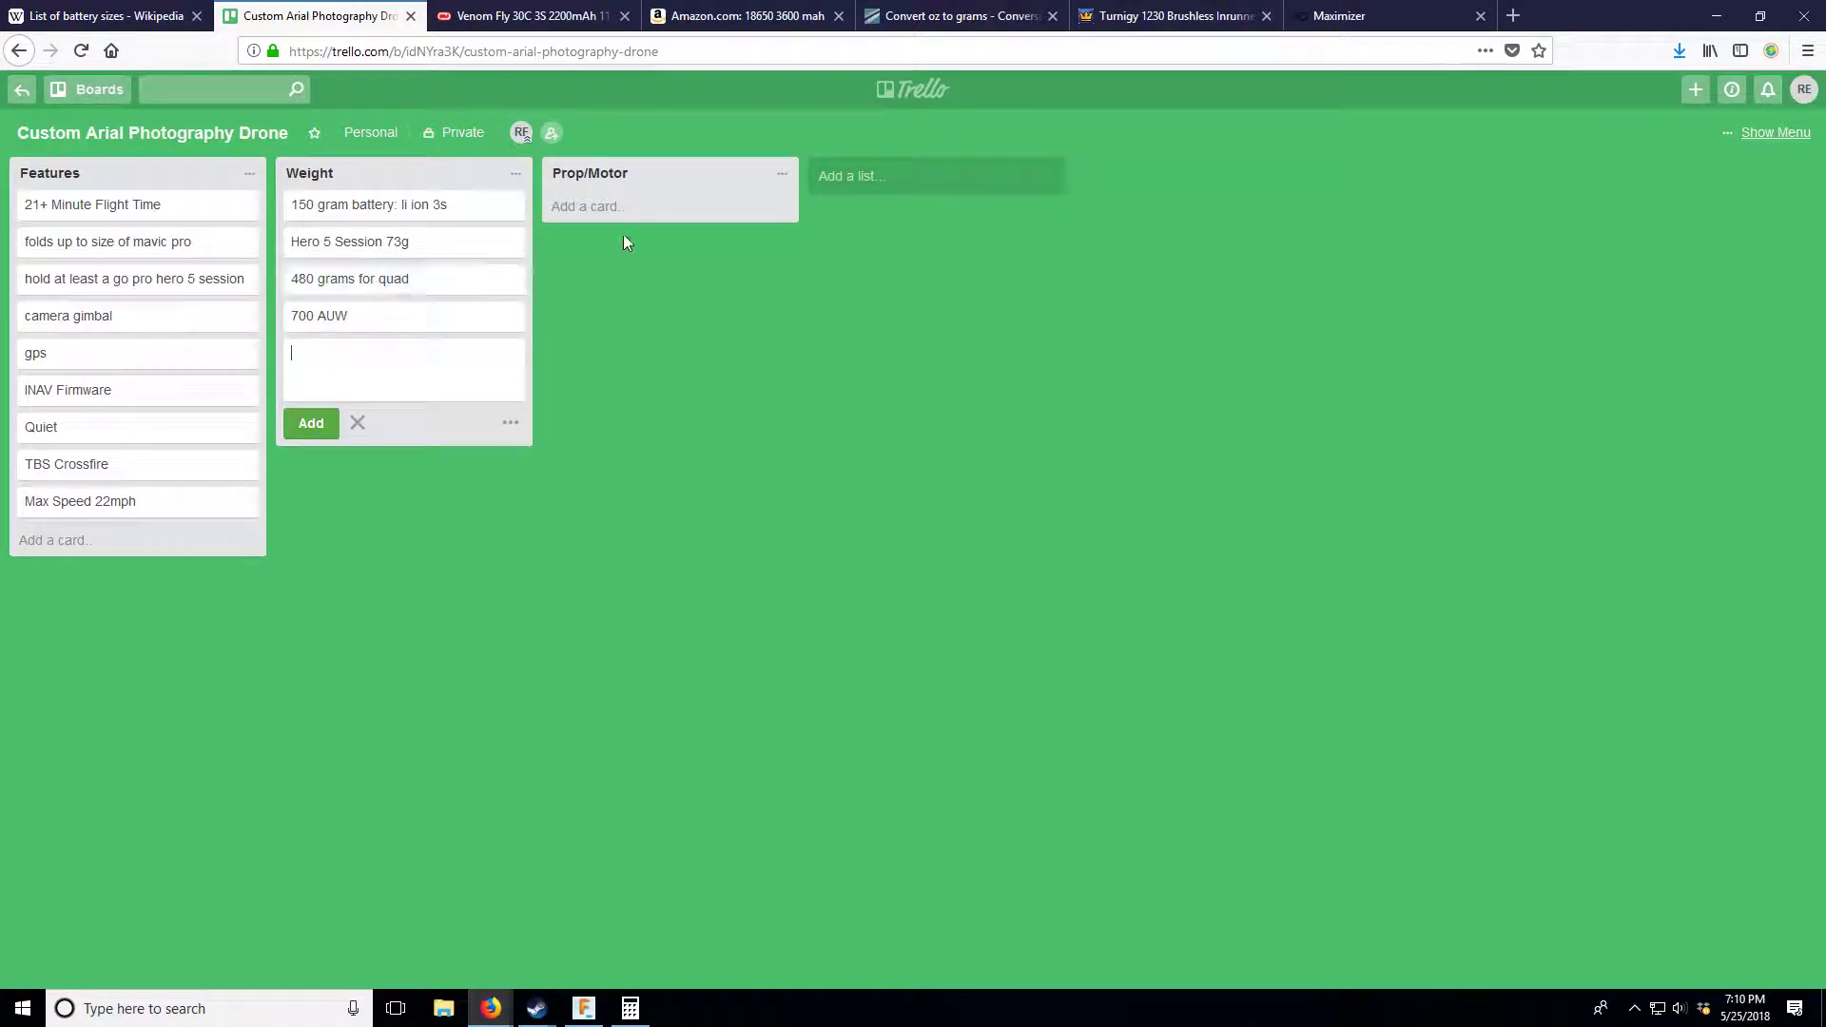
click(628, 207)
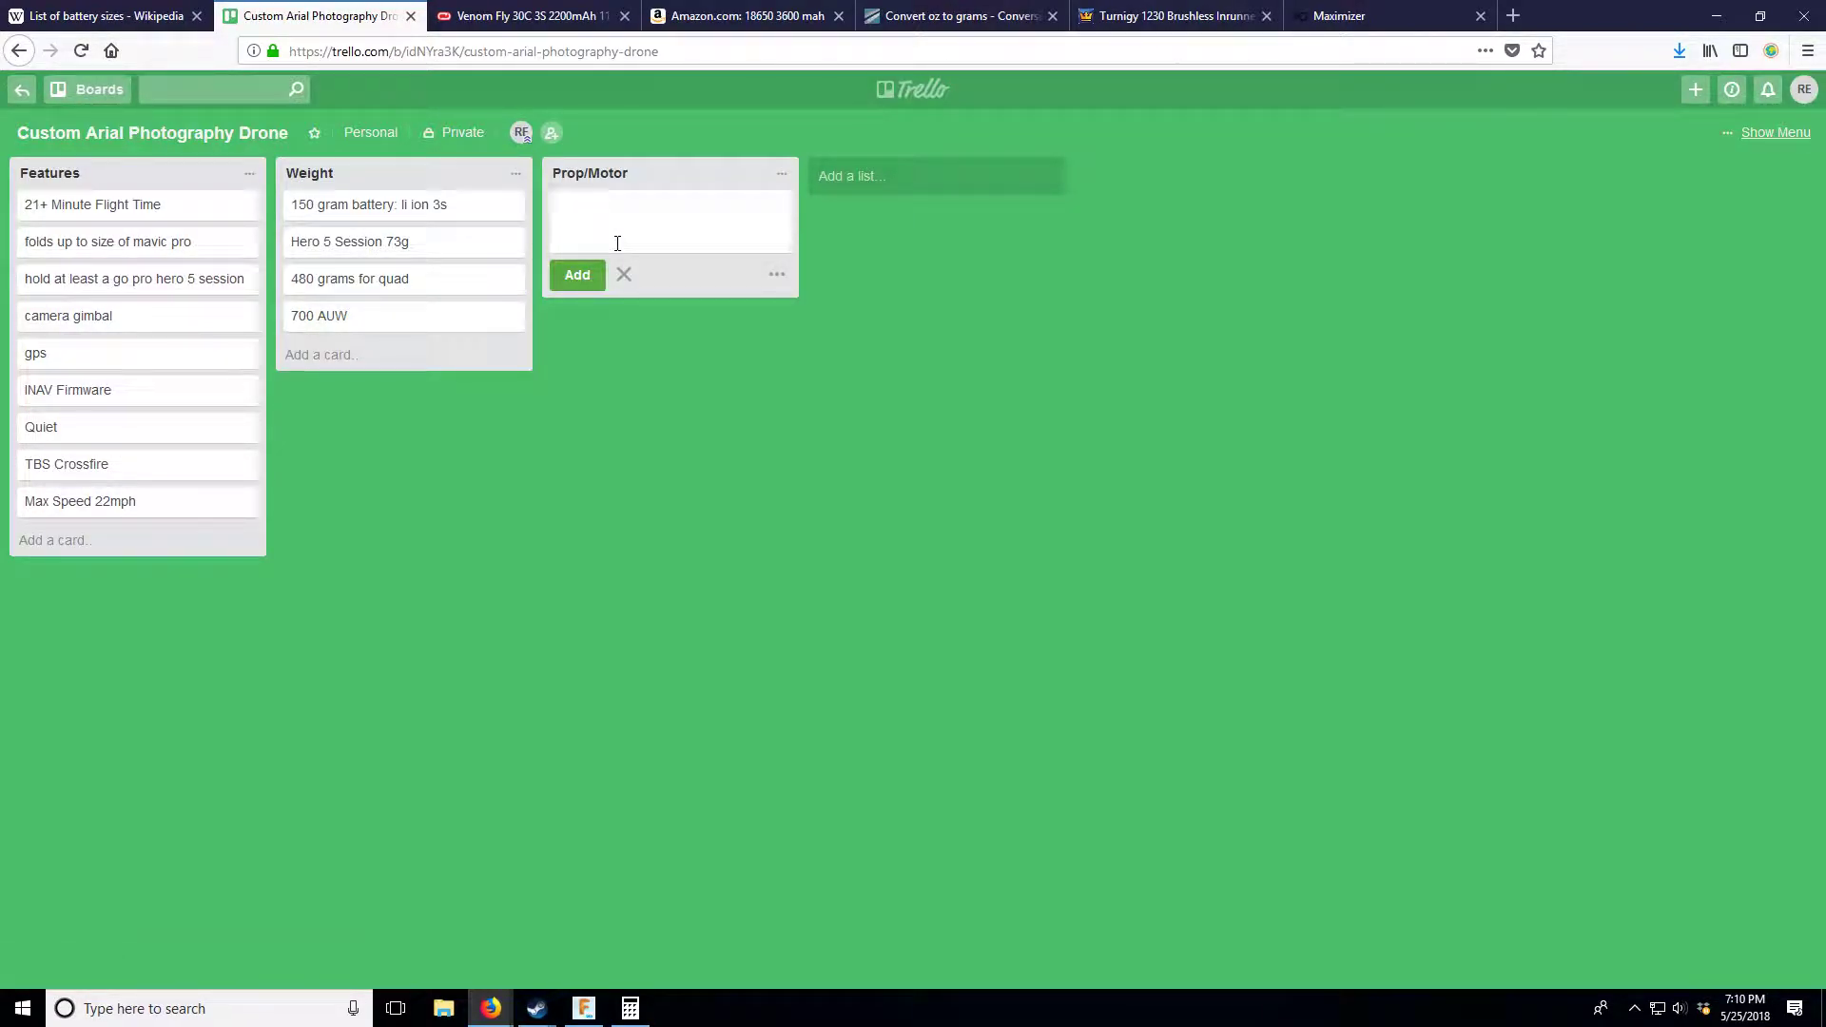
text(8 Inch Props)
click(576, 274)
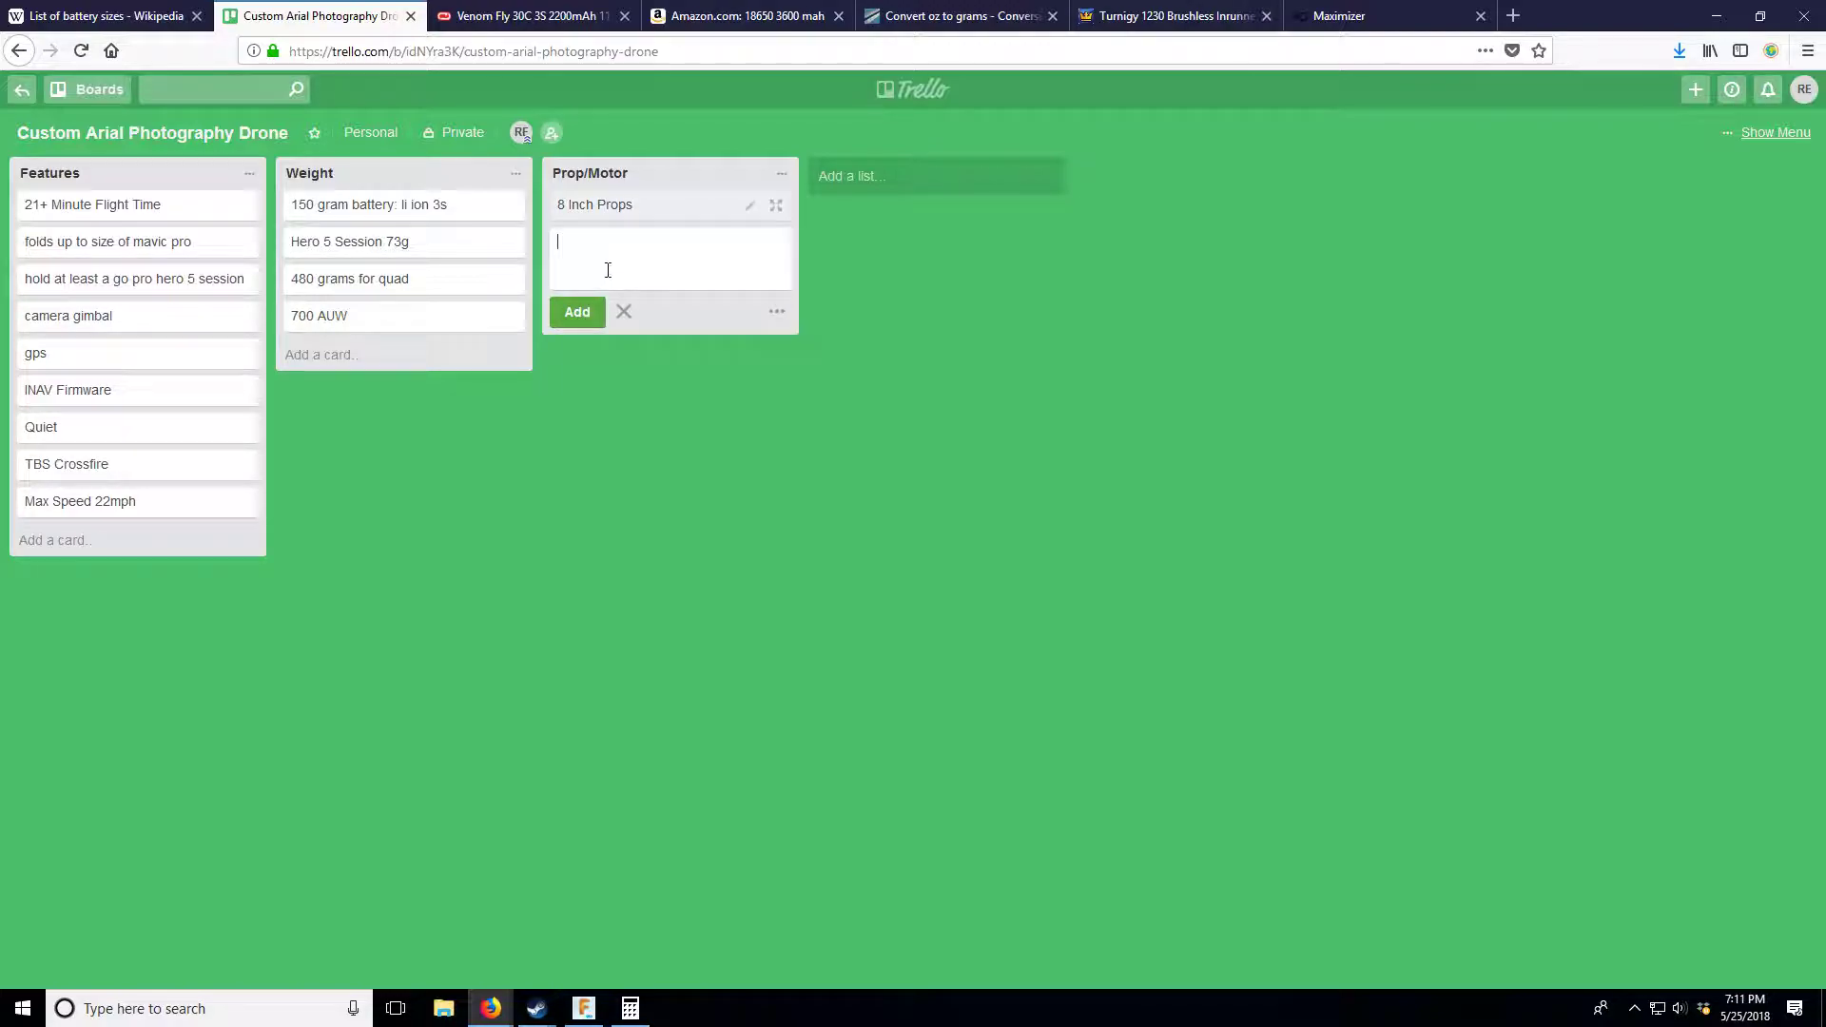
- Check the rpm in the Maximizer worksheet and add a "2640 Final RPM" card to Trello's Prop/Motor list
click(1387, 13)
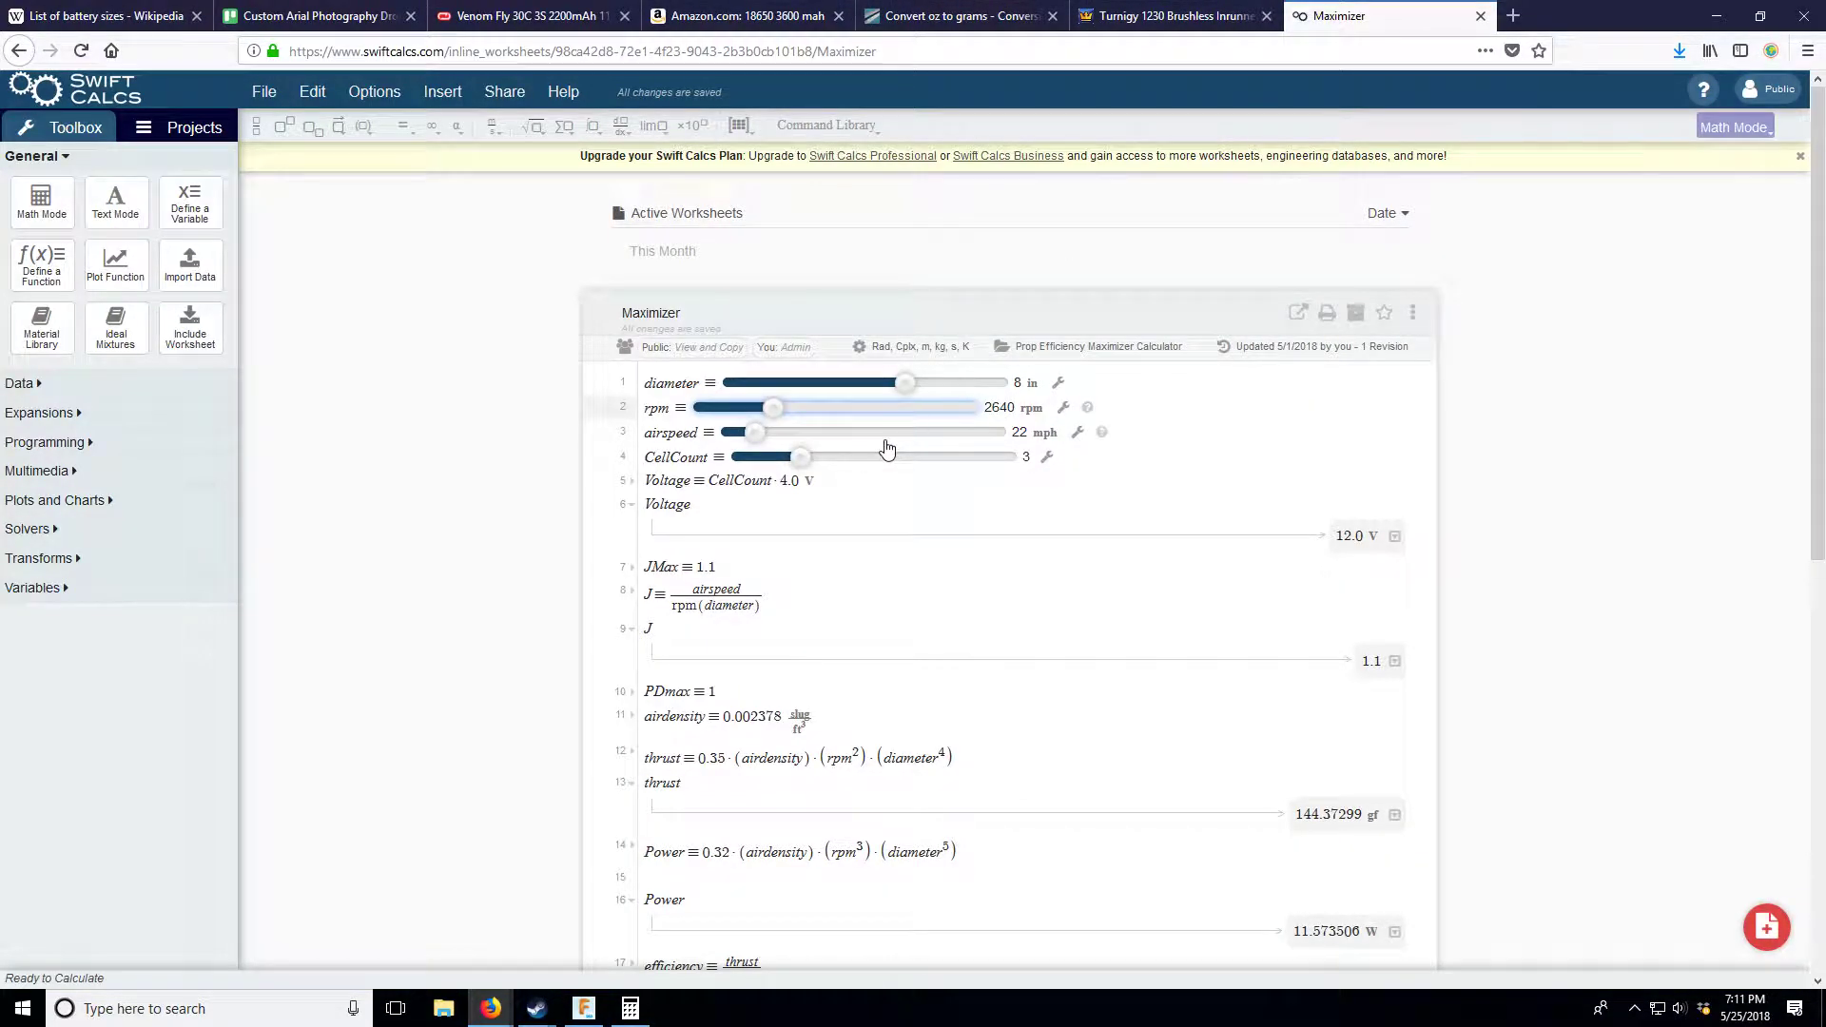
click(314, 15)
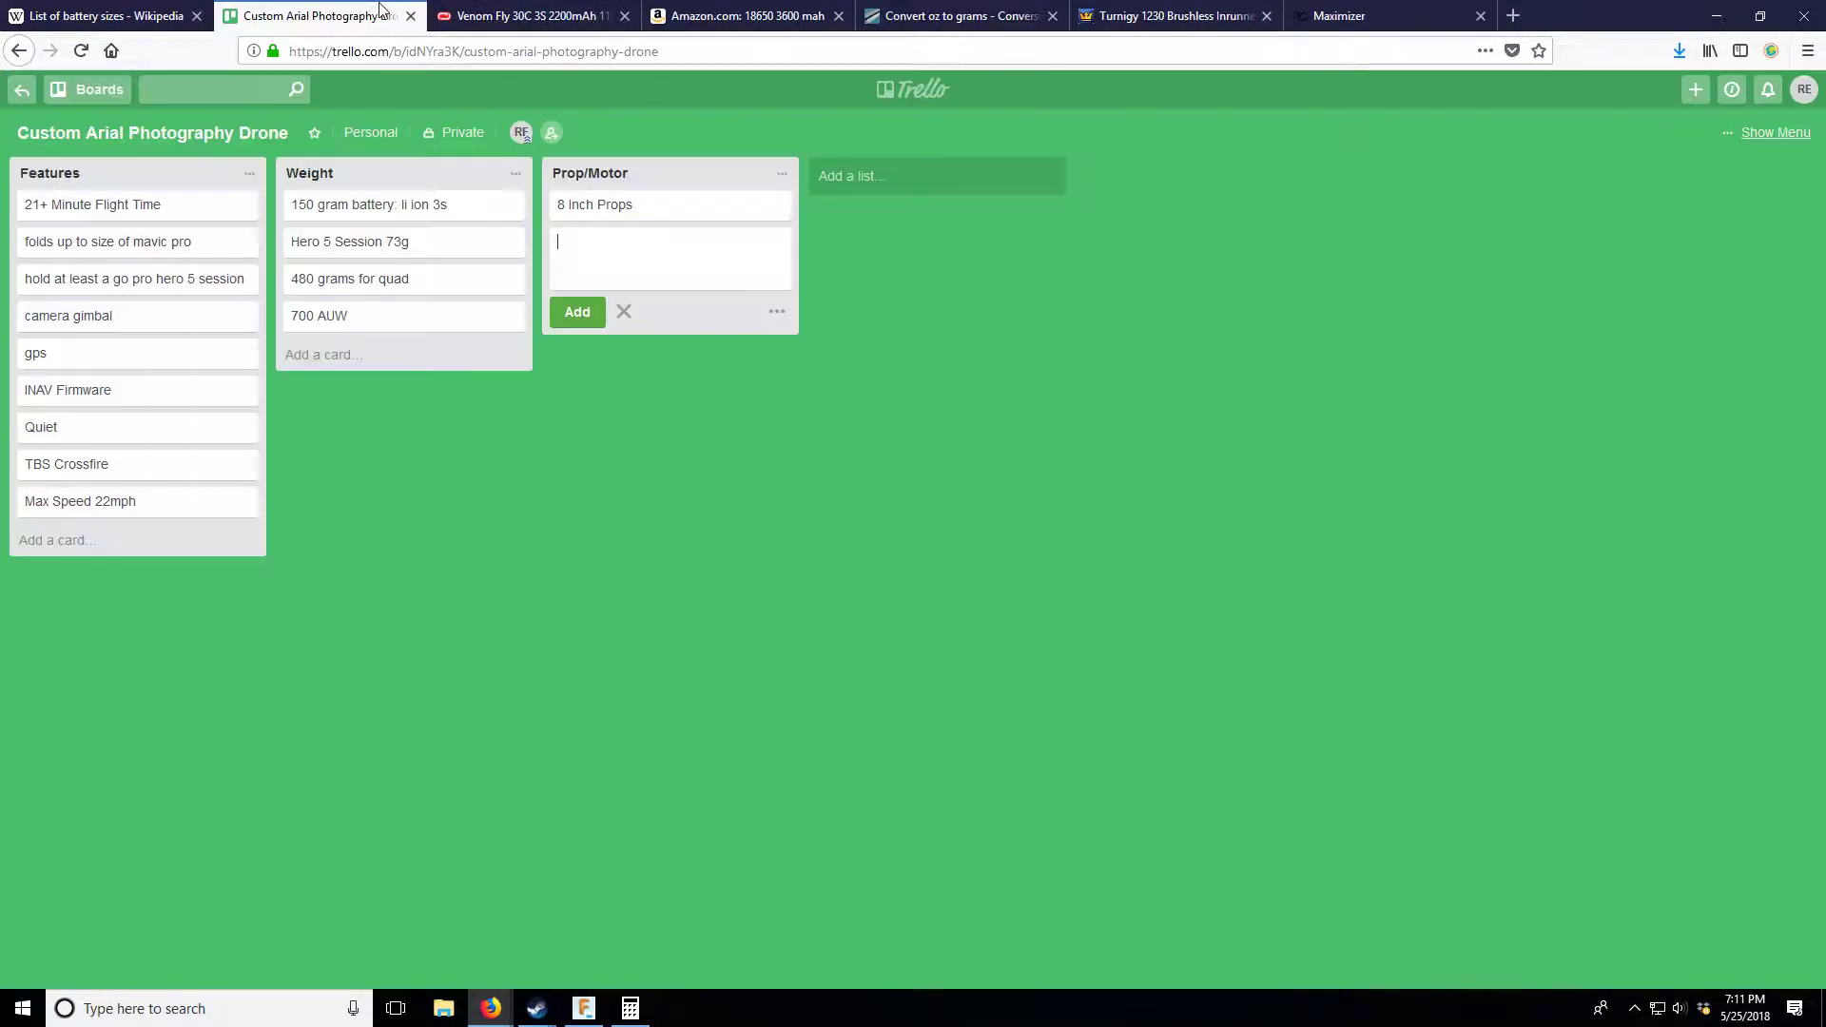
text(2640 Final RPM)
click(578, 312)
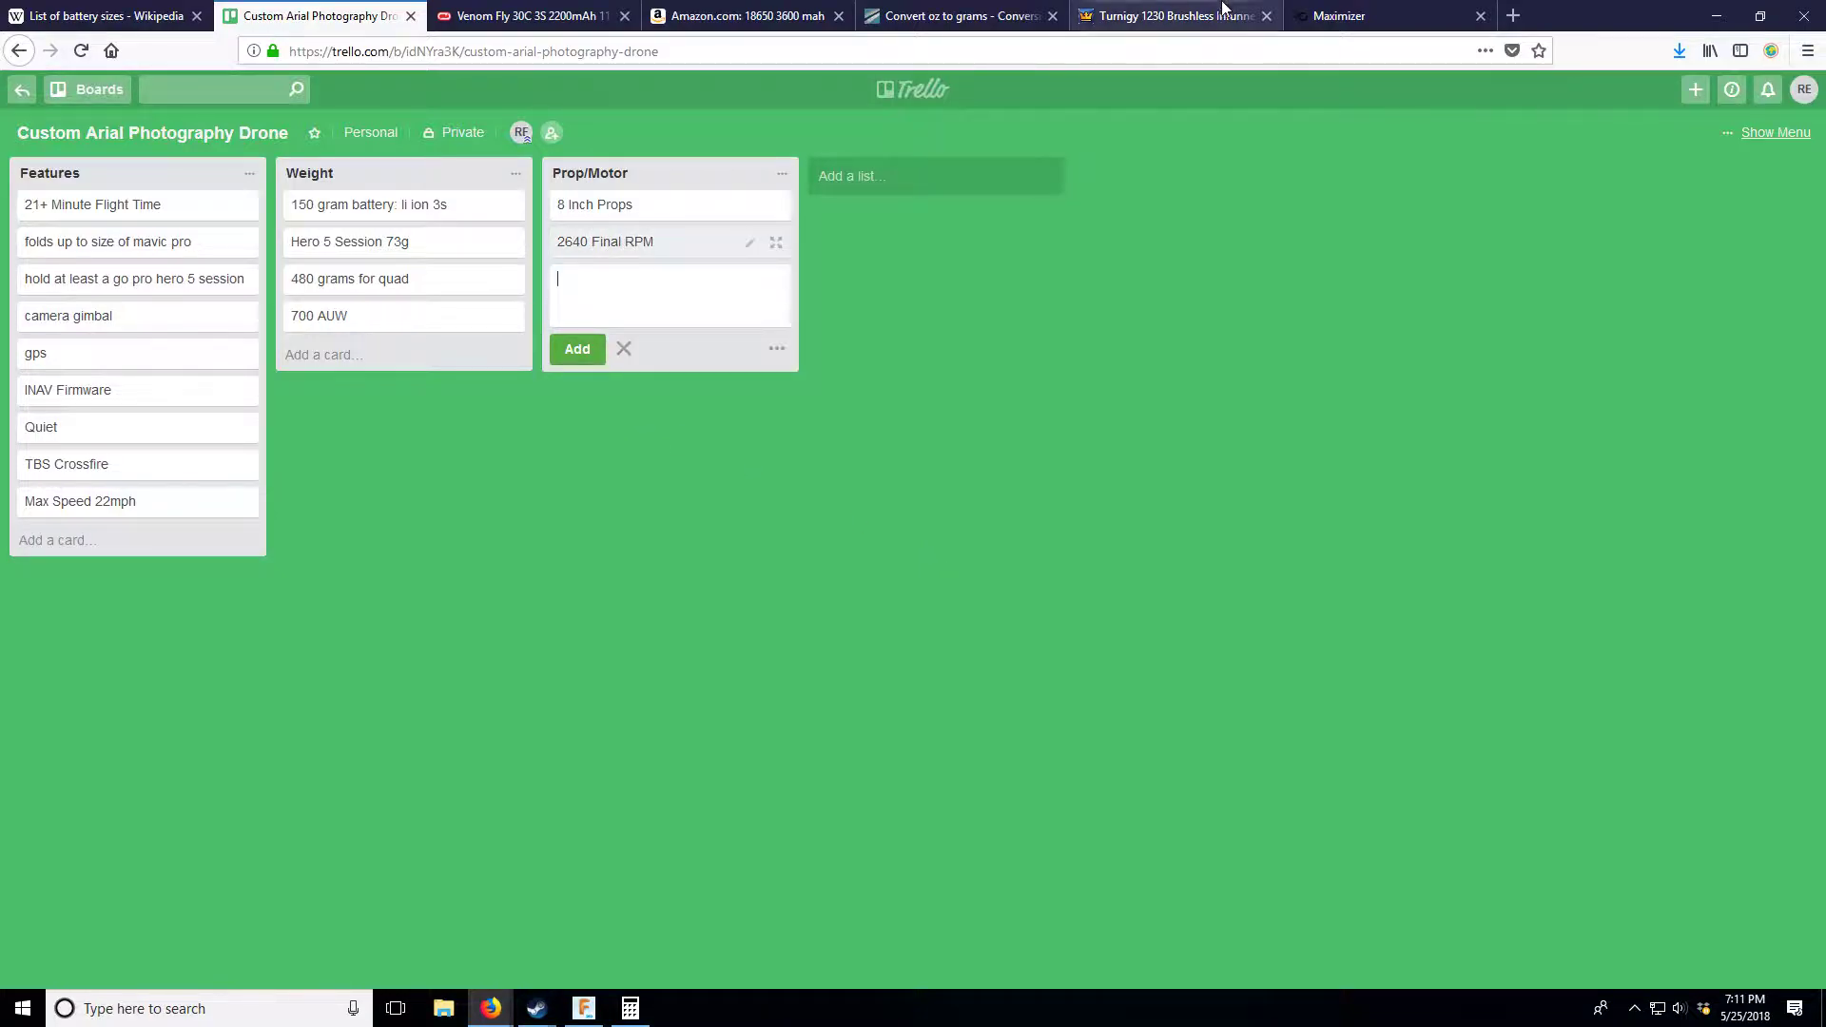
- Check the airspeed in the Maximizer worksheet and add a "22mph Airspeed" card to Trello's Prop/Motor list
click(1351, 15)
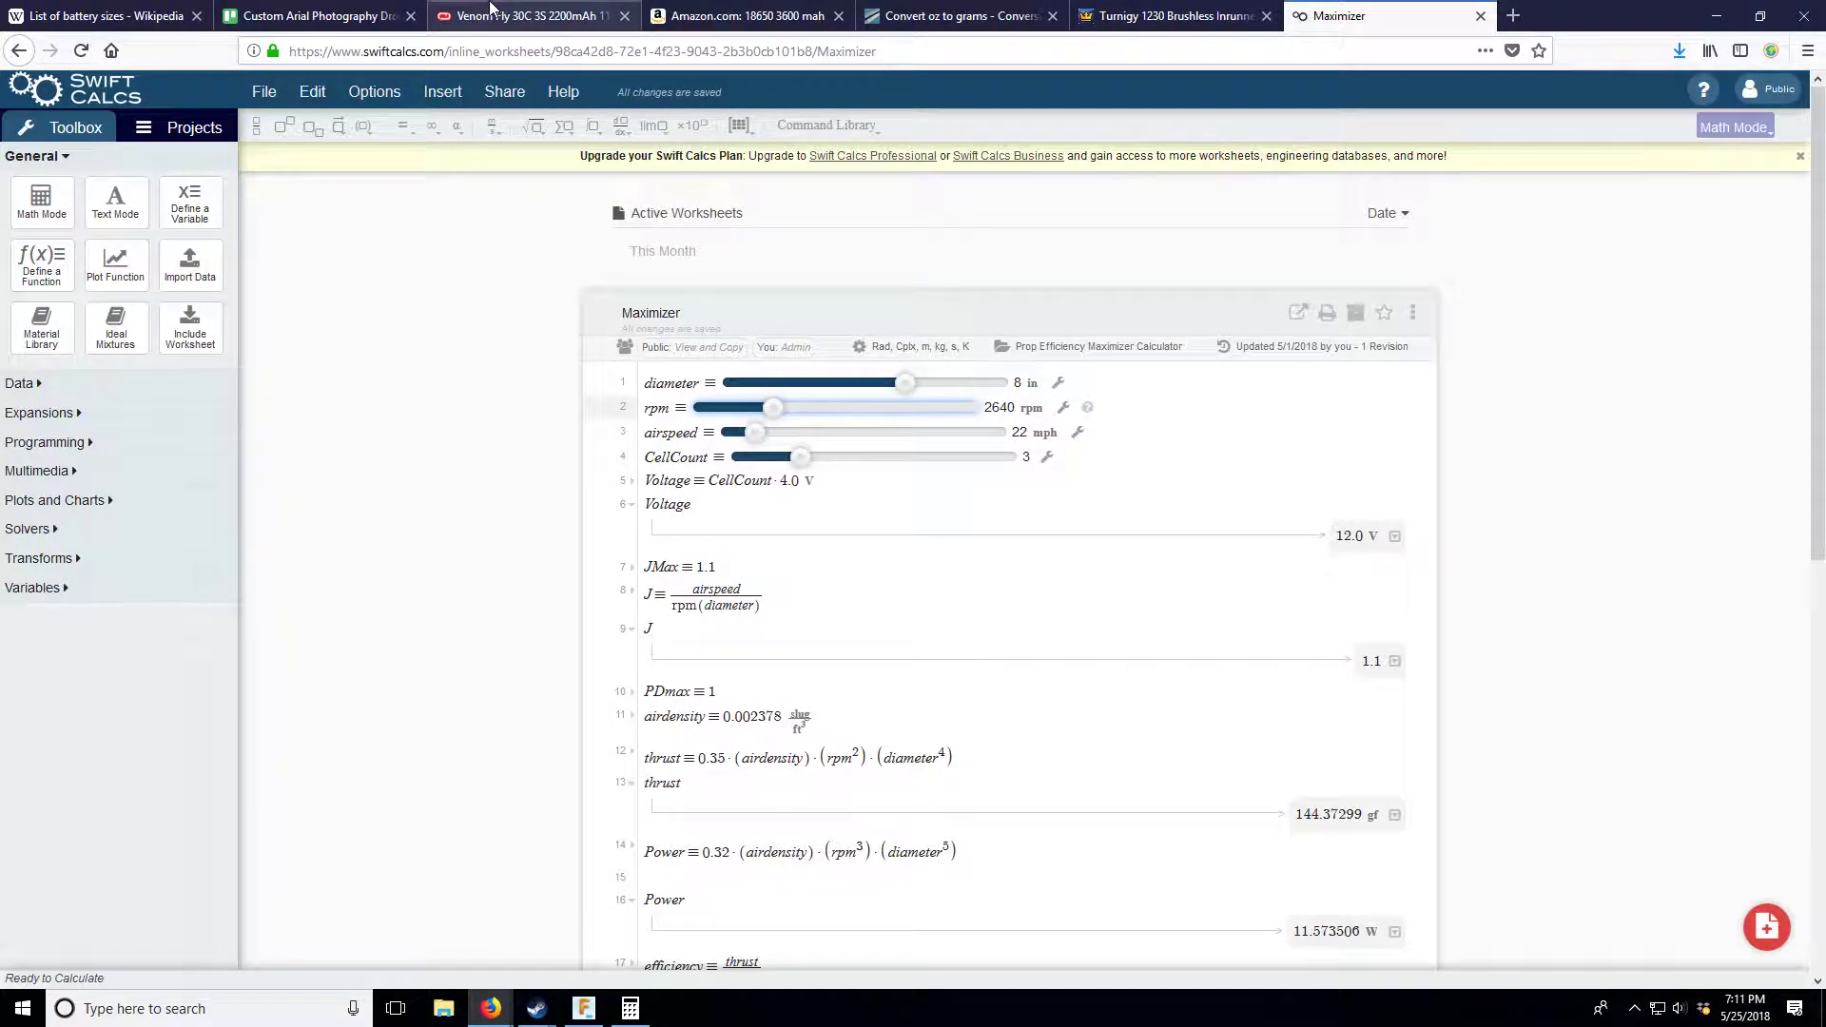
click(526, 13)
click(361, 9)
text(22m)
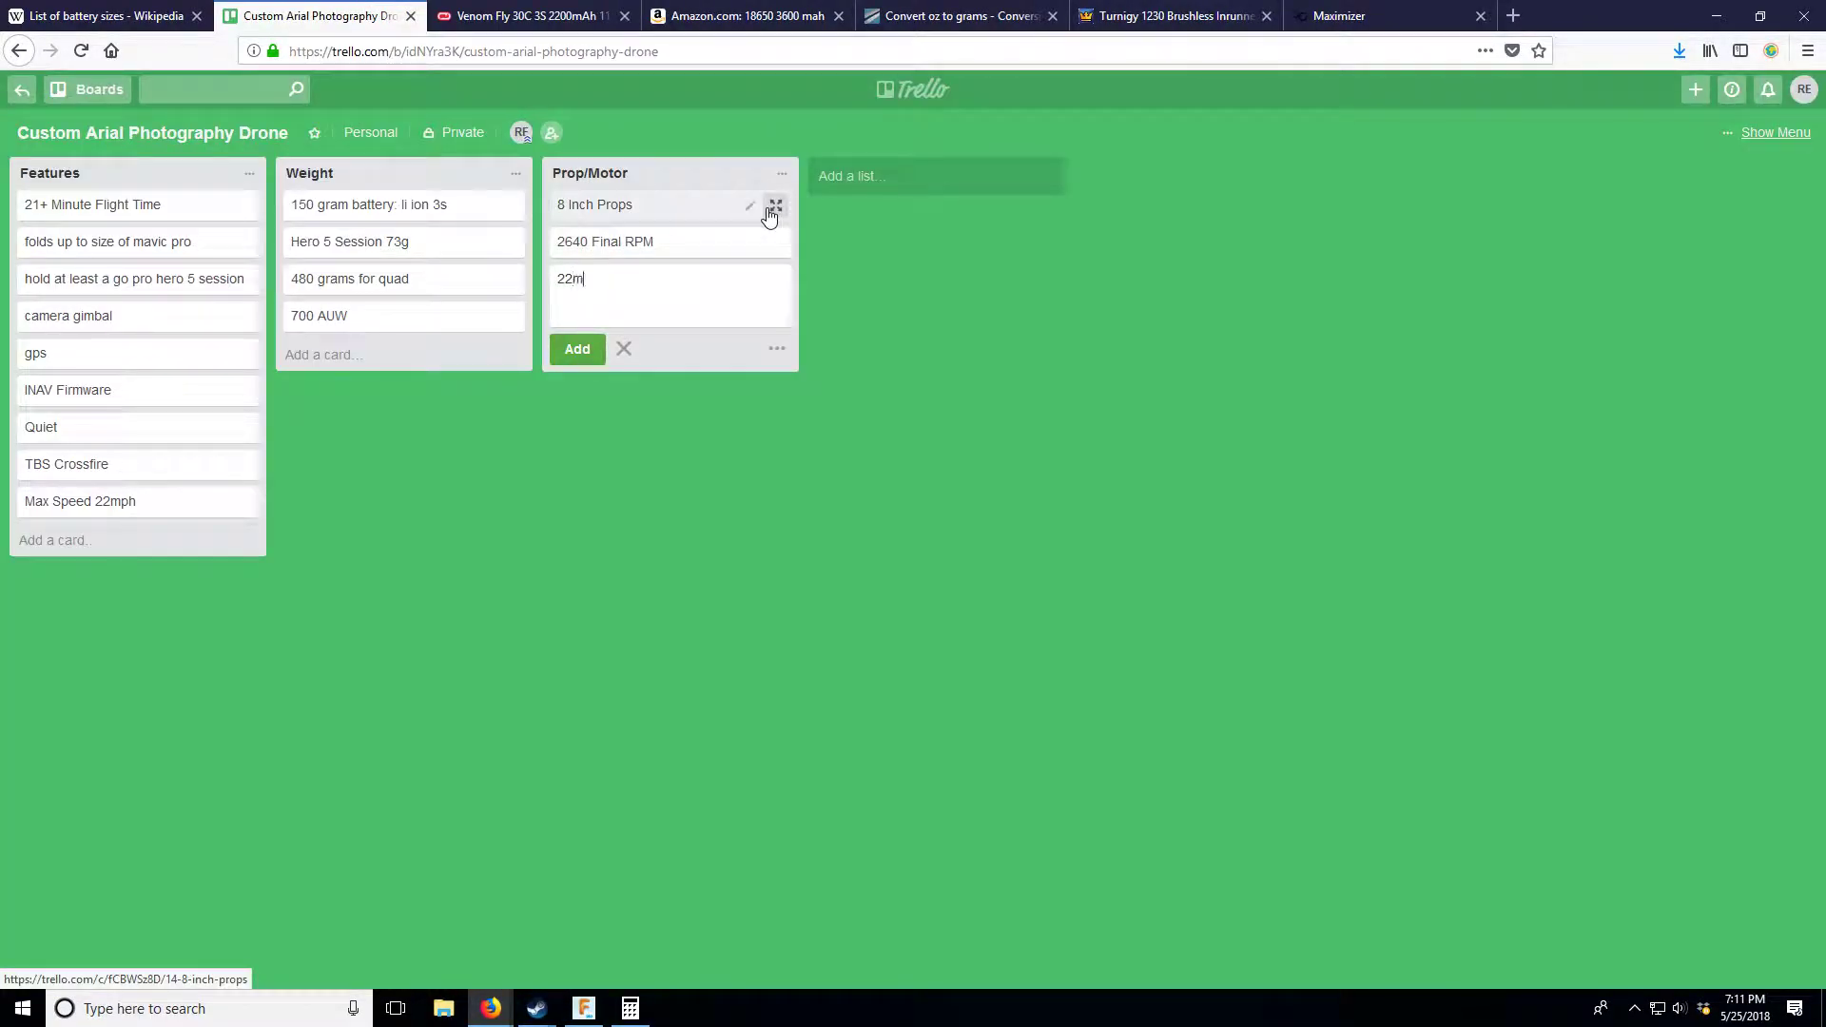
text(ph Airspee)
click(588, 348)
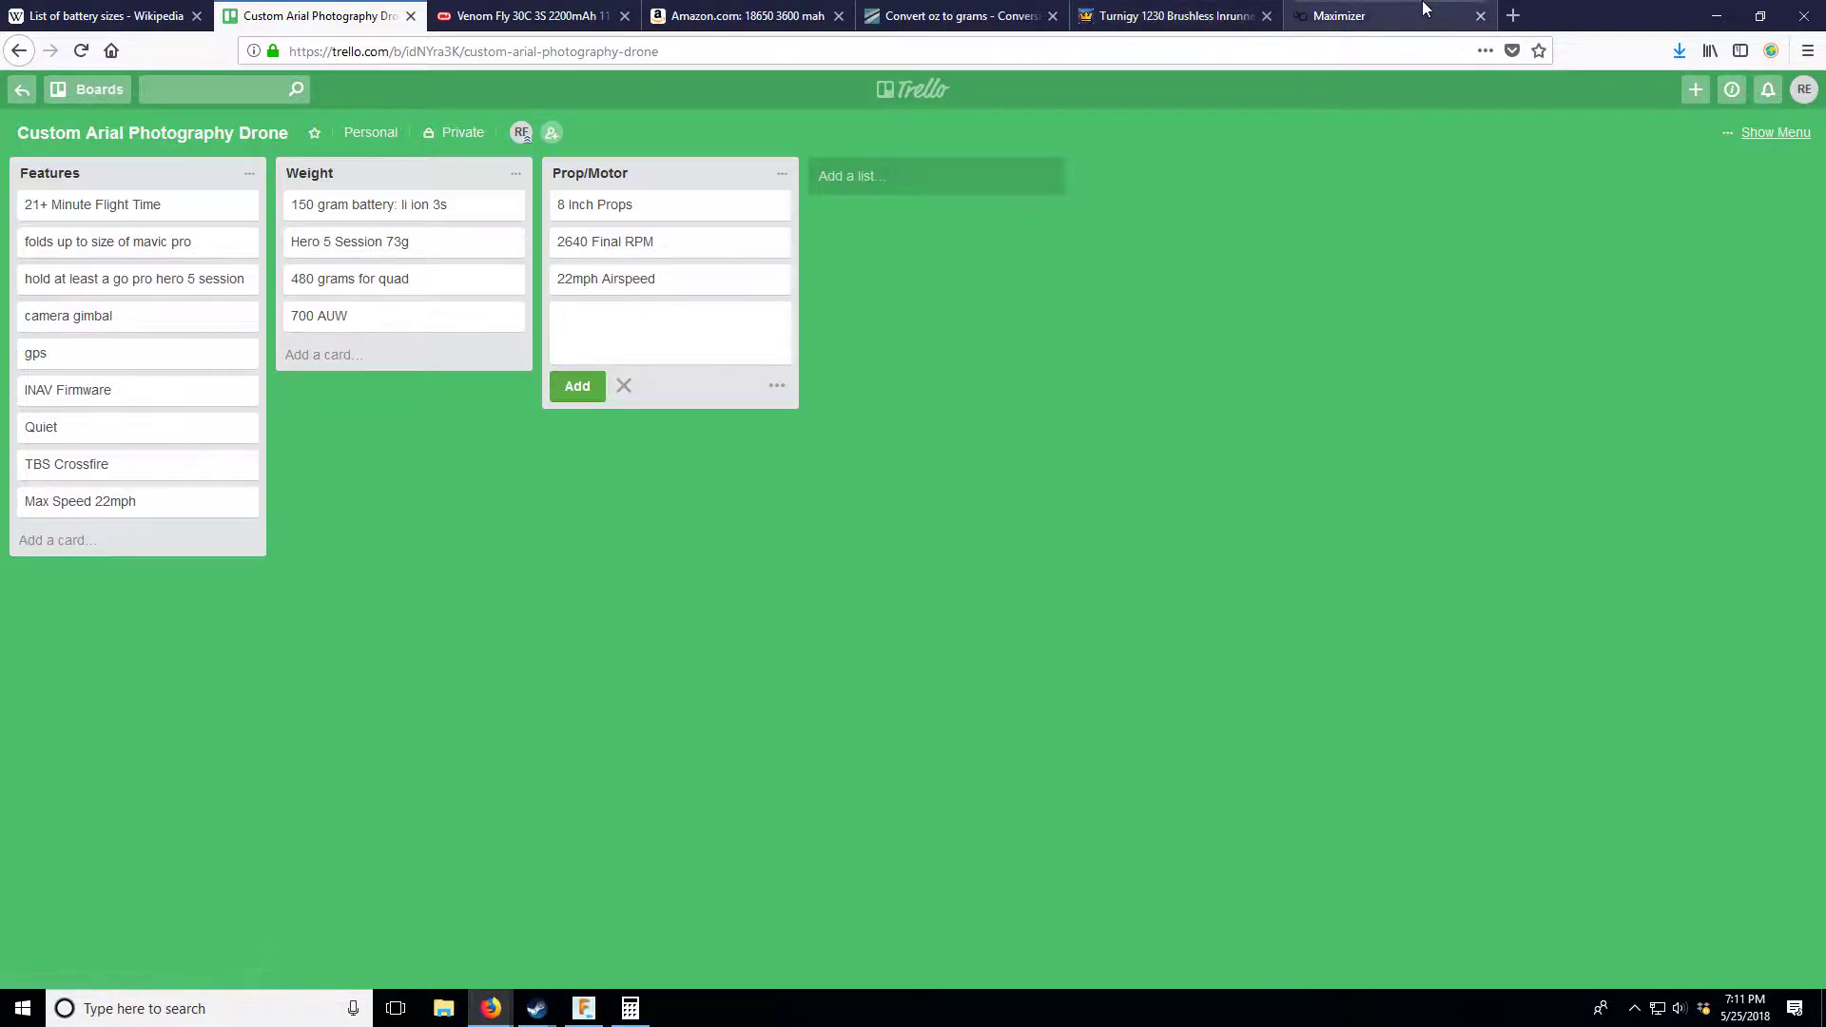
- Check the cell count in the Maximizer worksheet and add a "3s" card to Trello's Prop/Motor list
click(1369, 15)
click(314, 16)
text(3)
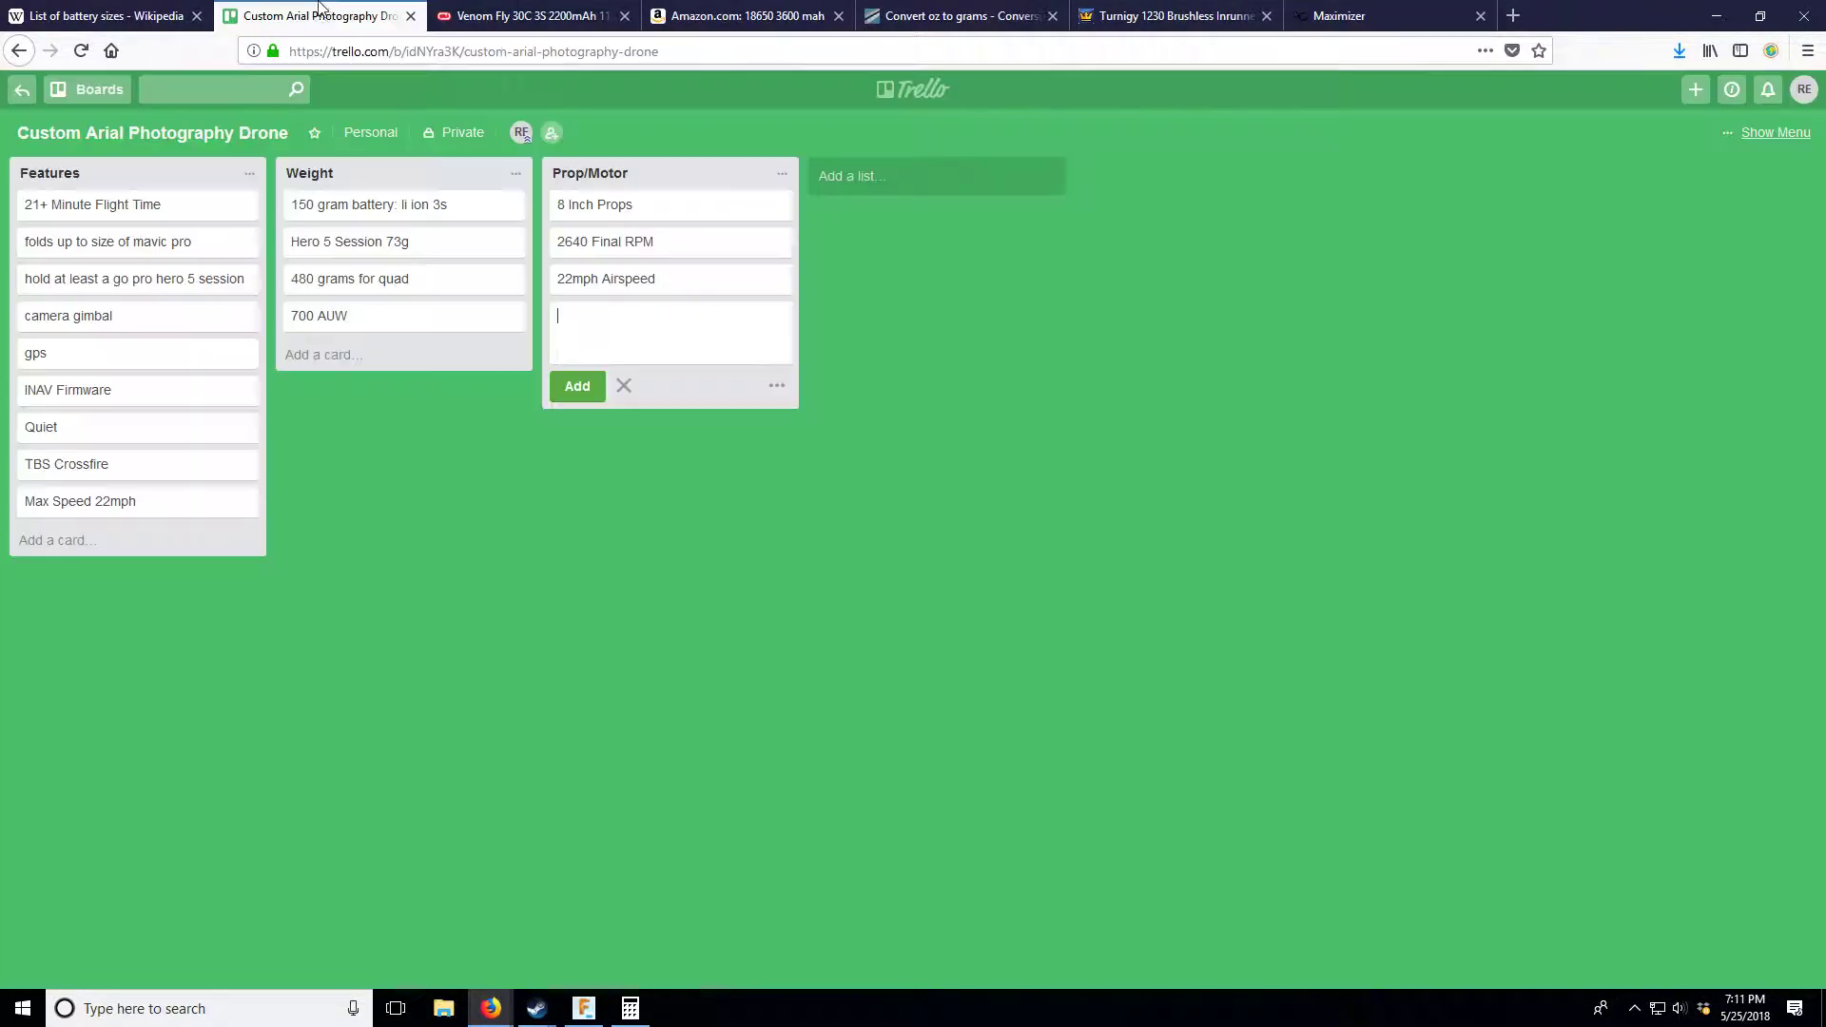
text(S)
click(578, 386)
- Look up the thrust result in the Maximizer worksheet and add a "144 gram thrust" card to Trello's Prop/Motor list
click(1370, 15)
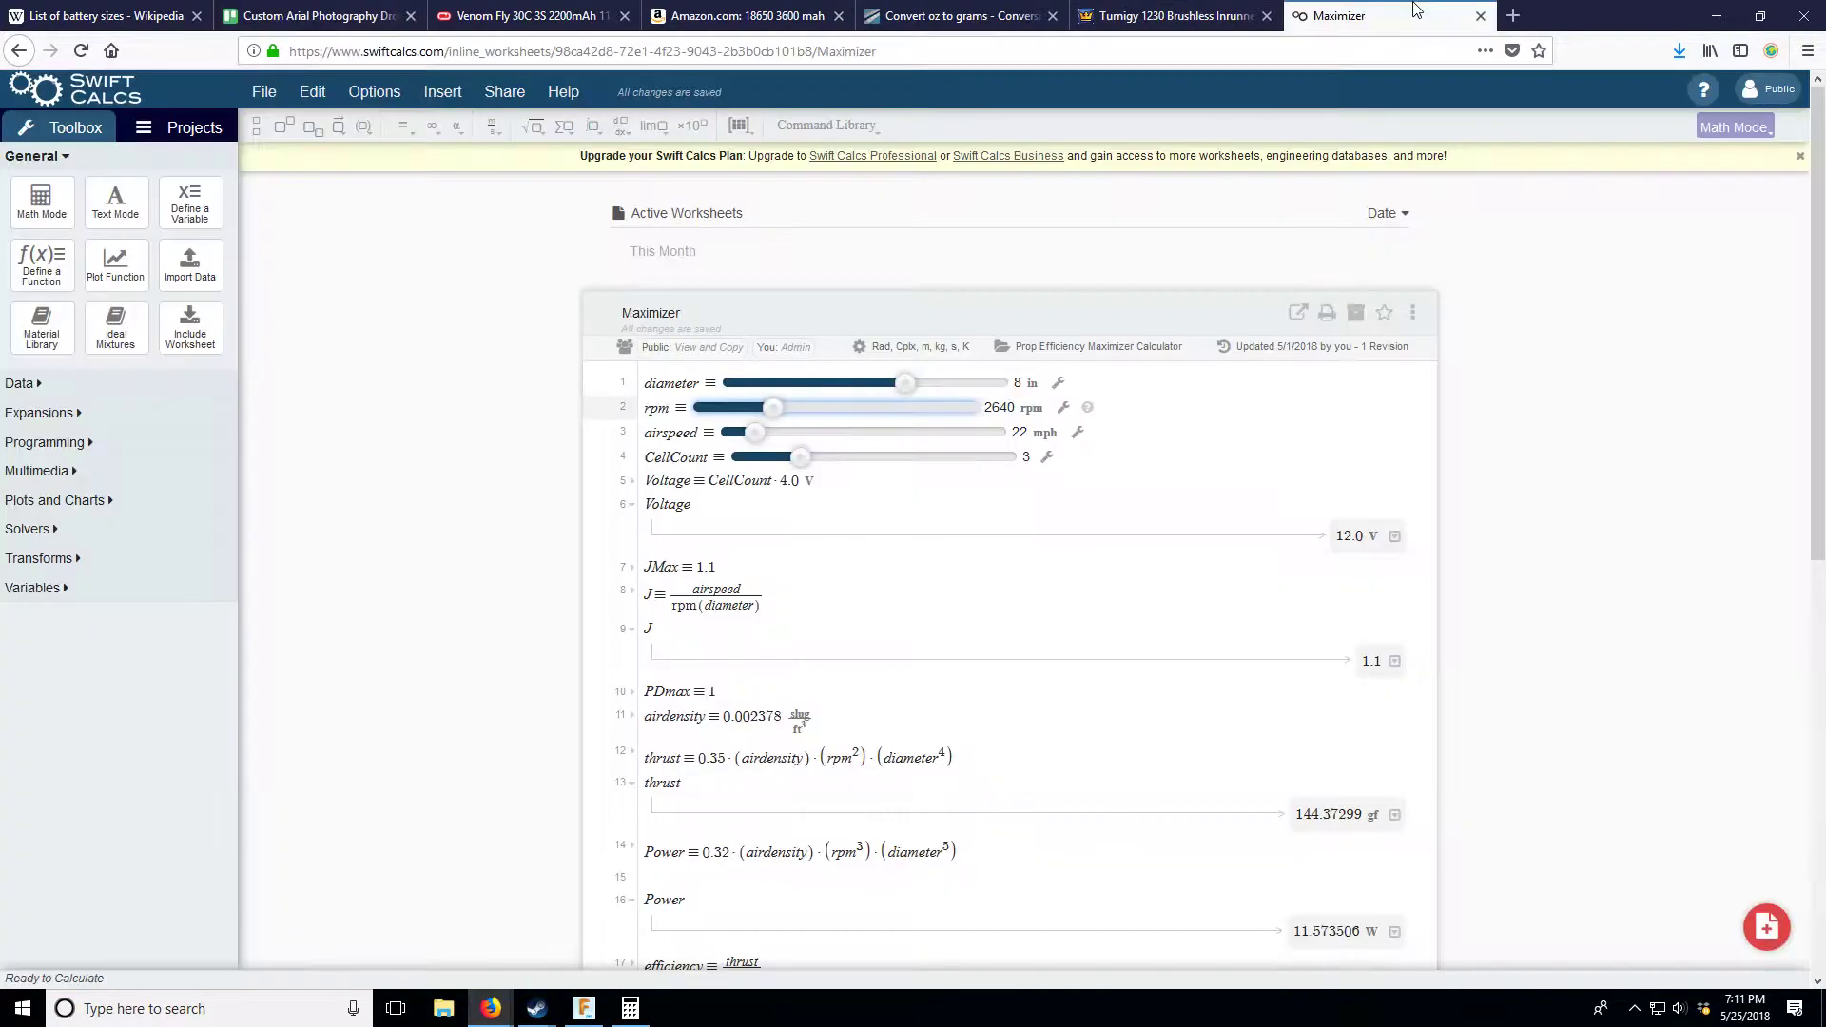
scroll(1268, 802, down, 6)
scroll(1268, 803, up, 4)
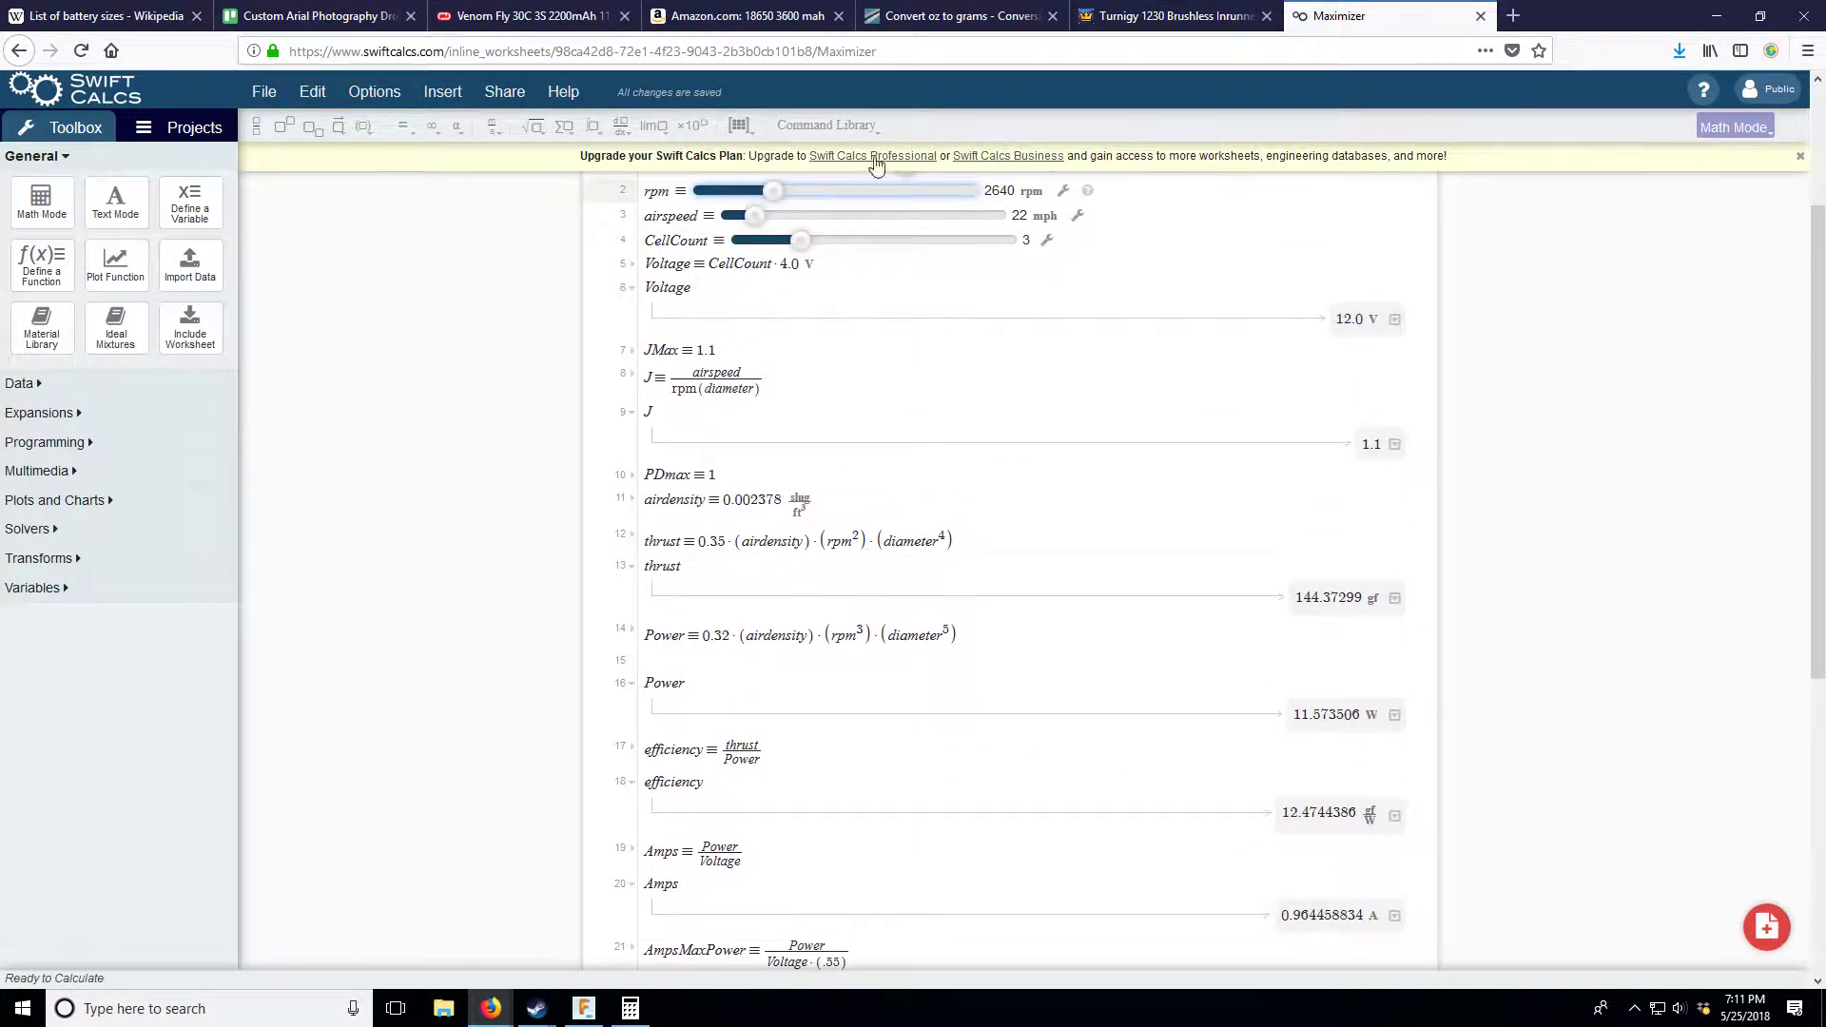
click(341, 7)
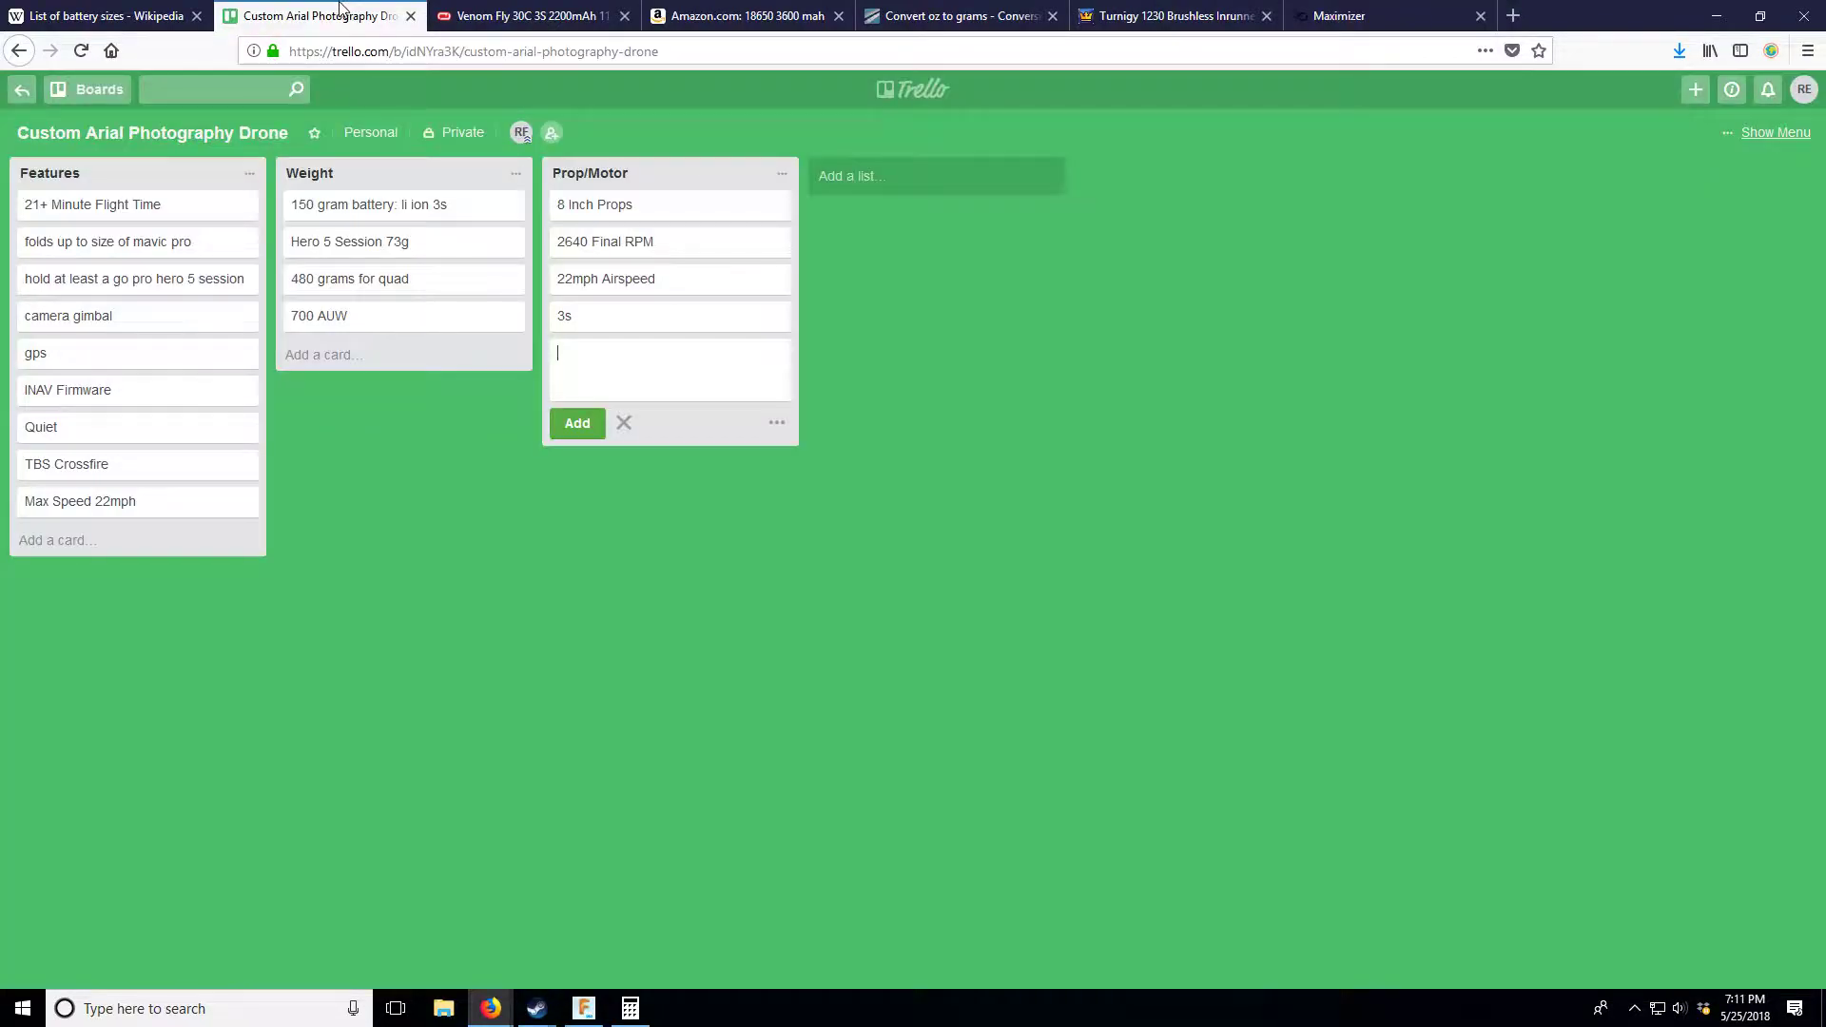
text(144 g)
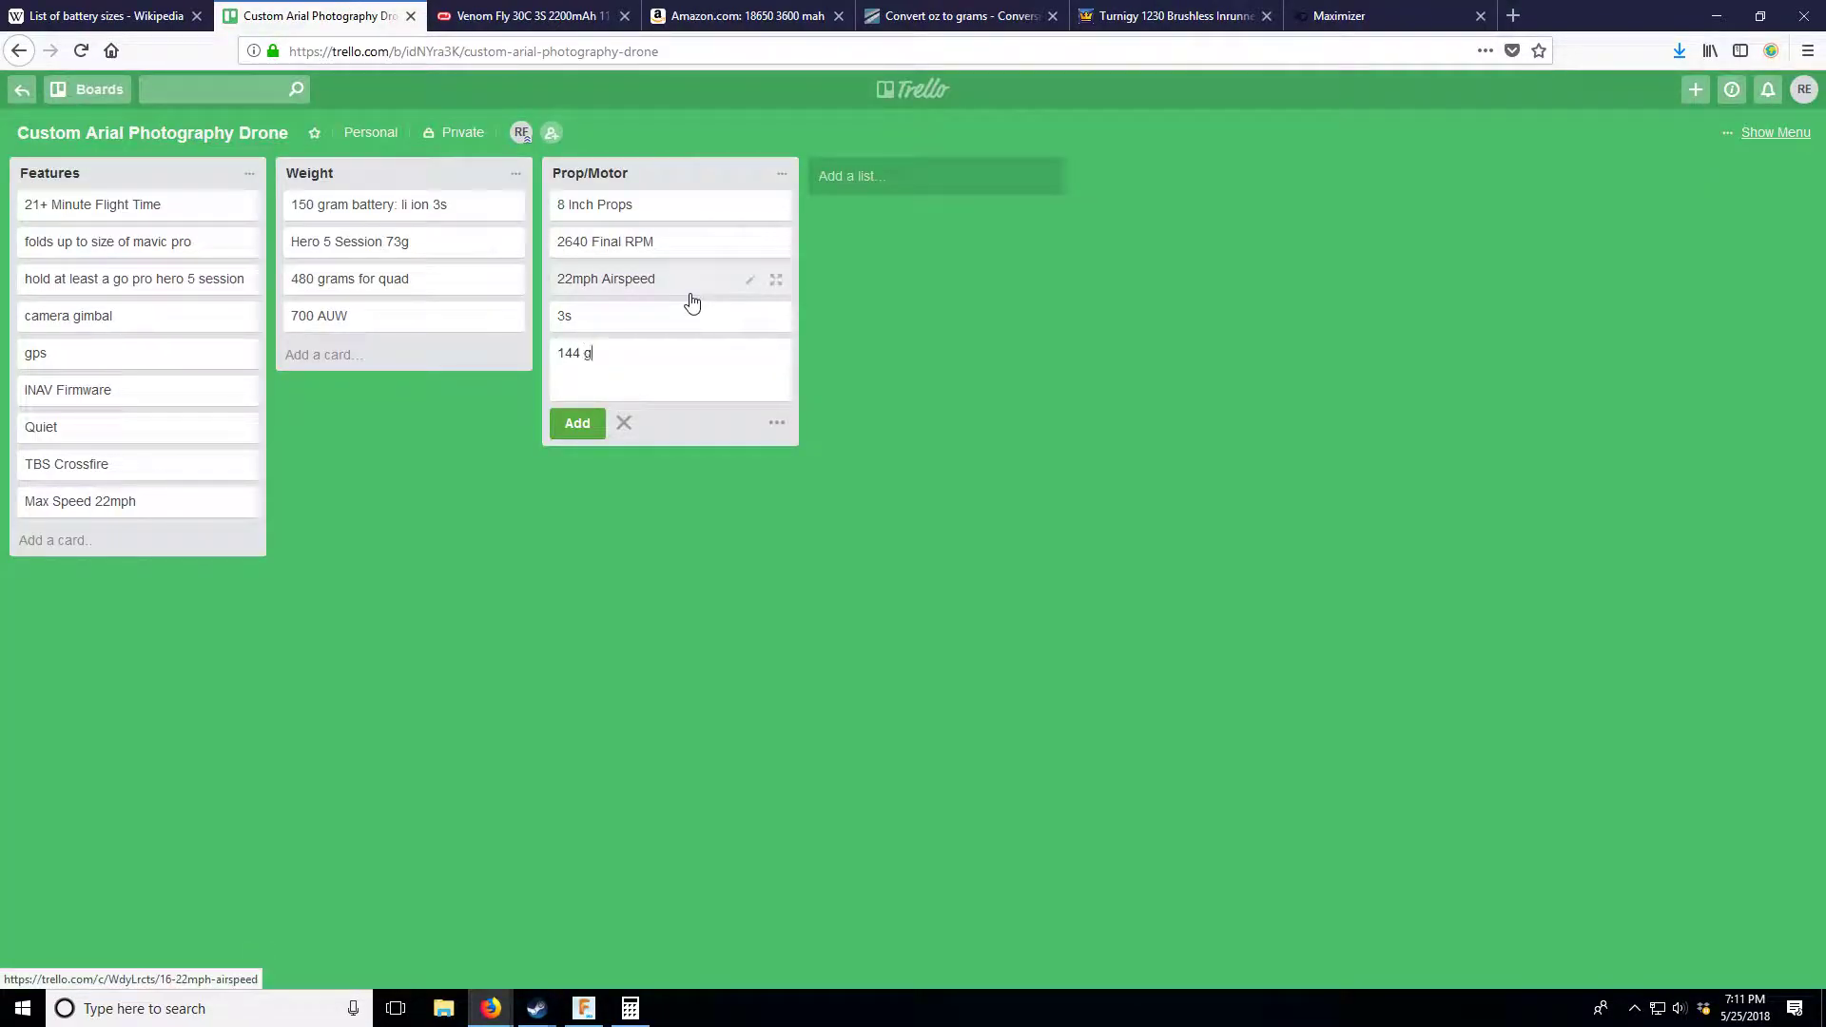
text(ram thrust)
click(577, 424)
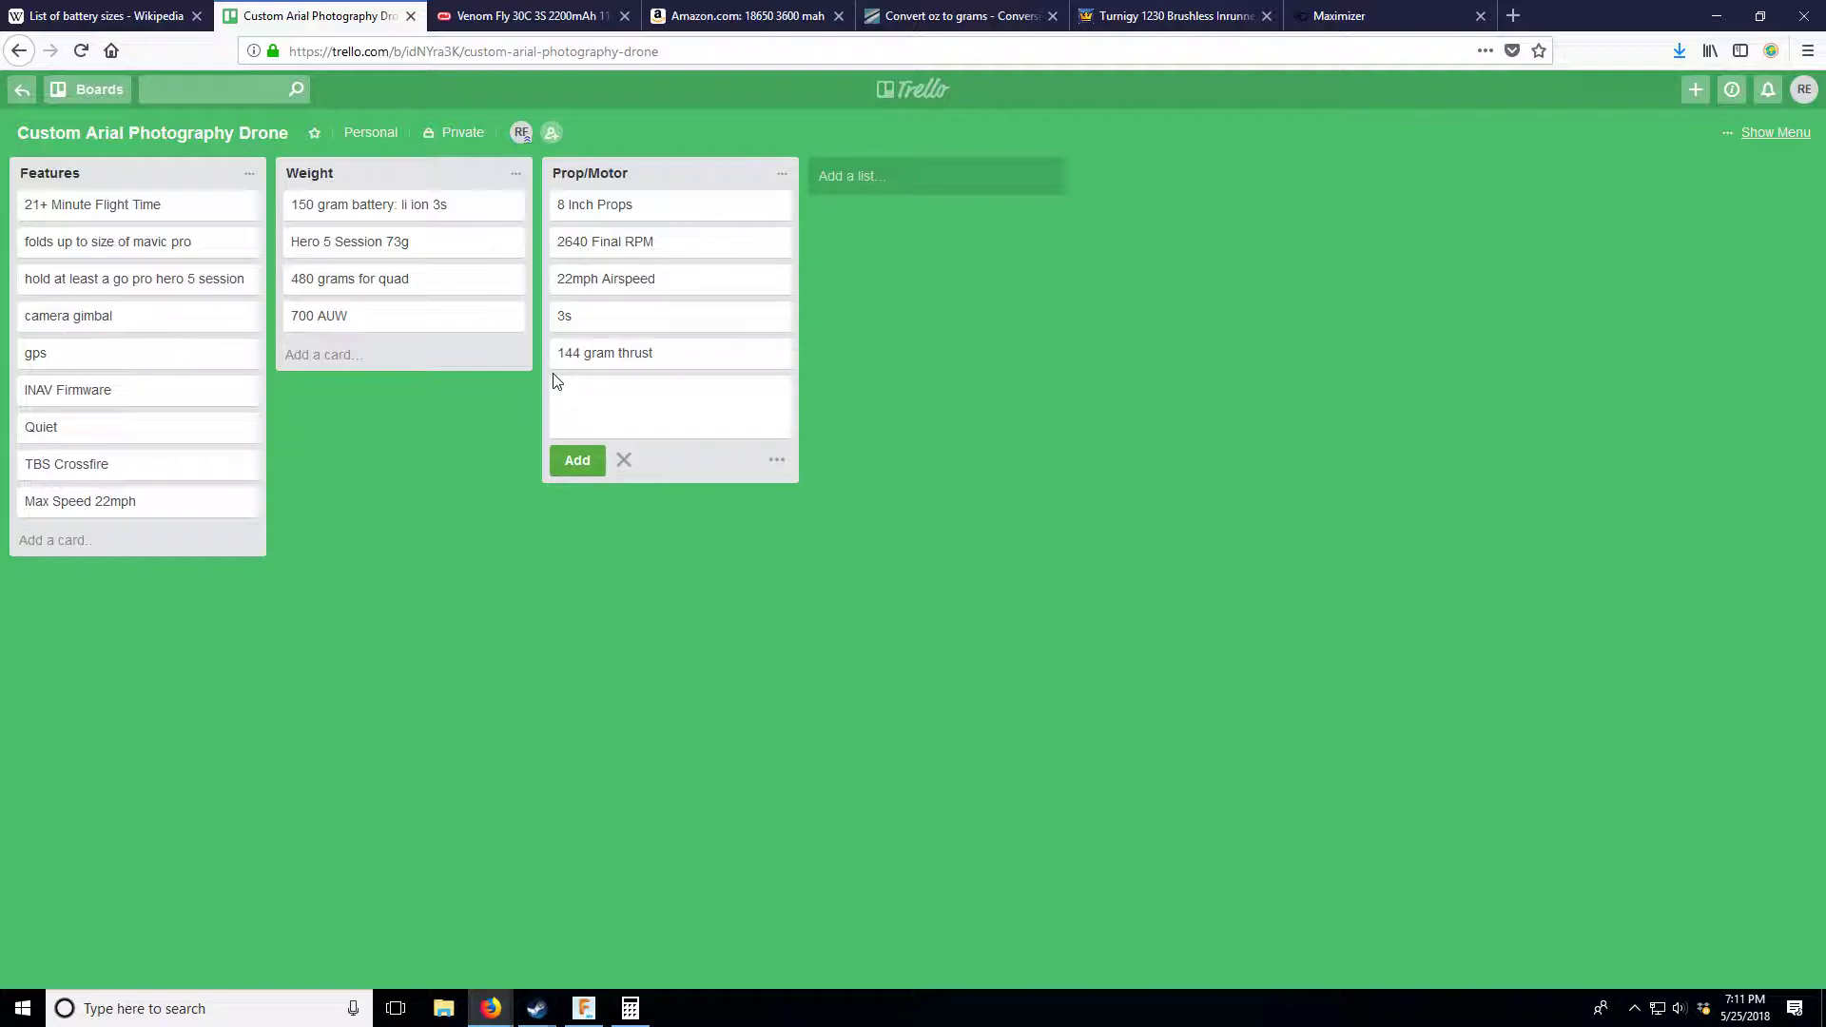
- Calculate the combined thrust of the four motors as 144 × 4 in Calculator, and close it
click(630, 1009)
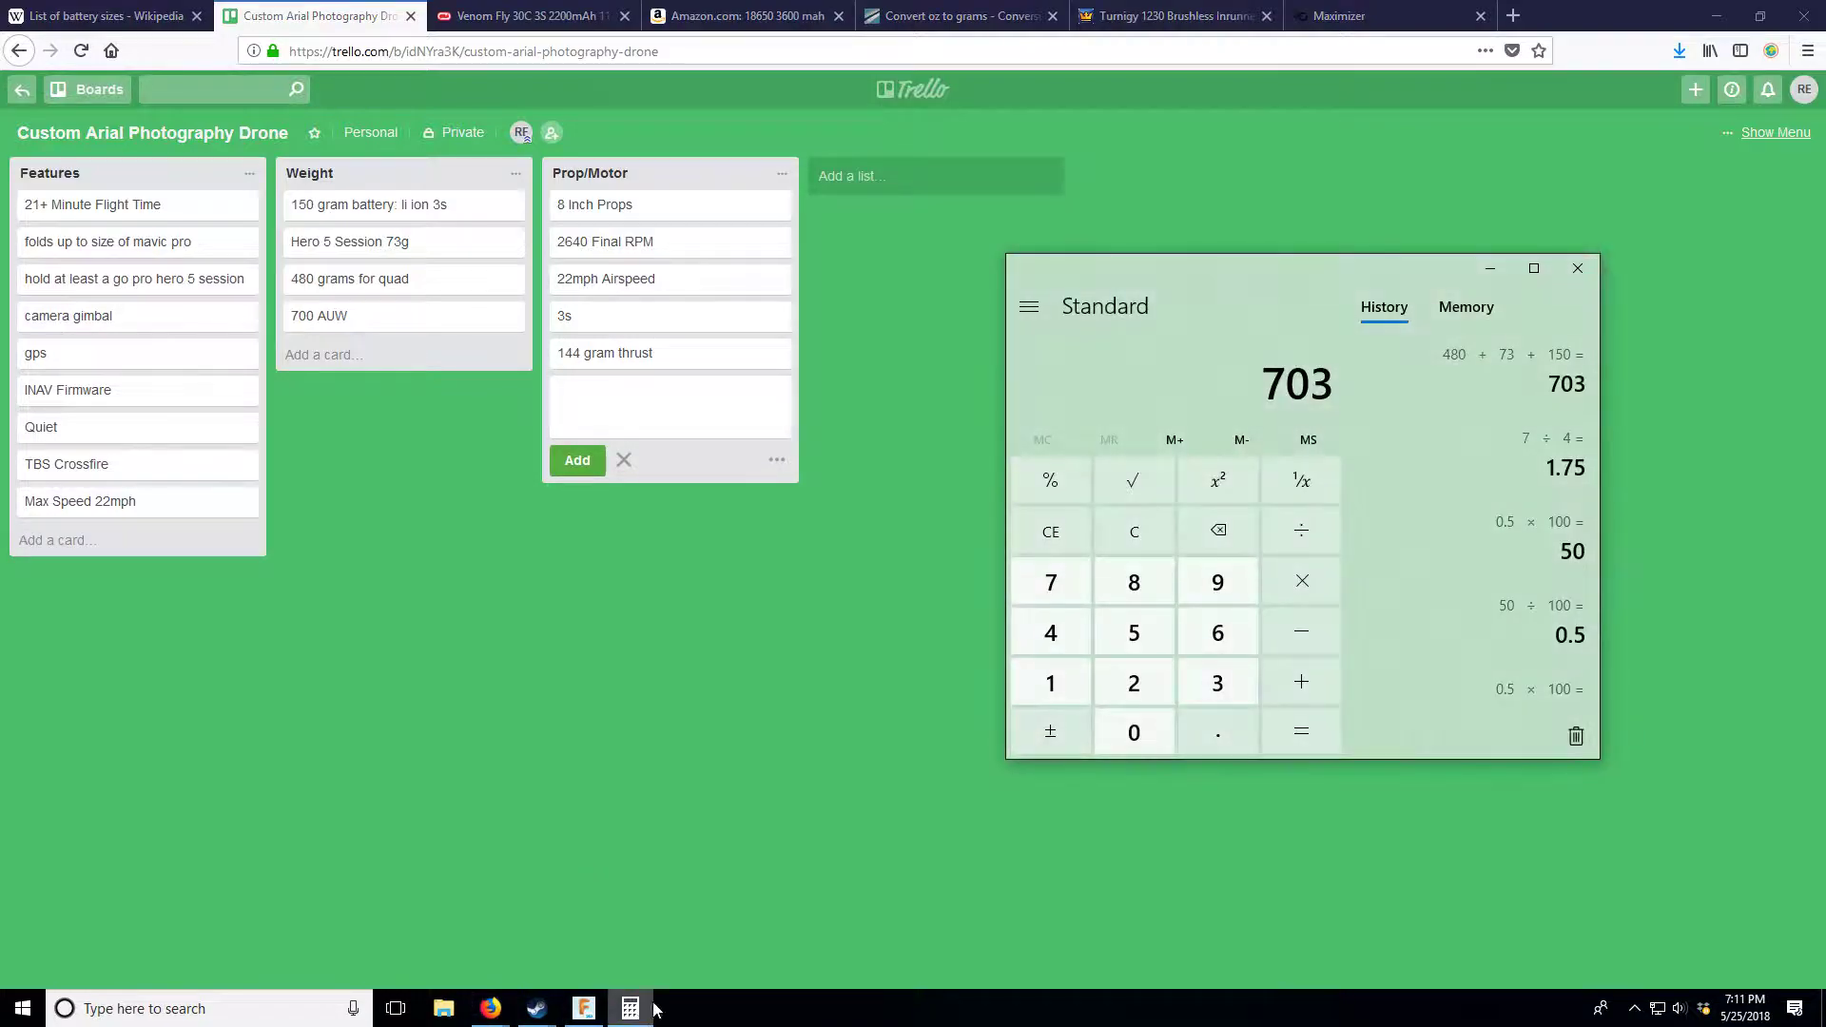
click(1138, 523)
click(1134, 681)
click(1134, 582)
click(1138, 538)
click(1070, 681)
click(1050, 633)
click(1051, 633)
click(1302, 582)
key(4)
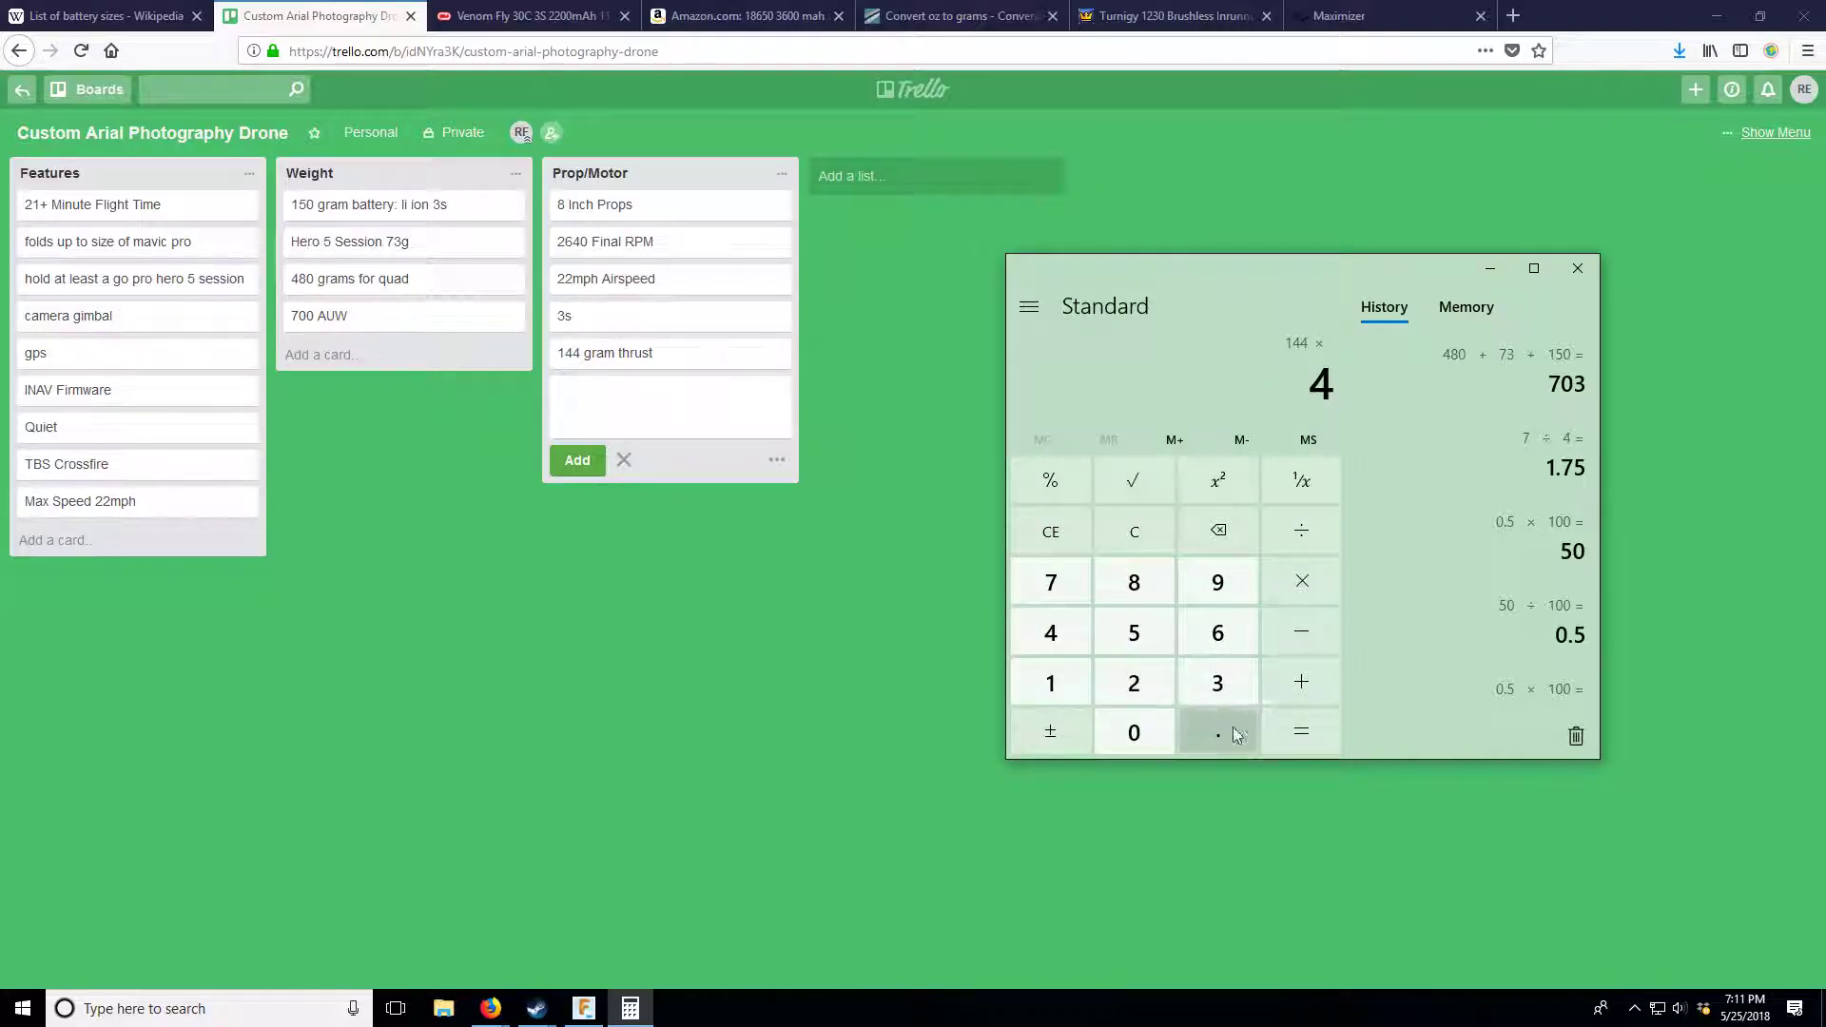
click(1276, 735)
click(1575, 269)
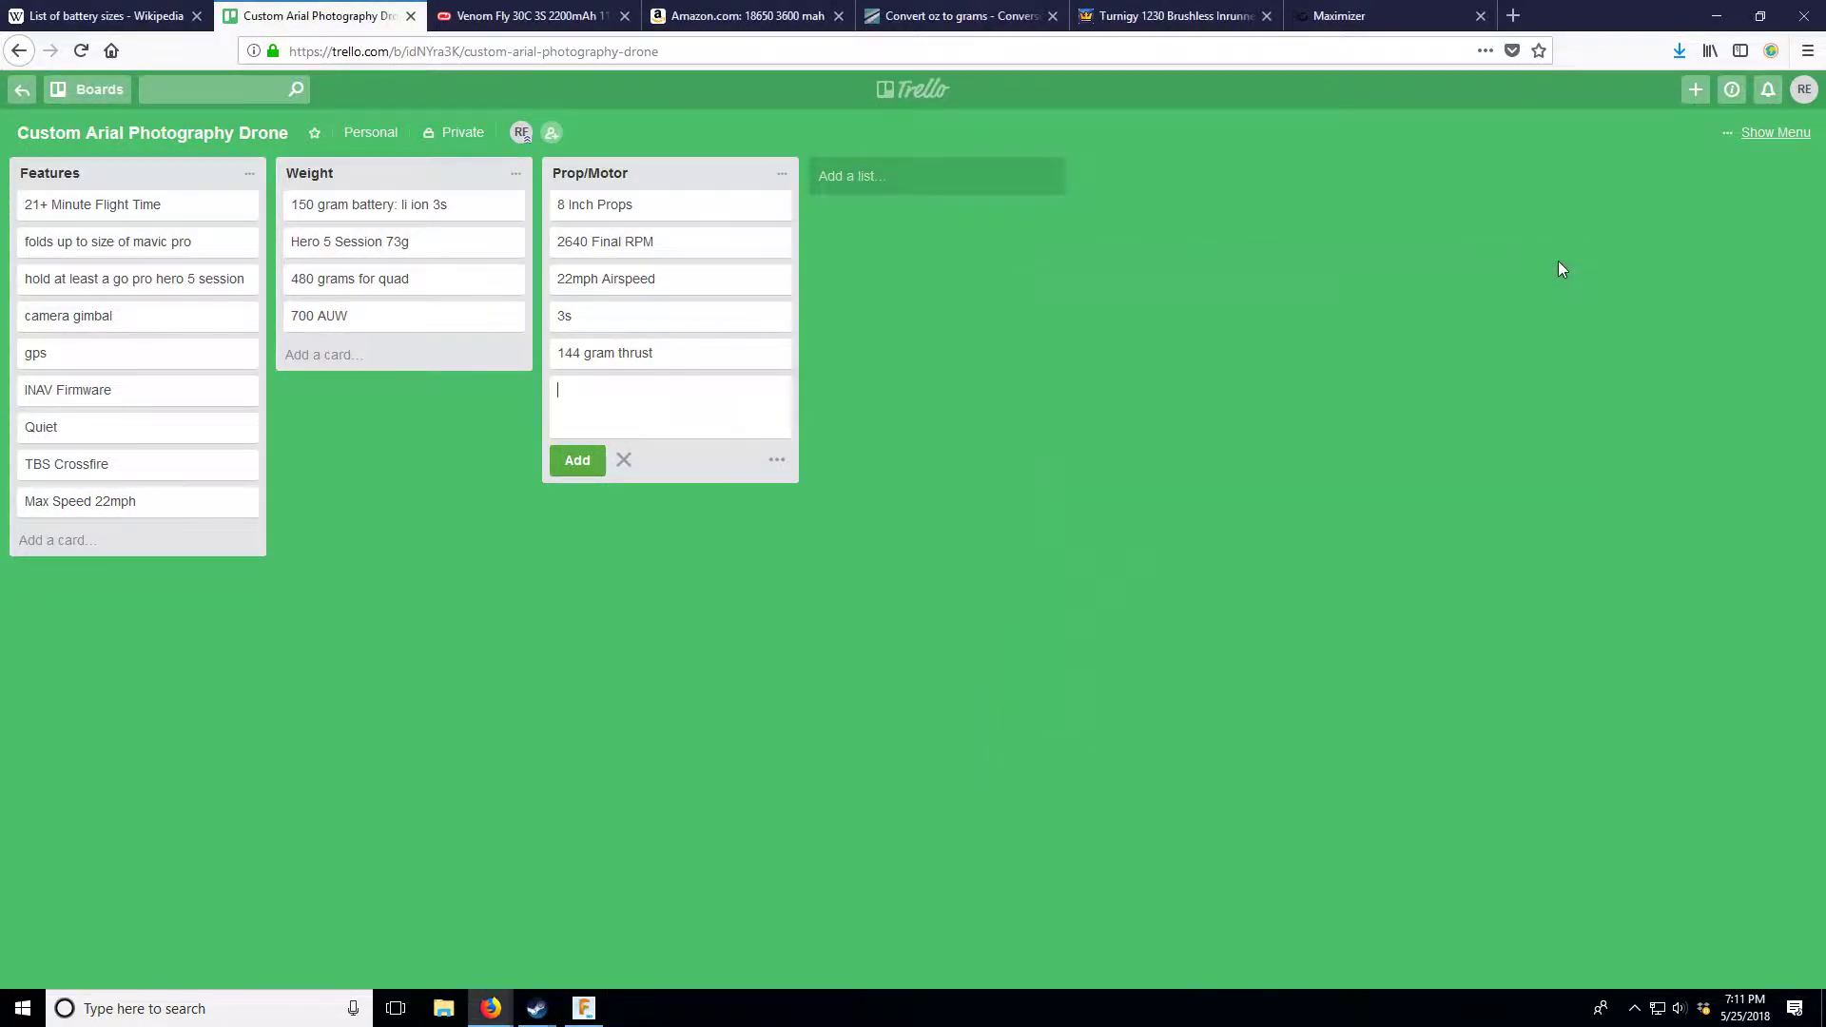
- Check the efficiency result in the Maximizer worksheet and add an "almost 13 grams/watt" card to Trello's Prop/Motor list
click(1342, 12)
scroll(1265, 533, down, 5)
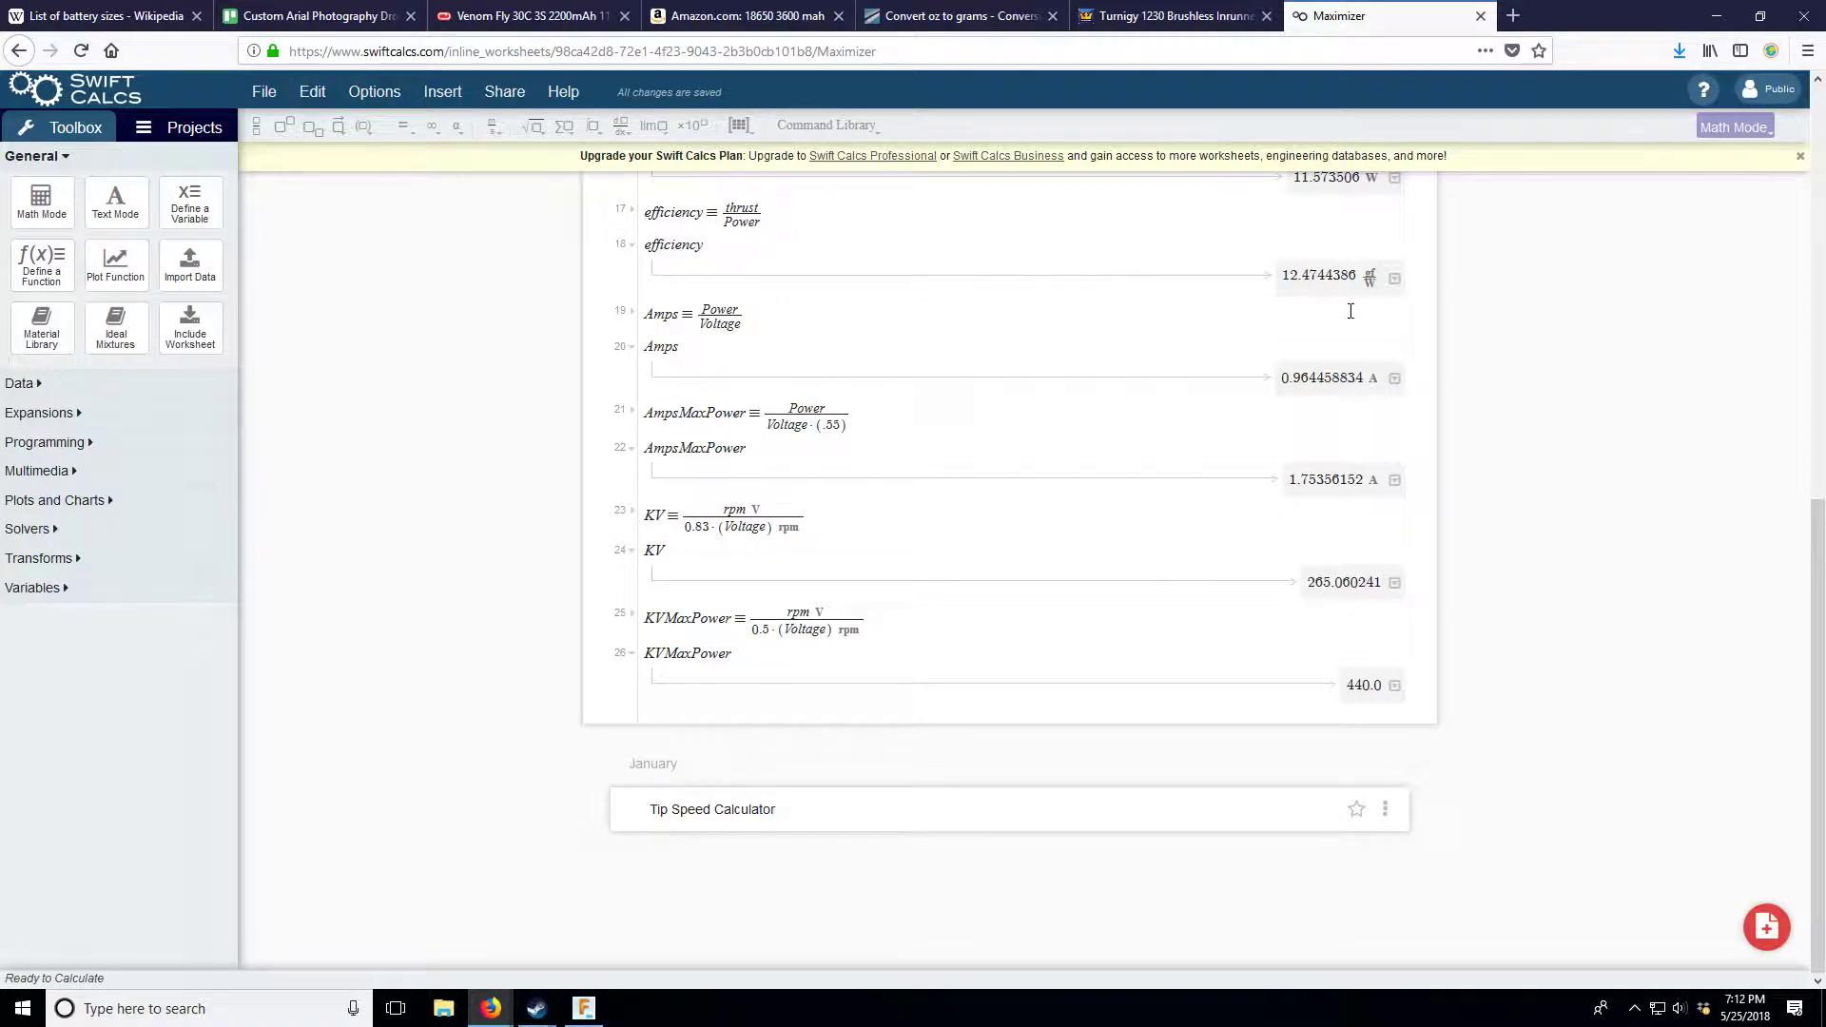
click(1305, 279)
scroll(1423, 533, up, 5)
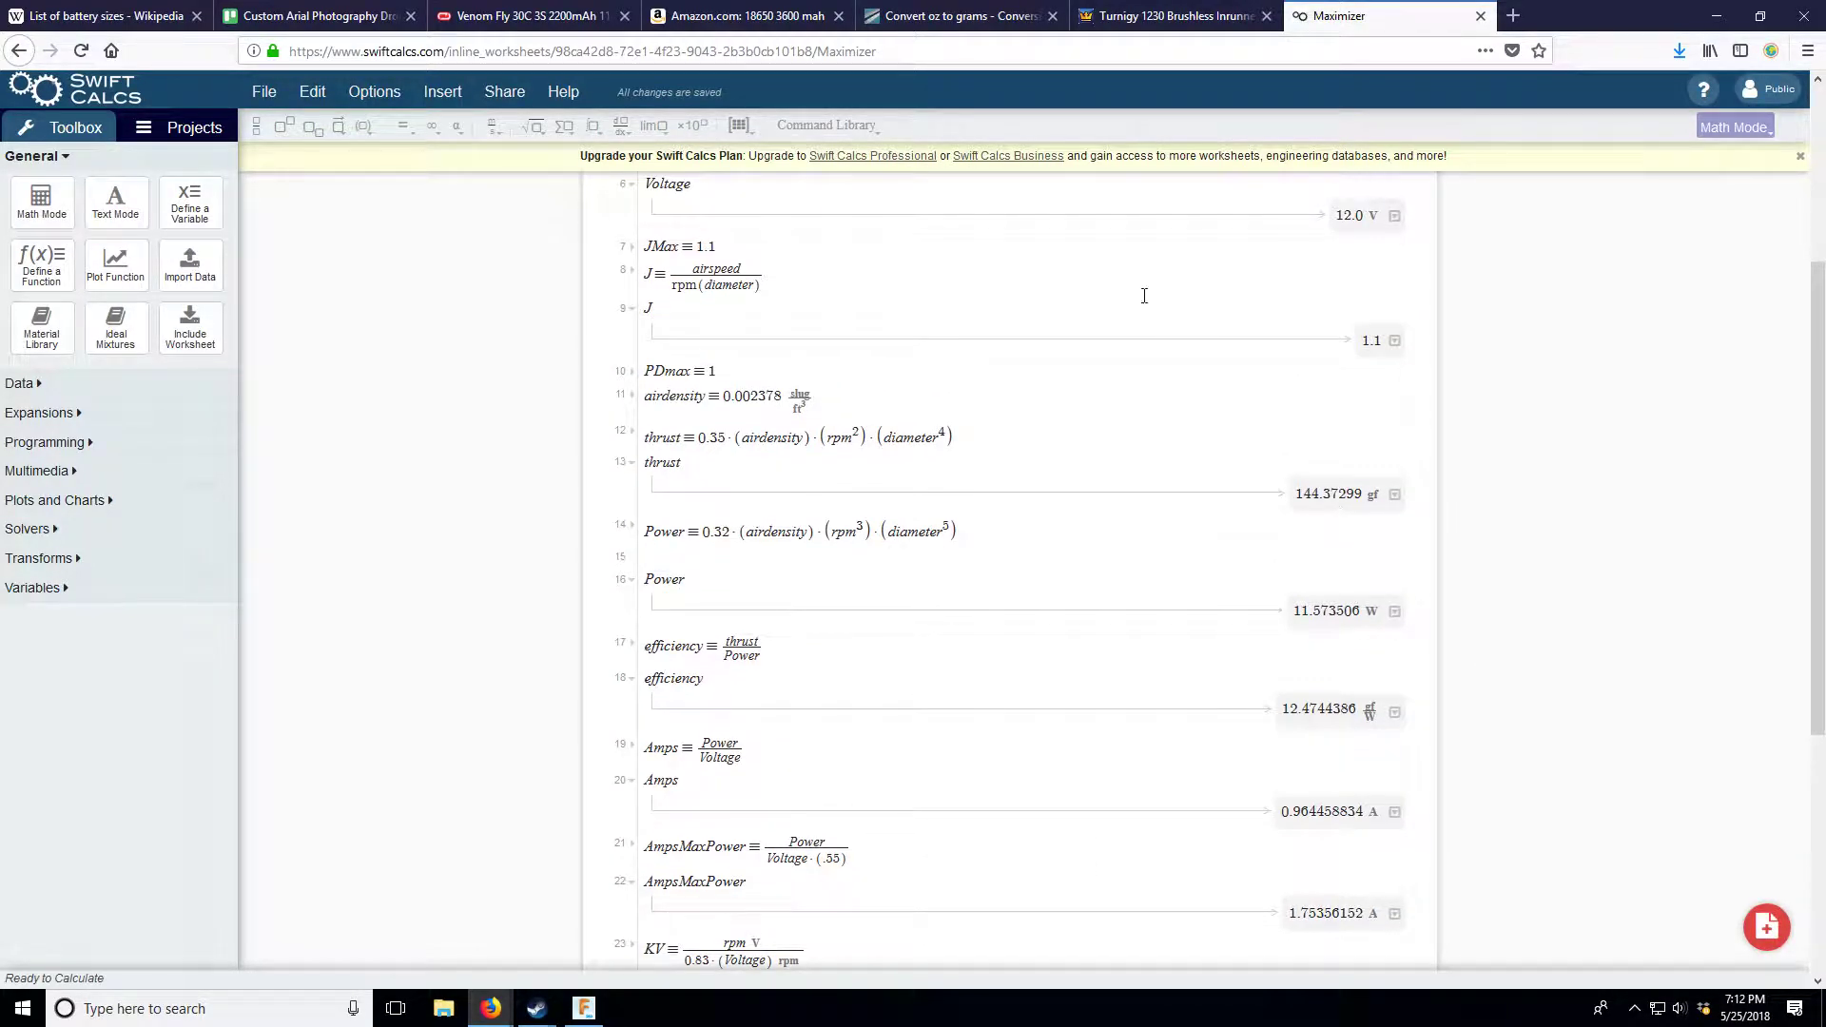
click(956, 16)
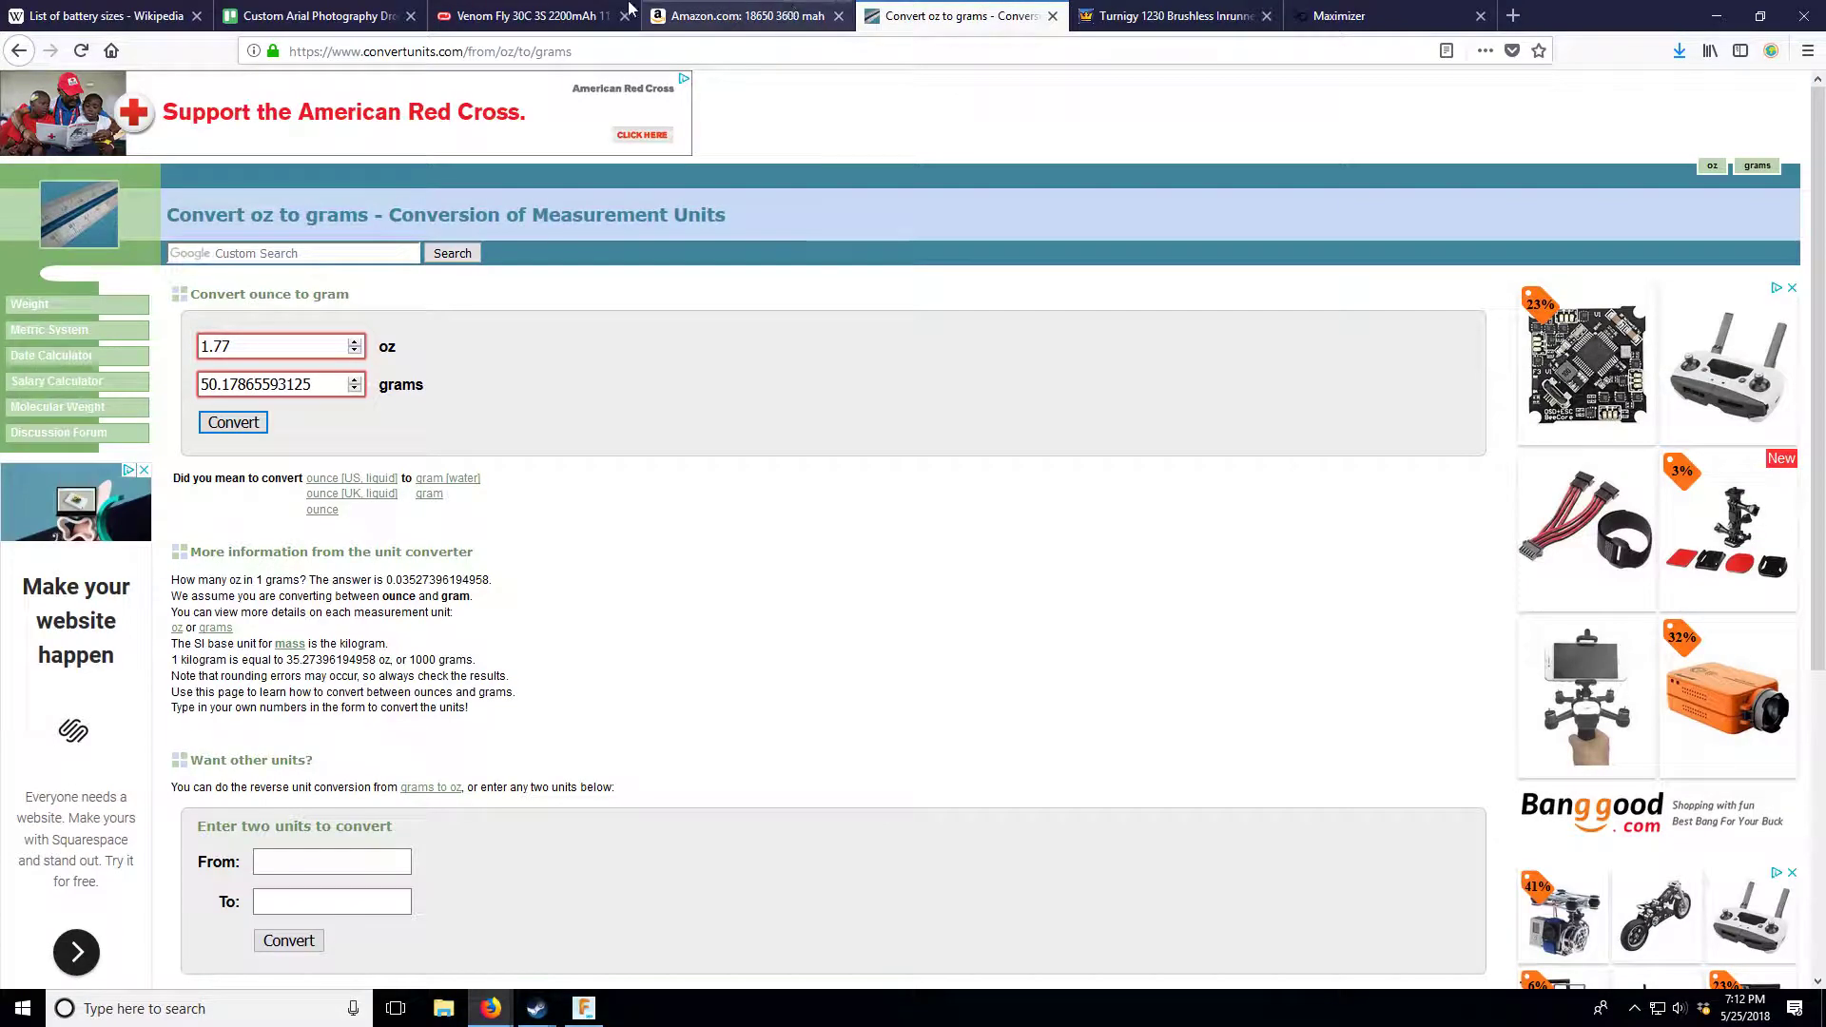
click(342, 15)
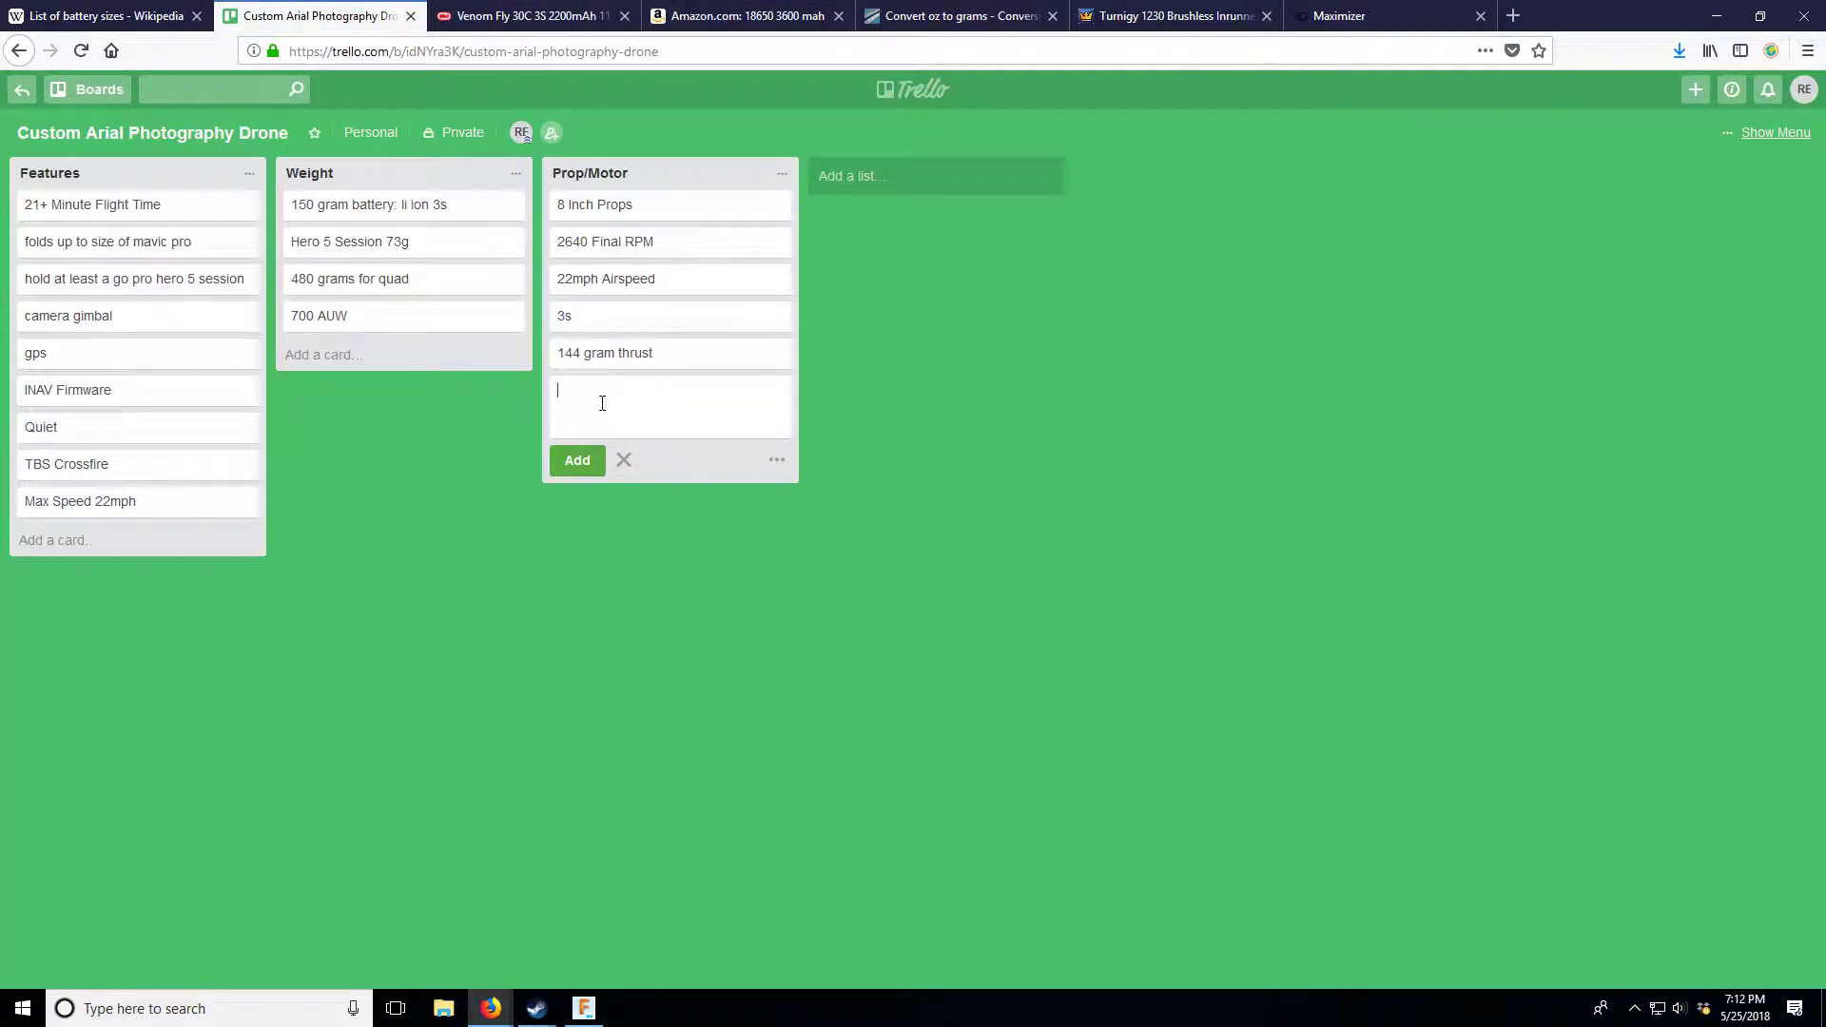
text(lmost 13 grams/watt)
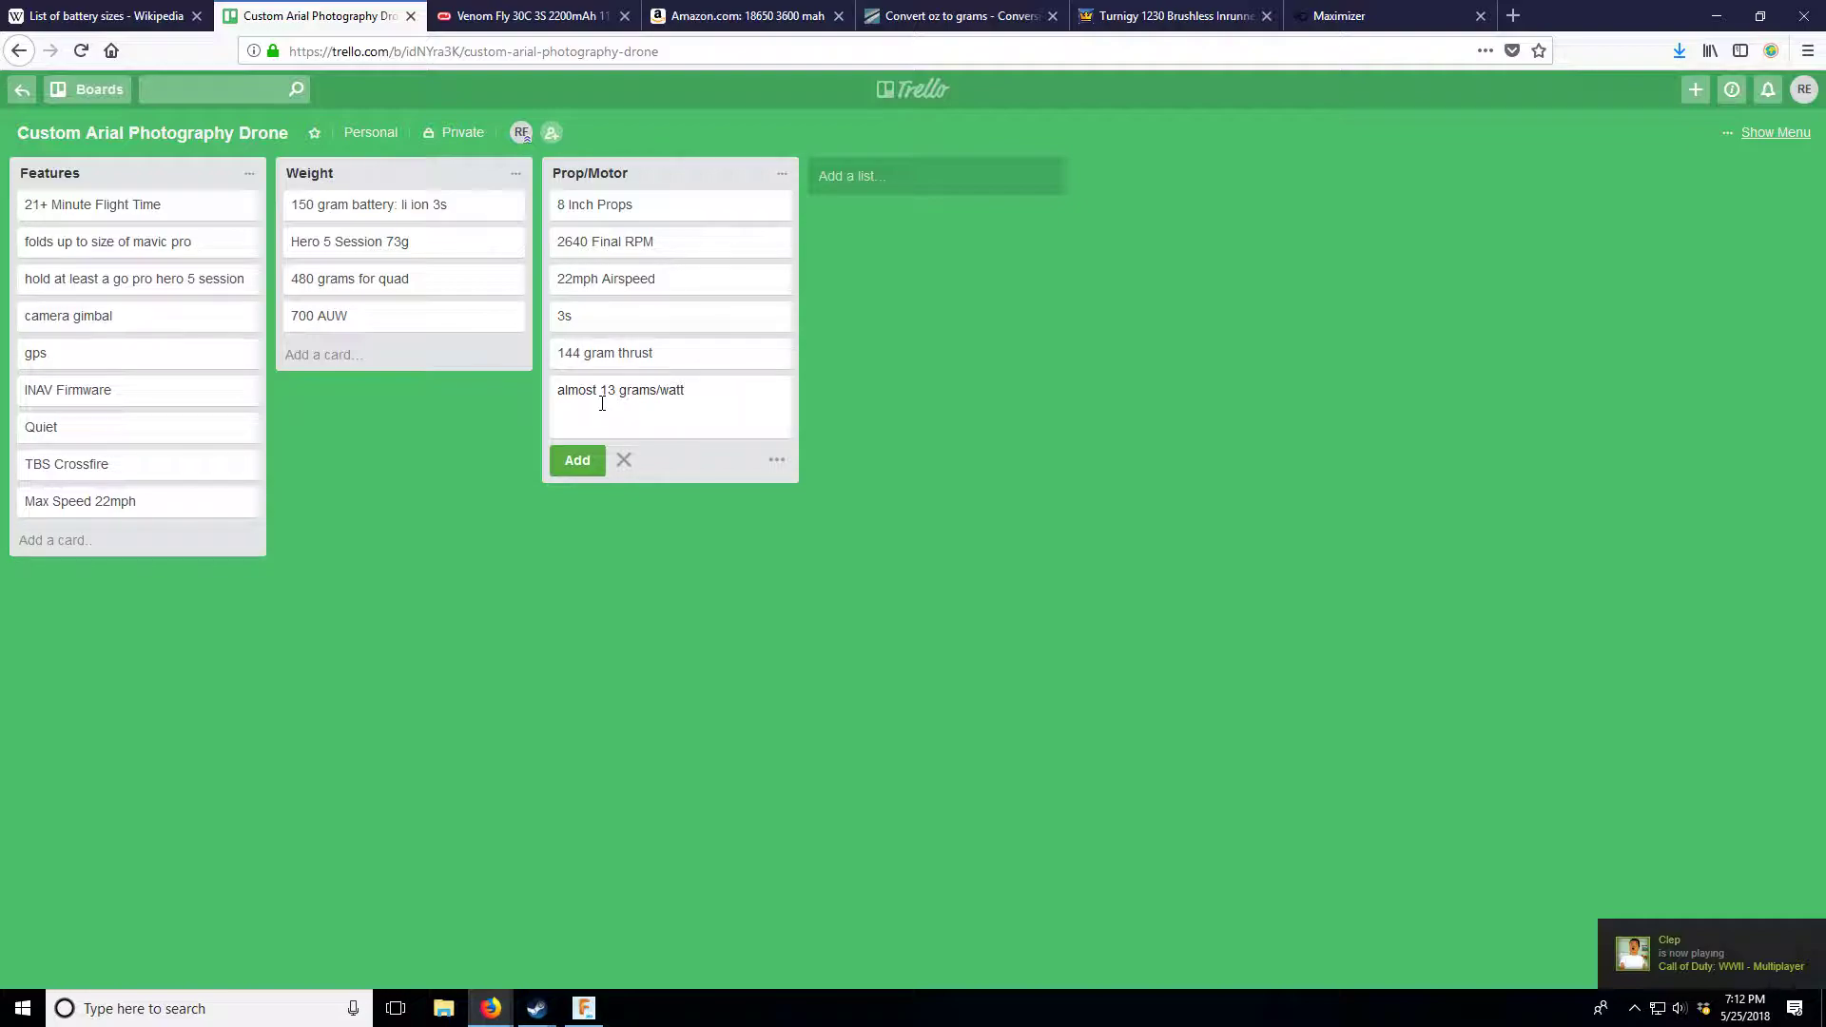
click(577, 460)
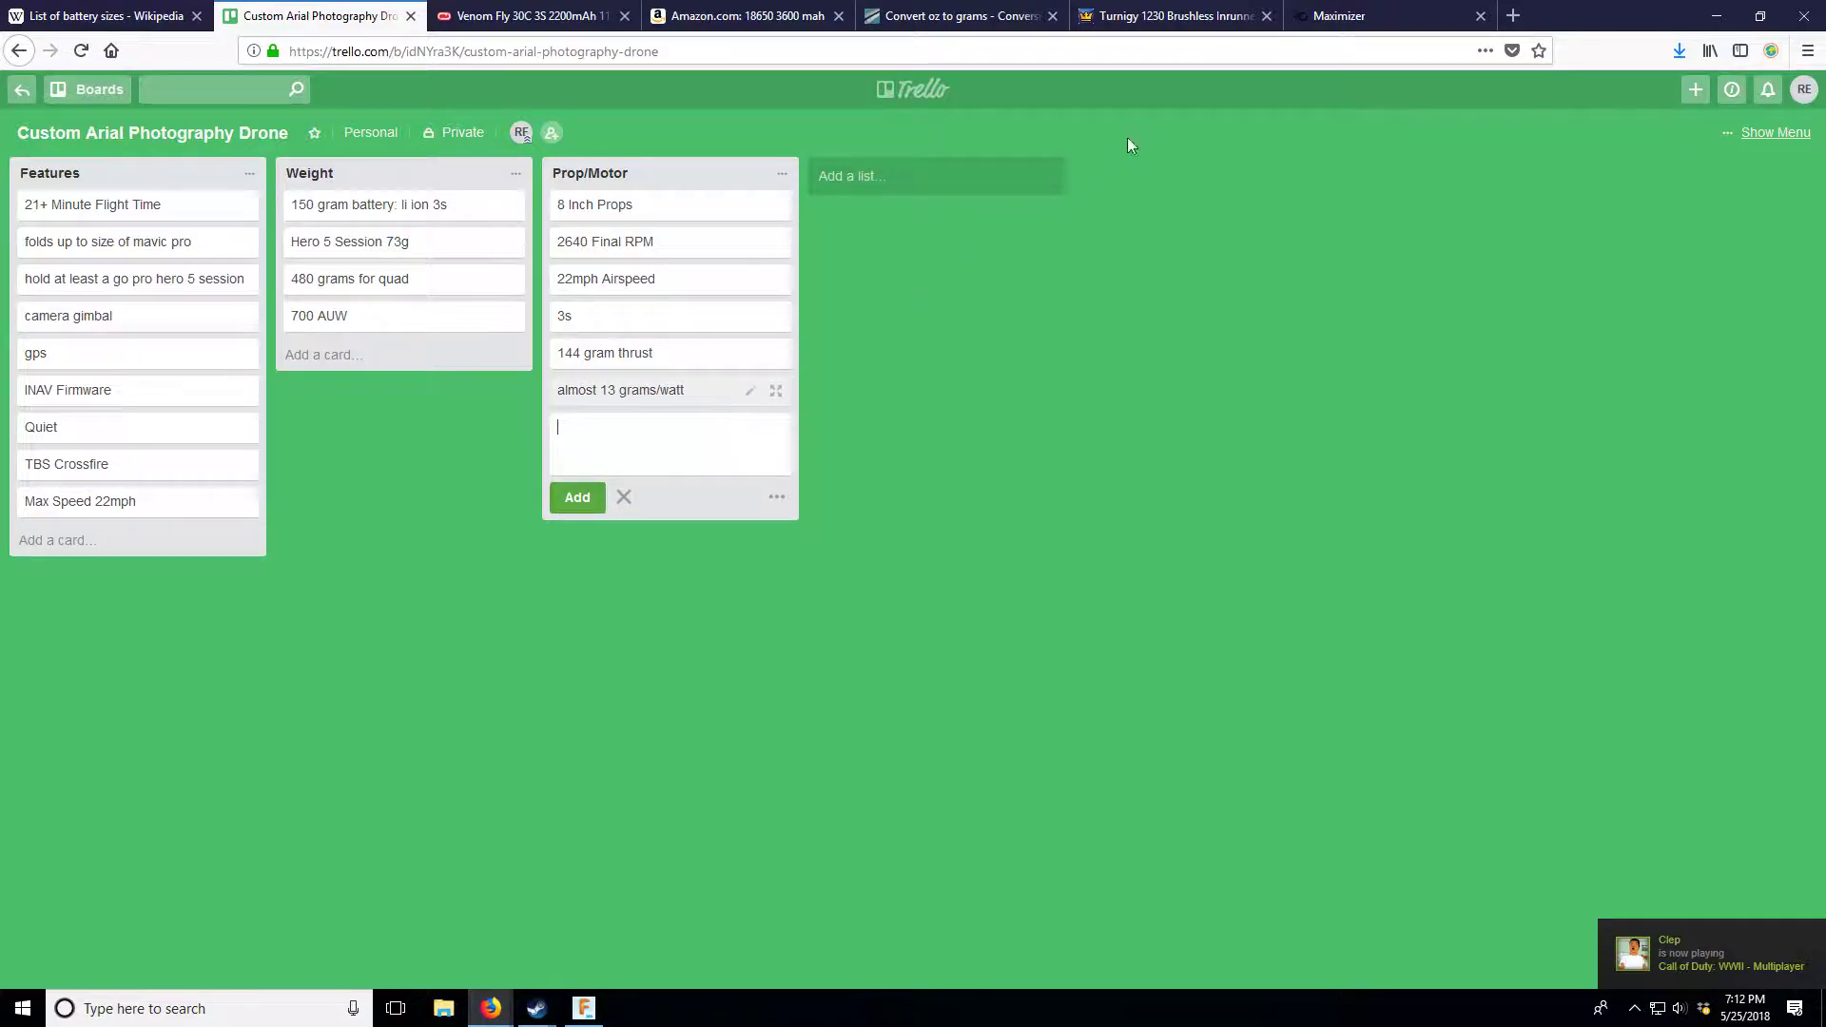
- Examine the power, efficiency, current and KV results in the Maximizer worksheet
click(1327, 28)
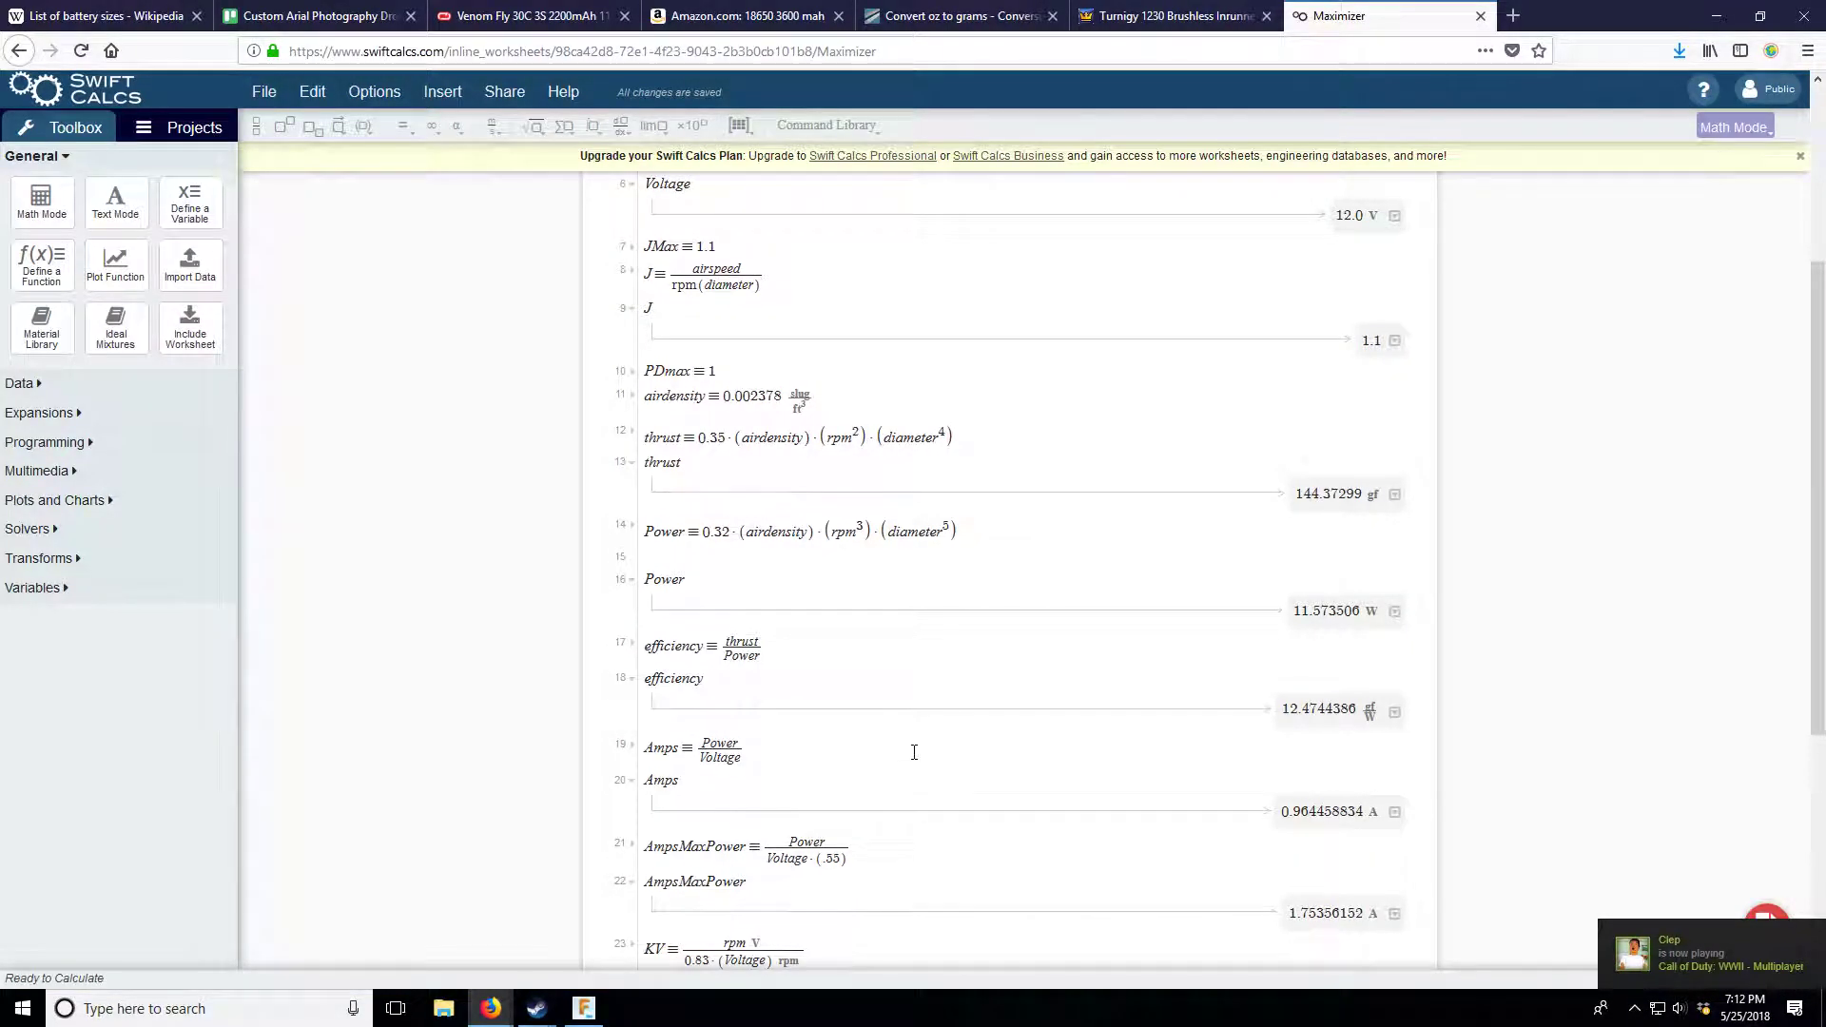
scroll(913, 746, down, 3)
click(1394, 487)
click(1482, 467)
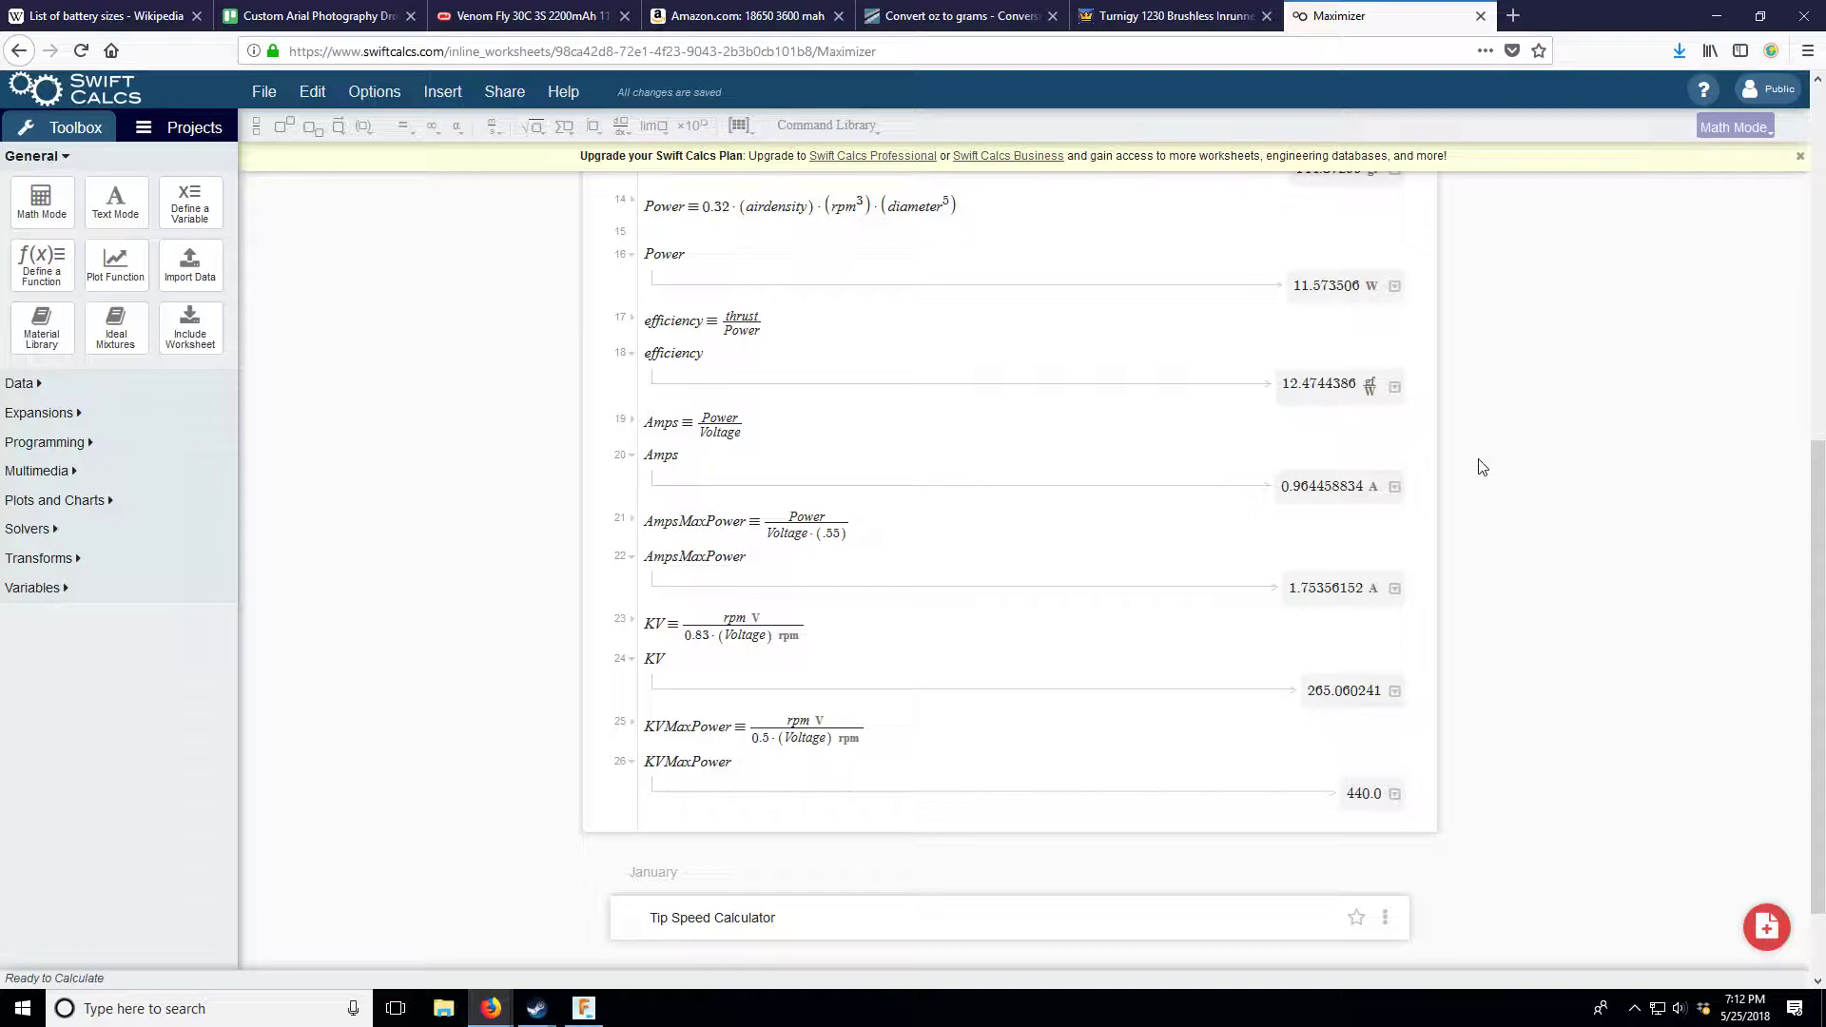
scroll(1493, 476, up, 2)
click(1318, 509)
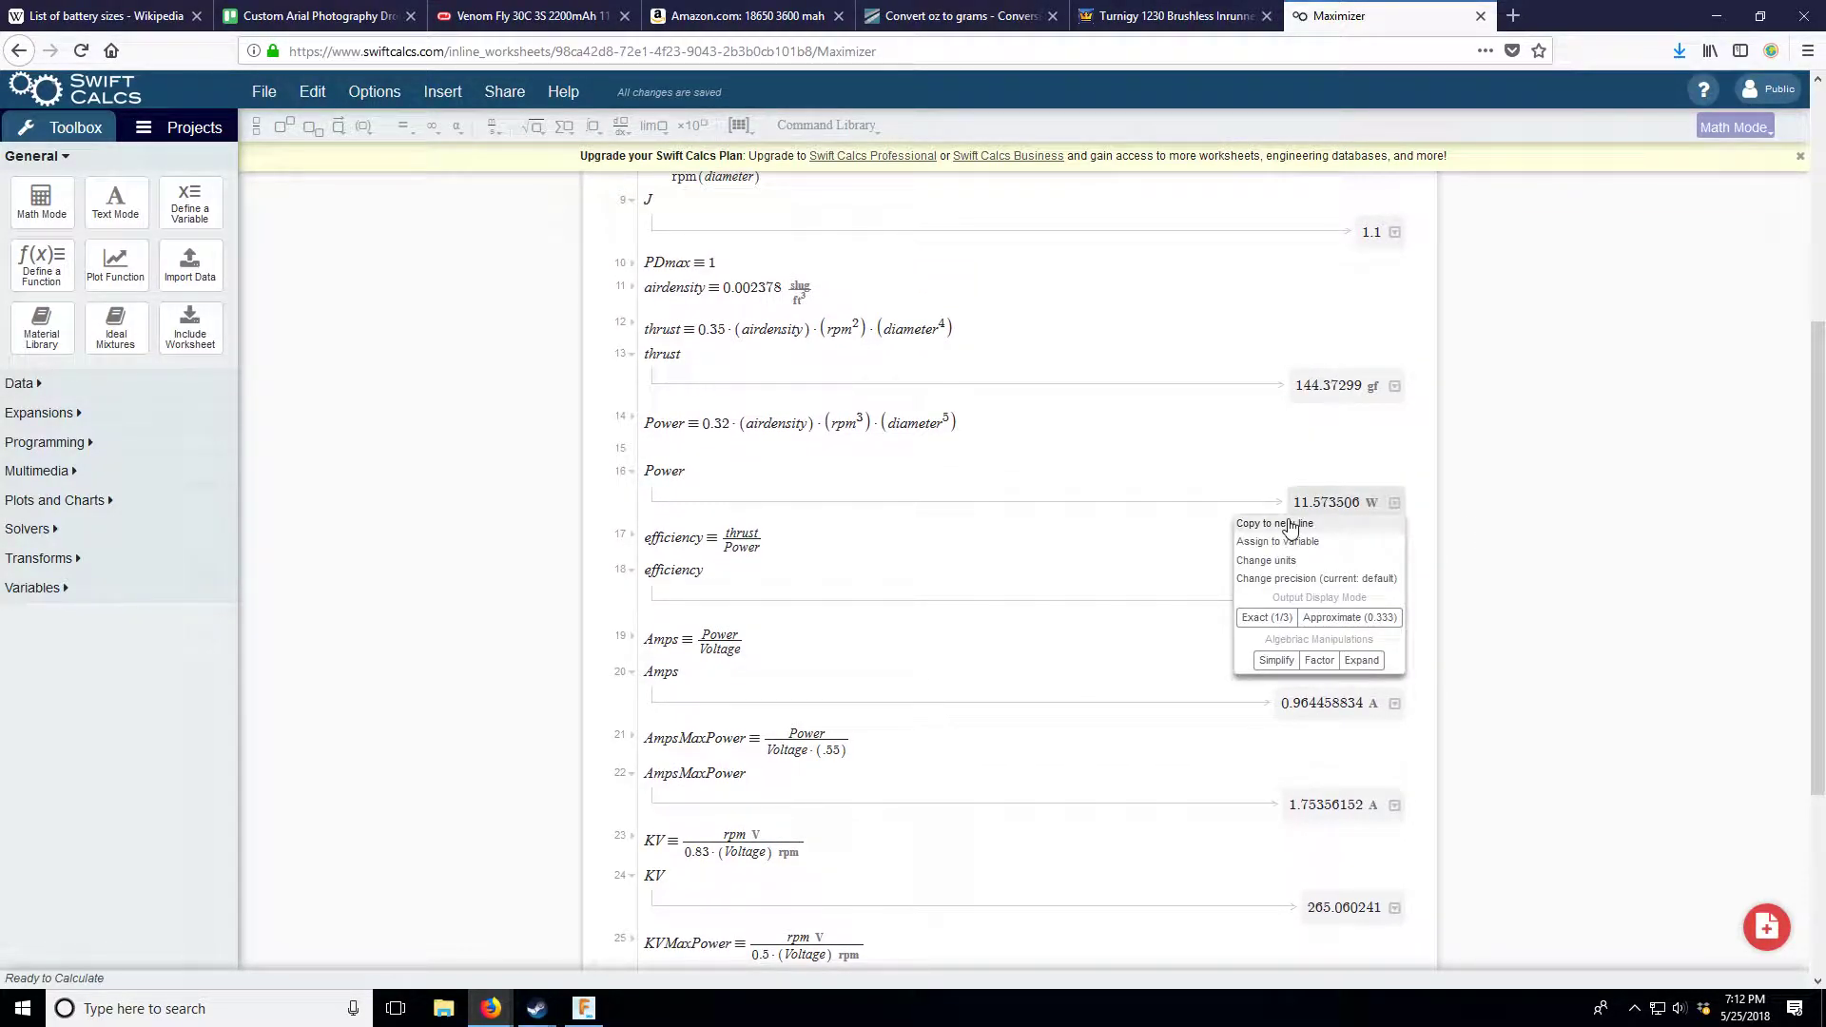
click(1659, 701)
- Set the Maximizer worksheet's propeller diameter to 9 in and adjust the rpm to 2310
scroll(1561, 738, up, 4)
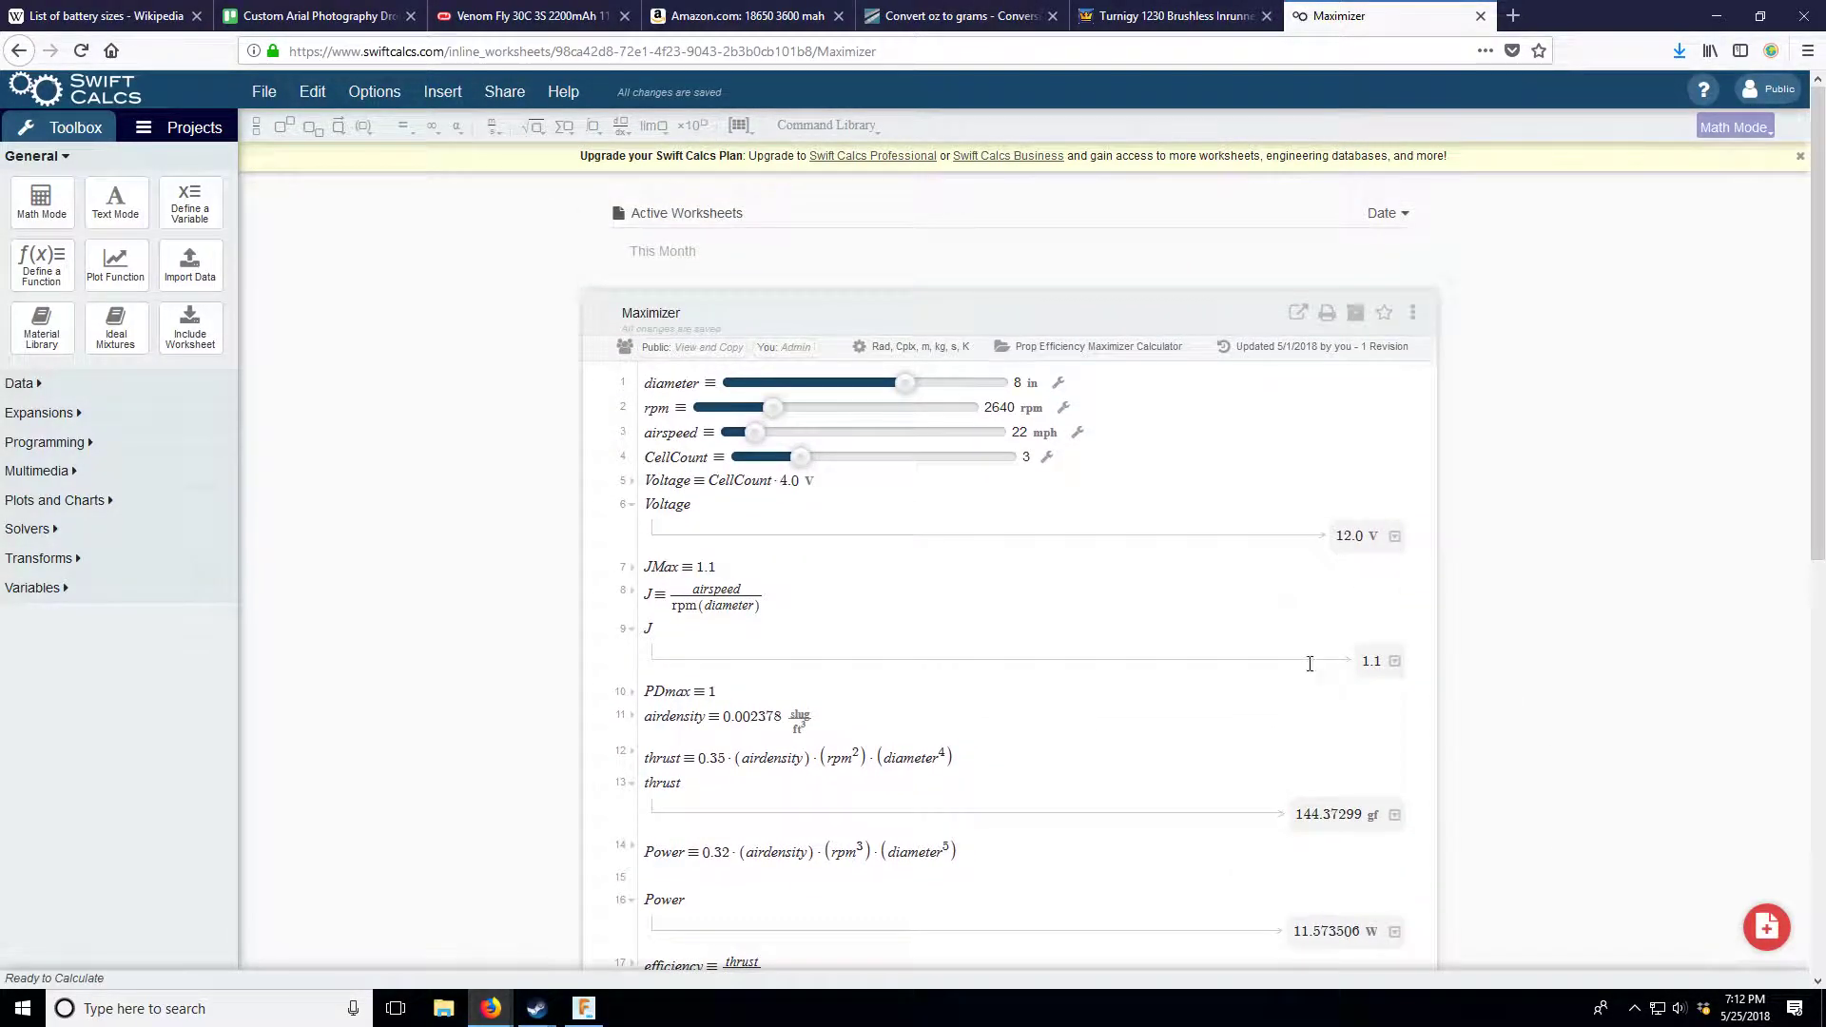
drag(904, 388, 929, 391)
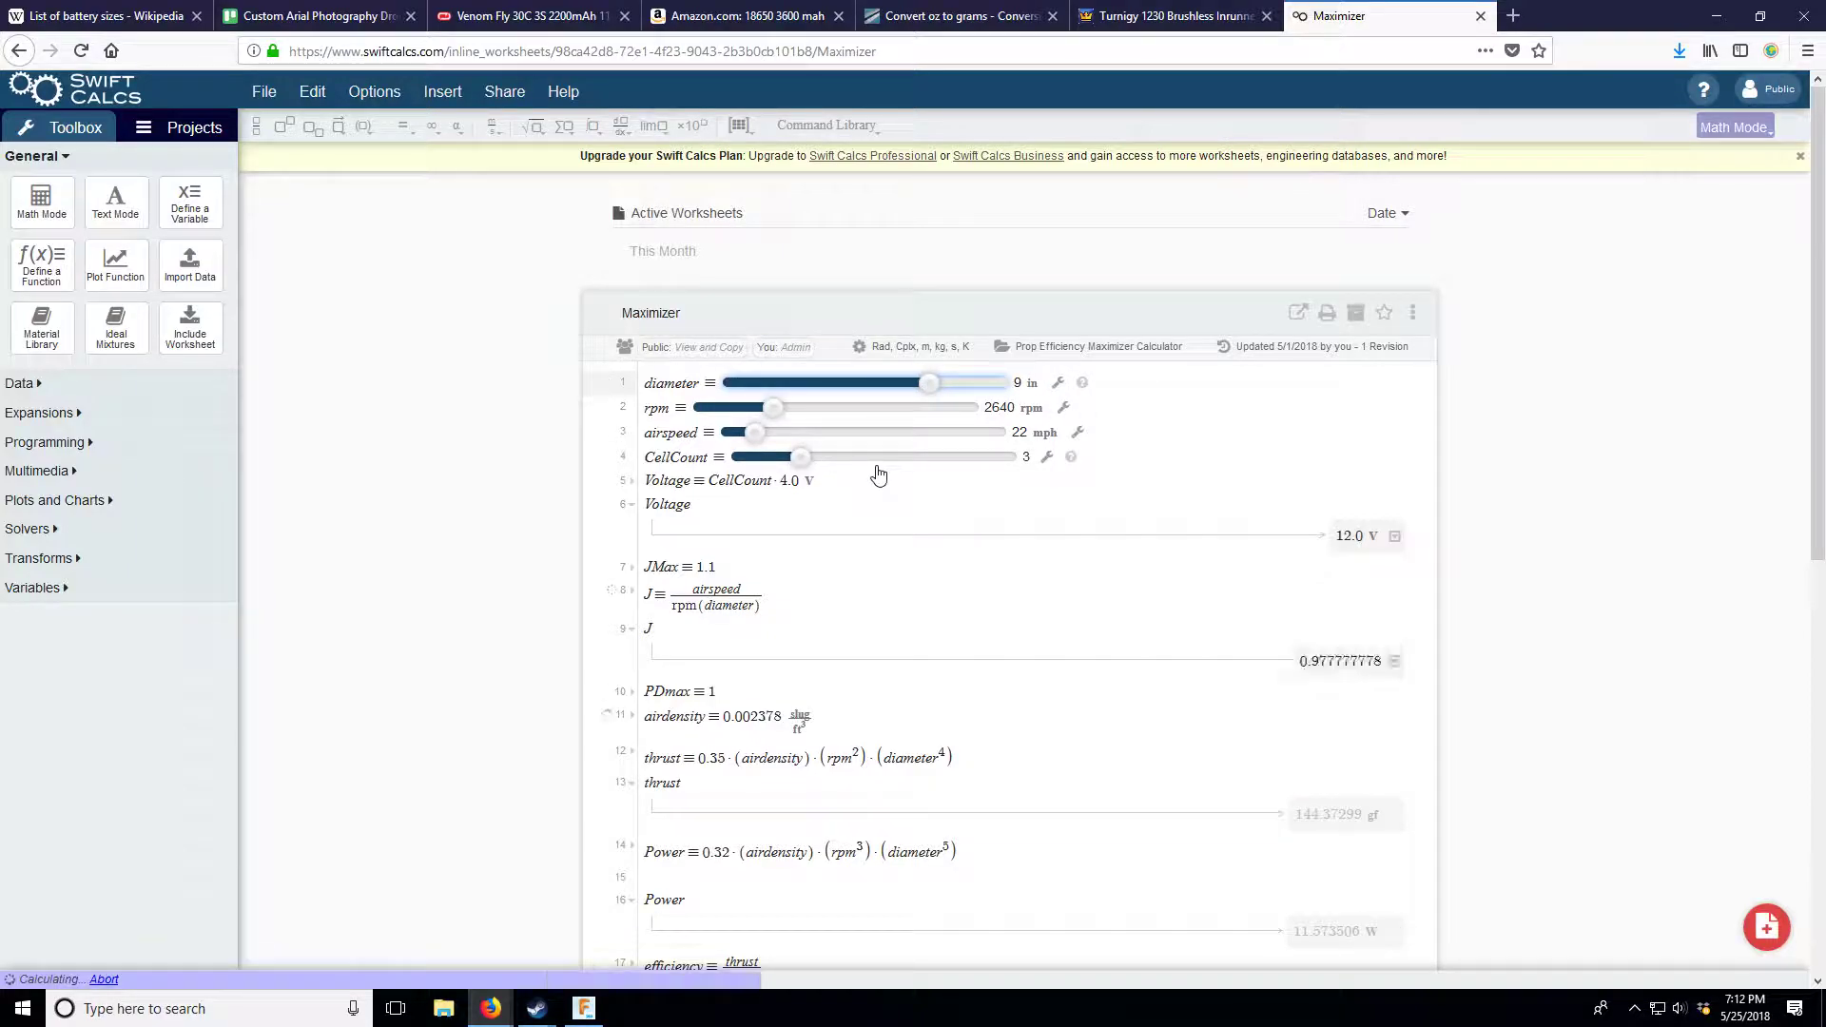
click(772, 409)
drag(772, 409, 761, 411)
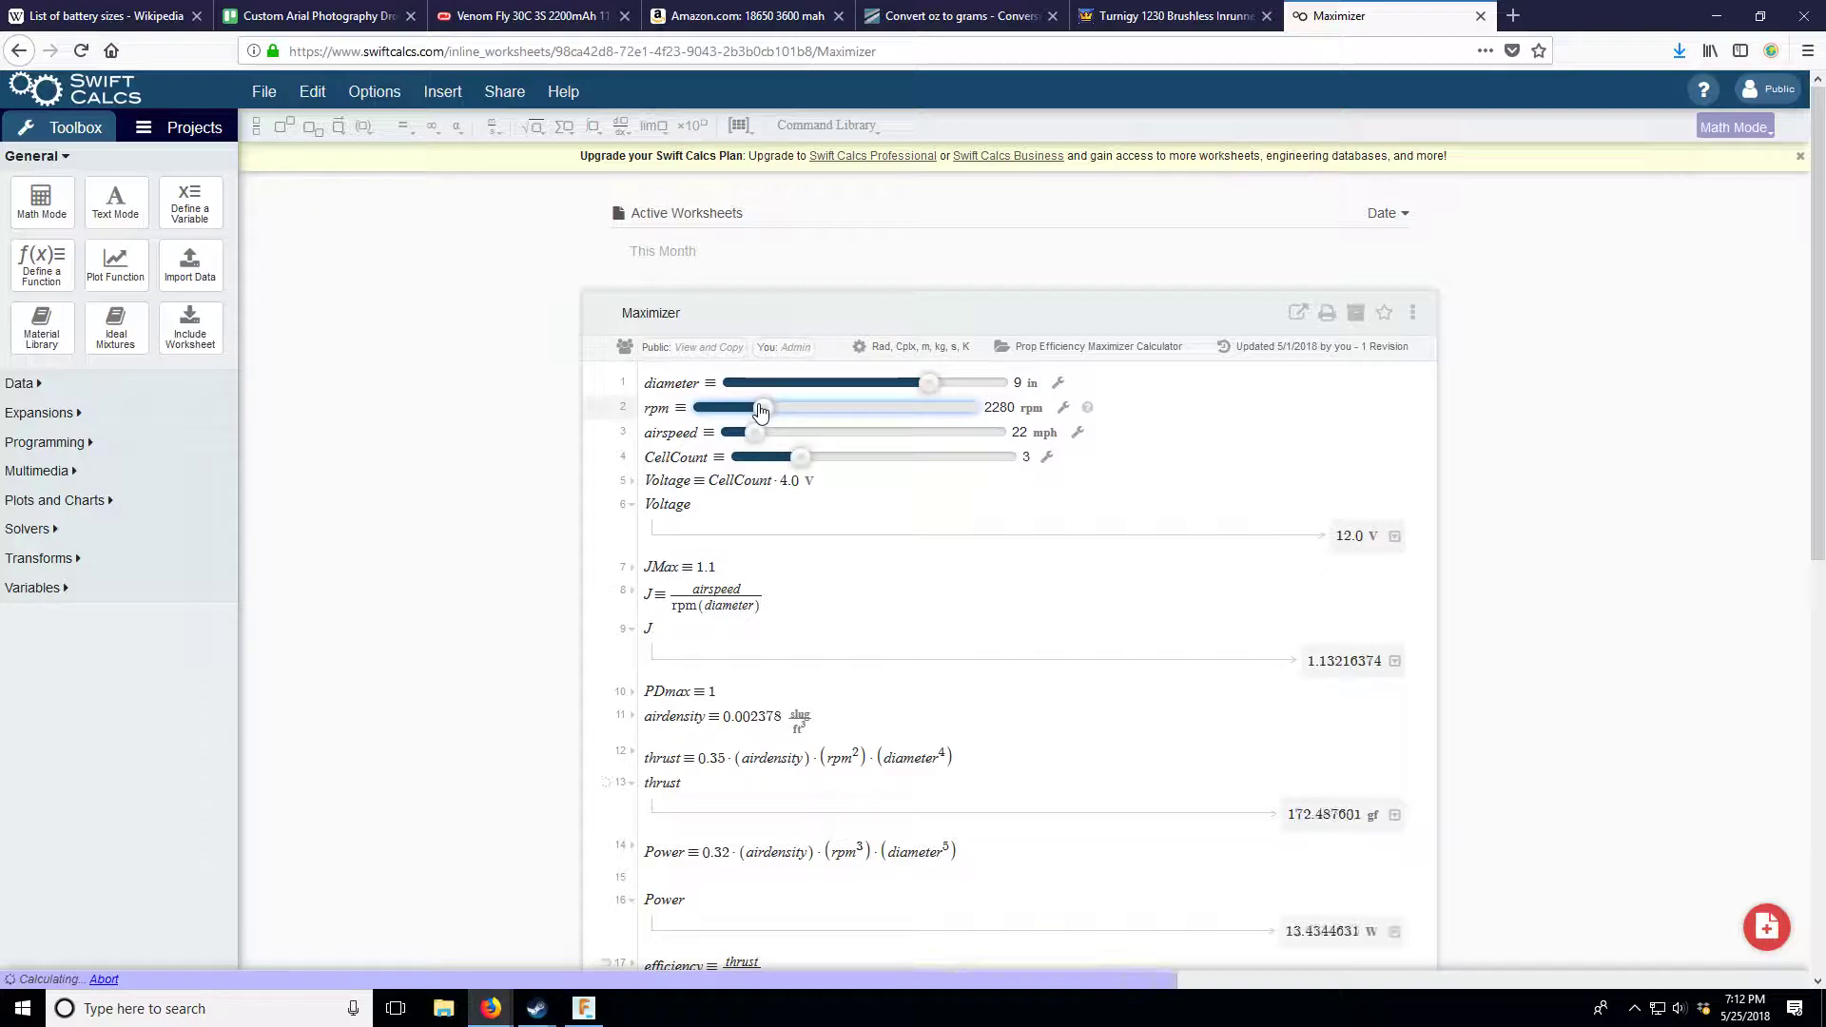
drag(760, 411, 765, 412)
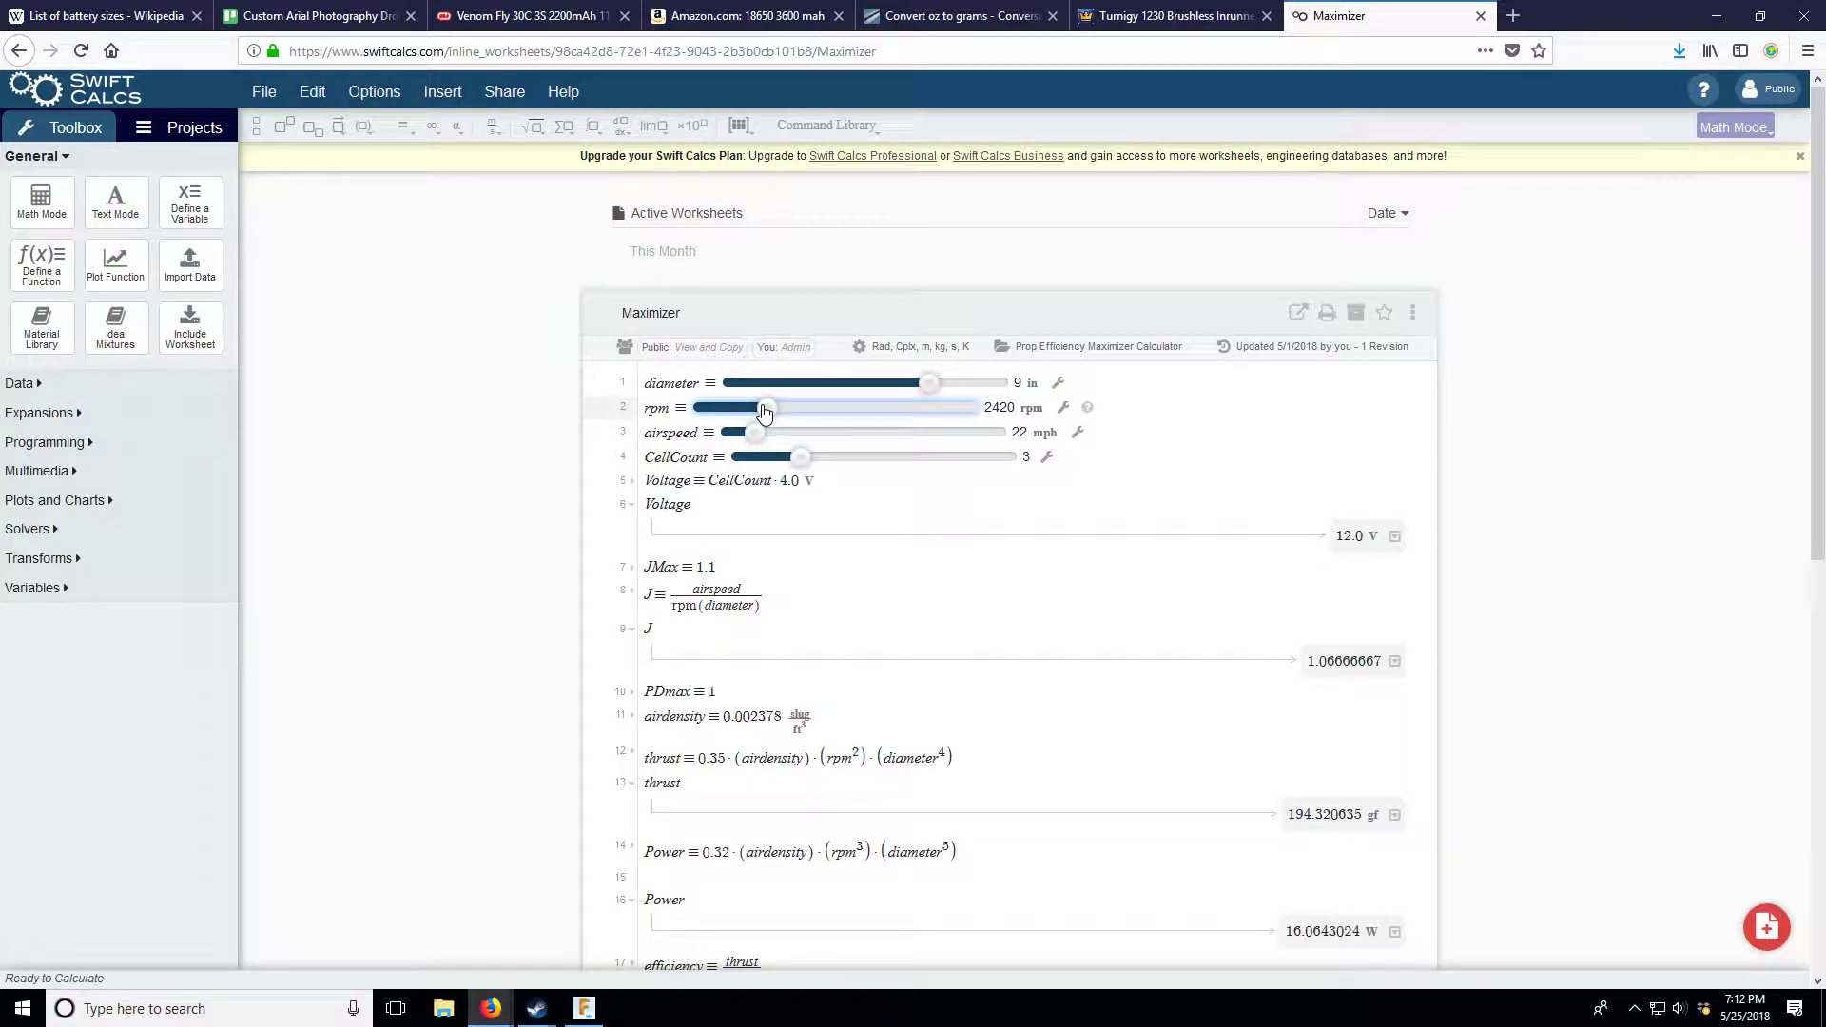
drag(764, 411, 762, 412)
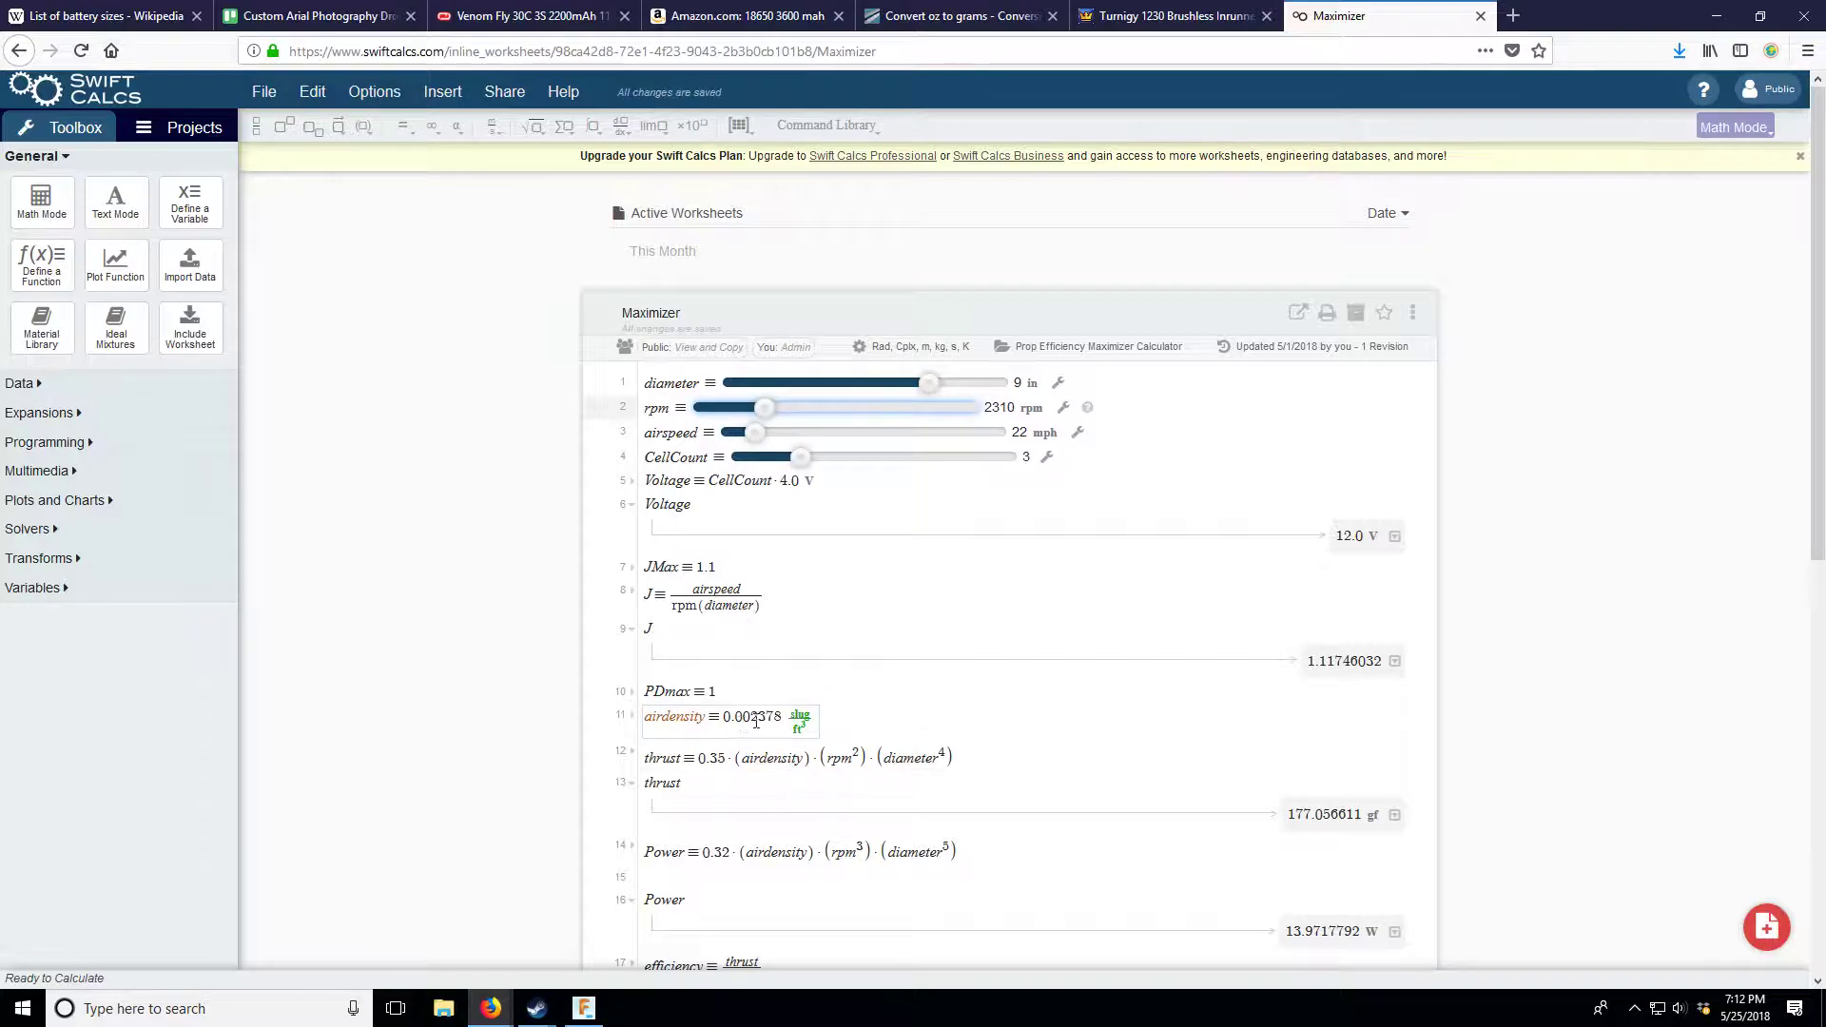
- Check the thrust result, calculate the combined thrust of four motors as 177 × 4 in Calculator, and close it
click(1324, 815)
scroll(1166, 489, down, 3)
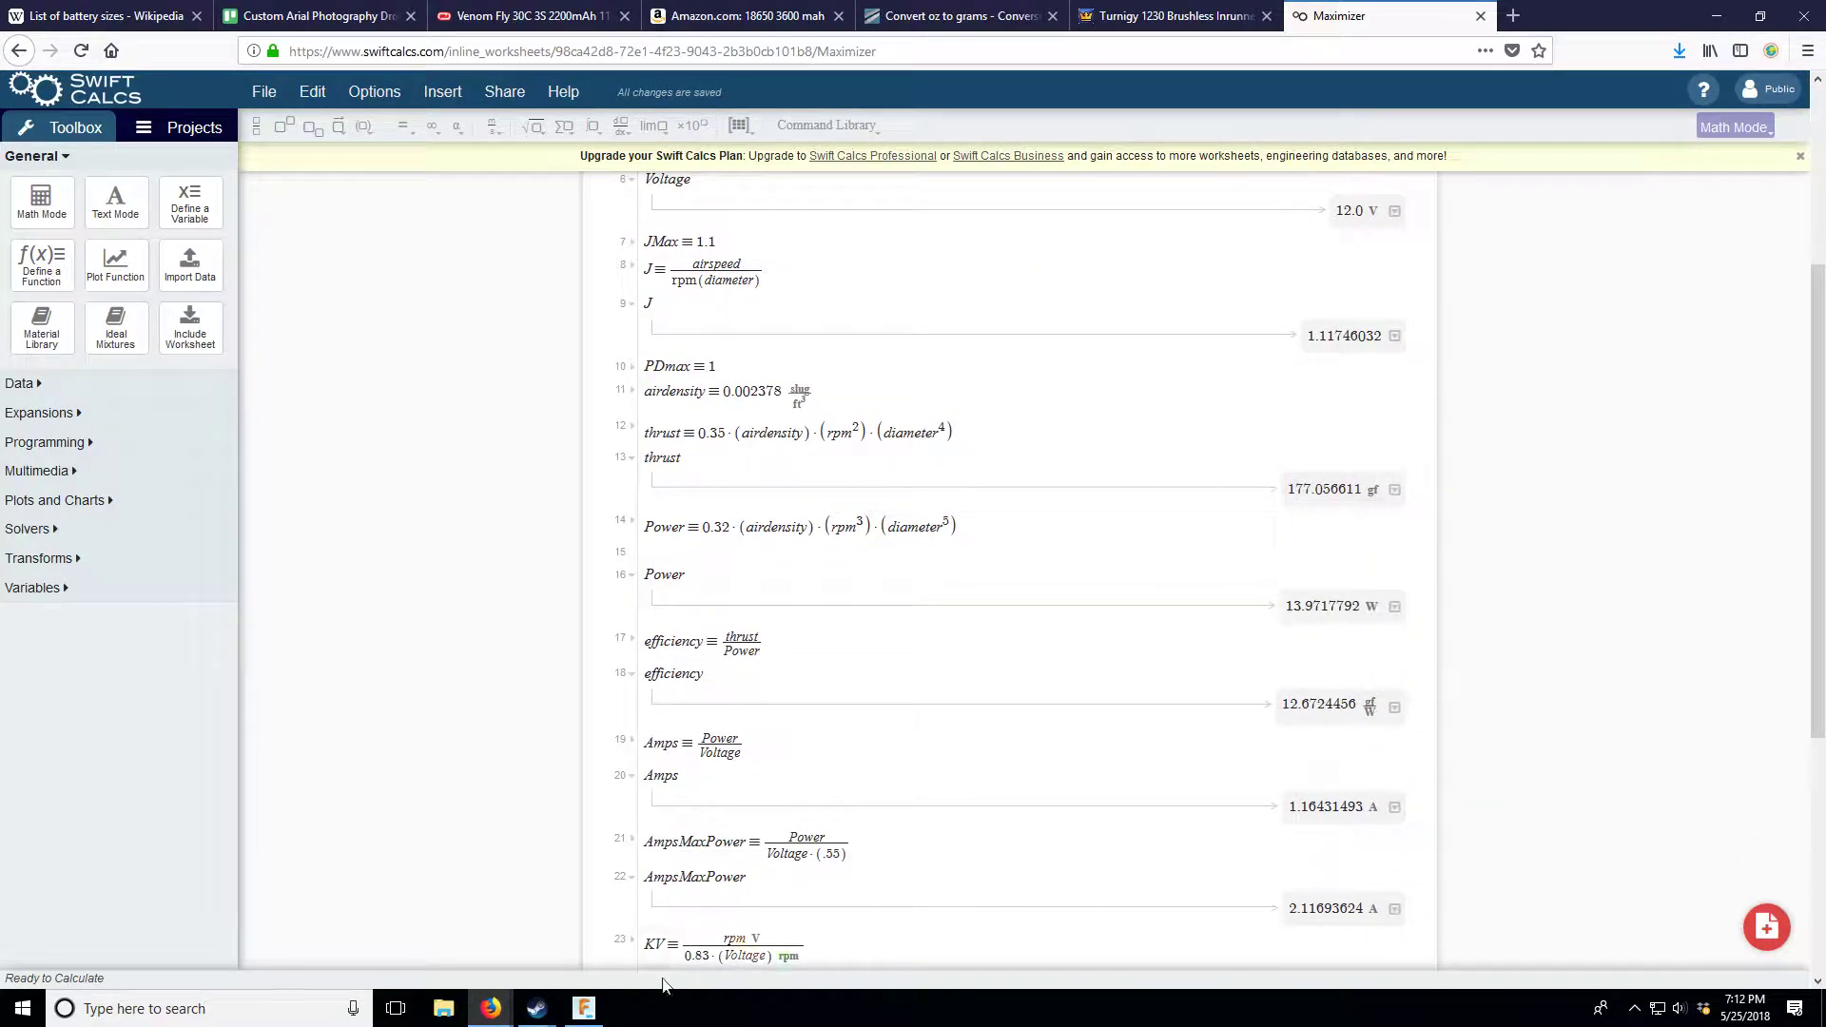
click(187, 999)
text(calc)
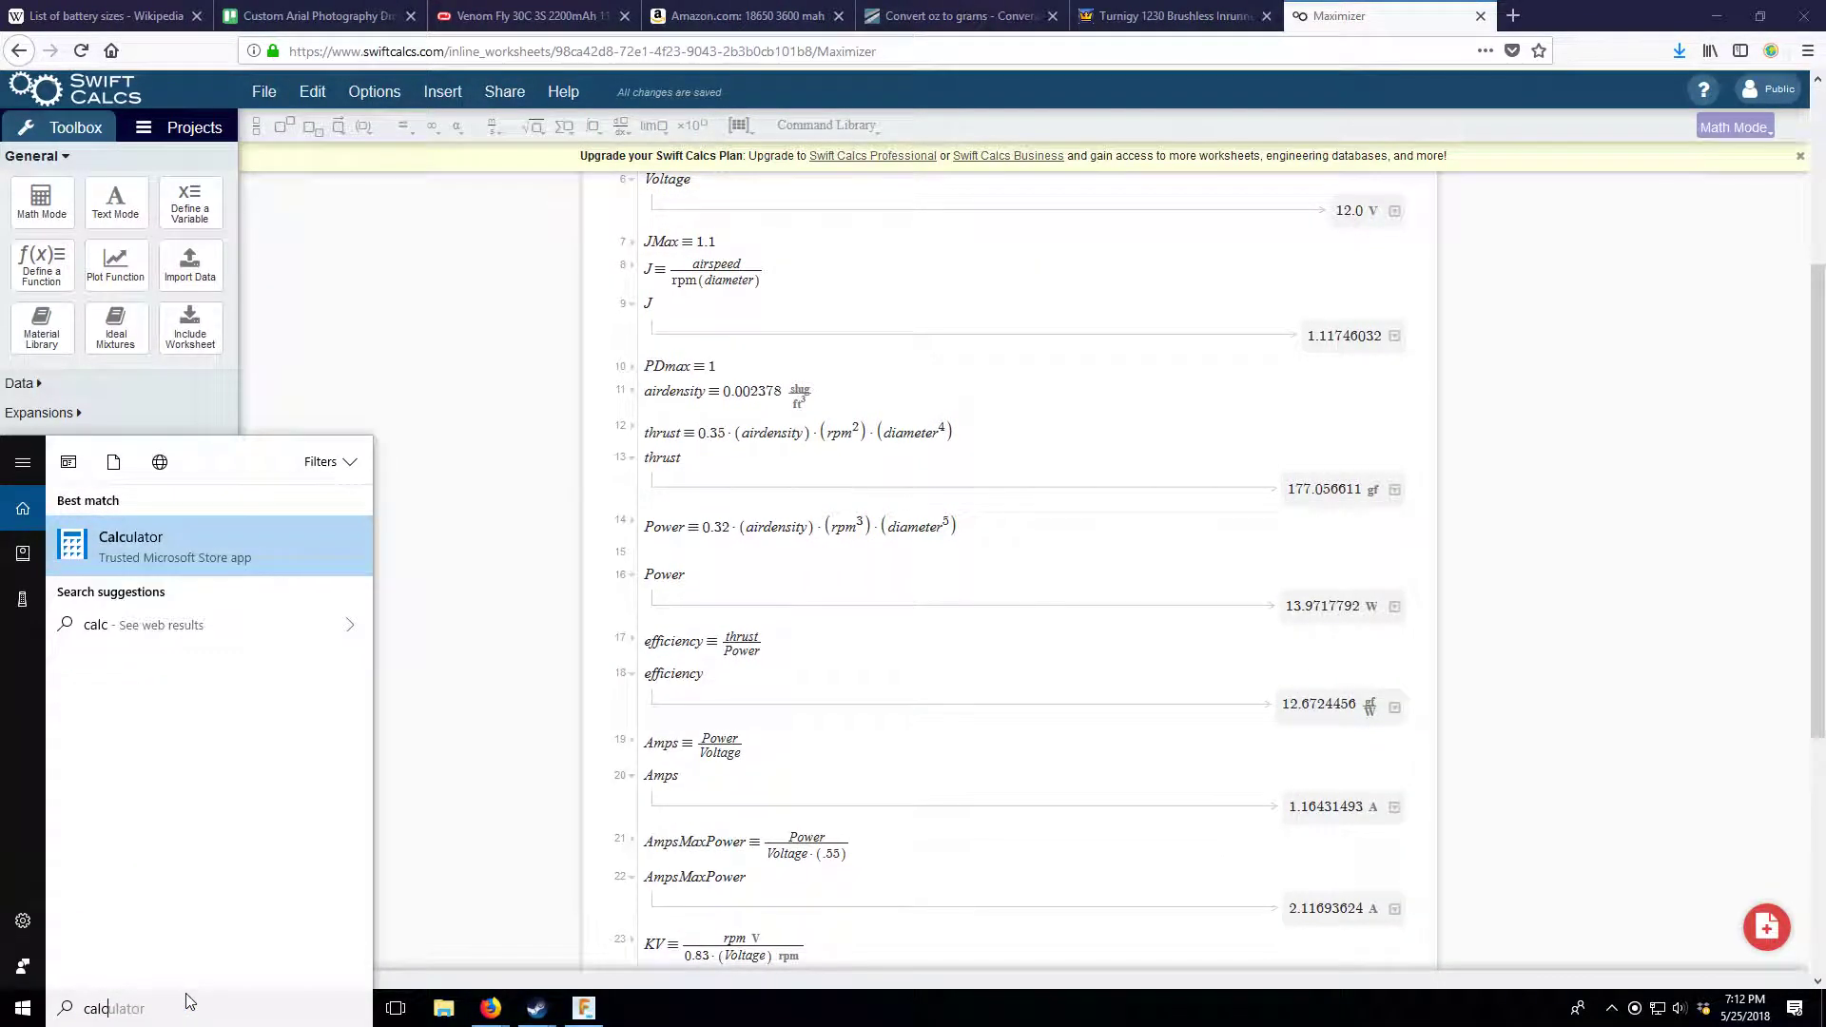
key(Return)
click(1050, 683)
click(1050, 582)
click(1050, 582)
click(1303, 582)
click(1054, 634)
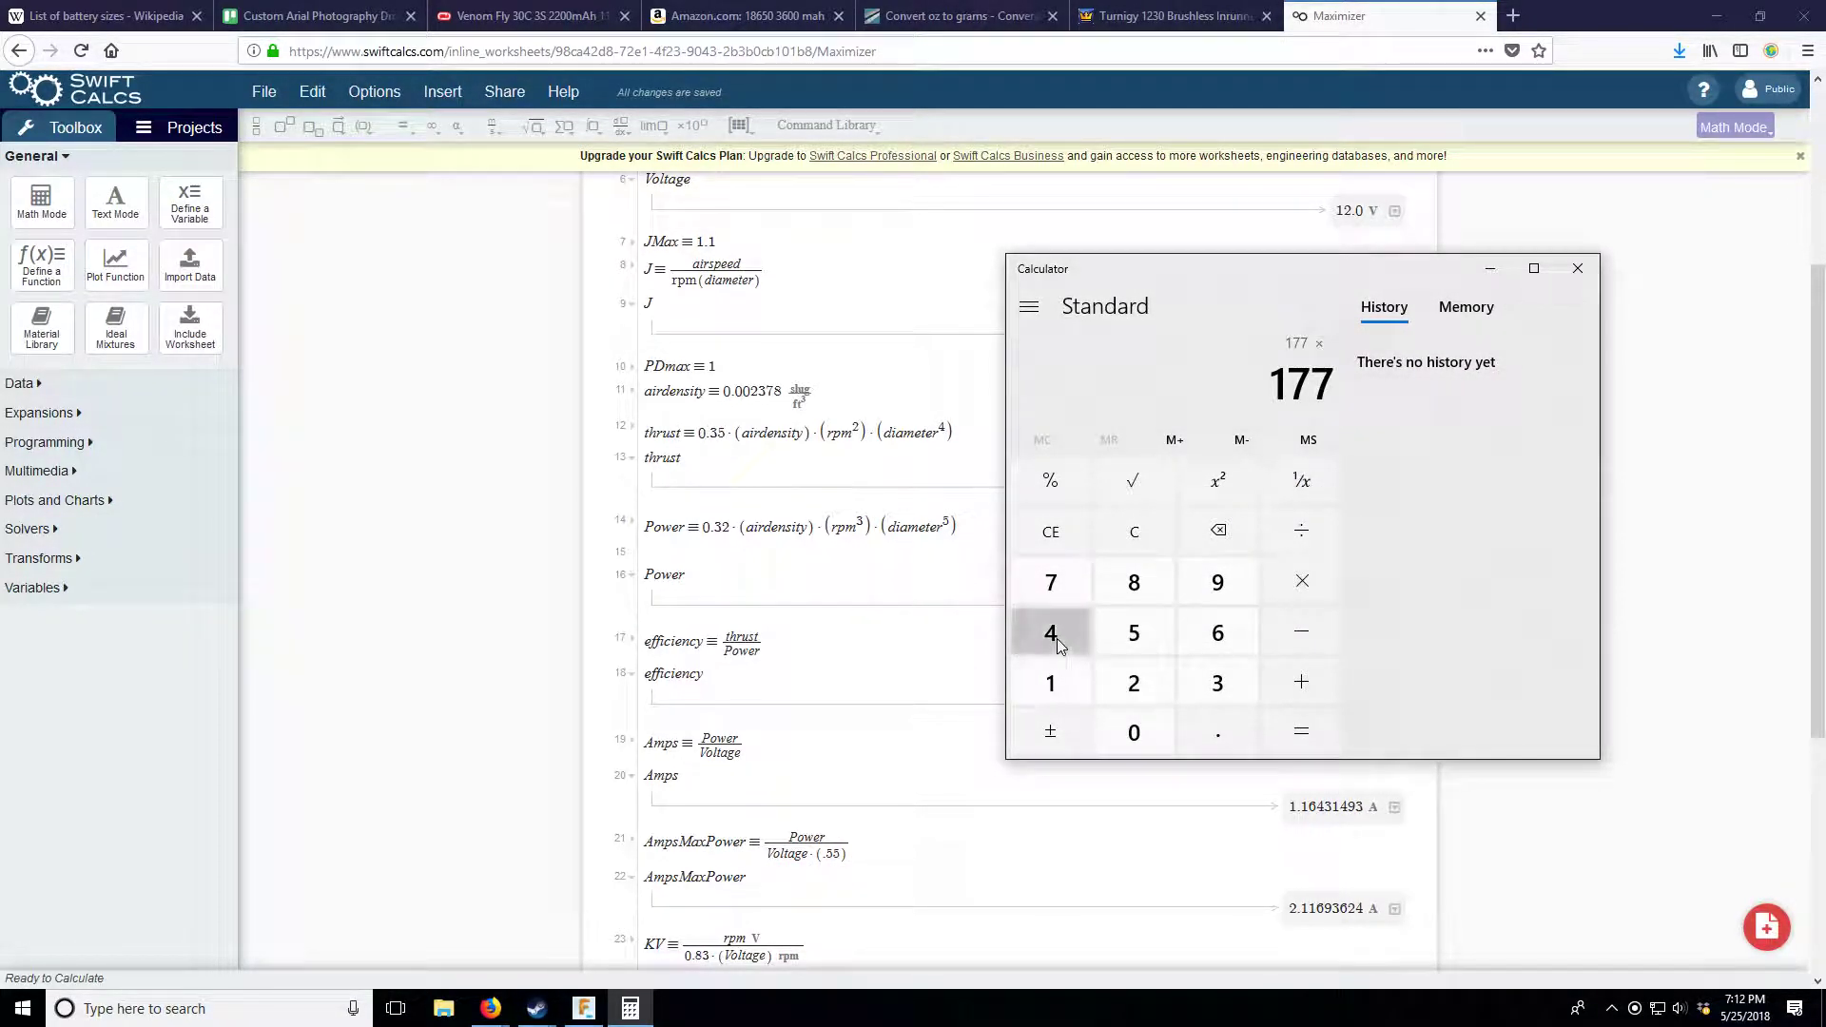
click(1300, 738)
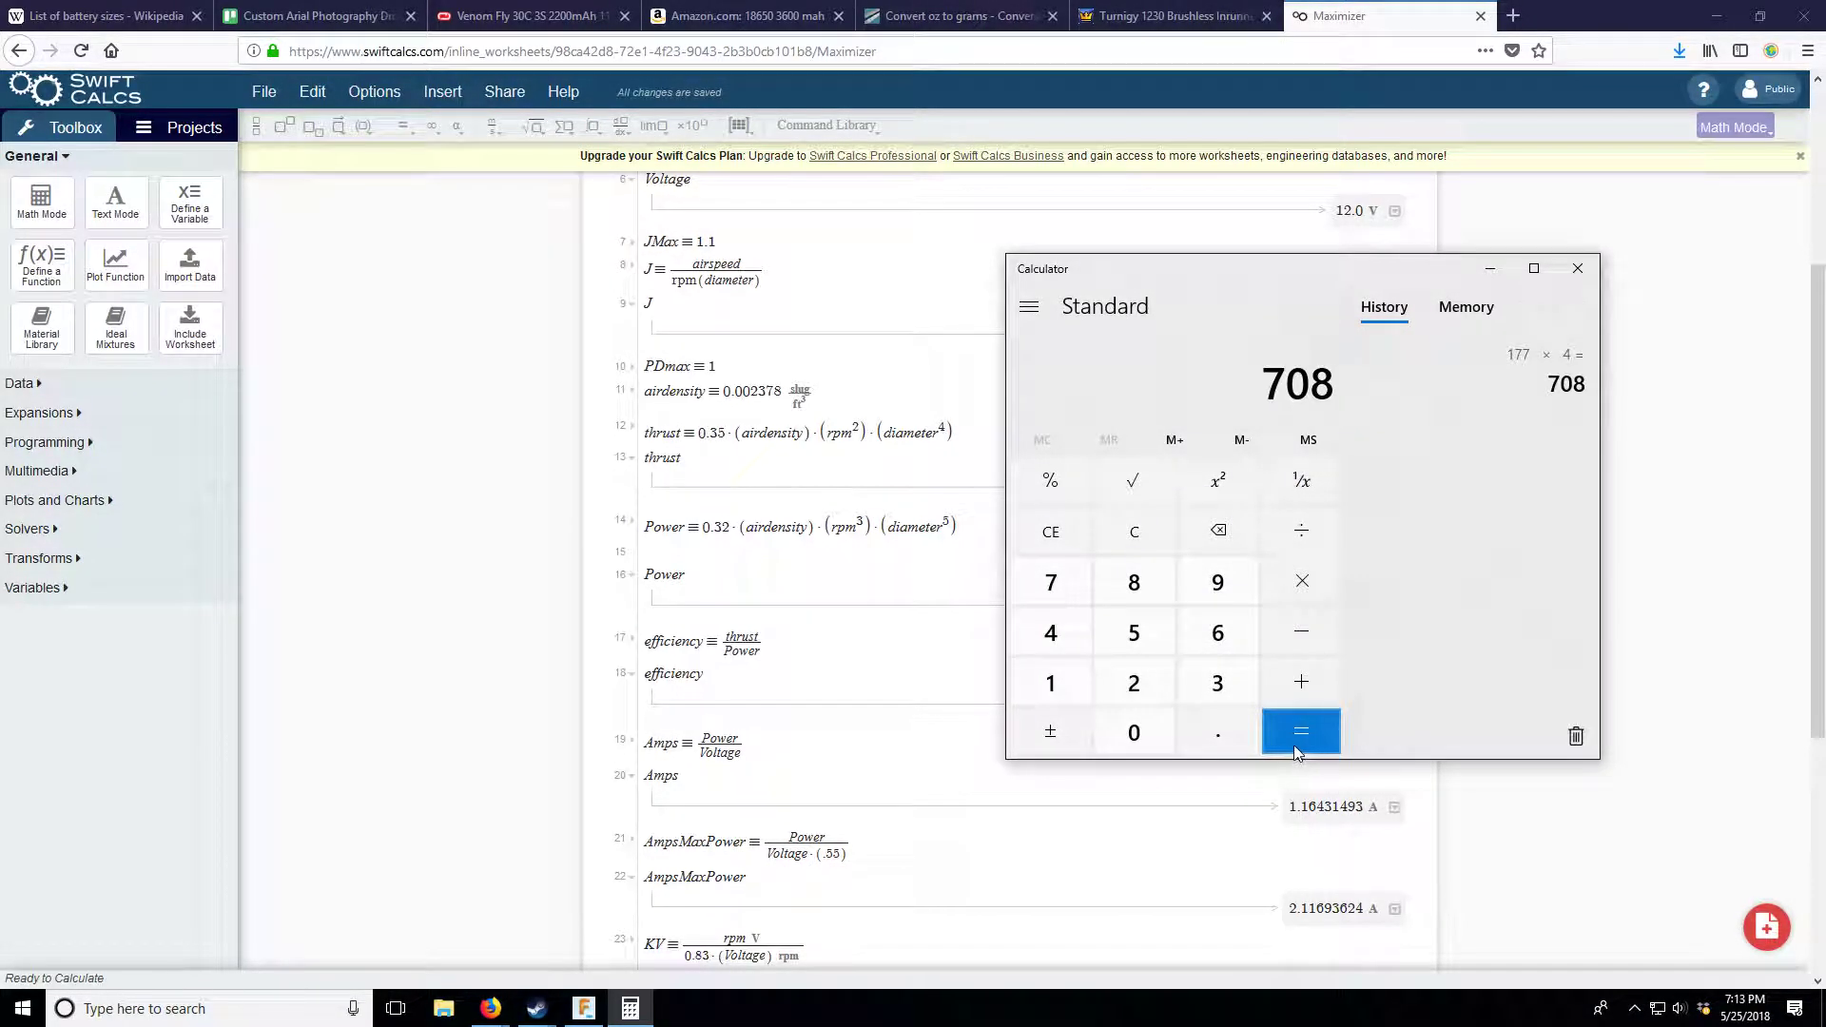
click(1576, 268)
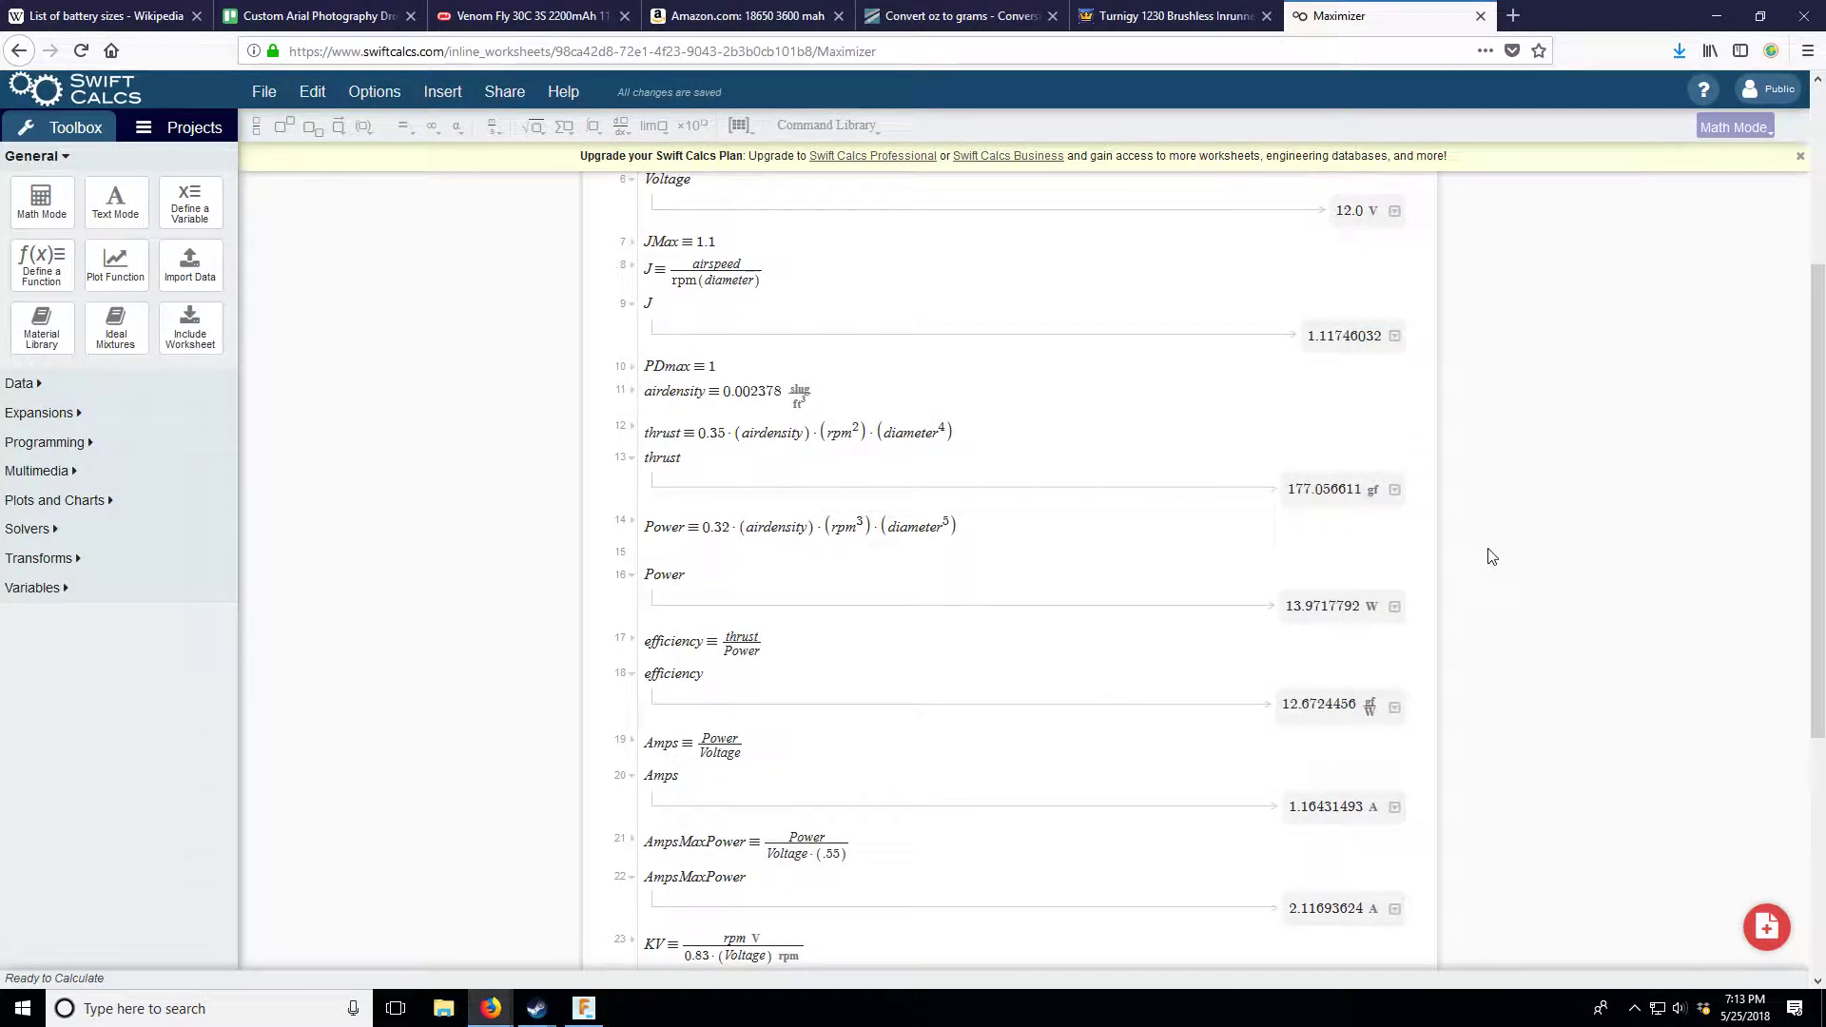
- Review the Maximizer worksheet and rename the "8 Inch Props" card in Trello's Prop/Motor list to "9 Inch Props"
scroll(1492, 557, up, 5)
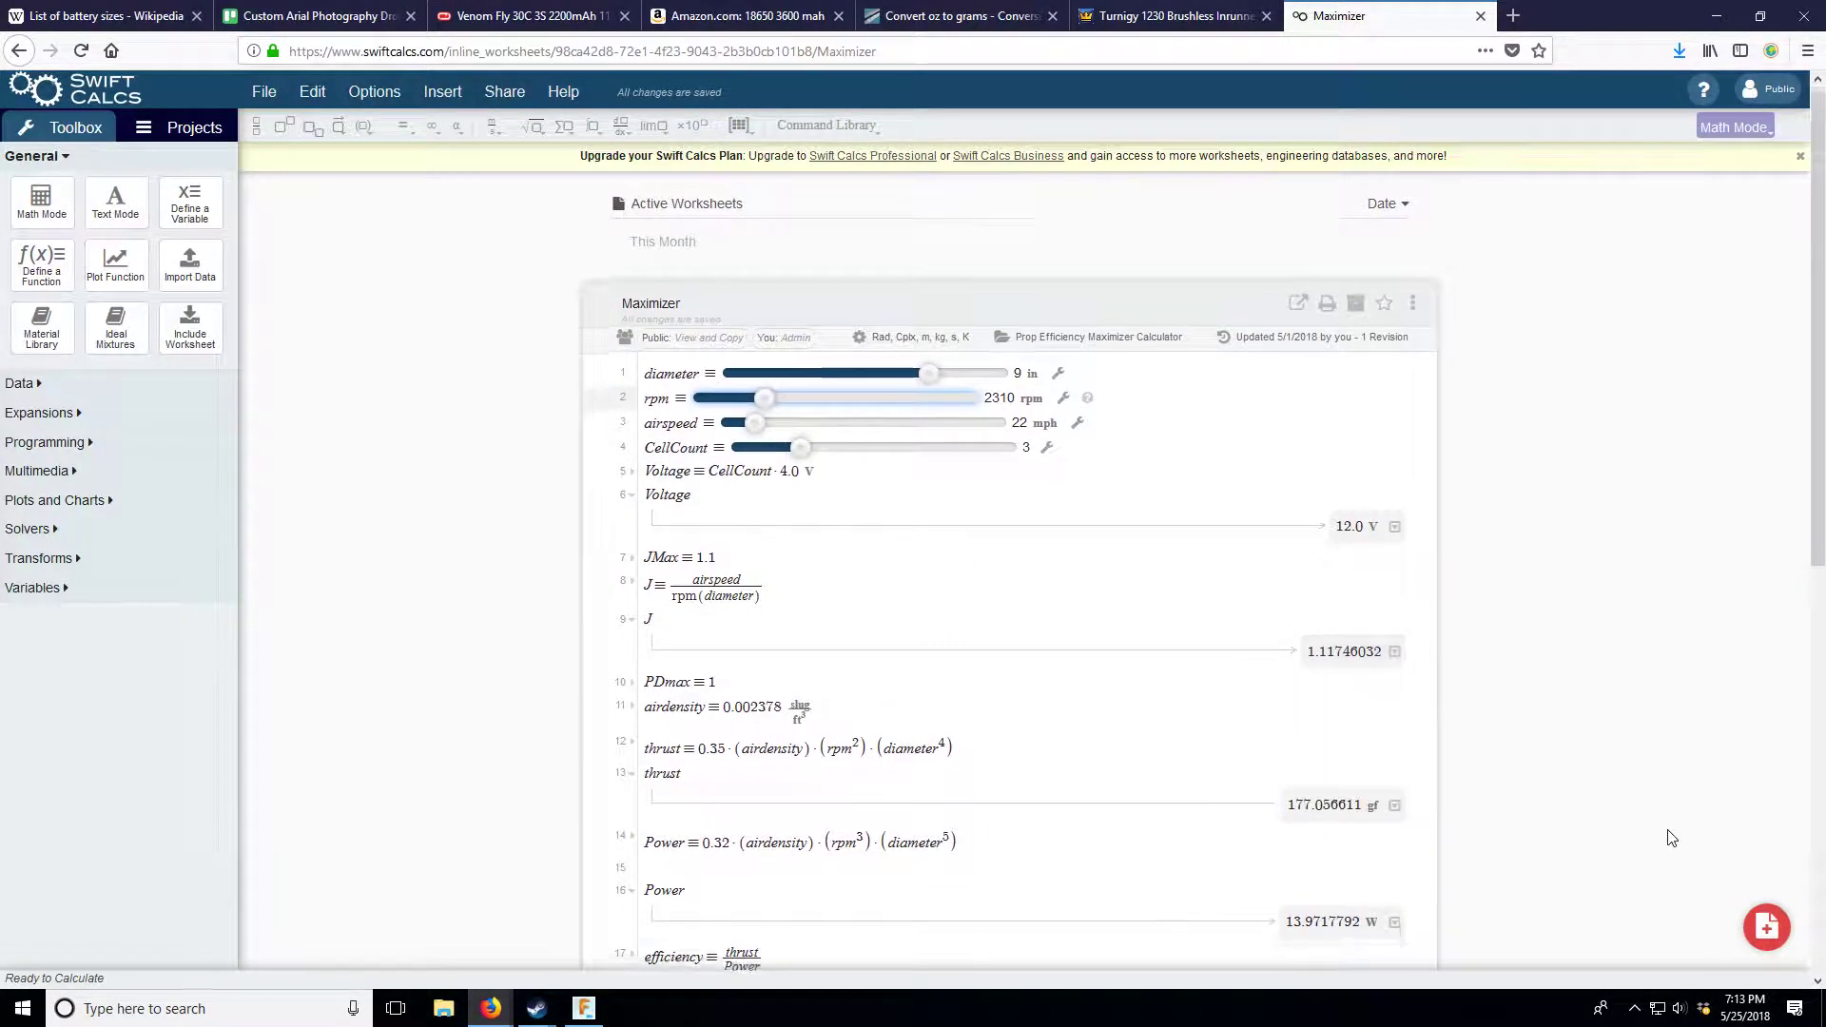
scroll(1671, 838, down, 4)
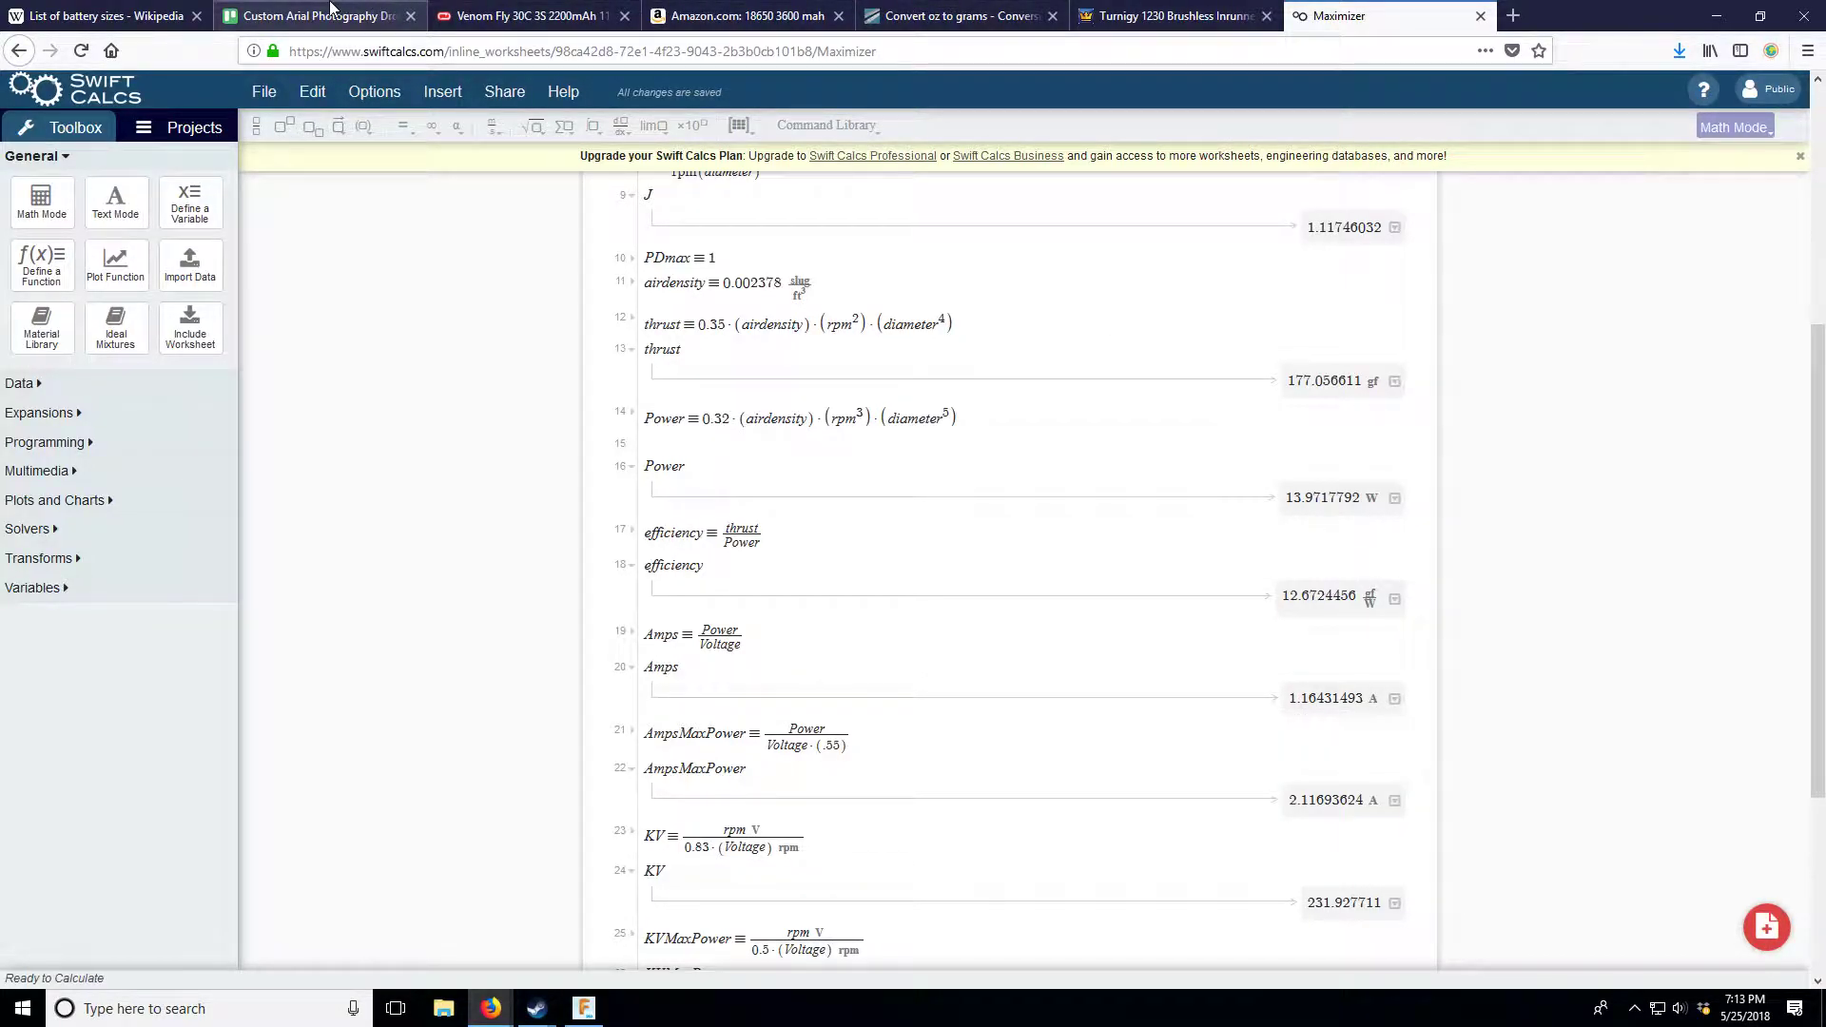
click(371, 11)
click(749, 205)
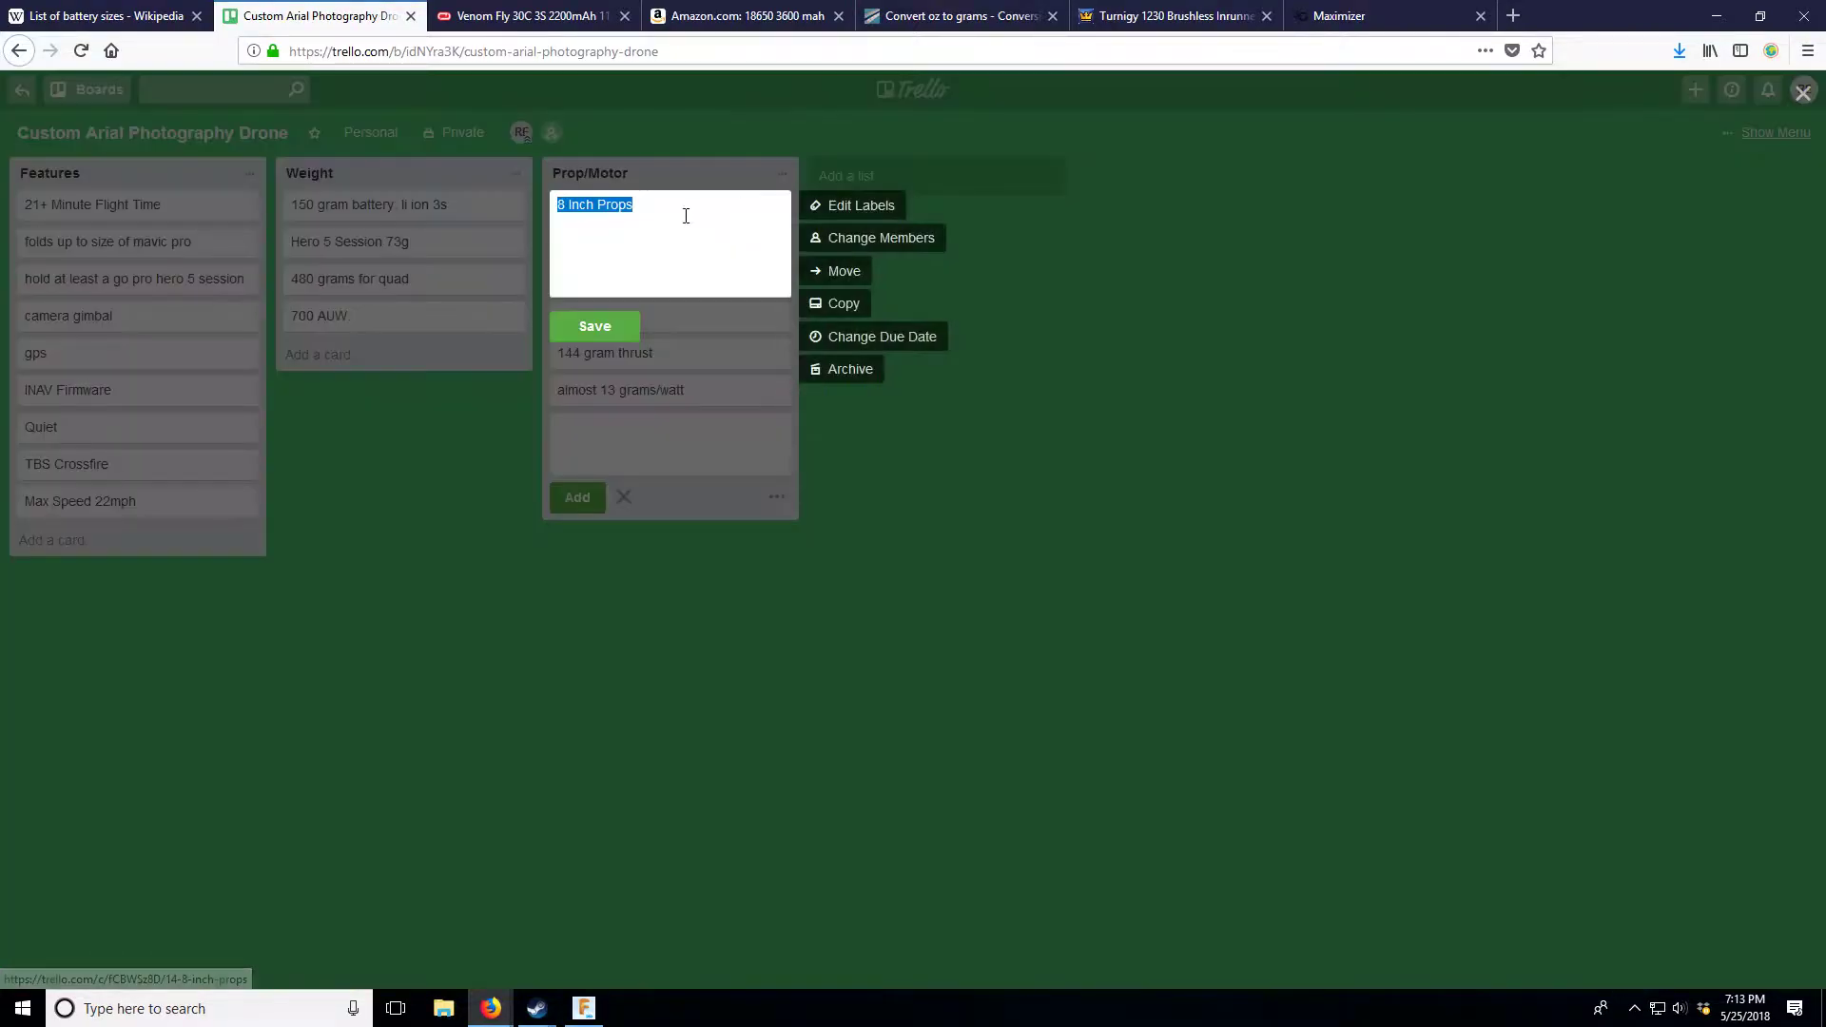
click(566, 219)
key(BackSpace)
text(0)
key(BackSpace)
text(9)
click(589, 338)
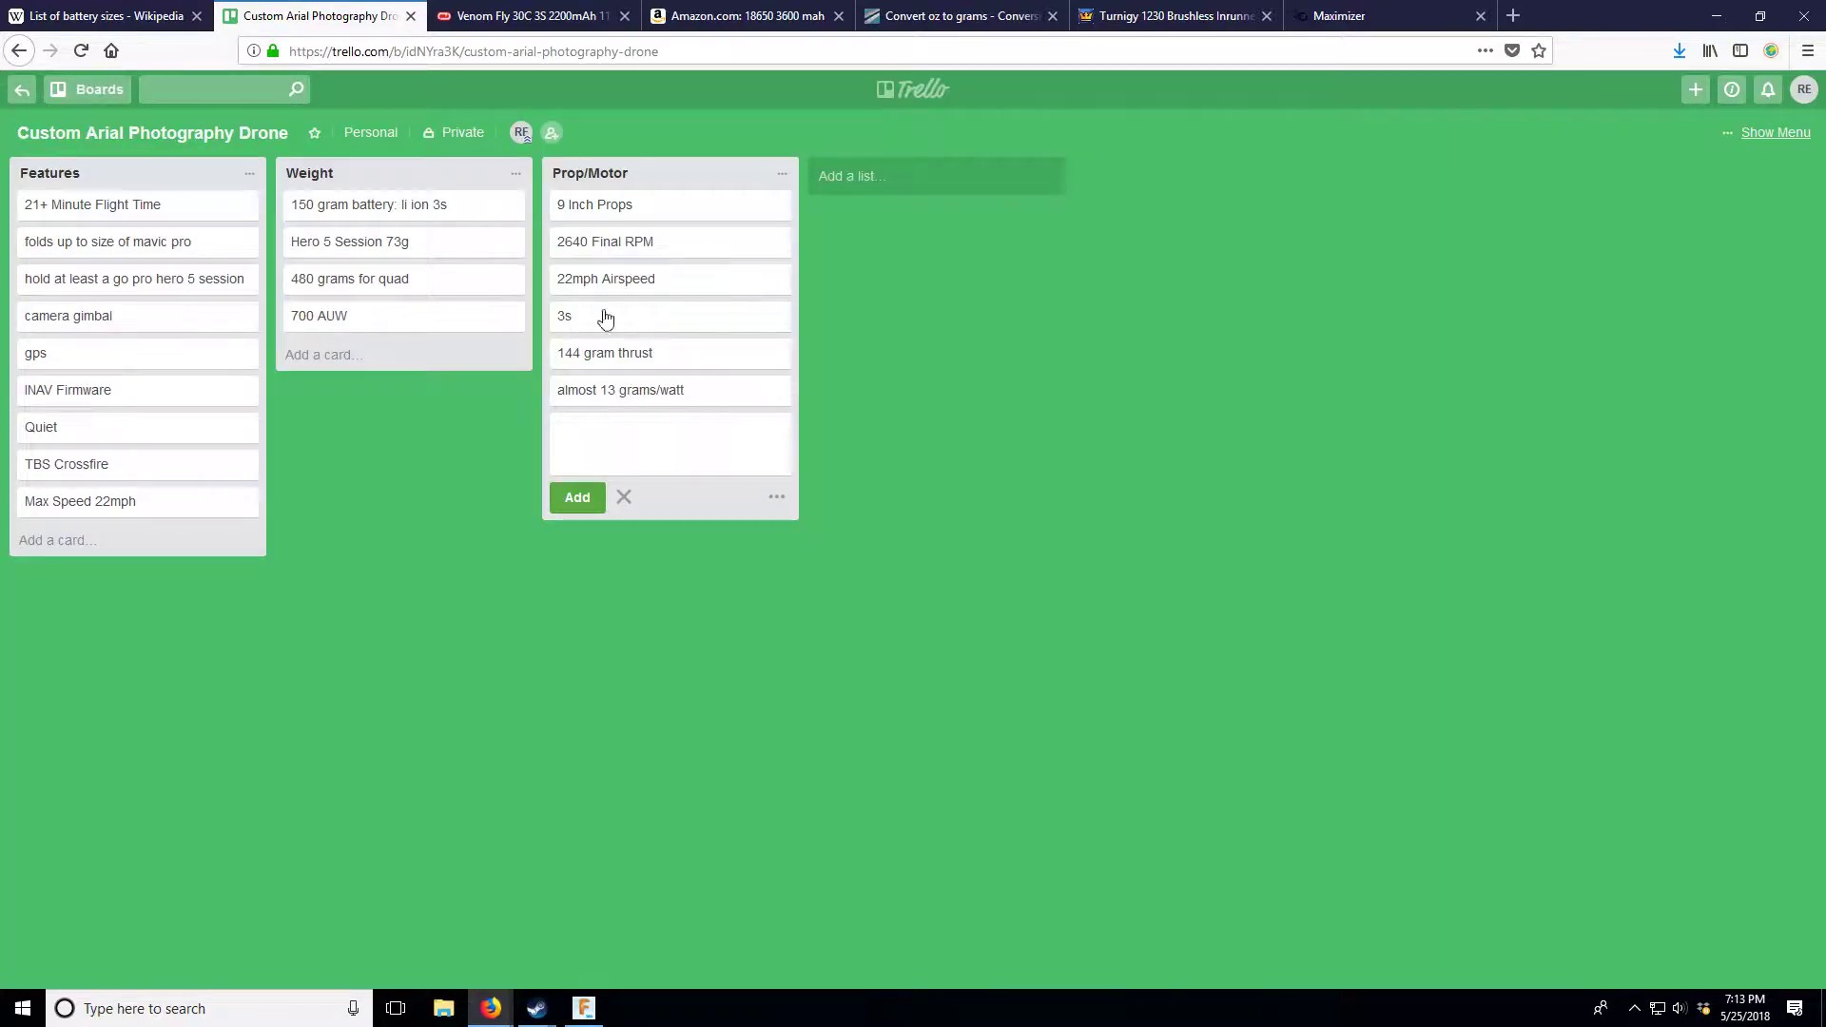
- Check the rpm in the Maximizer worksheet and rename Trello's "2640 Final RPM" card to "2310"
click(1325, 9)
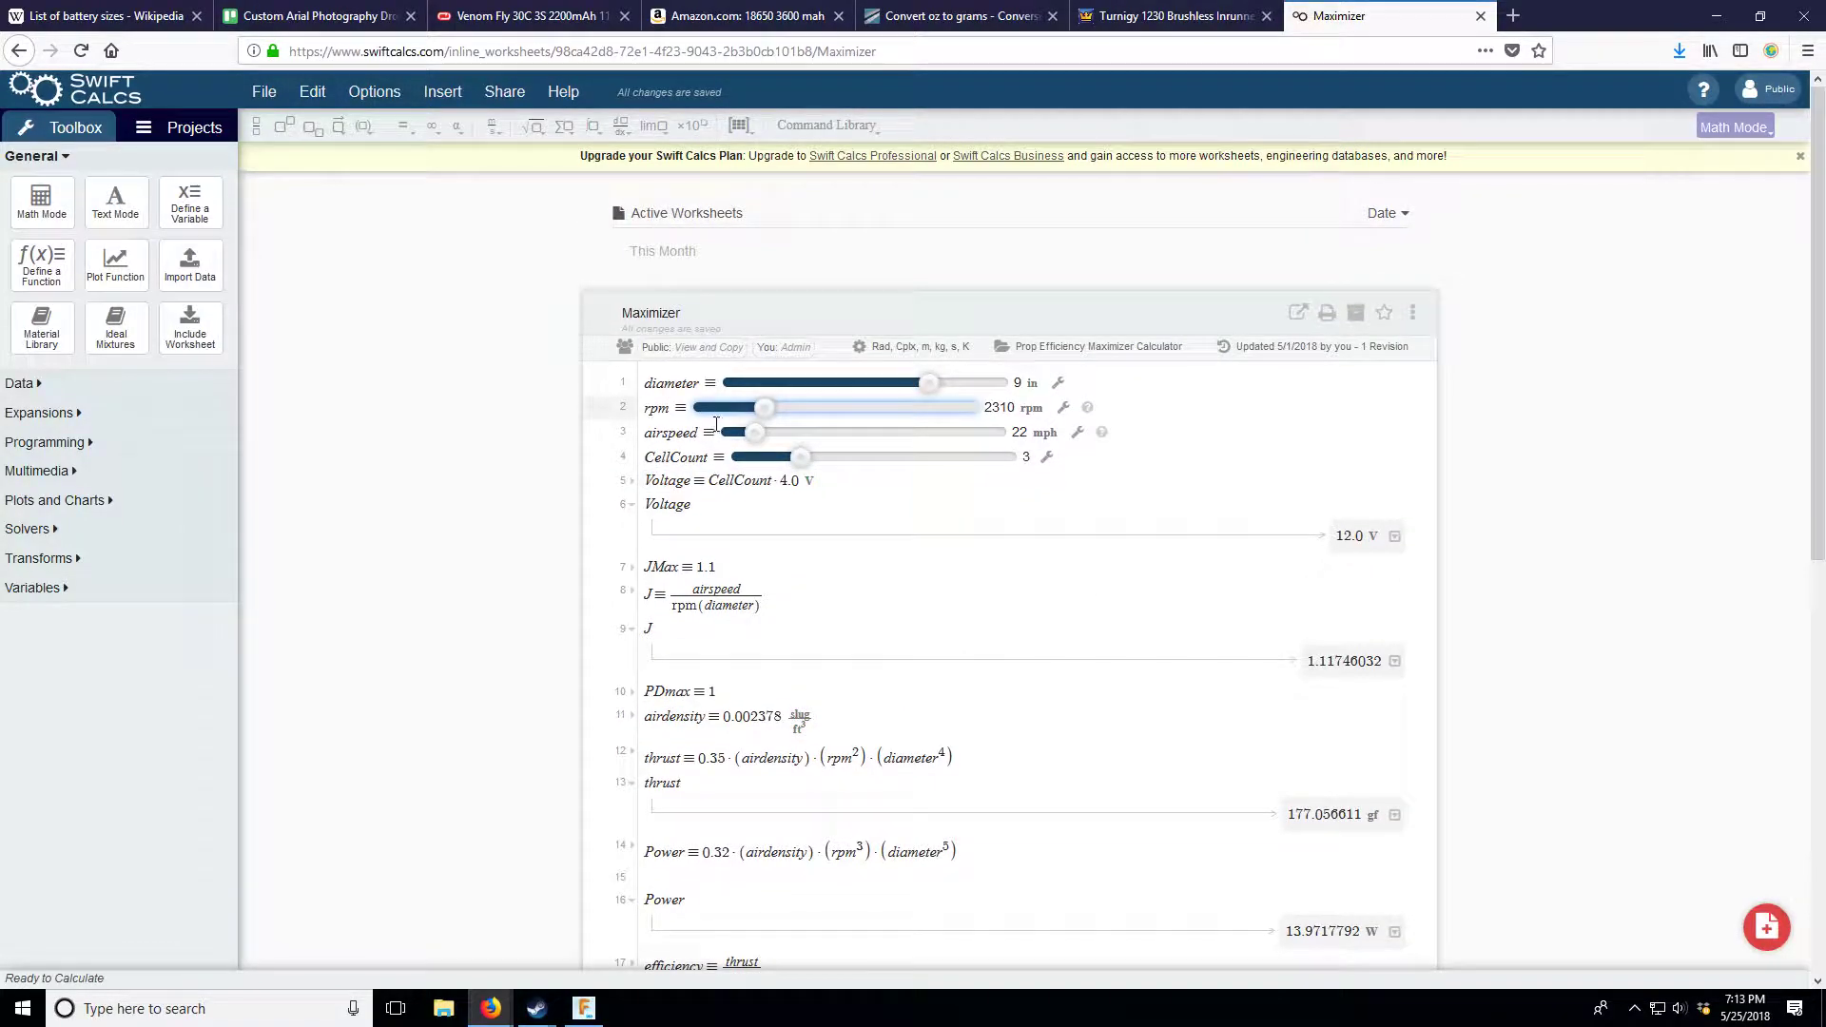
click(314, 15)
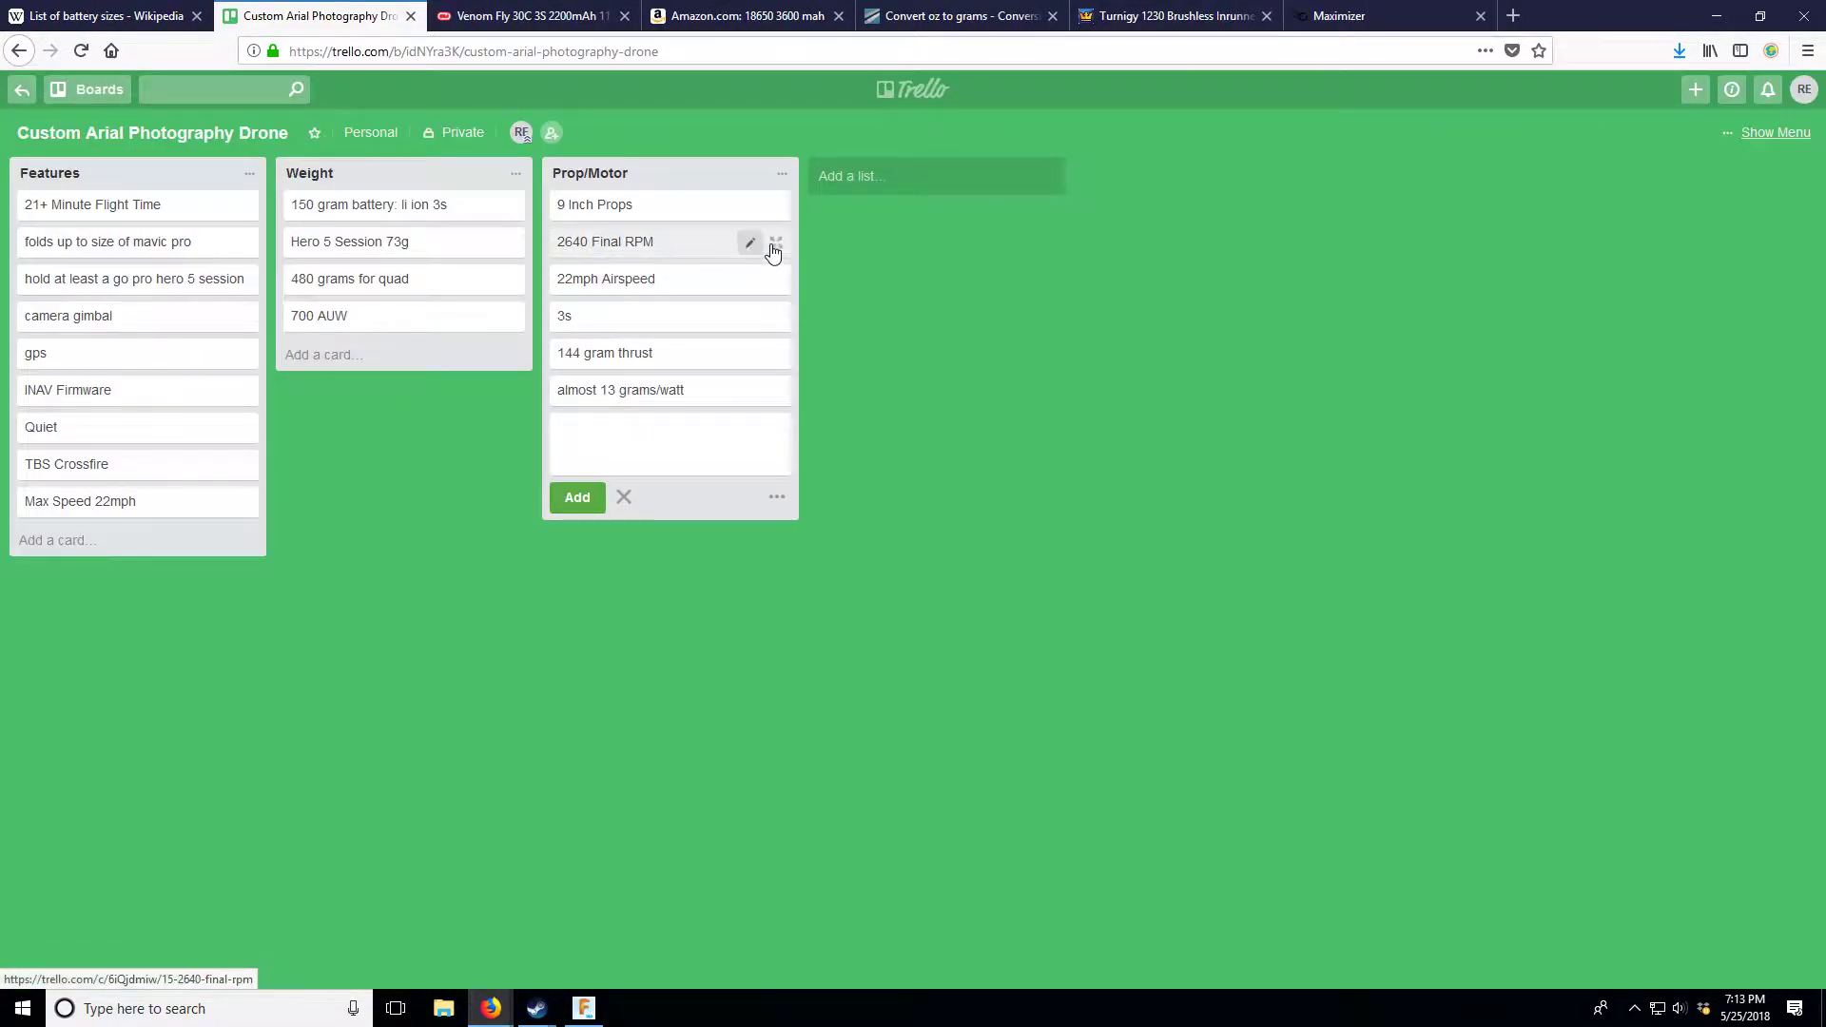
click(759, 244)
text(2310)
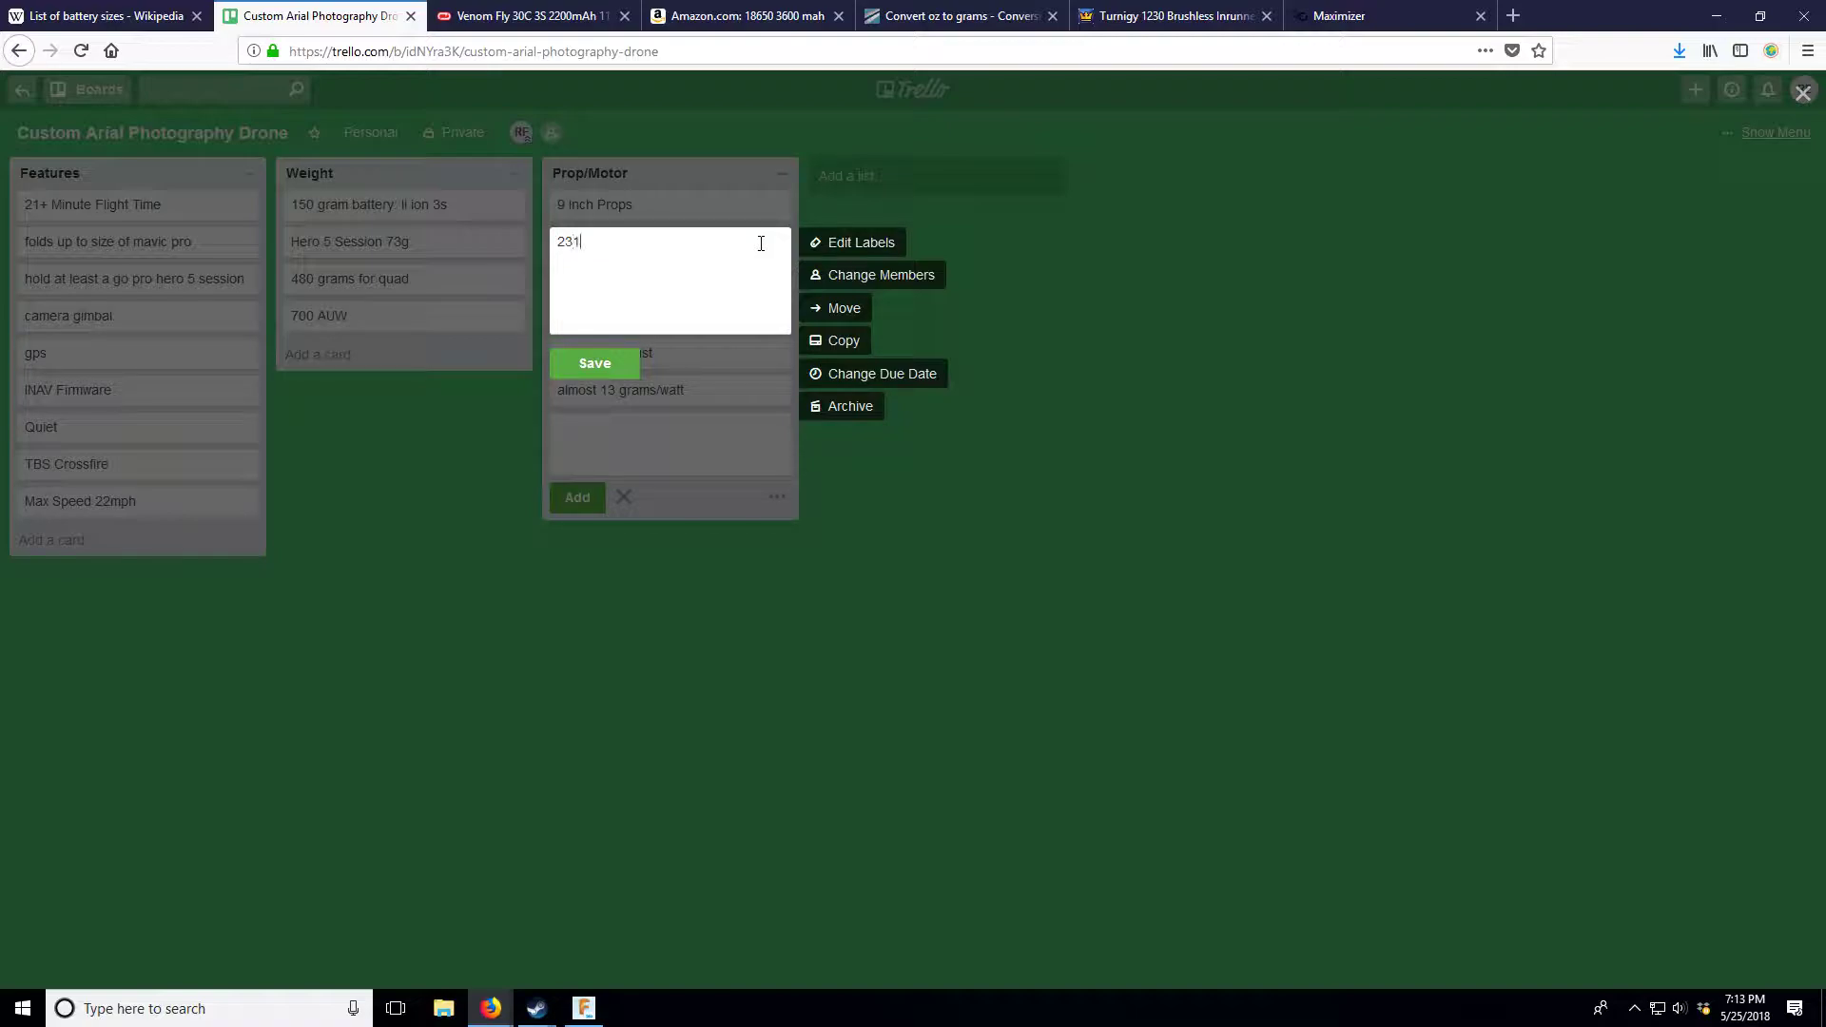
click(1409, 9)
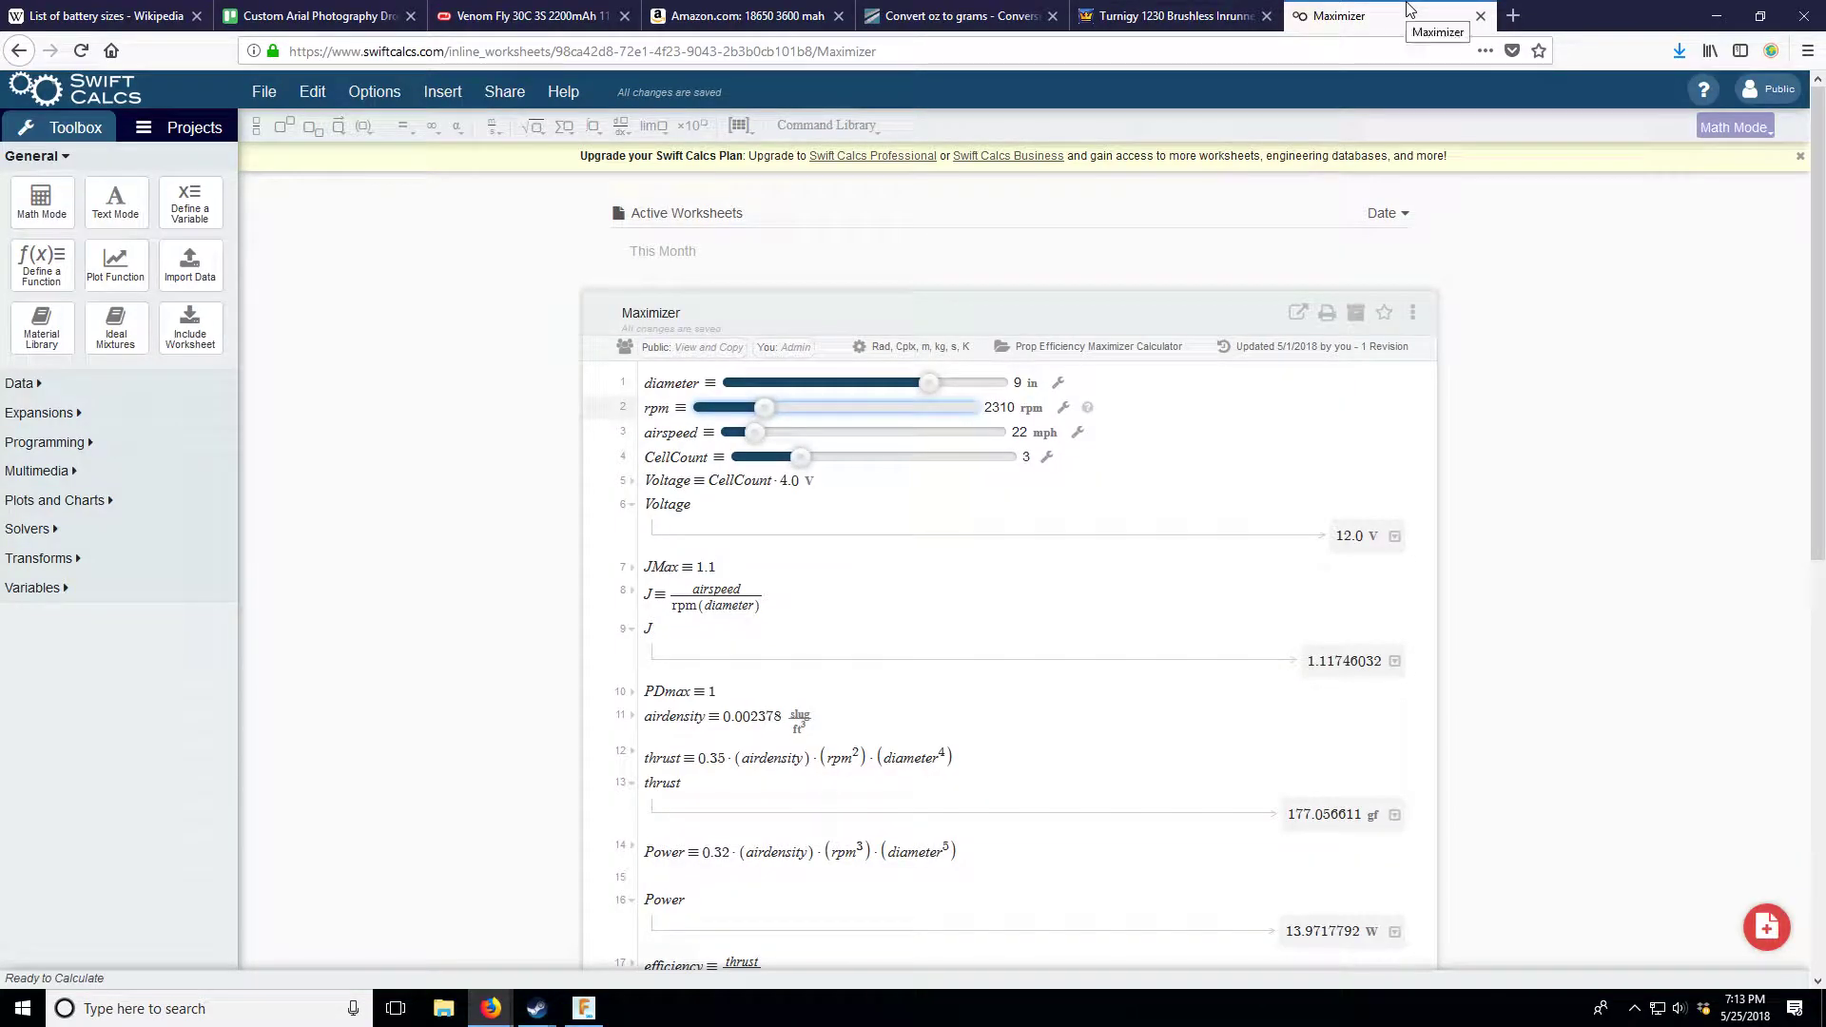
click(314, 15)
click(593, 371)
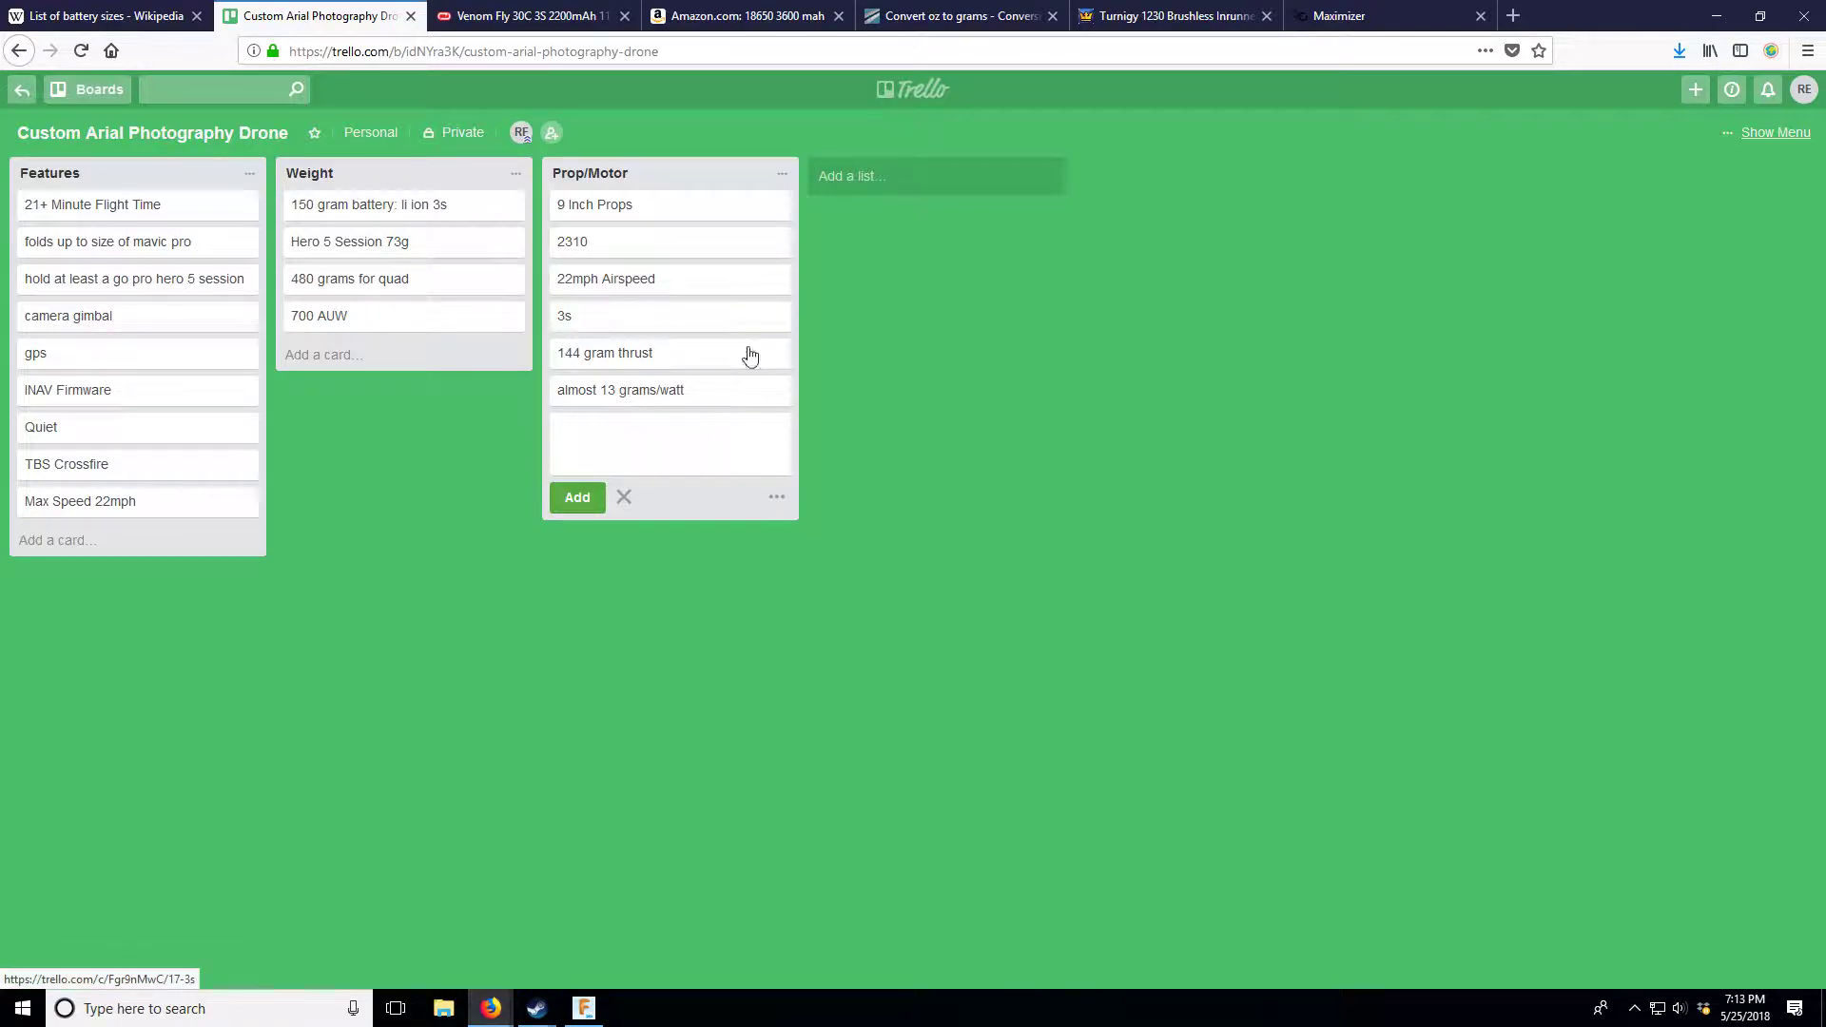
- Check the thrust in the Maximizer worksheet and rename Trello's "144 gram thrust" card to "177 grams of thrust"
click(1399, 11)
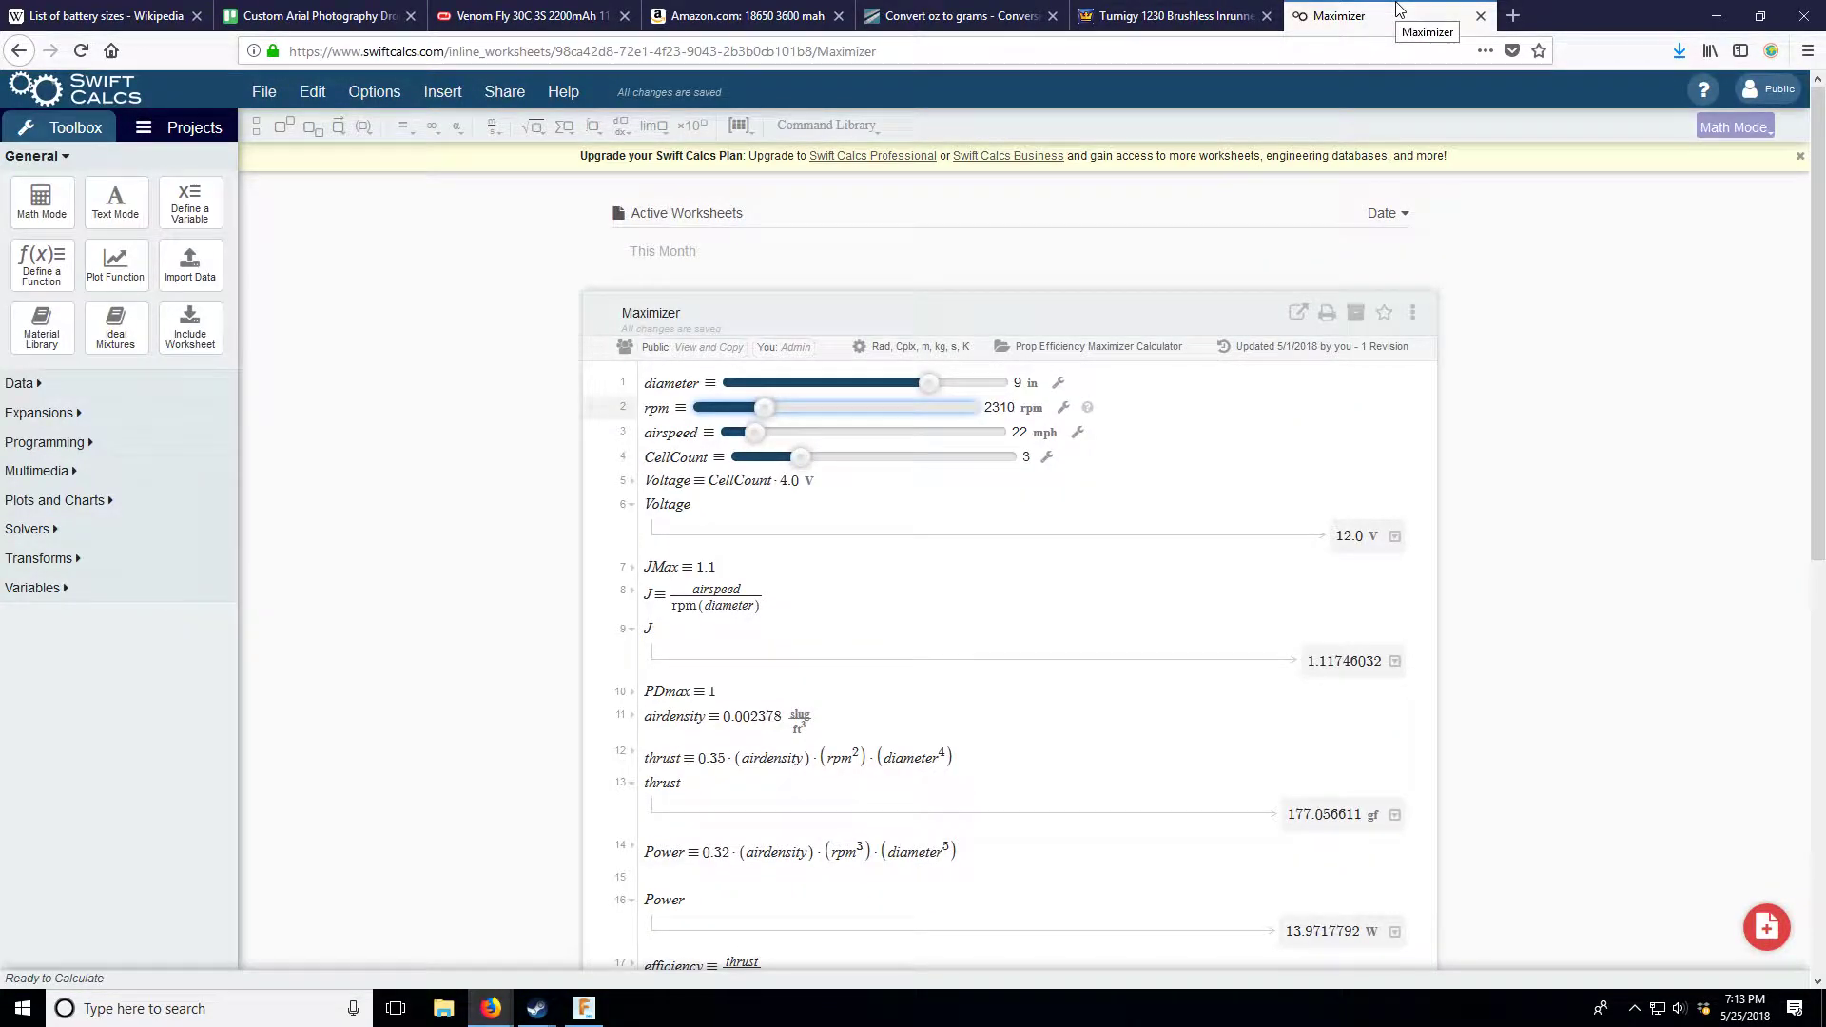
click(314, 15)
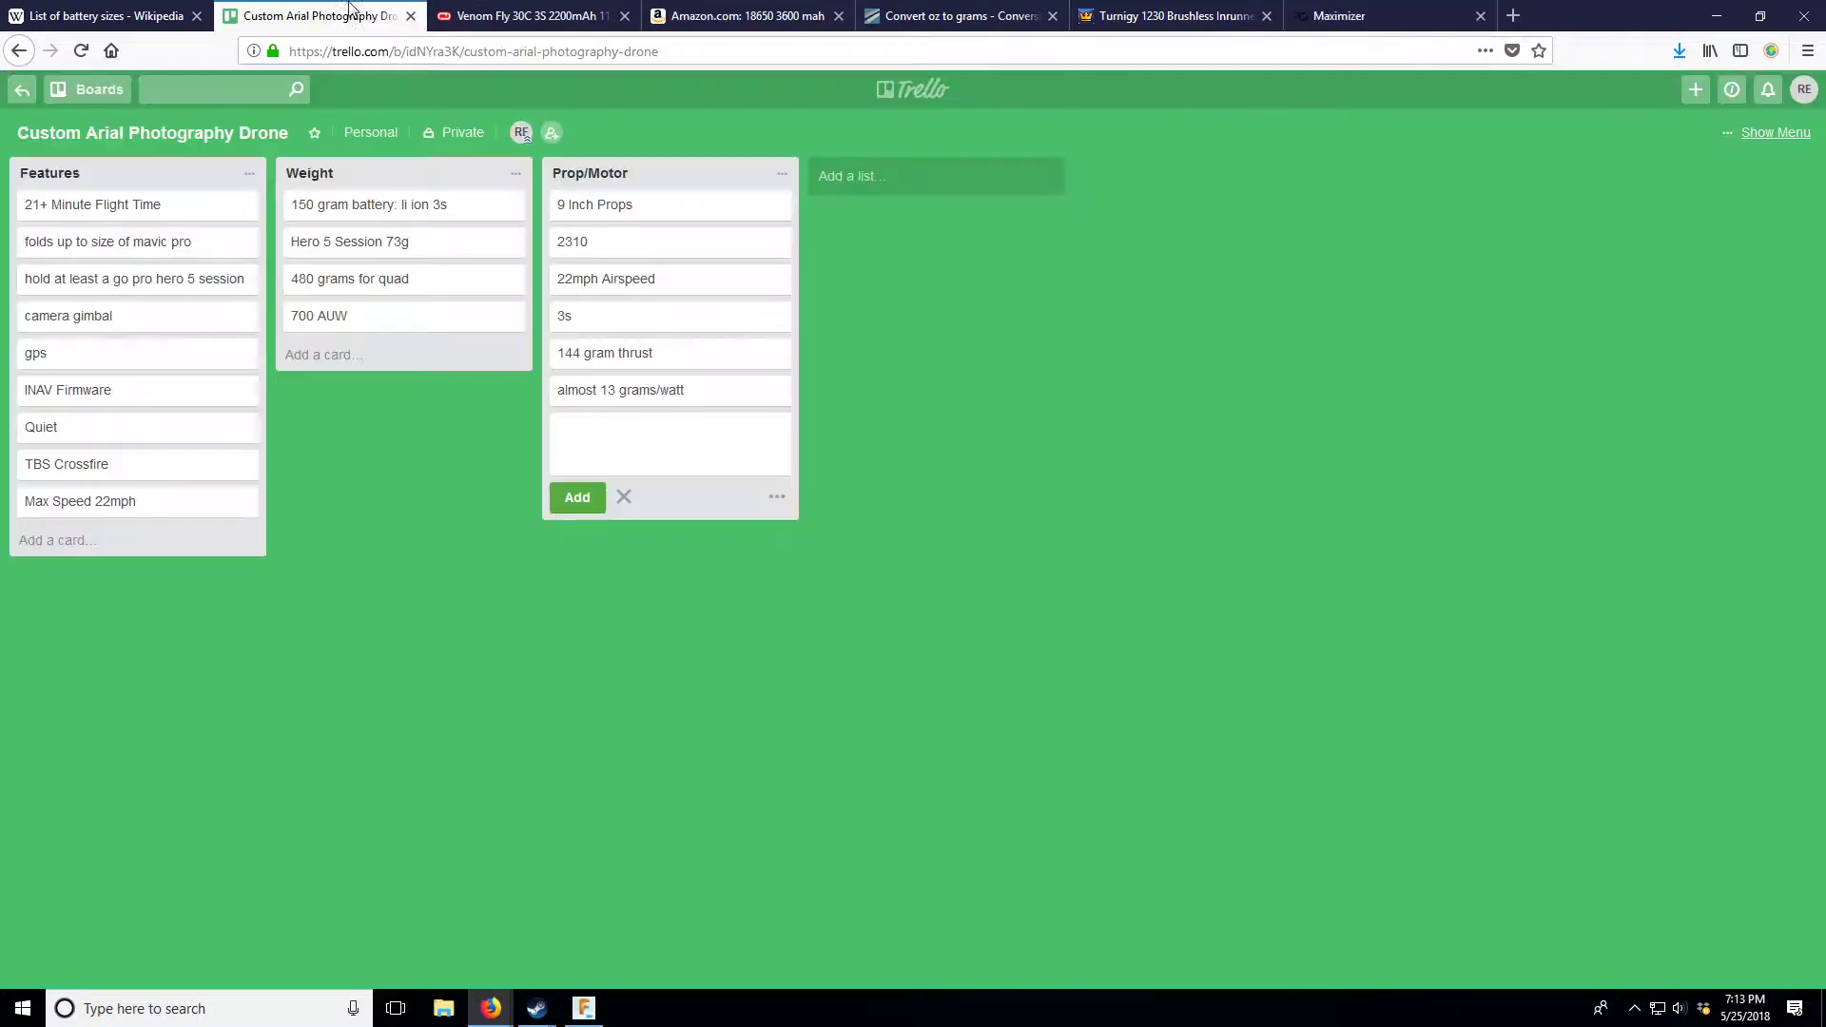
click(750, 354)
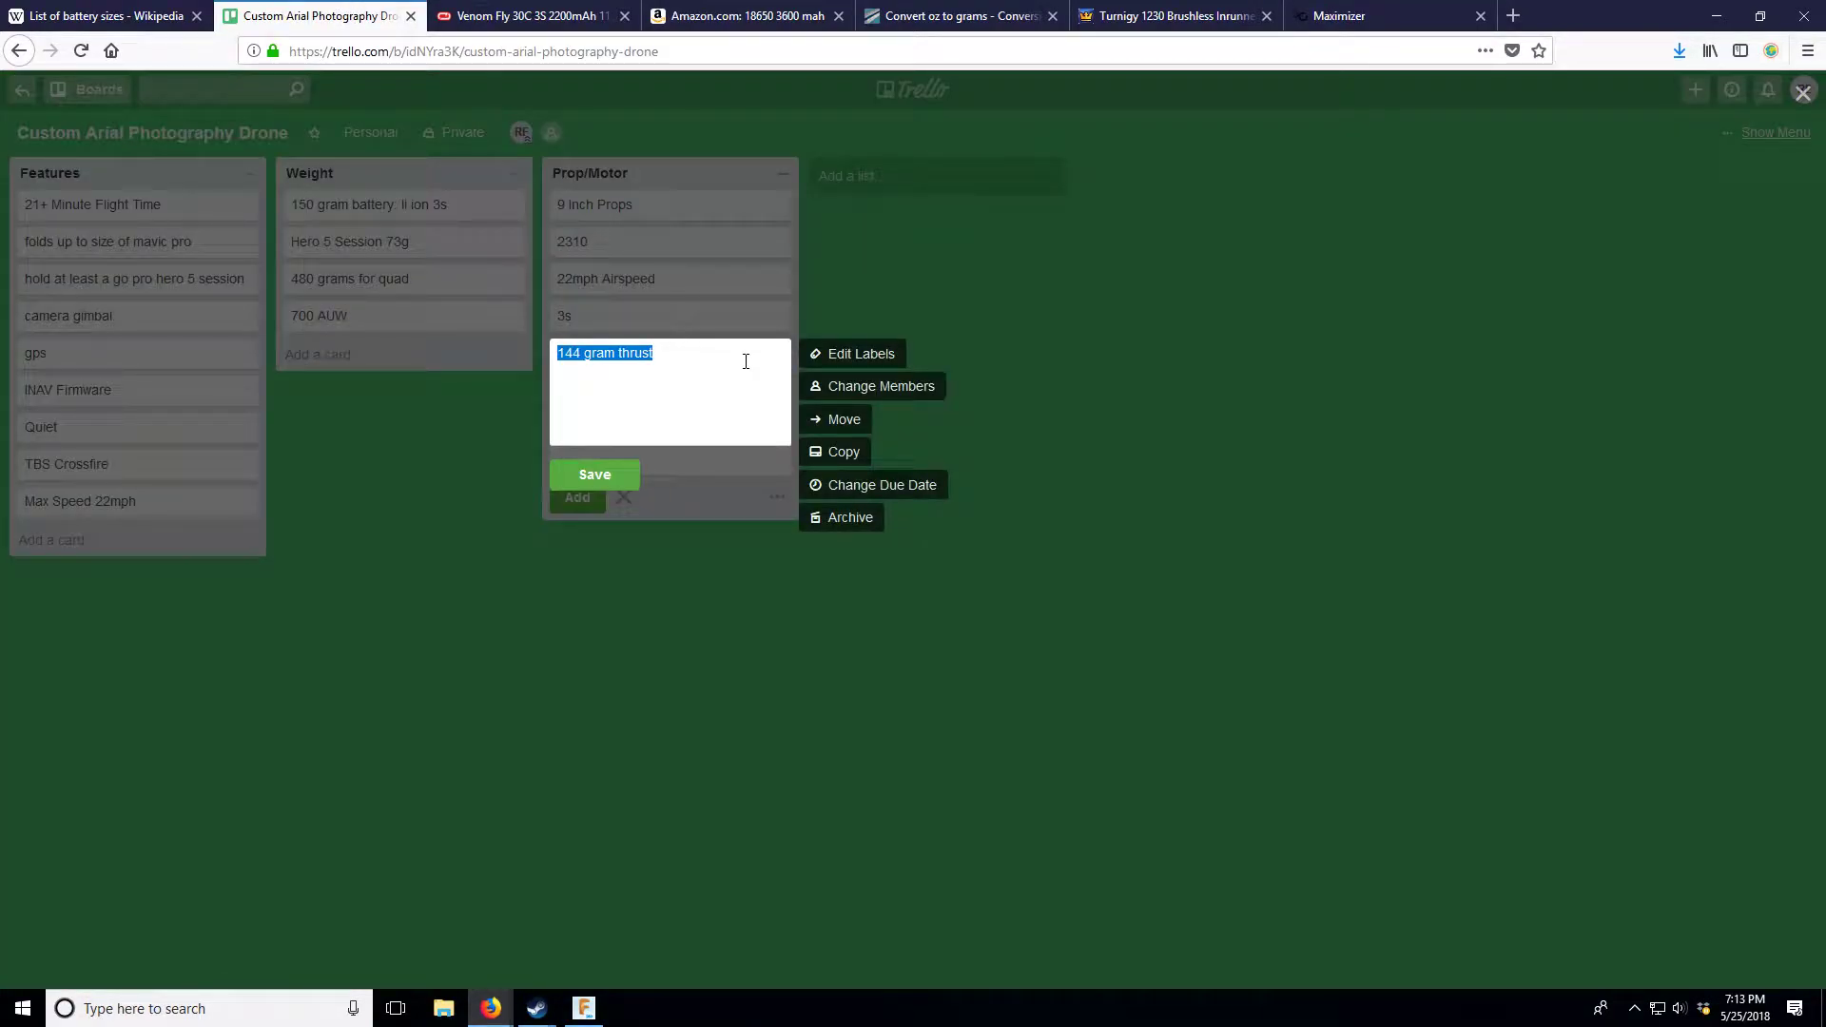
text(21)
text(7 grams fo)
key(BackSpace)
key(BackSpace)
key(BackSpace)
text(of thrust)
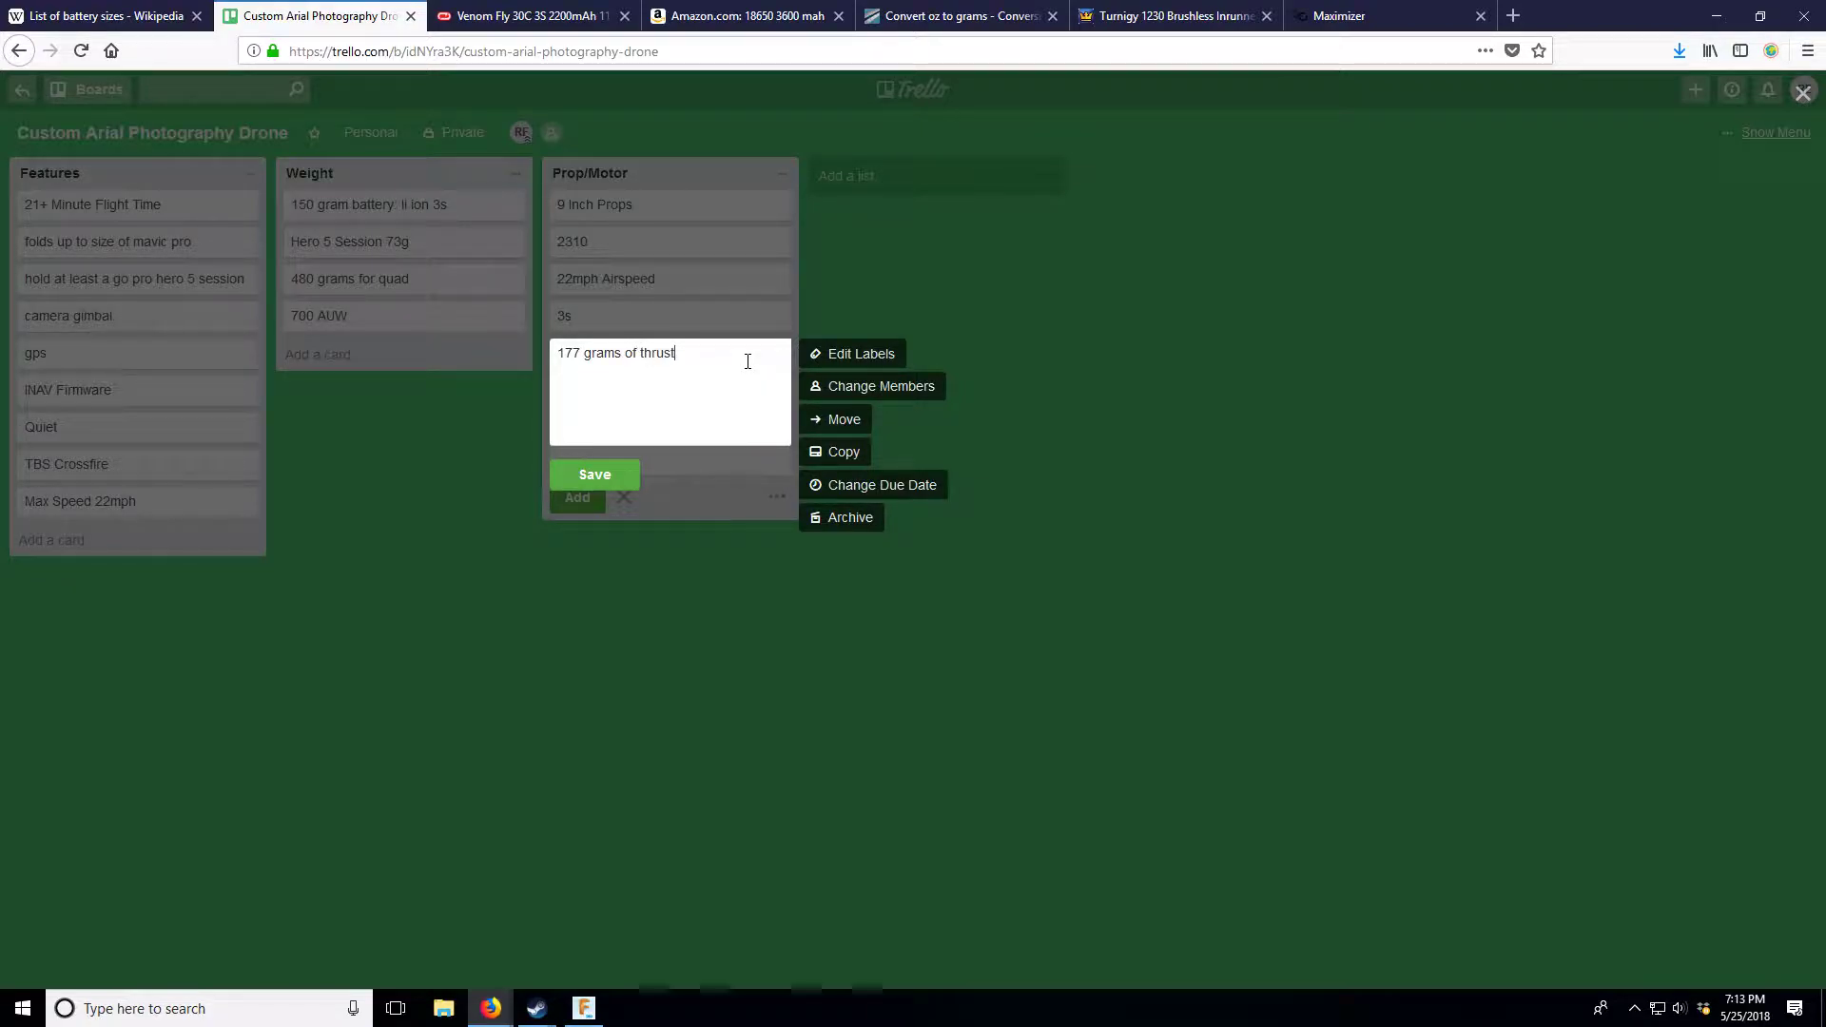
click(597, 478)
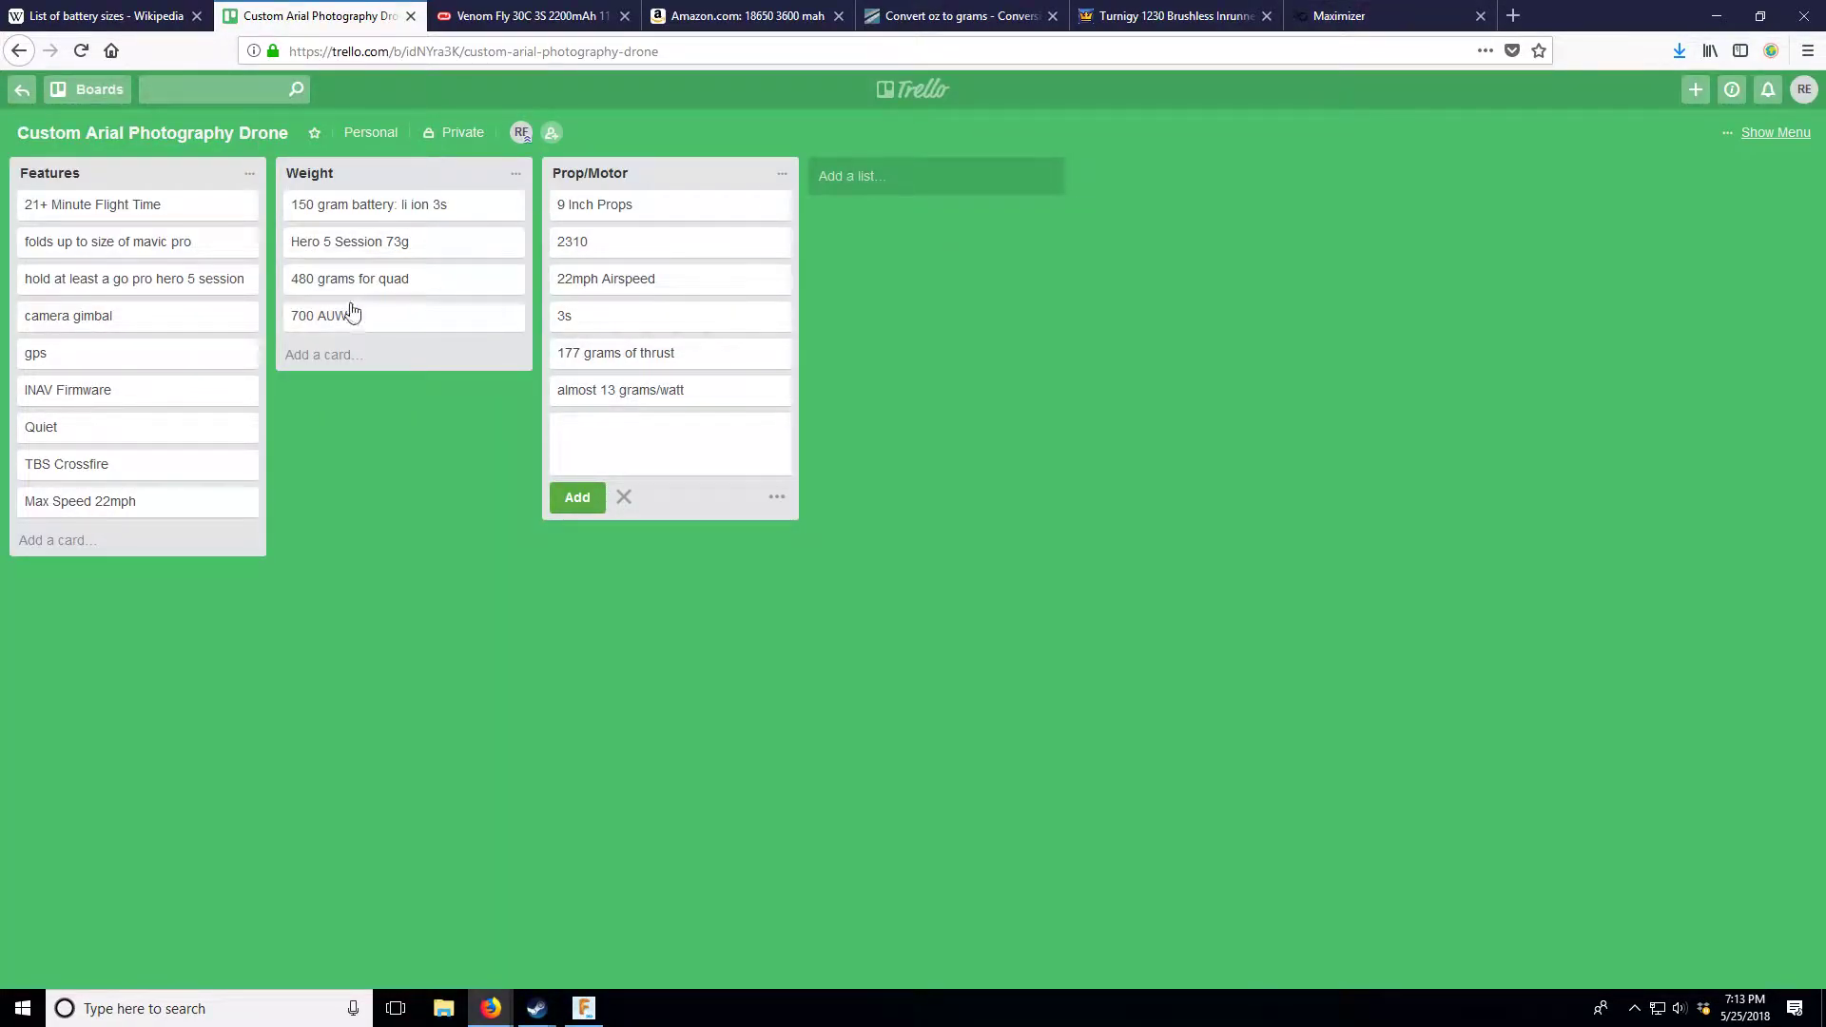
- Rename the "700 AUW" card in the Weight list to "700 AUW: MAX Estimated"
click(466, 323)
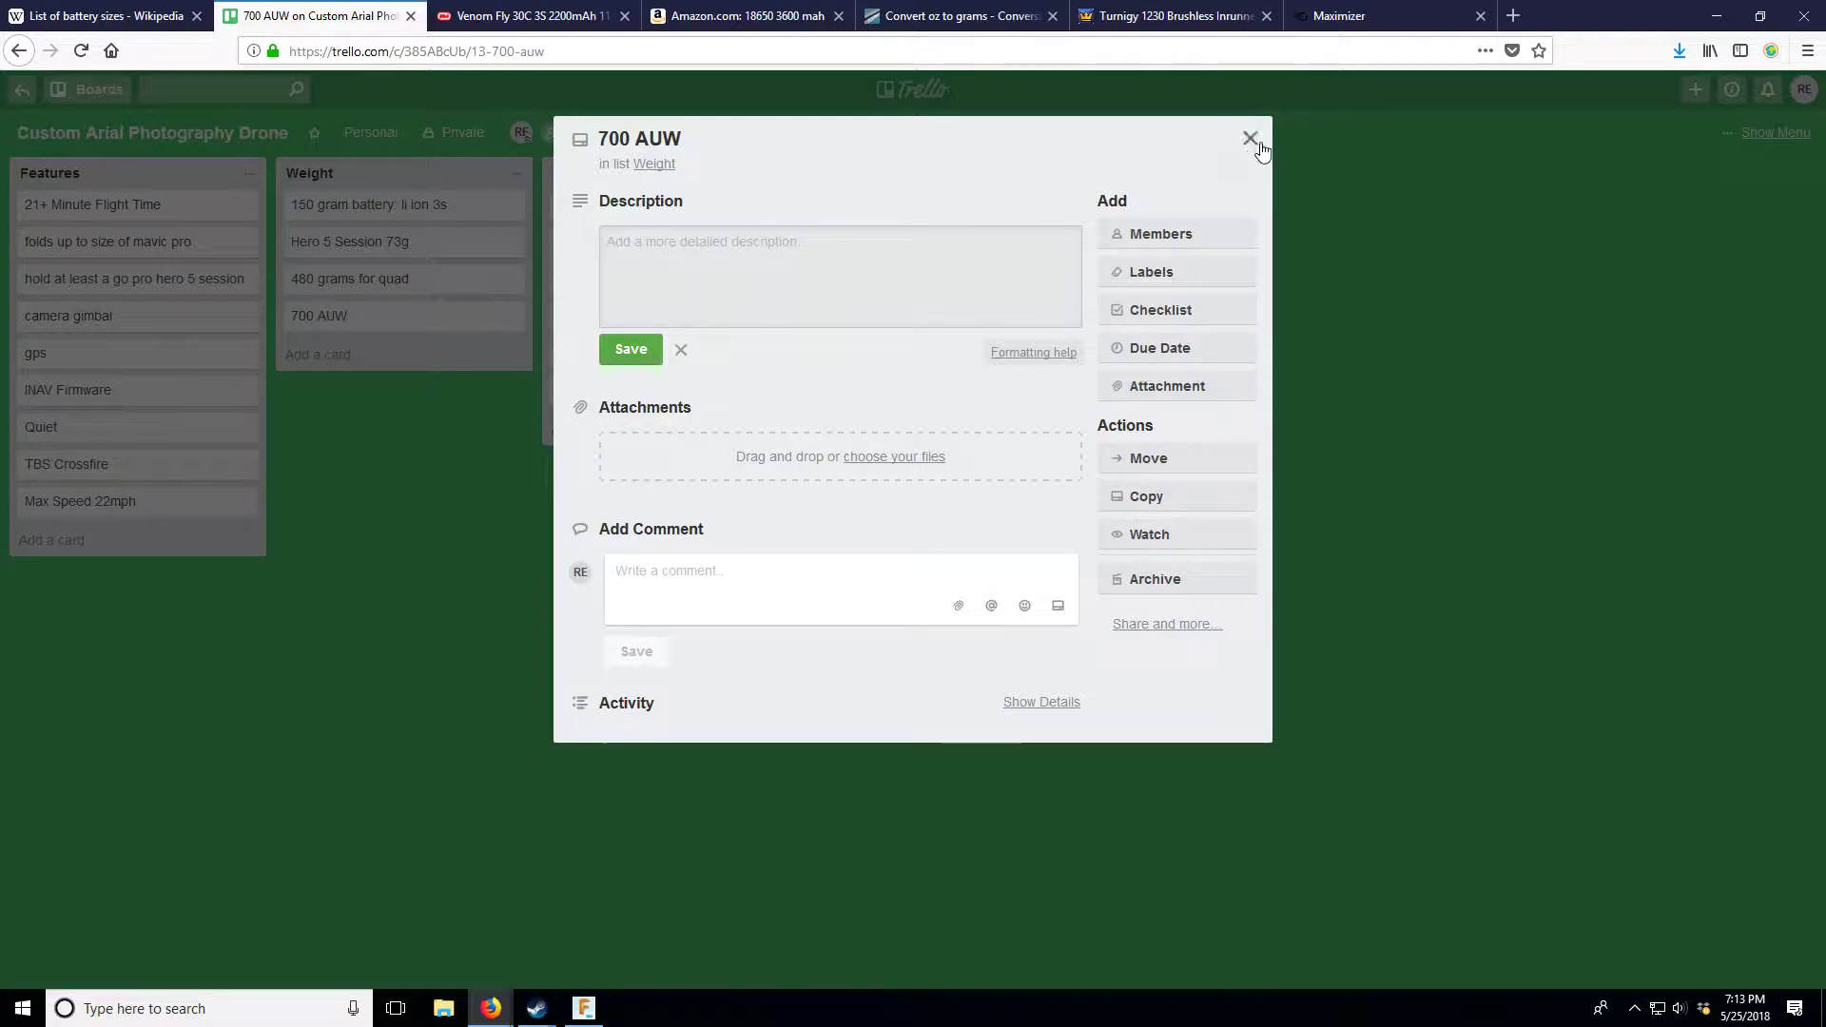
click(1250, 139)
click(485, 318)
click(466, 327)
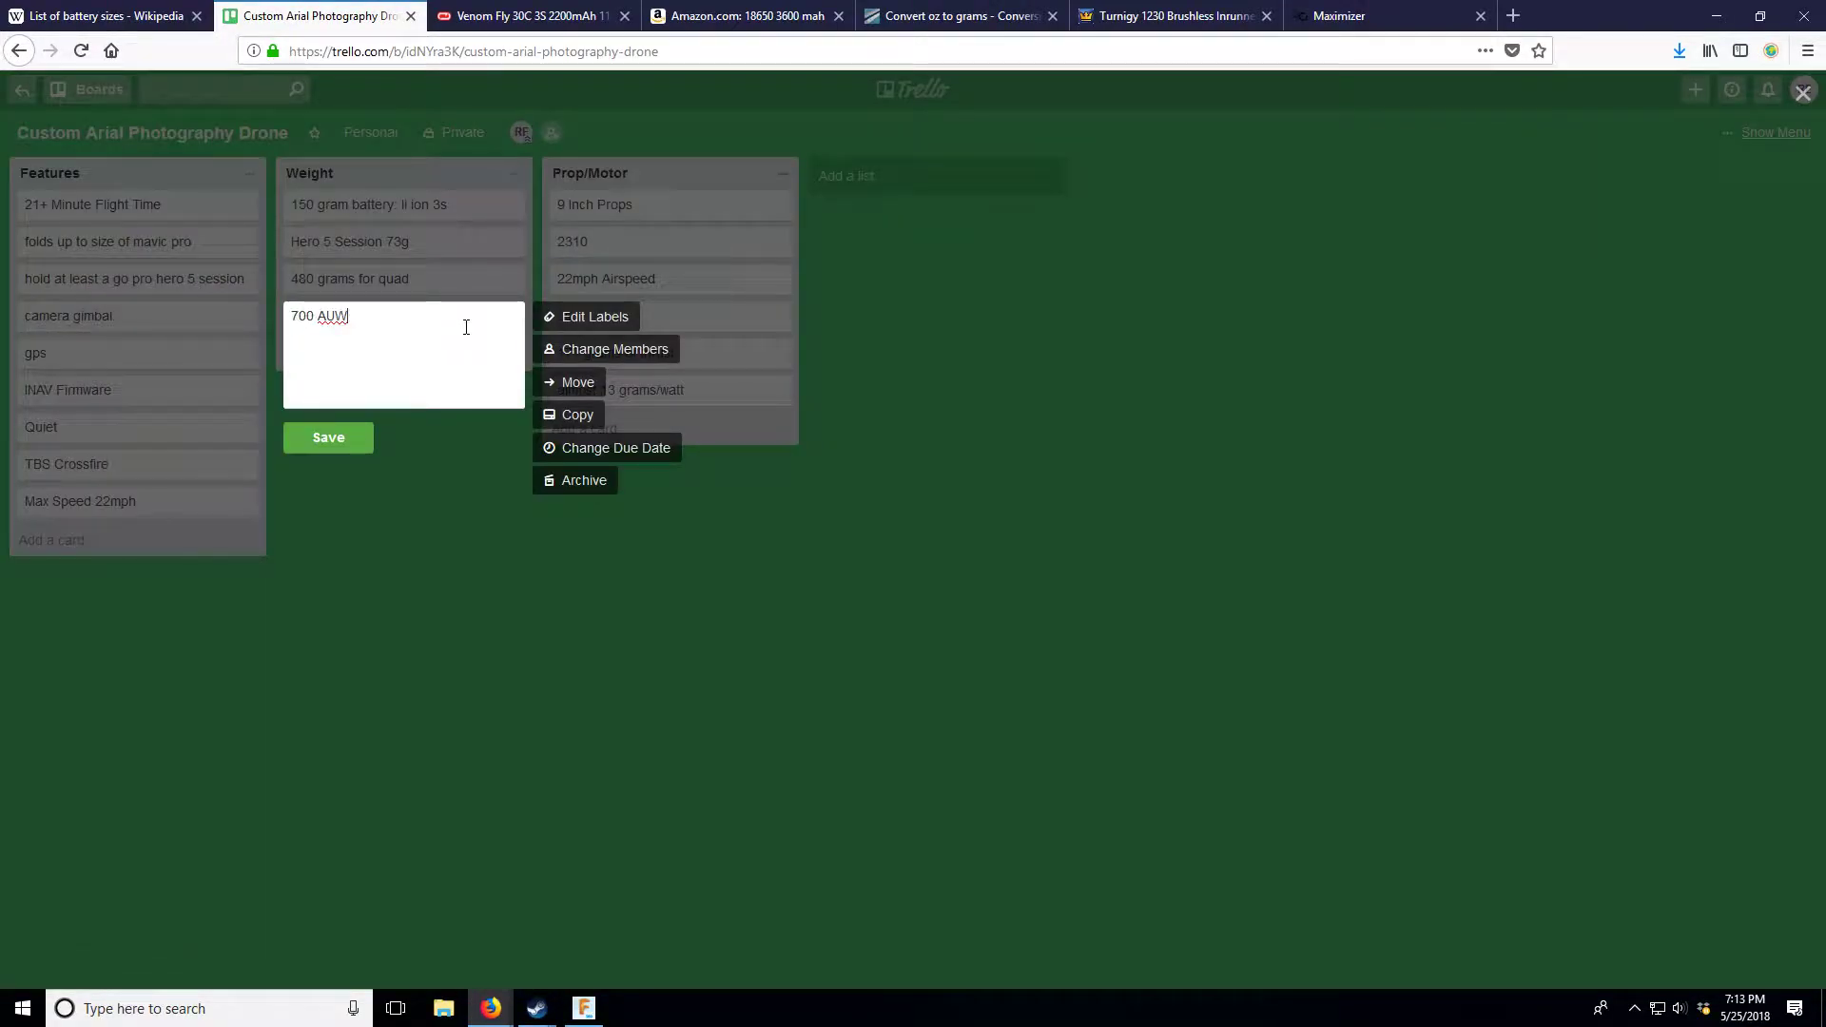
text(MM Estimates)
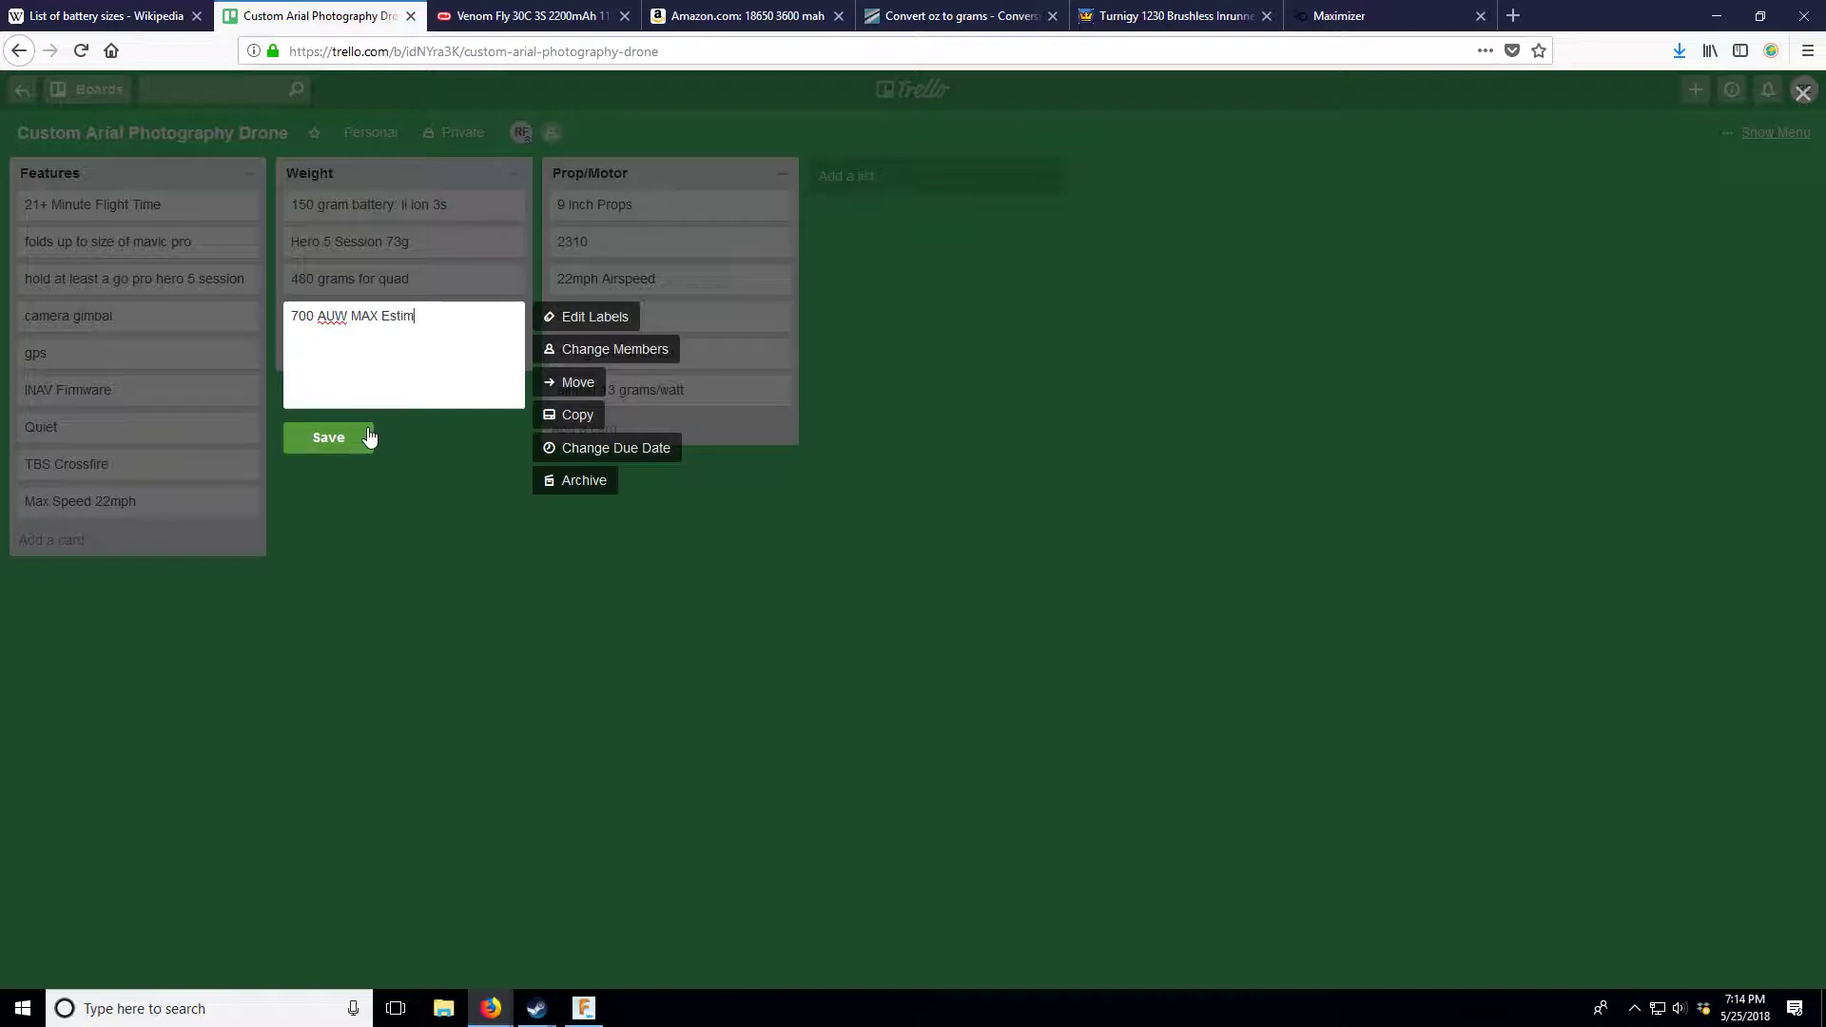
key(ctrl+Left)
key(ctrl+Left)
text(:)
click(369, 436)
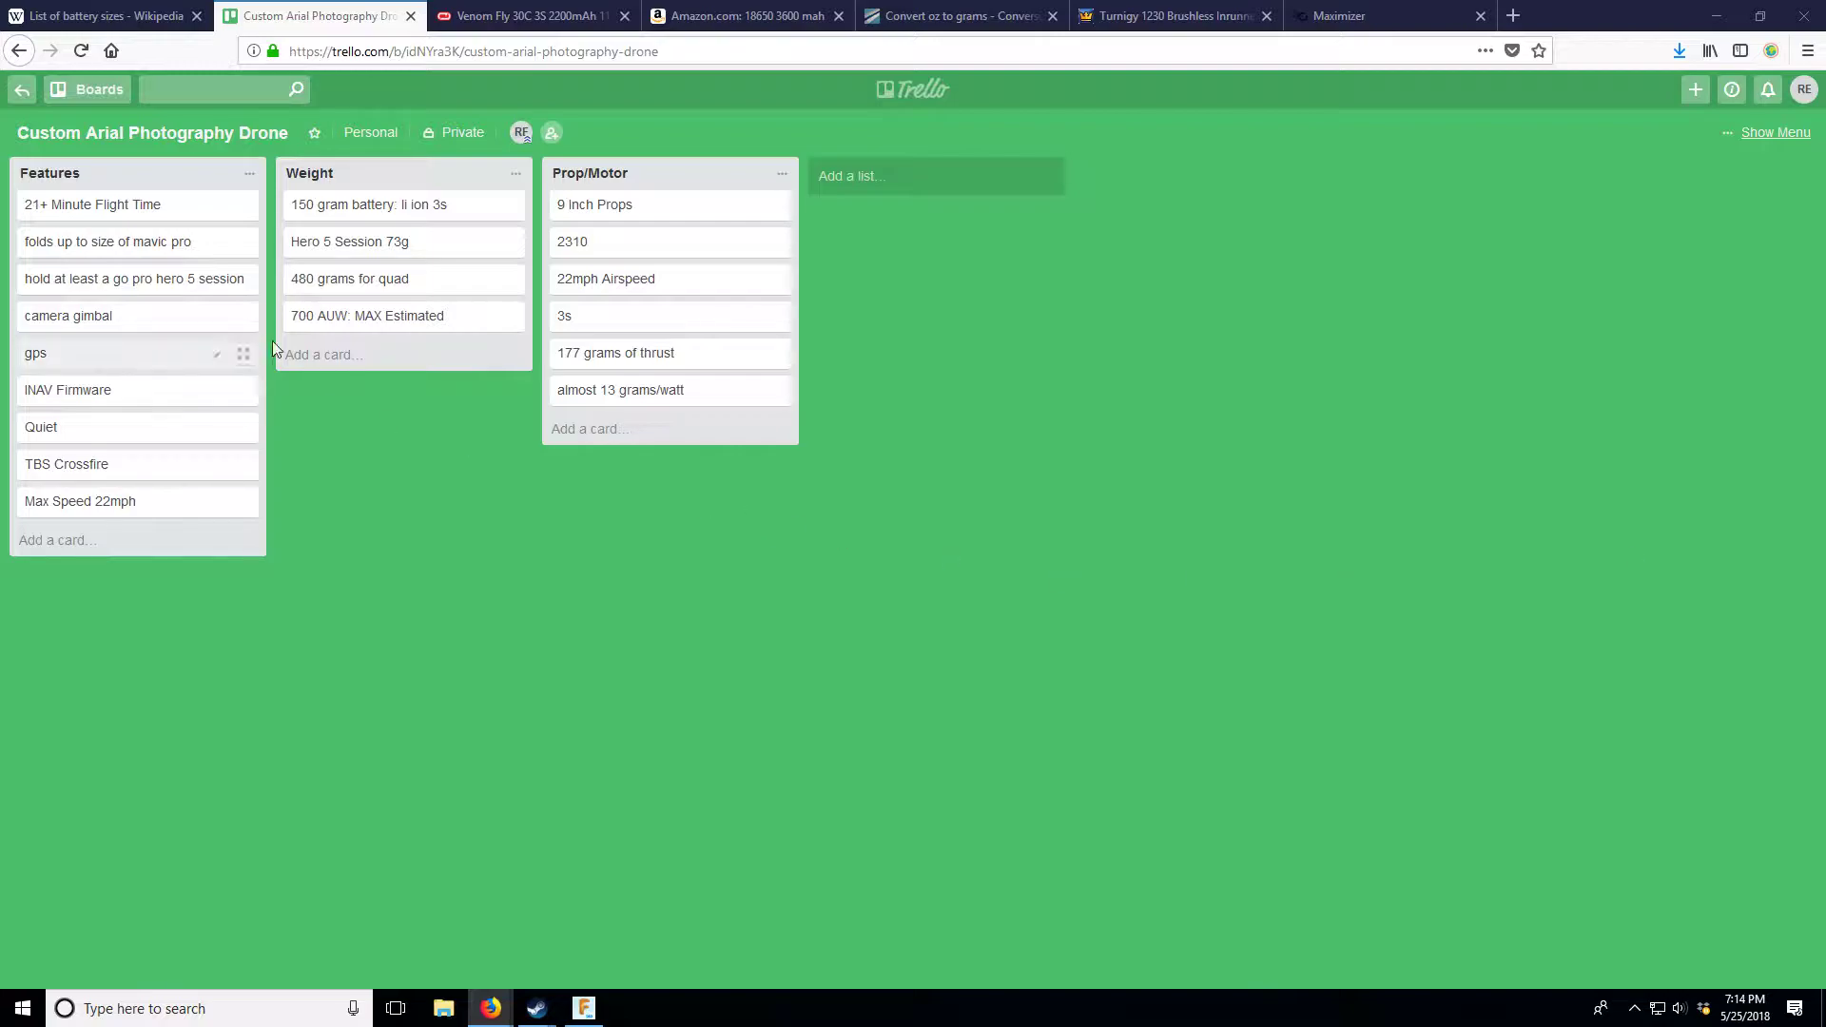
- Add a card reading "Mavic Air takoff weight 430G" to the Weight list
click(319, 355)
text(Mavic Air tako)
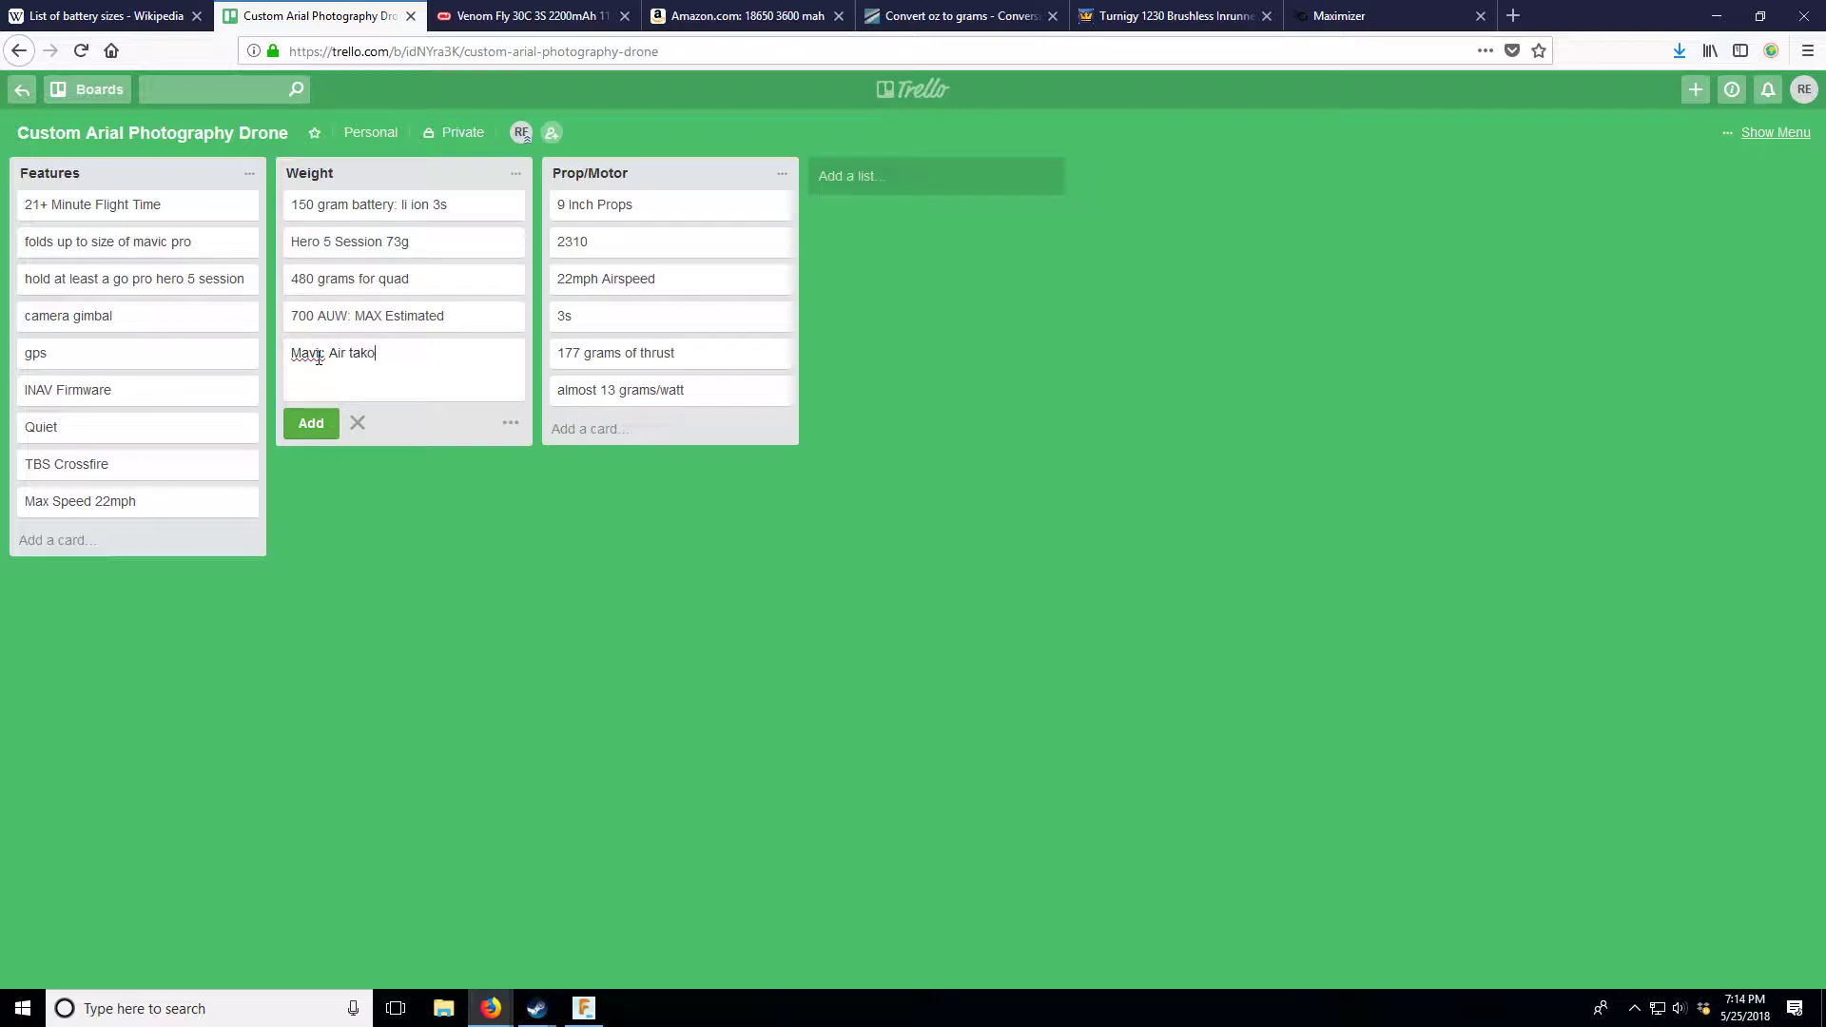
text(ff weight 430G)
key(Return)
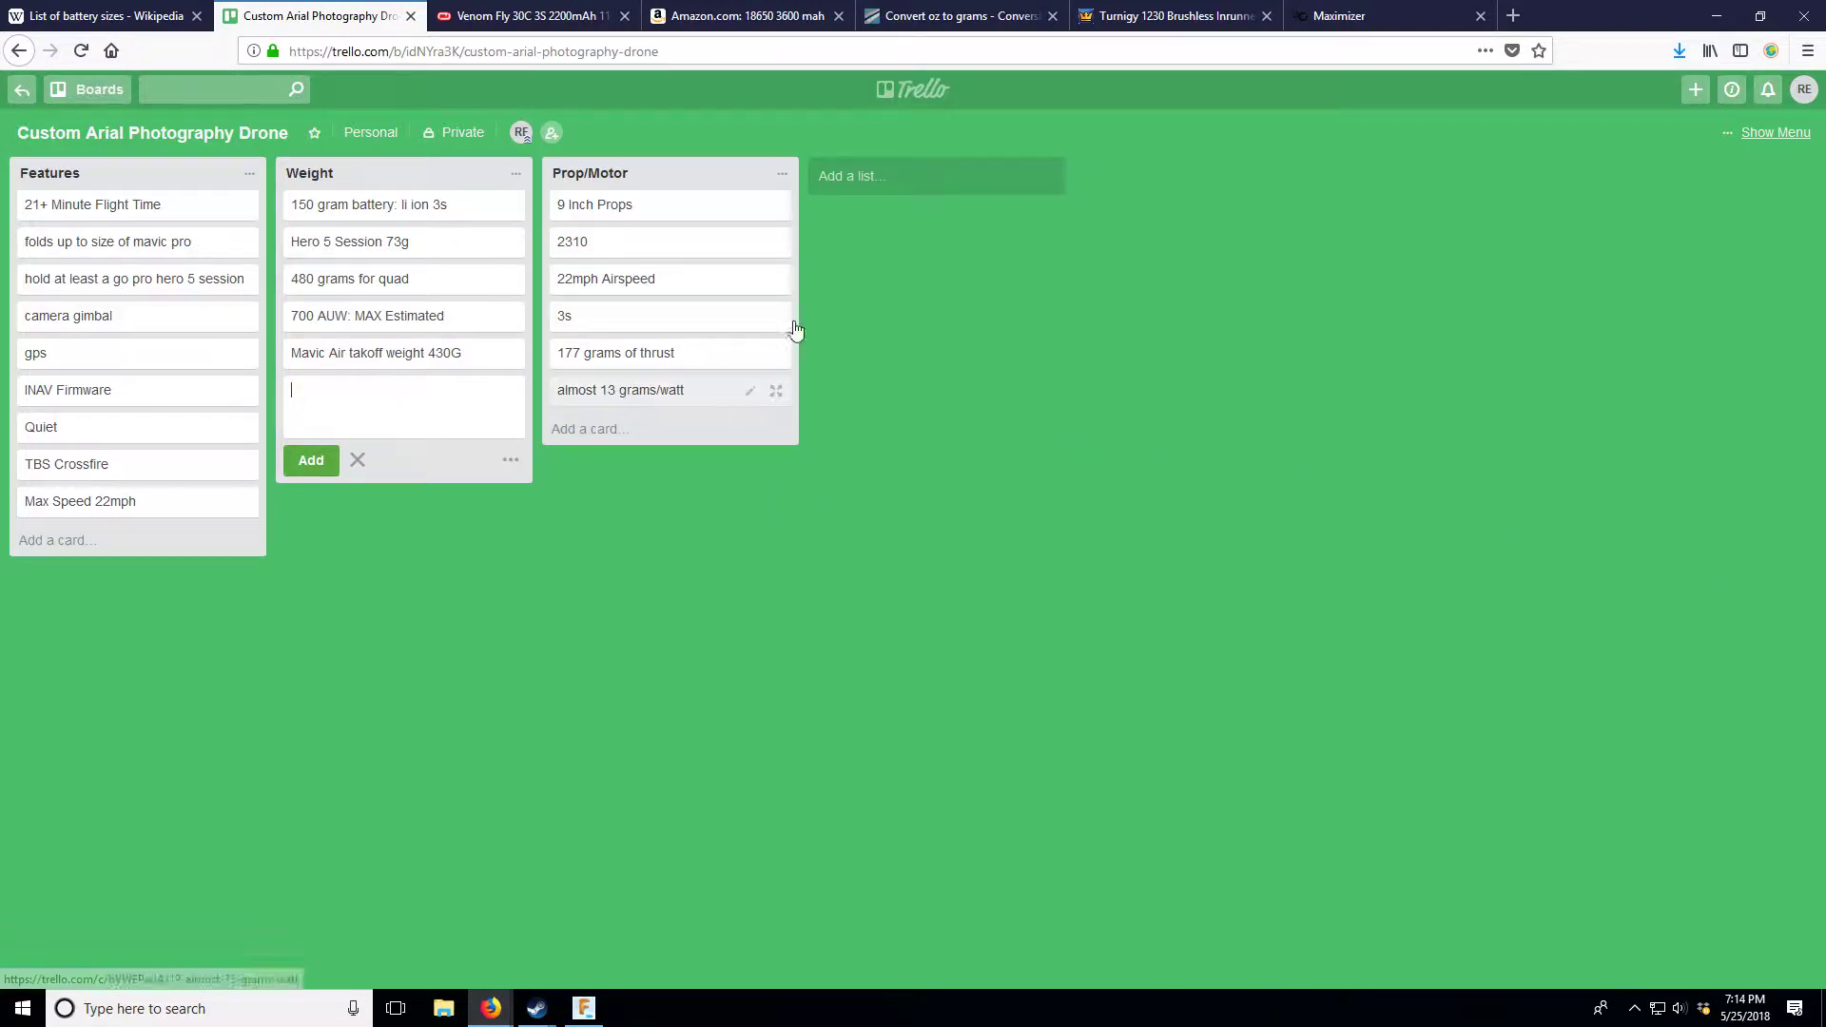
- Check the Amps result in the Maximizer worksheet and add a "1.17 amp" card to Trello's Prop/Motor list
click(607, 428)
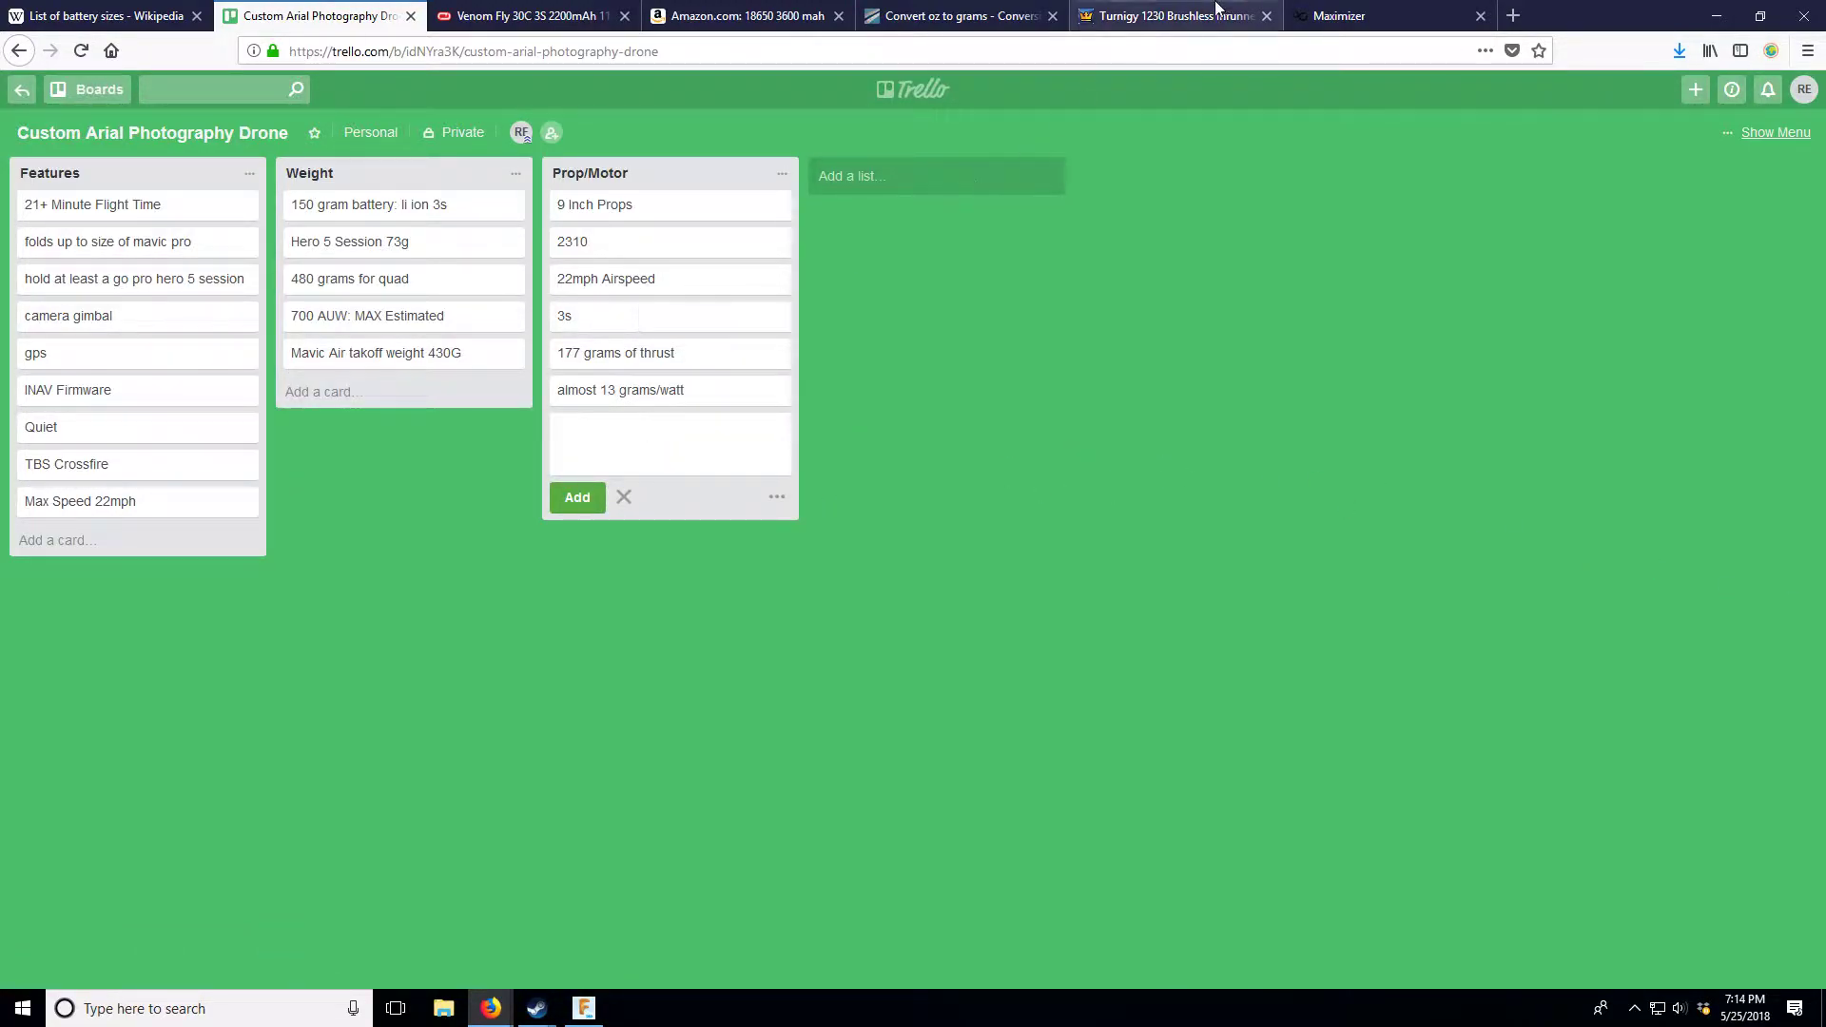
click(1304, 13)
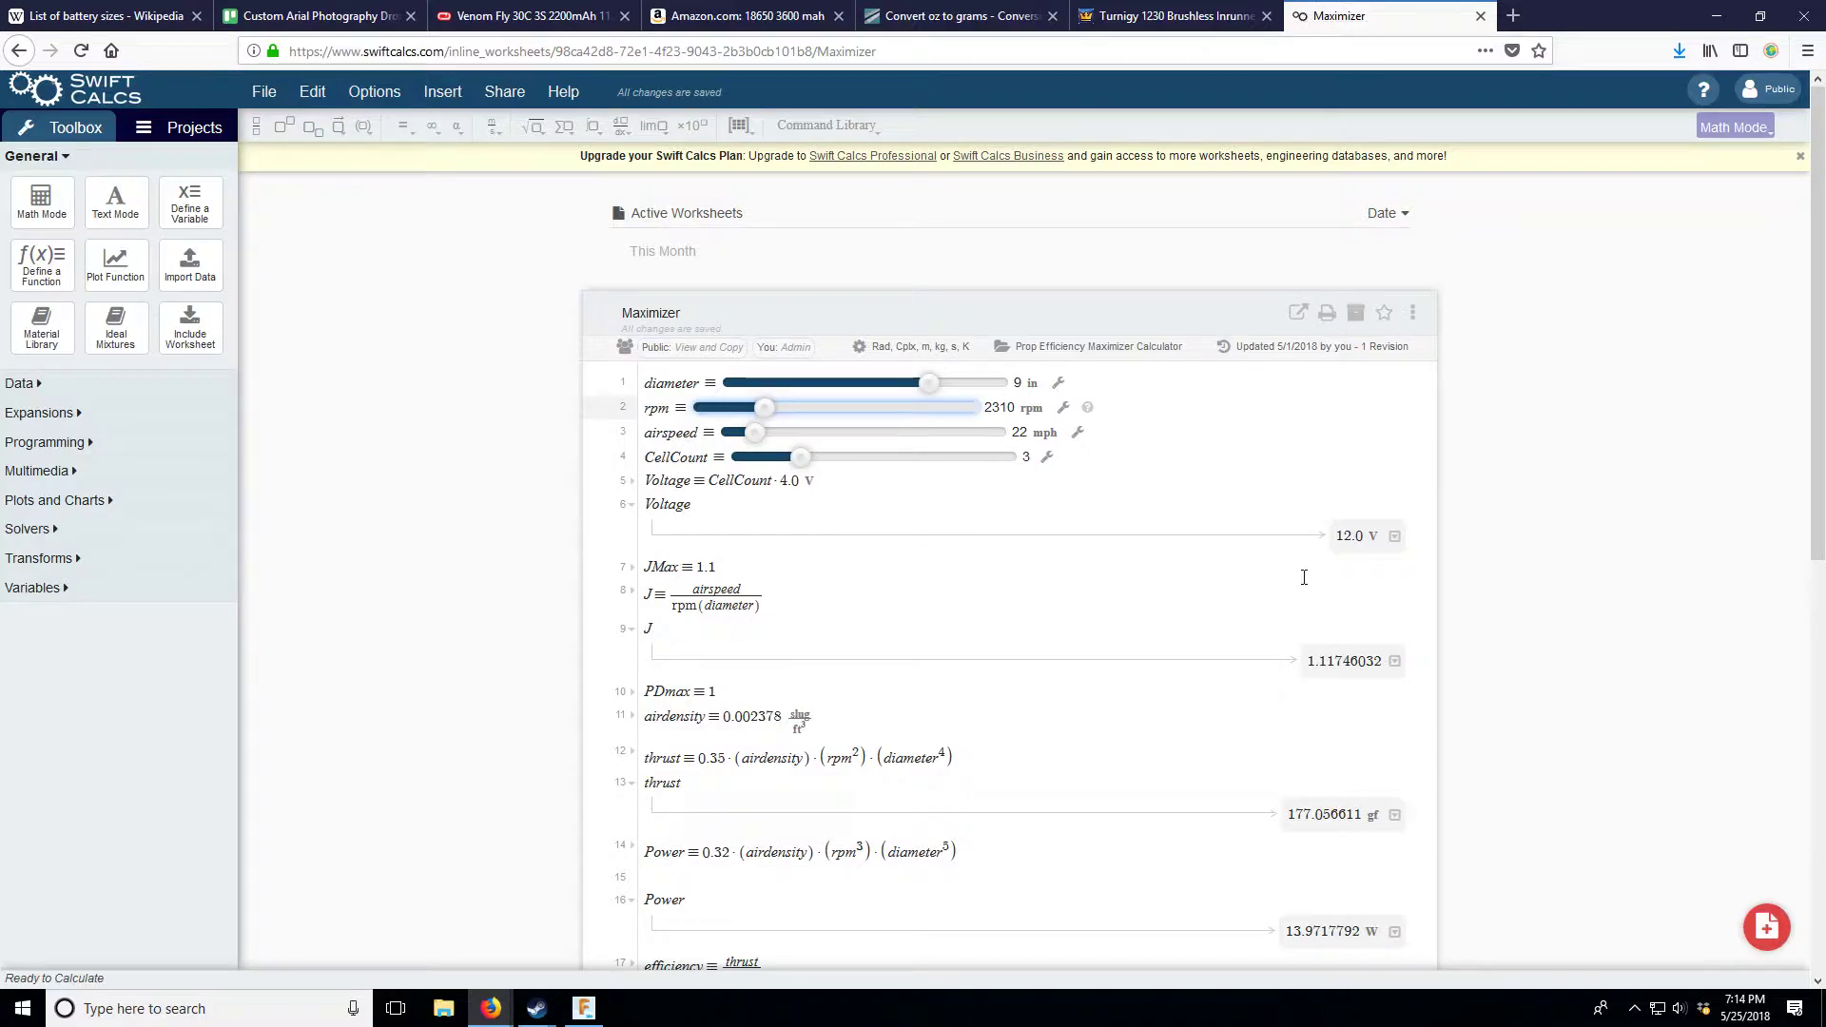
scroll(1313, 571, down, 6)
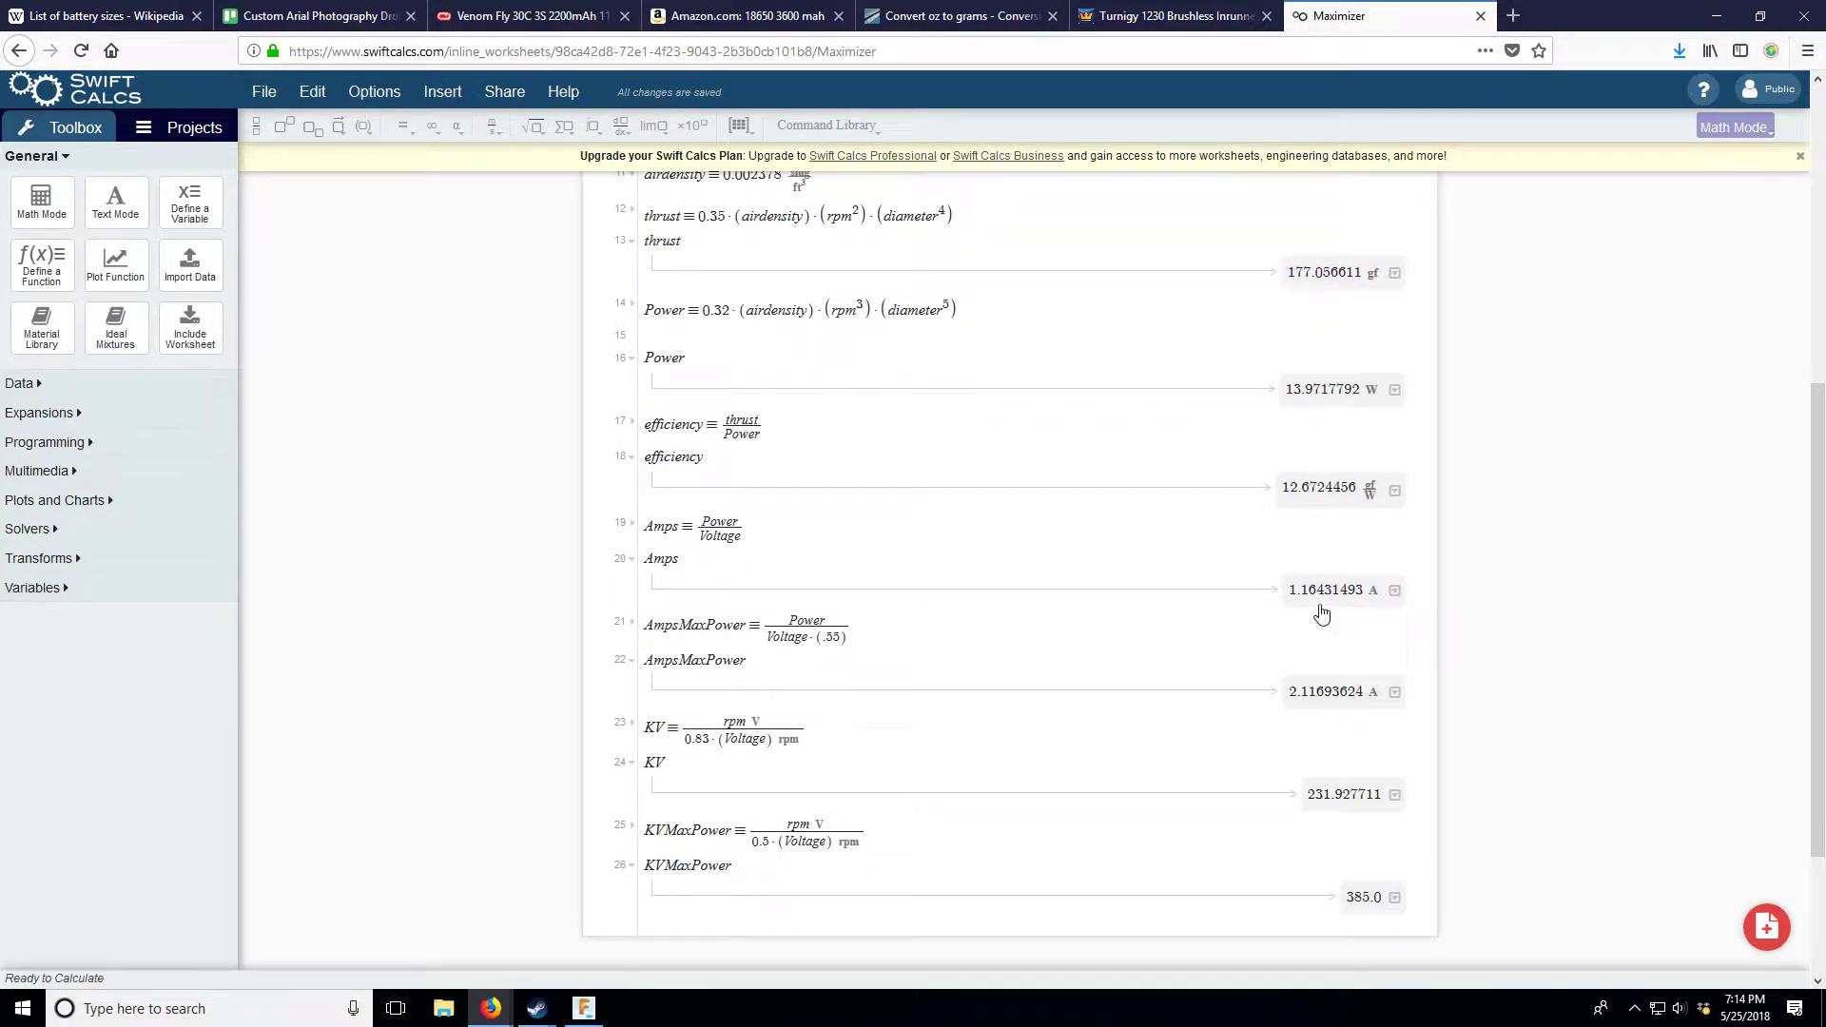
click(400, 16)
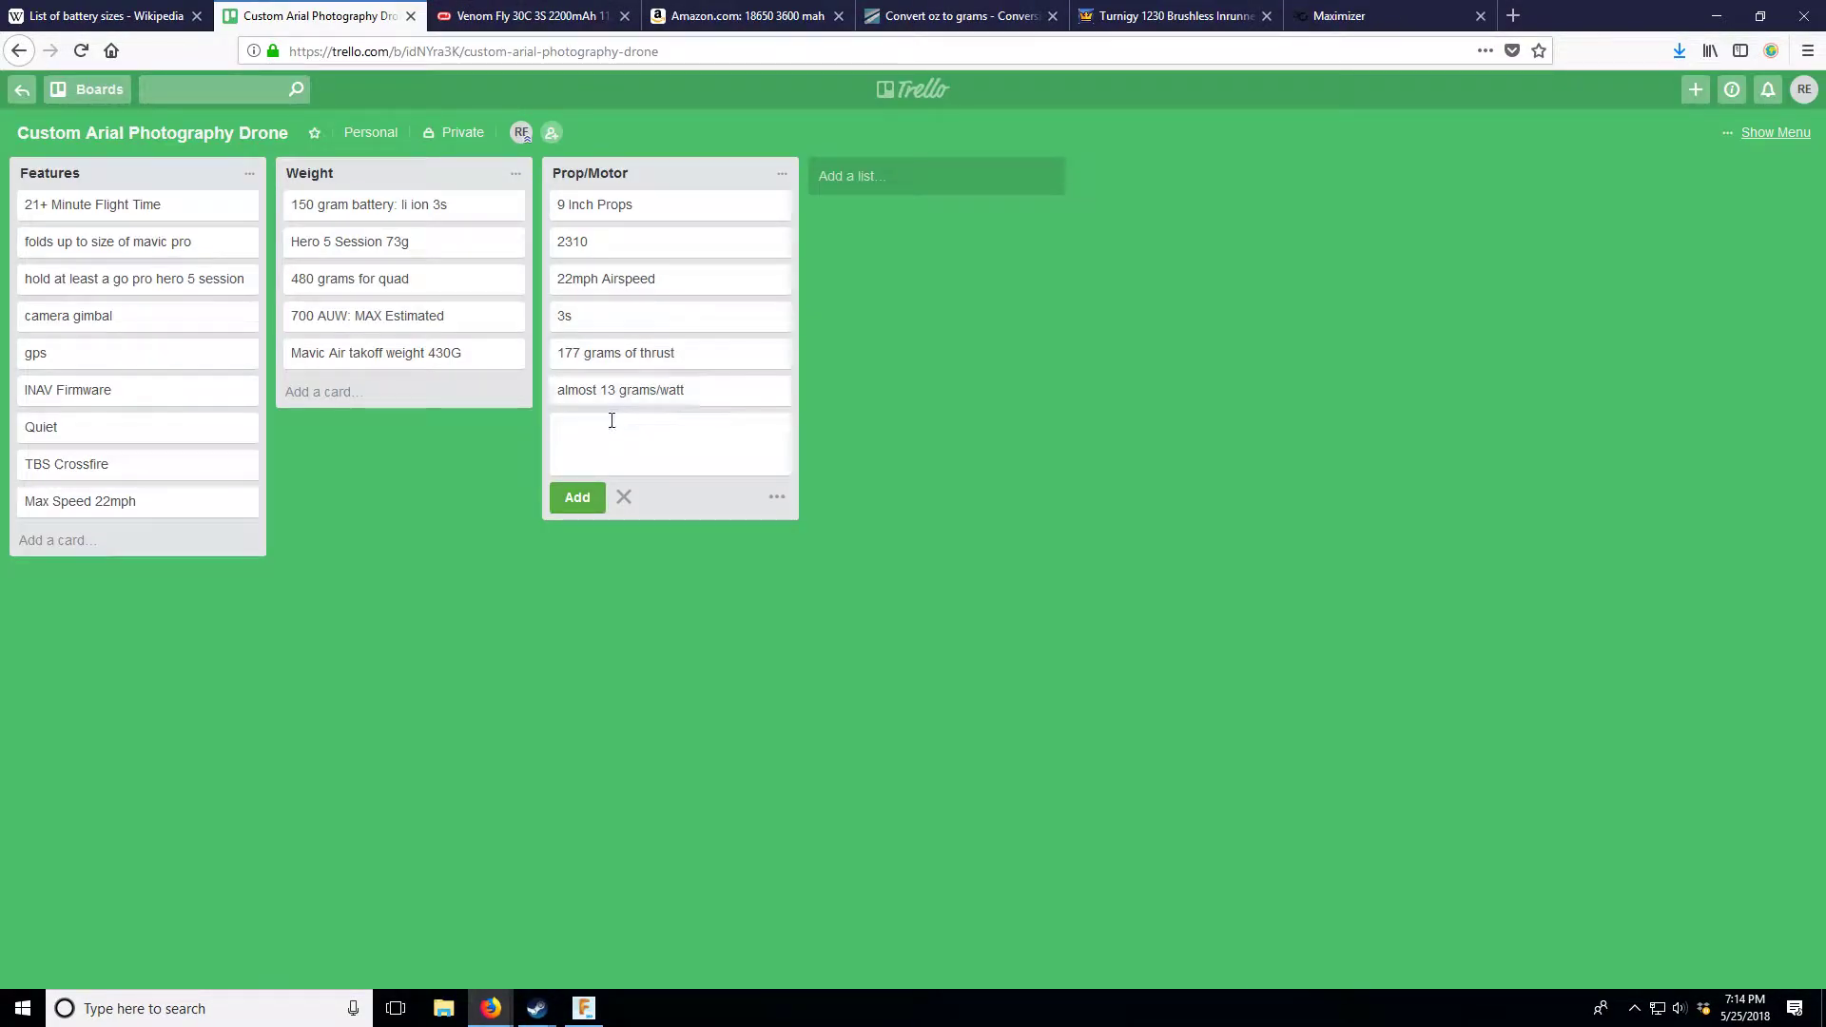
text(10.17 am)
click(577, 497)
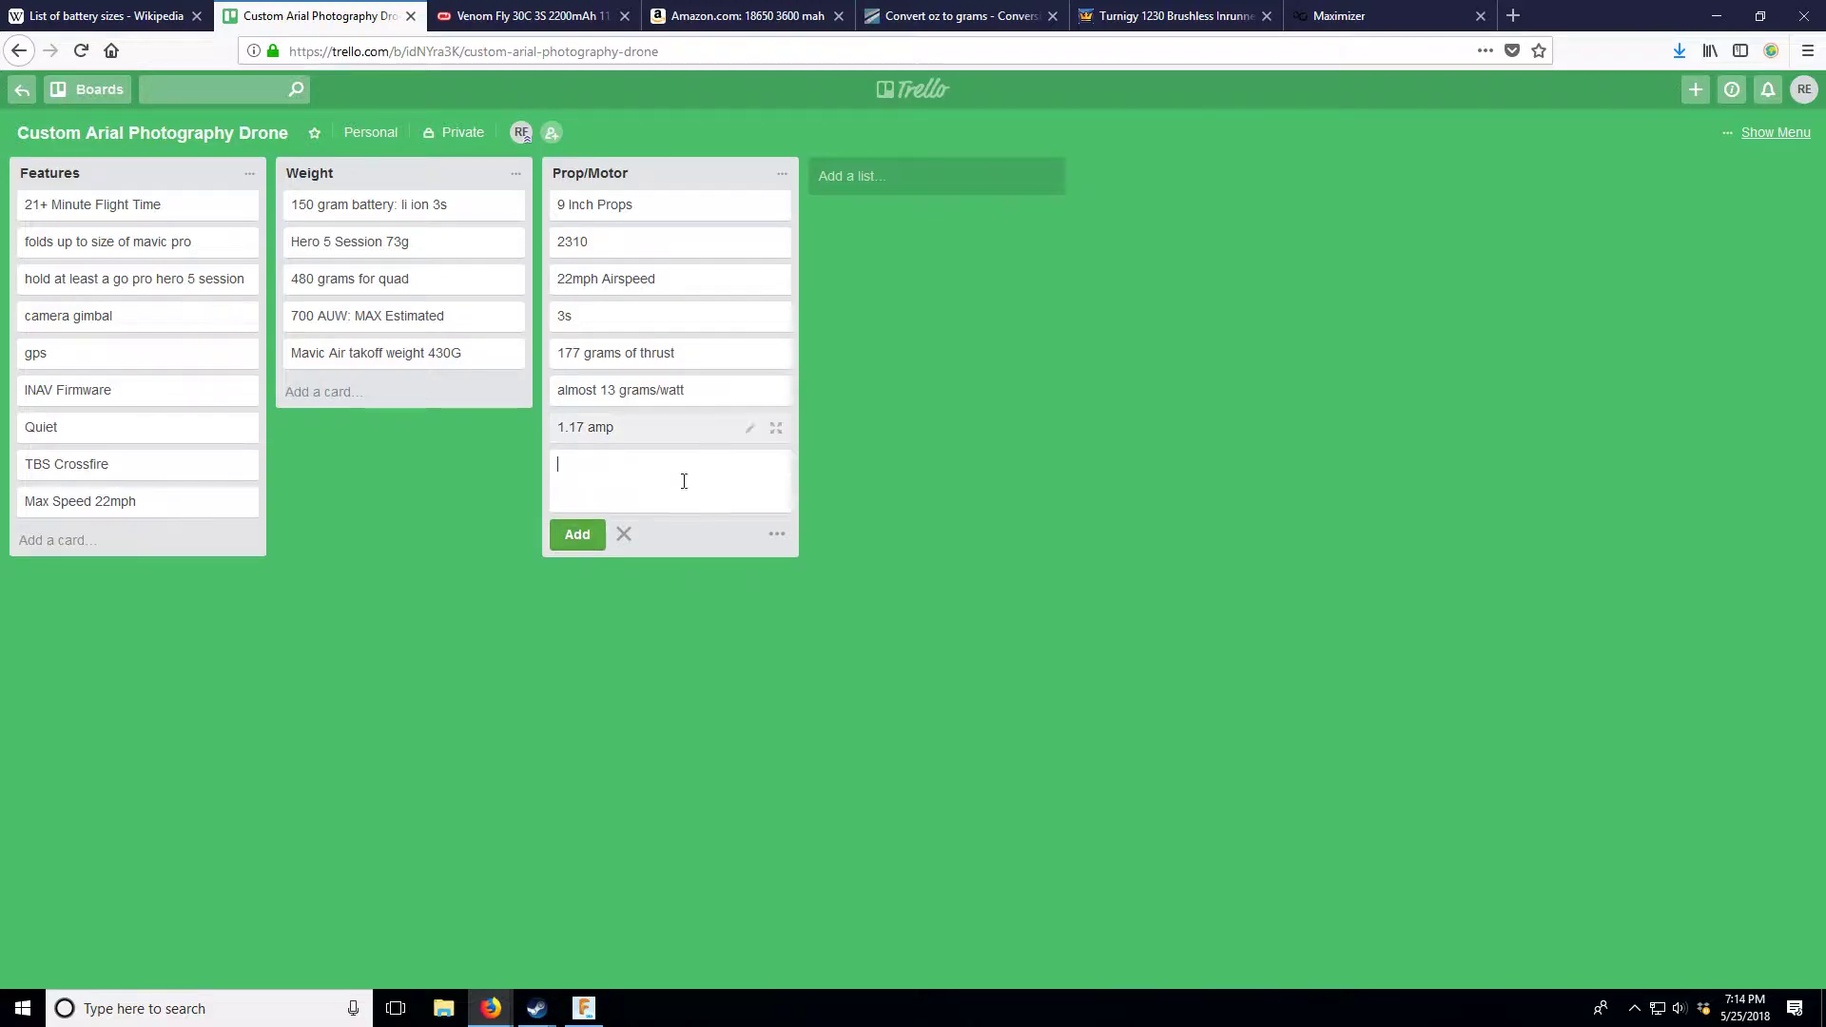
- Review the KV and rpm values in the Maximizer worksheet and add a "Motors speed:" card to Trello's Prop/Motor list
click(1341, 15)
scroll(1178, 716, down, 2)
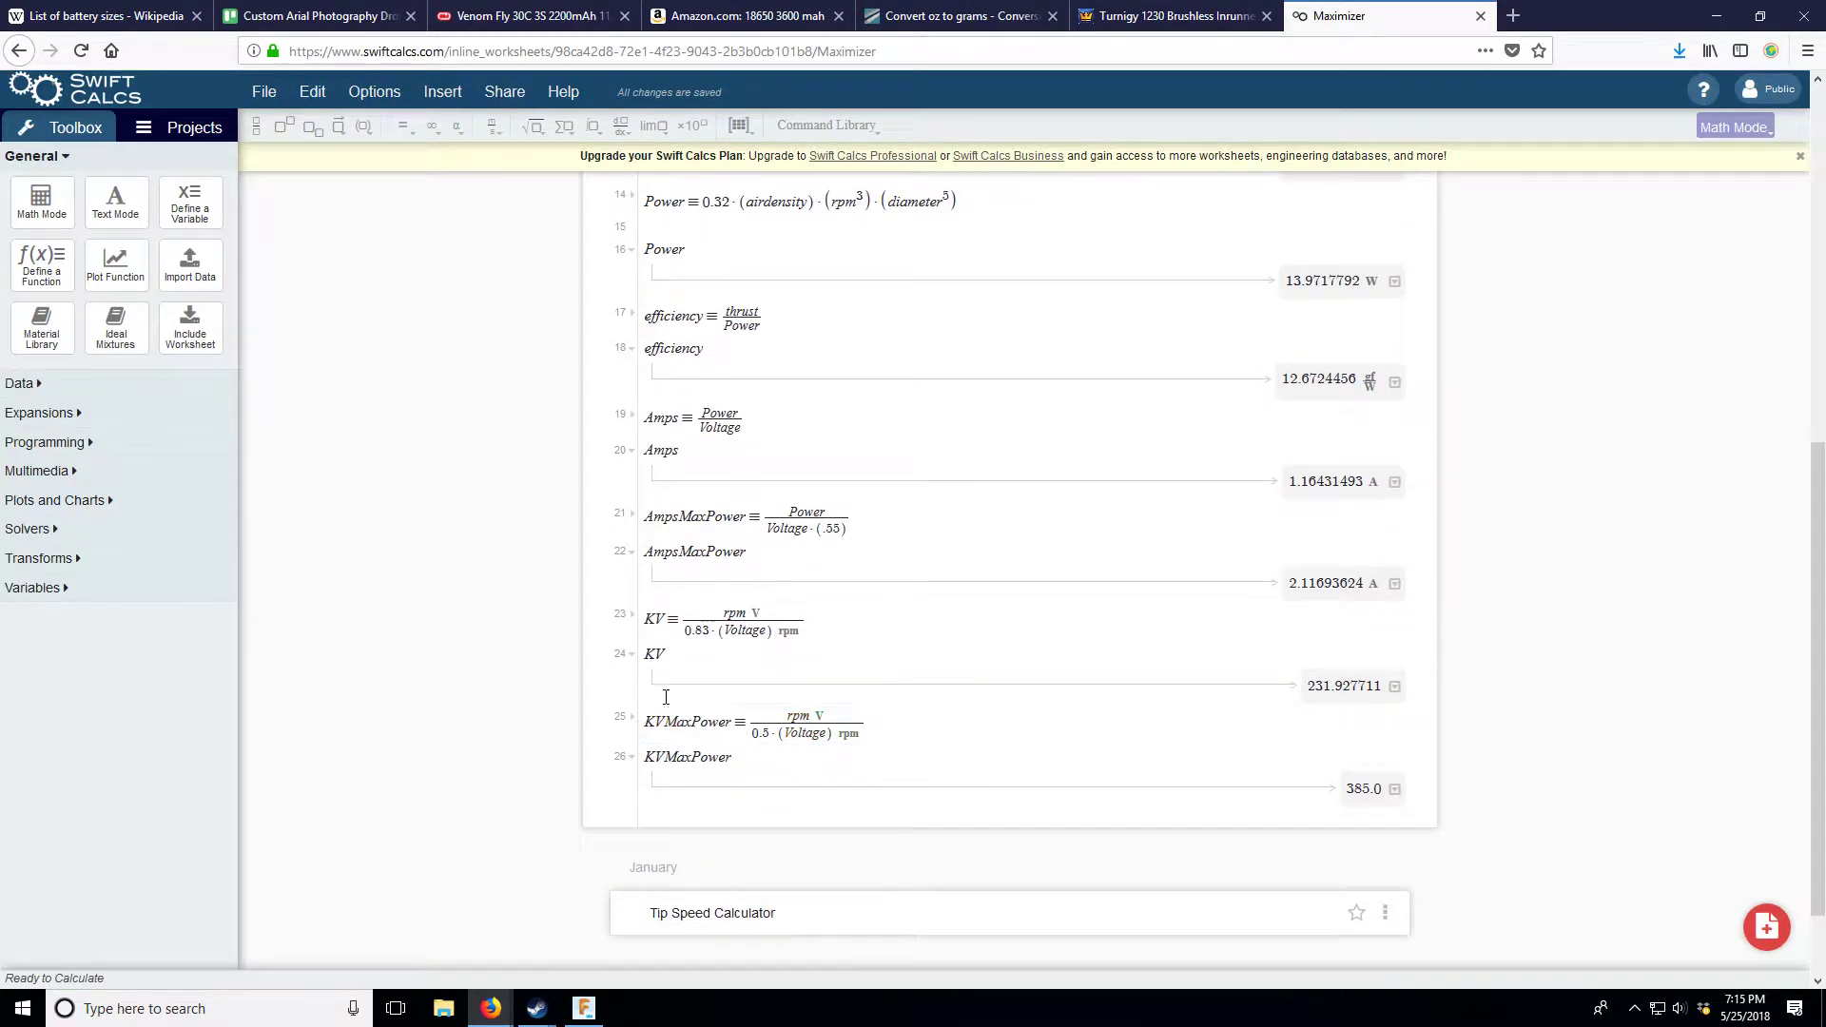
scroll(1250, 816, up, 8)
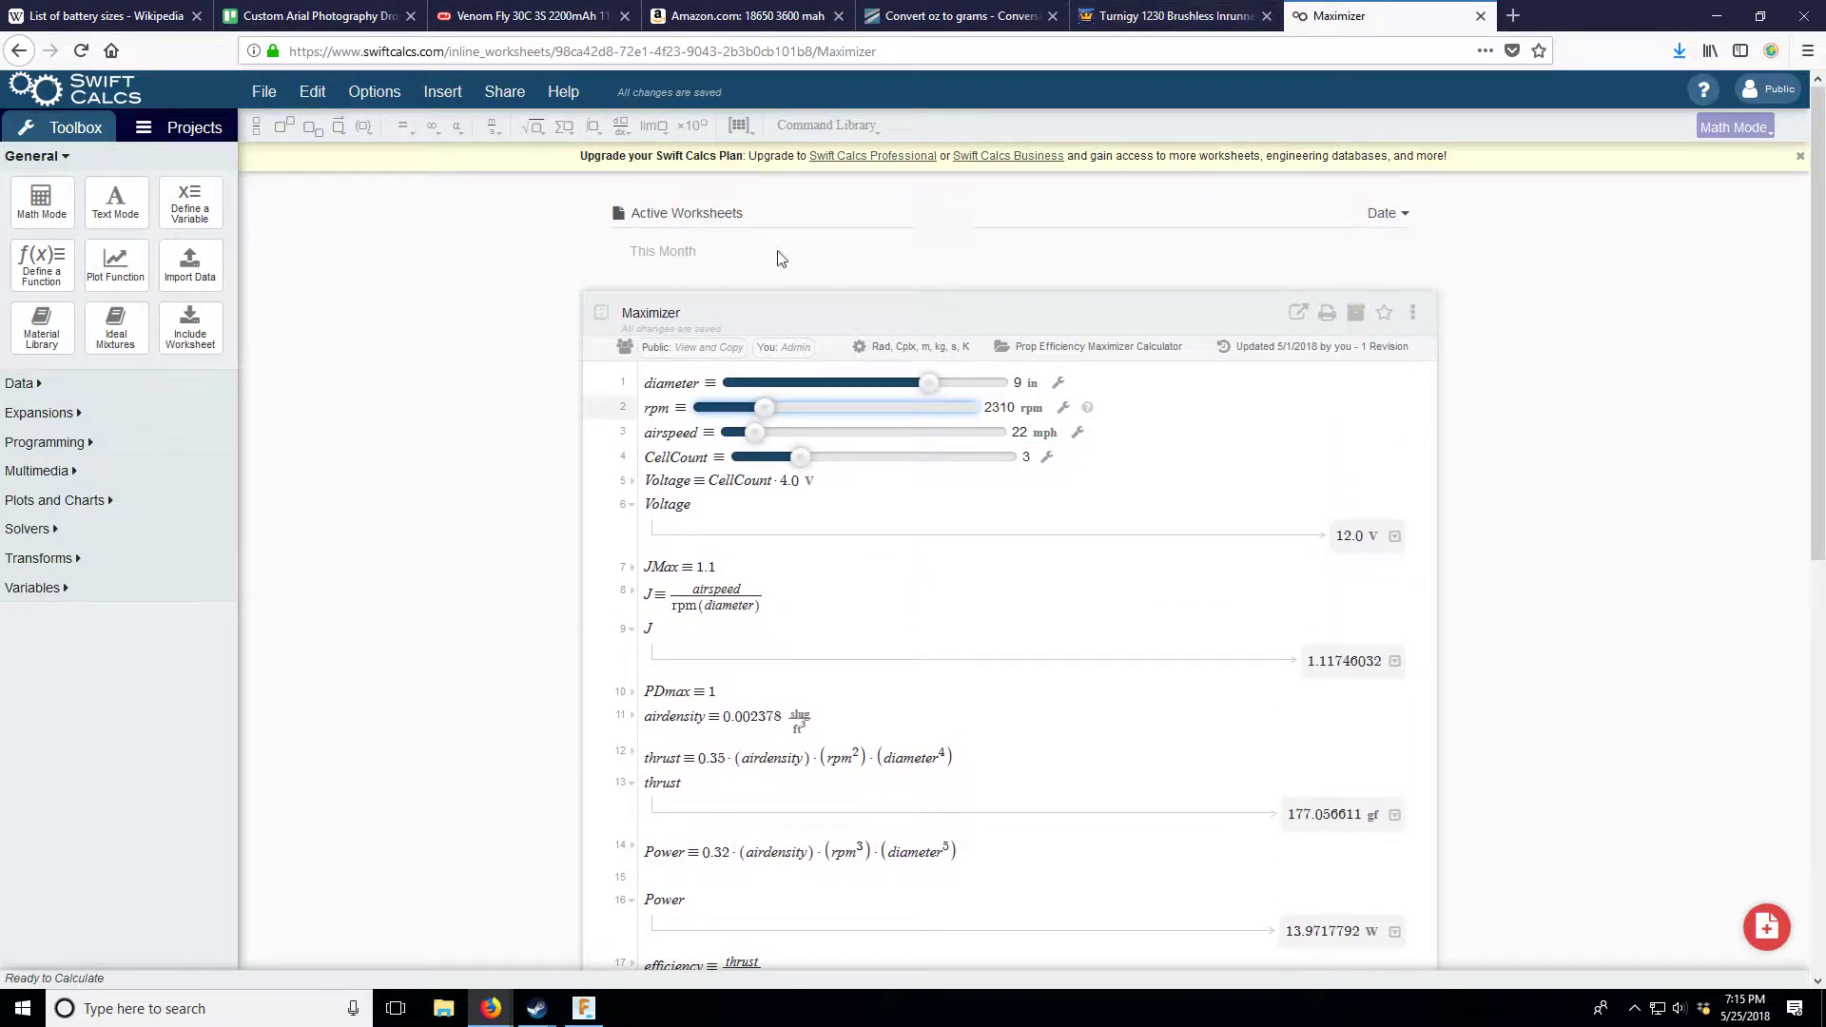
click(737, 15)
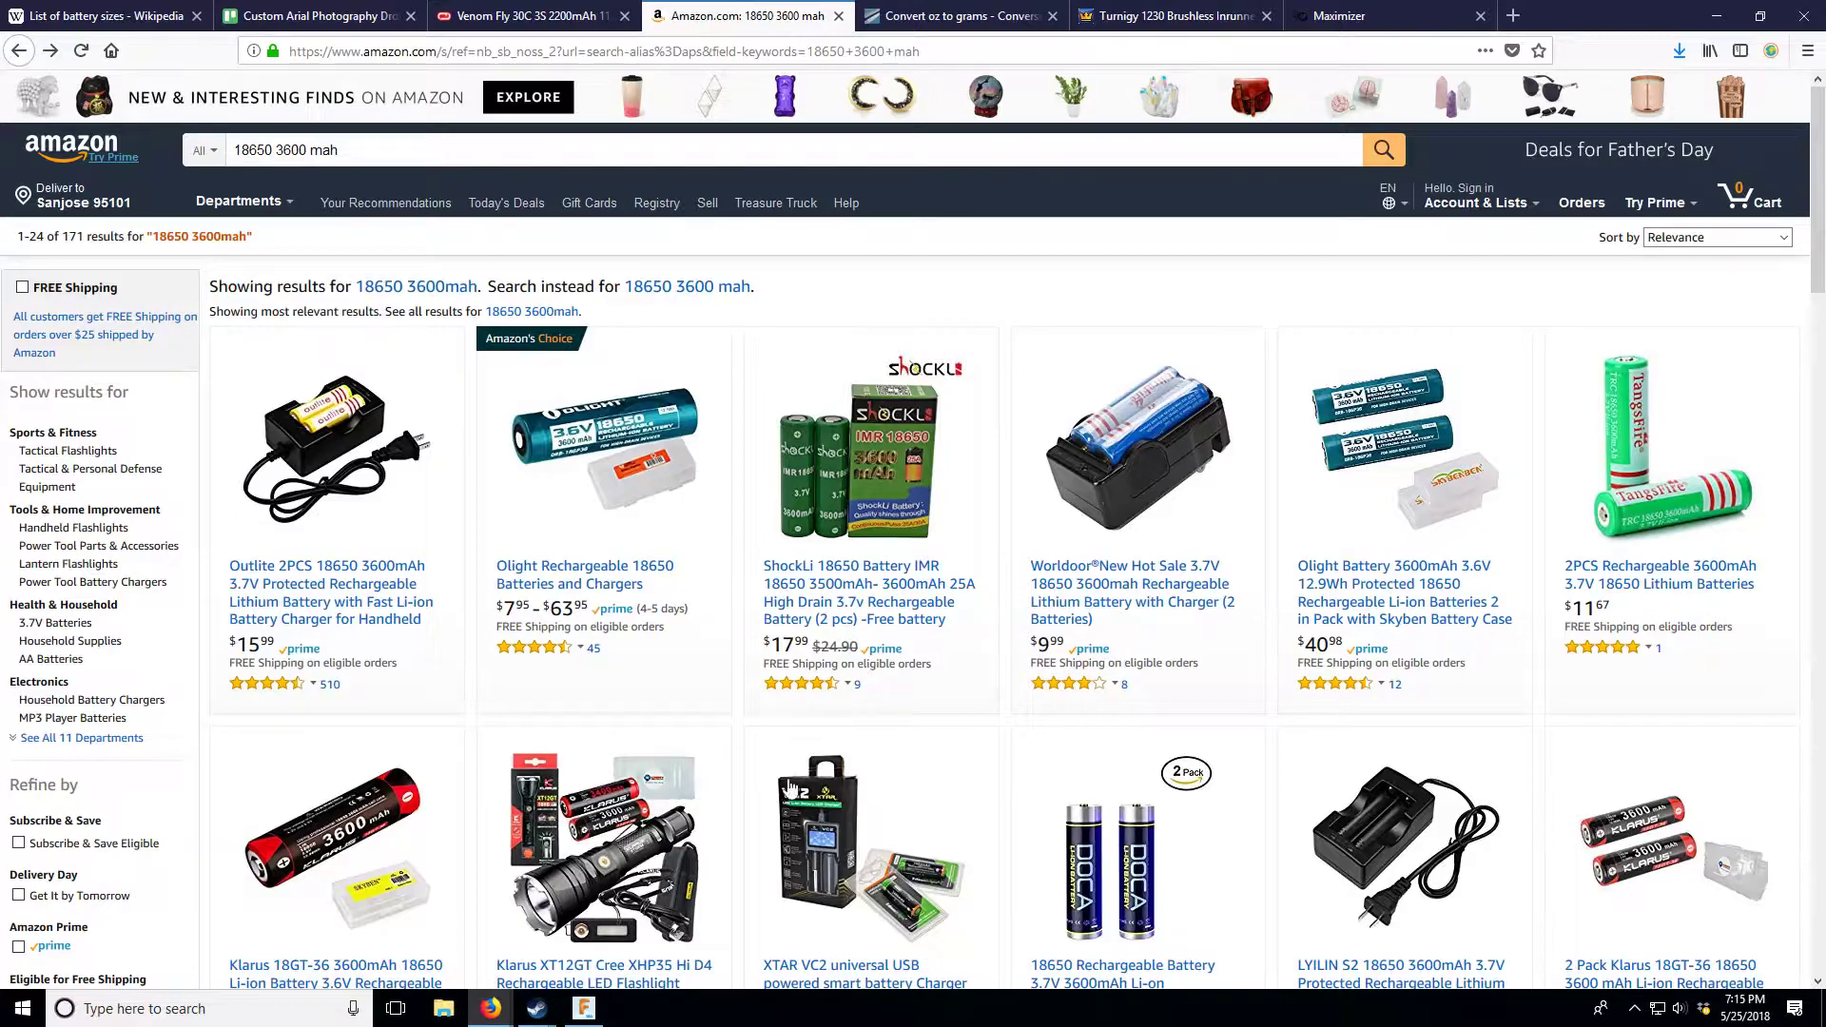
click(355, 12)
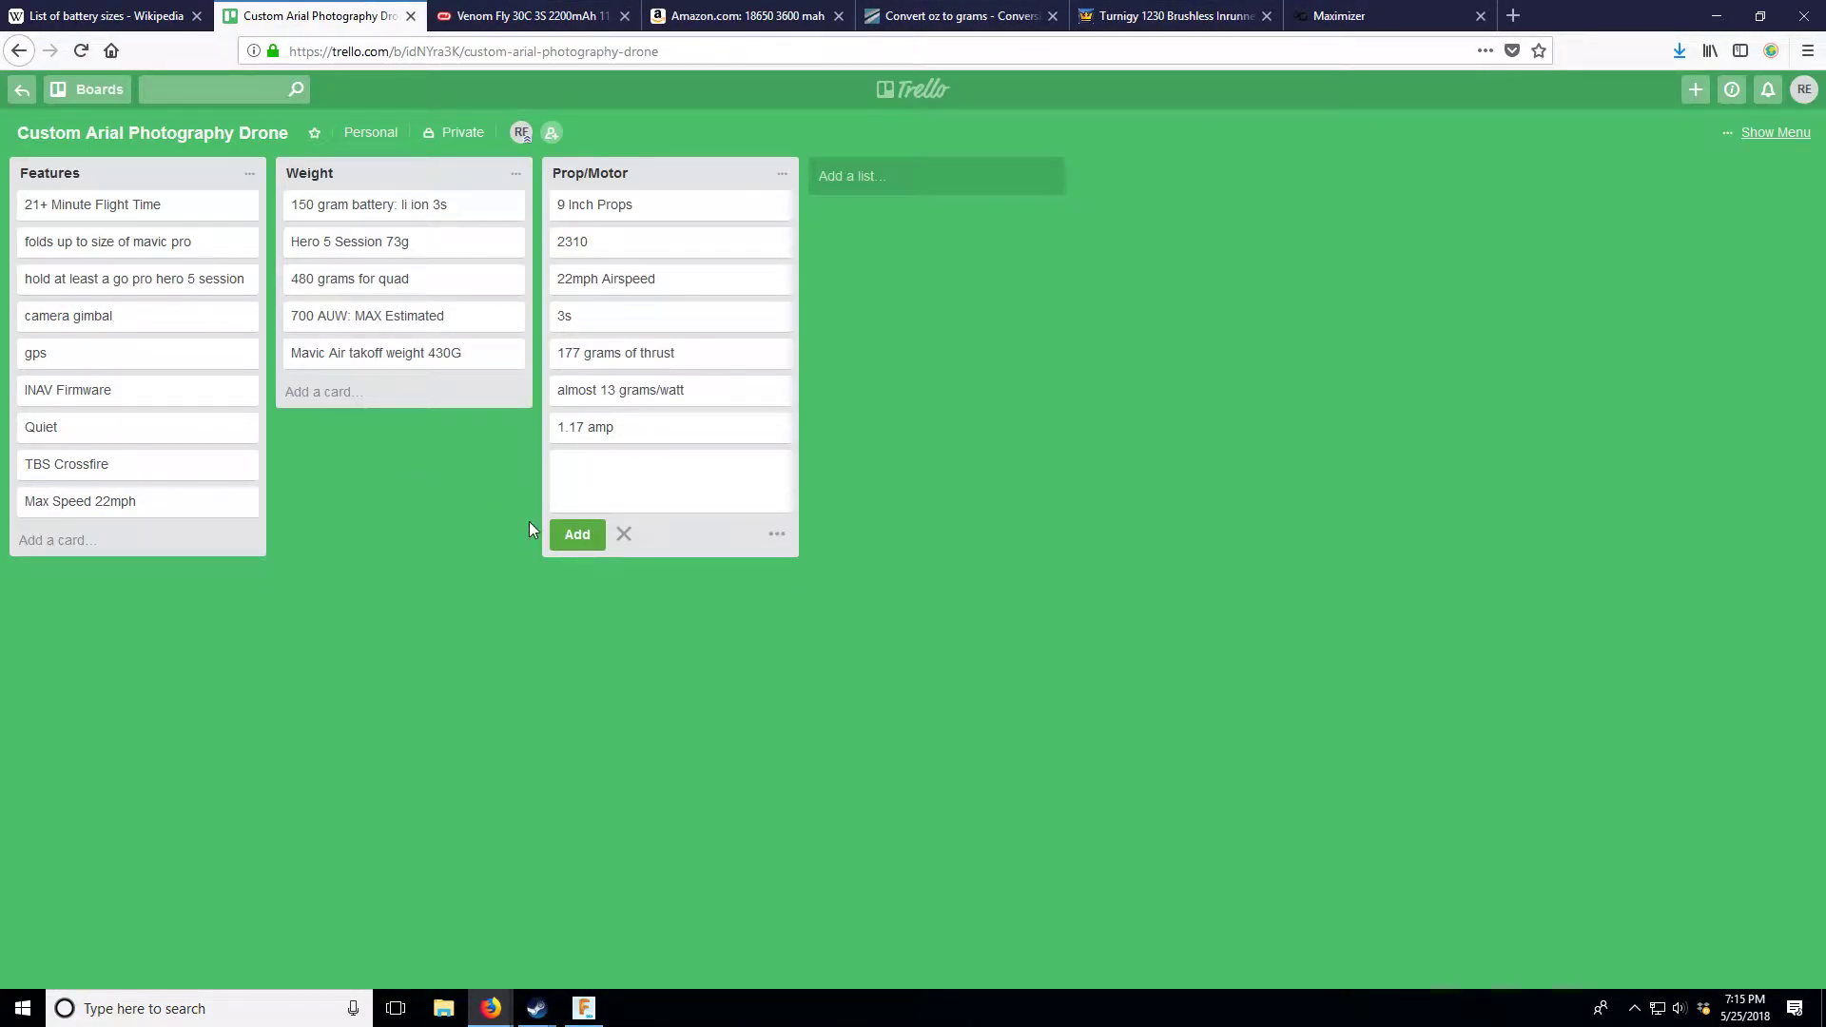
key(BackSpace)
text(tors speed)
key(BackSpace)
text(:)
key(Return)
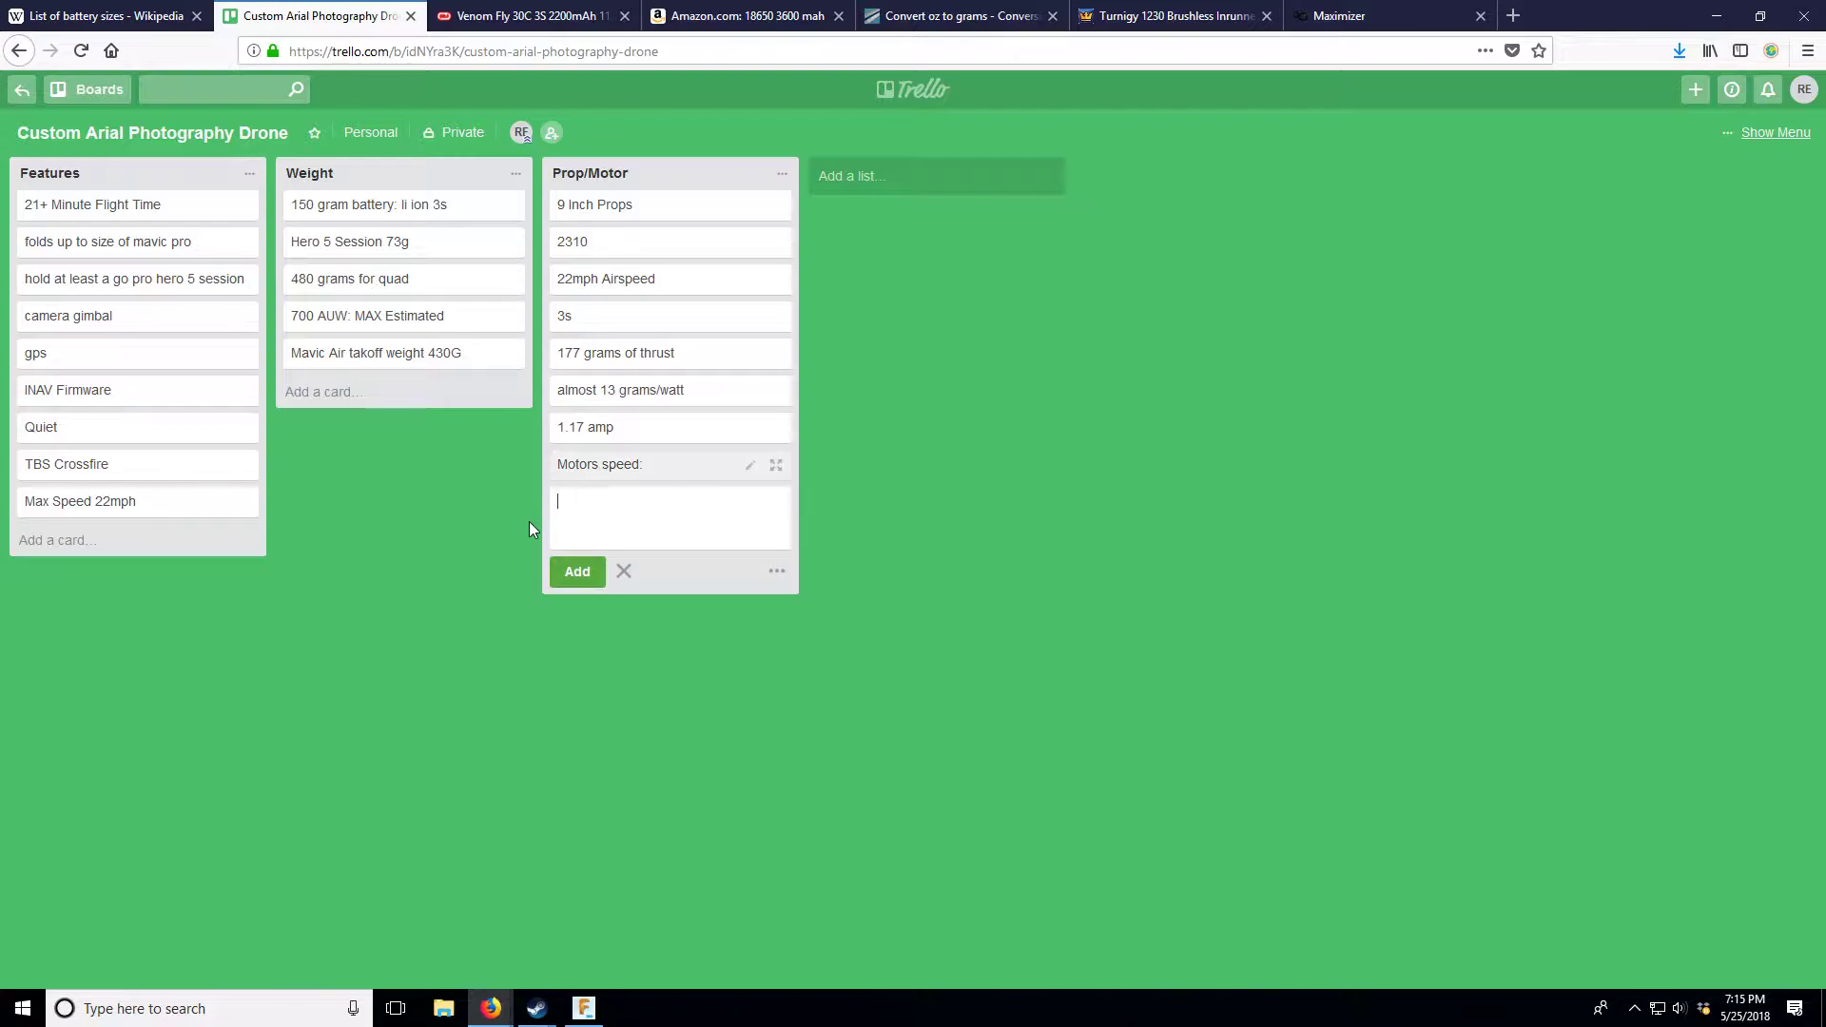
click(750, 465)
click(702, 458)
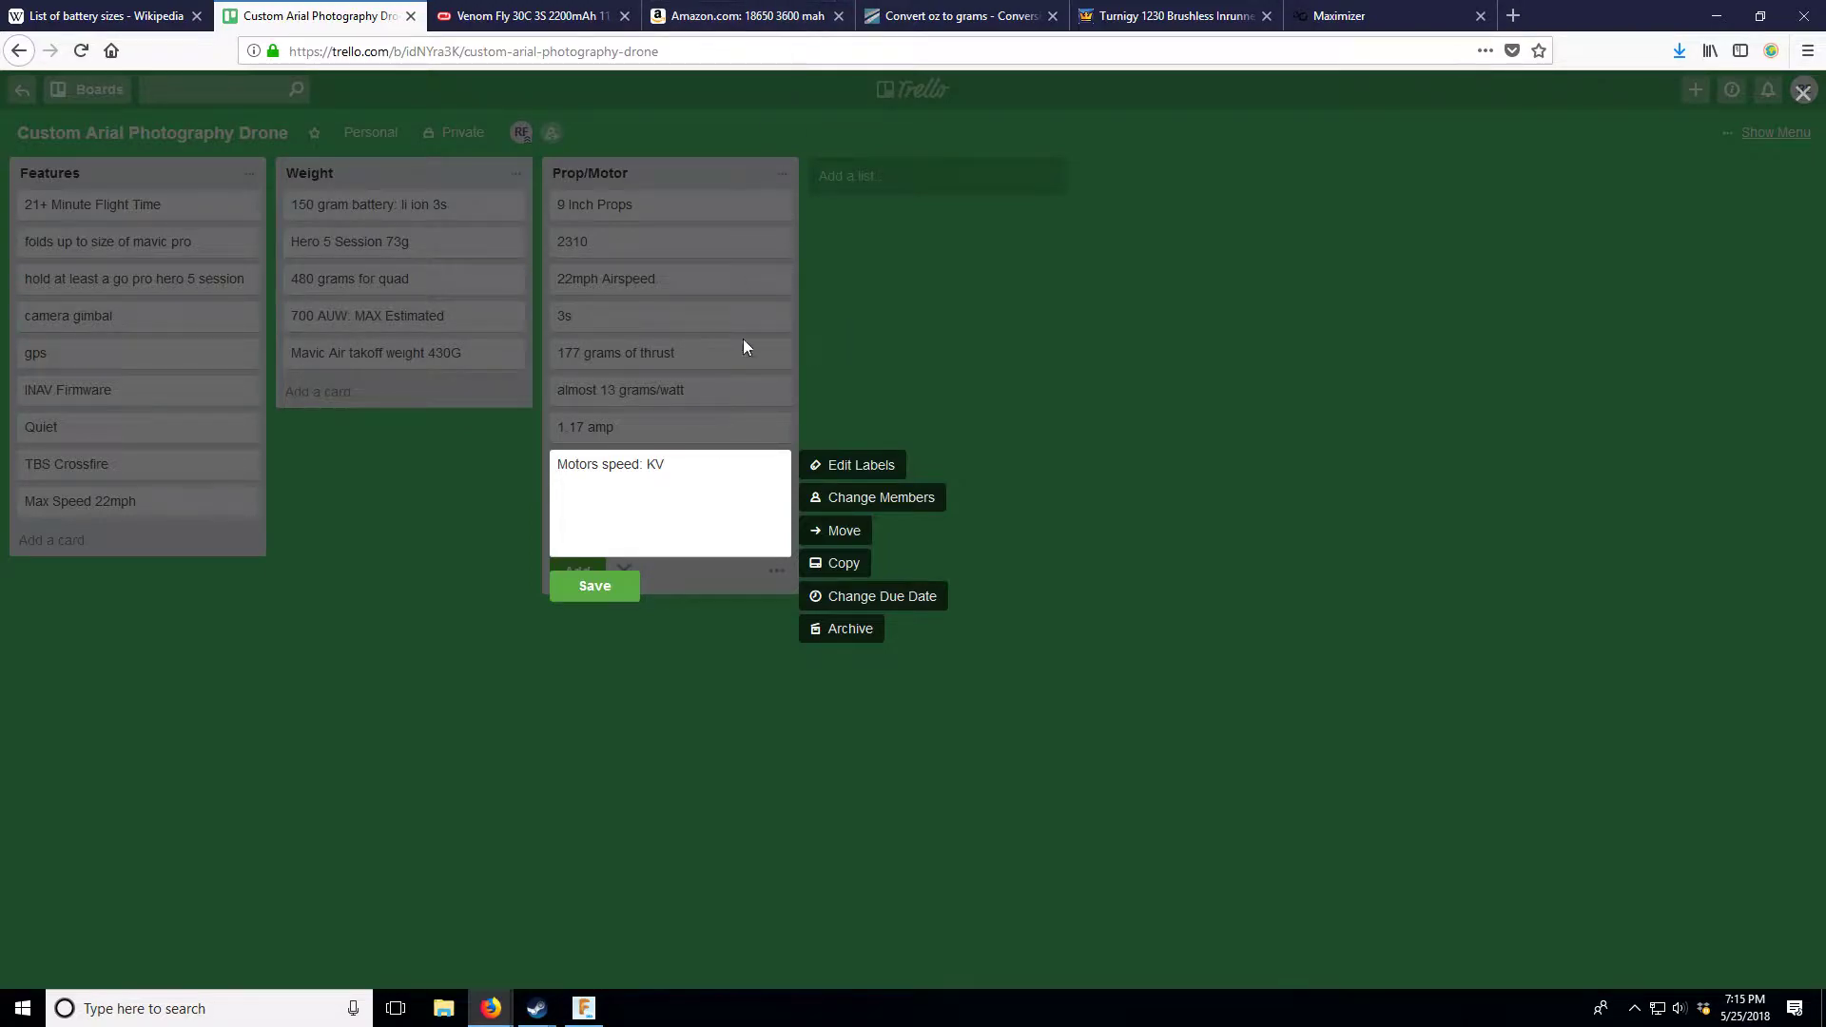
key(BackSpace)
key(BackSpace)
click(585, 588)
- Check the Turnigy motor's KV rating on HobbyKing and add a "KV 4500kv" card to Trello's Prop/Motor list
text(L)
key(BackSpace)
text(KV)
click(1125, 12)
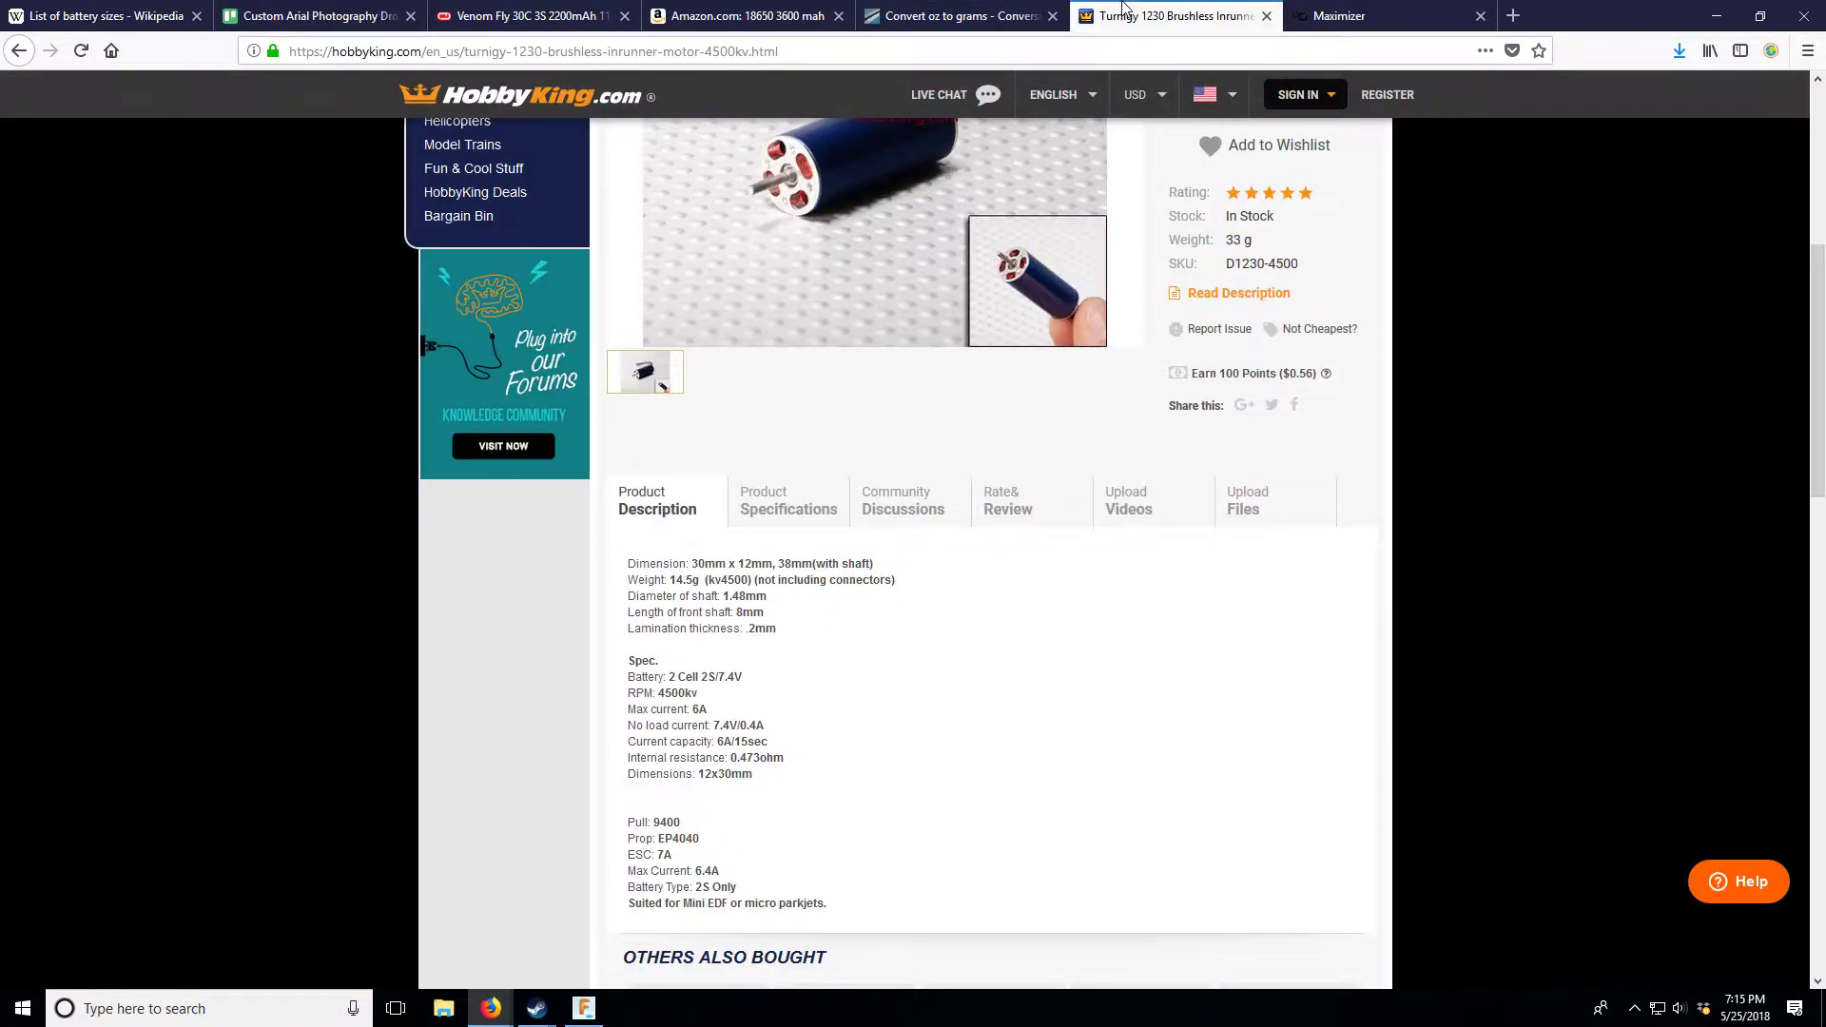
scroll(794, 804, up, 3)
scroll(795, 804, up, 2)
click(314, 15)
text(4500kv)
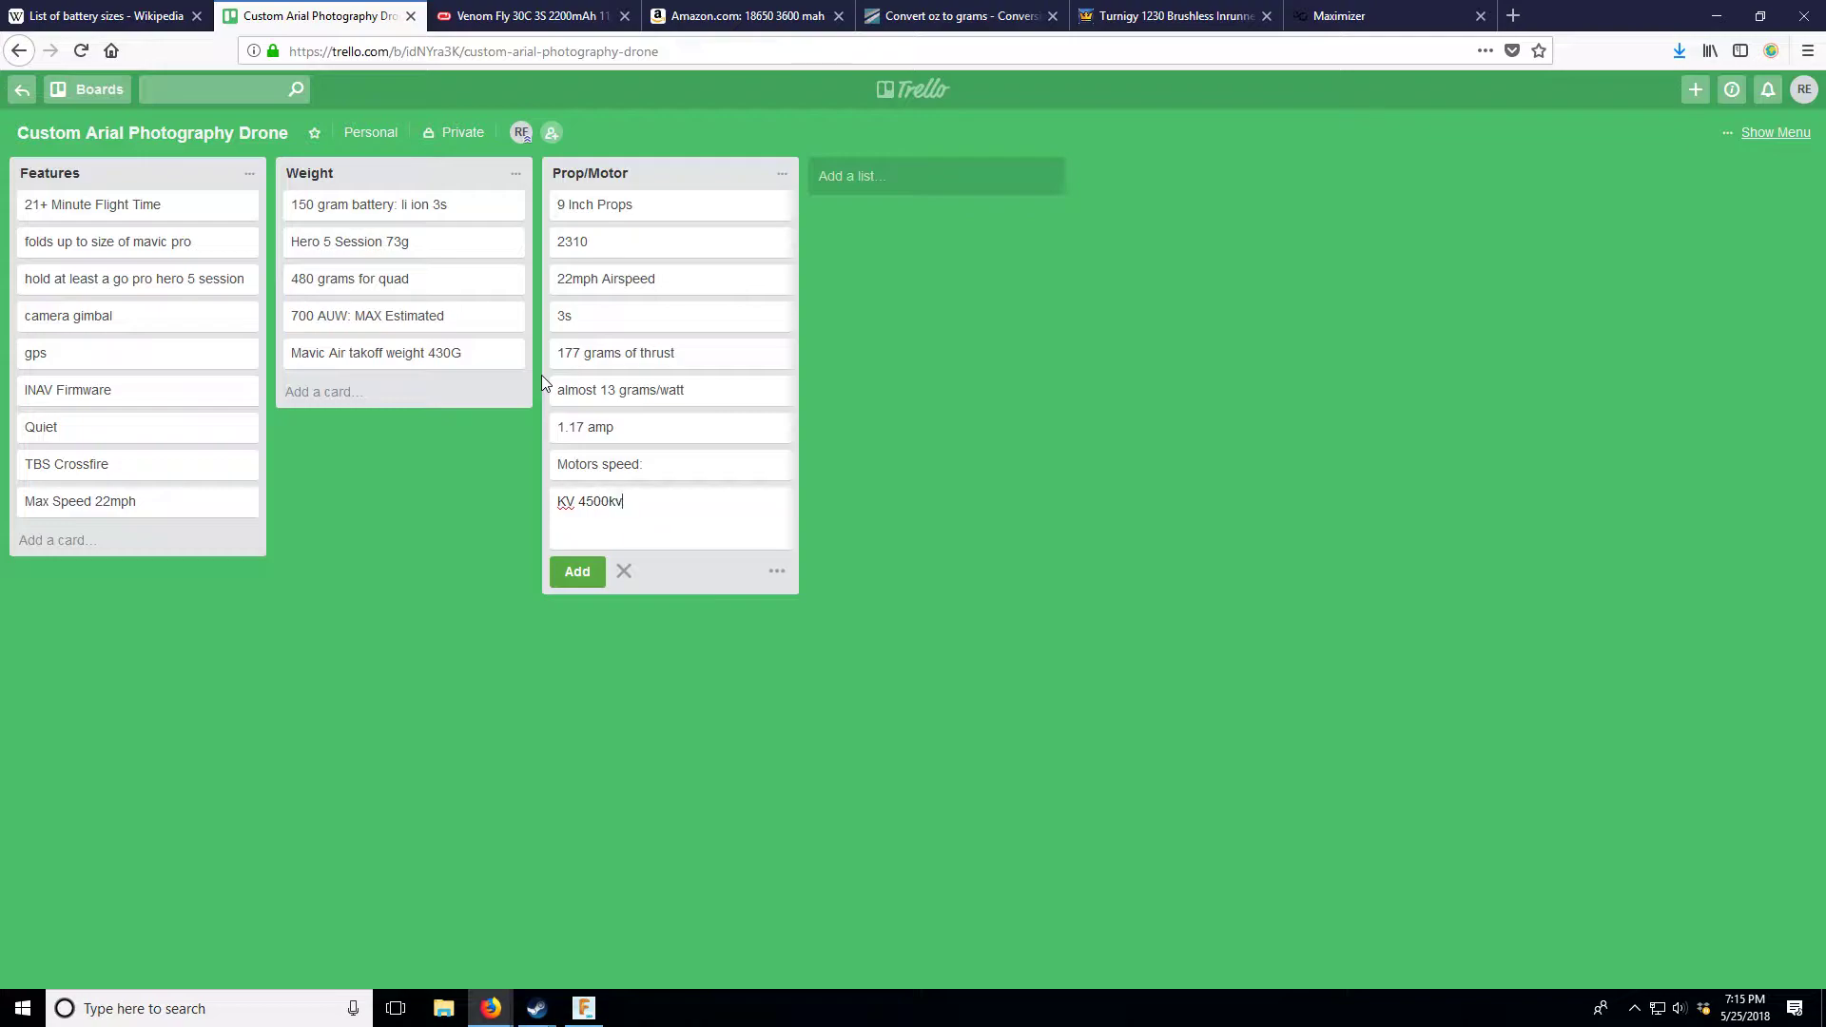
click(579, 572)
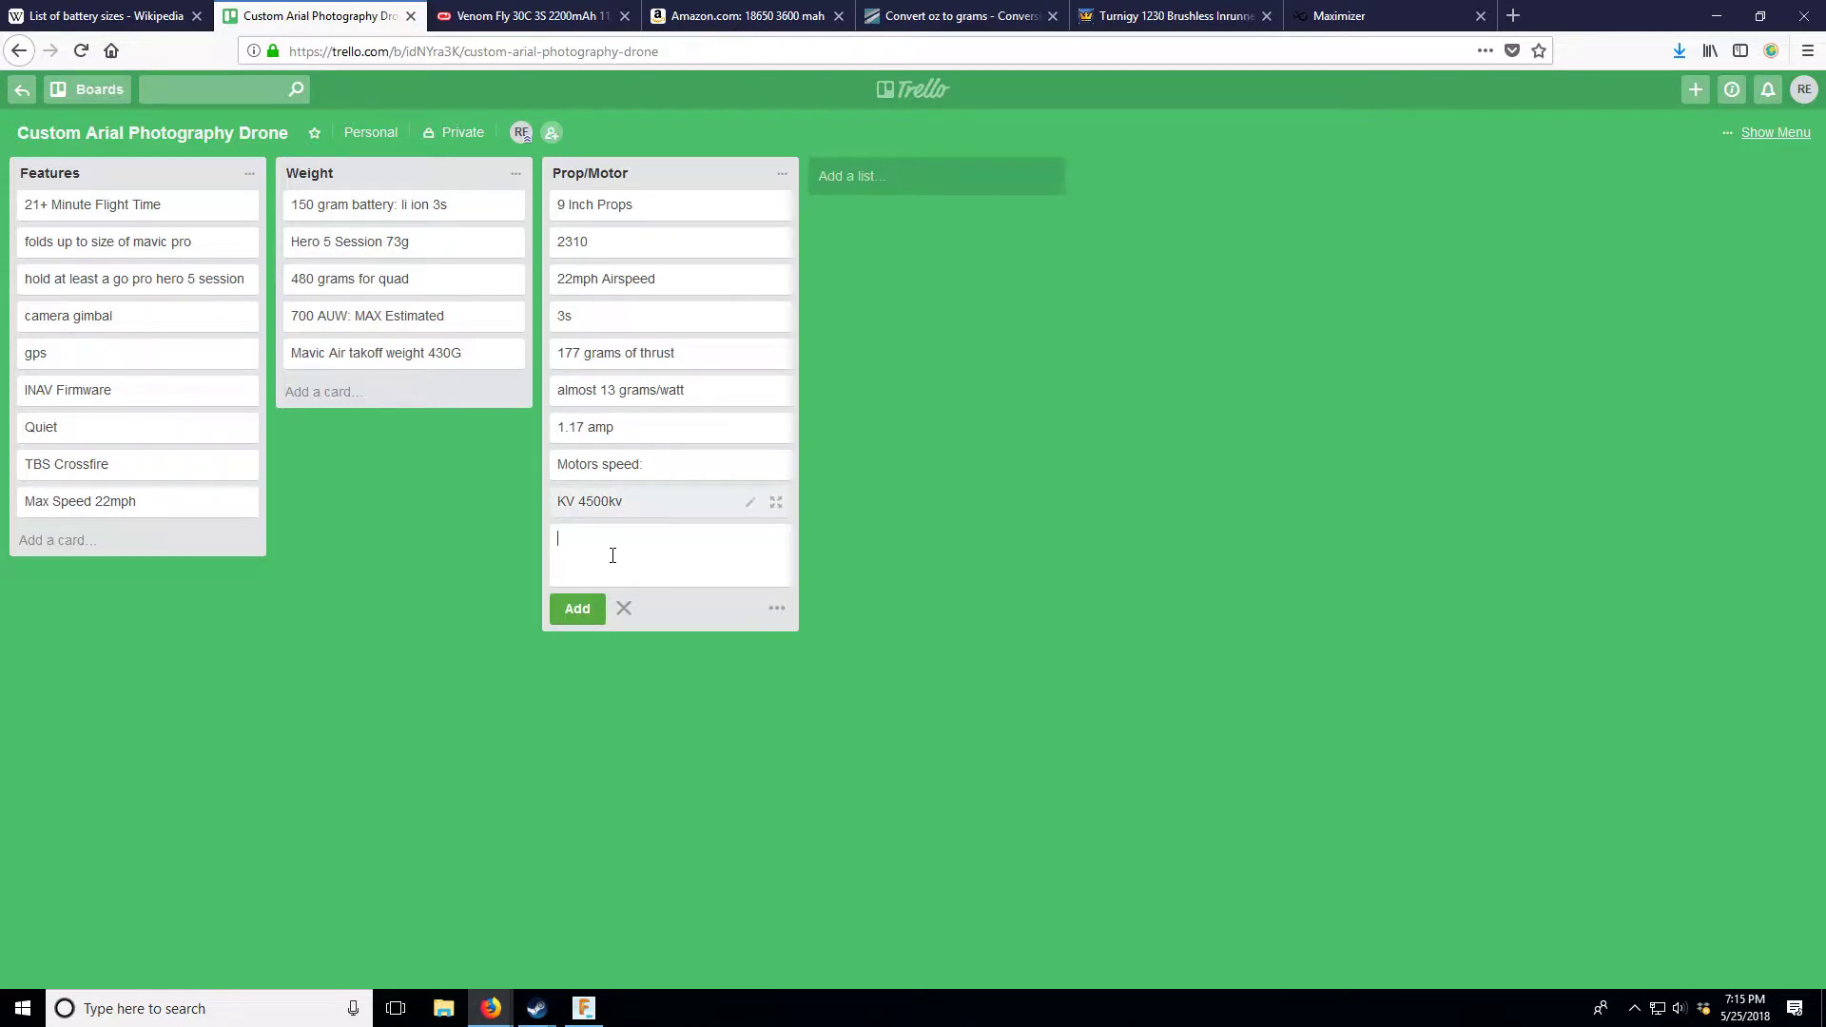
- Open Calculator and multiply 3 by 11.1
click(285, 1001)
text(calc)
key(Return)
key(3)
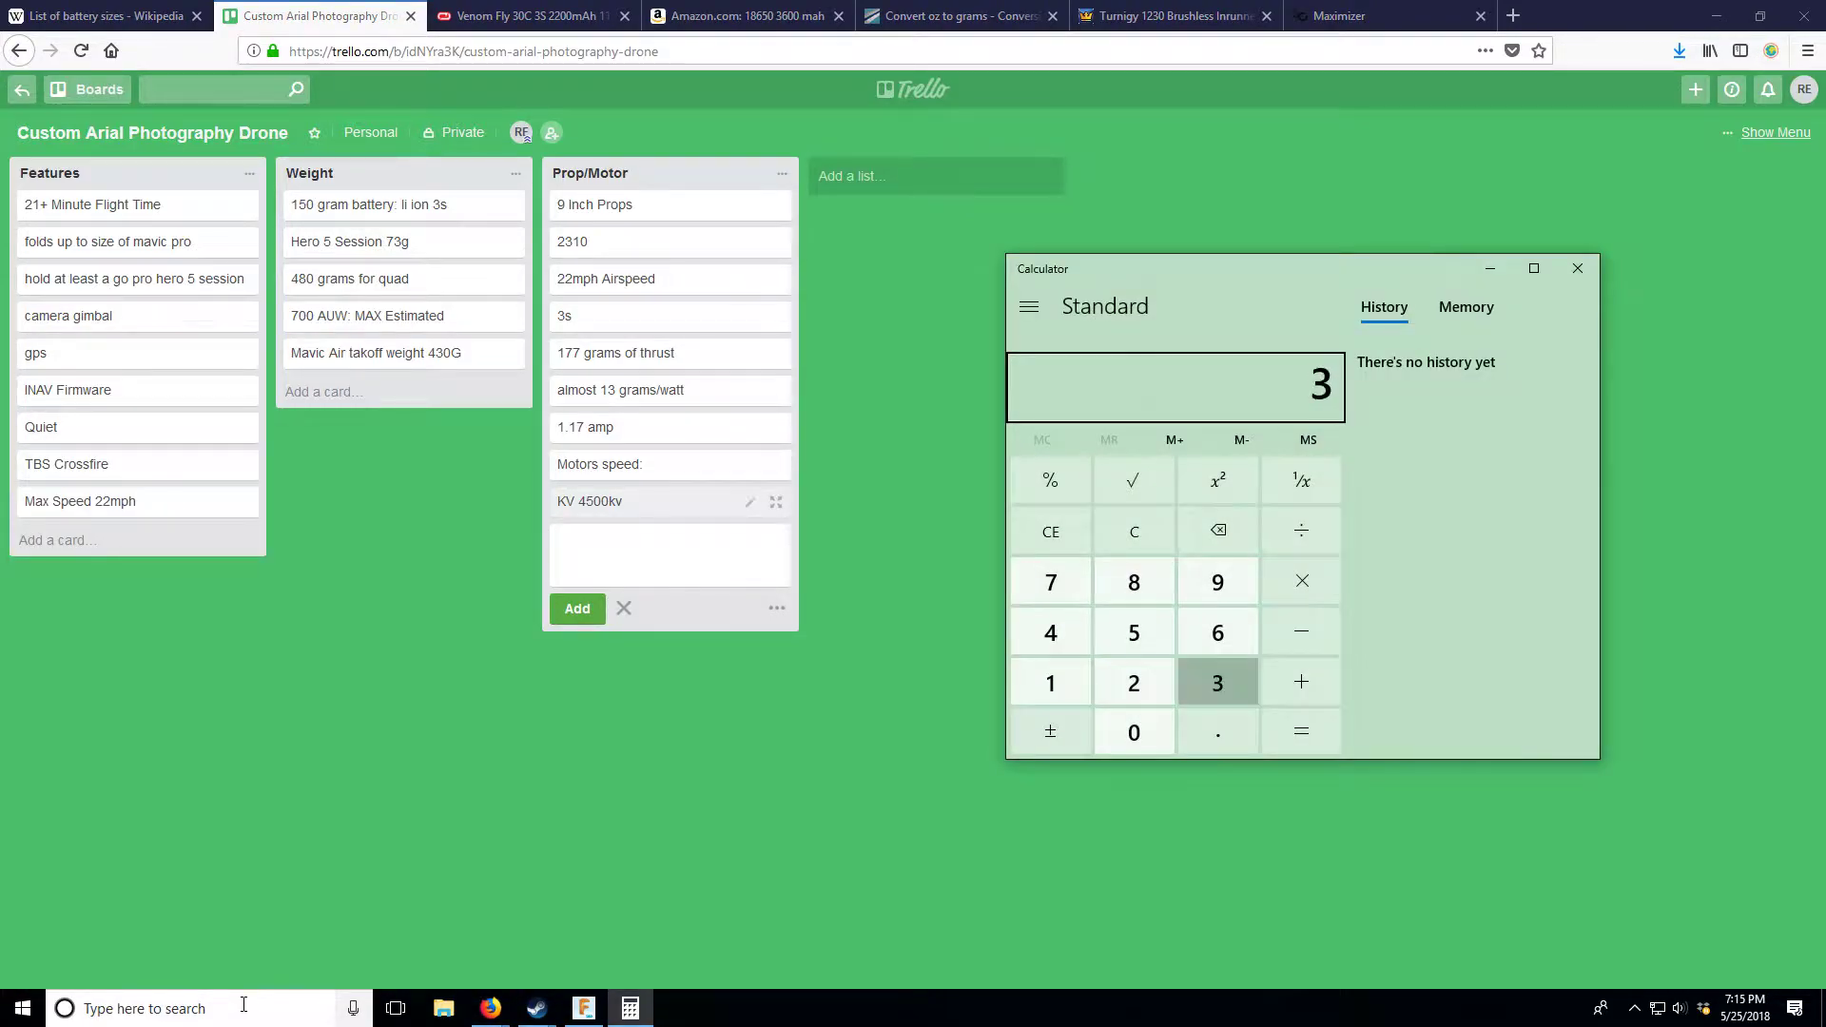
text(11.1)
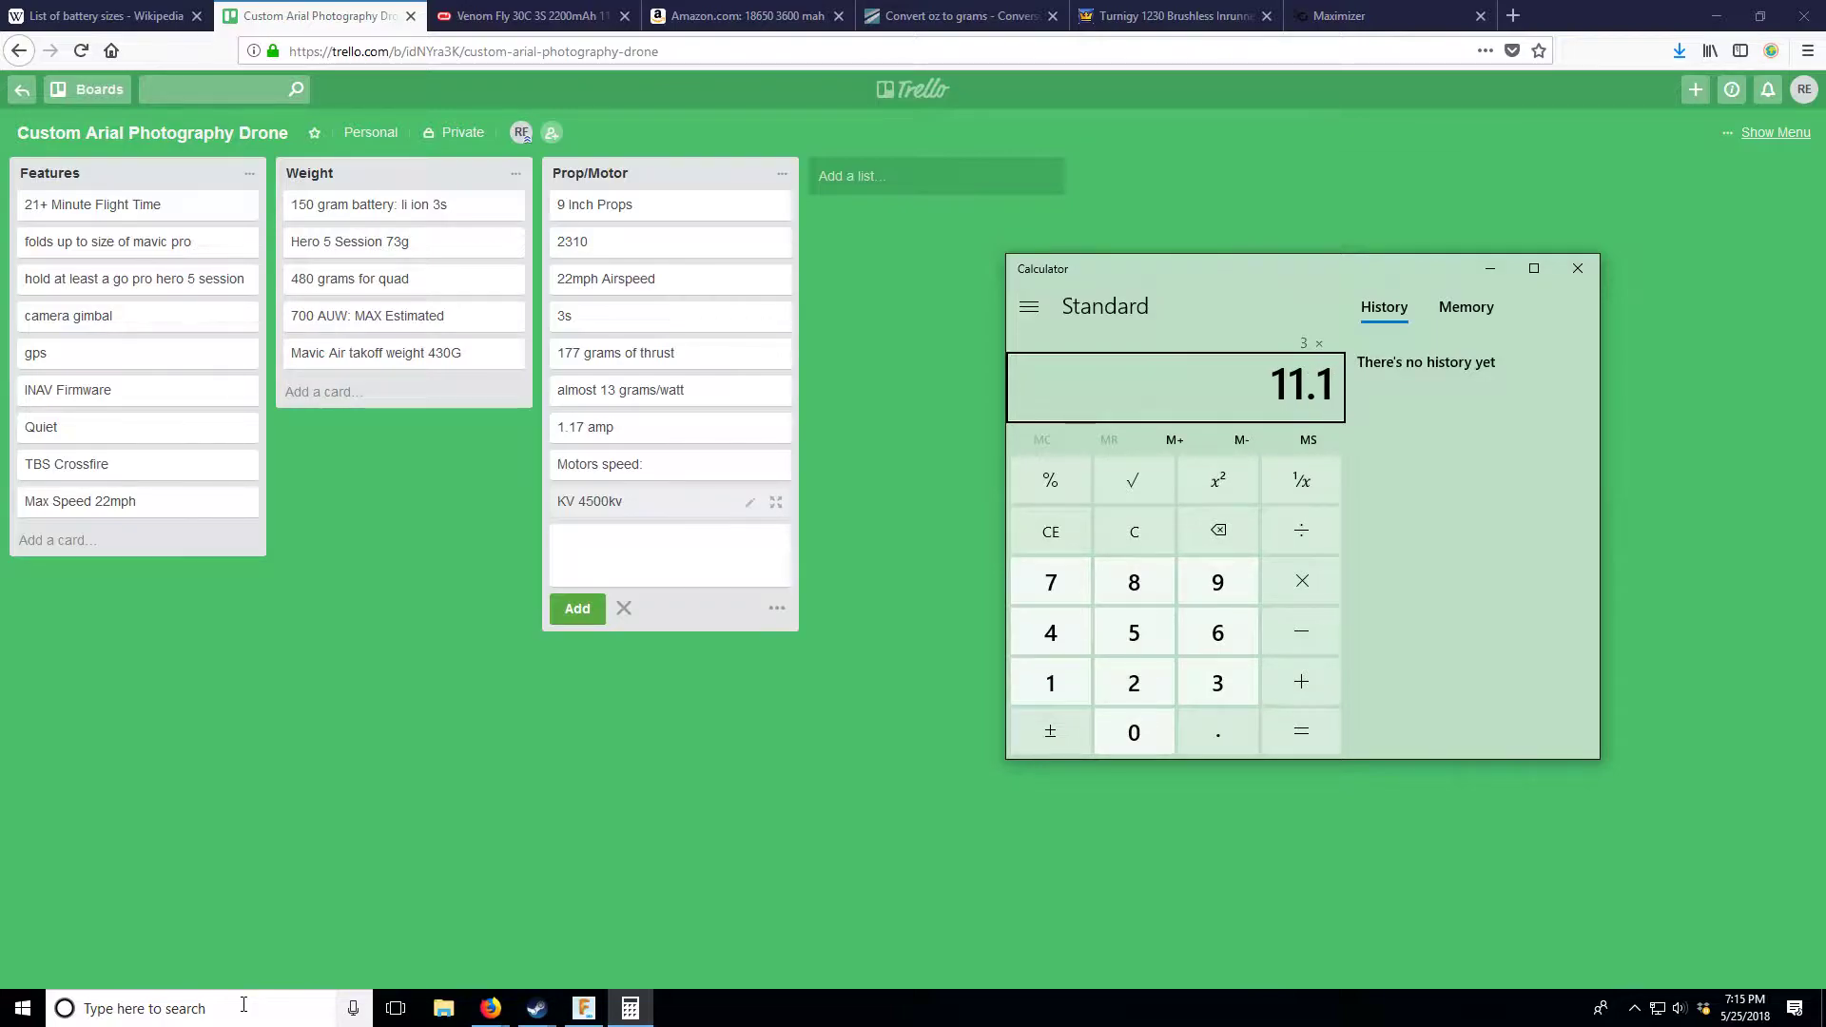
key(Return)
key(3)
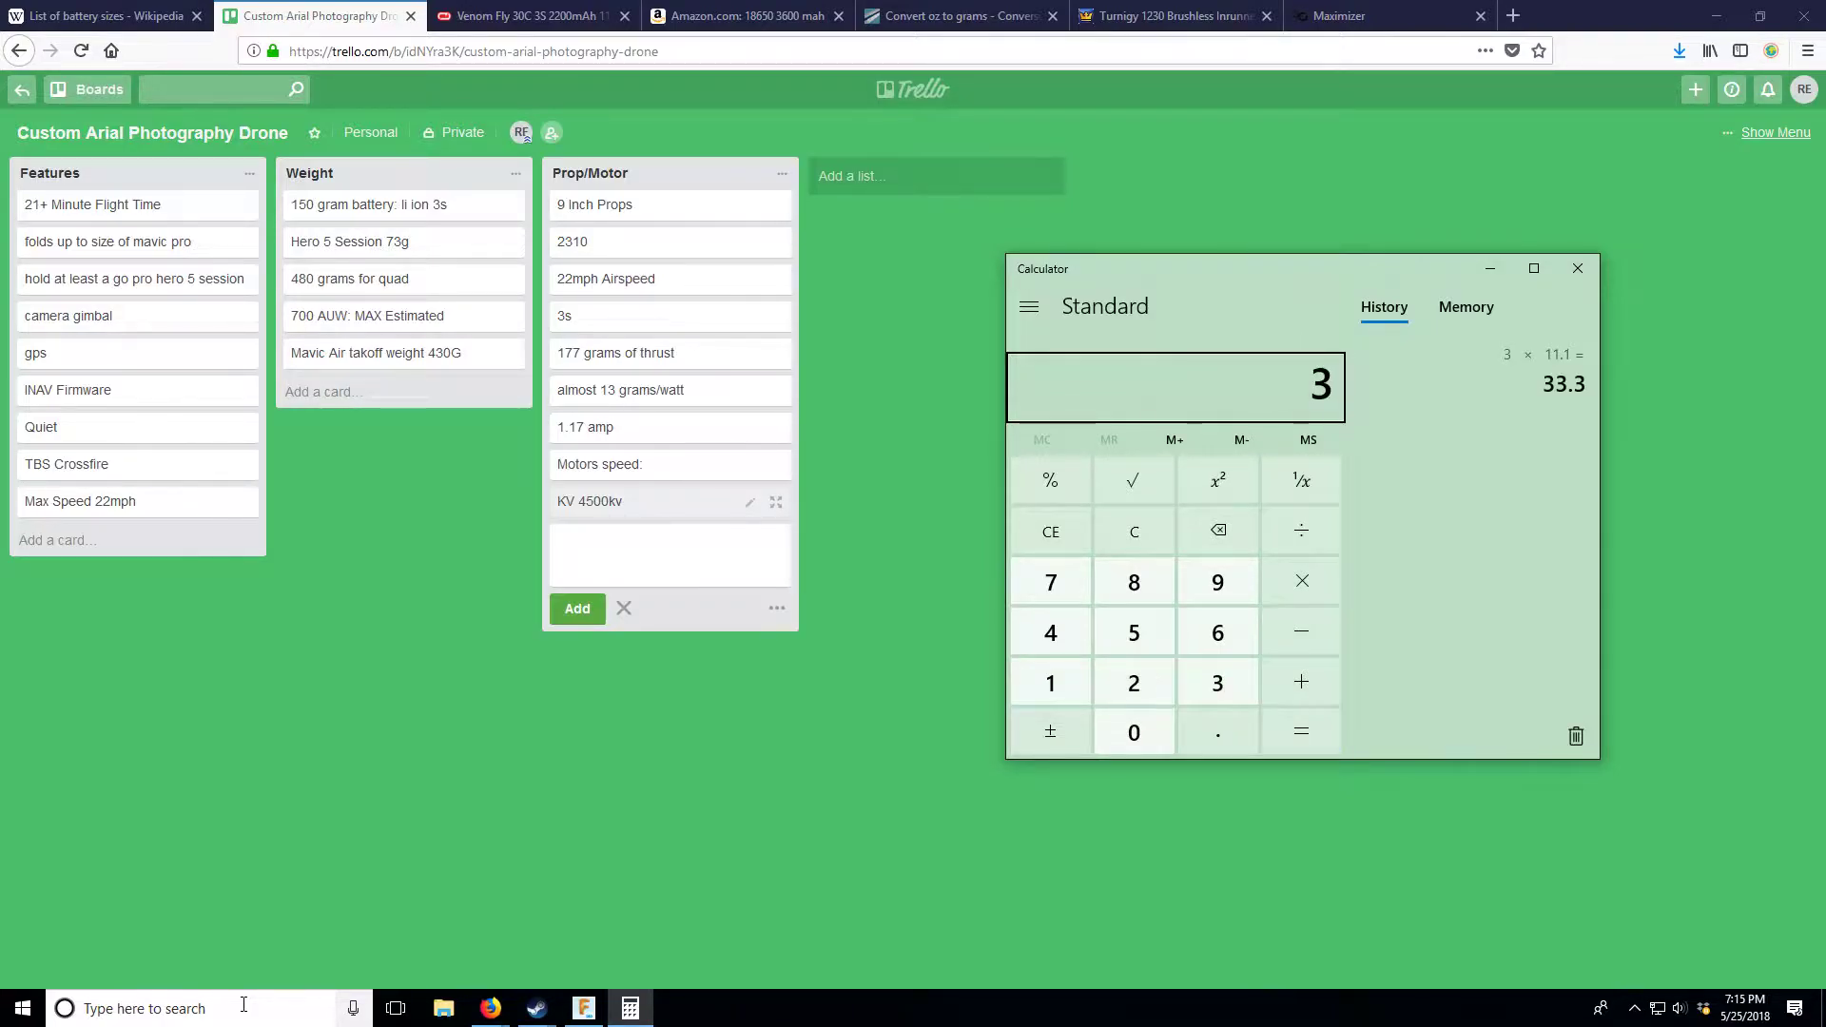
click(1219, 530)
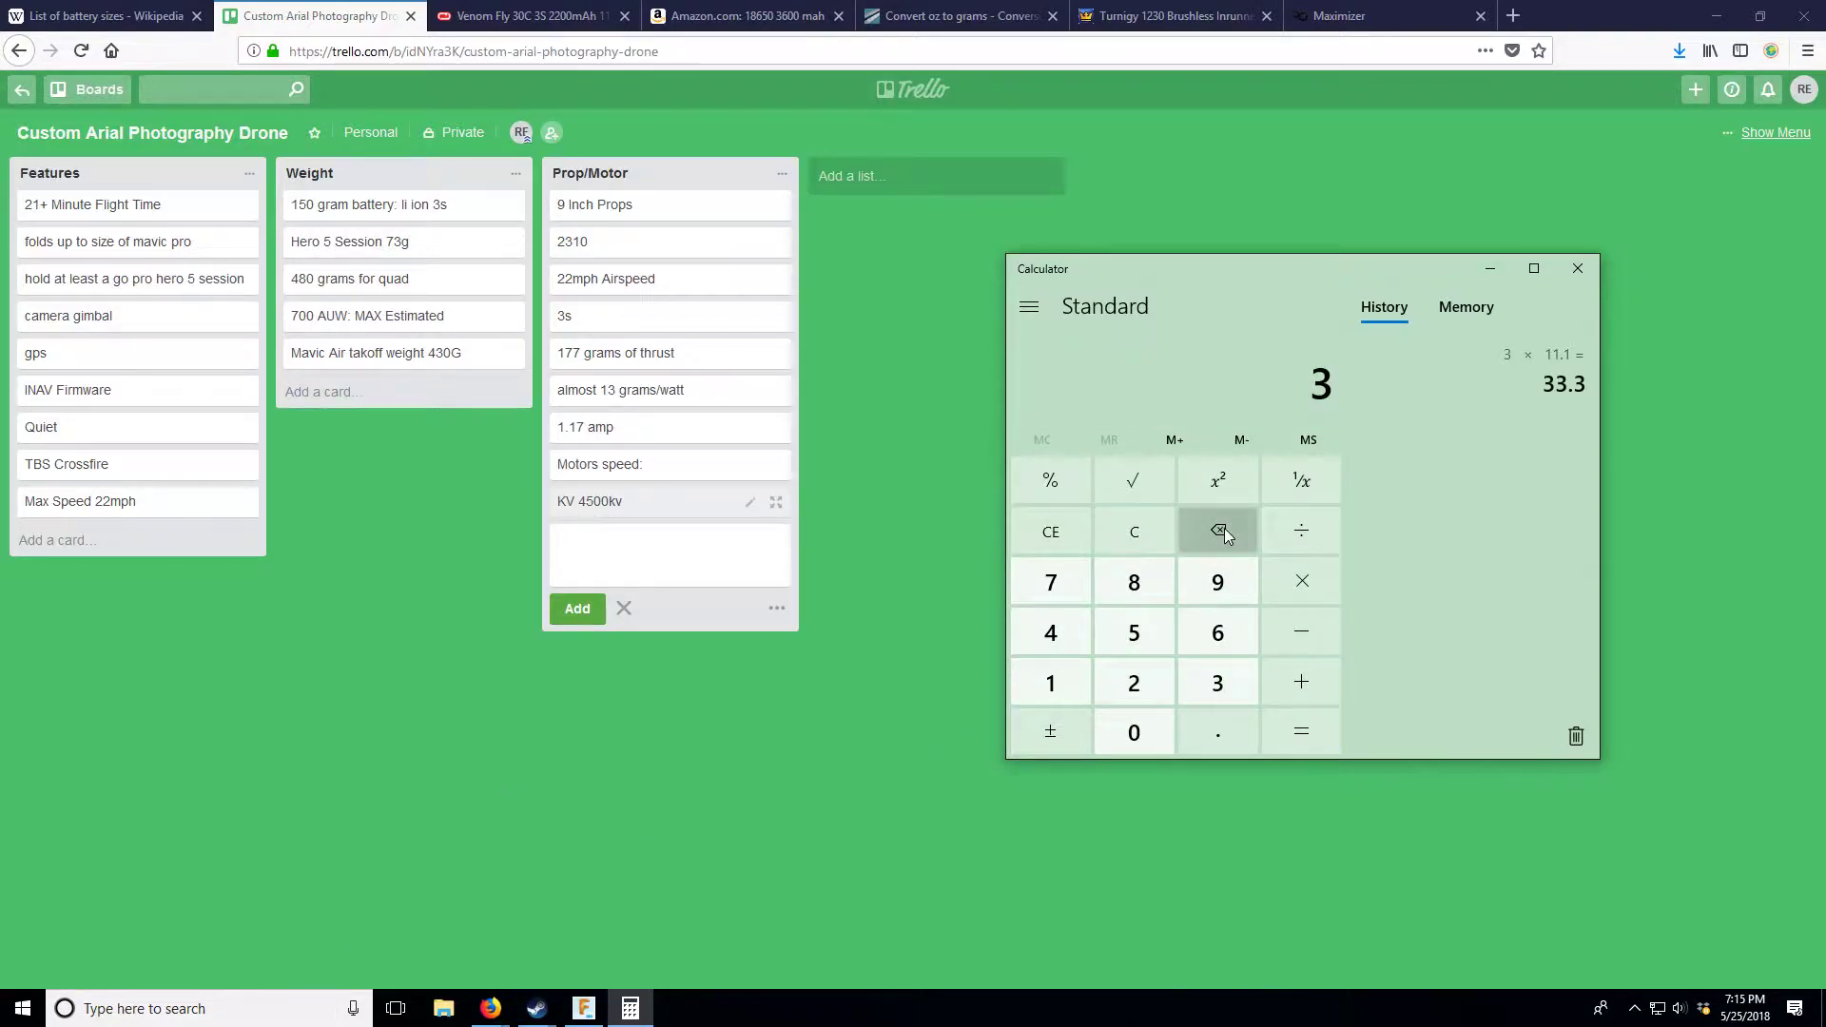
double_click(1202, 674)
click(1194, 732)
click(1209, 693)
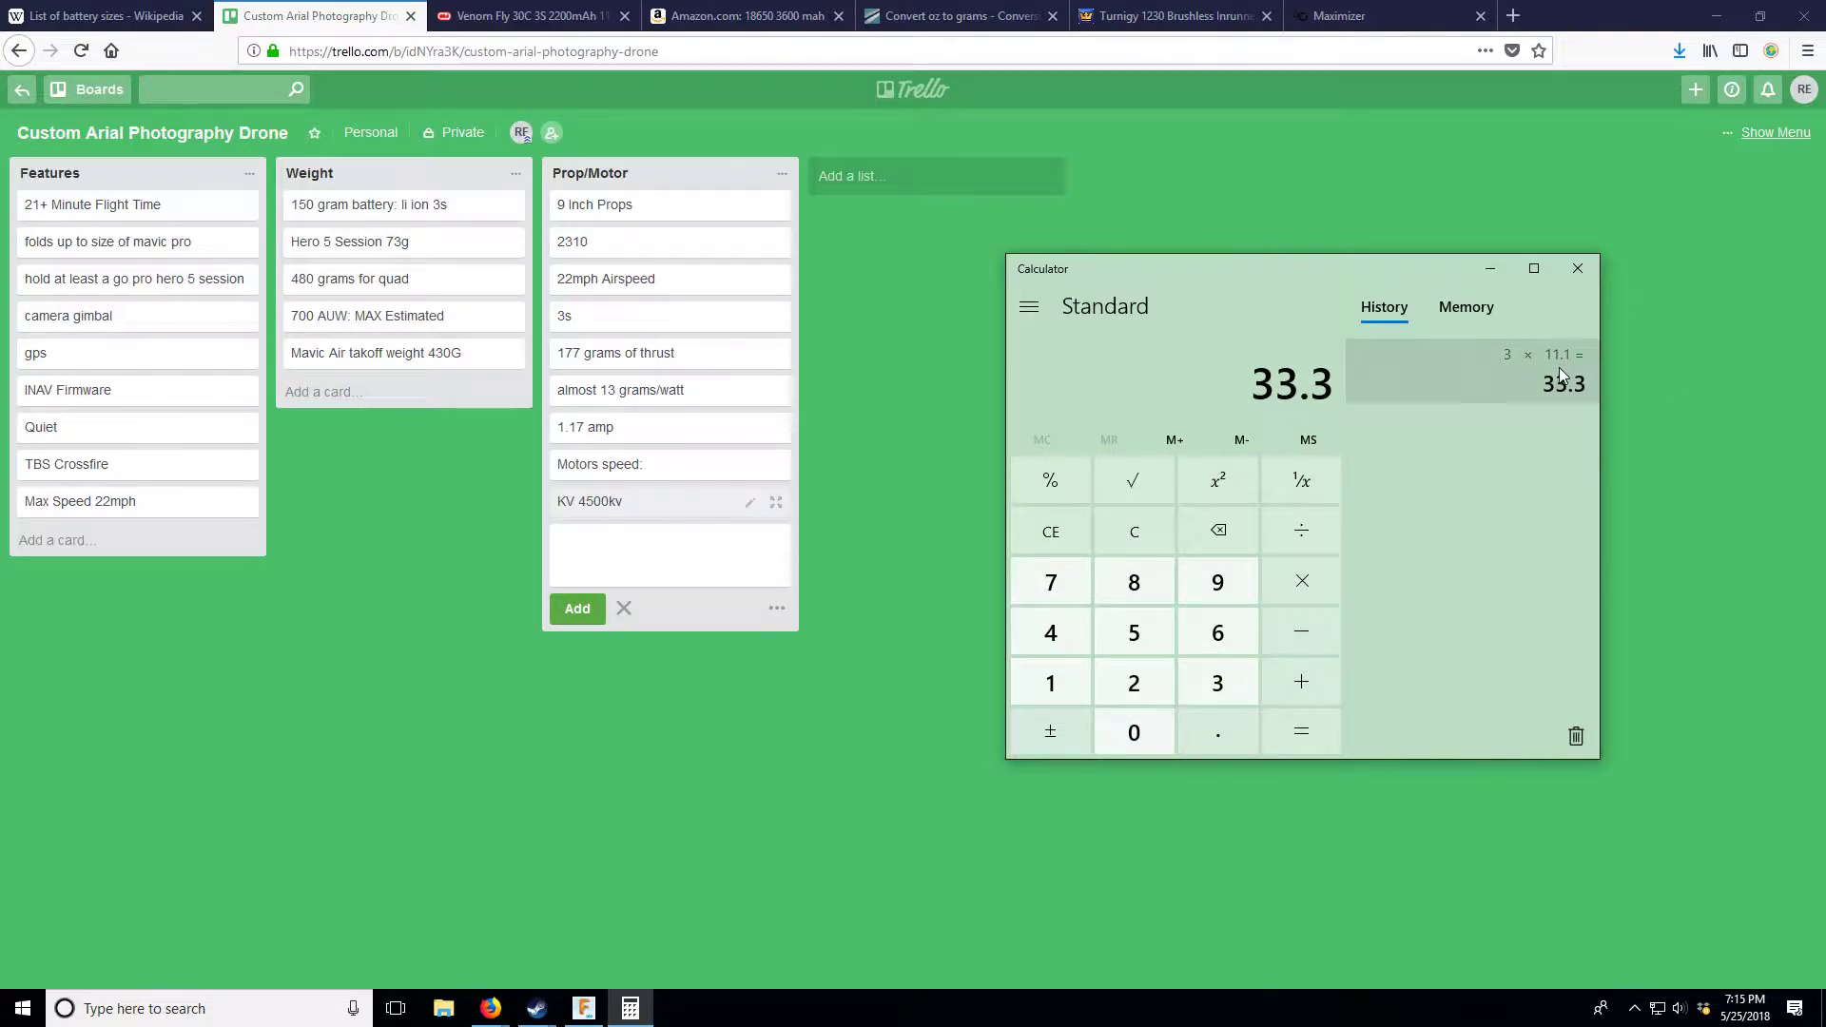
click(1134, 532)
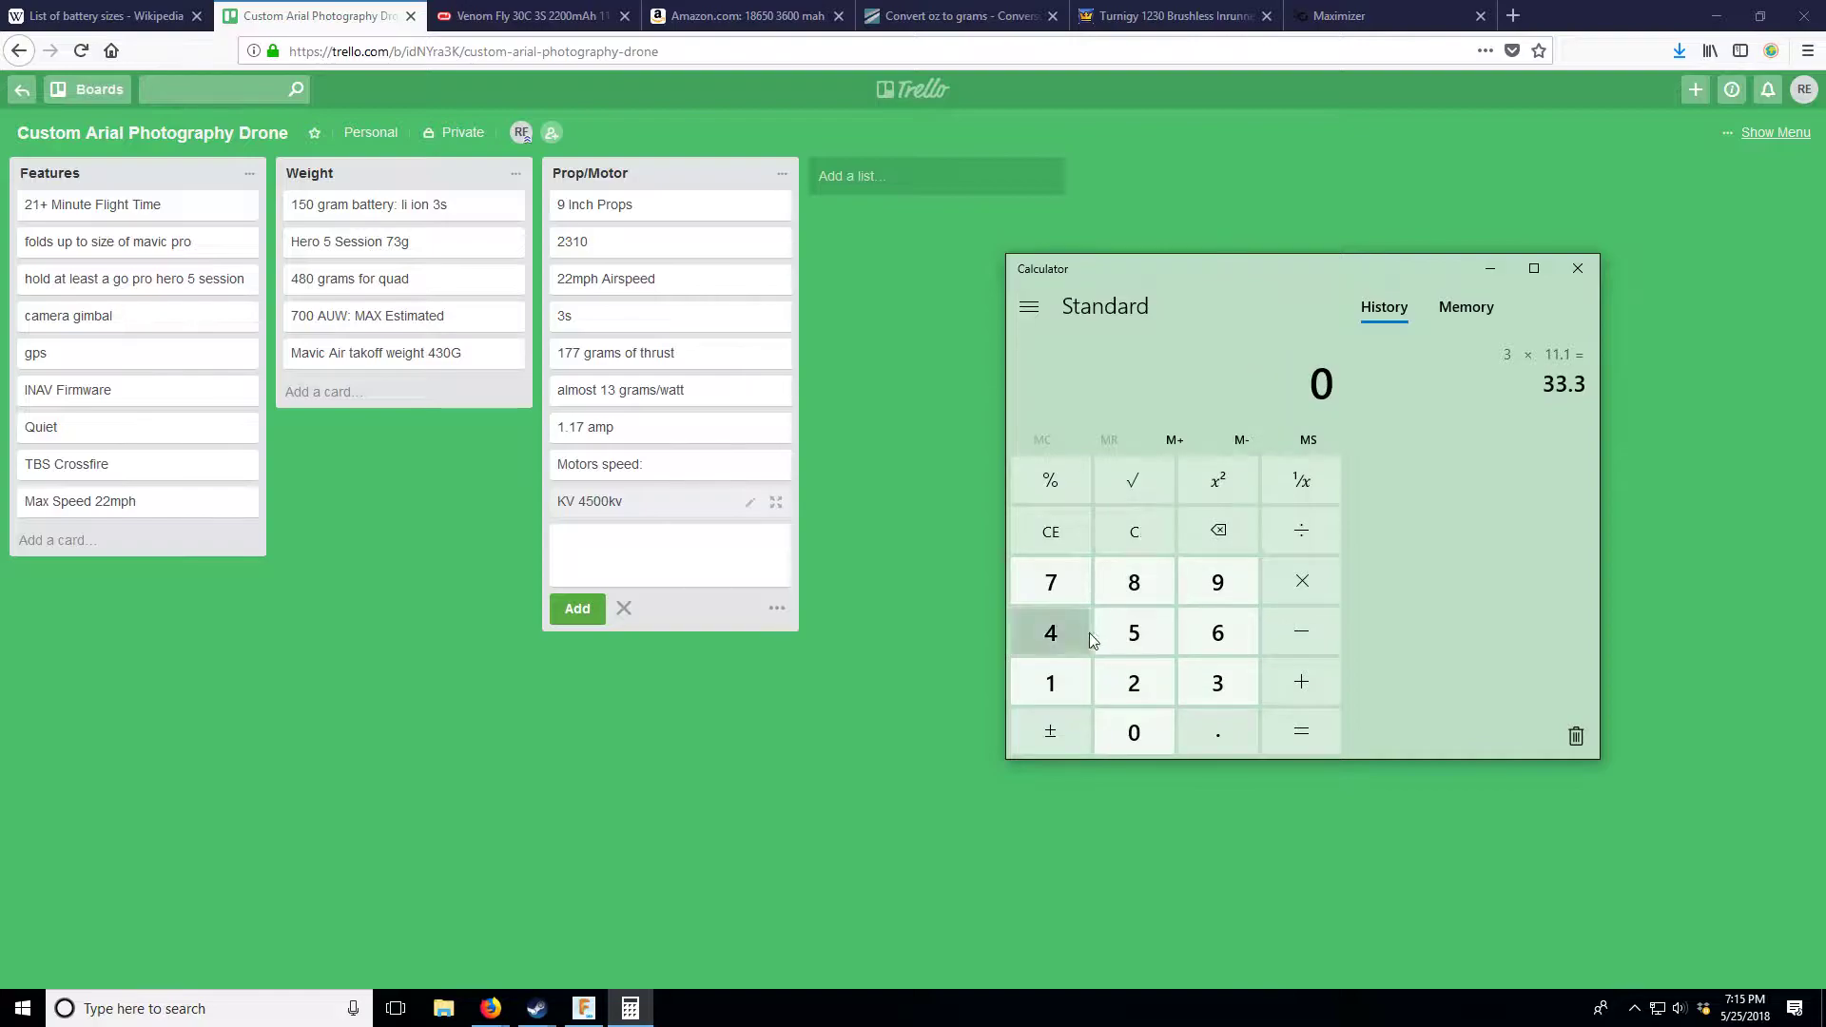
- Calculate the three-cell battery voltage as 3 × 3.7 in Calculator
click(1217, 683)
click(1302, 584)
click(1056, 626)
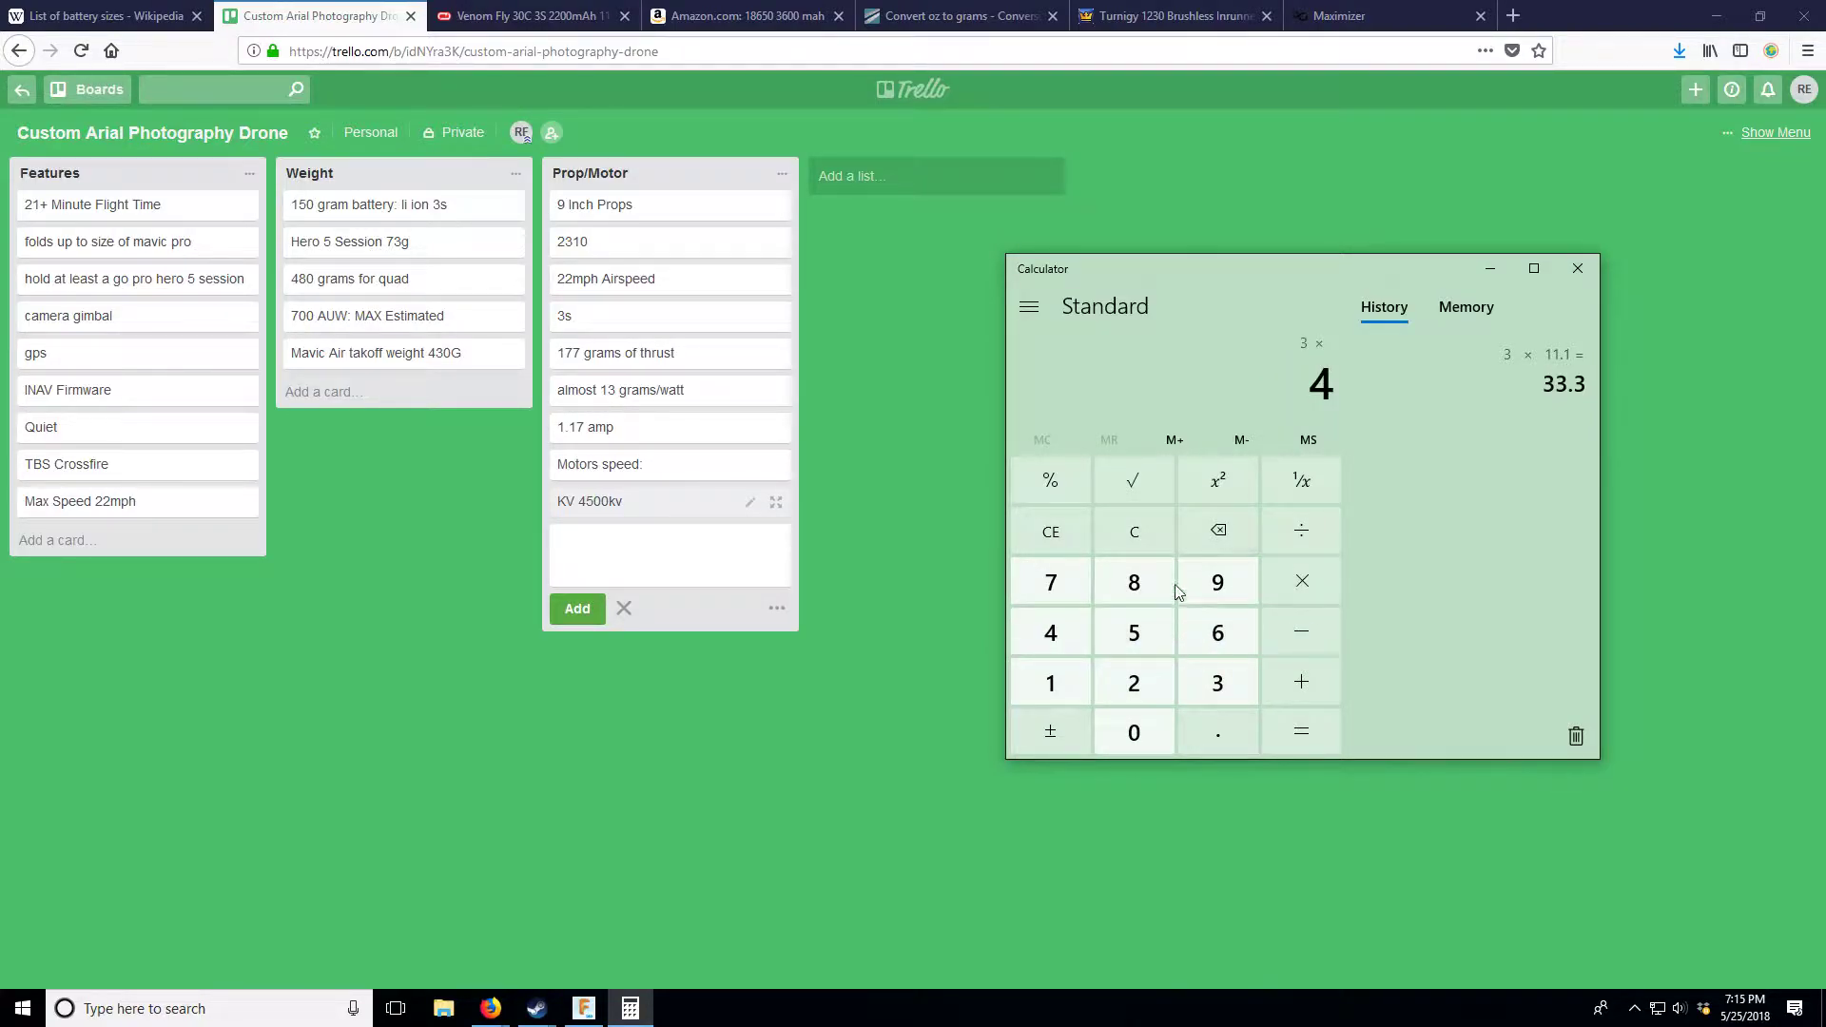
click(1219, 531)
click(1218, 683)
click(1218, 732)
click(1052, 583)
click(1301, 732)
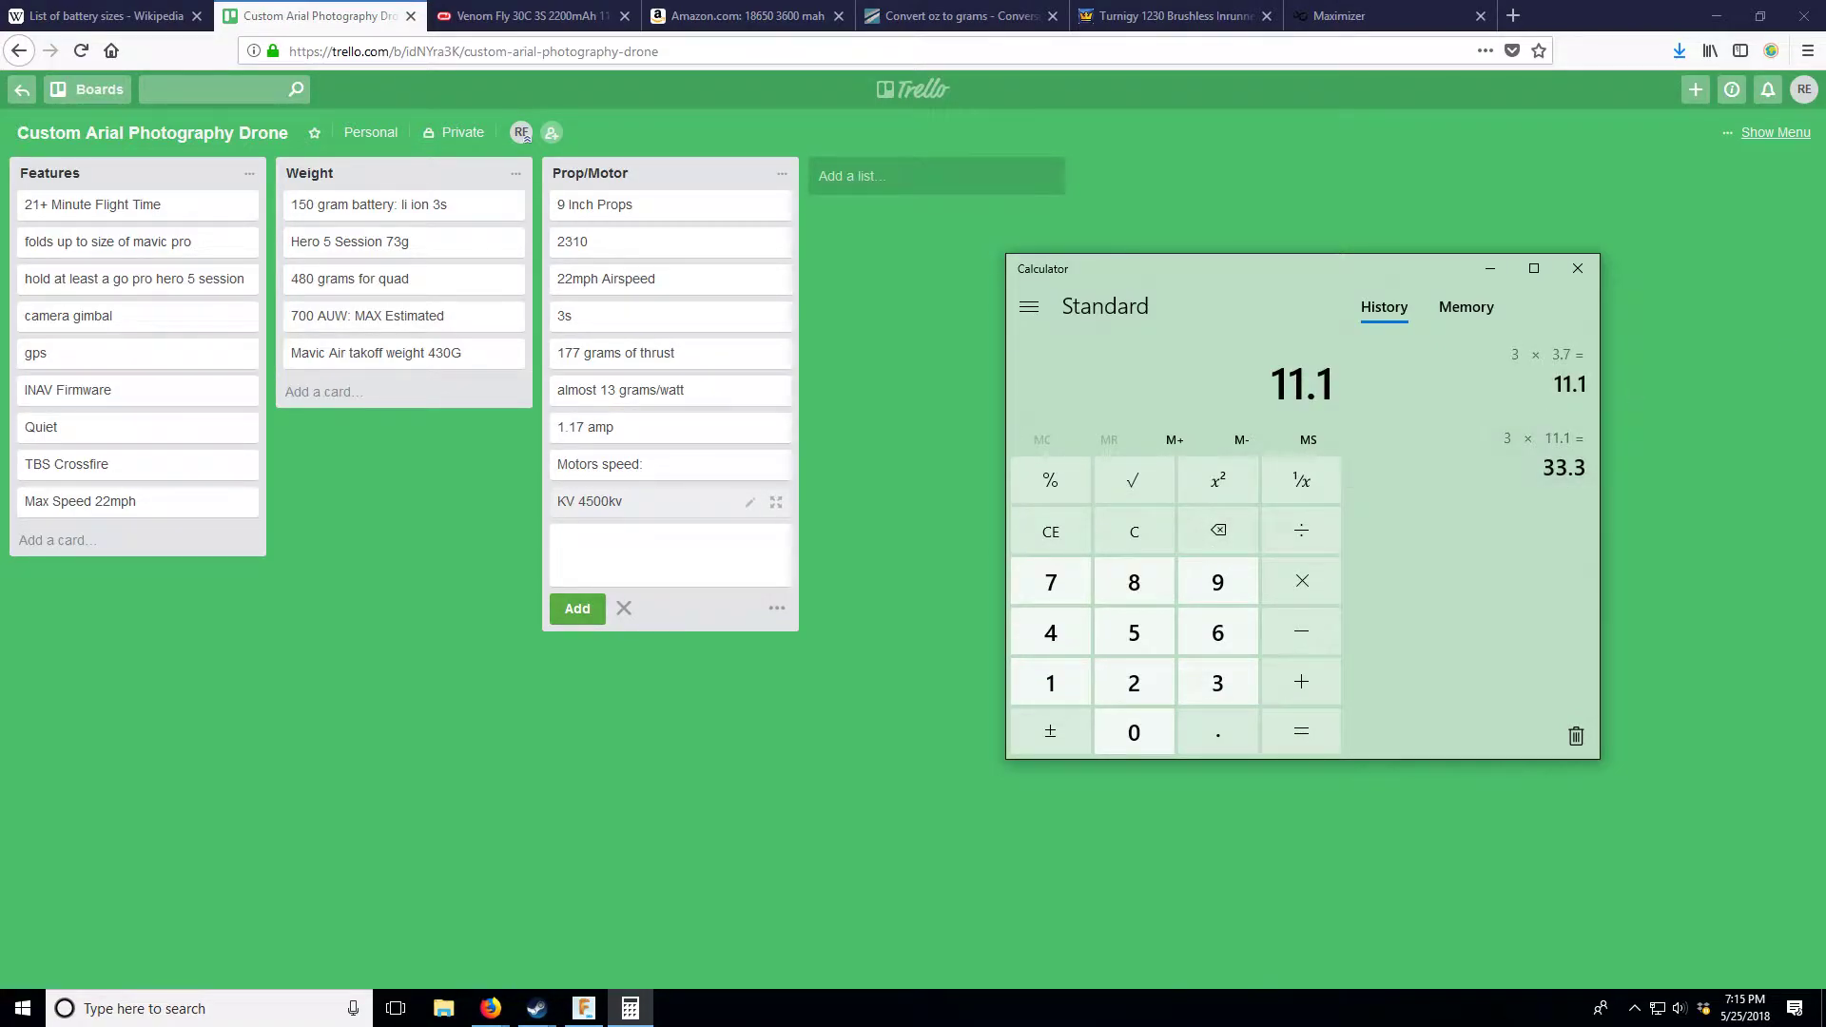
- Multiply the calculated battery voltage by the motor's KV rating of 4500
click(1275, 580)
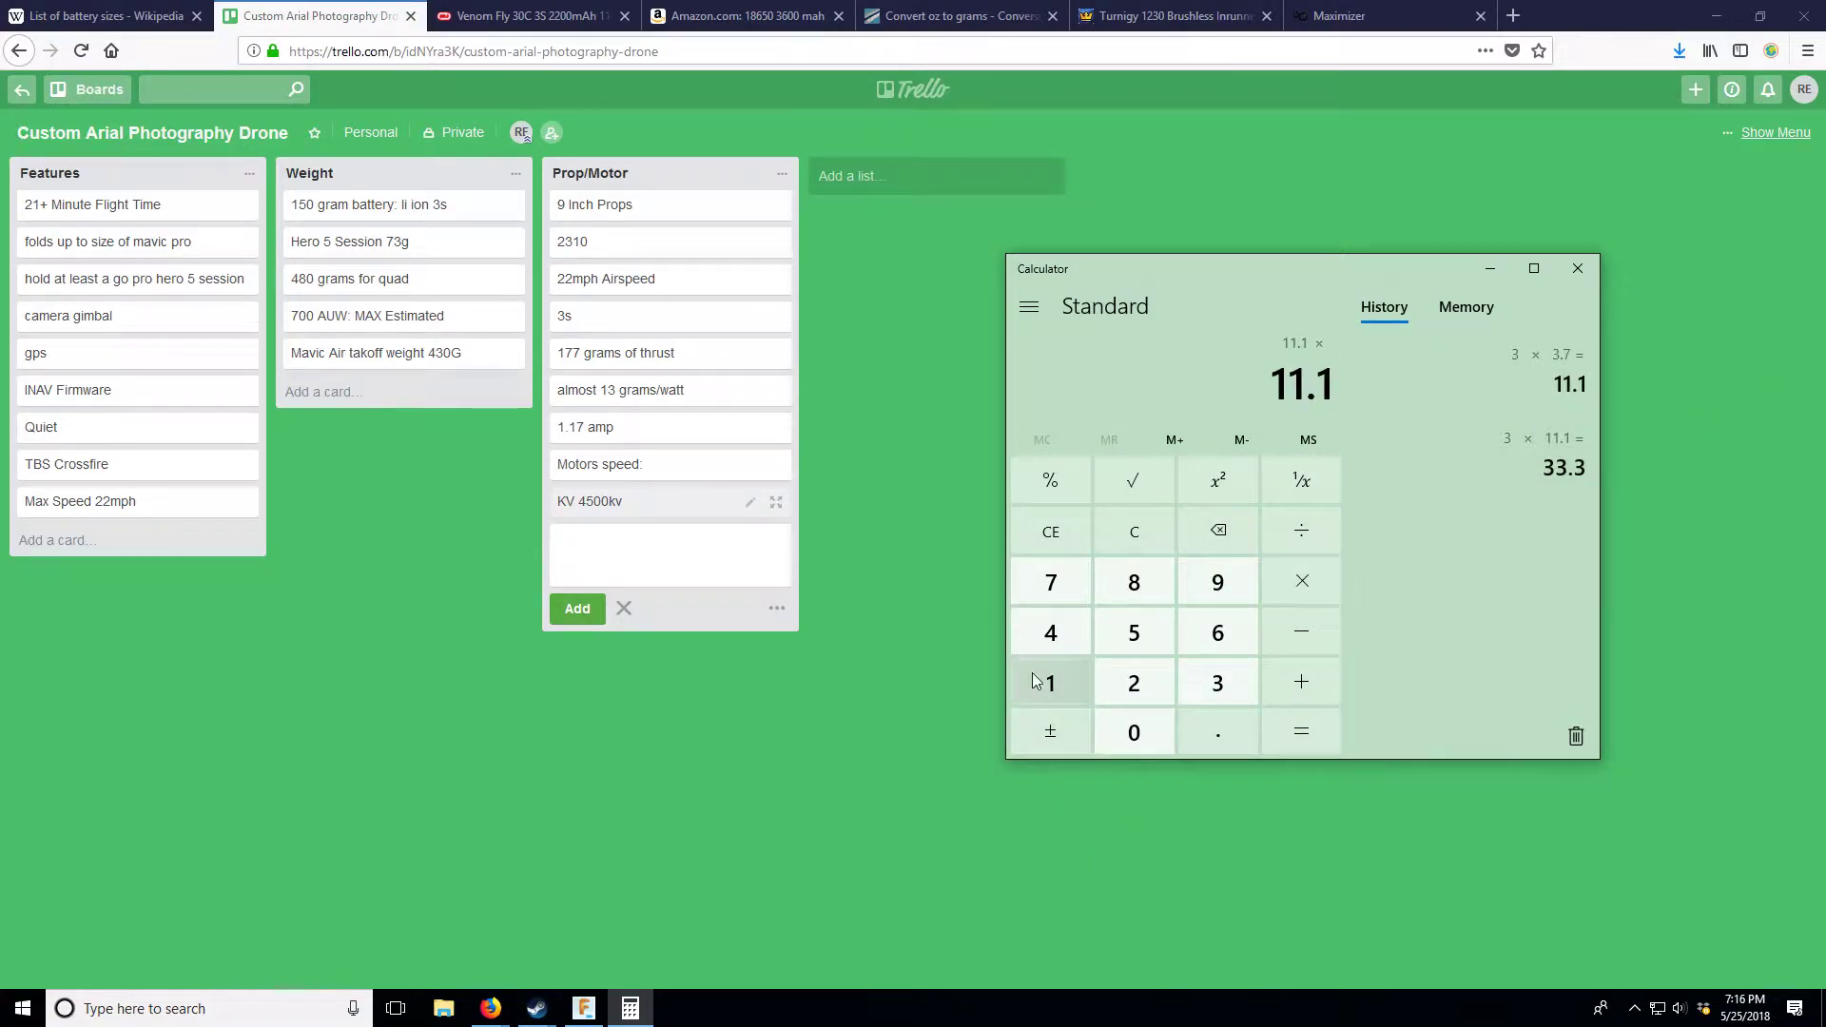
click(1047, 643)
click(1130, 633)
click(1129, 732)
click(1129, 732)
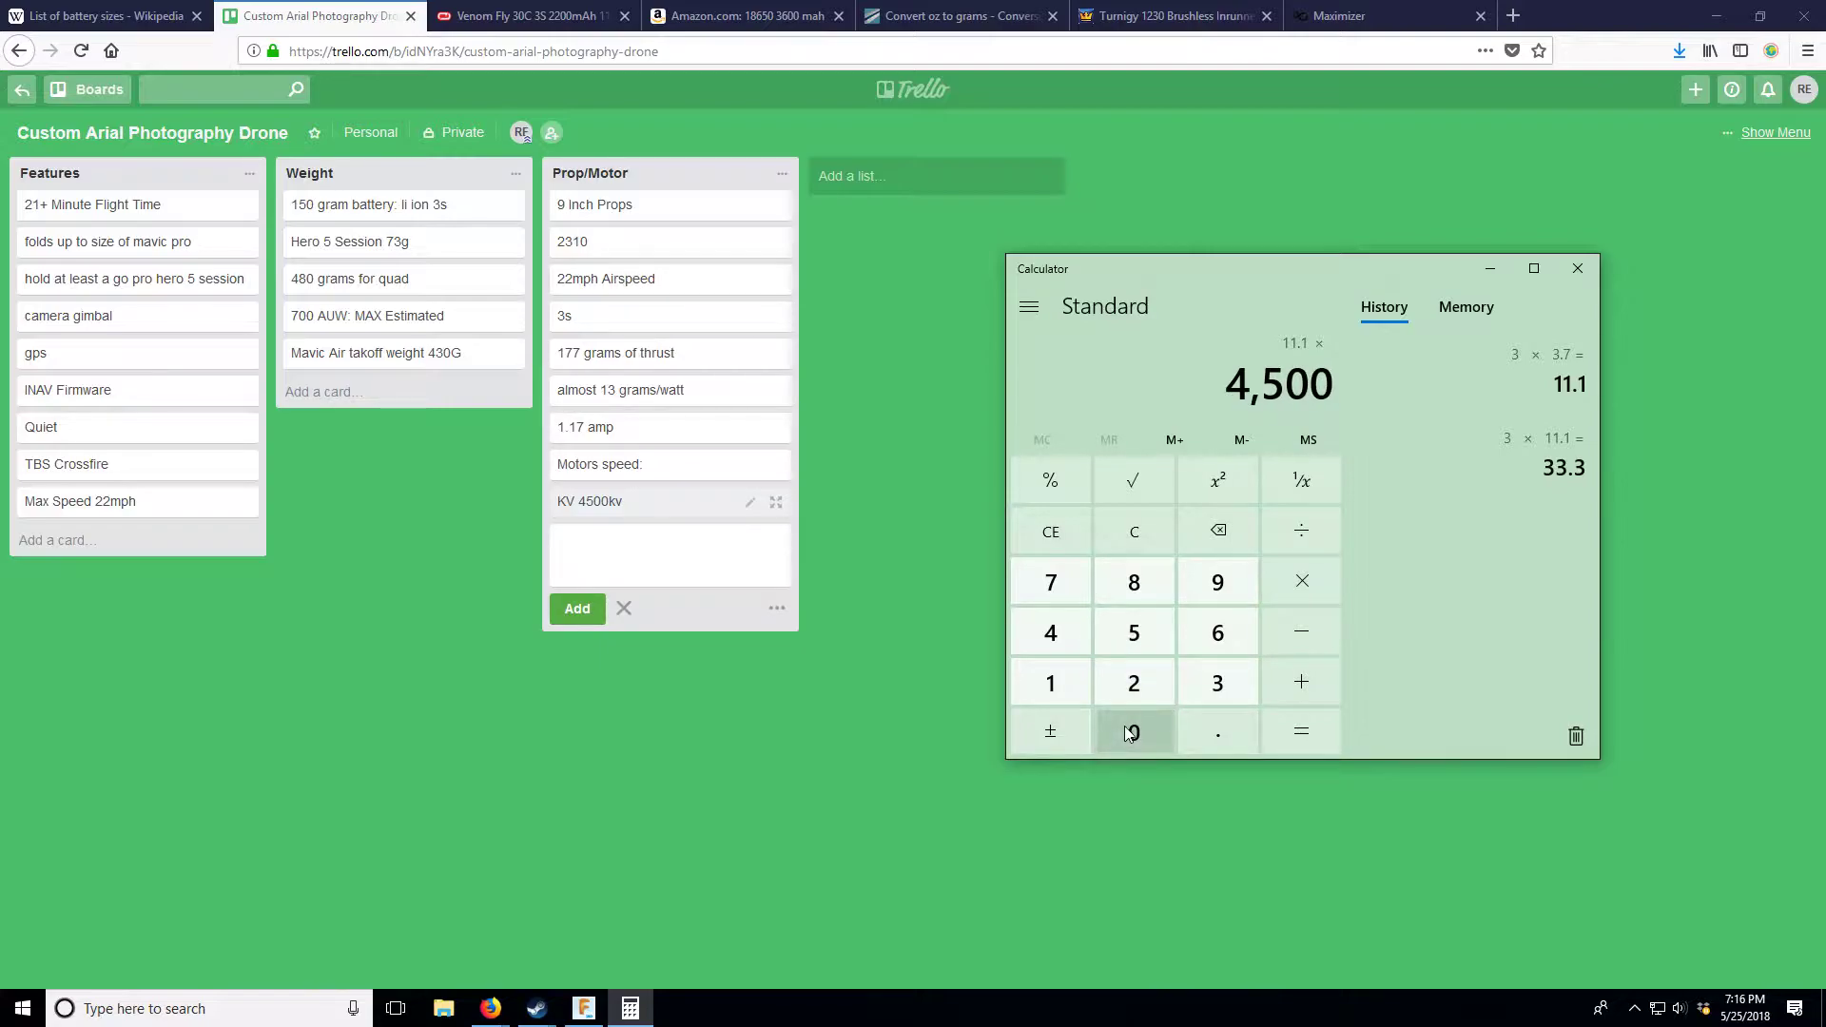
click(1275, 725)
click(1327, 637)
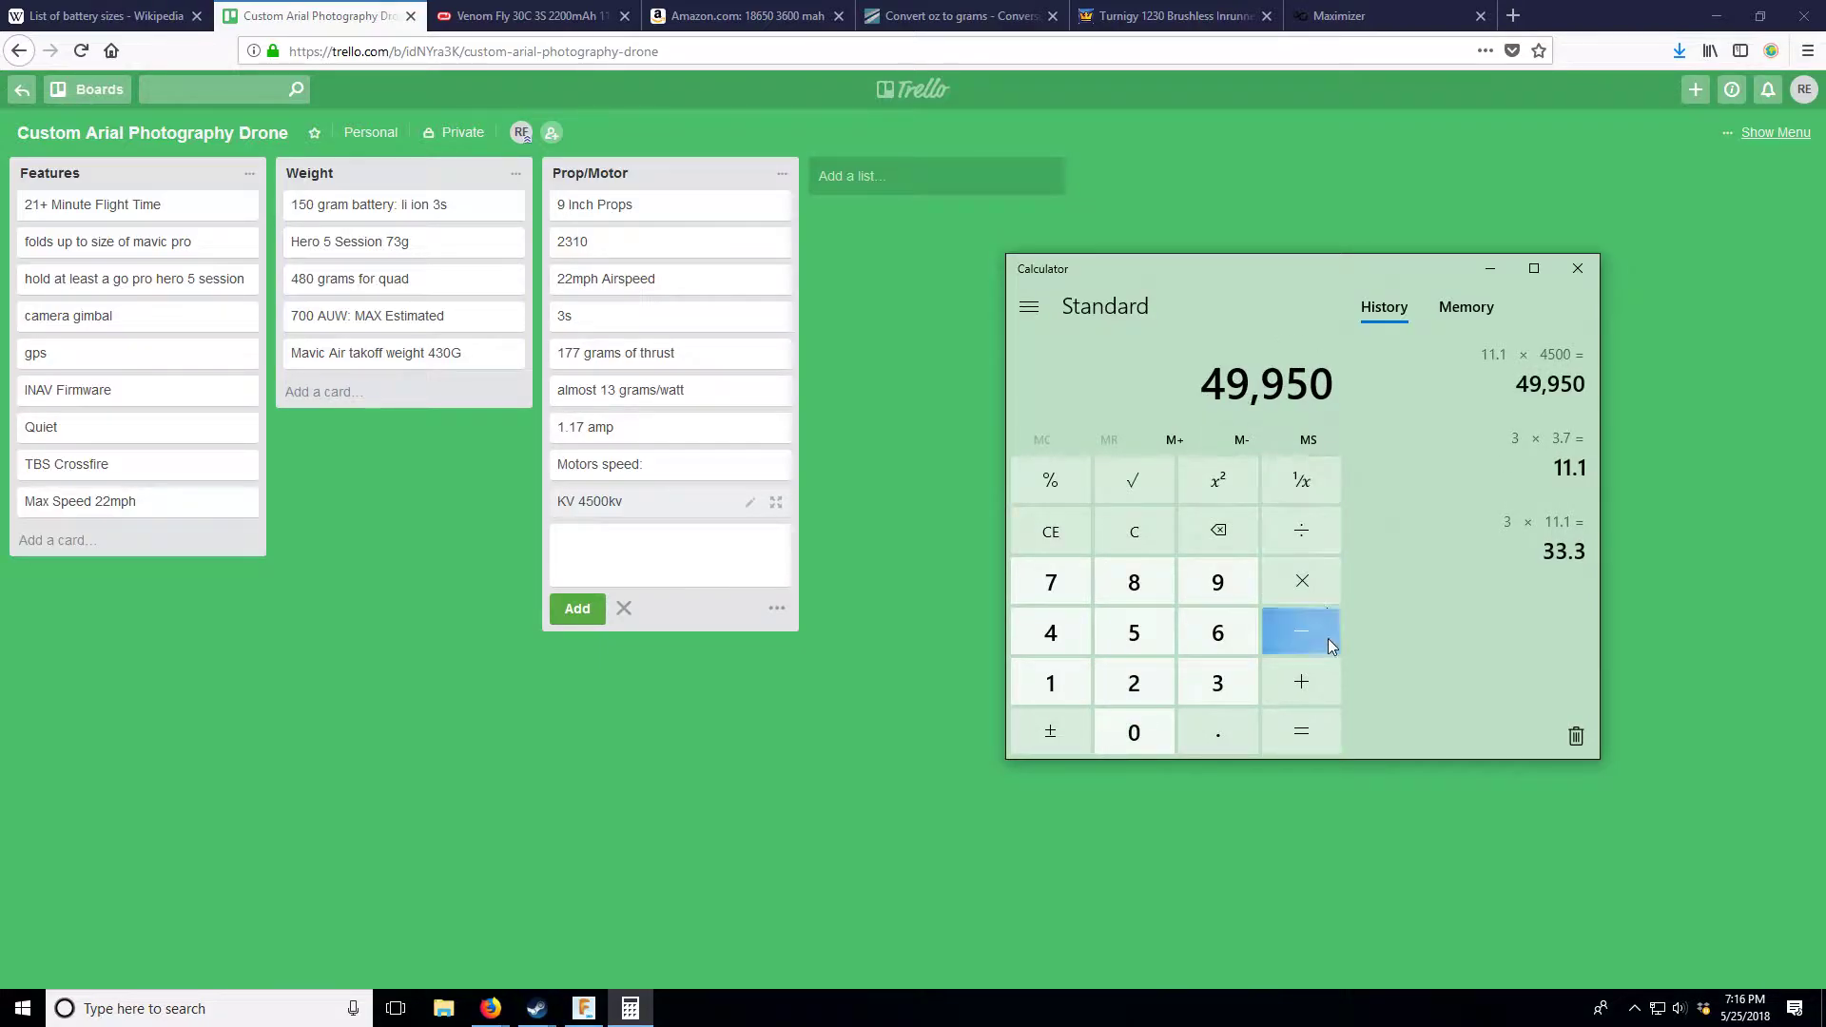
- Multiply the resulting unloaded motor rpm by 0.80 in Calculator
click(1300, 581)
click(1217, 730)
click(1137, 585)
click(1134, 733)
click(1133, 733)
click(1252, 525)
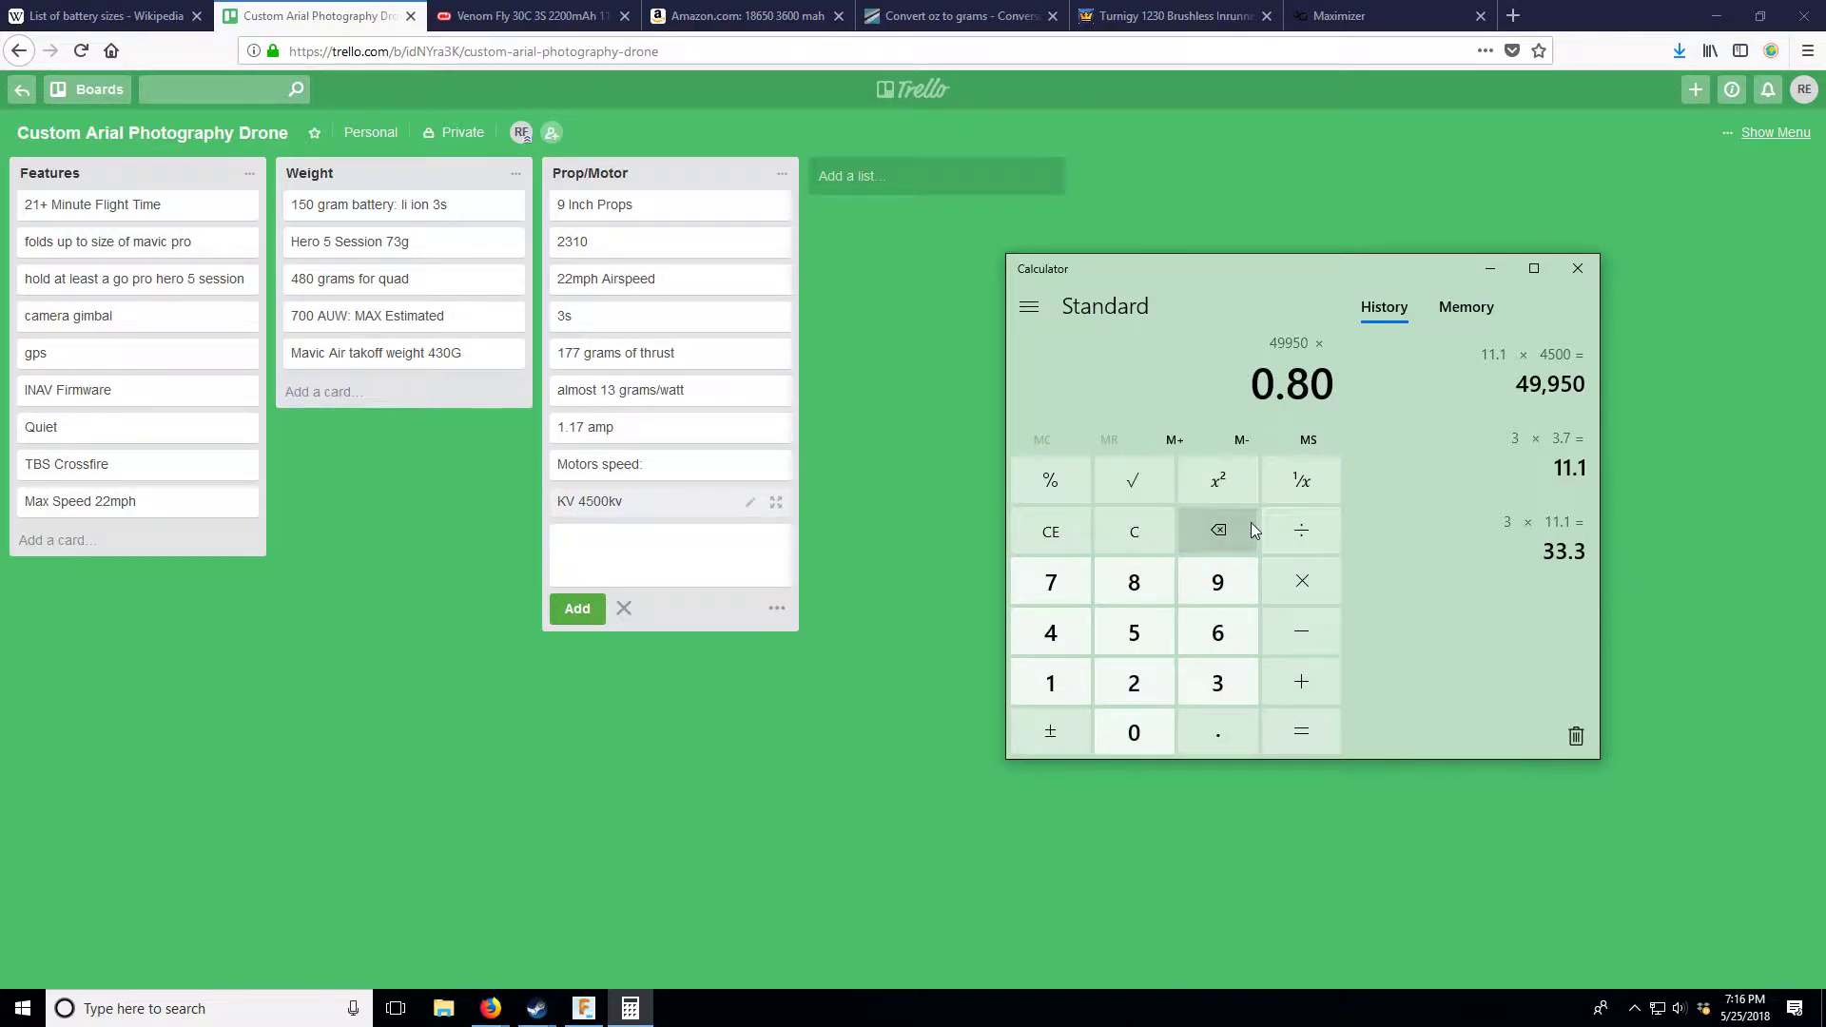
click(1301, 733)
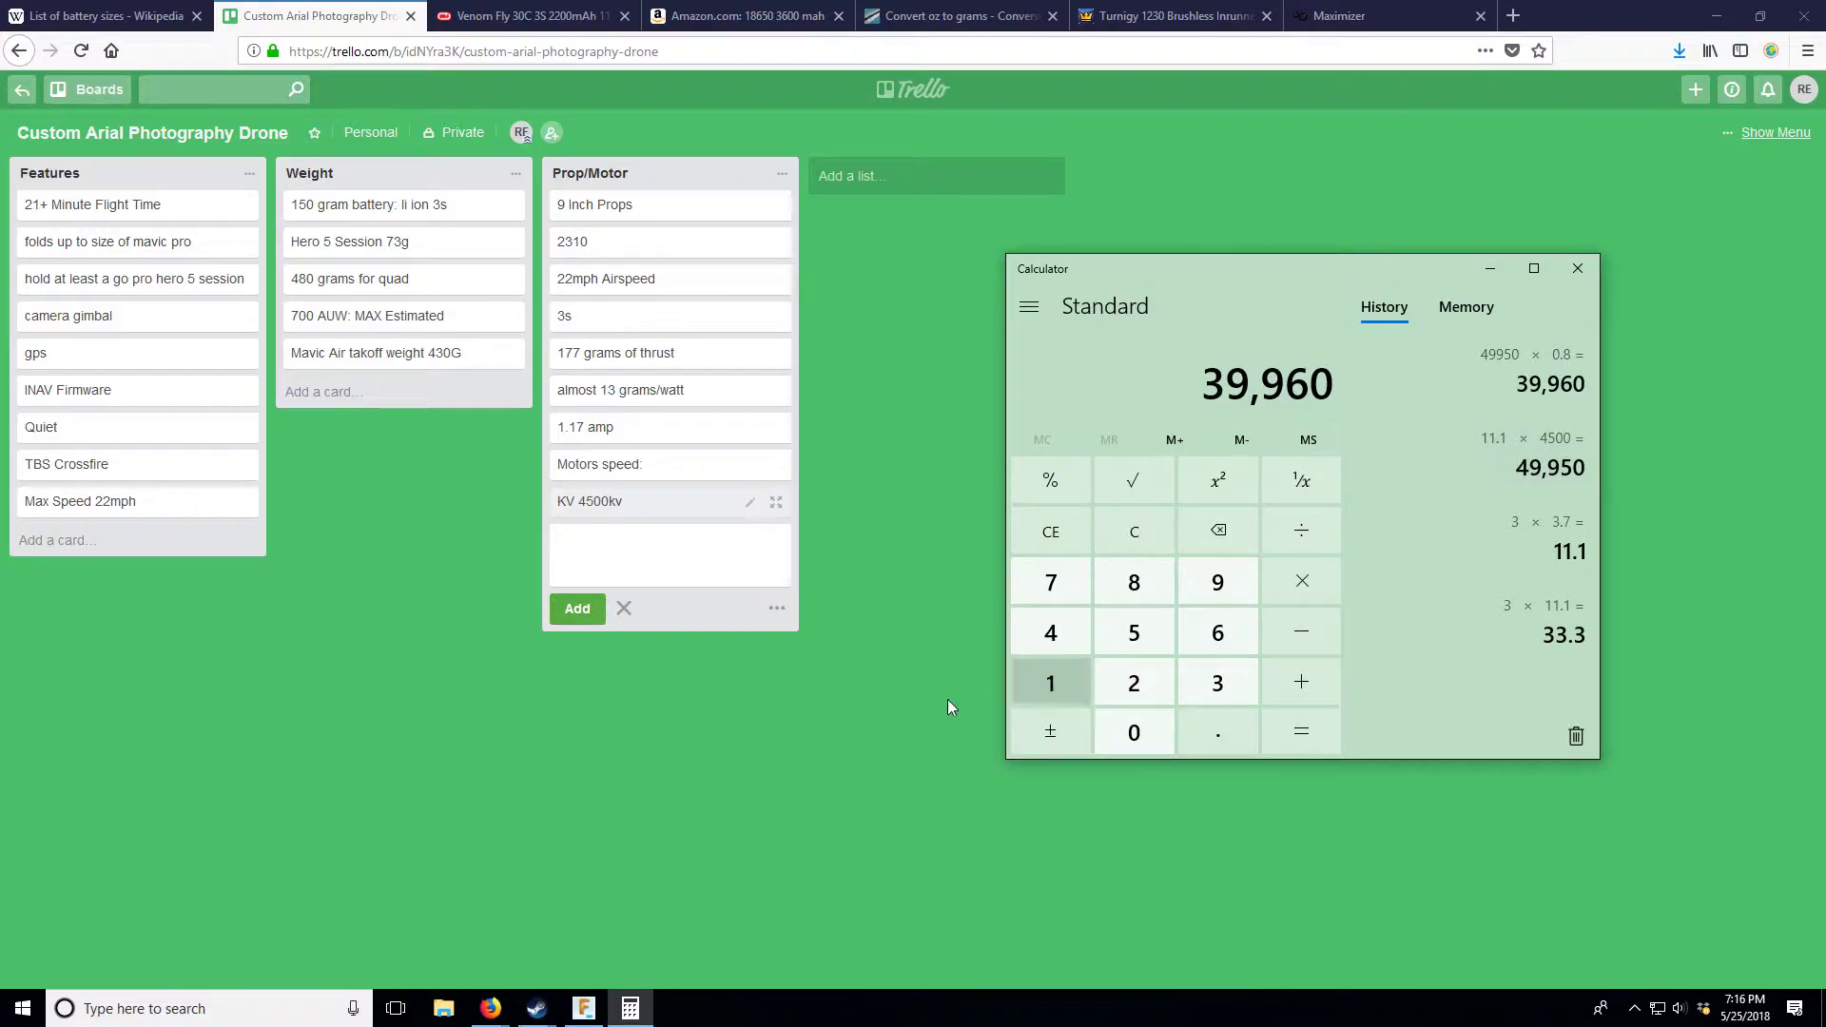
- Add a card reading "40,000 rpm maximum efficiency" to Trello's Prop/Motor list
click(644, 578)
text(40)
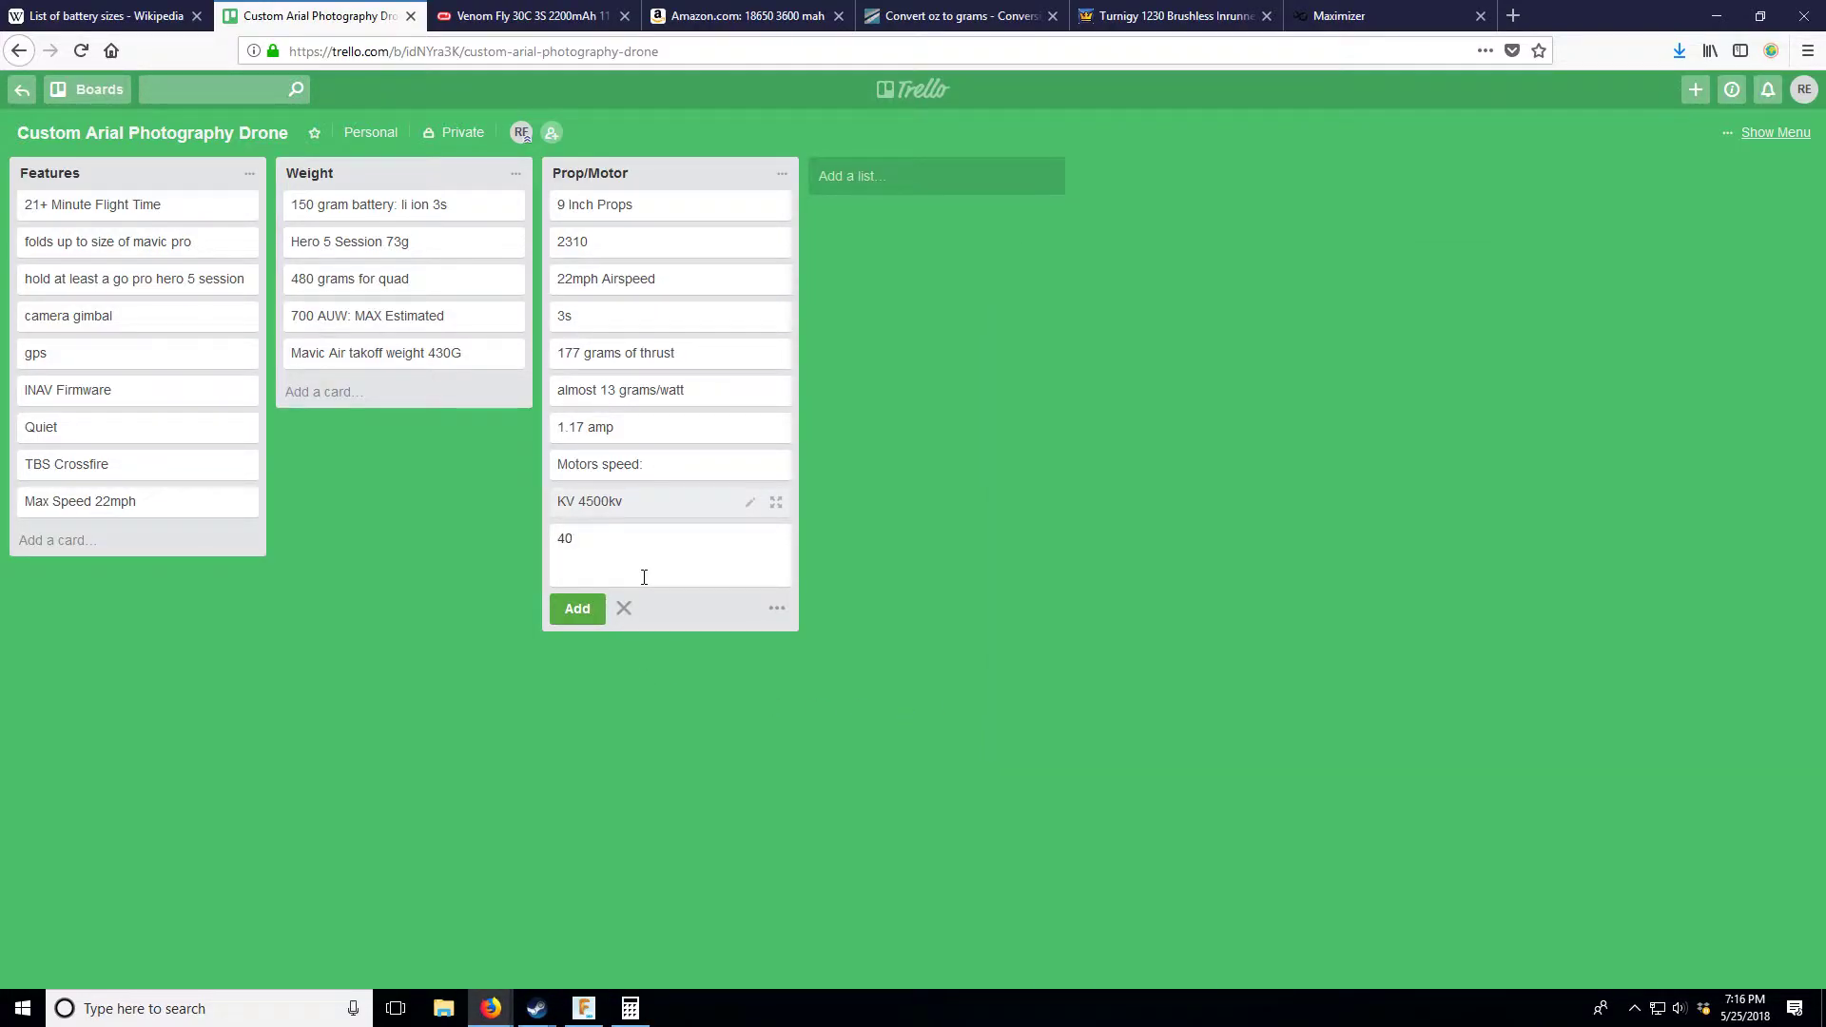
text(,000 rpm maximum efficiency)
click(578, 609)
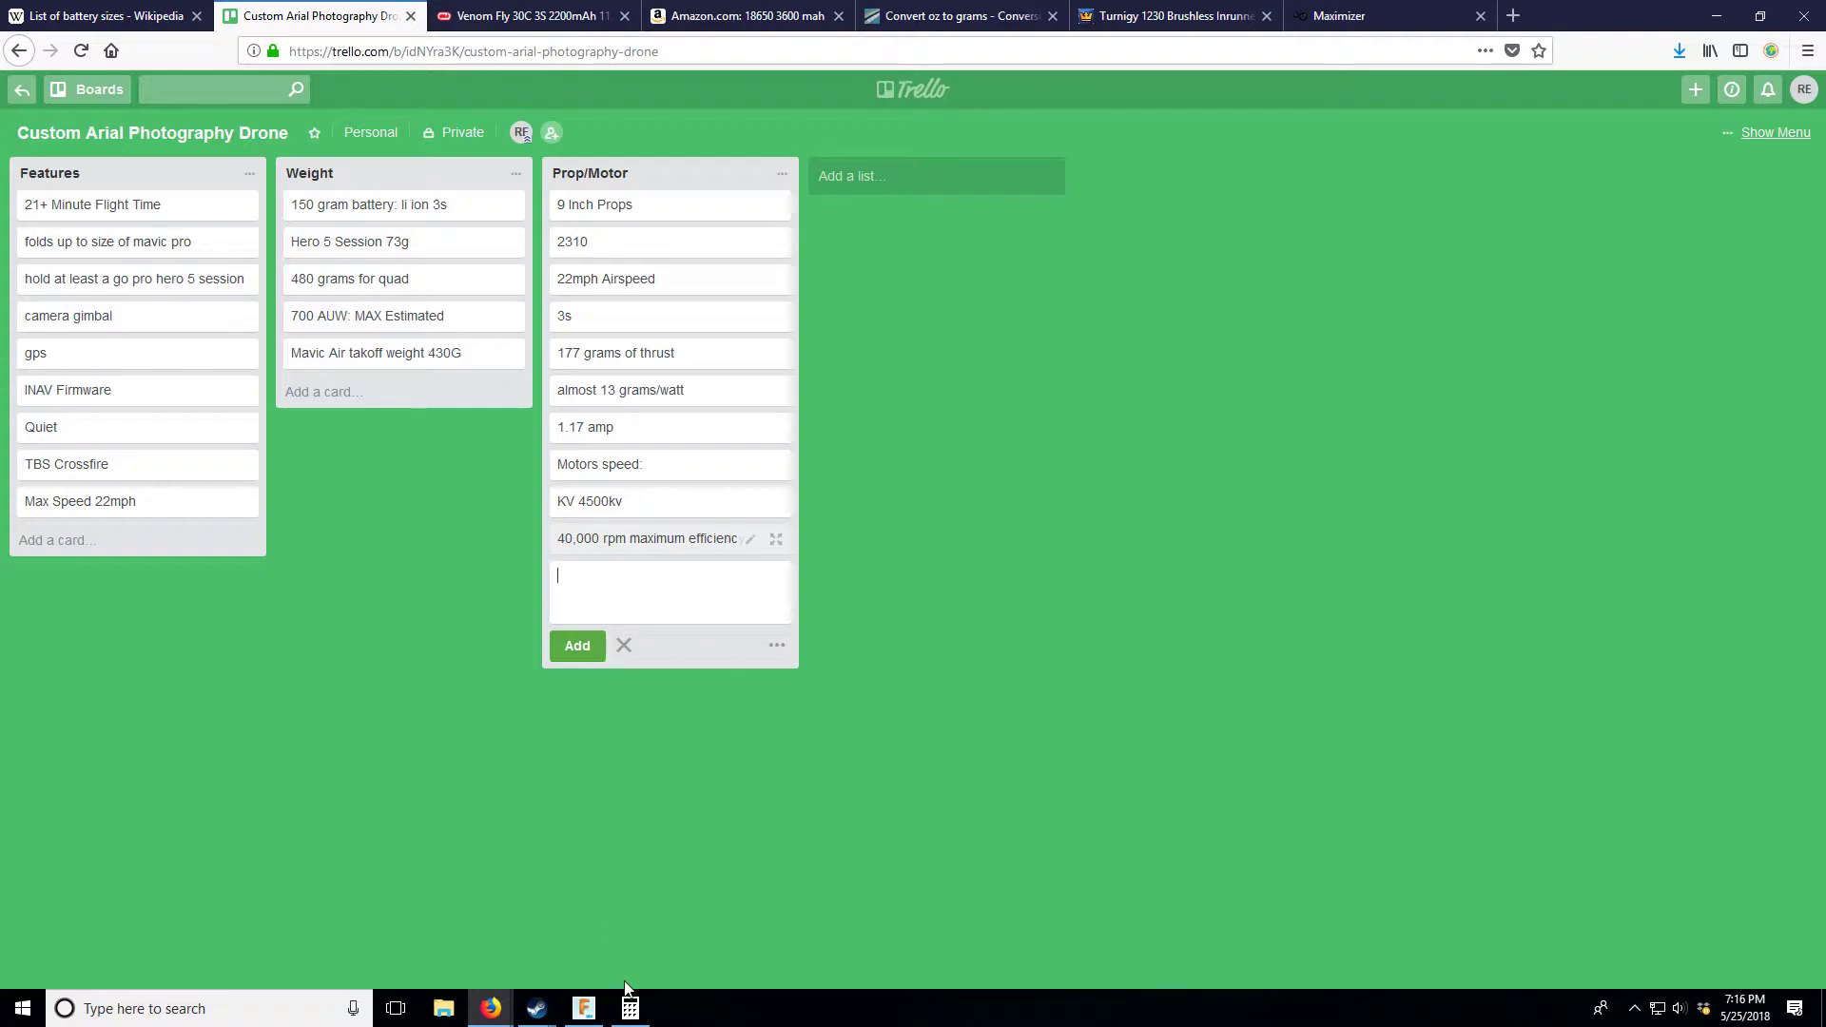
- Switch to Calculator and divide the 40,000 rpm motor speed by the 2310 final prop rpm
click(630, 1008)
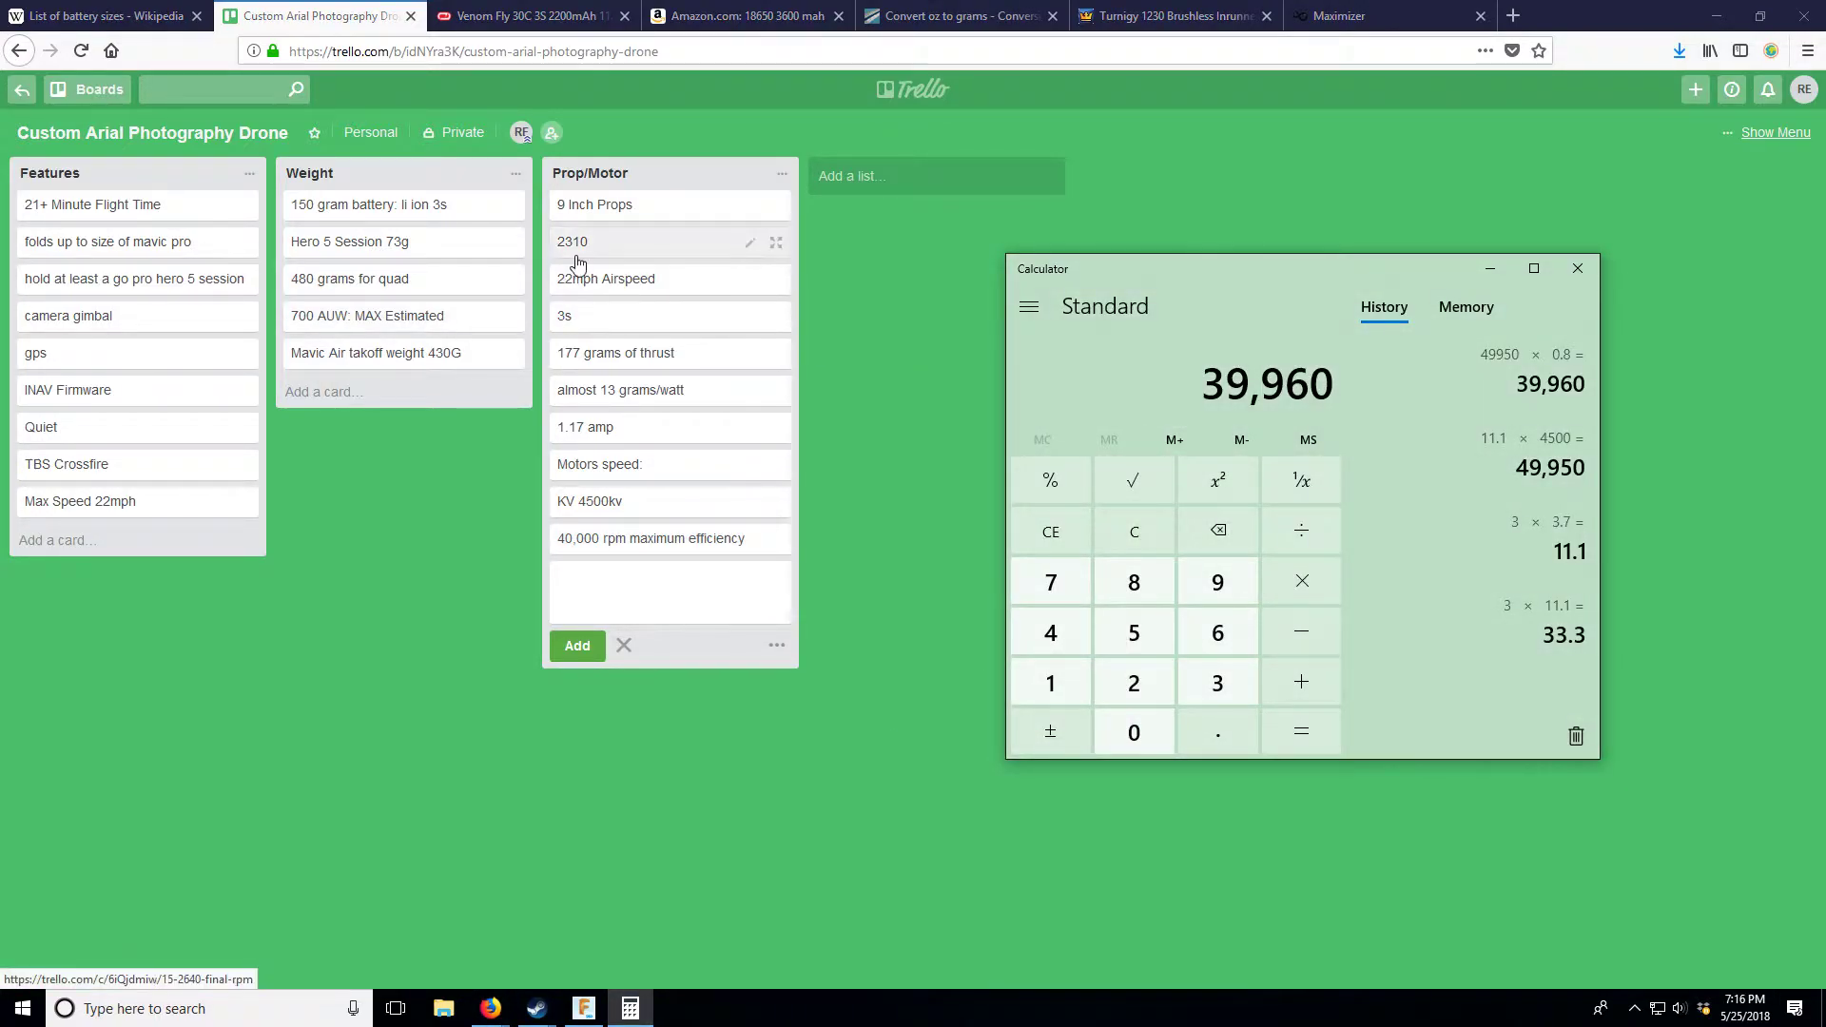
click(1140, 529)
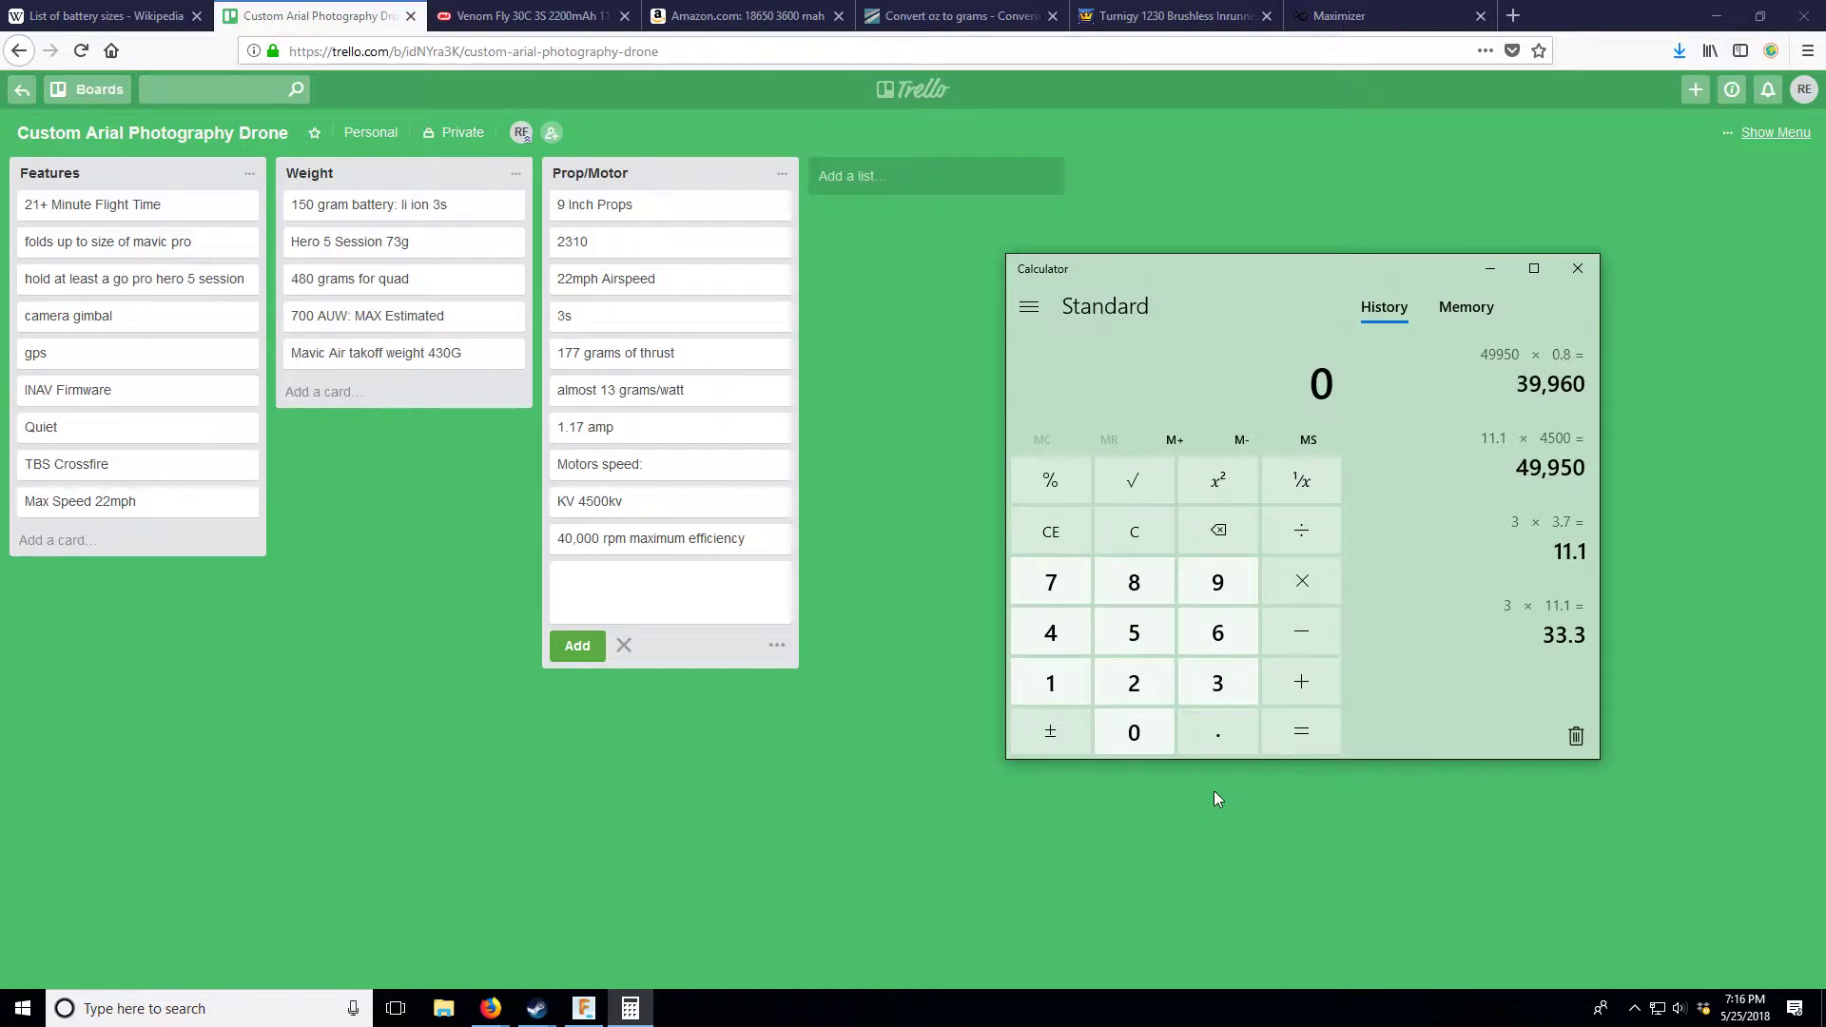
click(1068, 635)
click(1155, 725)
click(1155, 725)
click(1156, 725)
click(1156, 725)
click(1297, 535)
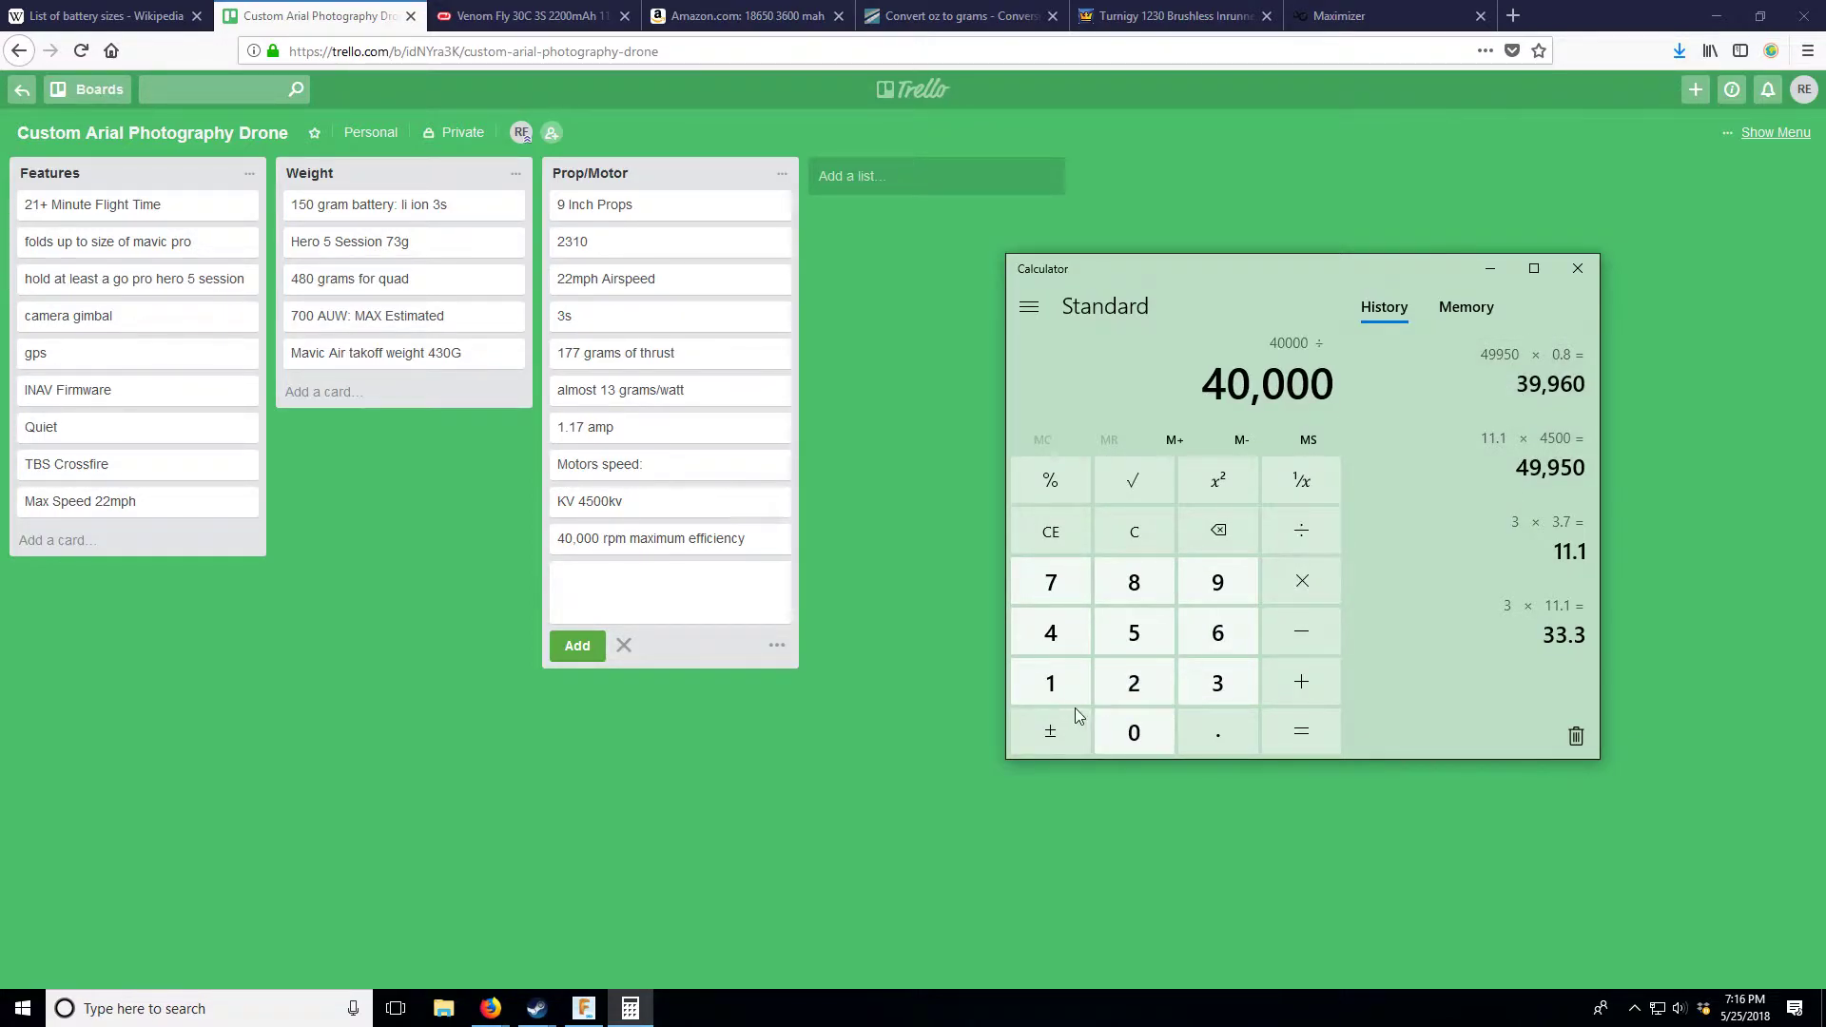
text(2310)
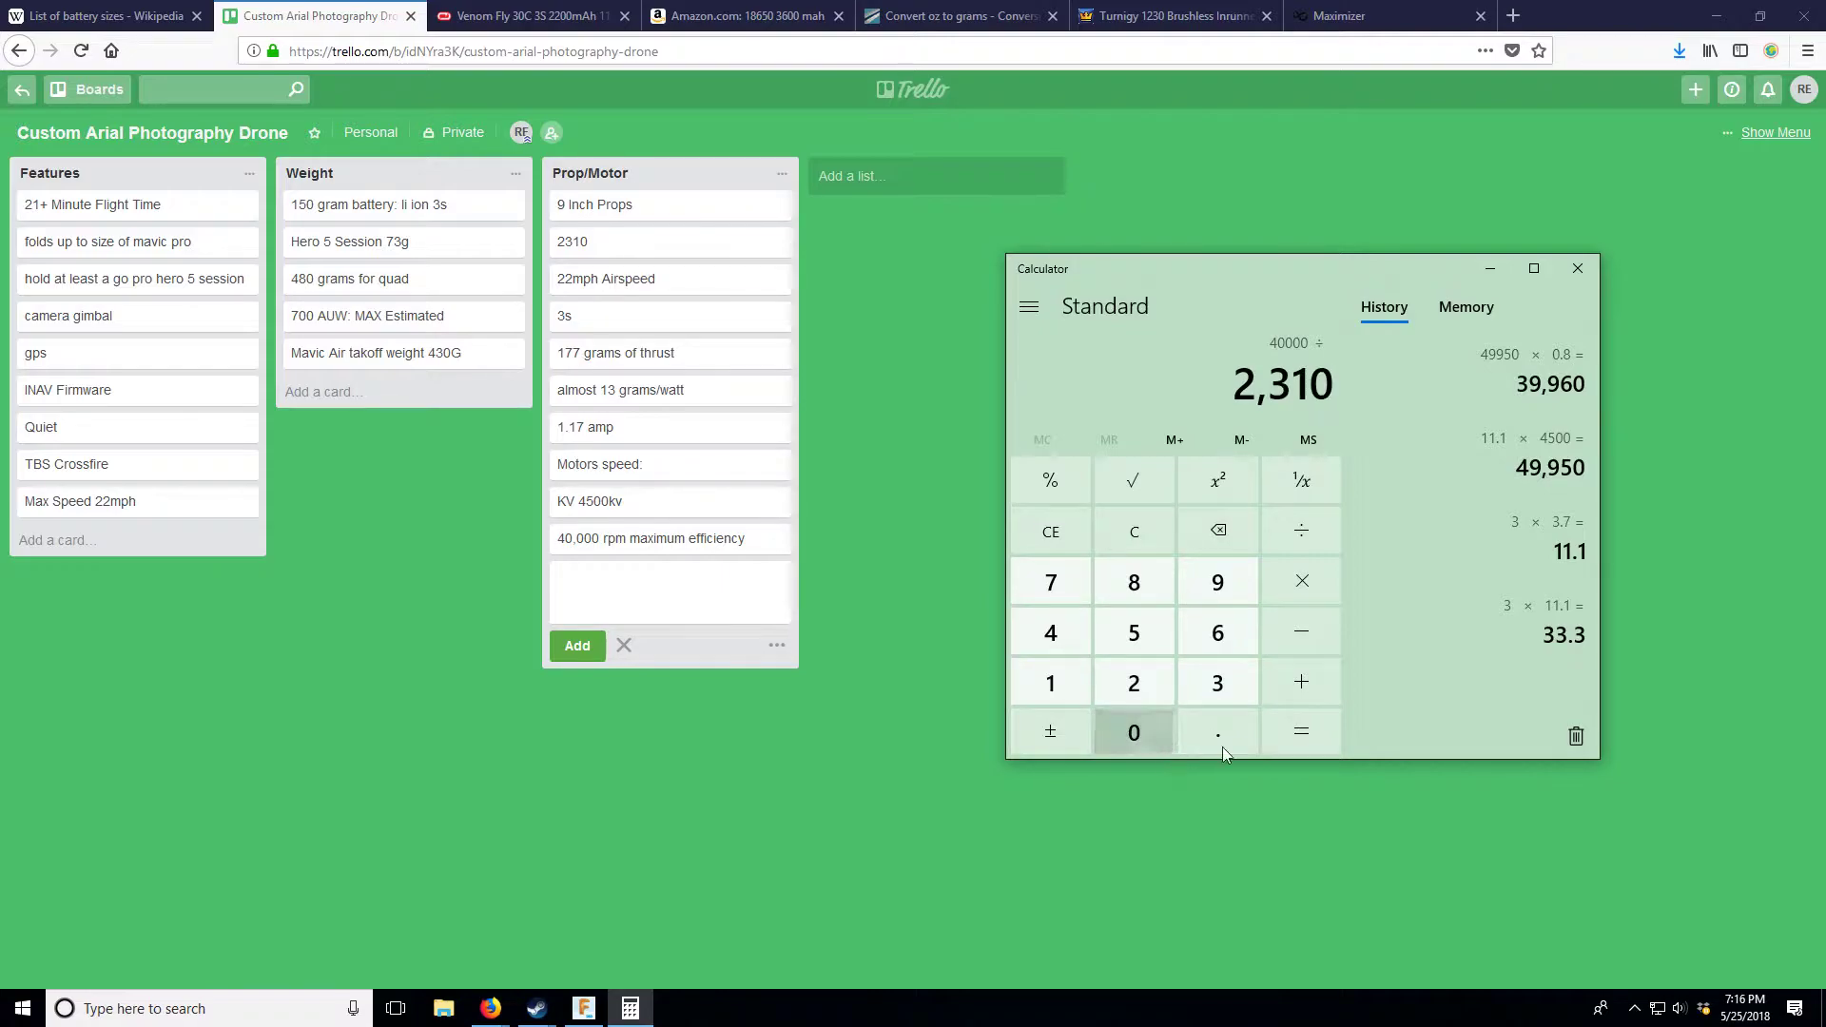
click(1303, 748)
- Add a card reading "17.3 : 1 gearbox" to Trello's Prop/Motor list
click(756, 600)
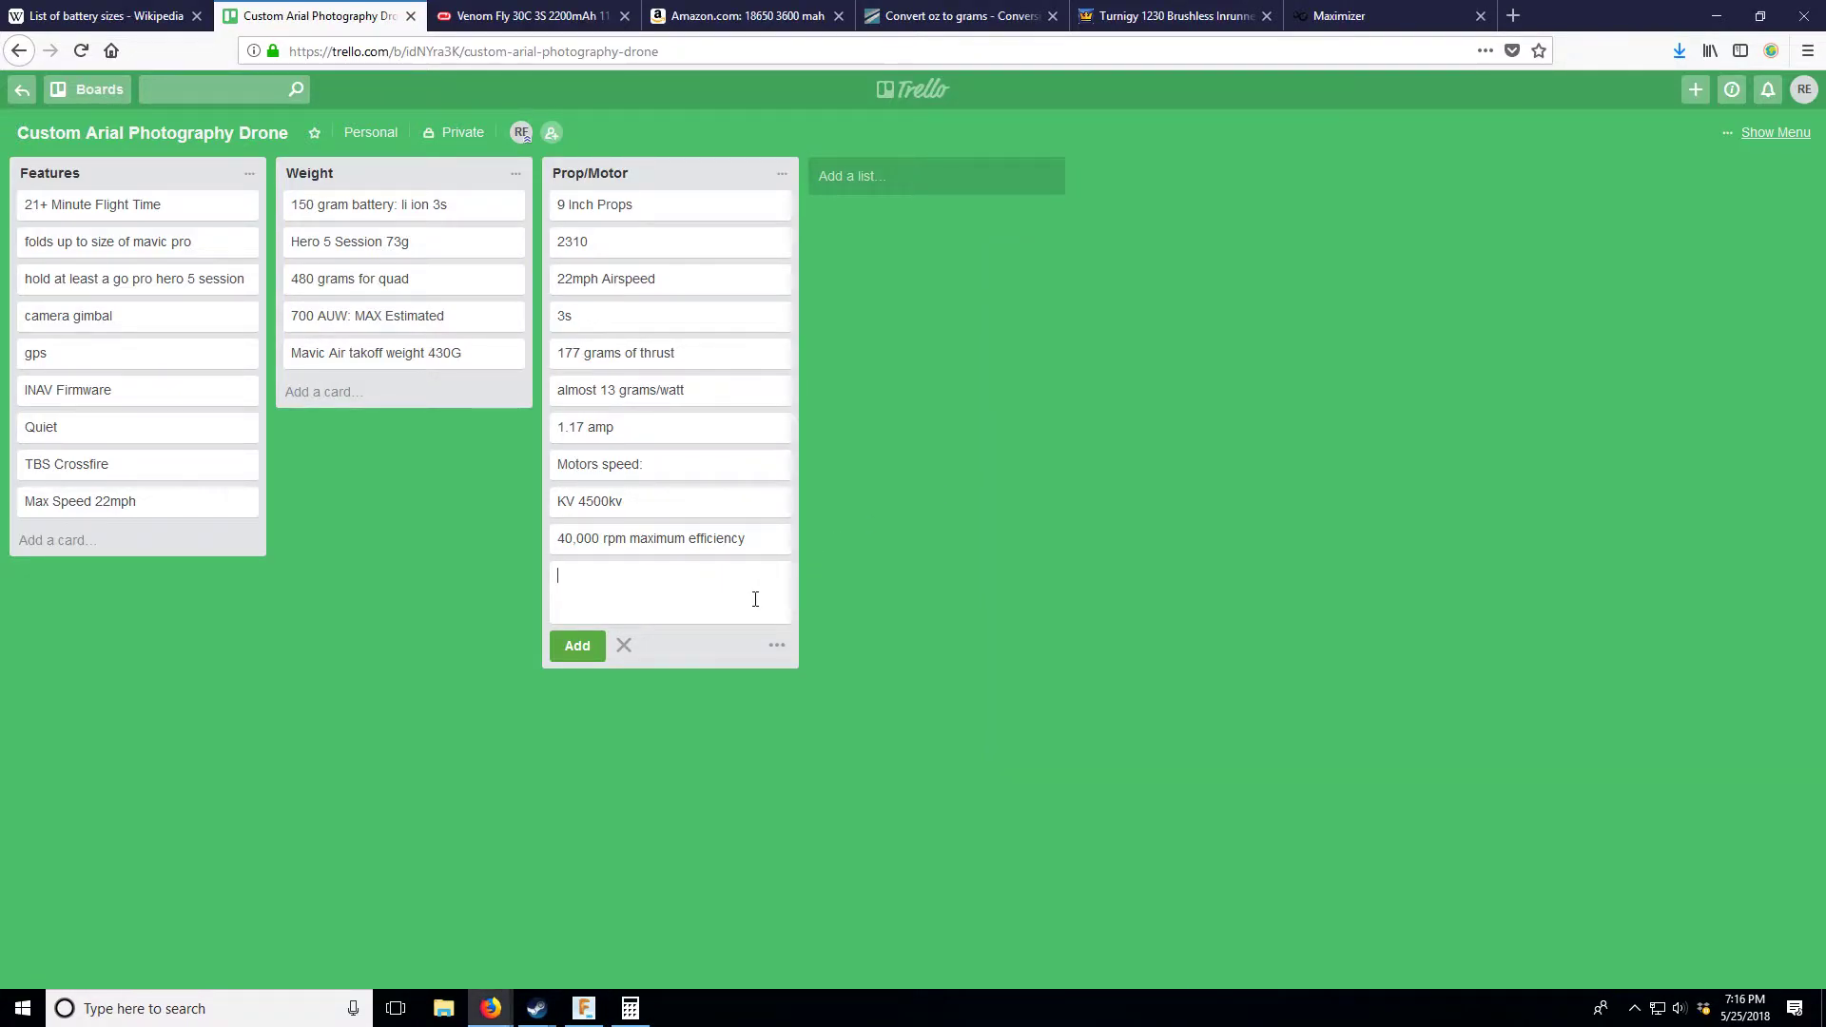
text(17.3 : 1)
key(BackSpace)
key(BackSpace)
text(gearbox)
click(576, 647)
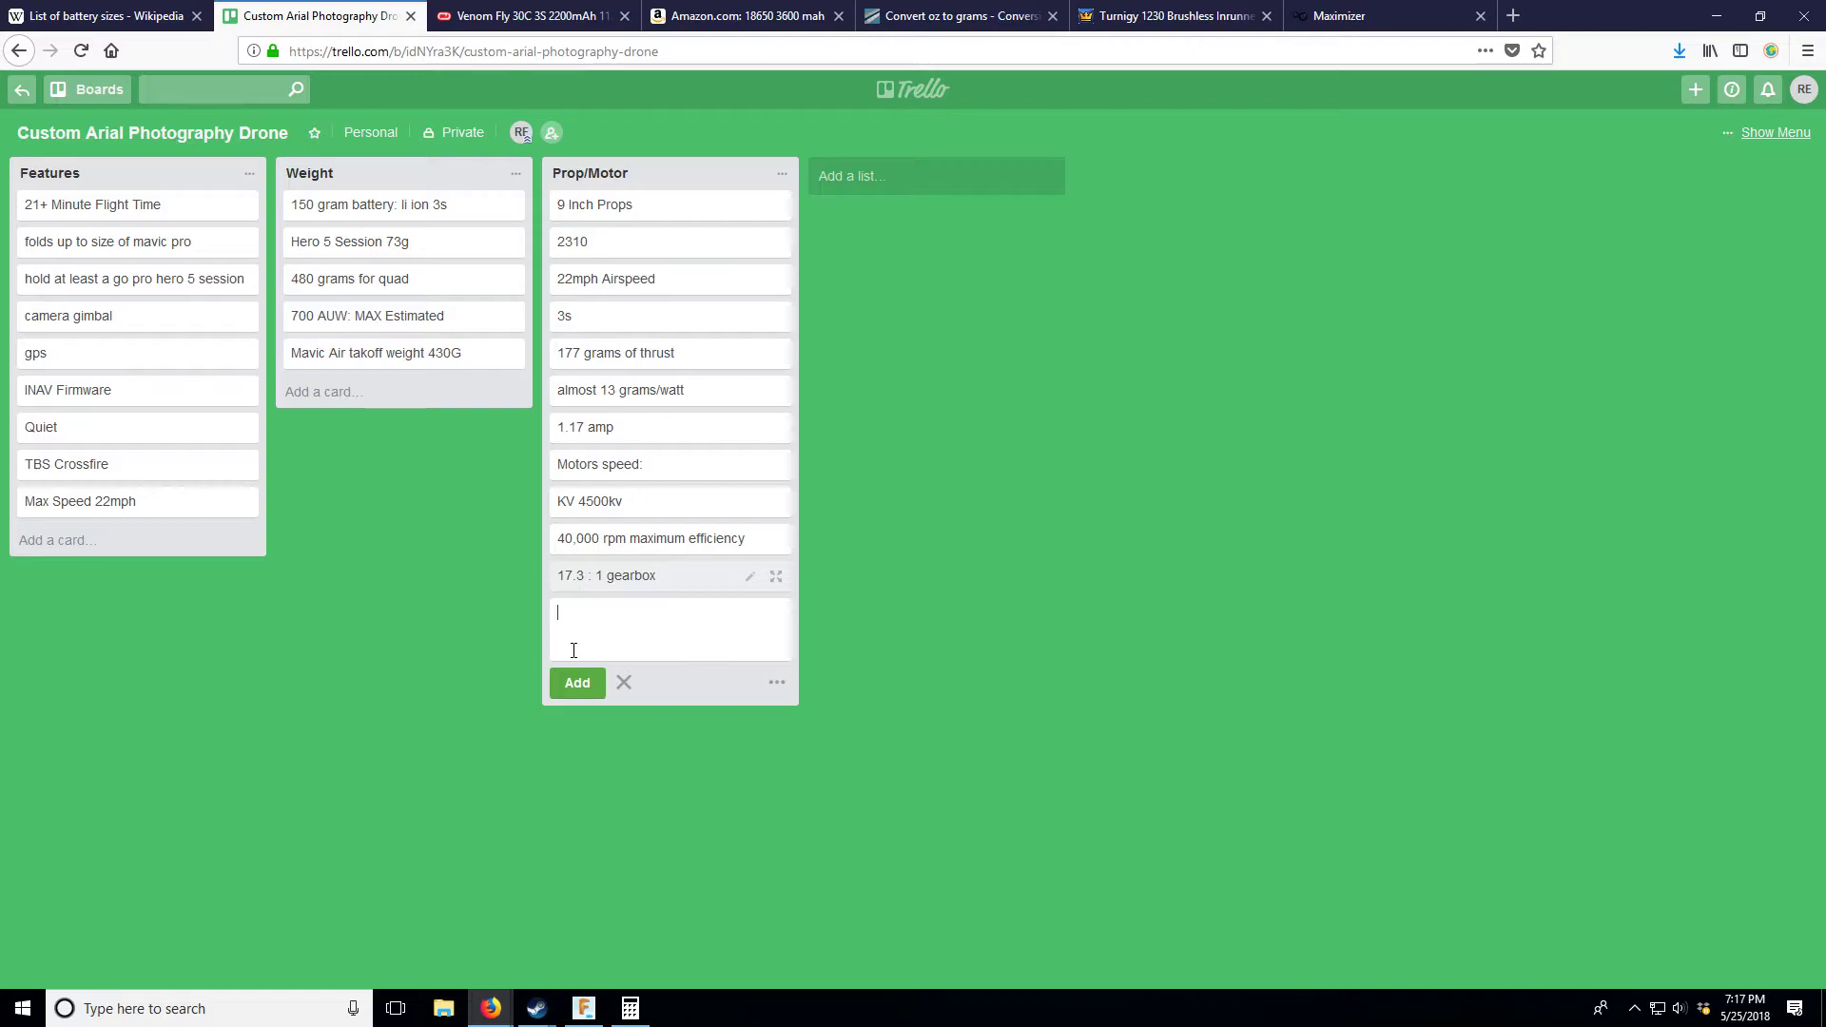
- Multiply 0.2 by the gearbox ratio of 17.3 in Calculator, and close the calculator
click(630, 1008)
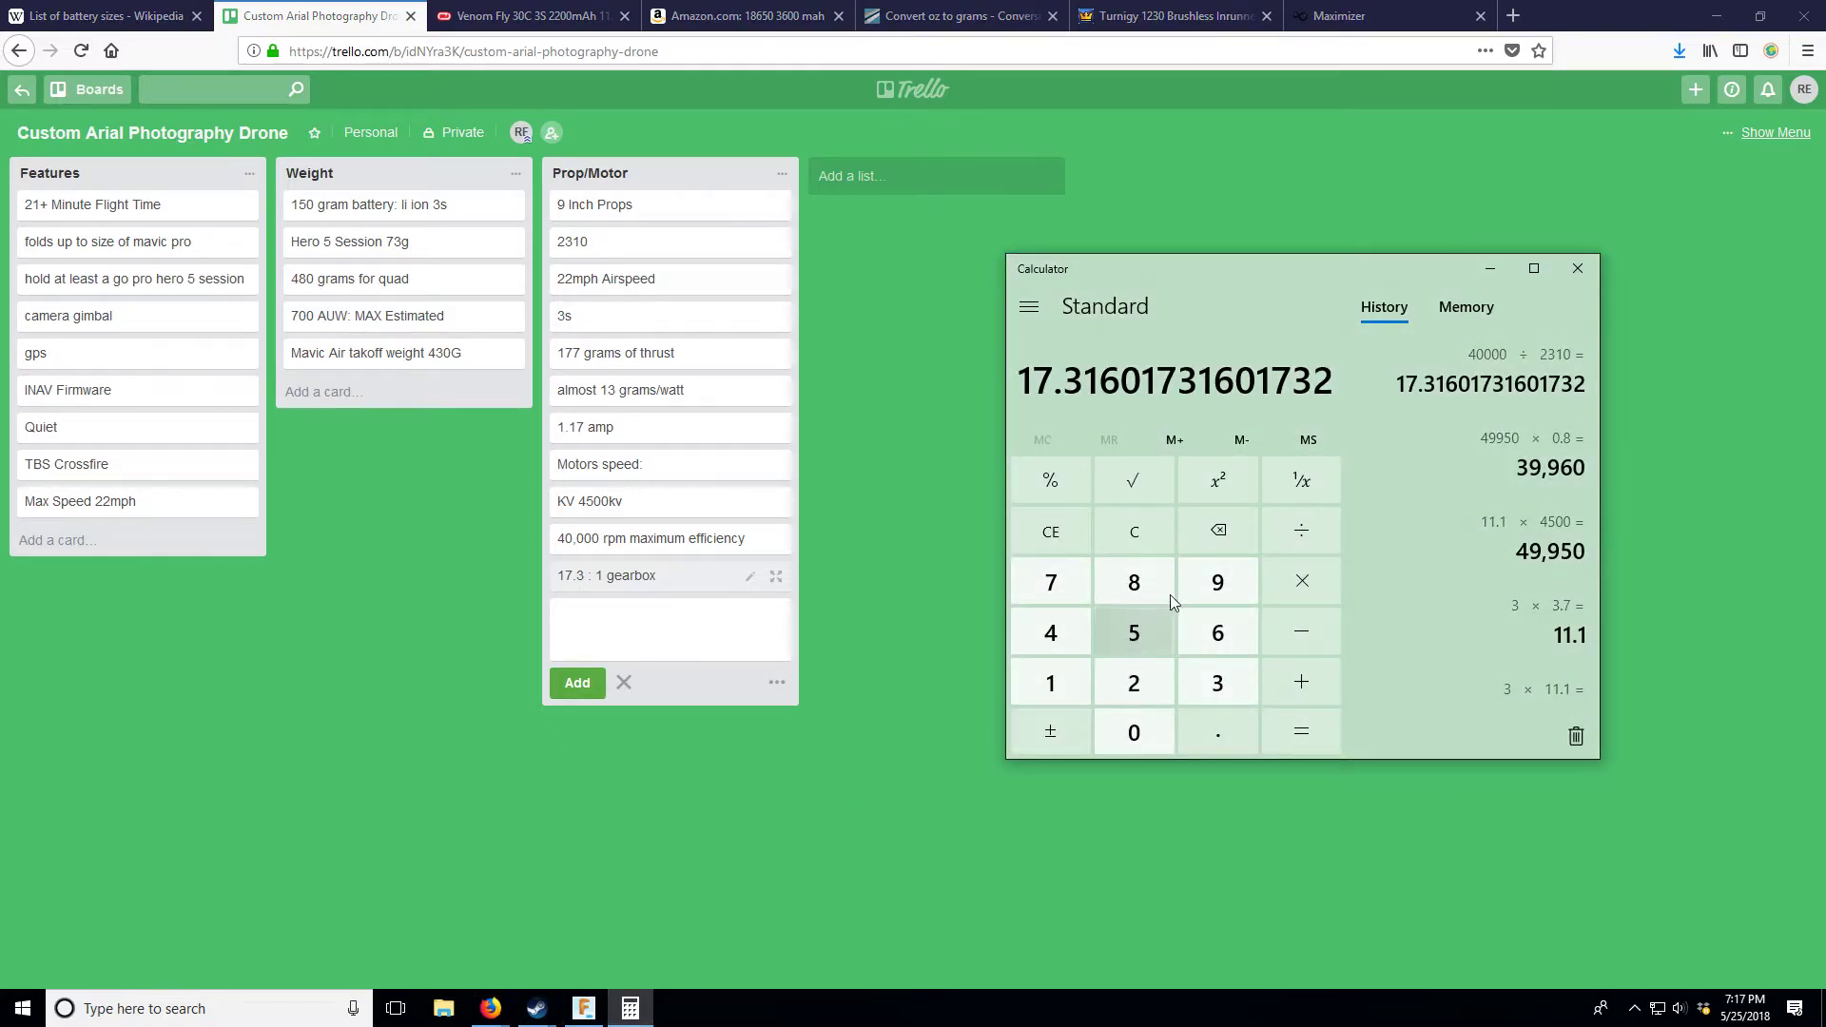
click(1135, 532)
click(1218, 732)
click(1134, 683)
click(1302, 581)
click(1050, 683)
click(1050, 582)
click(1218, 732)
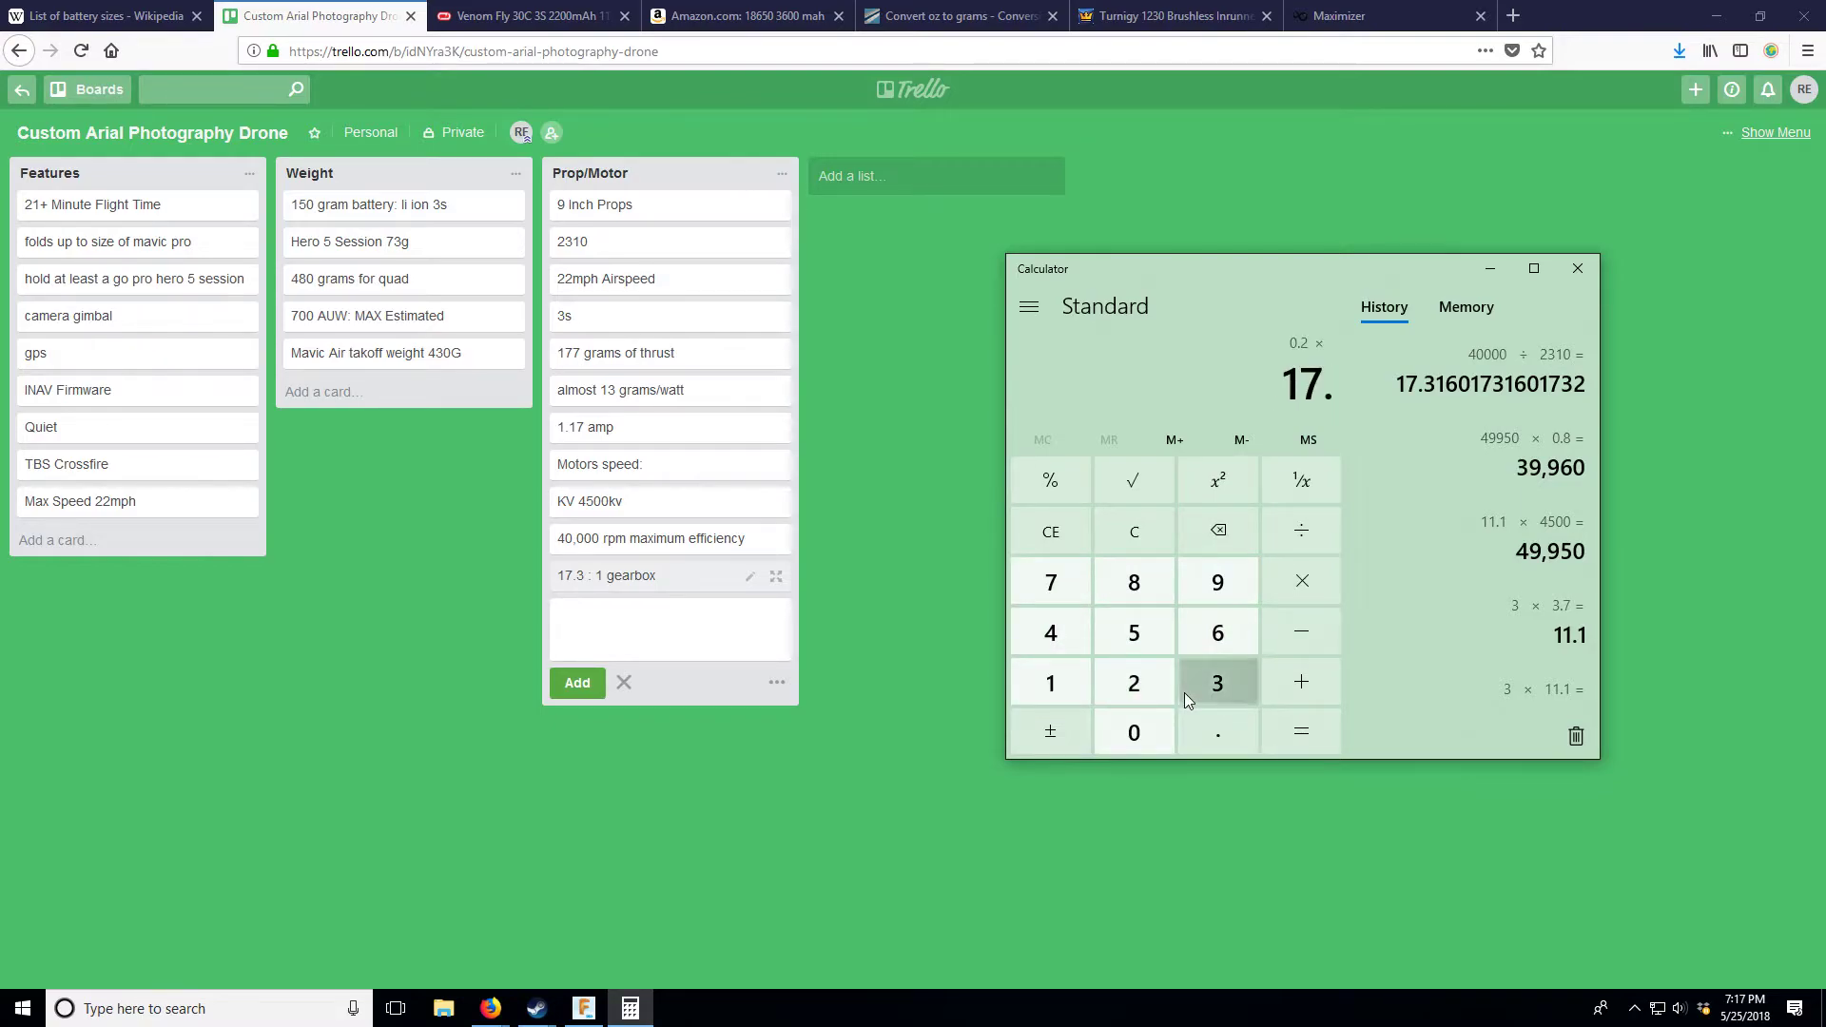
click(1201, 689)
click(1286, 741)
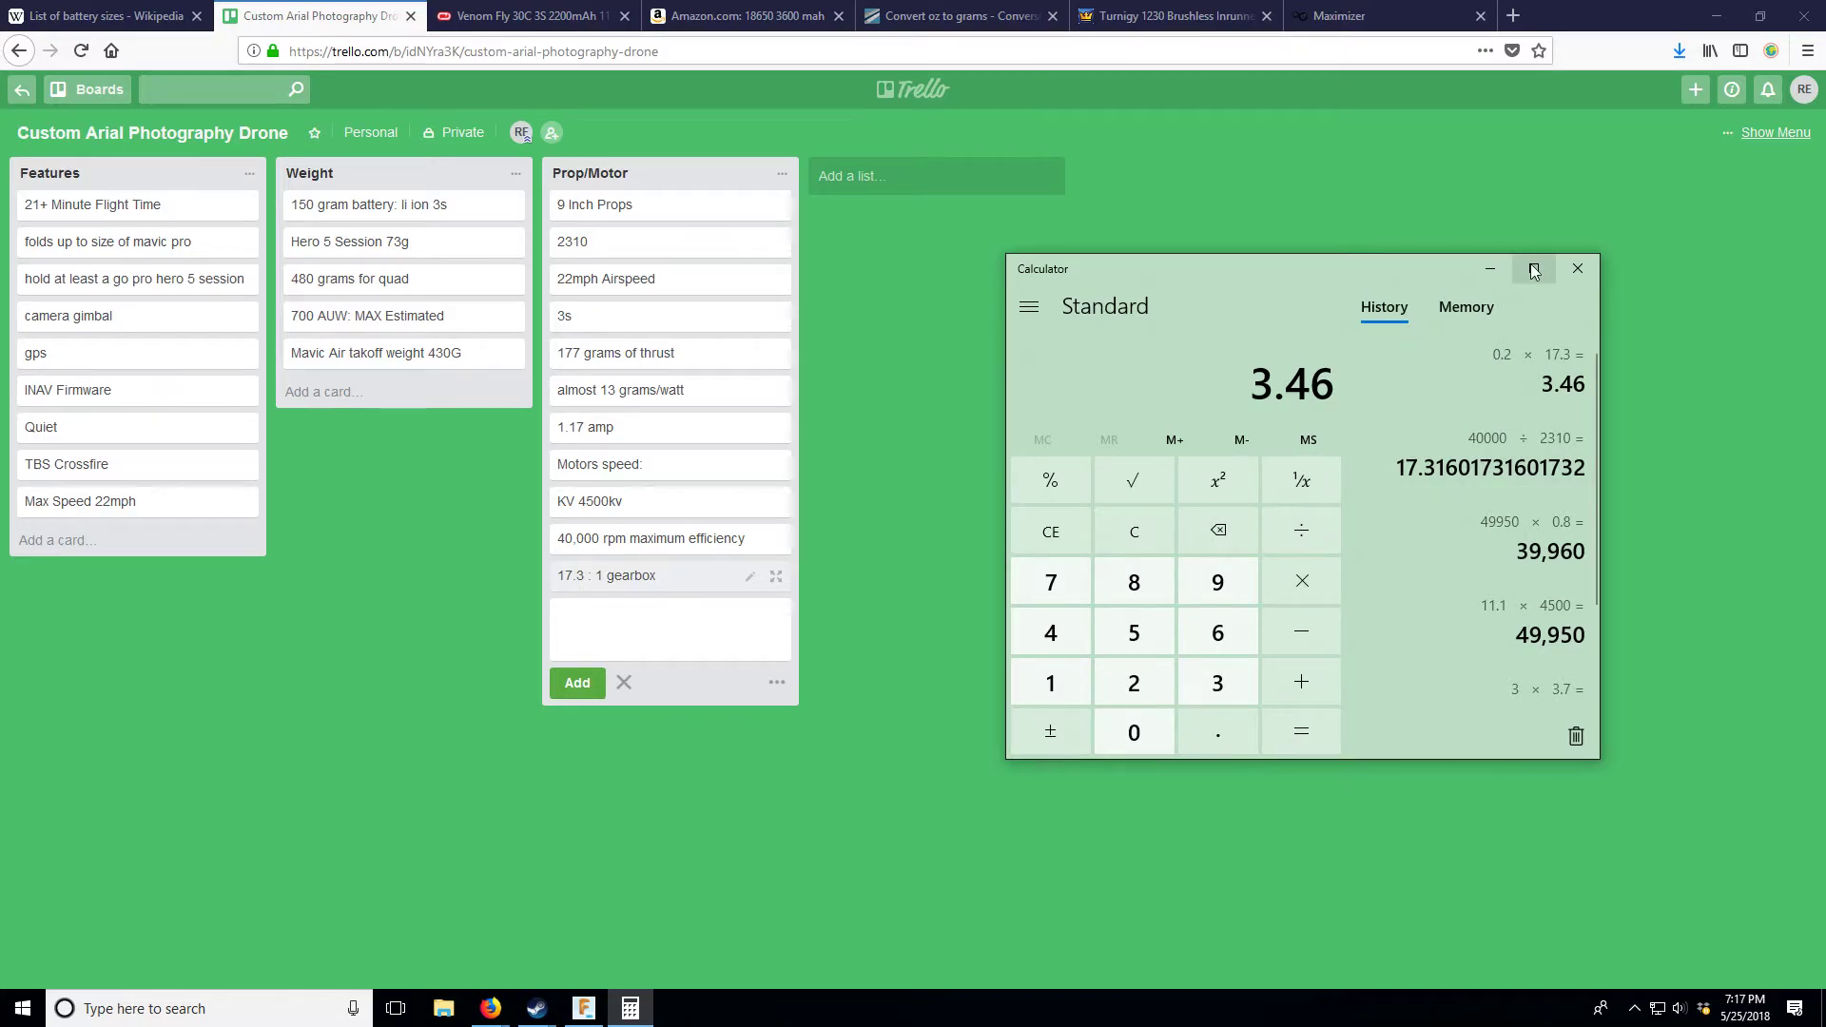
click(1577, 268)
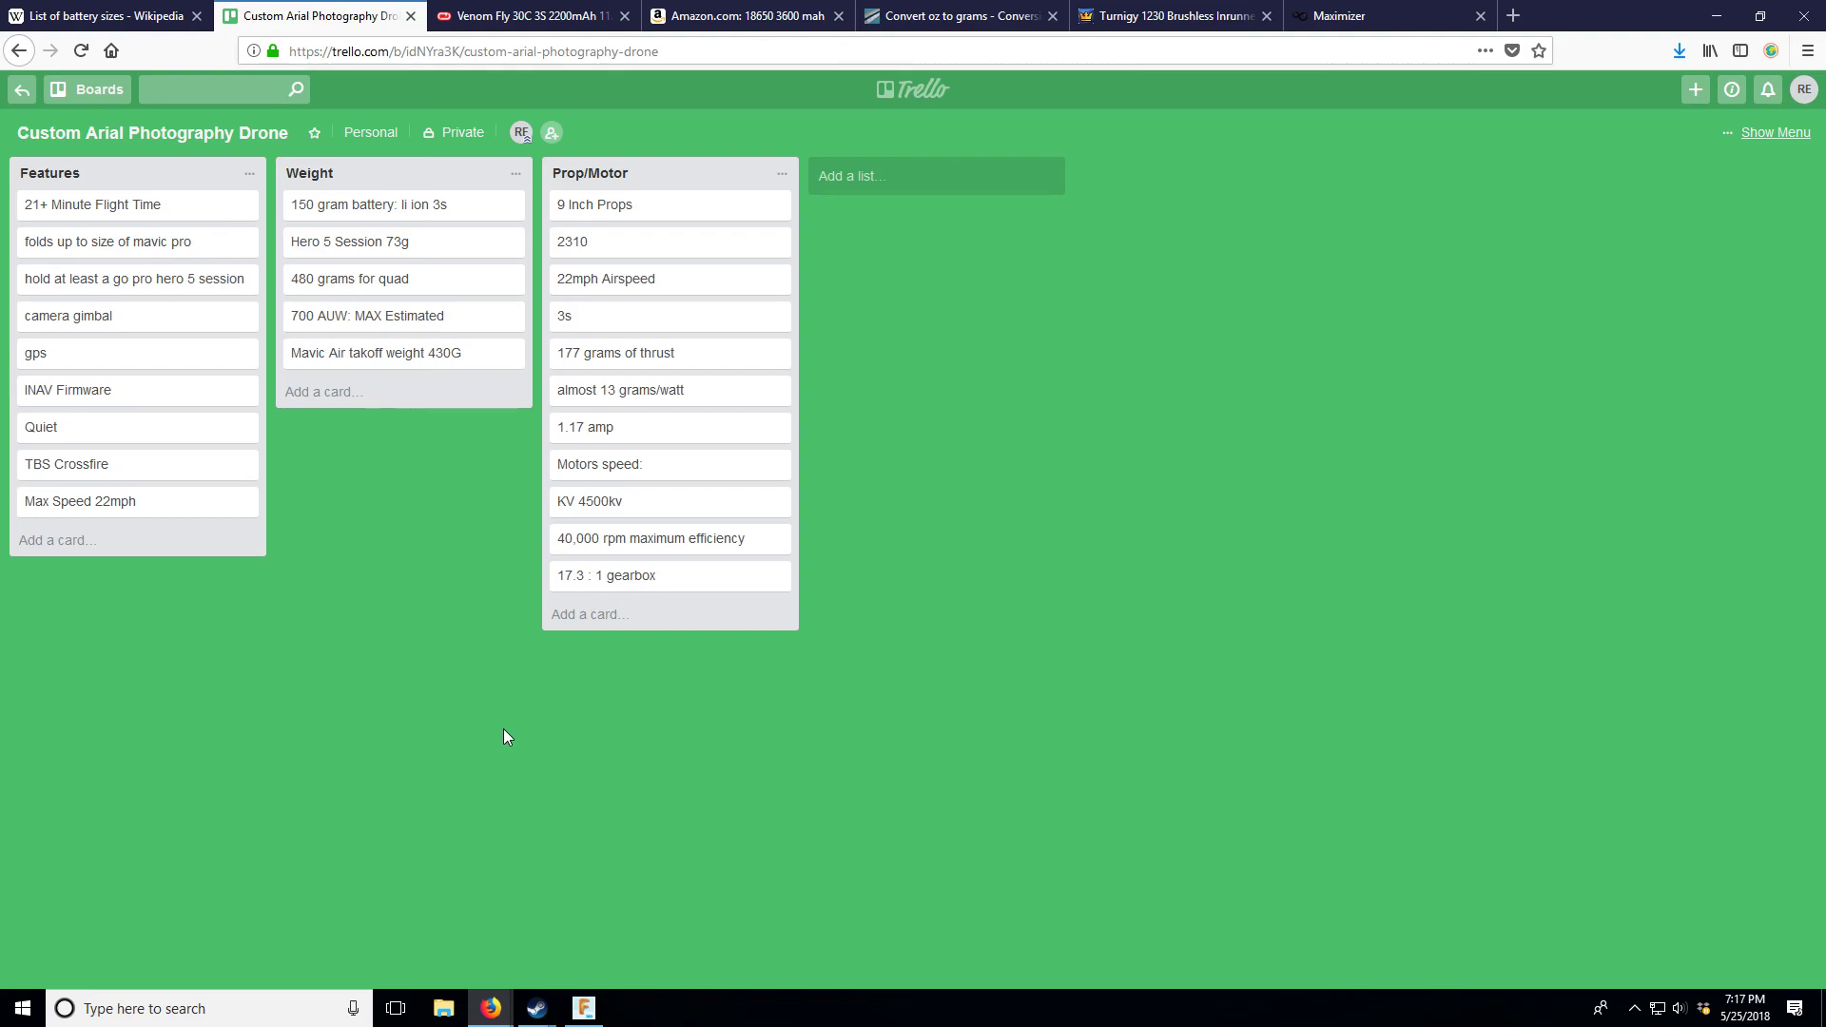
key(alt+z)
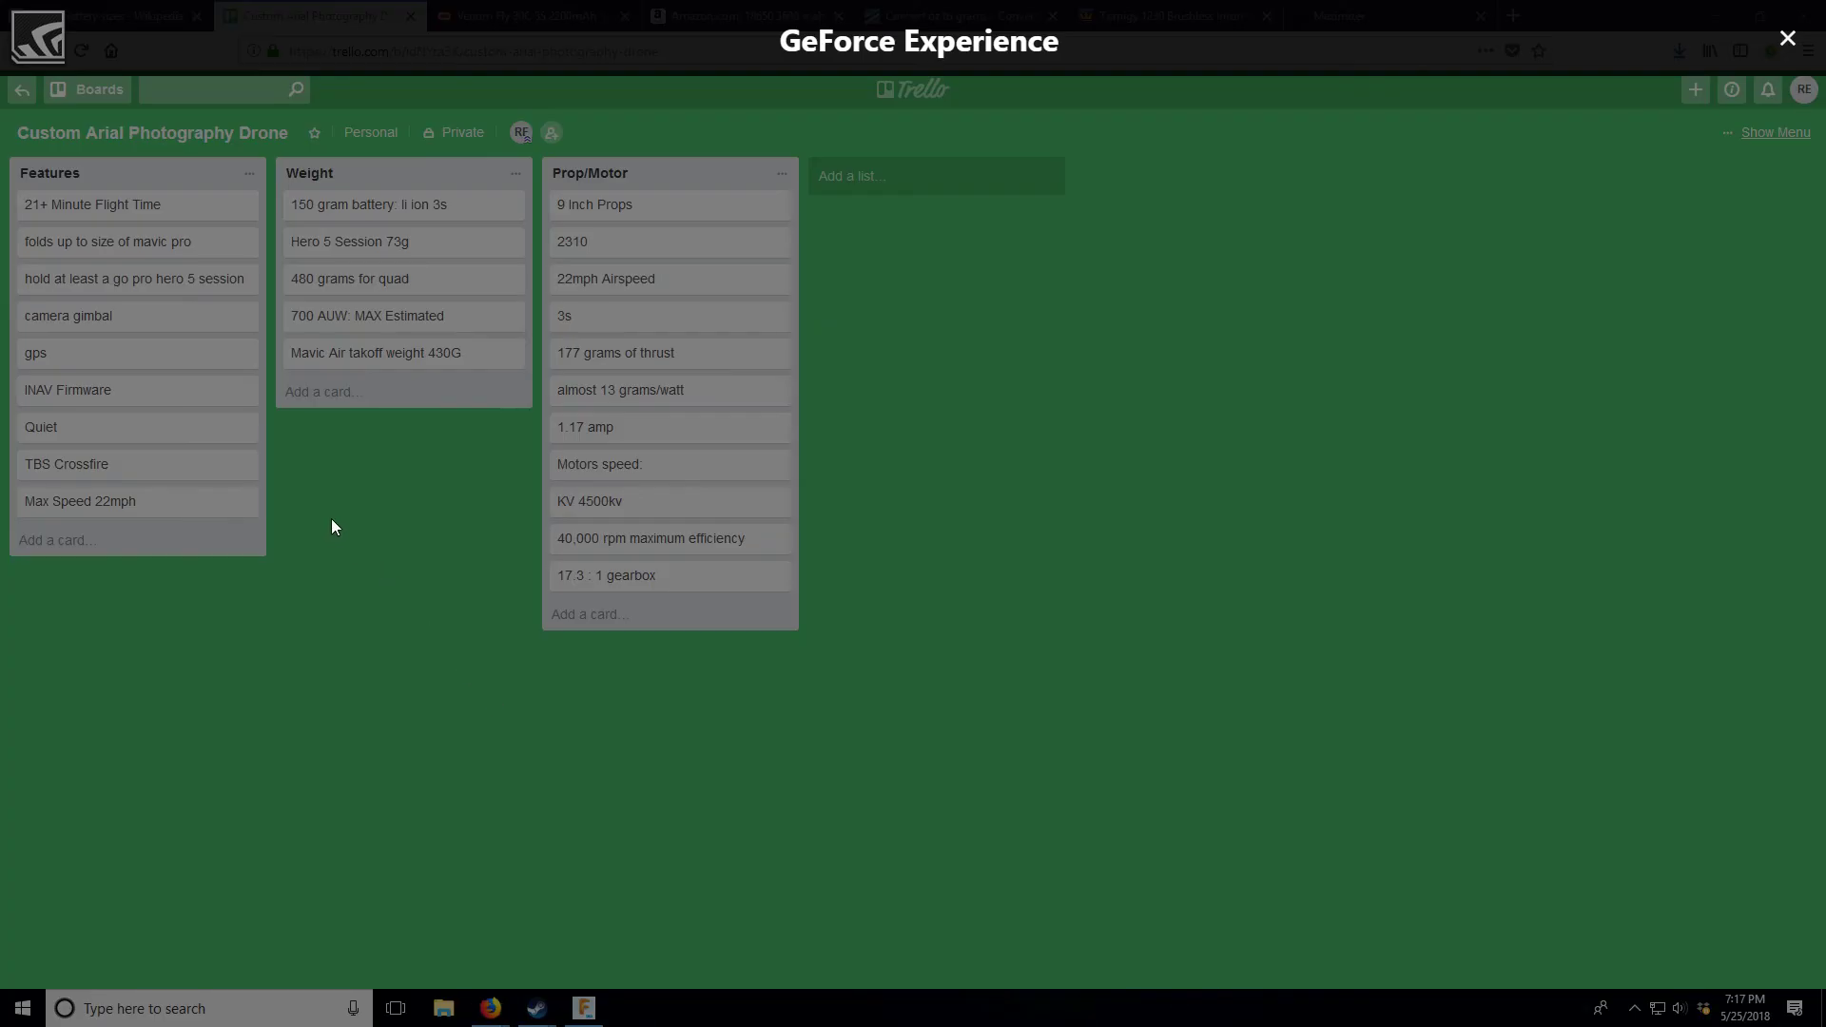